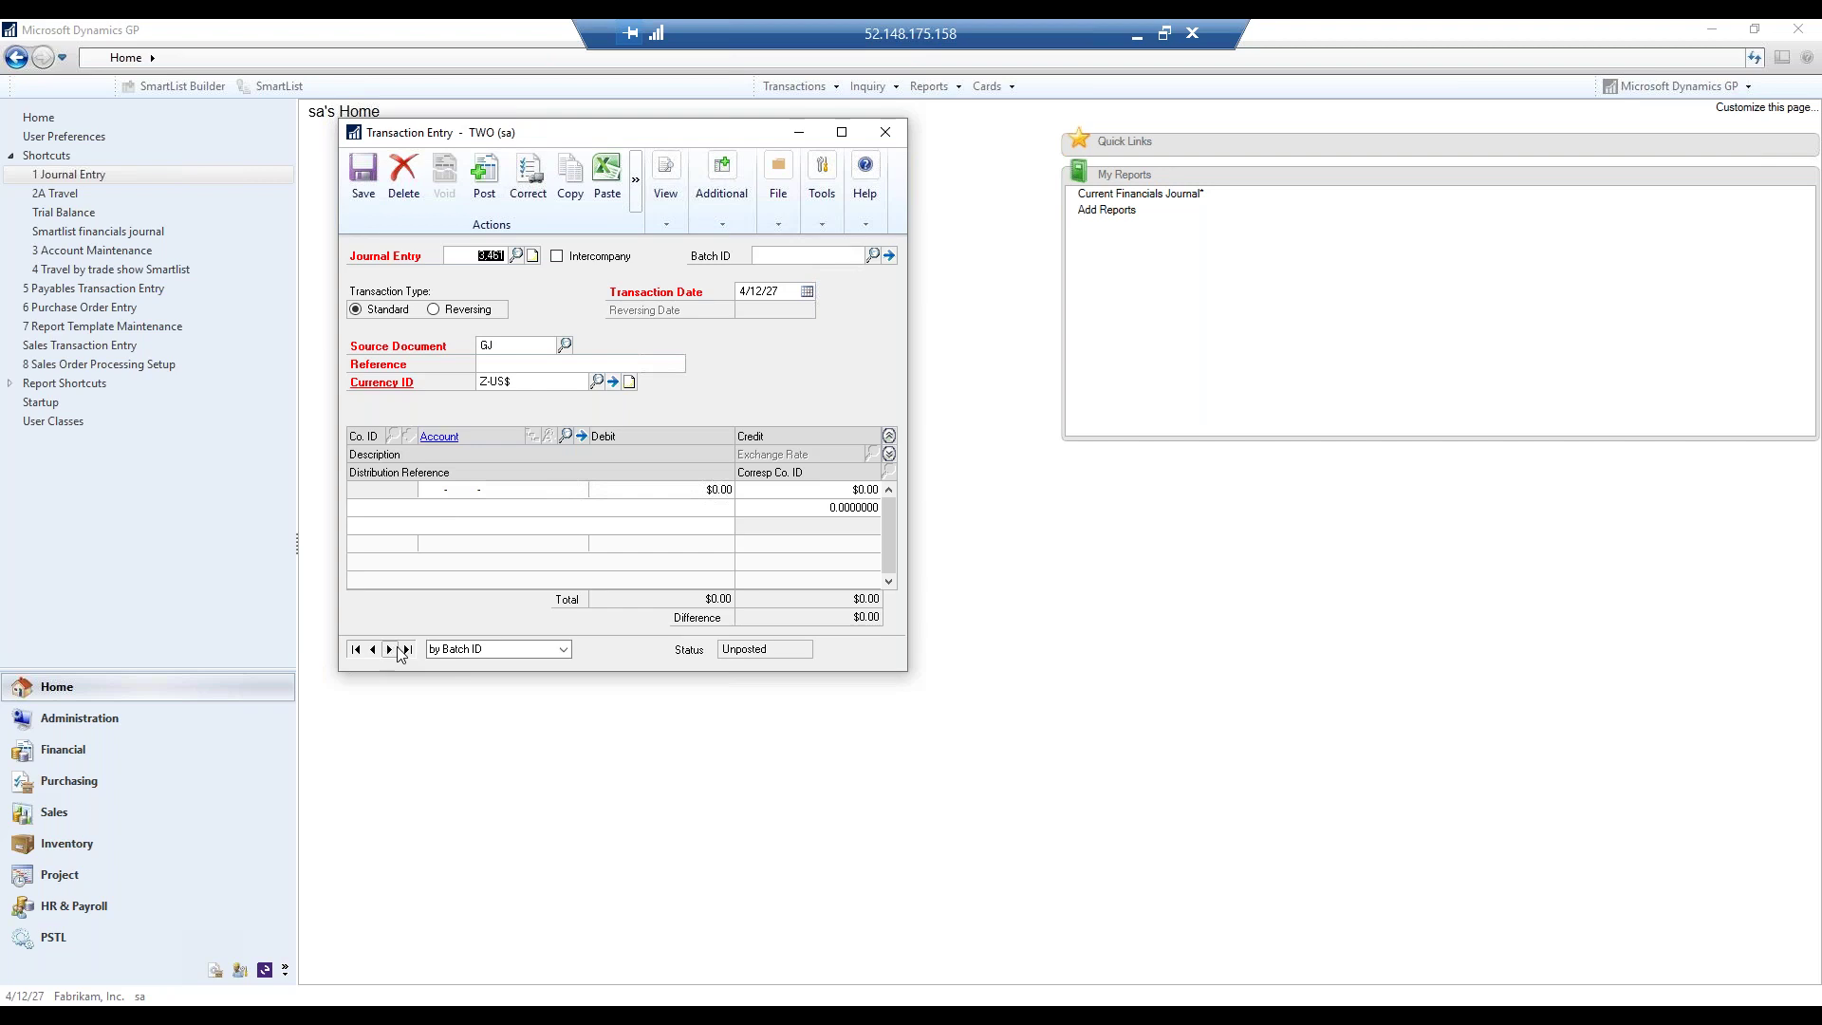
Sort the transactions by Journal Entry, go to the last one, and collapse its distribution lines to single rows.
{"action": "left_click", "coordinate": [465, 649]}
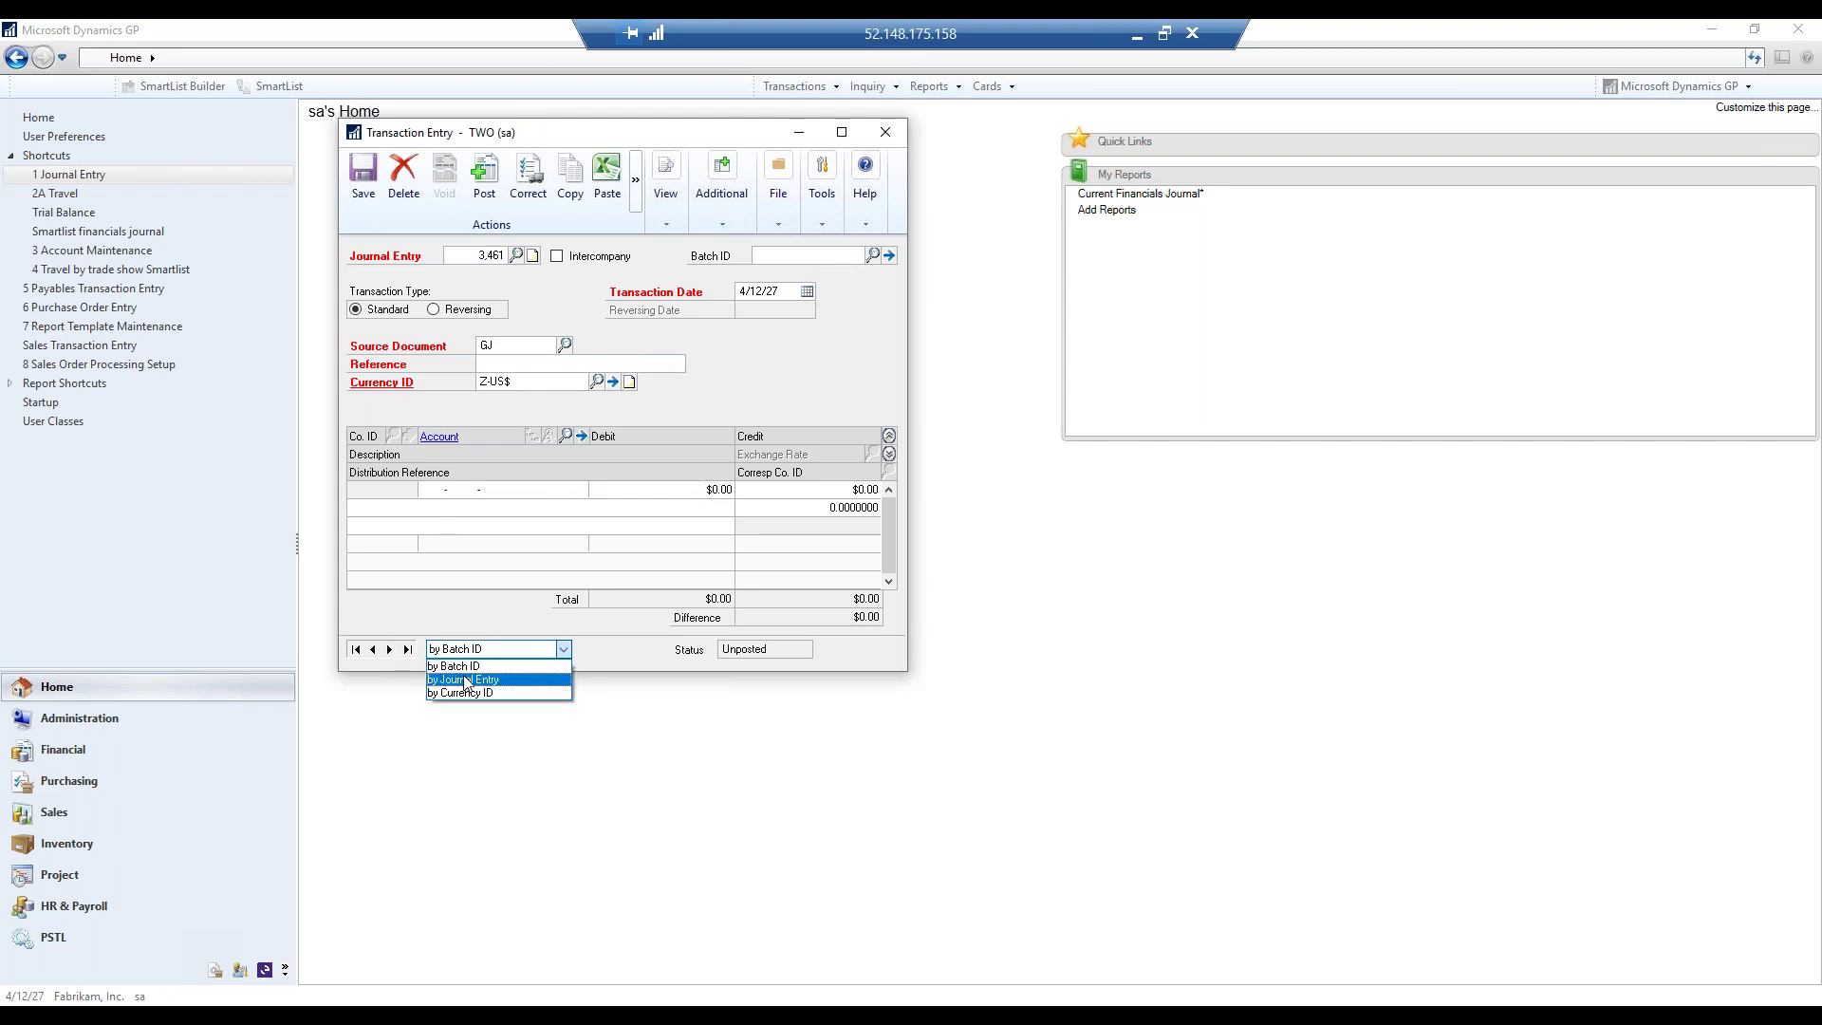
{"action": "left_click", "coordinate": [442, 666]}
{"action": "left_click", "coordinate": [406, 650]}
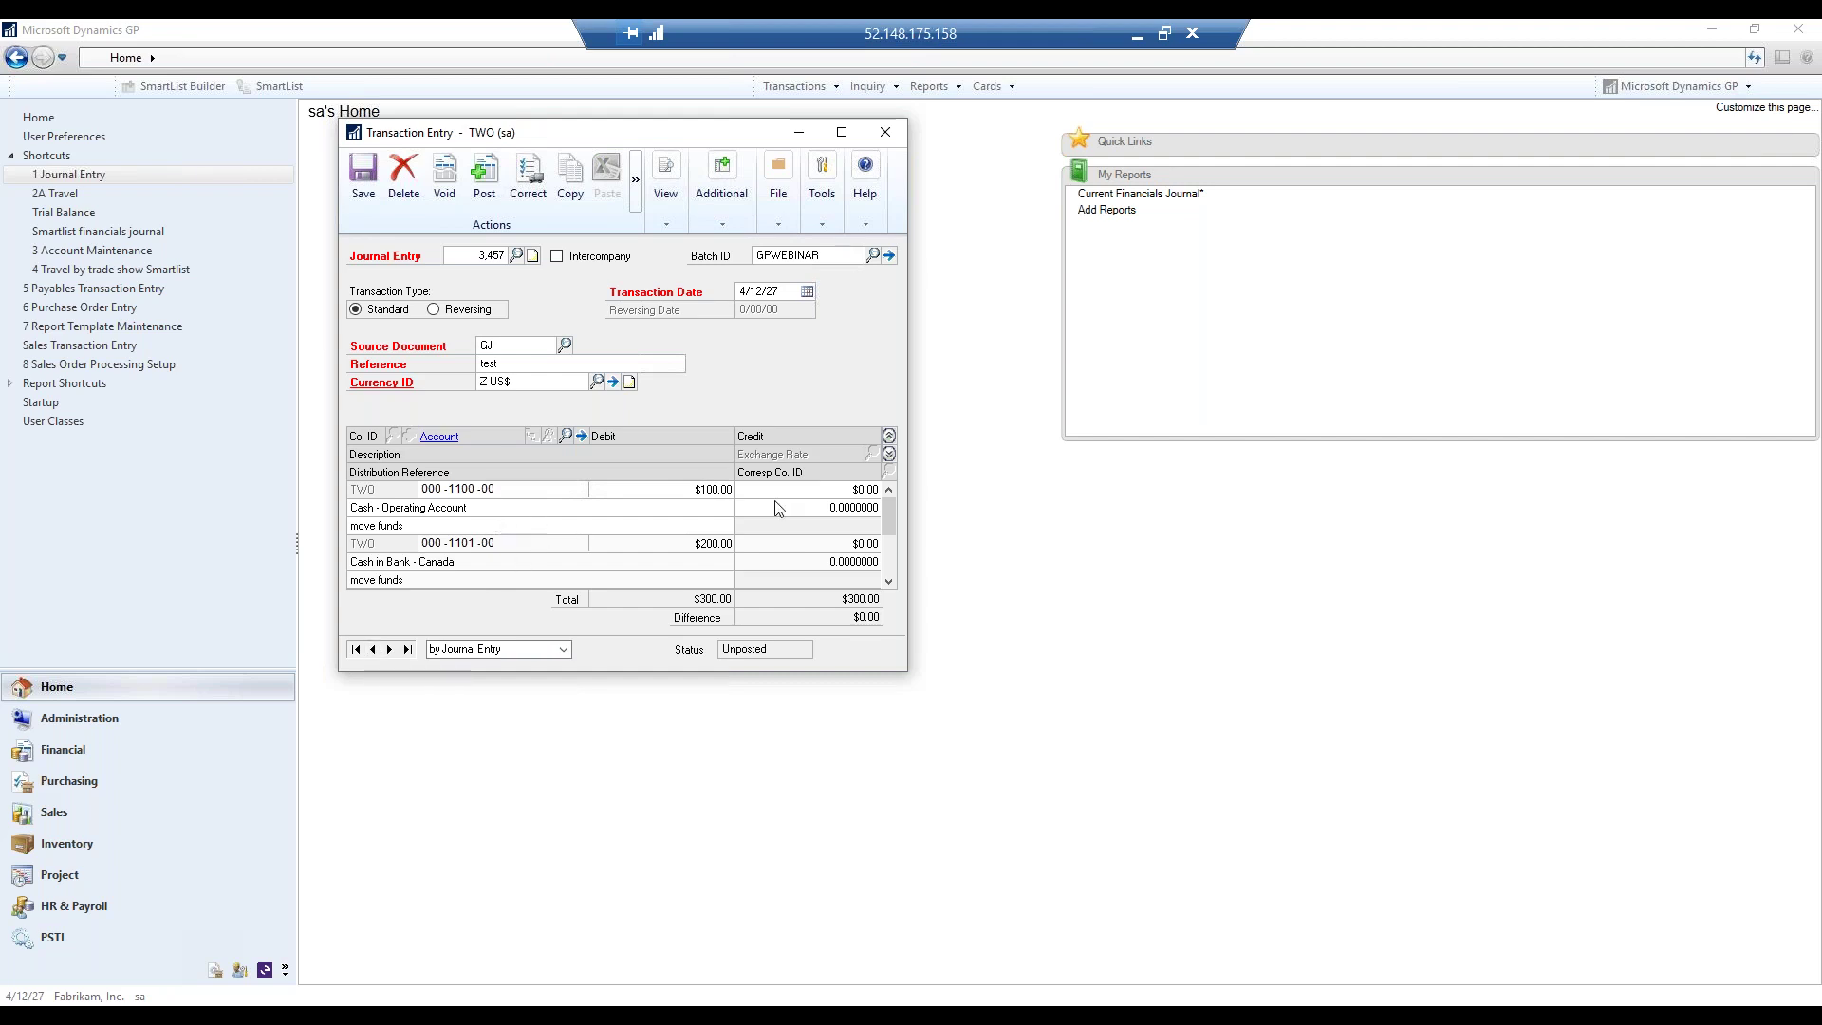
{"action": "left_click", "coordinate": [889, 437]}
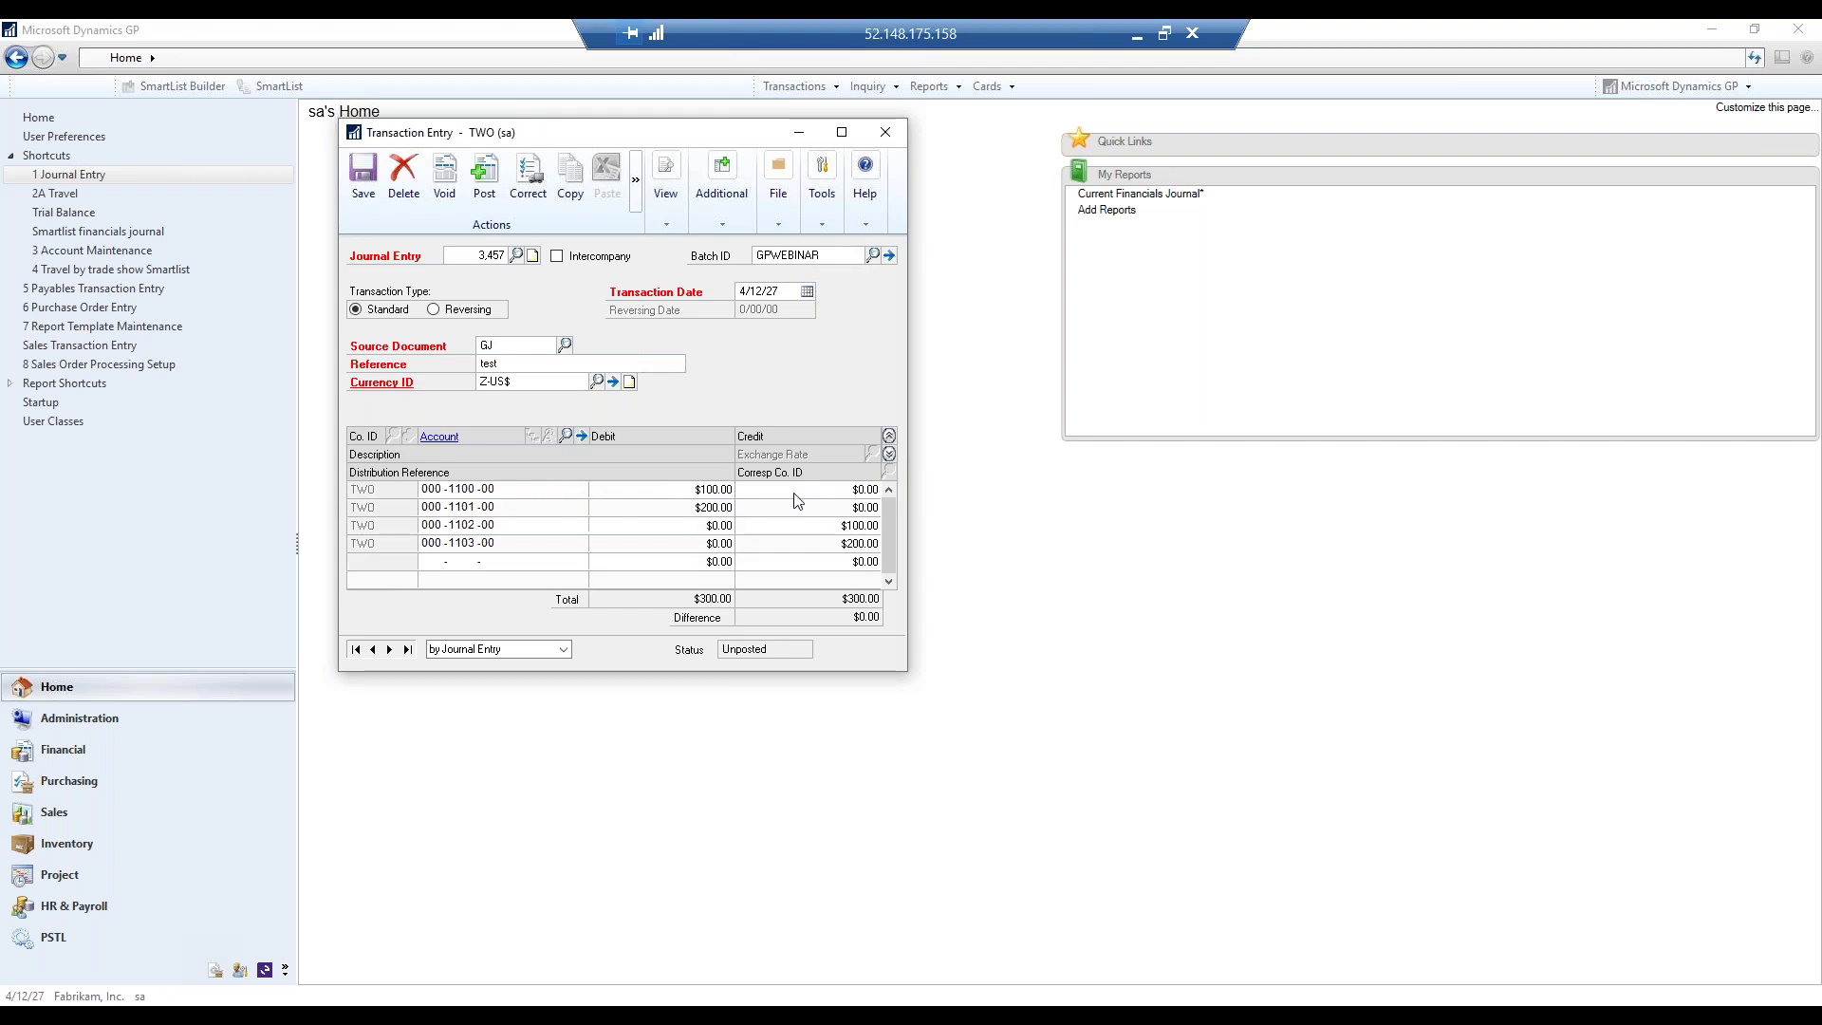
Check the preceding journal entry, return to the last one, and save it to get a blank entry.
{"action": "left_click", "coordinate": [374, 650]}
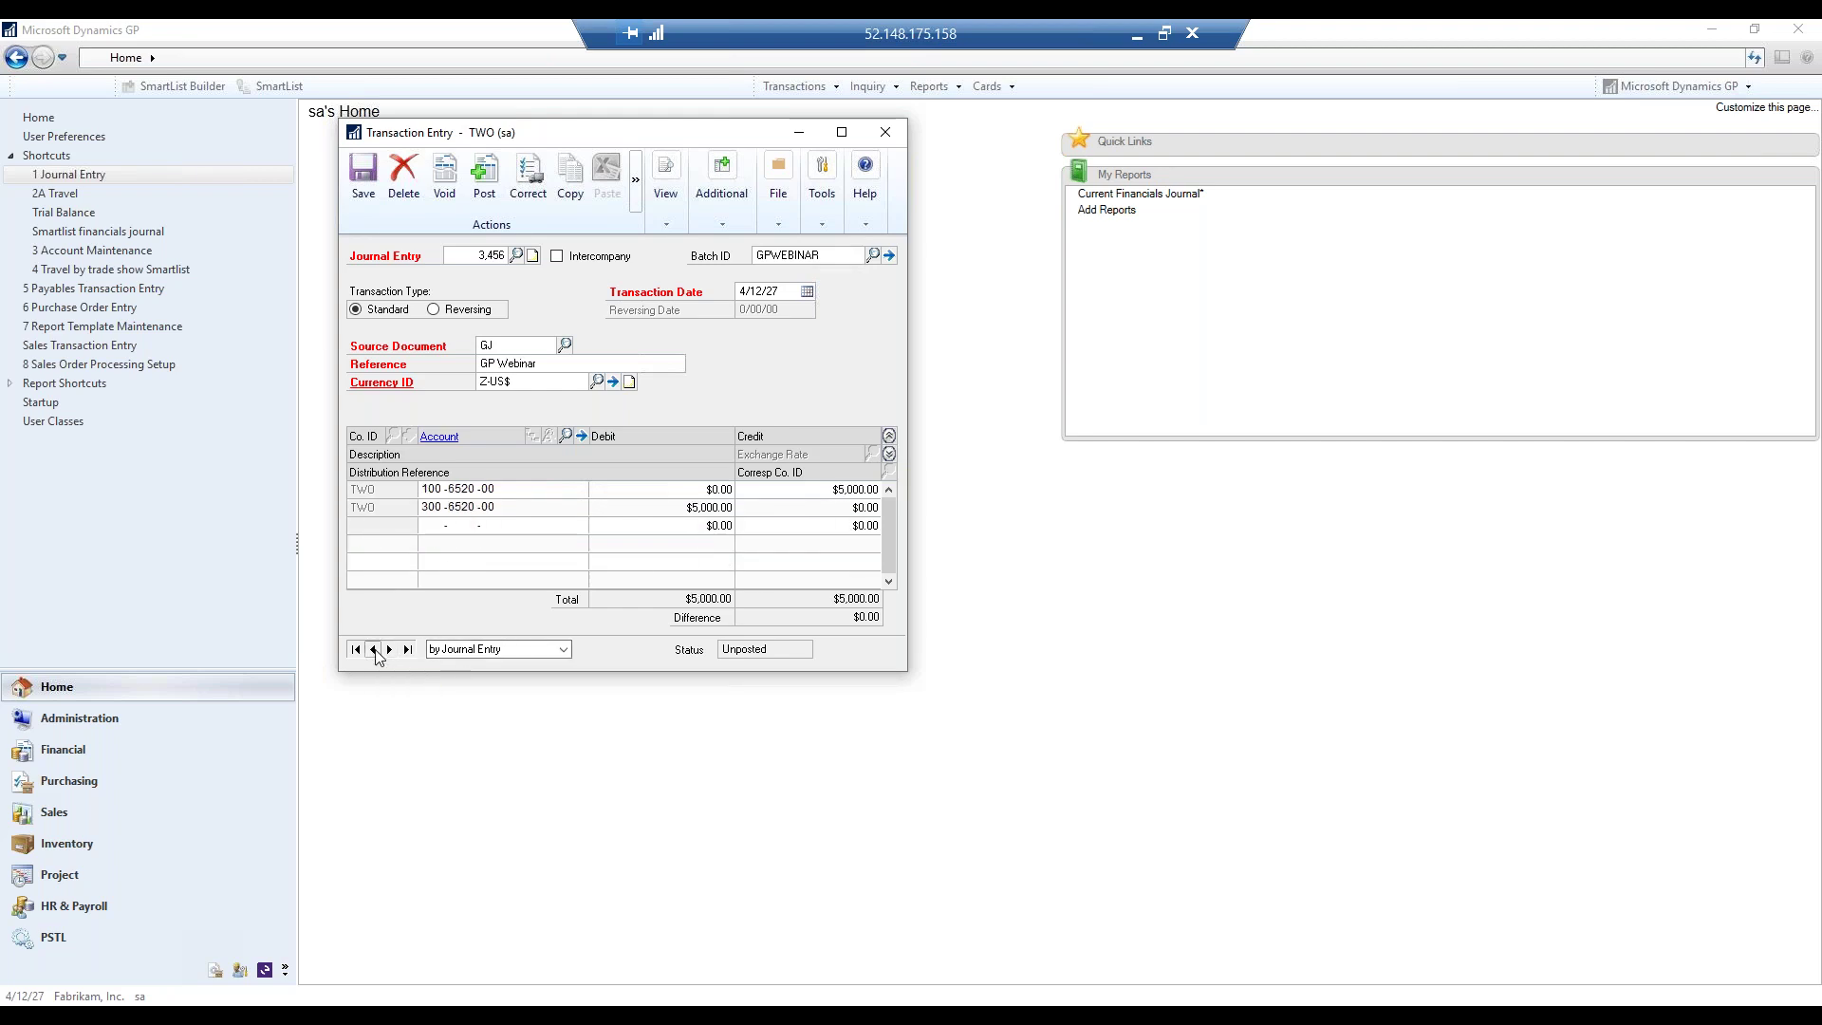
{"action": "left_click", "coordinate": [389, 650]}
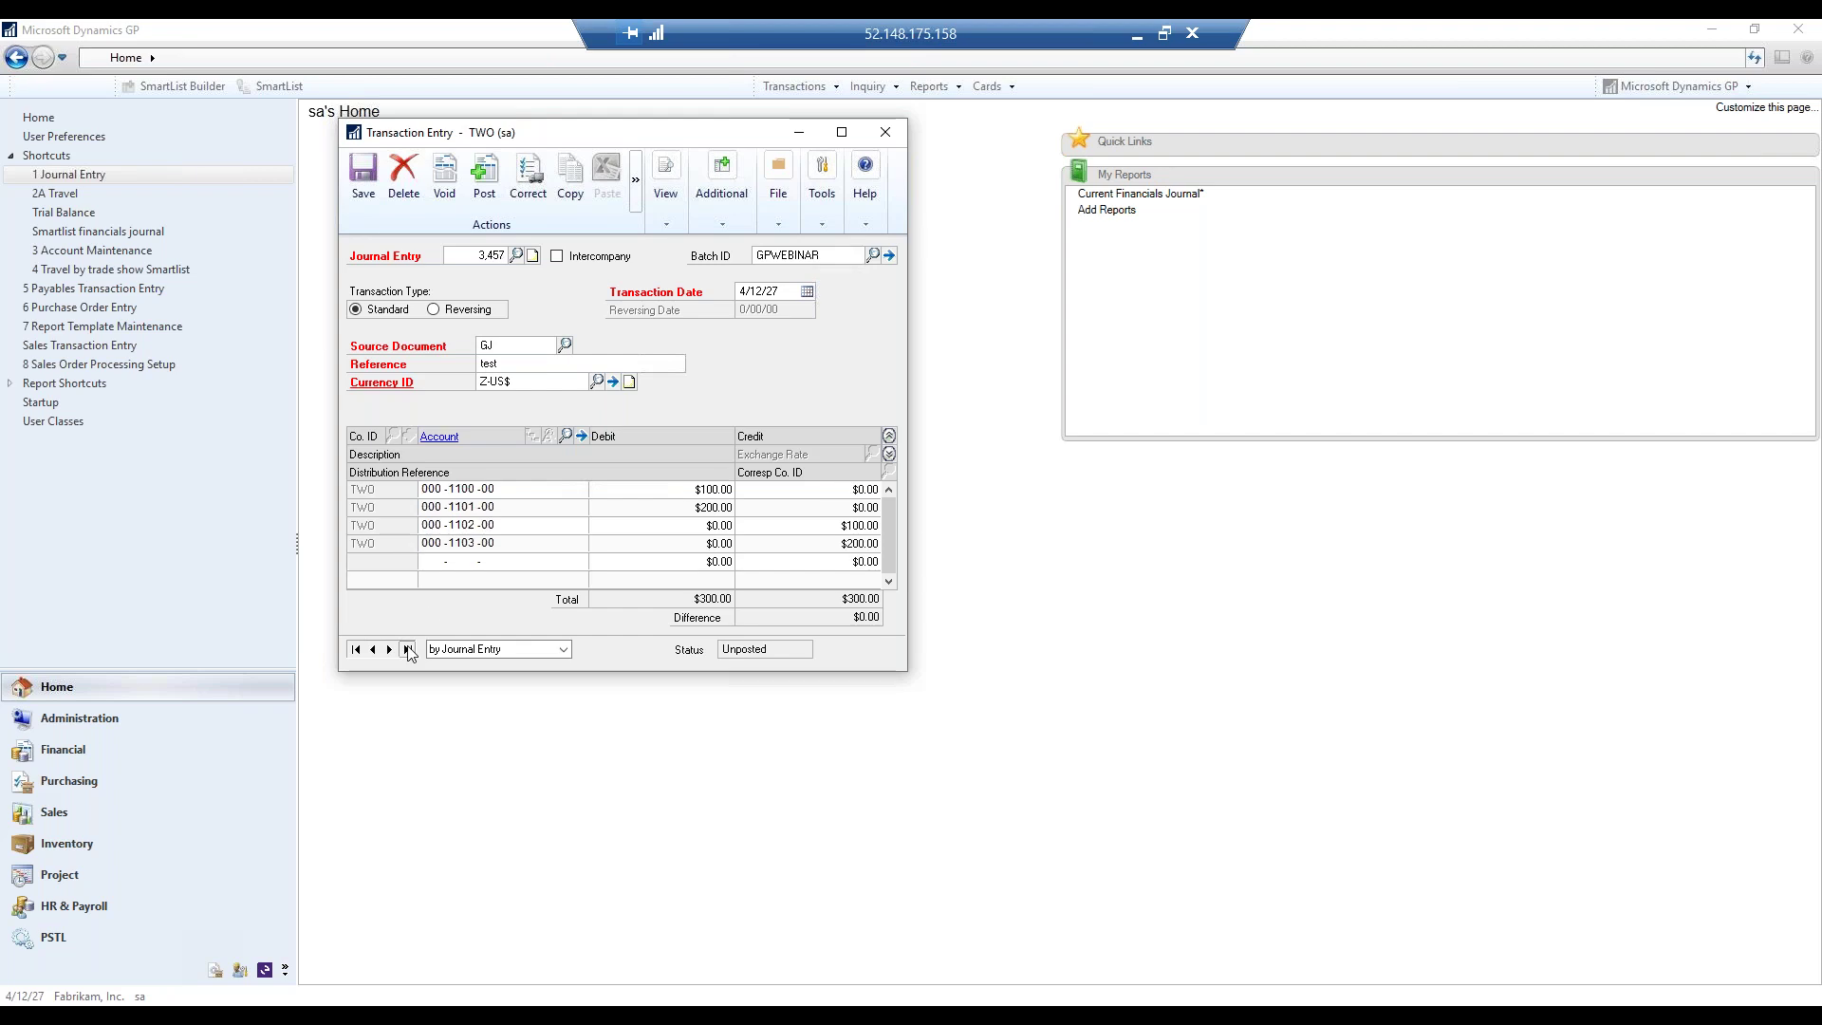
{"action": "left_click", "coordinate": [363, 176]}
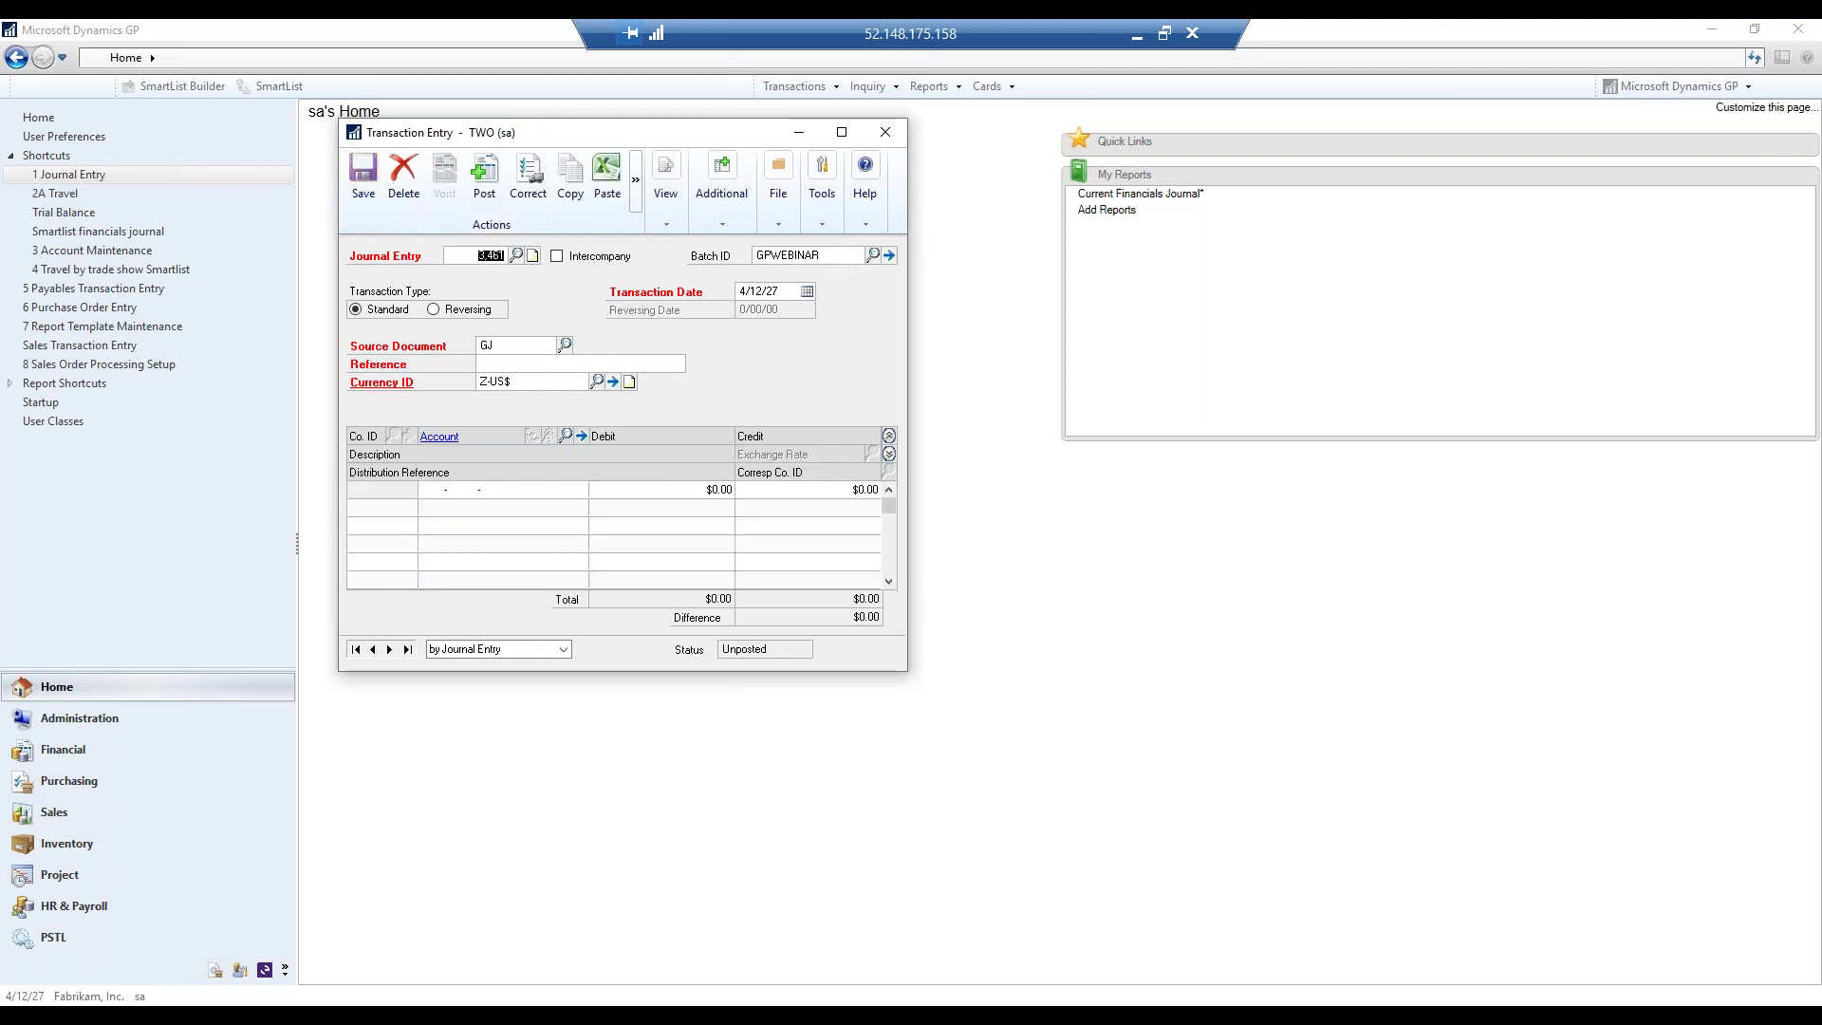
Give the new journal entry the reference "test for webinar".
{"action": "key", "text": "Tab"}
{"action": "key", "text": "Tab"}
{"action": "key", "text": "Tab"}
{"action": "key", "text": "Tab"}
{"action": "key", "text": "Tab"}
{"action": "key", "text": "Tab"}
{"action": "type", "text": "test for"}
Enter a first distribution line for account 300-6520-00 with a $100.00 debit.
{"action": "key", "text": "Tab"}
{"action": "key", "text": "Tab"}
{"action": "type", "text": "300 -6520 -00"}
{"action": "key", "text": "Tab"}
{"action": "type", "text": ".010000"}
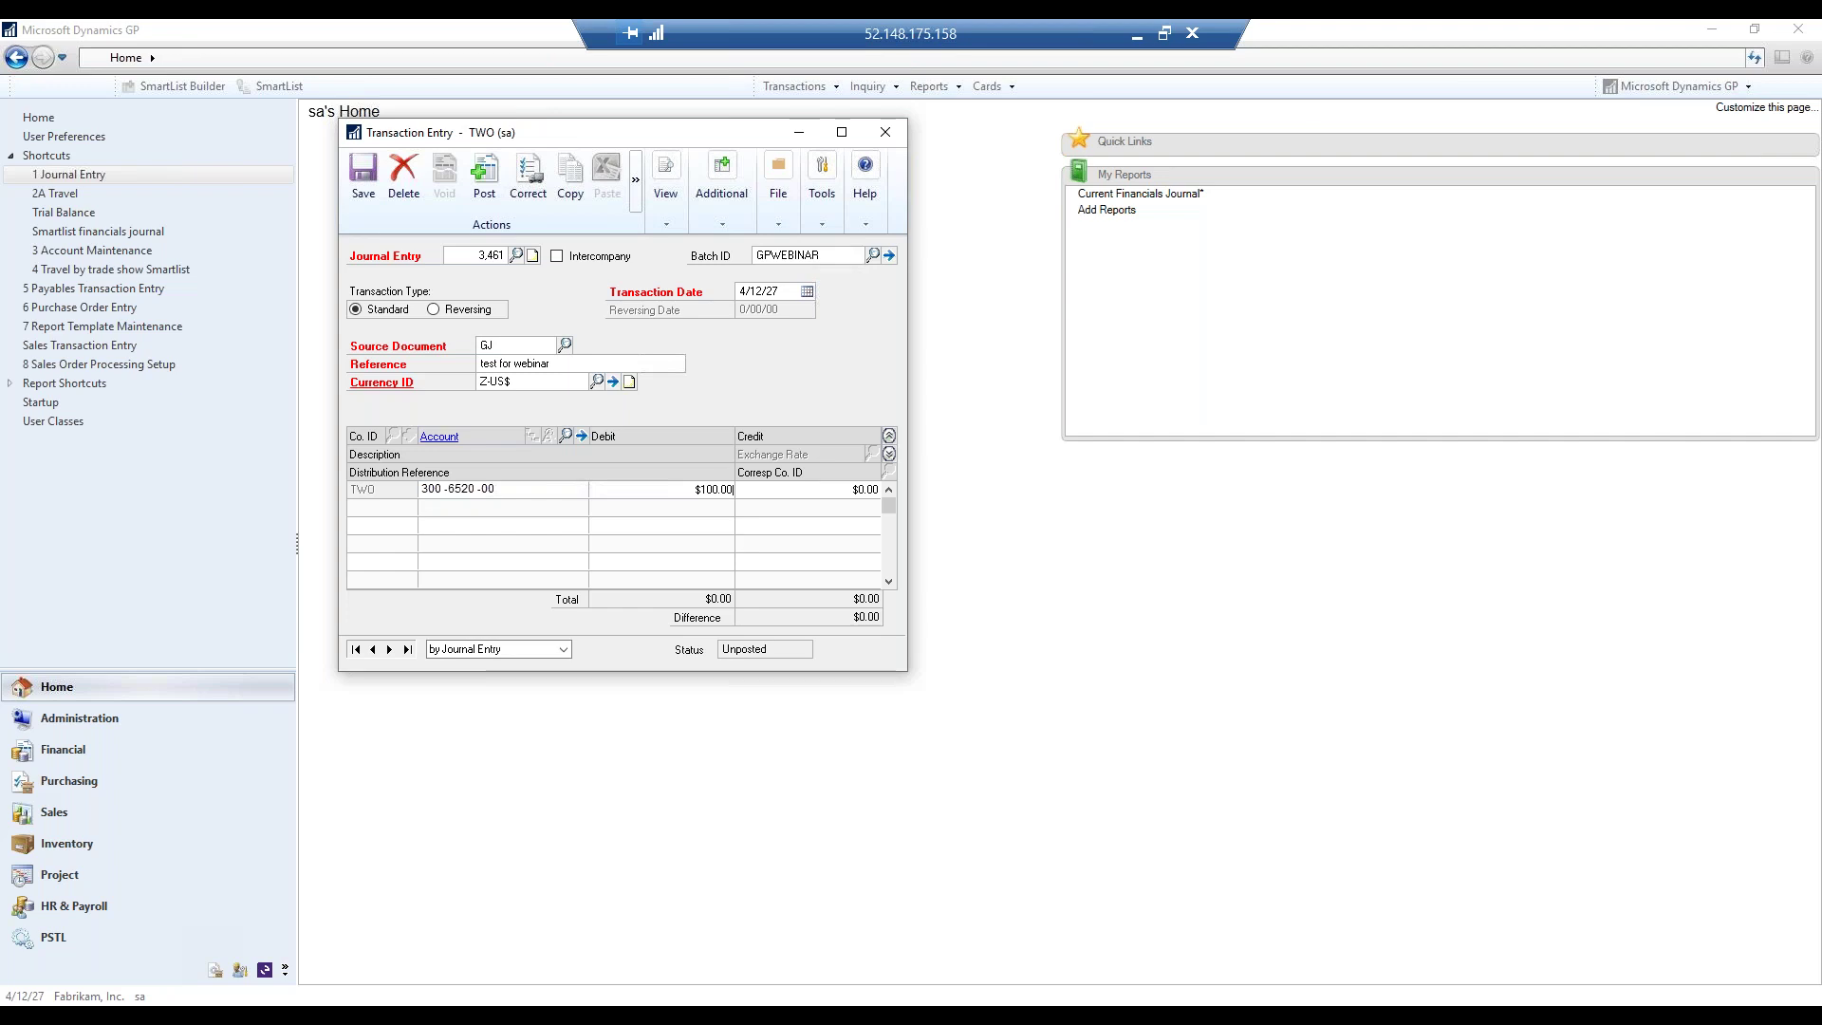
{"action": "key", "text": "Tab"}
{"action": "key", "text": "Tab"}
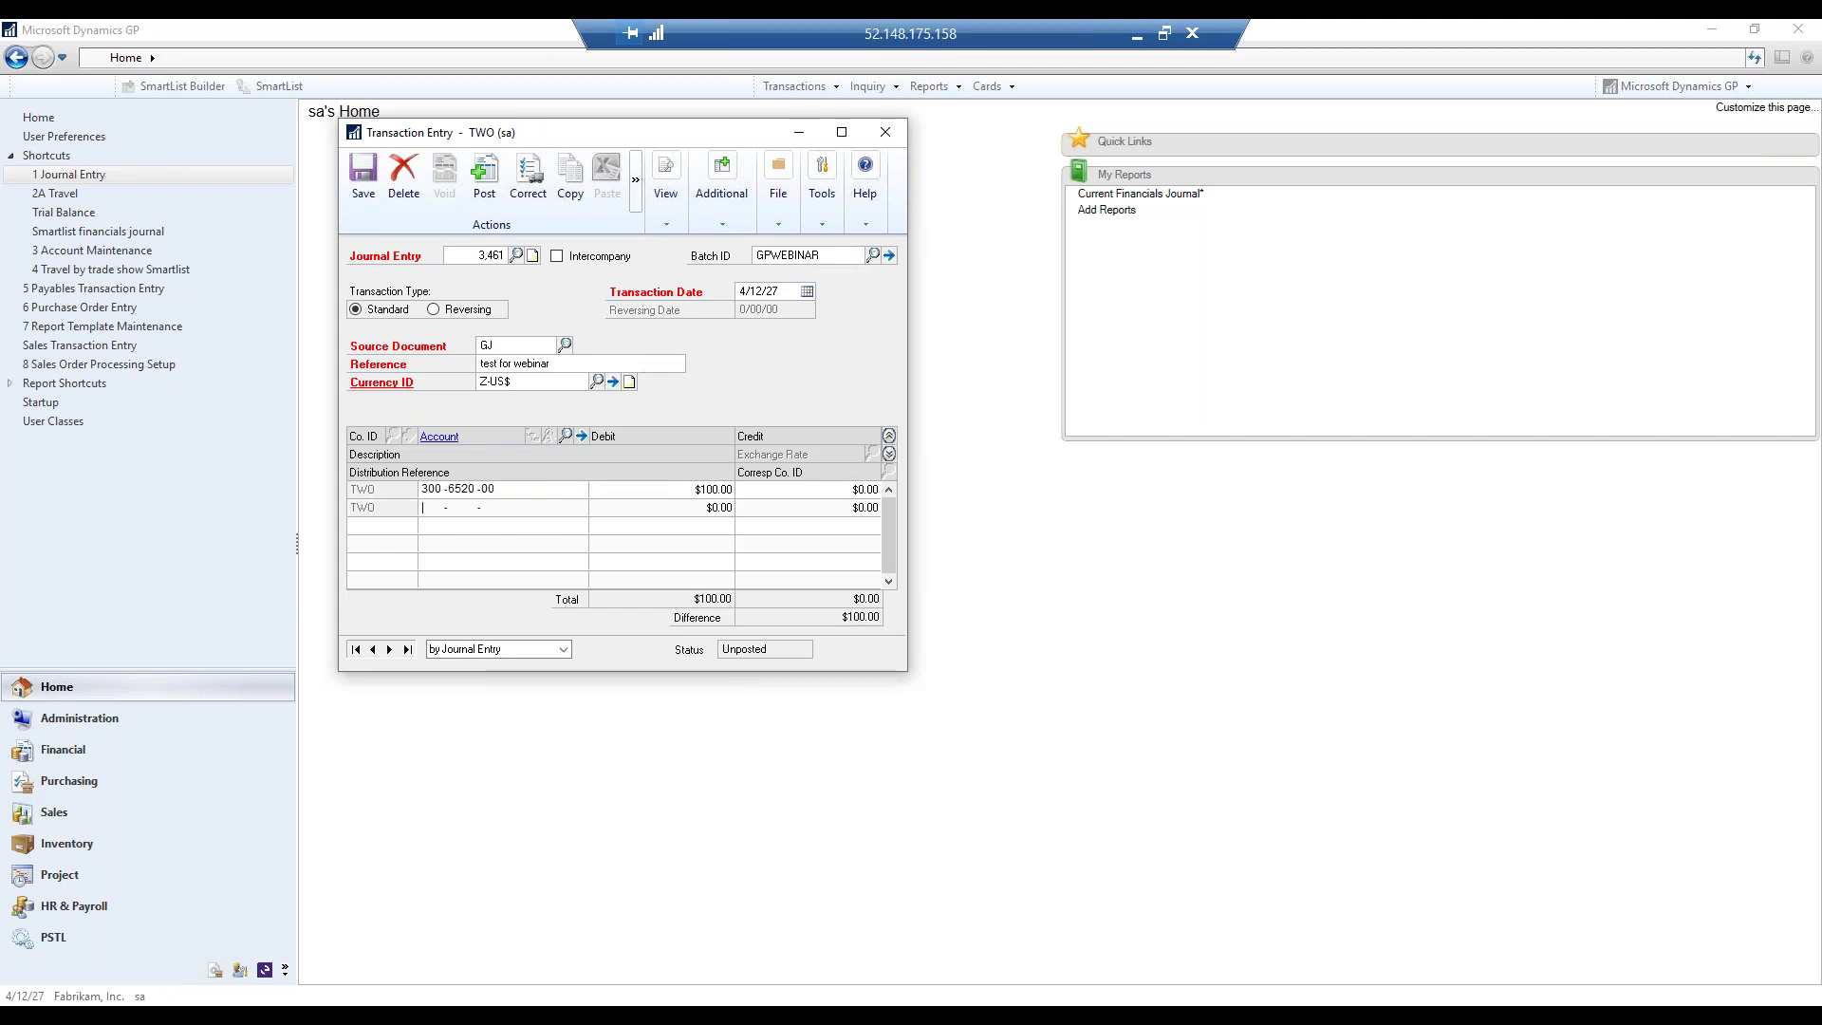
Look up the Accrued Expenses account, 000-2110-00, and use it for the second distribution line.
{"action": "left_click", "coordinate": [566, 435]}
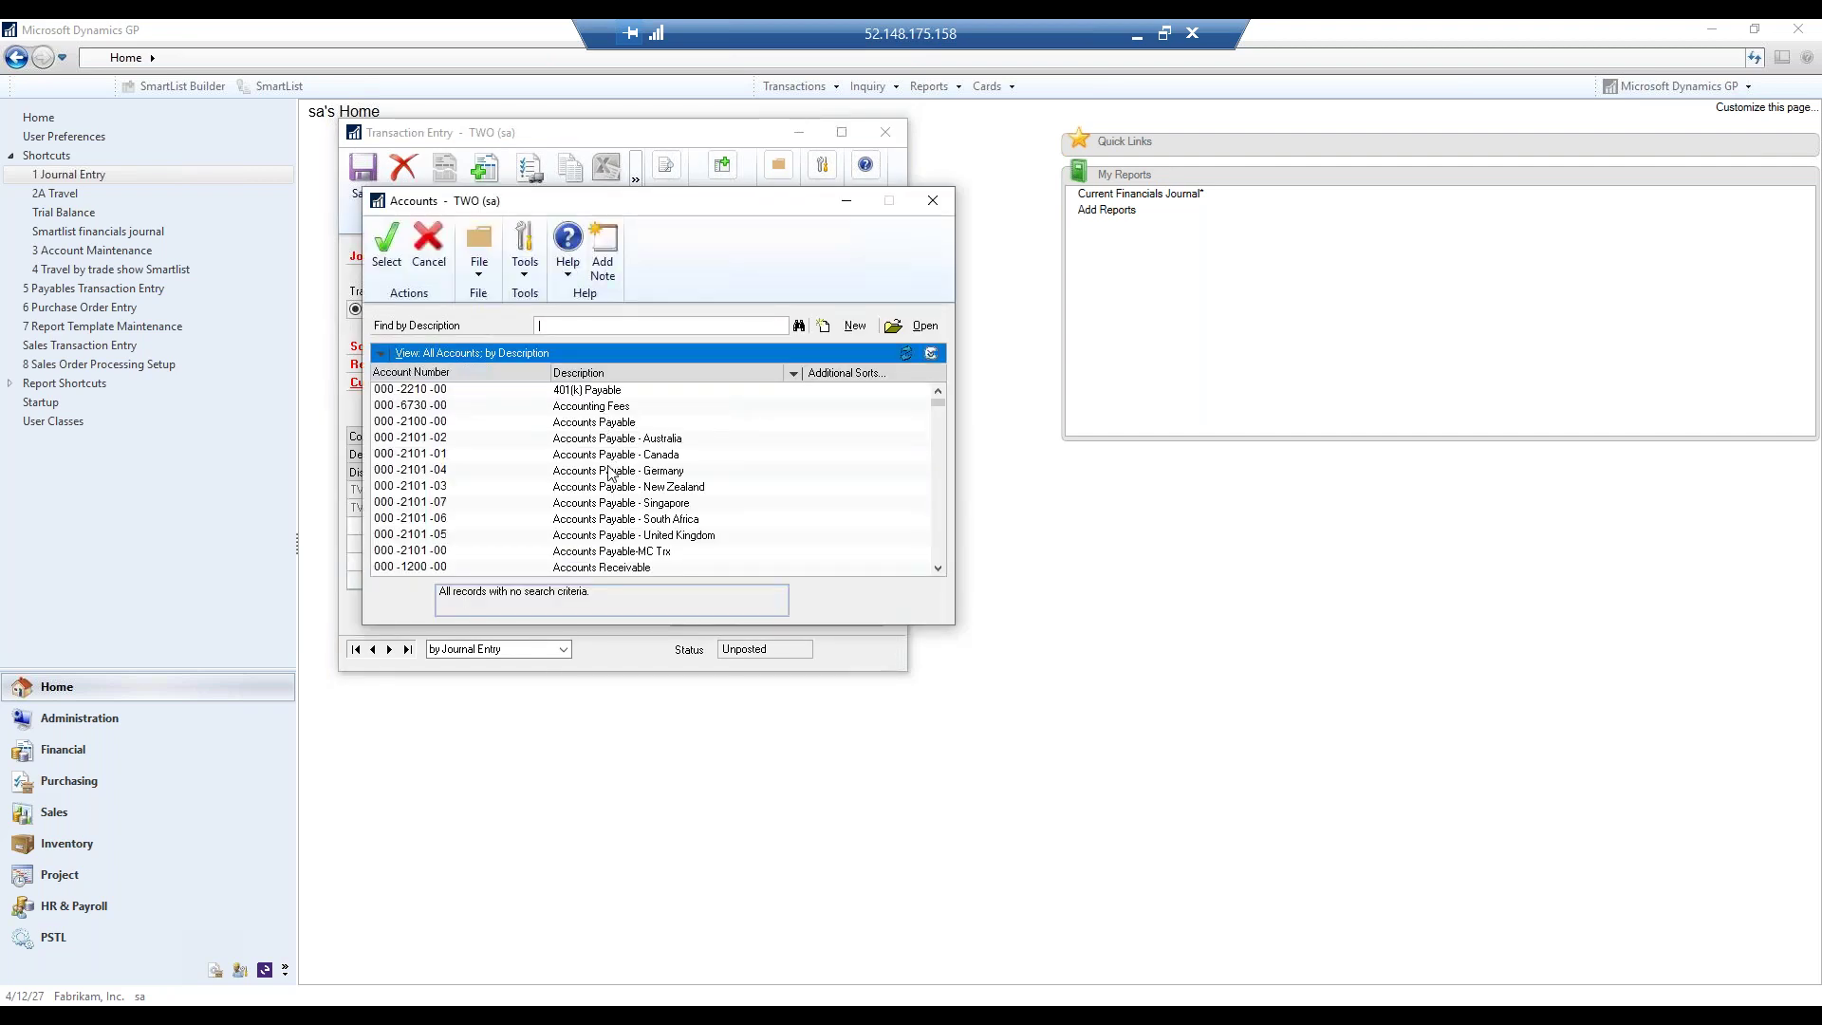
{"action": "scroll", "coordinate": [608, 472], "scroll_direction": "down", "scroll_amount": 5}
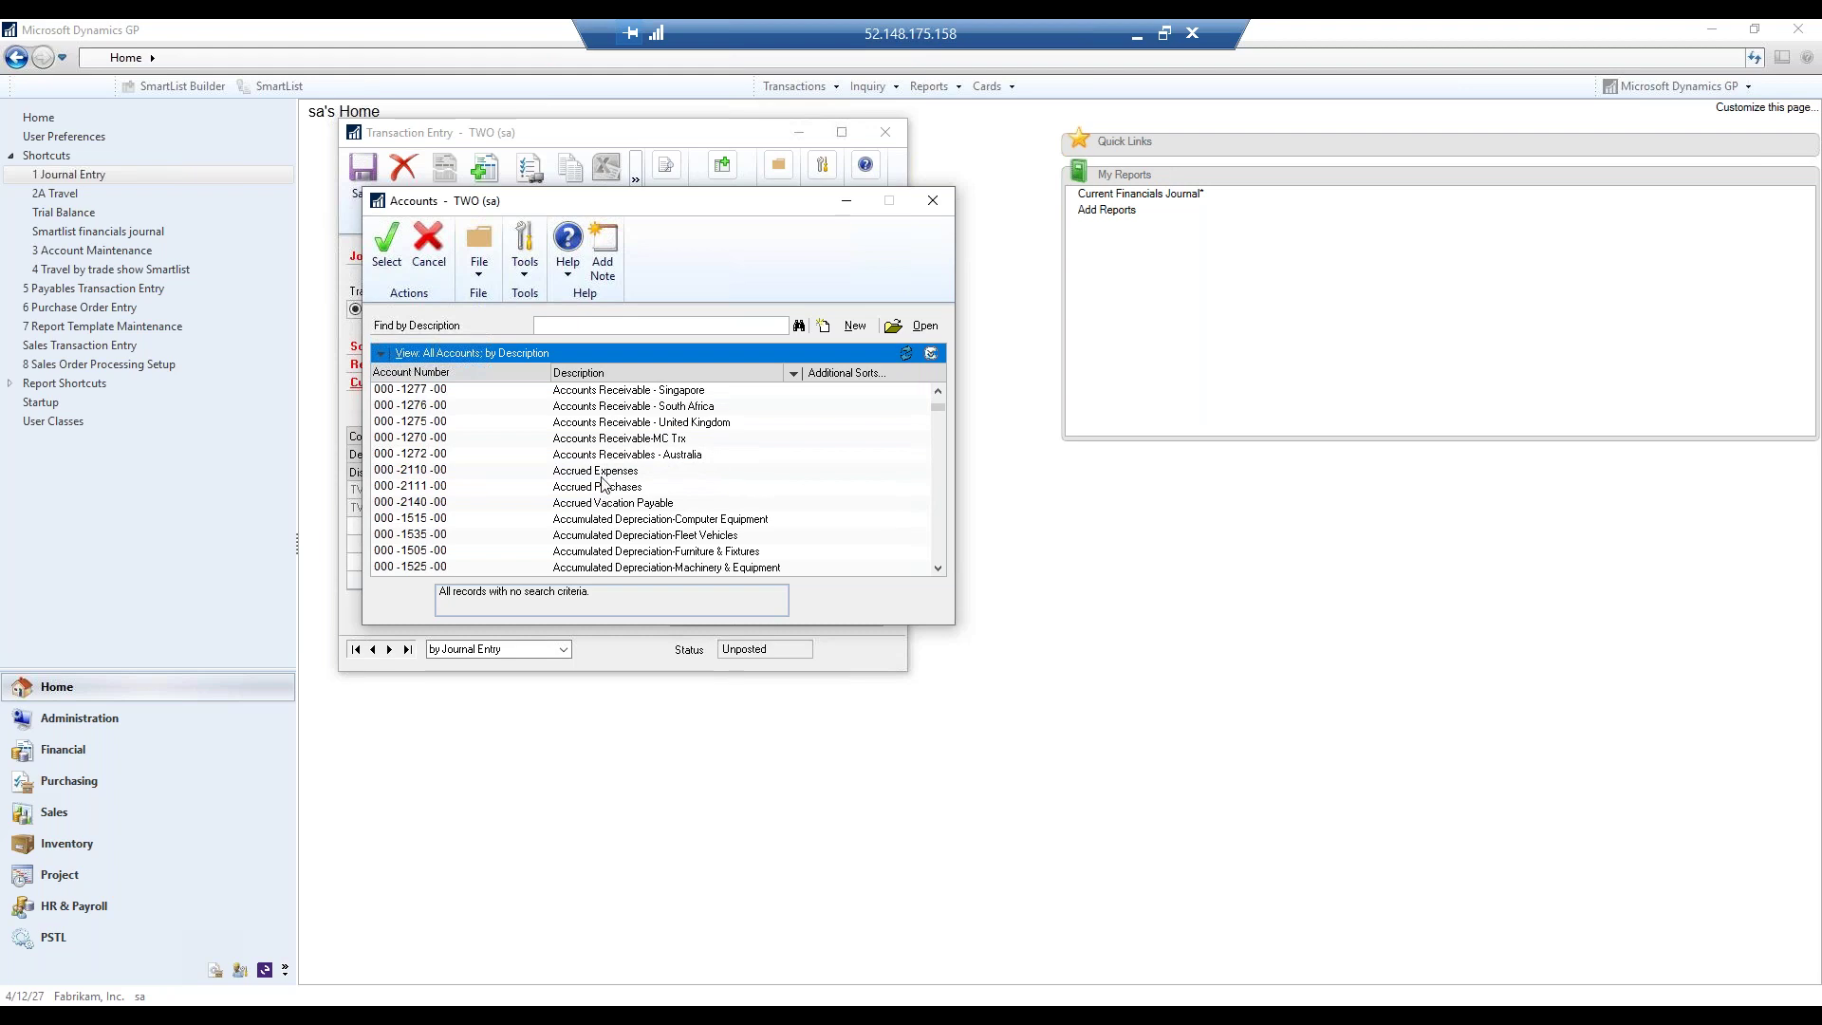
{"action": "double_click", "coordinate": [604, 477]}
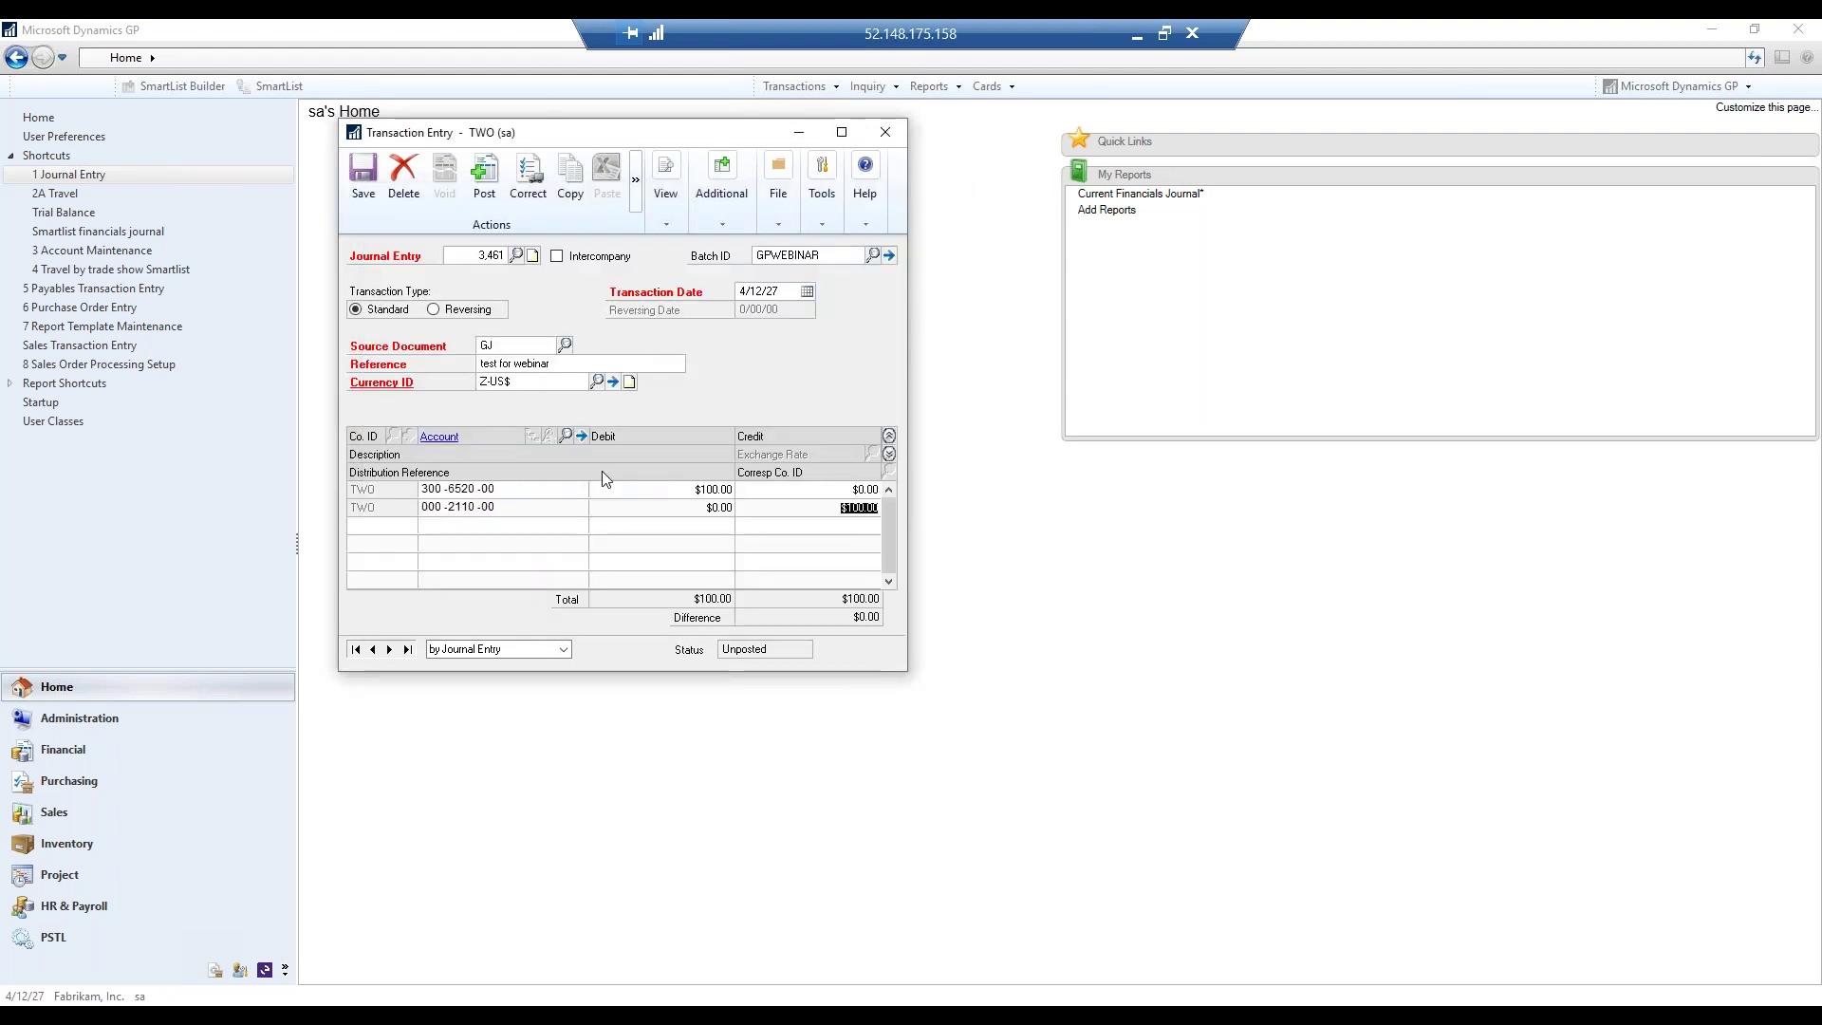
Expand the distribution lines to show their descriptions and distribution references, and save the journal entry.
{"action": "left_click", "coordinate": [888, 455]}
{"action": "left_click", "coordinate": [400, 524]}
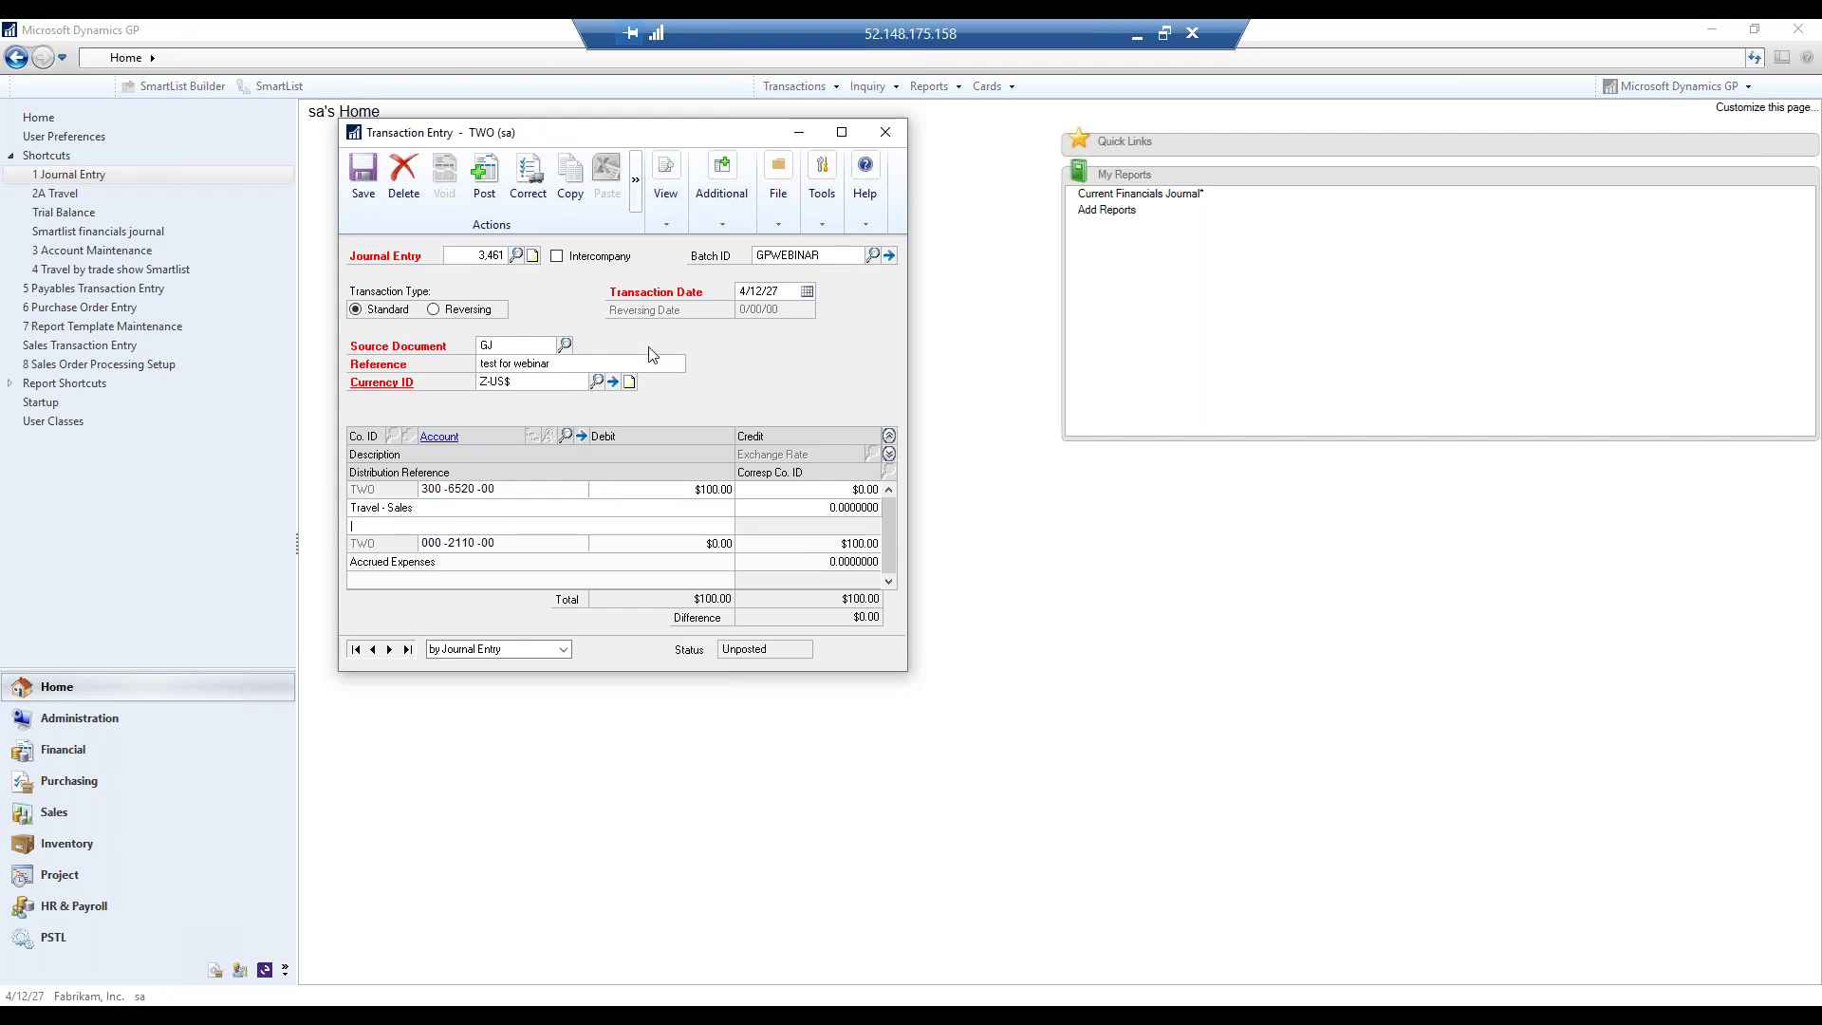
{"action": "left_click", "coordinate": [374, 180]}
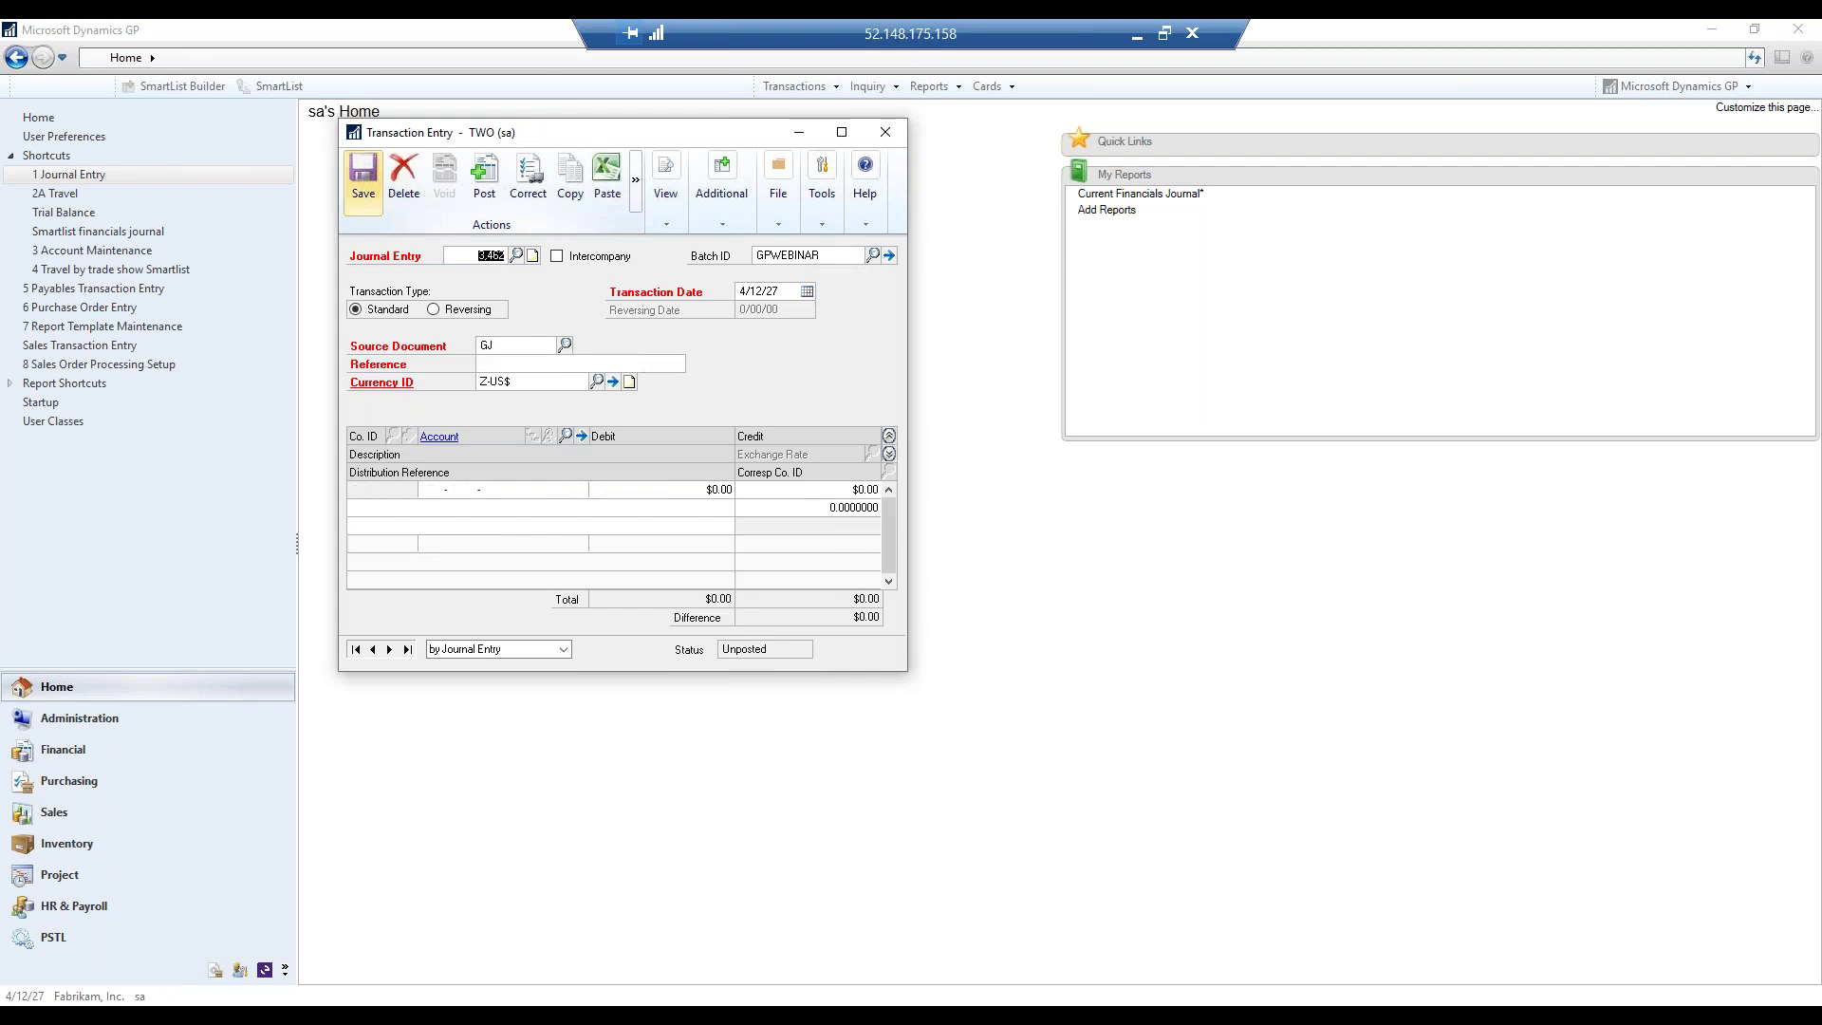
Switch to the Excel workbook JE Copy Paste sample and copy the journal lines in A2:D7 without the header row.
{"action": "left_click", "coordinate": [778, 987]}
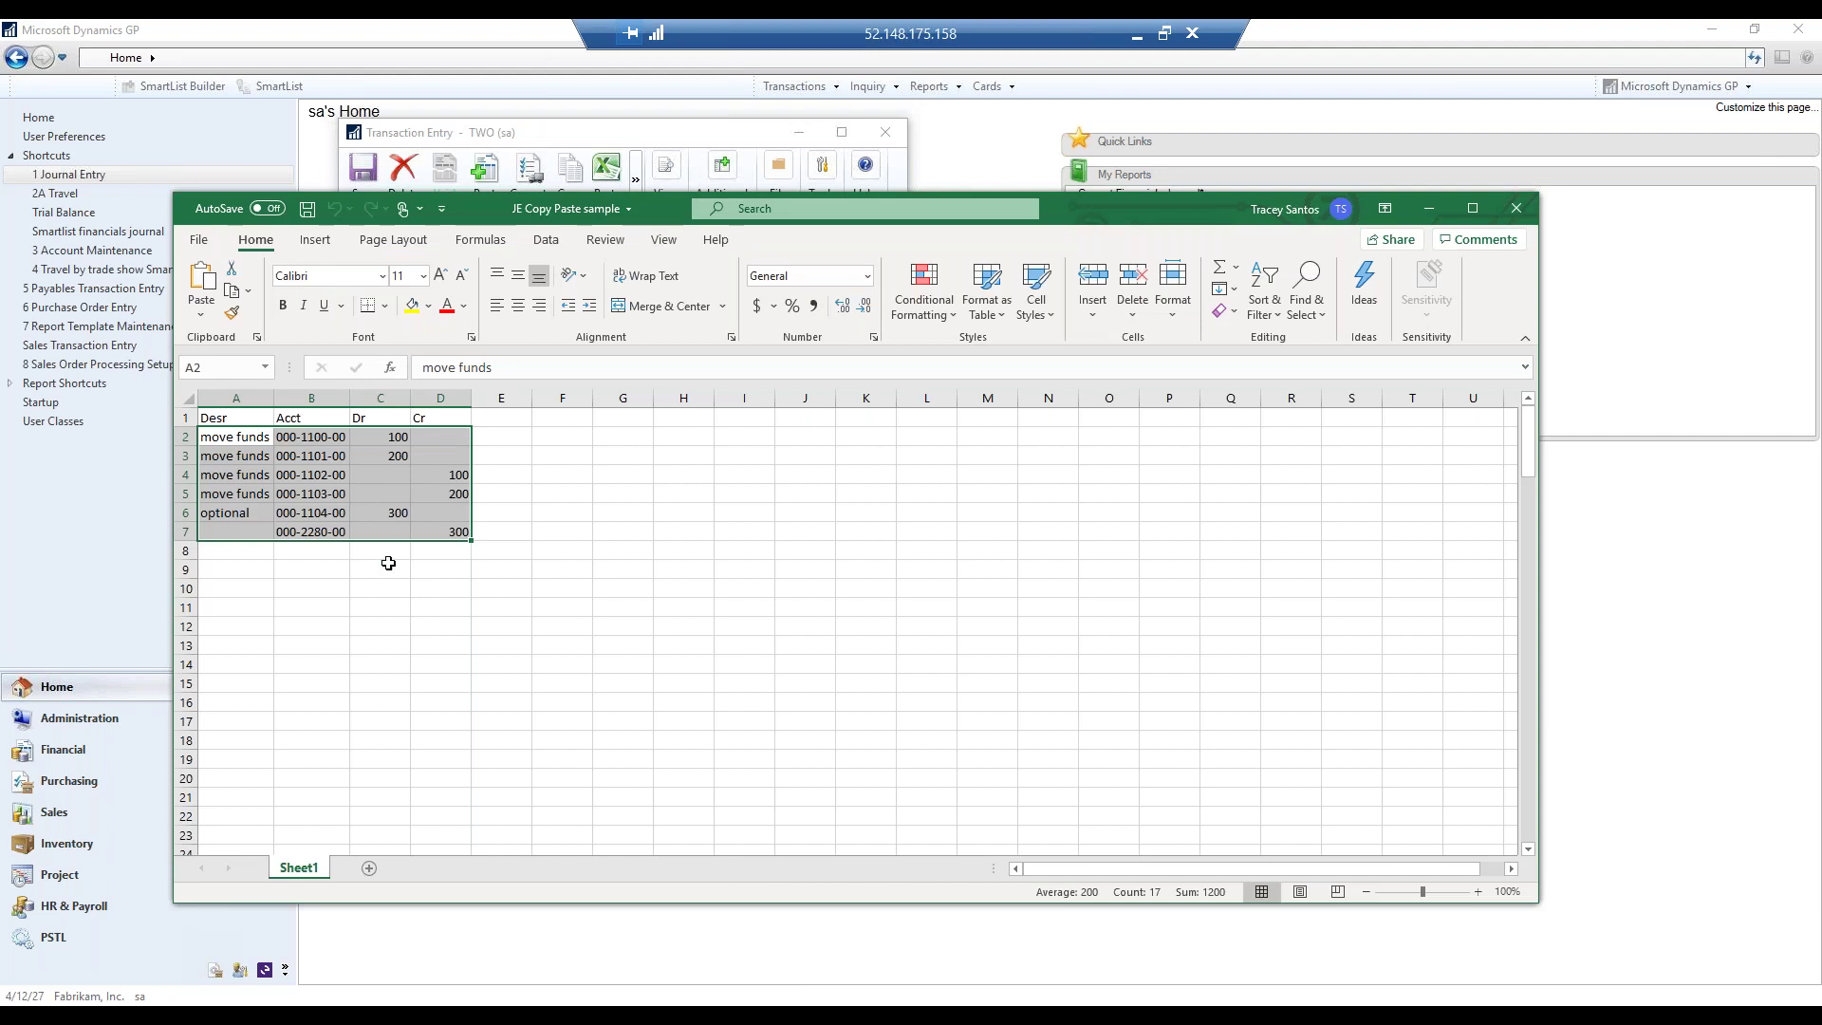
{"action": "left_click", "coordinate": [293, 586]}
{"action": "left_click_drag", "start_coordinate": [240, 436], "coordinate": [452, 532]}
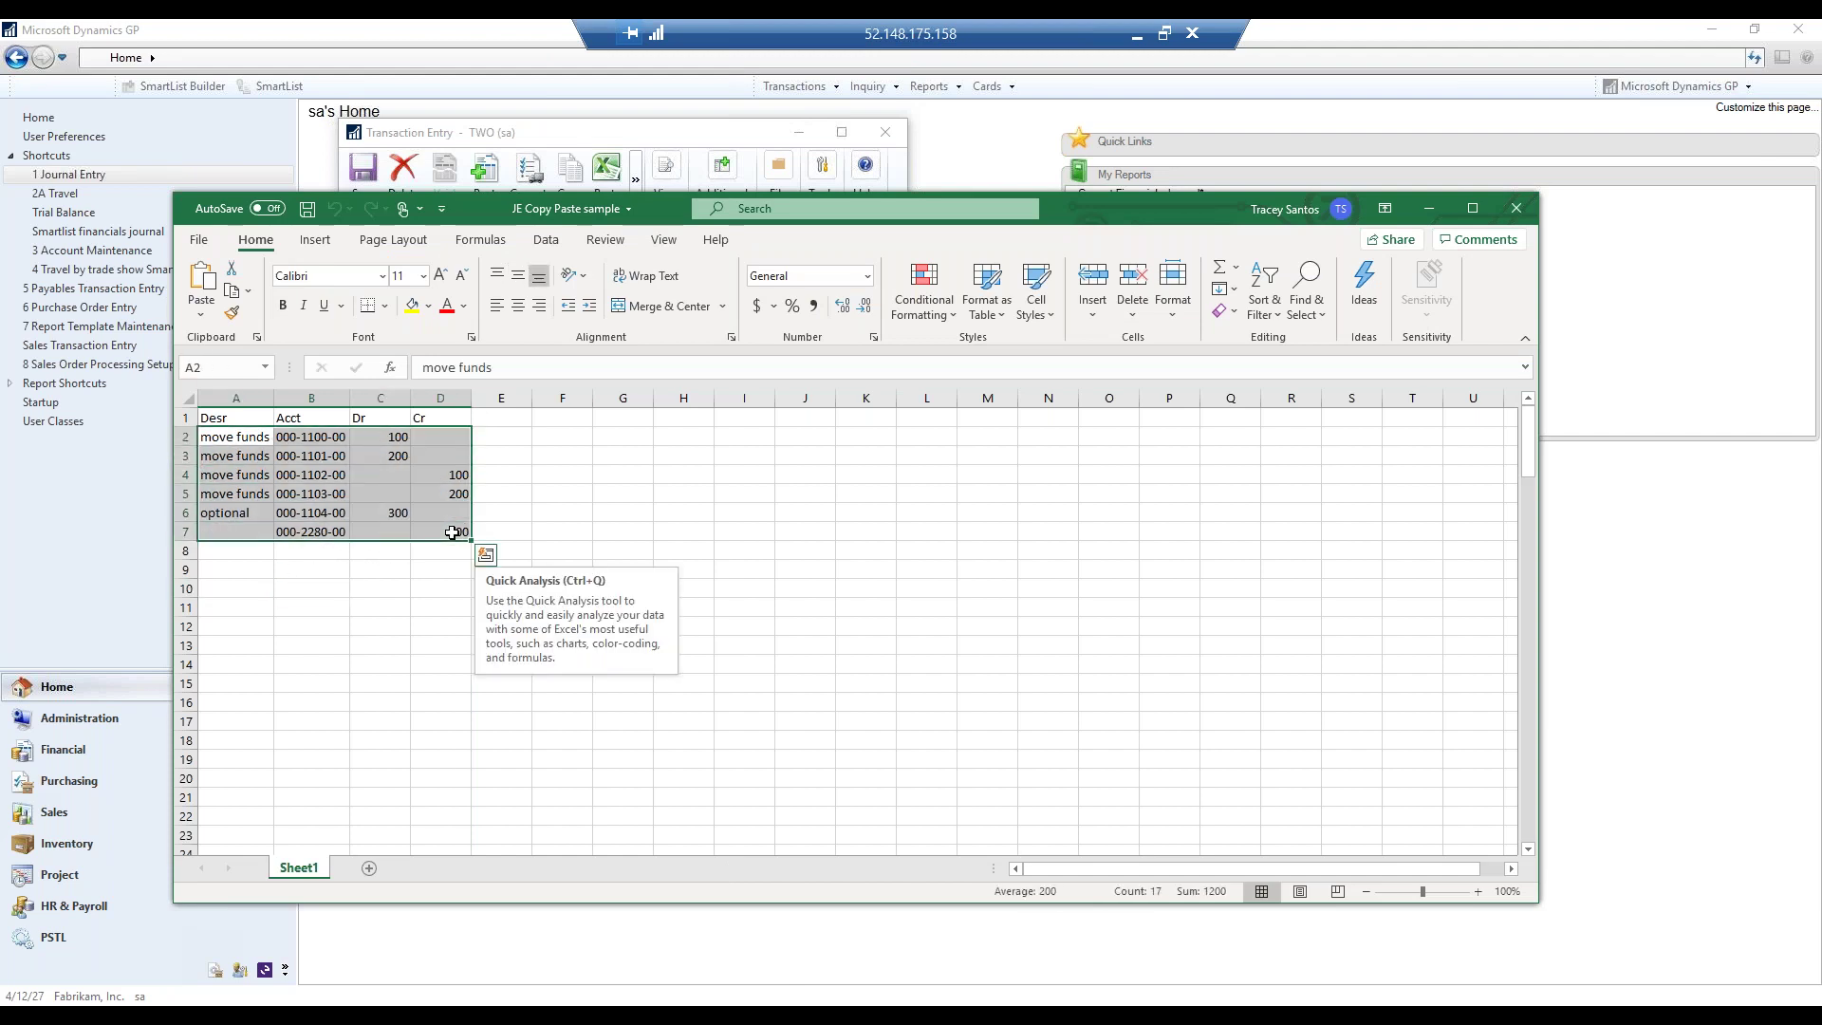
{"action": "key", "text": "ctrl+c"}
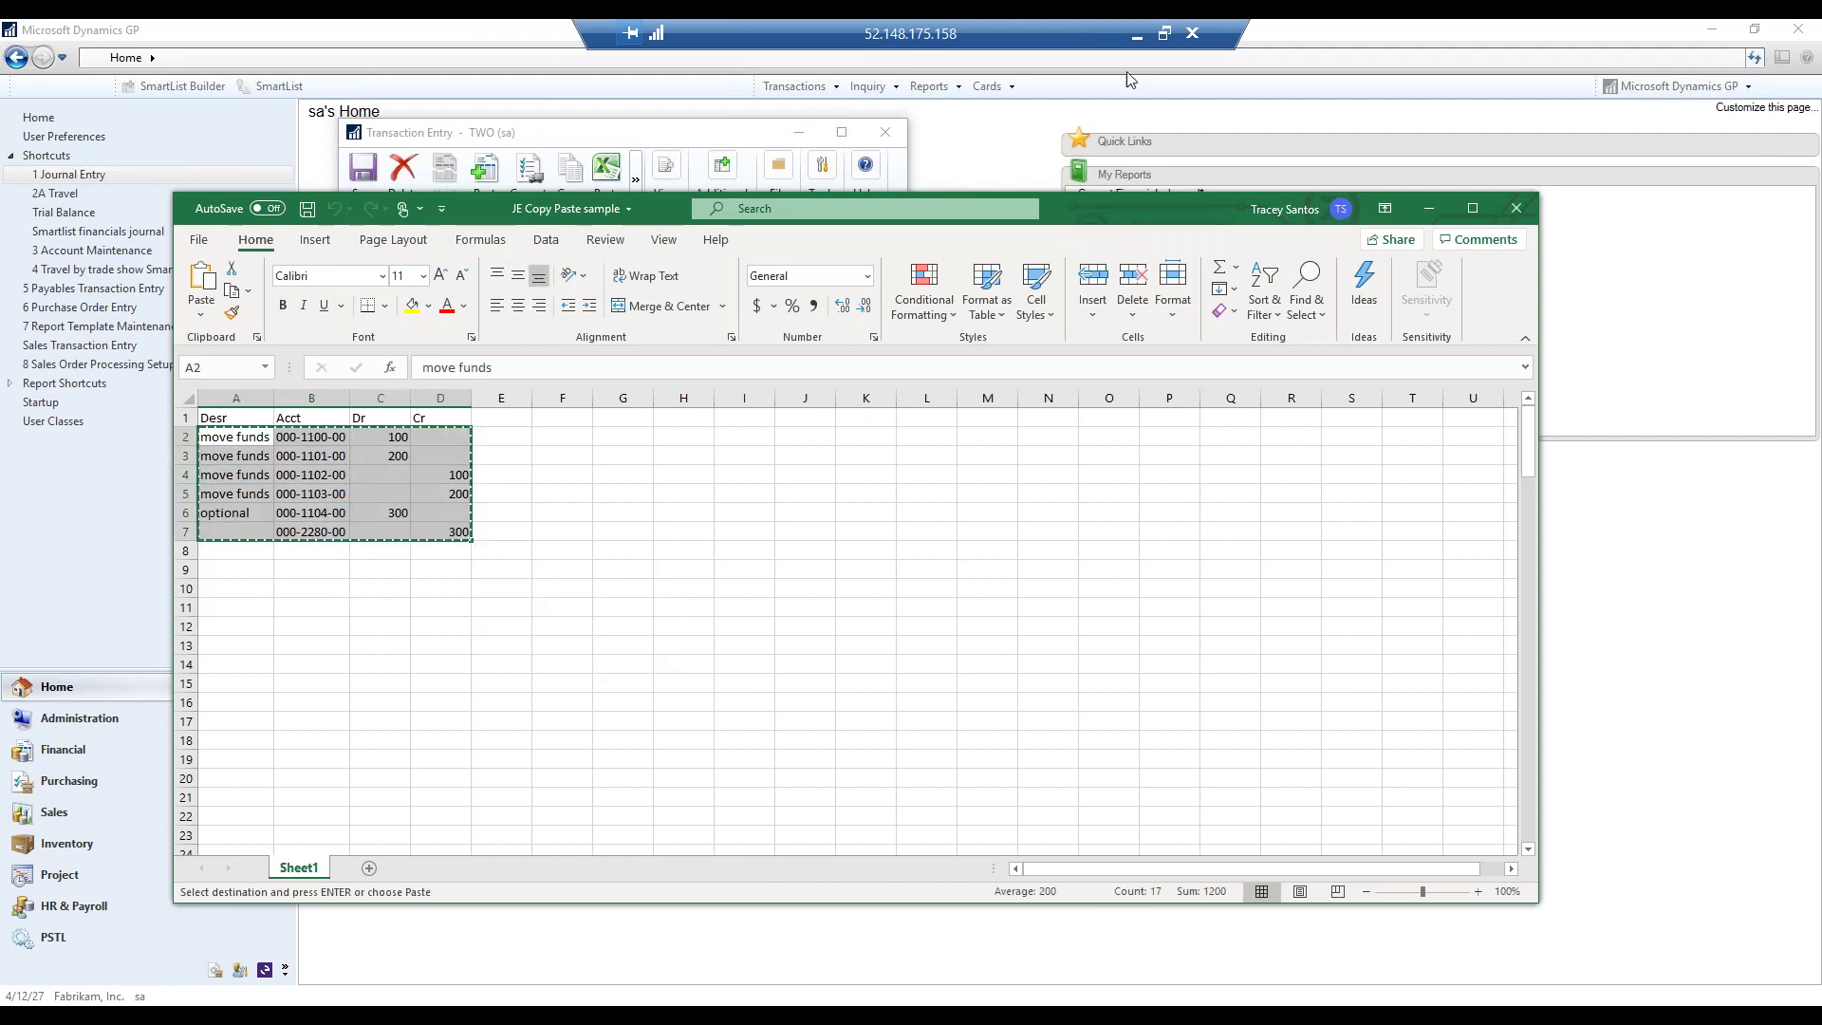
Return to Dynamics GP, paste the copied lines into the blank journal entry, and collapse the line details.
{"action": "left_click", "coordinate": [1428, 208]}
{"action": "left_click", "coordinate": [437, 484]}
{"action": "left_click", "coordinate": [608, 175]}
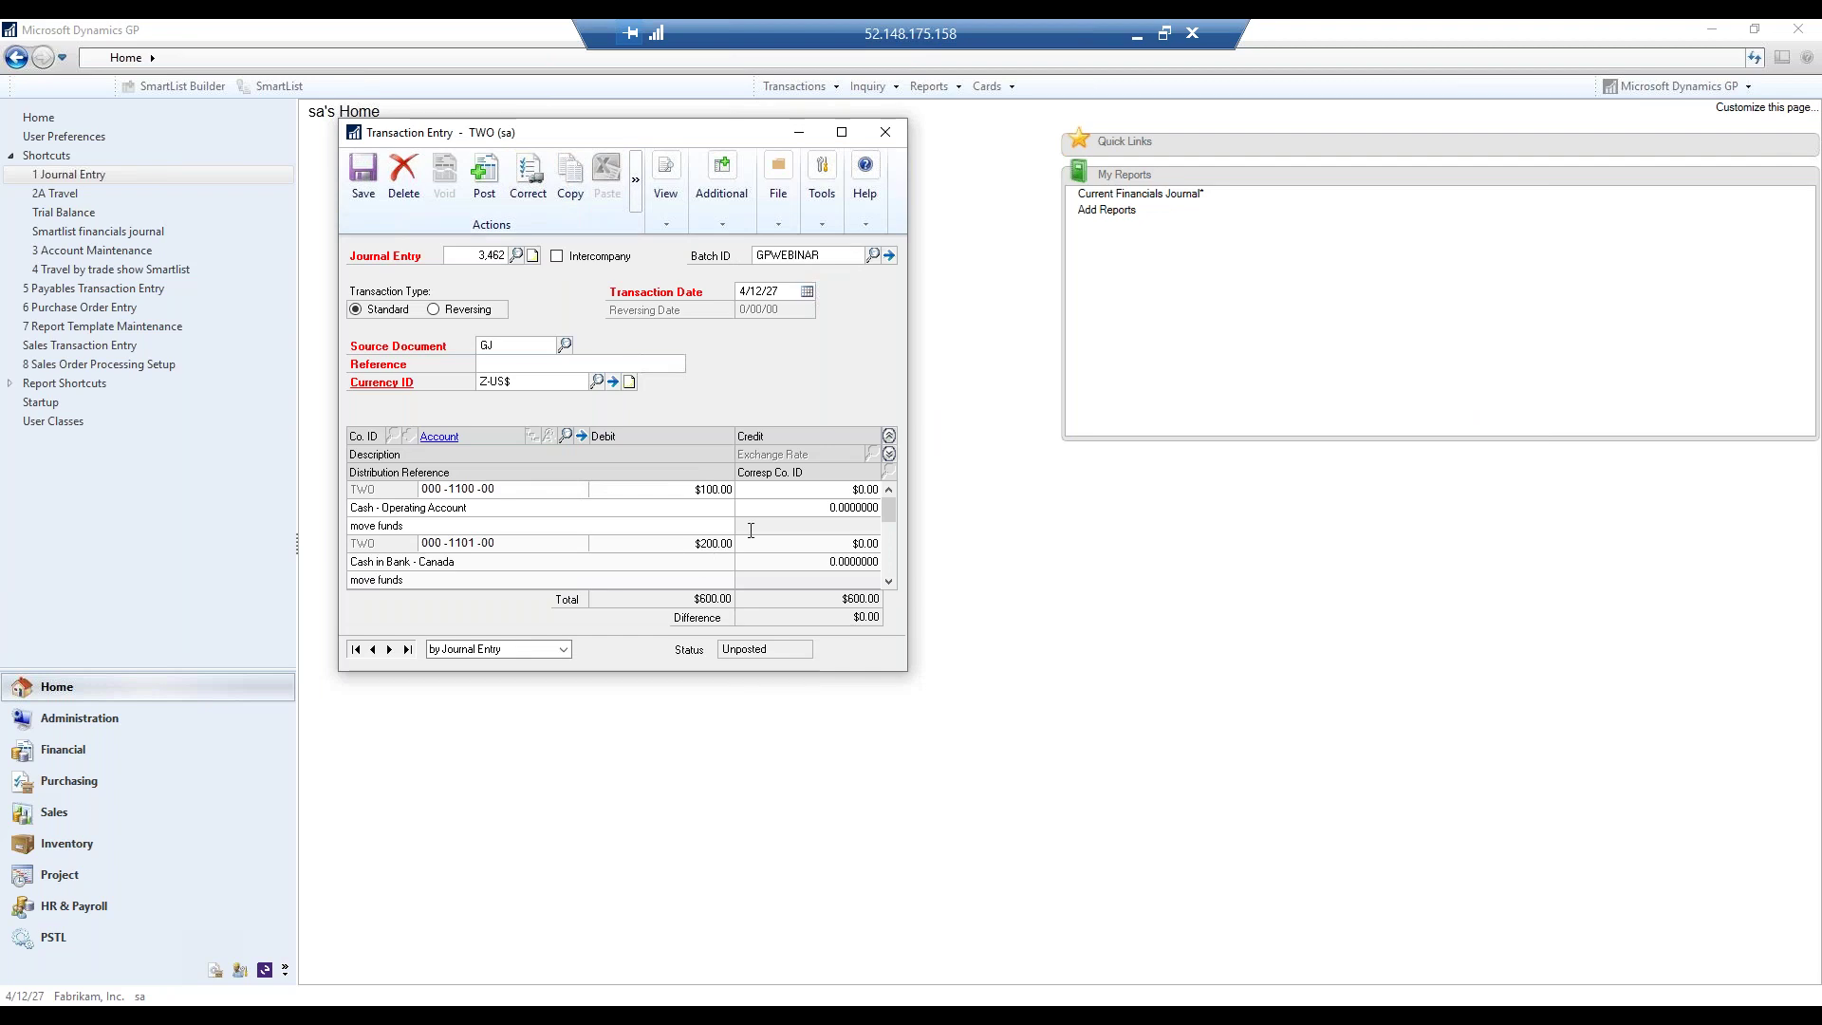
{"action": "left_click", "coordinate": [888, 435]}
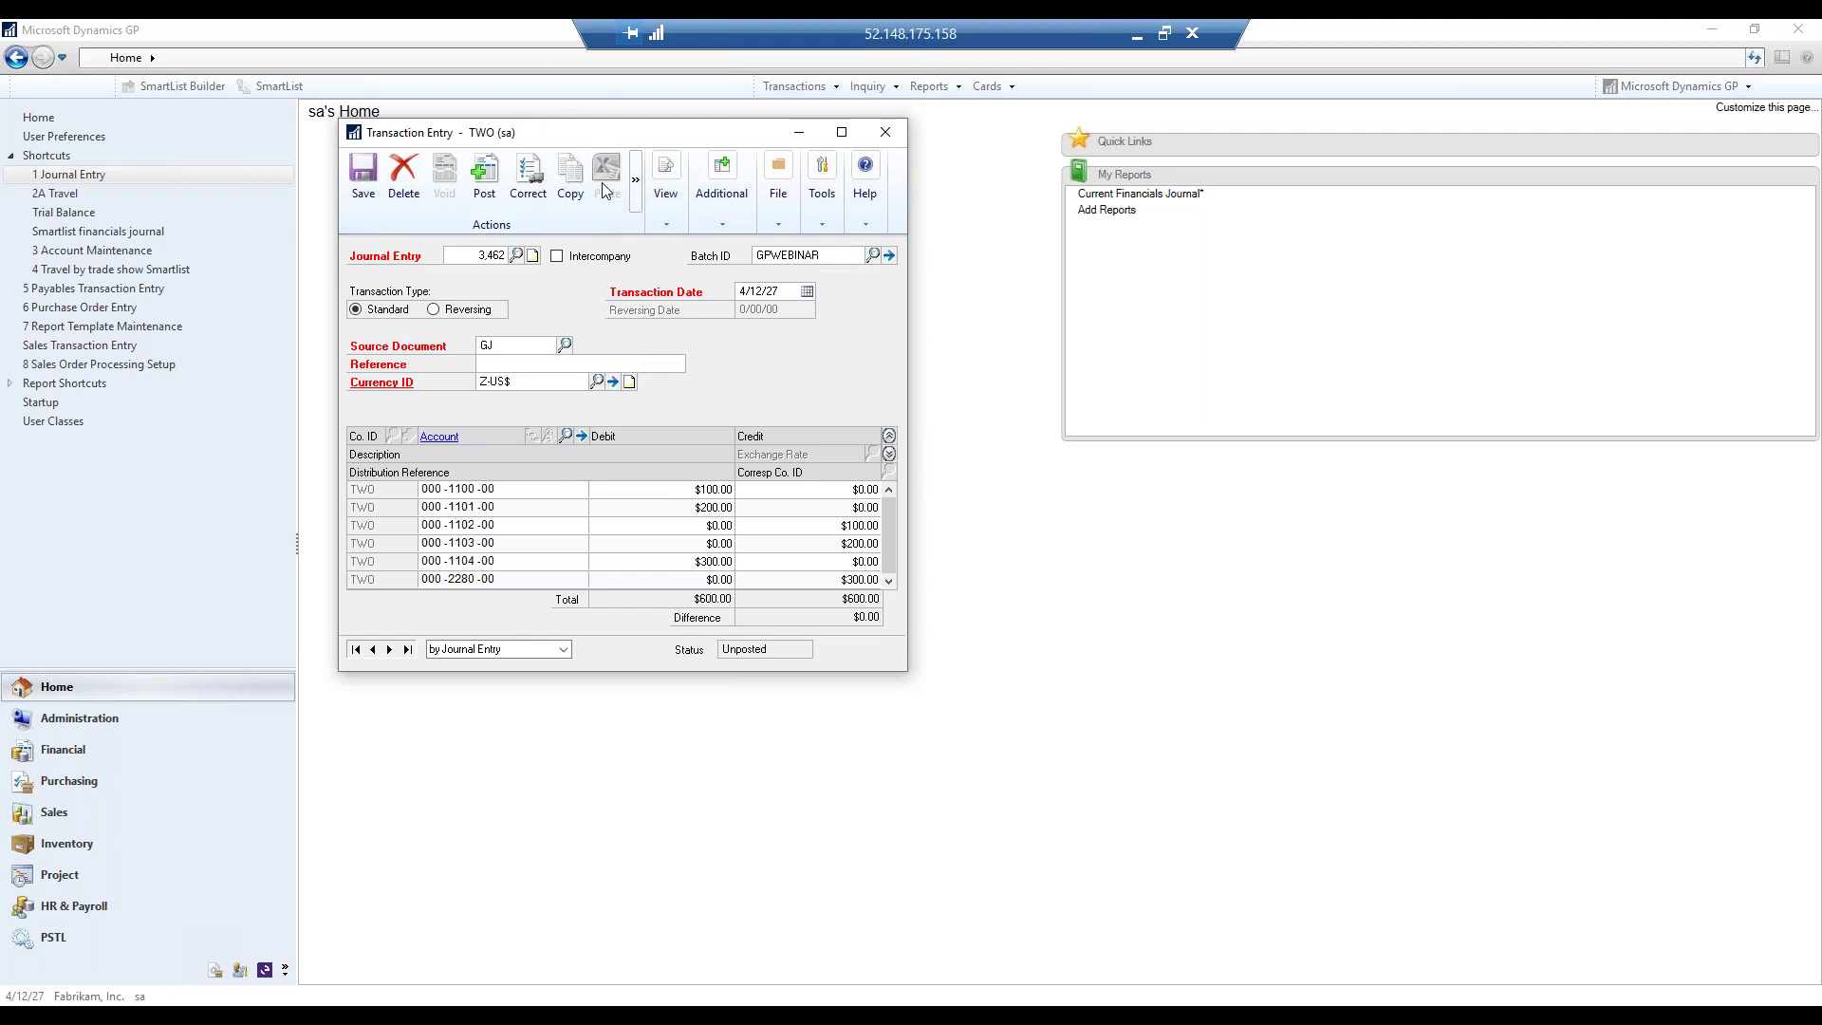
Try to close the transaction entry while saving the pasted journal entry.
{"action": "left_click", "coordinate": [886, 133]}
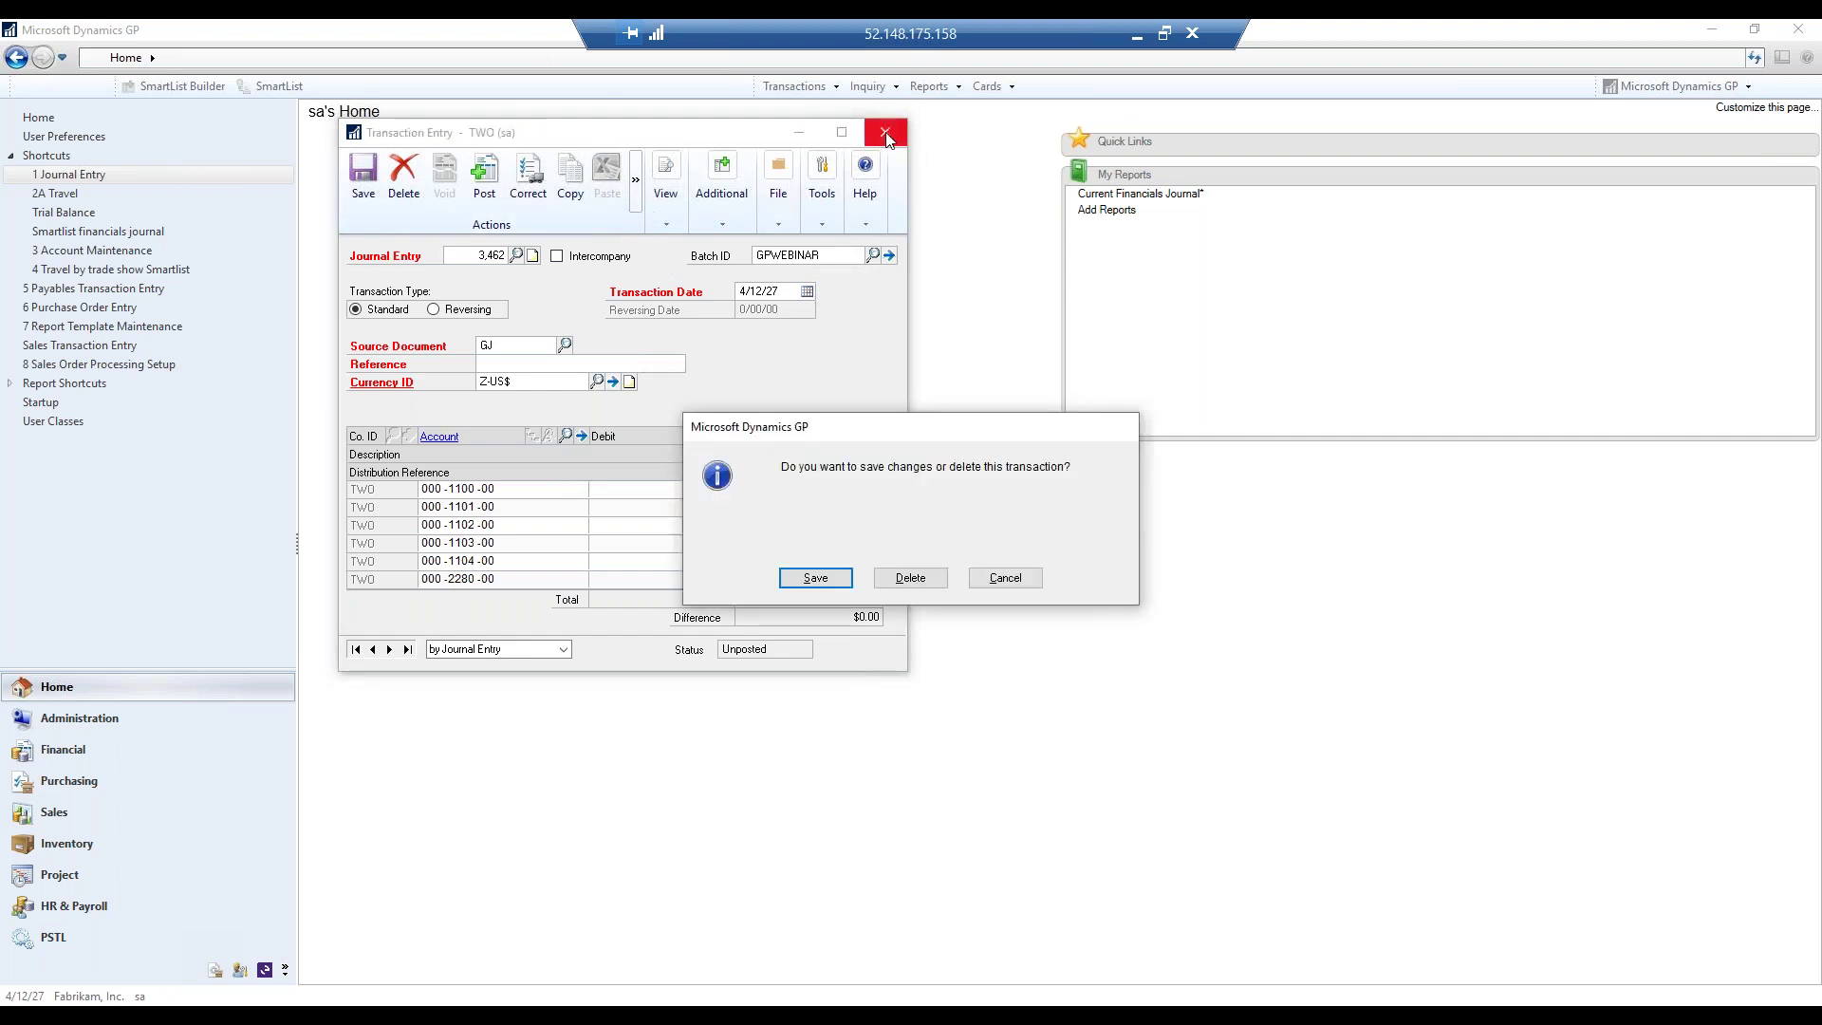
{"action": "left_click", "coordinate": [813, 581]}
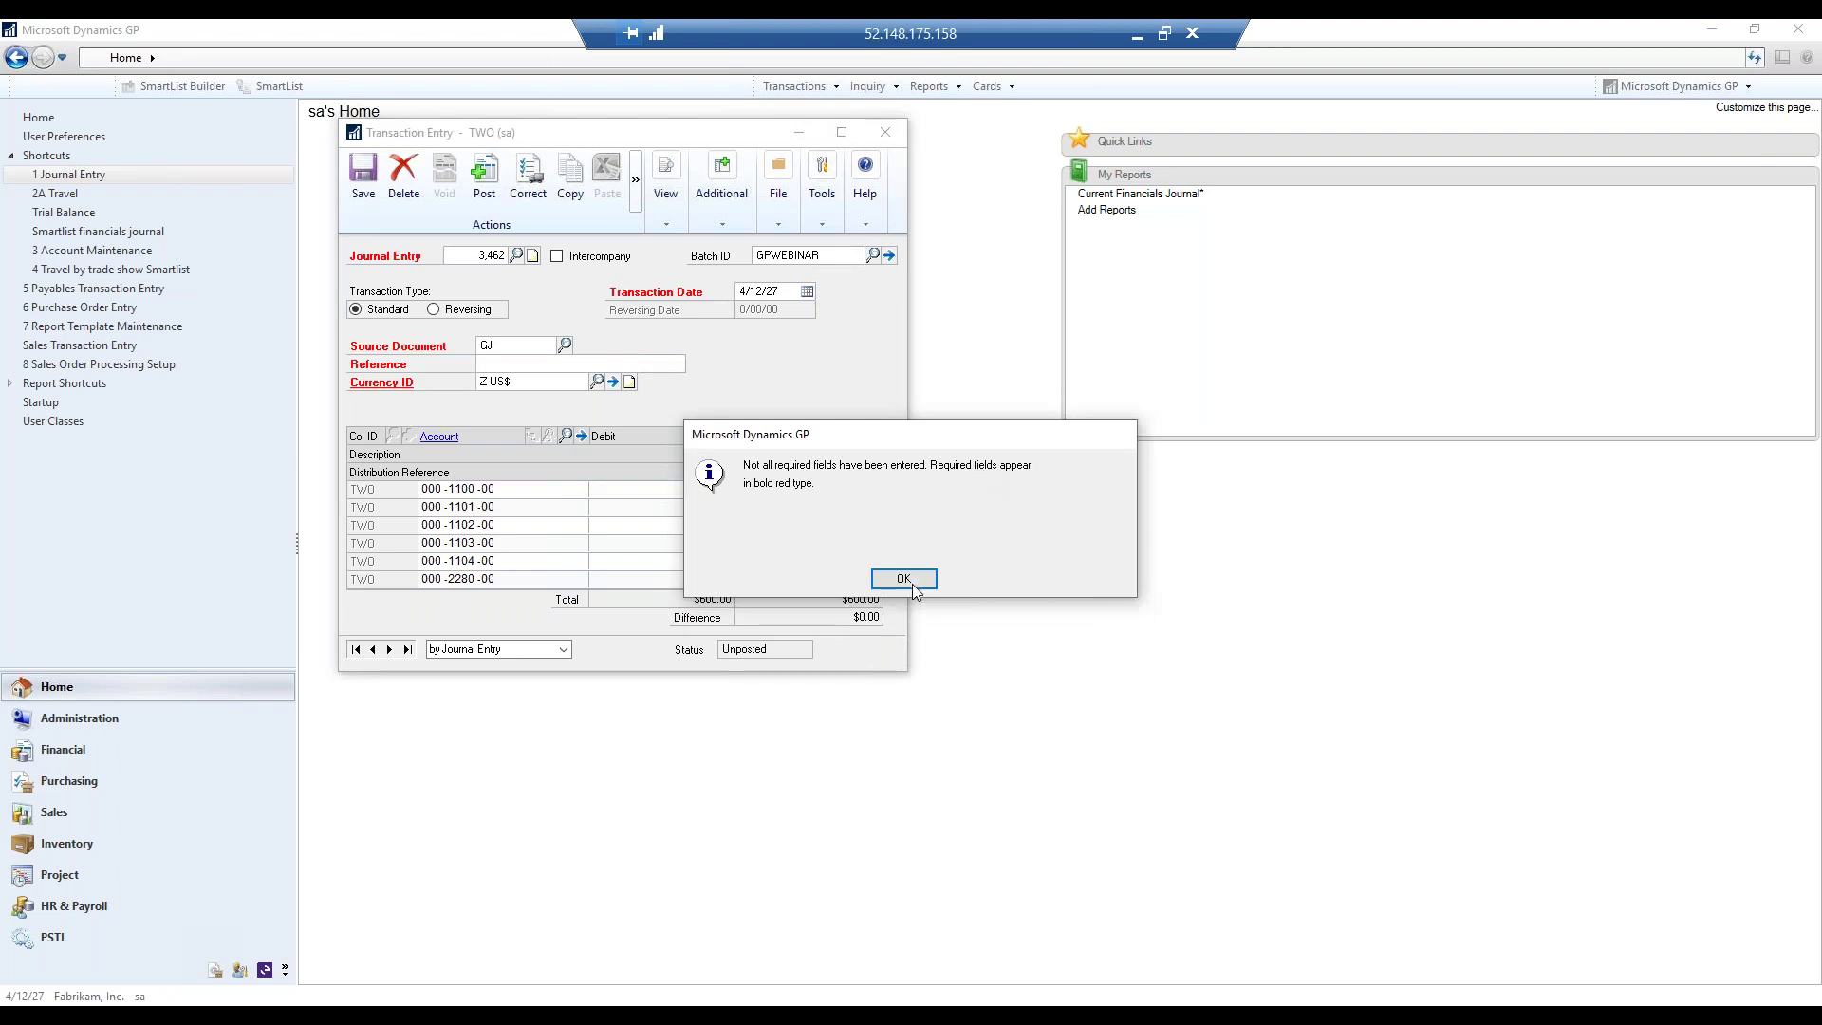
{"action": "left_click", "coordinate": [911, 580]}
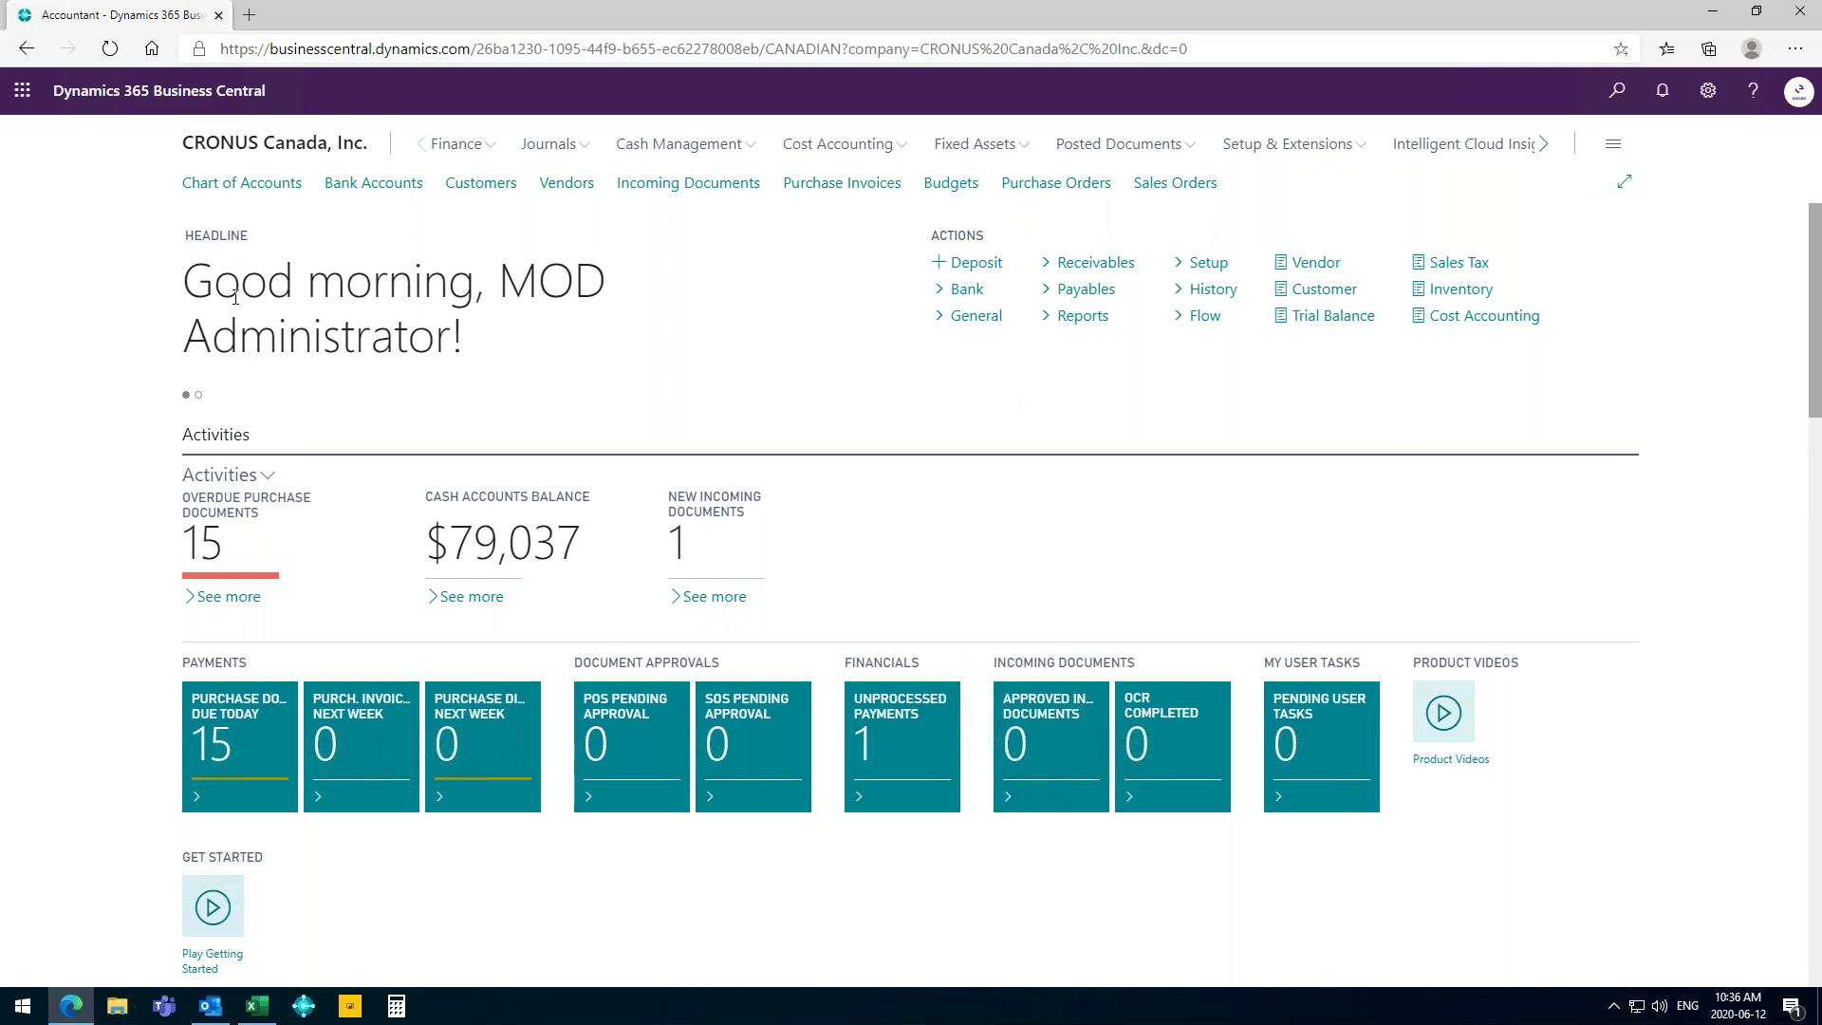
In Dynamics 365 Business Central, open the DEFAULT batch of the general journals.
{"action": "scroll", "coordinate": [1131, 539], "scroll_direction": "down", "scroll_amount": 3}
{"action": "scroll", "coordinate": [881, 792], "scroll_direction": "down", "scroll_amount": 10}
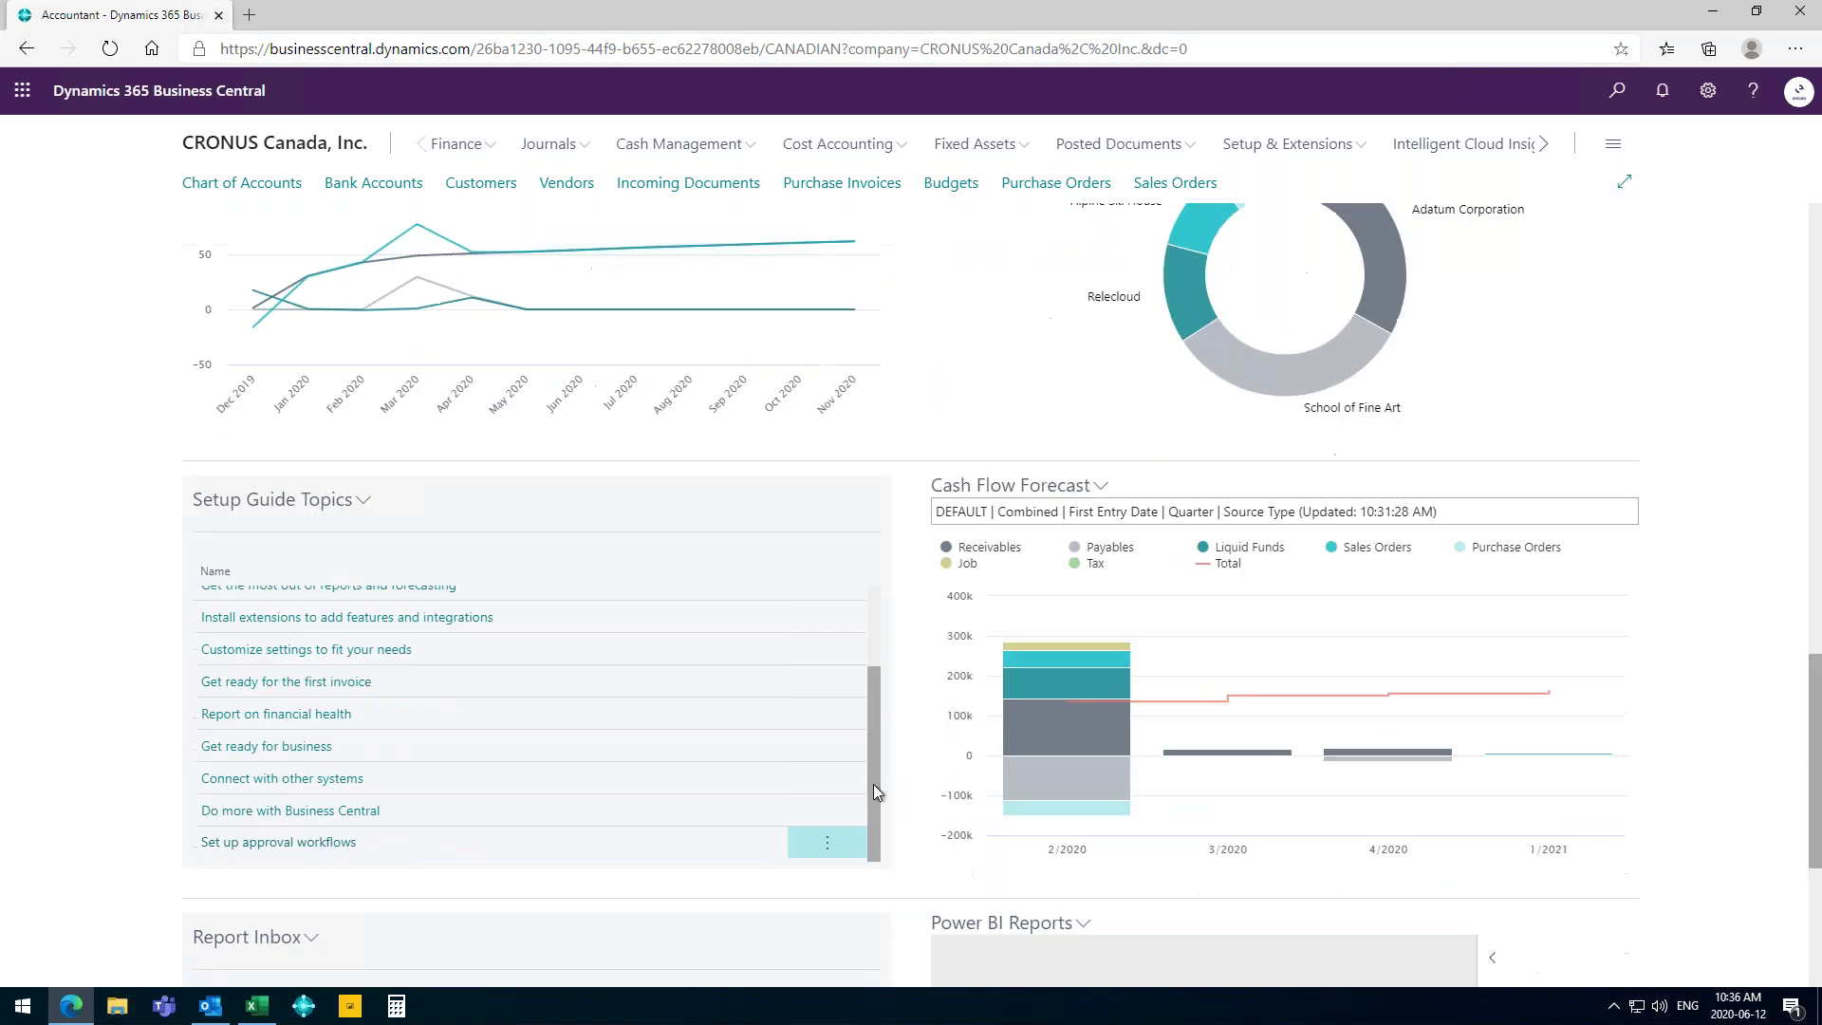
{"action": "scroll", "coordinate": [874, 785], "scroll_direction": "down", "scroll_amount": 4}
{"action": "scroll", "coordinate": [887, 787], "scroll_direction": "up", "scroll_amount": 8}
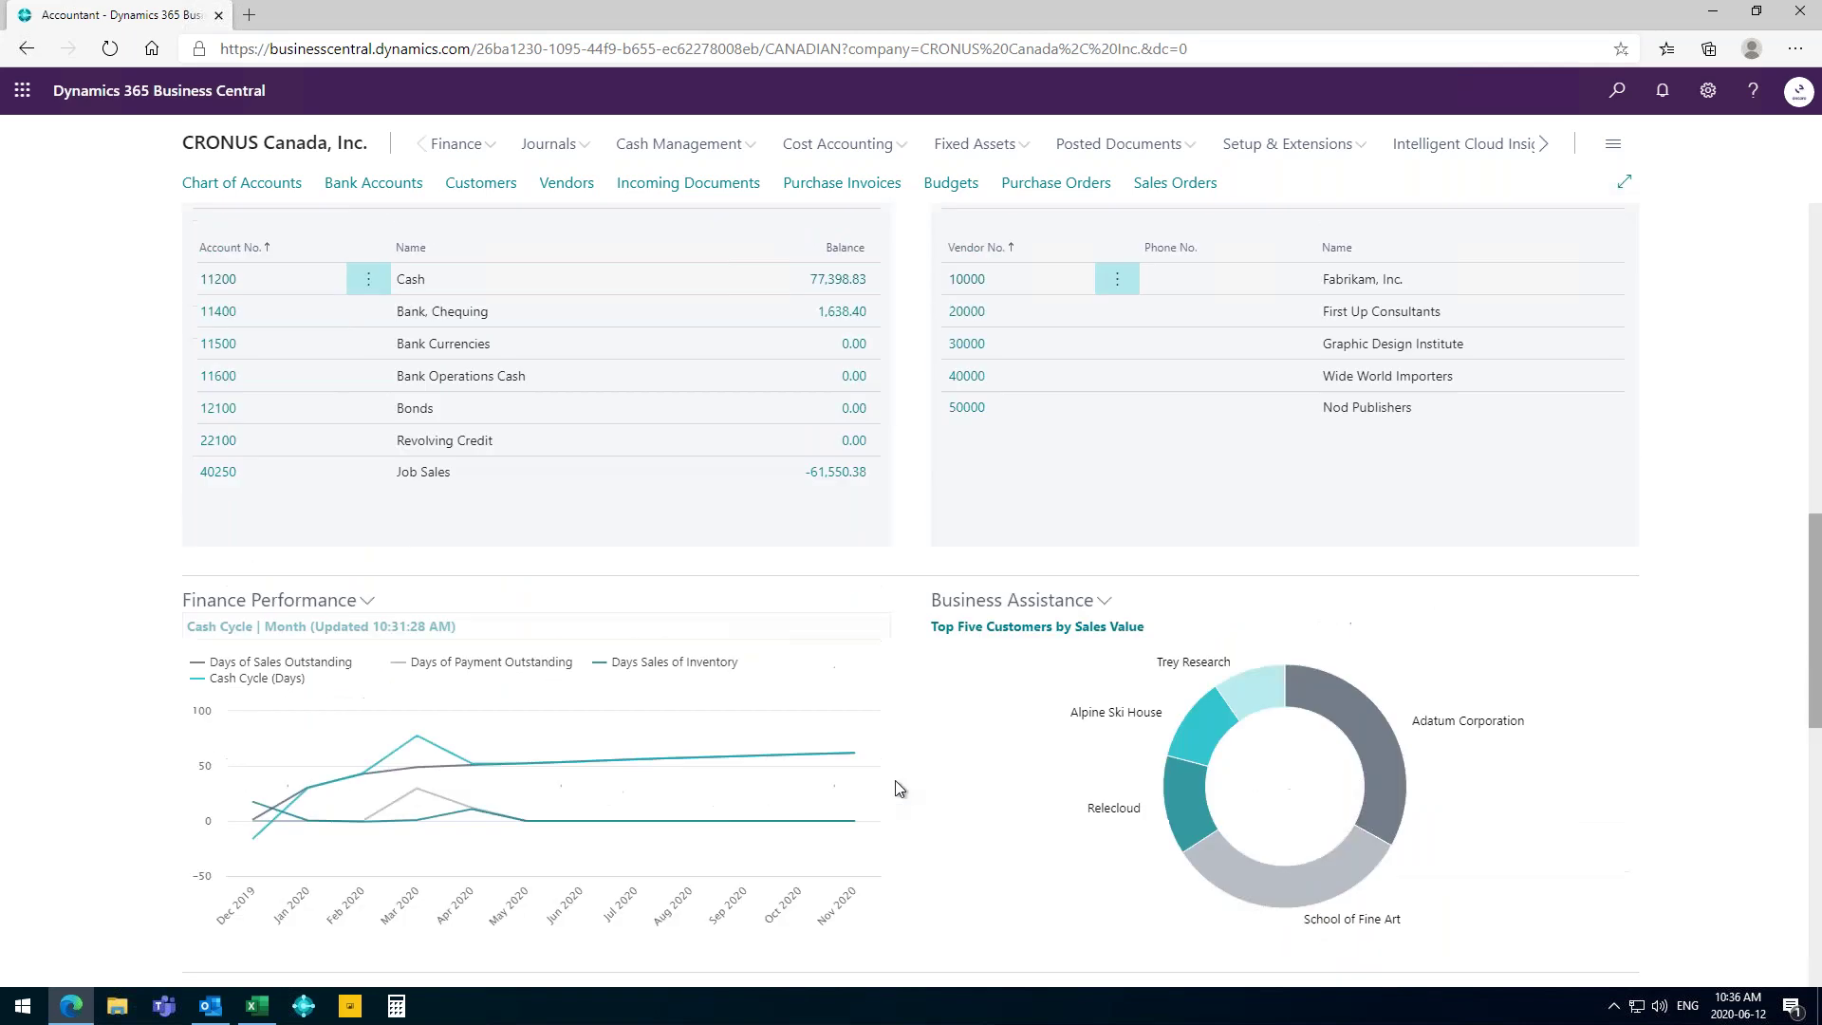
{"action": "scroll", "coordinate": [899, 788], "scroll_direction": "up", "scroll_amount": 9}
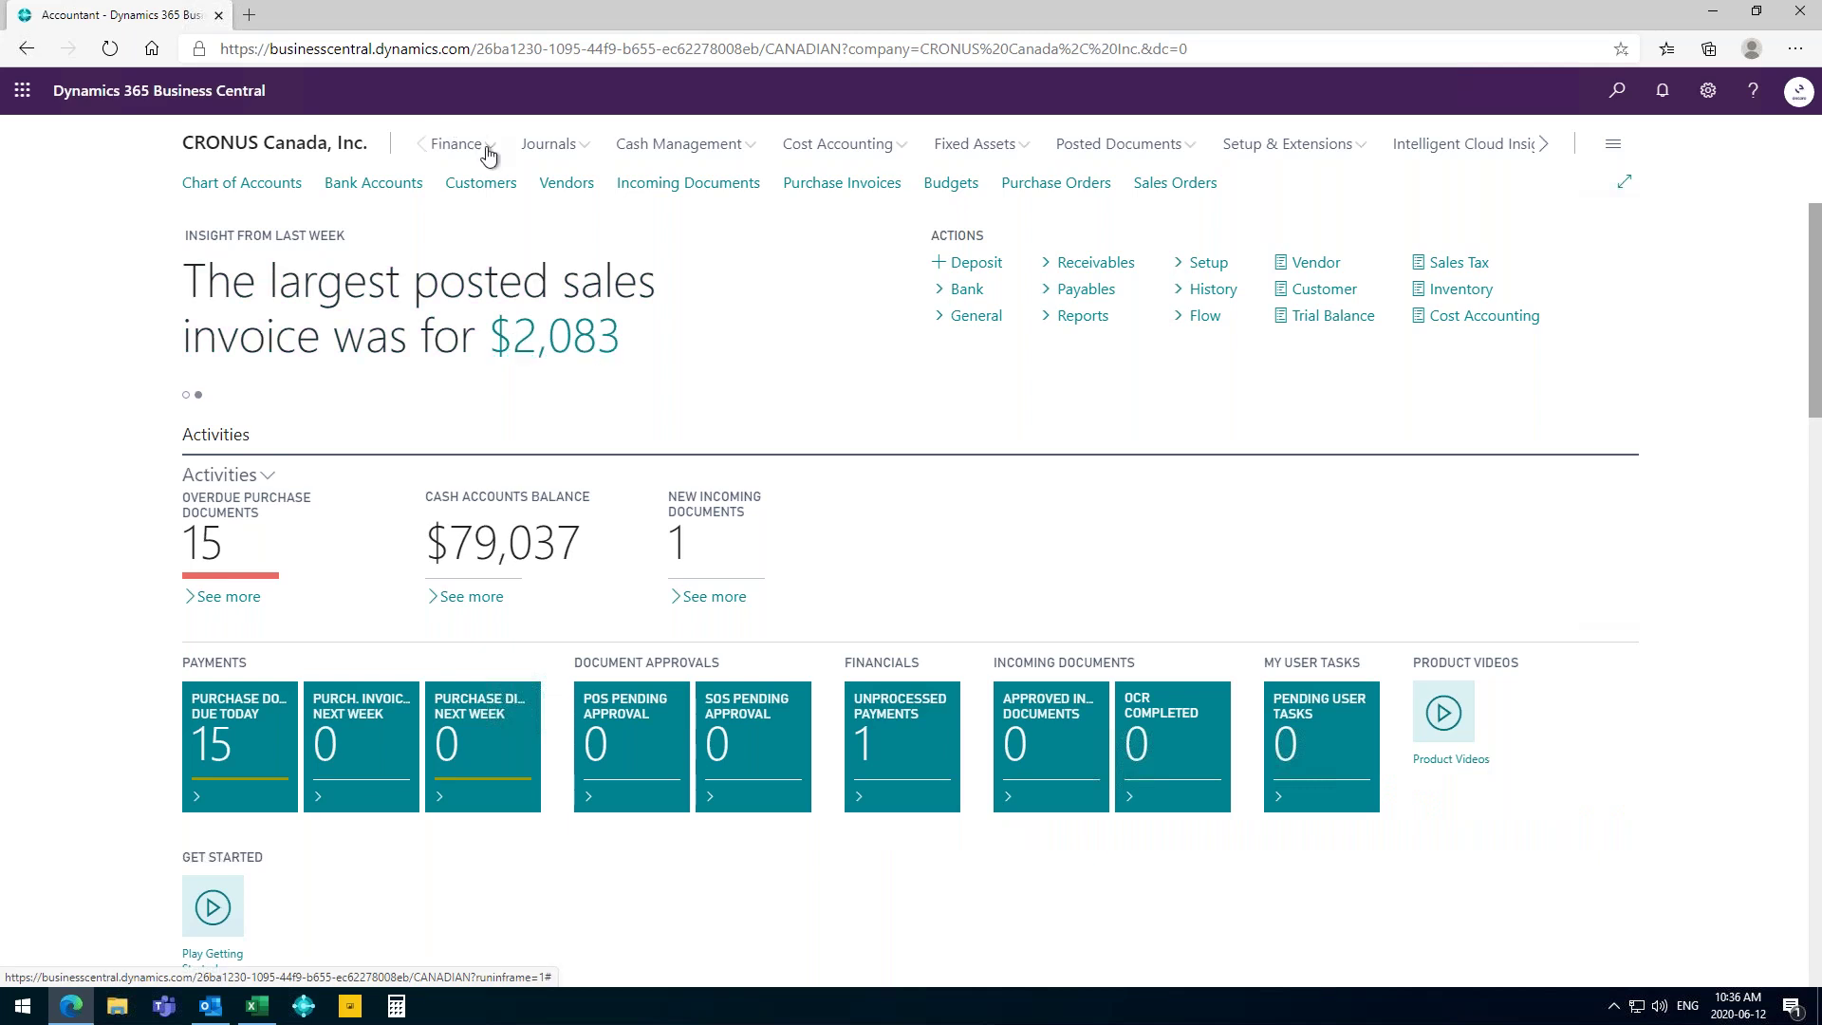
{"action": "left_click", "coordinate": [487, 150]}
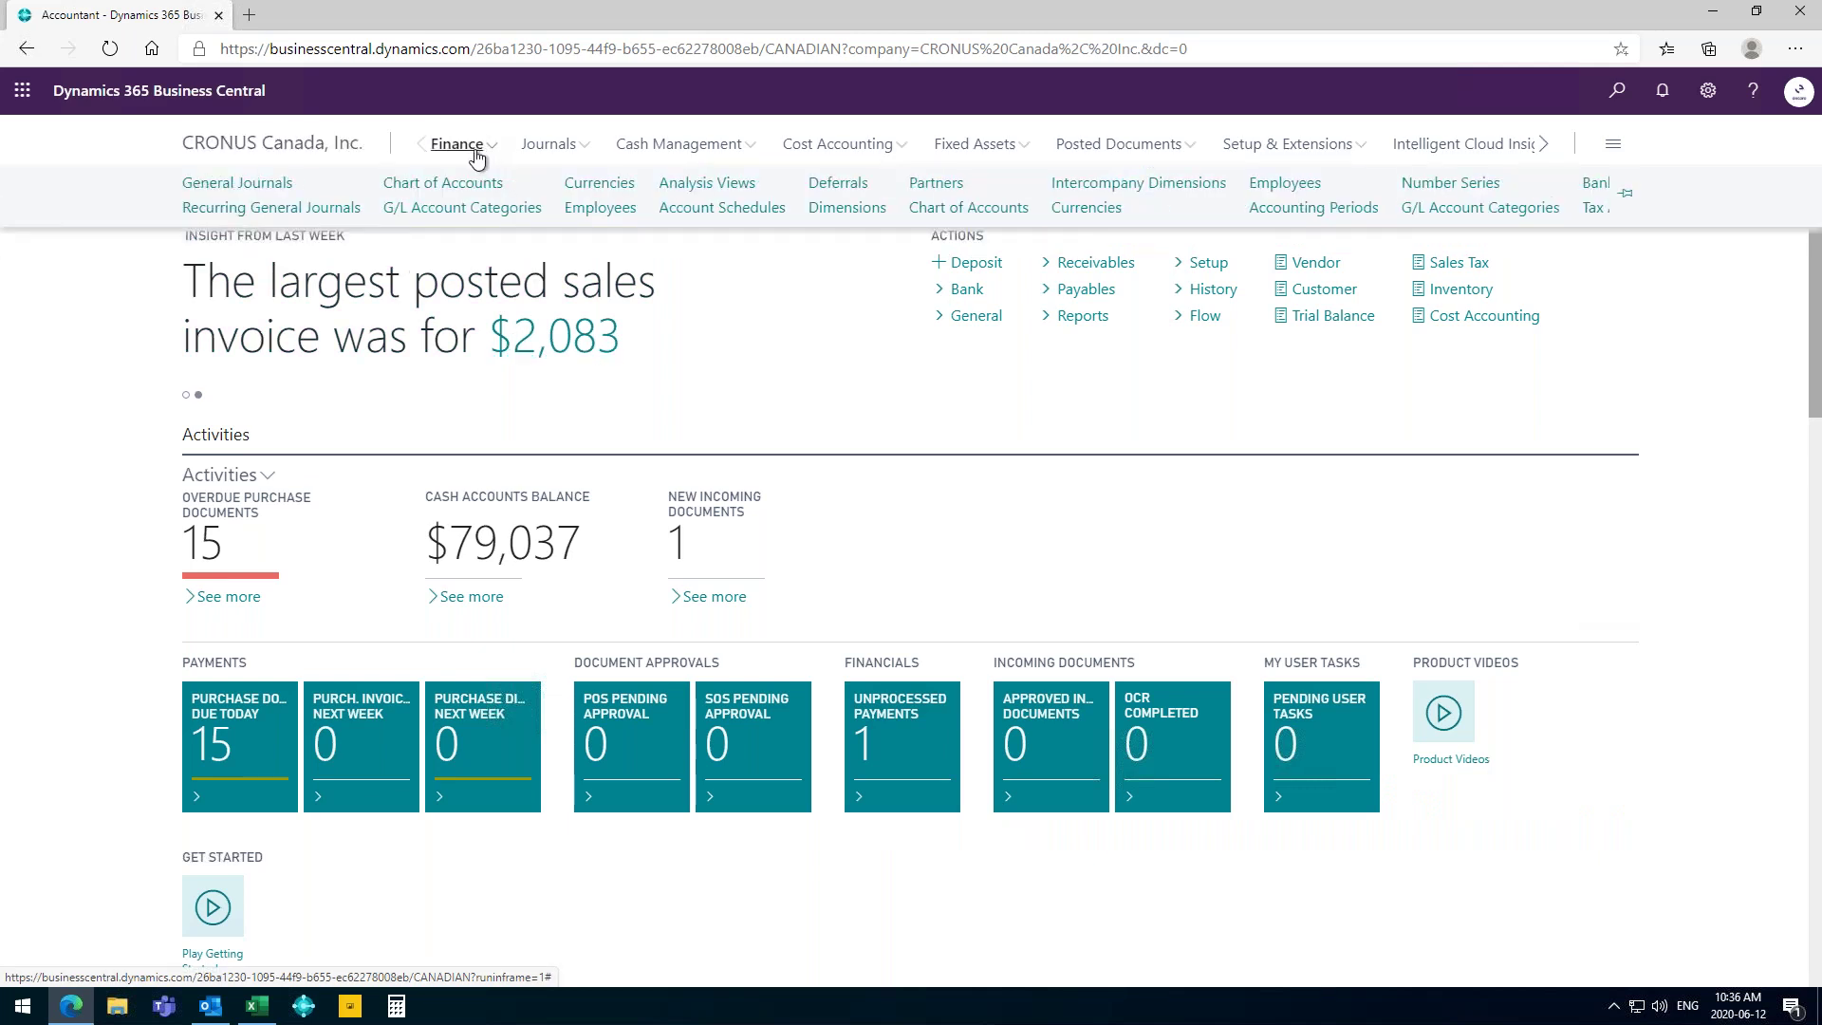
{"action": "left_click", "coordinate": [244, 184]}
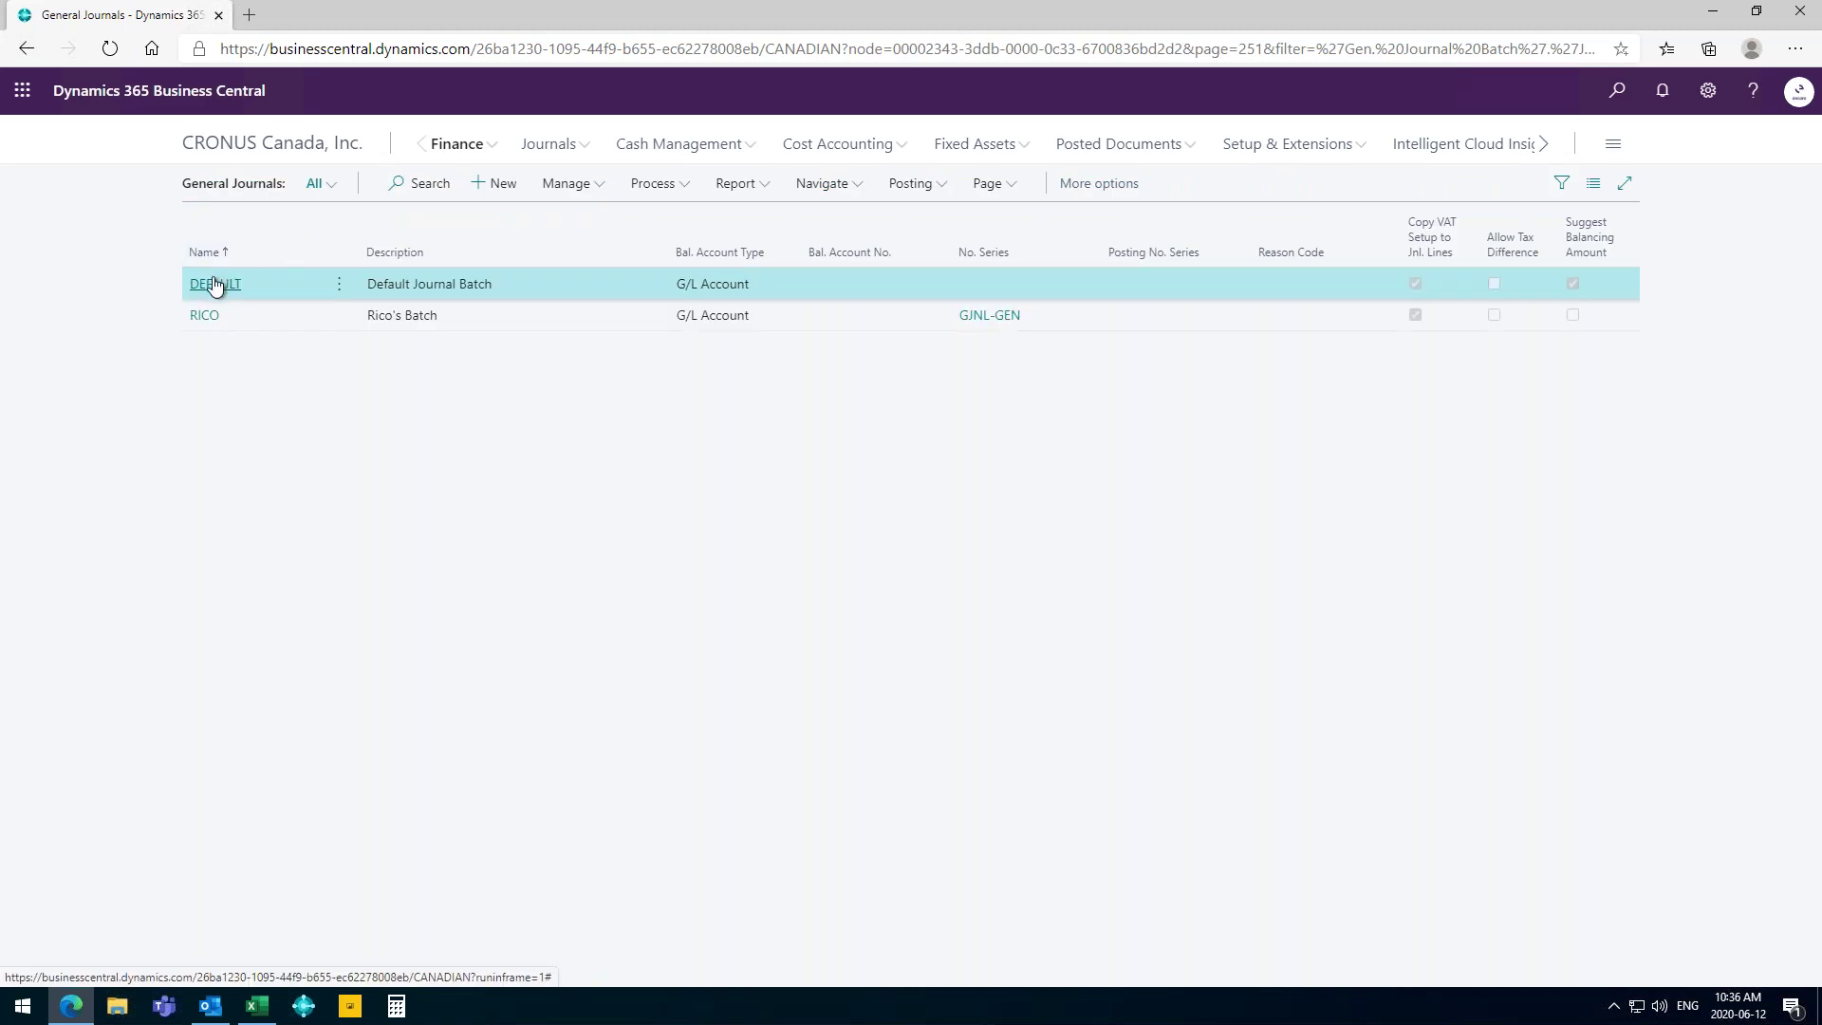
{"action": "left_click", "coordinate": [216, 281]}
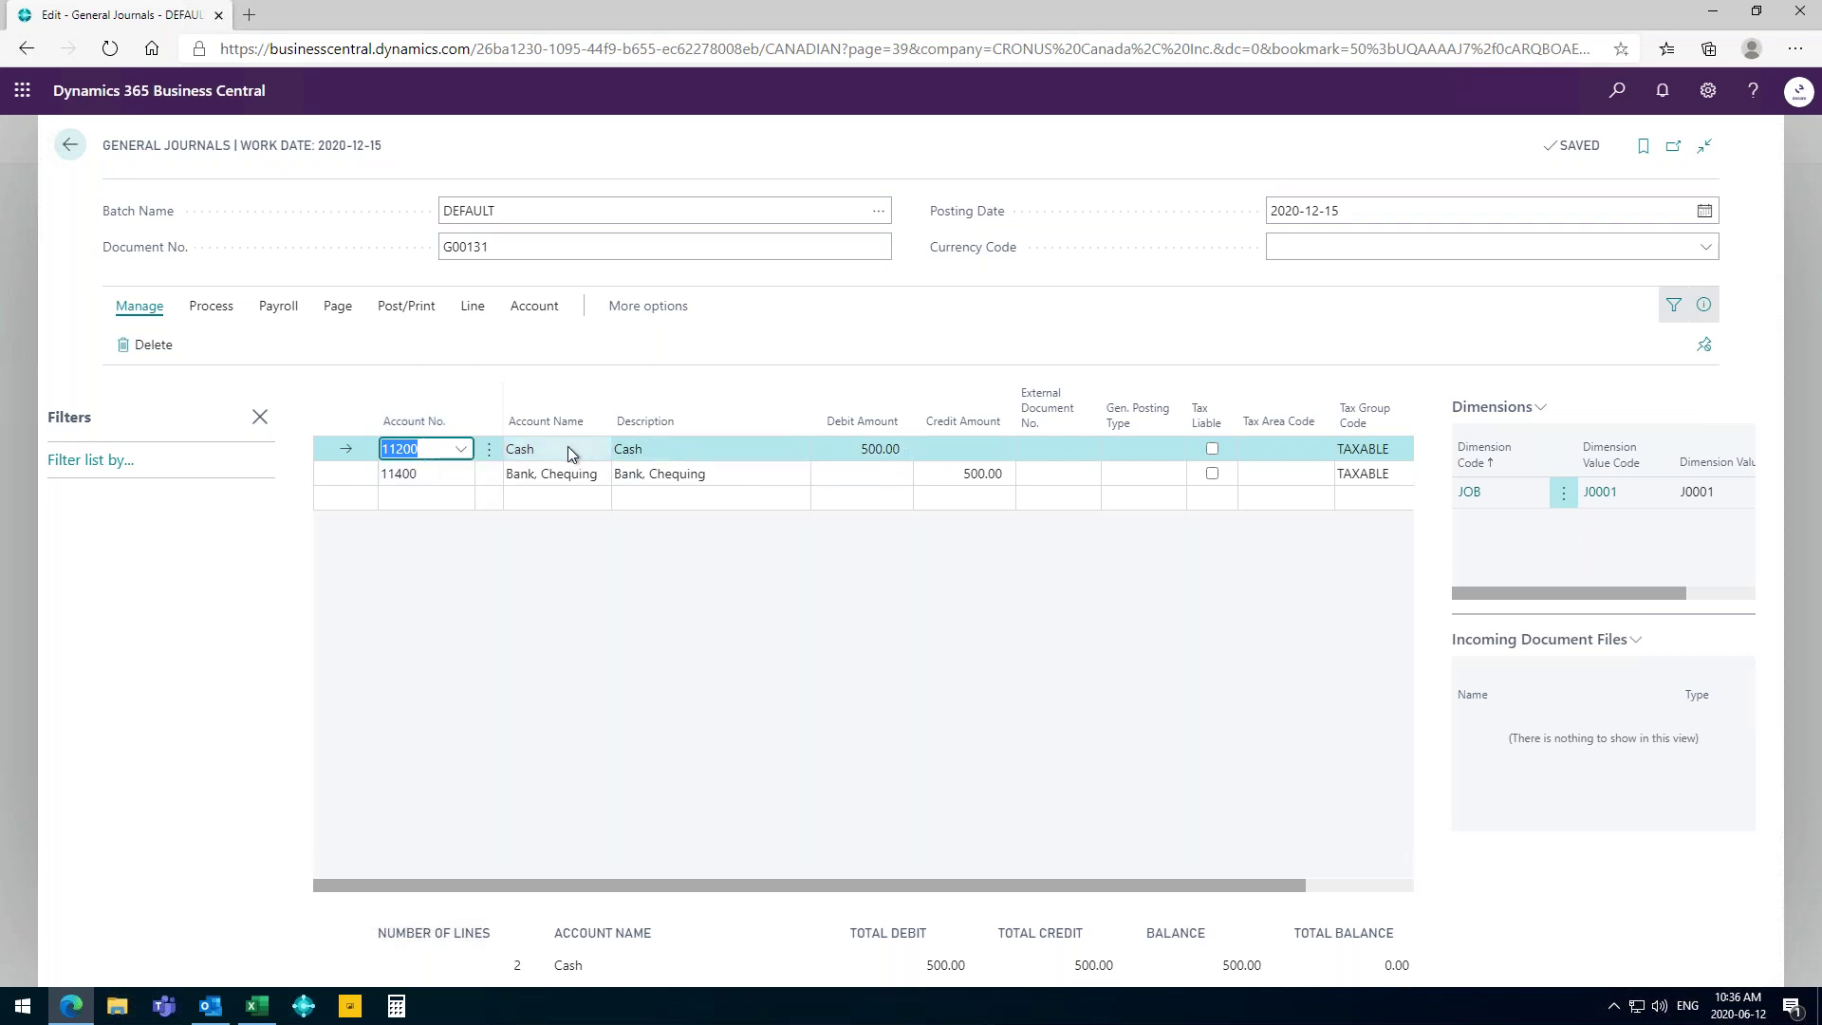
Change the description of the Cash line to "Transer" and of the Bank, Chequing line to "Transfer".
{"action": "left_click", "coordinate": [672, 446]}
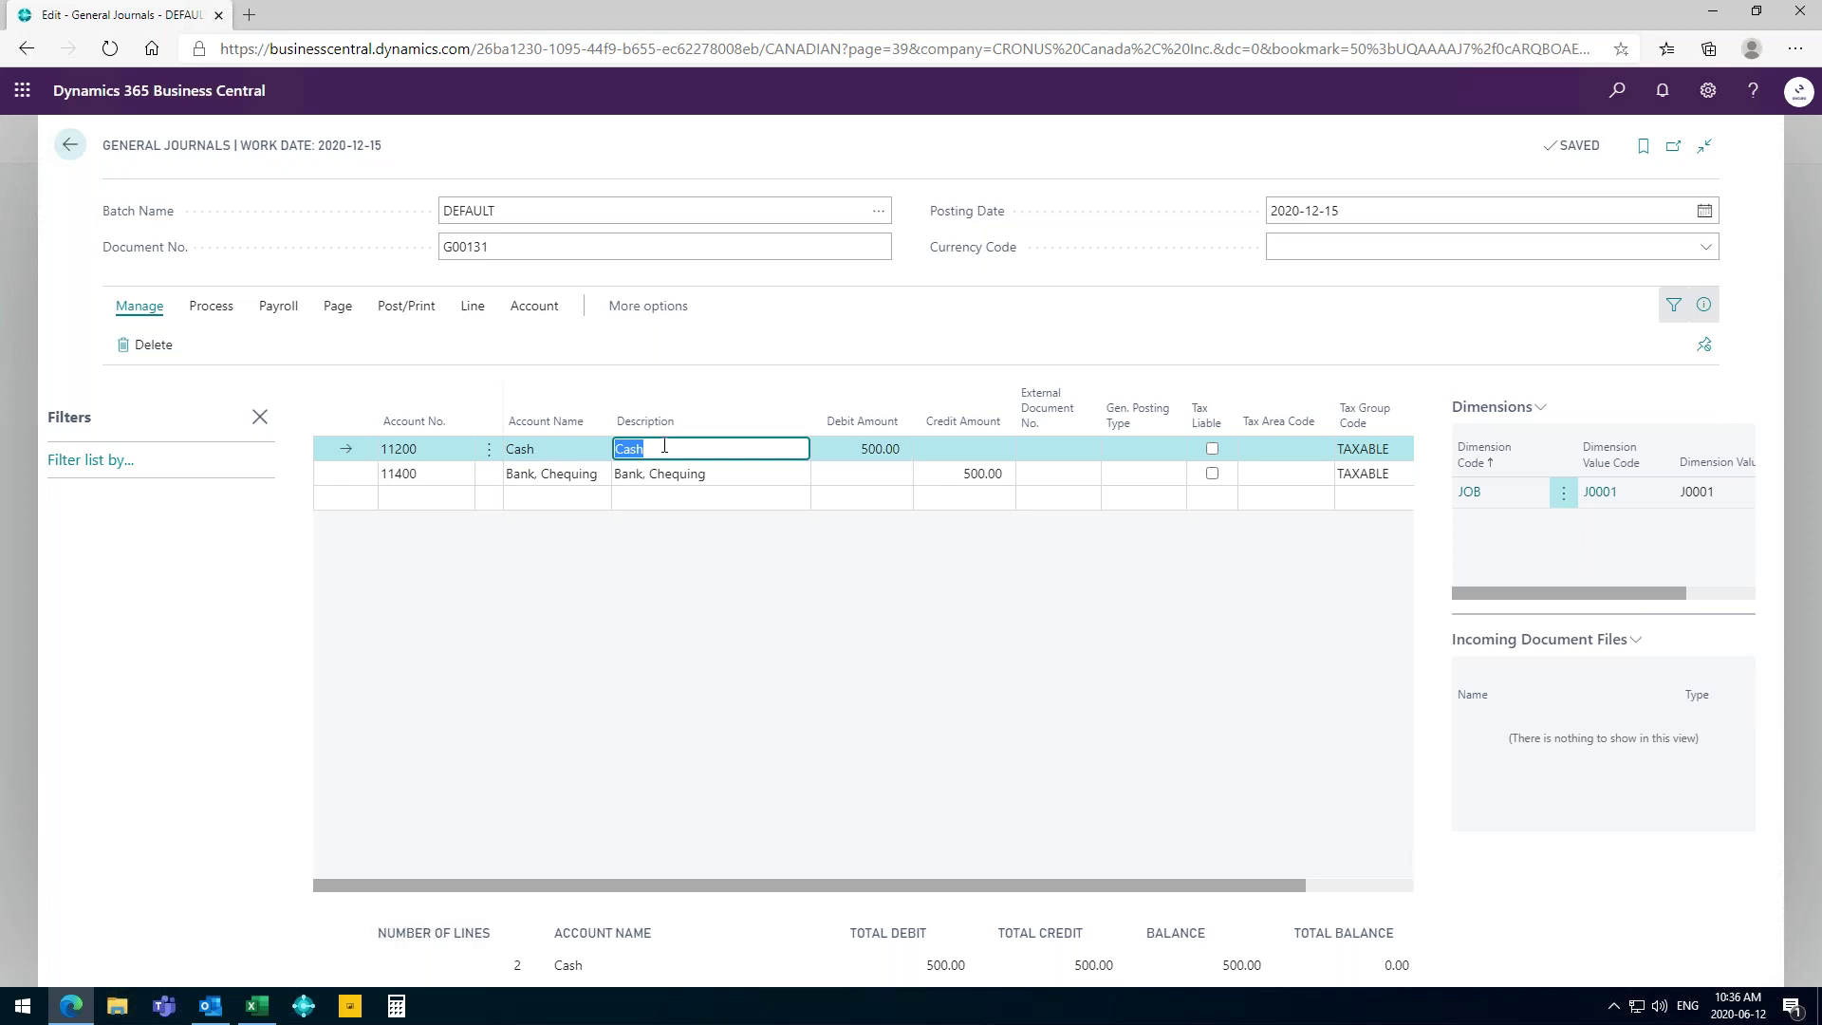
{"action": "type", "text": "Transer"}
{"action": "key", "text": "Down"}
{"action": "type", "text": "Trans"}
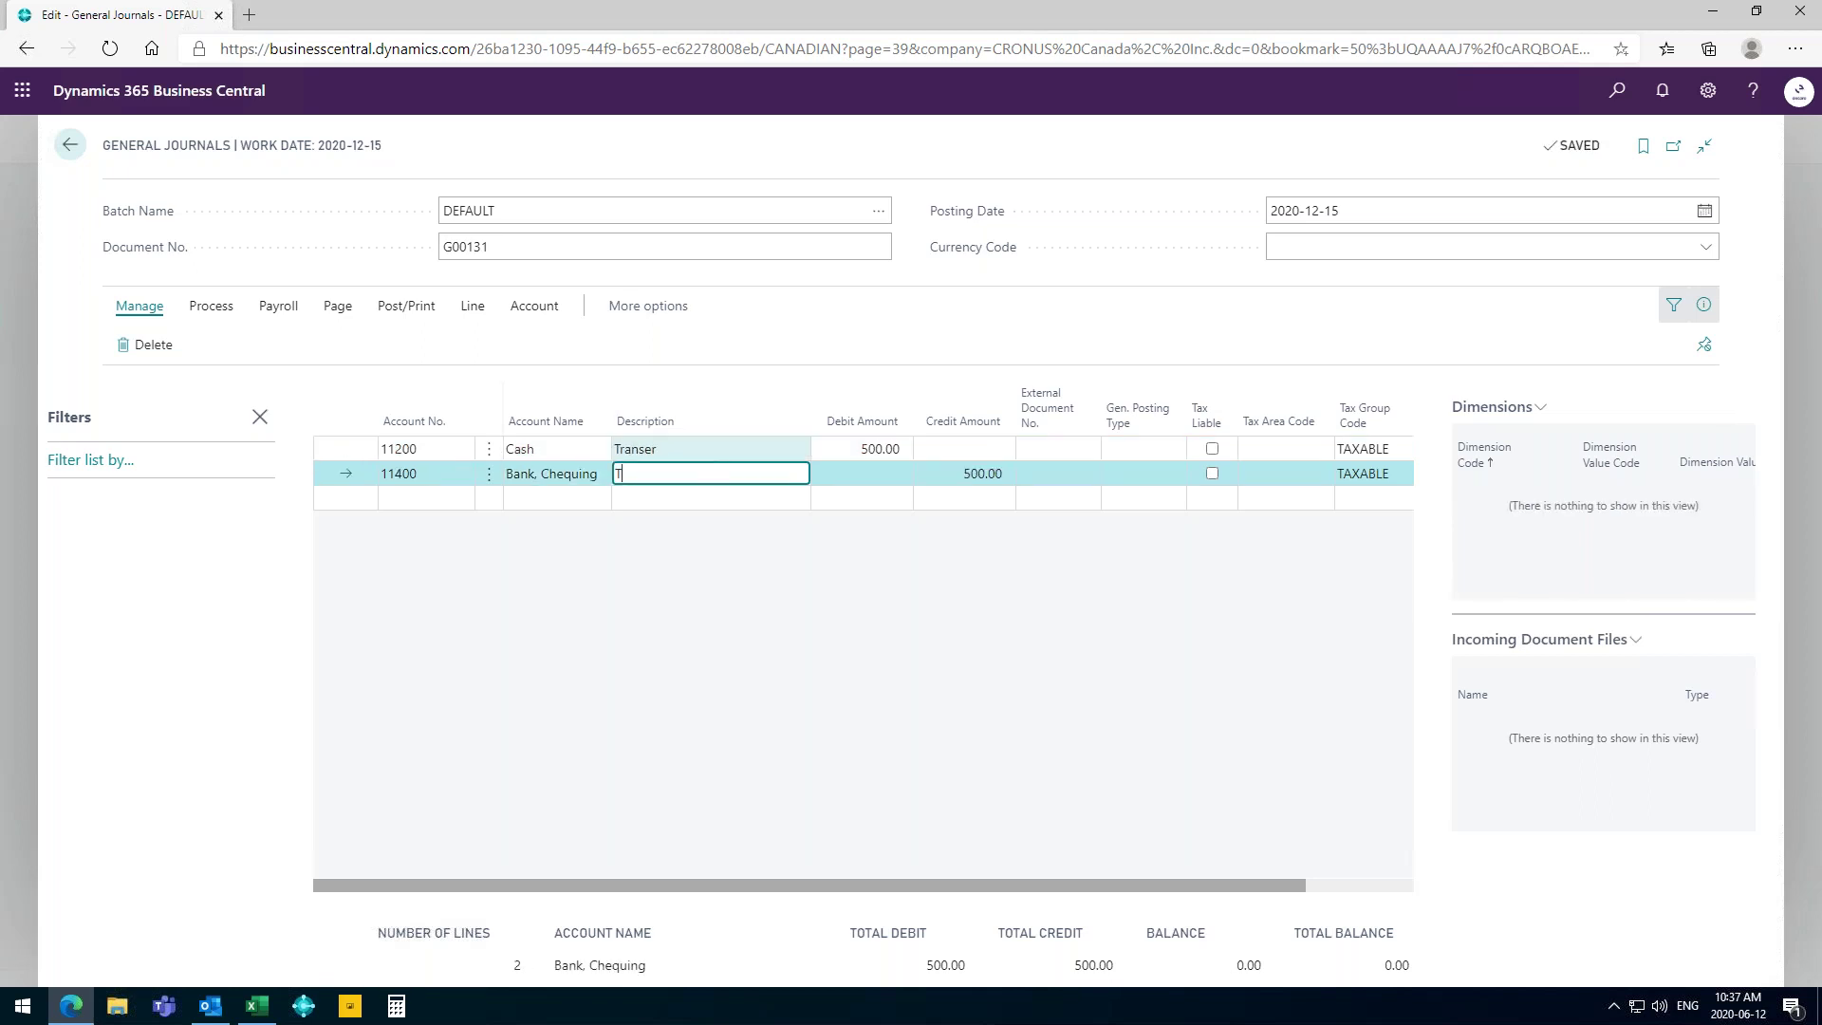
{"action": "type", "text": "fer"}
{"action": "key", "text": "Tab"}
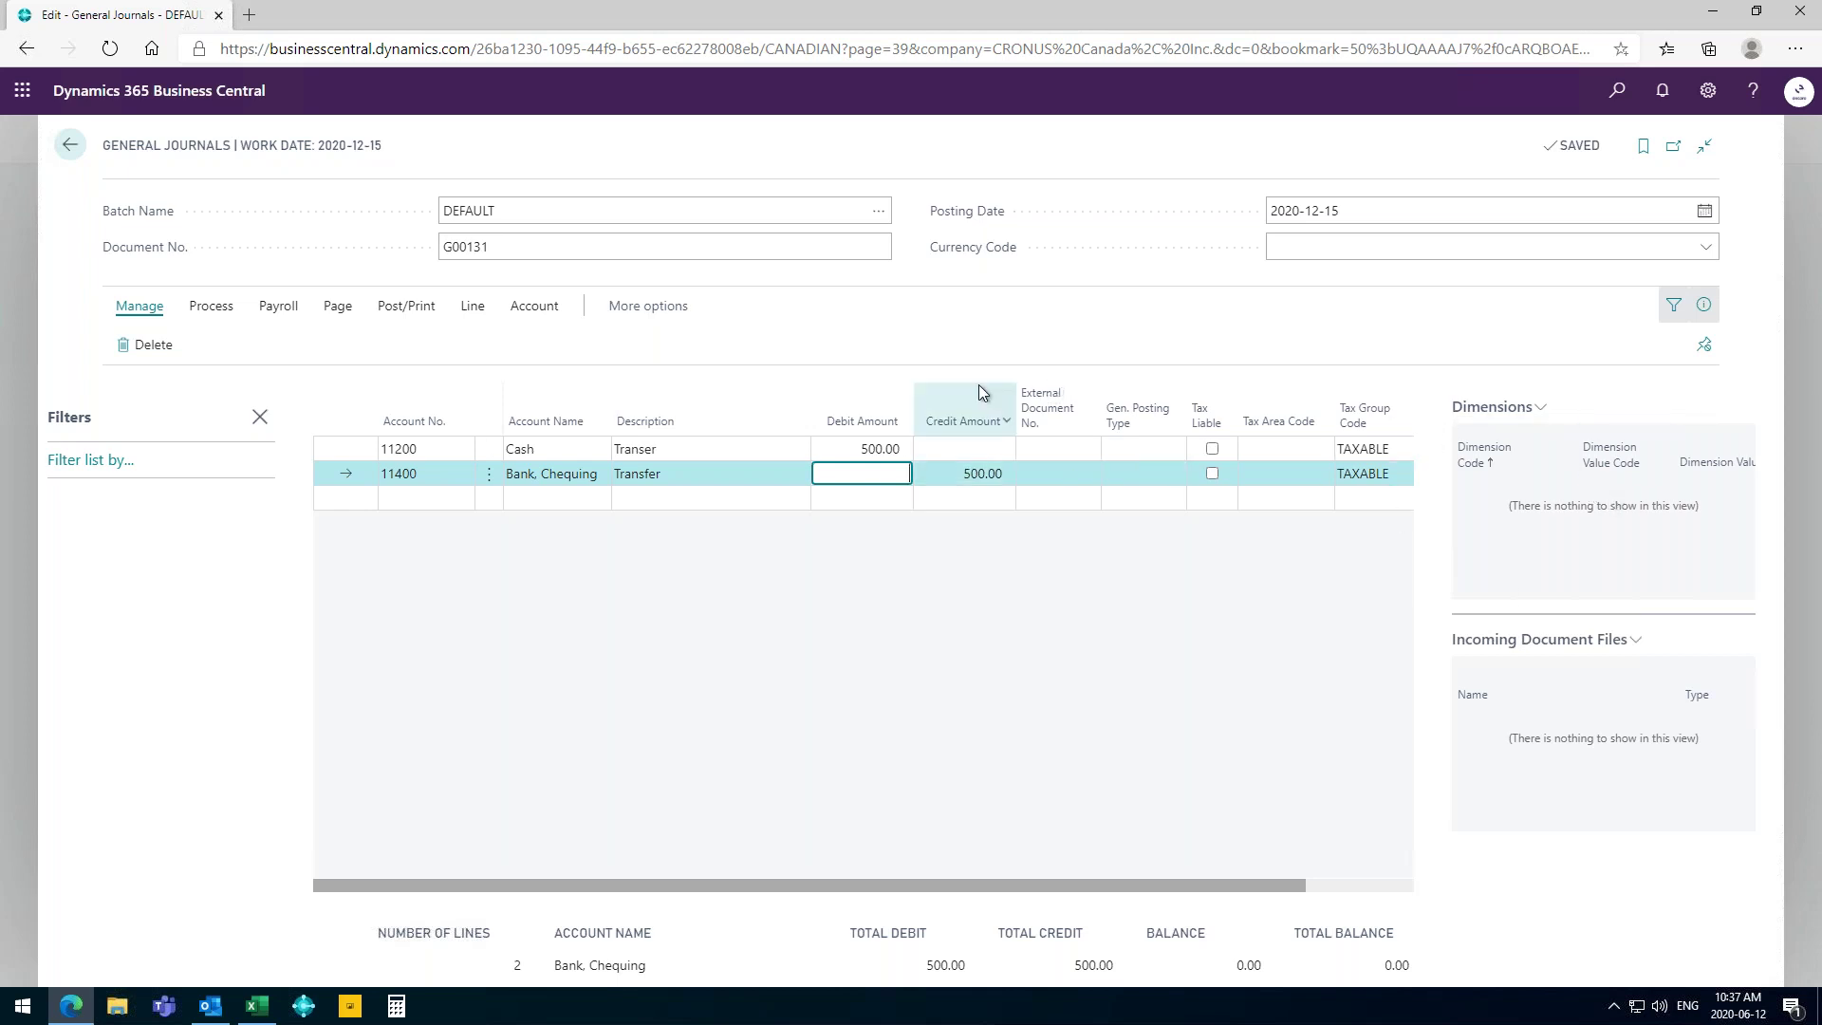
Move forward through the batch's documents from G00131 to G00134 to view their journal lines.
{"action": "left_click", "coordinate": [339, 308]}
{"action": "left_click", "coordinate": [411, 349]}
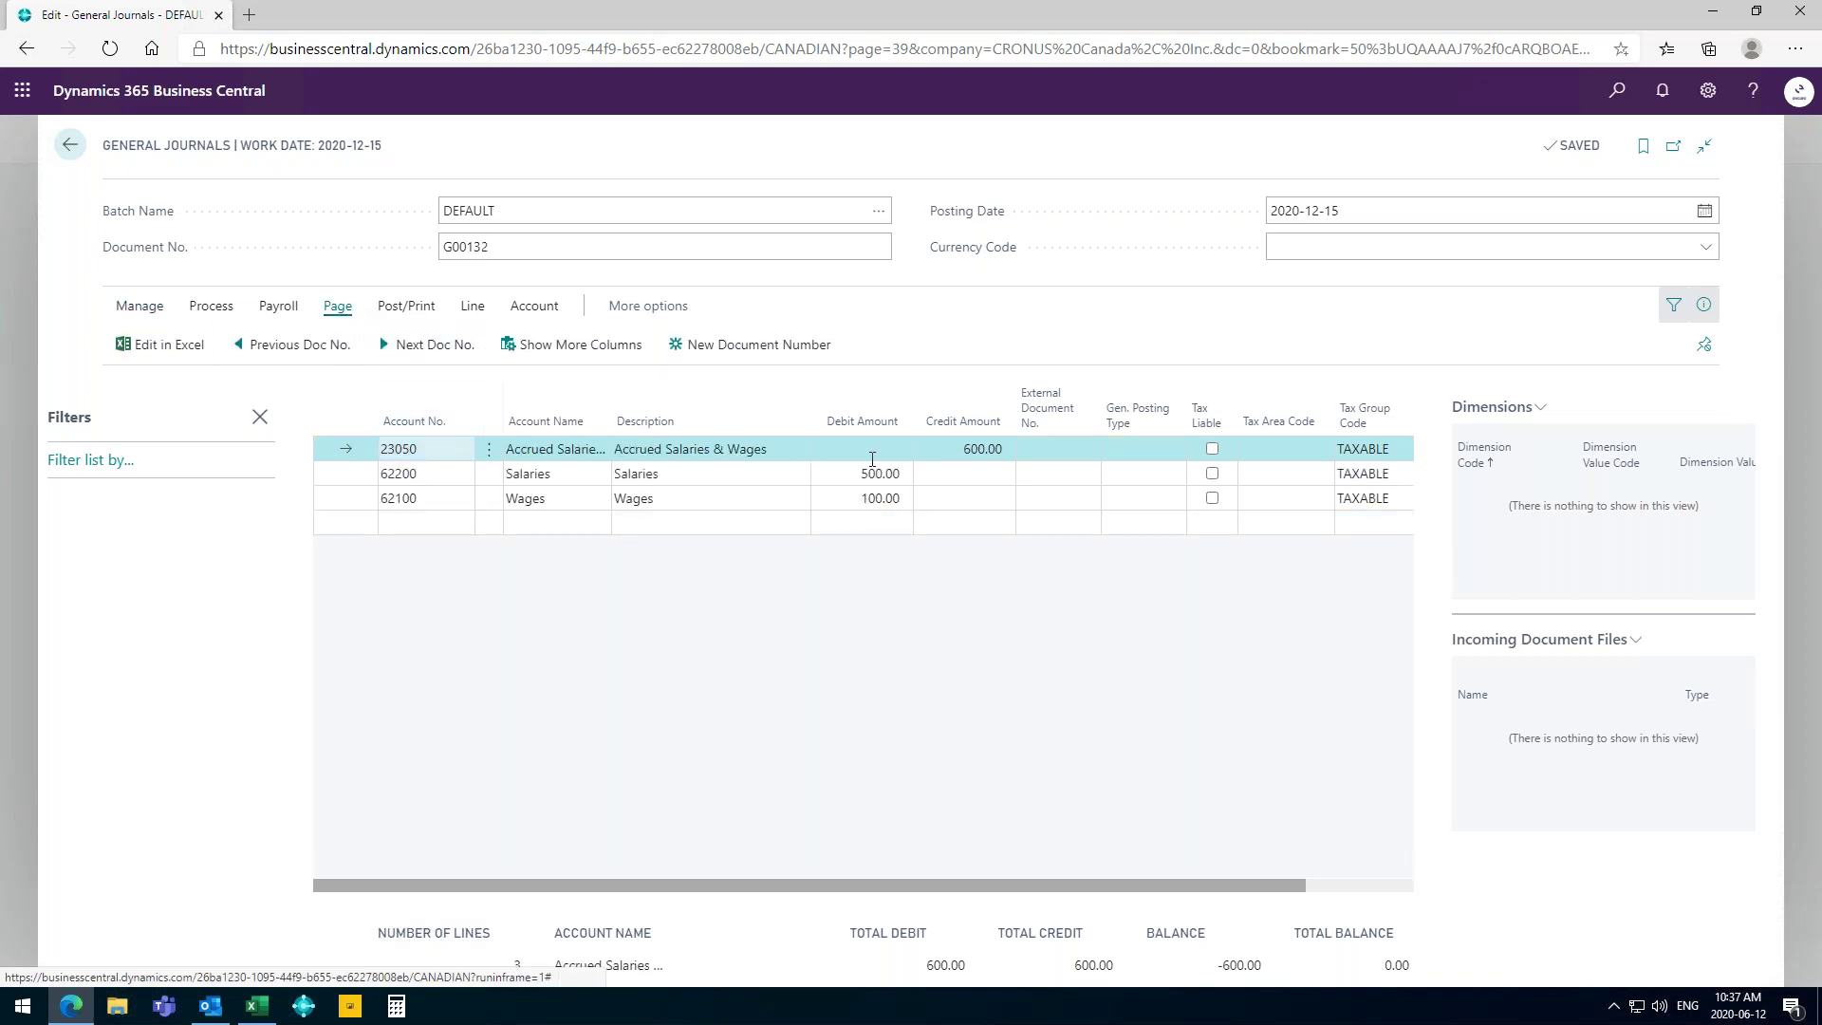
{"action": "left_click", "coordinate": [466, 348]}
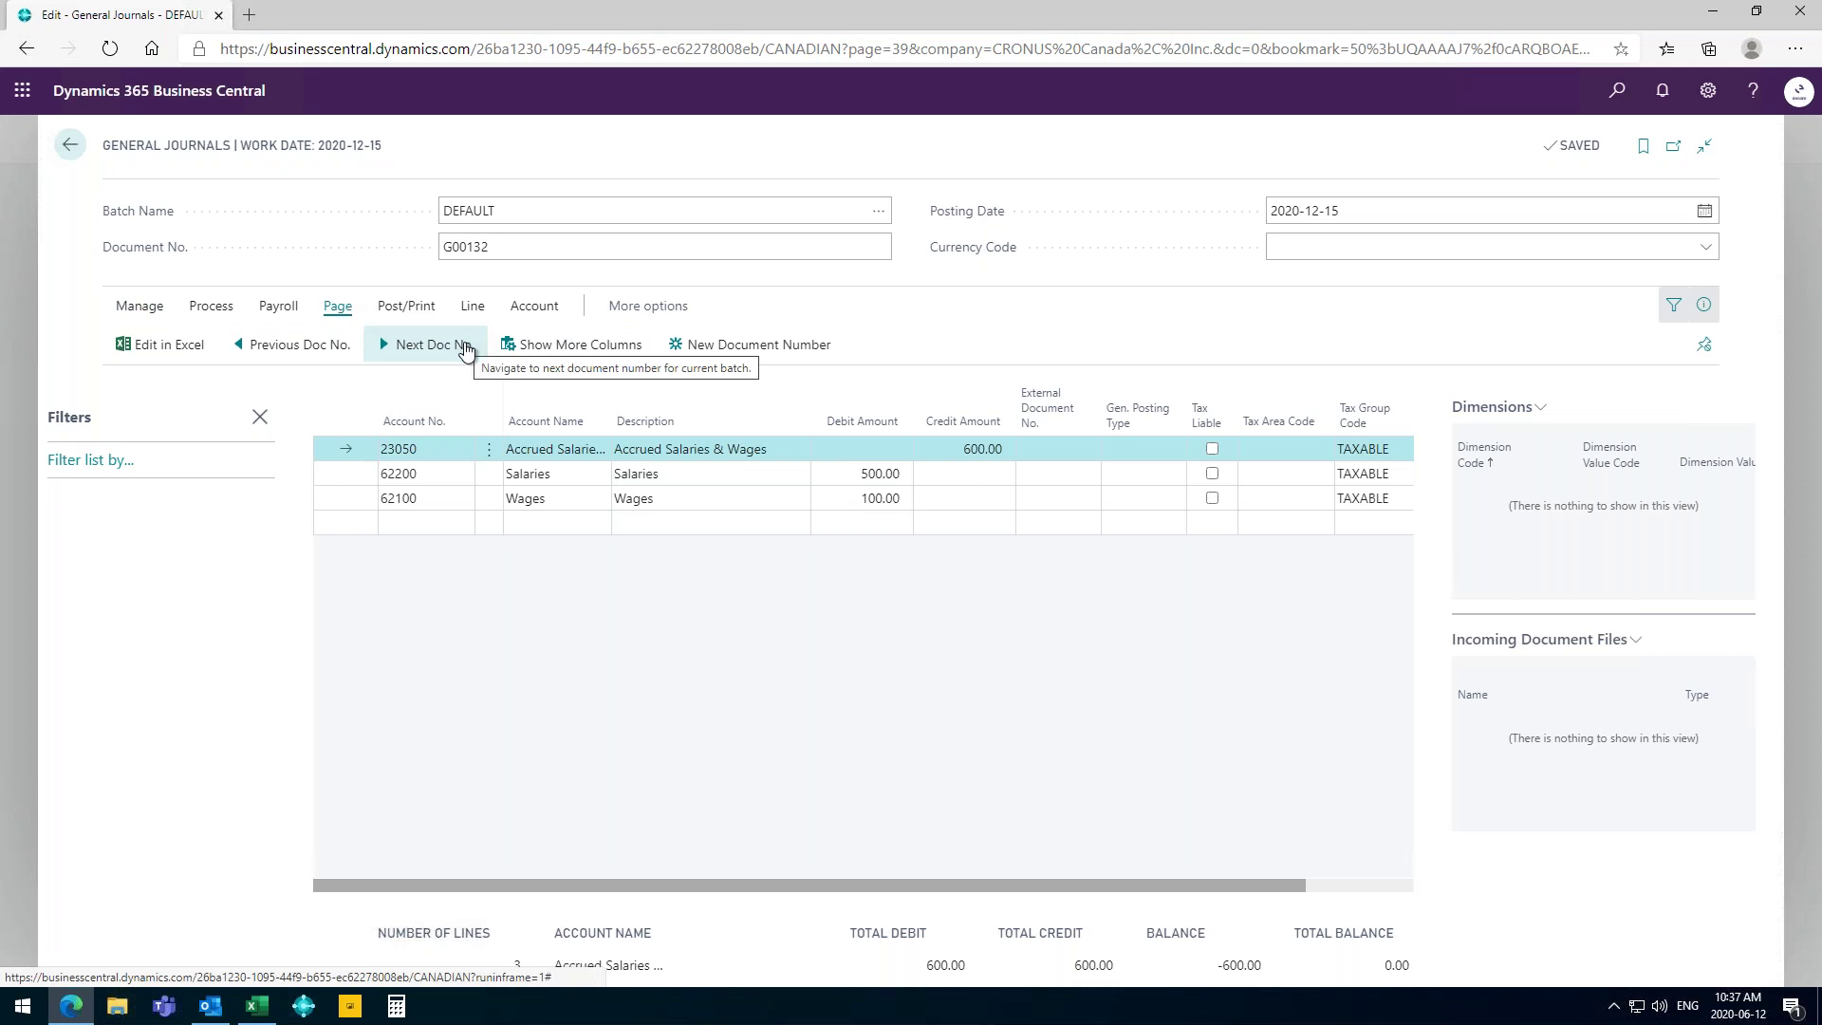
{"action": "left_click", "coordinate": [466, 348]}
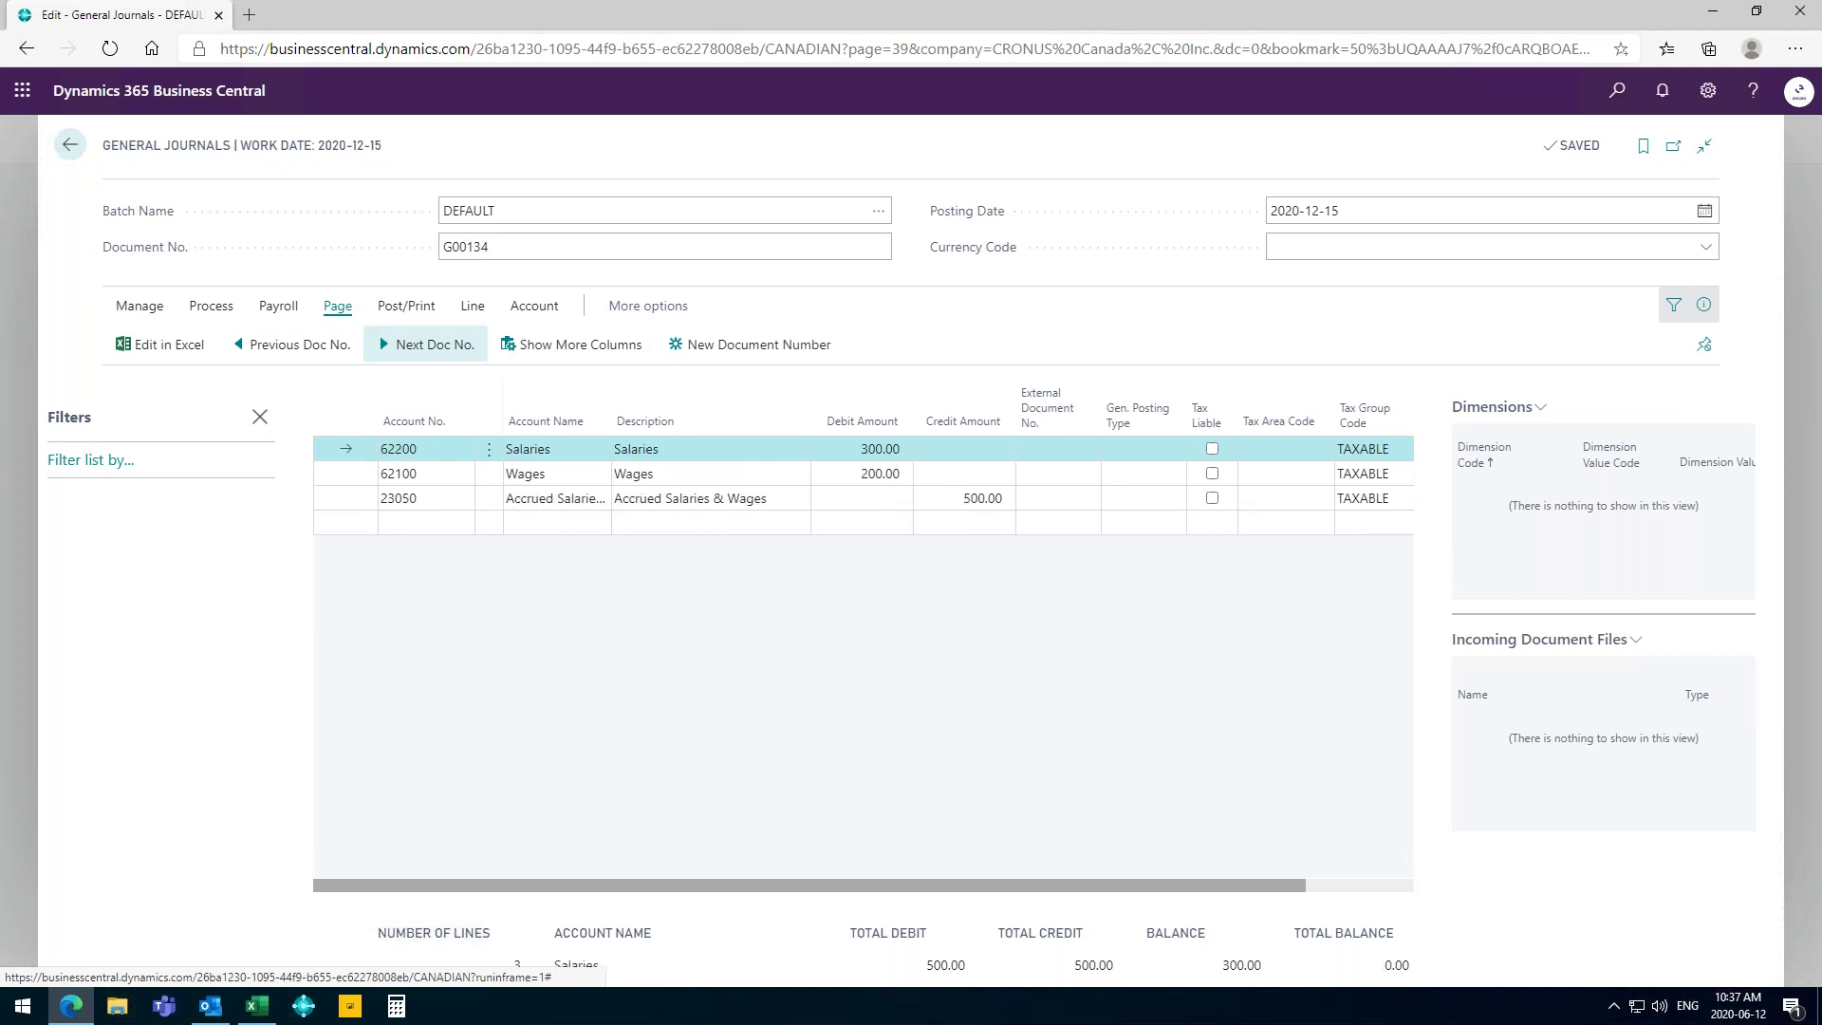
Start a new journal document number and add a G/L account 62100 (Wages) line with a debit of 300.
{"action": "left_click", "coordinate": [745, 347]}
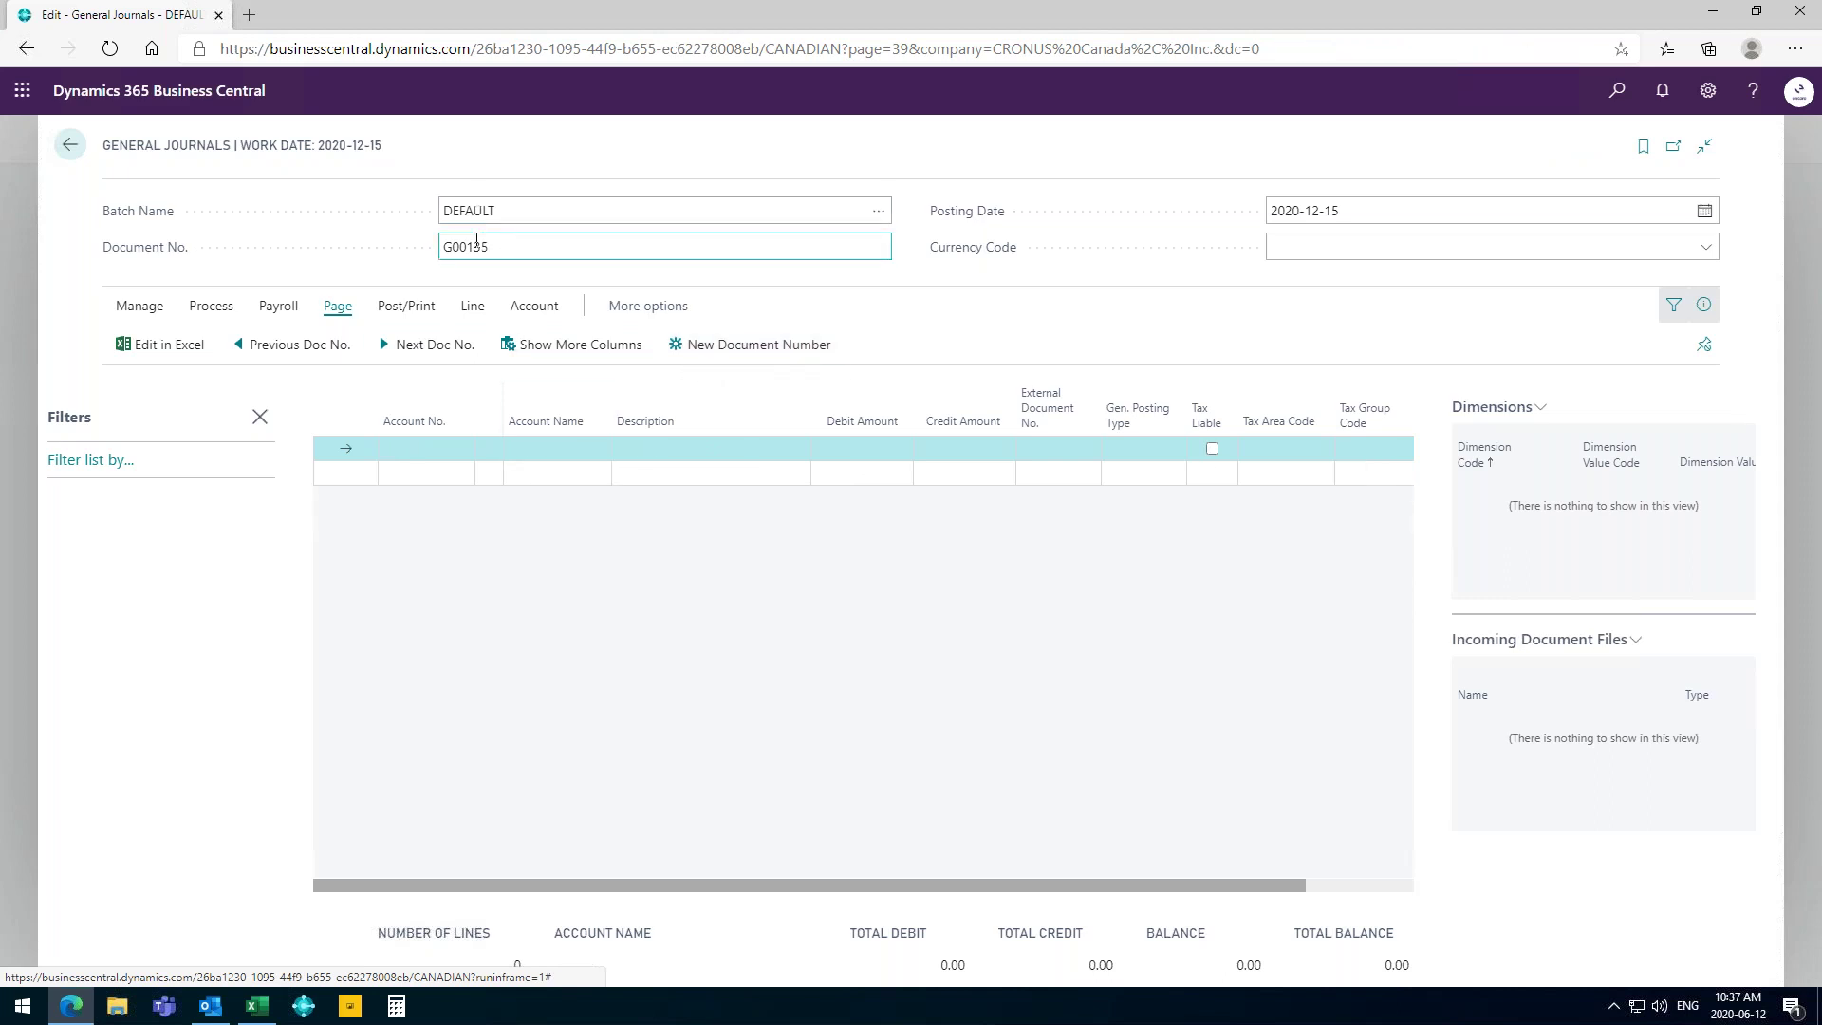
{"action": "left_click", "coordinate": [413, 450]}
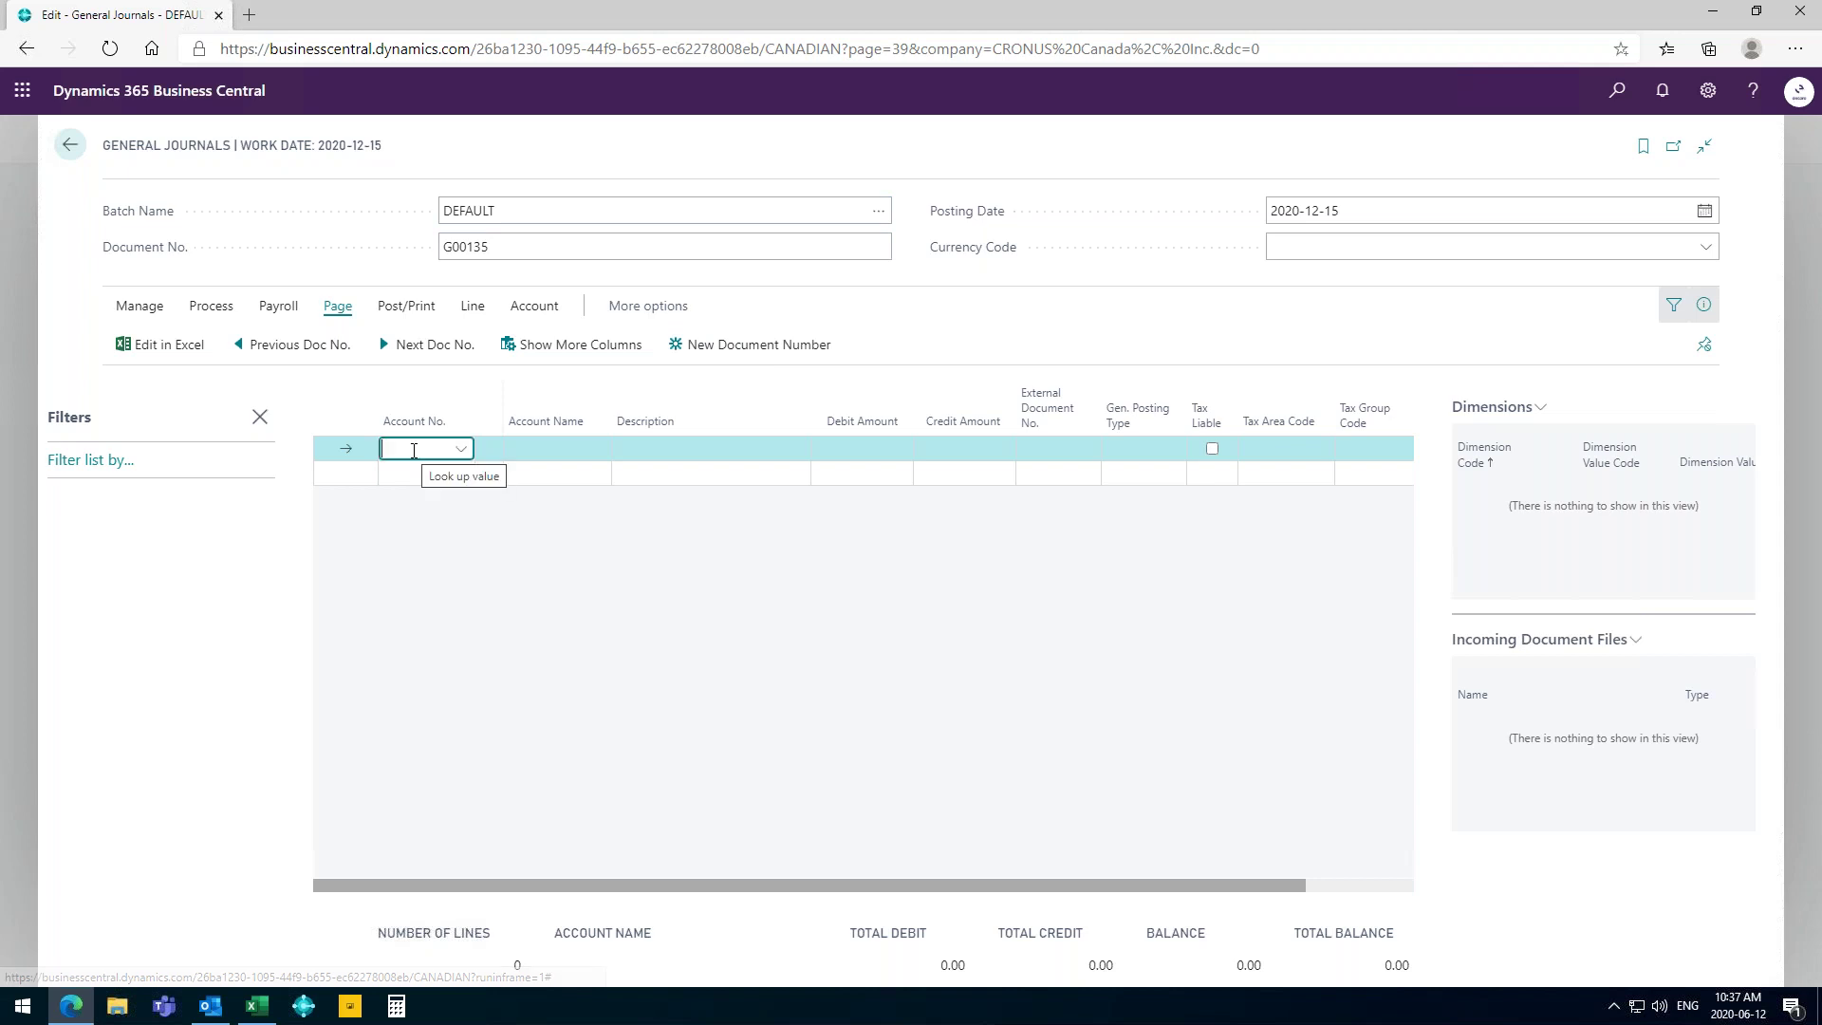
{"action": "left_click", "coordinate": [413, 449]}
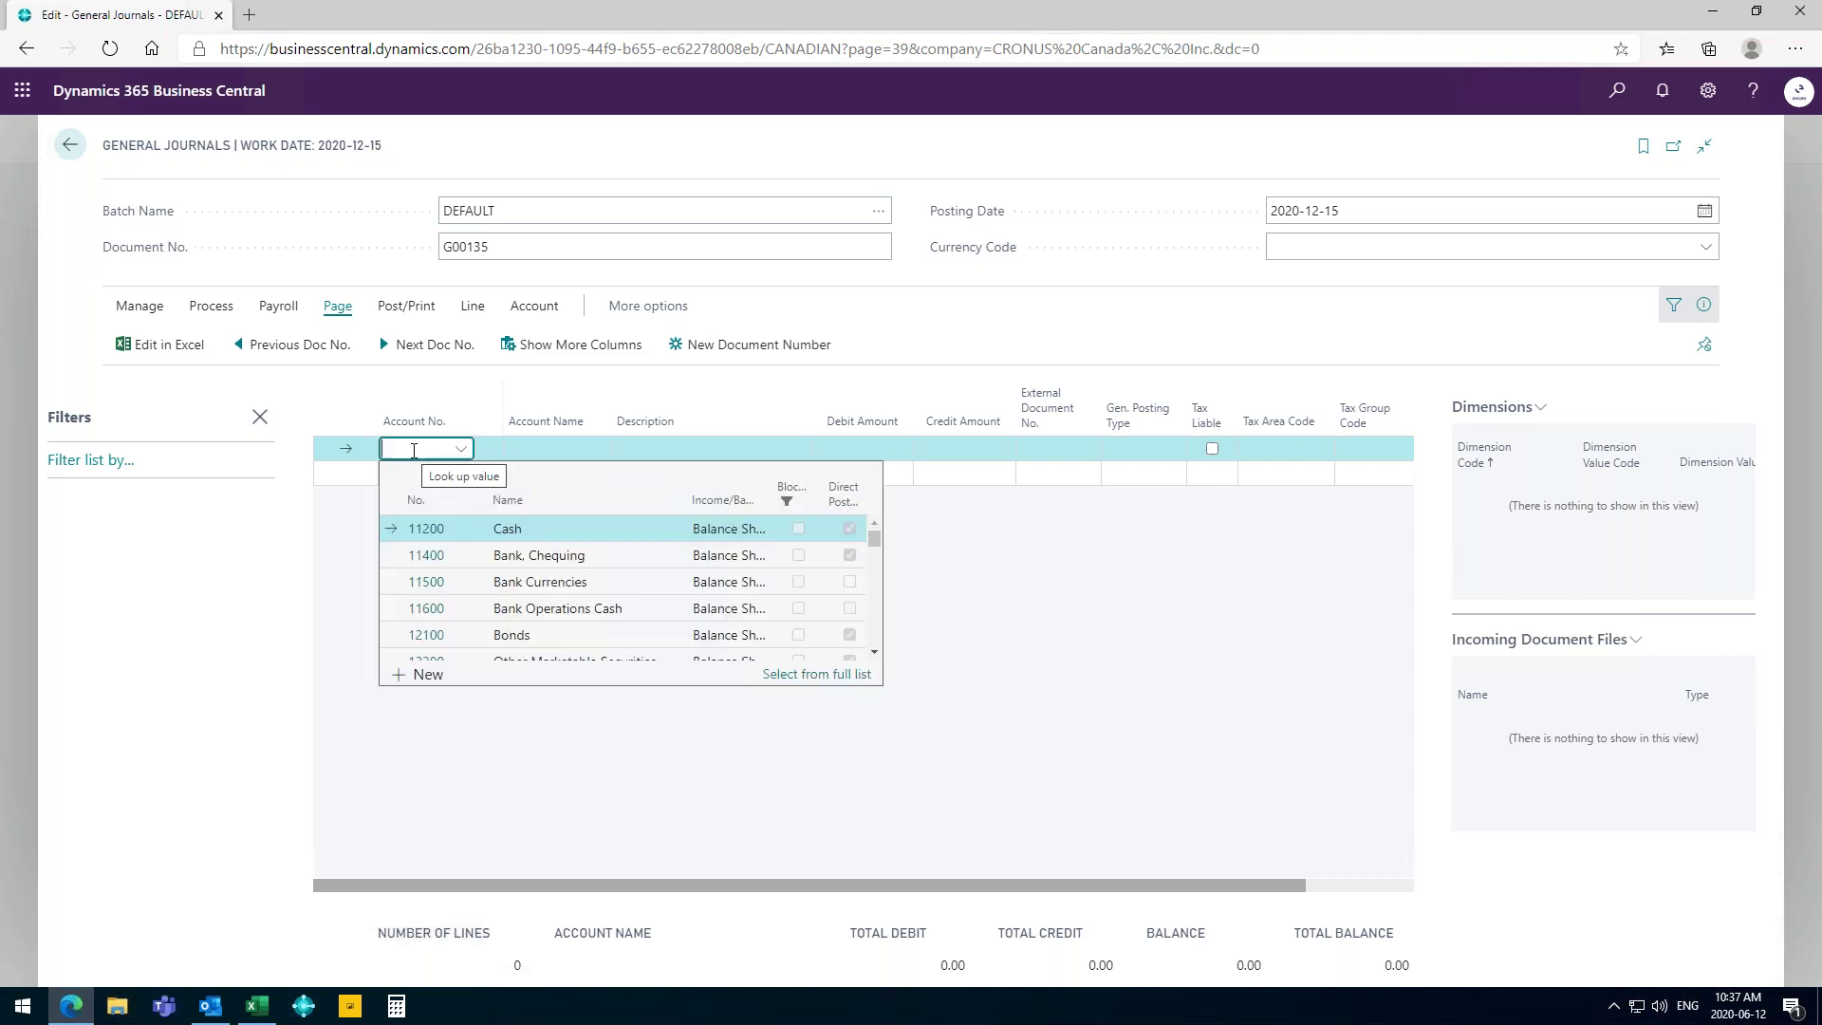
{"action": "type", "text": "Wage"}
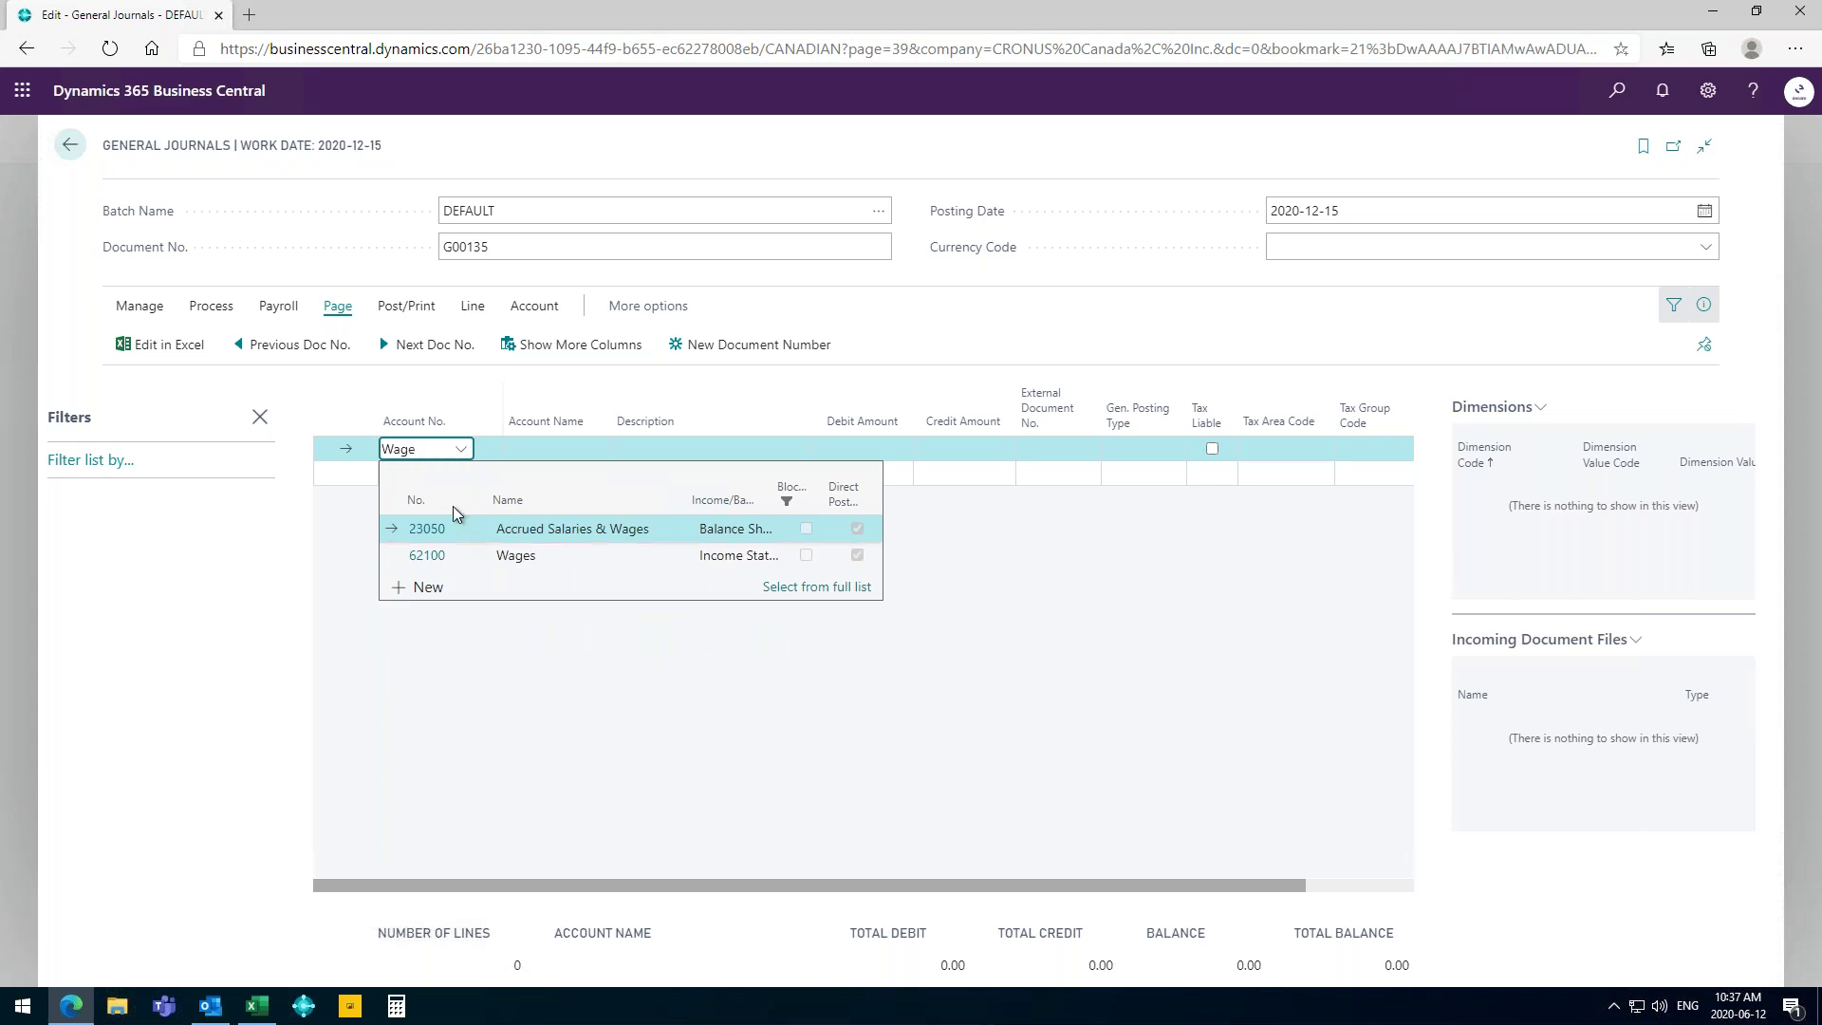
{"action": "left_click", "coordinate": [517, 559]}
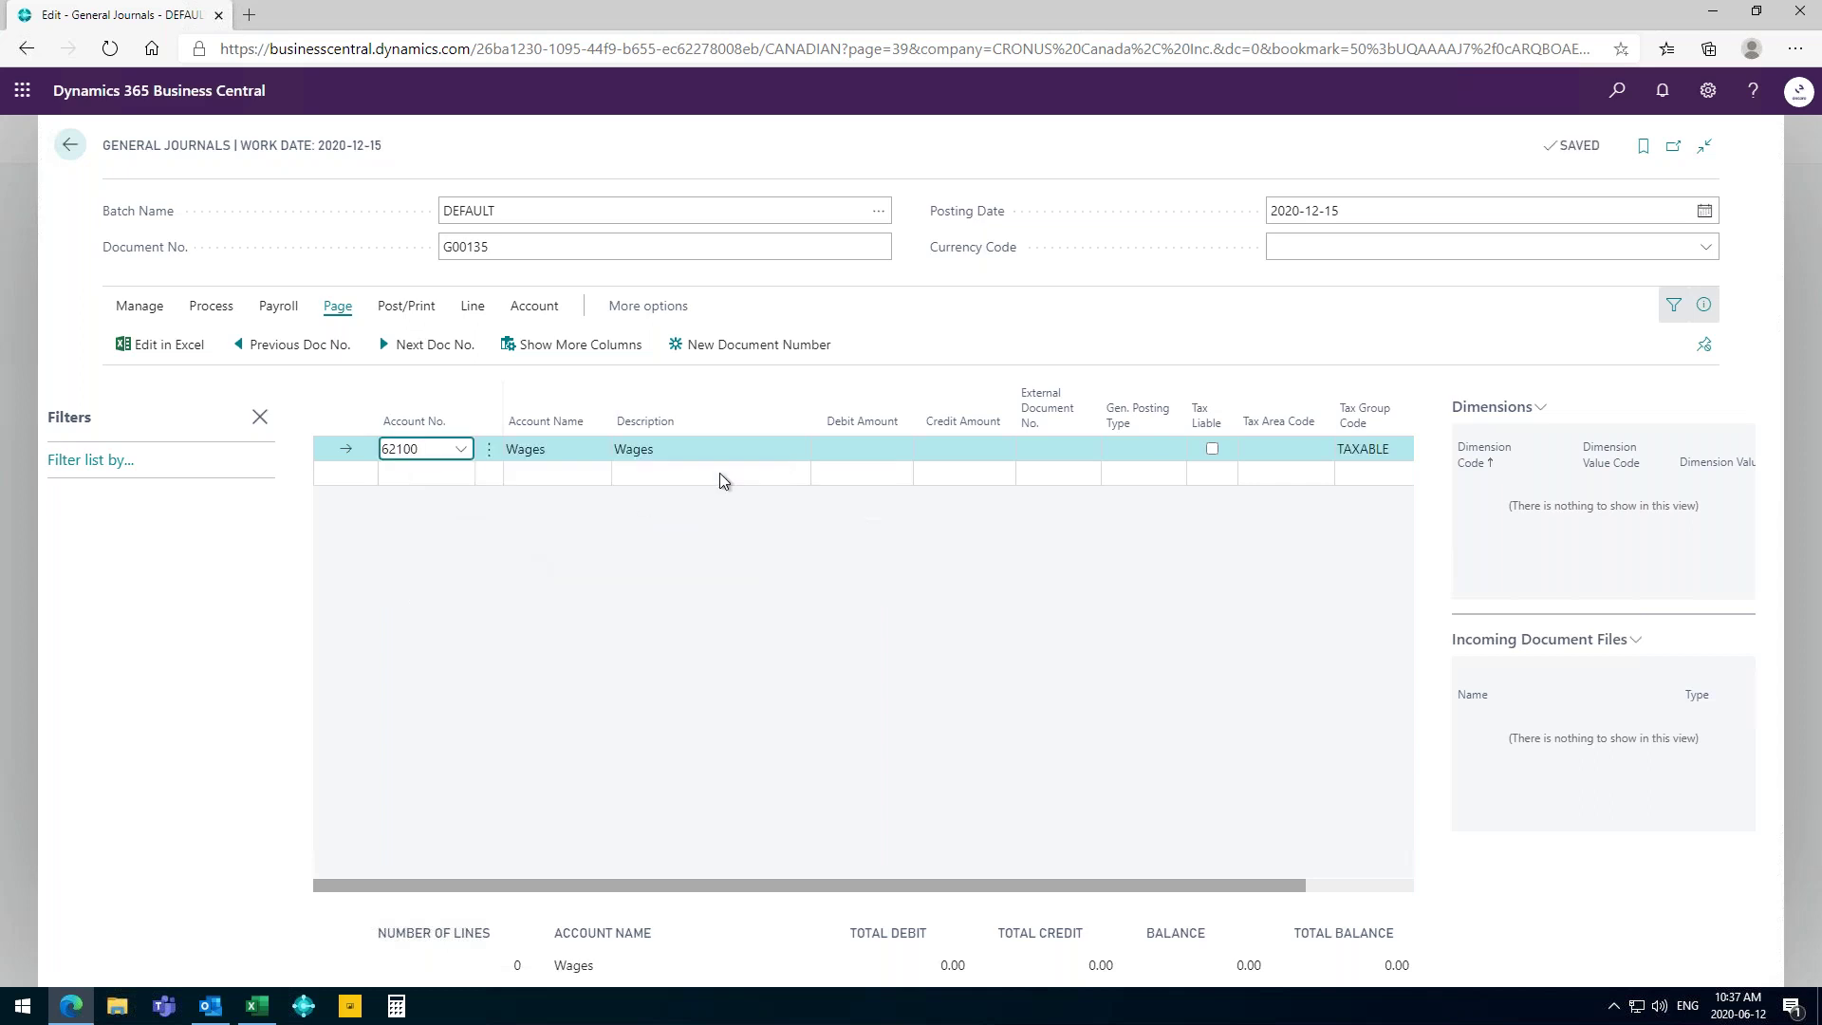
{"action": "left_click", "coordinate": [864, 442]}
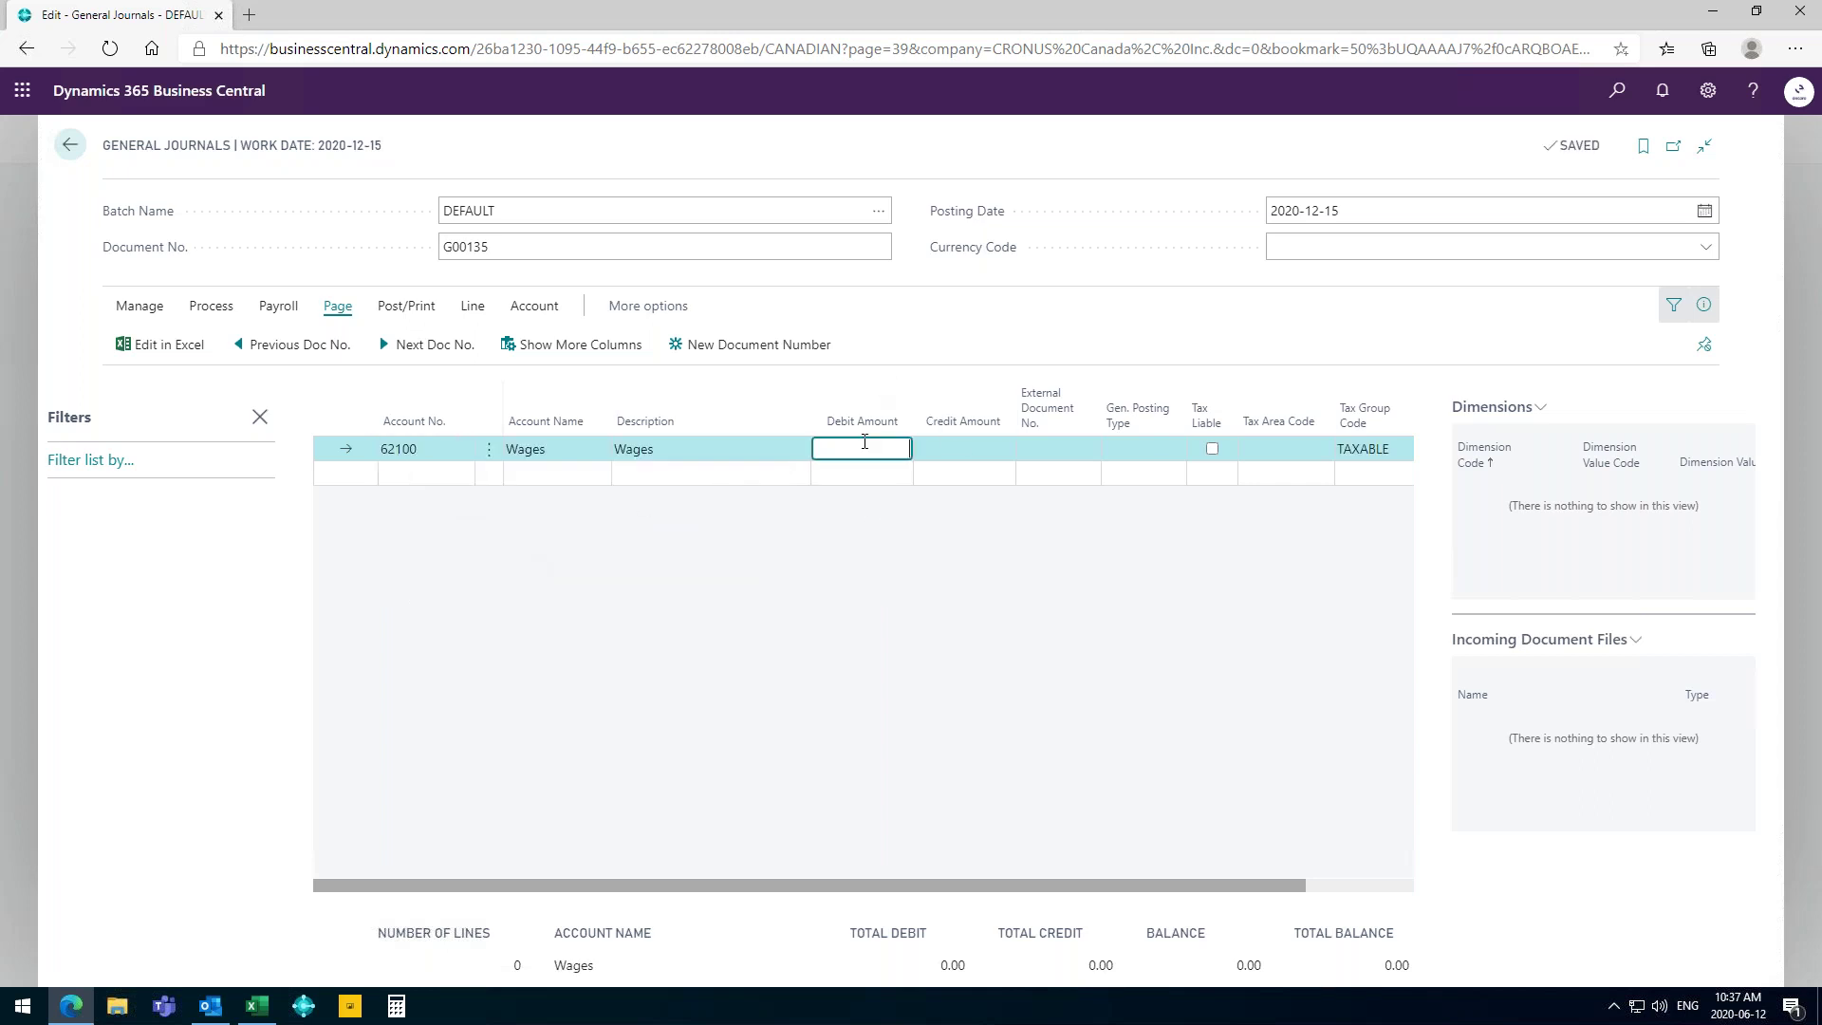
{"action": "type", "text": "300"}
{"action": "key", "text": "Tab"}
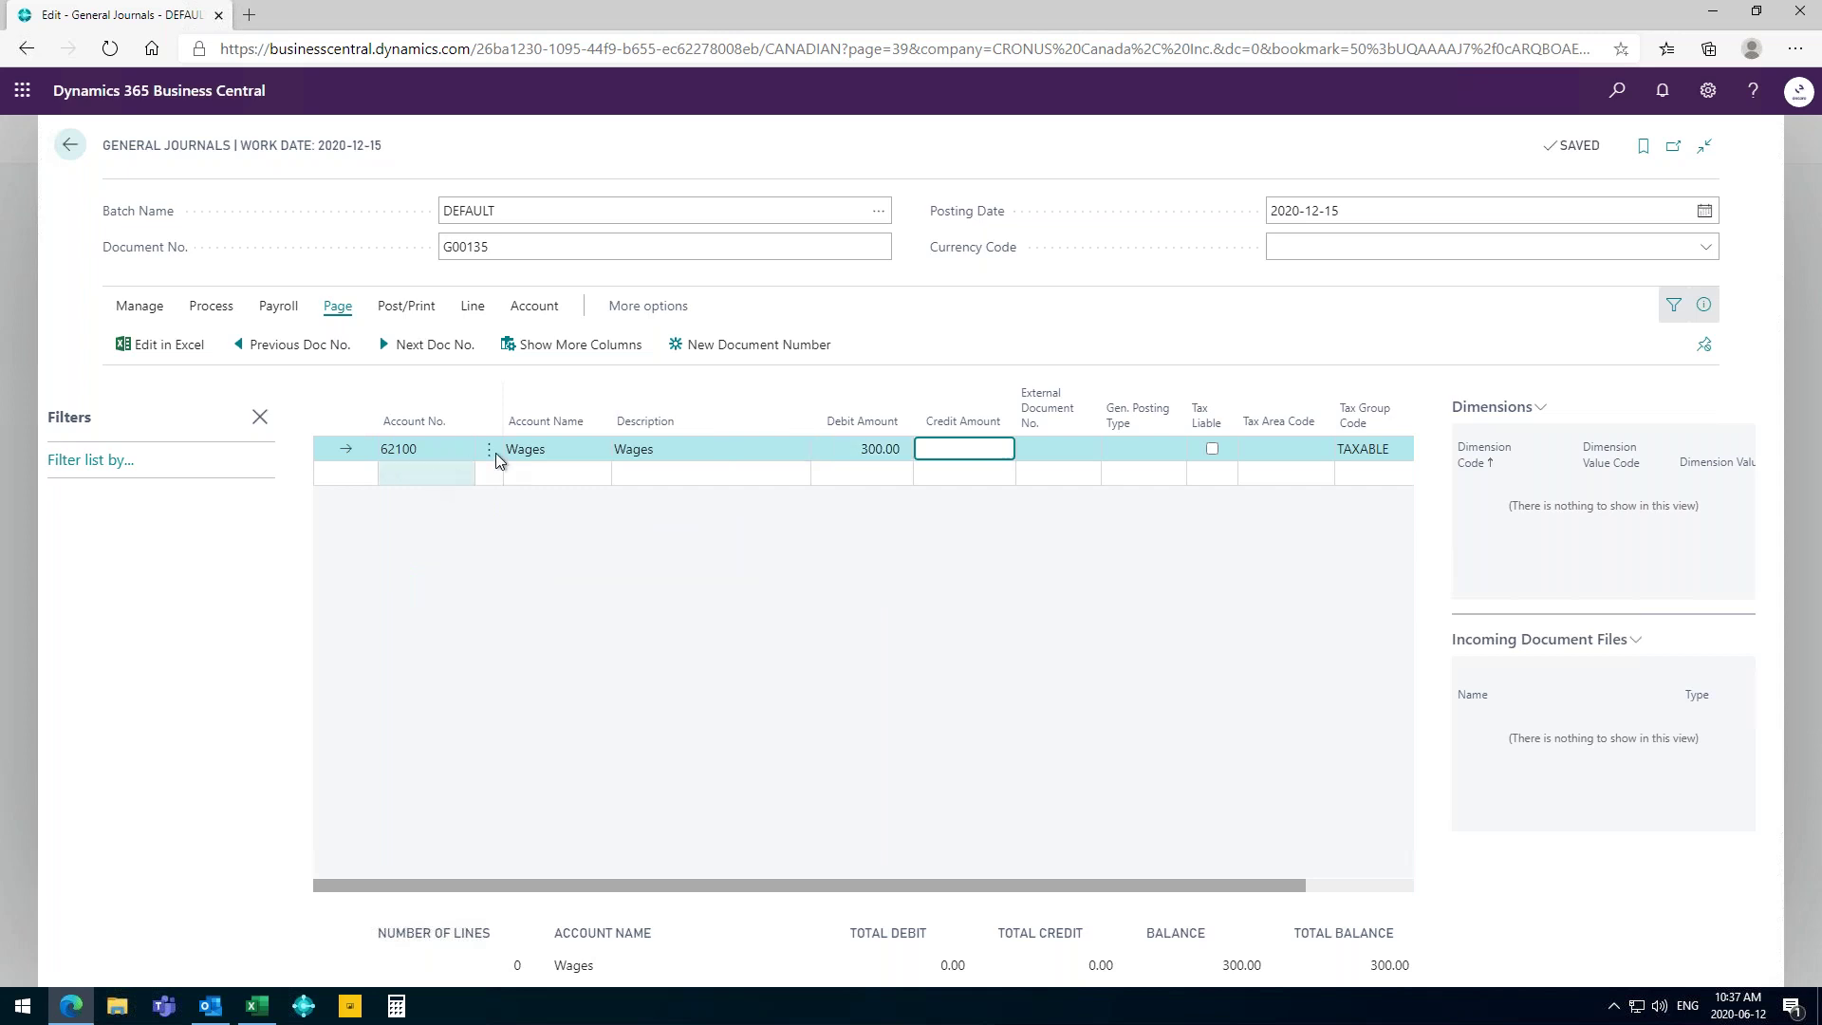
Change the Wages line's description to "Wages Dec 2020" and move on to a new journal line.
{"action": "left_click", "coordinate": [663, 449]}
{"action": "left_click", "coordinate": [663, 450]}
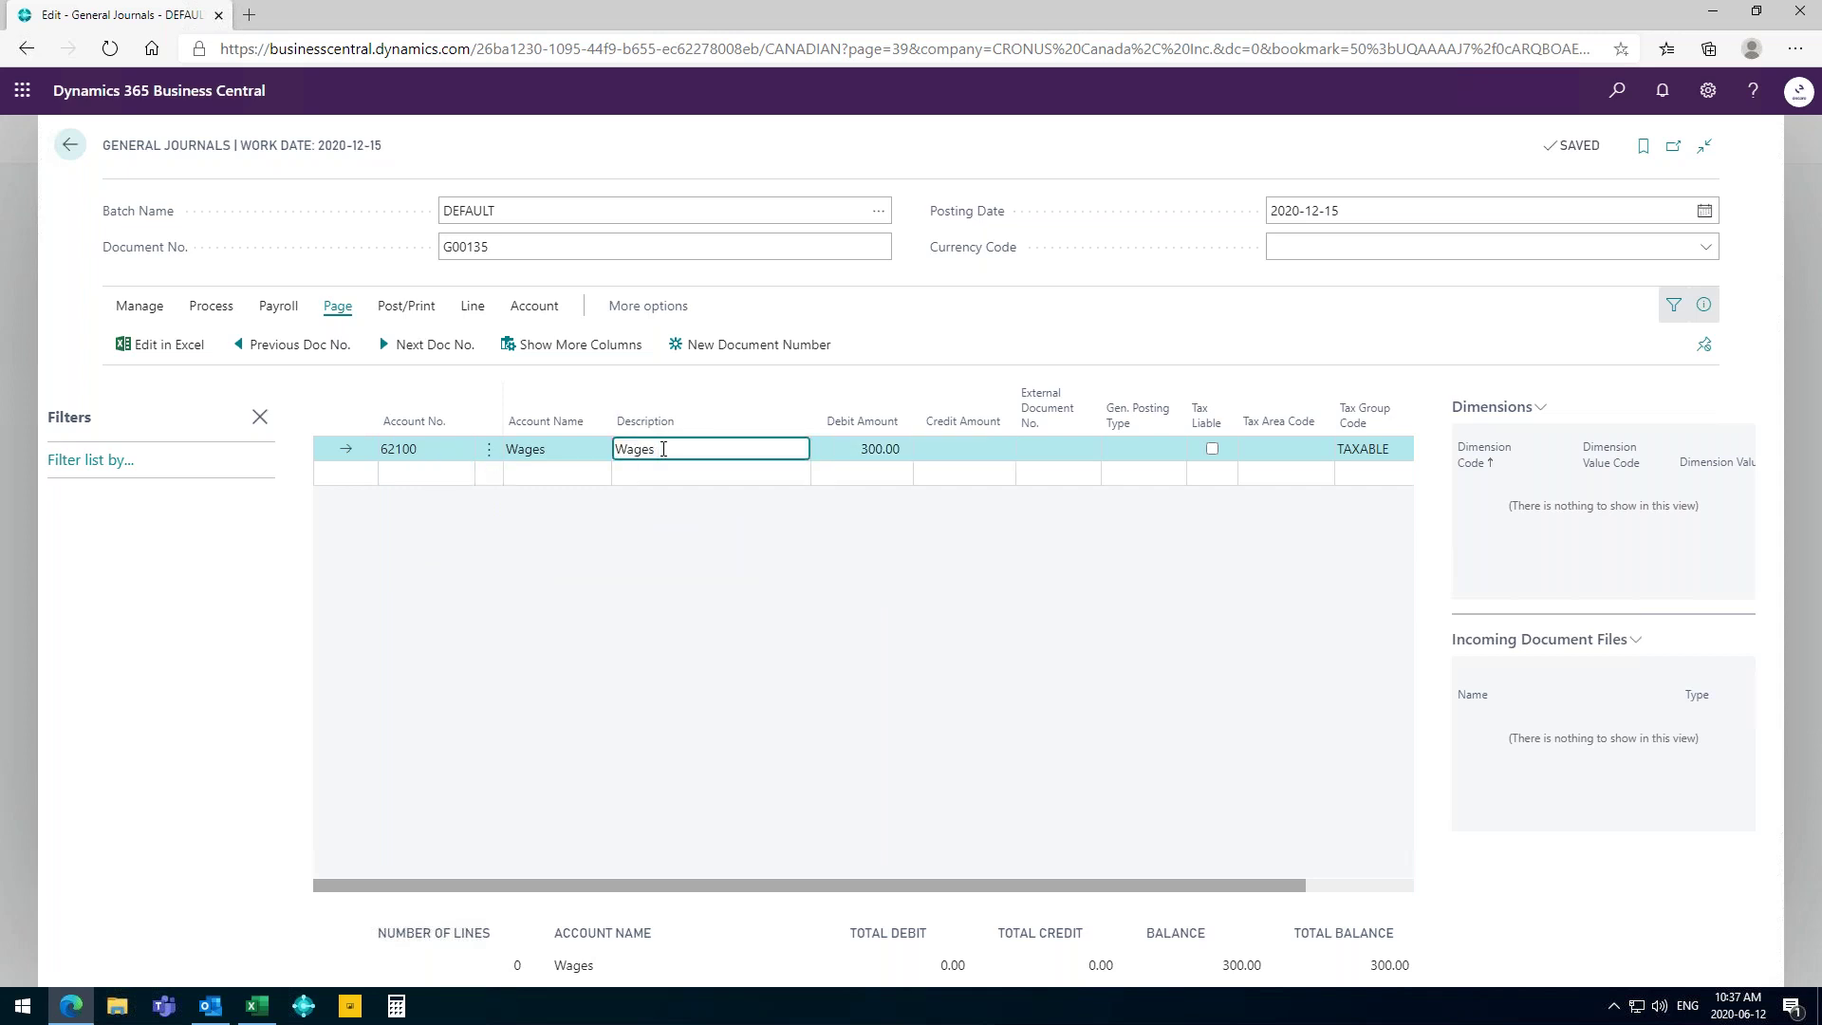
{"action": "type", "text": "Dec 20202"}
{"action": "key", "text": "BackSpace"}
{"action": "key", "text": "Down"}
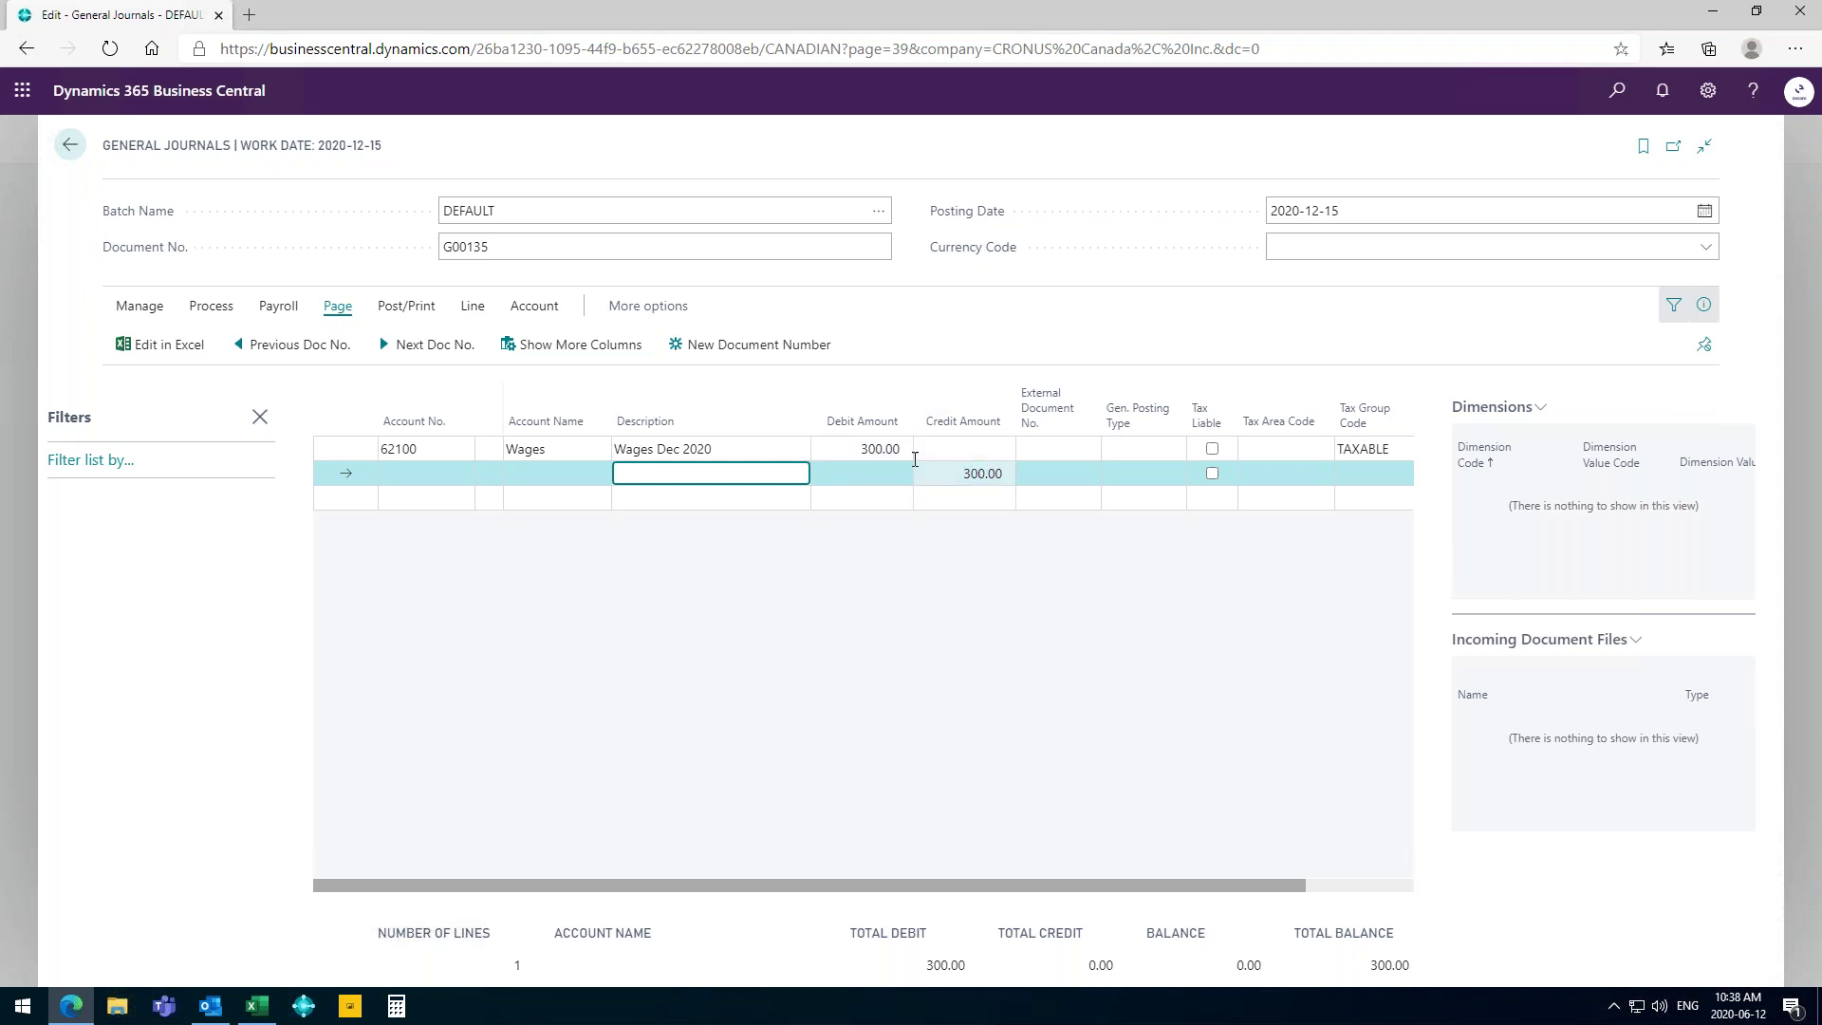
Fill the second line with G/L account 62200 (Salaries), description "Salaries dec 2020" and a debit of 500.
{"action": "left_click", "coordinate": [404, 471]}
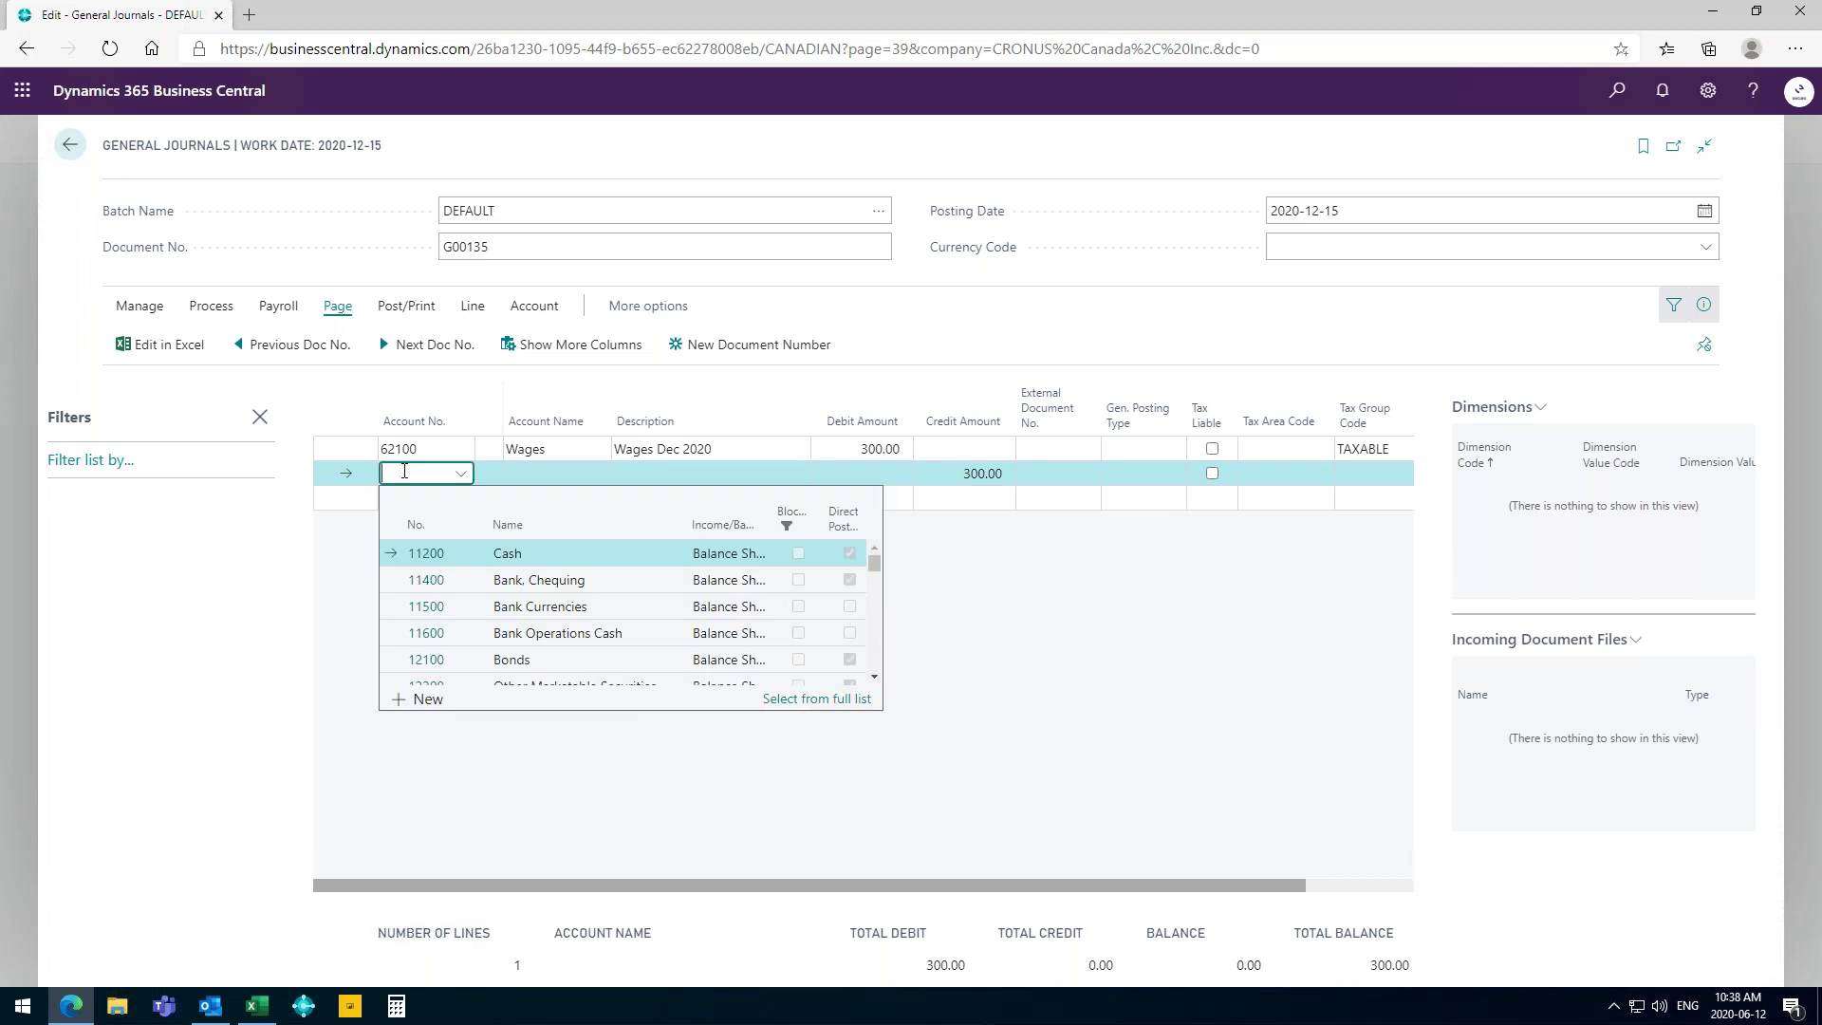
{"action": "type", "text": "62200"}
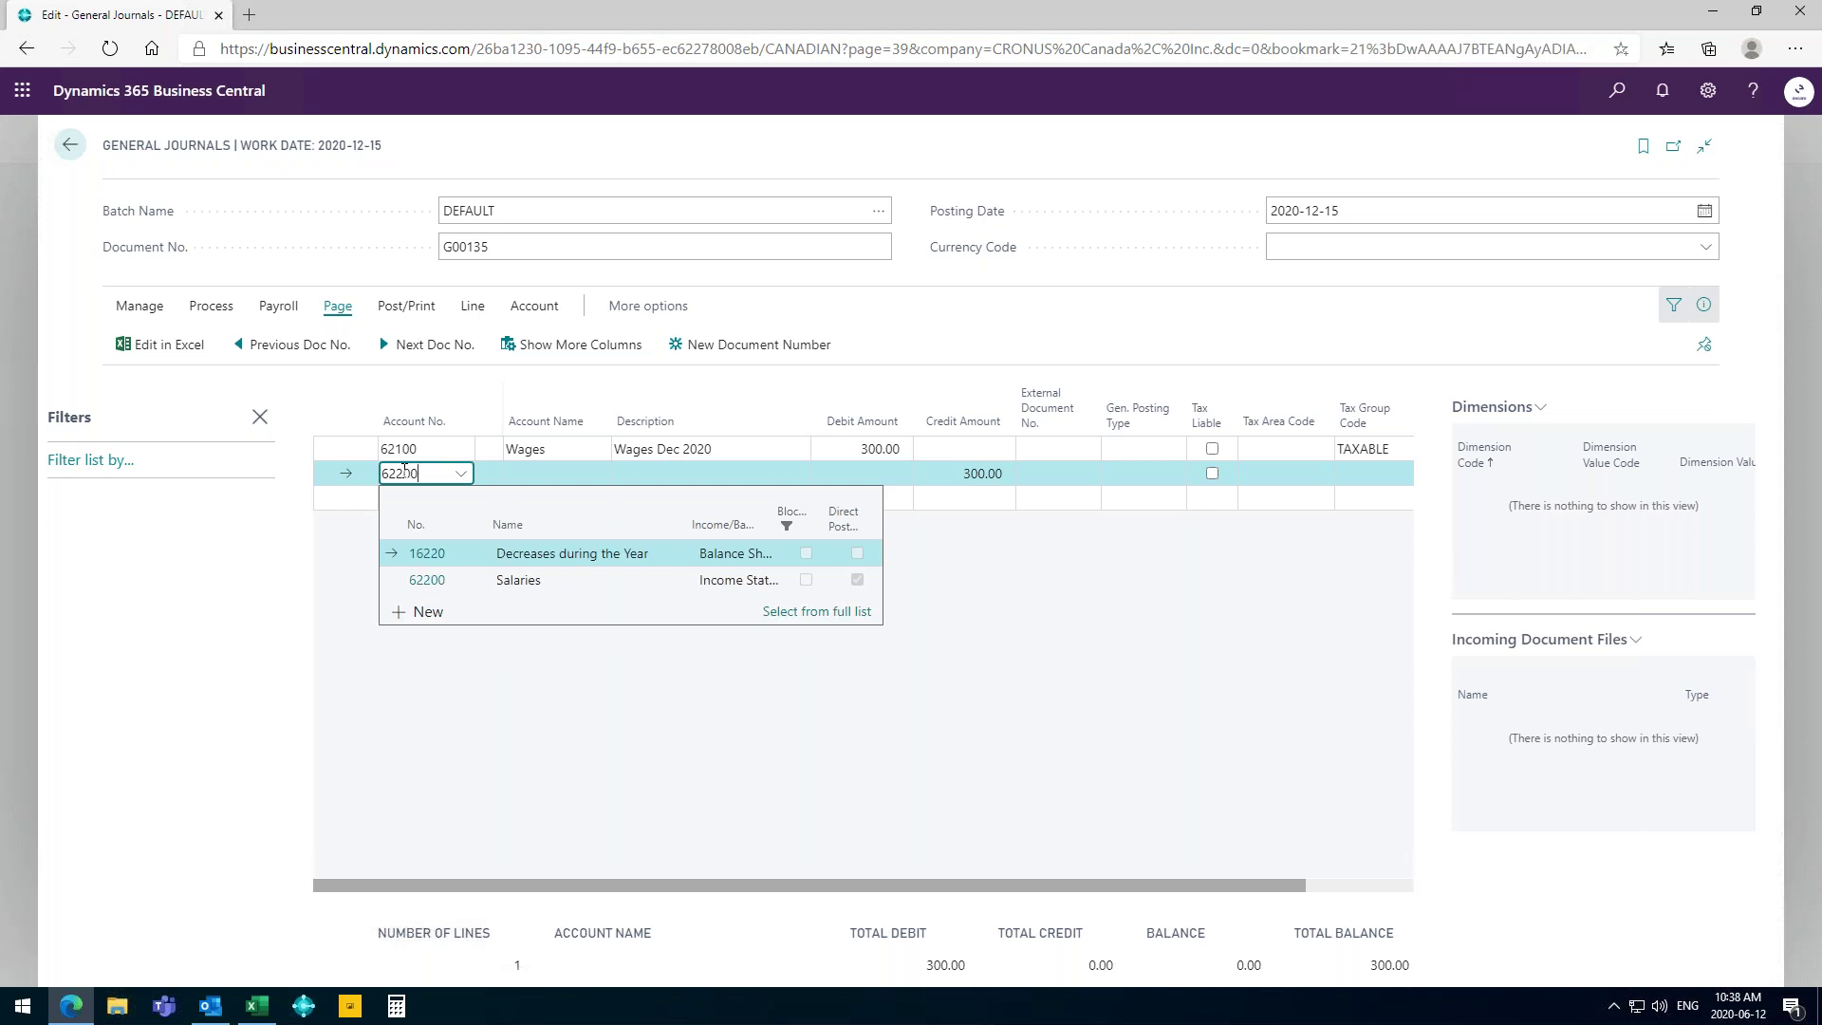
{"action": "key", "text": "Tab"}
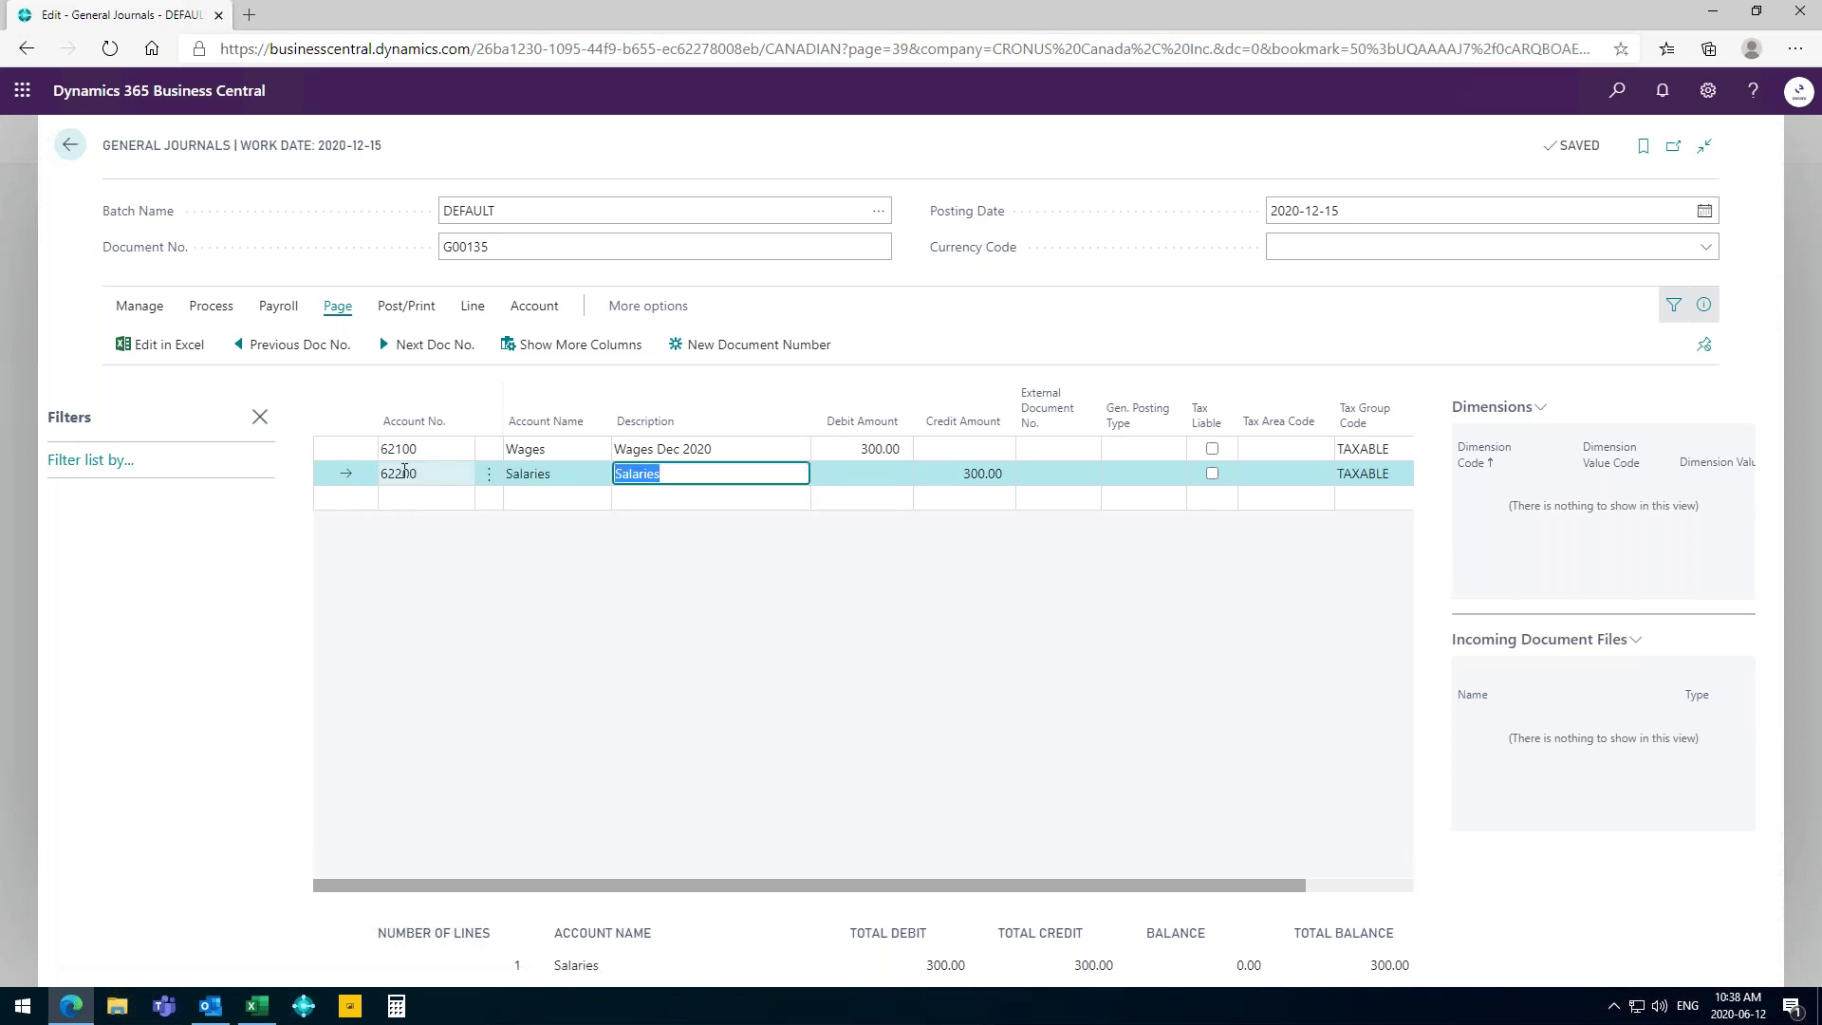
{"action": "key", "text": "Tab"}
{"action": "key", "text": "shift+Tab"}
{"action": "left_click", "coordinate": [675, 474]}
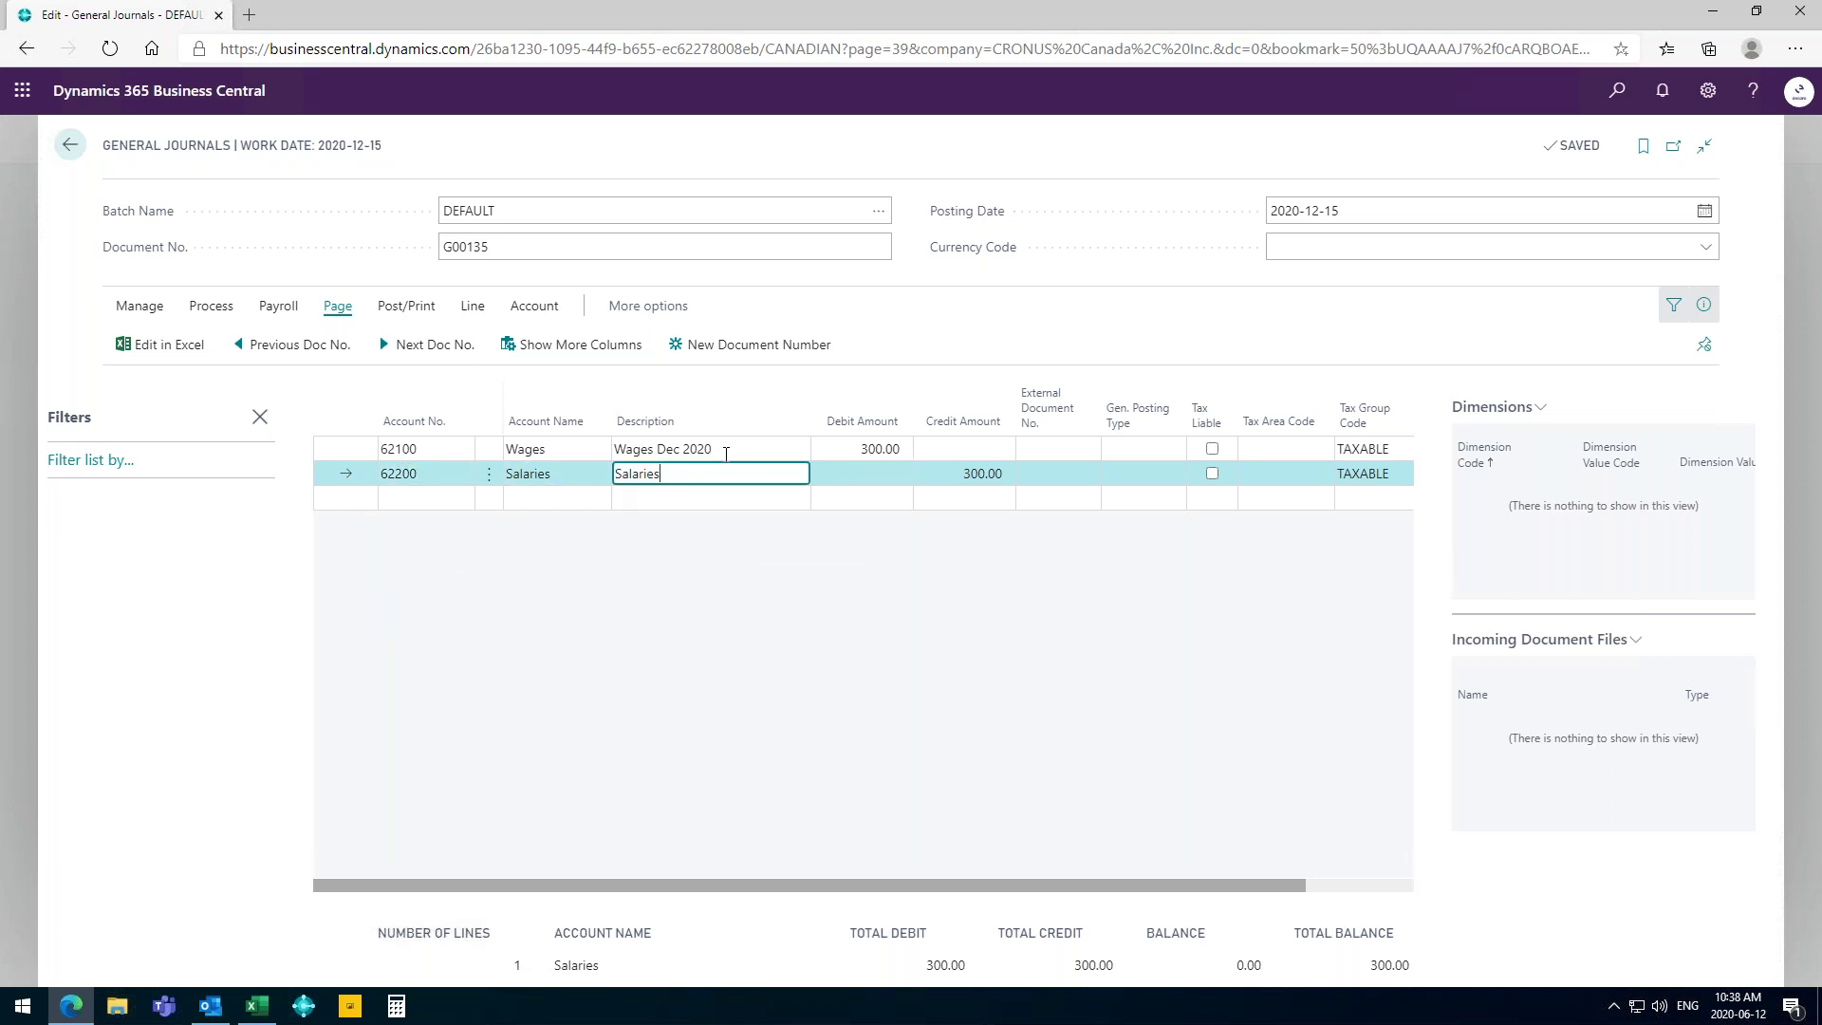
{"action": "type", "text": "dec 20202"}
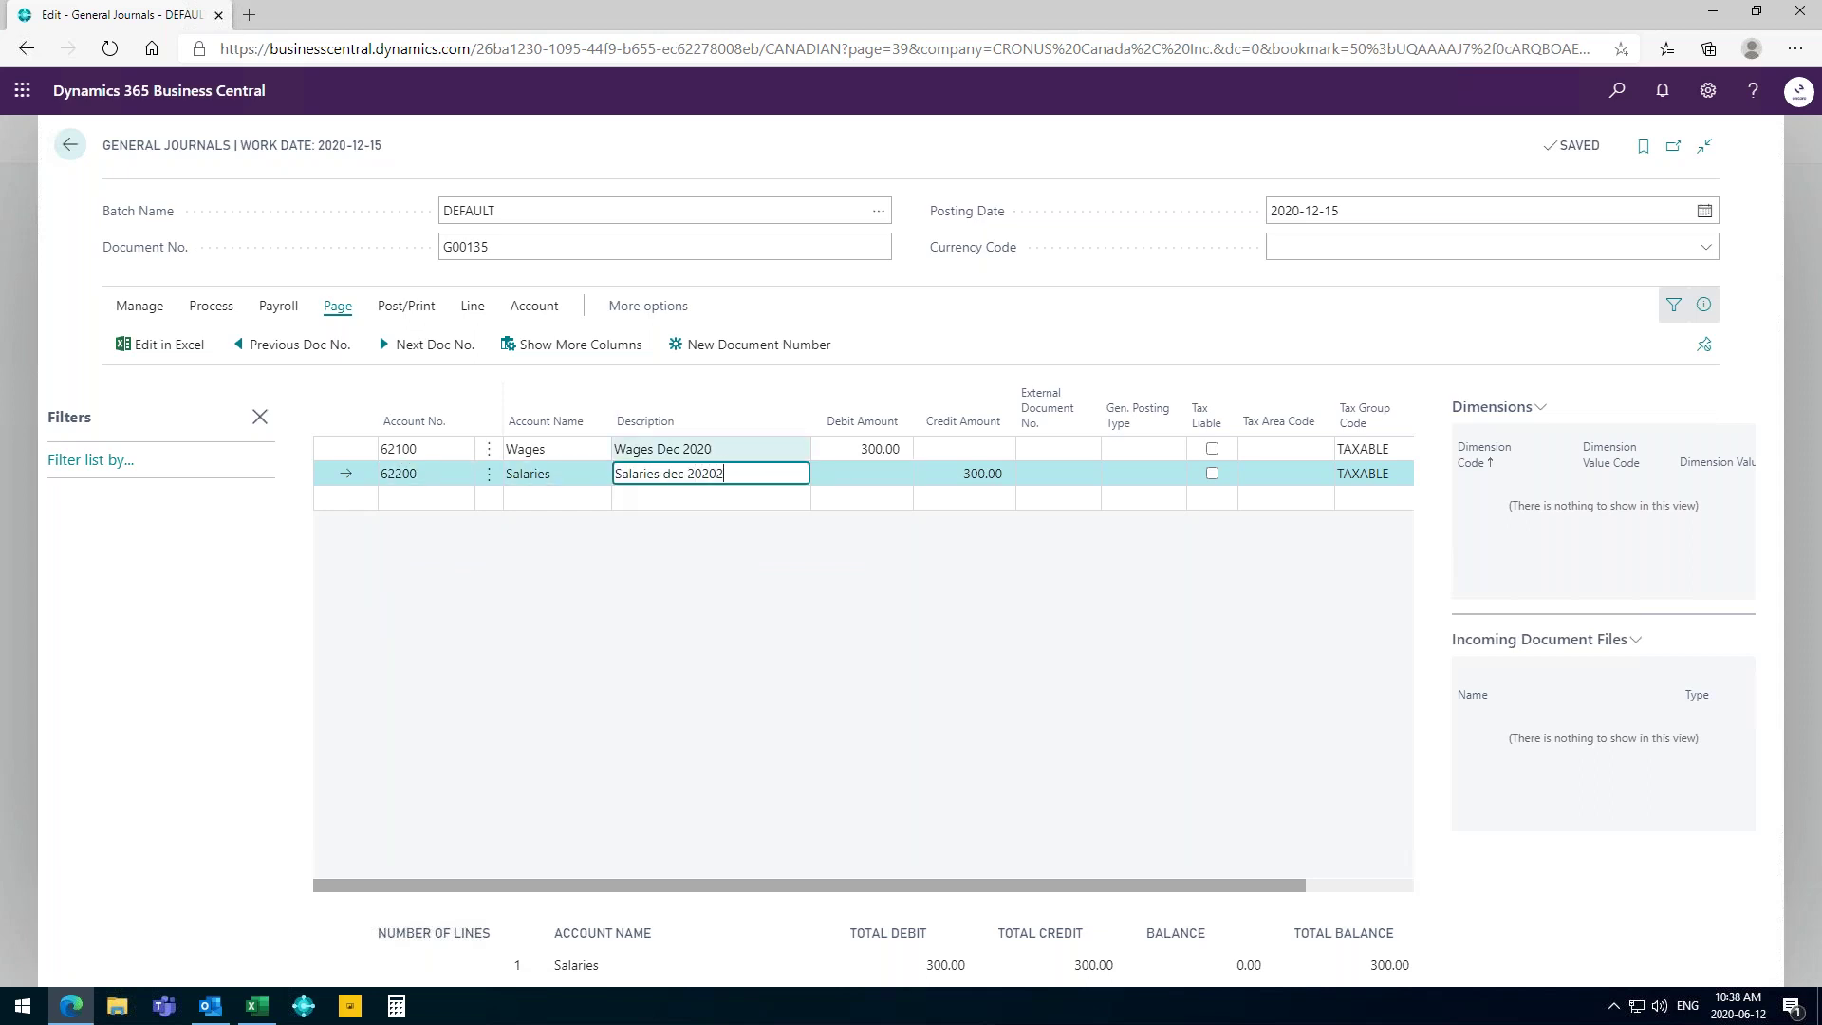
{"action": "key", "text": "BackSpace"}
{"action": "key", "text": "Tab"}
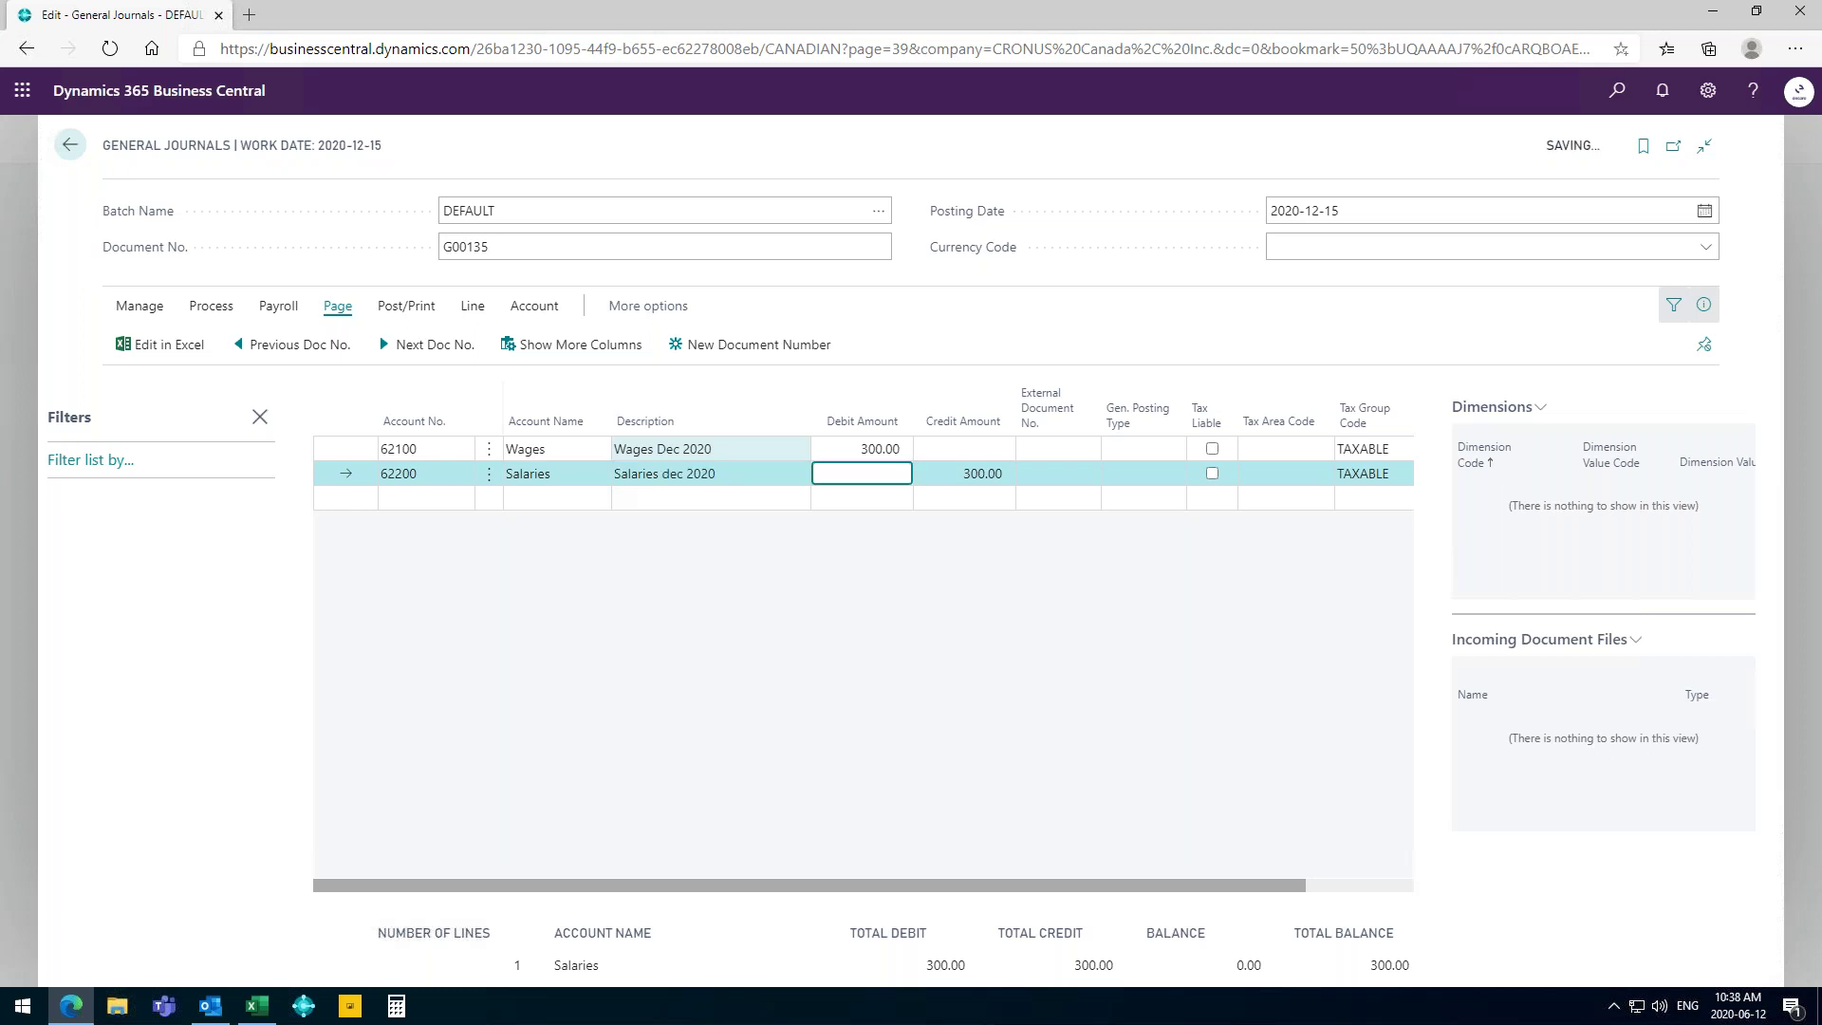
{"action": "type", "text": "500"}
{"action": "key", "text": "Tab"}
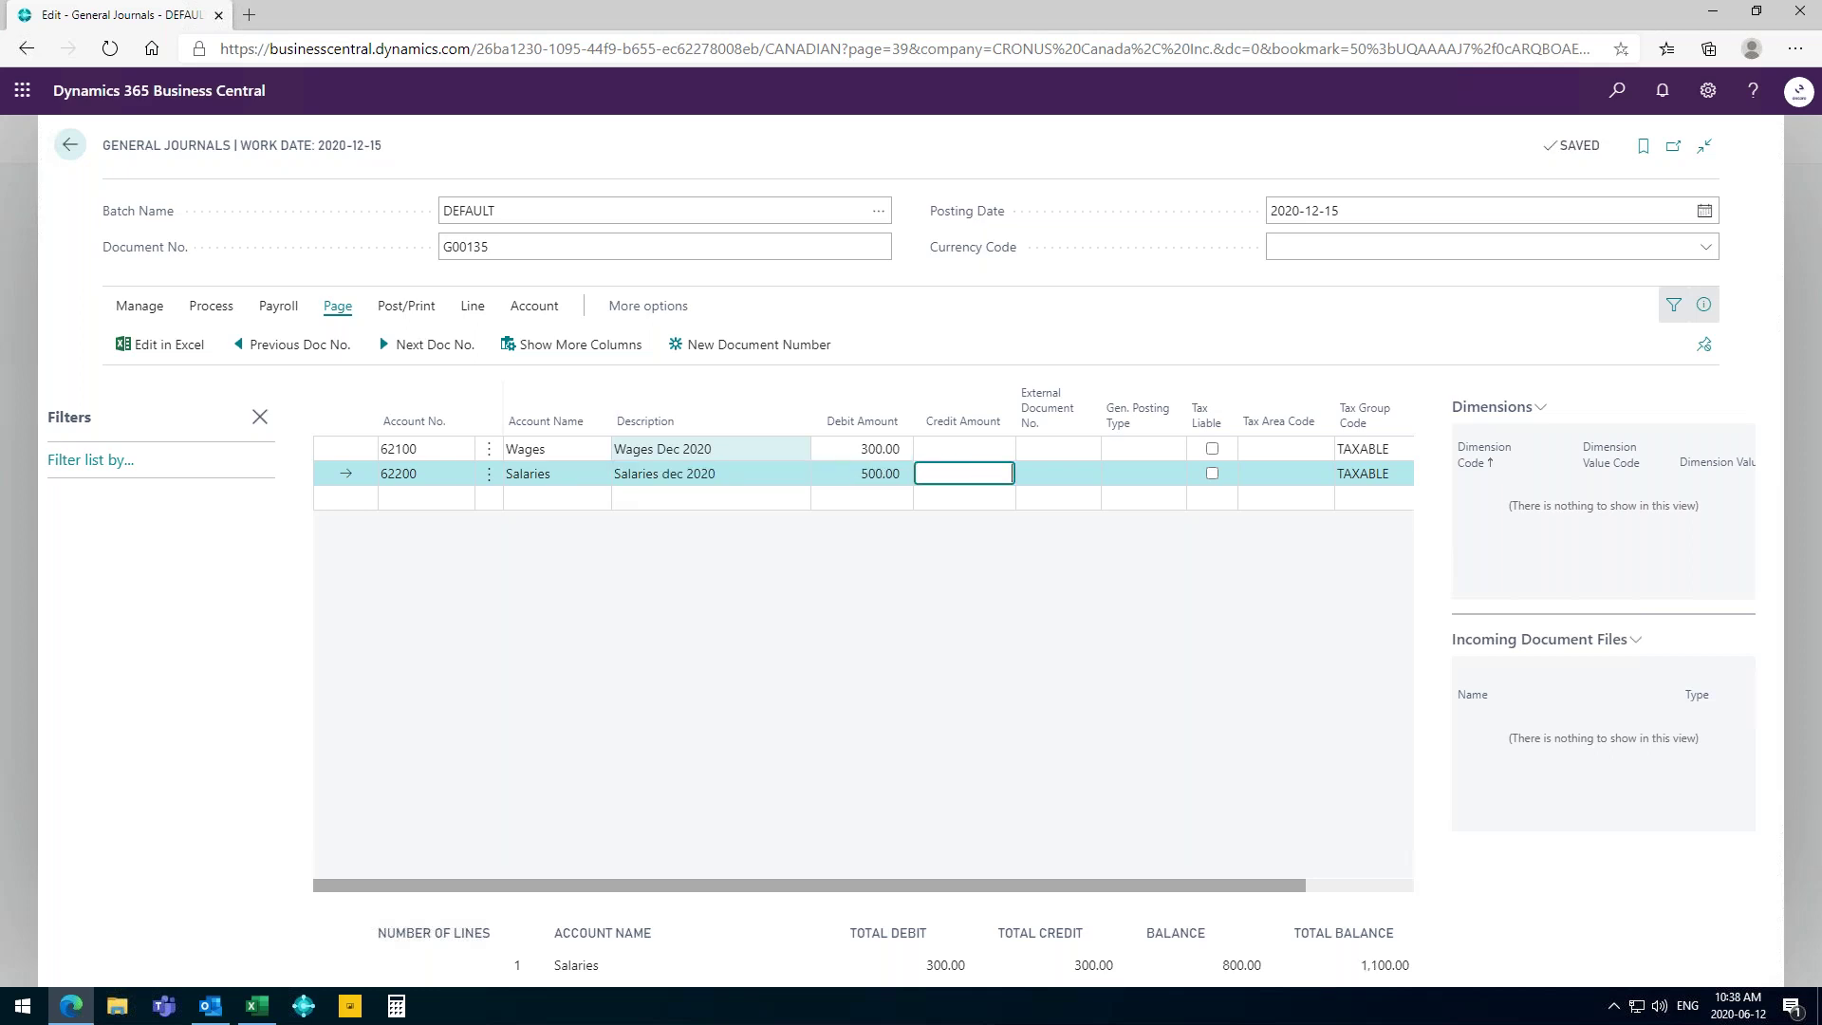
Add a third line for G/L account 23050 (Accrued Salaries & Wages), accepting the proposed balancing credit of 800.
{"action": "key", "text": "Down"}
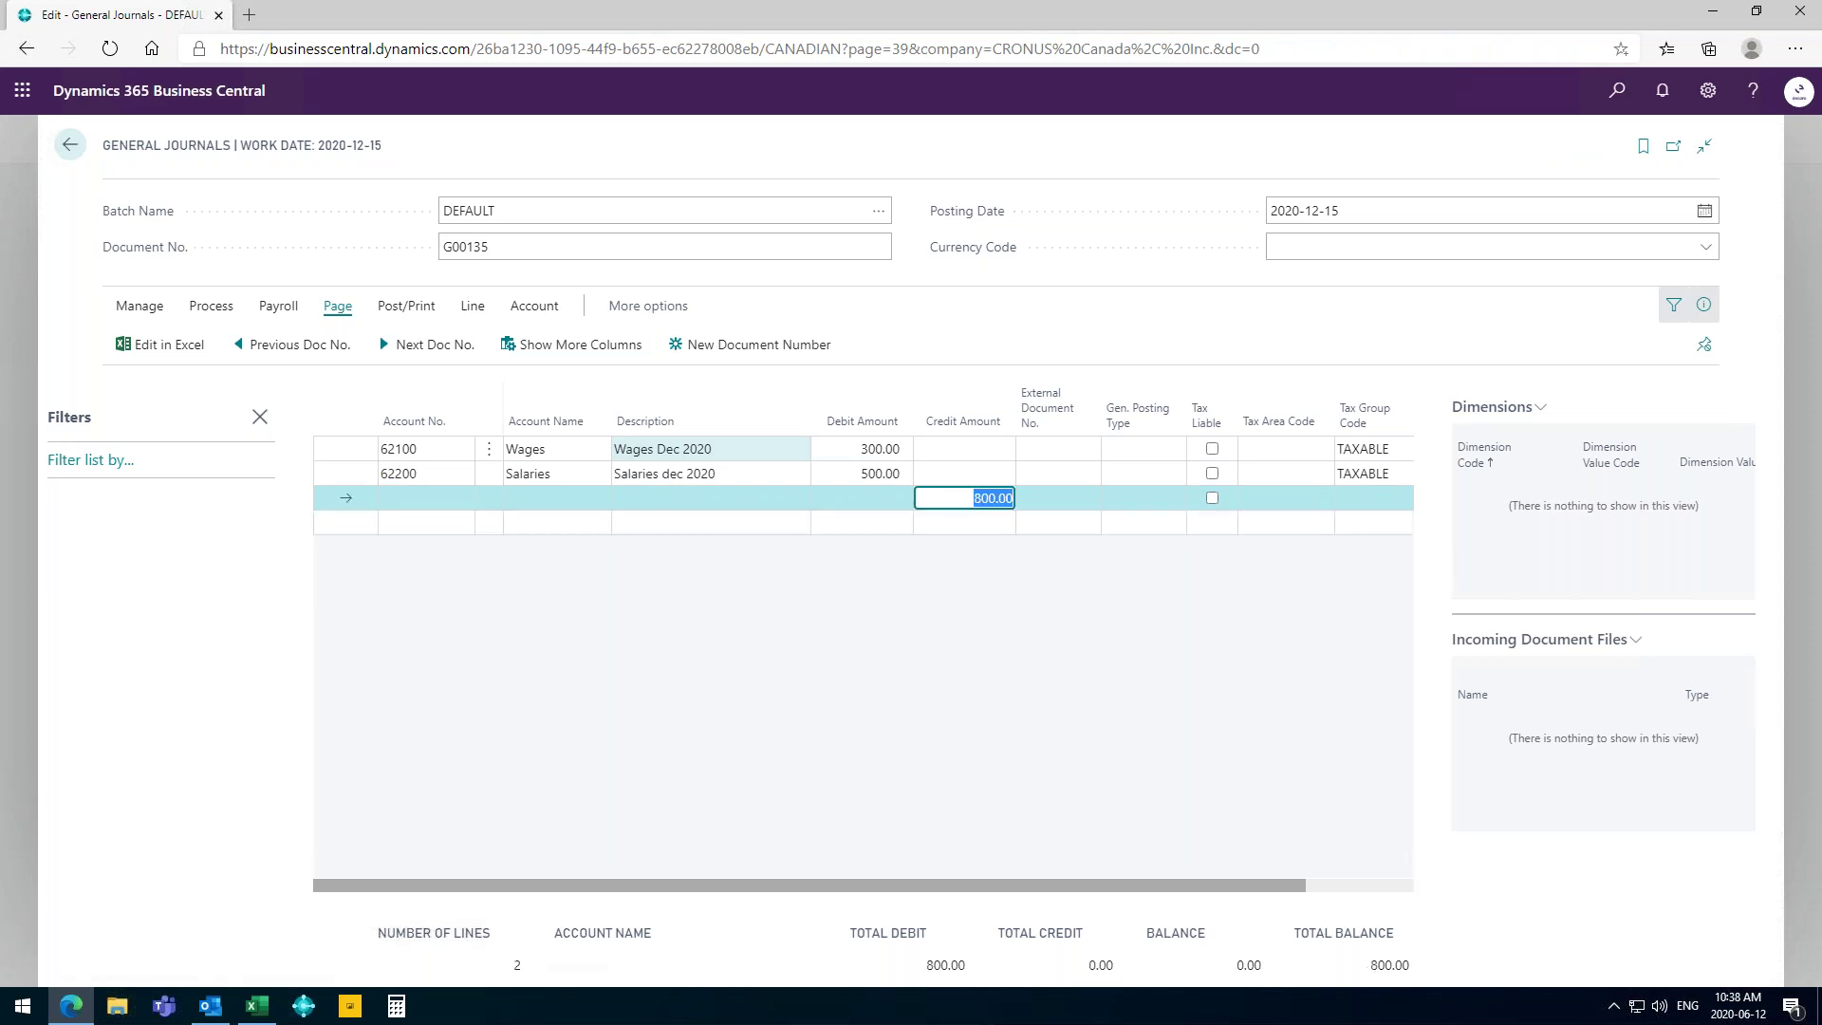
{"action": "left_click", "coordinate": [404, 503]}
{"action": "type", "text": "23"}
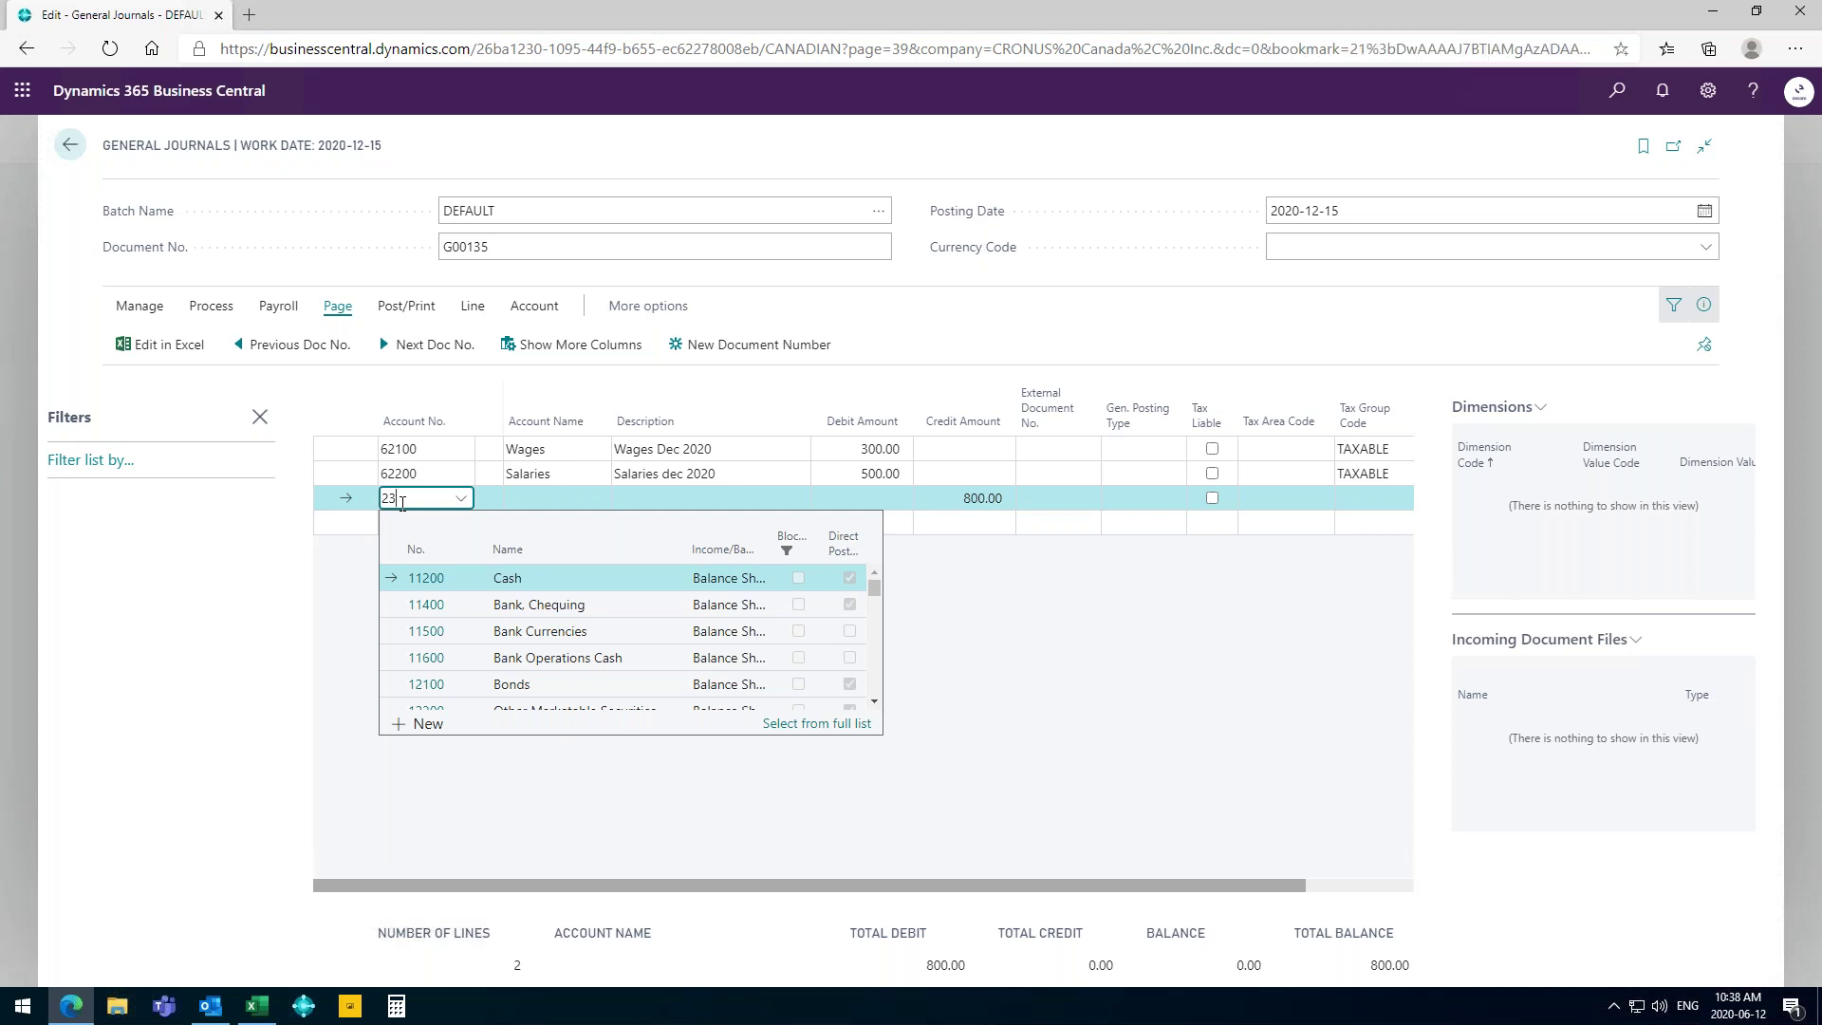
{"action": "type", "text": "050"}
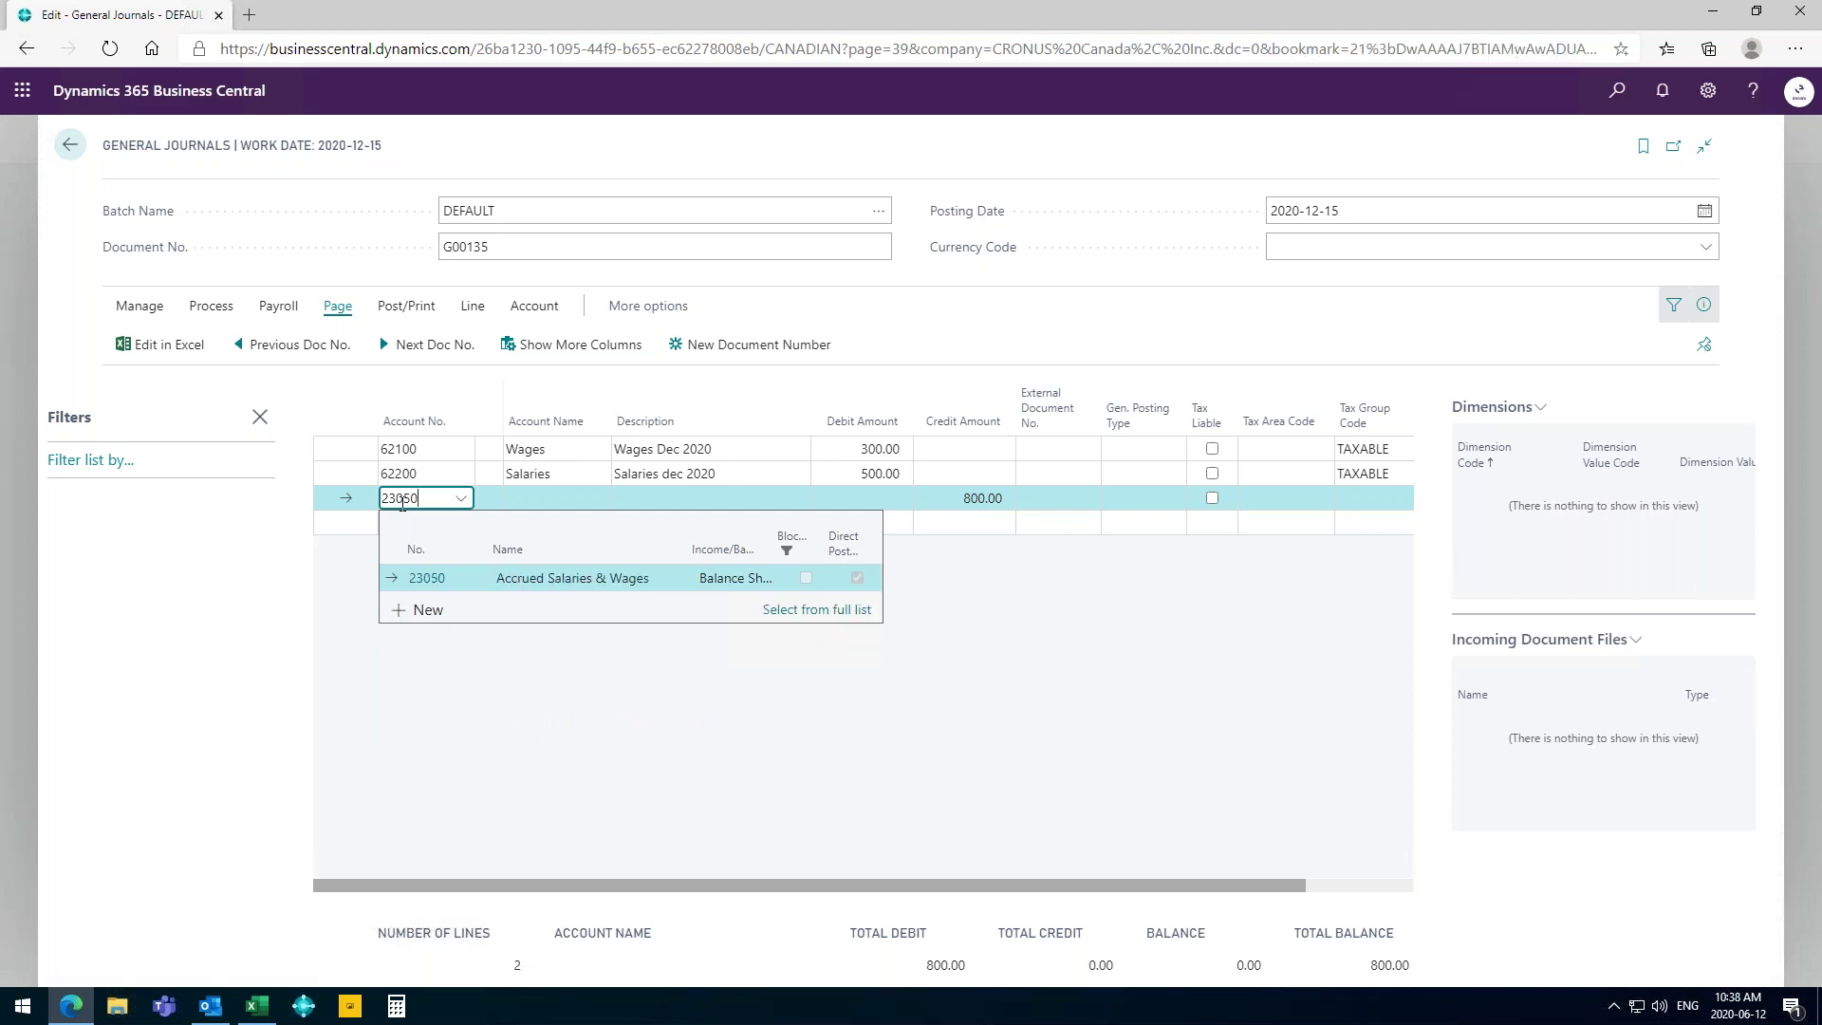
{"action": "key", "text": "Tab"}
{"action": "key", "text": "Tab"}
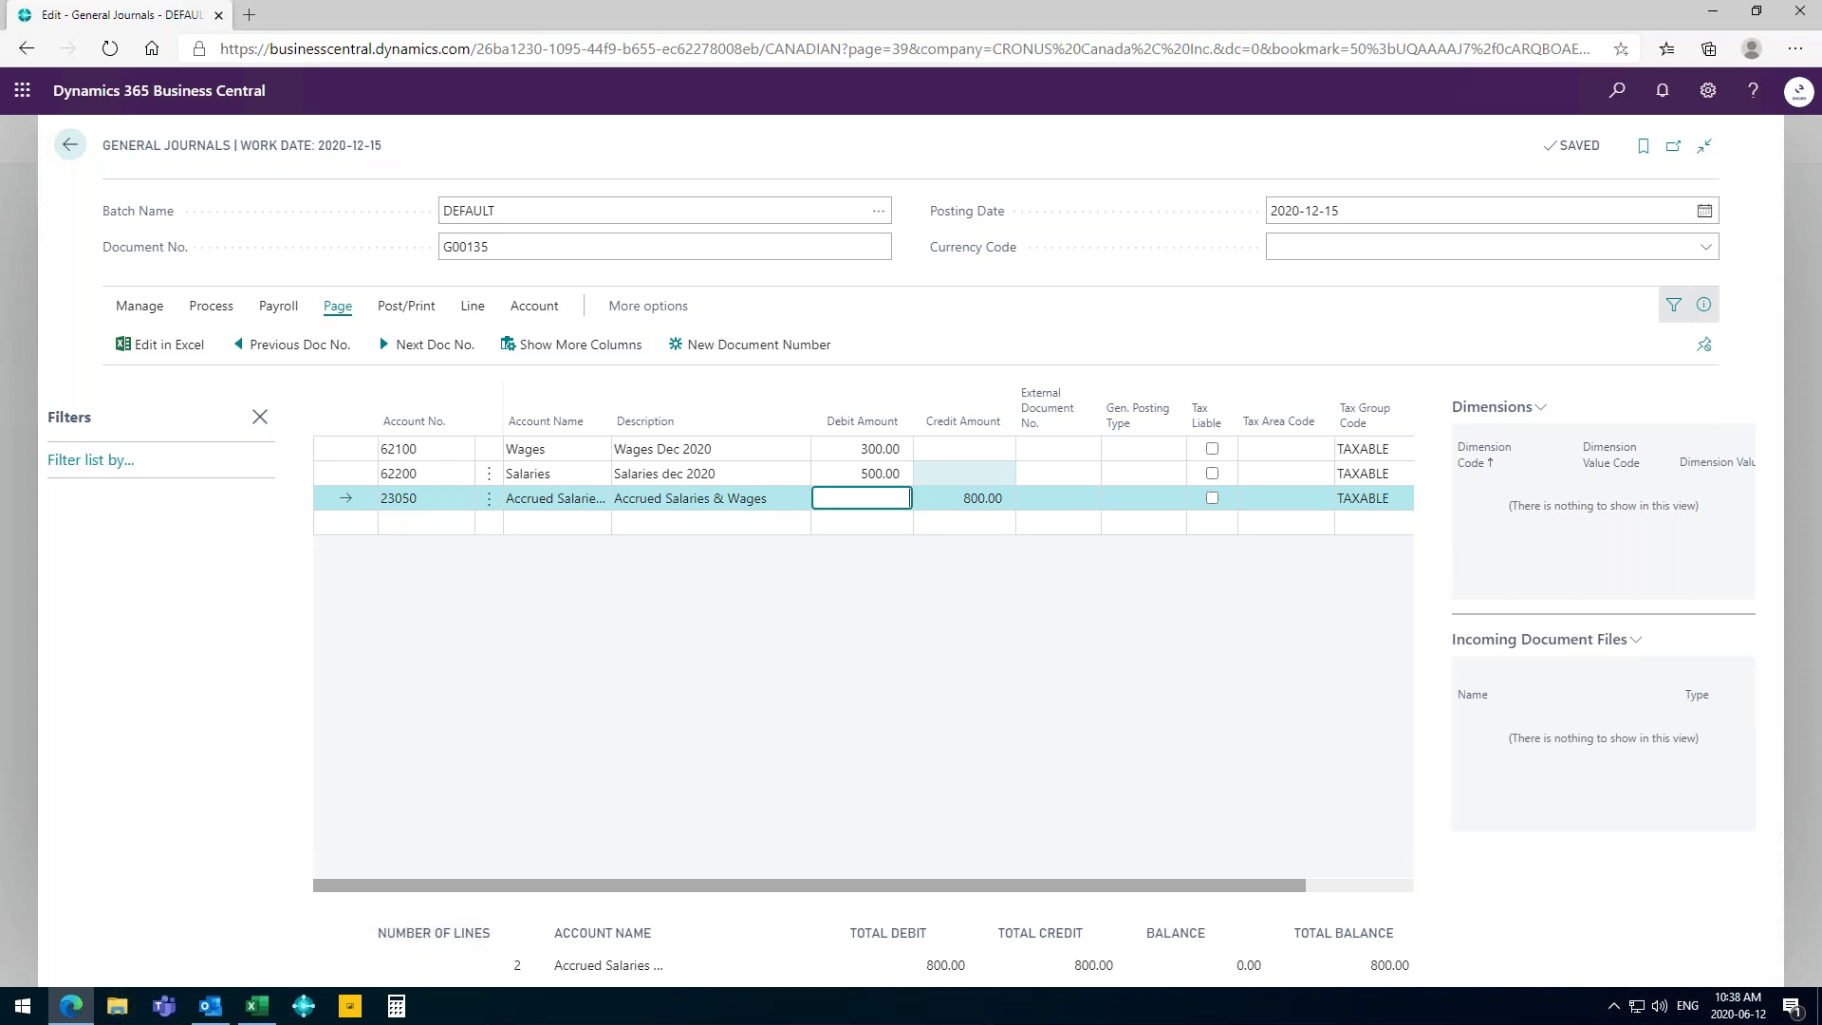
Search the account lookup of the Wages line for "wag", shortening it to "w" and extending it again.
{"action": "left_click", "coordinate": [421, 449]}
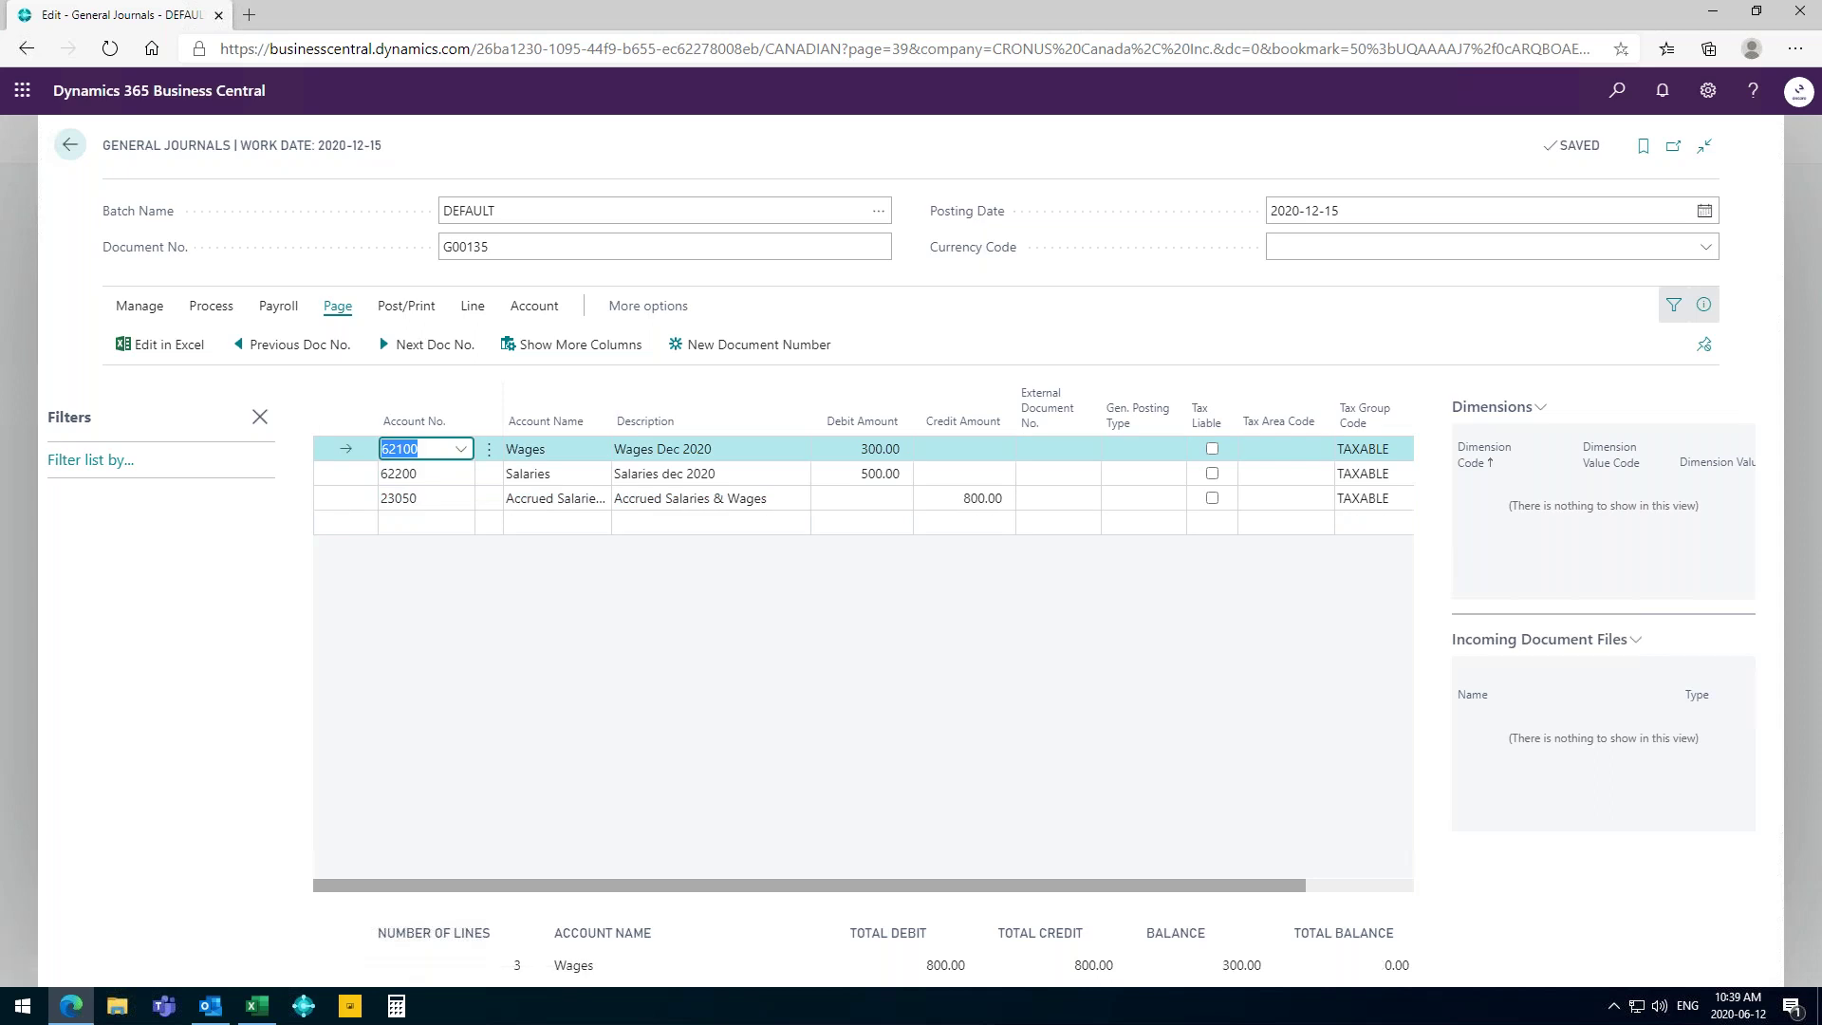
{"action": "type", "text": "wag"}
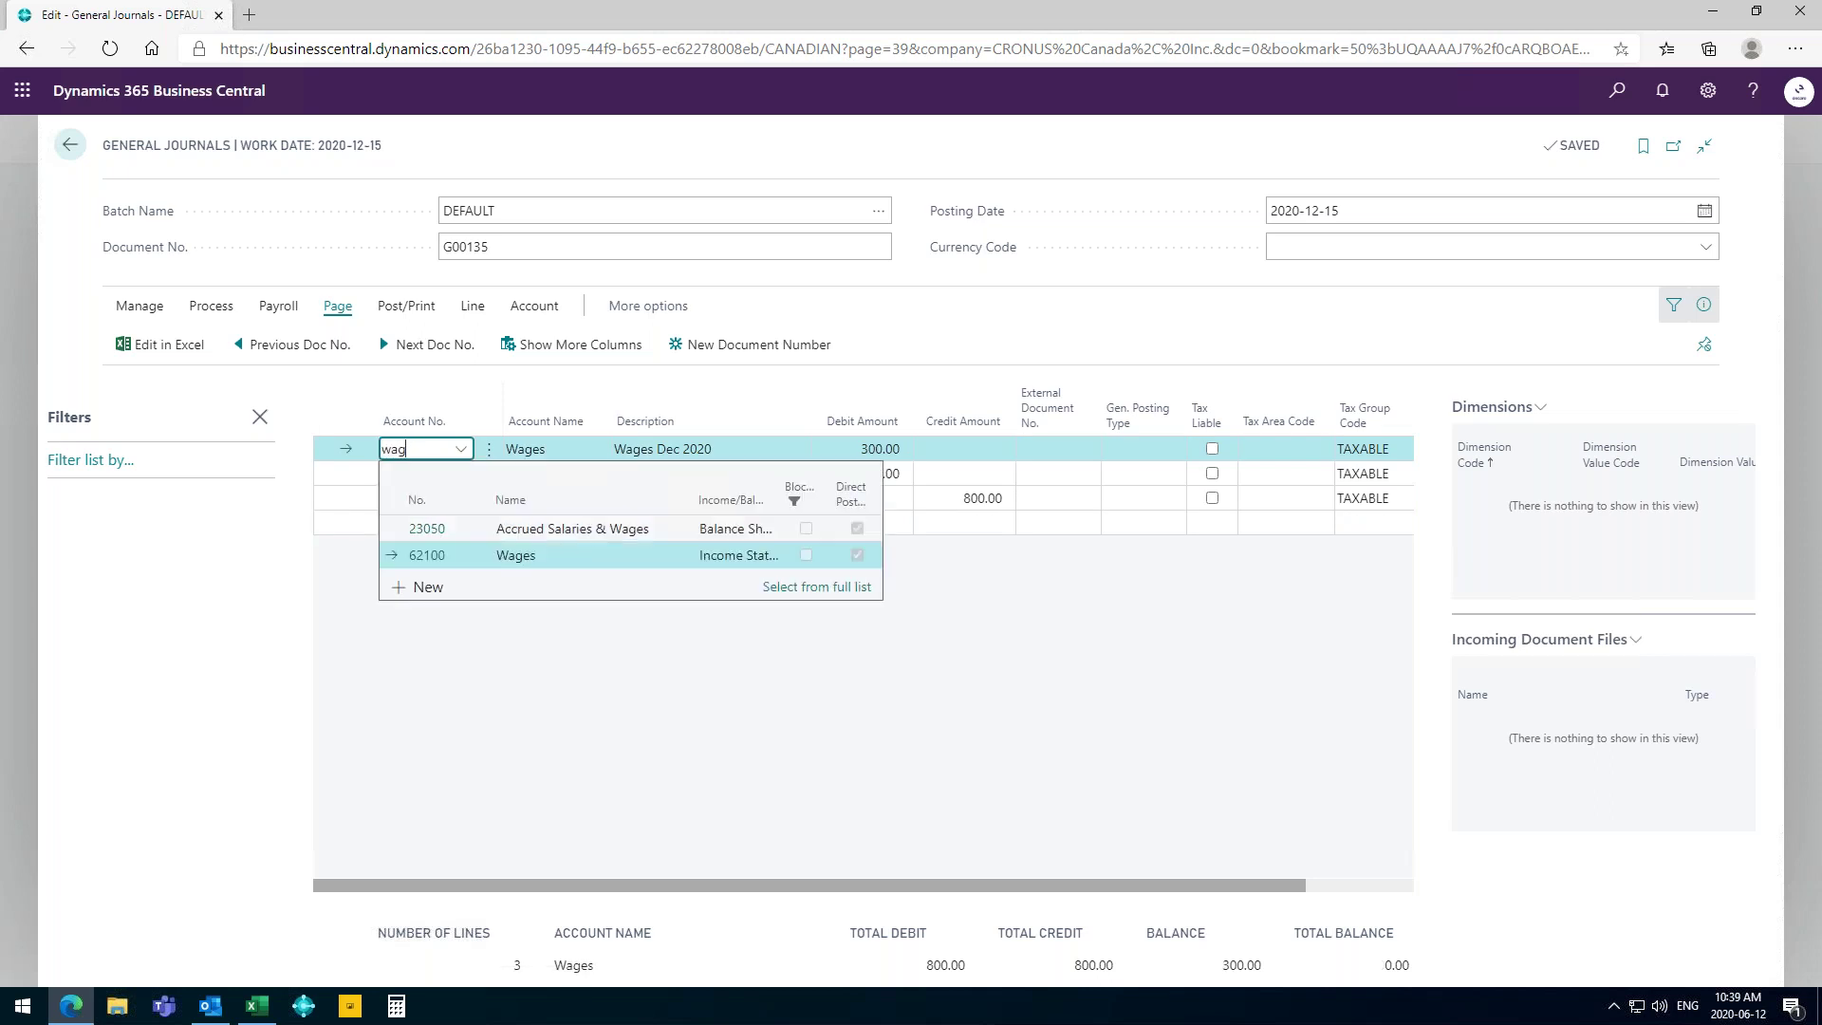
{"action": "key", "text": "BackSpace"}
{"action": "key", "text": "BackSpace"}
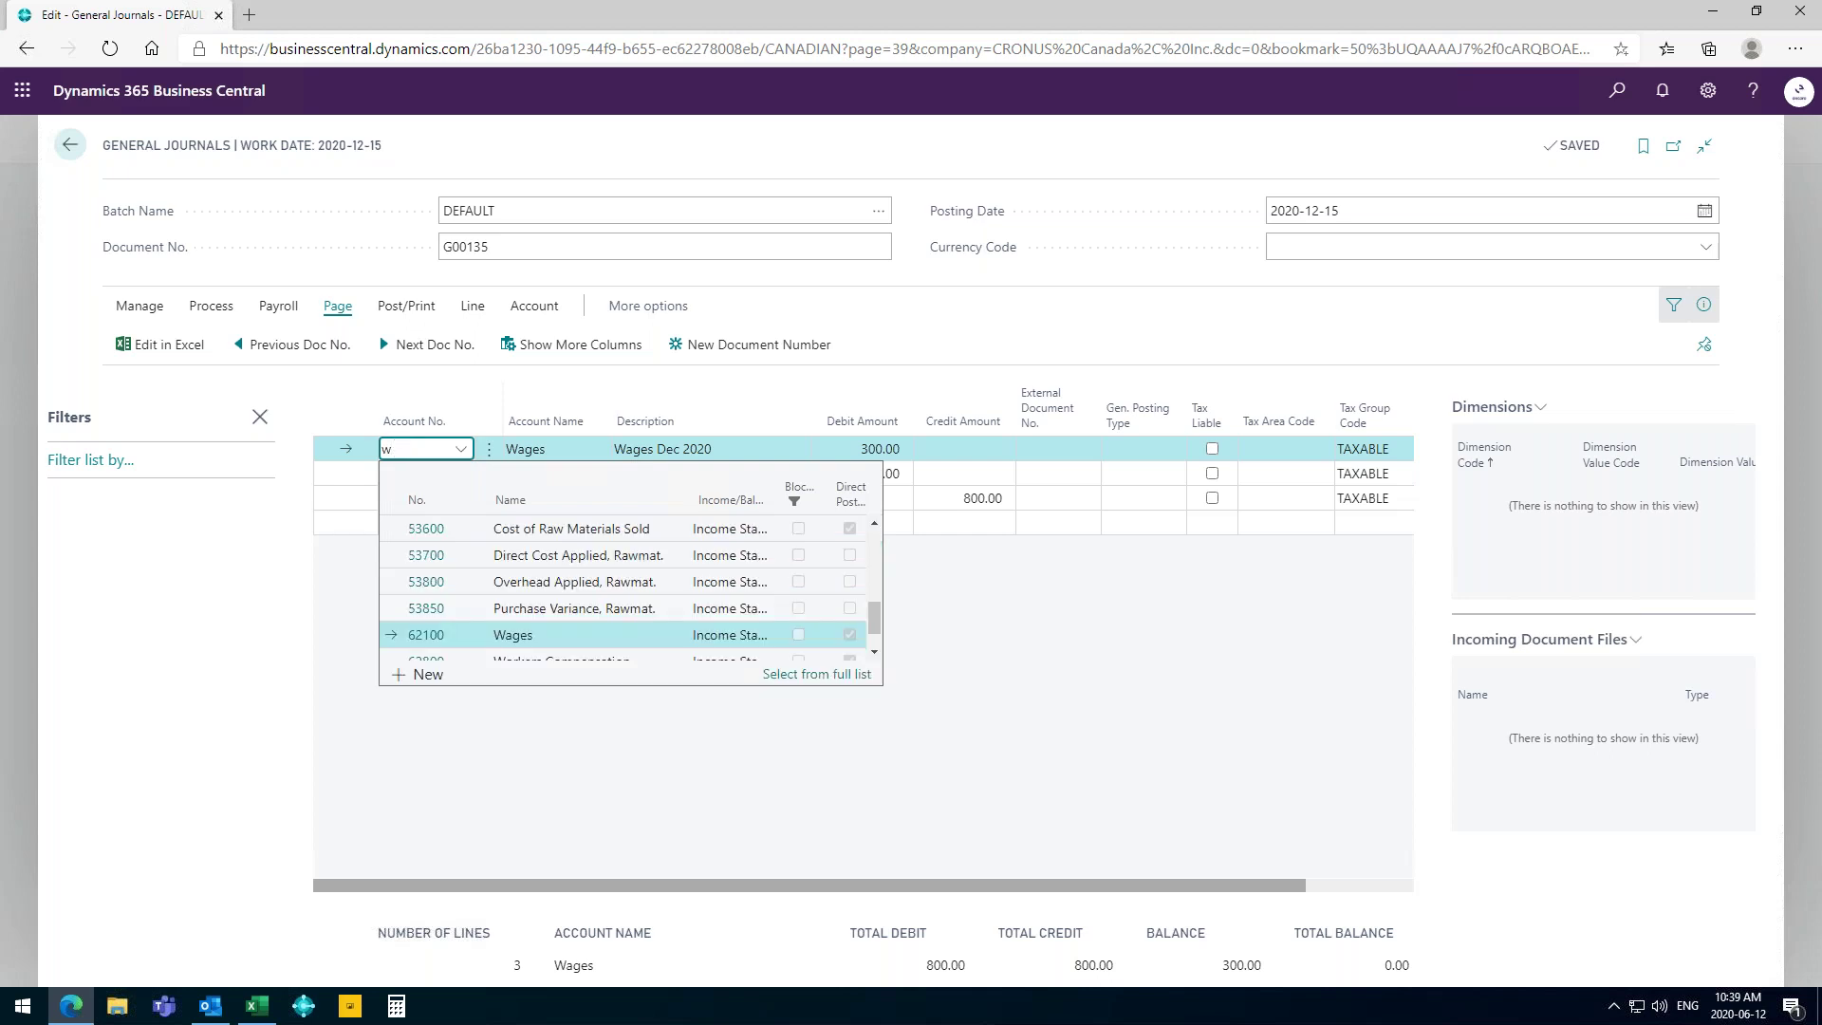
{"action": "type", "text": "ag"}
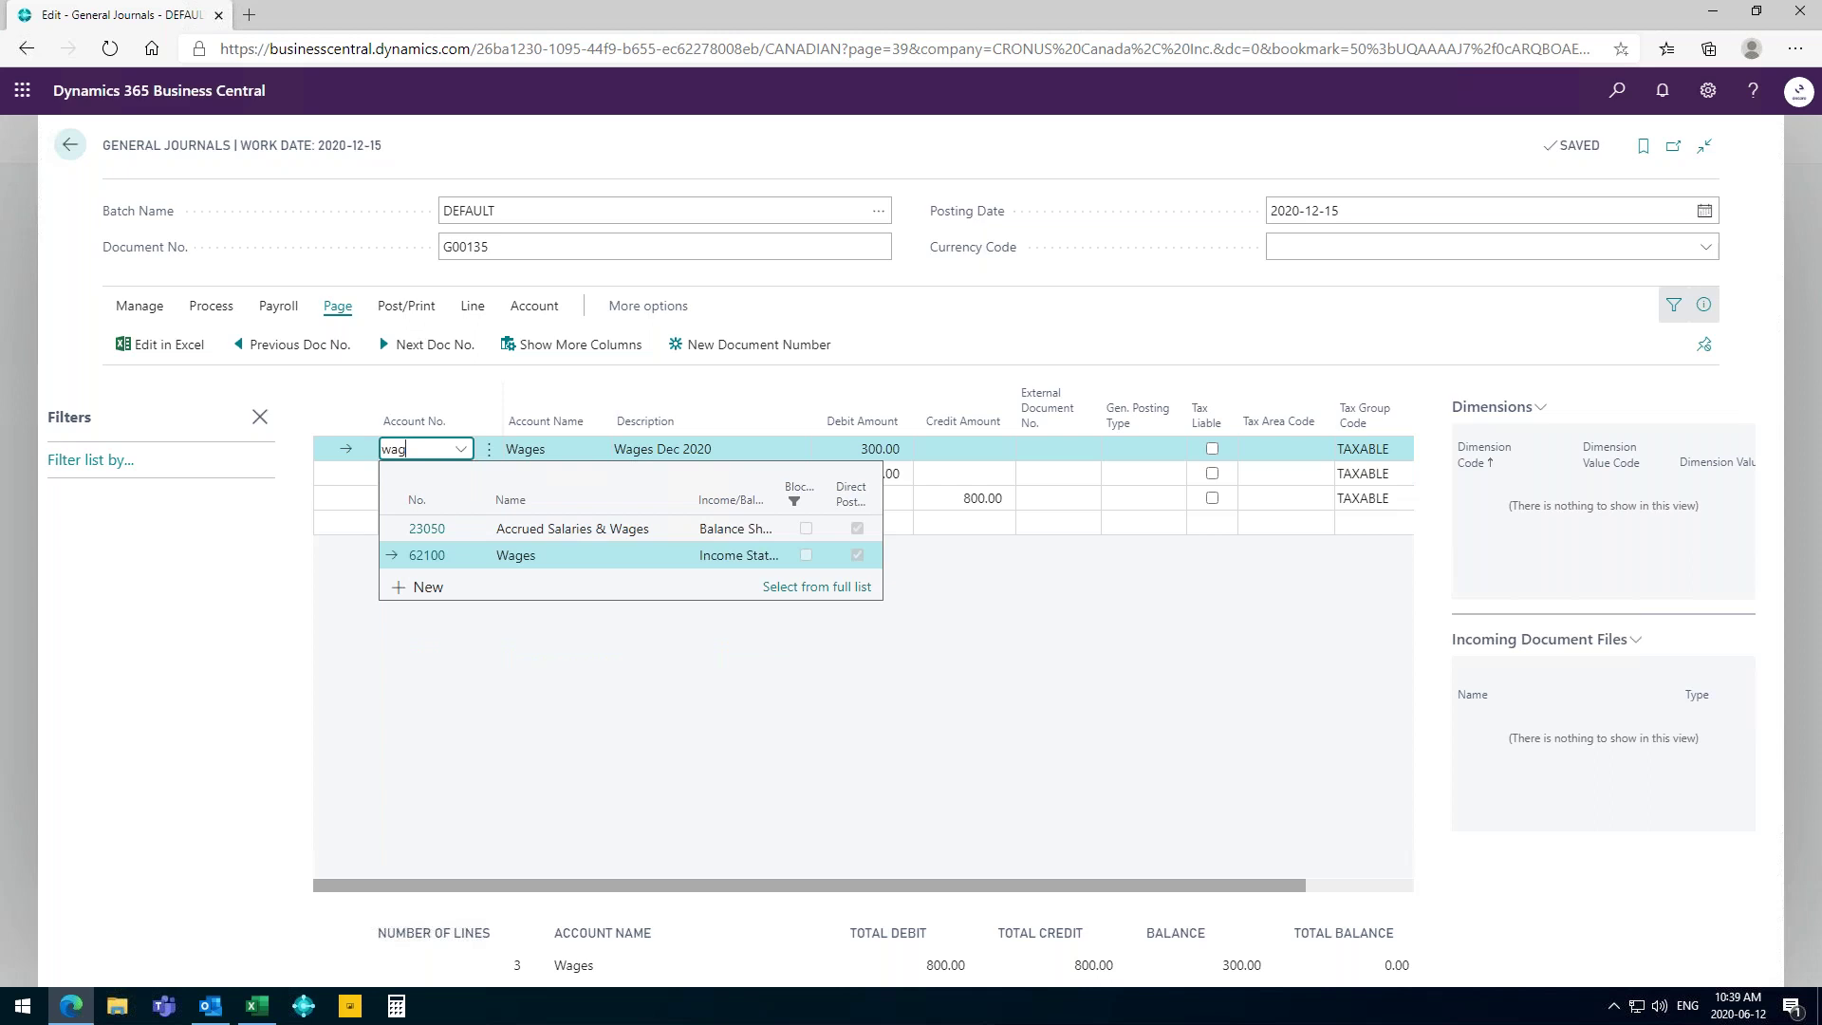
{"action": "key", "text": "Escape"}
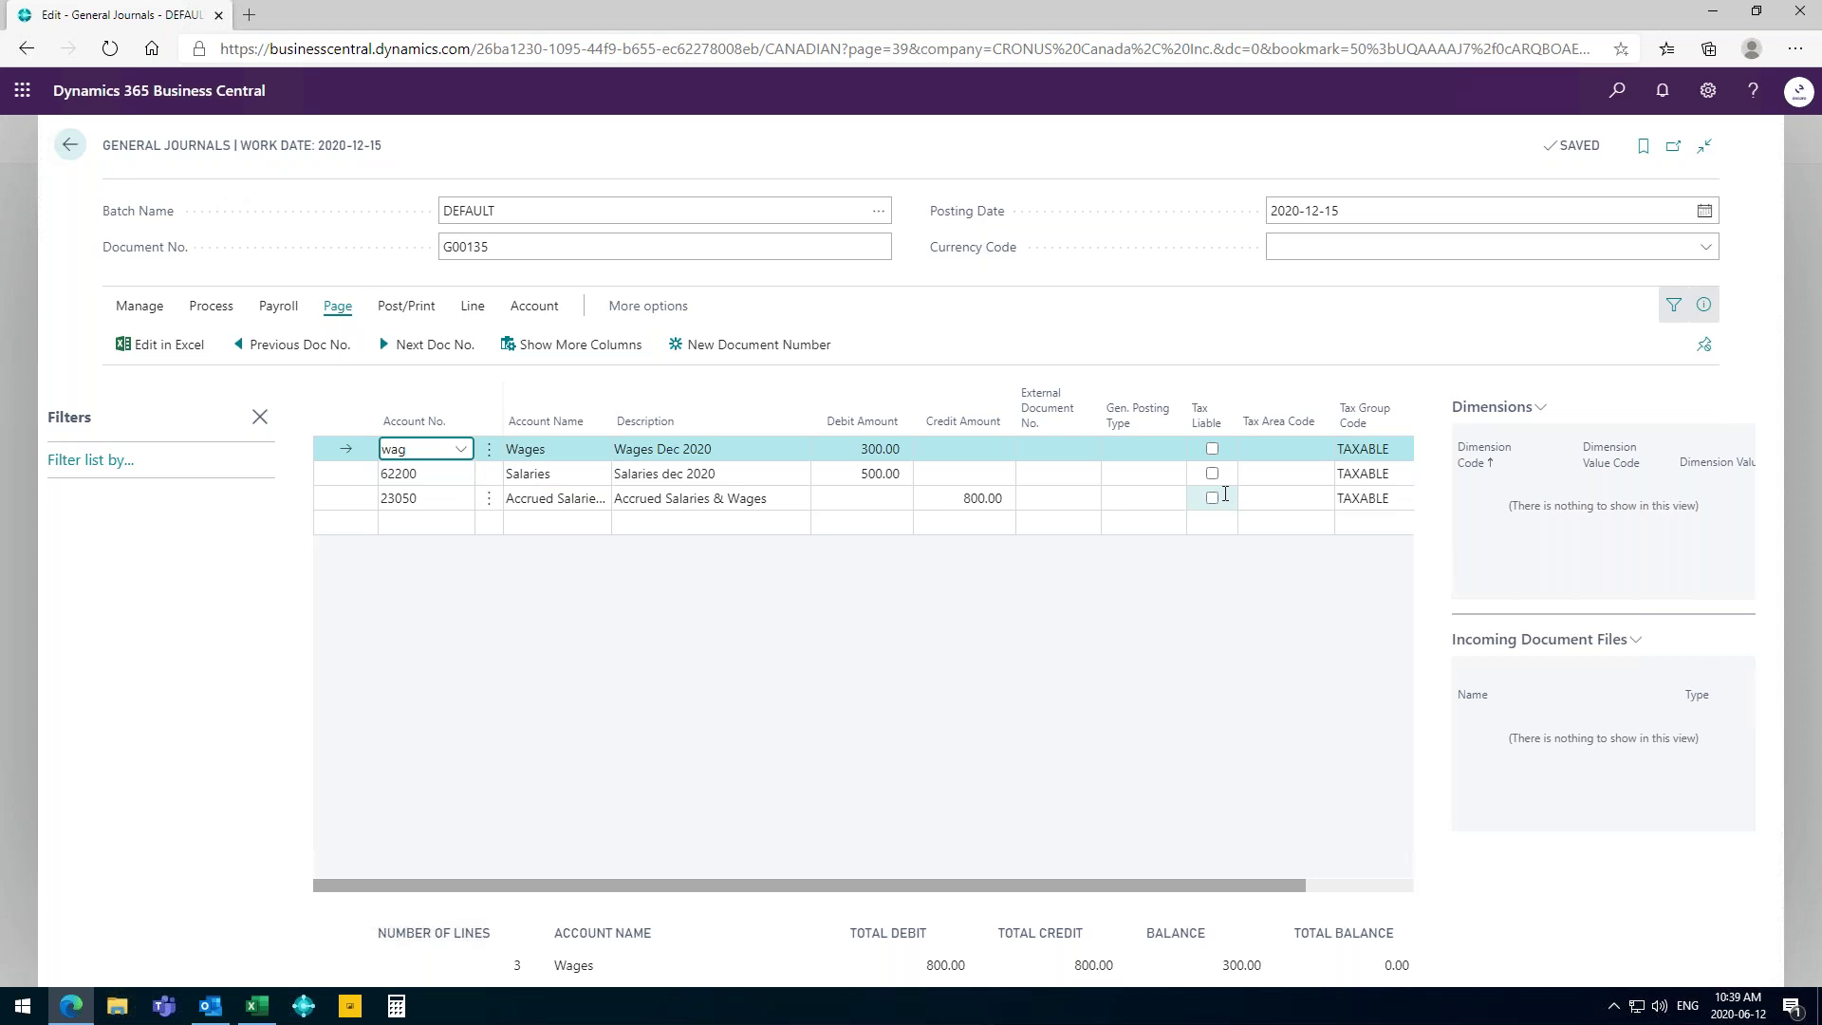
Switch the general journal from the DEFAULT batch to the RICO batch.
{"action": "left_click", "coordinate": [877, 216]}
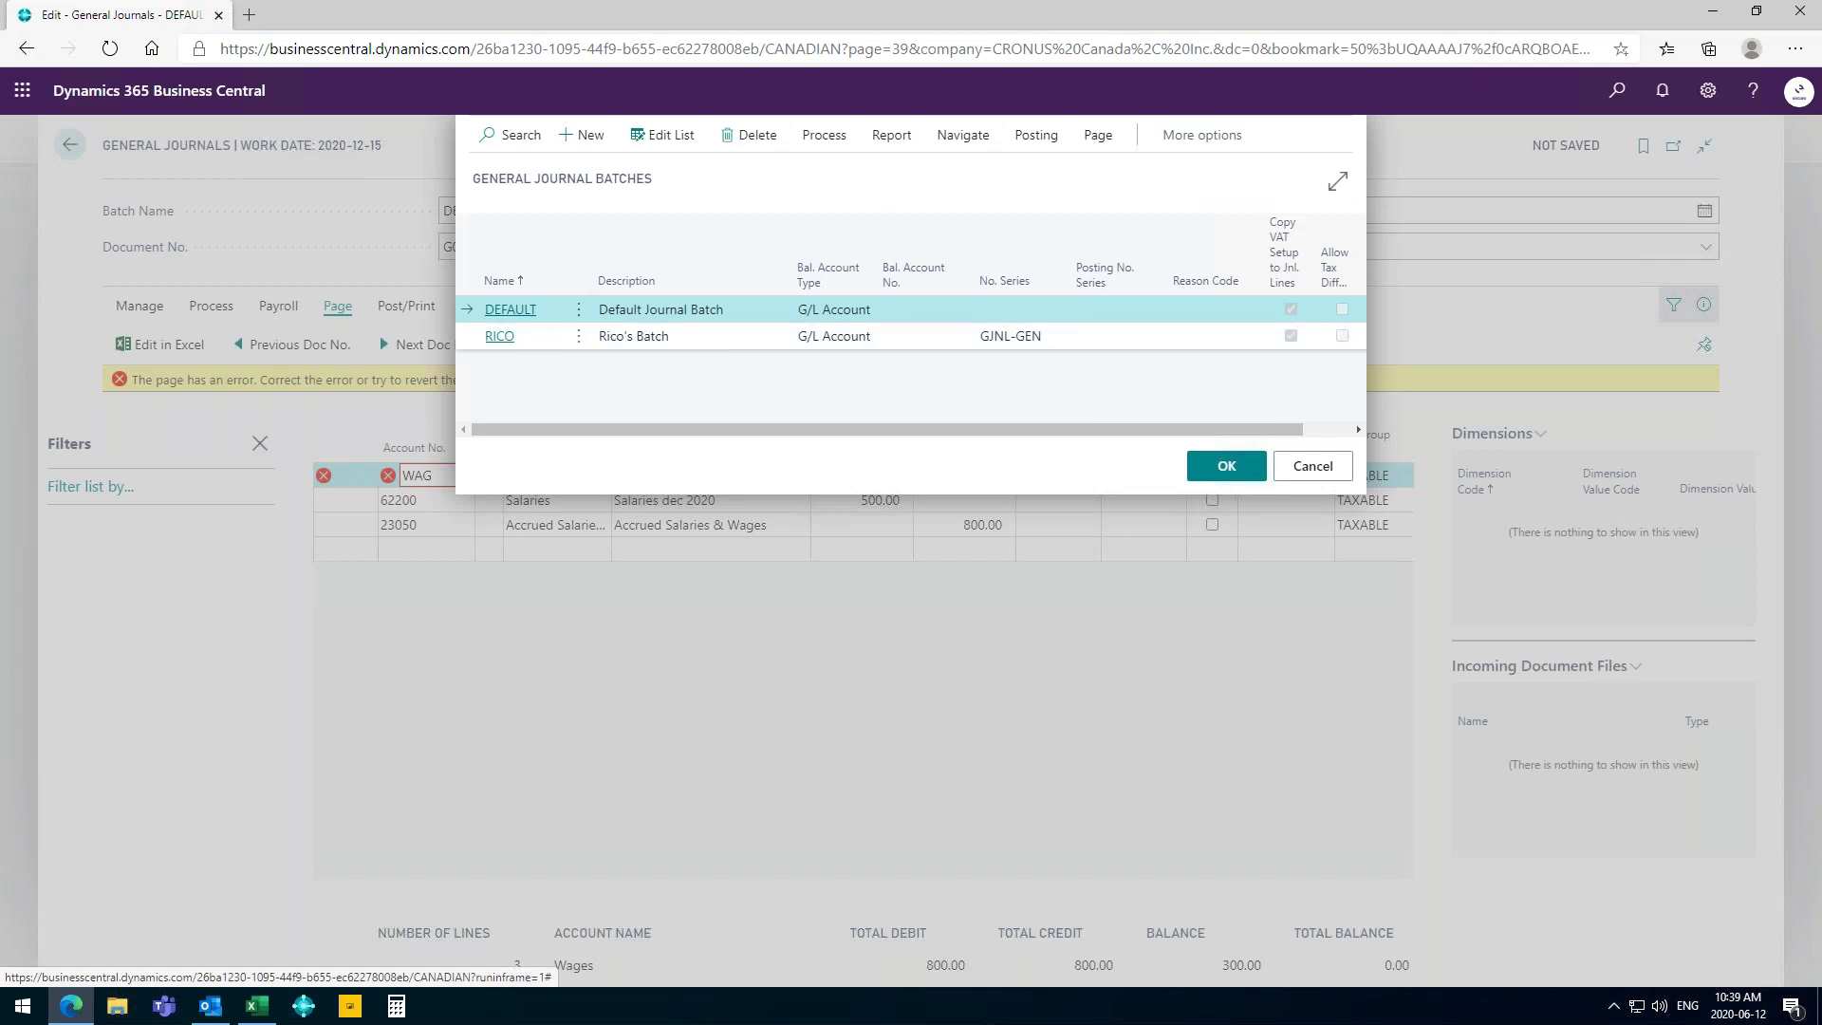
{"action": "left_click", "coordinate": [527, 337]}
{"action": "left_click", "coordinate": [1205, 465]}
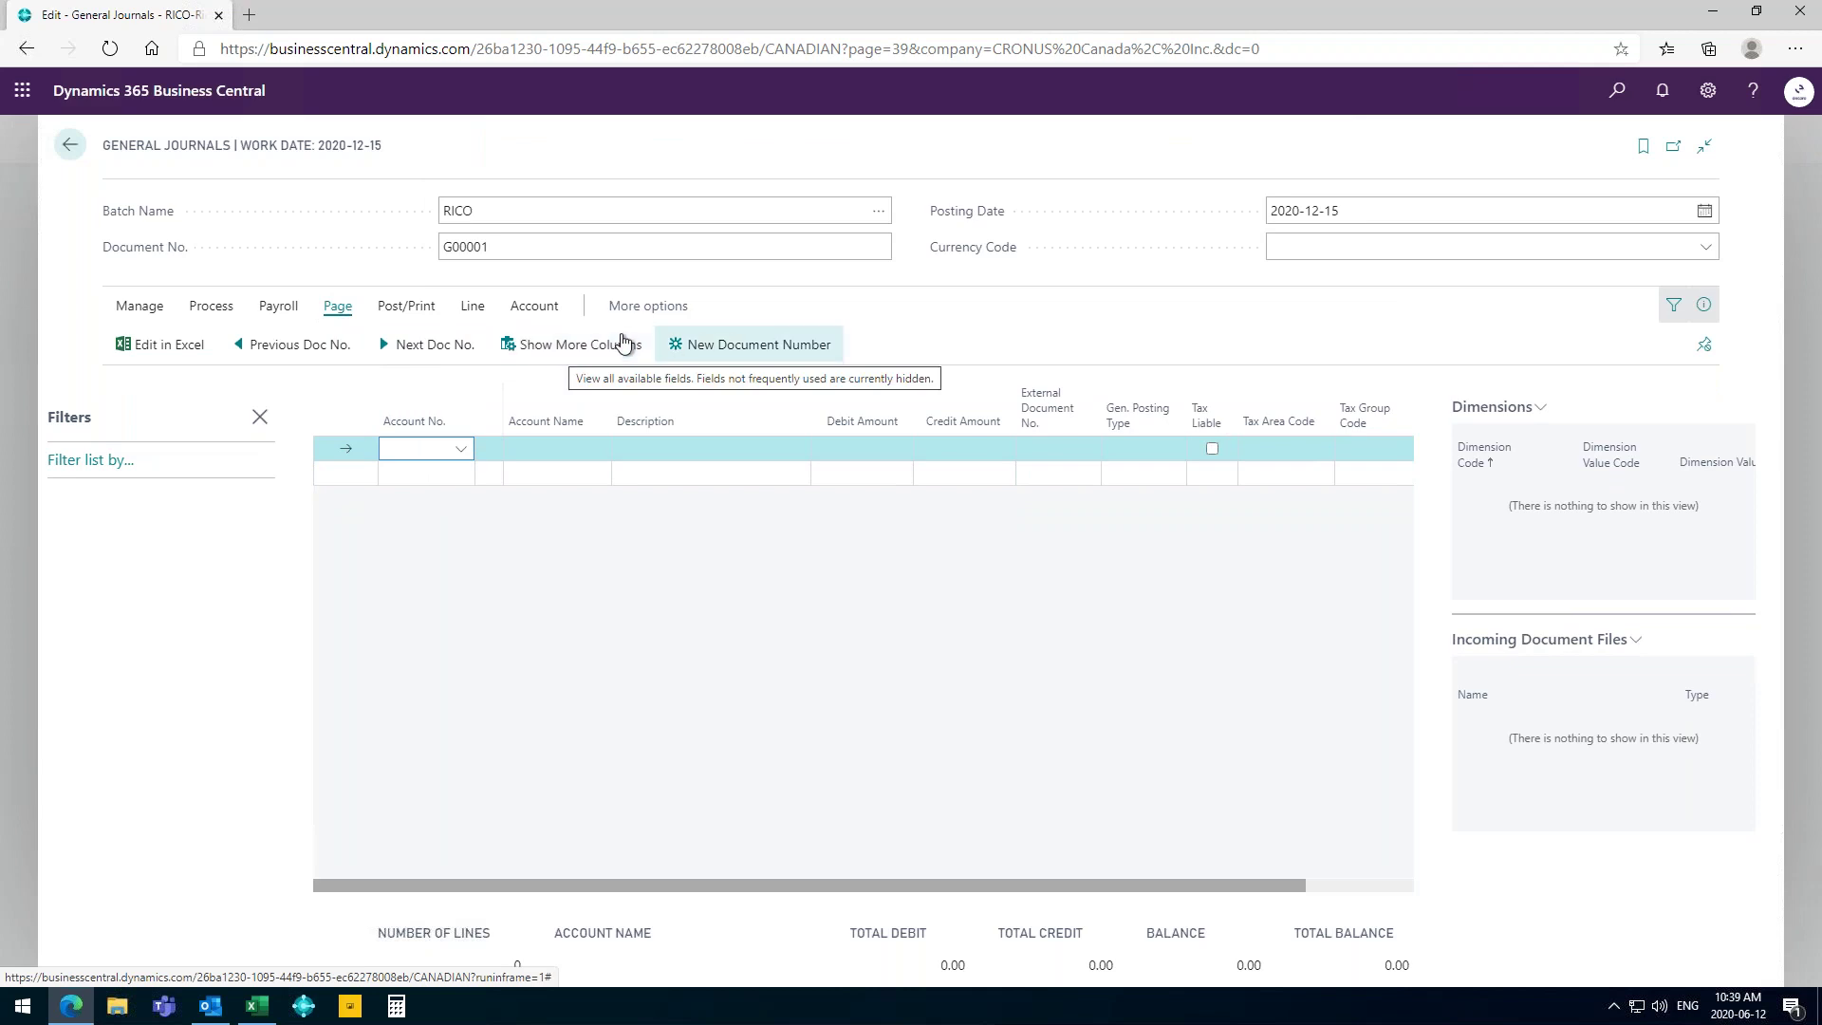
Show more columns in the RICO journal and view the additional fields through the department code.
{"action": "left_click", "coordinate": [568, 346]}
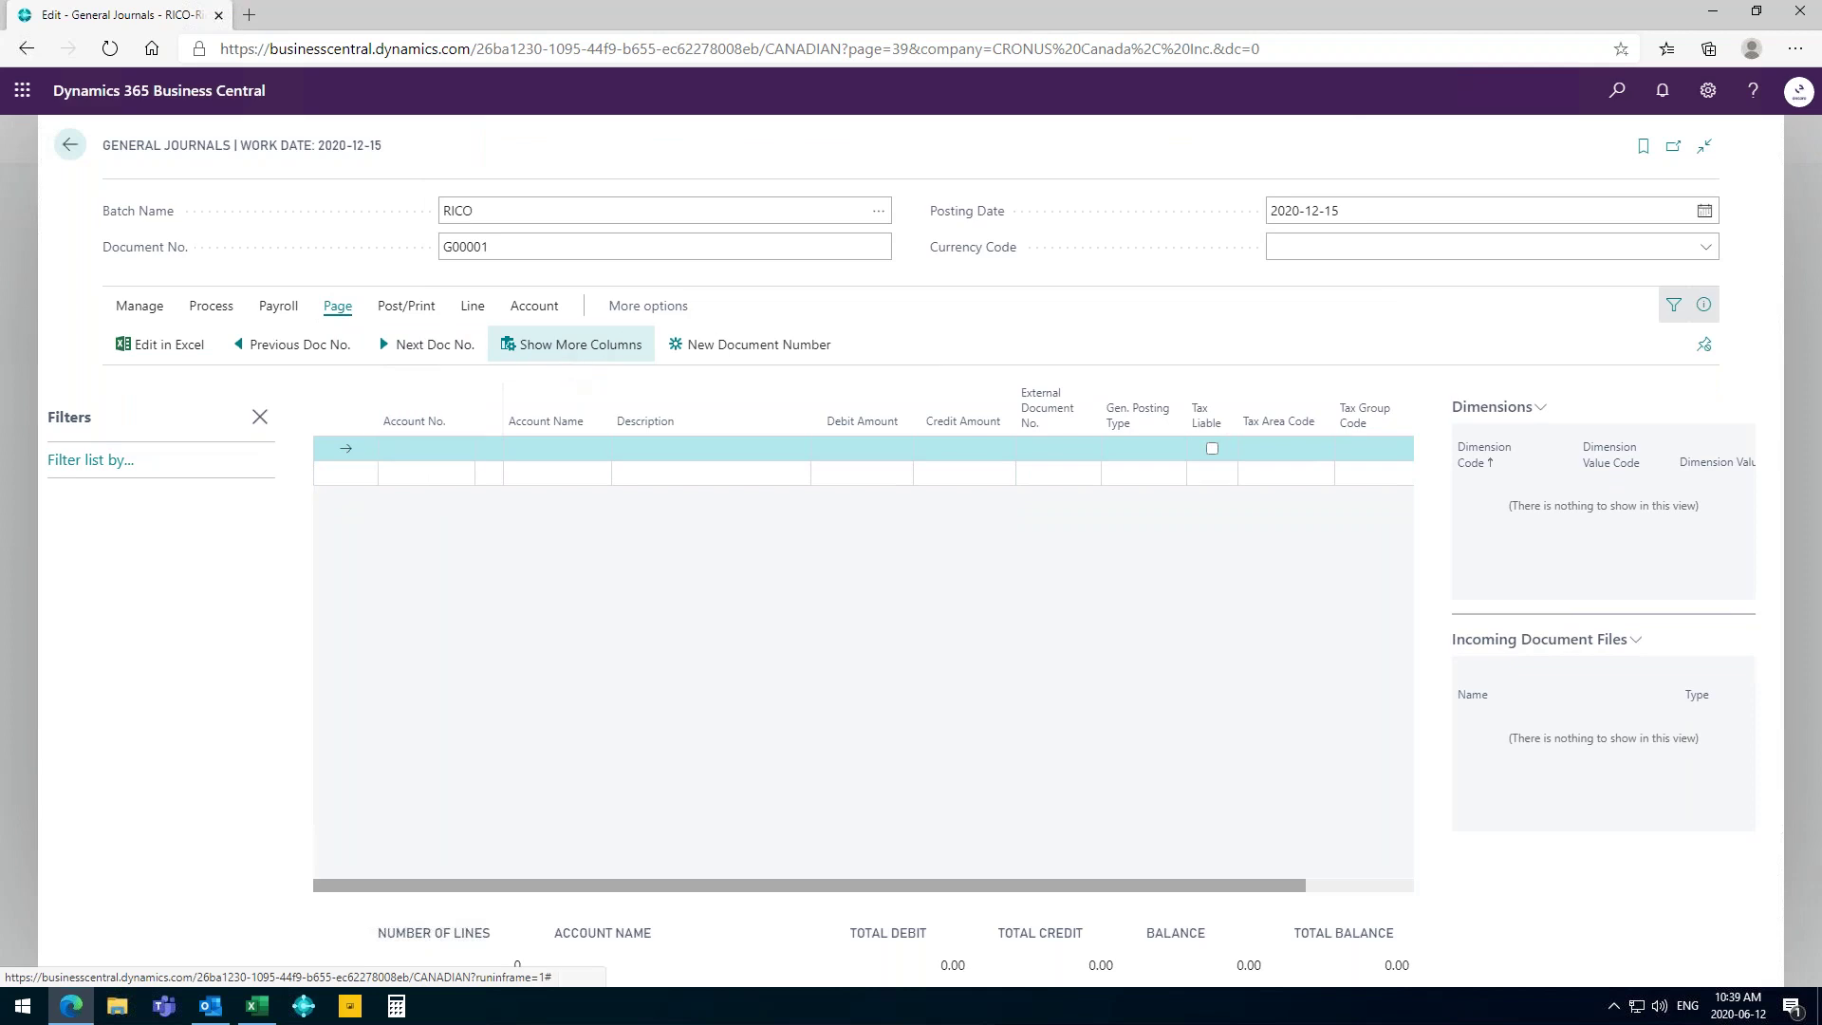
{"action": "left_click", "coordinate": [566, 347]}
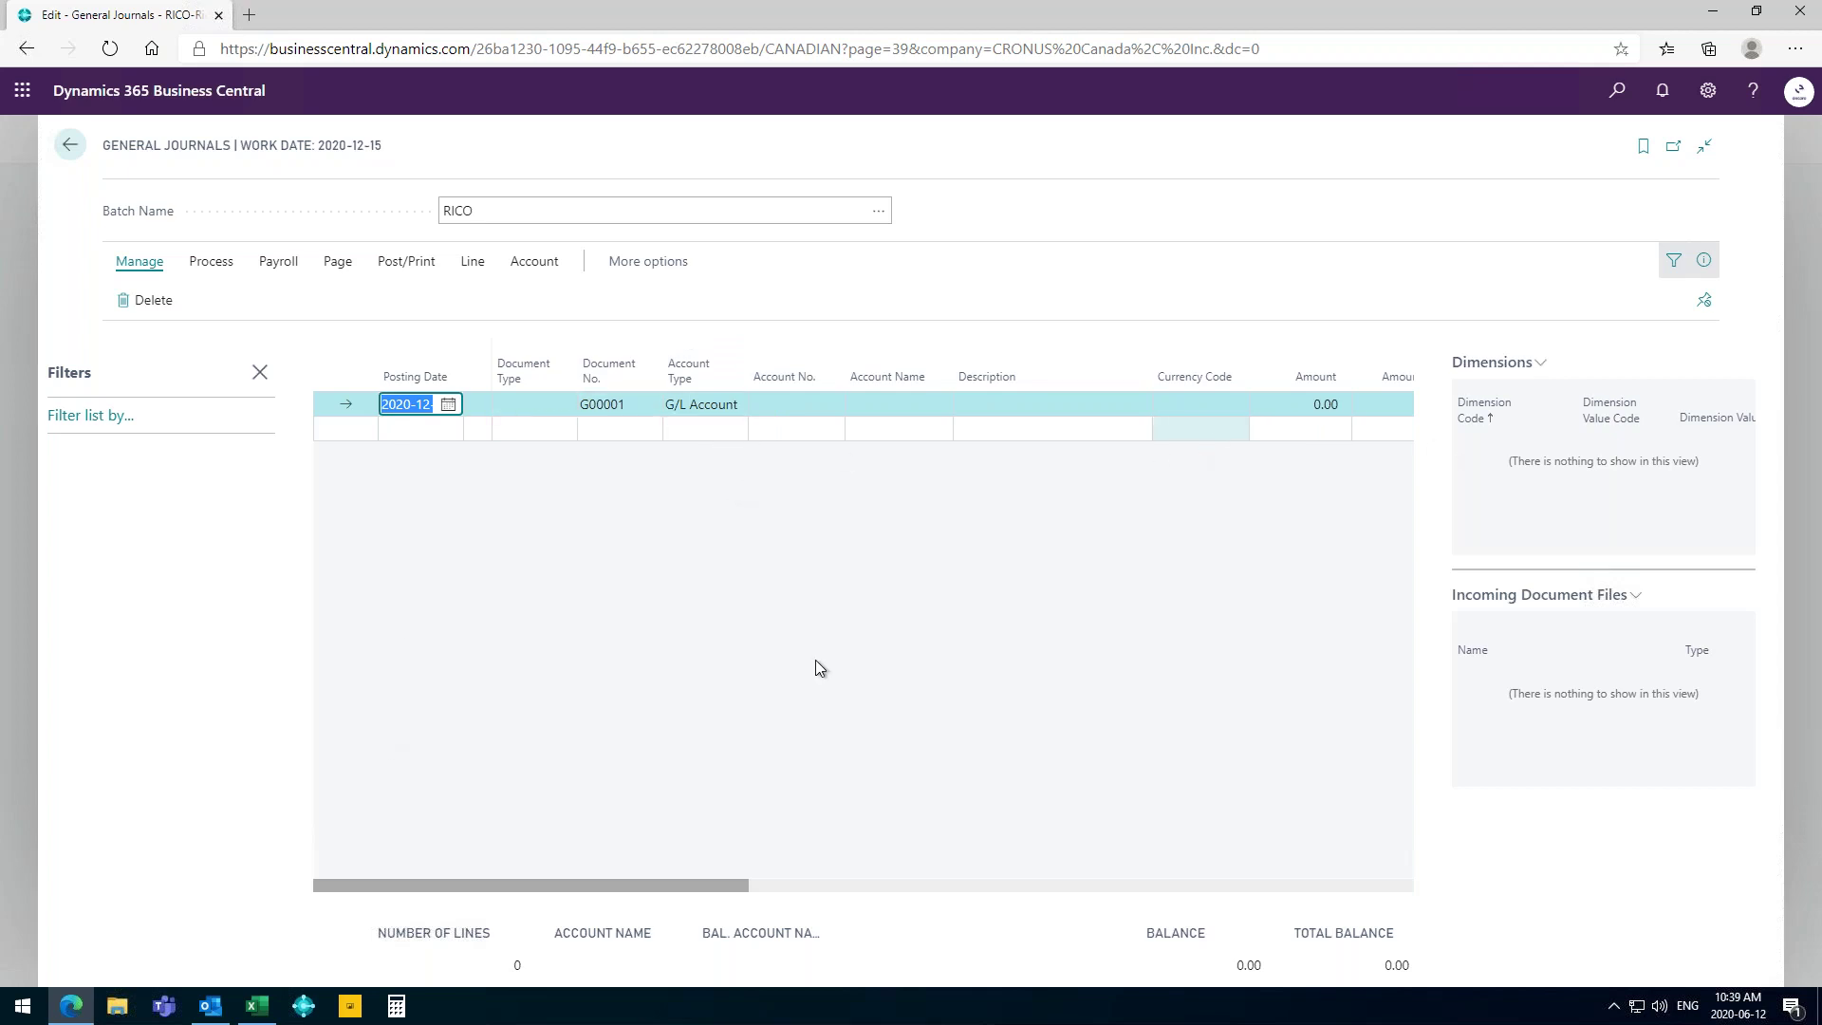
{"action": "left_click", "coordinate": [779, 884]}
{"action": "left_click_drag", "start_coordinate": [780, 884], "coordinate": [920, 868]}
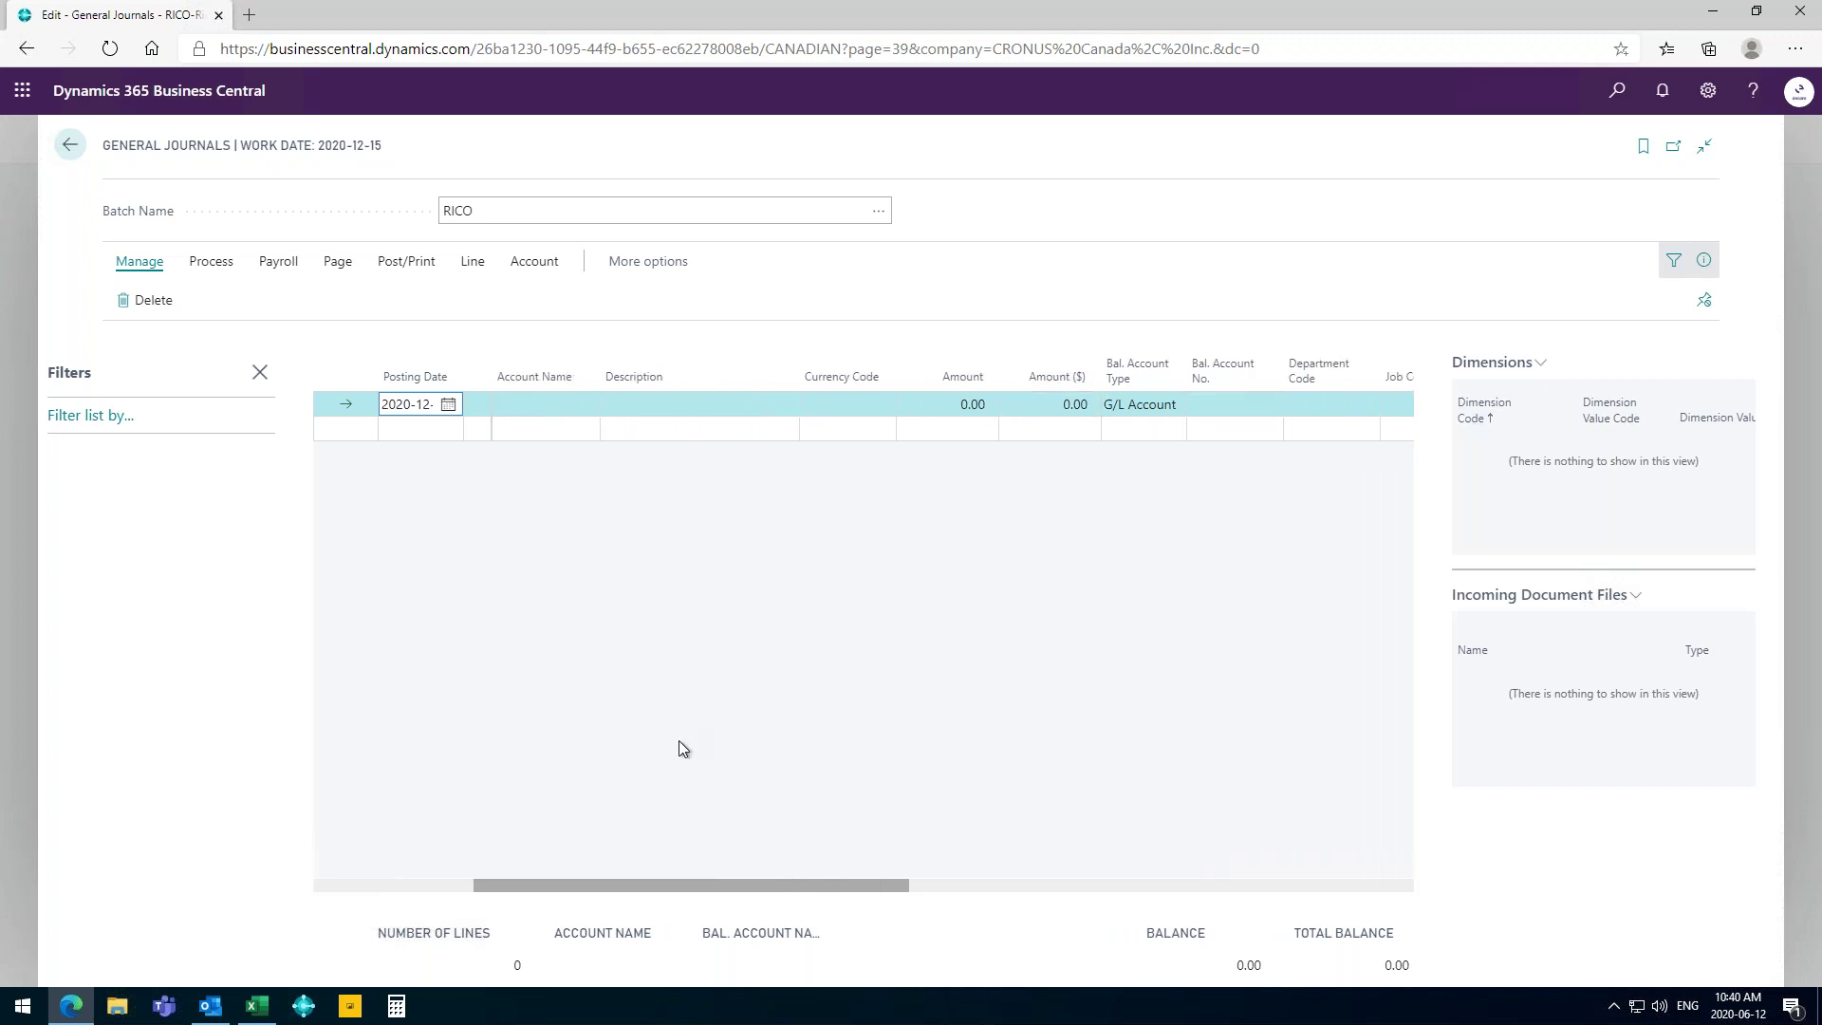
Switch to Excel and copy the six invoice rows A2:N7 from the table on Sheet1.
{"action": "left_click", "coordinate": [257, 1007]}
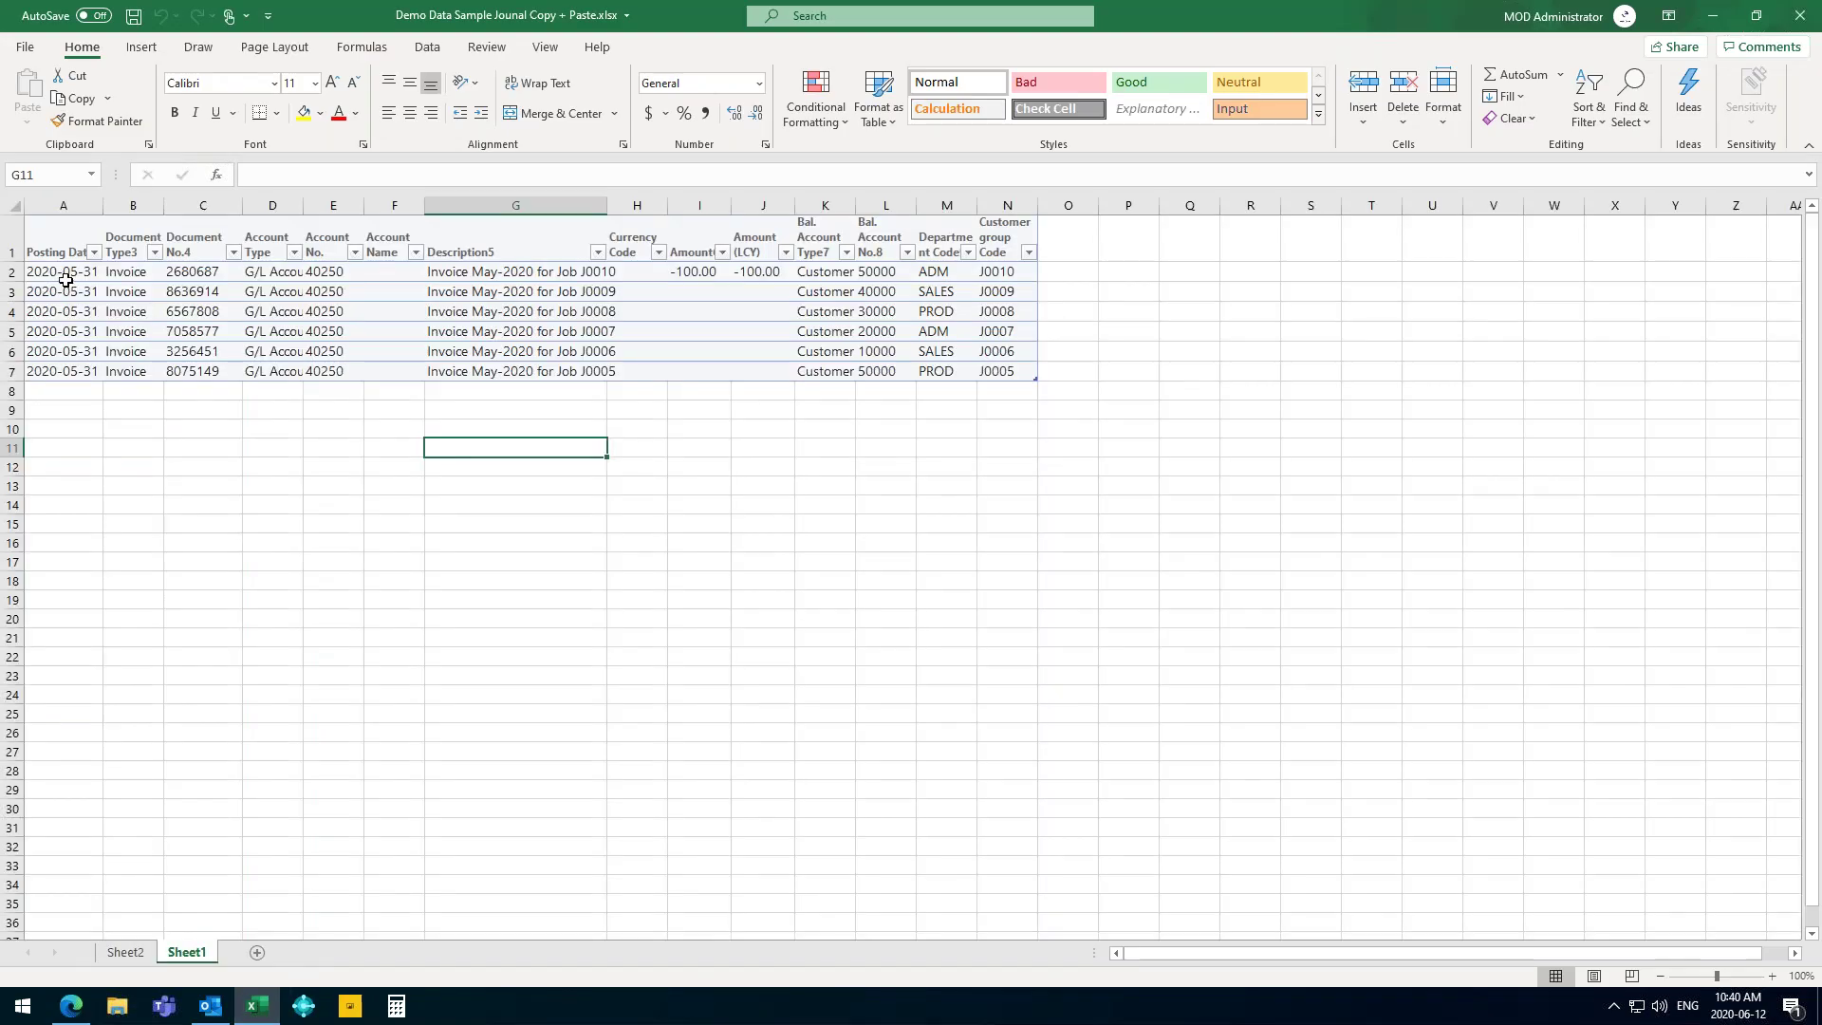
{"action": "left_click_drag", "start_coordinate": [64, 272], "coordinate": [996, 372]}
{"action": "key", "text": "ctrl+c"}
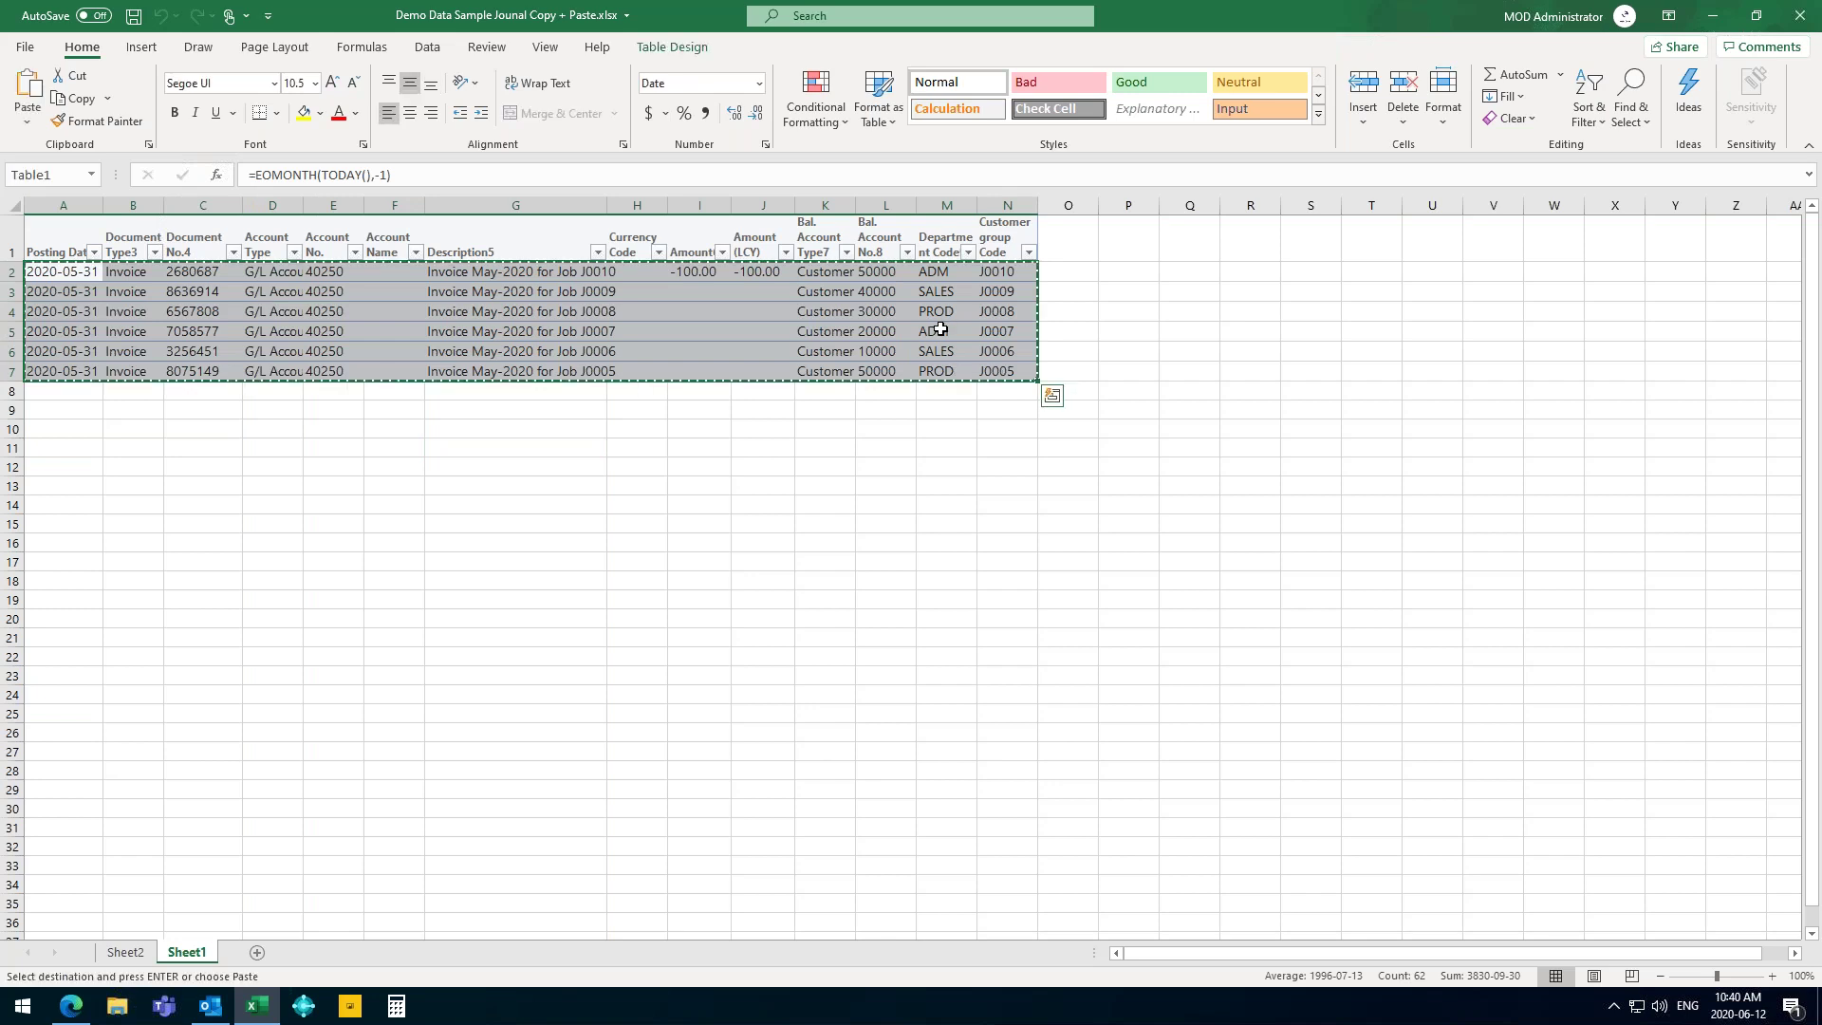
Return to Business Central, paste the copied Excel rows into the RICO journal lines and review their columns.
{"action": "left_click", "coordinate": [1720, 18]}
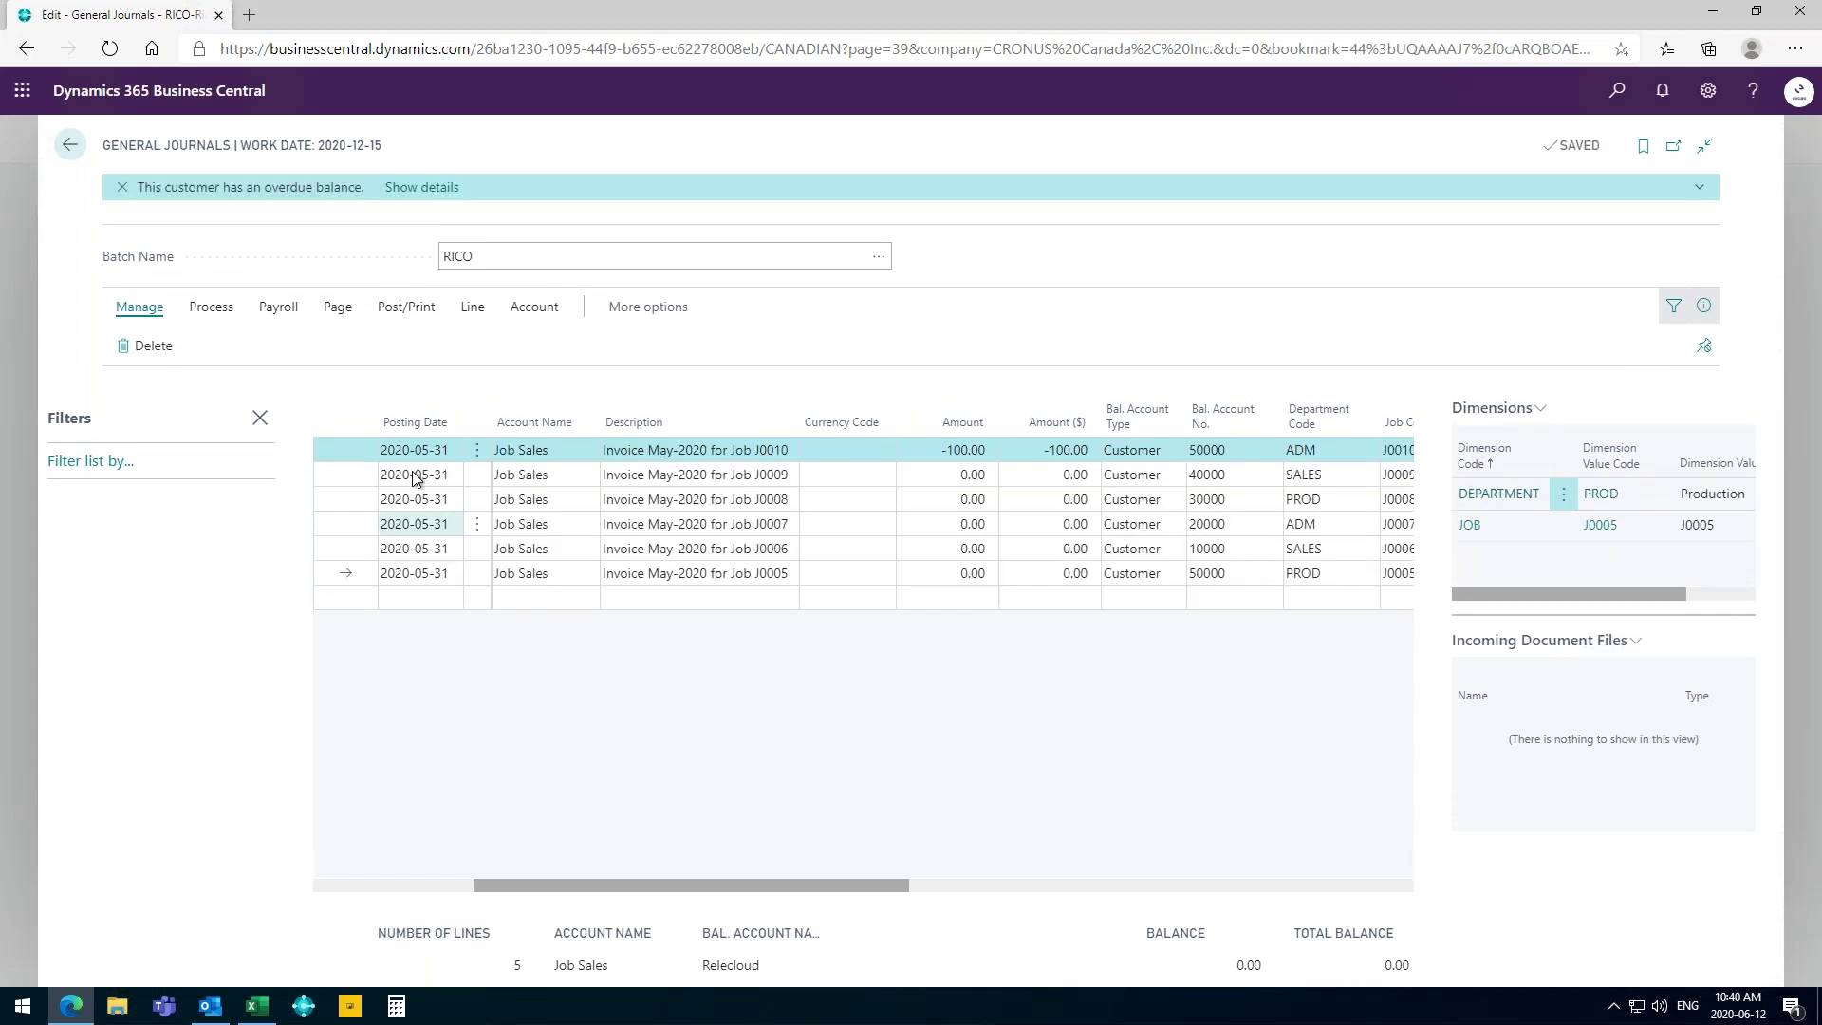
{"action": "left_click", "coordinate": [702, 458]}
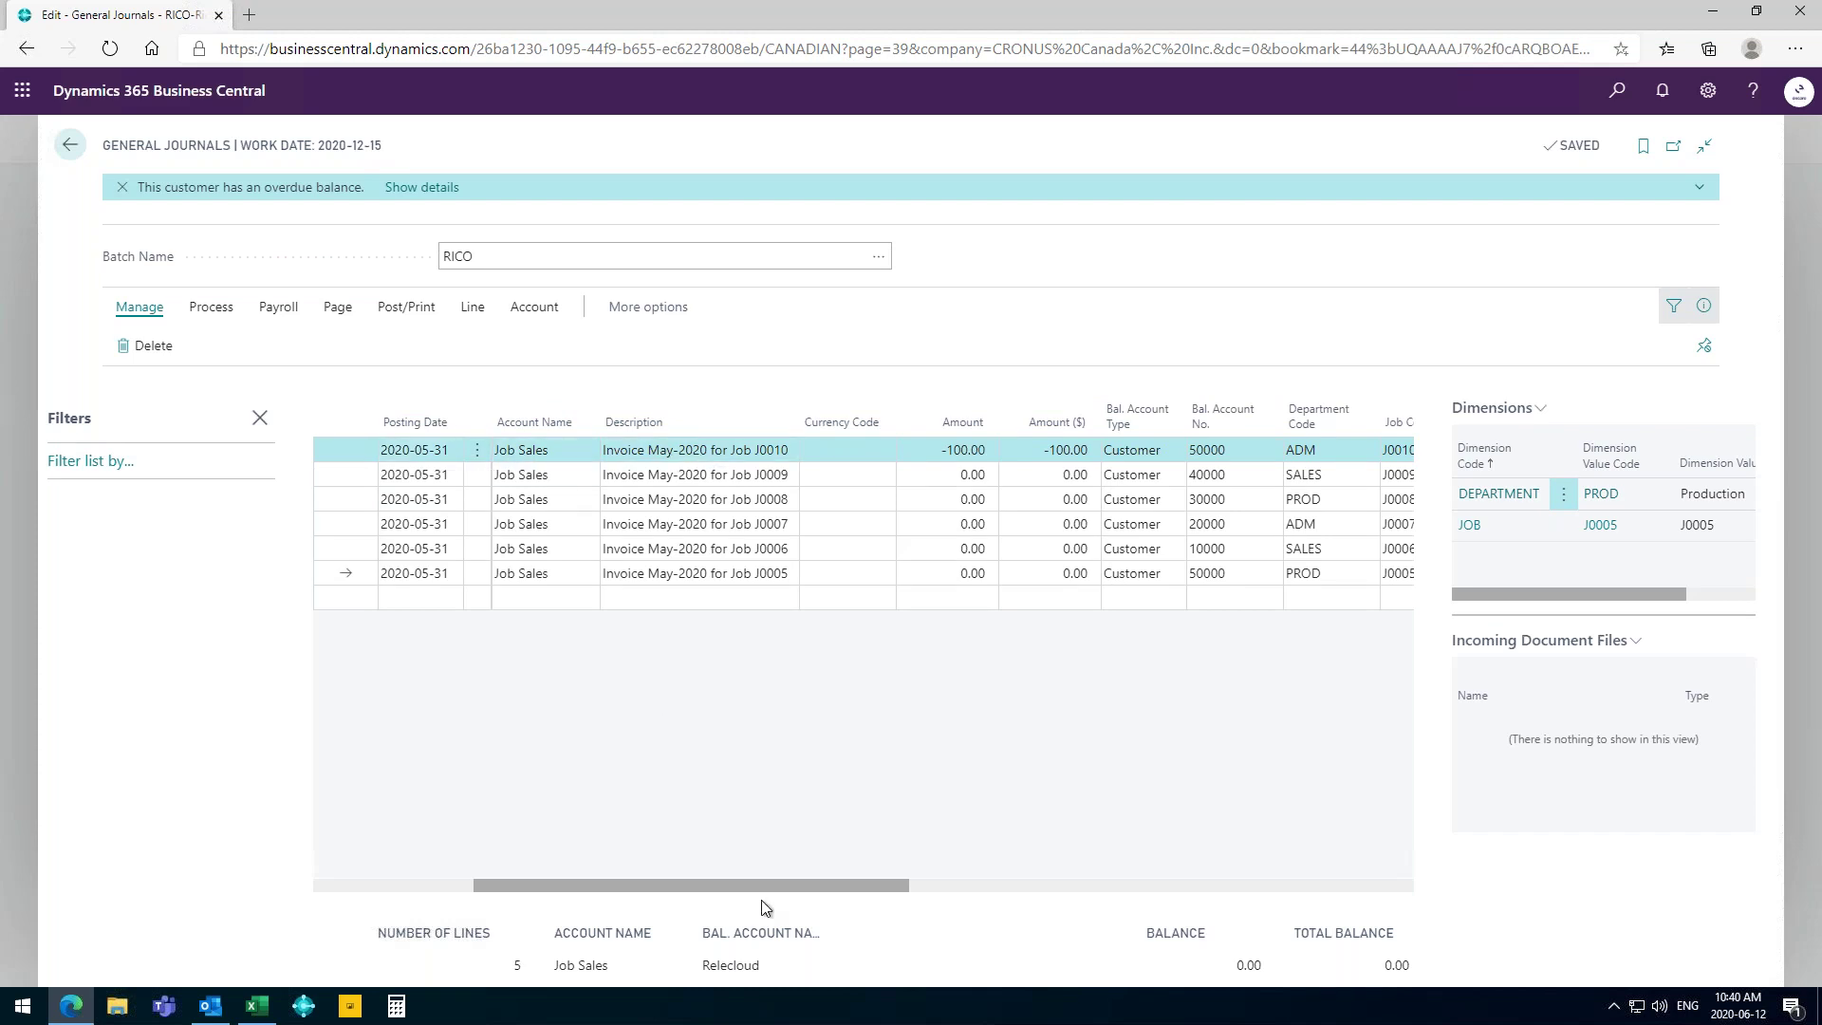
{"action": "left_click_drag", "start_coordinate": [765, 882], "coordinate": [452, 895]}
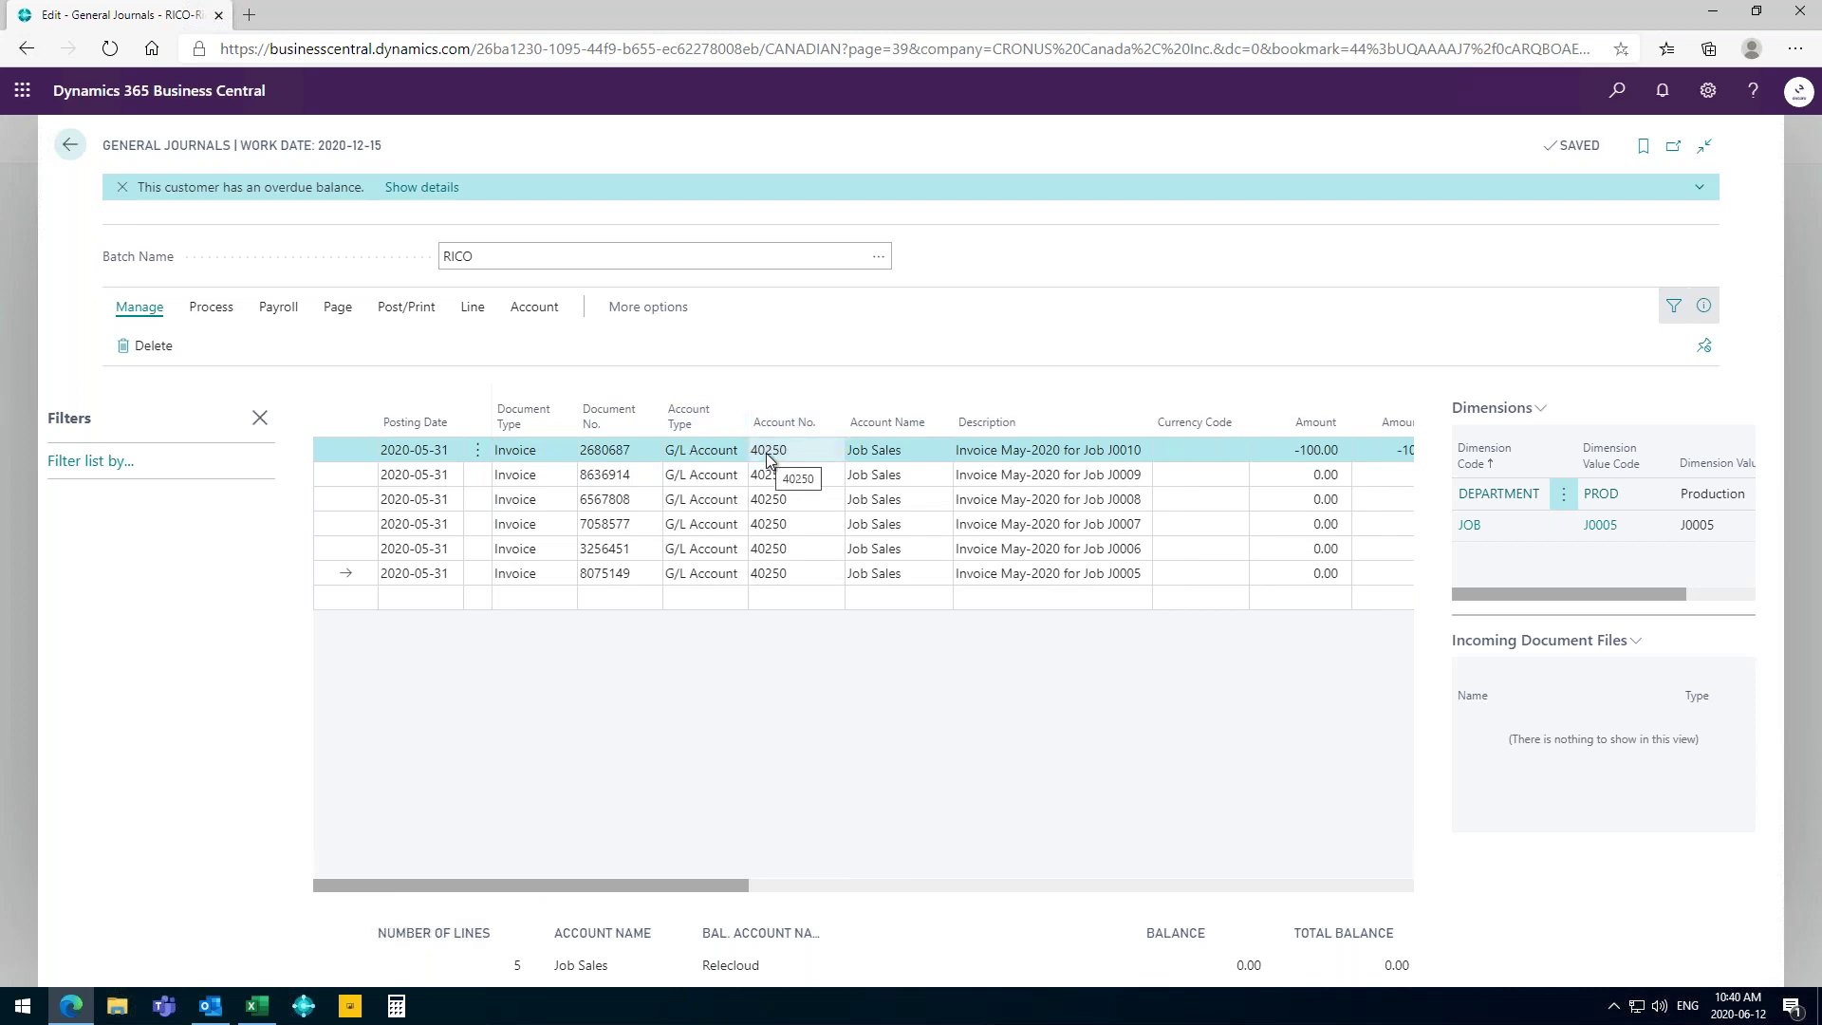
Review the pasted RICO journal columns and set the currency code of the Job J0010 line to USD.
{"action": "left_click_drag", "start_coordinate": [717, 884], "coordinate": [860, 890]}
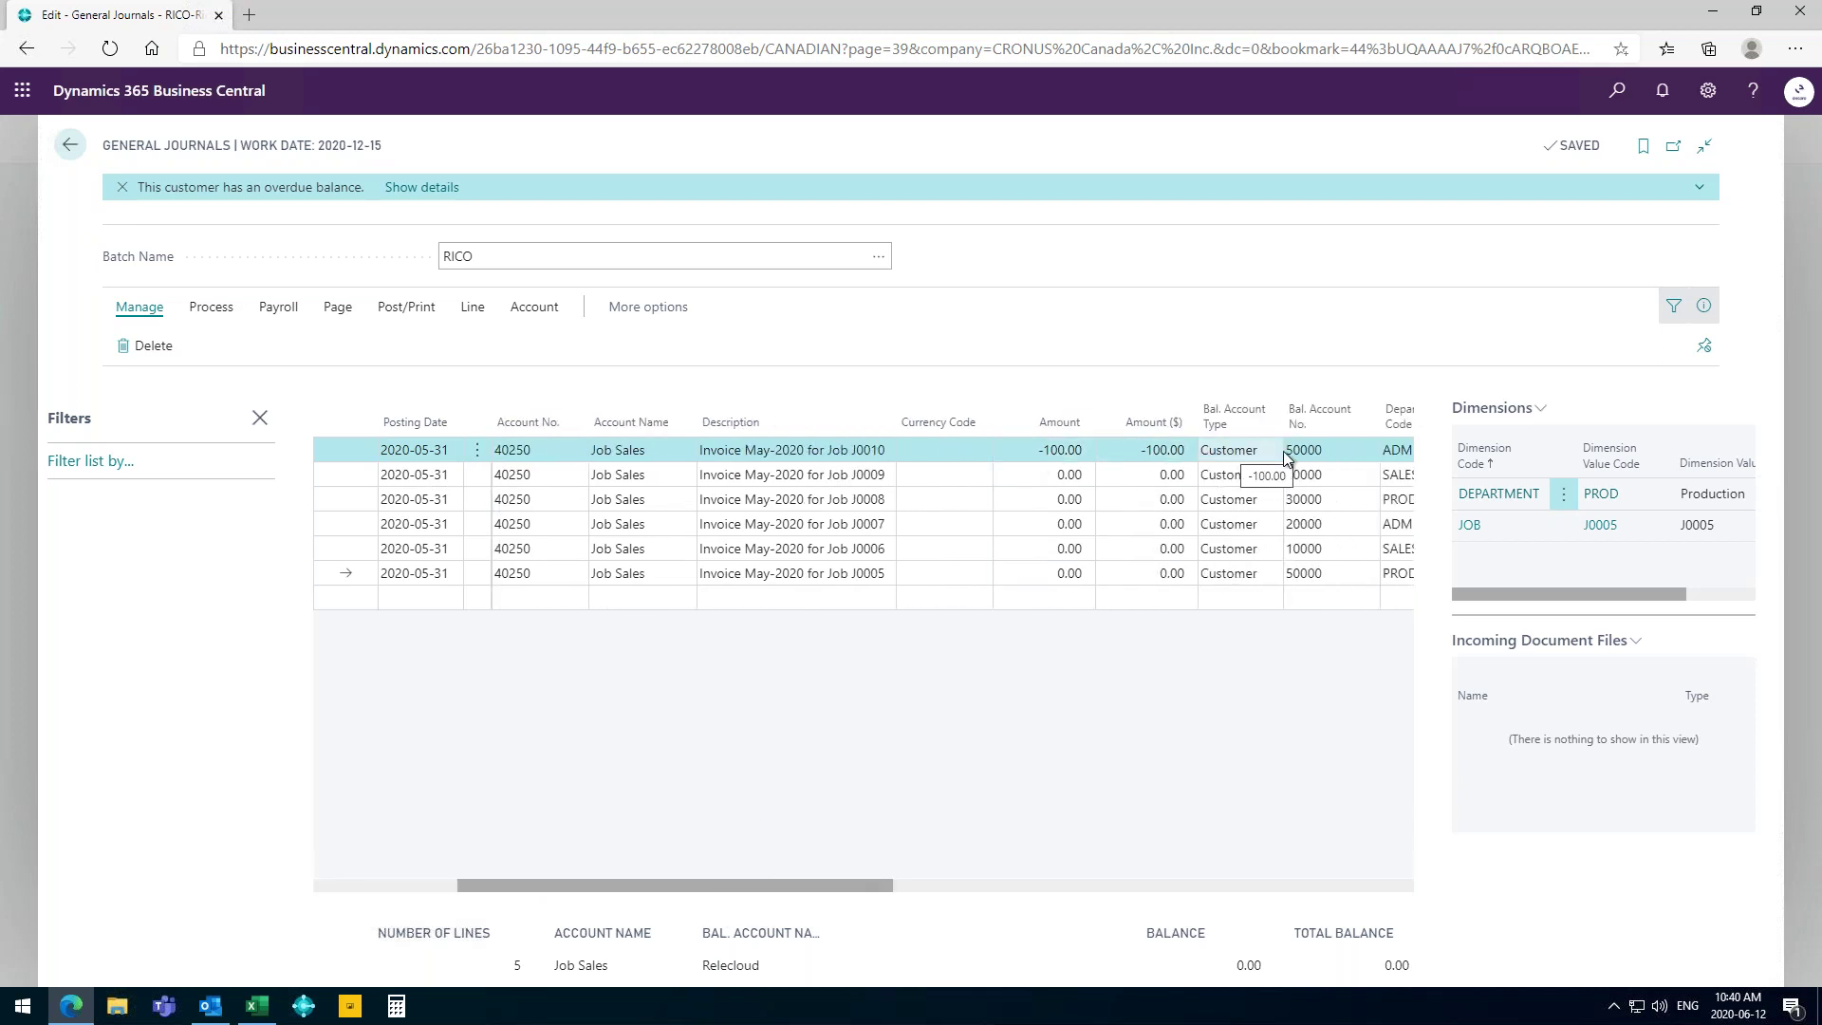
{"action": "left_click_drag", "start_coordinate": [890, 884], "coordinate": [928, 882]}
{"action": "left_click", "coordinate": [933, 884]}
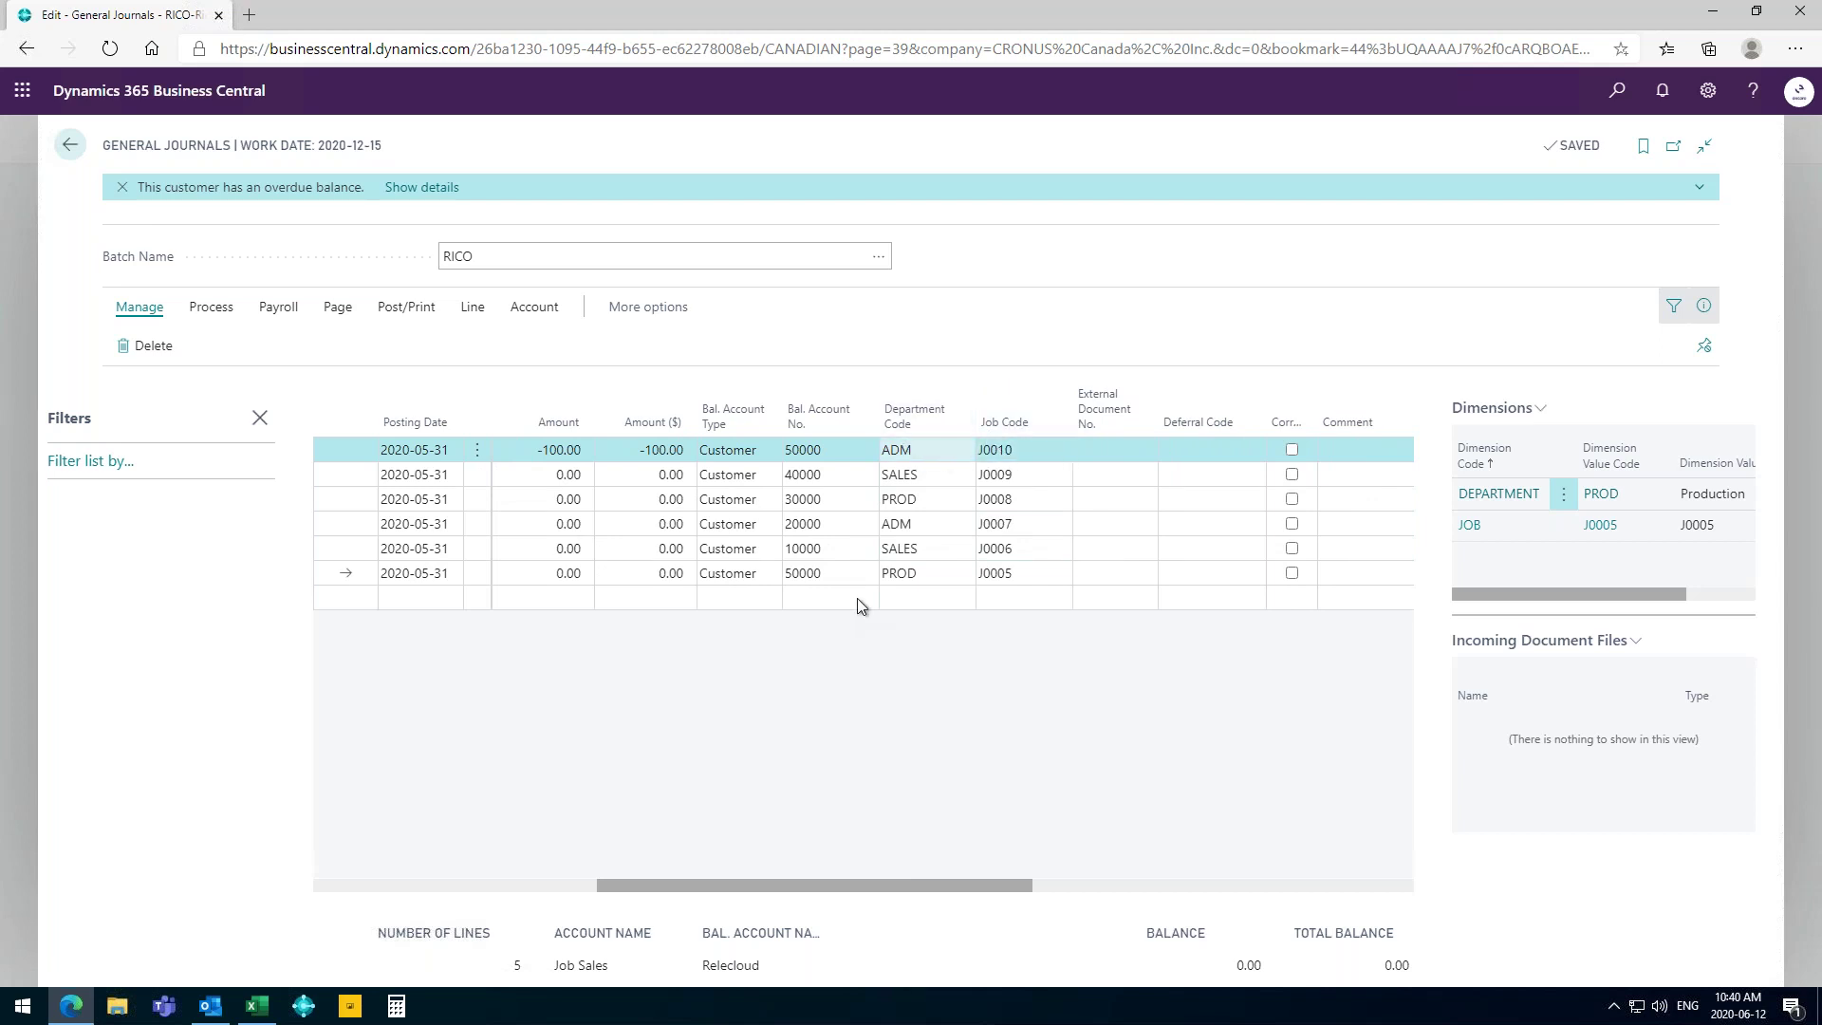
{"action": "left_click_drag", "start_coordinate": [852, 887], "coordinate": [724, 884]}
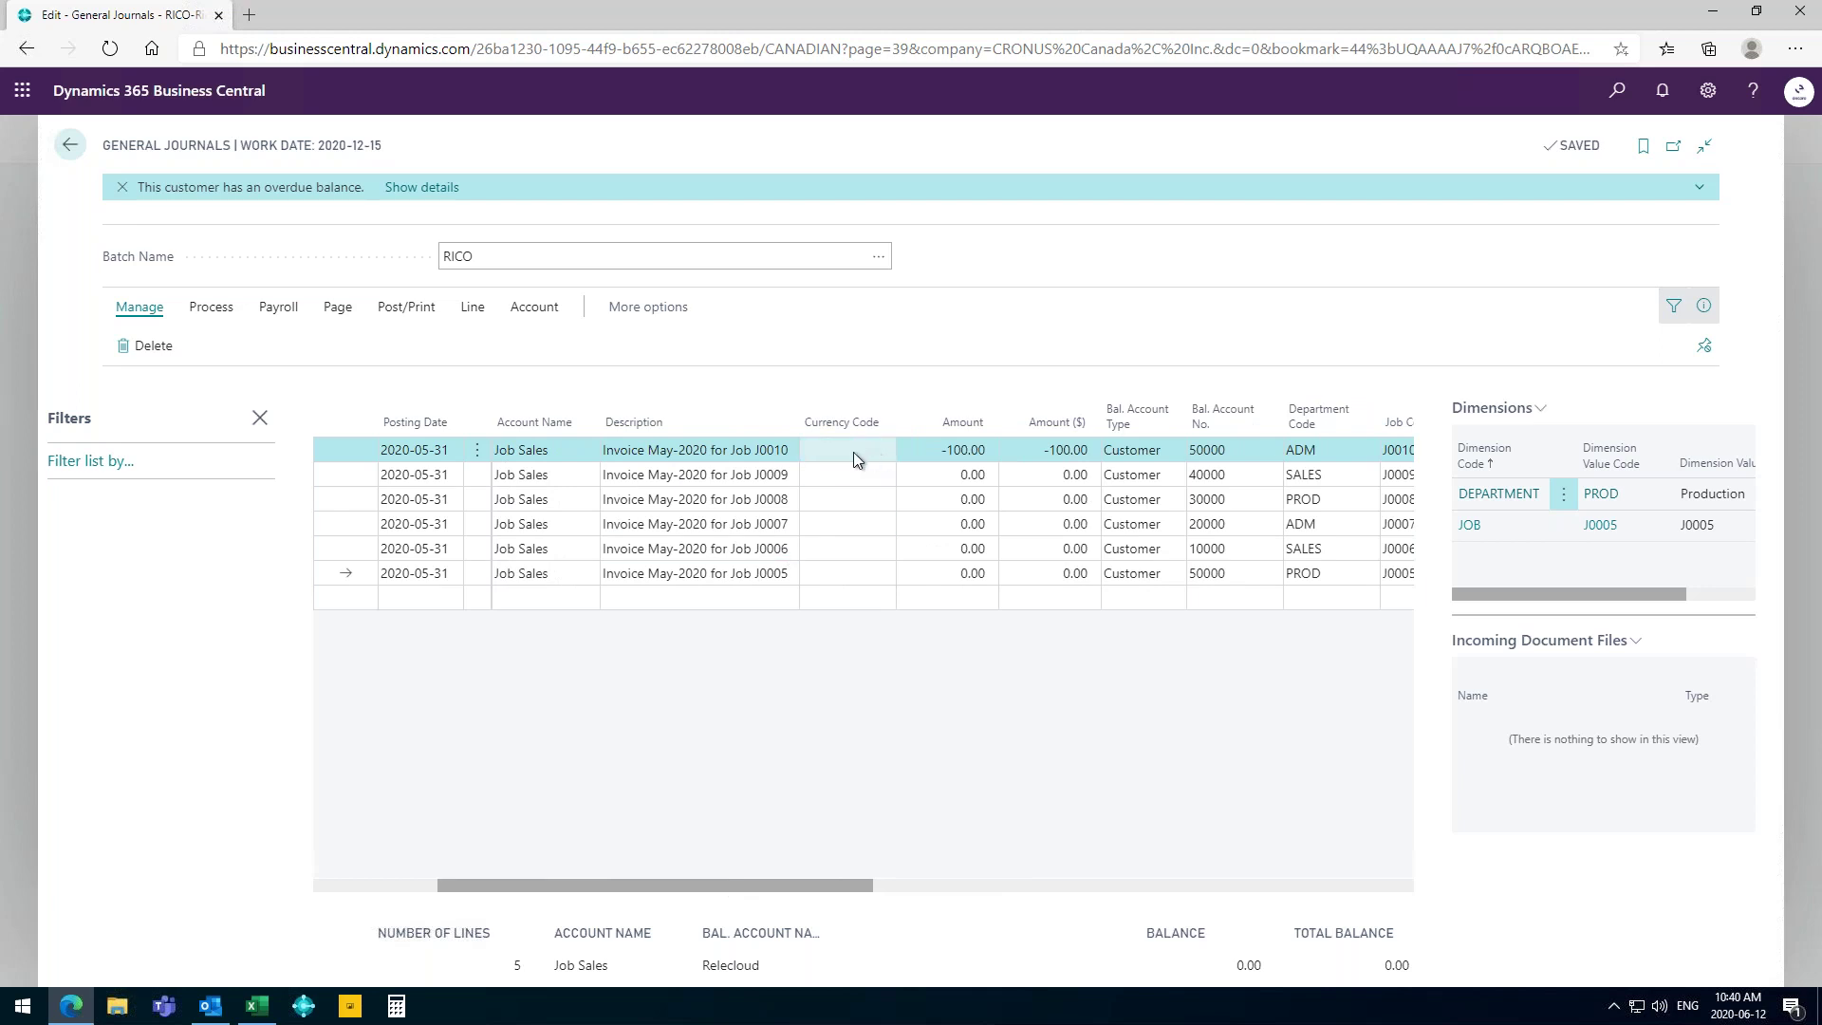
{"action": "left_click", "coordinate": [852, 451]}
{"action": "left_click", "coordinate": [852, 451]}
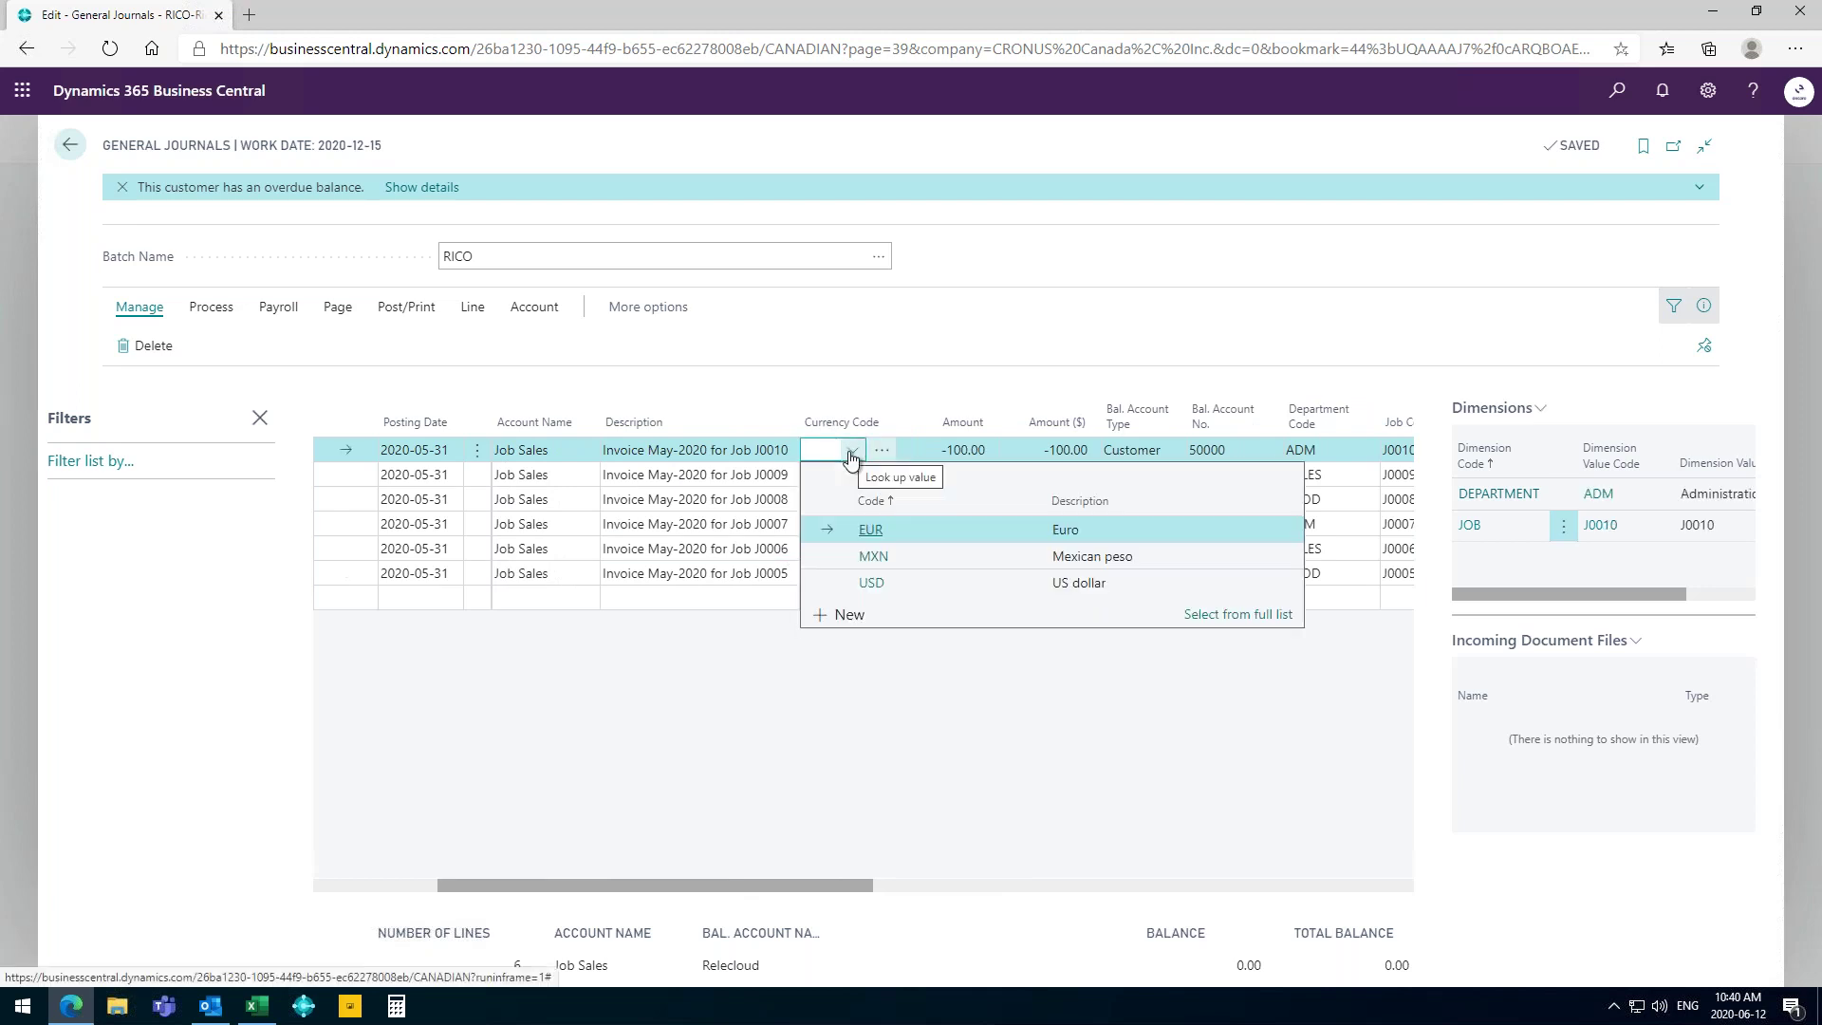
{"action": "left_click", "coordinate": [868, 582]}
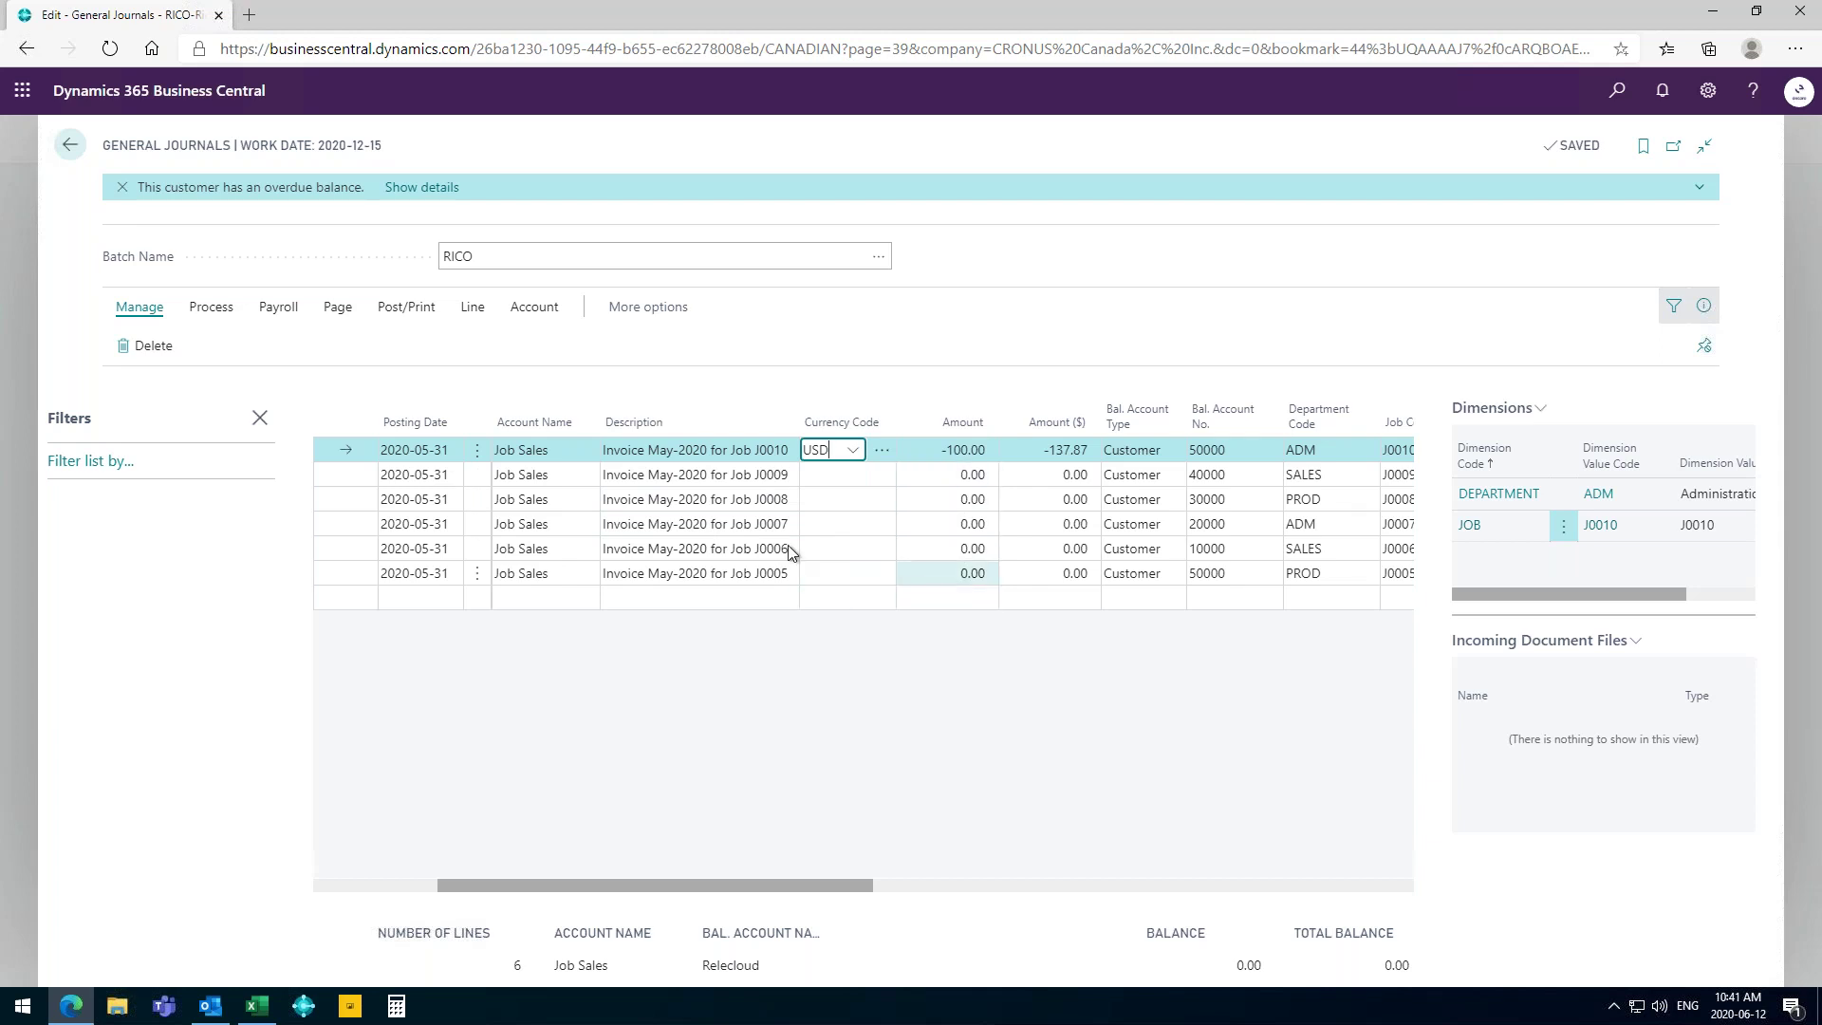
Export the RICO journal for editing in Excel, open General Journals.xlsx and enable editing.
{"action": "left_click", "coordinate": [338, 314]}
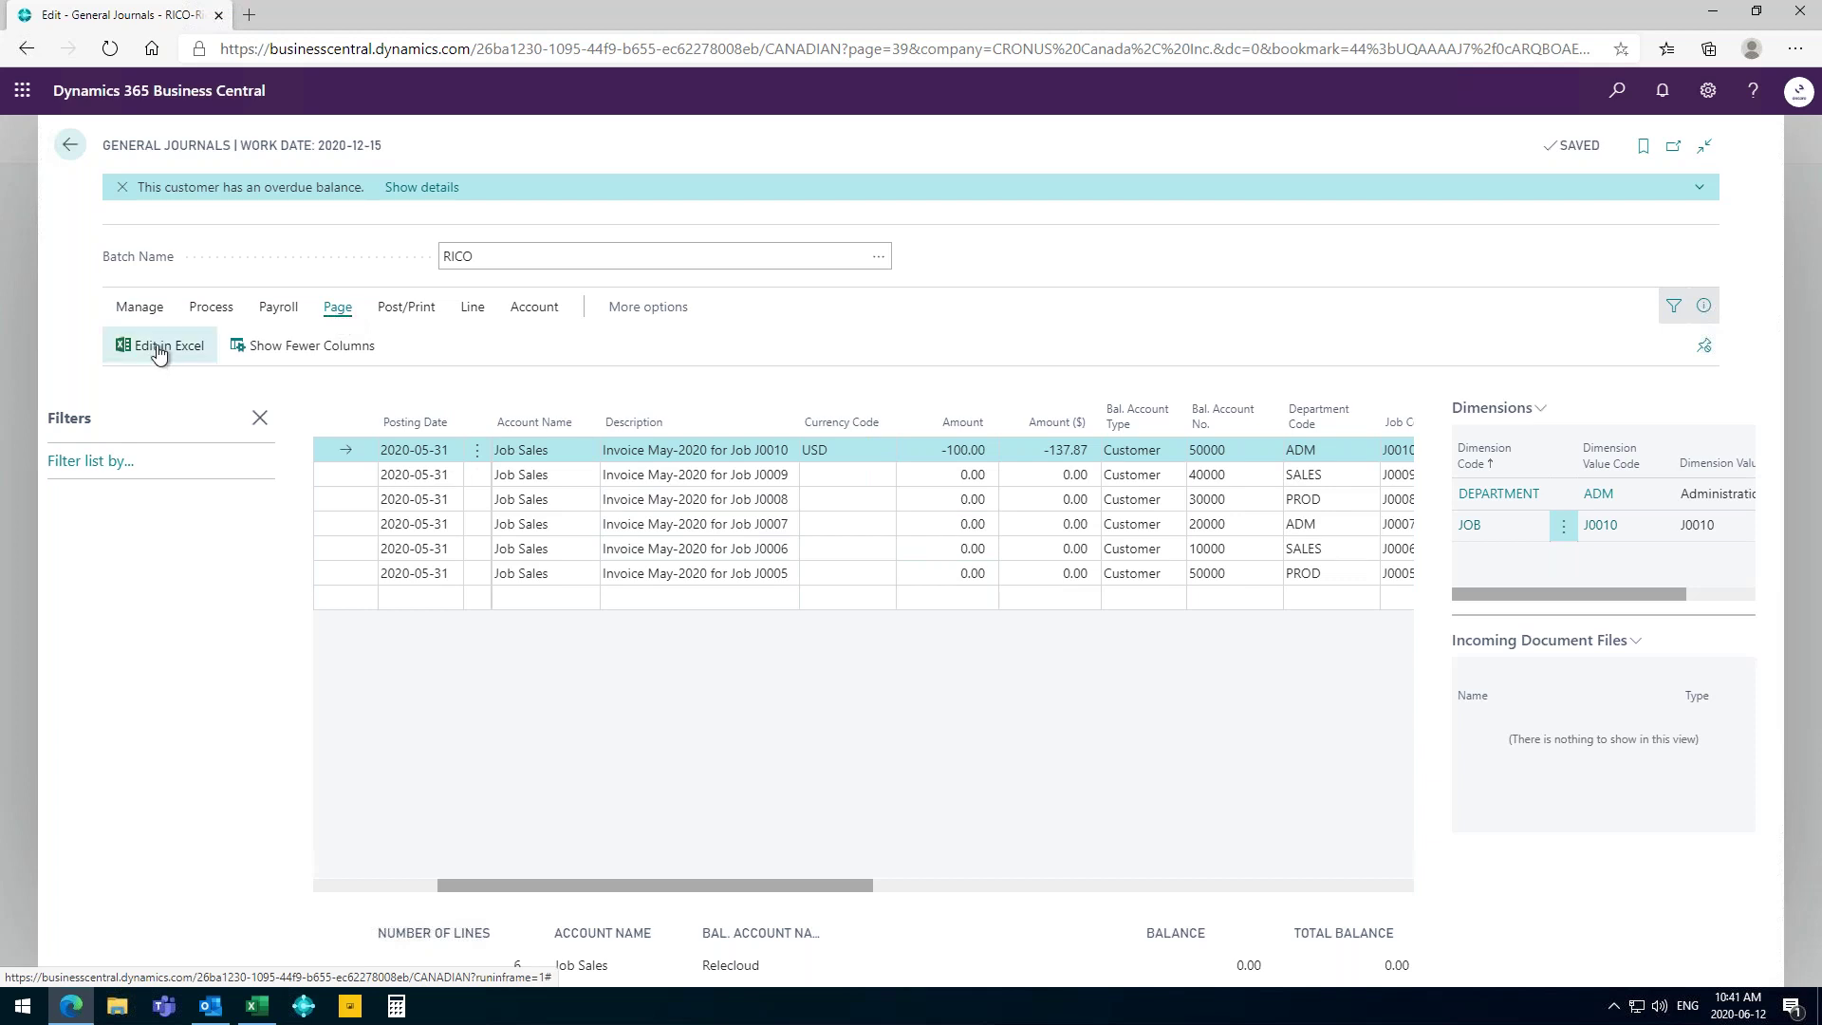
{"action": "left_click", "coordinate": [158, 347]}
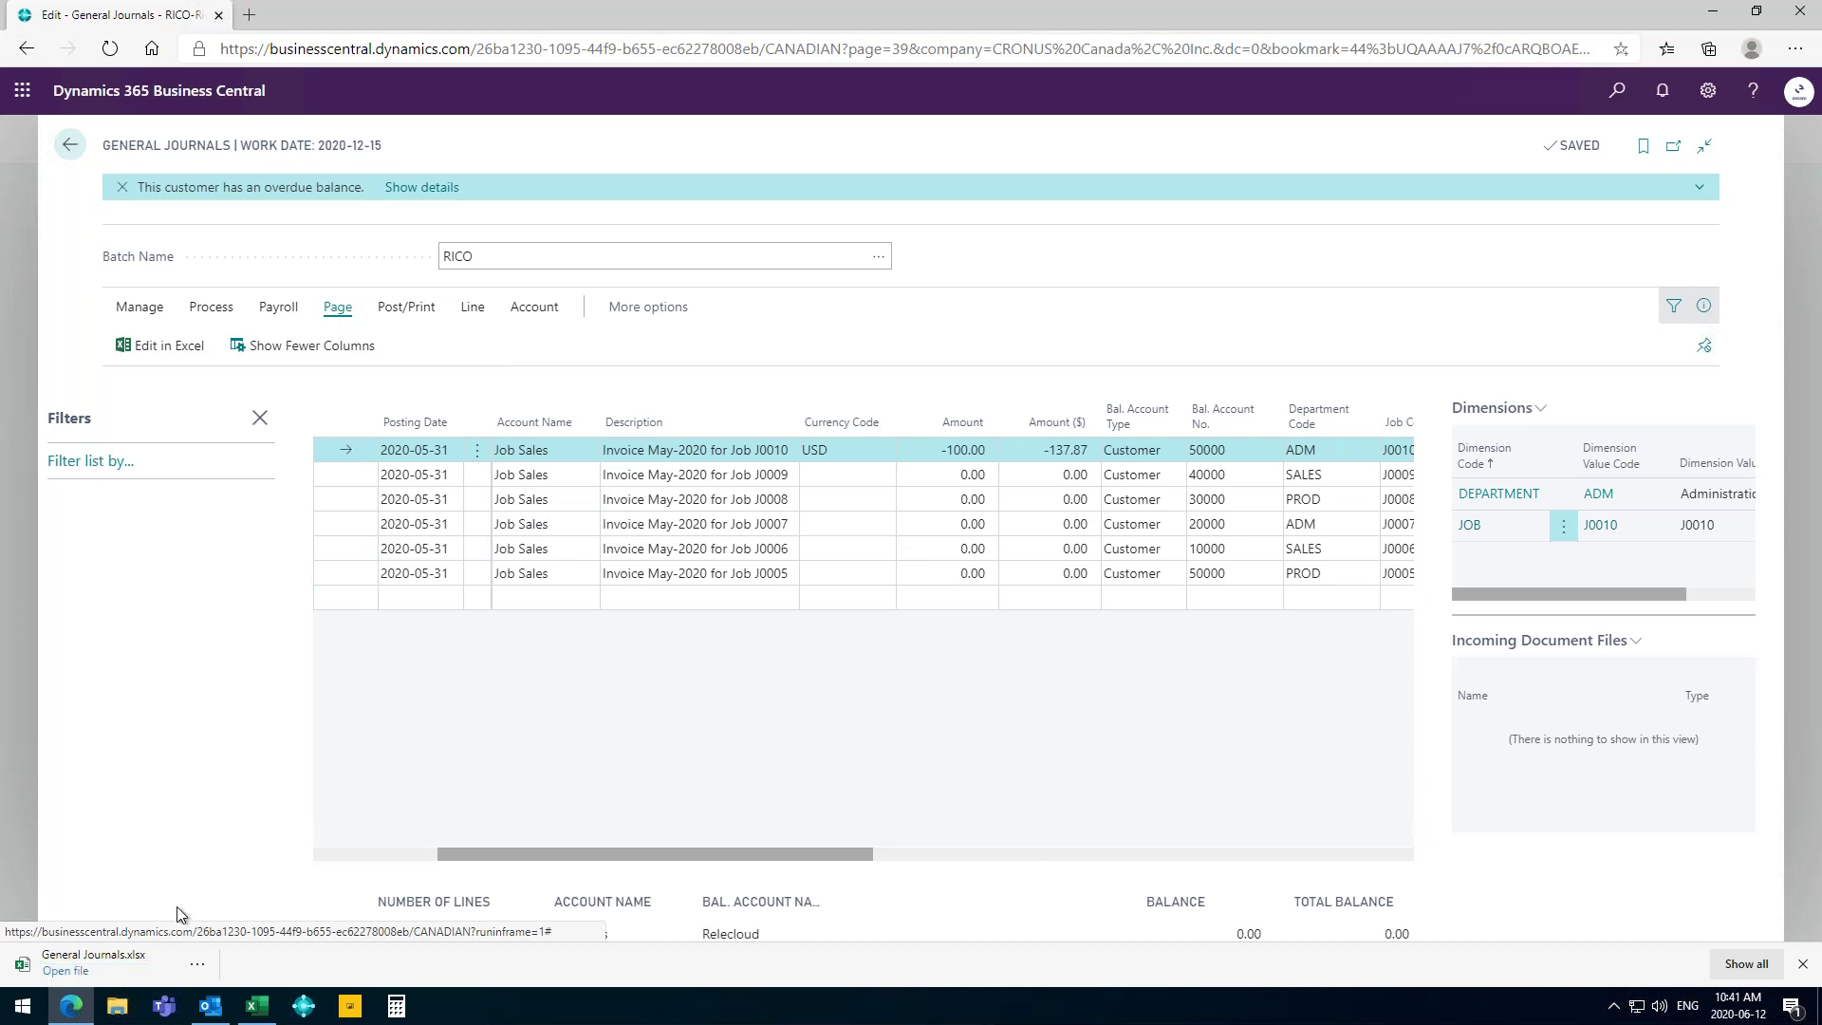
{"action": "left_click", "coordinate": [95, 960]}
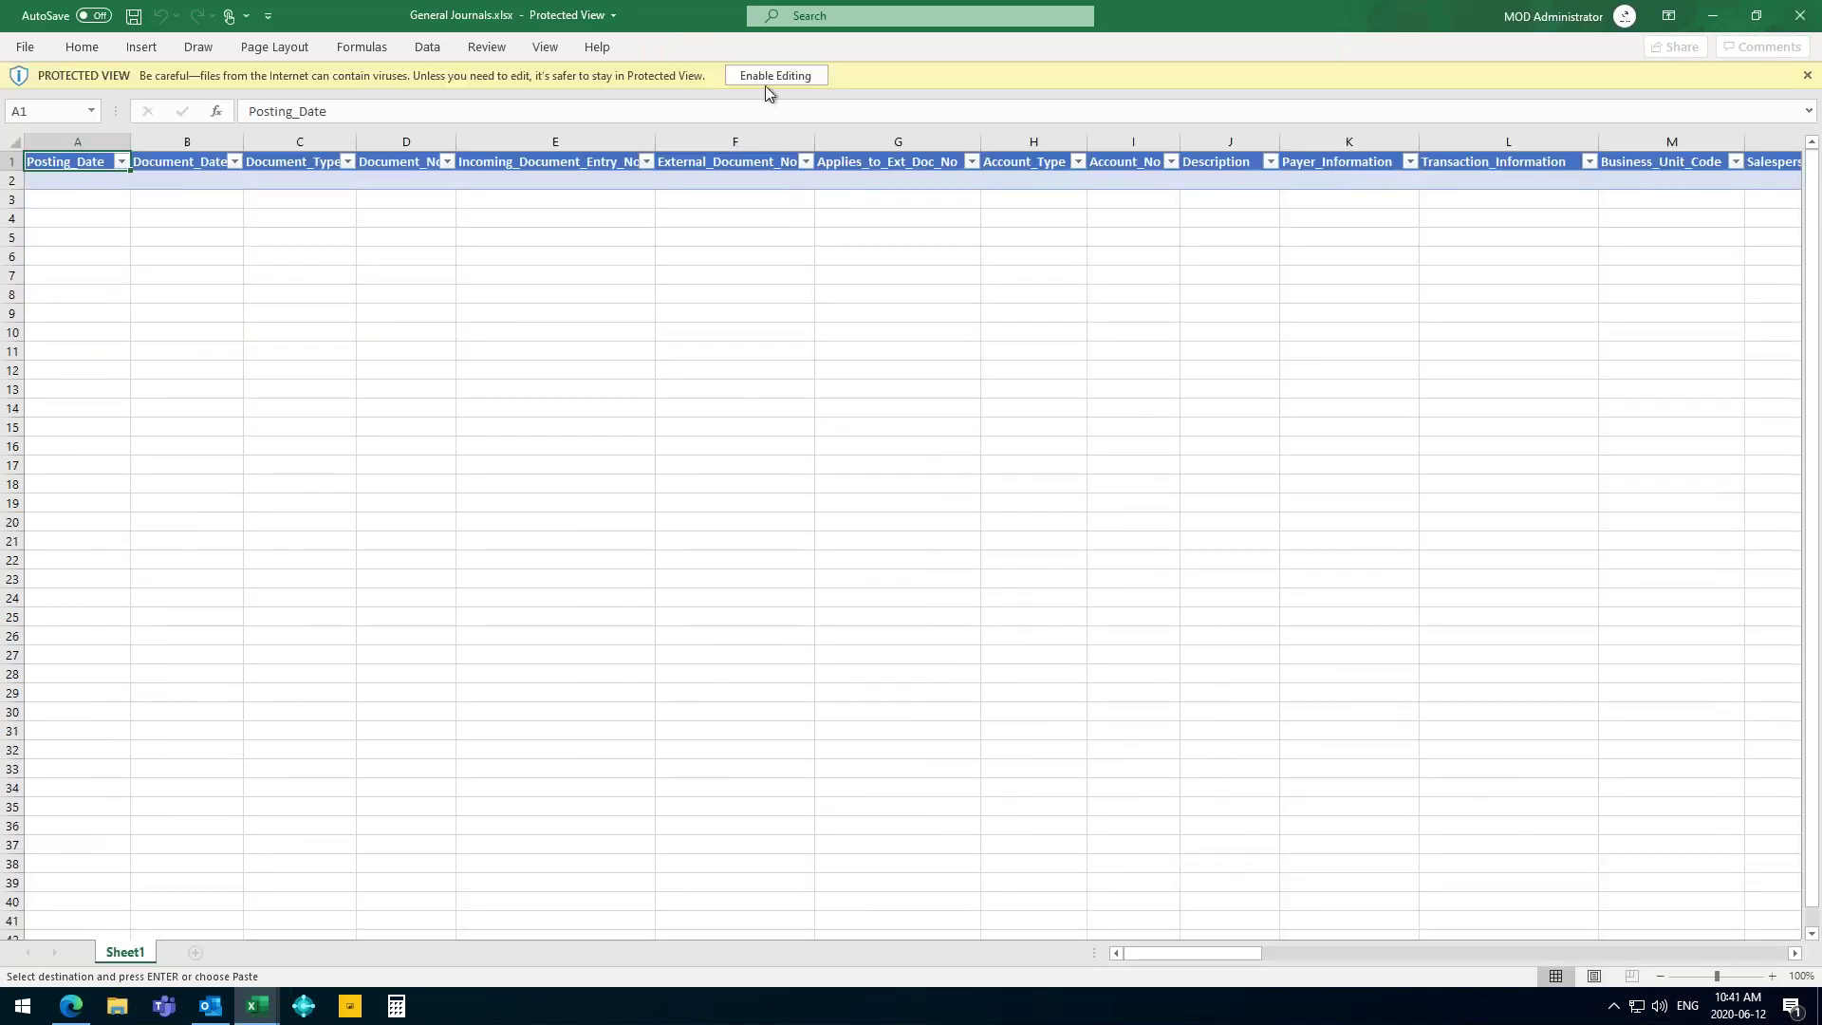
{"action": "left_click", "coordinate": [770, 76]}
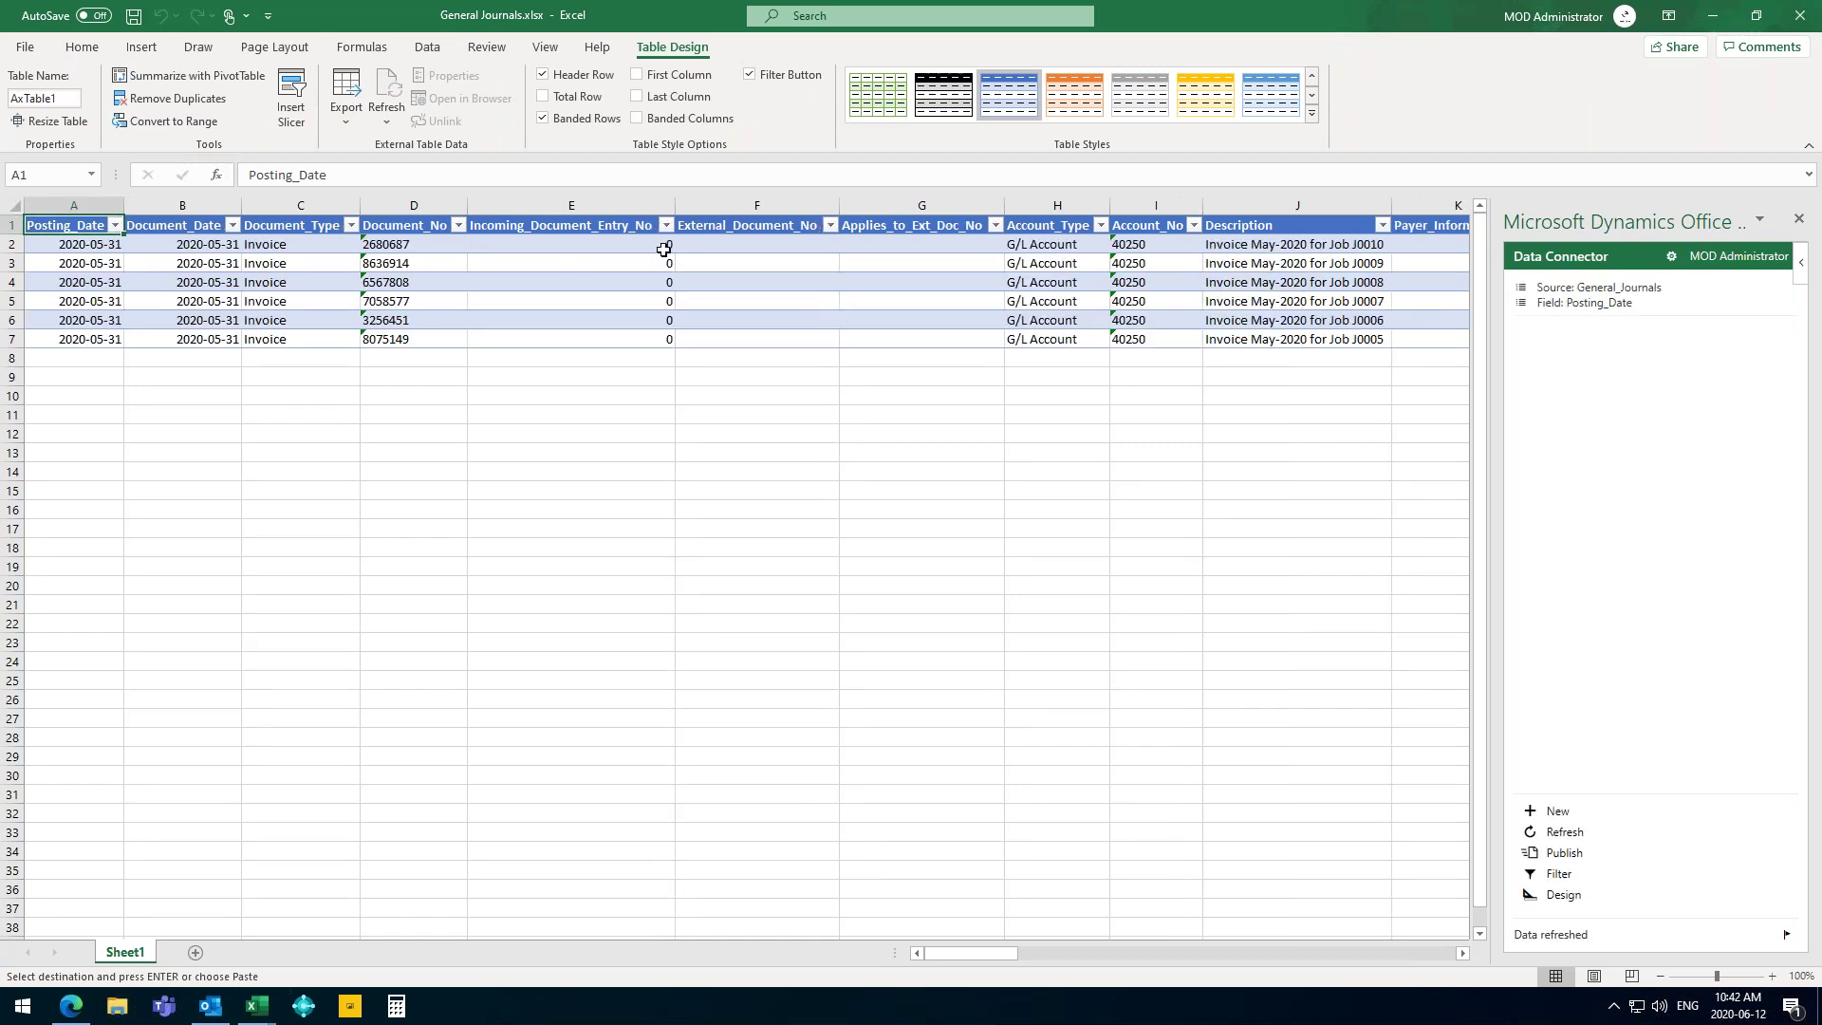
Enter -200 in the Amount column for the second journal line, cell AB3.
{"action": "left_click", "coordinate": [645, 249]}
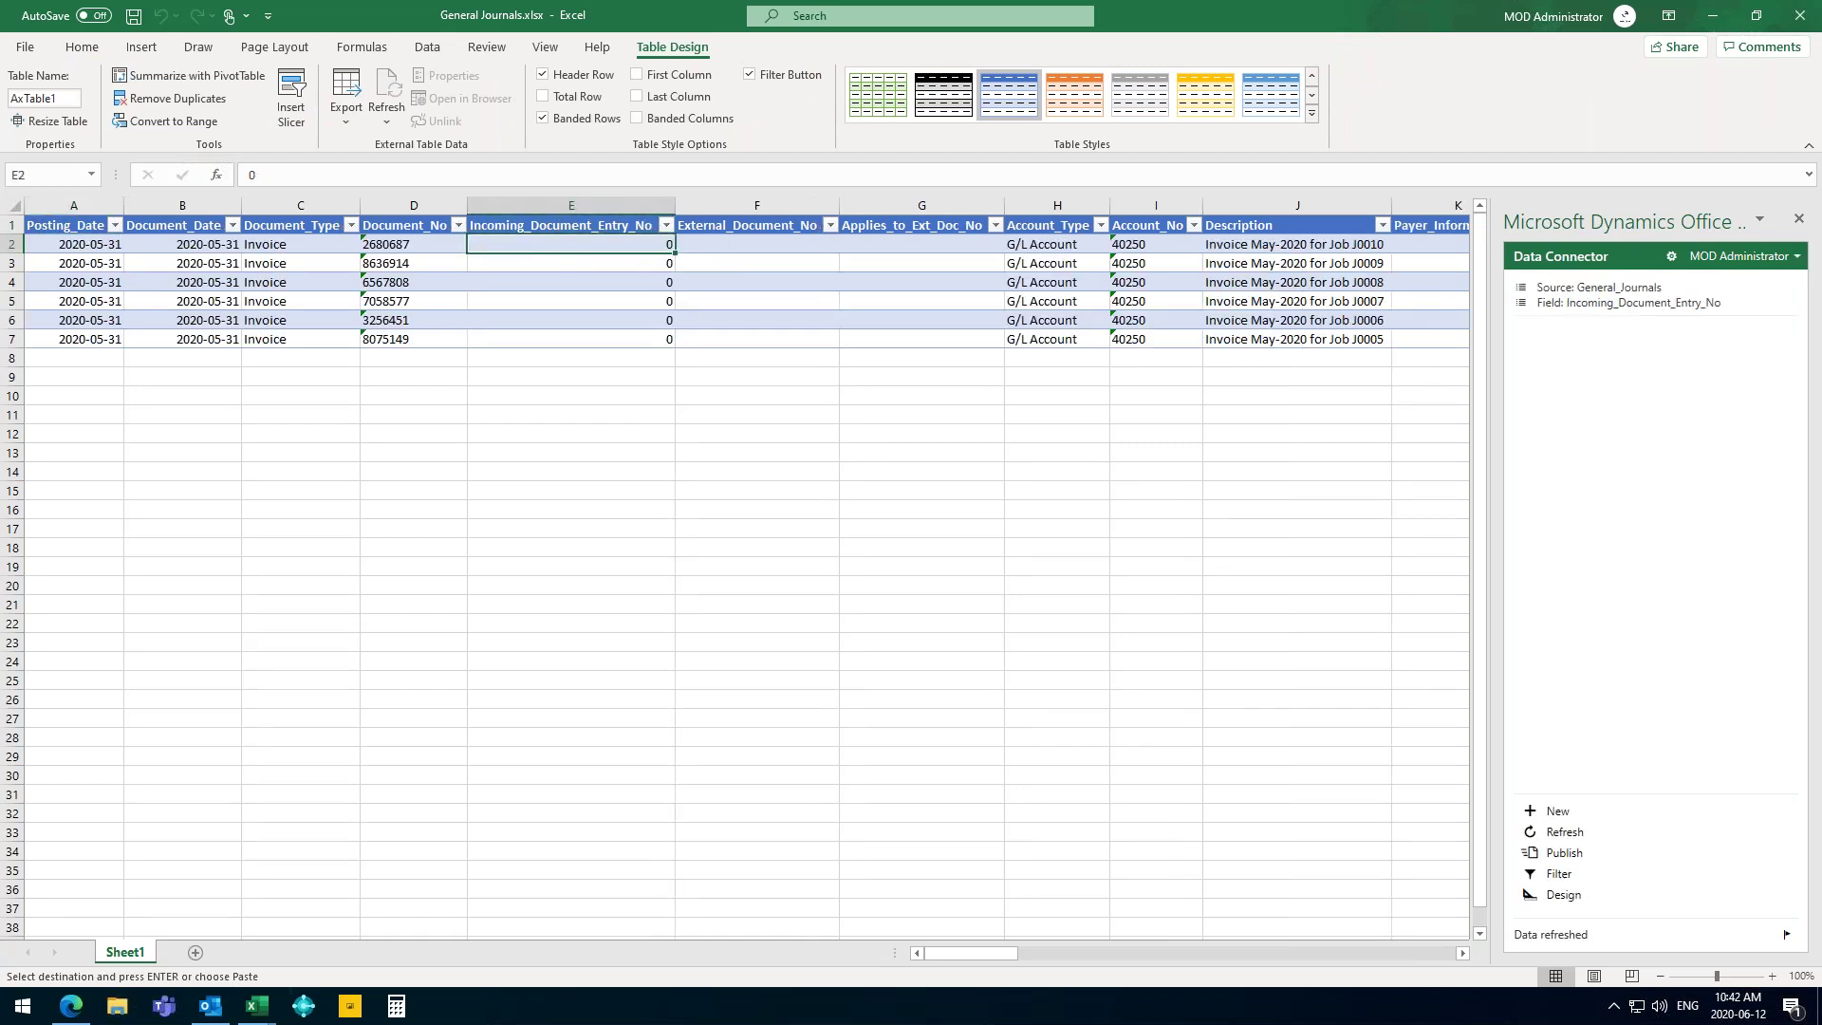
{"action": "key", "text": "Right"}
{"action": "key", "text": "Right"}
{"action": "key", "text": "Right"}
{"action": "key", "text": "Right"}
{"action": "key", "text": "Right"}
{"action": "key", "text": "Right"}
{"action": "key", "text": "Right"}
{"action": "key", "text": "Right"}
{"action": "key", "text": "Right"}
{"action": "key", "text": "Right"}
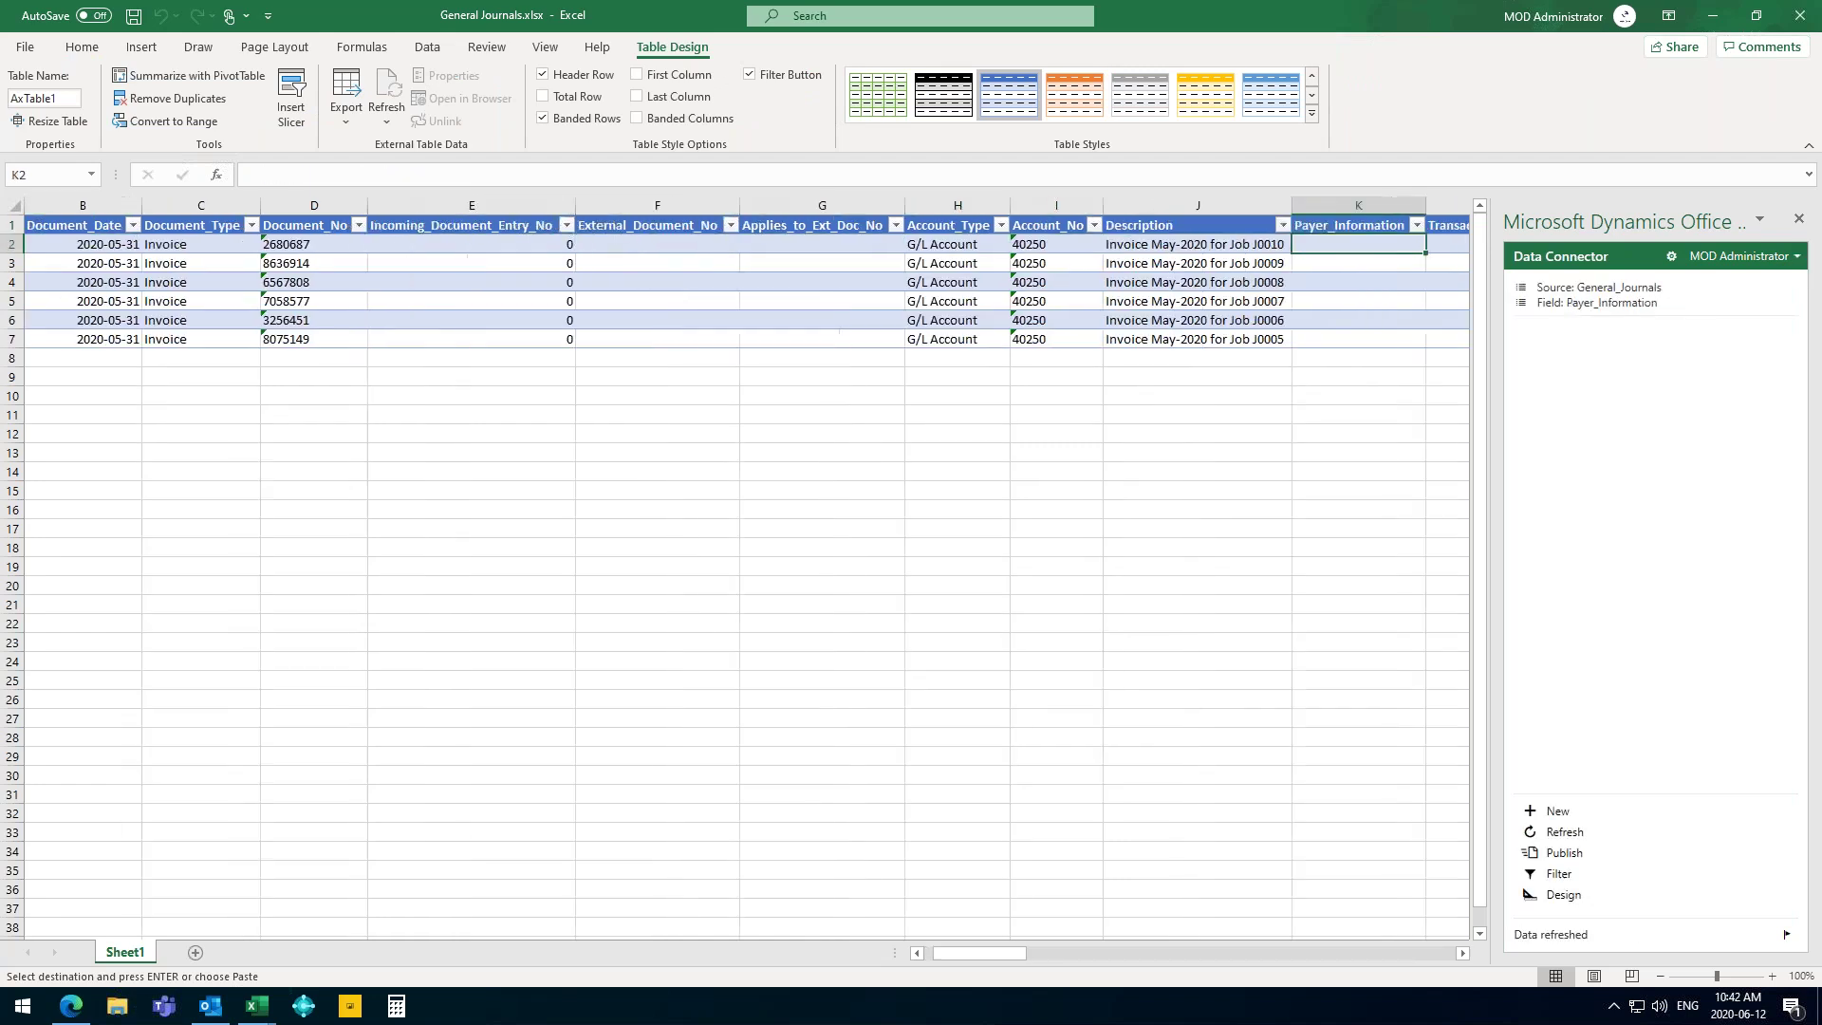
{"action": "key", "text": "Right"}
{"action": "key", "text": "Right"}
{"action": "key", "text": "Right"}
{"action": "key", "text": "Right"}
{"action": "key", "text": "Right"}
{"action": "key", "text": "Right"}
{"action": "key", "text": "Right"}
{"action": "key", "text": "Right"}
{"action": "key", "text": "Right"}
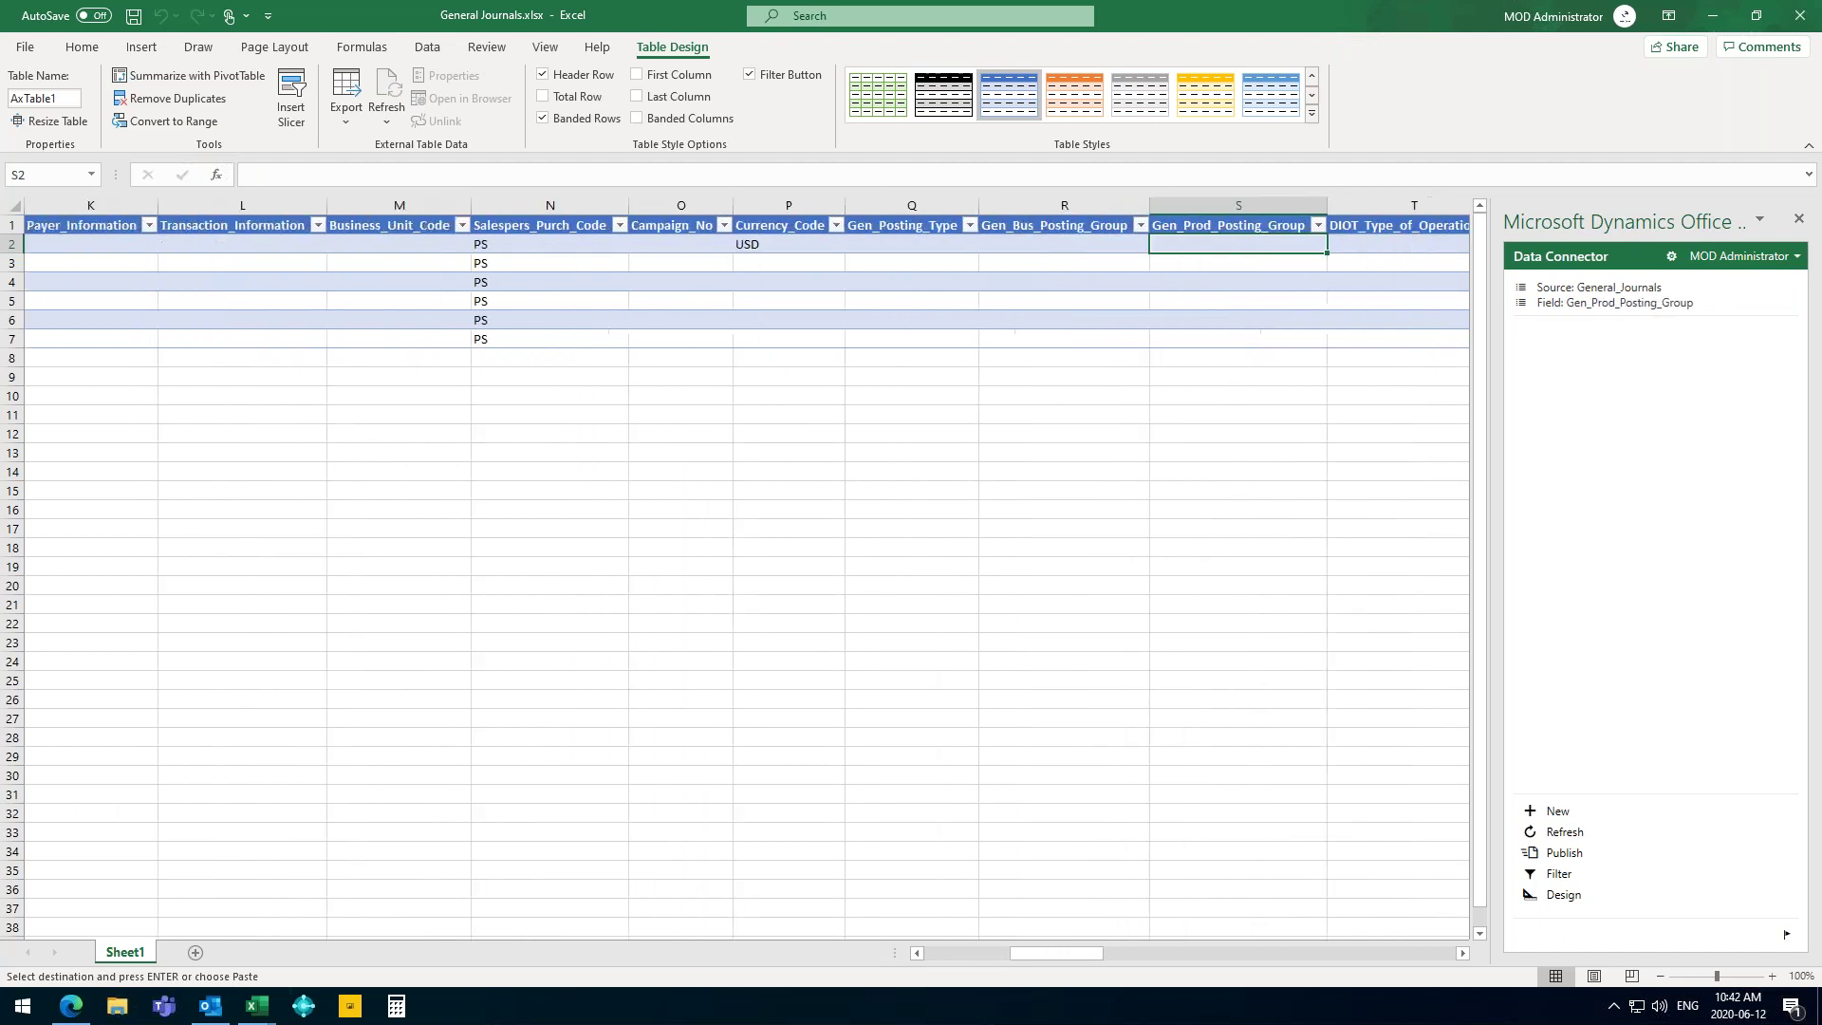
{"action": "key", "text": "Right"}
{"action": "key", "text": "Right"}
{"action": "key", "text": "Right"}
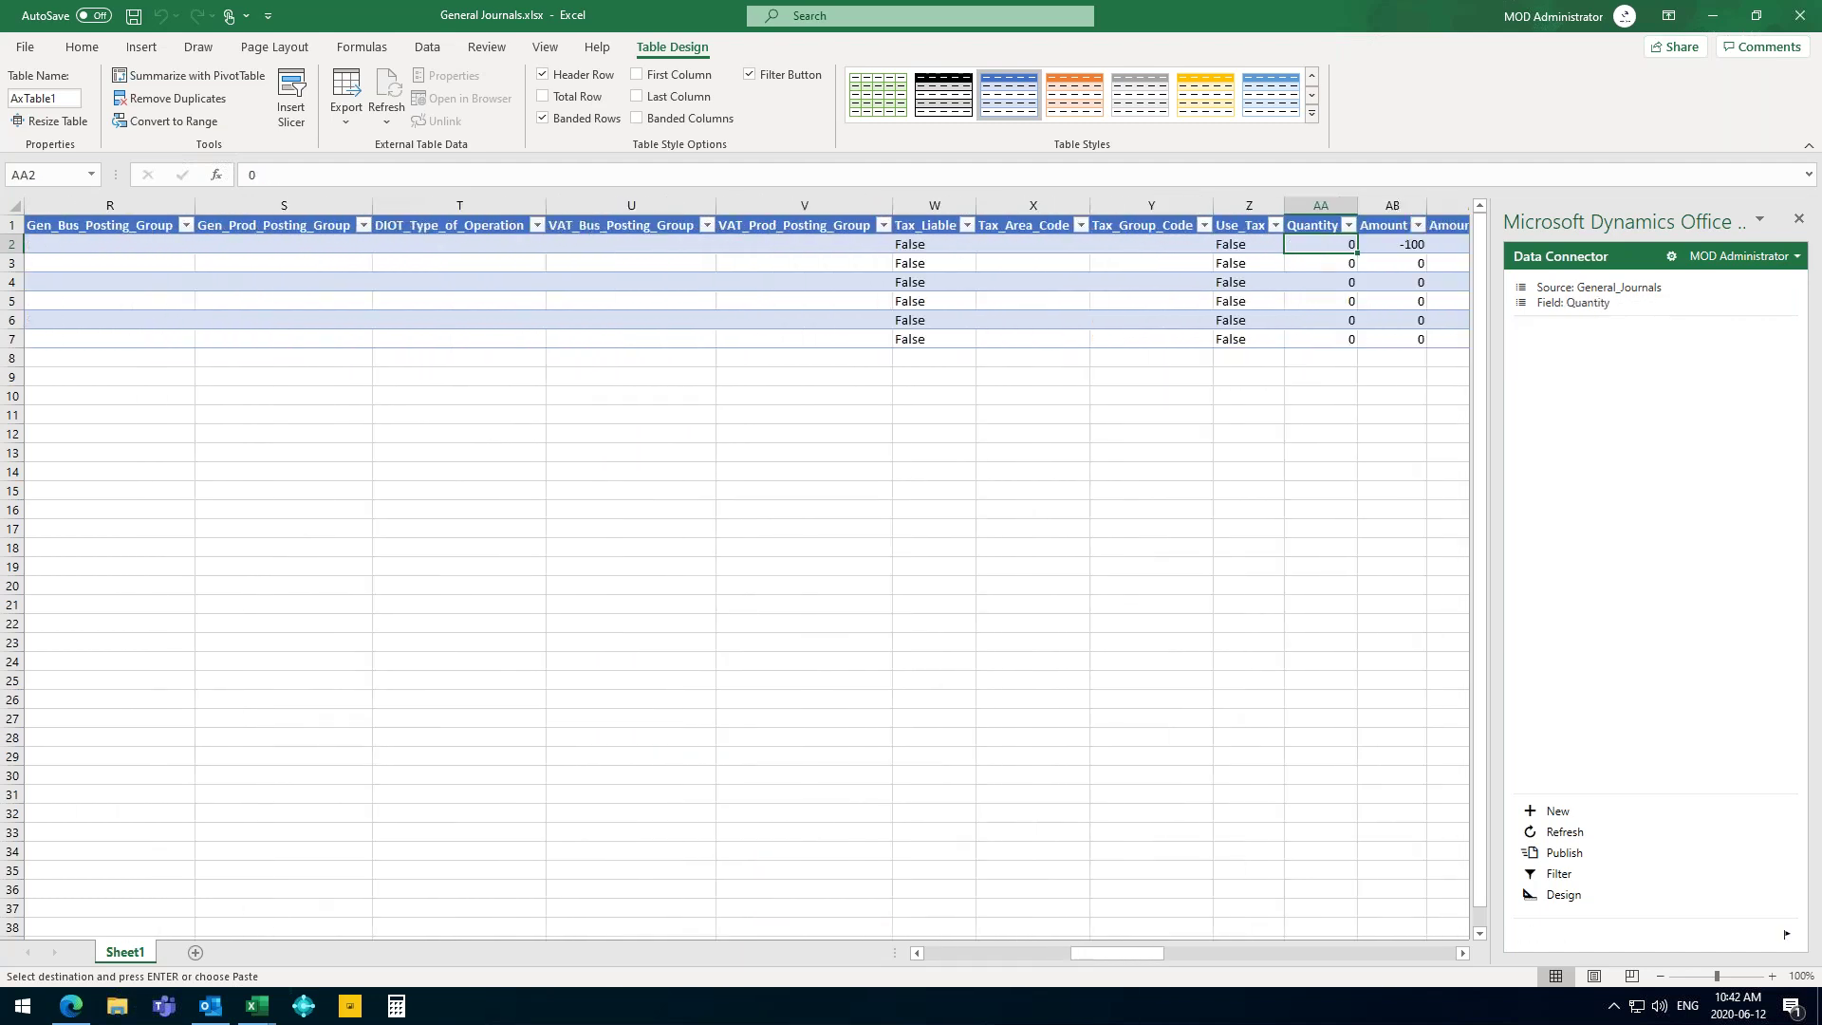
{"action": "key", "text": "Left"}
{"action": "key", "text": "Left"}
{"action": "key", "text": "Left"}
{"action": "key", "text": "Right"}
{"action": "key", "text": "Right"}
{"action": "key", "text": "Right"}
{"action": "key", "text": "Right"}
{"action": "key", "text": "Right"}
{"action": "key", "text": "Left"}
{"action": "key", "text": "Down"}
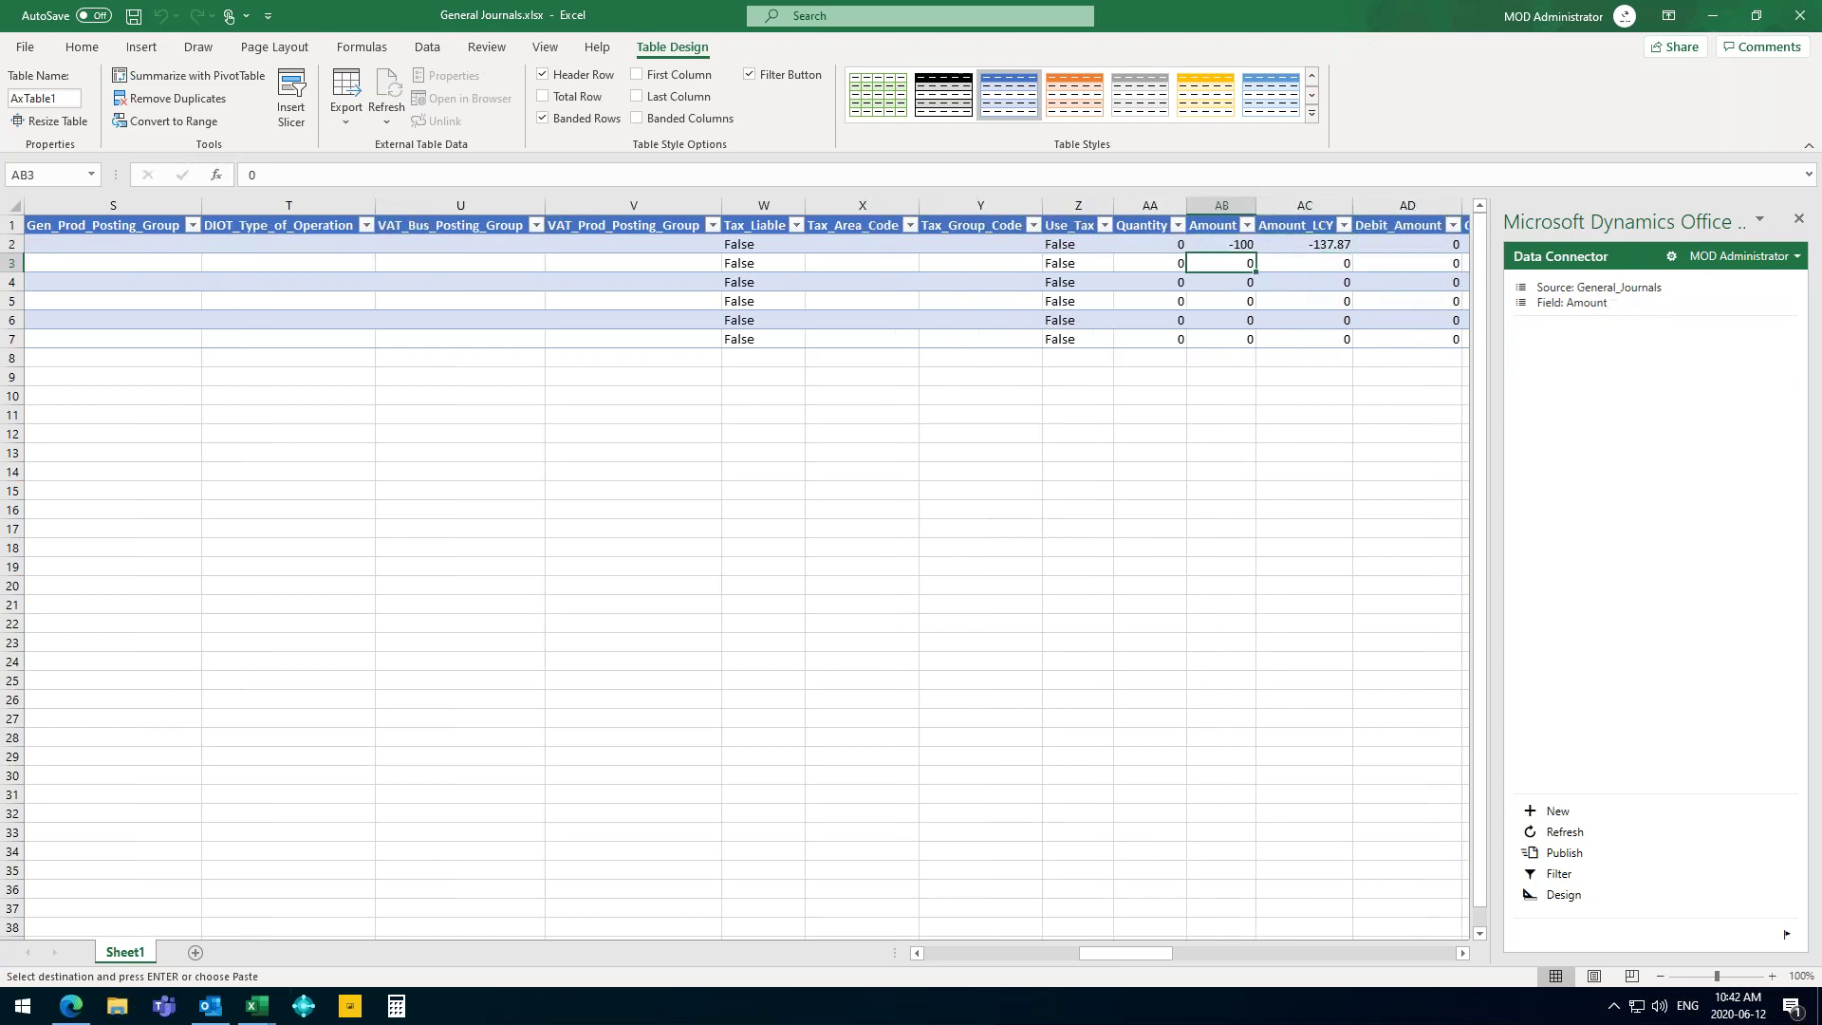
{"action": "type", "text": "-200"}
{"action": "key", "text": "Return"}
Extend the amount series from -100 and -200 through the remaining journal lines, ending at -600 in row 7.
{"action": "key", "text": "Up"}
{"action": "key", "text": "Up"}
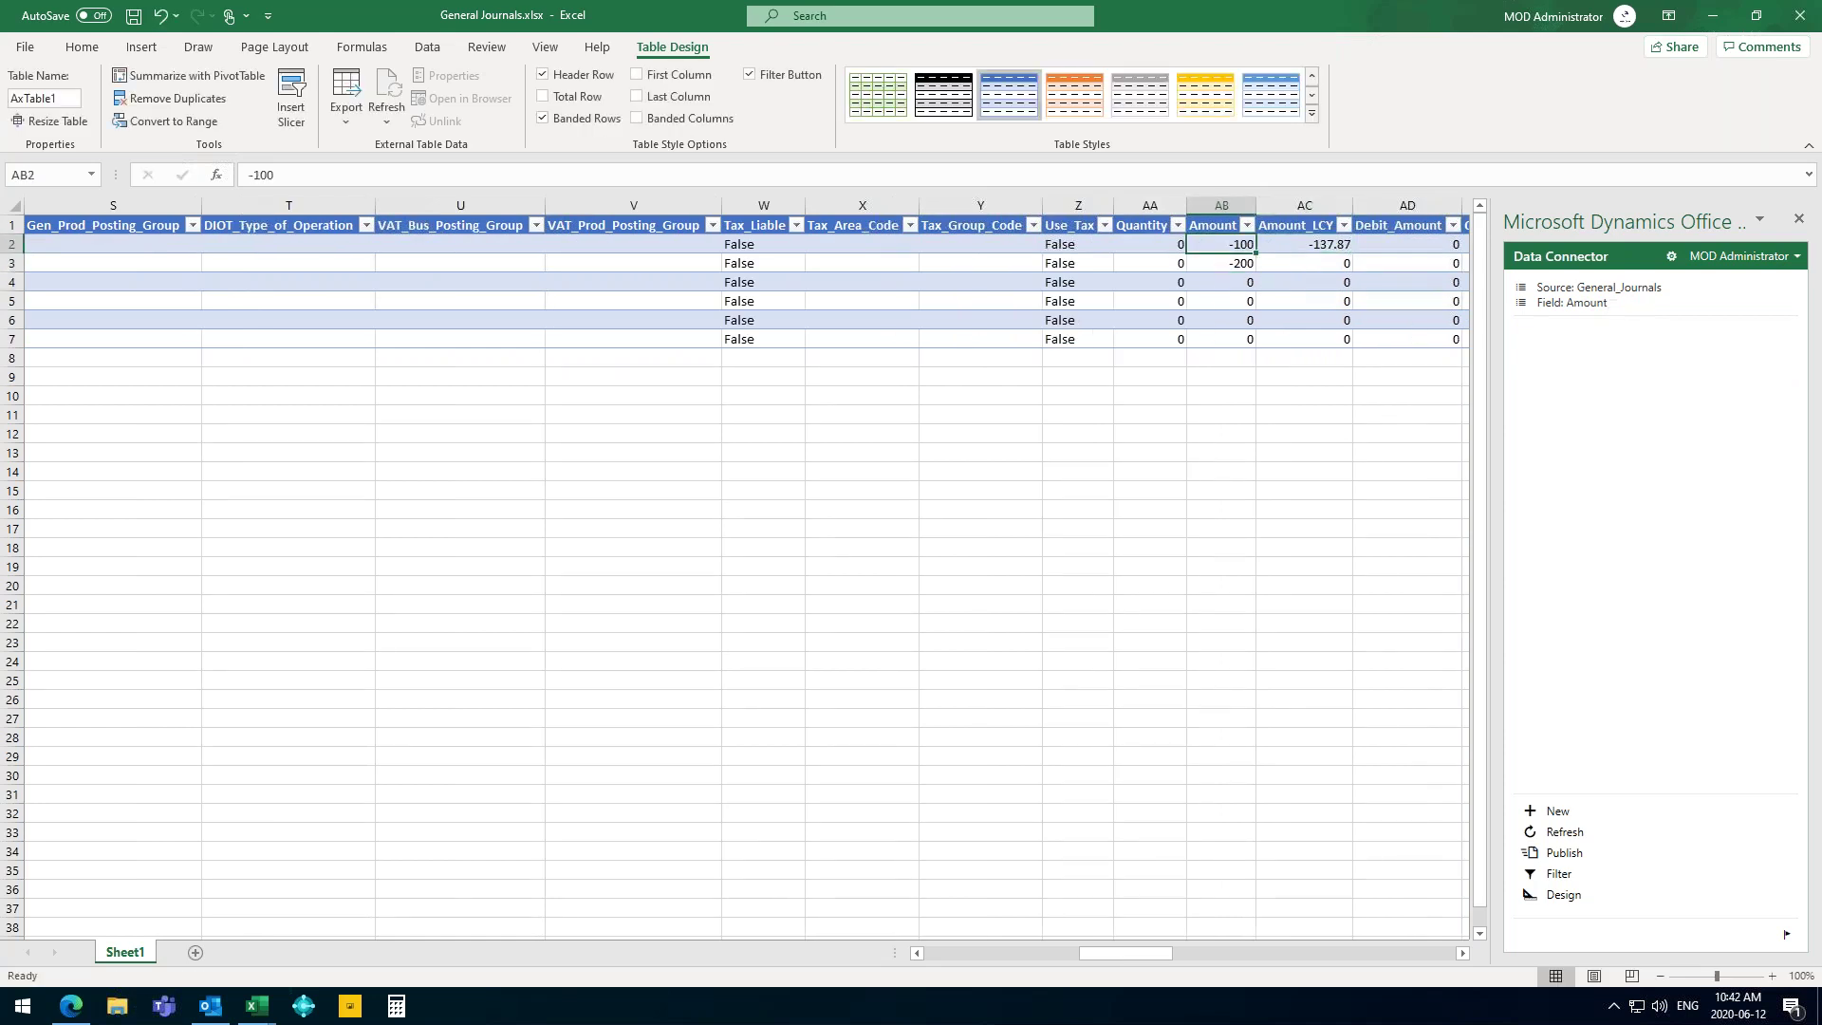
{"action": "key", "text": "shift+Down"}
{"action": "left_click_drag", "start_coordinate": [1256, 273], "coordinate": [1256, 351]}
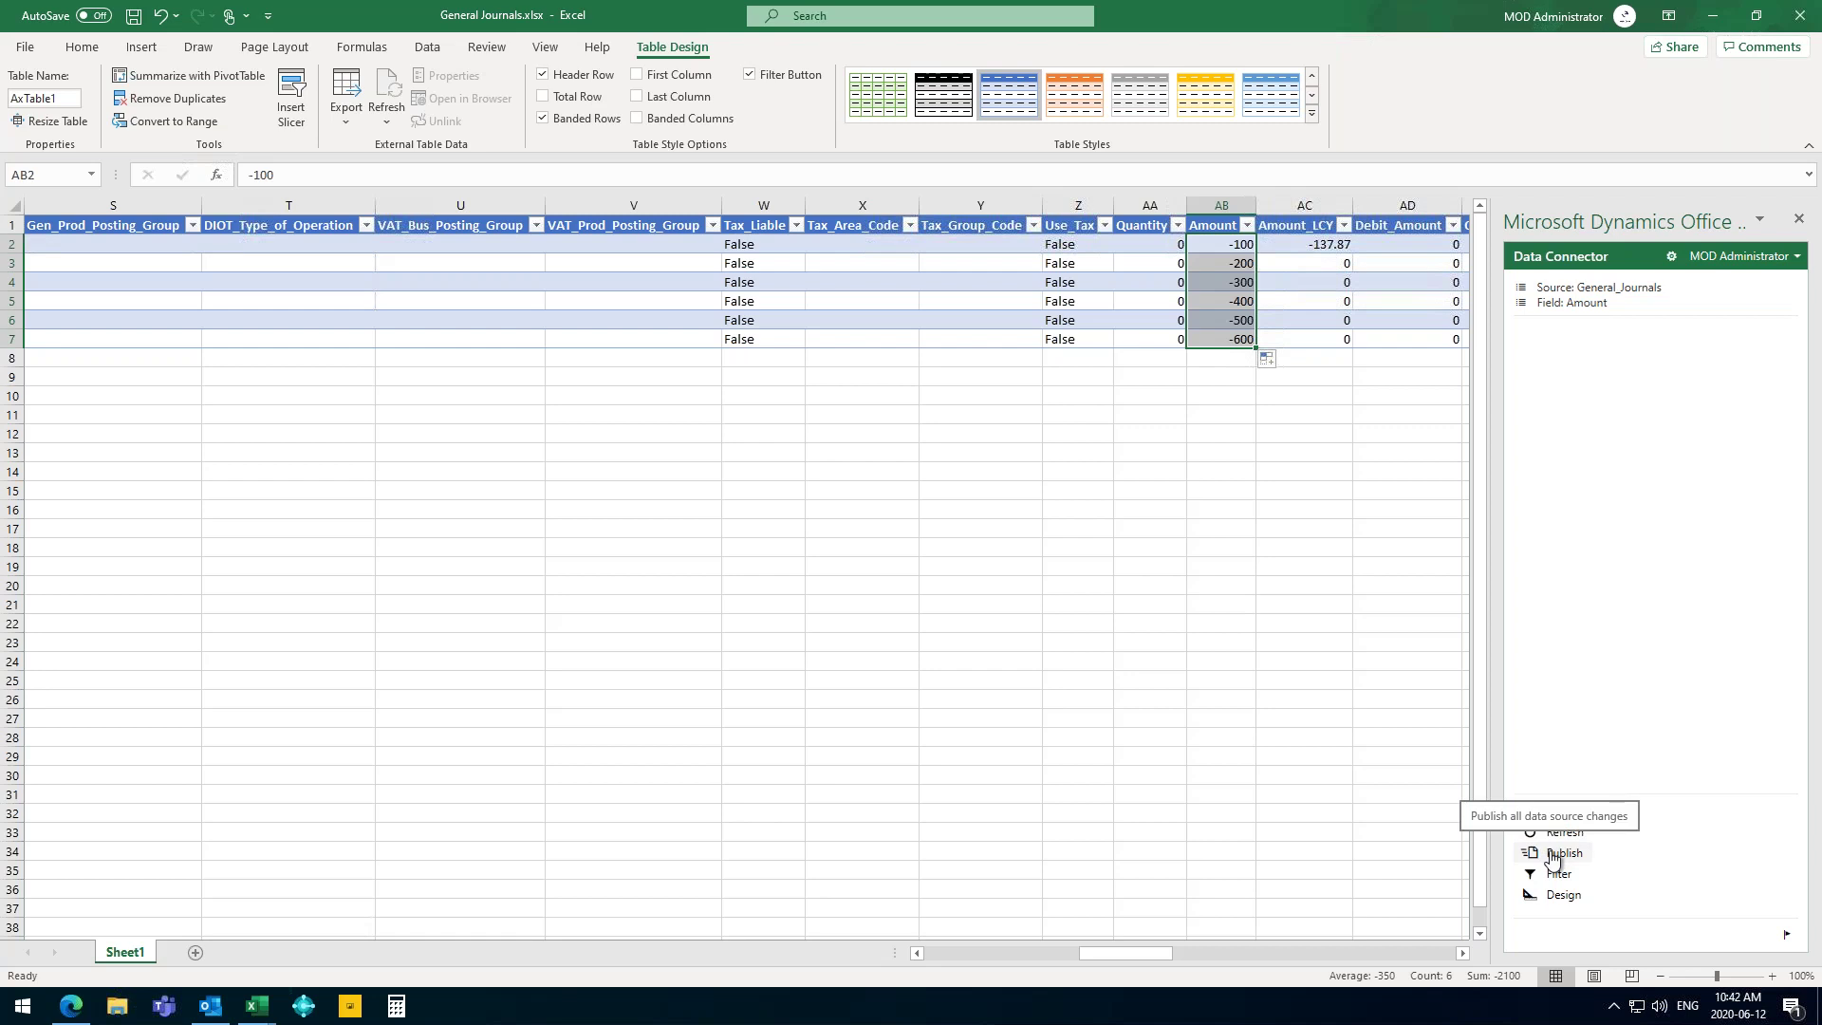
Publish the amount changes to Business Central, then close General Journals.xlsx and save it.
{"action": "left_click", "coordinate": [1552, 856]}
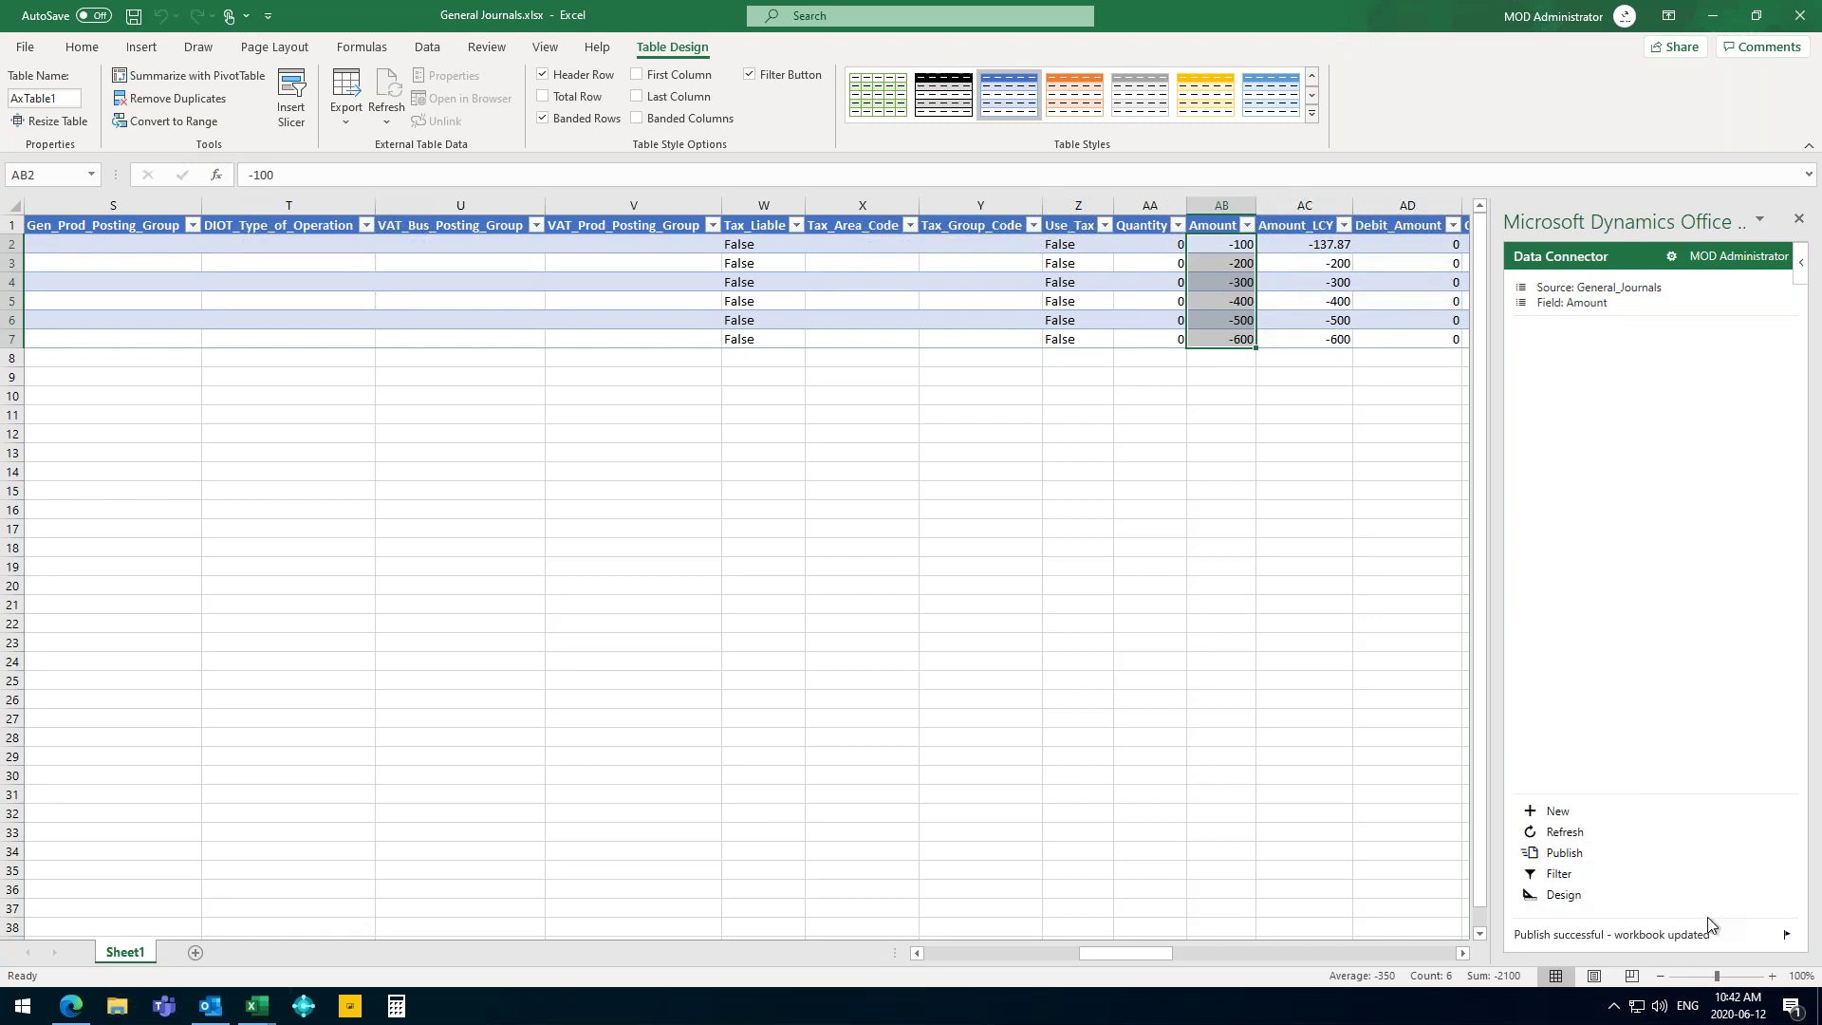
{"action": "left_click", "coordinate": [1796, 27]}
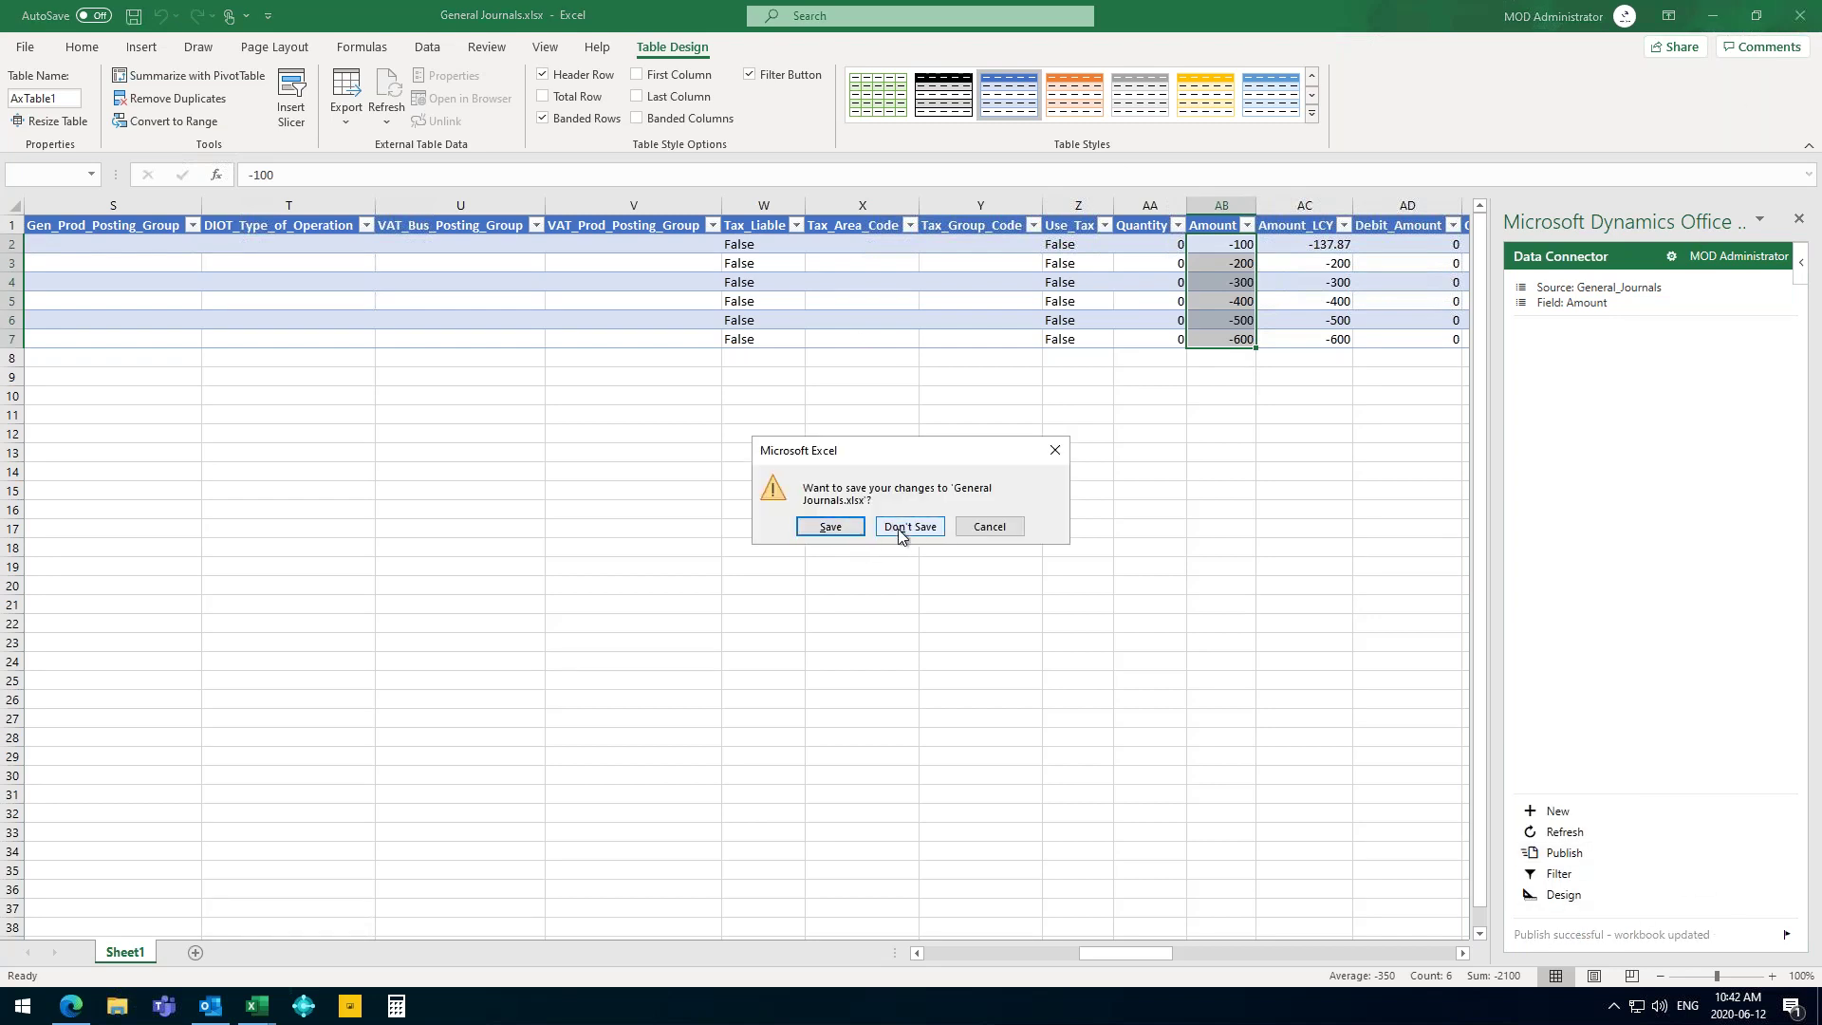
{"action": "left_click", "coordinate": [832, 528]}
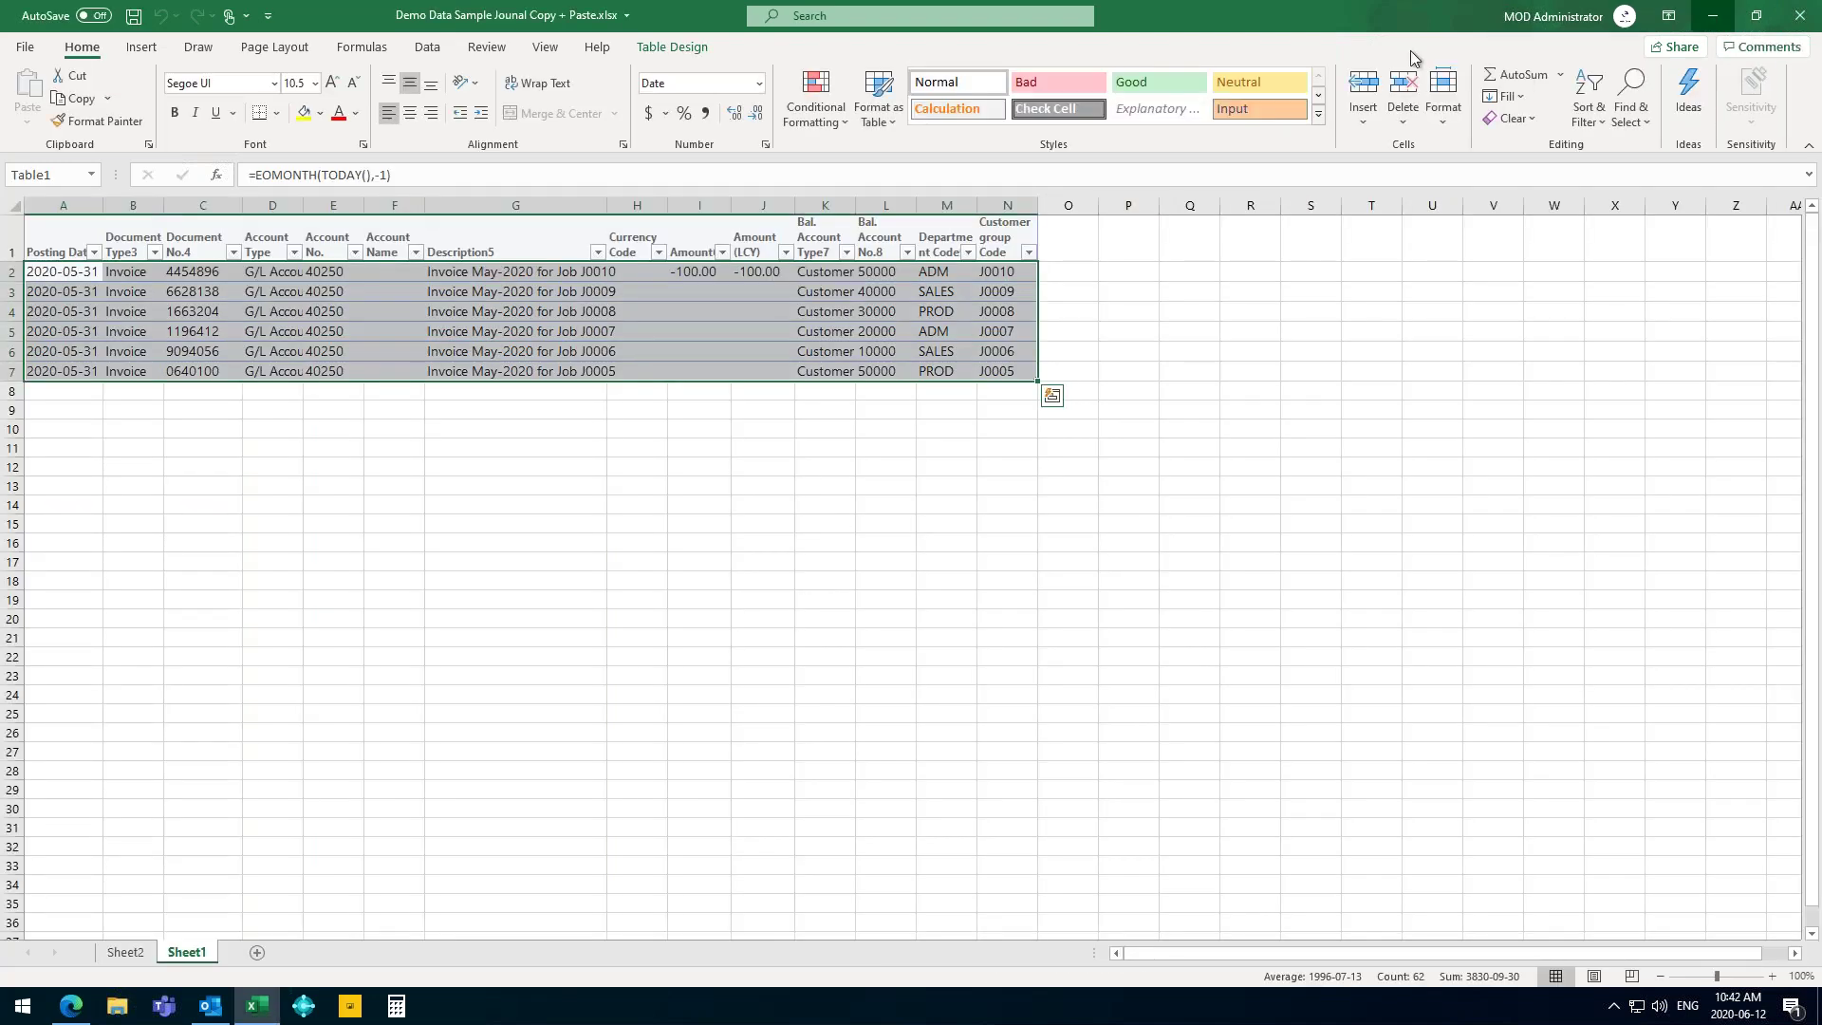
Switch to Dynamics GP, open the 2A Travel SmartList and enlarge its window to show all account rows.
{"action": "key", "text": "alt+Tab"}
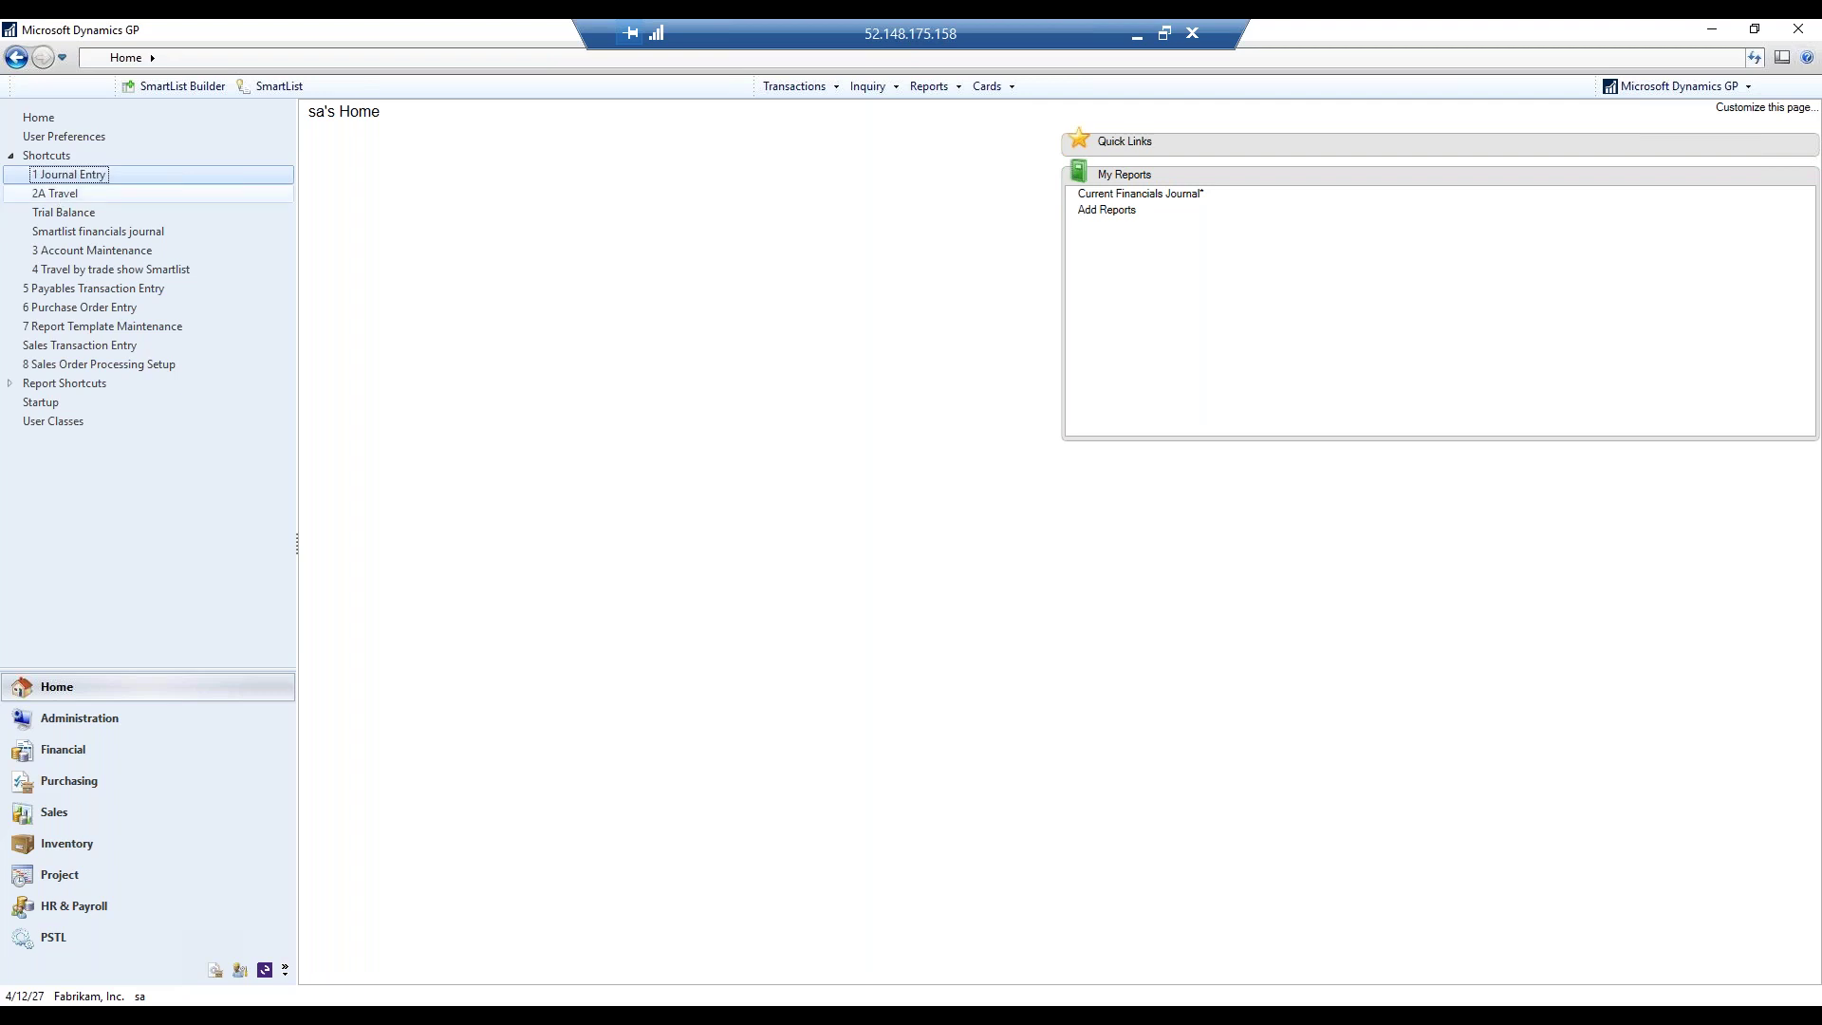
{"action": "left_click", "coordinate": [55, 192]}
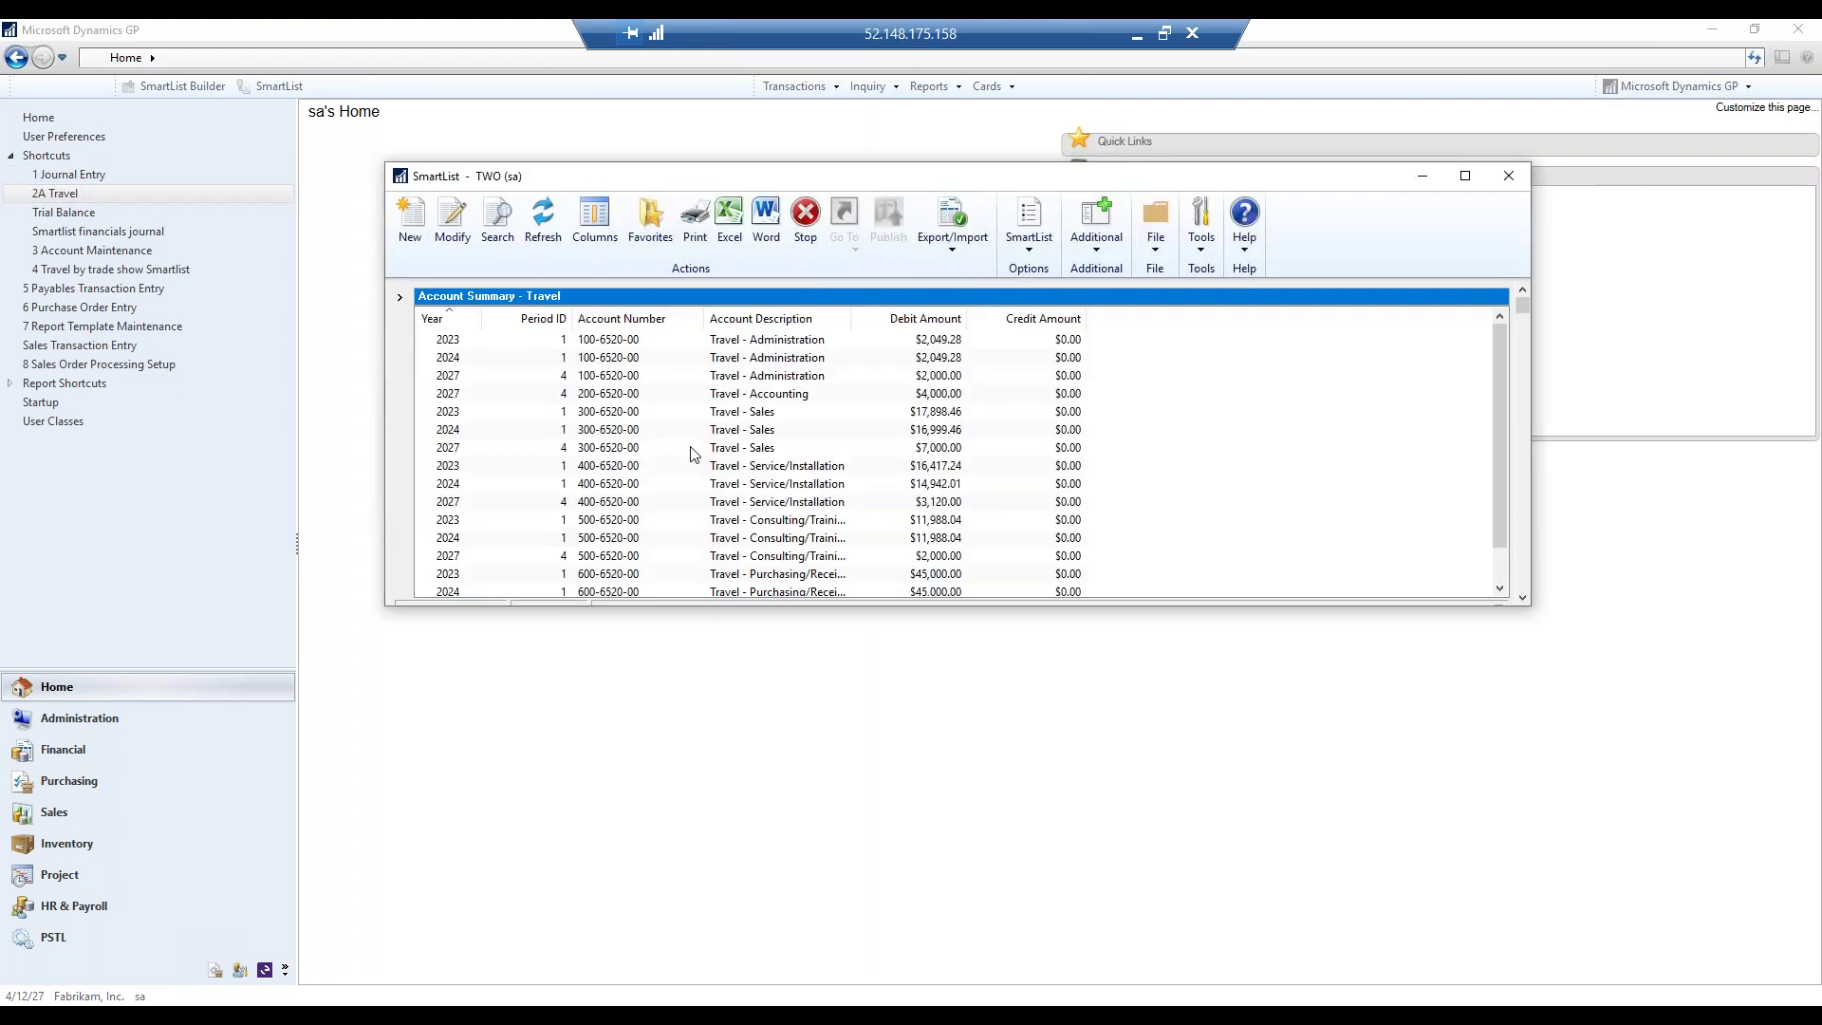
{"action": "left_click_drag", "start_coordinate": [859, 612], "coordinate": [854, 718]}
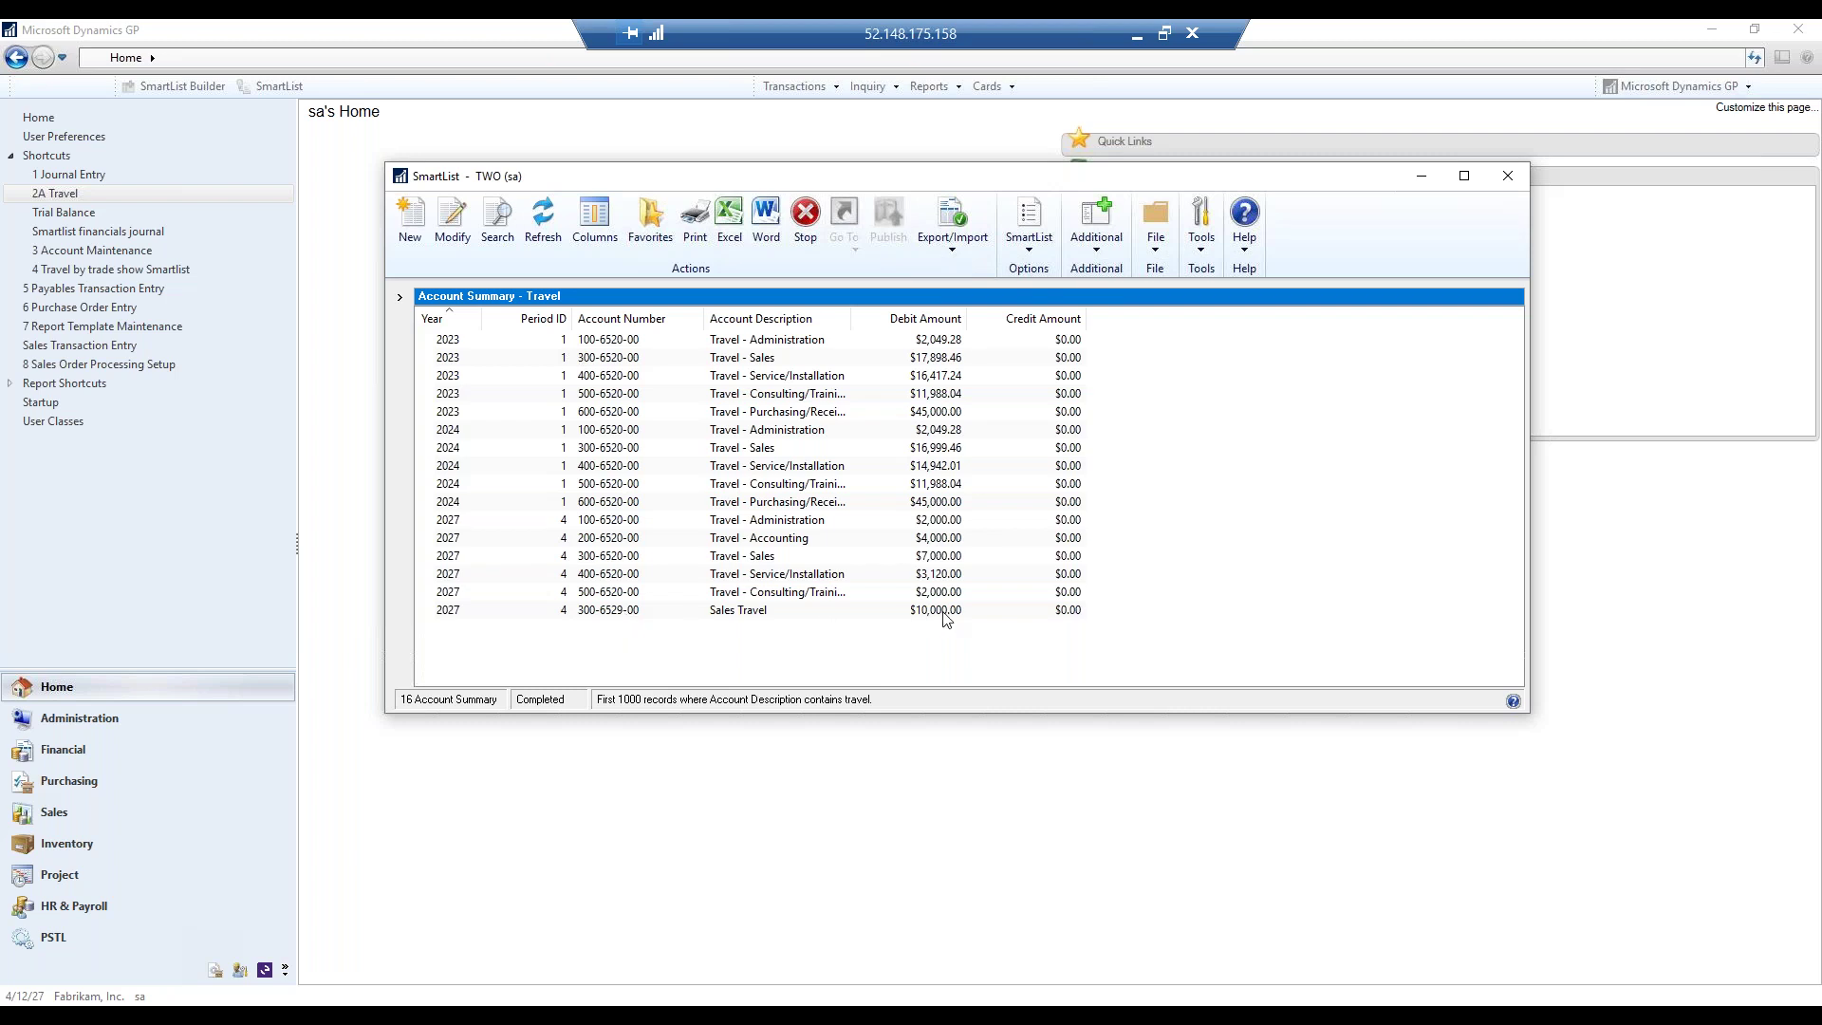
Open Account Maintenance for the 2027 Sales Travel account from the SmartList.
{"action": "left_click", "coordinate": [622, 613]}
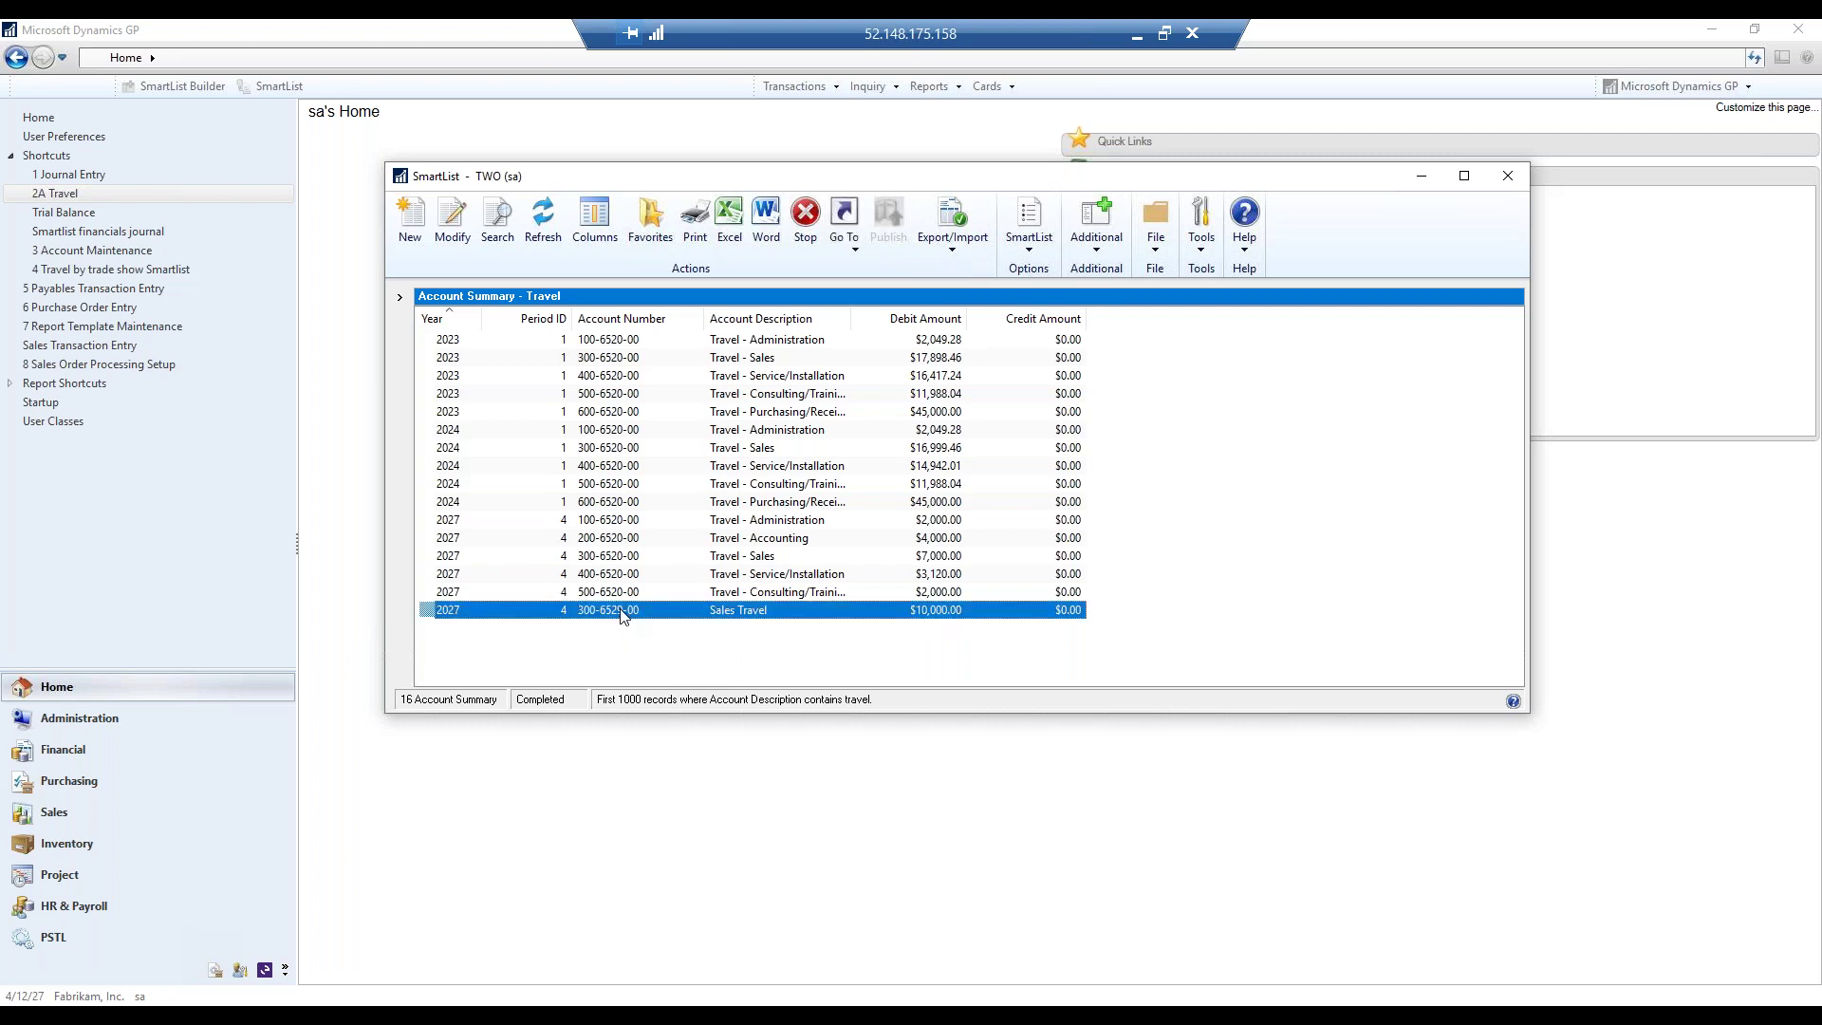
{"action": "left_click", "coordinate": [849, 245]}
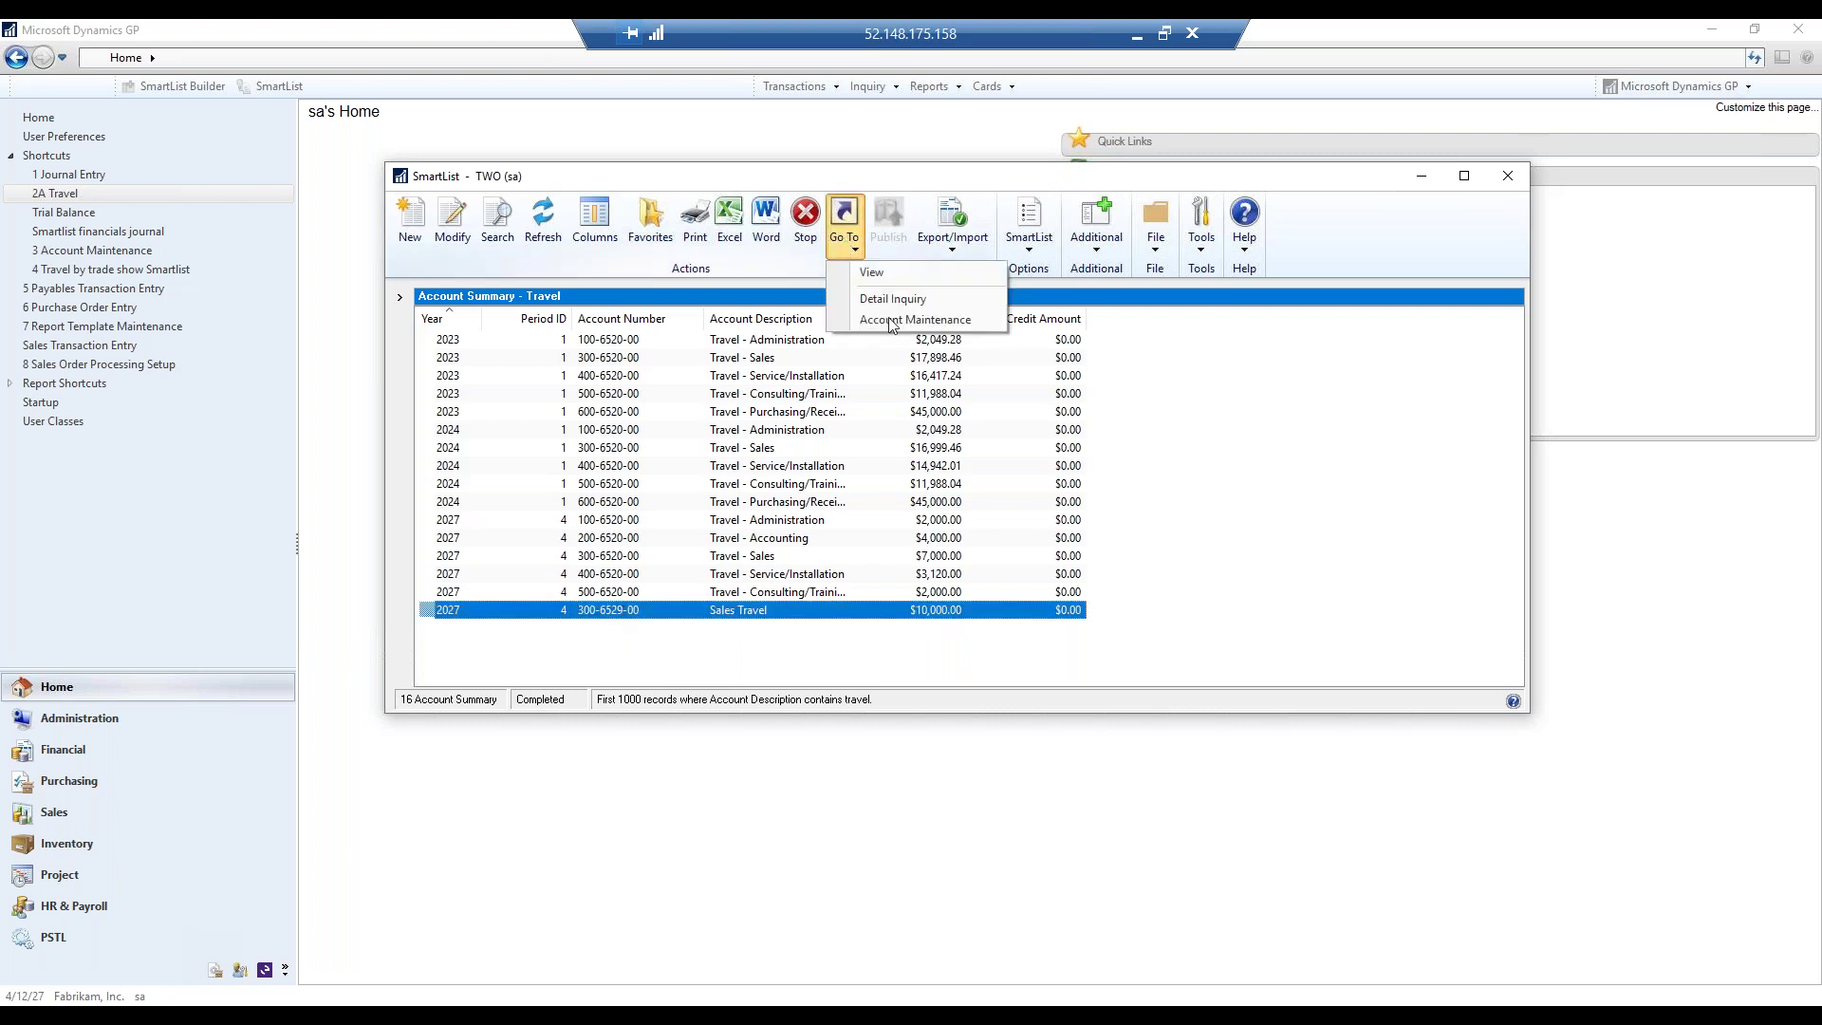
{"action": "left_click", "coordinate": [889, 316]}
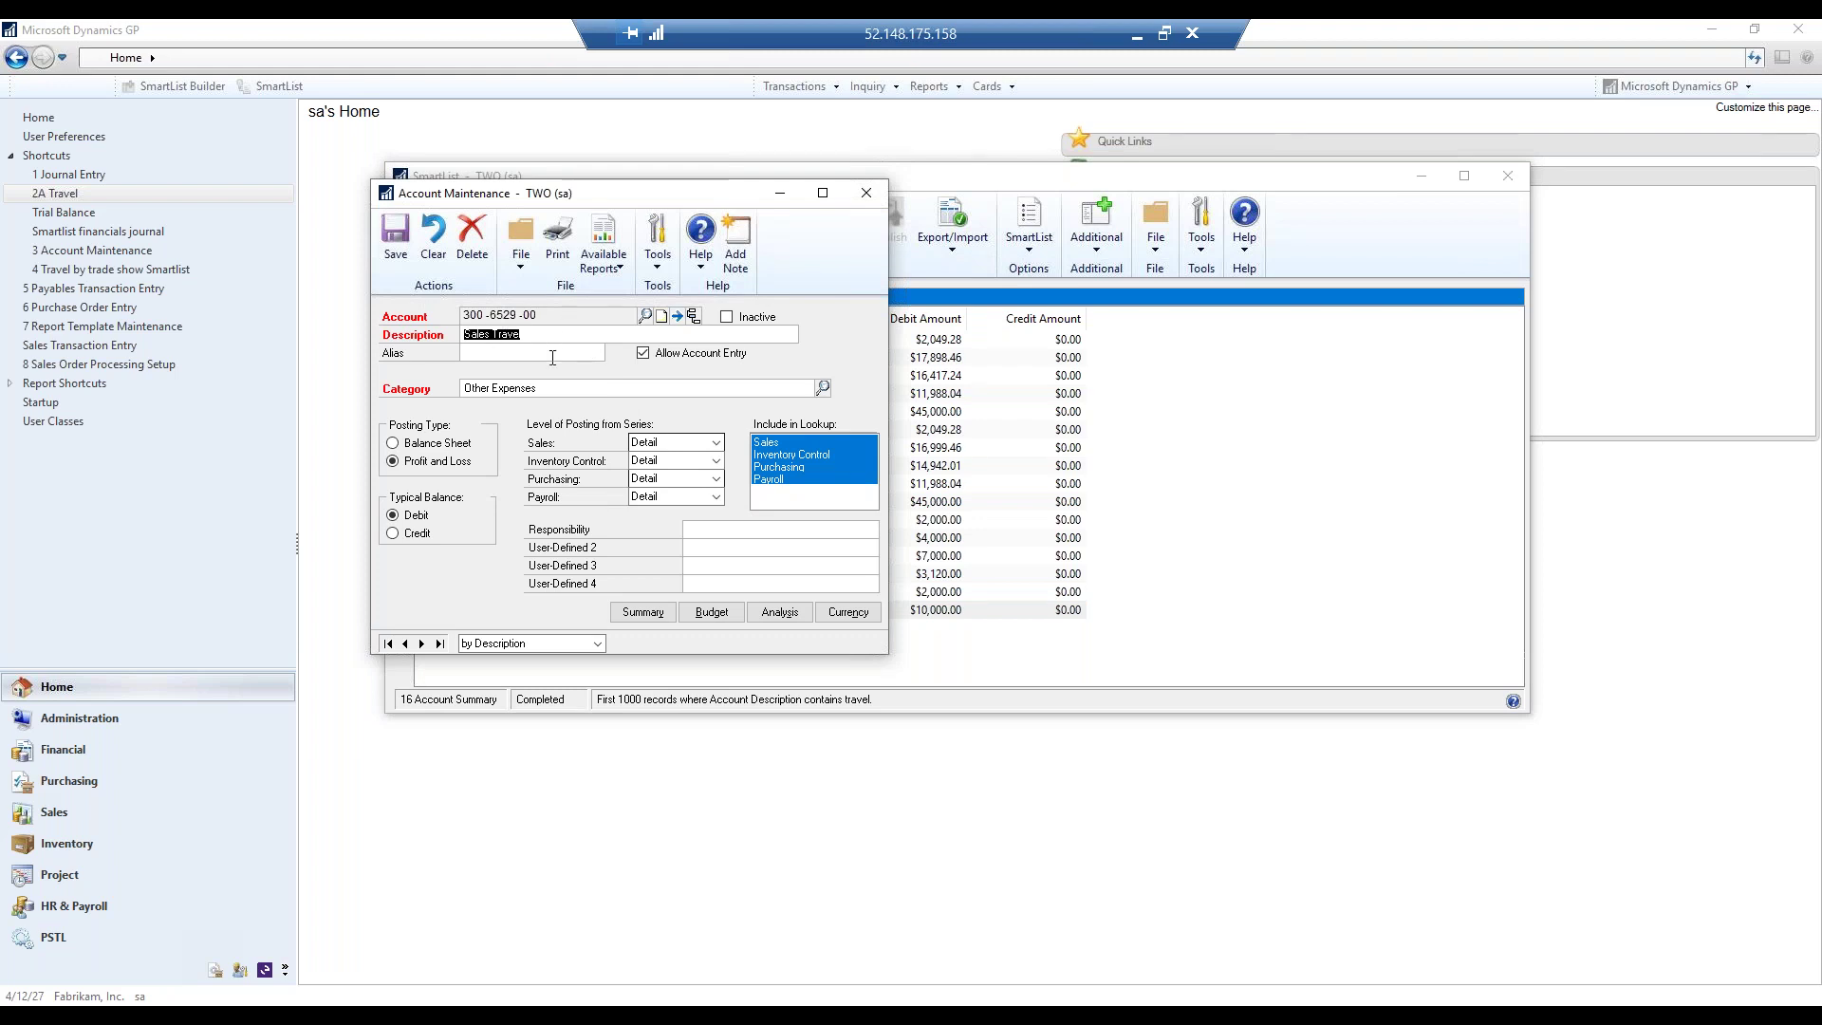
Review the Sales Travel account's 2027 summary at Period 4, then close the summary and account maintenance windows.
{"action": "left_click", "coordinate": [645, 614]}
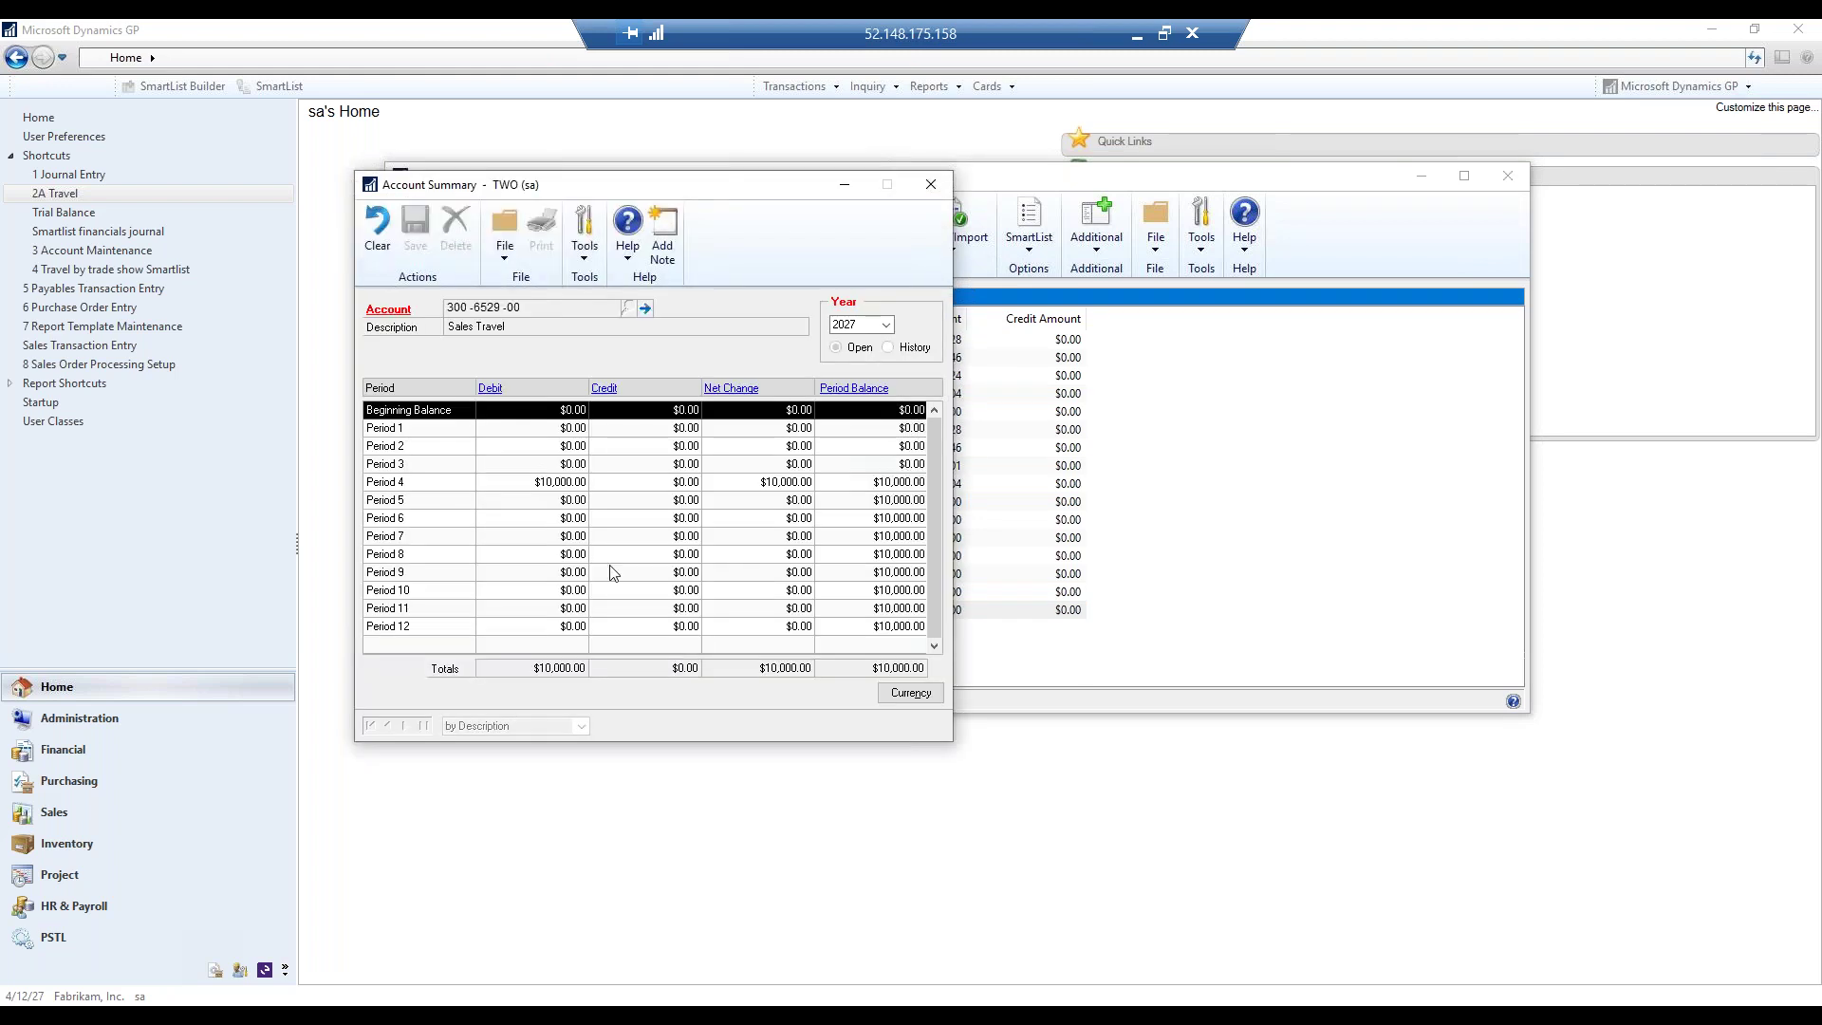
{"action": "left_click", "coordinate": [560, 484]}
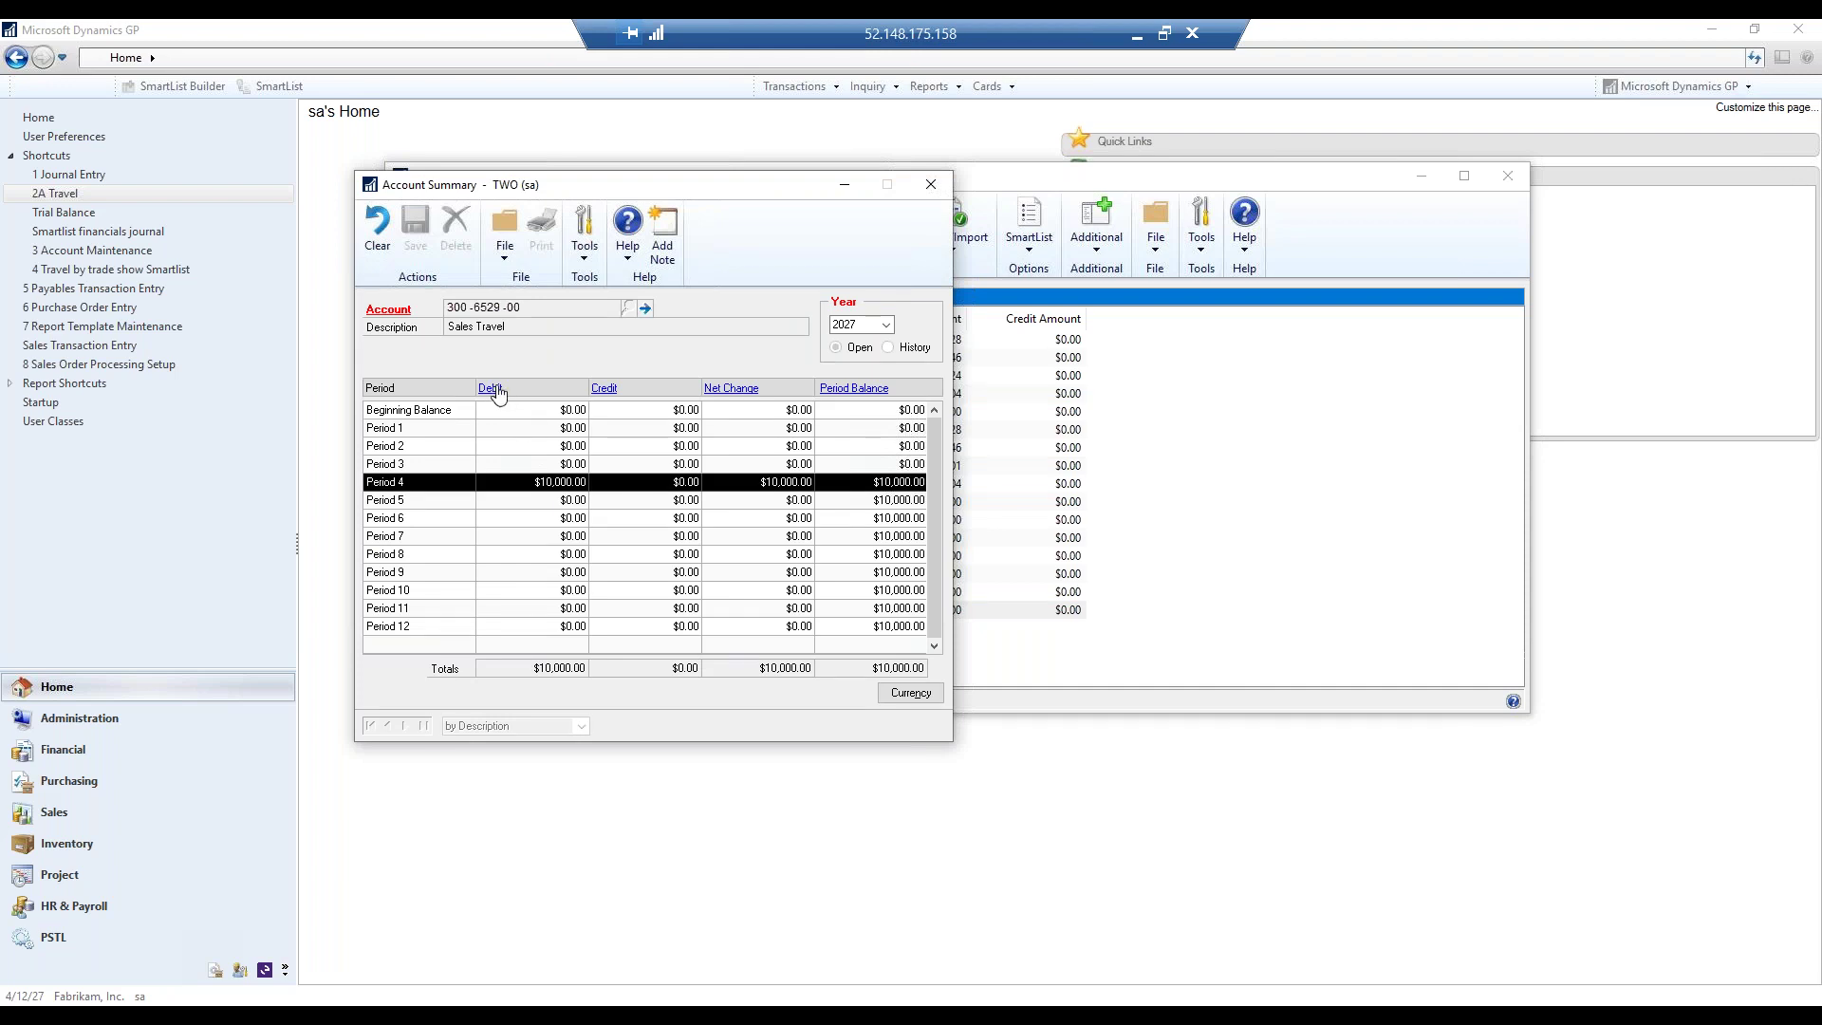
{"action": "left_click", "coordinate": [930, 185]}
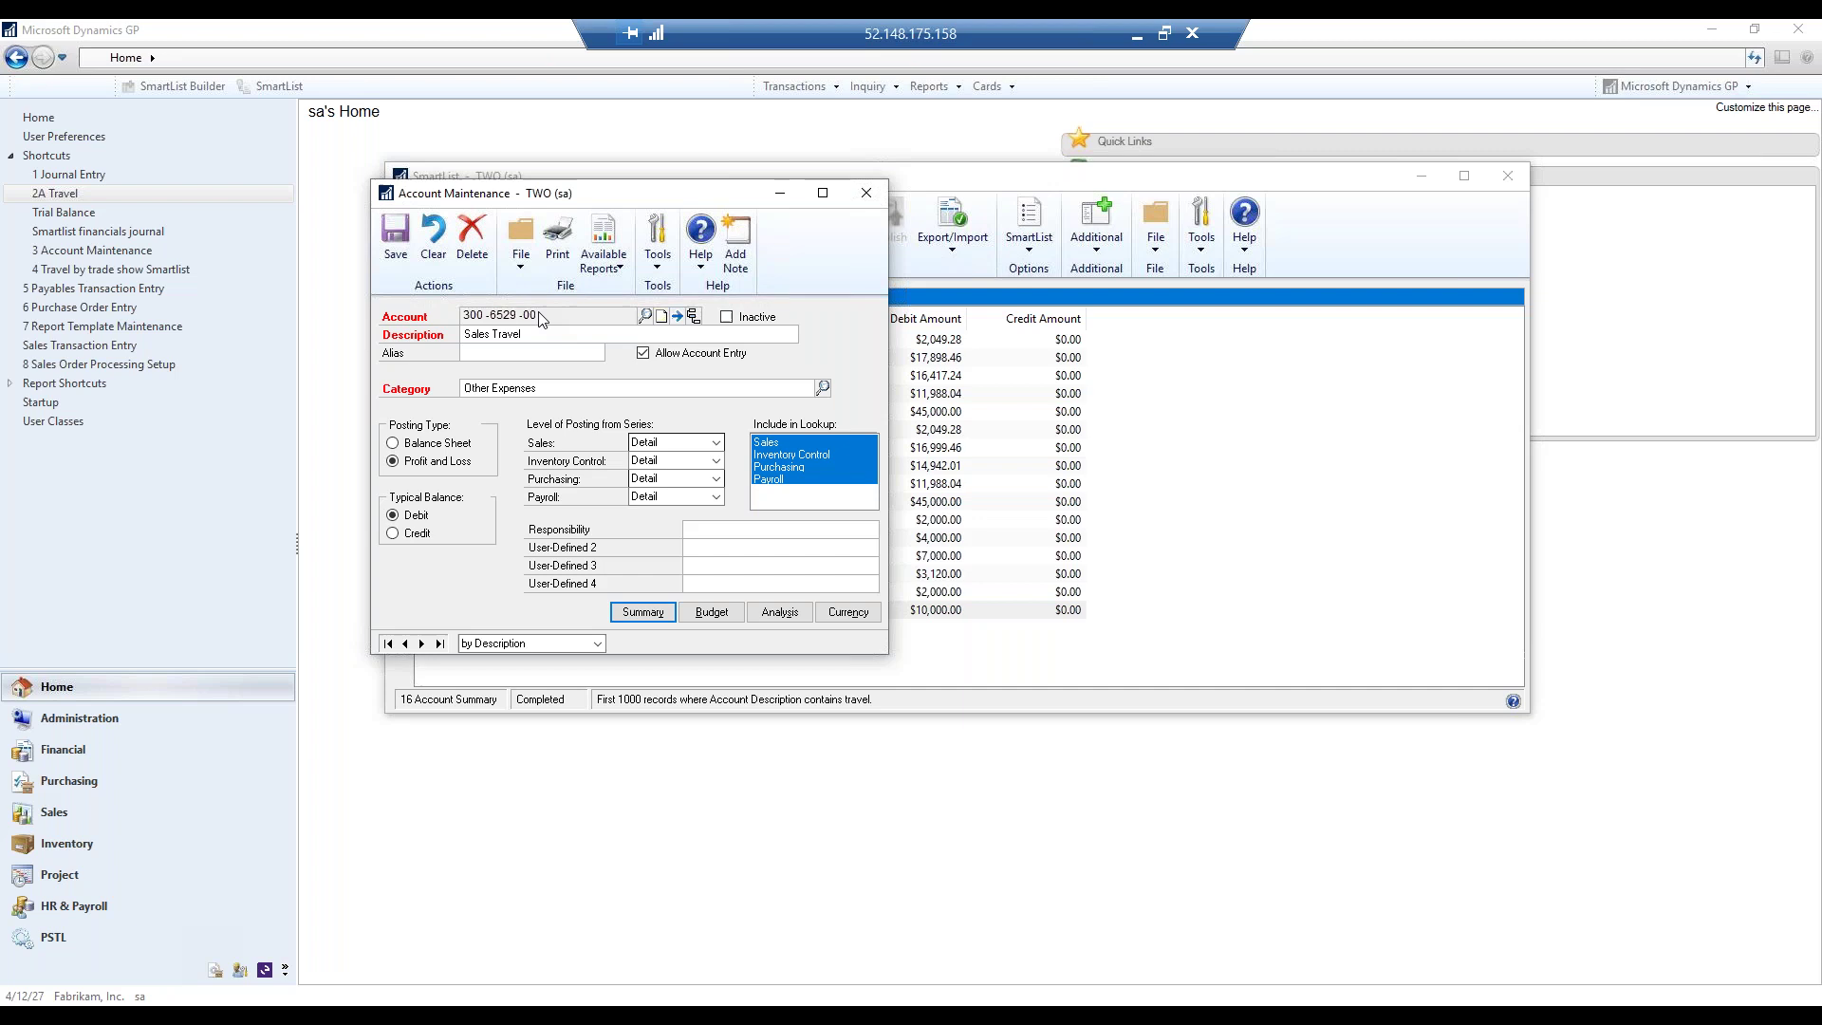
{"action": "left_click", "coordinate": [868, 193]}
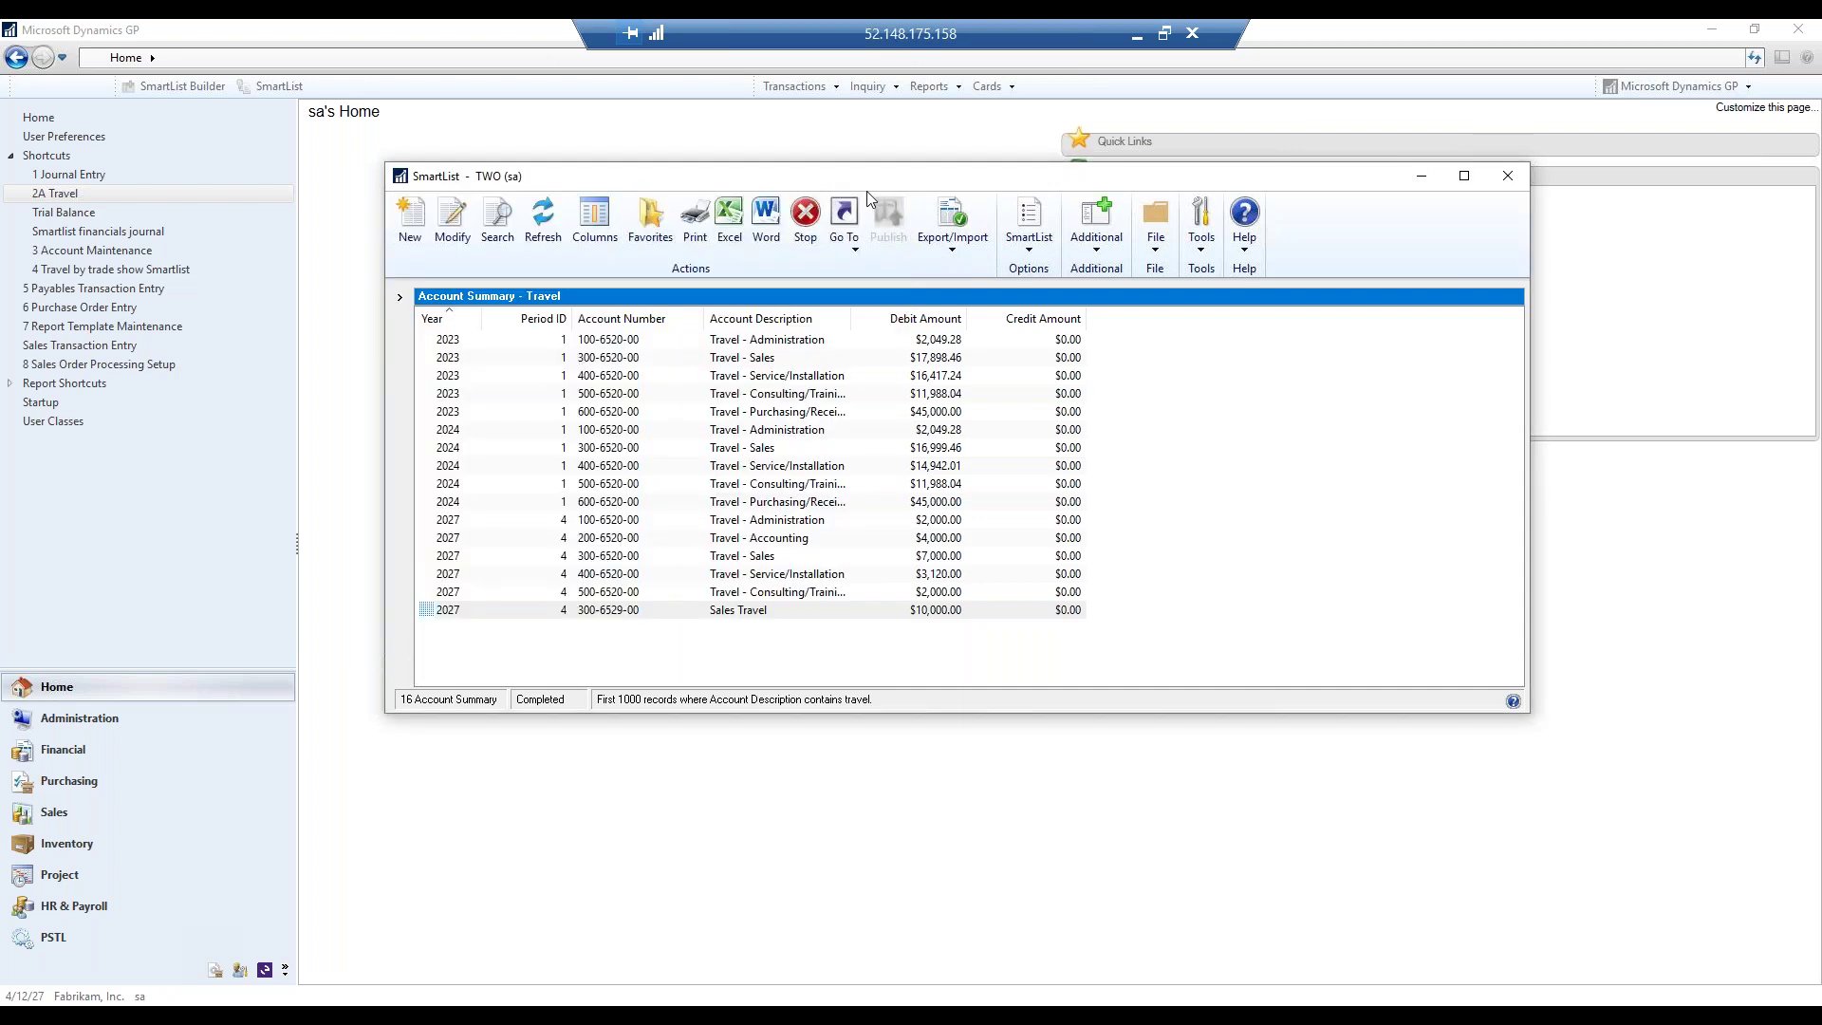
Open the Account Modifier/Combiner from the PSTL main setup to examine its conversion options, then close the tools library.
{"action": "left_click", "coordinate": [51, 935]}
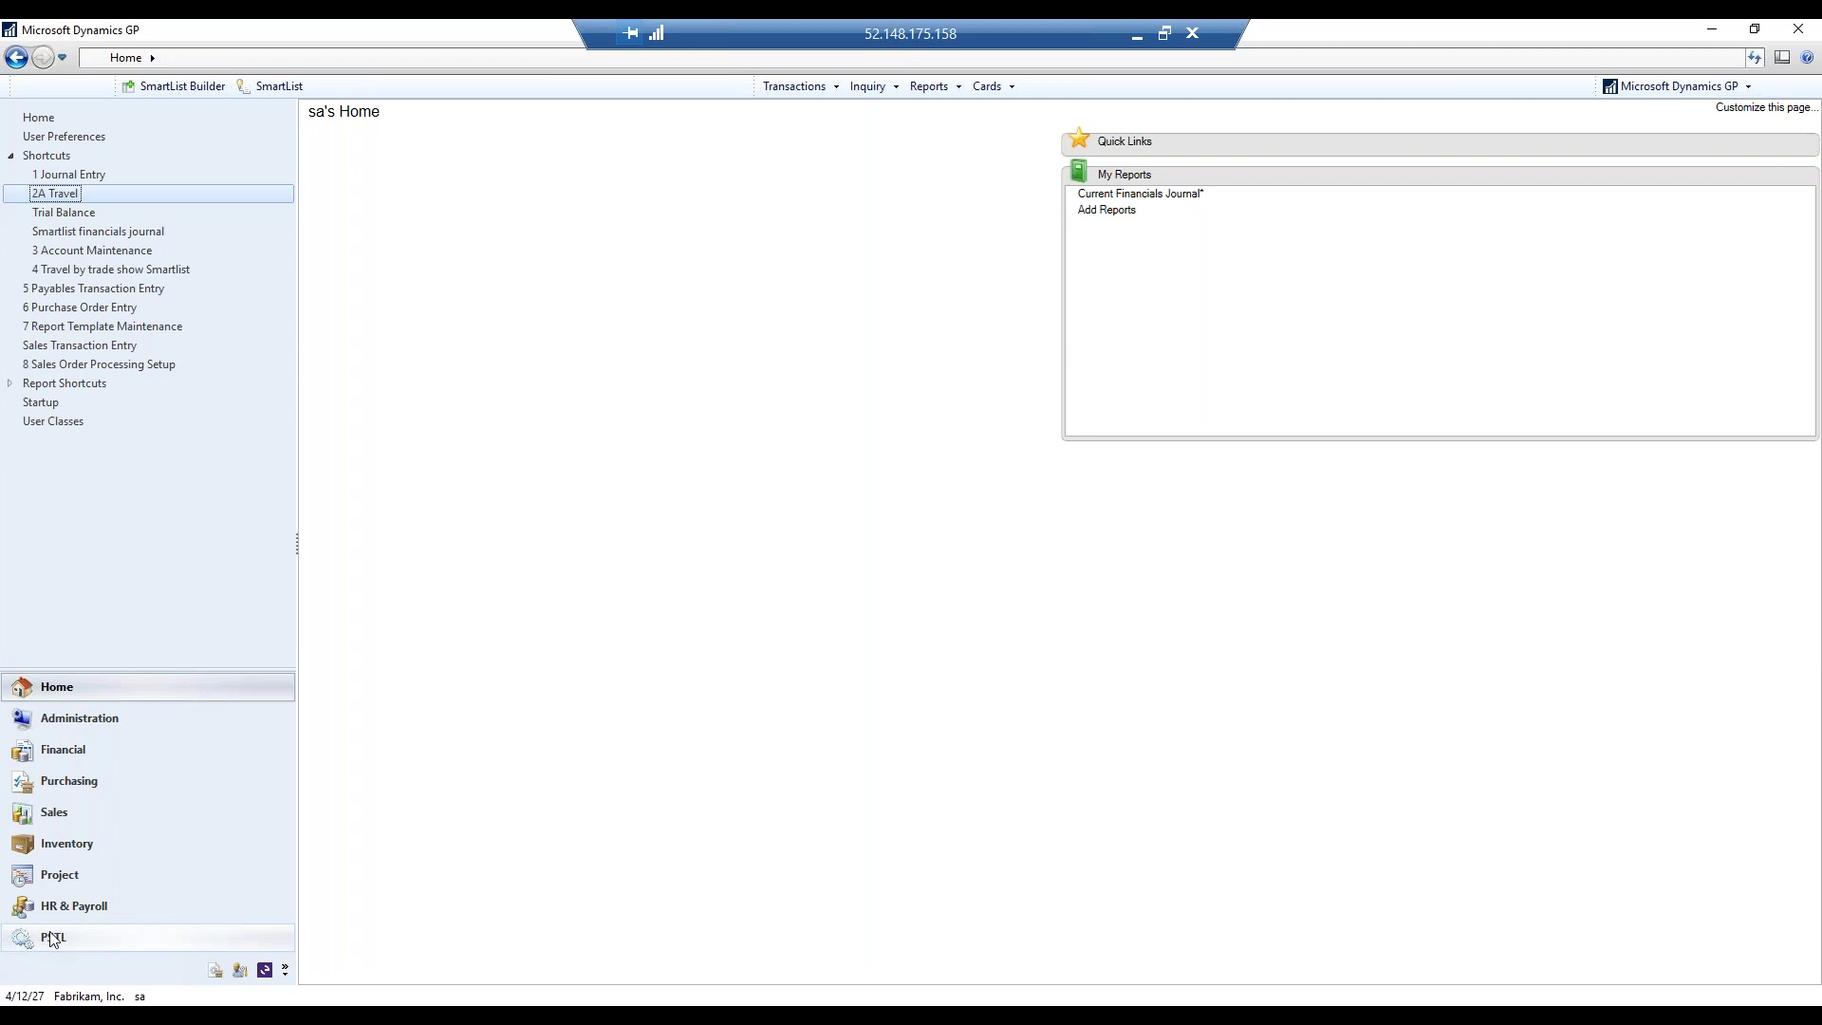
{"action": "left_click", "coordinate": [52, 938]}
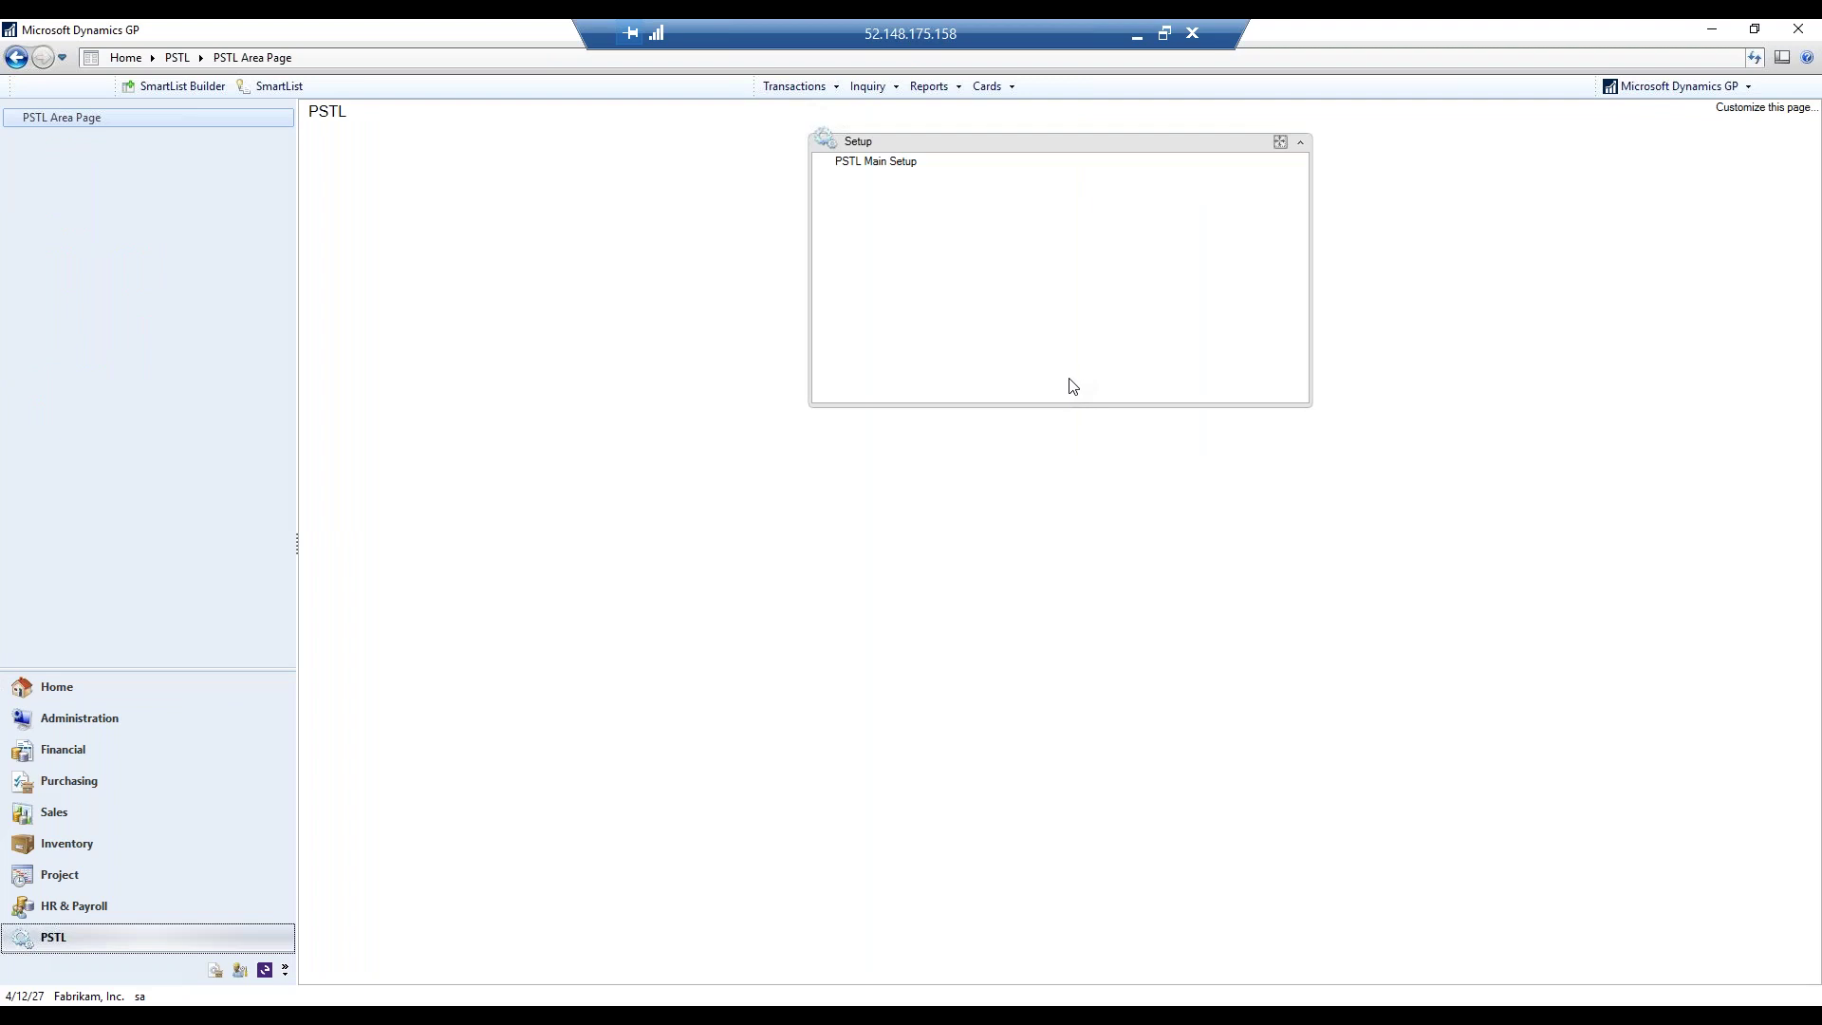
{"action": "left_click", "coordinate": [870, 162]}
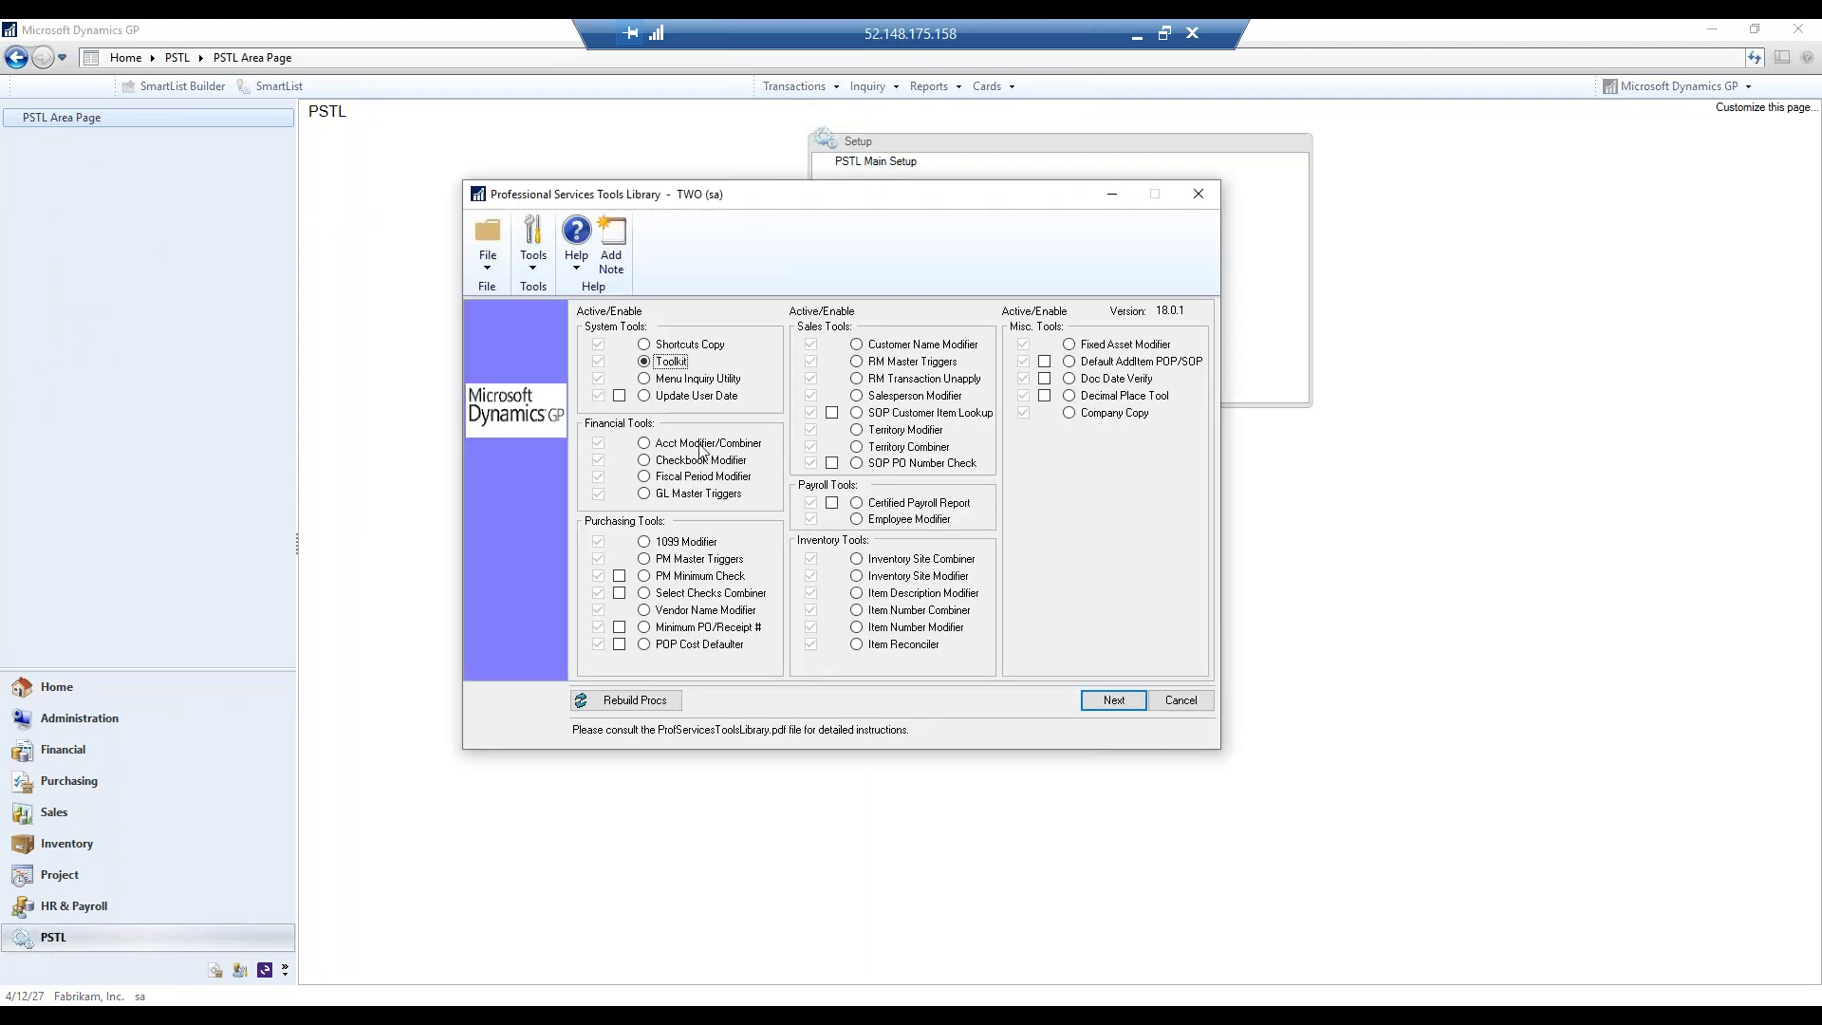
{"action": "left_click", "coordinate": [645, 445]}
{"action": "left_click", "coordinate": [1120, 701]}
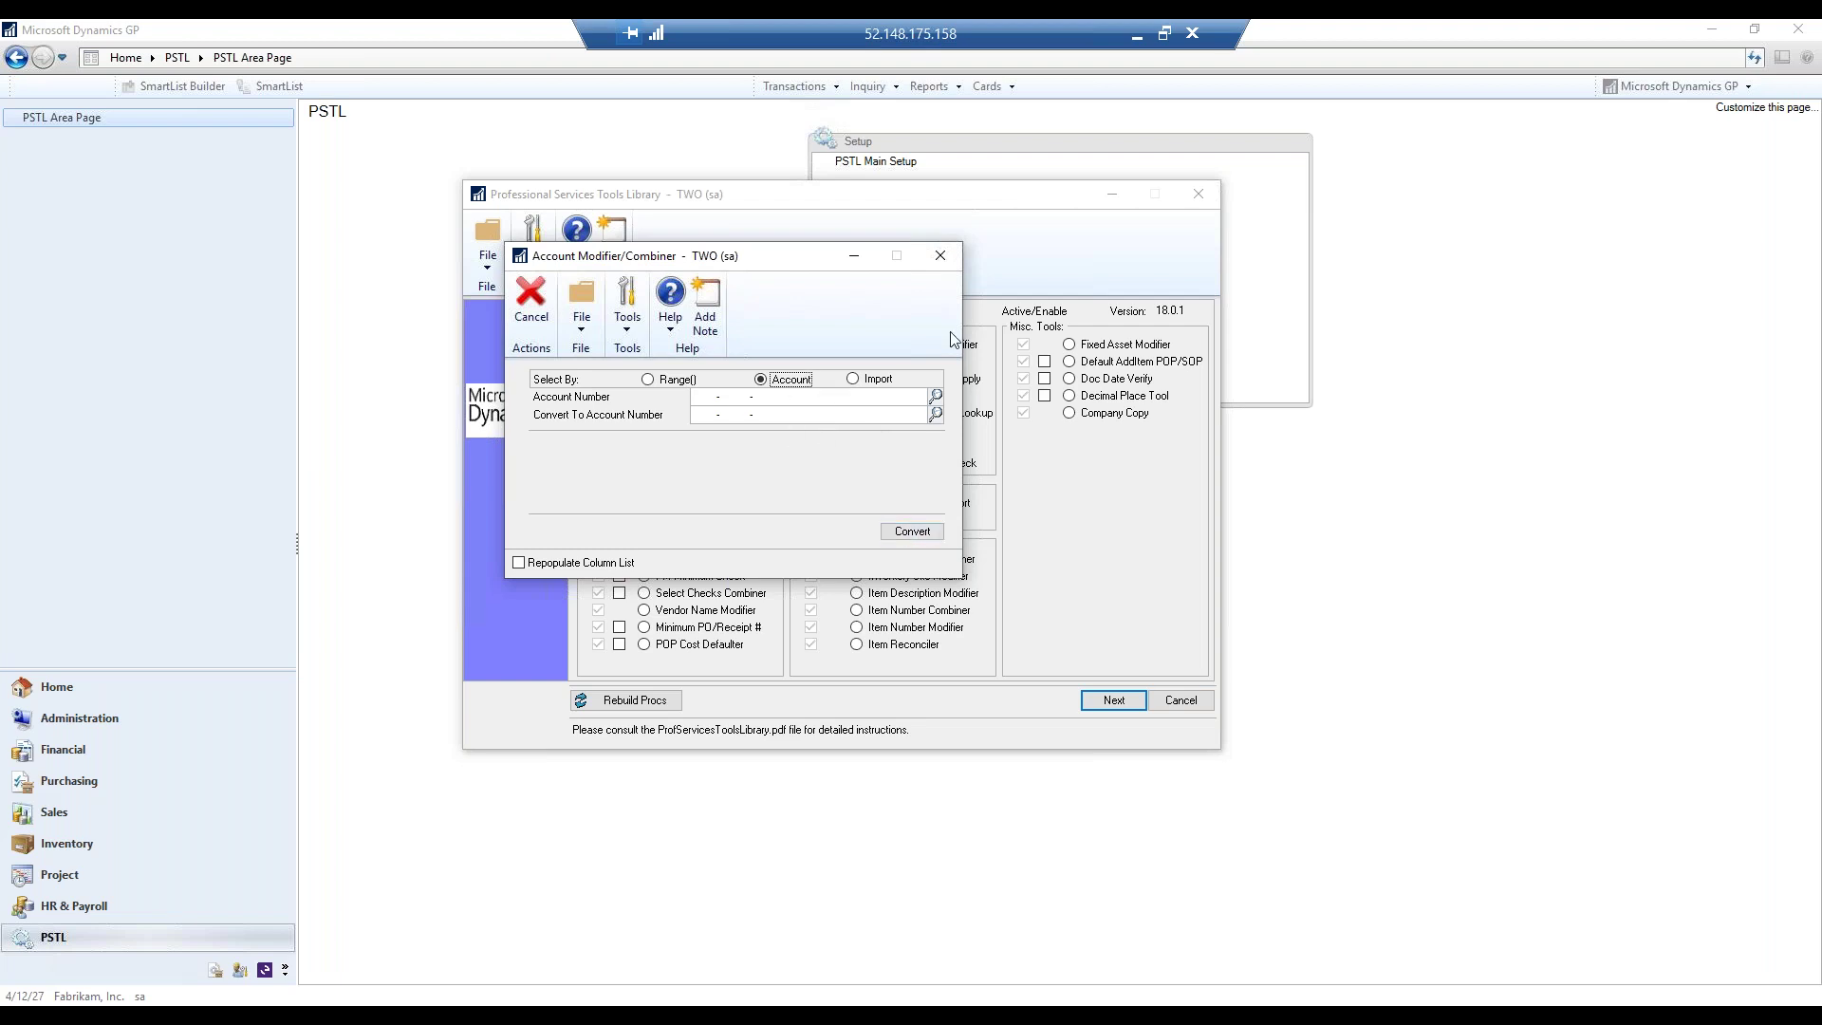
{"action": "left_click", "coordinate": [940, 256]}
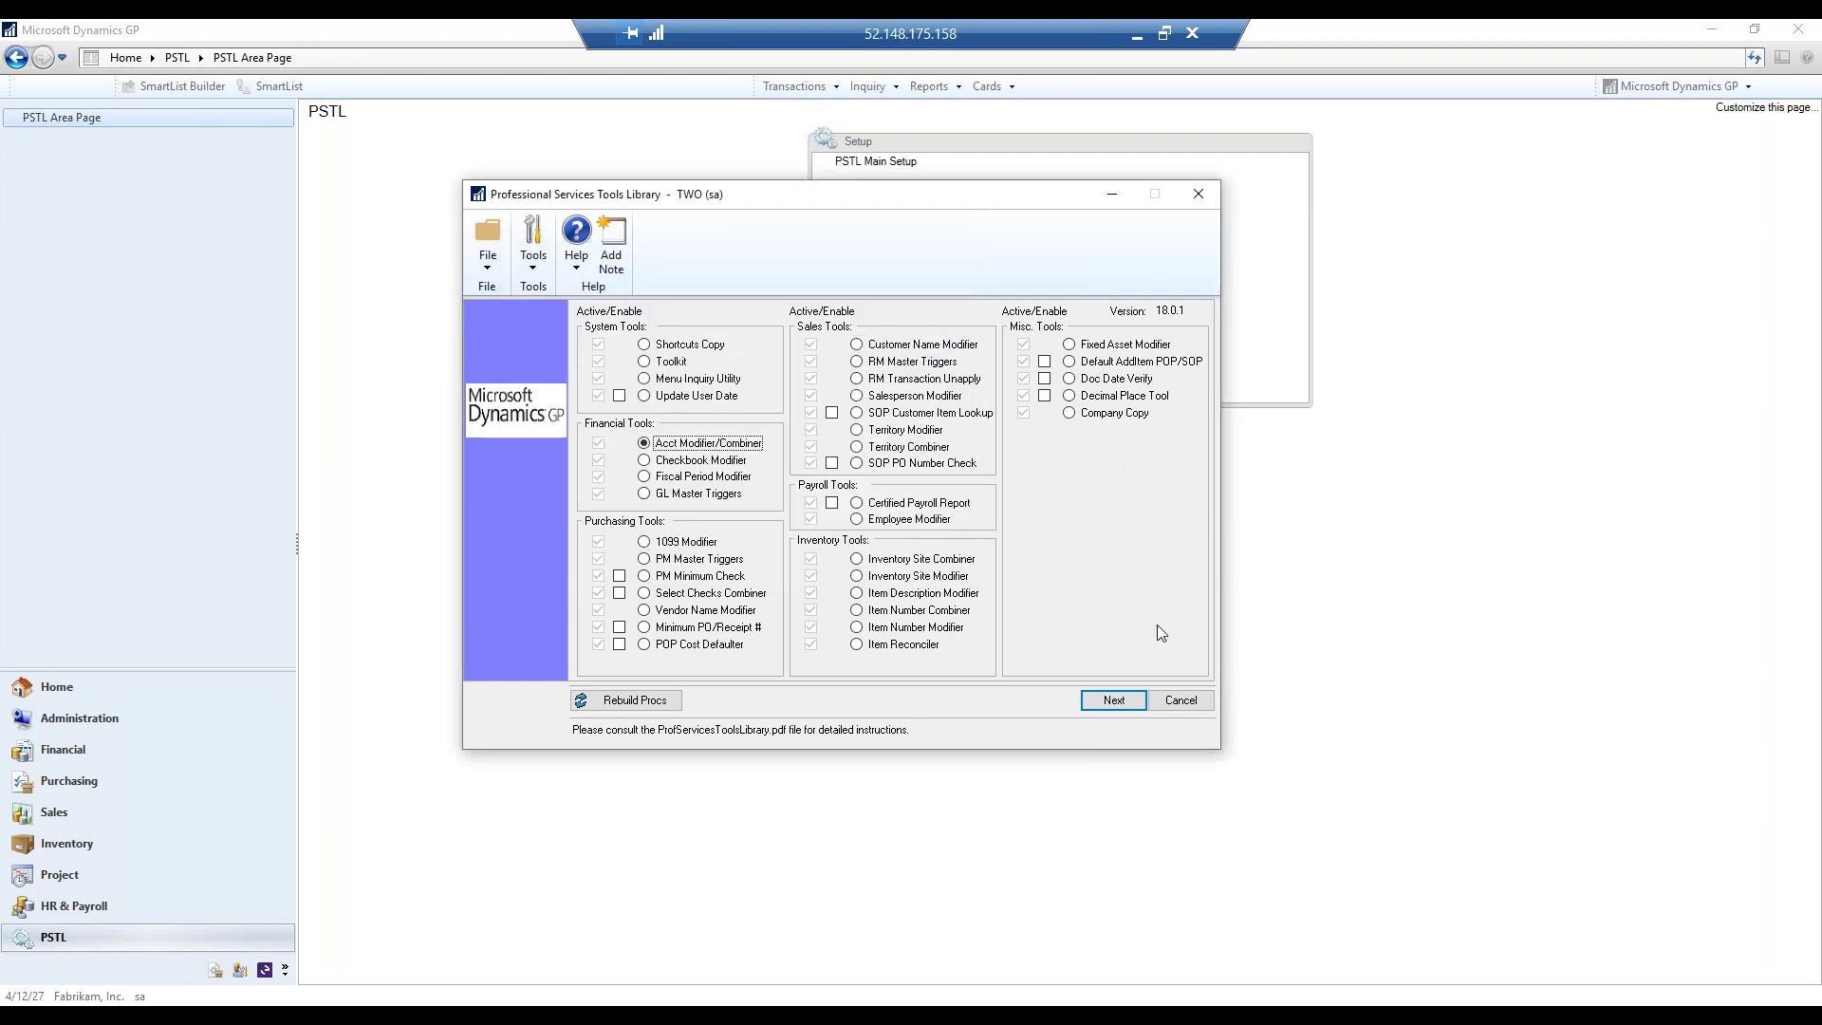
{"action": "left_click", "coordinate": [1179, 700]}
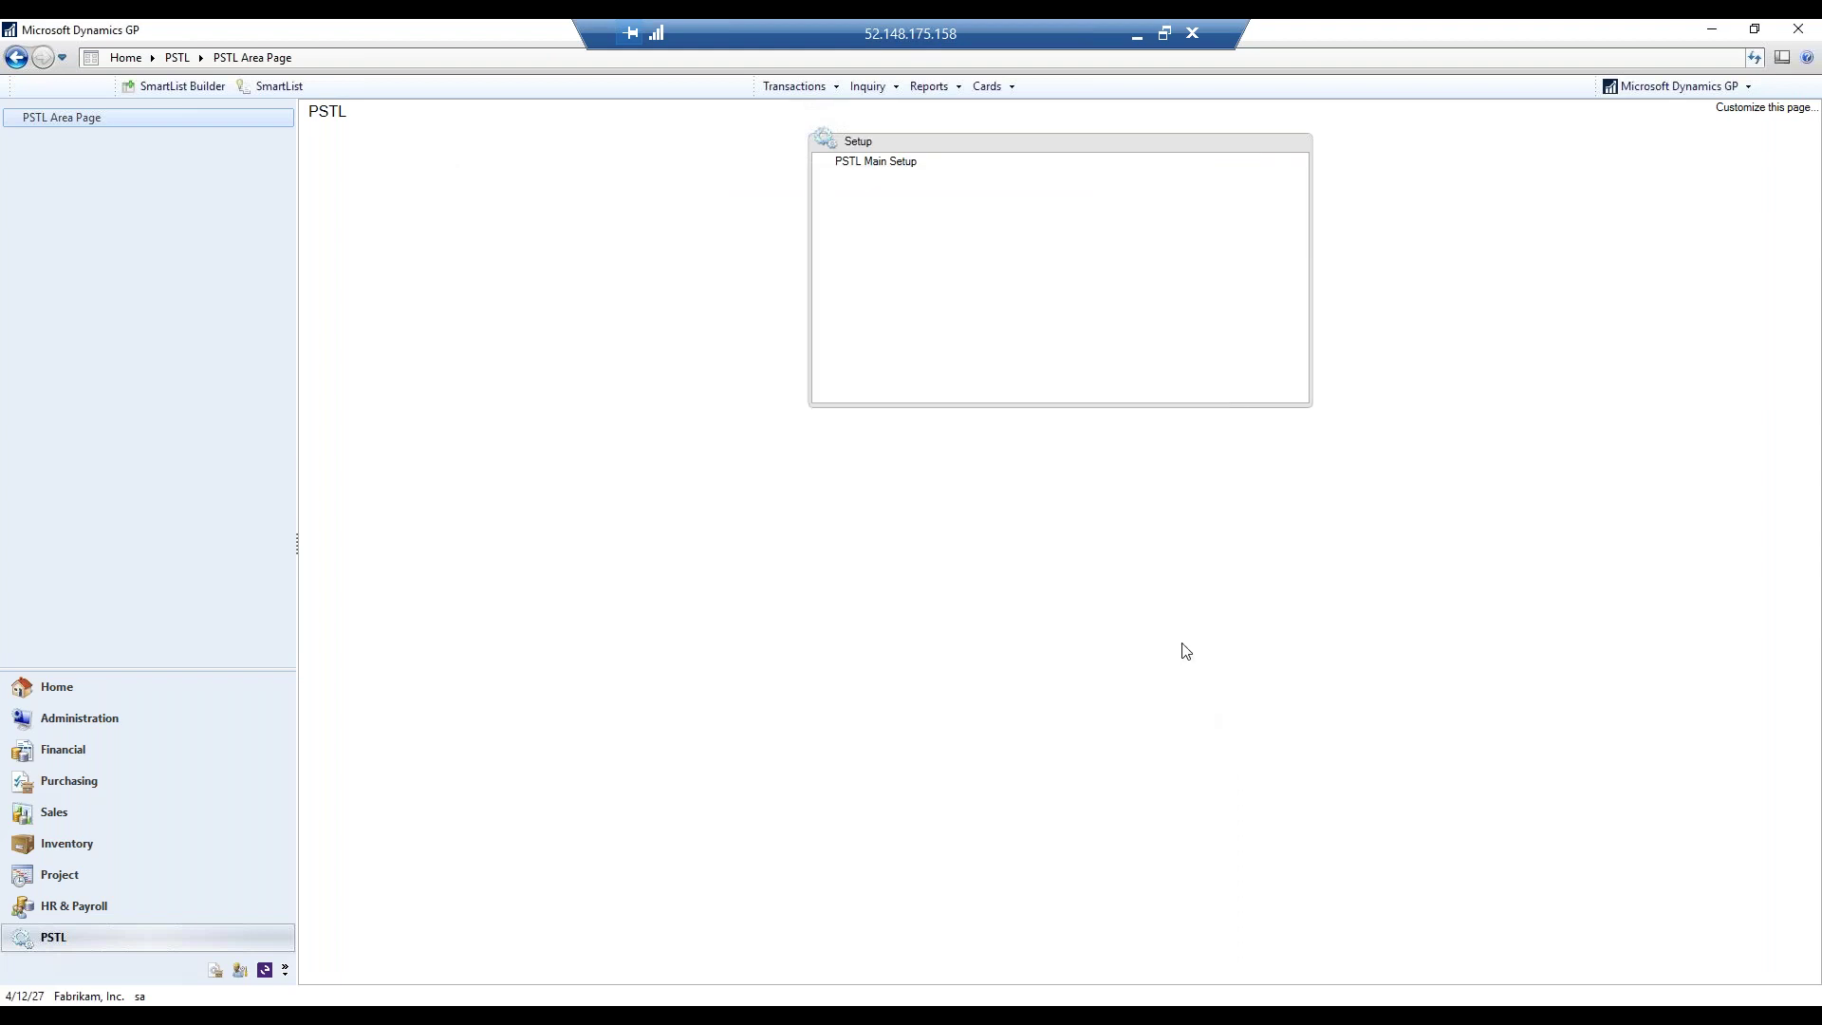
Return to the Dynamics GP home page and open the 2A Travel shortcut.
{"action": "left_click", "coordinate": [52, 686]}
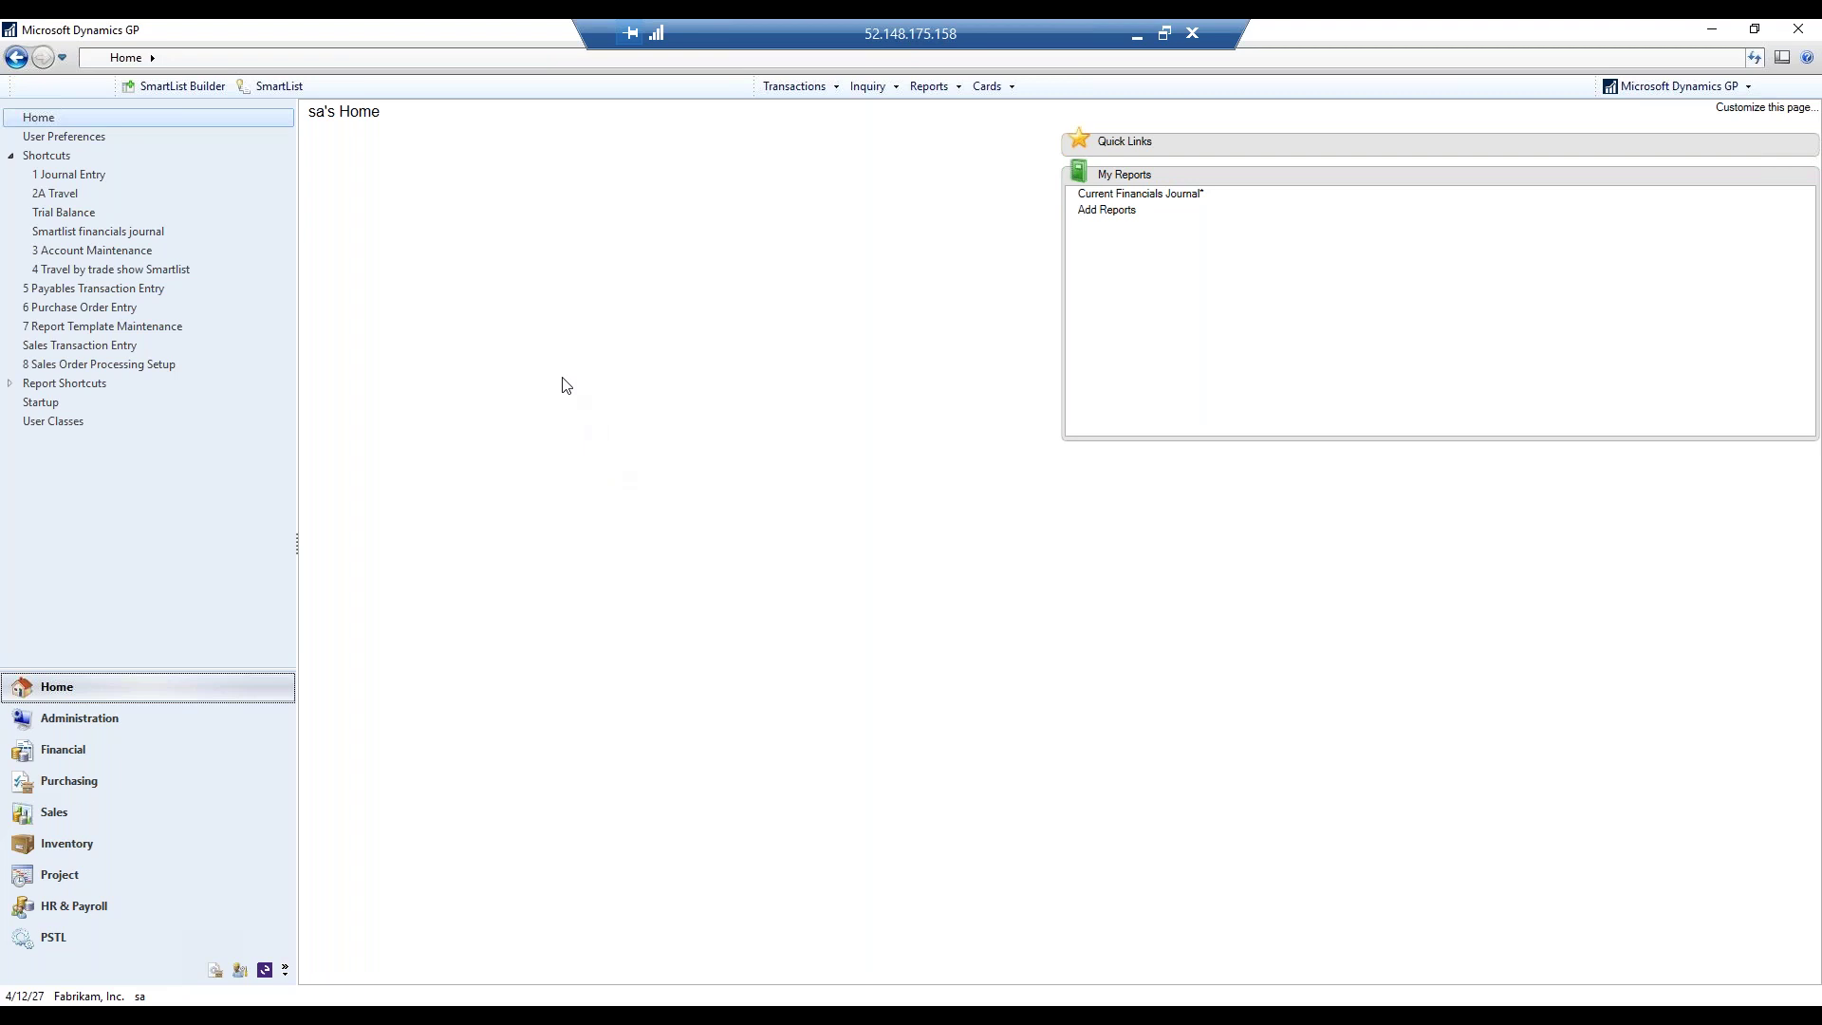
{"action": "left_click", "coordinate": [65, 196]}
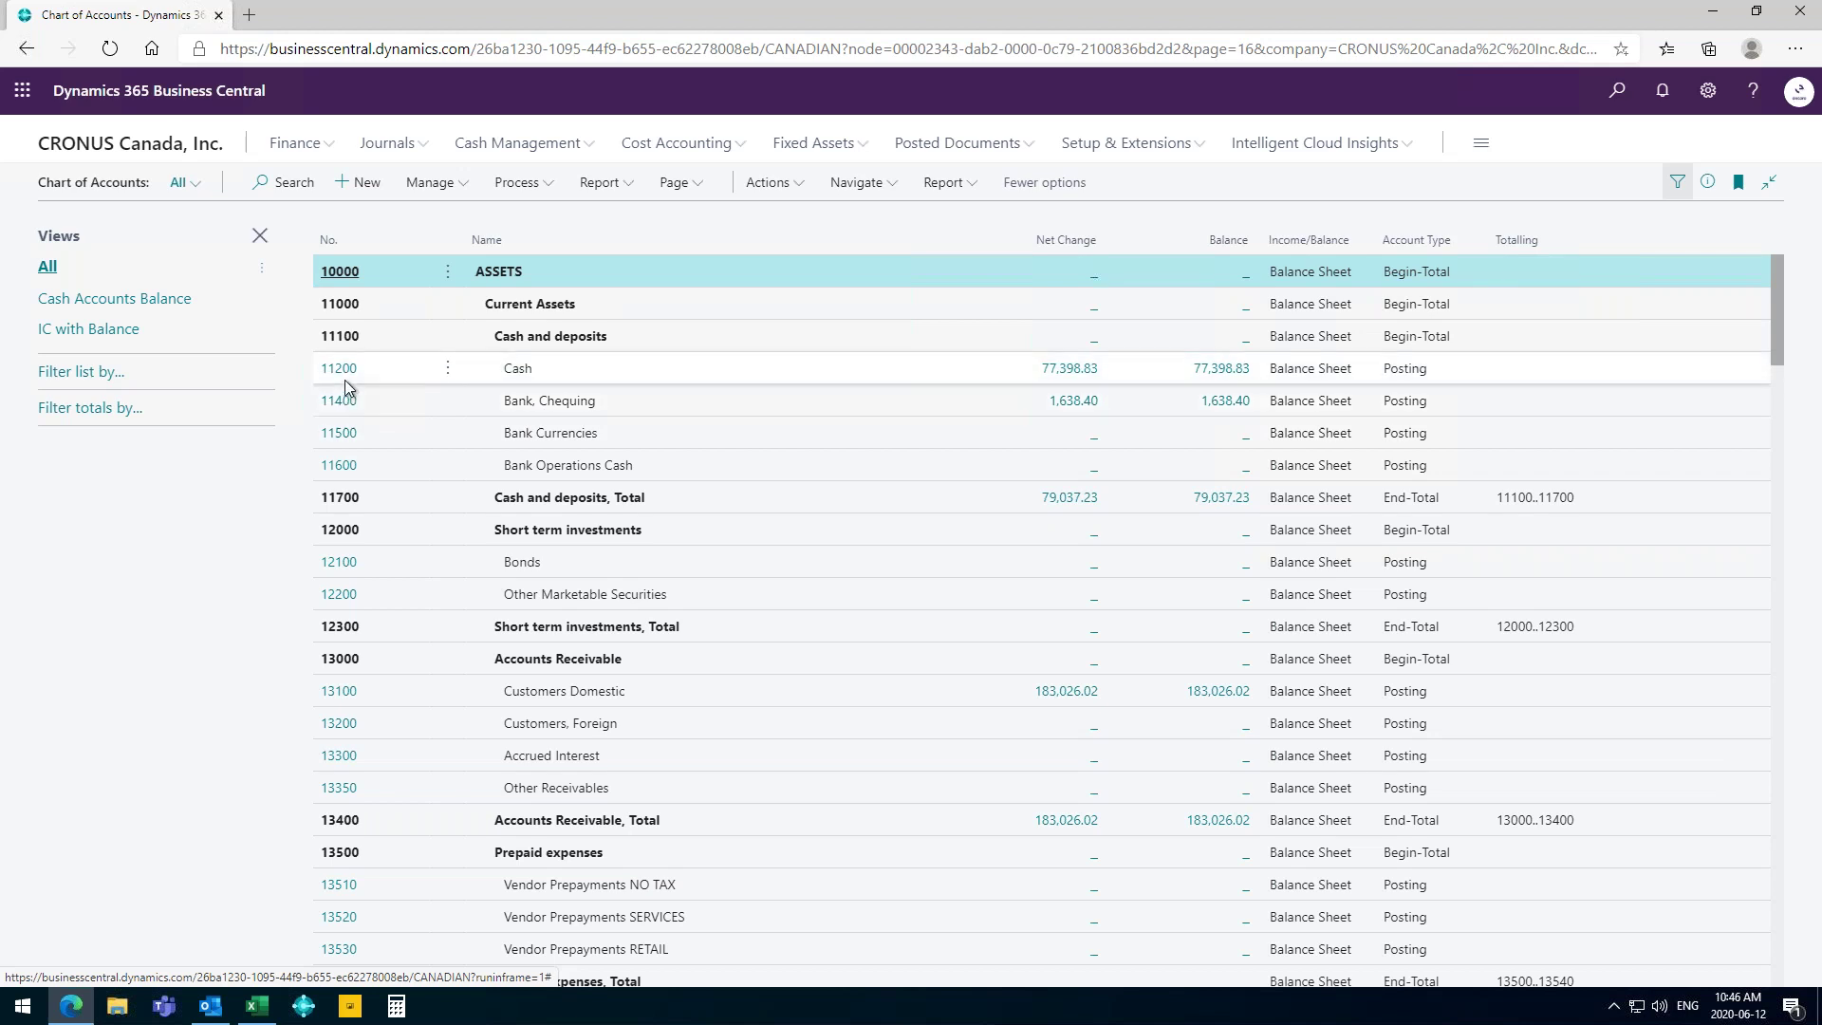
Switch to Business Central and review the general ledger entries behind the Bank, Chequing account's balance, returning to the chart of accounts.
{"action": "left_click", "coordinate": [520, 413]}
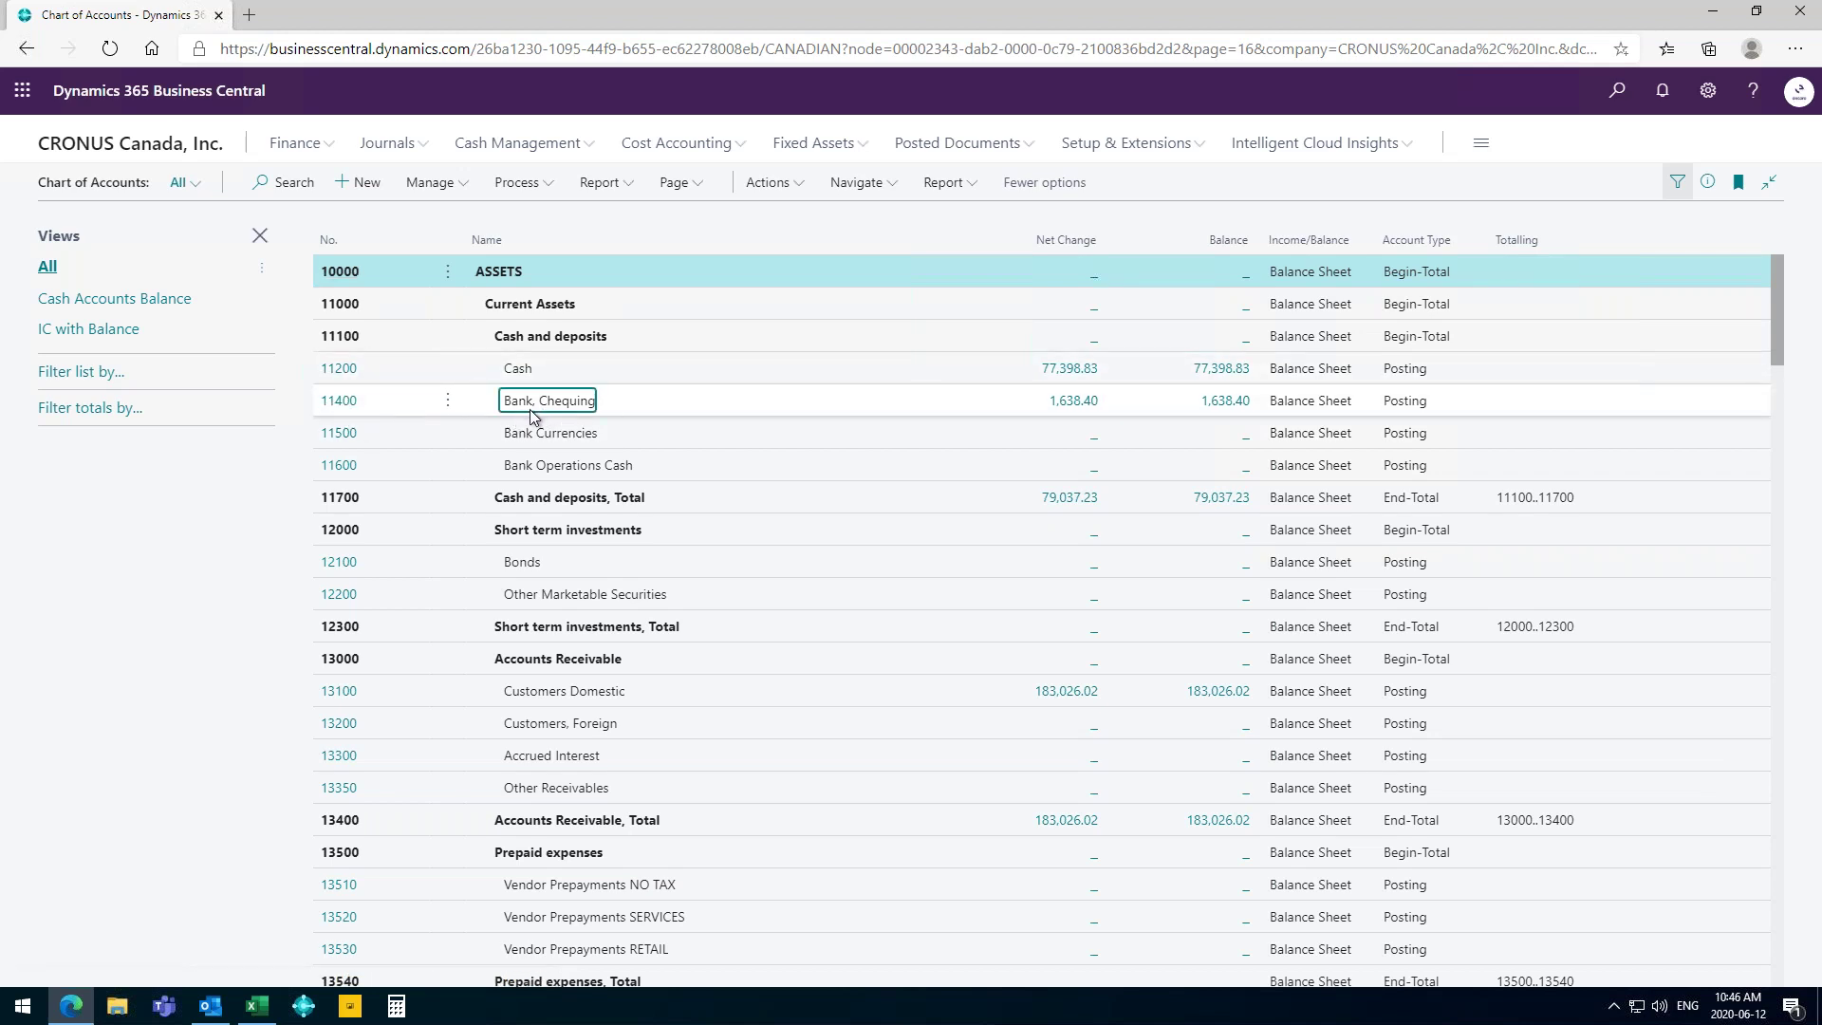
{"action": "left_click", "coordinate": [1082, 408]}
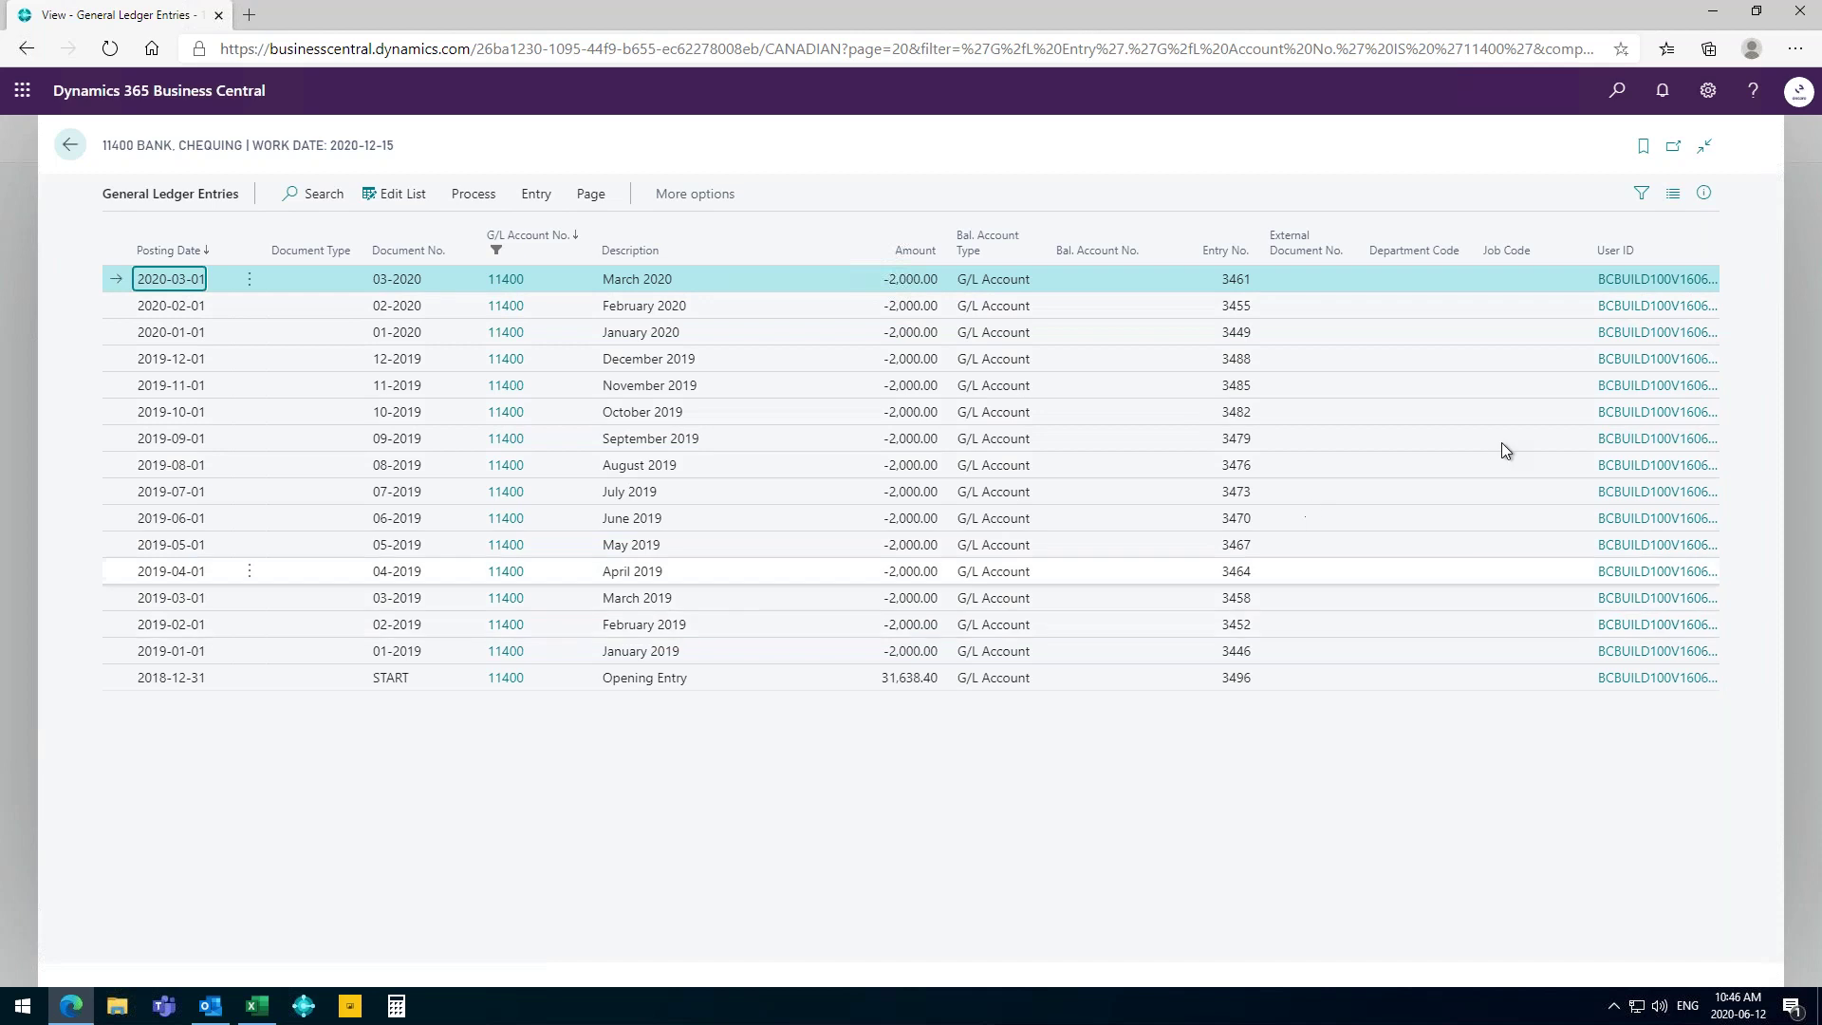
{"action": "left_click", "coordinate": [69, 145]}
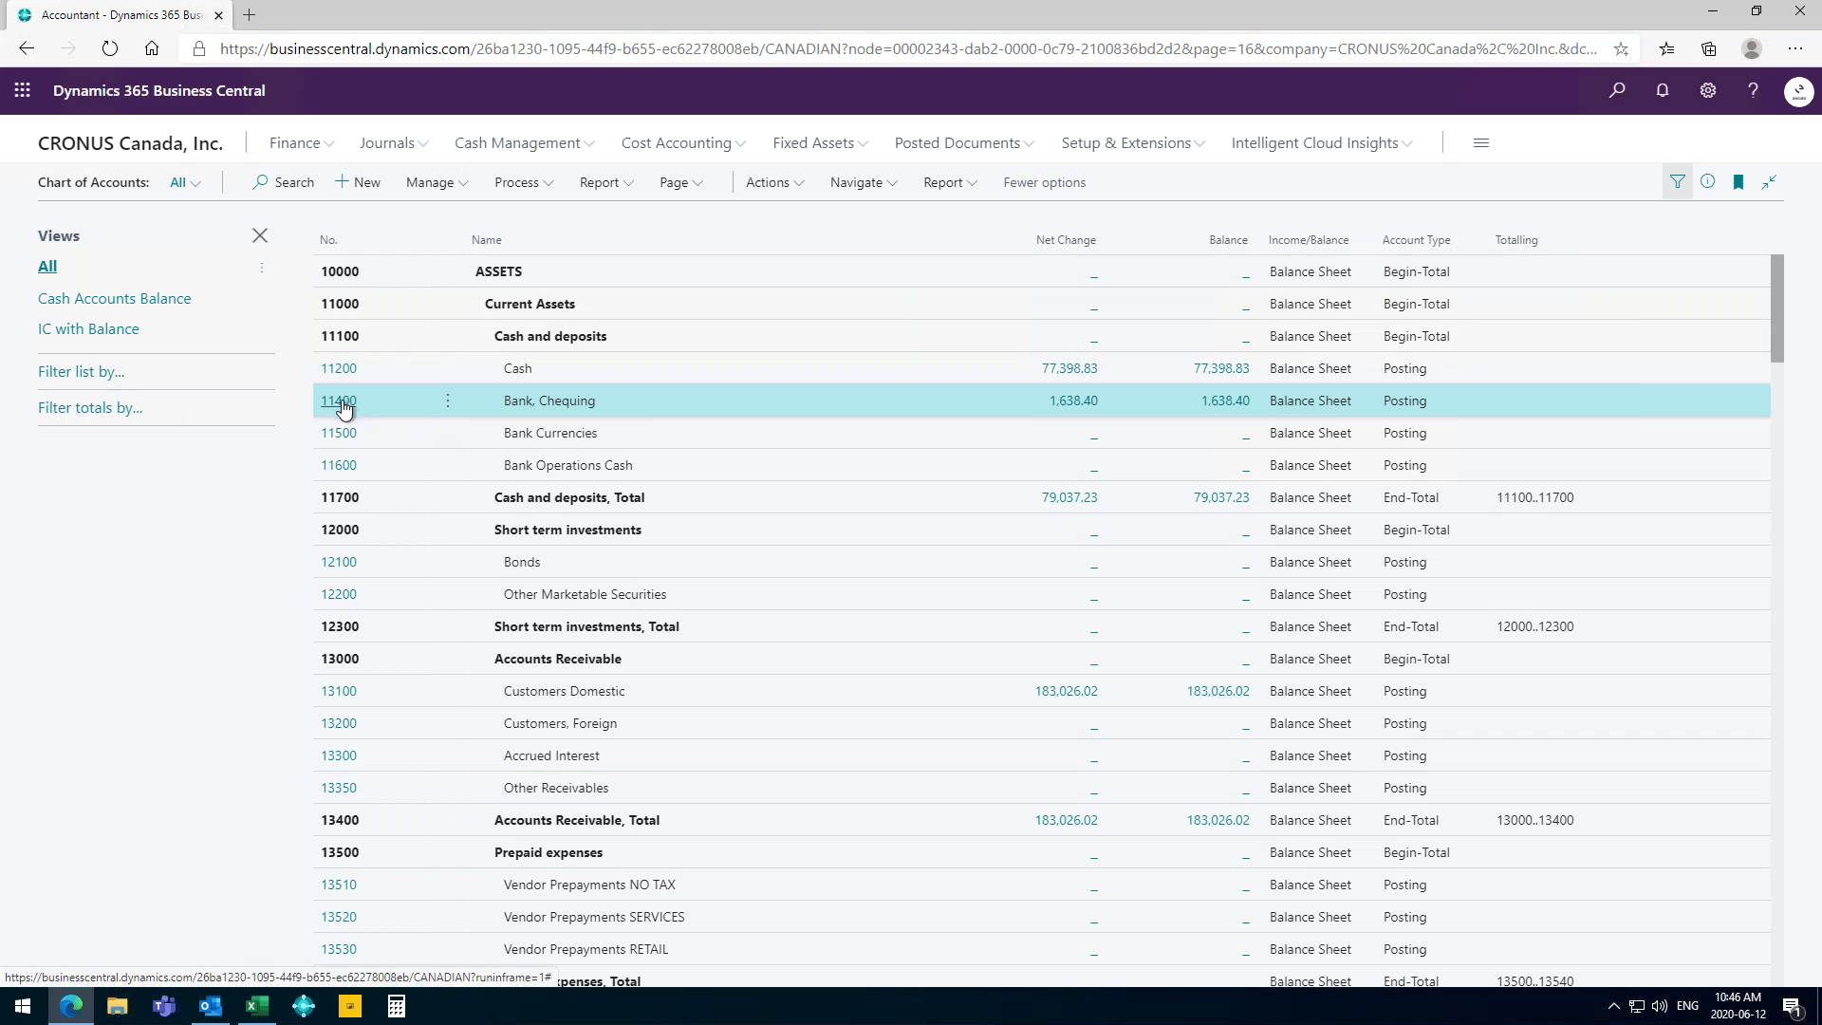
Renumber the Bank, Chequing account to 11300 on its G/L account card and accept renaming the record.
{"action": "left_click", "coordinate": [343, 406]}
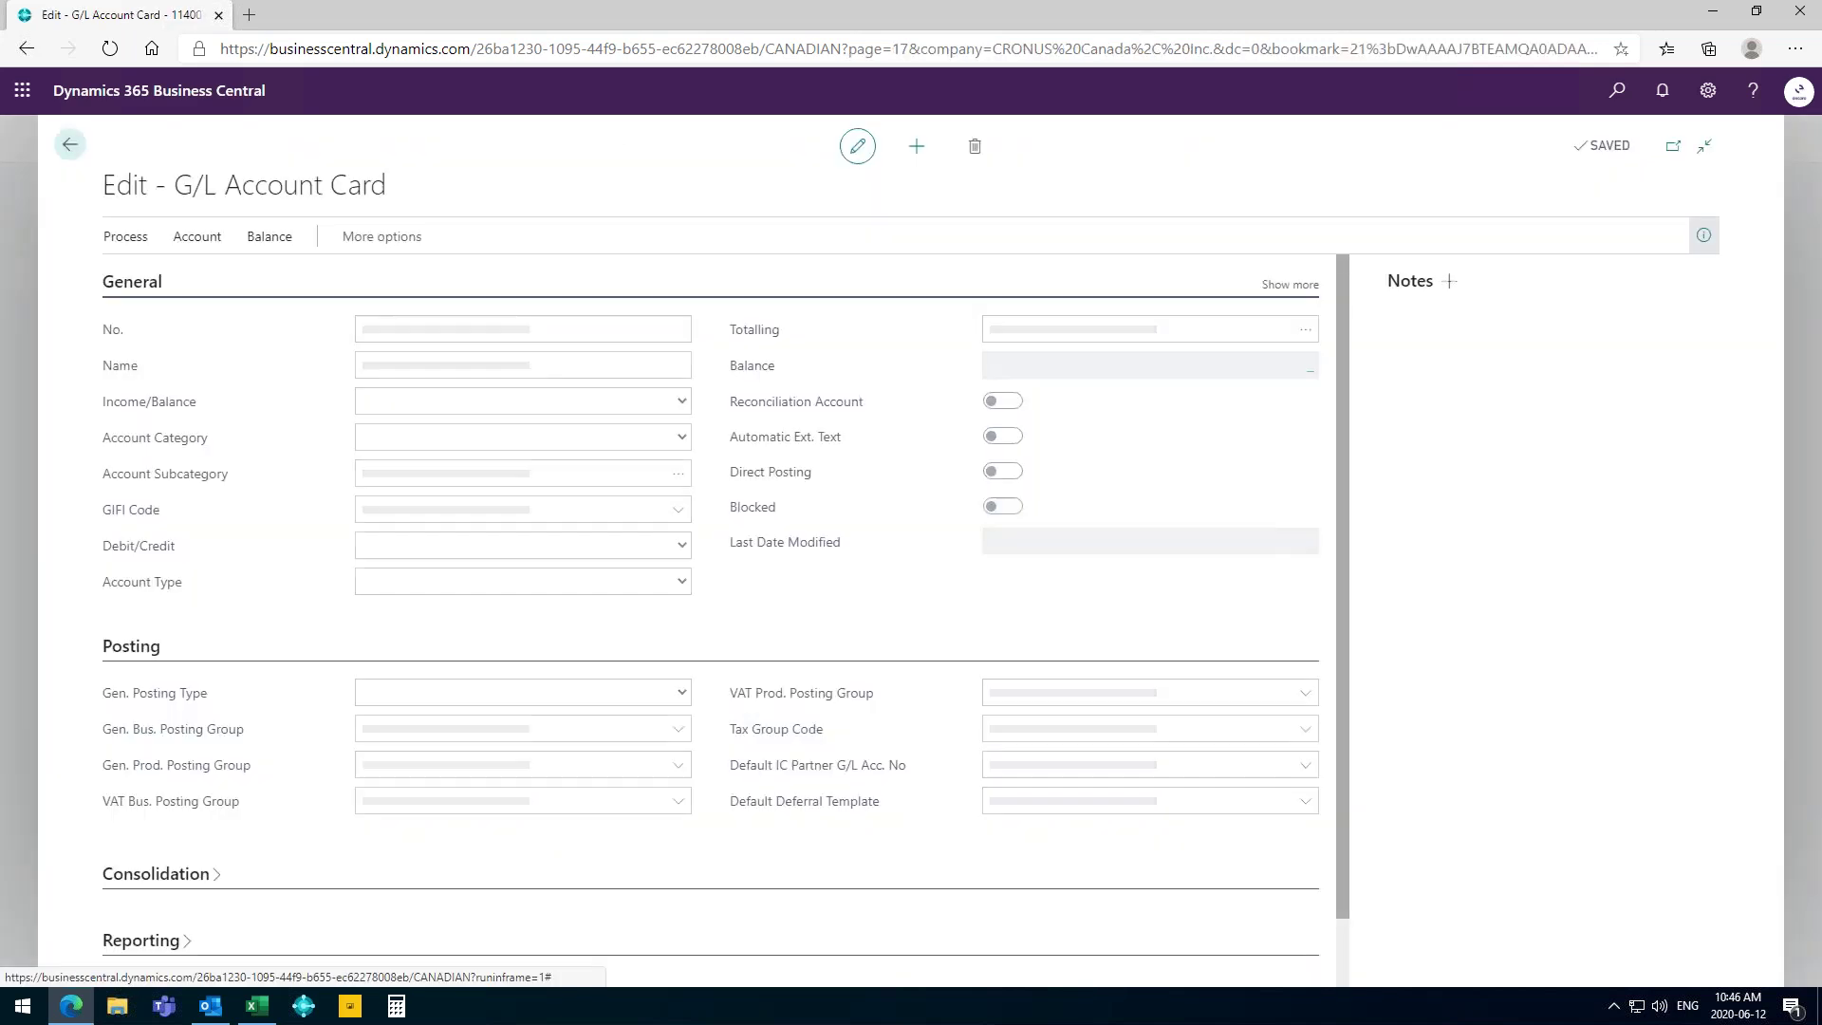
{"action": "left_click", "coordinate": [380, 328]}
{"action": "key", "text": "BackSpace"}
{"action": "type", "text": "300"}
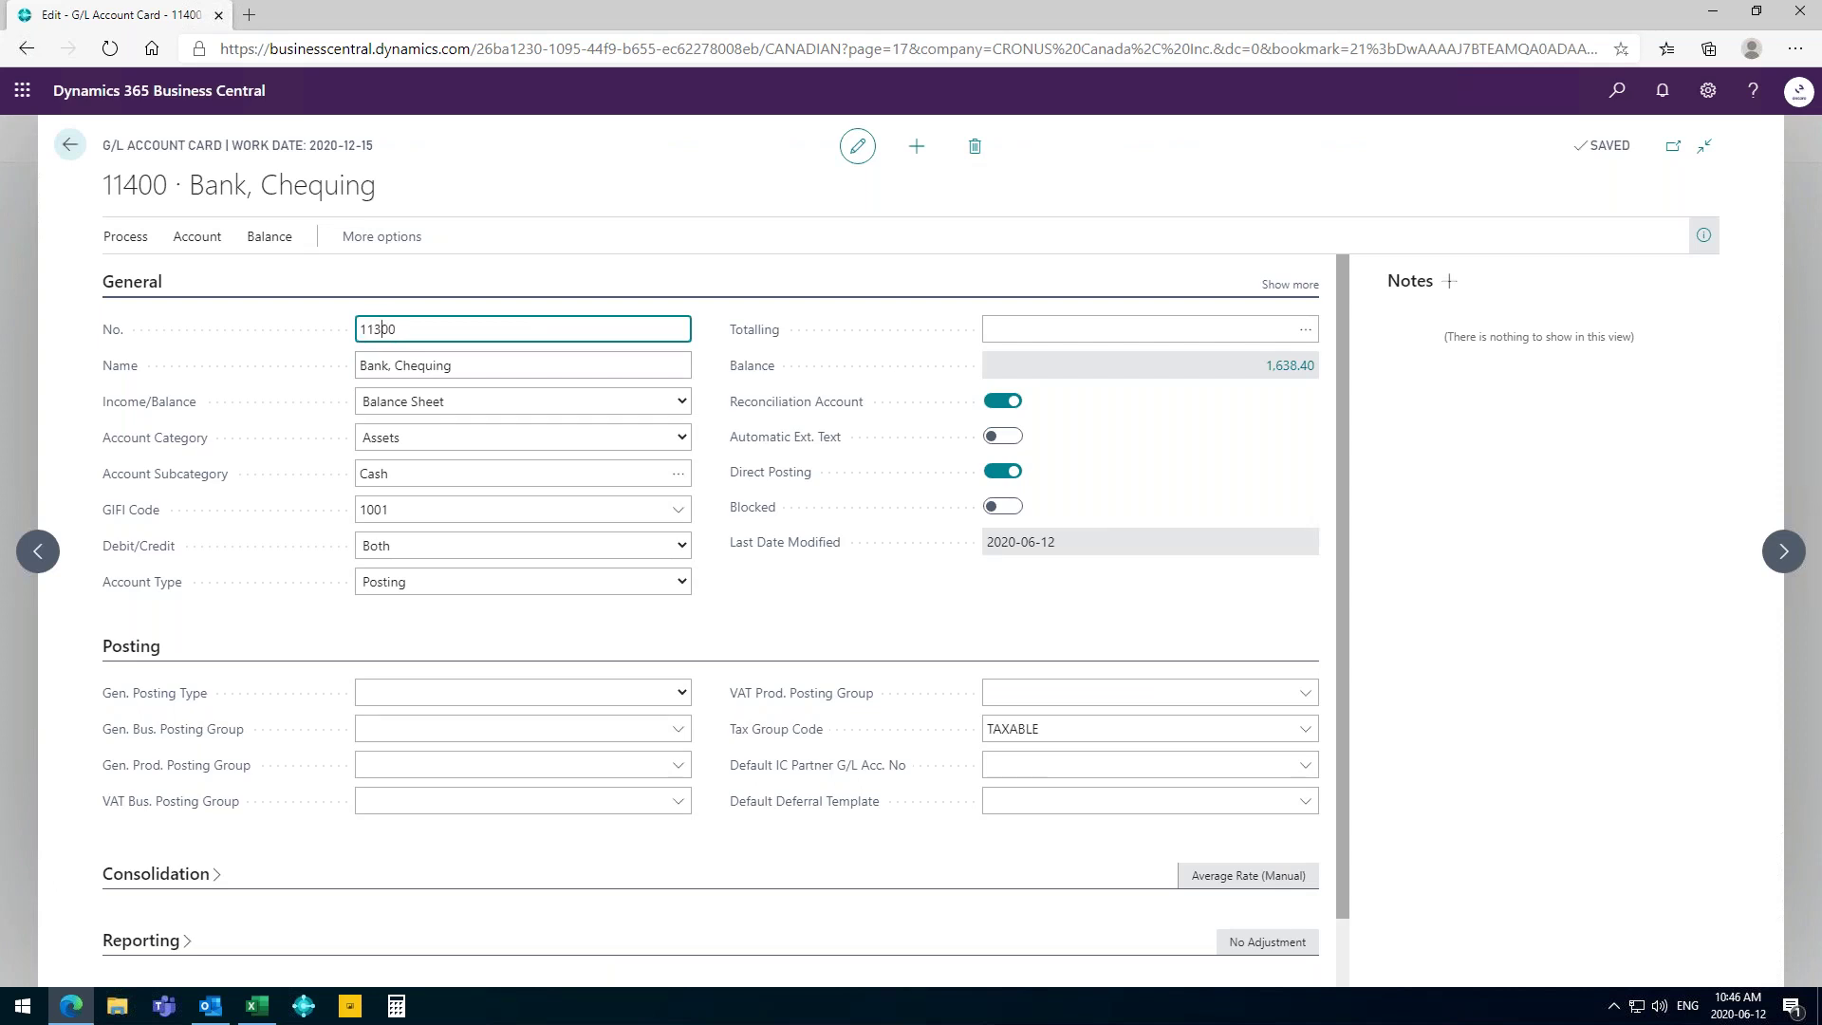
{"action": "key", "text": "Tab"}
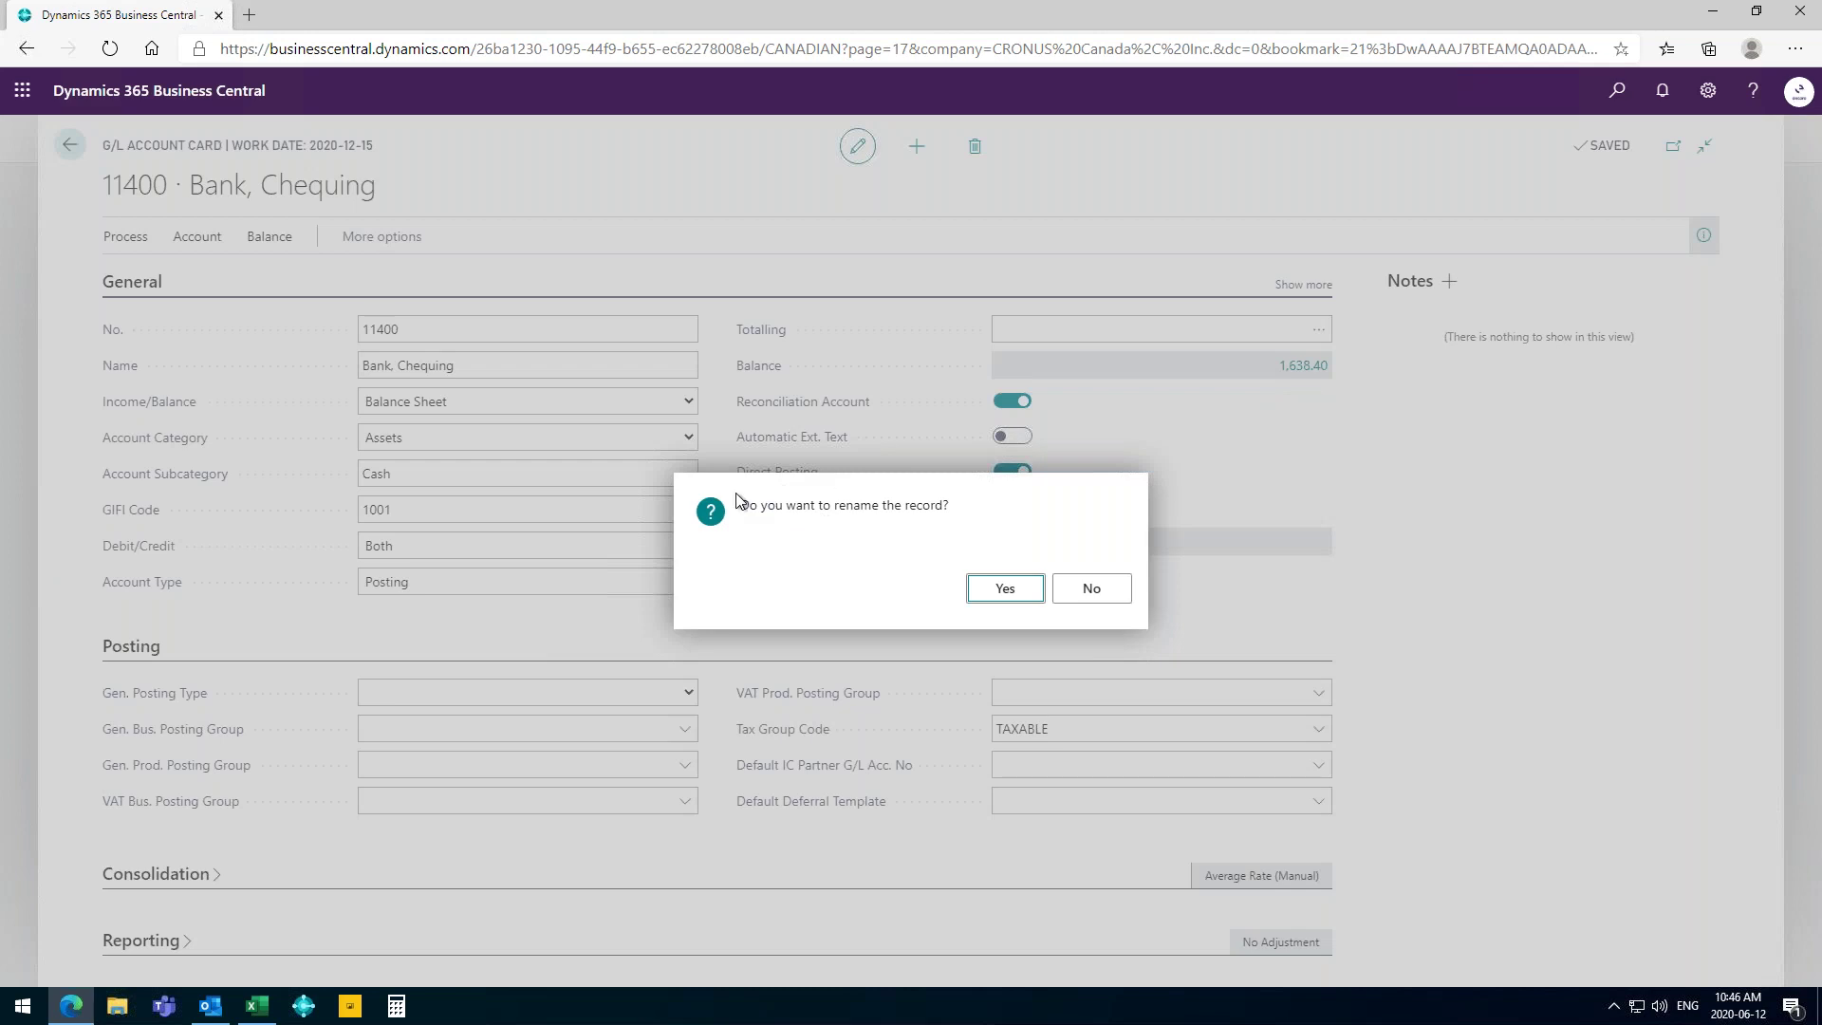
{"action": "left_click", "coordinate": [984, 595]}
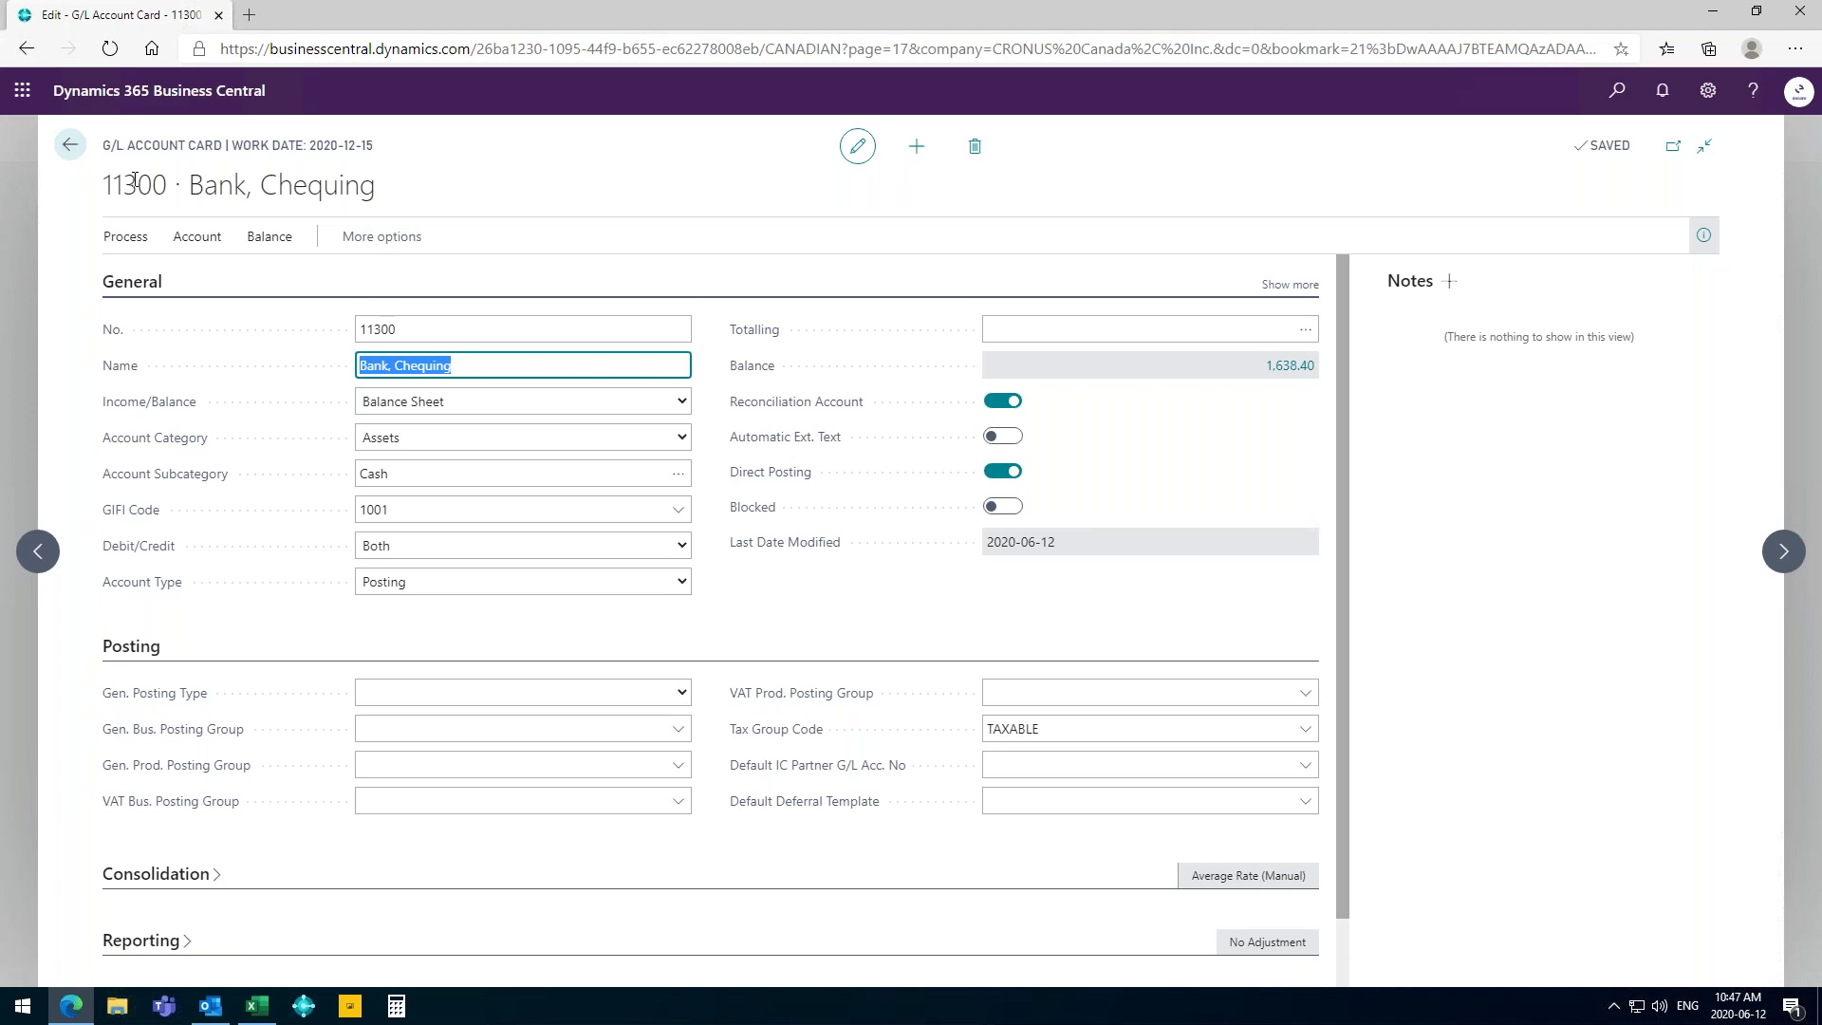
Check the G/L account number on the renumbered Bank, Chequing account's ledger entries, then return to the chart of accounts.
{"action": "left_click", "coordinate": [1290, 370]}
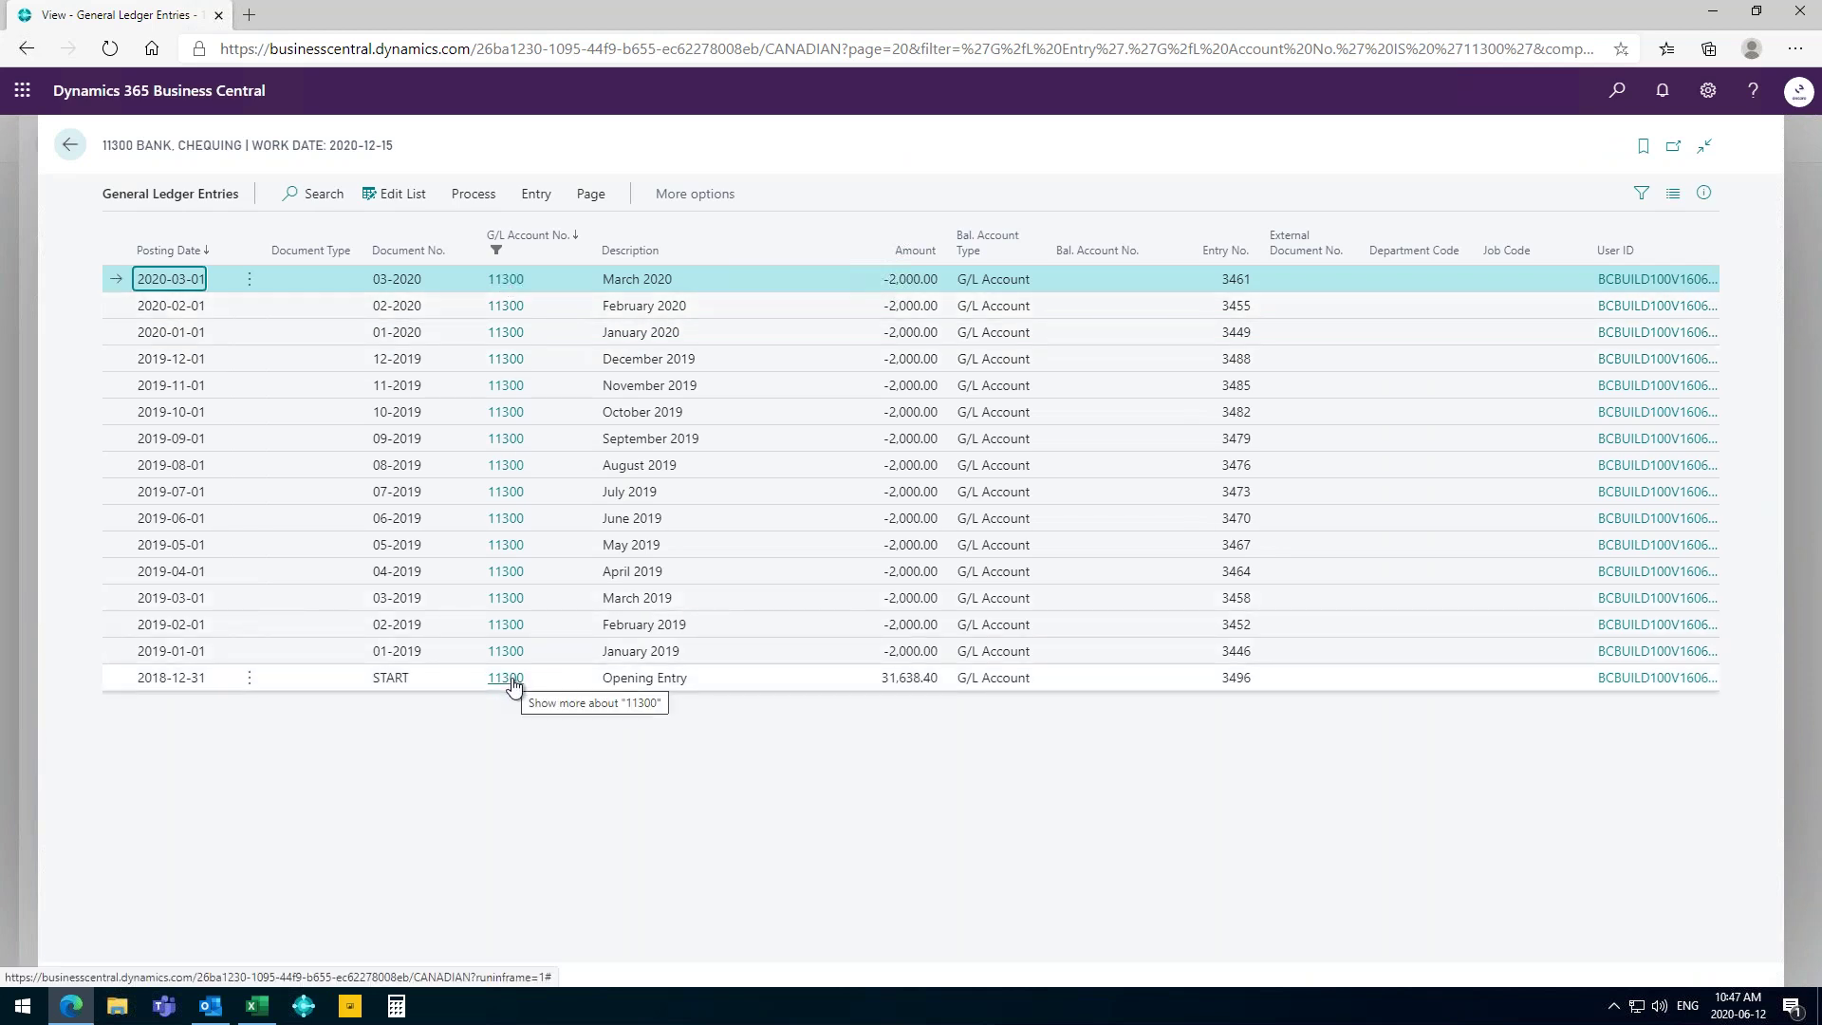
{"action": "left_click", "coordinate": [74, 149]}
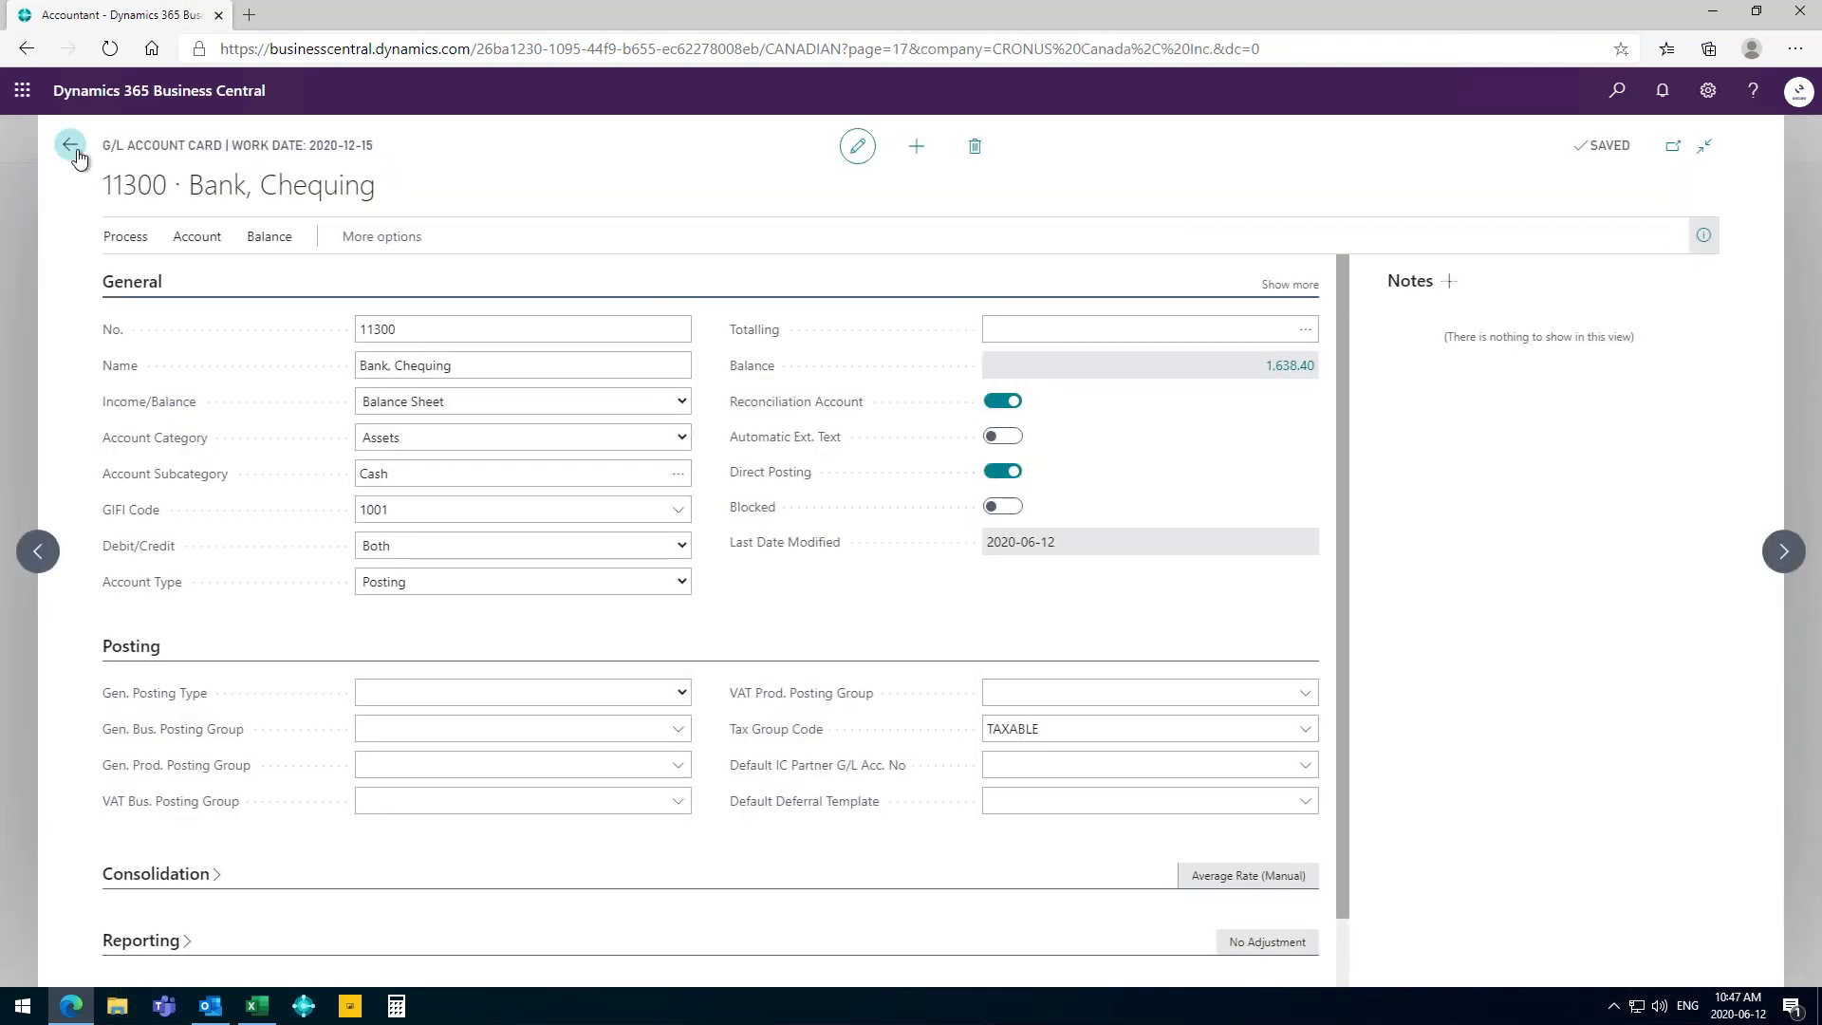
{"action": "left_click", "coordinate": [74, 150]}
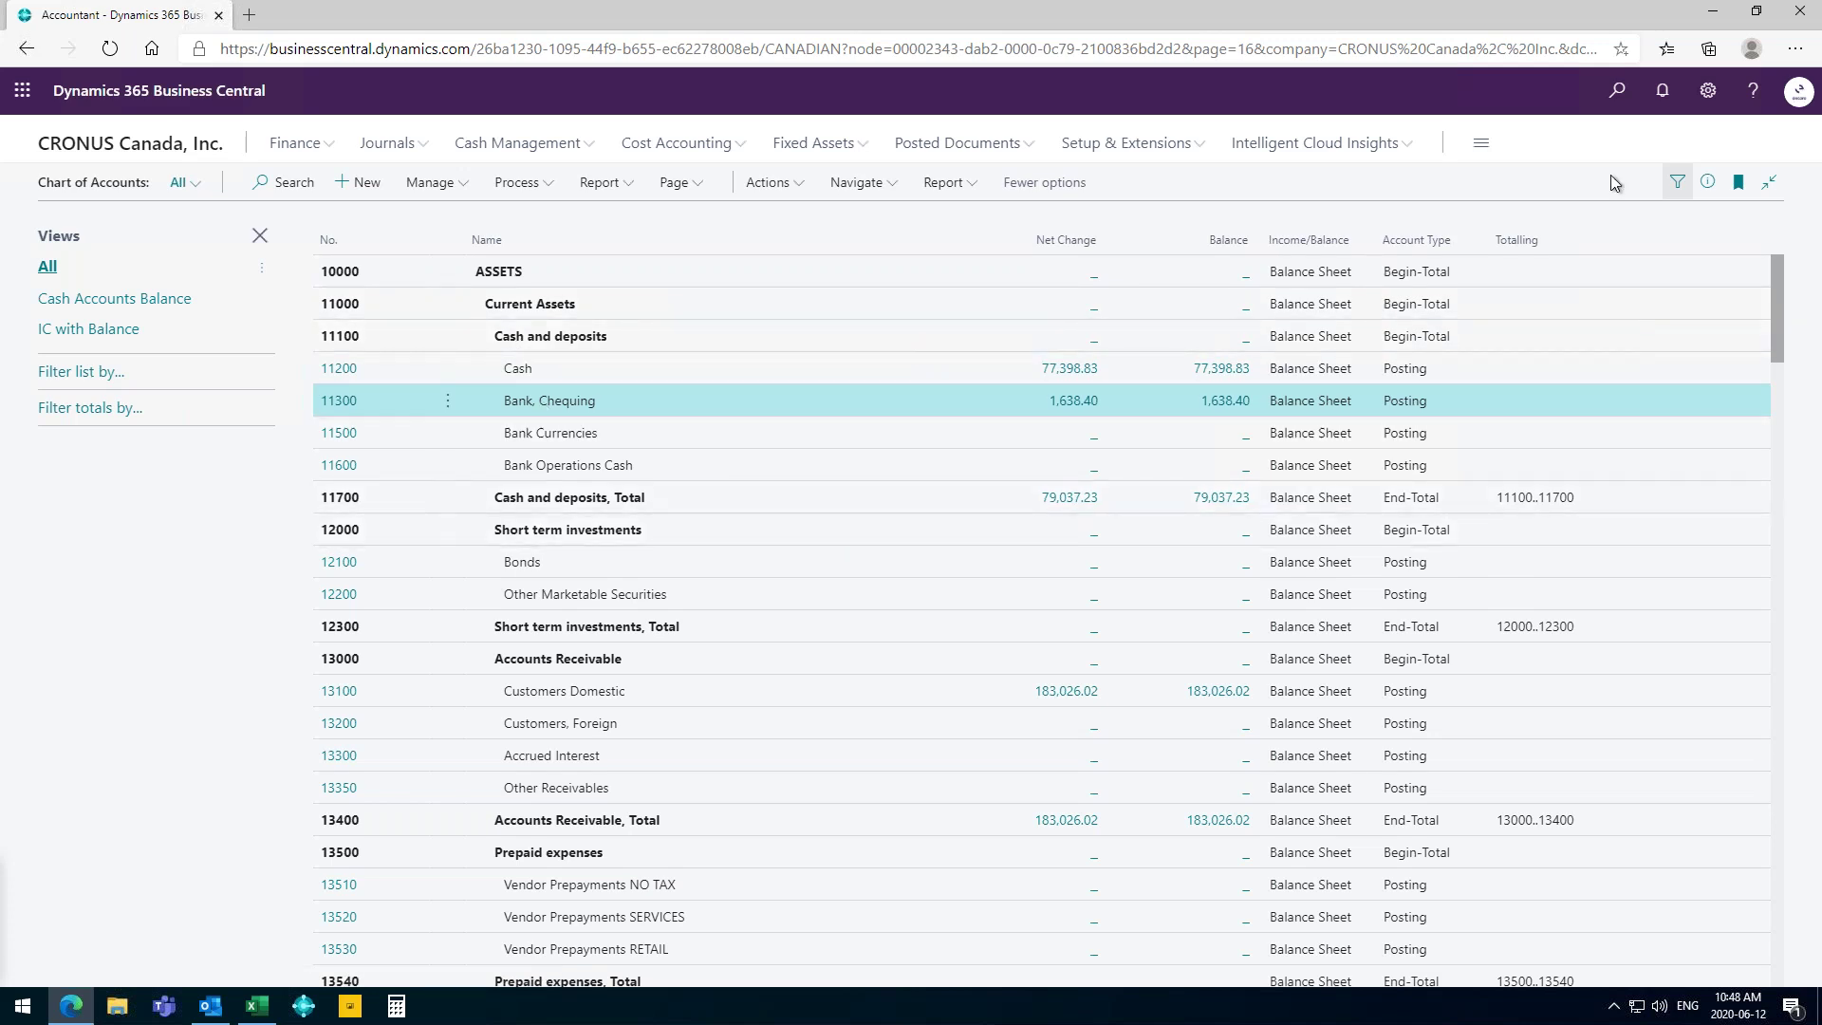
Personalize the chart of accounts by adding the Account Category and Account Subcategory columns before Income/Balance, then close the list of available fields.
{"action": "mouse_move", "coordinate": [1587, 208]}
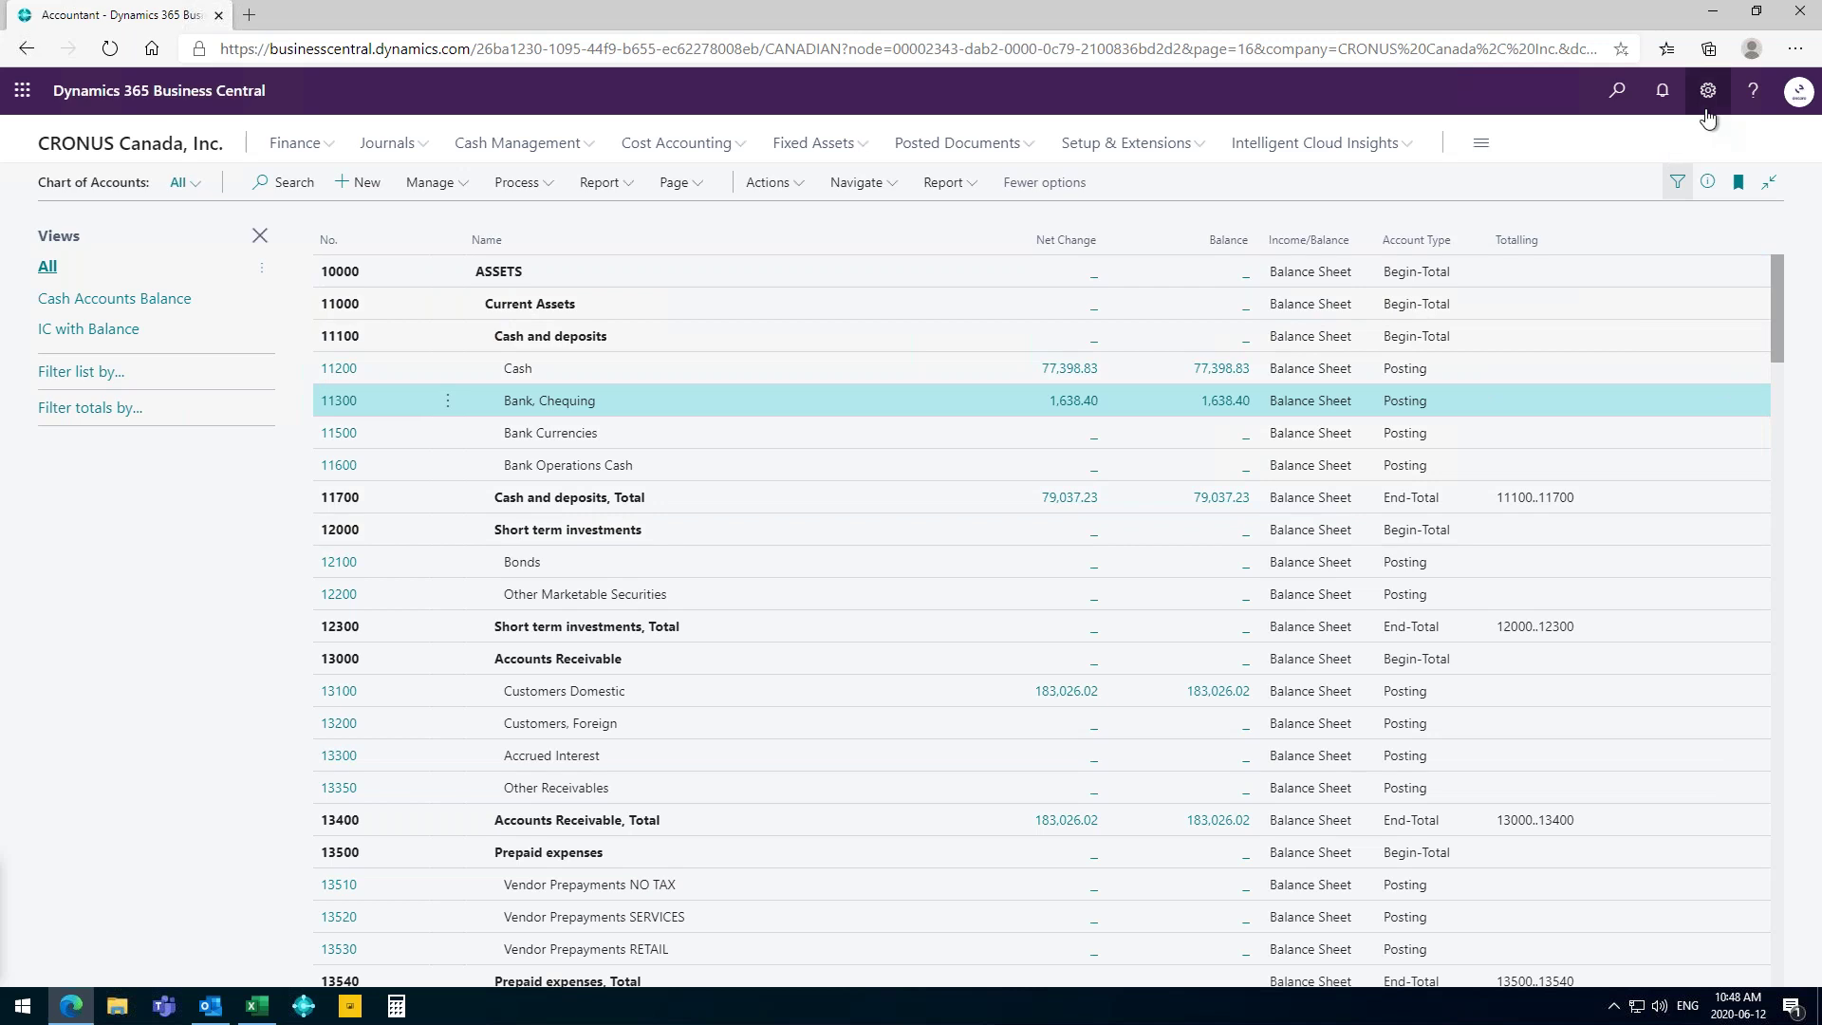
{"action": "left_click", "coordinate": [1706, 111]}
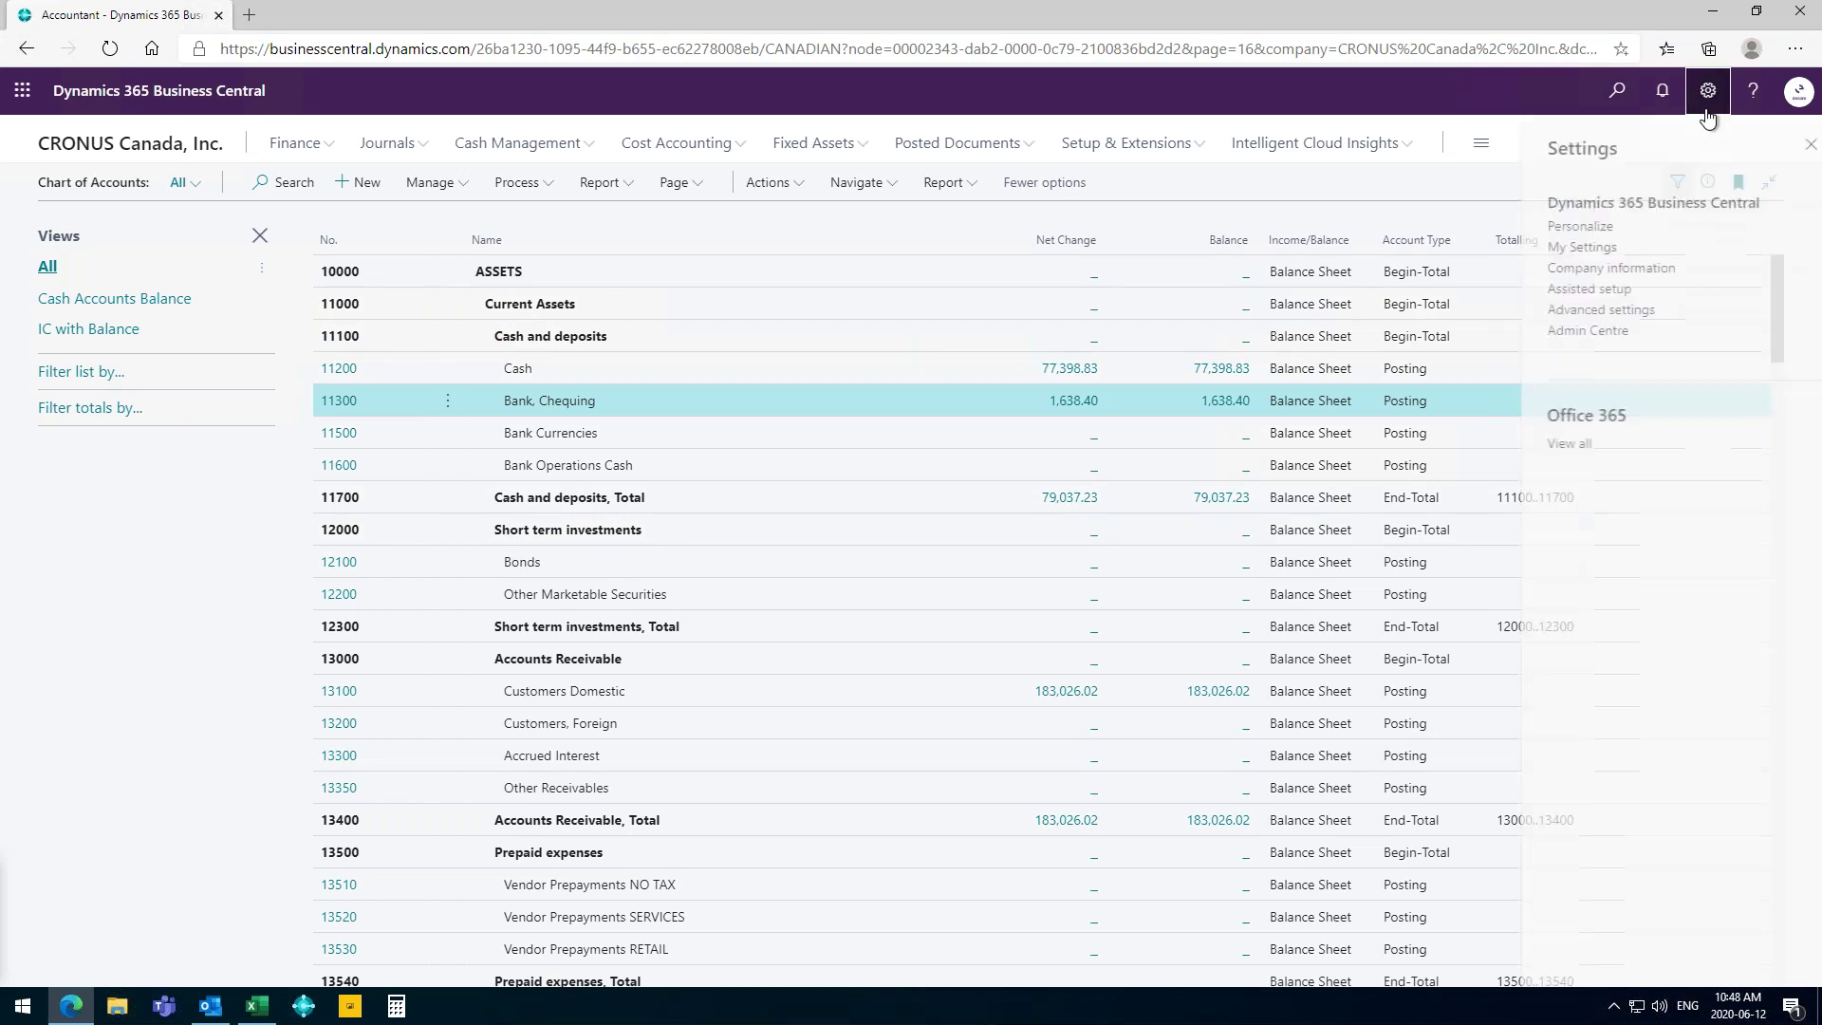
{"action": "left_click", "coordinate": [1567, 225]}
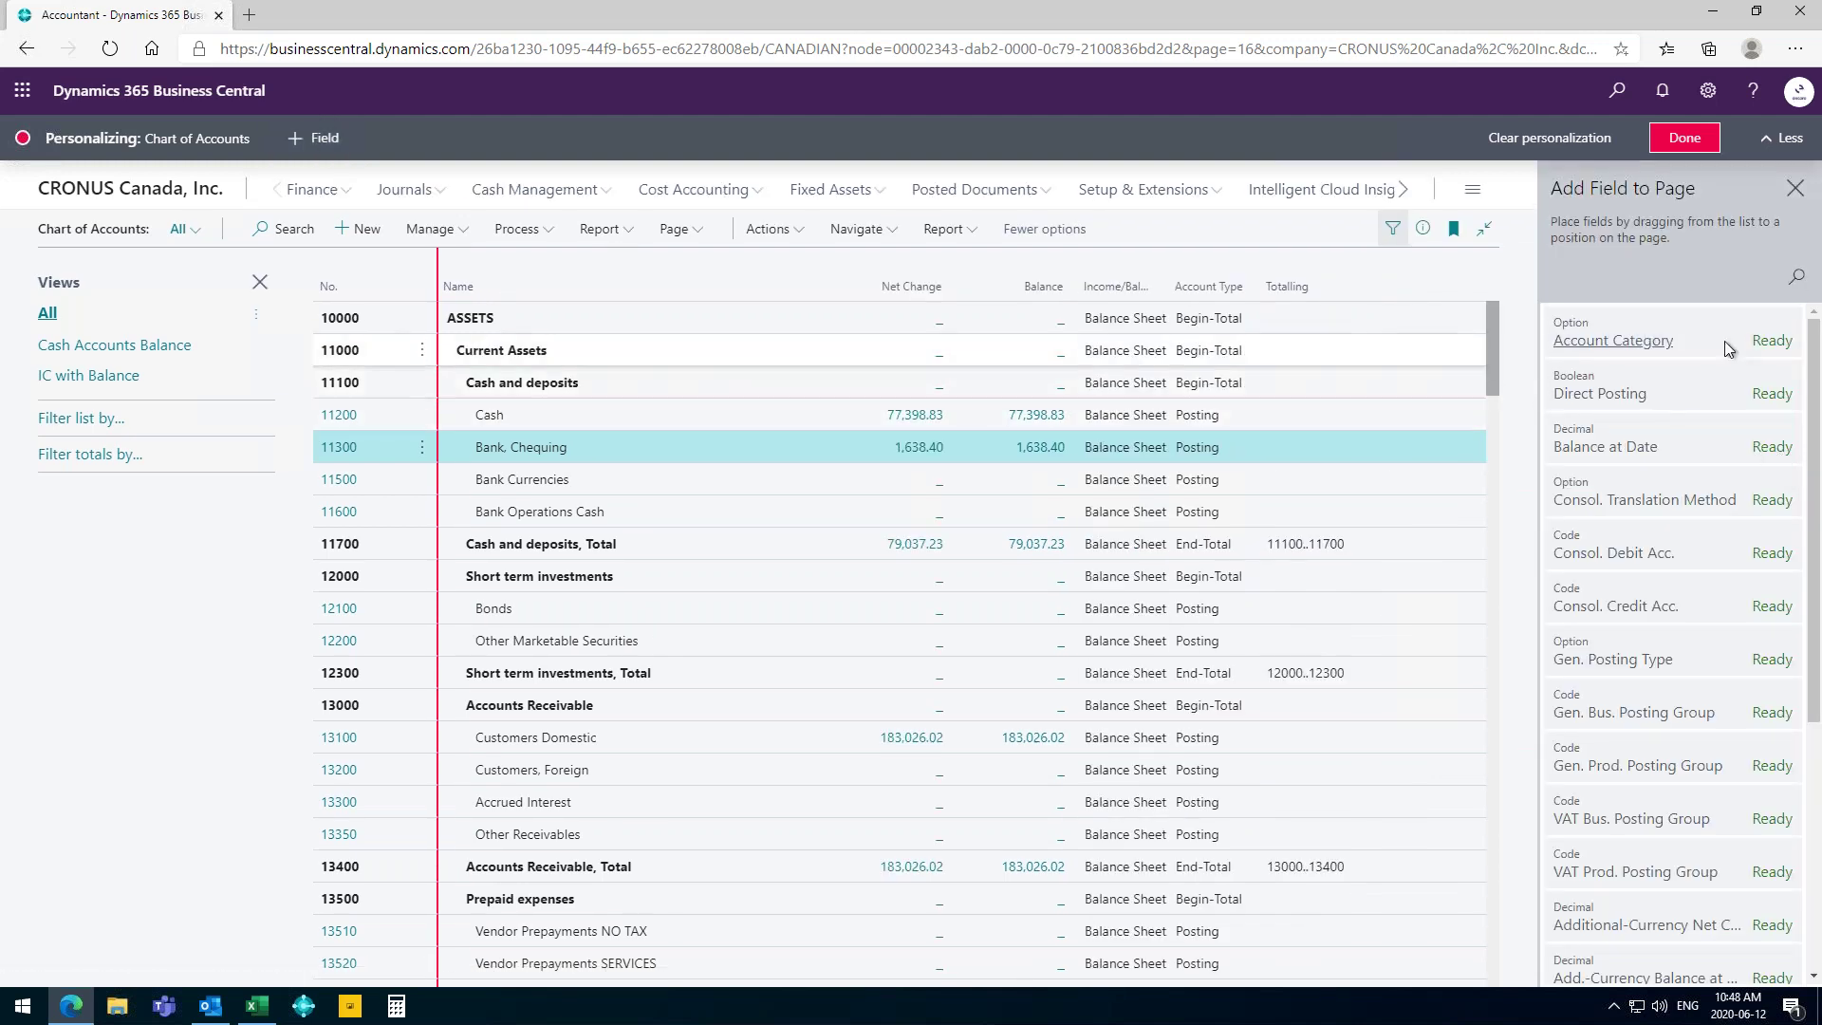
{"action": "left_click", "coordinate": [1795, 279]}
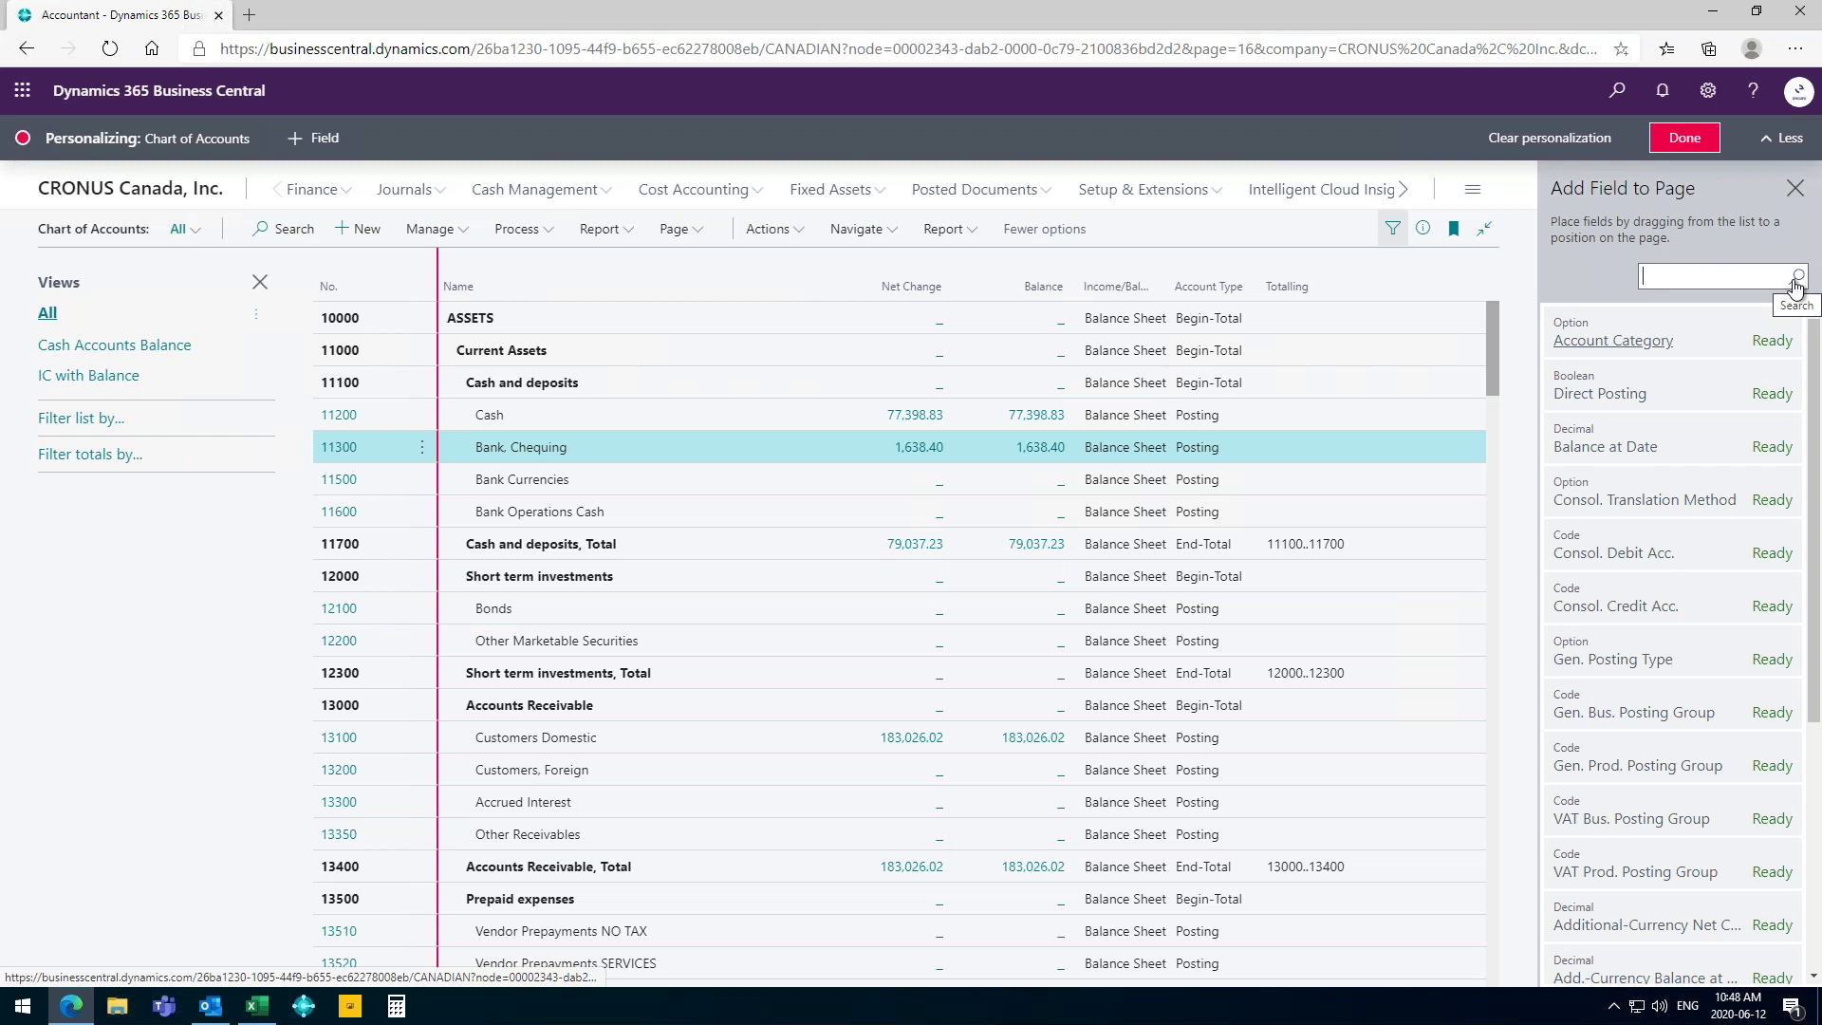
{"action": "type", "text": "cat"}
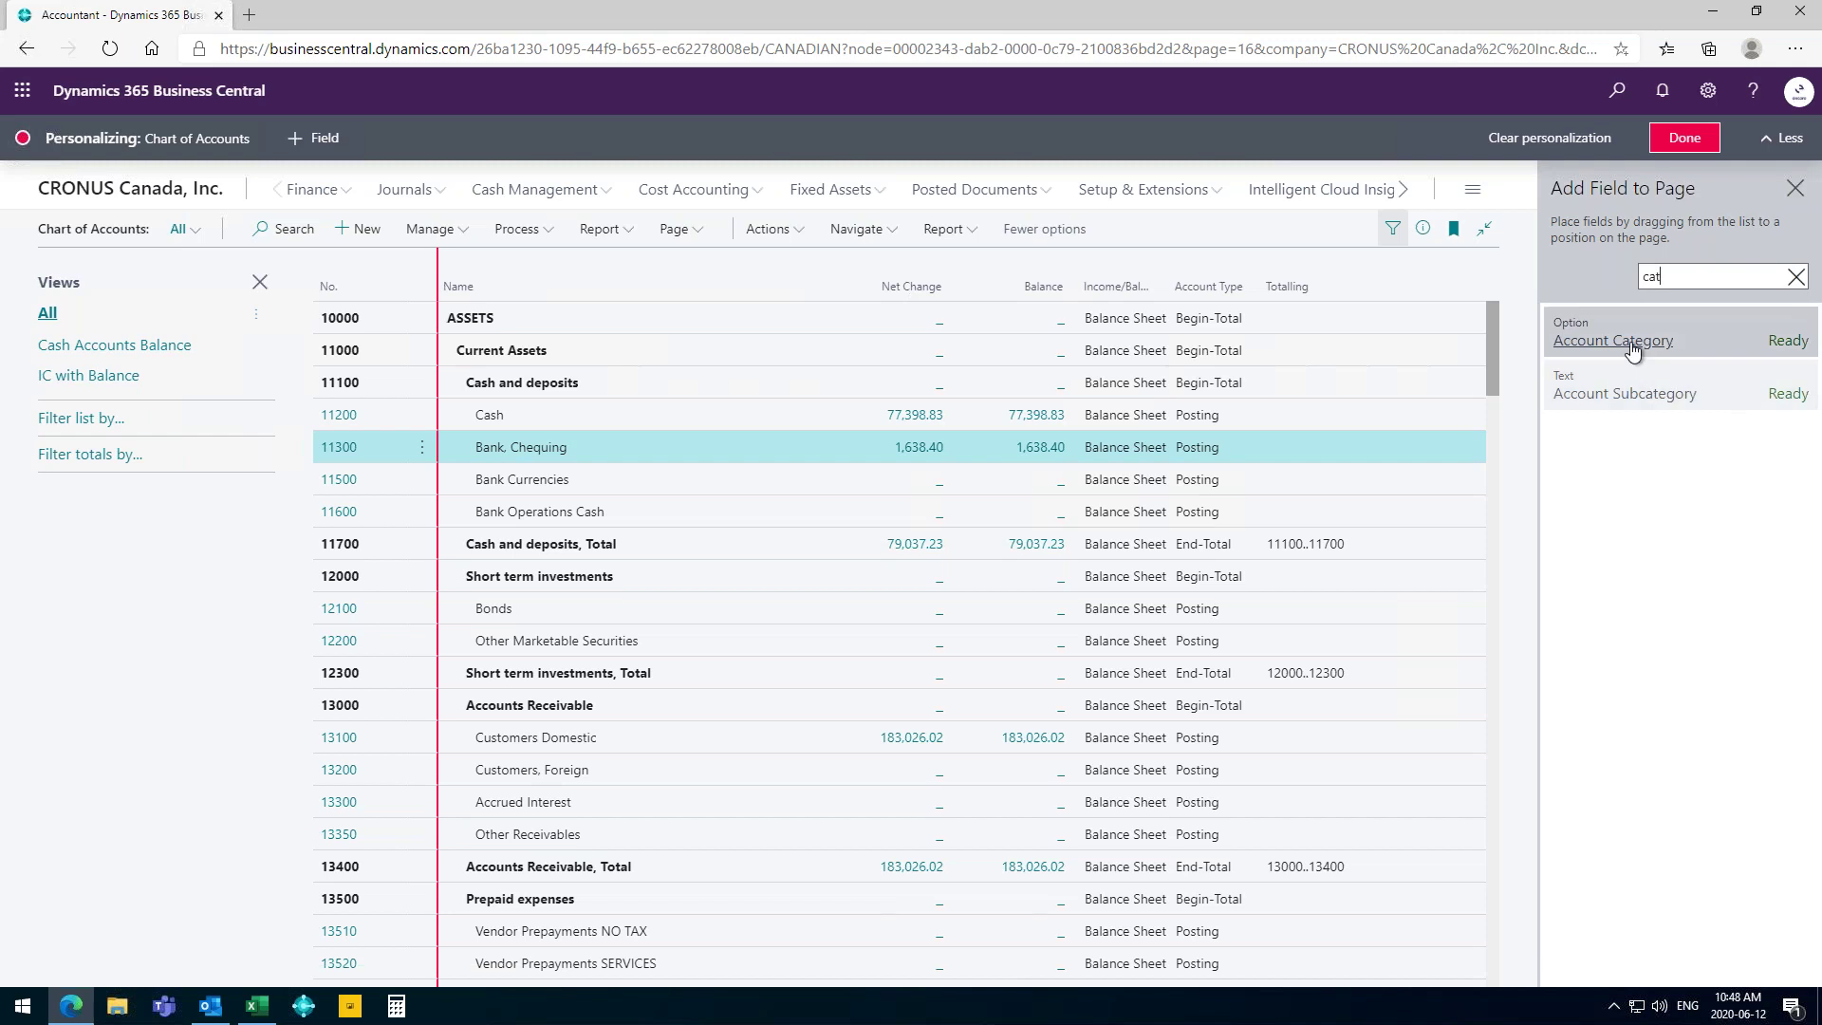
{"action": "mouse_move", "coordinate": [1630, 347]}
{"action": "left_mouse_down"}
{"action": "mouse_move", "coordinate": [1073, 286]}
{"action": "mouse_move", "coordinate": [1234, 286]}
{"action": "mouse_move", "coordinate": [1078, 287]}
{"action": "left_mouse_up"}
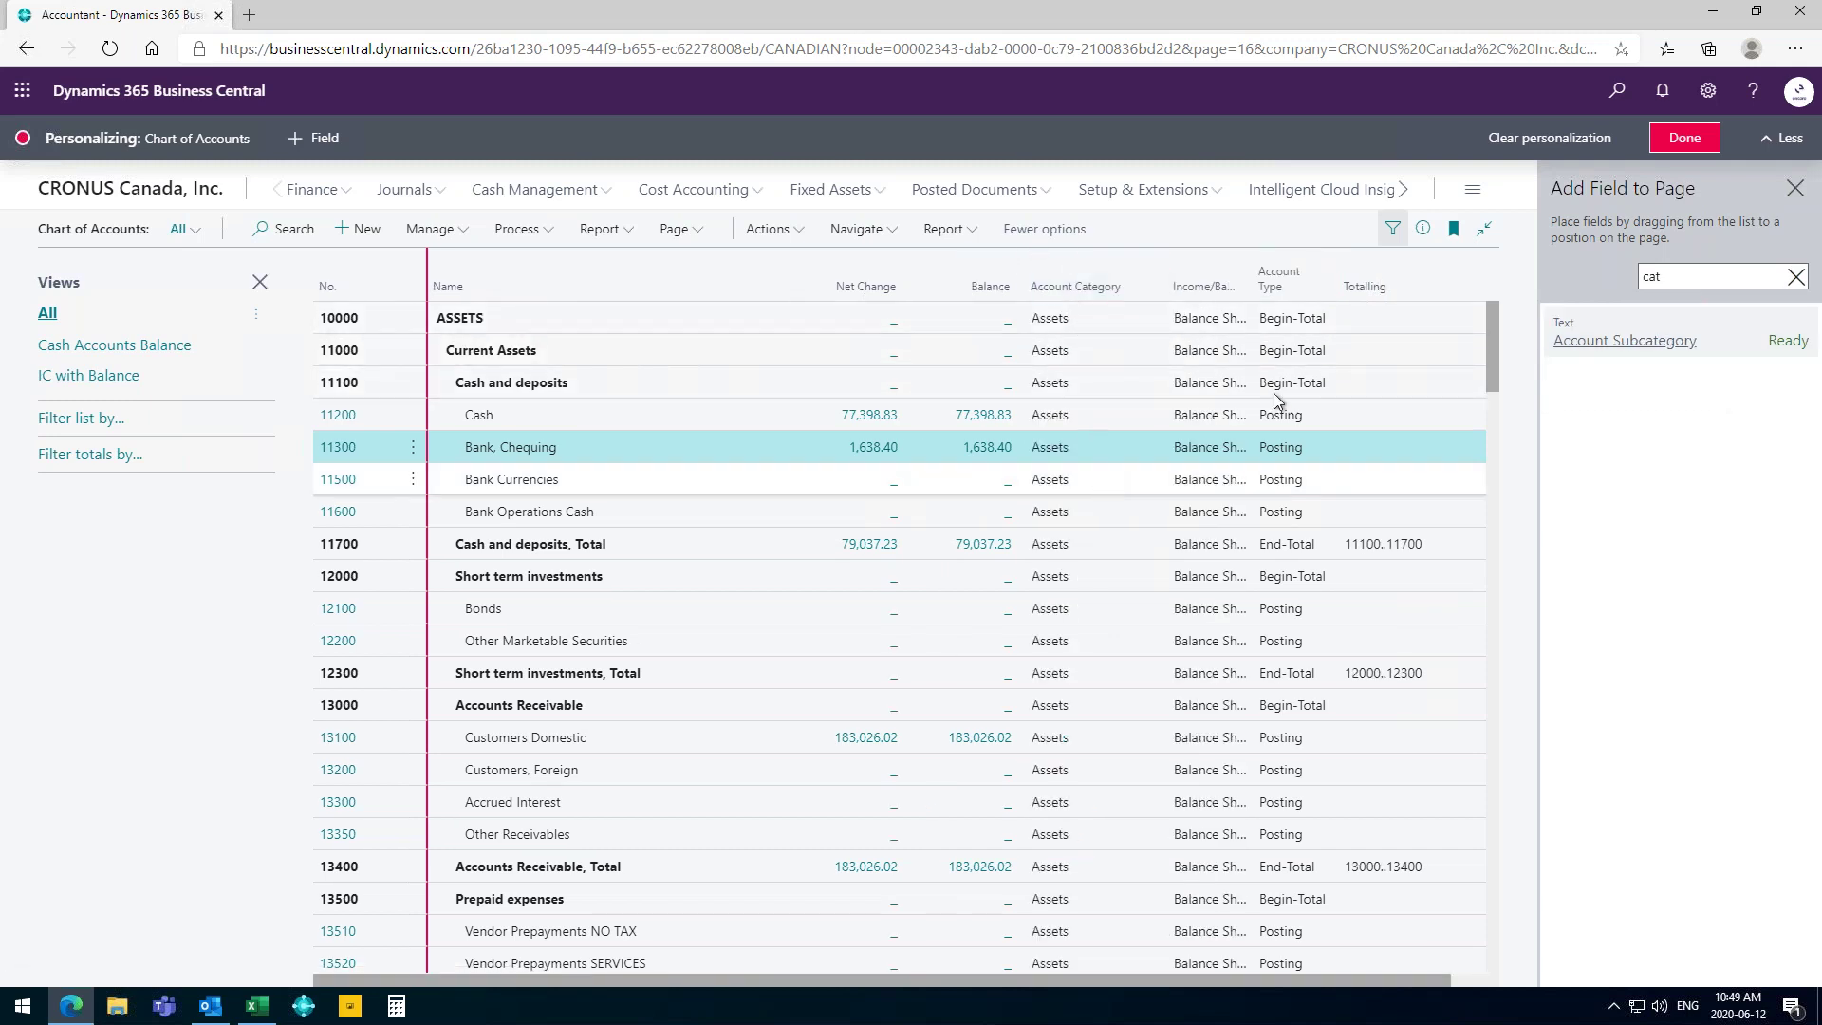
{"action": "left_click_drag", "start_coordinate": [1603, 349], "coordinate": [1151, 287]}
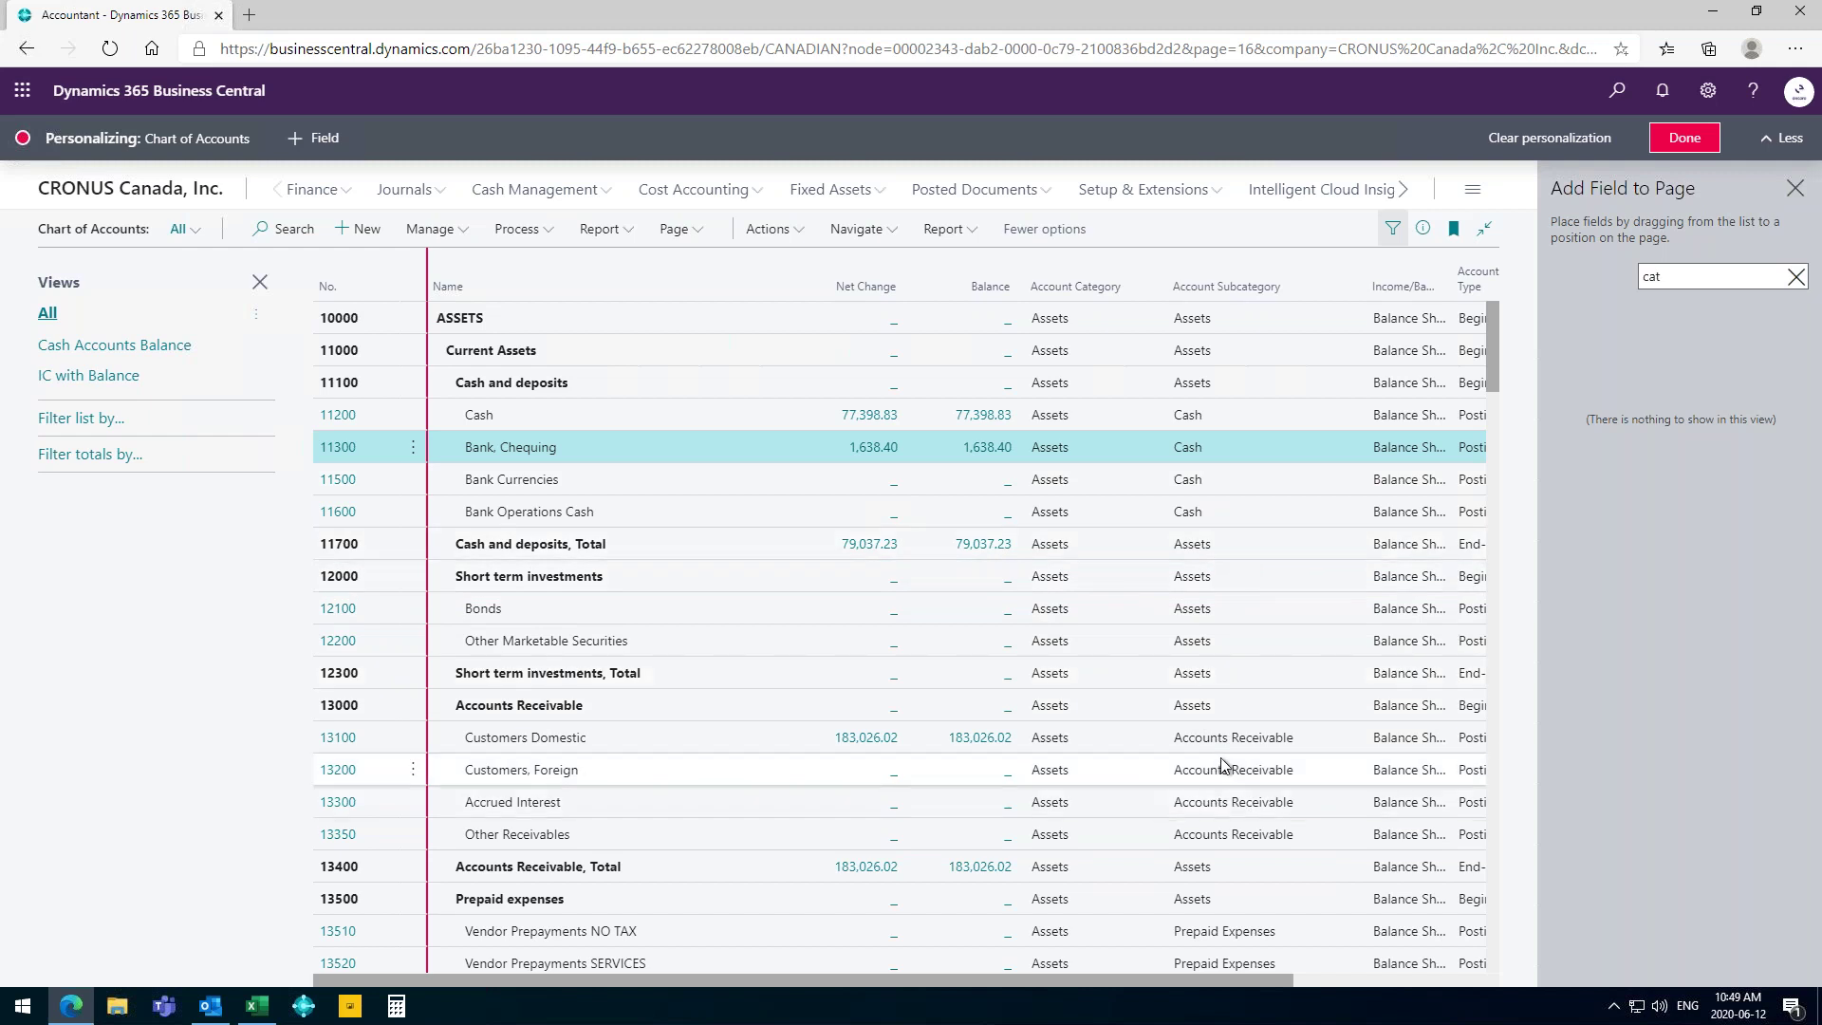
{"action": "scroll", "coordinate": [1211, 873], "scroll_direction": "down", "scroll_amount": 1}
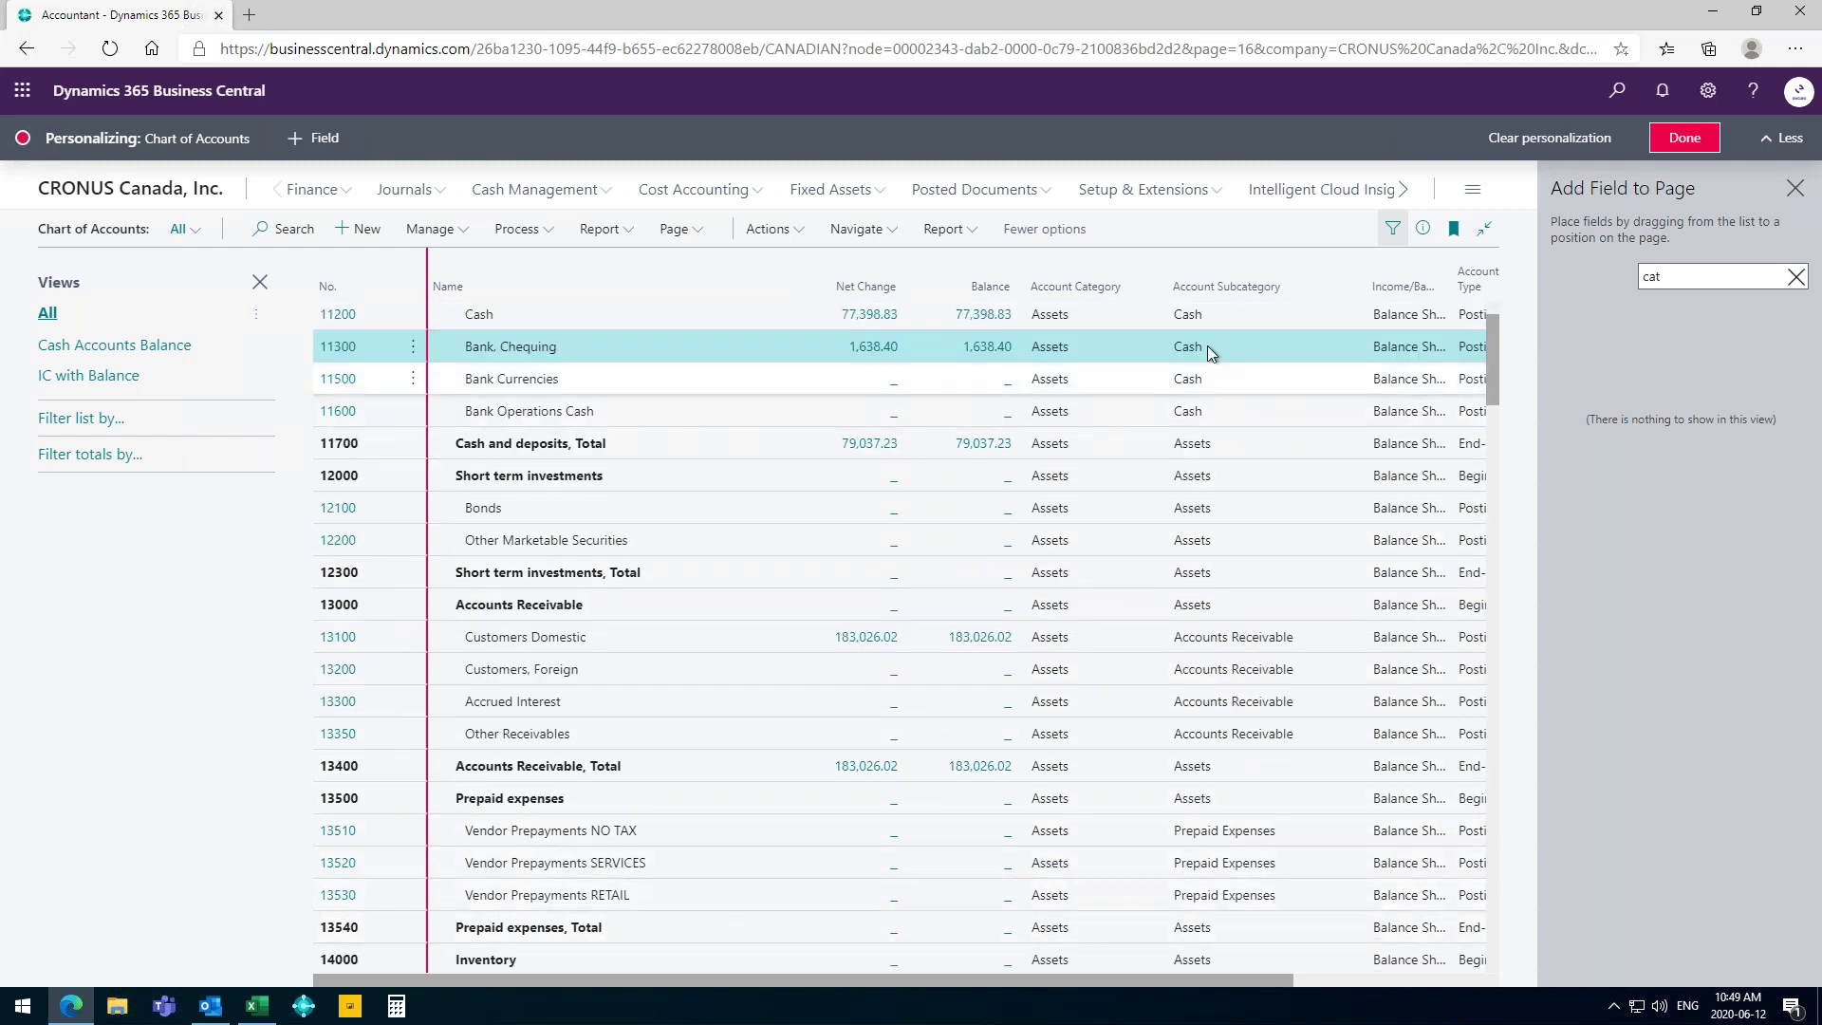
{"action": "left_click", "coordinate": [1795, 278]}
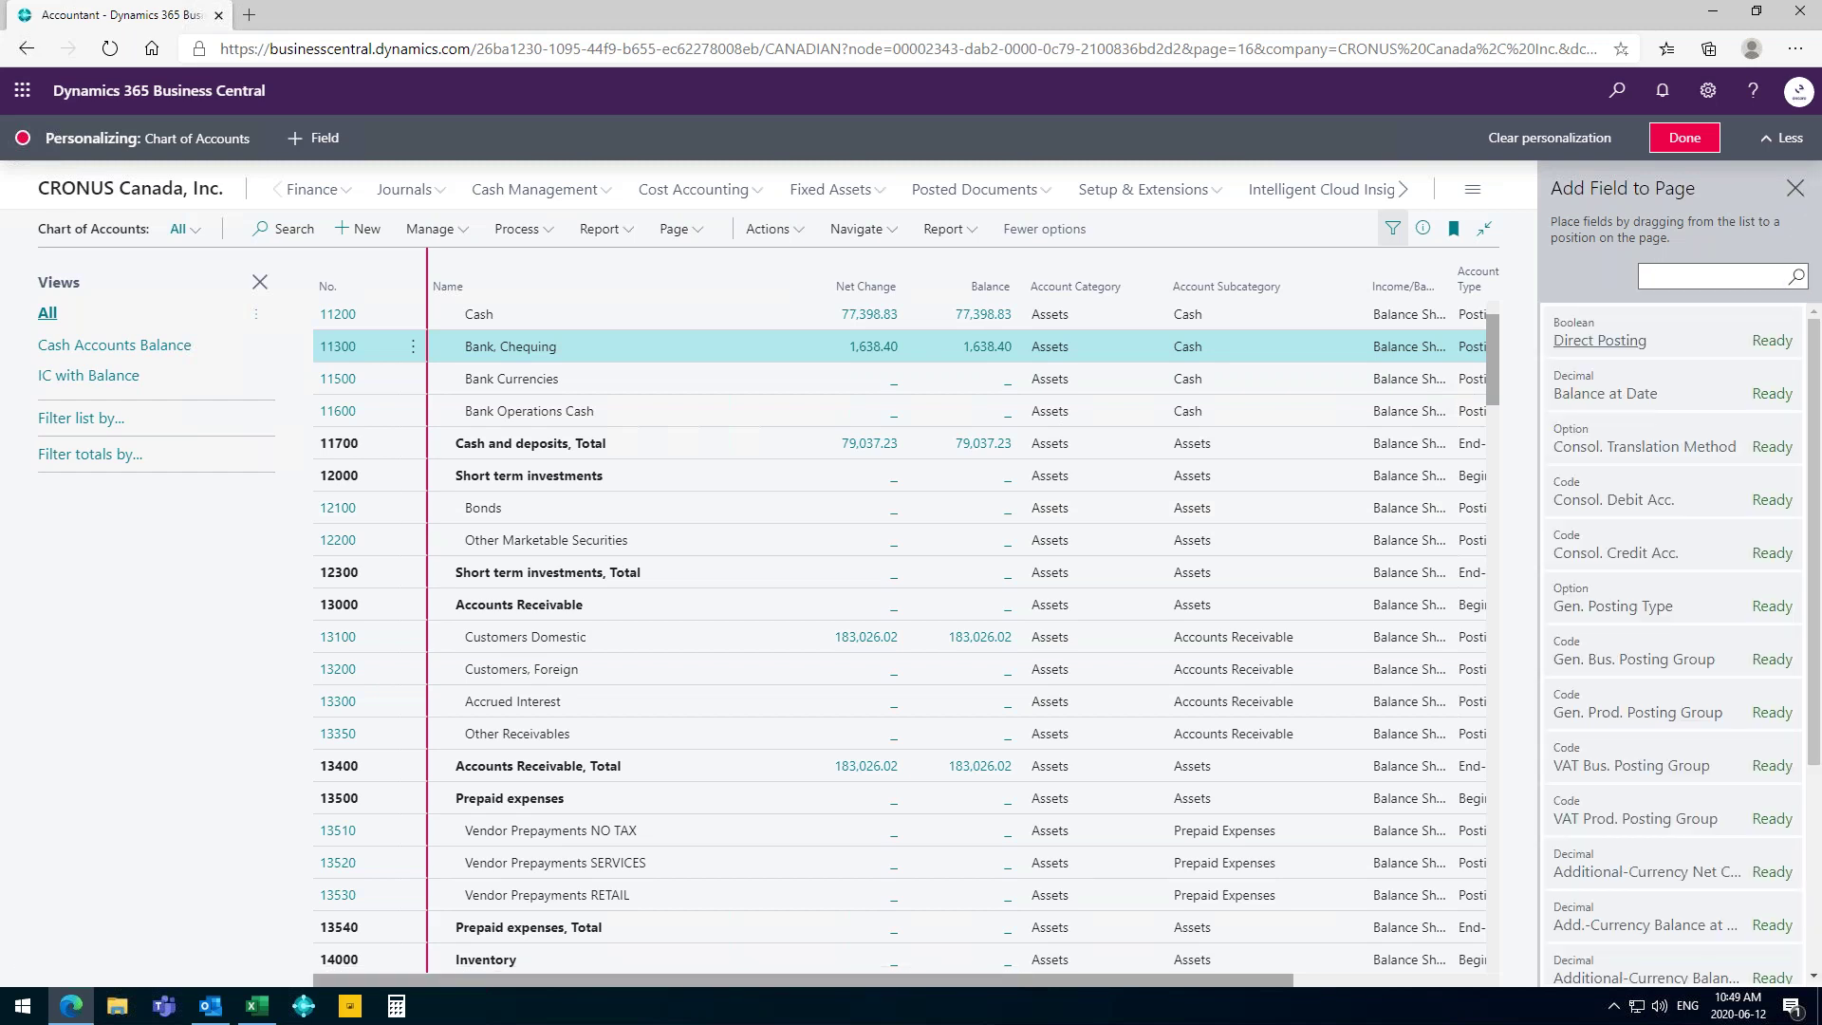
{"action": "left_click", "coordinate": [1794, 188]}
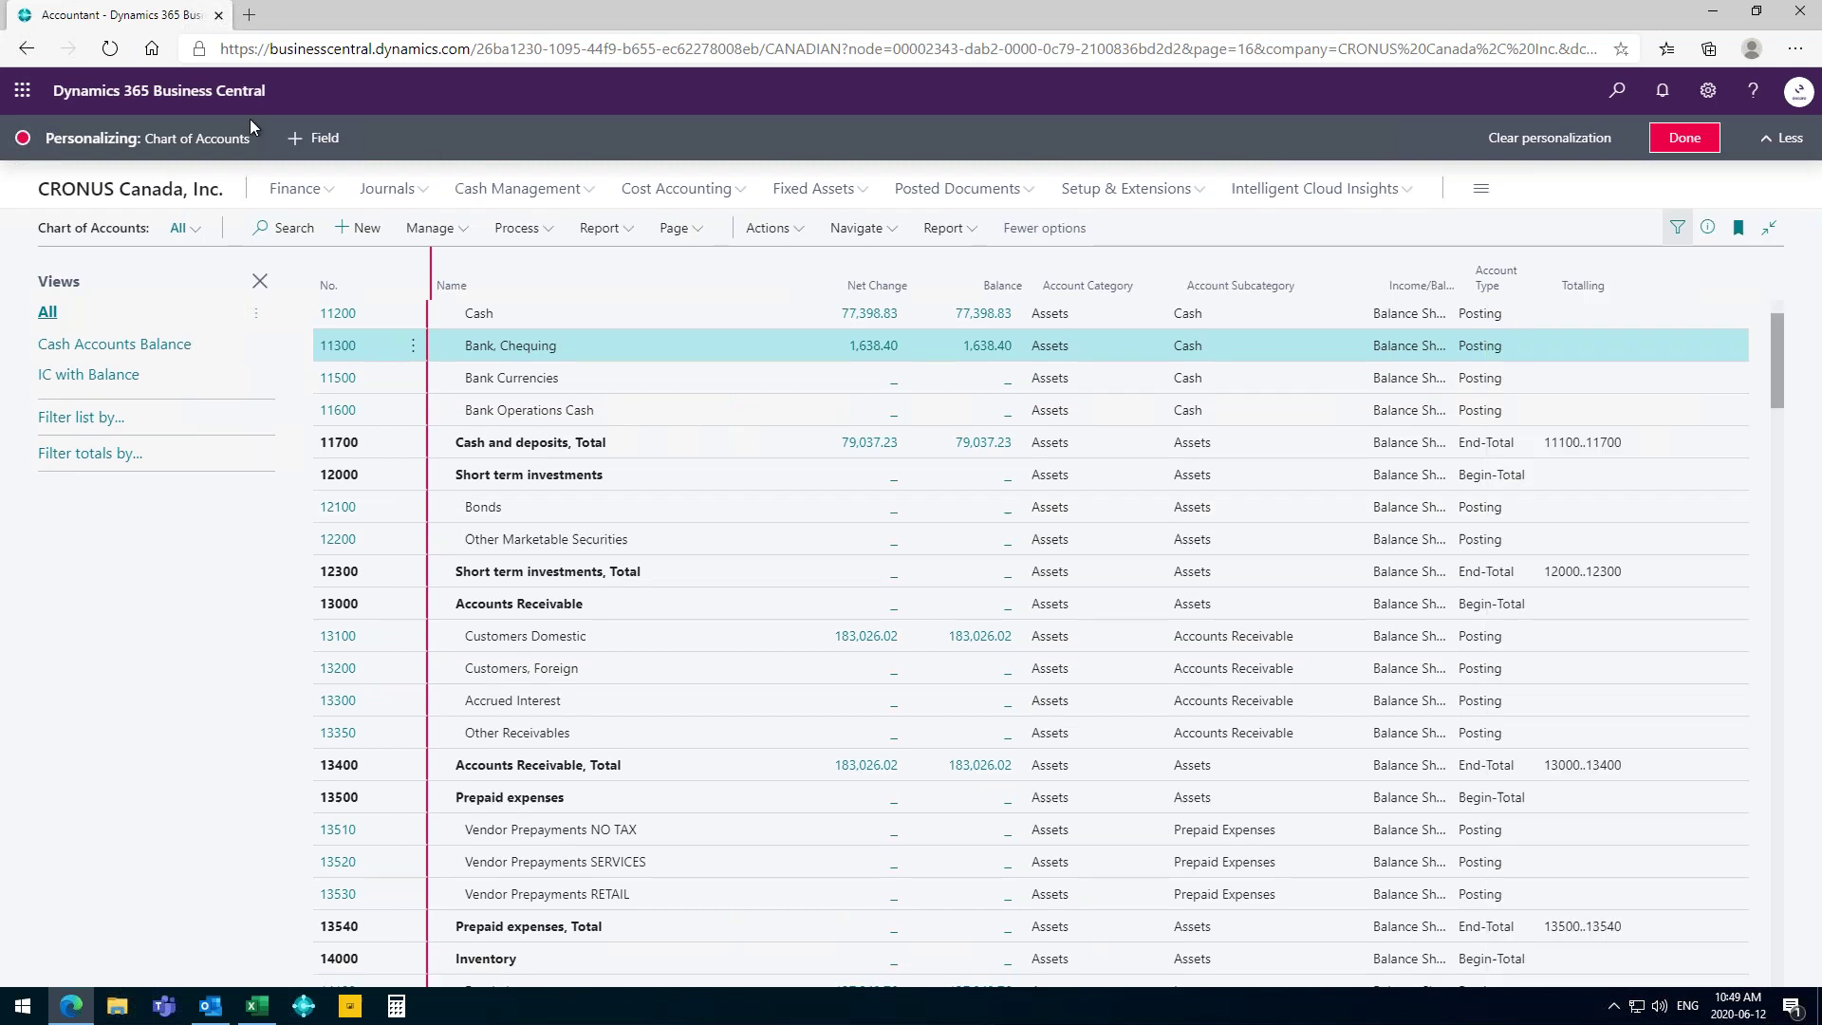
Open the Bank, Chequing account card while personalizing with the available fields shown, and hide its GIFI Code field.
{"action": "left_click", "coordinate": [319, 139]}
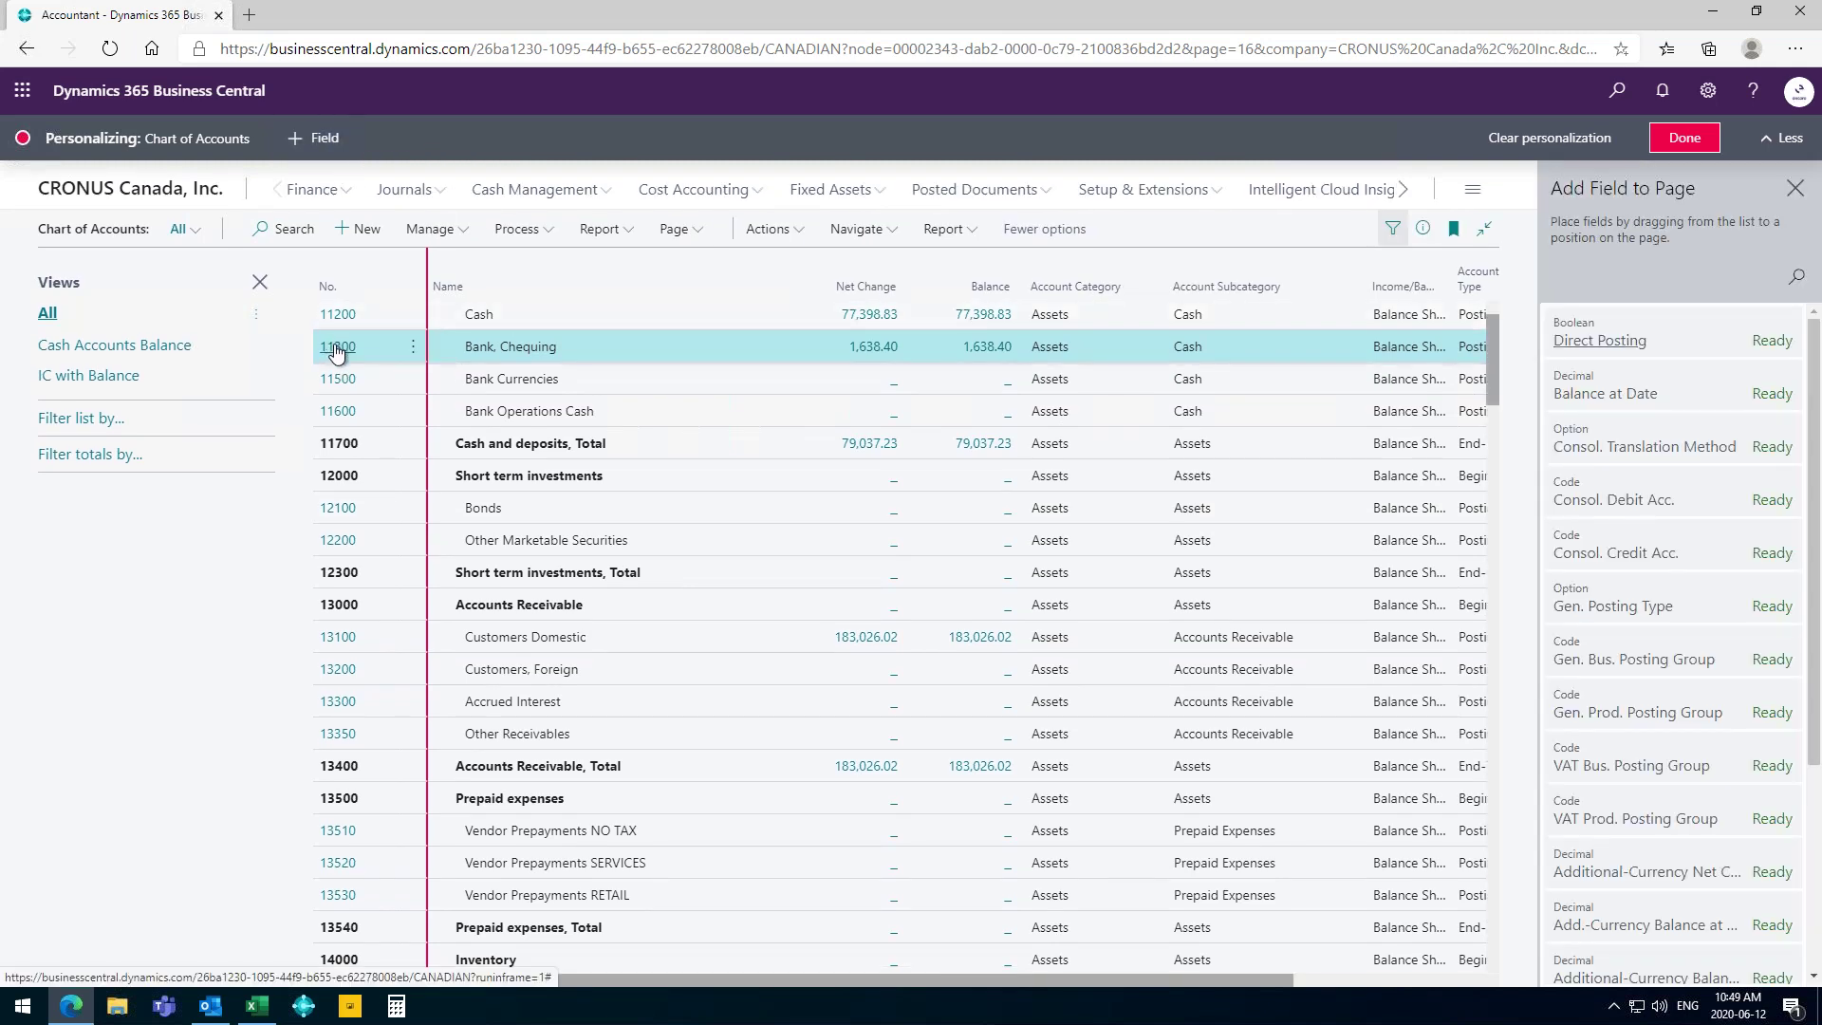
{"action": "left_click", "coordinate": [336, 349]}
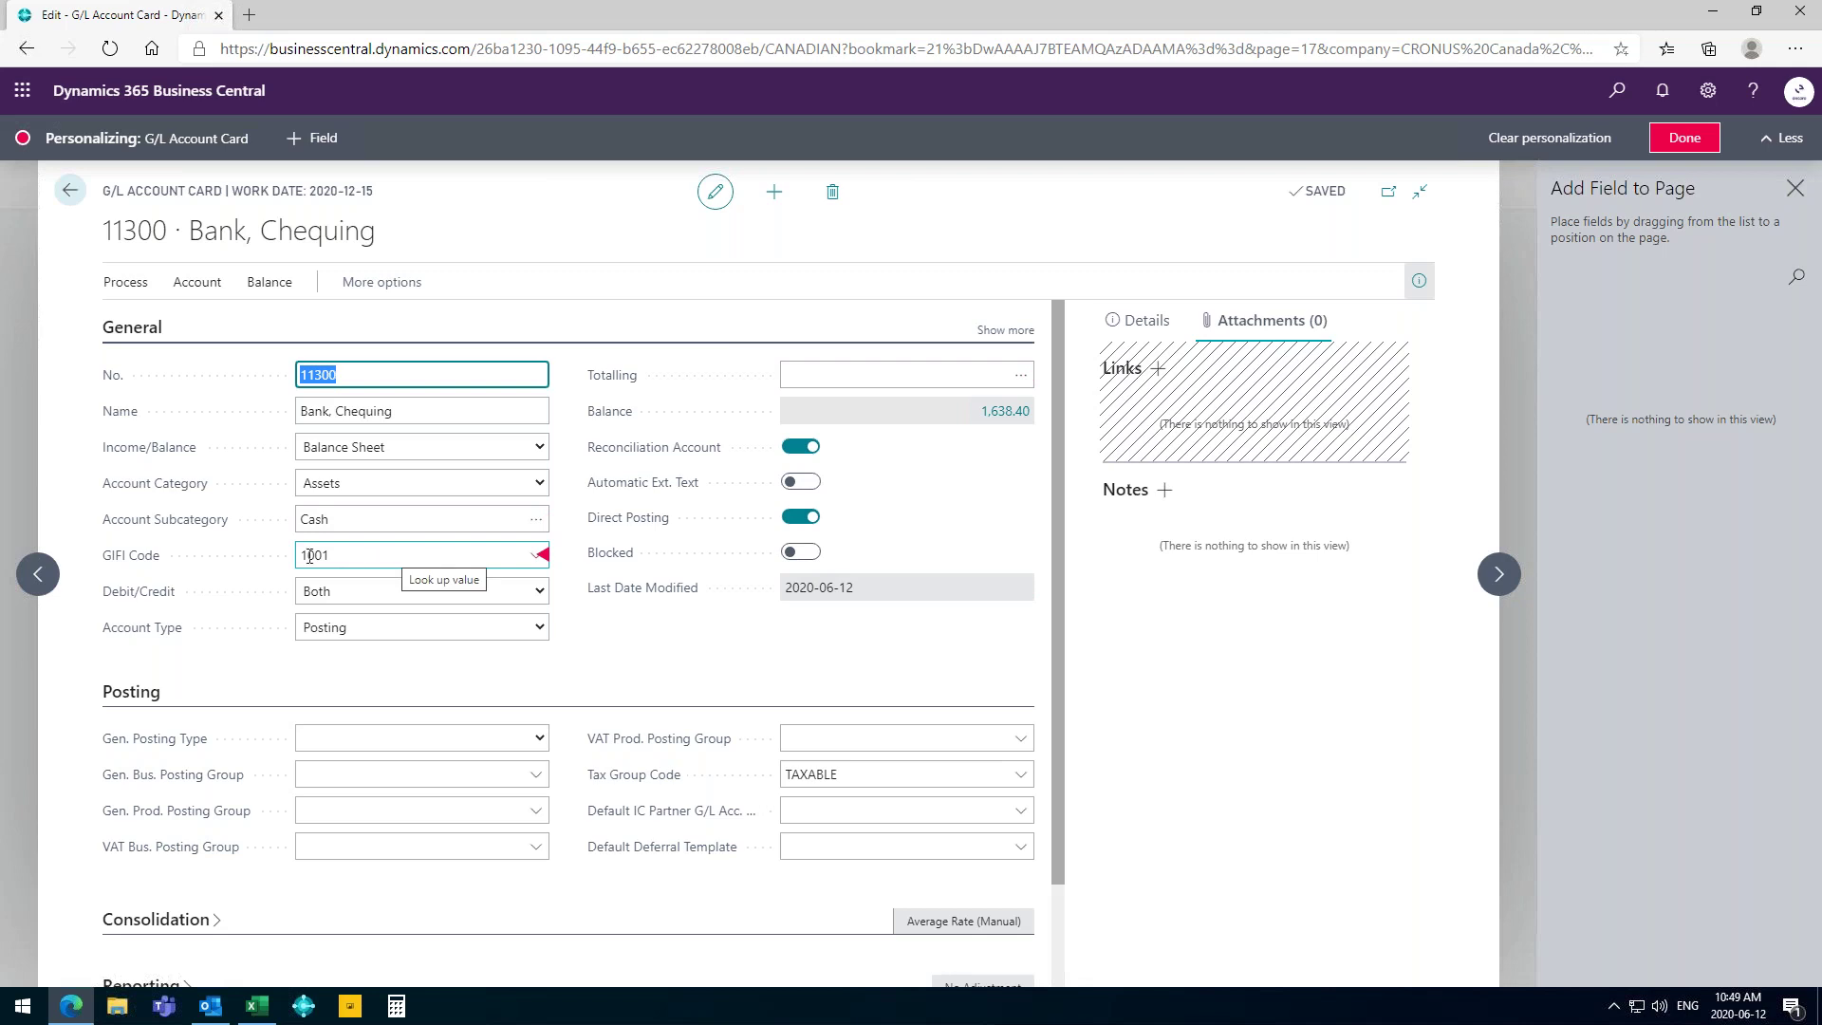
{"action": "left_click", "coordinate": [542, 556]}
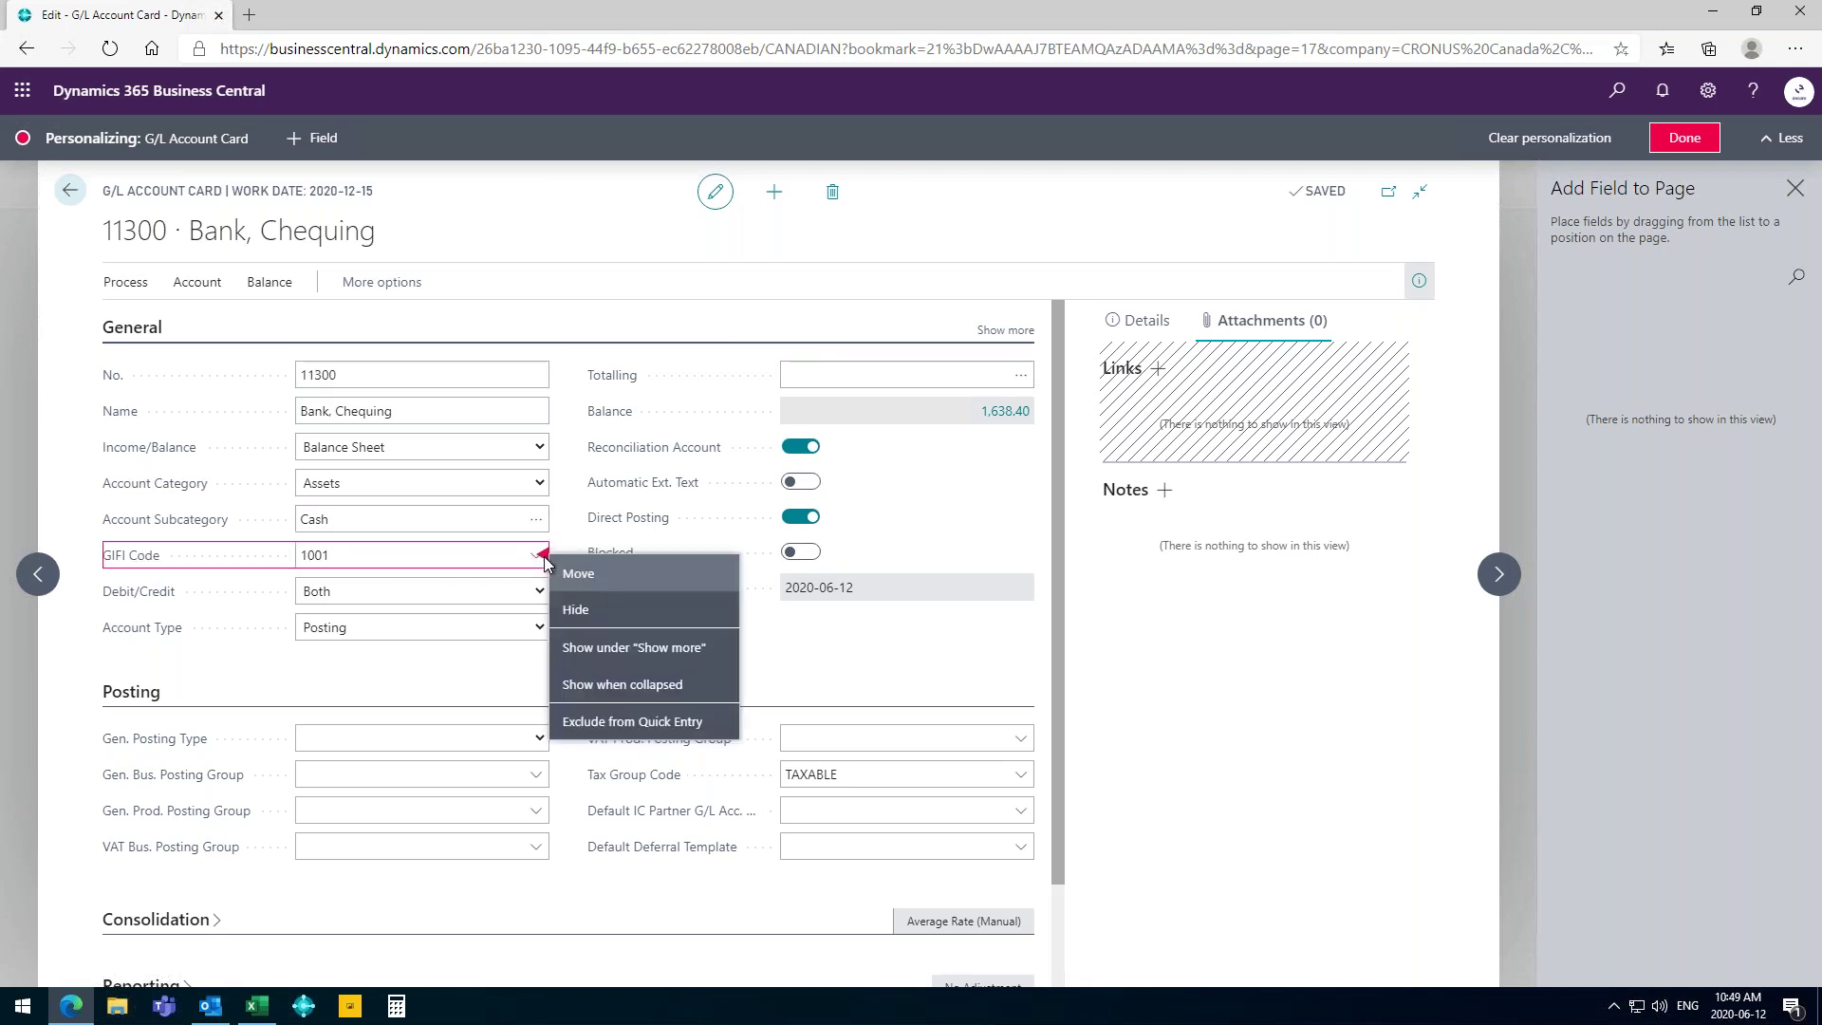
{"action": "left_click", "coordinate": [566, 610]}
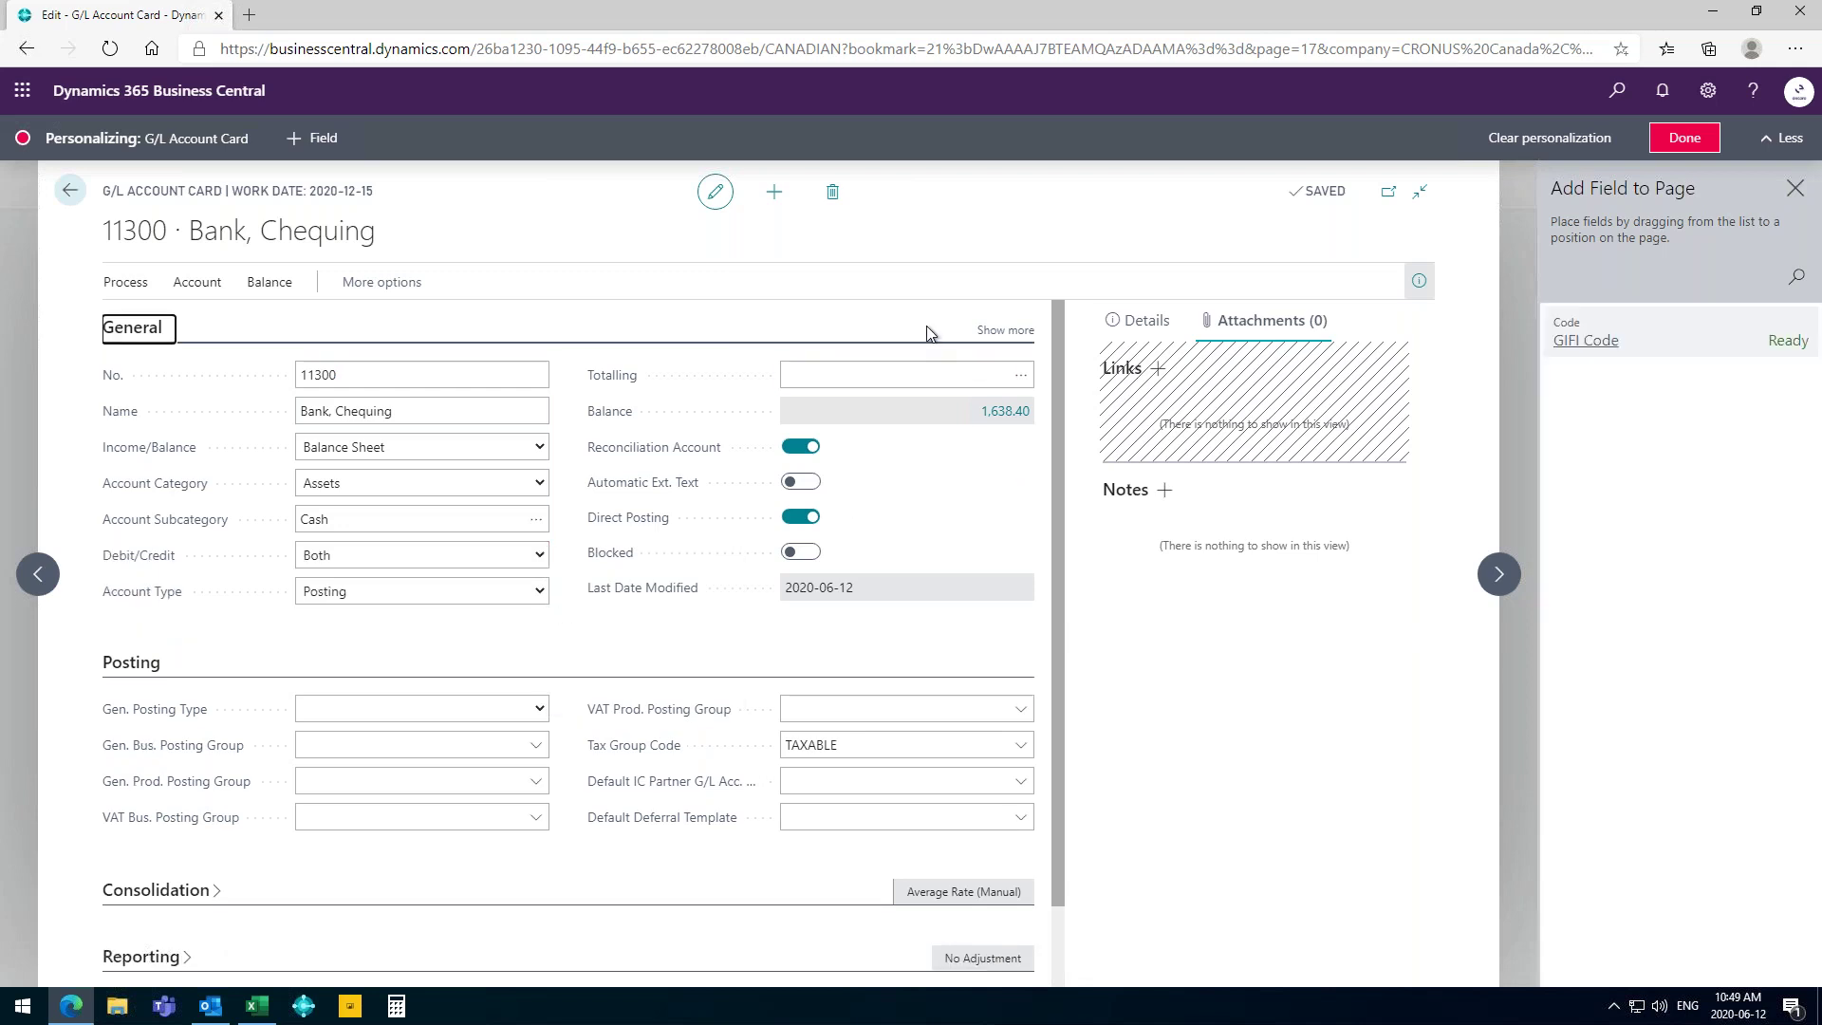
Inspect the additional General fields on the account card, then set Debit/Credit to show only under "Show more".
{"action": "left_click", "coordinate": [1004, 331]}
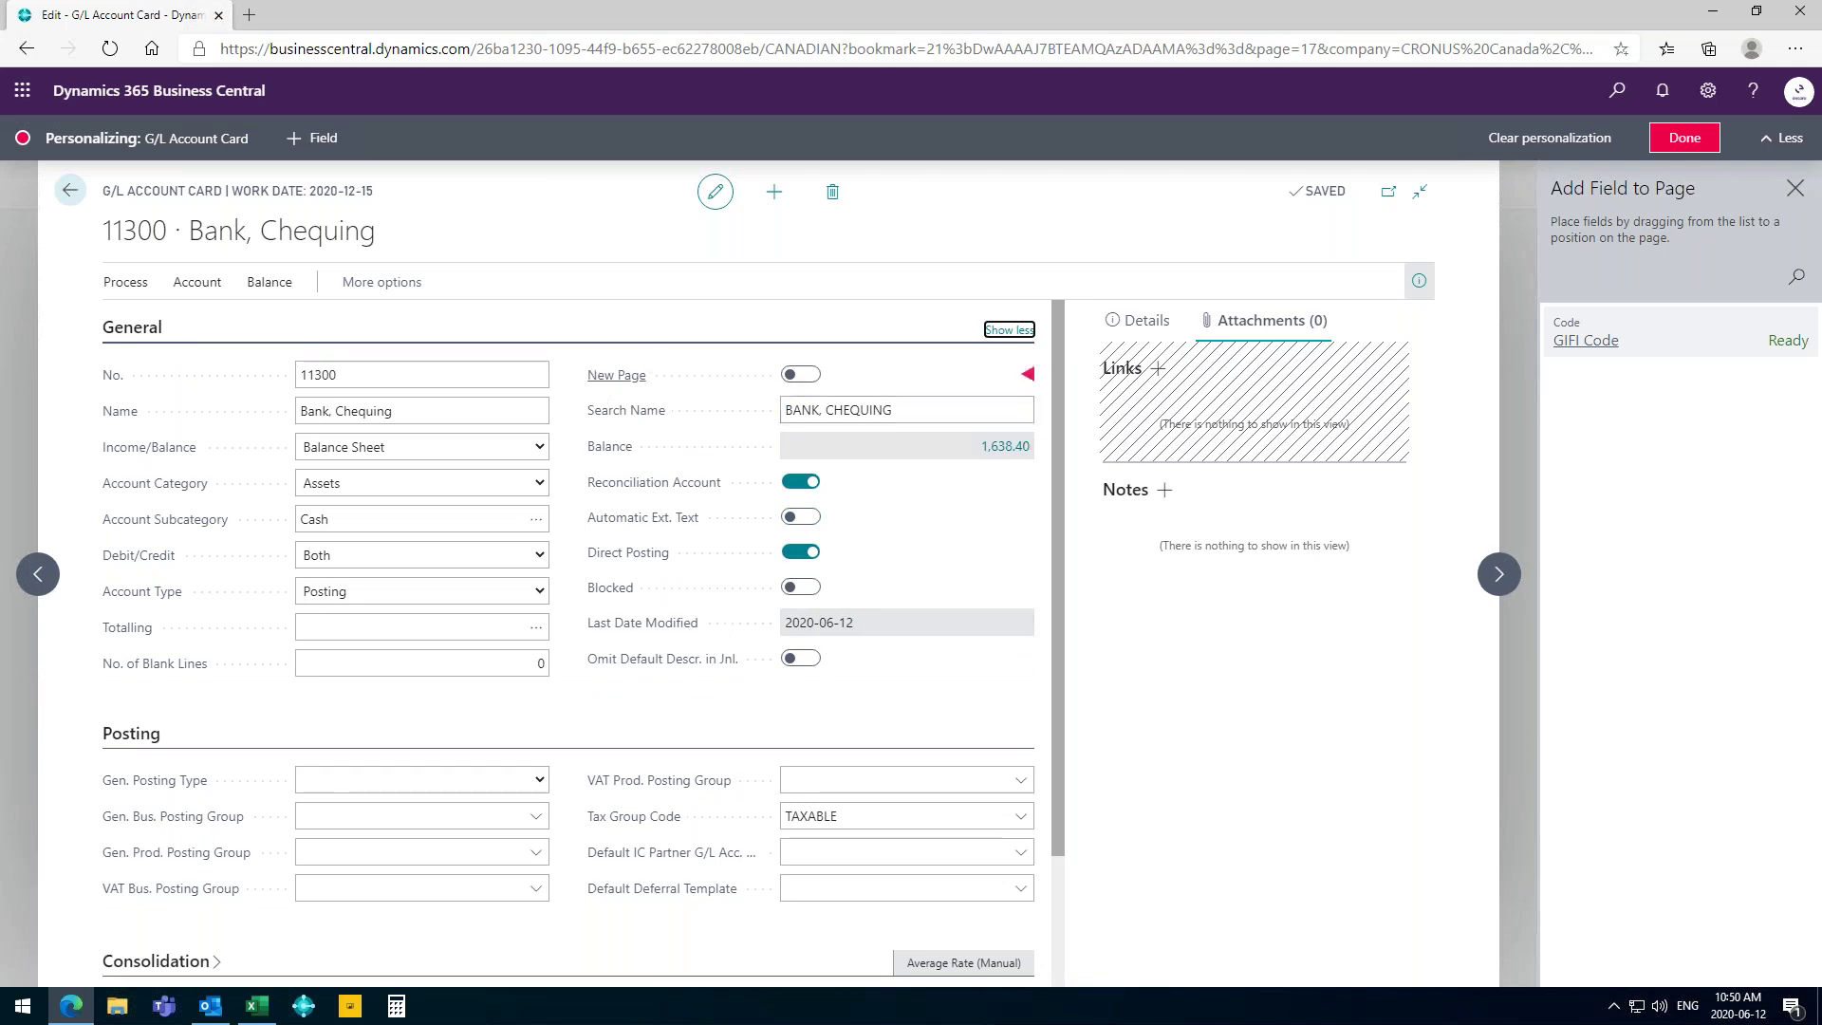
{"action": "left_click", "coordinate": [1008, 330]}
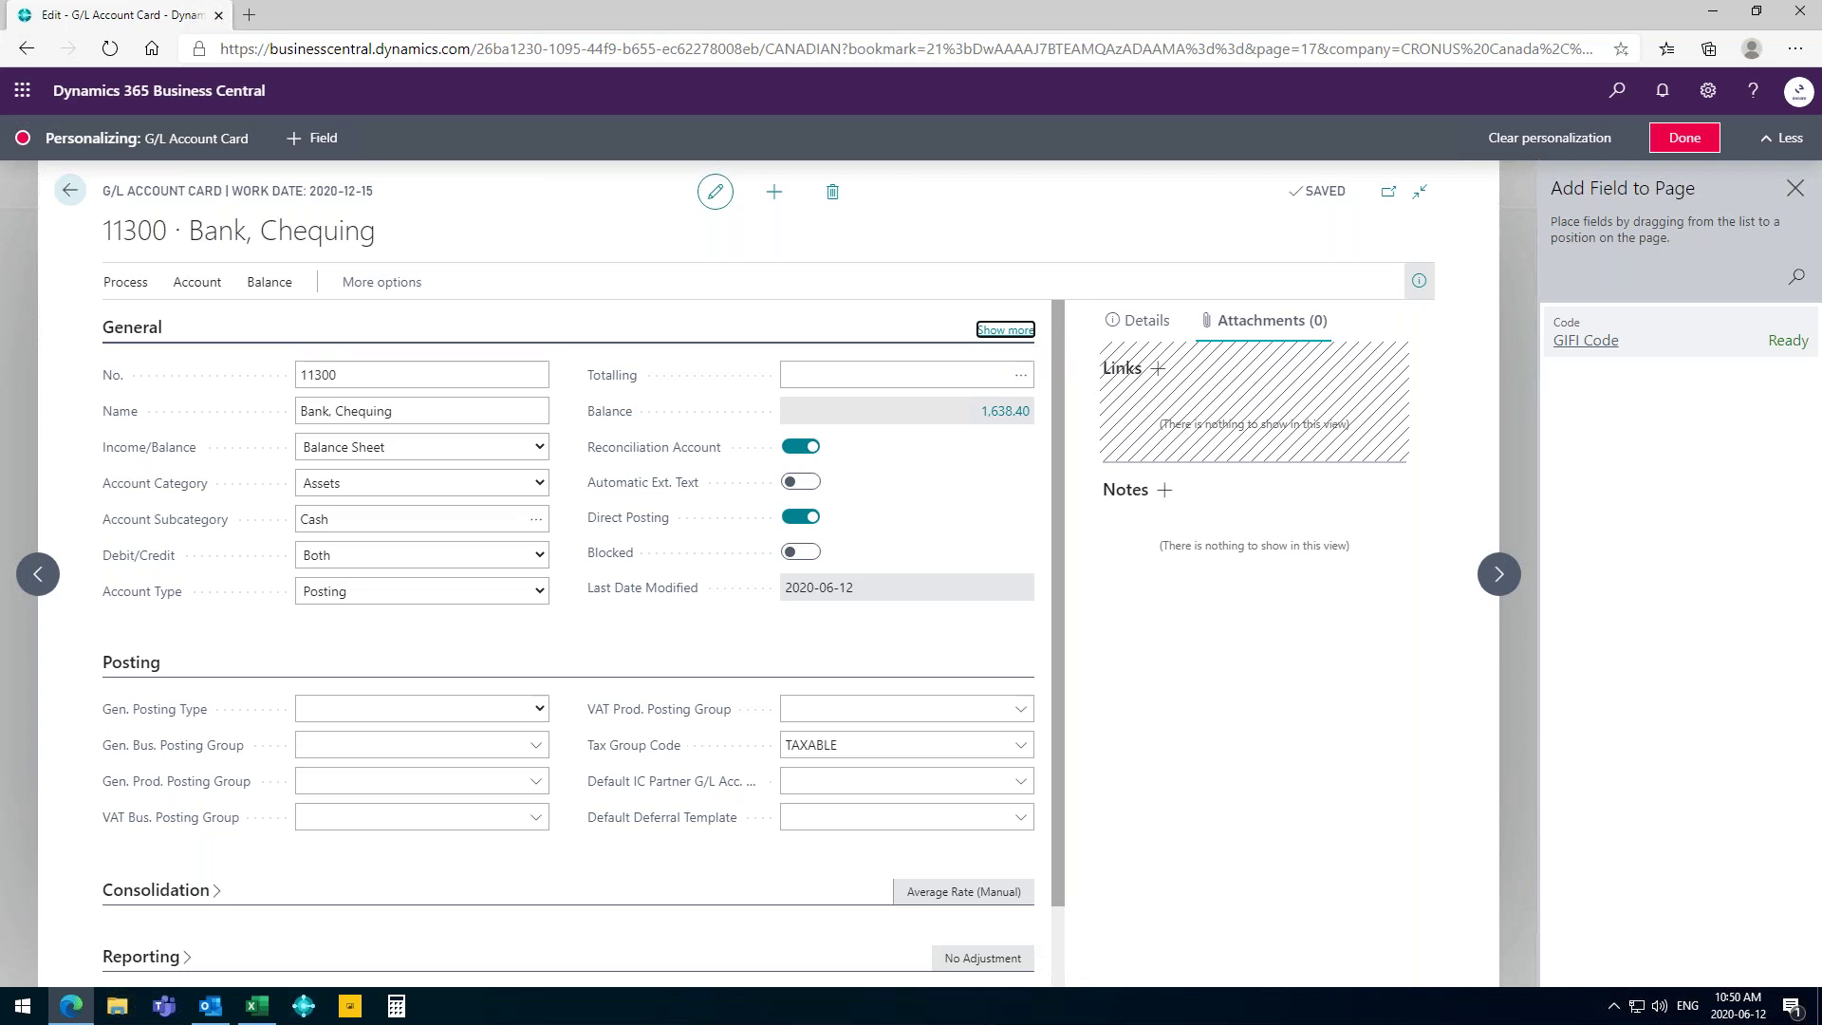
{"action": "left_click", "coordinate": [543, 557]}
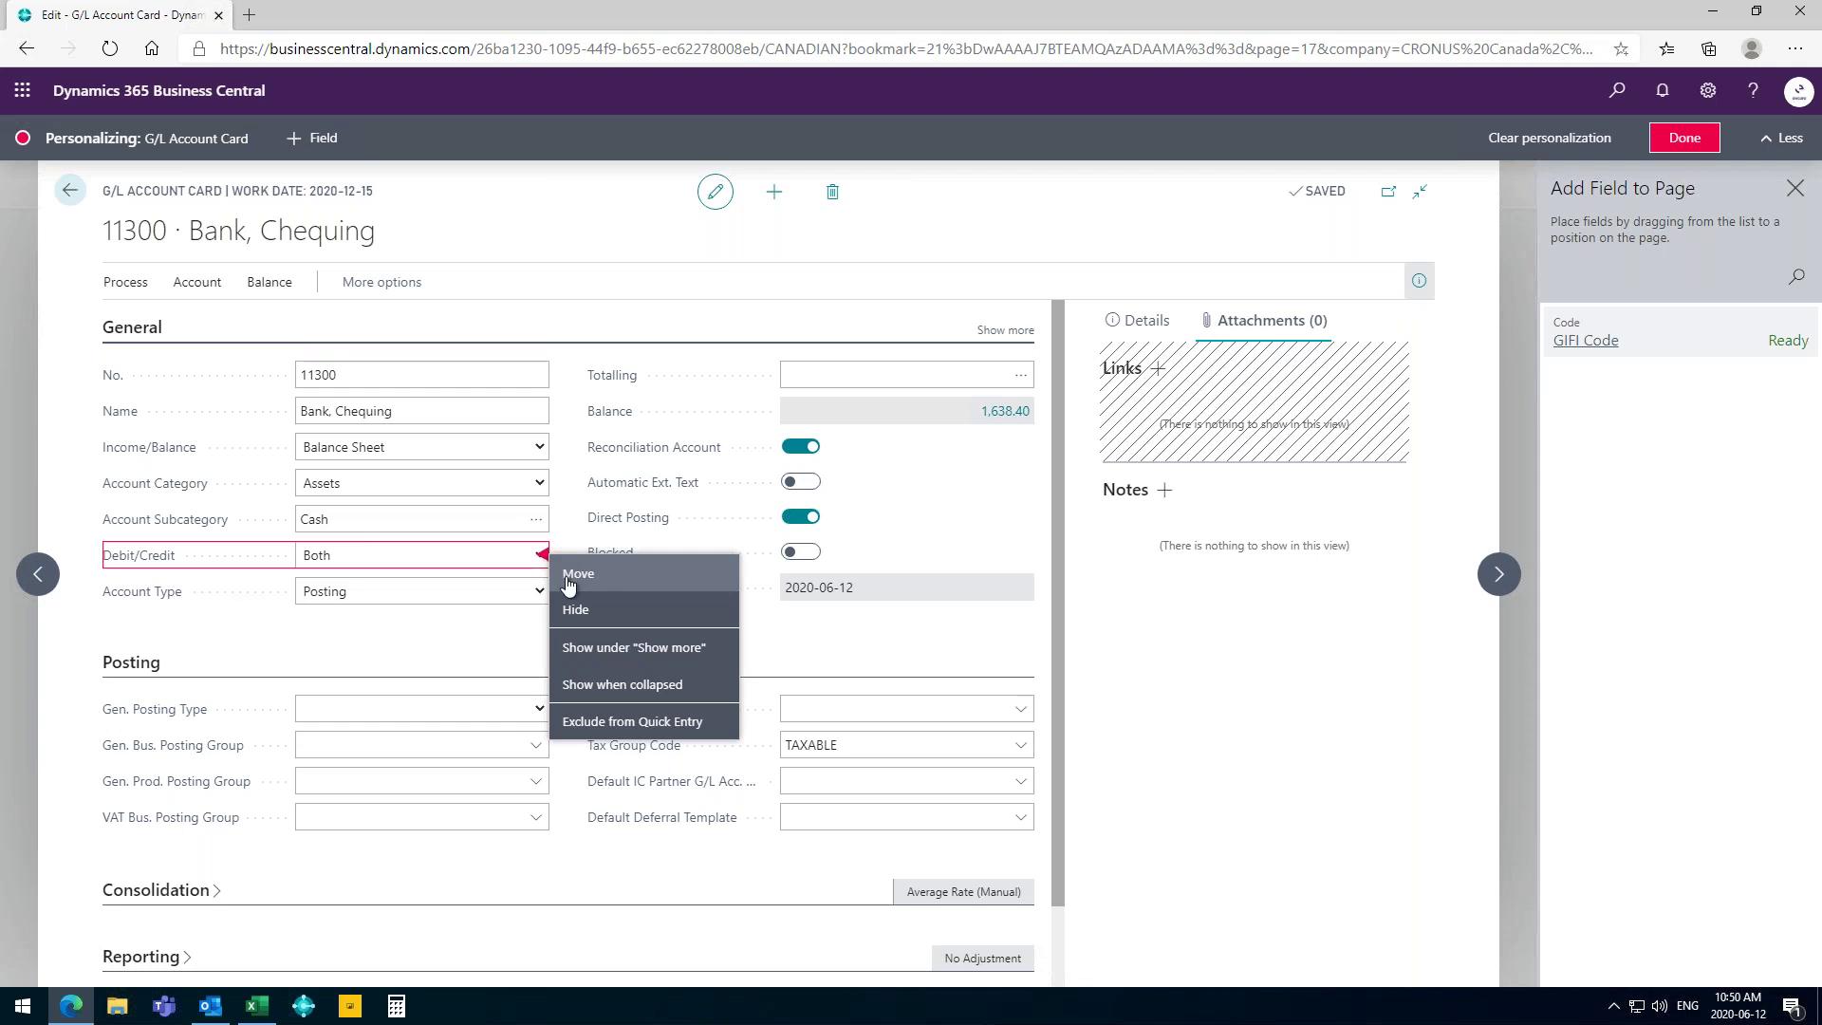
{"action": "left_click", "coordinate": [599, 653]}
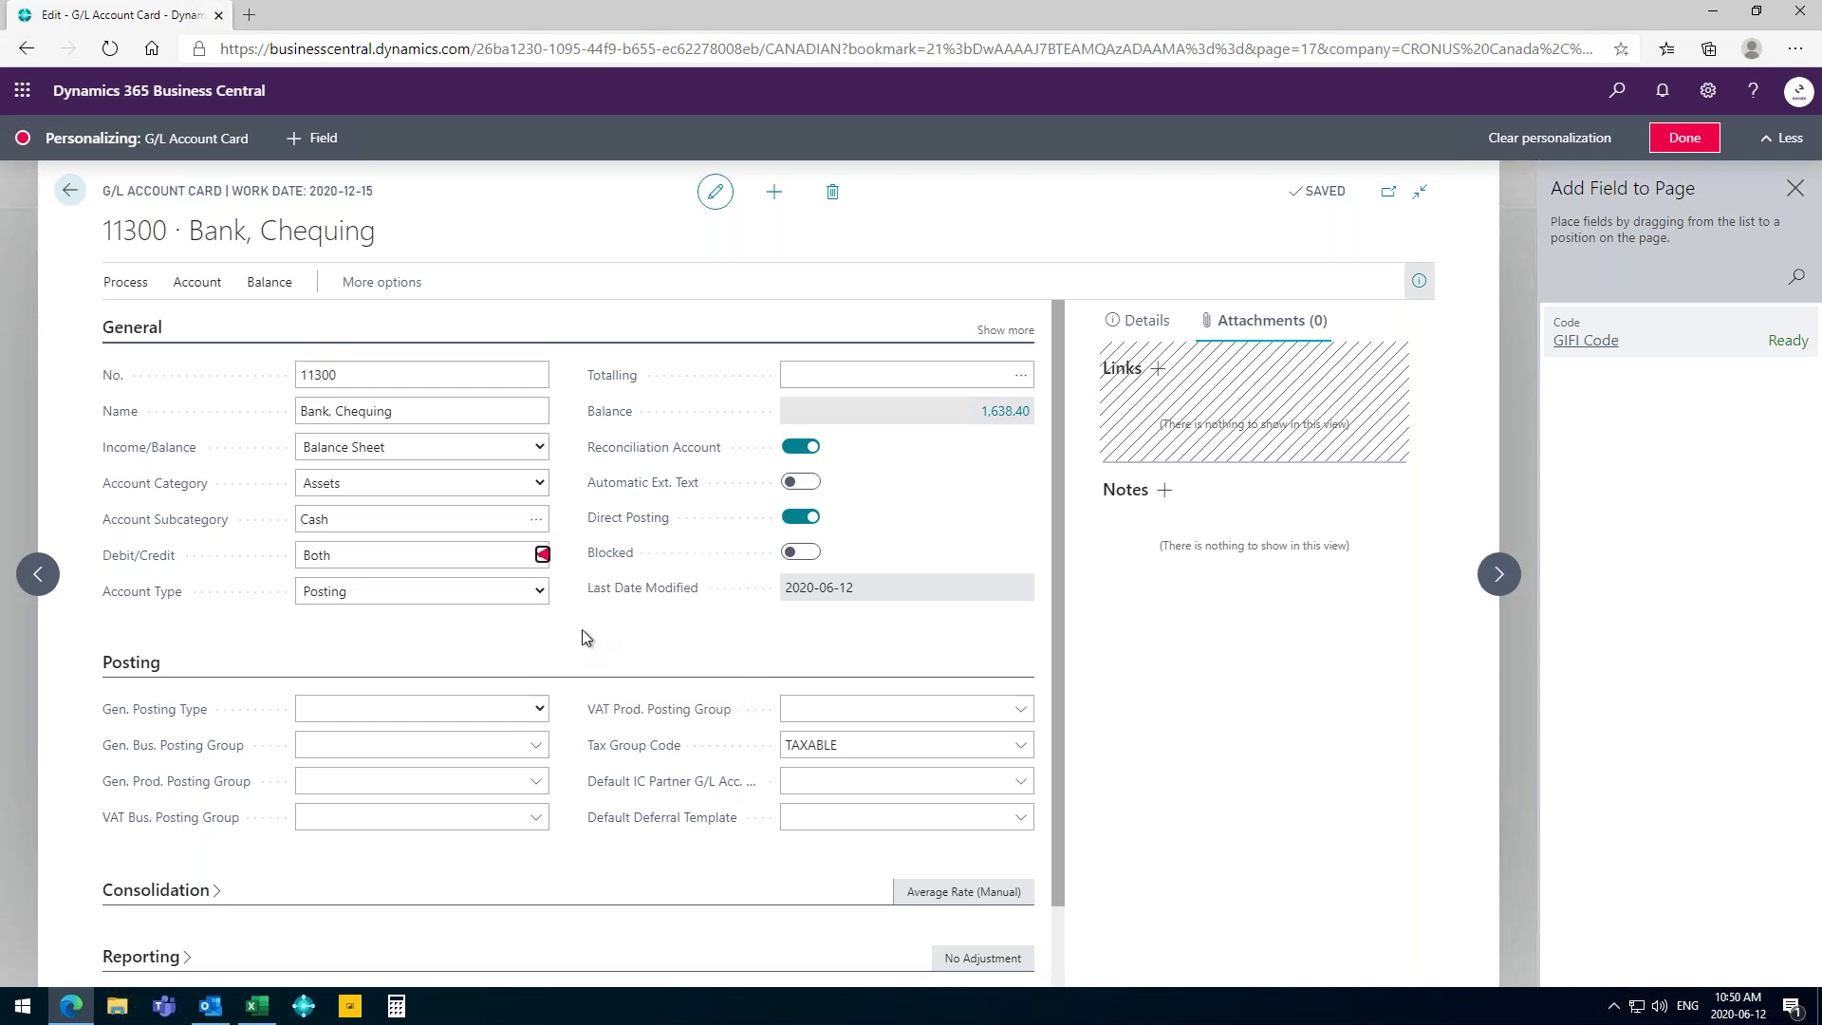
Set Account Subcategory to show when the General section is collapsed, and collapse the section to check its summary.
{"action": "left_click", "coordinate": [152, 340]}
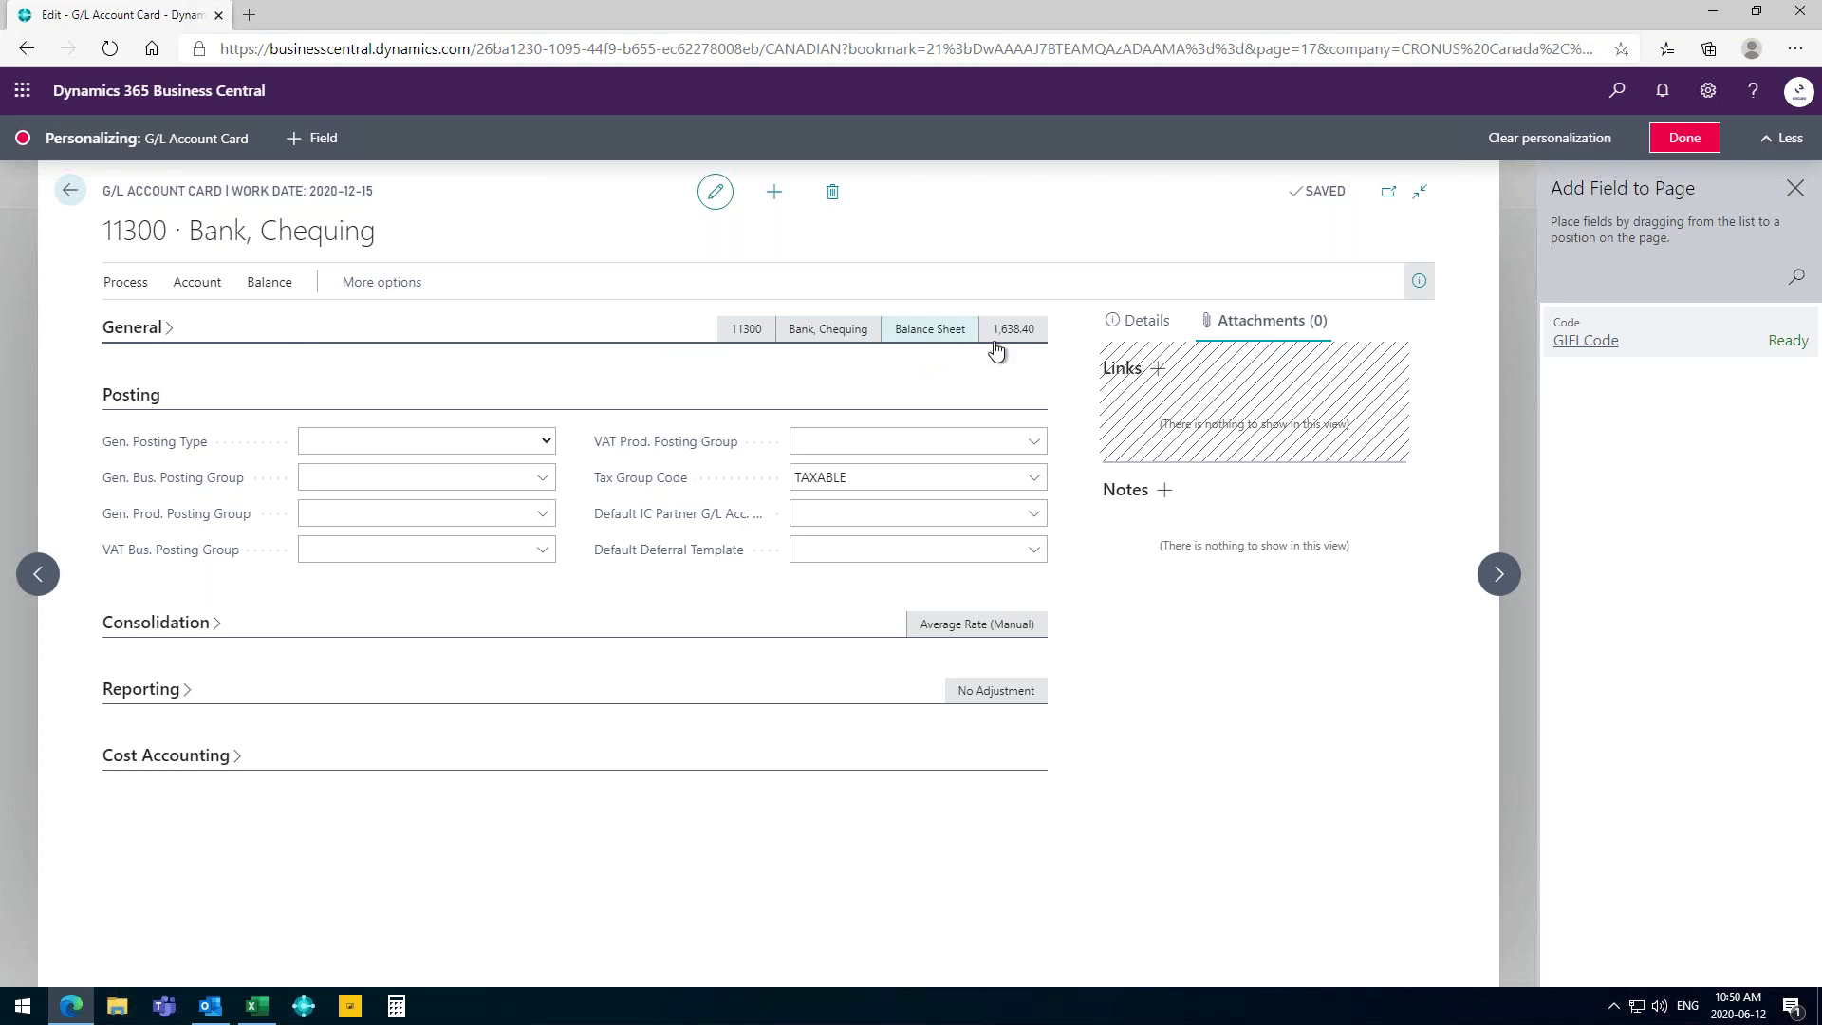
{"action": "left_click", "coordinate": [121, 329]}
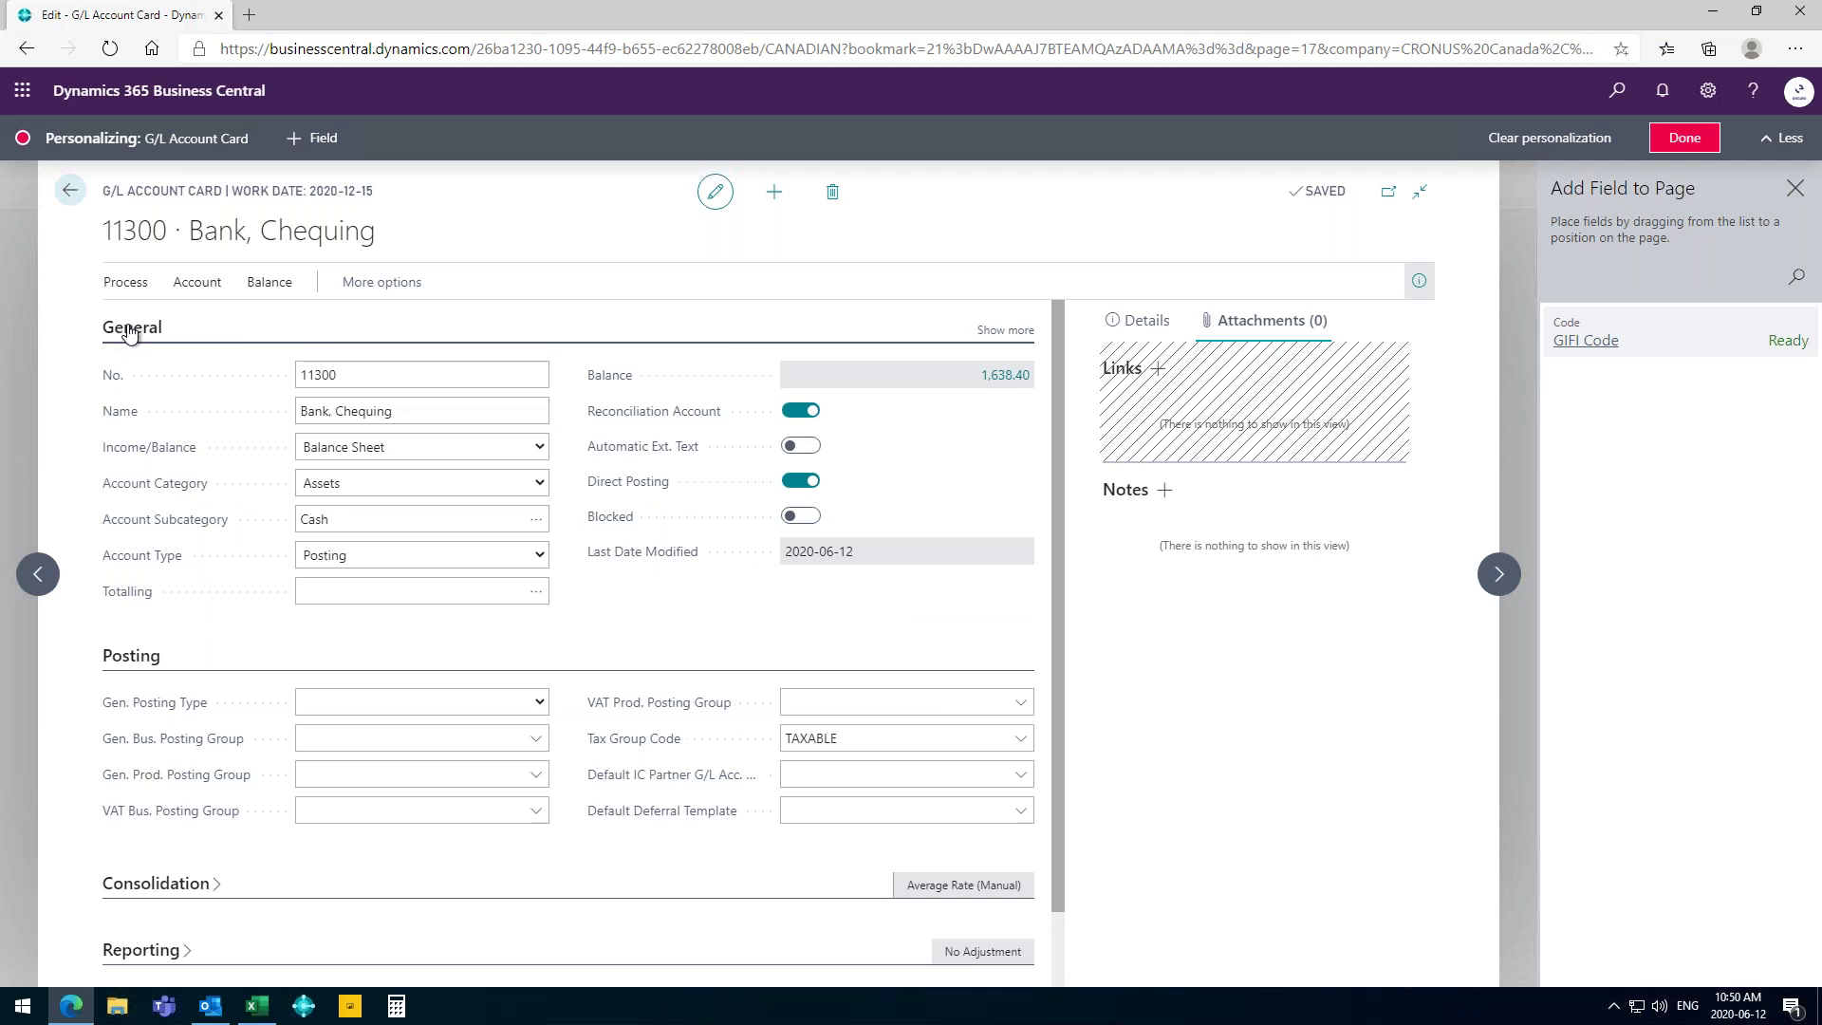
{"action": "left_click", "coordinate": [543, 521]}
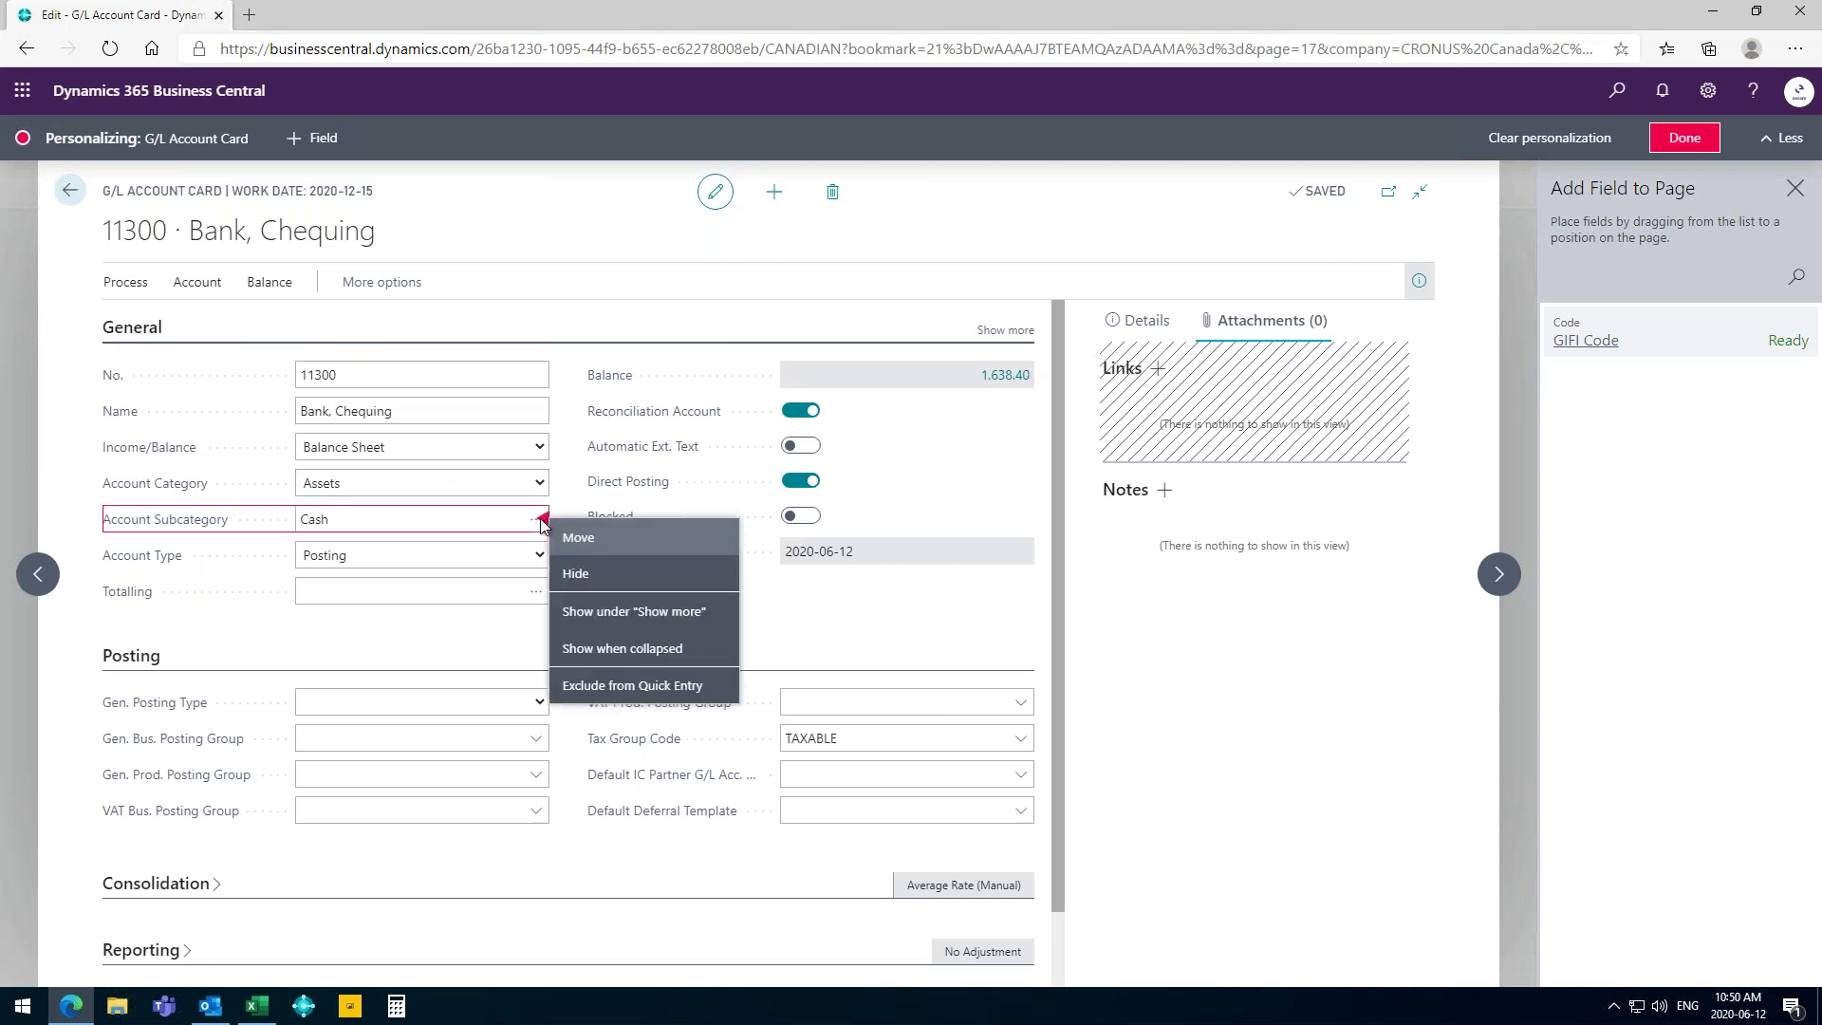
{"action": "left_click", "coordinate": [578, 650]}
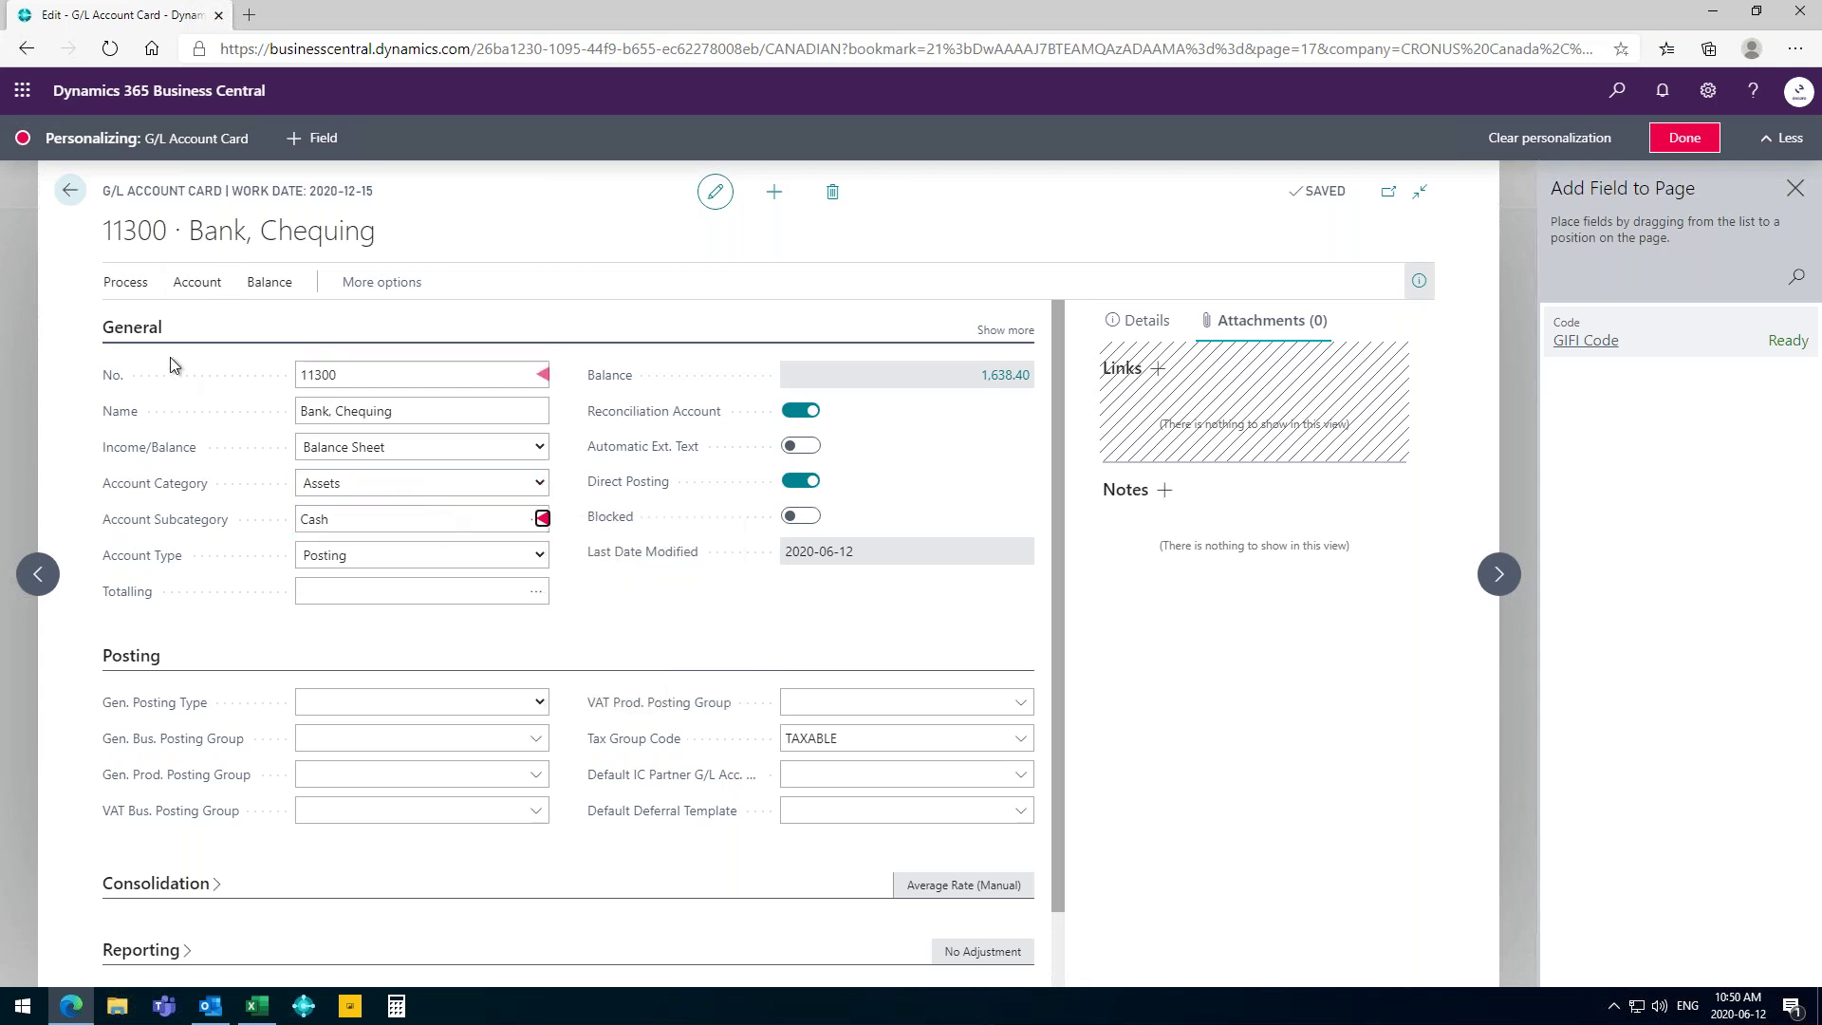
{"action": "left_click", "coordinate": [150, 334]}
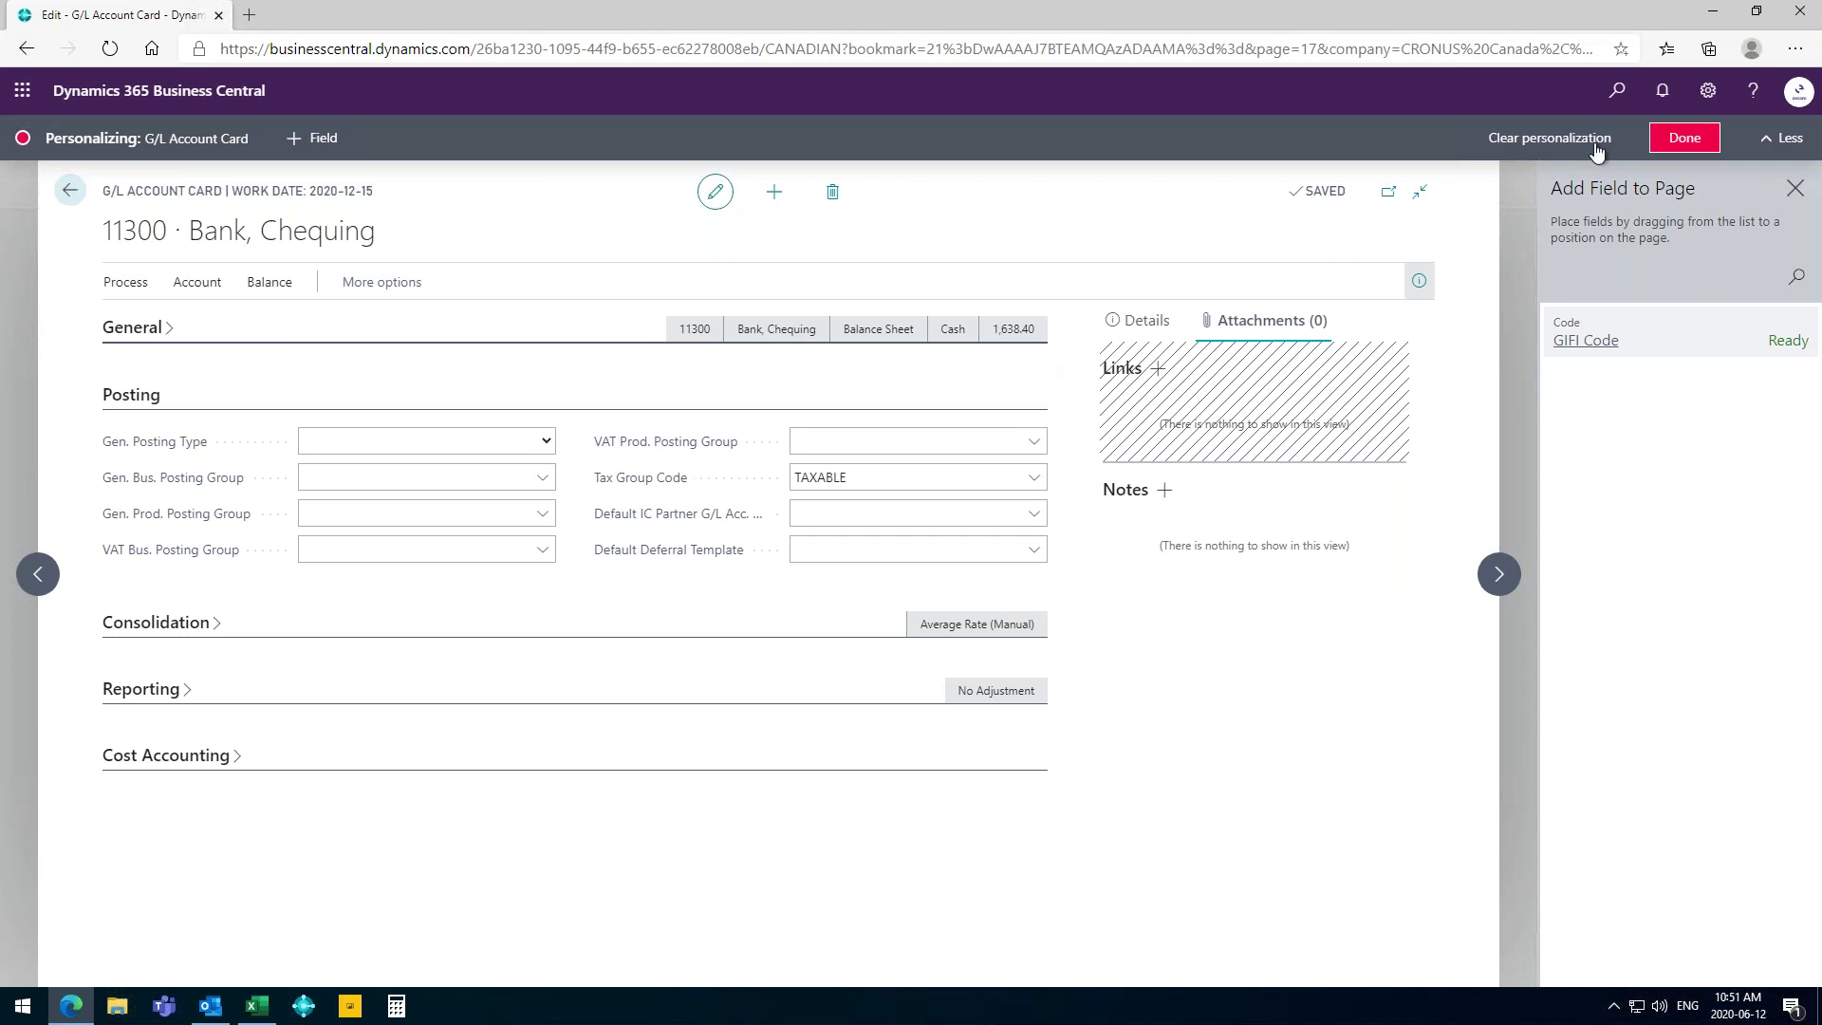
Finish personalizing the G/L account card, close it, and return from the chart of accounts to the company home page.
{"action": "left_click", "coordinate": [1672, 142]}
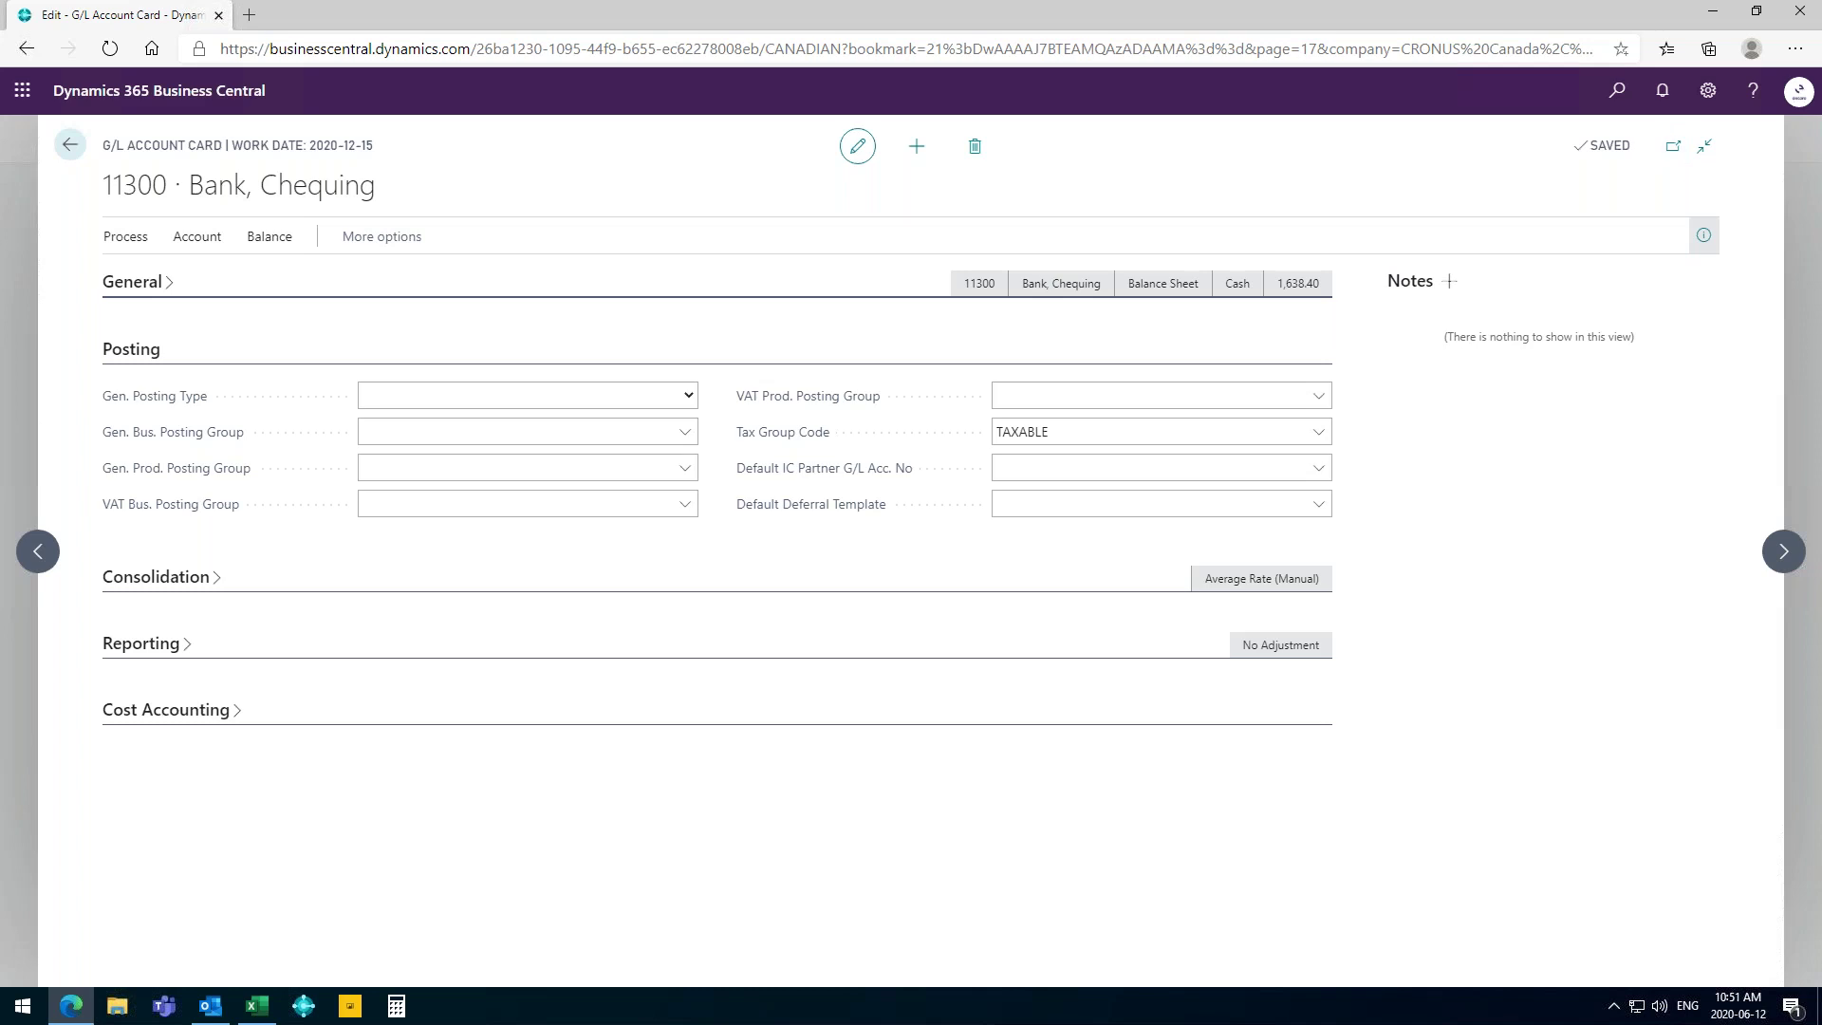
{"action": "left_click", "coordinate": [70, 145]}
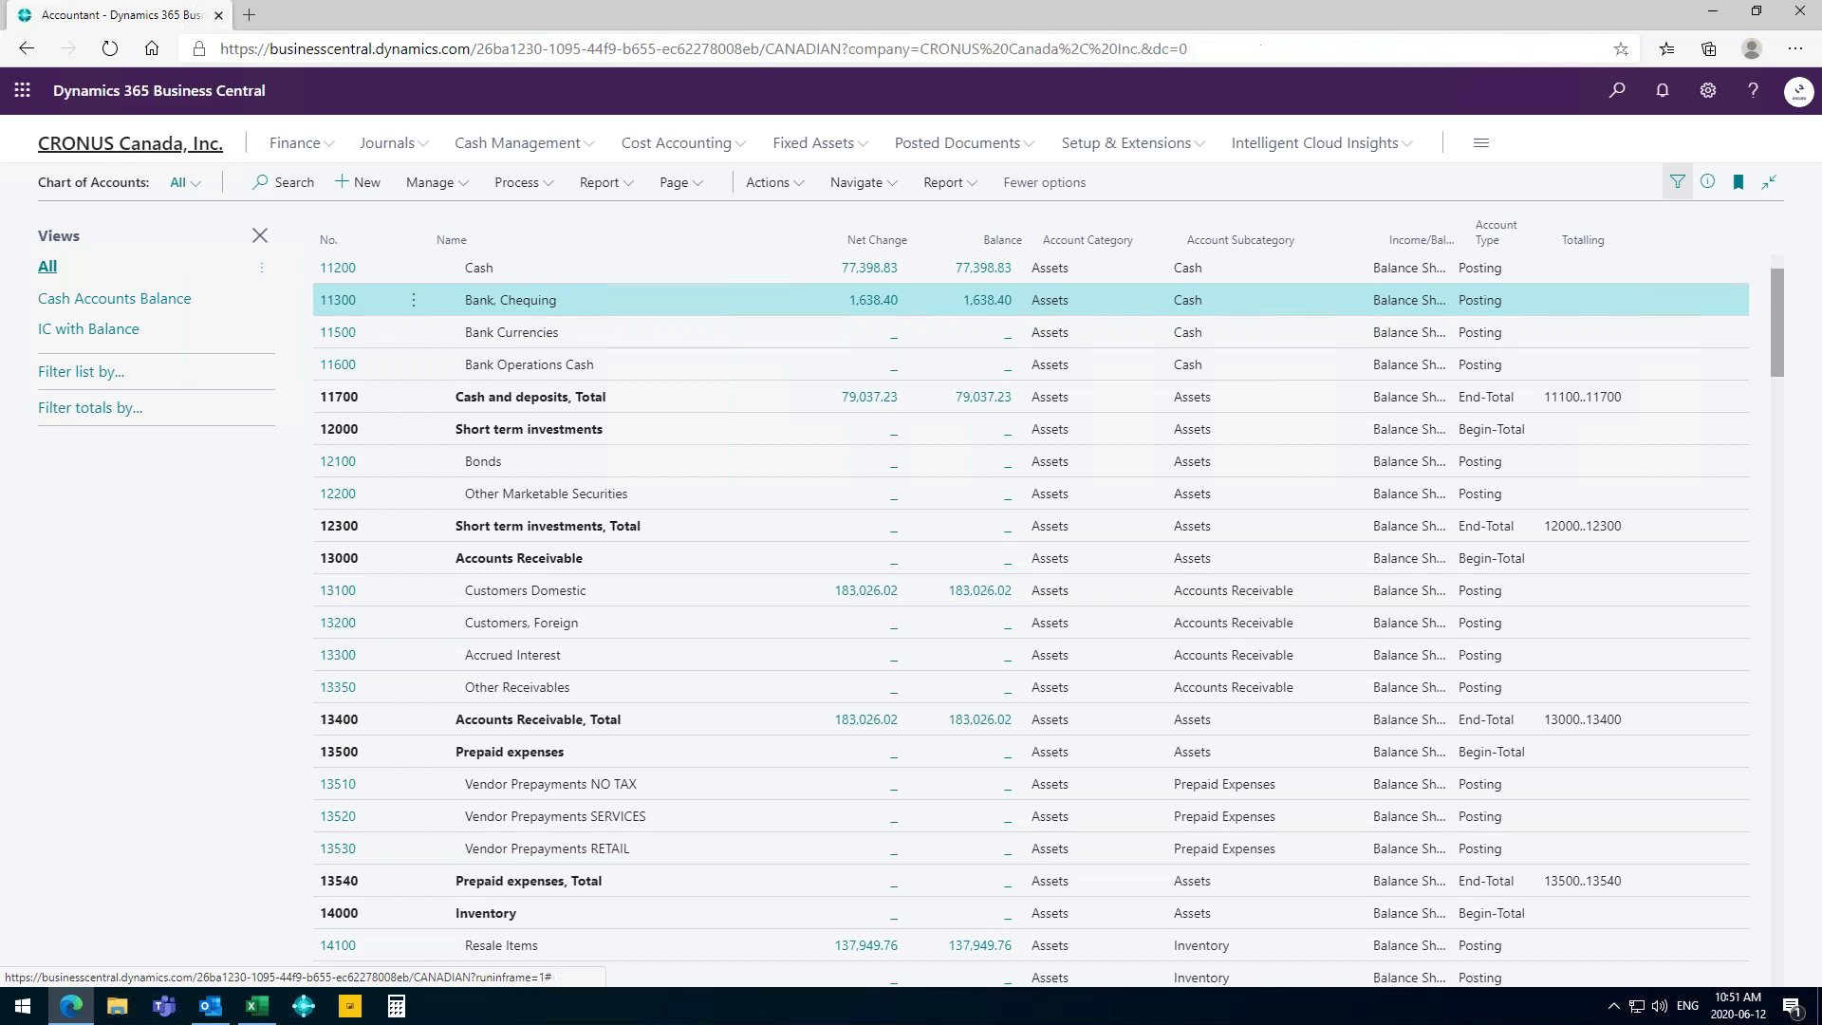
{"action": "left_click", "coordinate": [130, 143]}
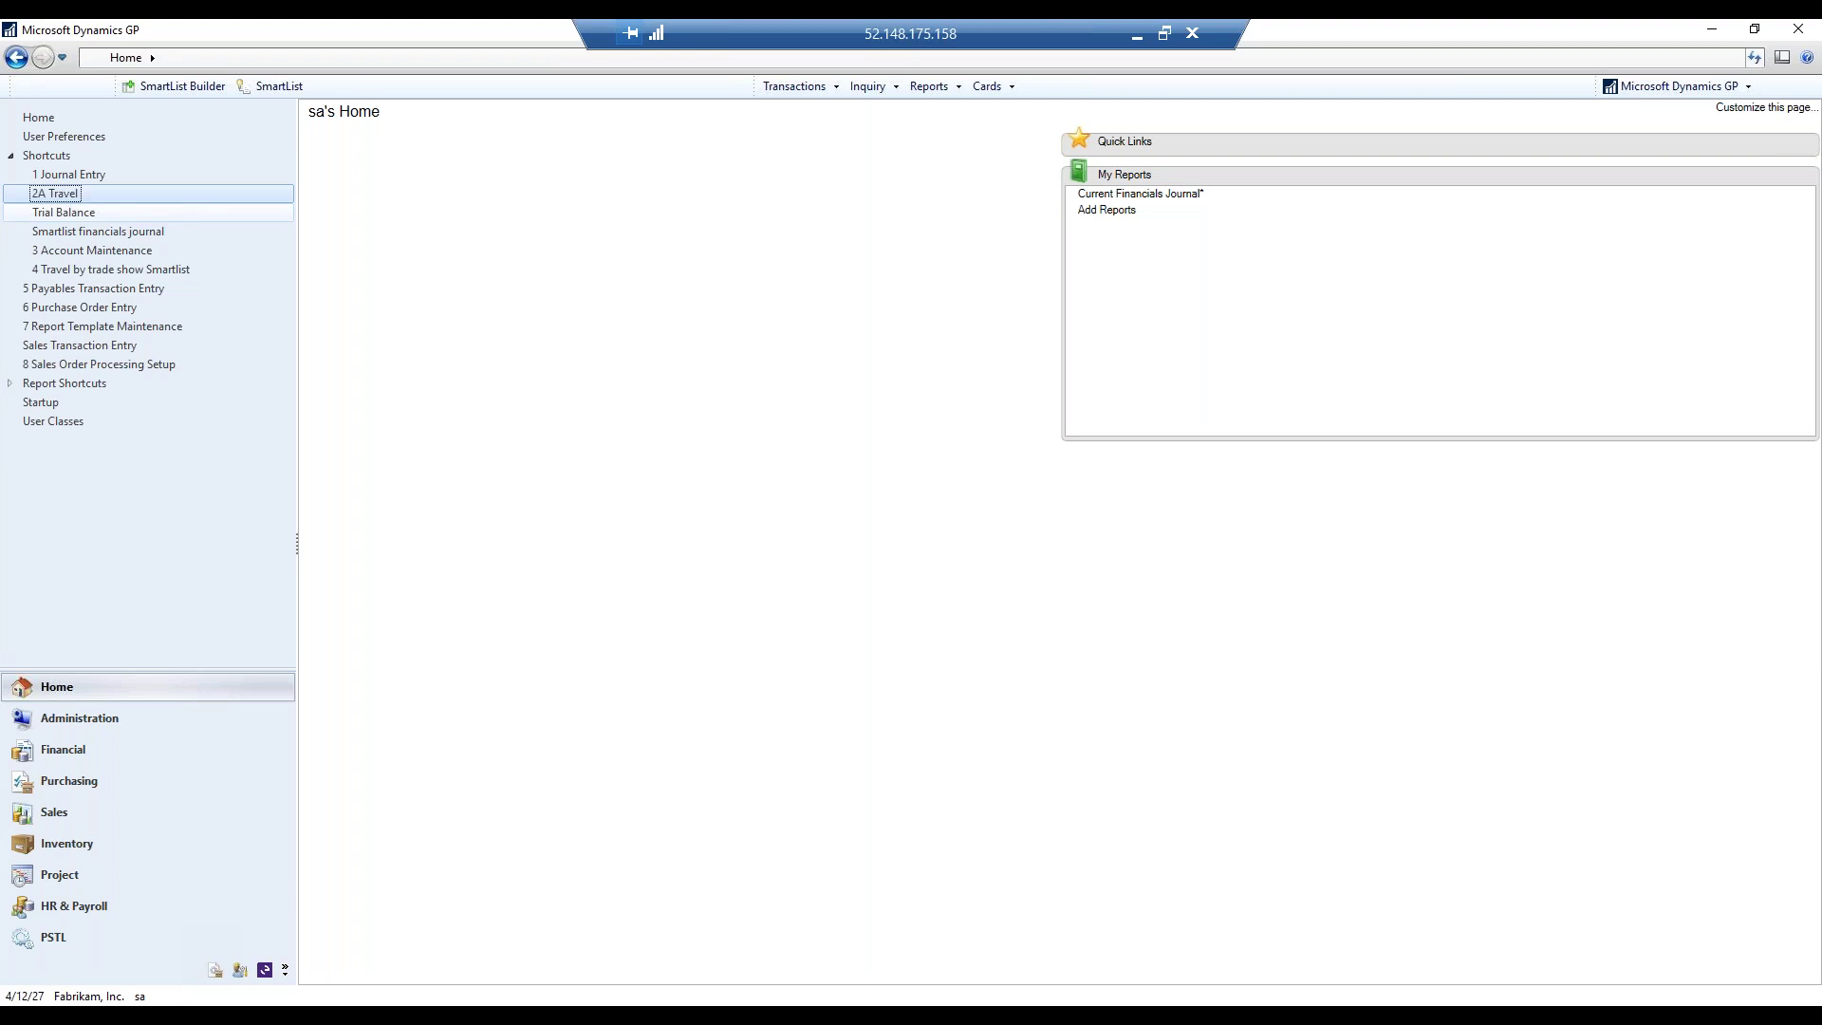
Switch to Dynamics GP, inspect the column display setup of the Trial Balance SmartList, and close it without changes.
{"action": "left_click", "coordinate": [63, 212]}
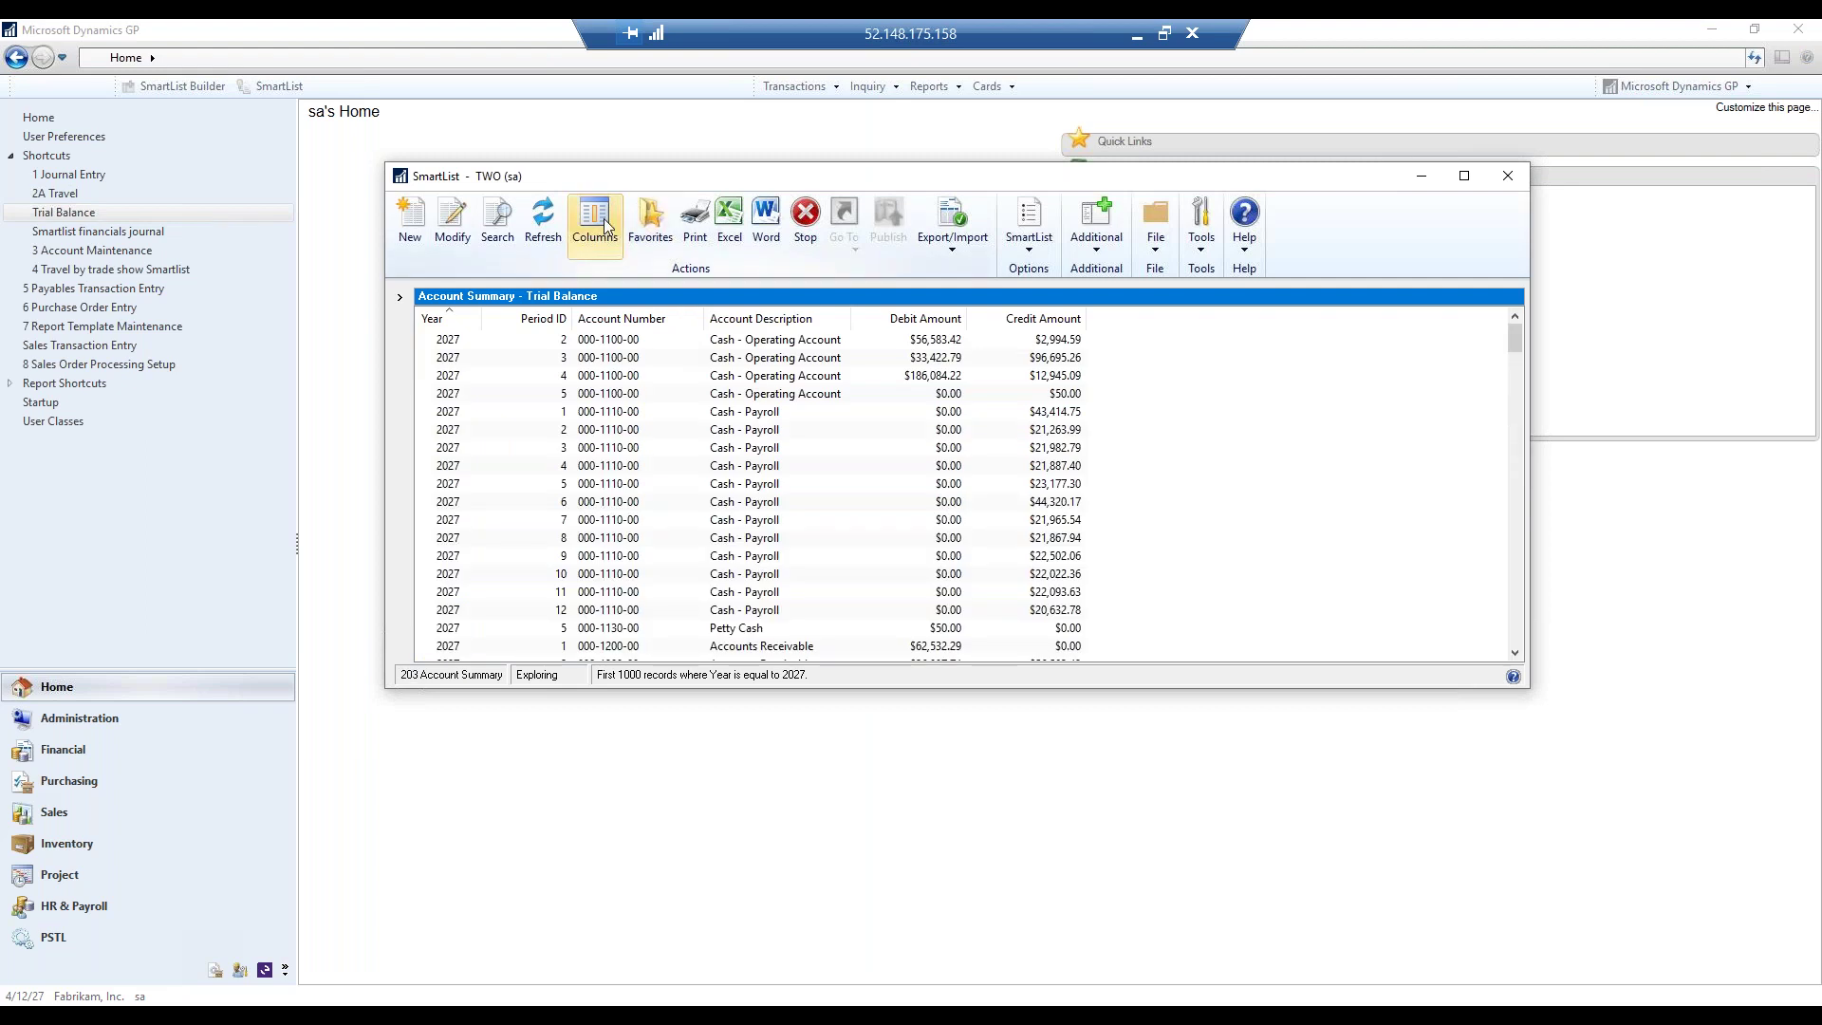
{"action": "left_click", "coordinate": [594, 220]}
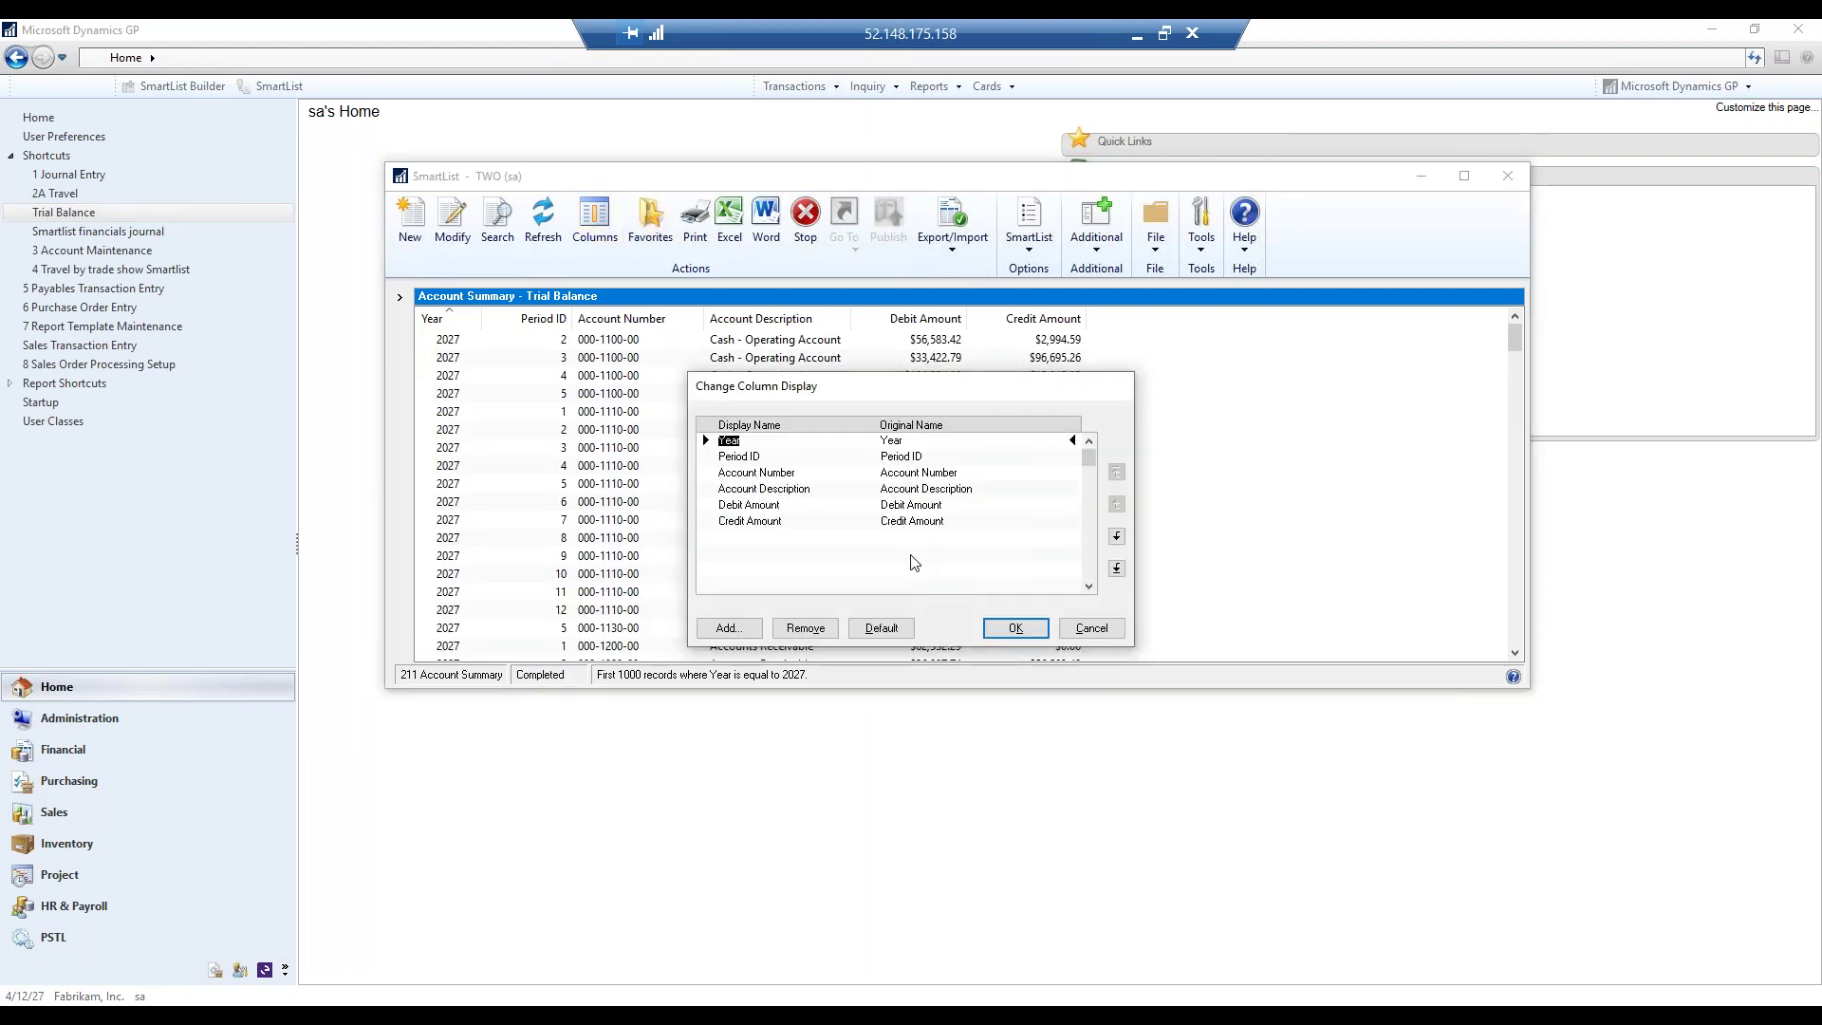
{"action": "left_click", "coordinate": [1104, 633]}
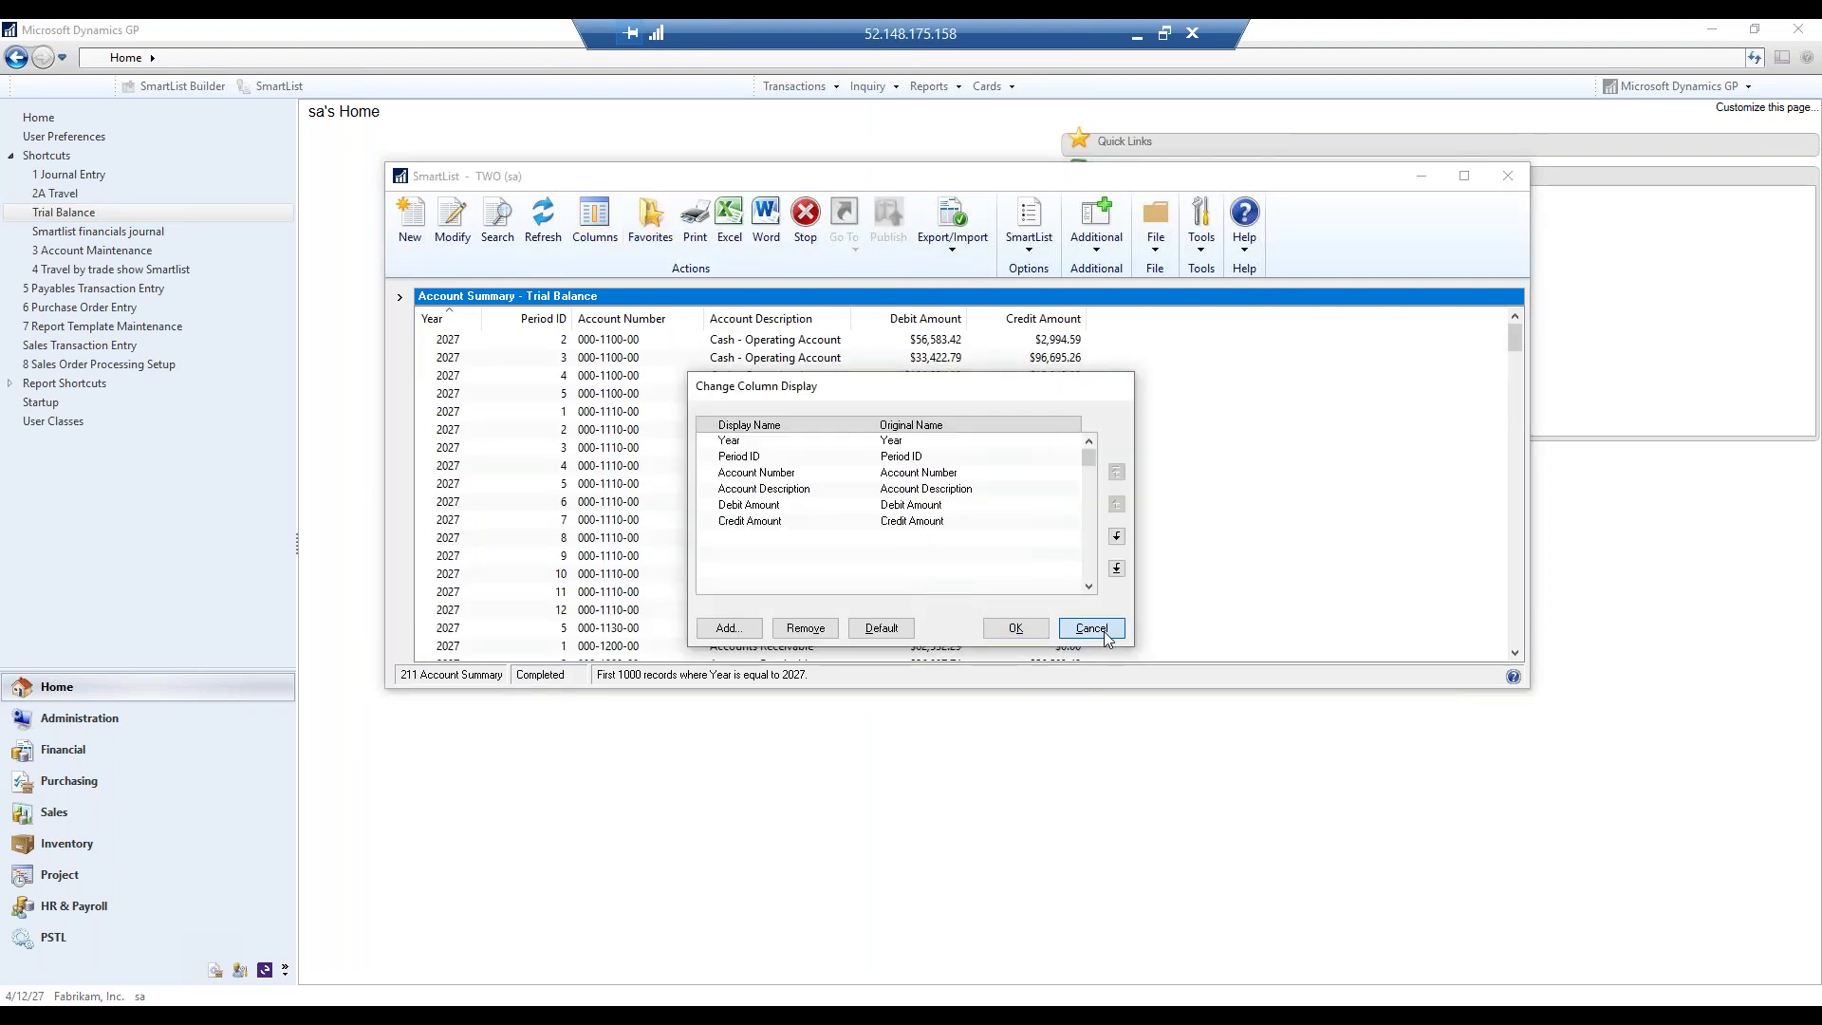
{"action": "left_click", "coordinate": [1508, 176]}
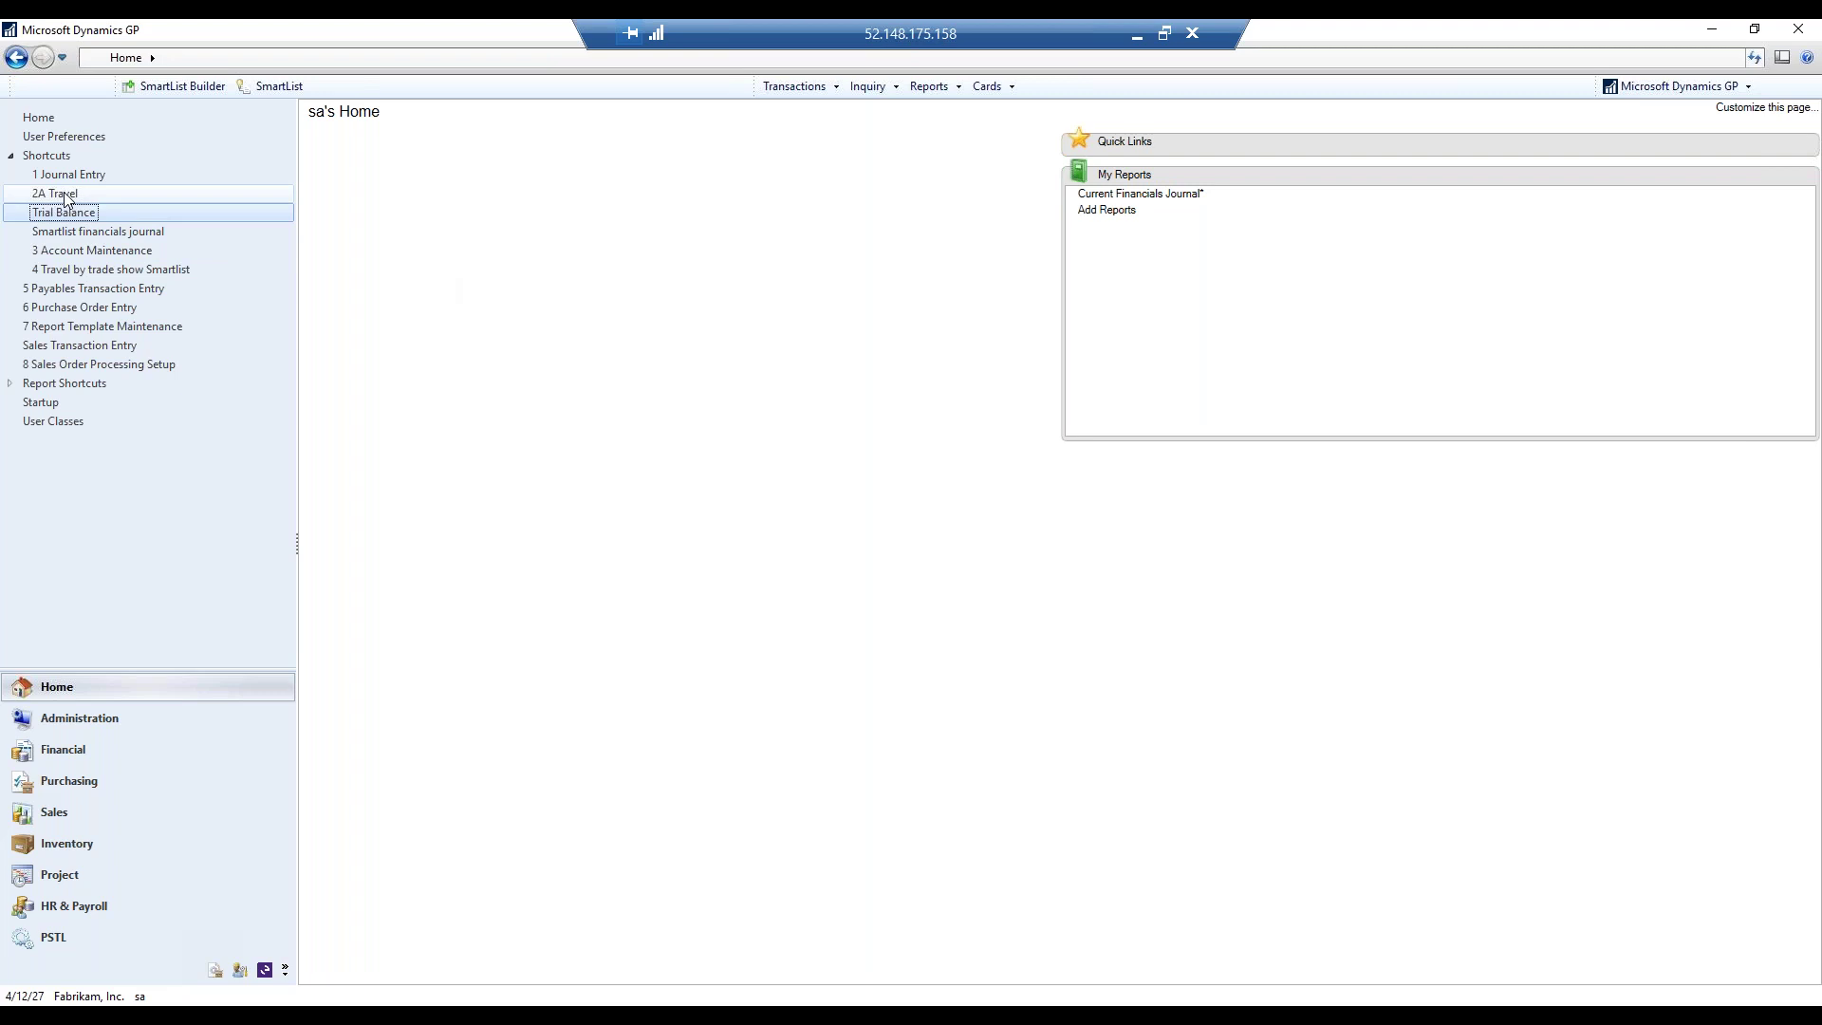
Open the "Travel by trade show" SmartList and drill into journal entries 3459, with its distribution details expanded, and 3456.
{"action": "left_click", "coordinate": [69, 270]}
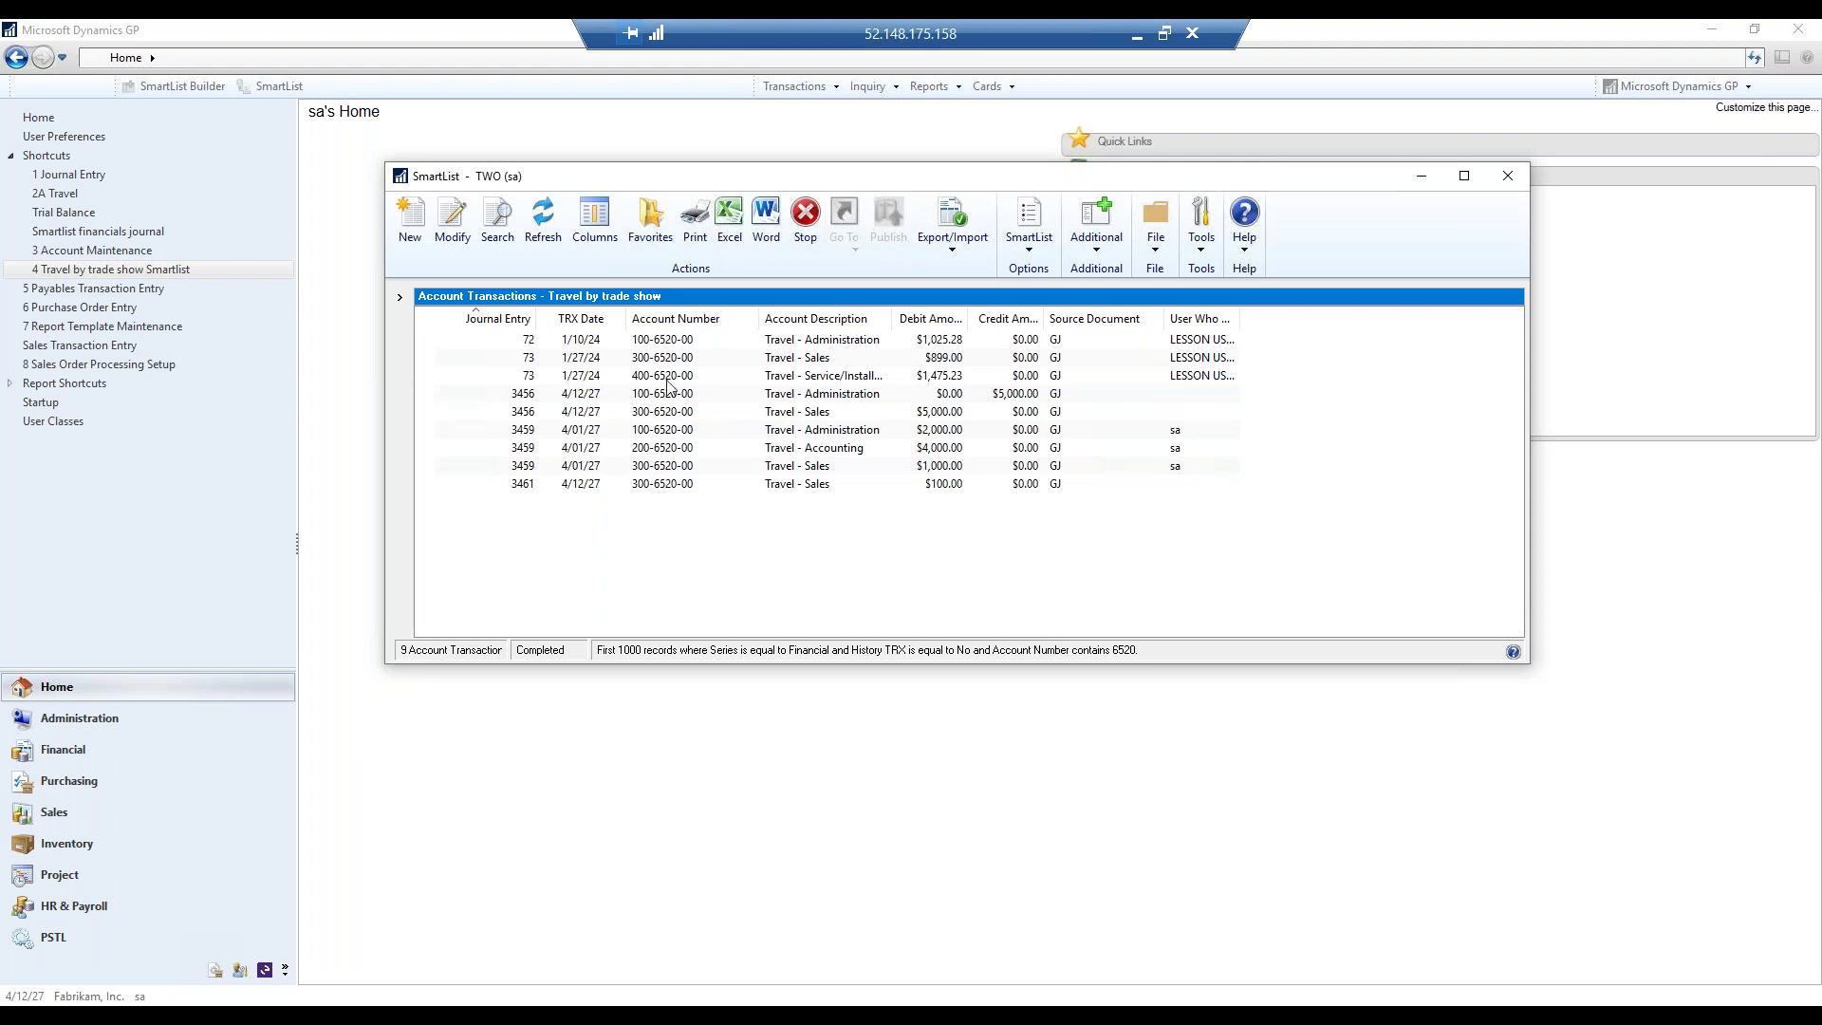
{"action": "left_click", "coordinate": [802, 454]}
{"action": "double_click", "coordinate": [803, 450]}
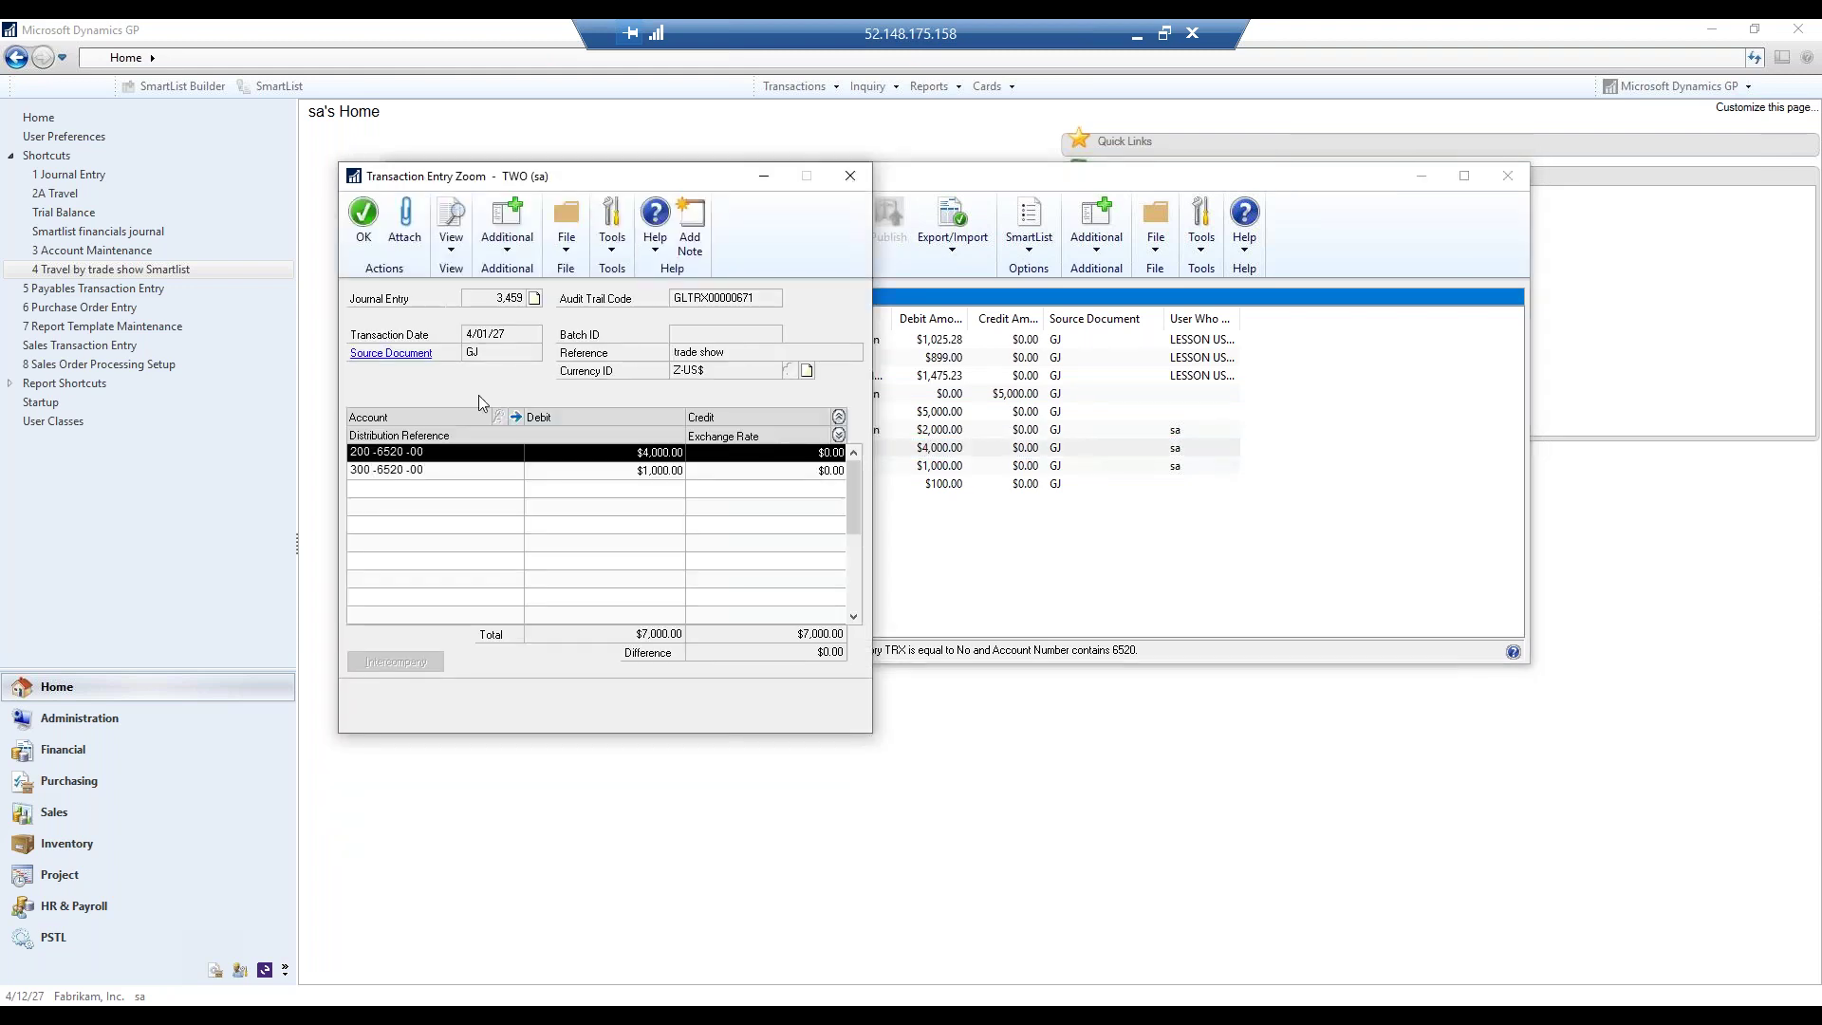
{"action": "left_click", "coordinate": [838, 435]}
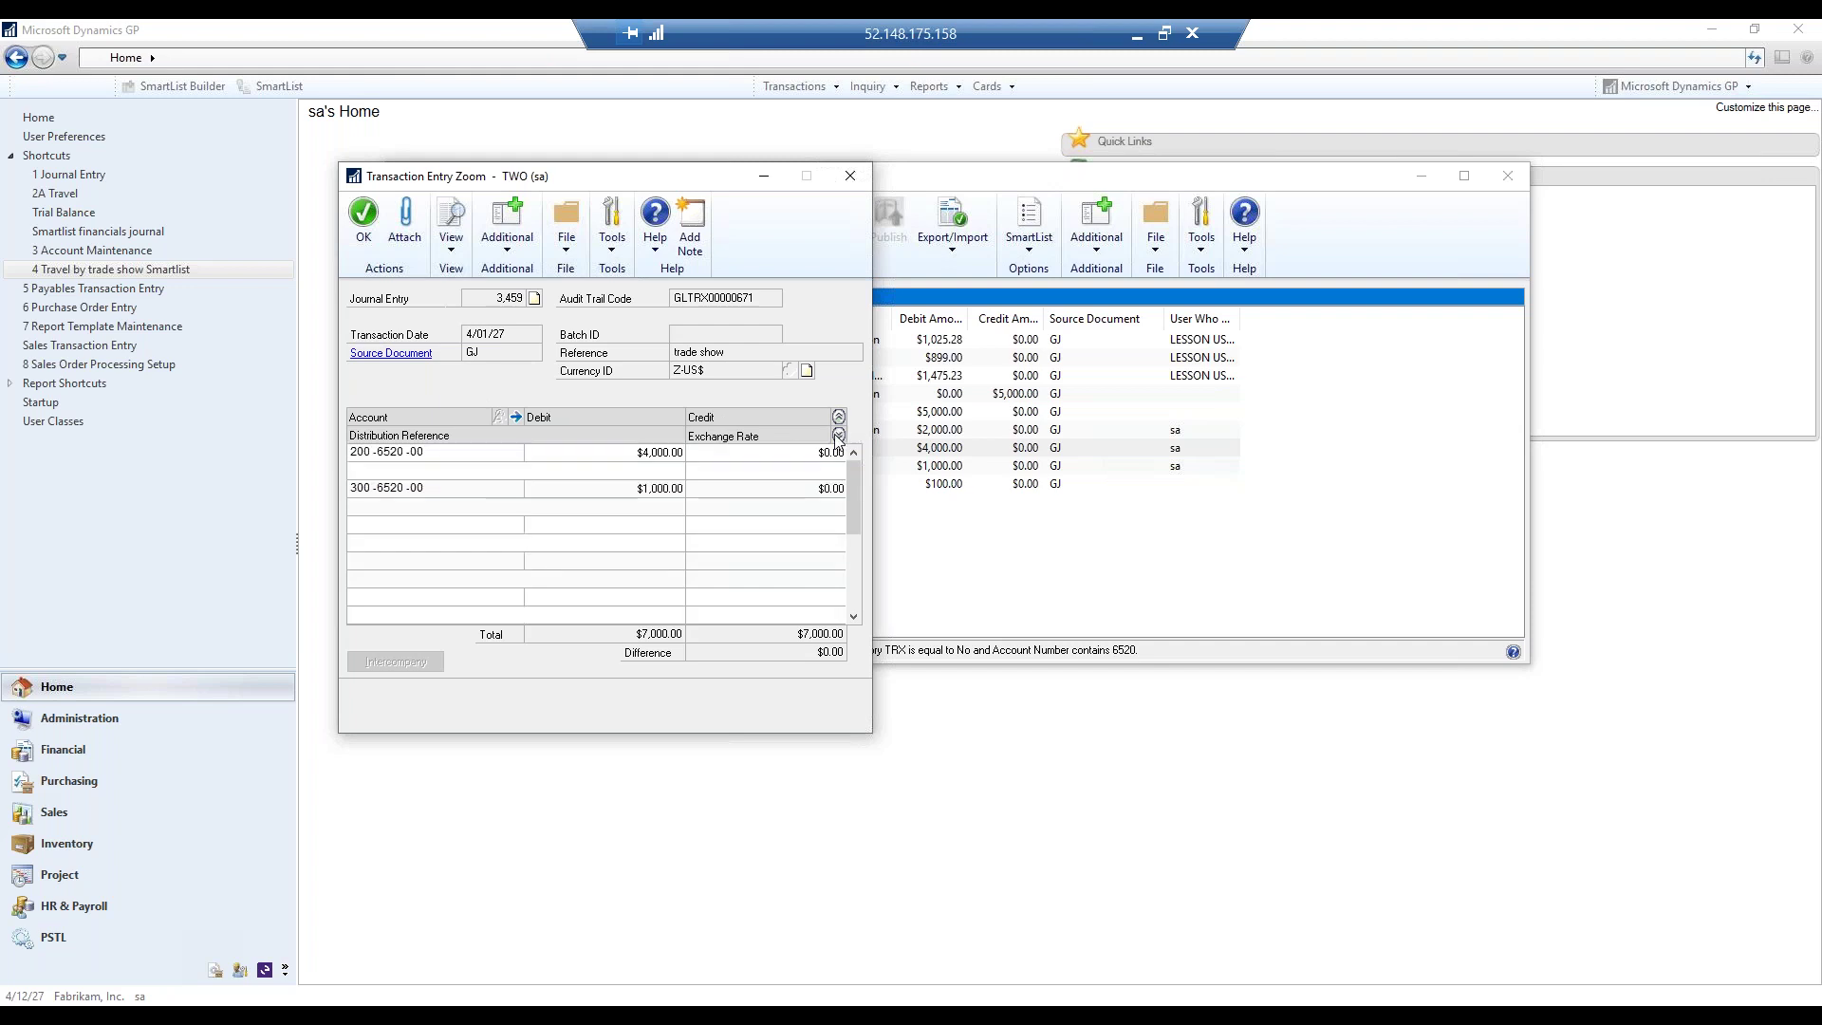
{"action": "left_click", "coordinate": [850, 176]}
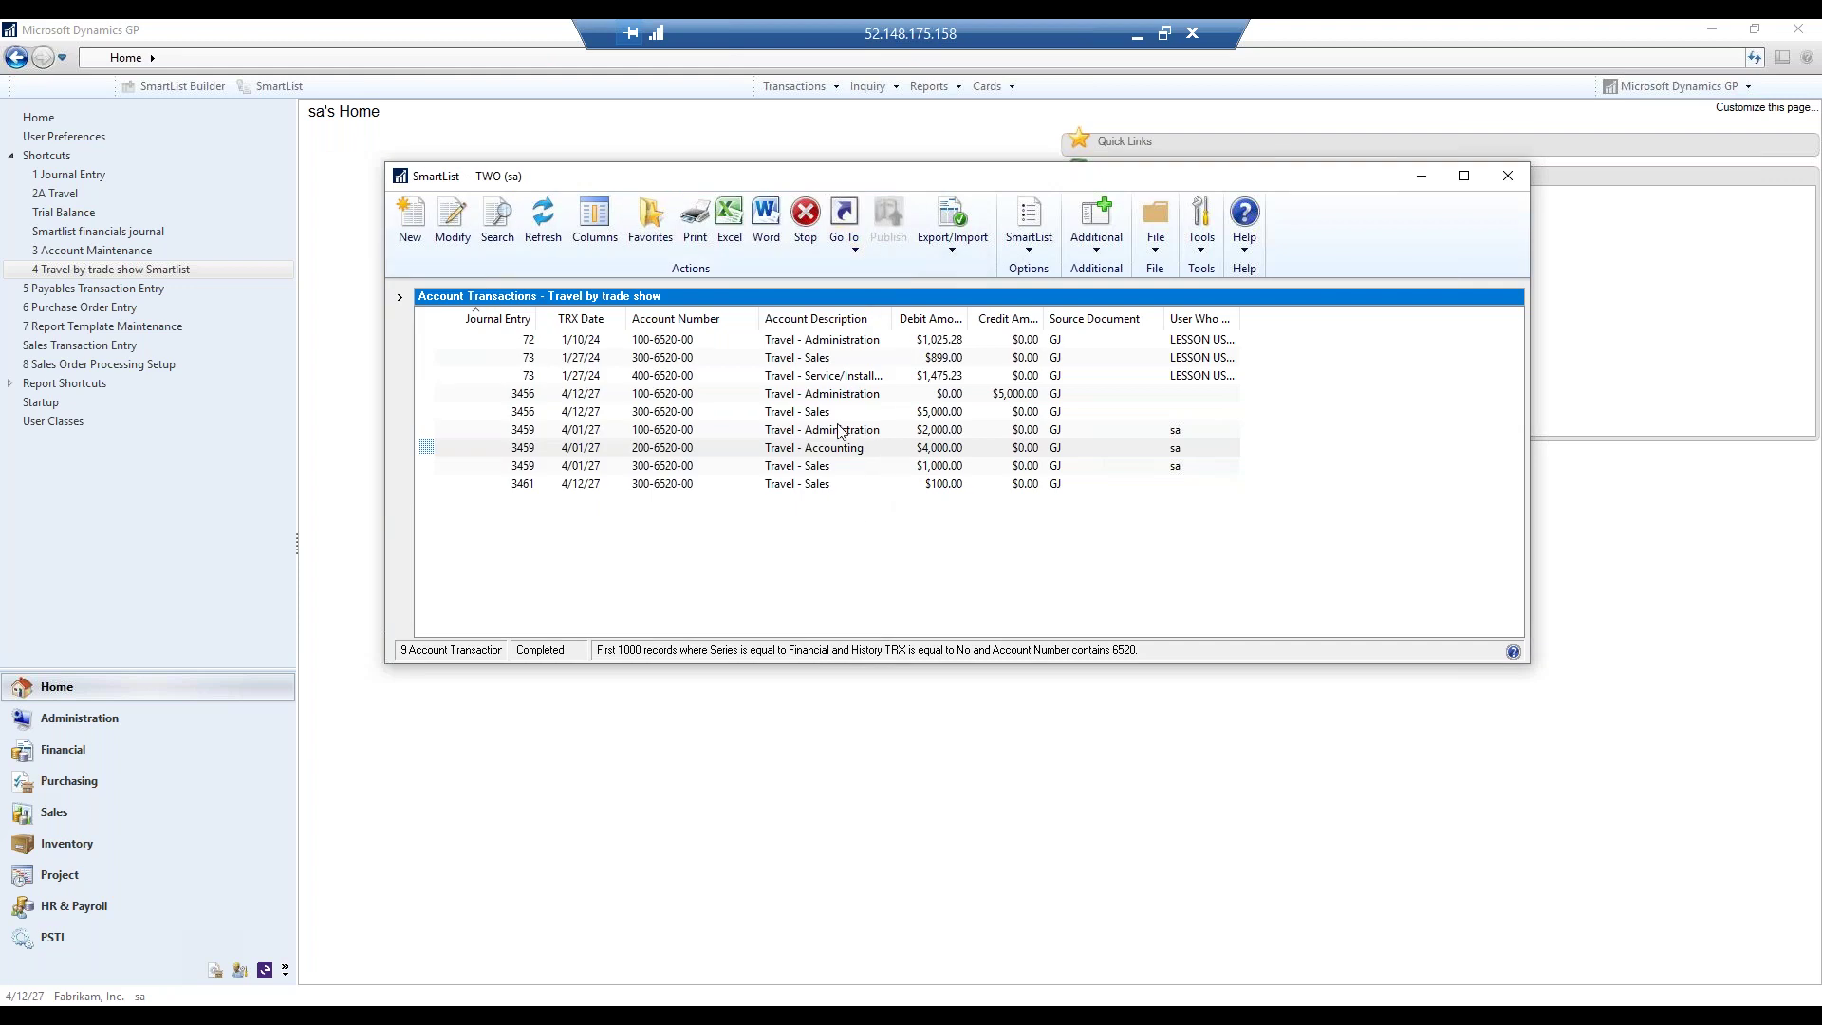
{"action": "double_click", "coordinate": [811, 414]}
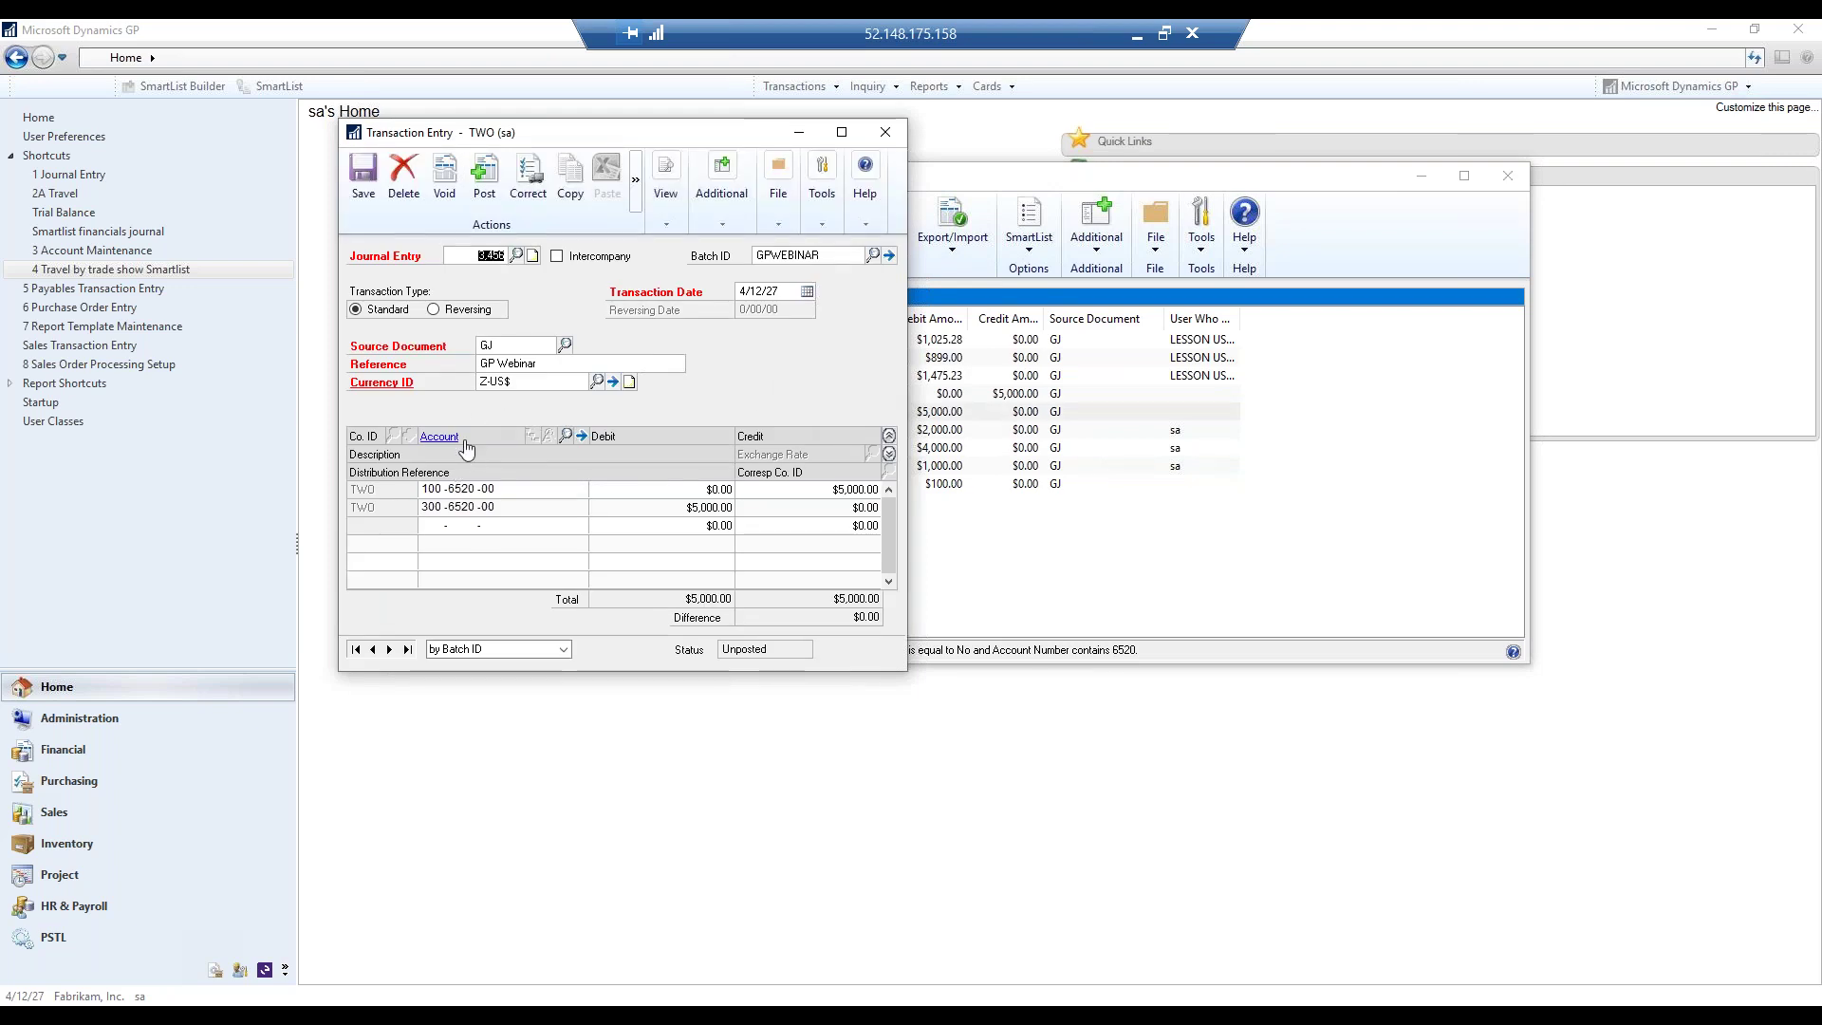
{"action": "left_click", "coordinate": [884, 137]}
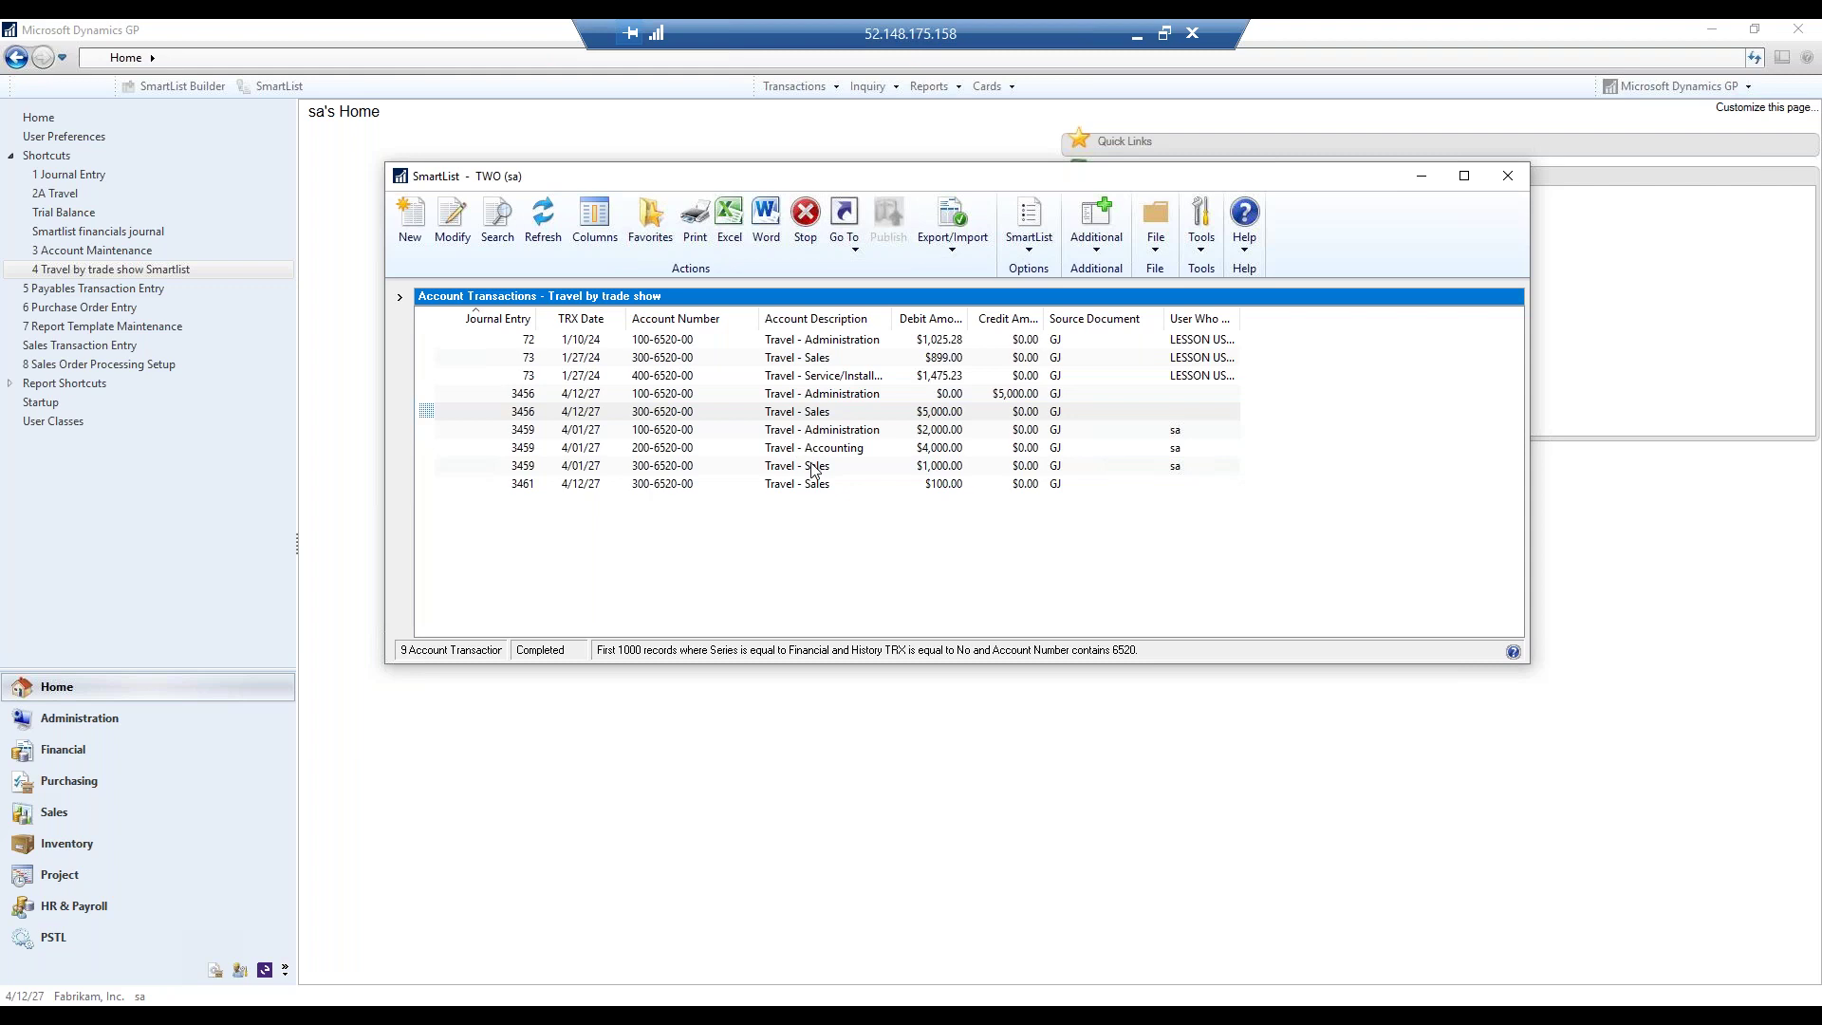
Export the travel SmartList results to Excel, review them, and put away the workbooks and the SmartList.
{"action": "left_click", "coordinate": [730, 221]}
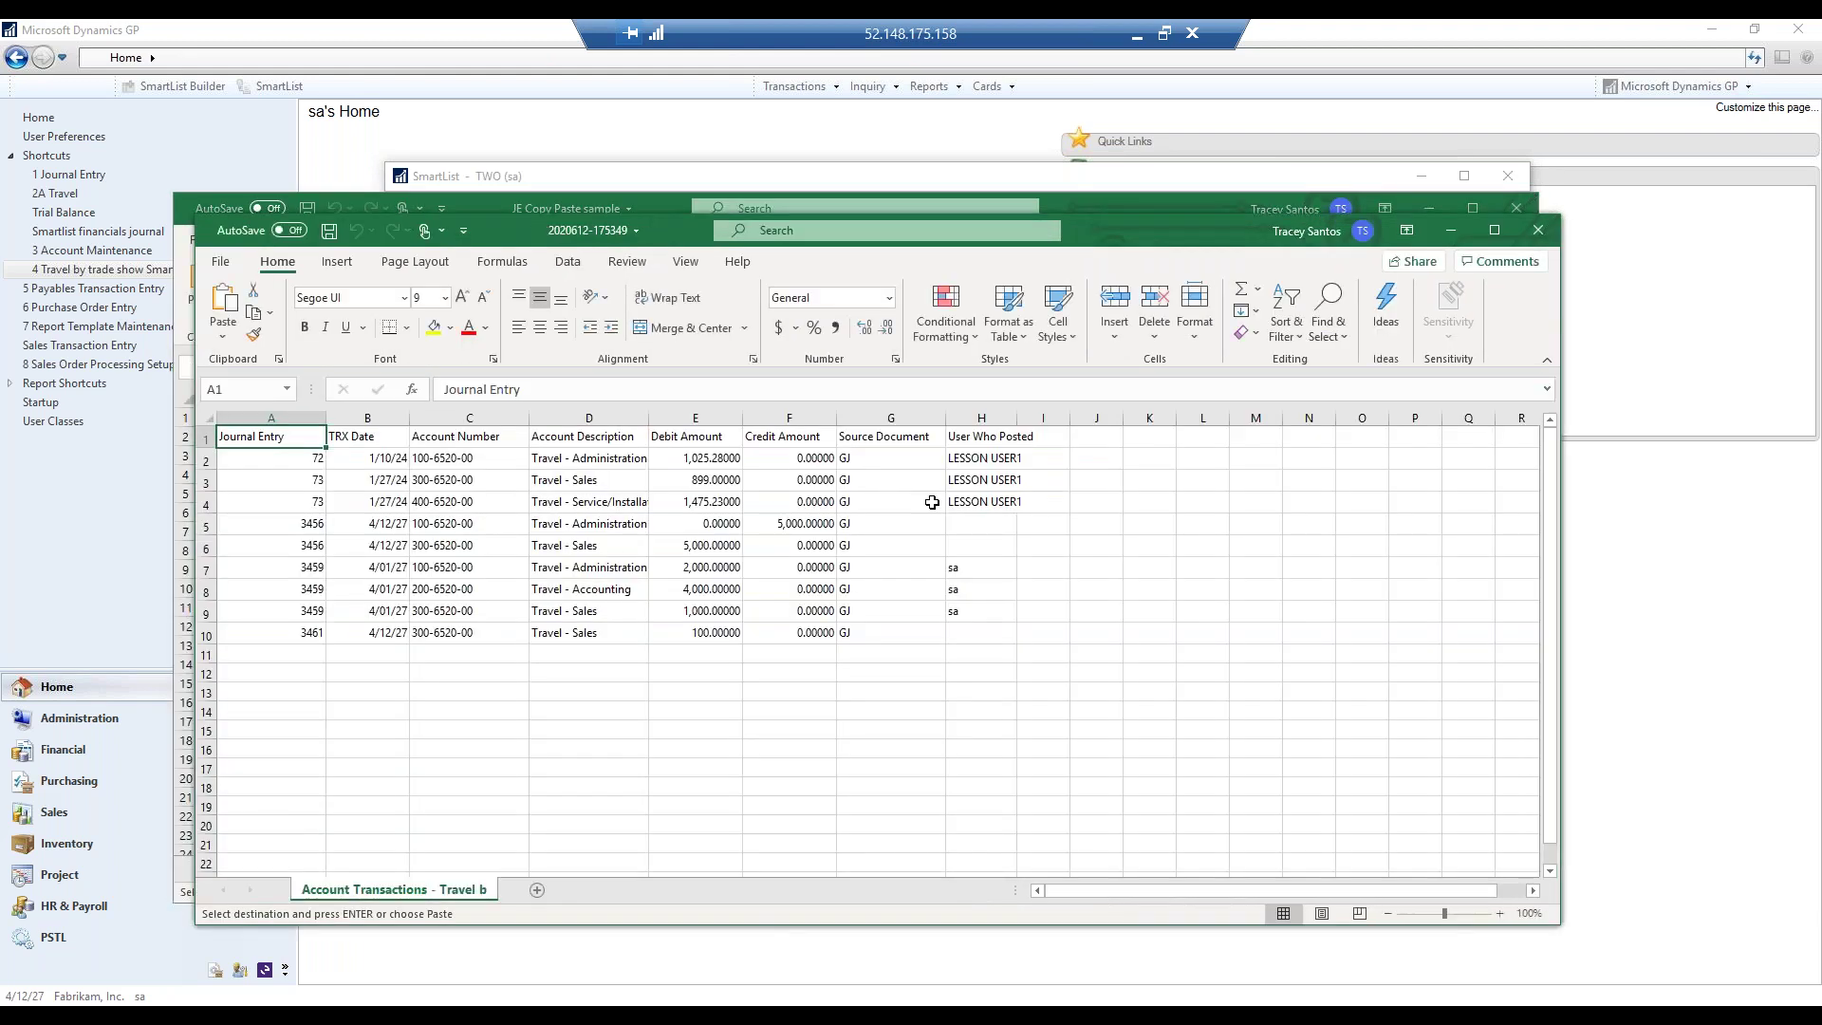
{"action": "left_click", "coordinate": [1546, 237]}
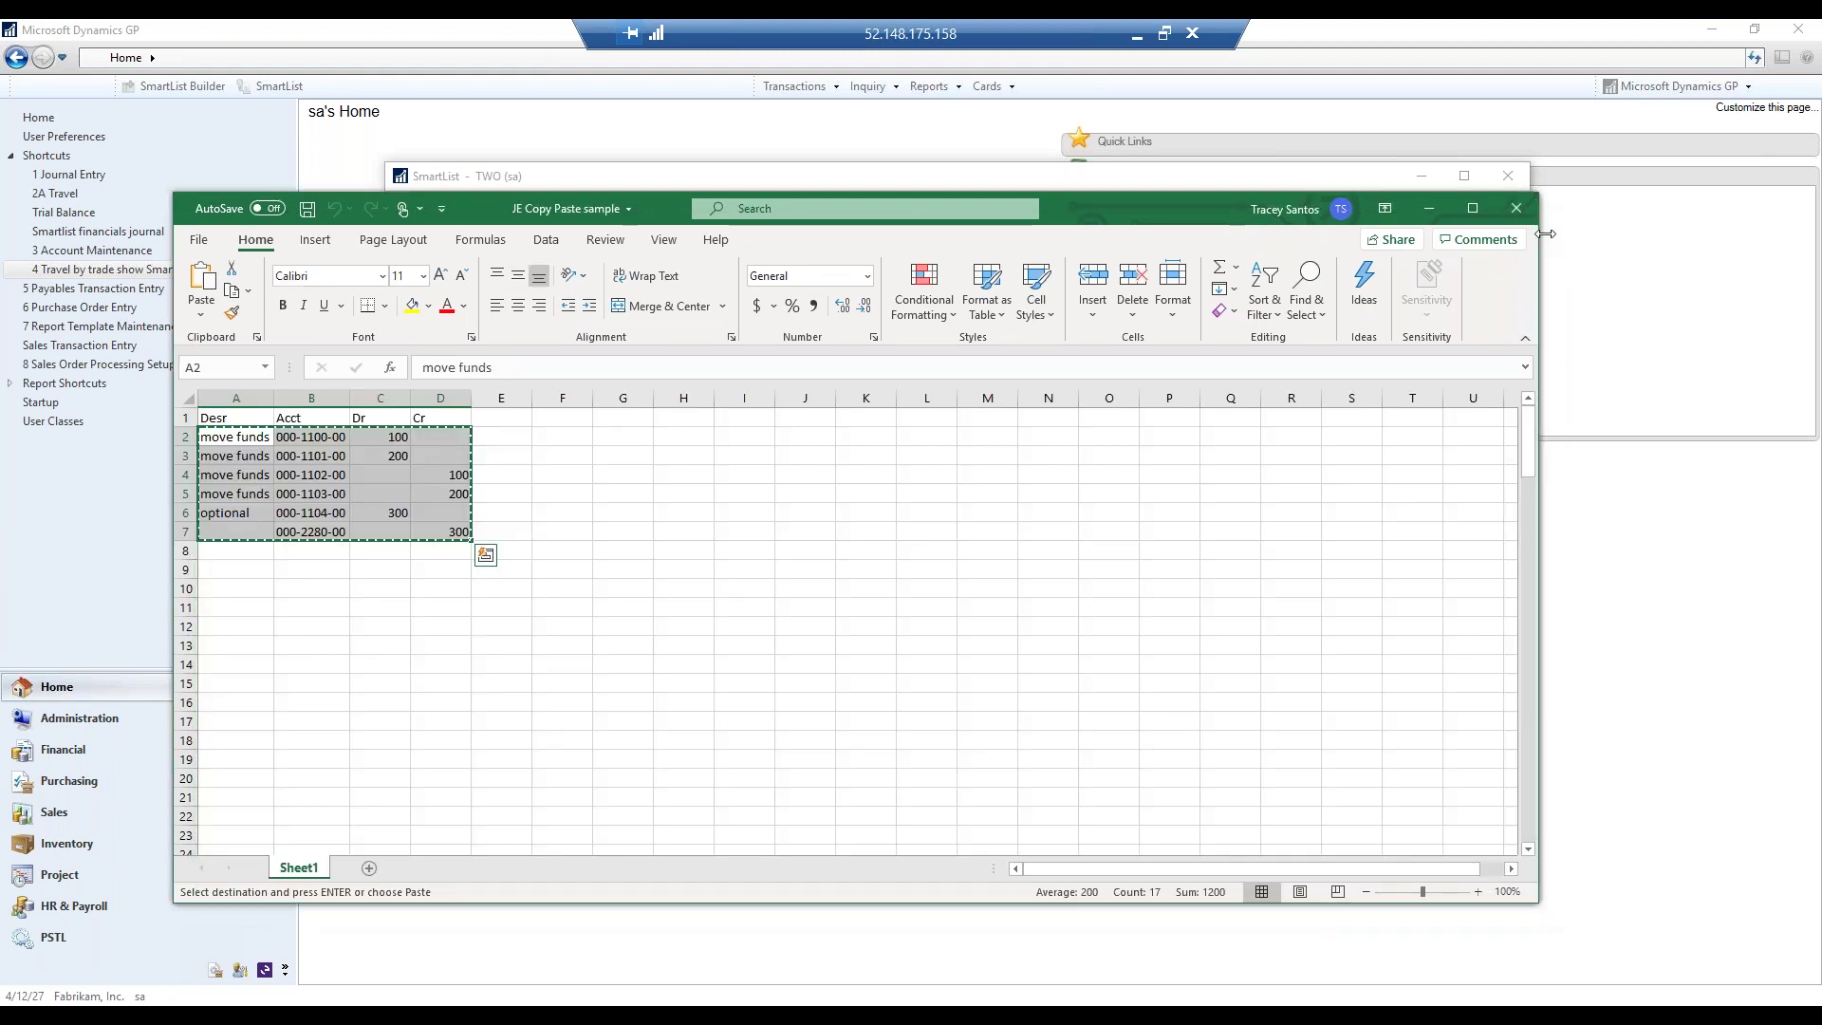
{"action": "left_click", "coordinate": [1425, 211]}
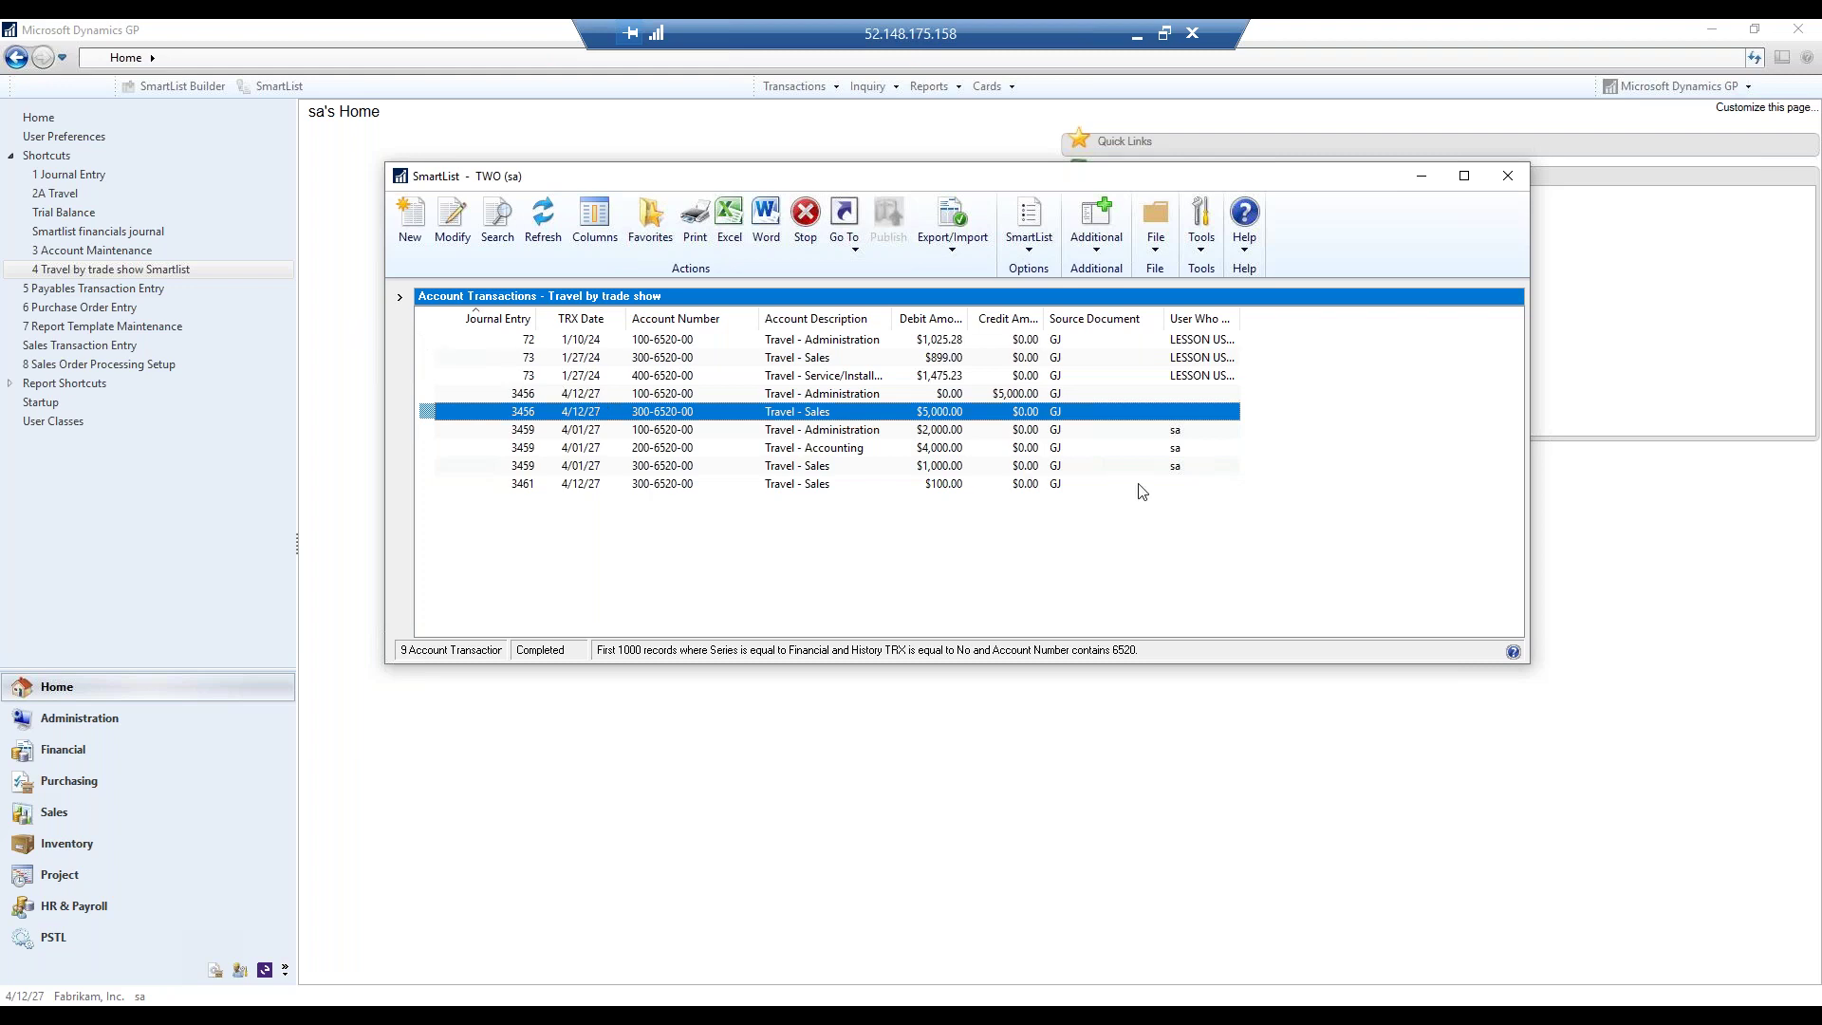
{"action": "left_click", "coordinate": [1509, 178]}
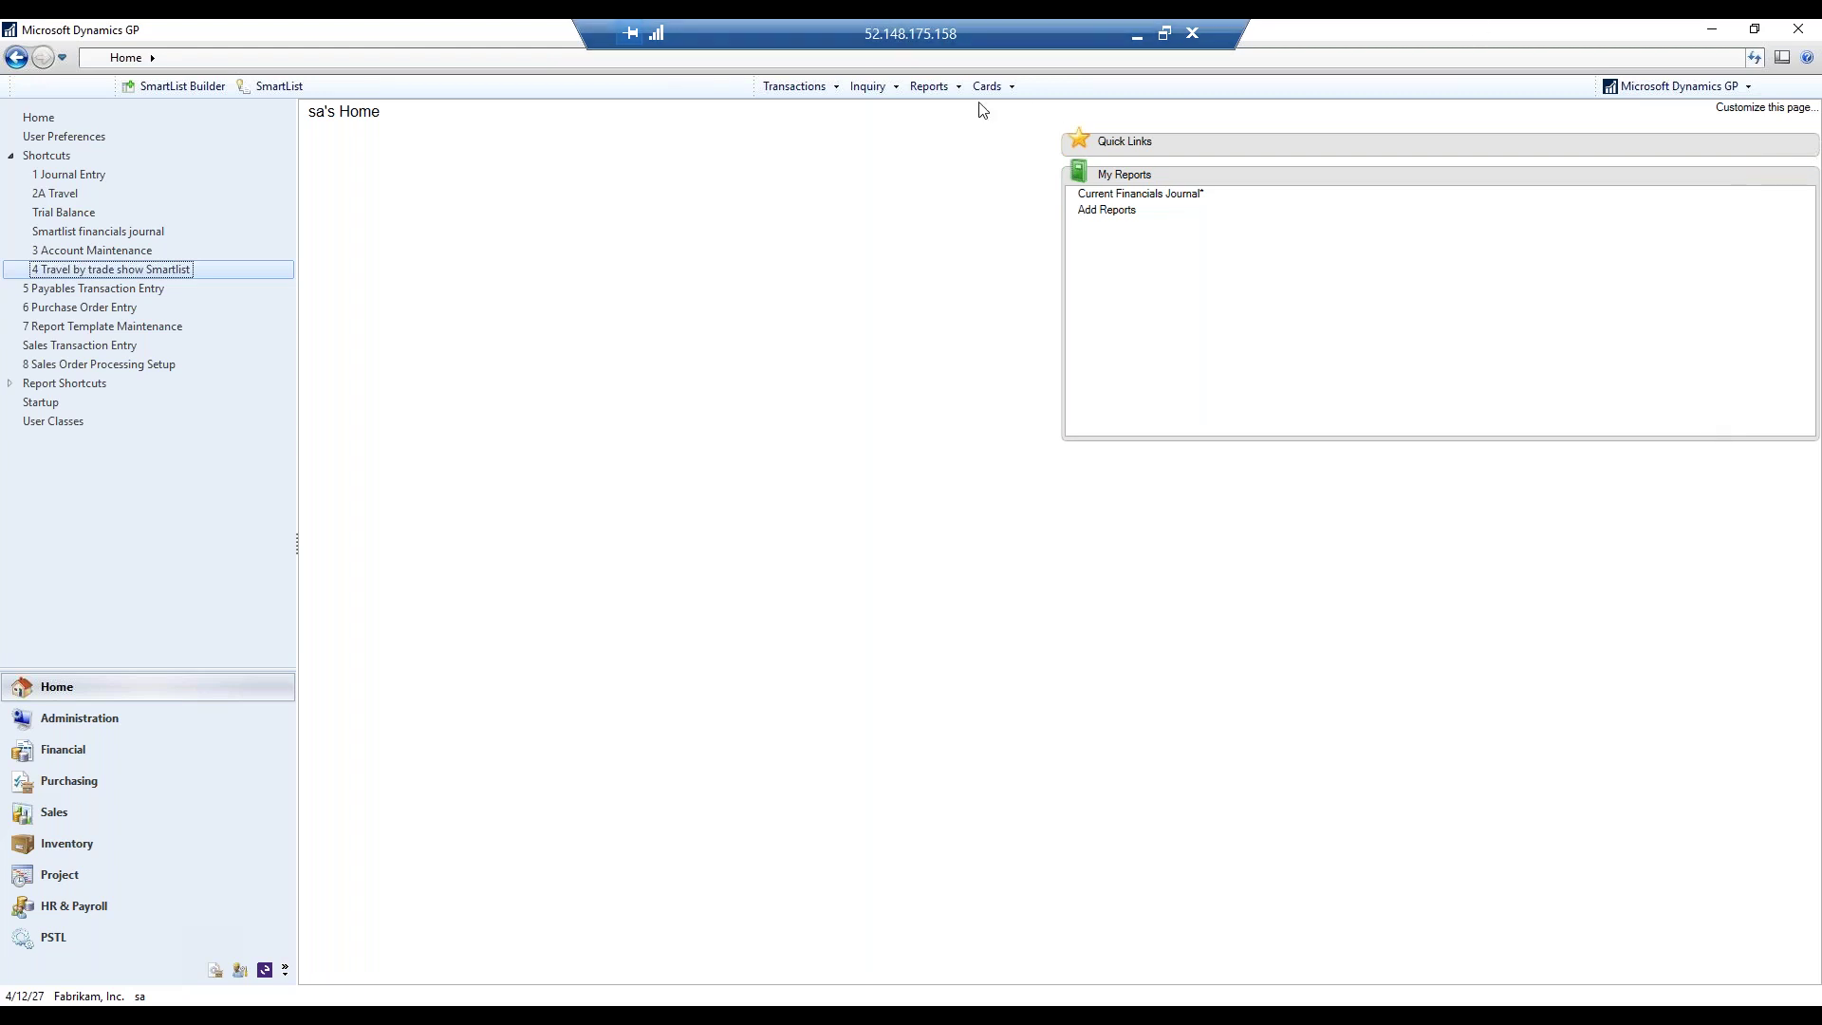
Open the financial Account Maintenance card and load account 300-6520-00.
{"action": "left_click", "coordinate": [1001, 86]}
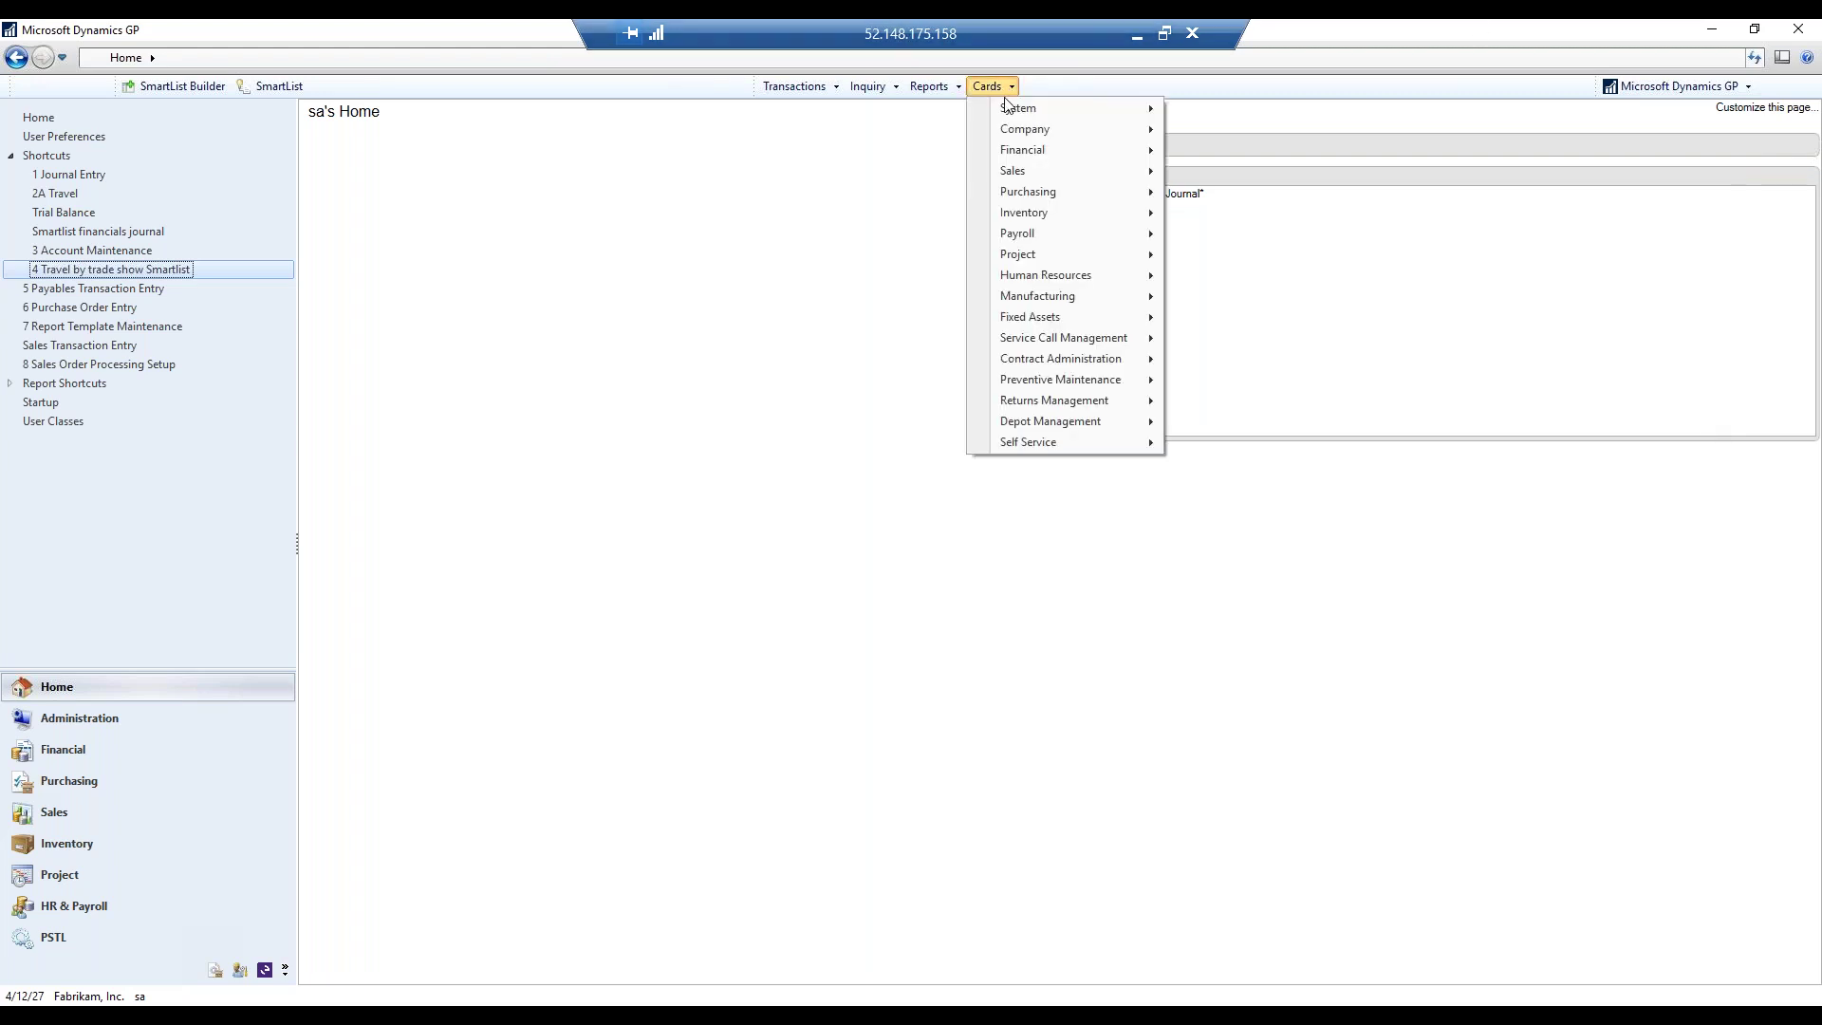
{"action": "mouse_move", "coordinate": [1013, 152]}
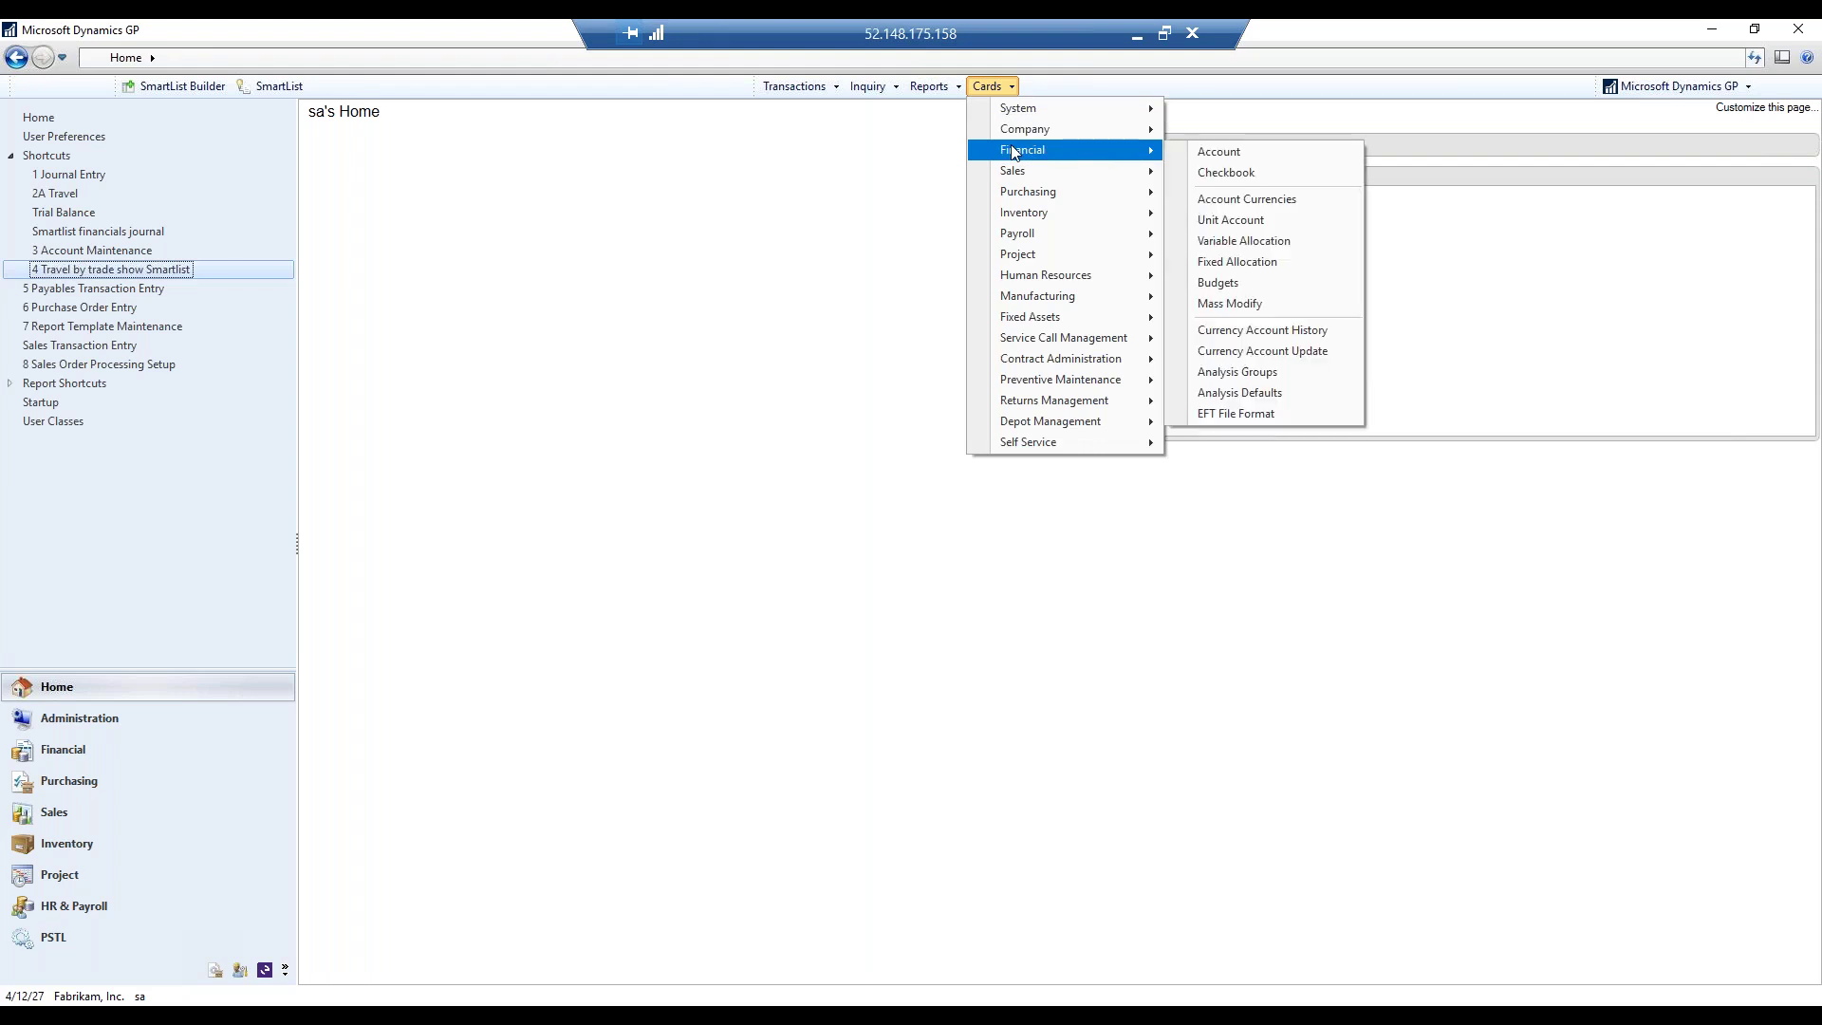
{"action": "left_click", "coordinate": [1194, 154]}
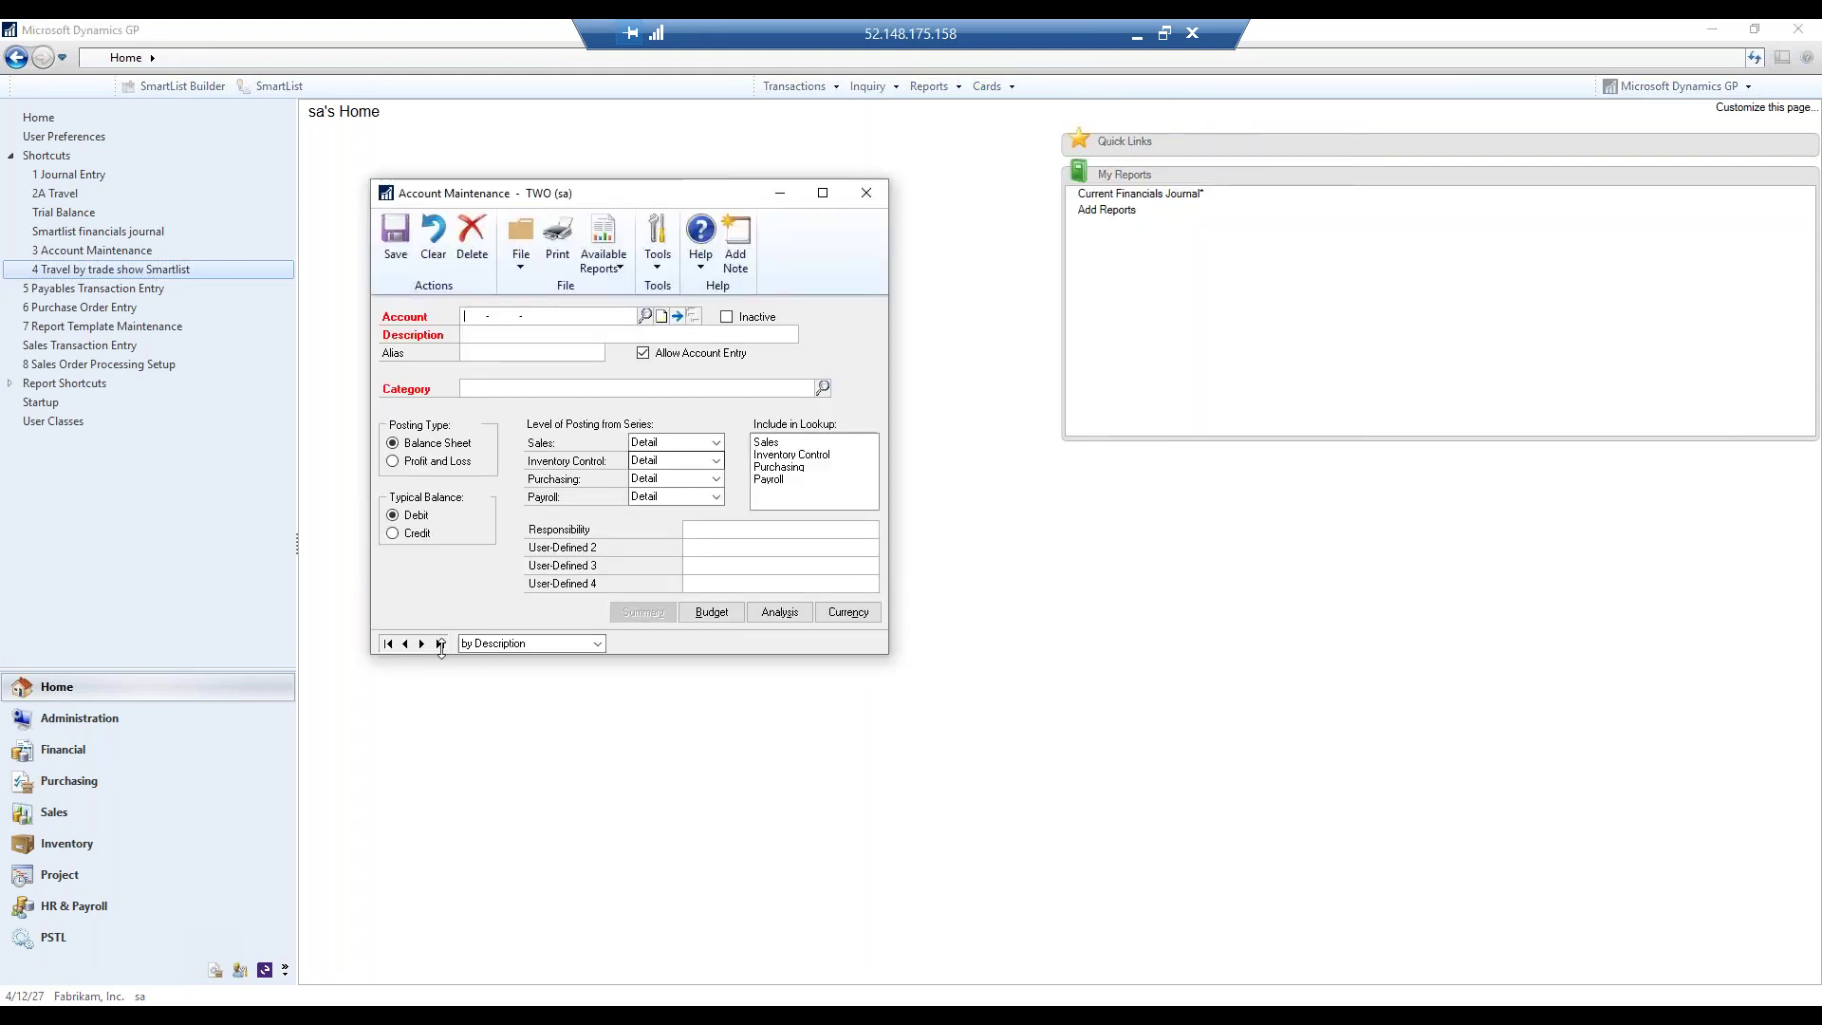
{"action": "type", "text": "300 -6520 -00"}
{"action": "key", "text": "Tab"}
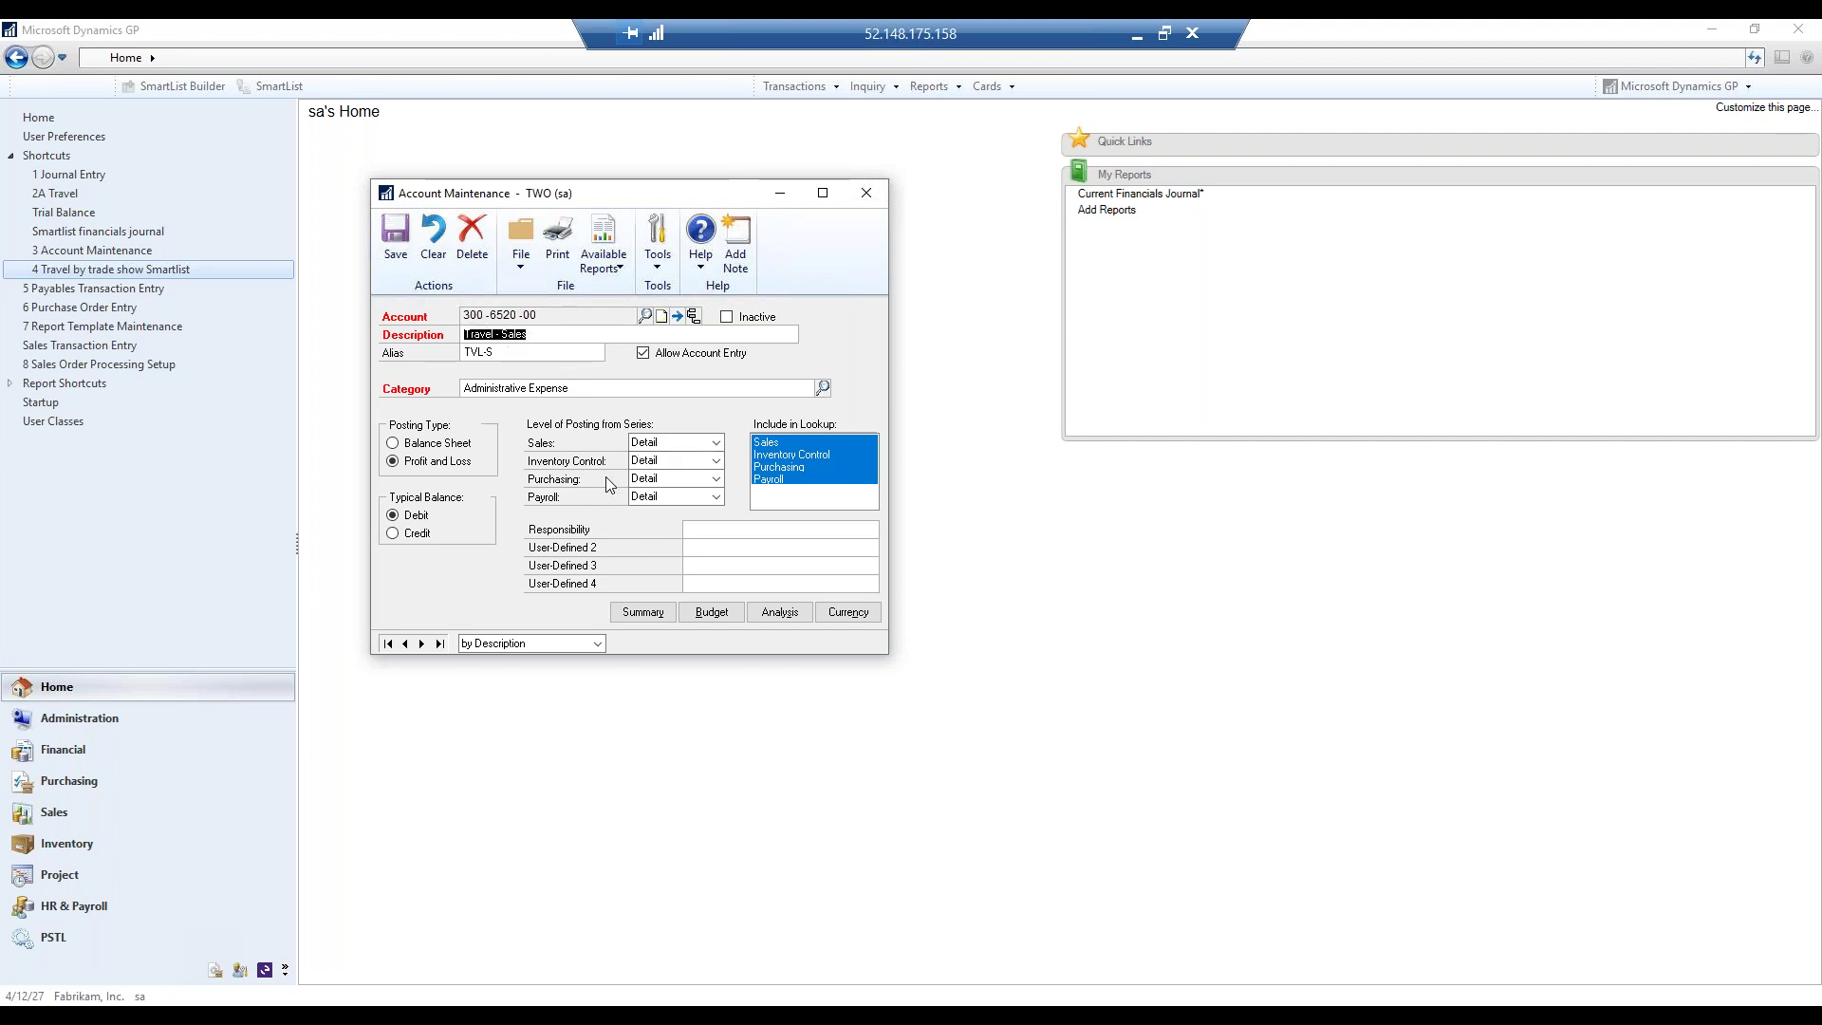
Drill from the account's summary into the Period 4 debit transactions, expand their details, and close all the account windows.
{"action": "left_click", "coordinate": [652, 615]}
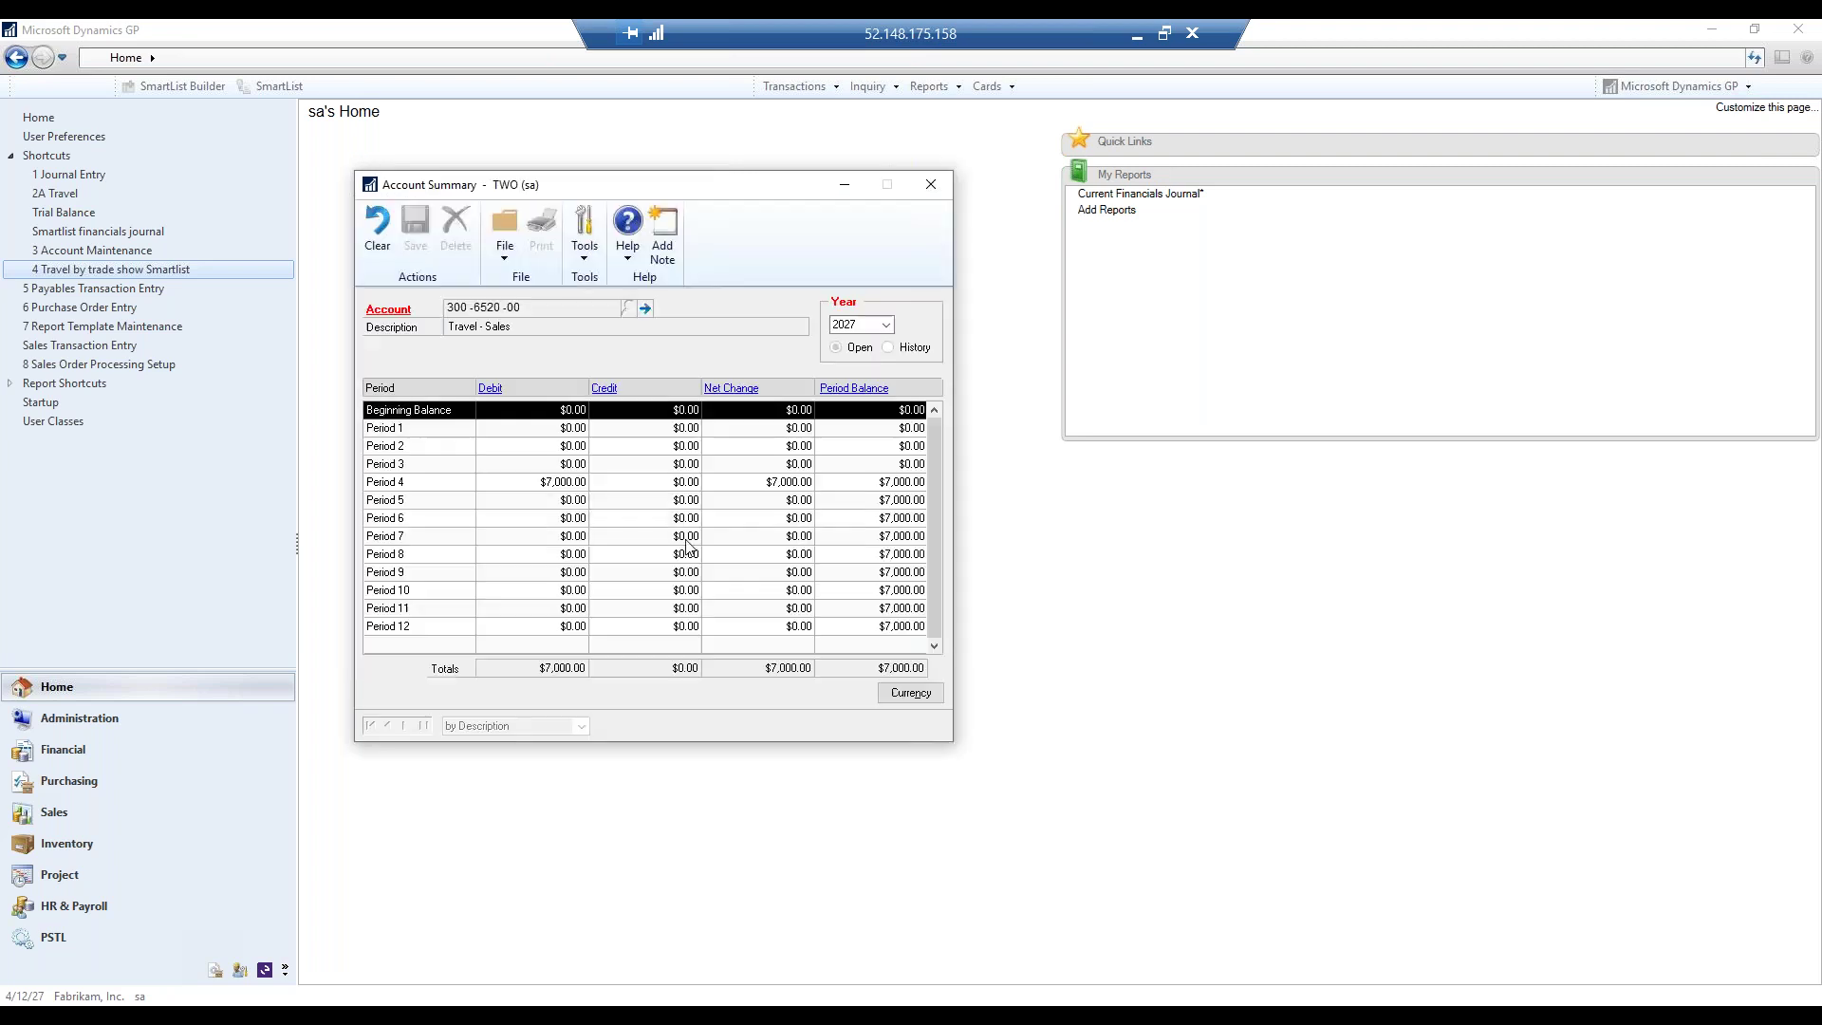
{"action": "left_click", "coordinate": [552, 484]}
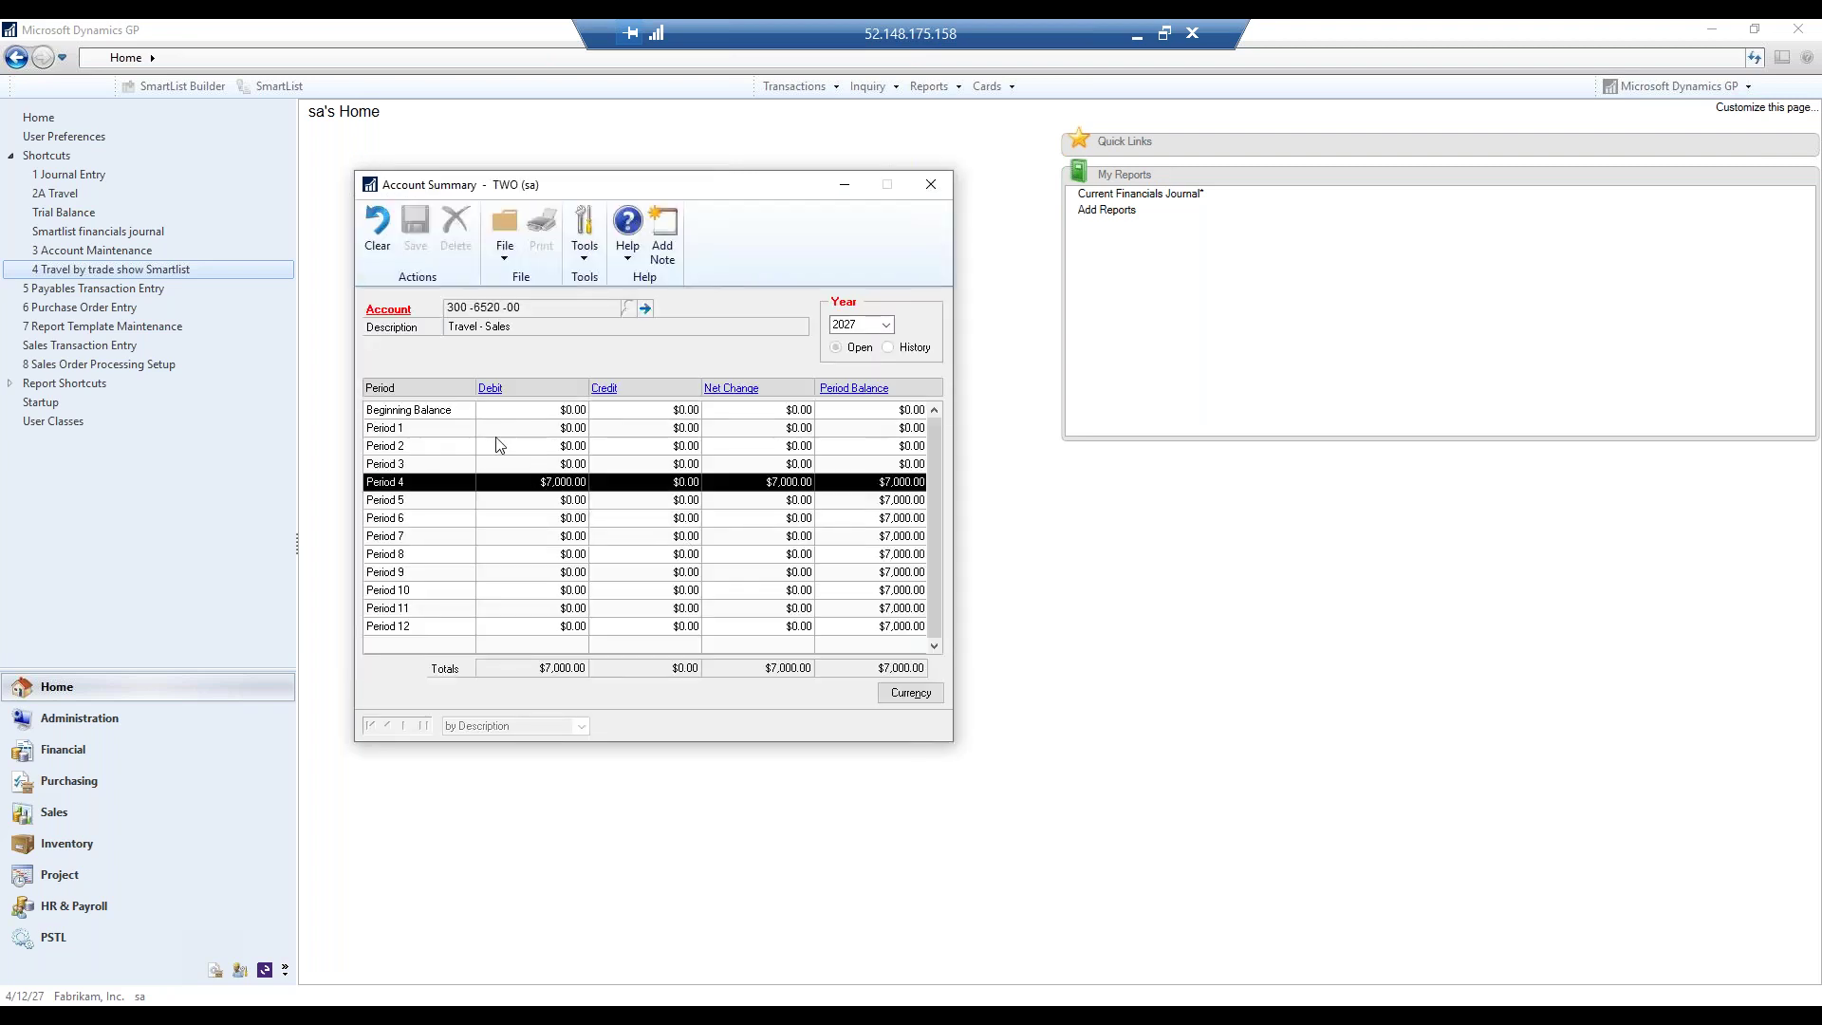
{"action": "left_click", "coordinate": [490, 388]}
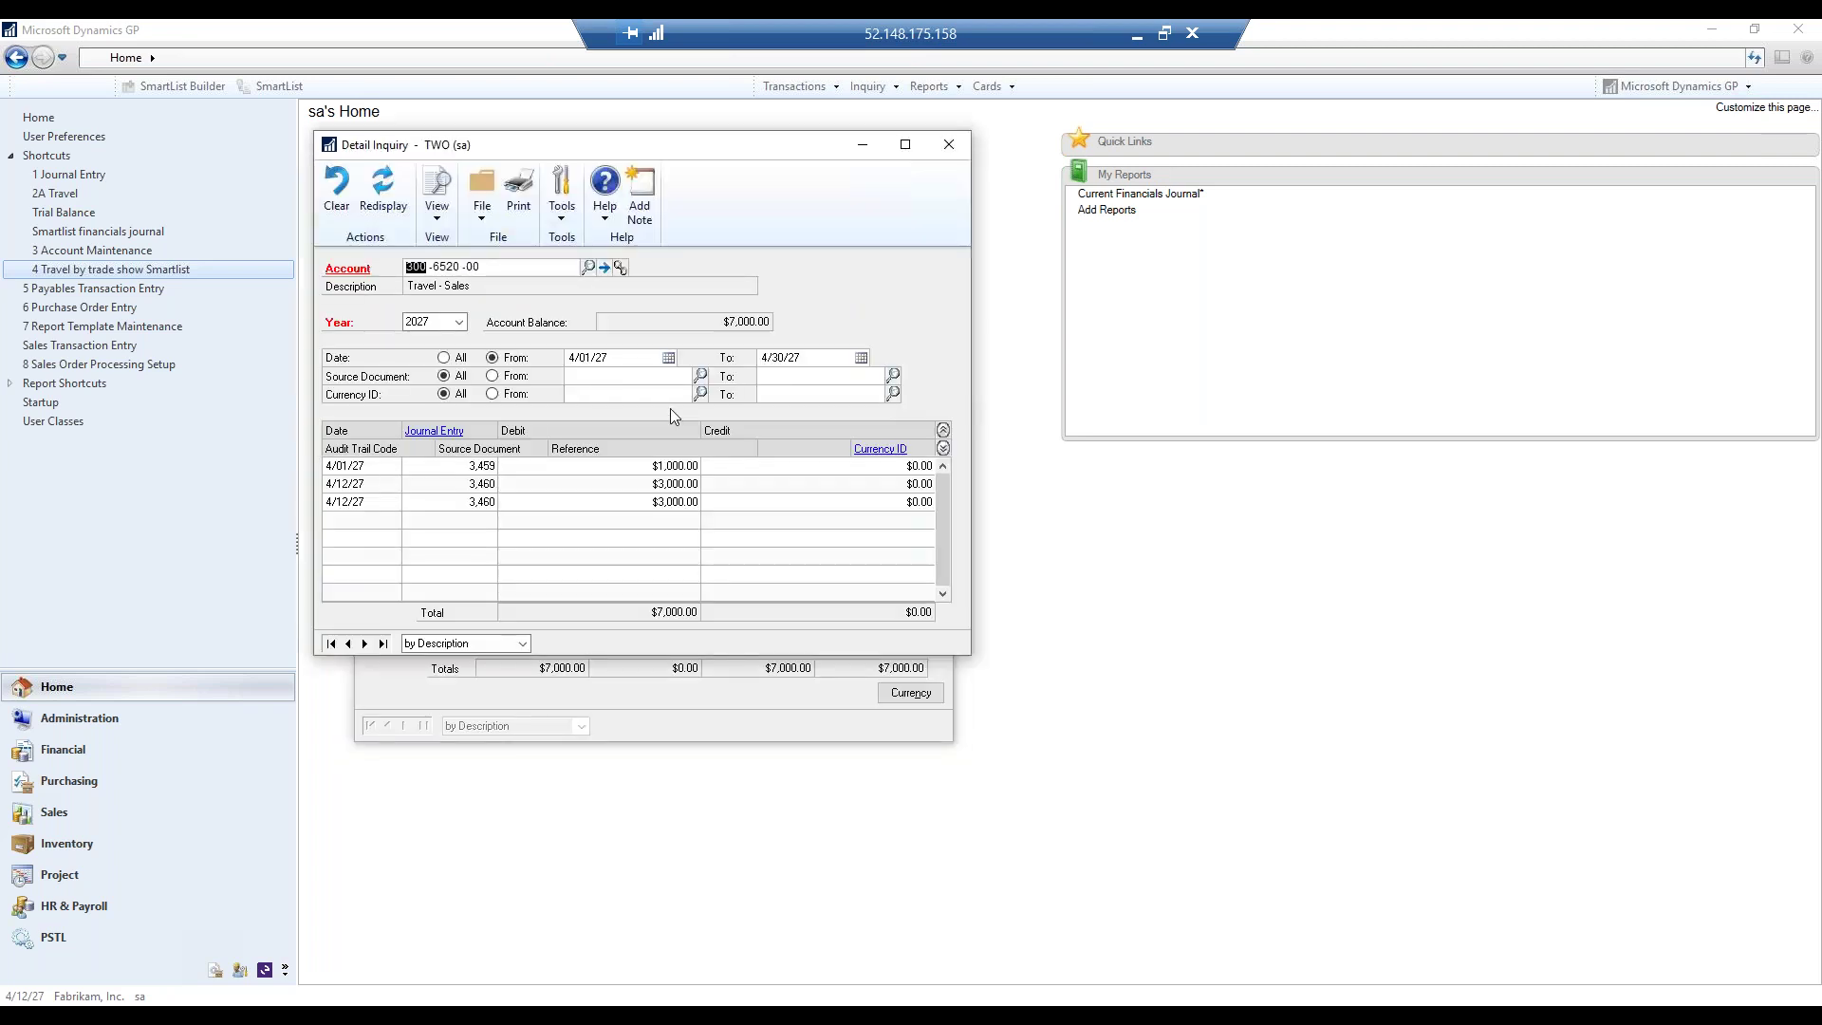
{"action": "left_click", "coordinate": [942, 447]}
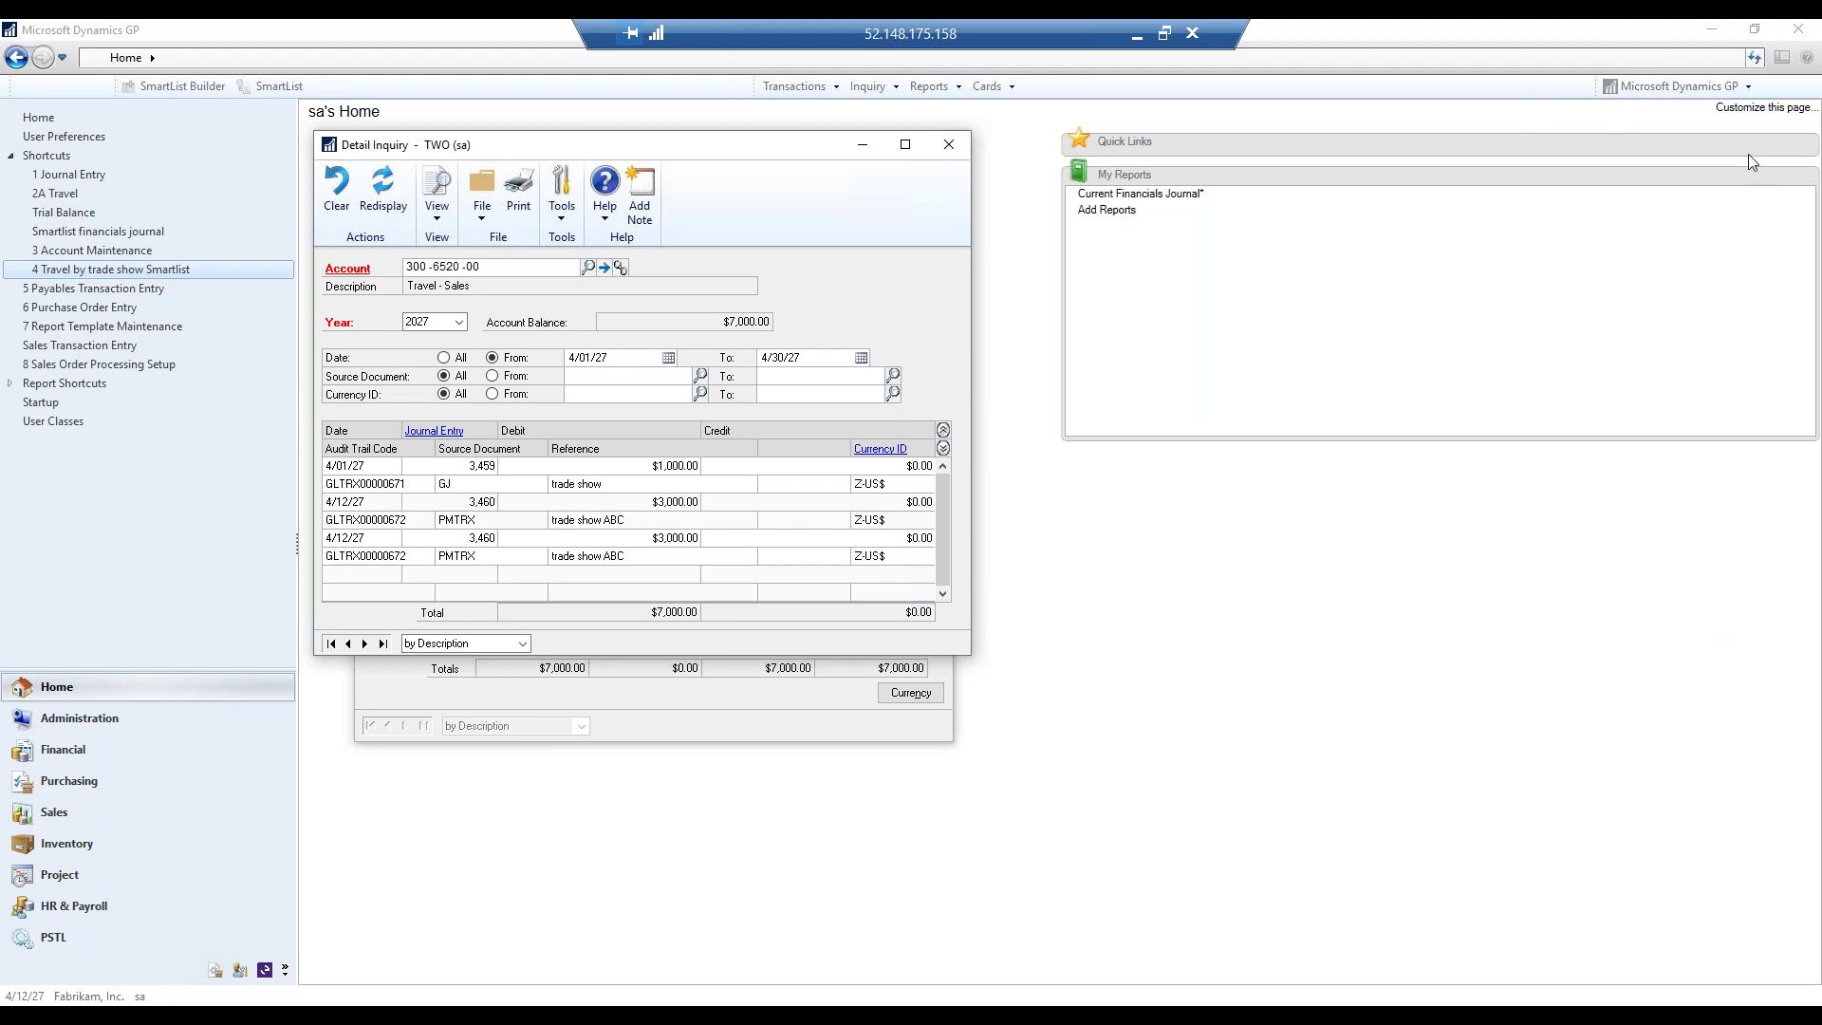
{"action": "left_click", "coordinate": [949, 145]}
{"action": "left_click", "coordinate": [935, 182]}
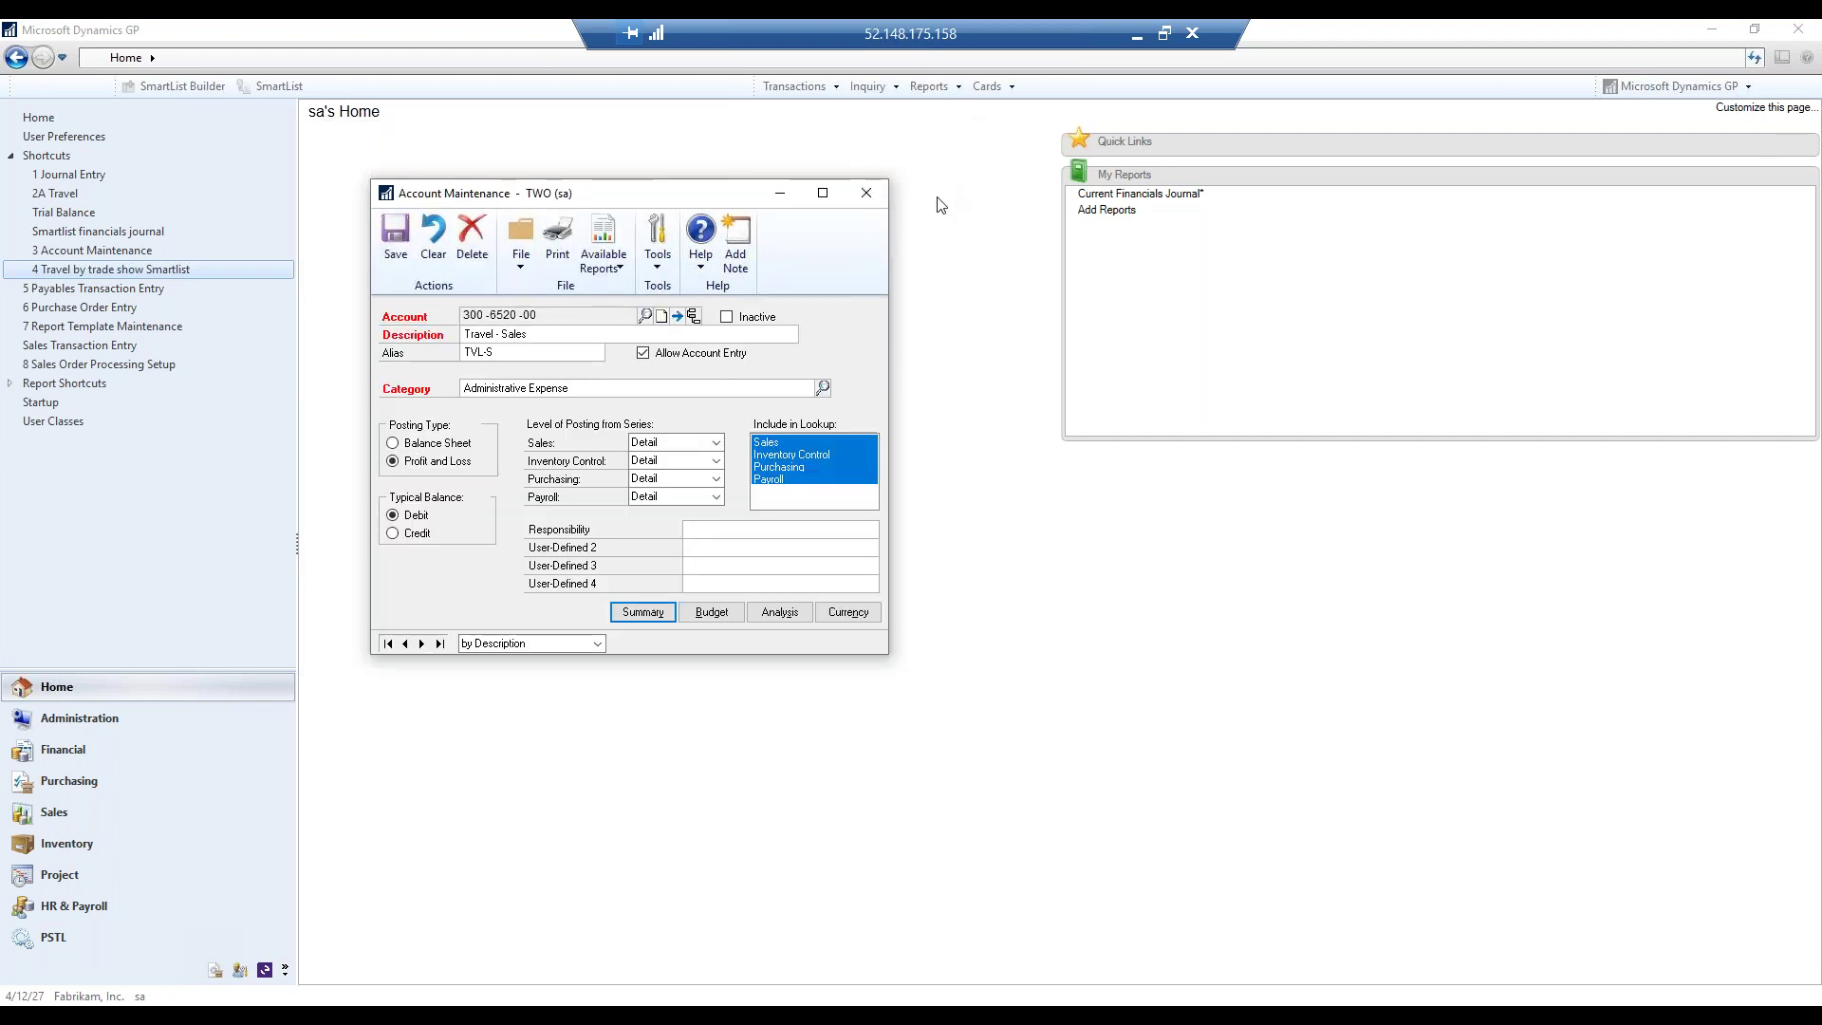
{"action": "left_click", "coordinate": [866, 194]}
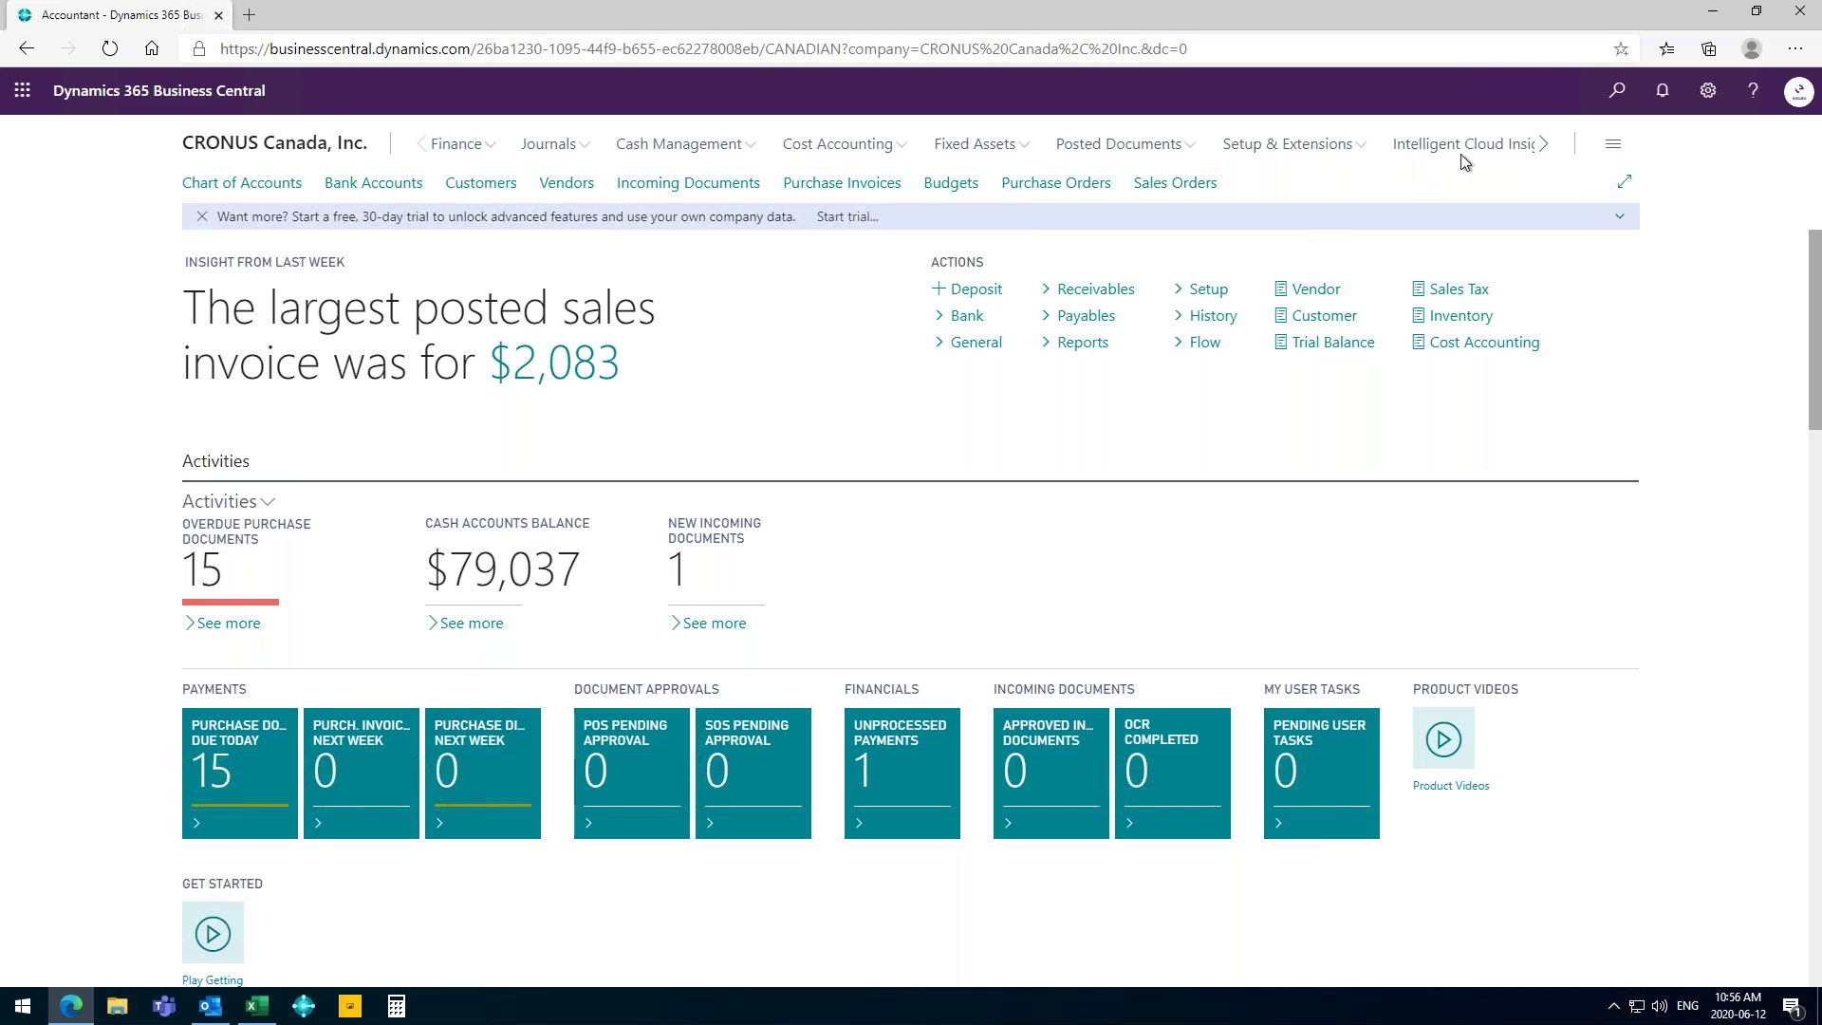
Switch to Business Central, search for "Dimensions" and open the Dimensions list.
{"action": "left_click", "coordinate": [1618, 99]}
{"action": "type", "text": "Disc"}
{"action": "key", "text": "BackSpace"}
{"action": "key", "text": "BackSpace"}
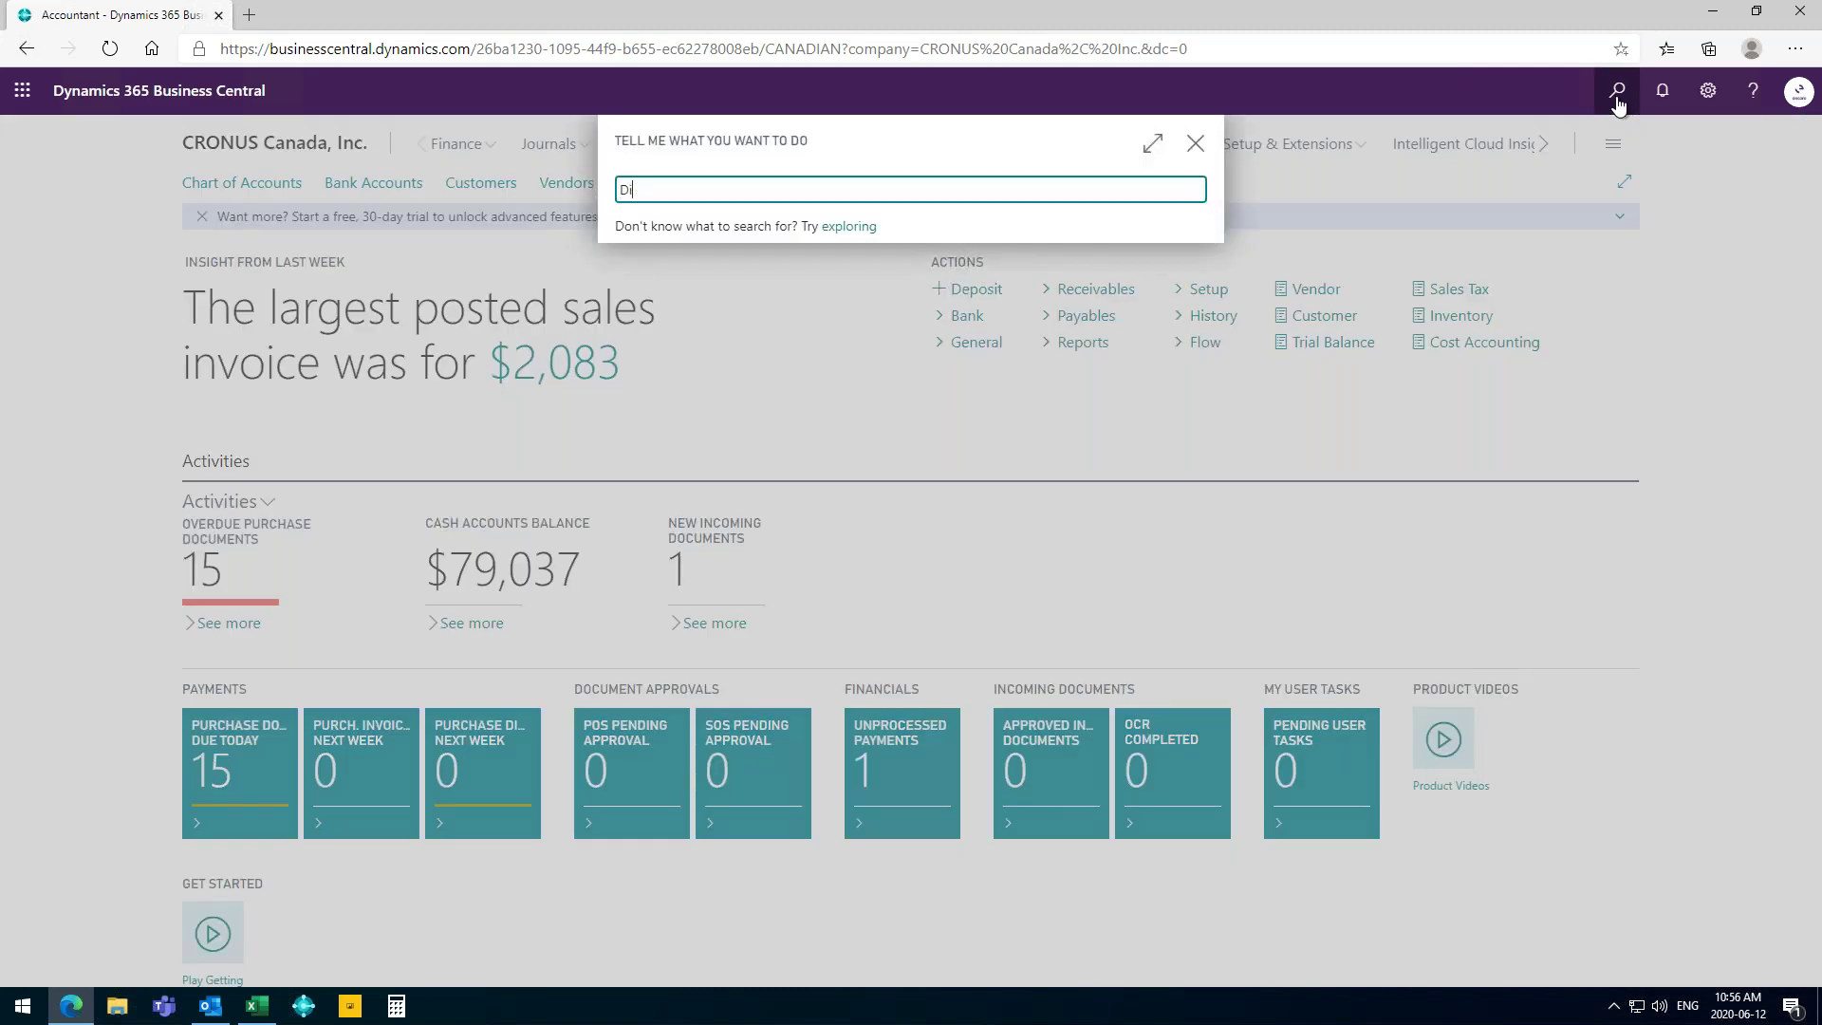
{"action": "type", "text": "mesn"}
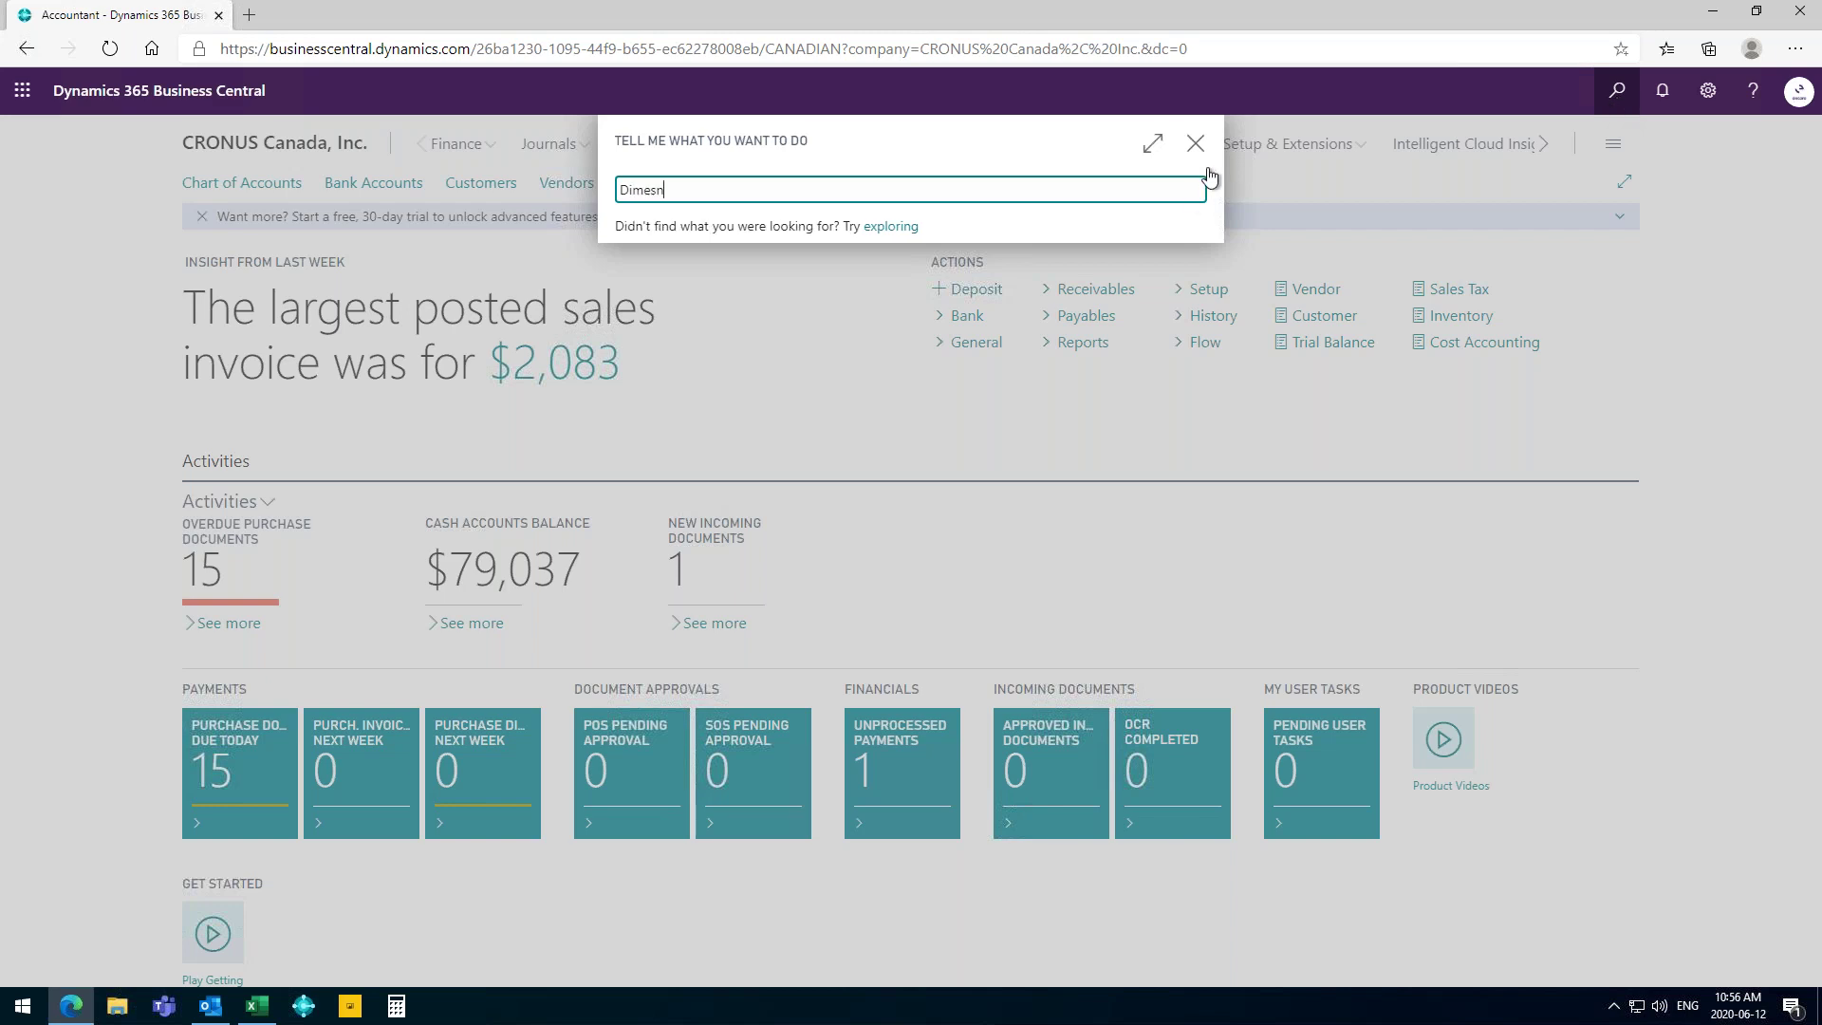
{"action": "key", "text": "BackSpace"}
{"action": "key", "text": "BackSpace"}
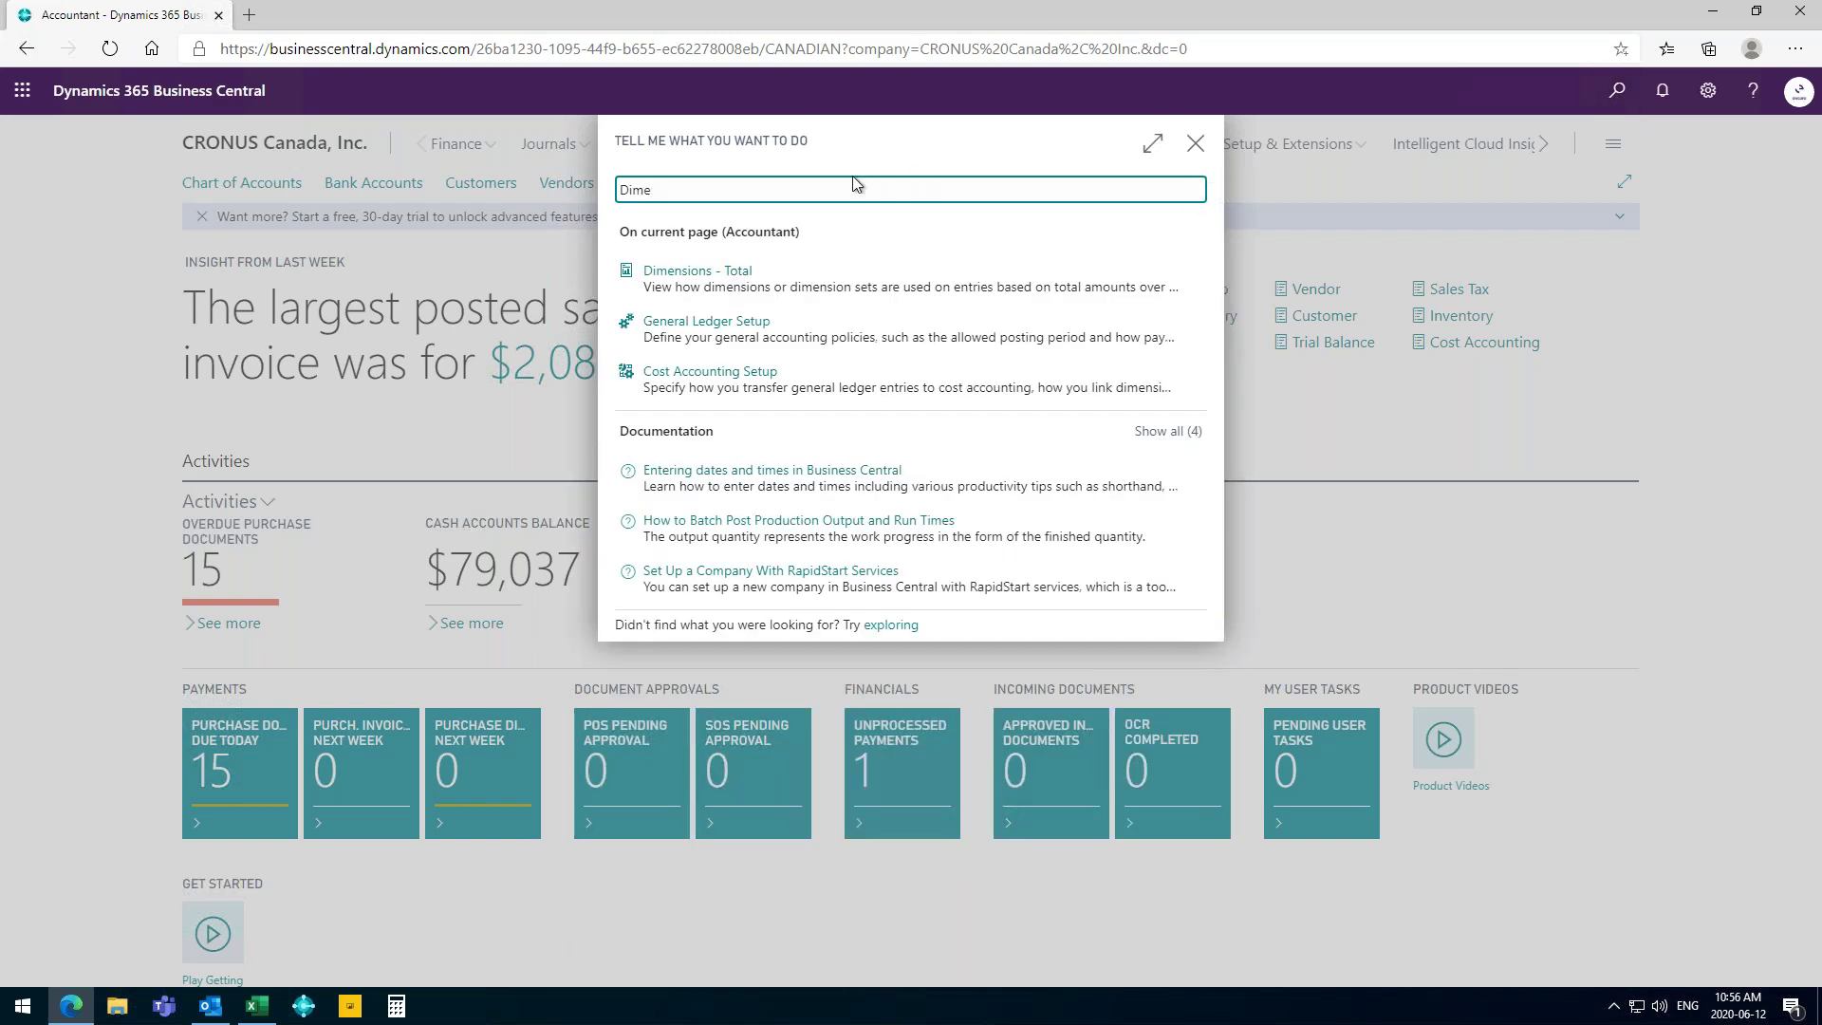
{"action": "left_click", "coordinate": [679, 473]}
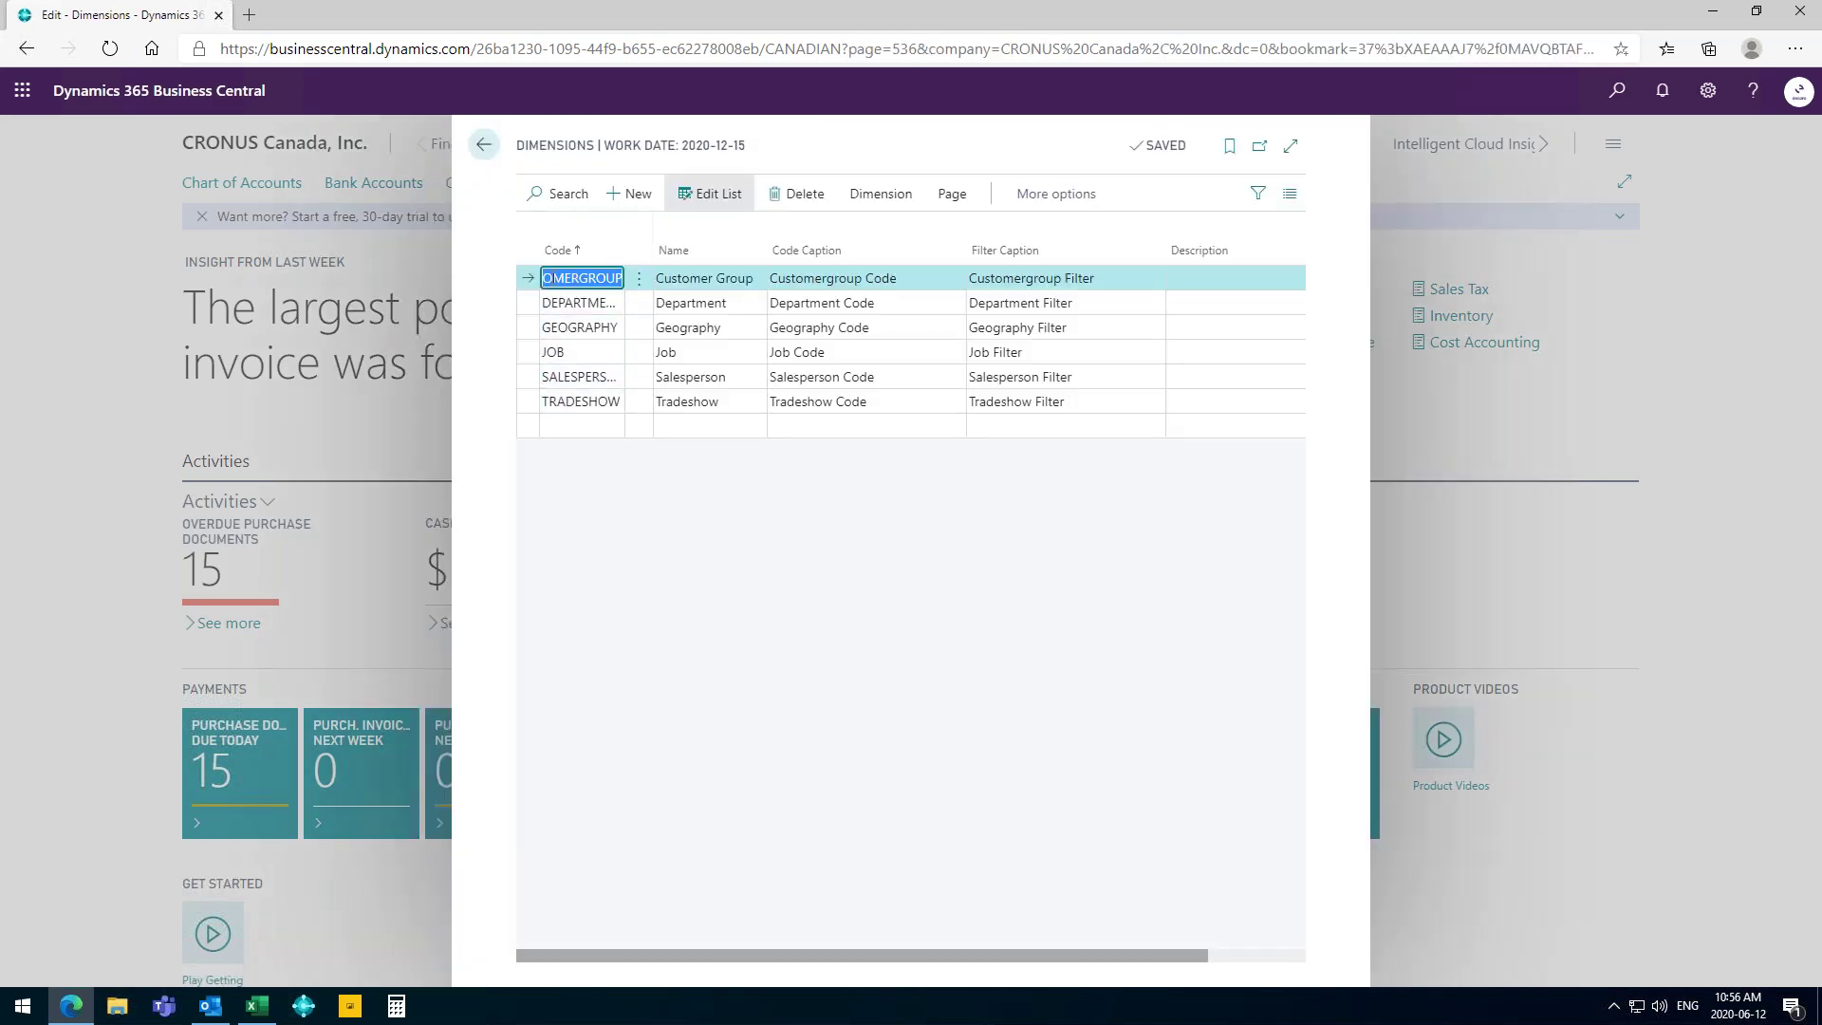
Review the dimension values of the JOB dimension and return to the Dimensions list.
{"action": "left_click", "coordinate": [573, 351]}
{"action": "left_click", "coordinate": [880, 194]}
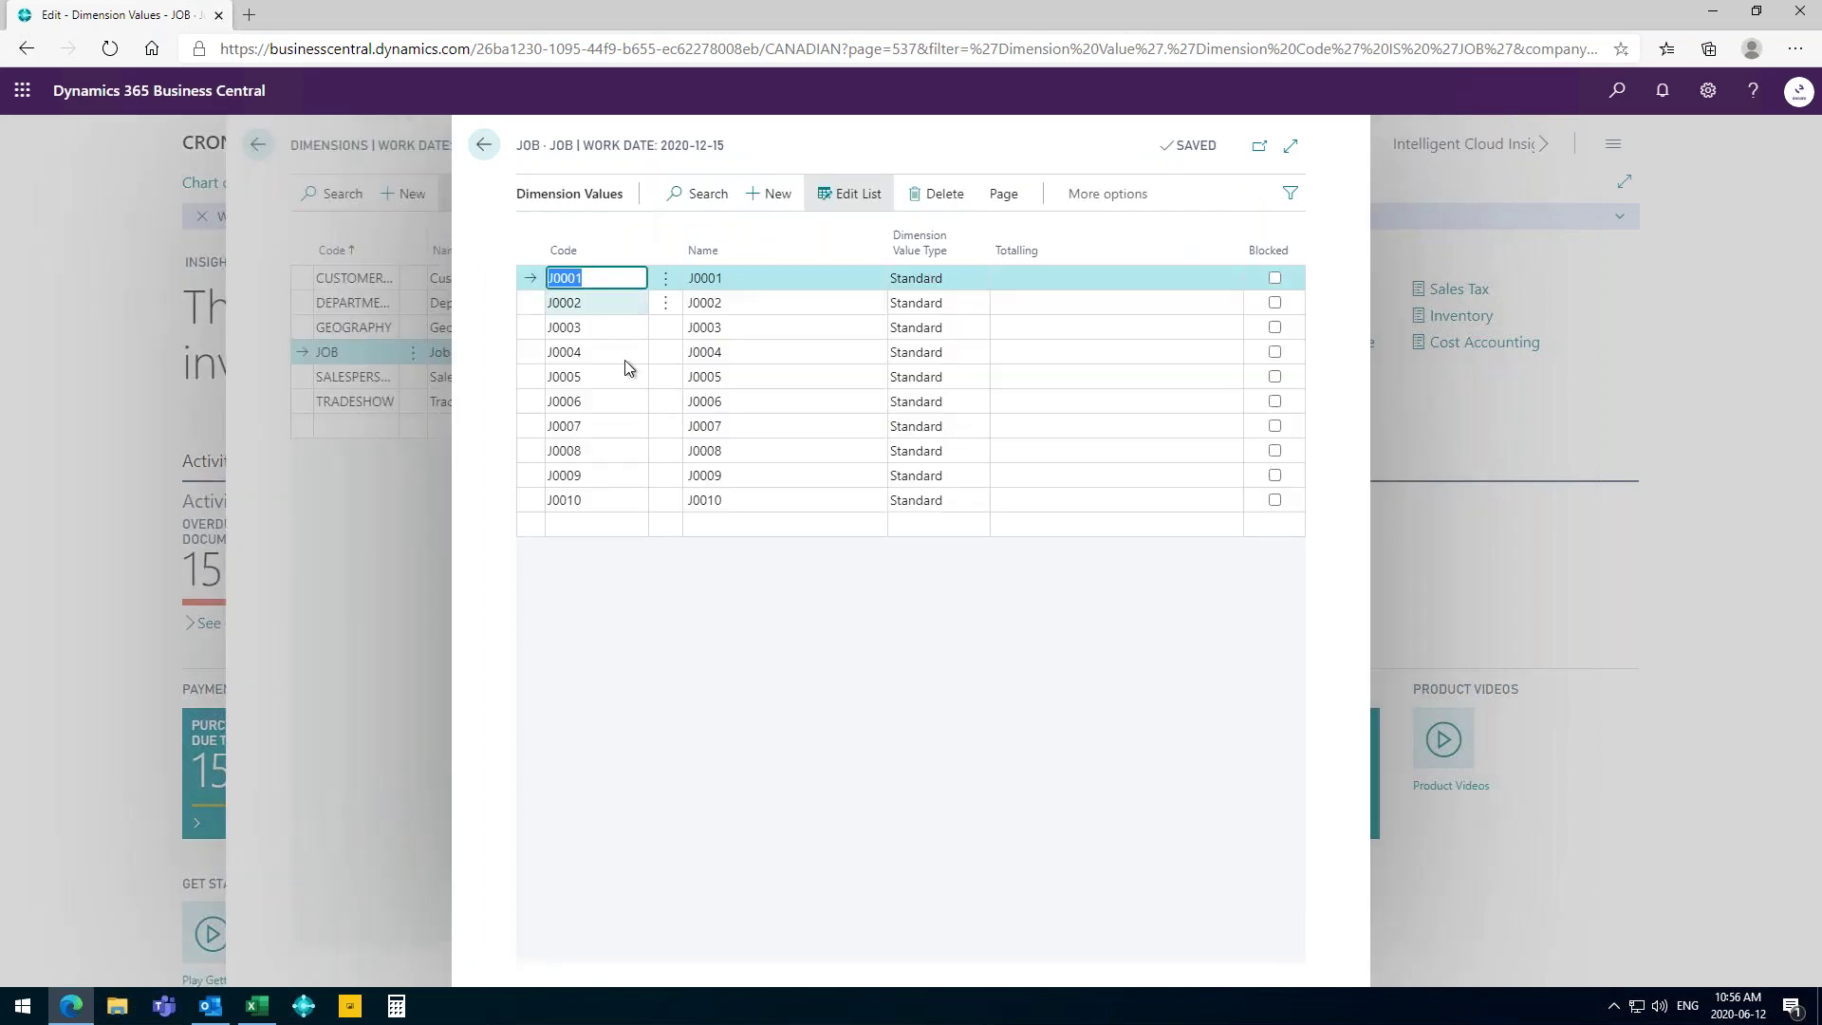
{"action": "left_click", "coordinate": [484, 146]}
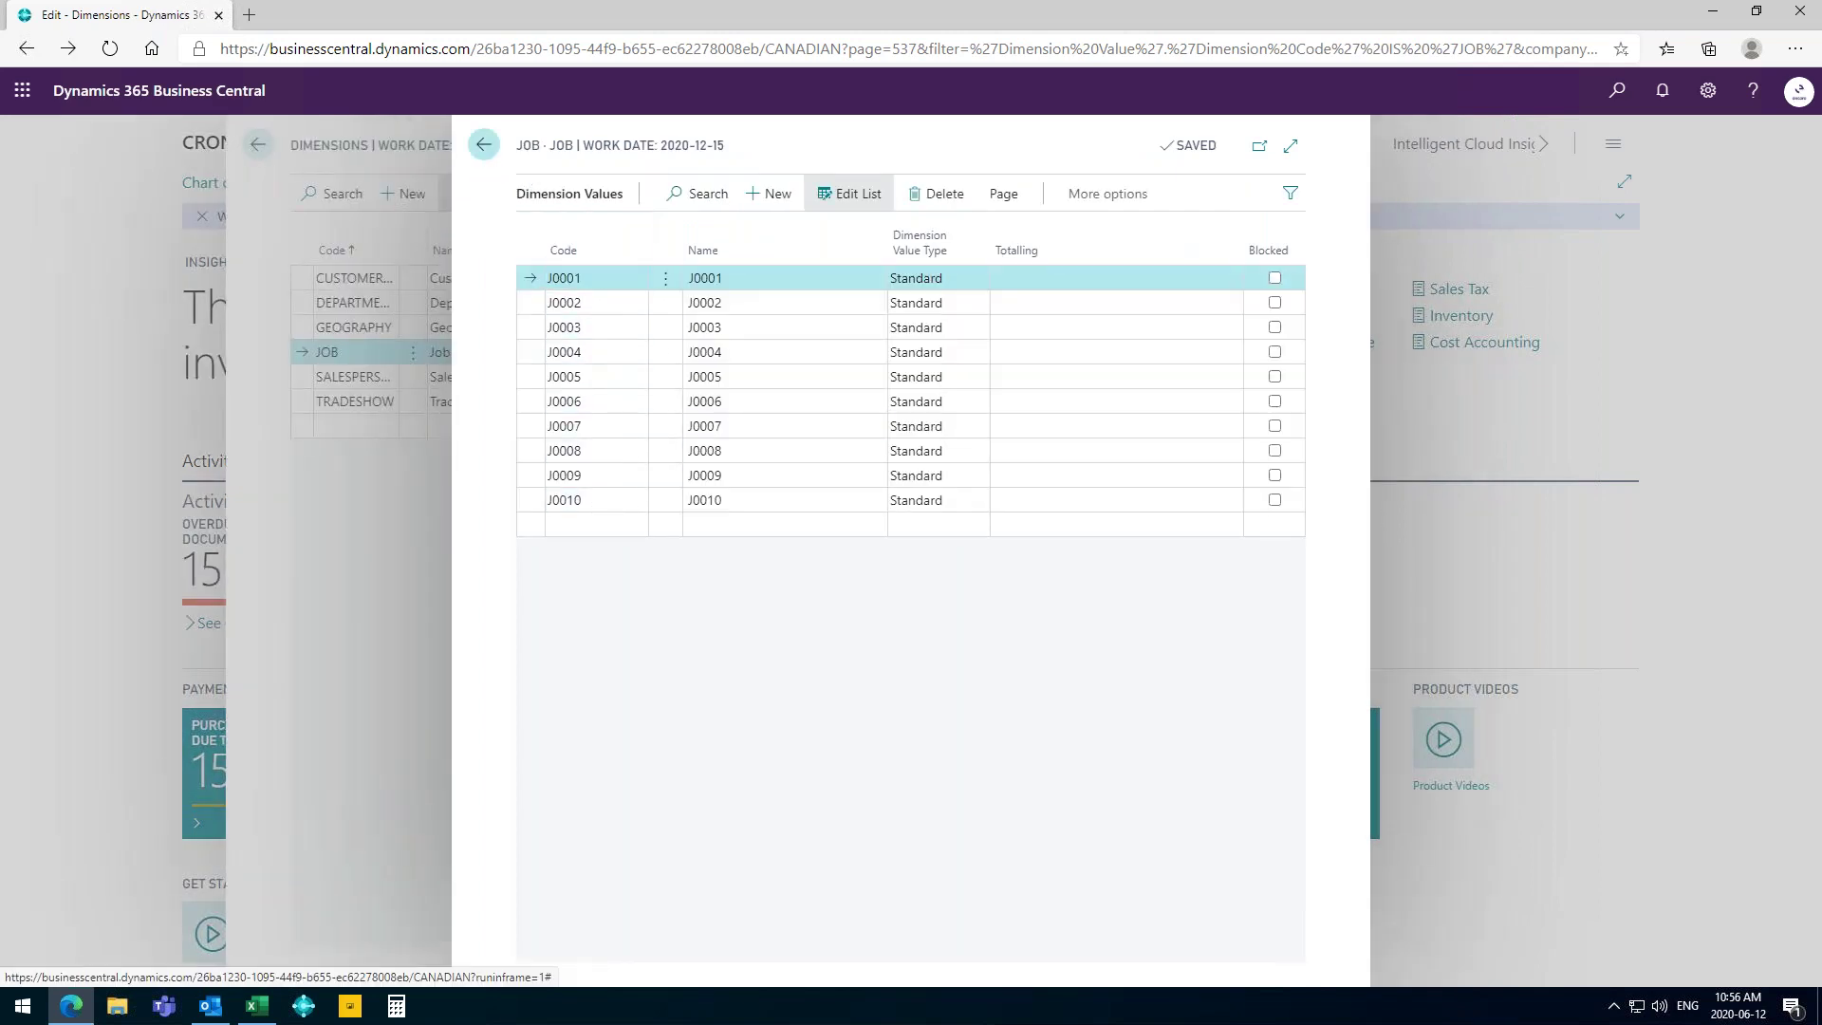
Open the dimension values of the TRADESHOW dimension.
{"action": "left_click", "coordinate": [581, 401]}
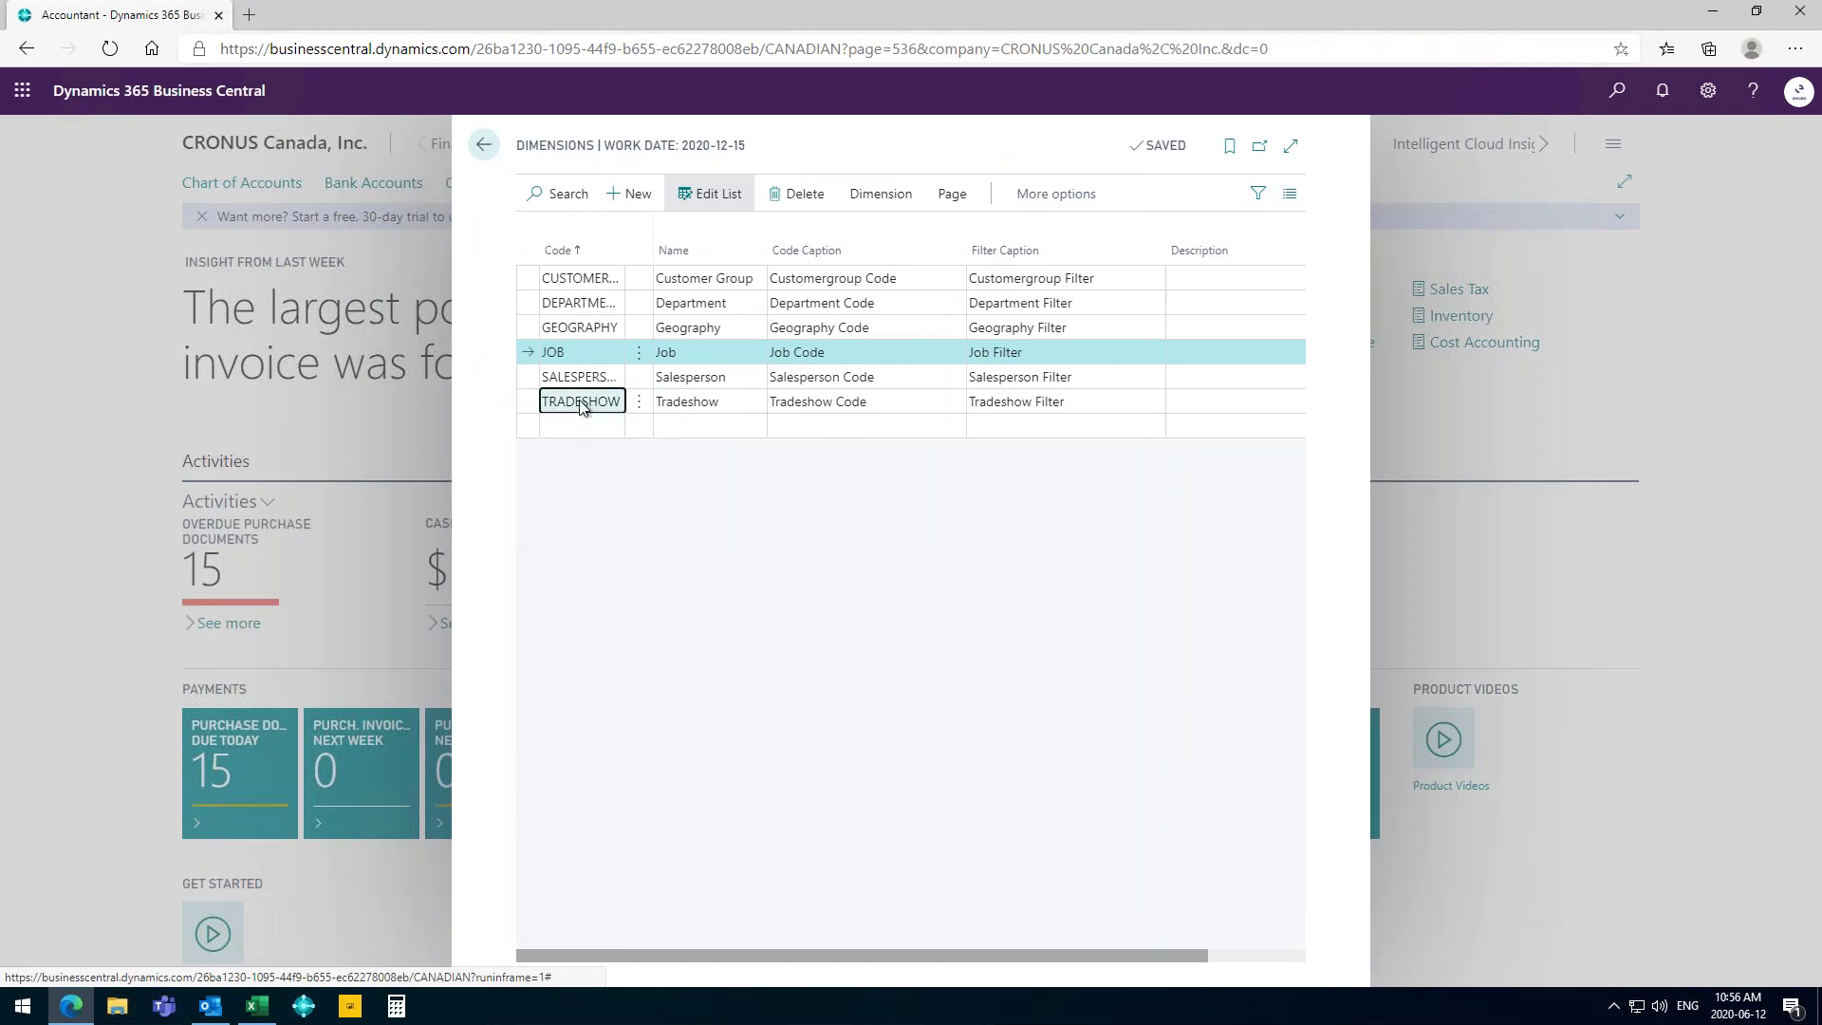
{"action": "left_click", "coordinate": [878, 194]}
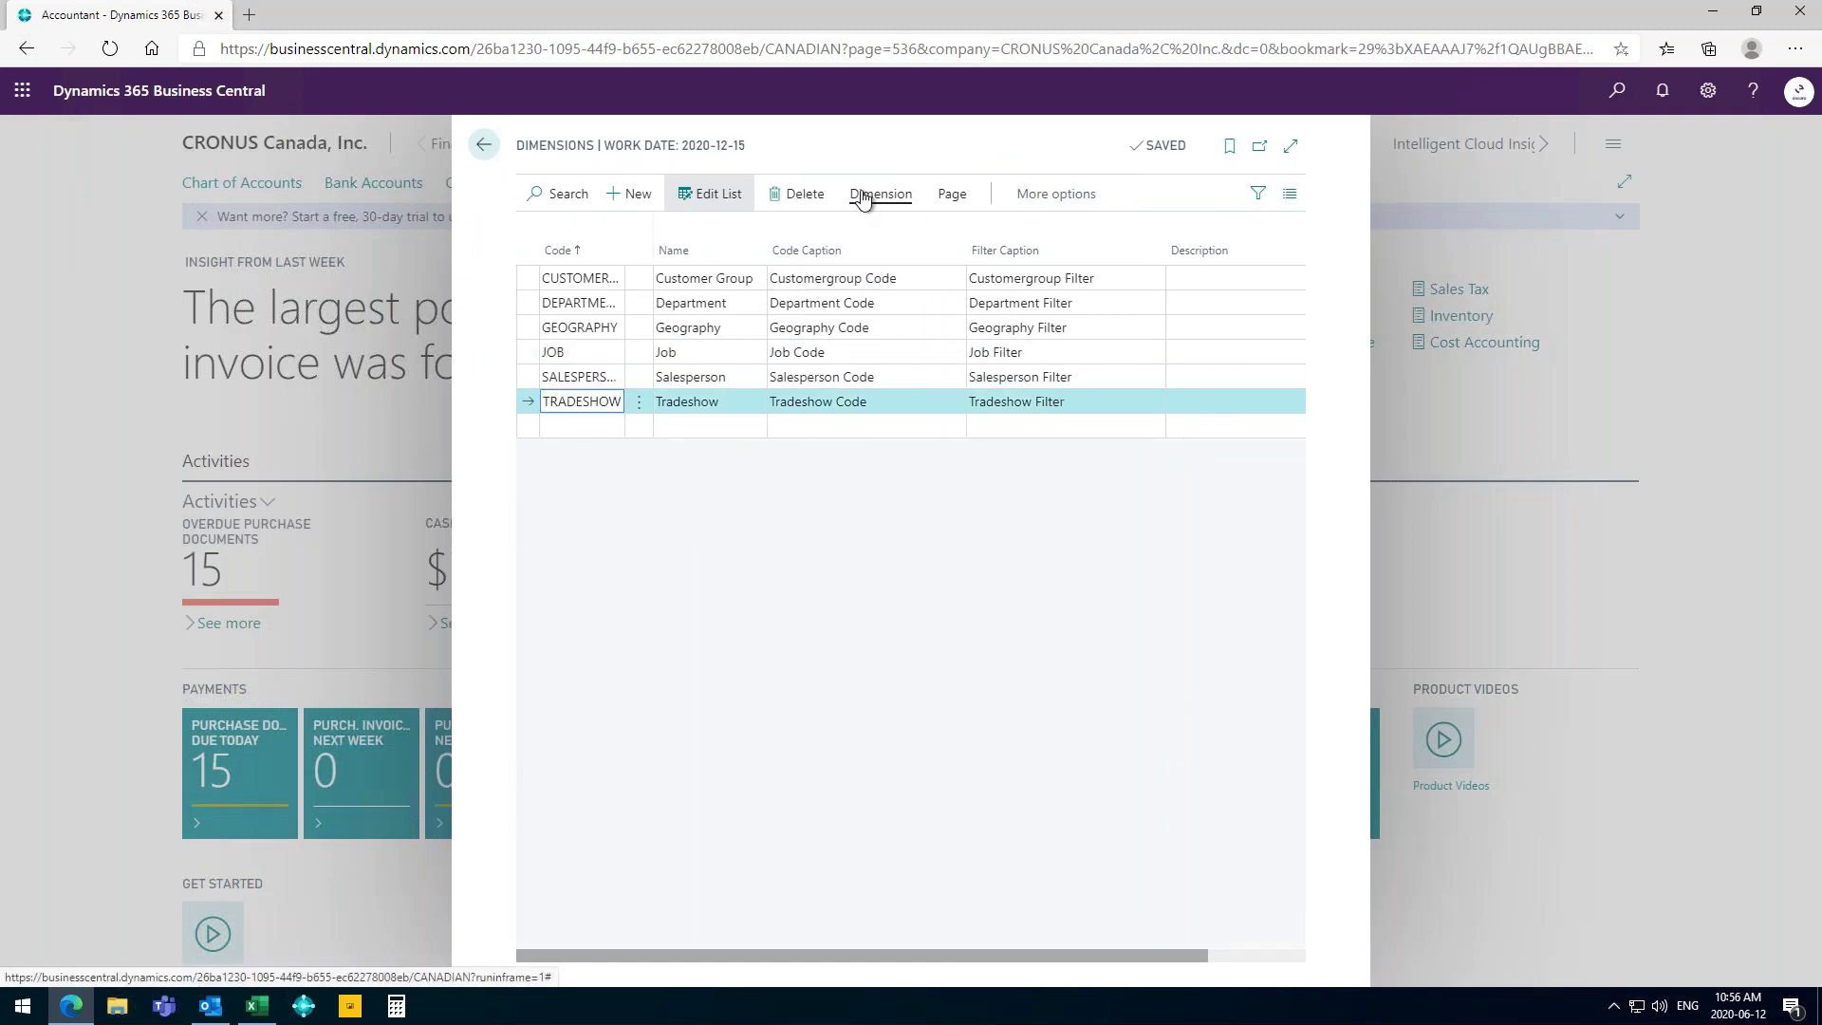
{"action": "left_click", "coordinate": [603, 243]}
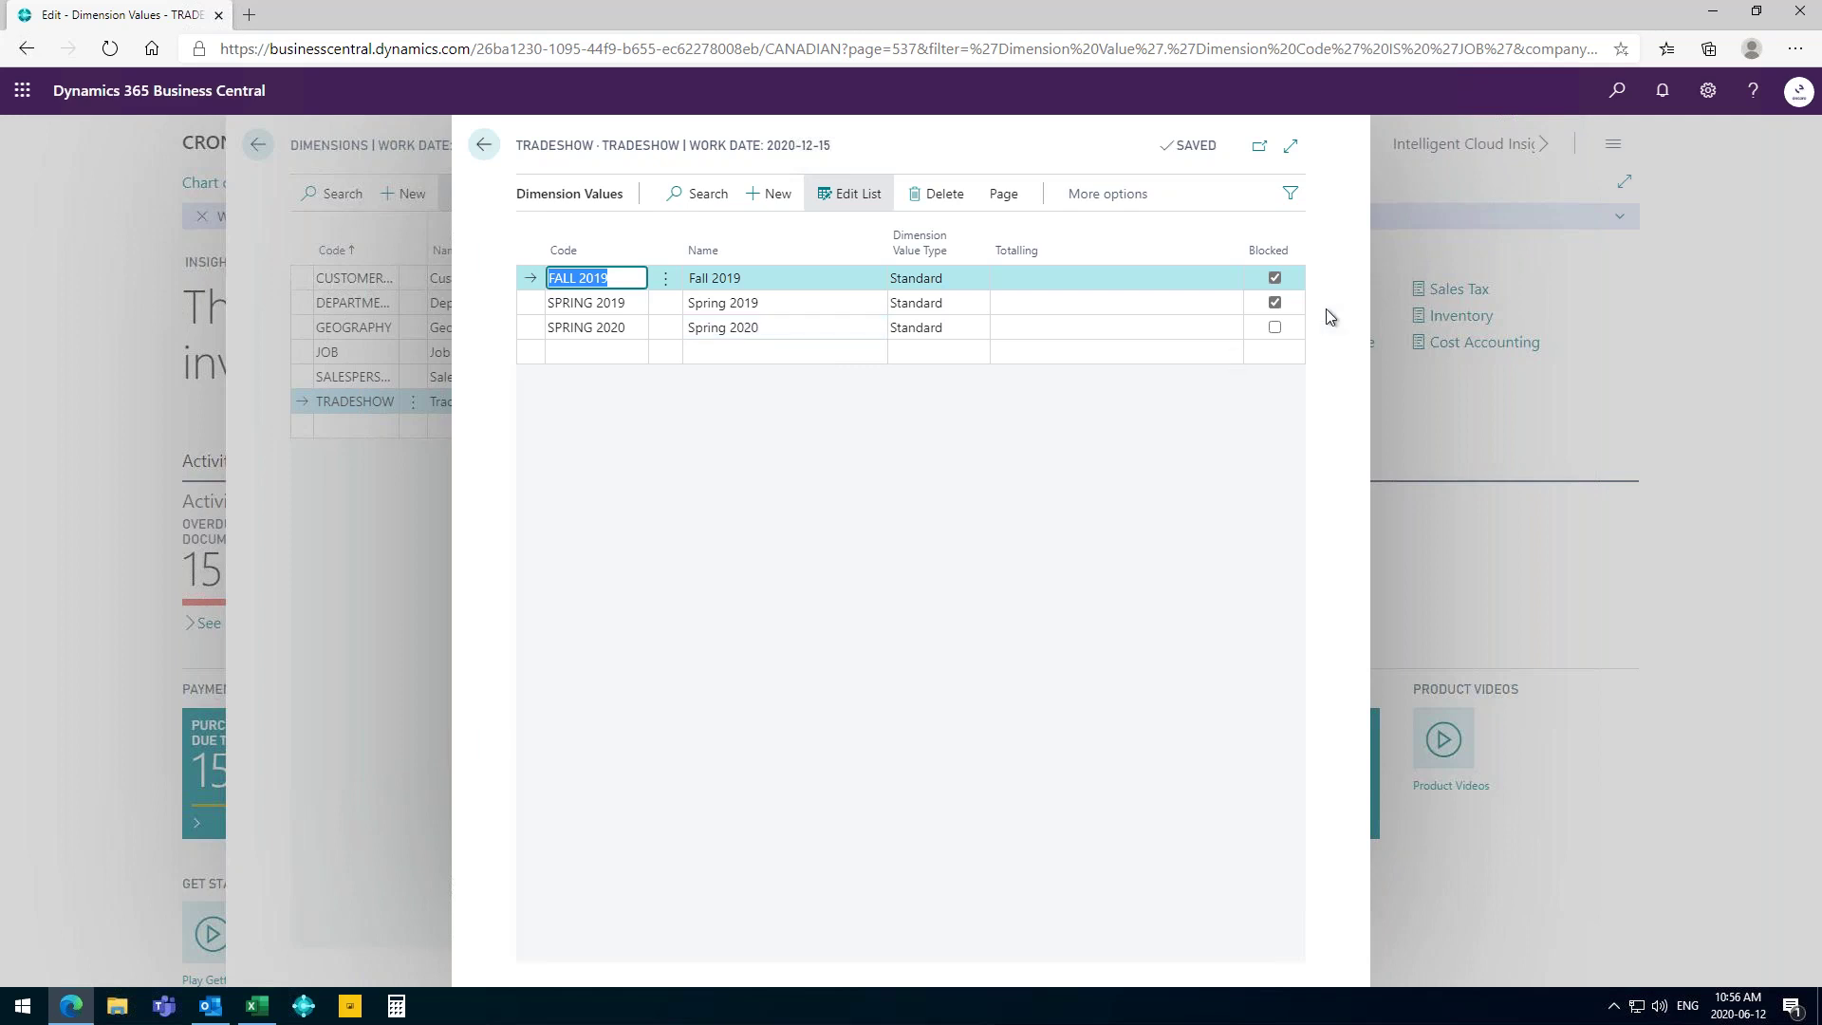
{"action": "left_click", "coordinate": [1274, 302]}
Add a tradeshow dimension value with code FALL 2020 and name Fall 2020, keeping the type Standard.
{"action": "left_click", "coordinate": [612, 352]}
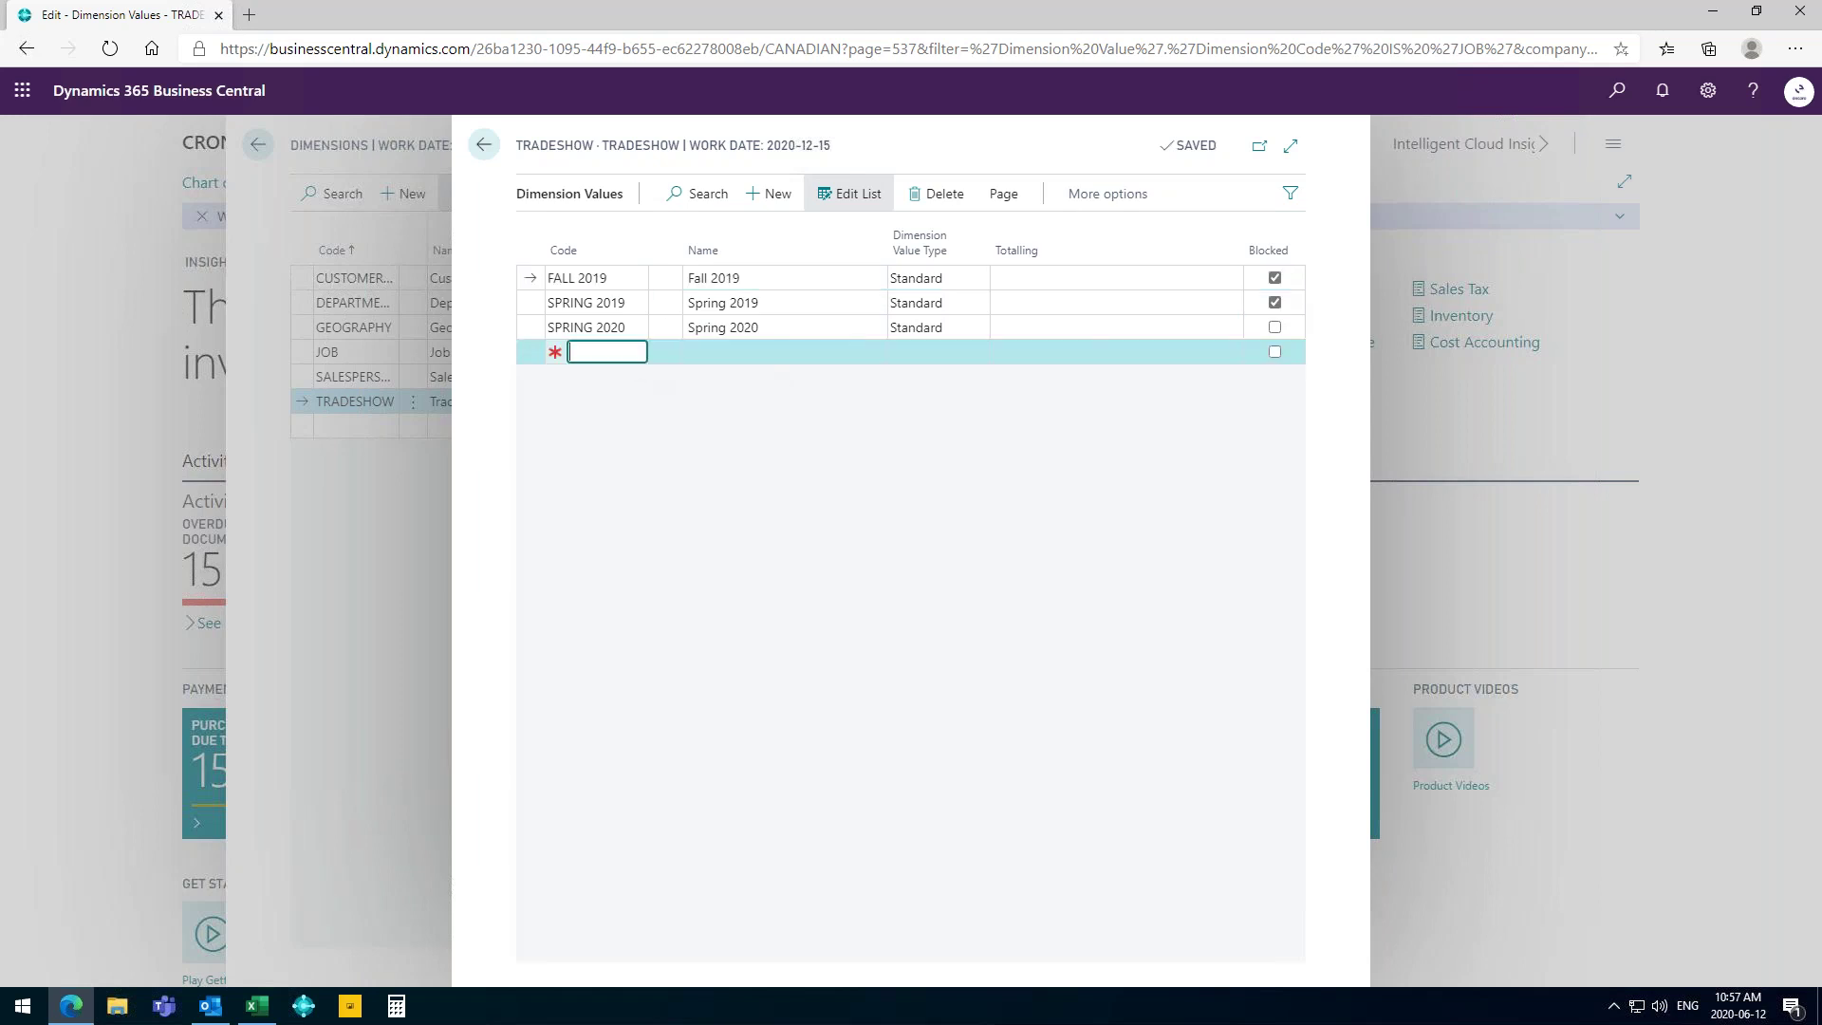
{"action": "type", "text": "Fal"}
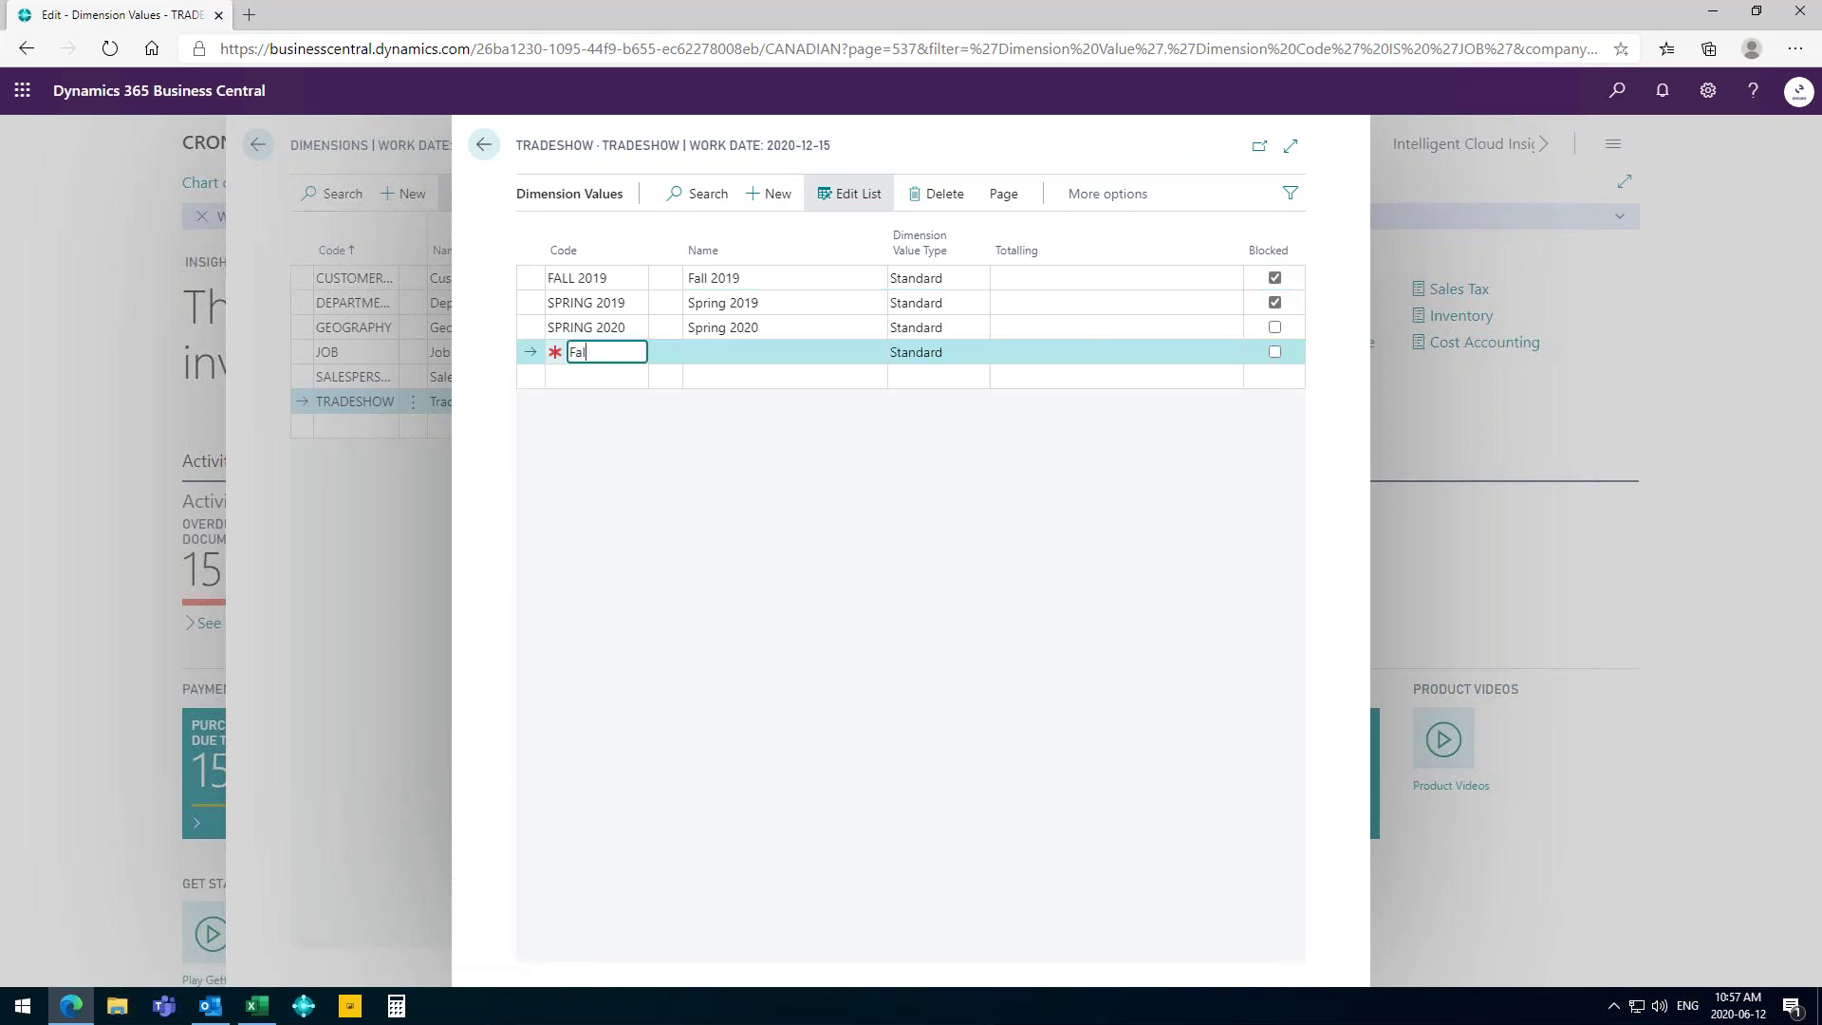
{"action": "type", "text": "l 2020"}
{"action": "key", "text": "Tab"}
{"action": "type", "text": "Fall"}
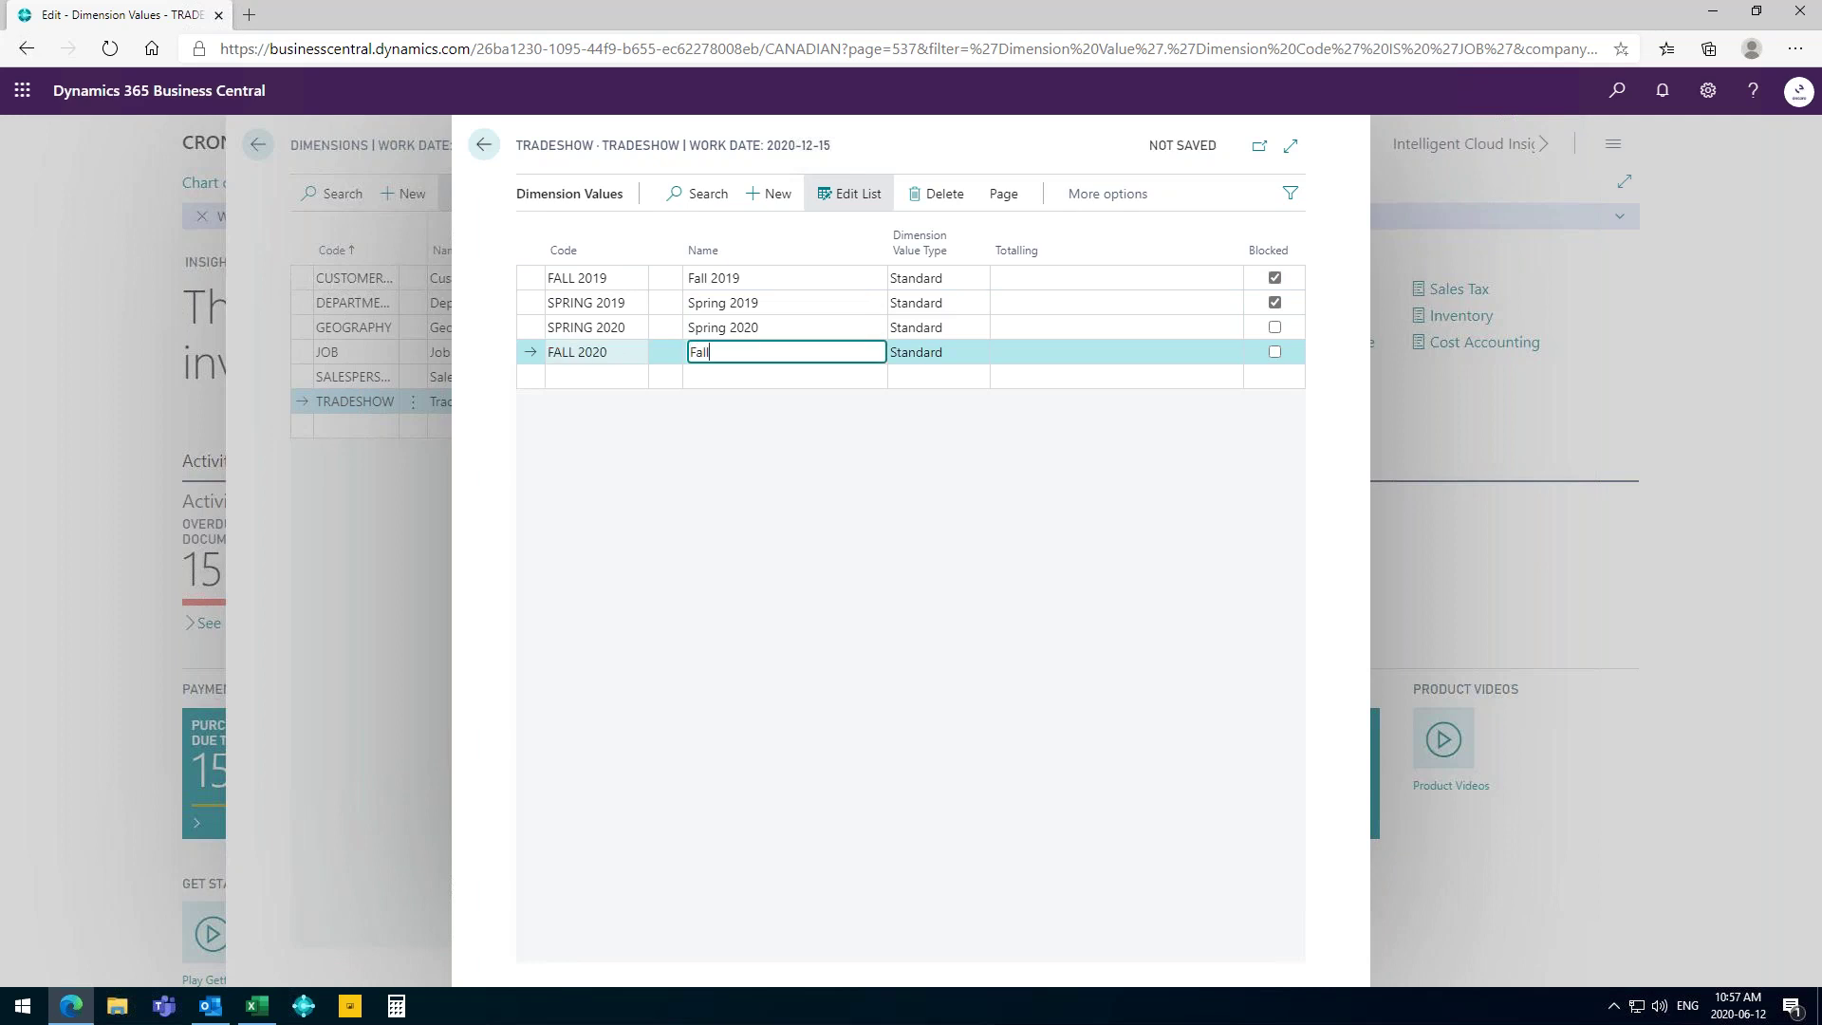
{"action": "type", "text": " 2020"}
{"action": "key", "text": "Tab"}
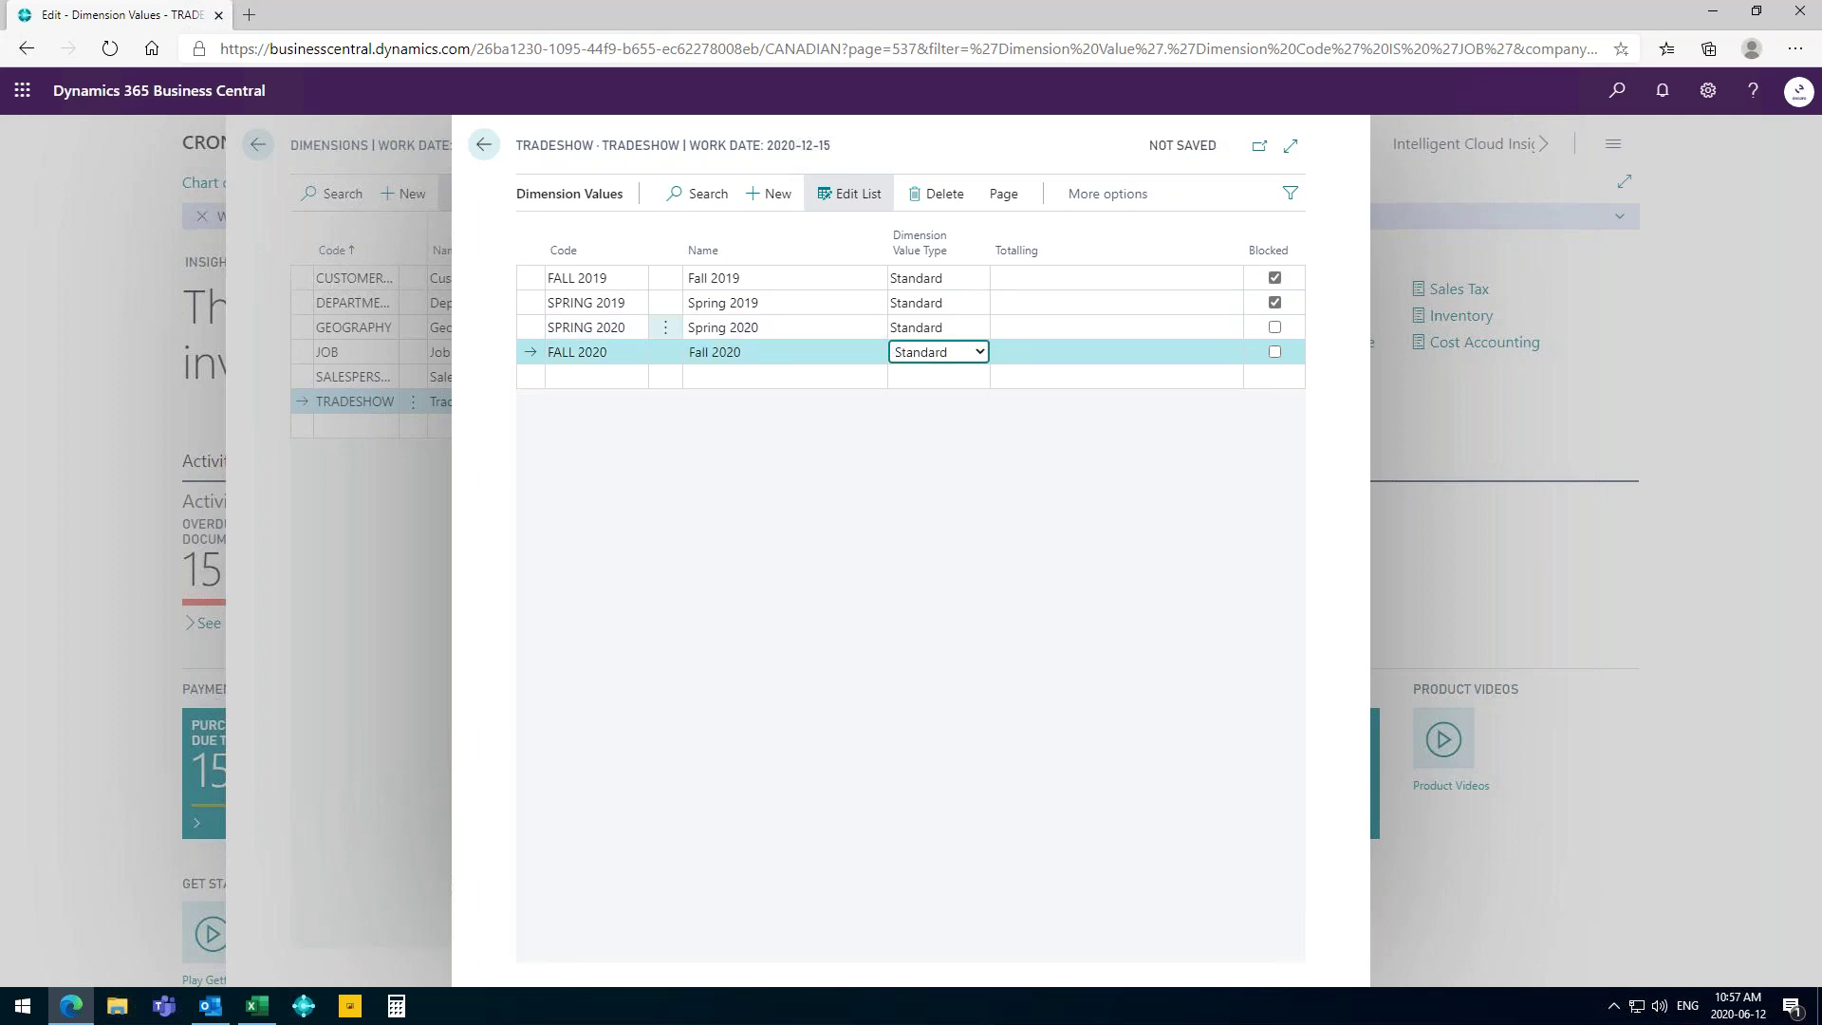
Block the SPRING 2020 tradeshow value and close the dimension pages.
{"action": "left_click", "coordinate": [1274, 328]}
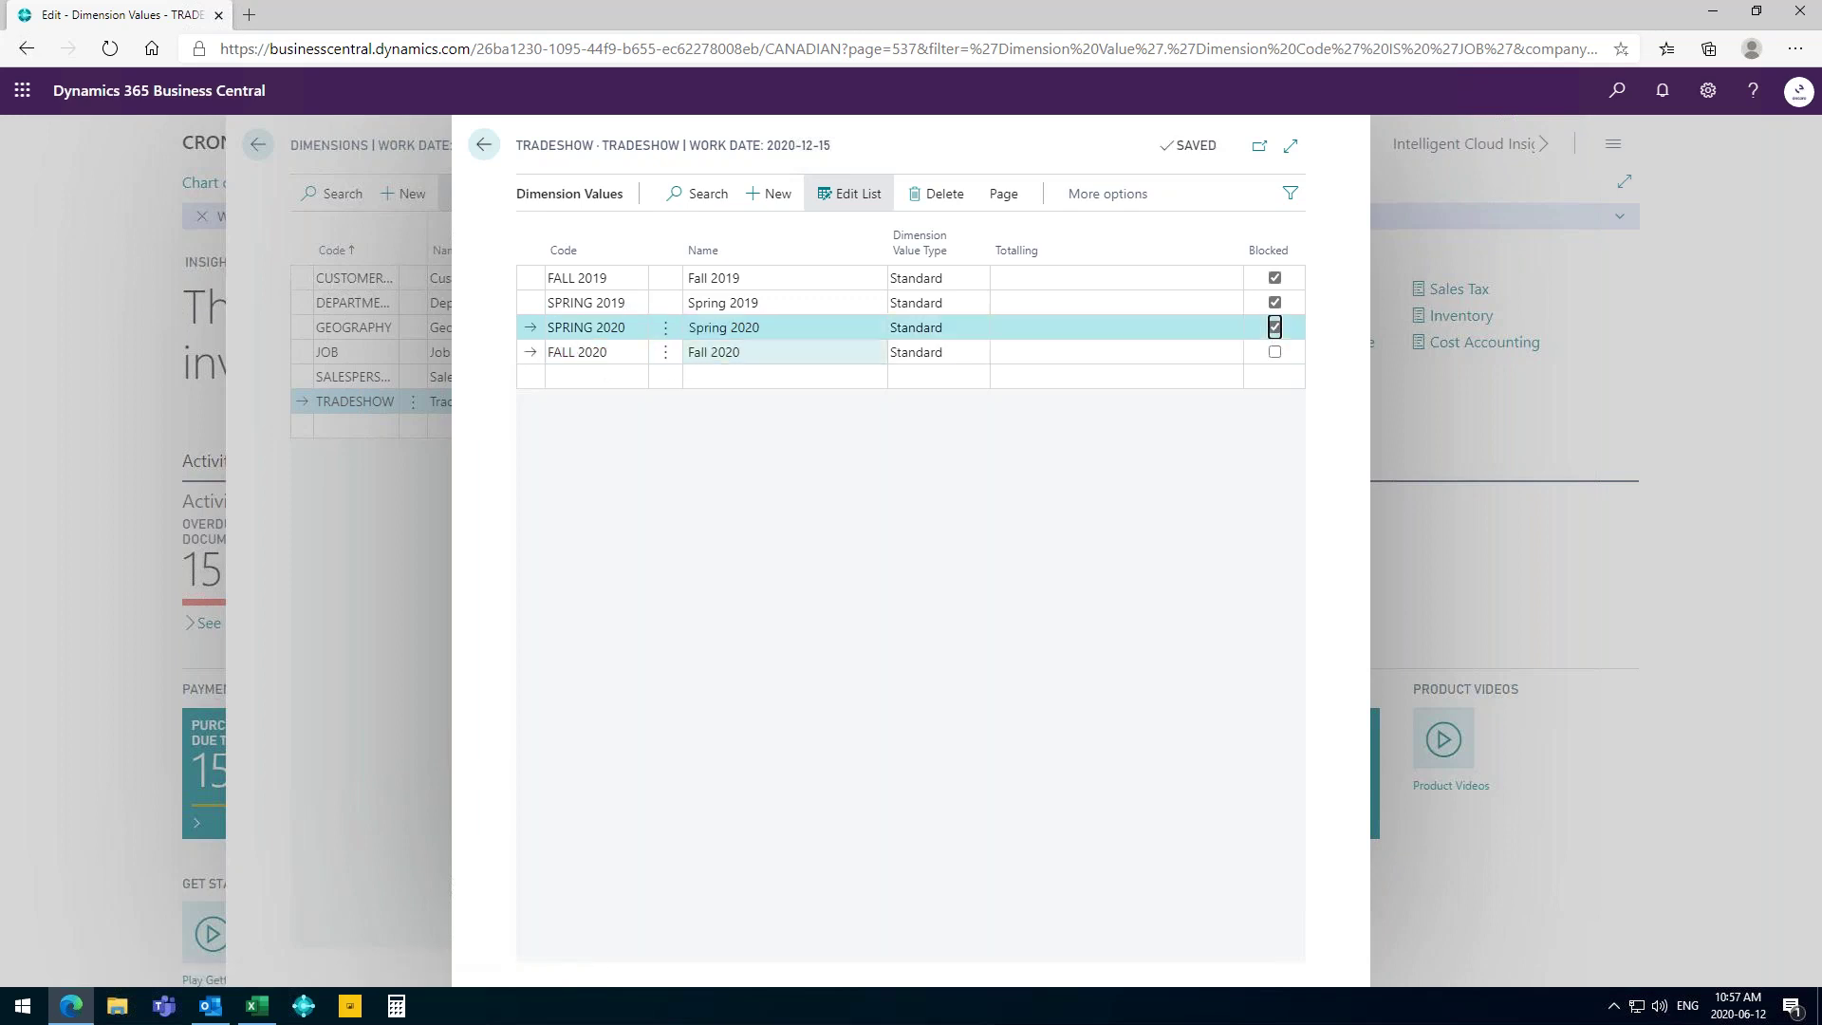
{"action": "left_click", "coordinate": [484, 145]}
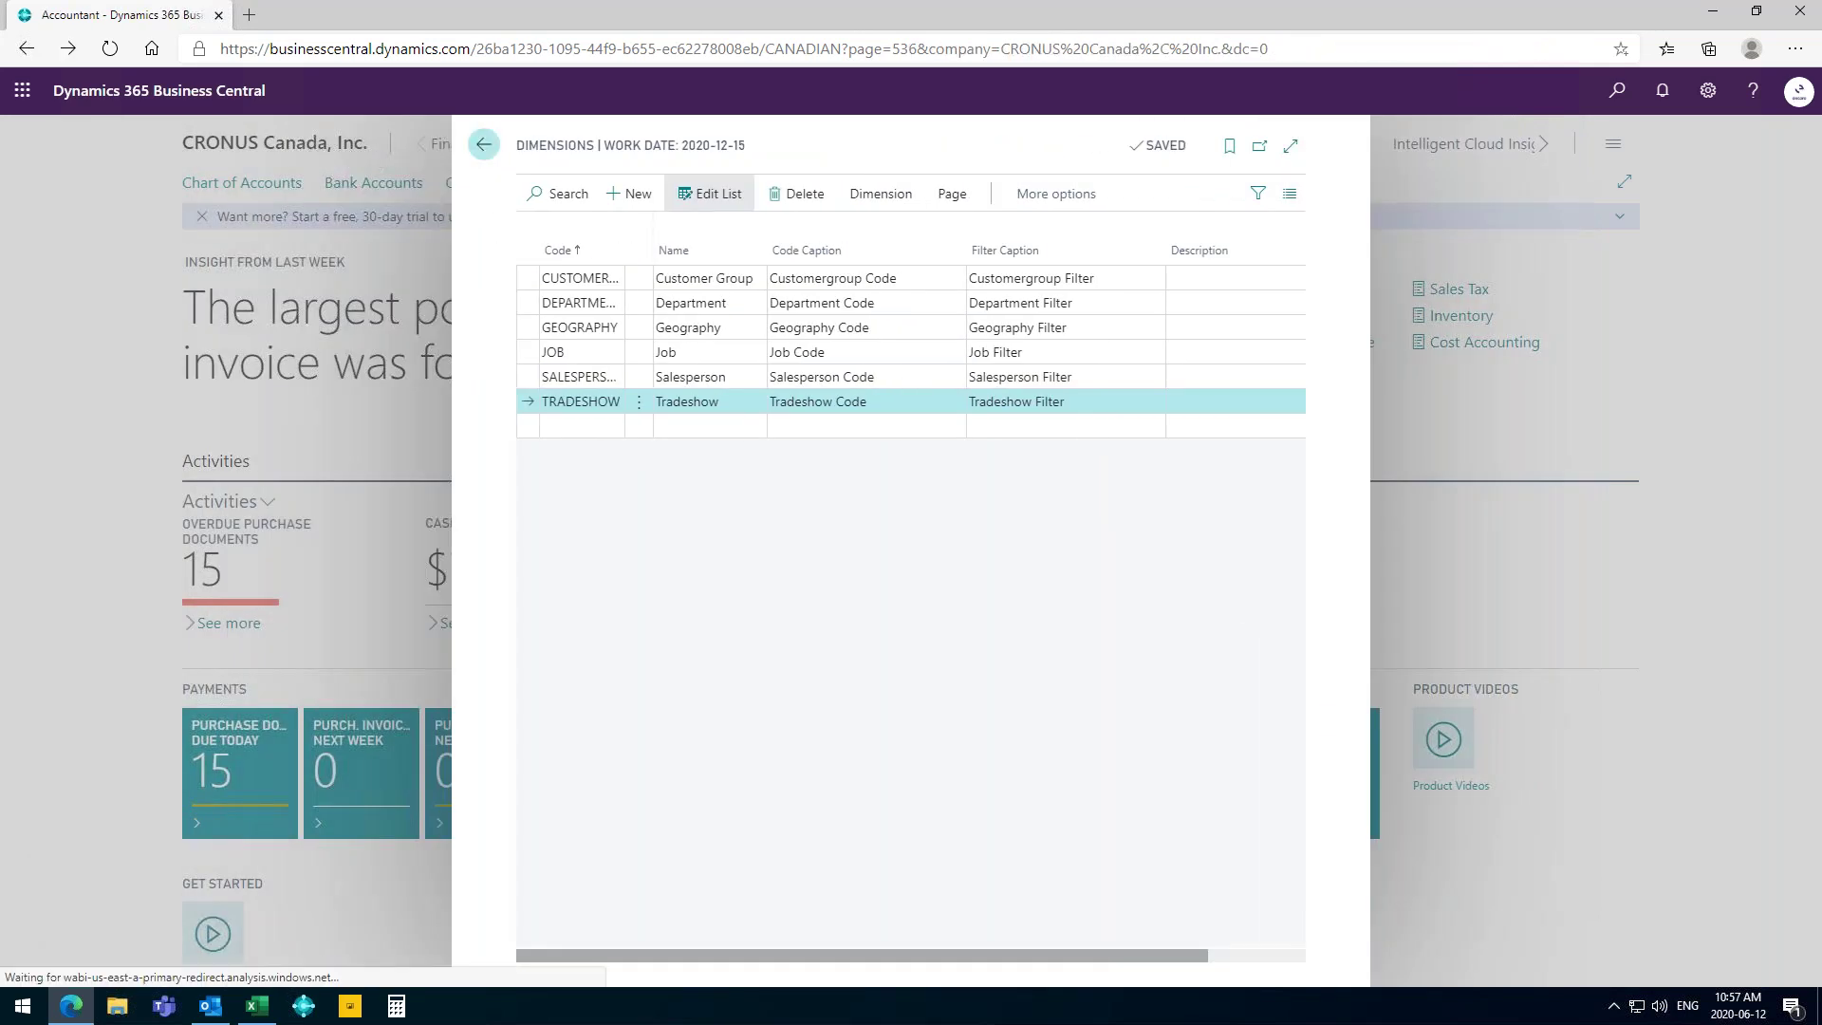
{"action": "key", "text": "Escape"}
Open the general journals and load the batch that uses the GJNL-GEN number series.
{"action": "left_click", "coordinate": [483, 148]}
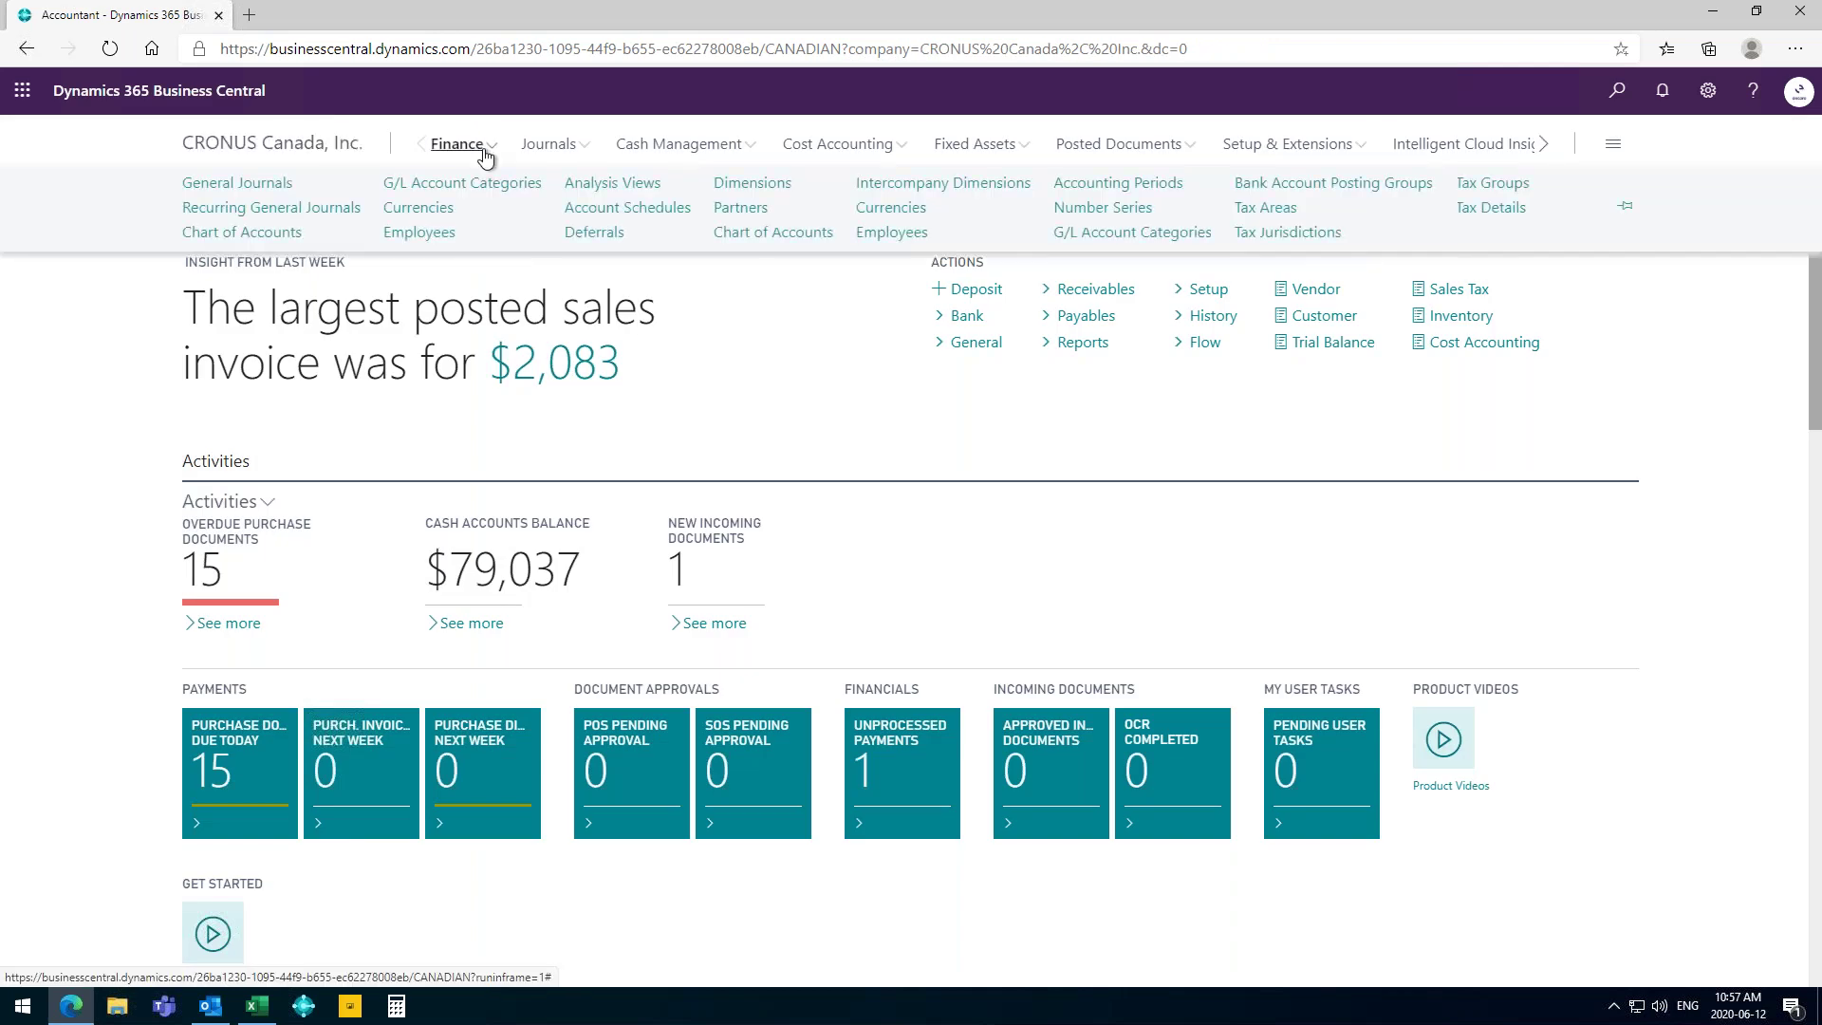
{"action": "left_click", "coordinate": [244, 186]}
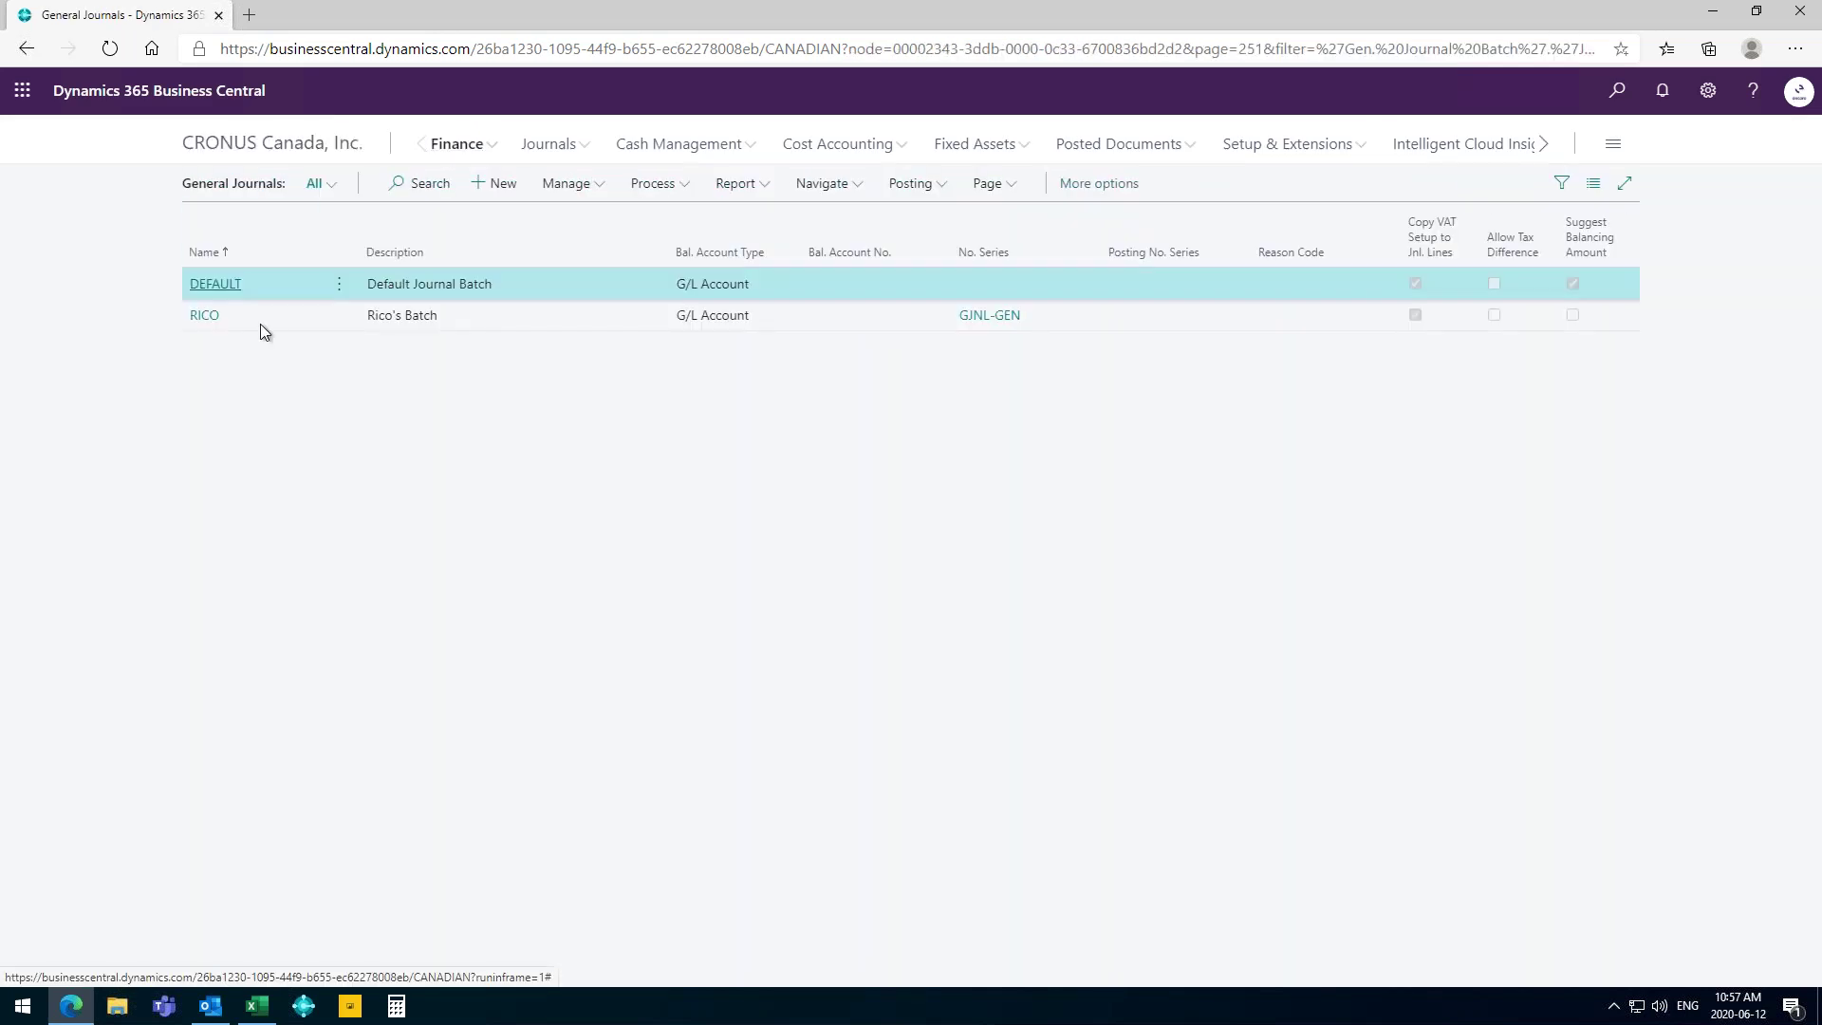
{"action": "left_click", "coordinate": [210, 316]}
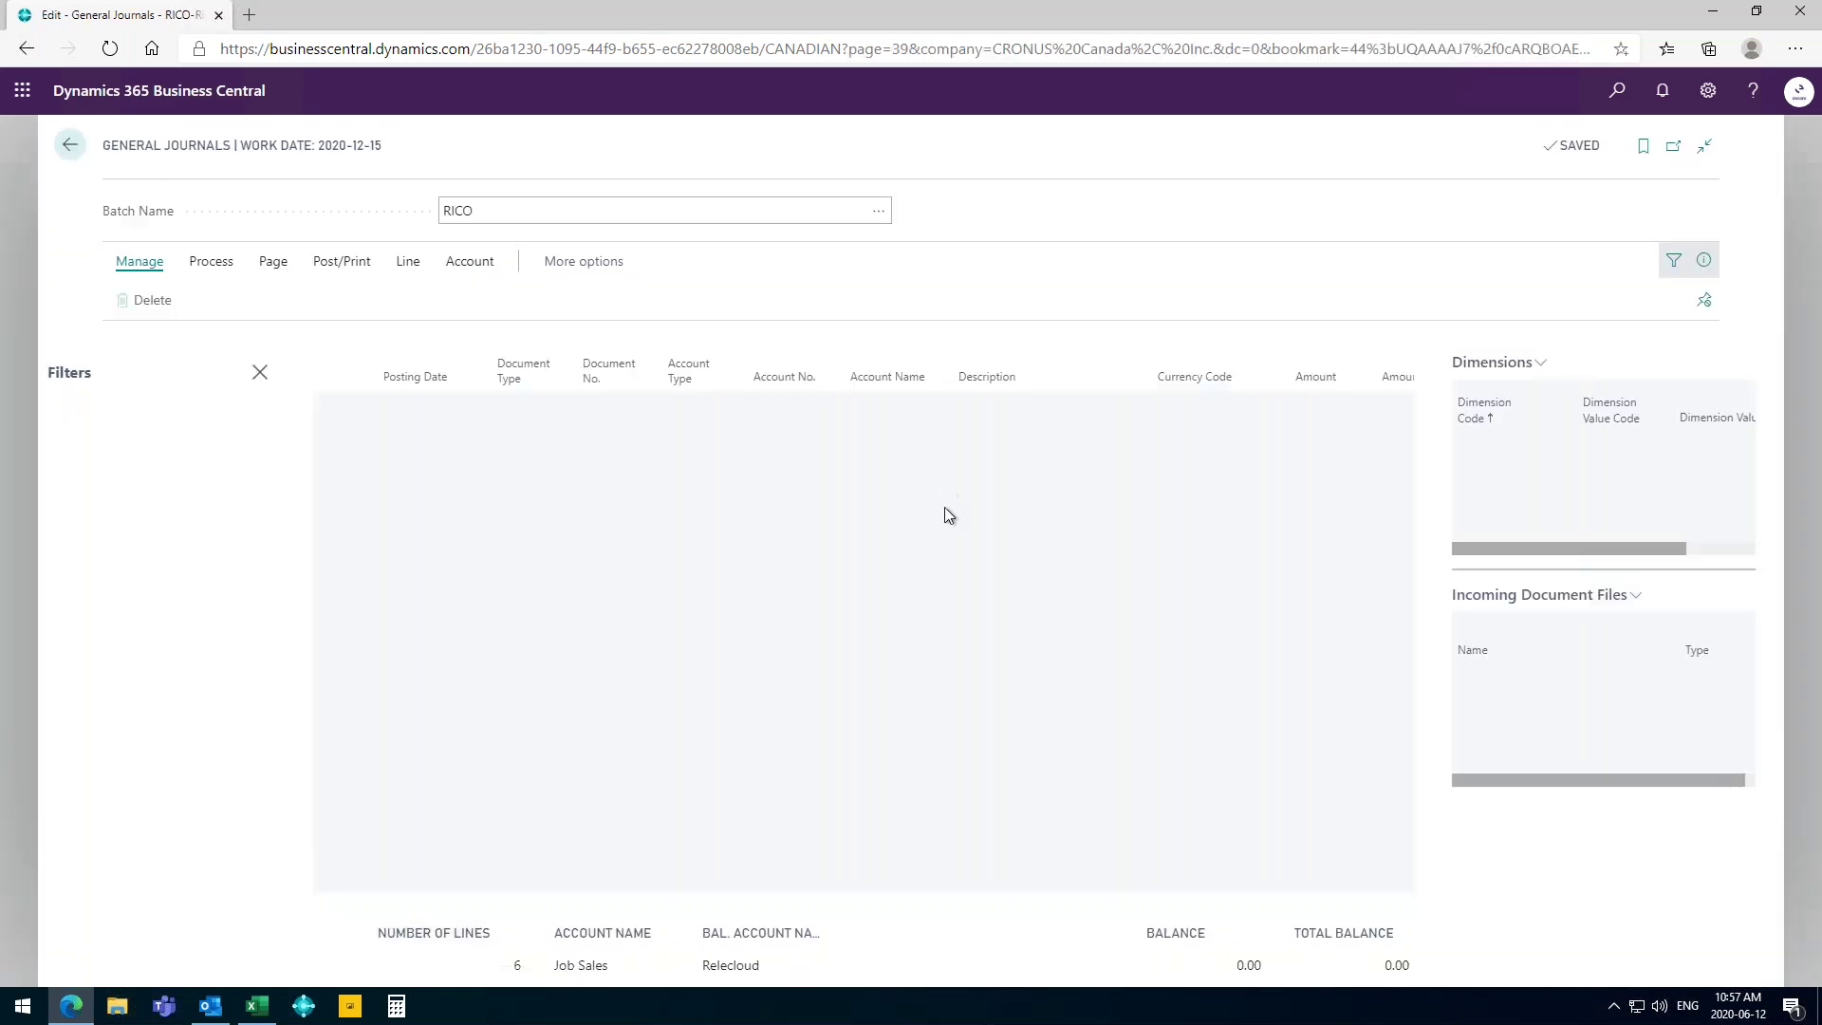
Assign the FALL 2020 tradeshow code to the last journal line, the invoice for Job J0005.
{"action": "left_click", "coordinate": [699, 528]}
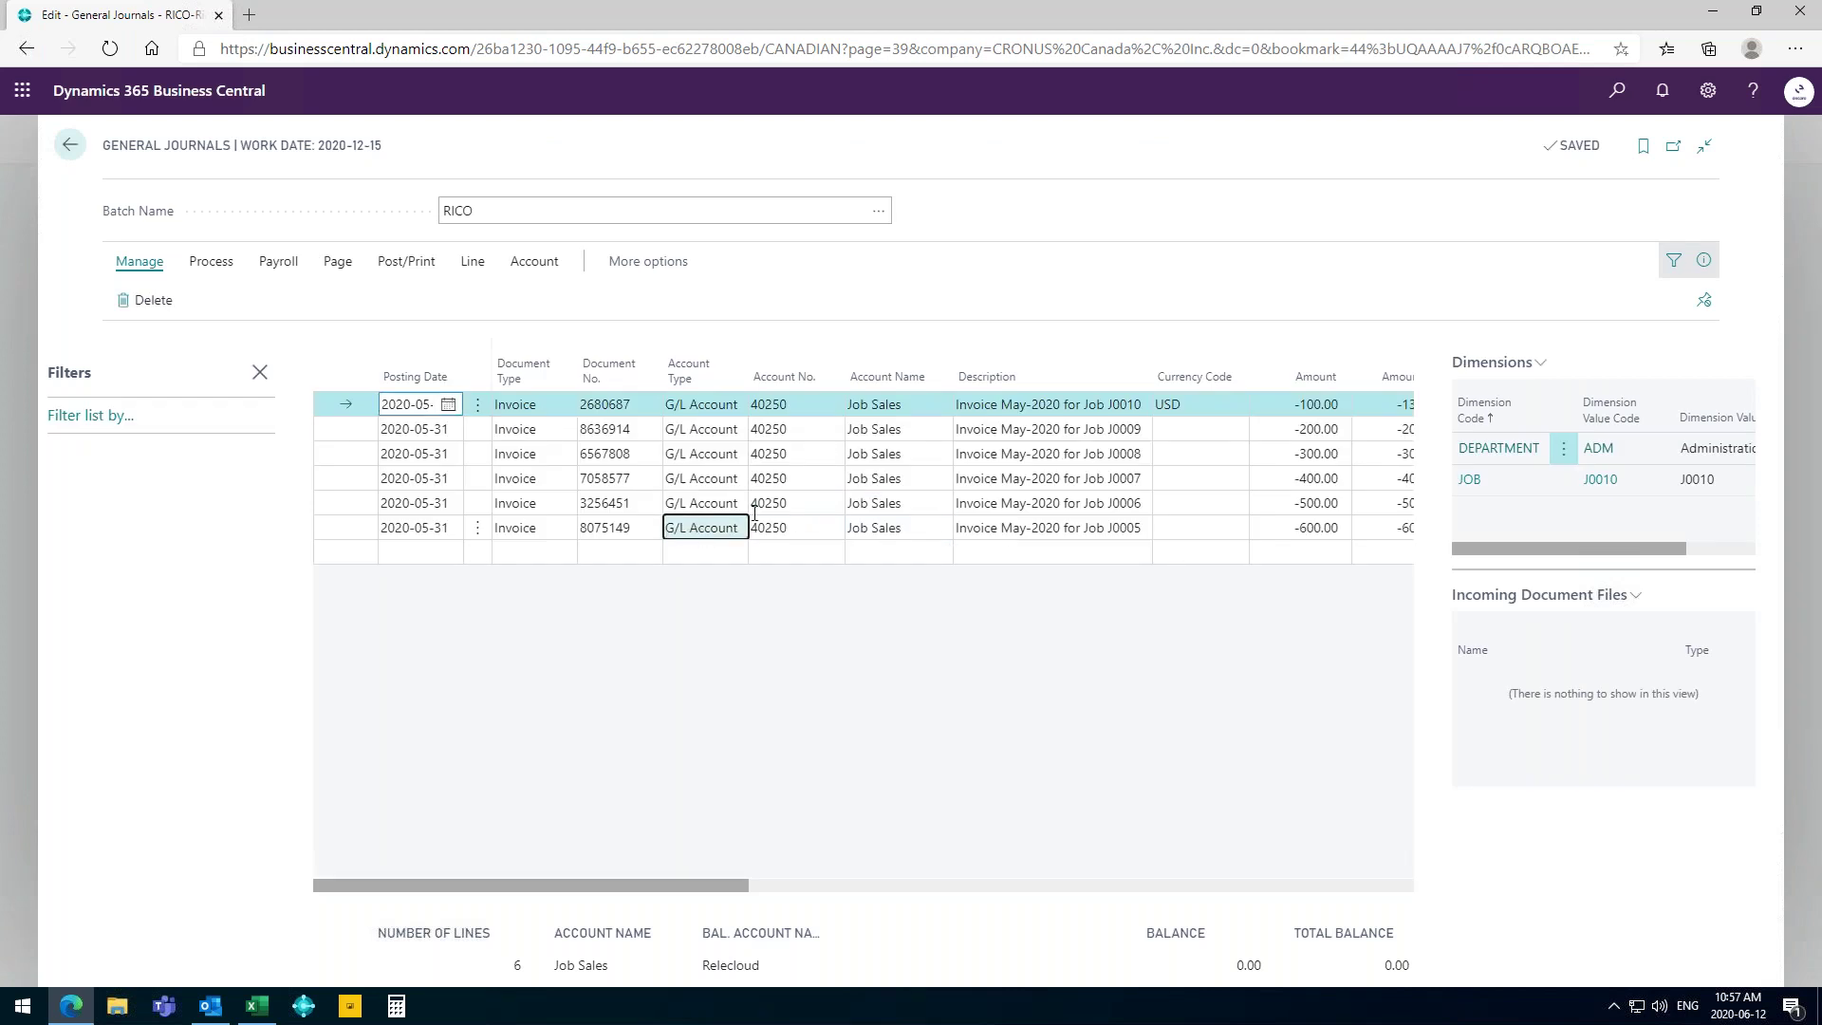
{"action": "left_click_drag", "start_coordinate": [652, 884], "coordinate": [1381, 870]}
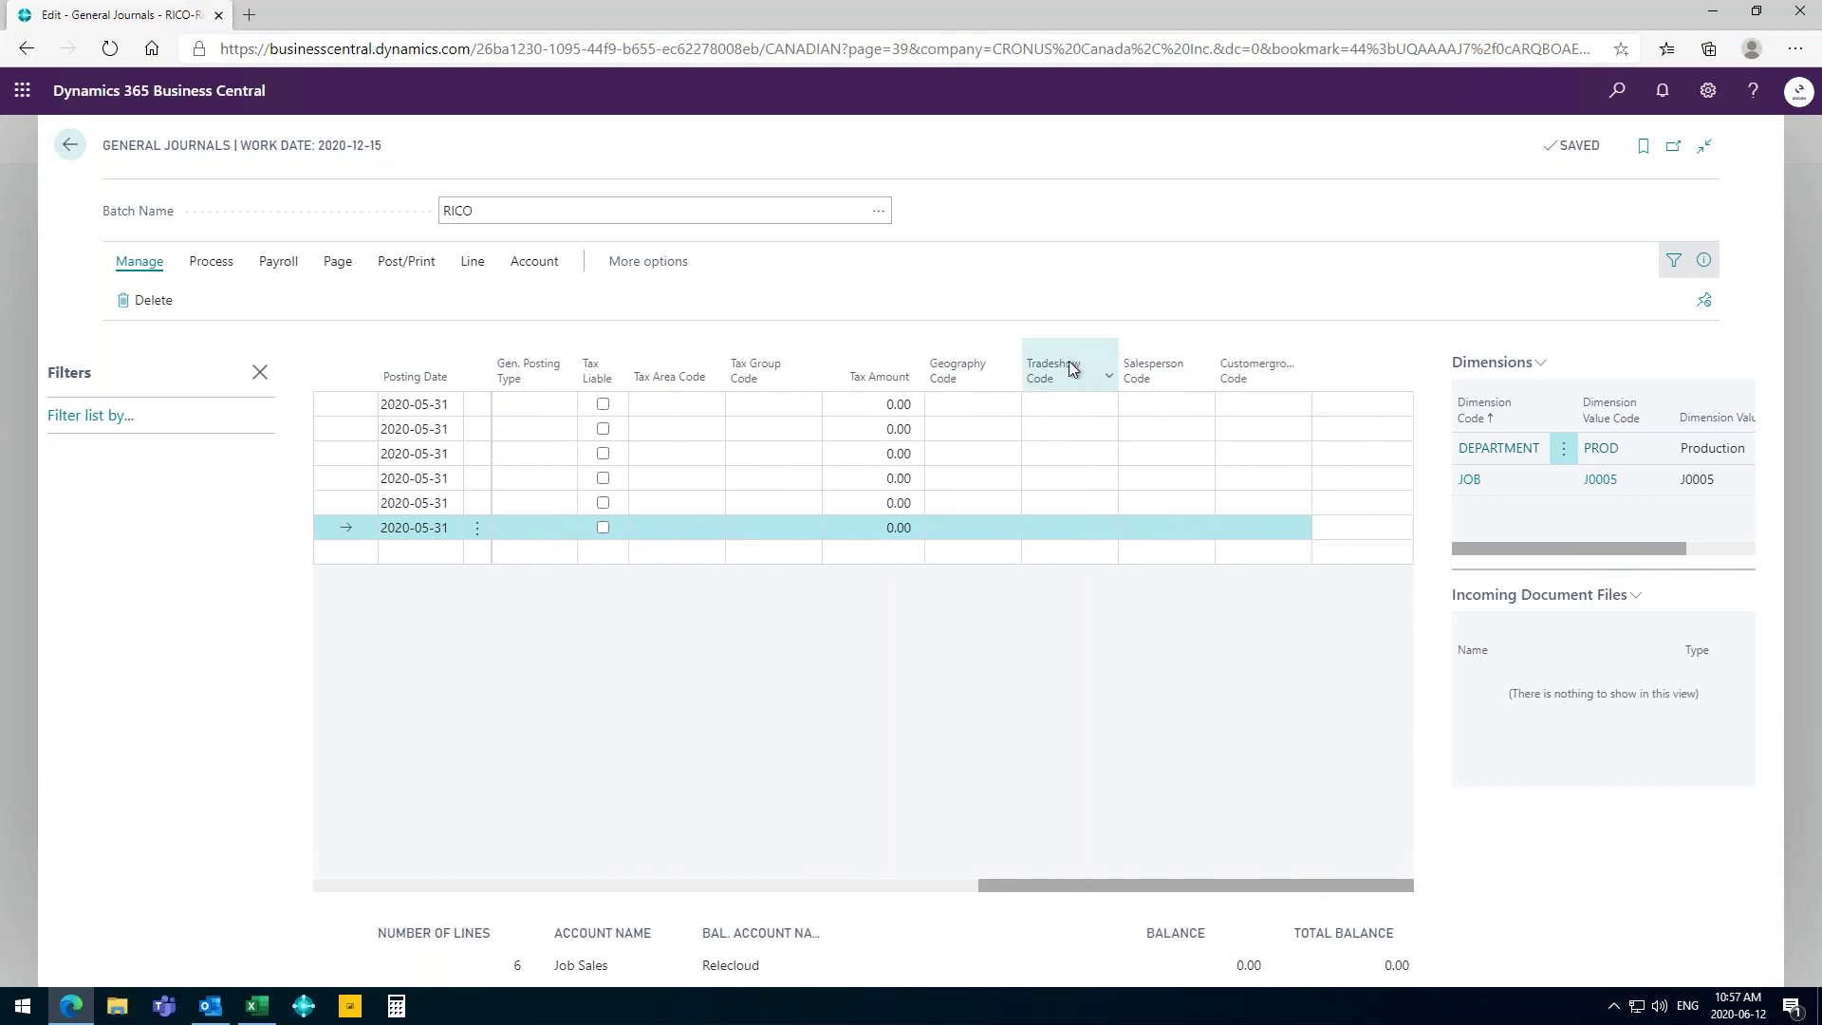
{"action": "left_click", "coordinate": [1081, 523]}
{"action": "left_click", "coordinate": [1105, 529]}
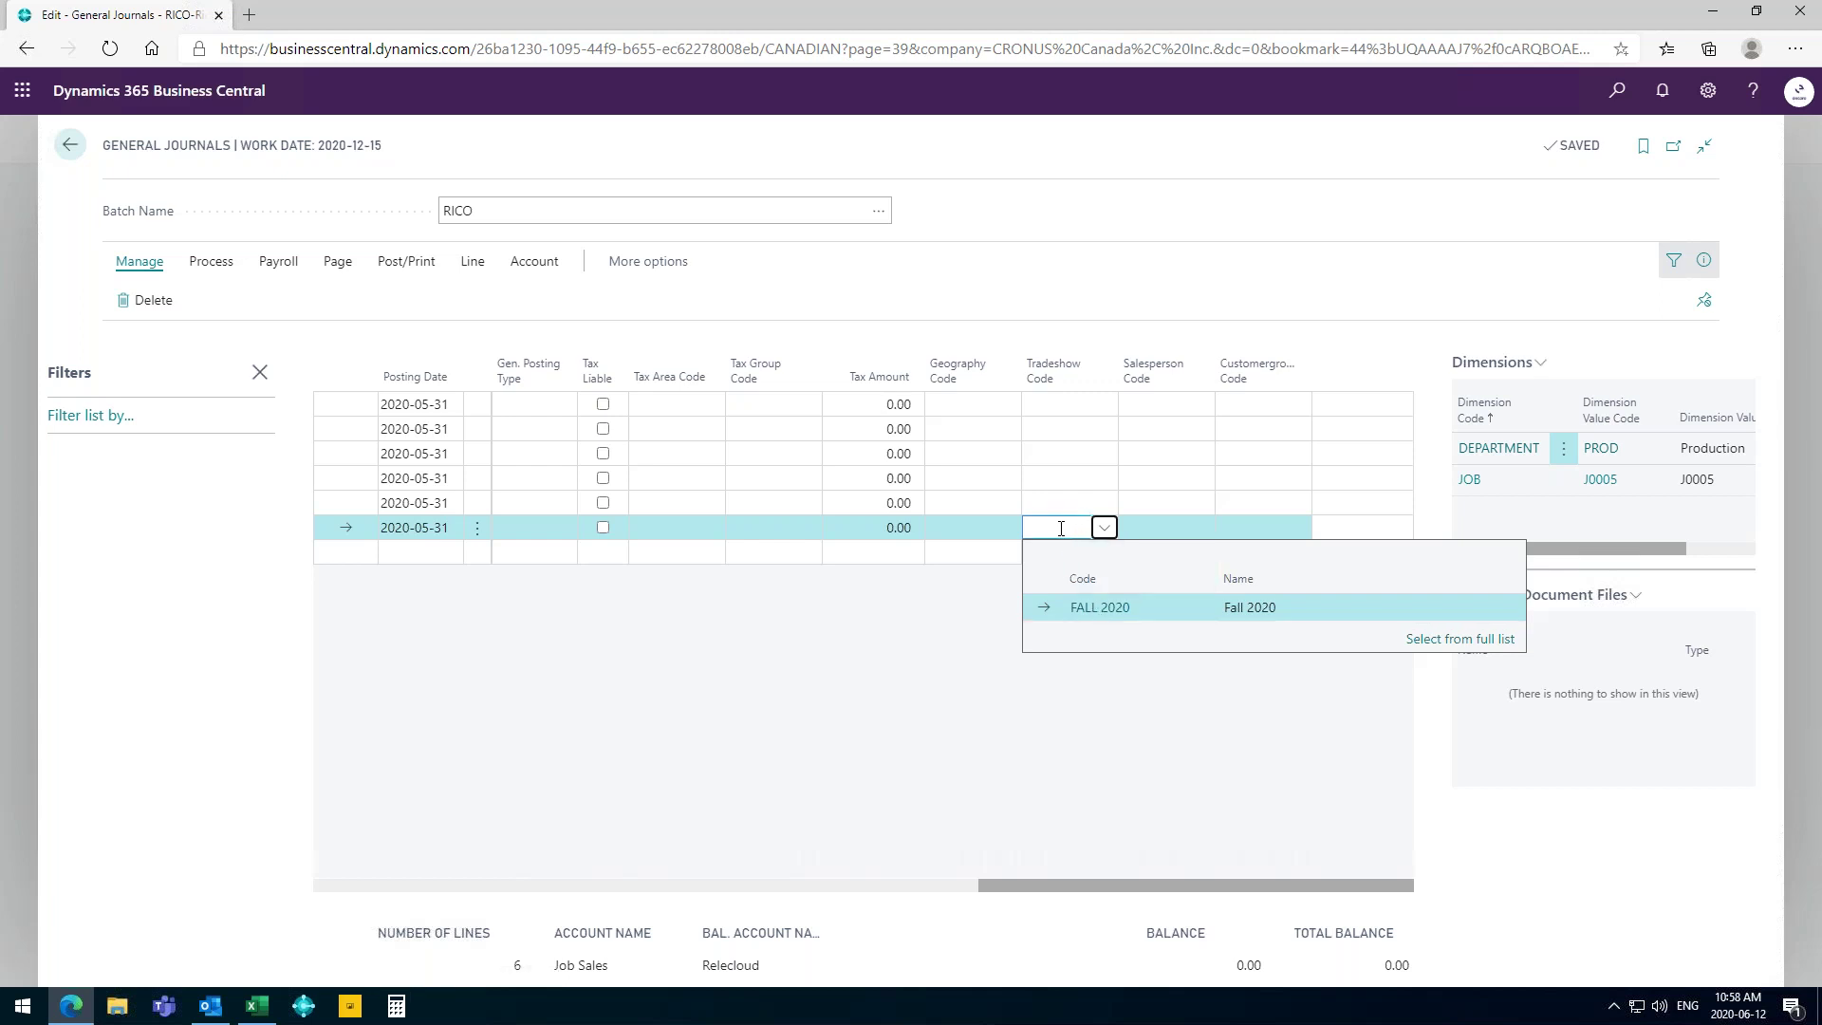
{"action": "left_click", "coordinate": [1090, 610]}
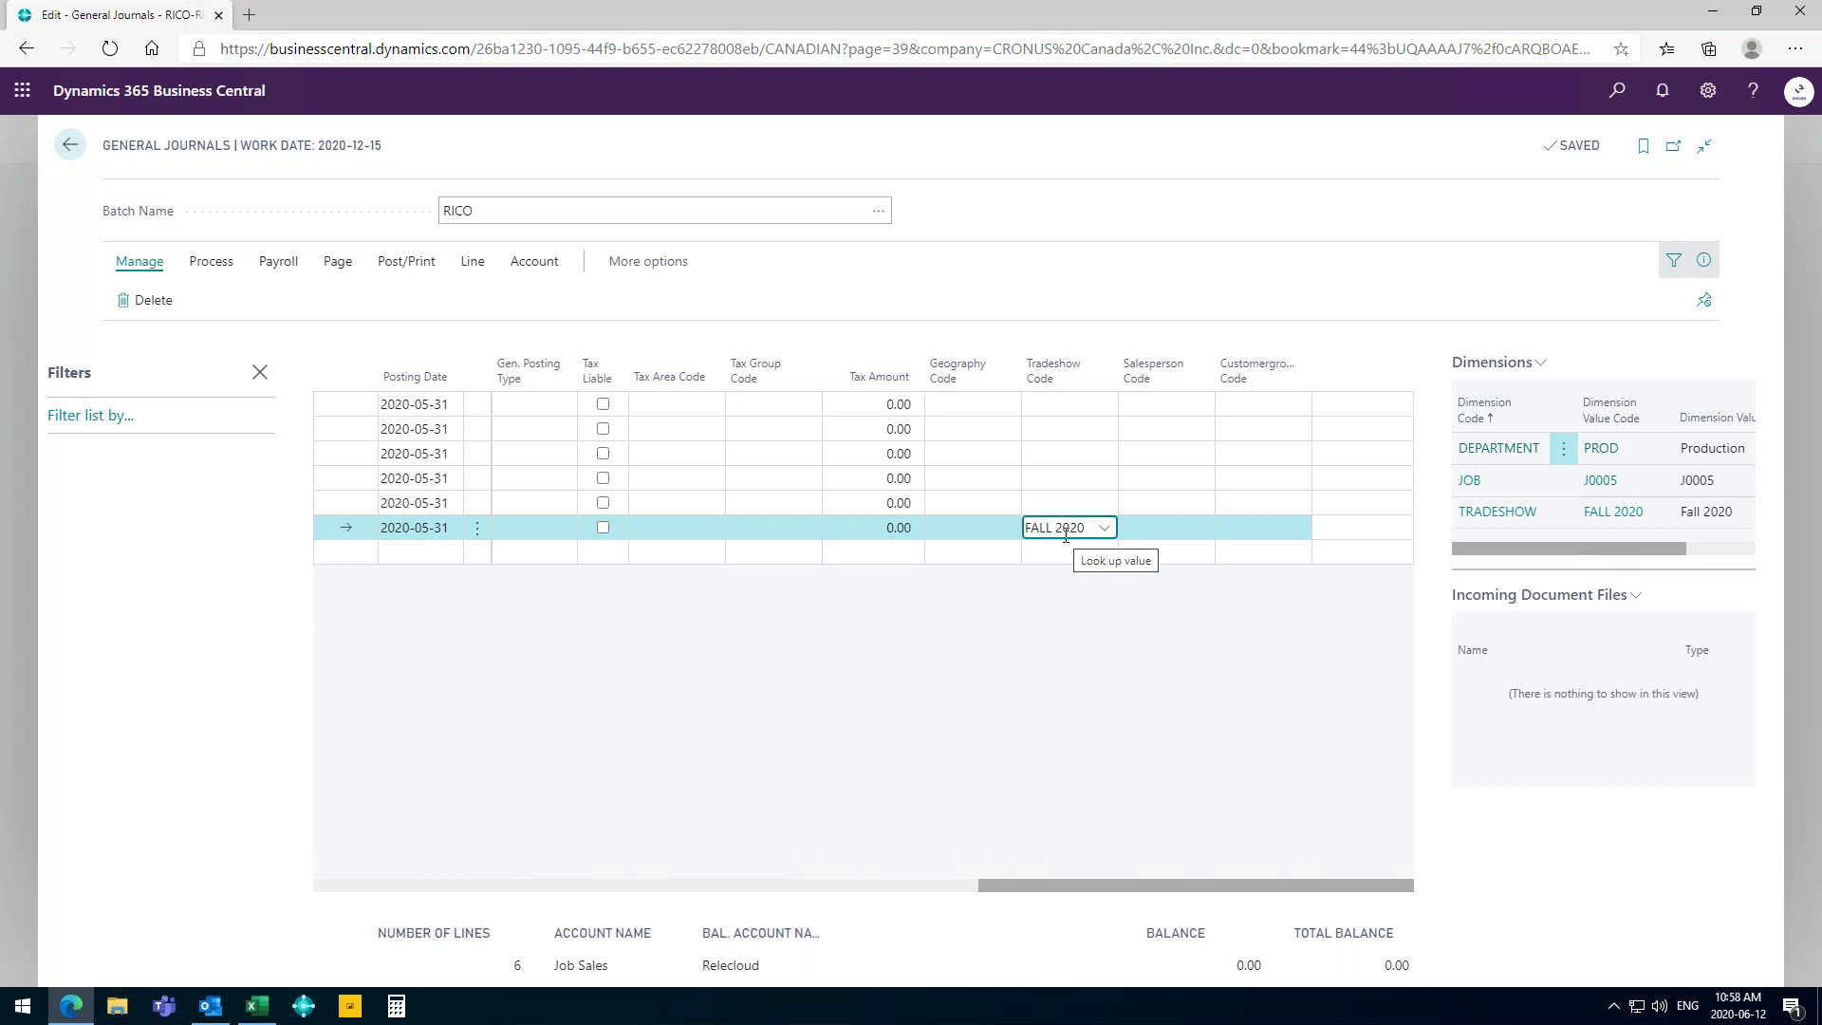
Leave the journal and open the JOB SALES card from the Analysis Views list.
{"action": "left_click", "coordinate": [69, 147]}
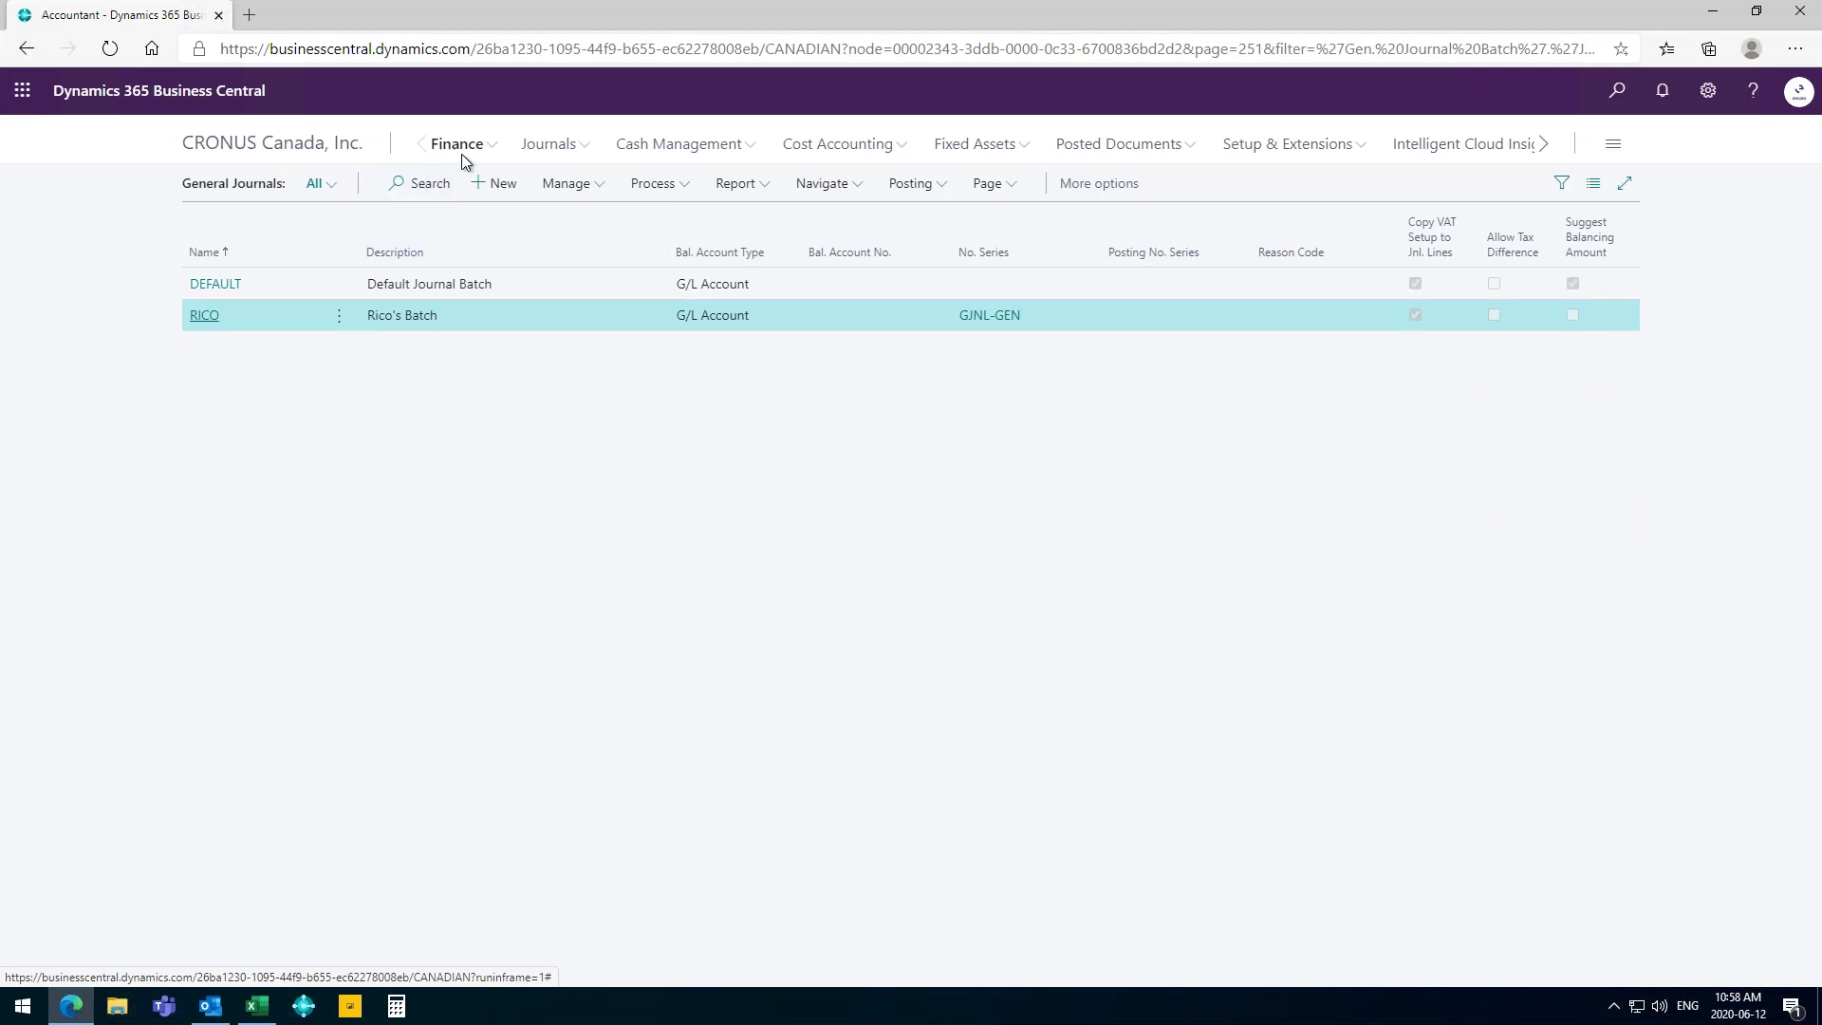
{"action": "left_click", "coordinate": [492, 151]}
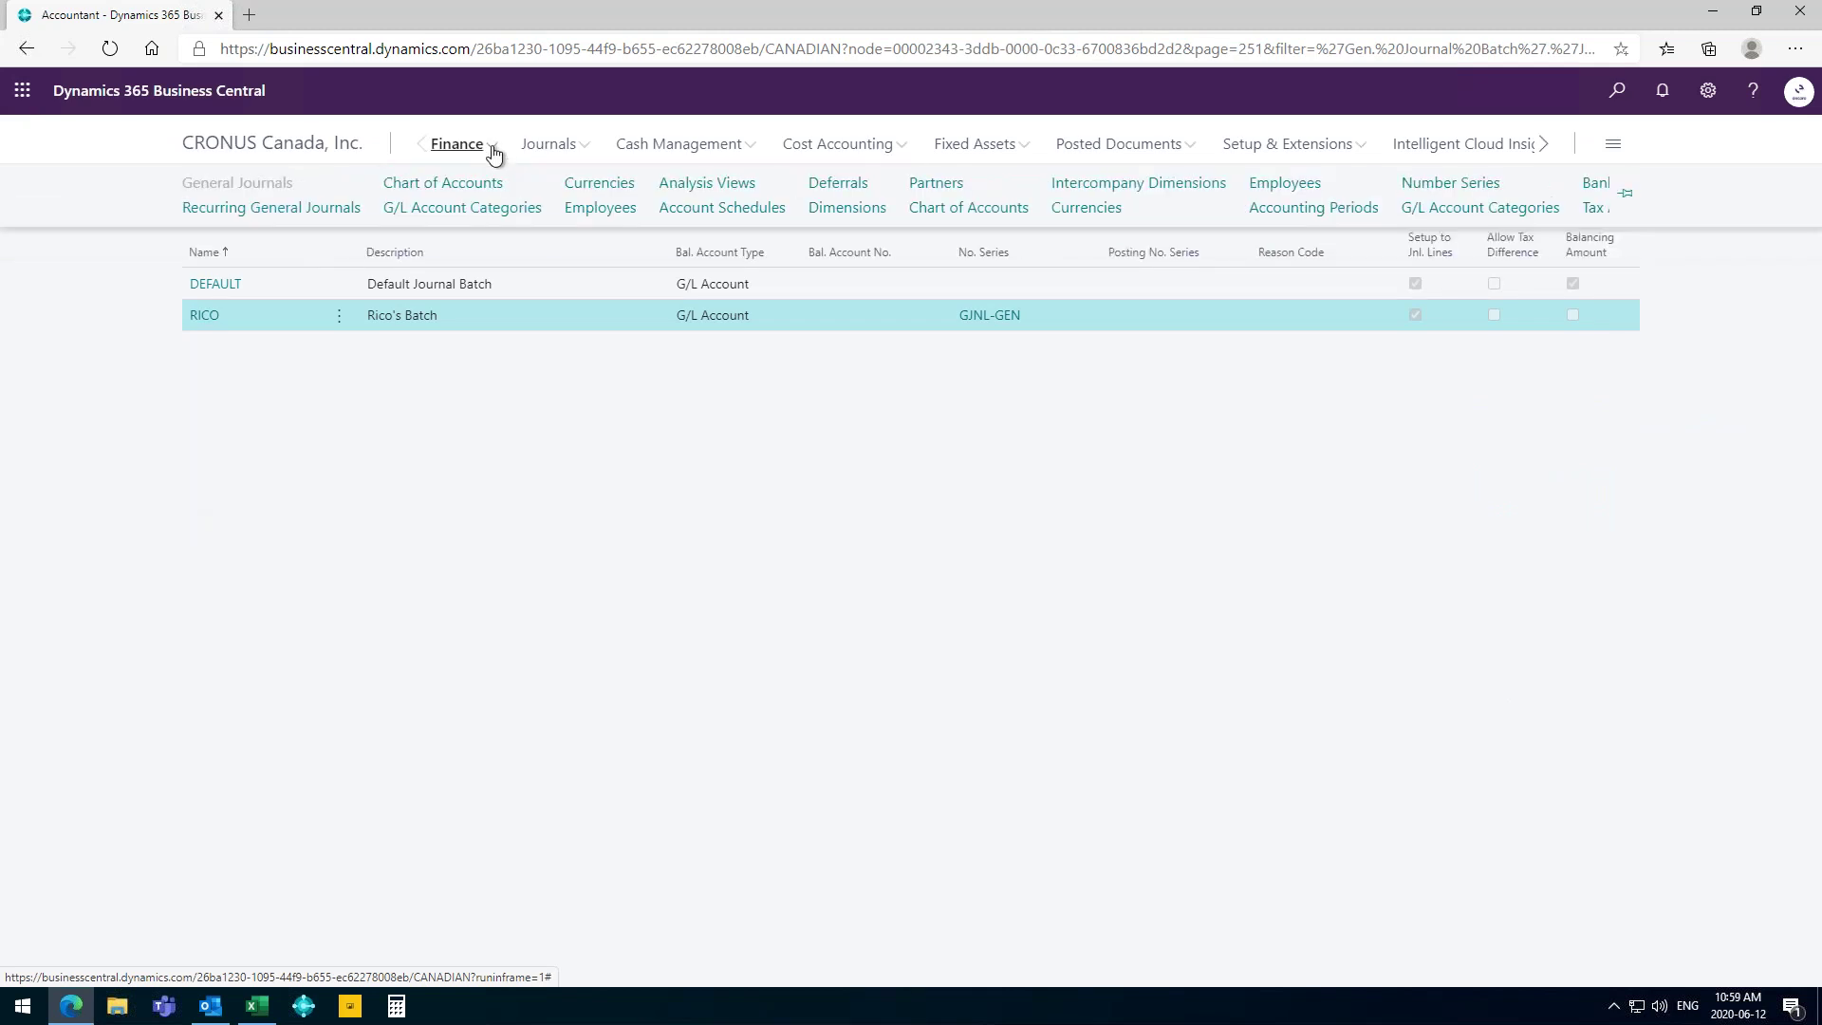
{"action": "left_click", "coordinate": [699, 185]}
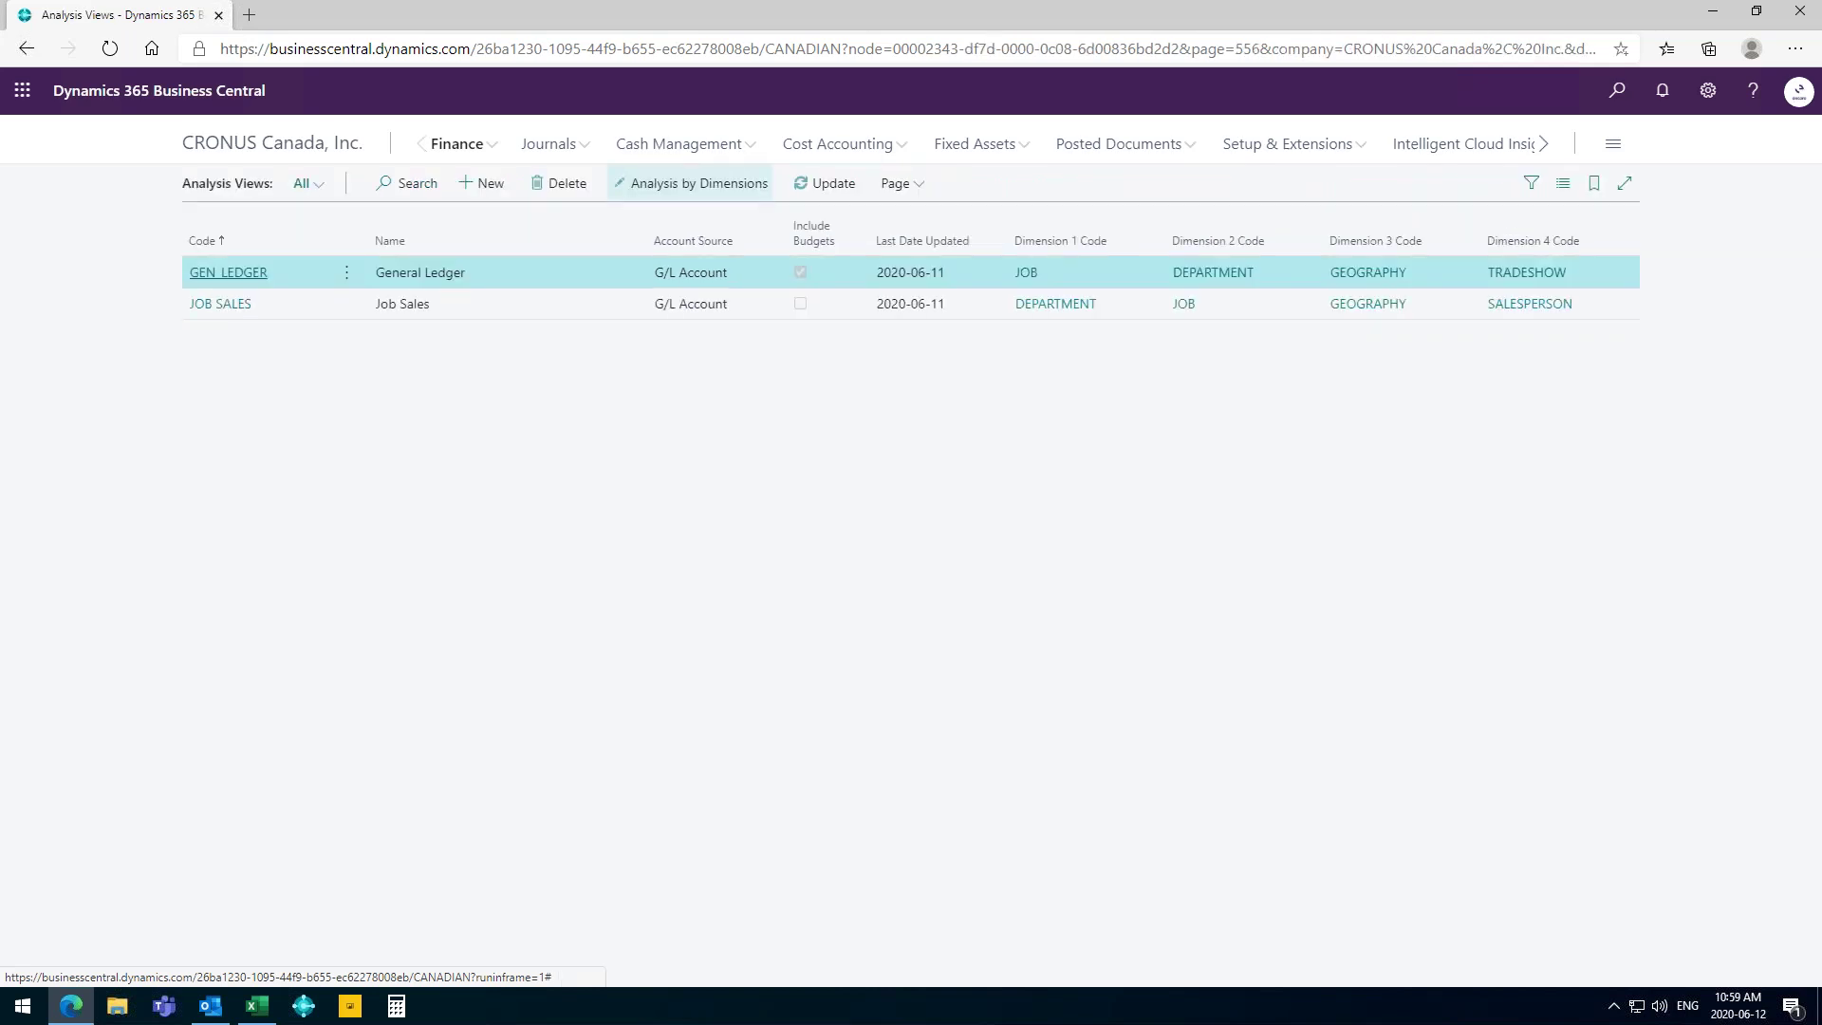
{"action": "left_click", "coordinate": [228, 311]}
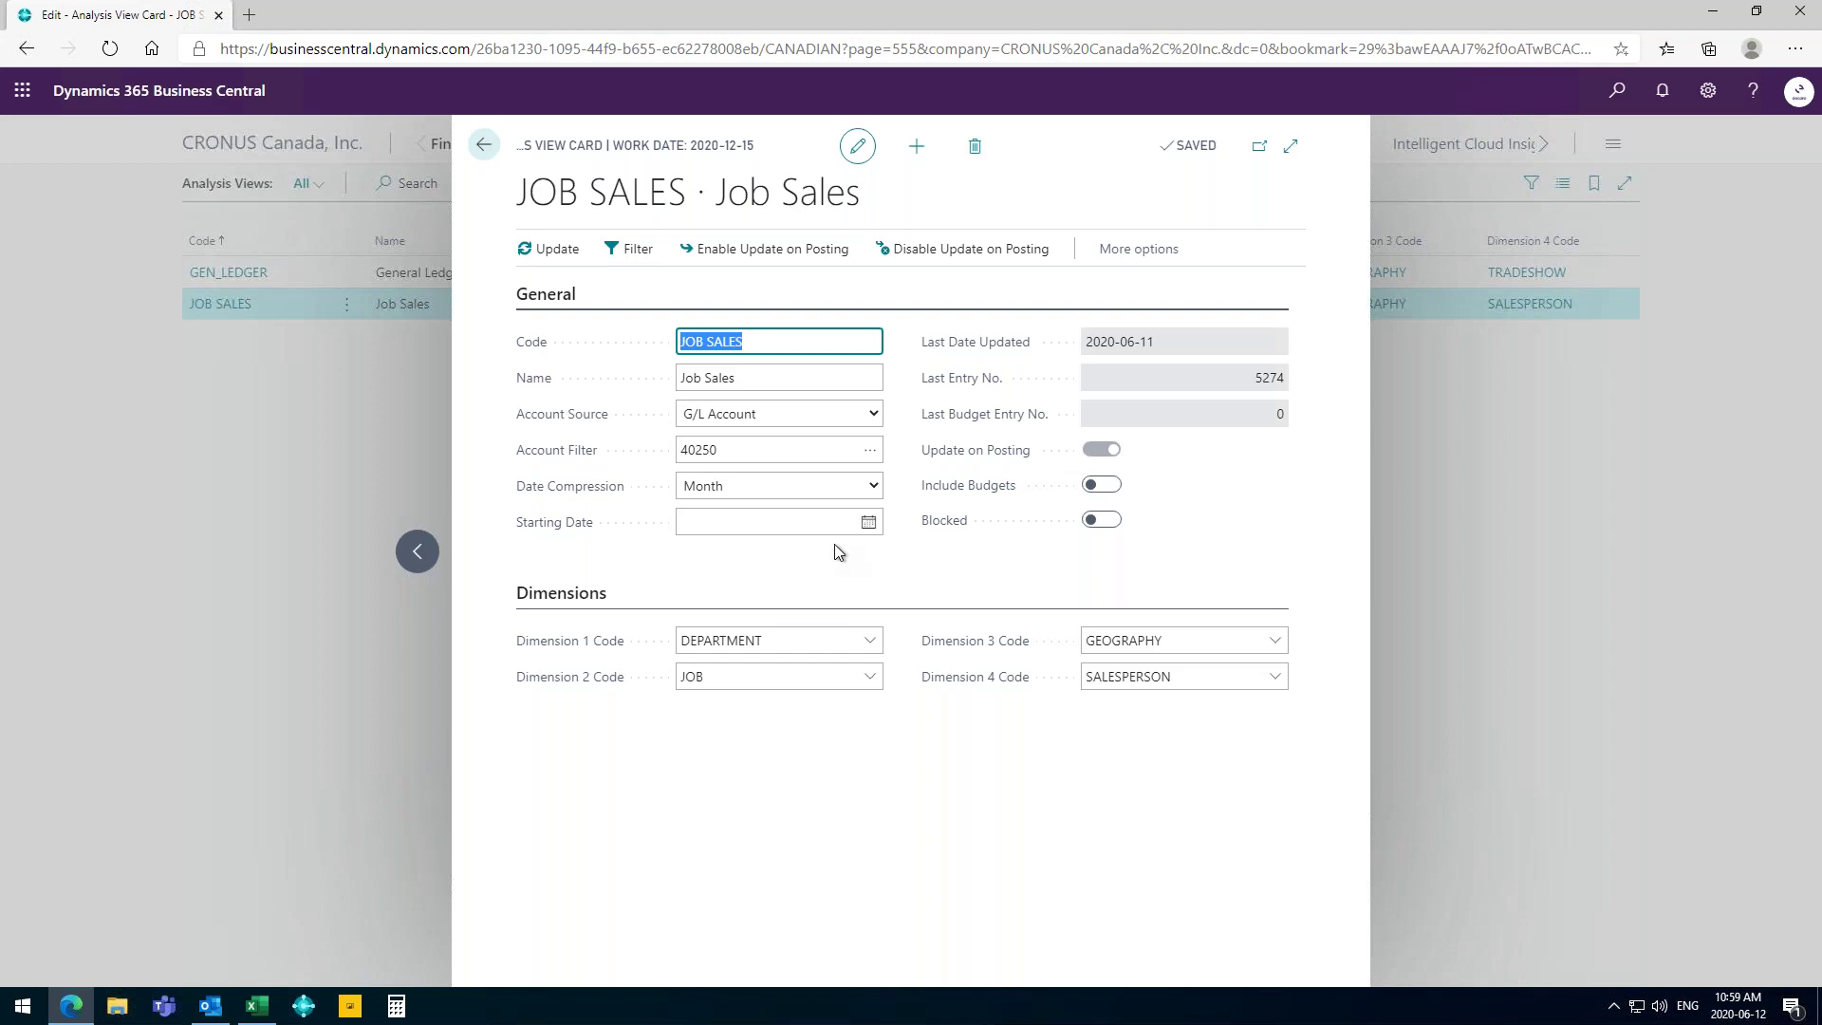
Open Analysis by Dimensions for the JOB SALES view, showing JOB as lines and DEPARTMENT as columns.
{"action": "left_click", "coordinate": [484, 145]}
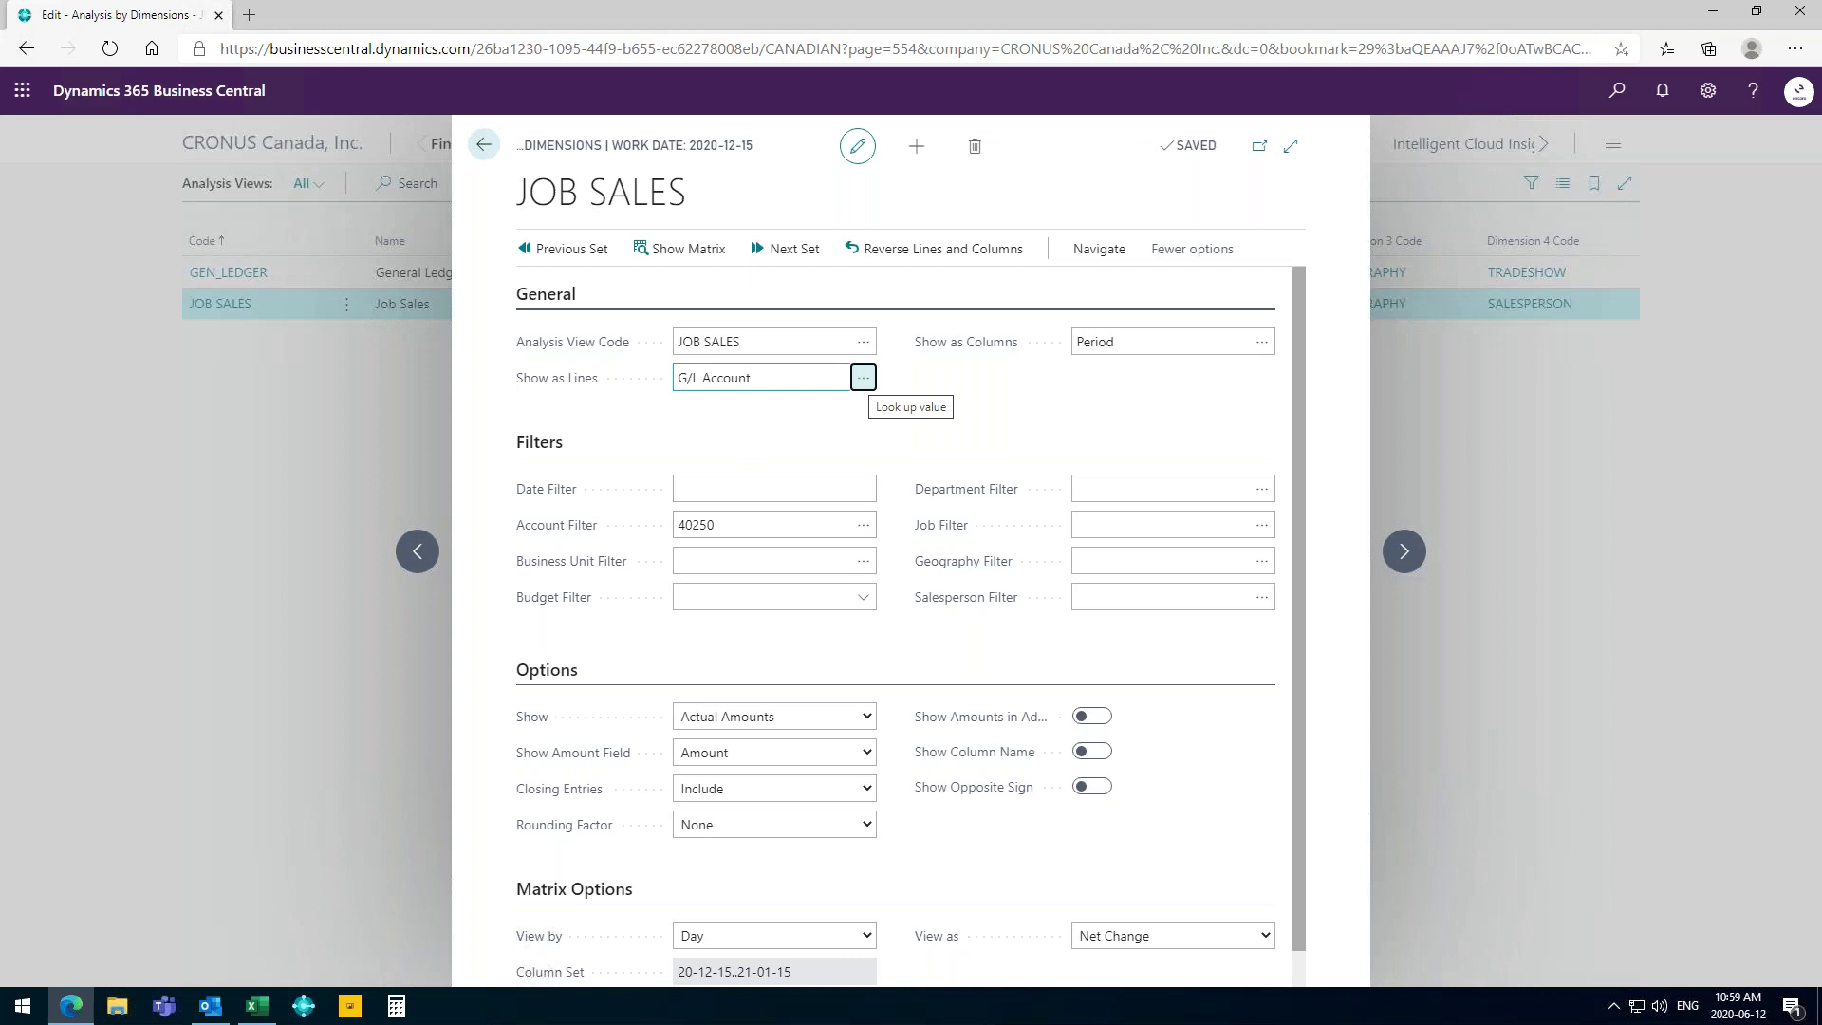
{"action": "left_click", "coordinate": [862, 378]}
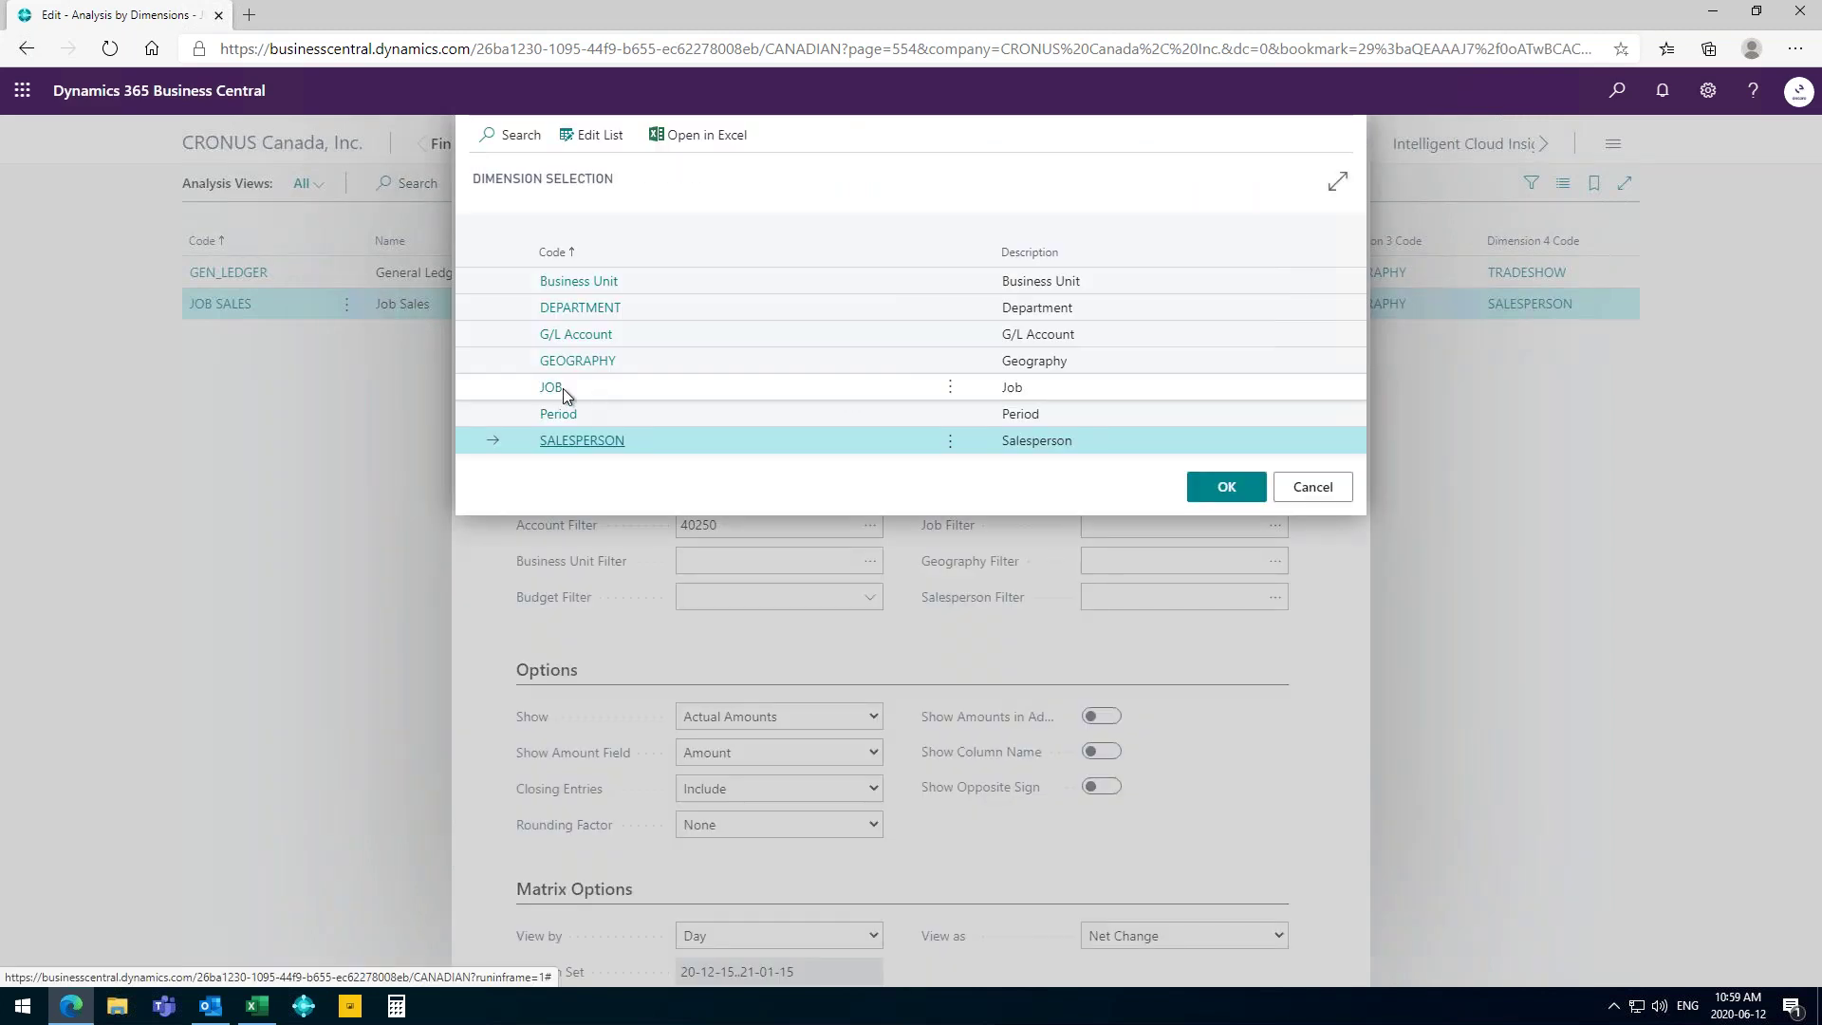
{"action": "left_click", "coordinate": [555, 393]}
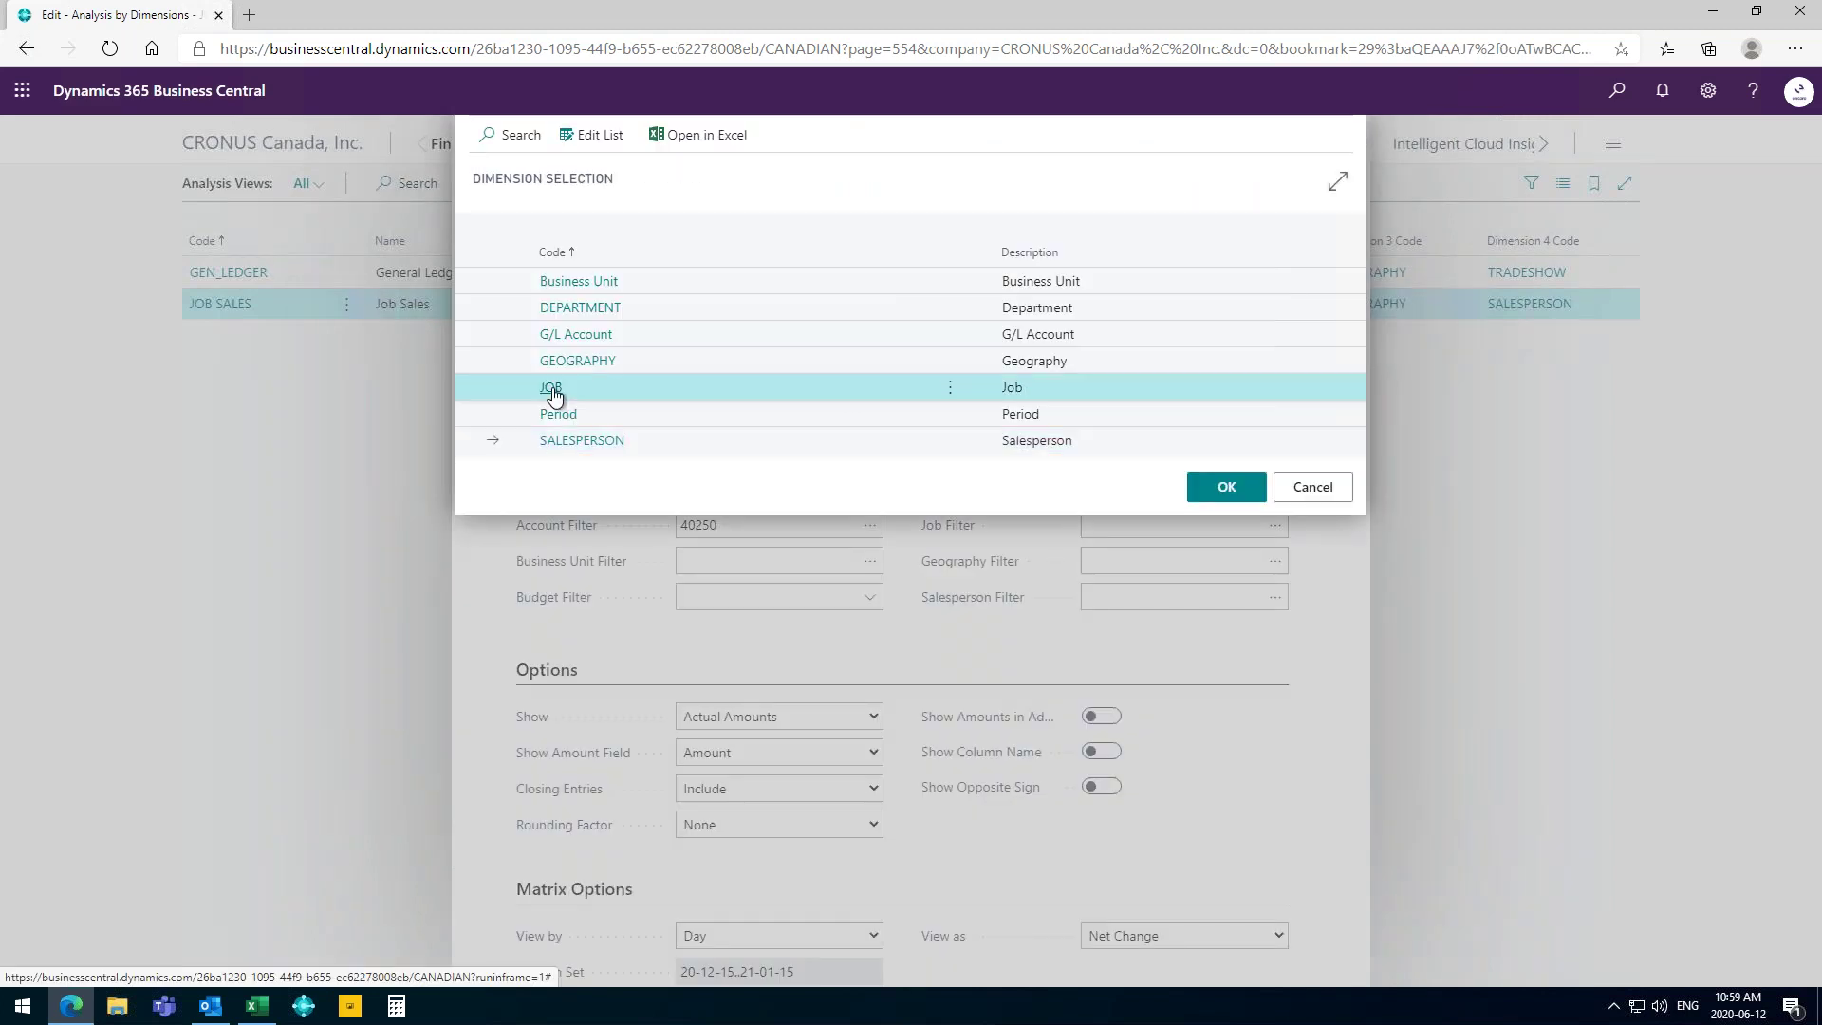
{"action": "double_click", "coordinate": [555, 394]}
{"action": "left_click", "coordinate": [1215, 373]}
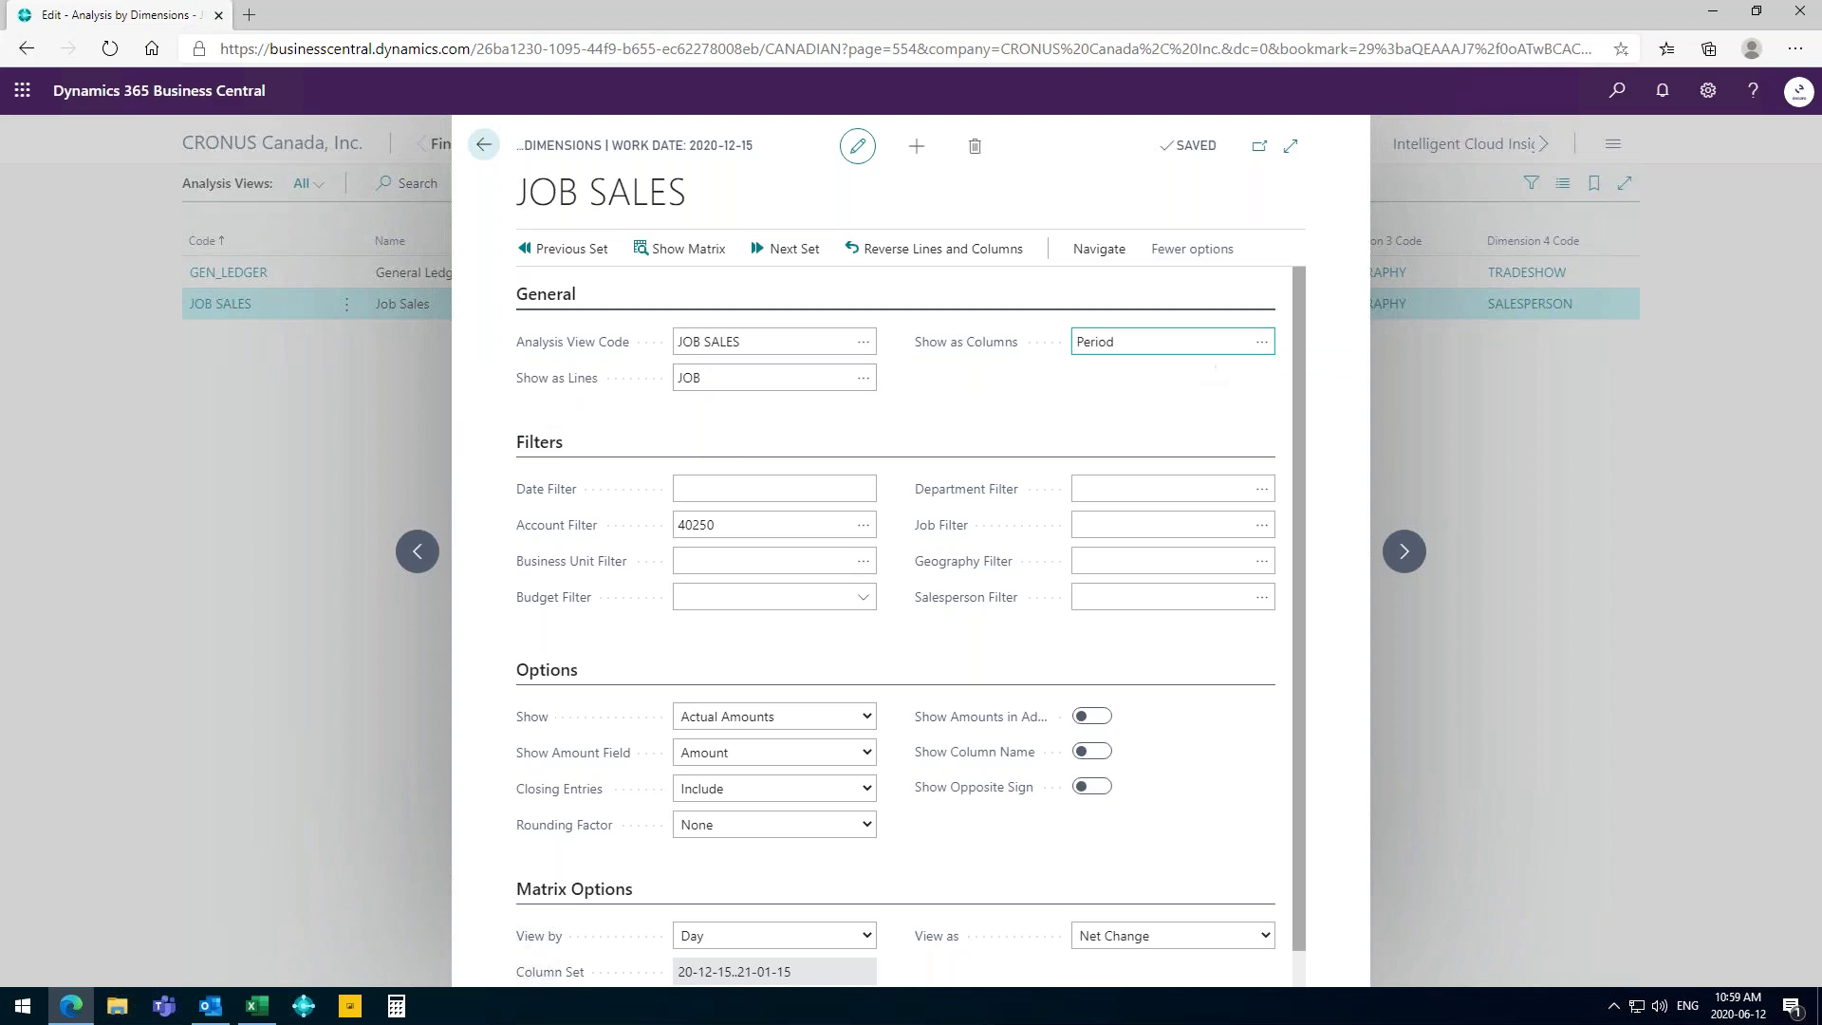
{"action": "left_click", "coordinate": [1260, 342]}
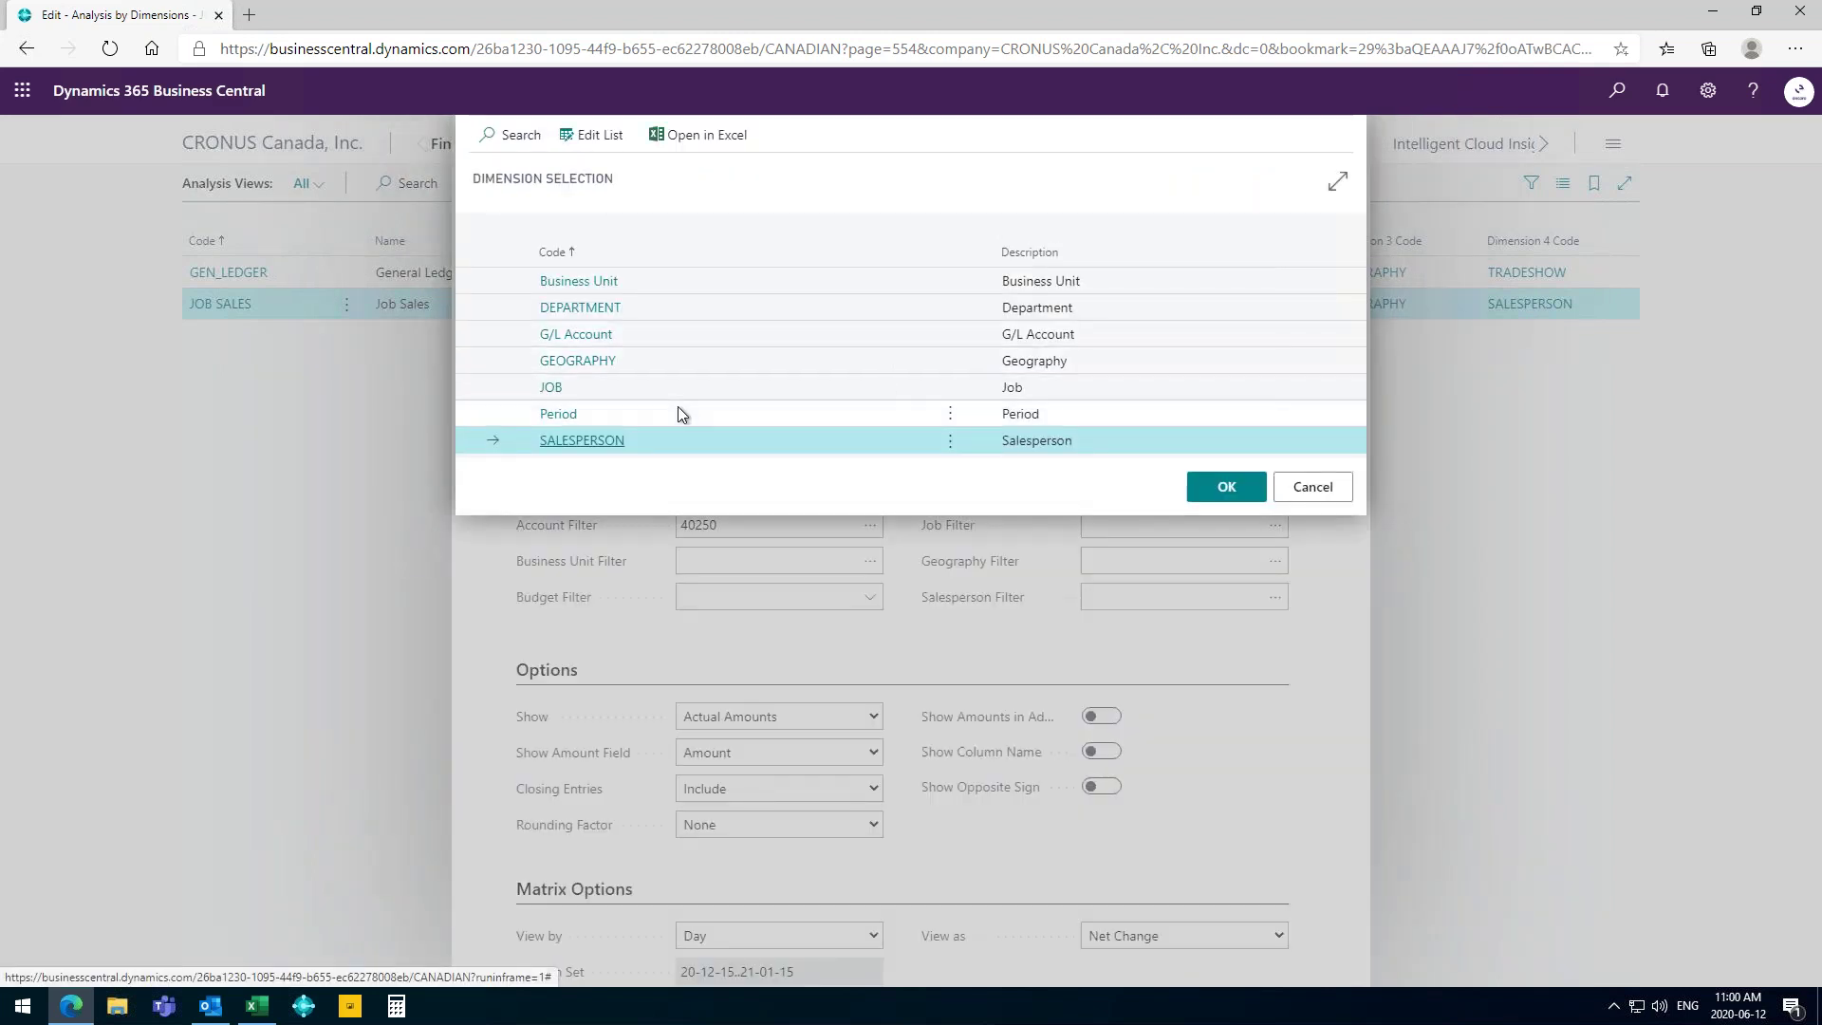
{"action": "double_click", "coordinate": [797, 307]}
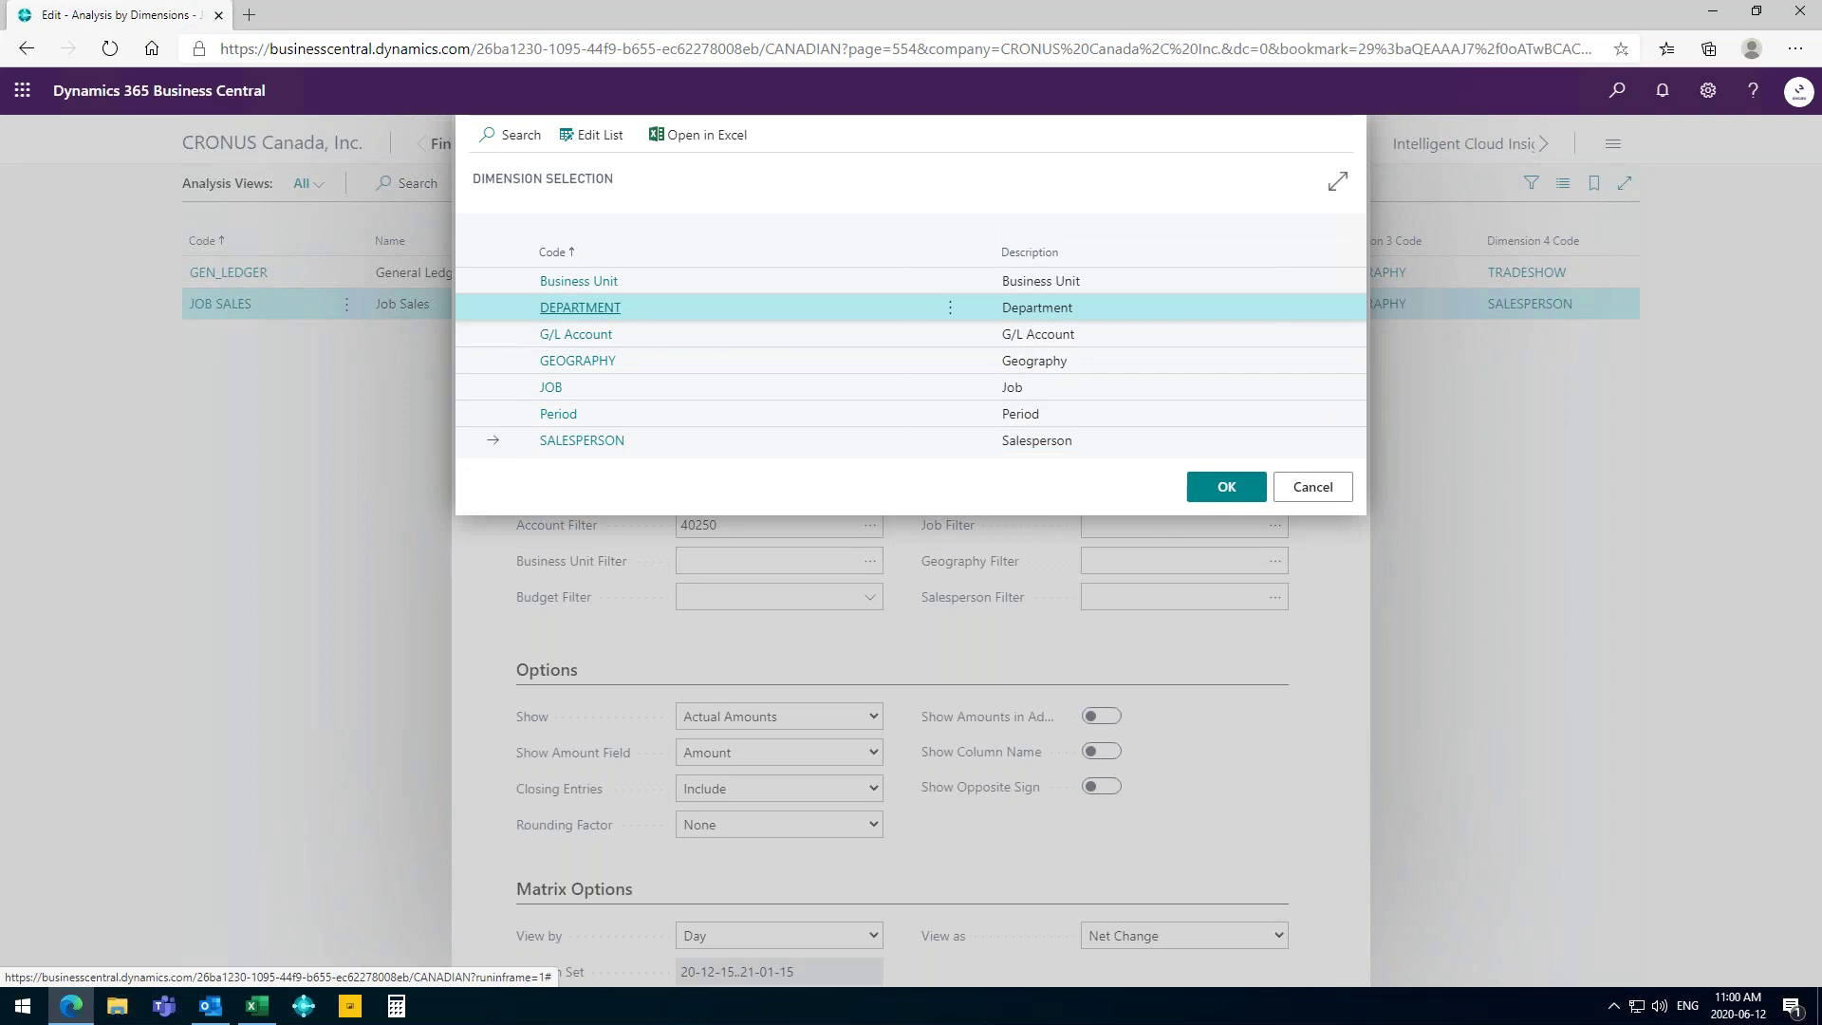
Filter the analysis to periods P1..P6, show the job-by-department matrix, and close it after review.
{"action": "left_click", "coordinate": [820, 487]}
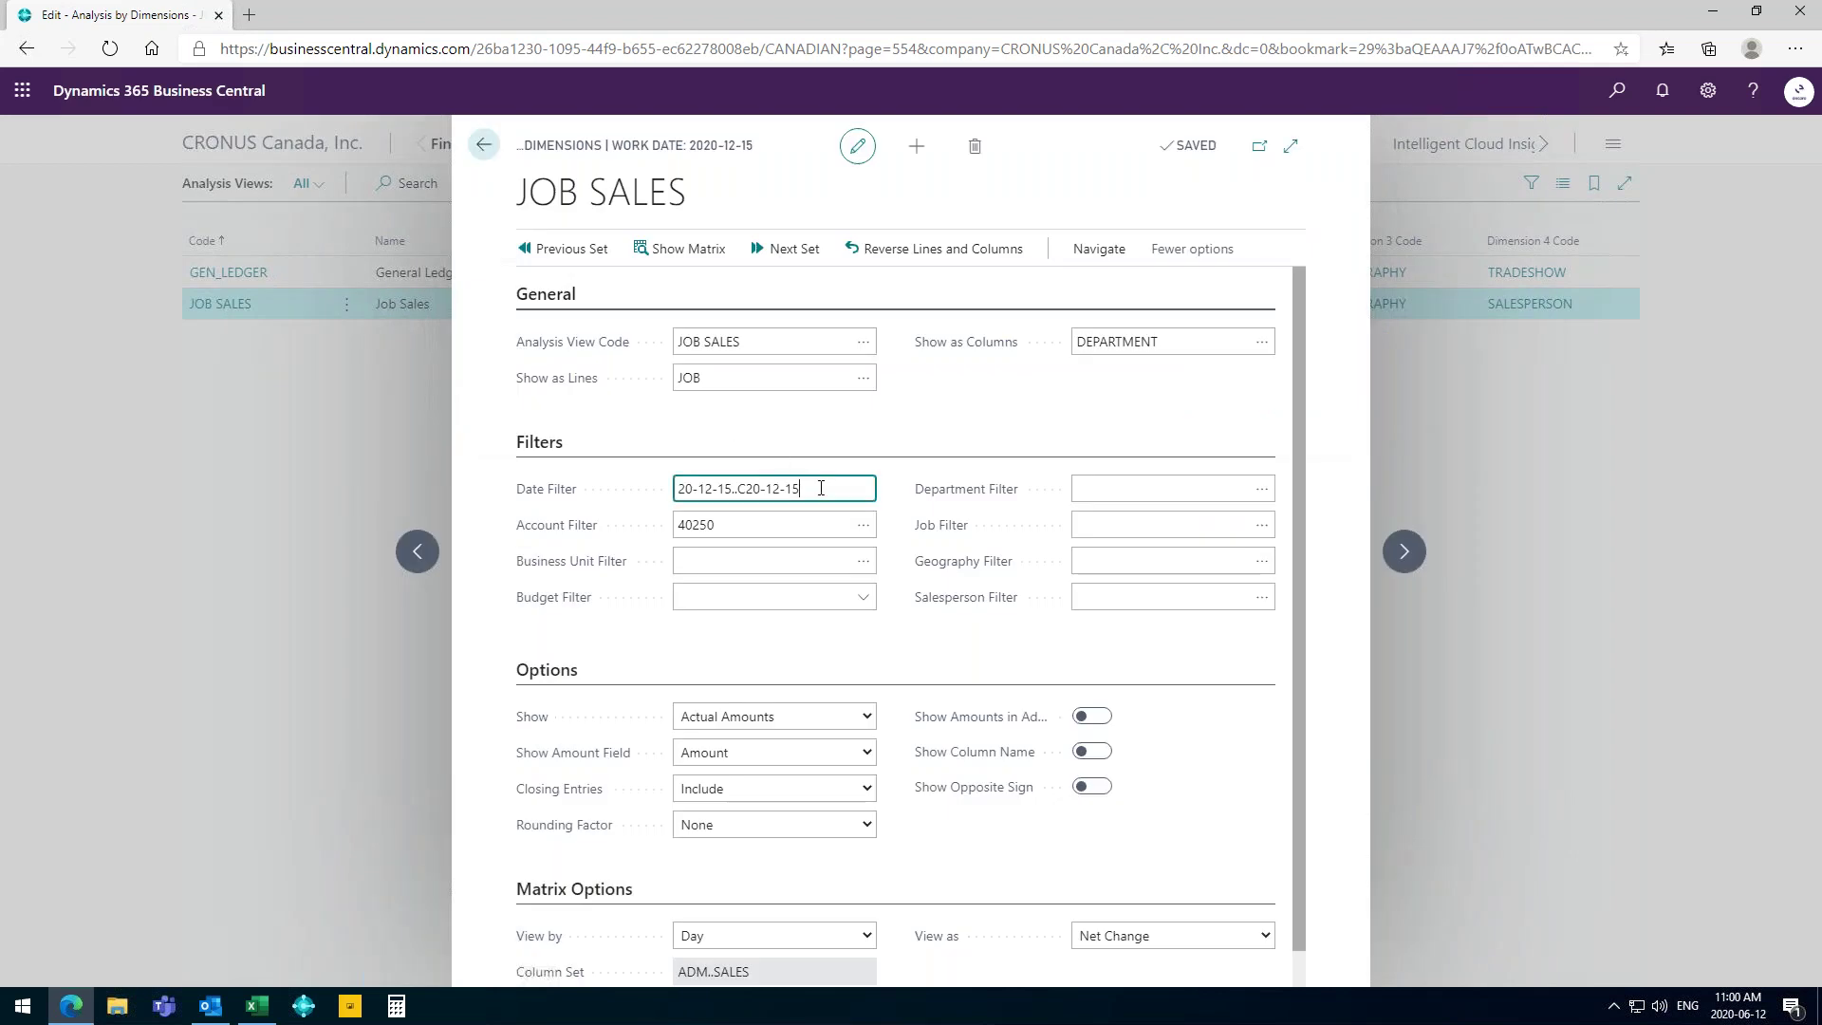
{"action": "left_click_drag", "start_coordinate": [810, 487], "coordinate": [664, 498]}
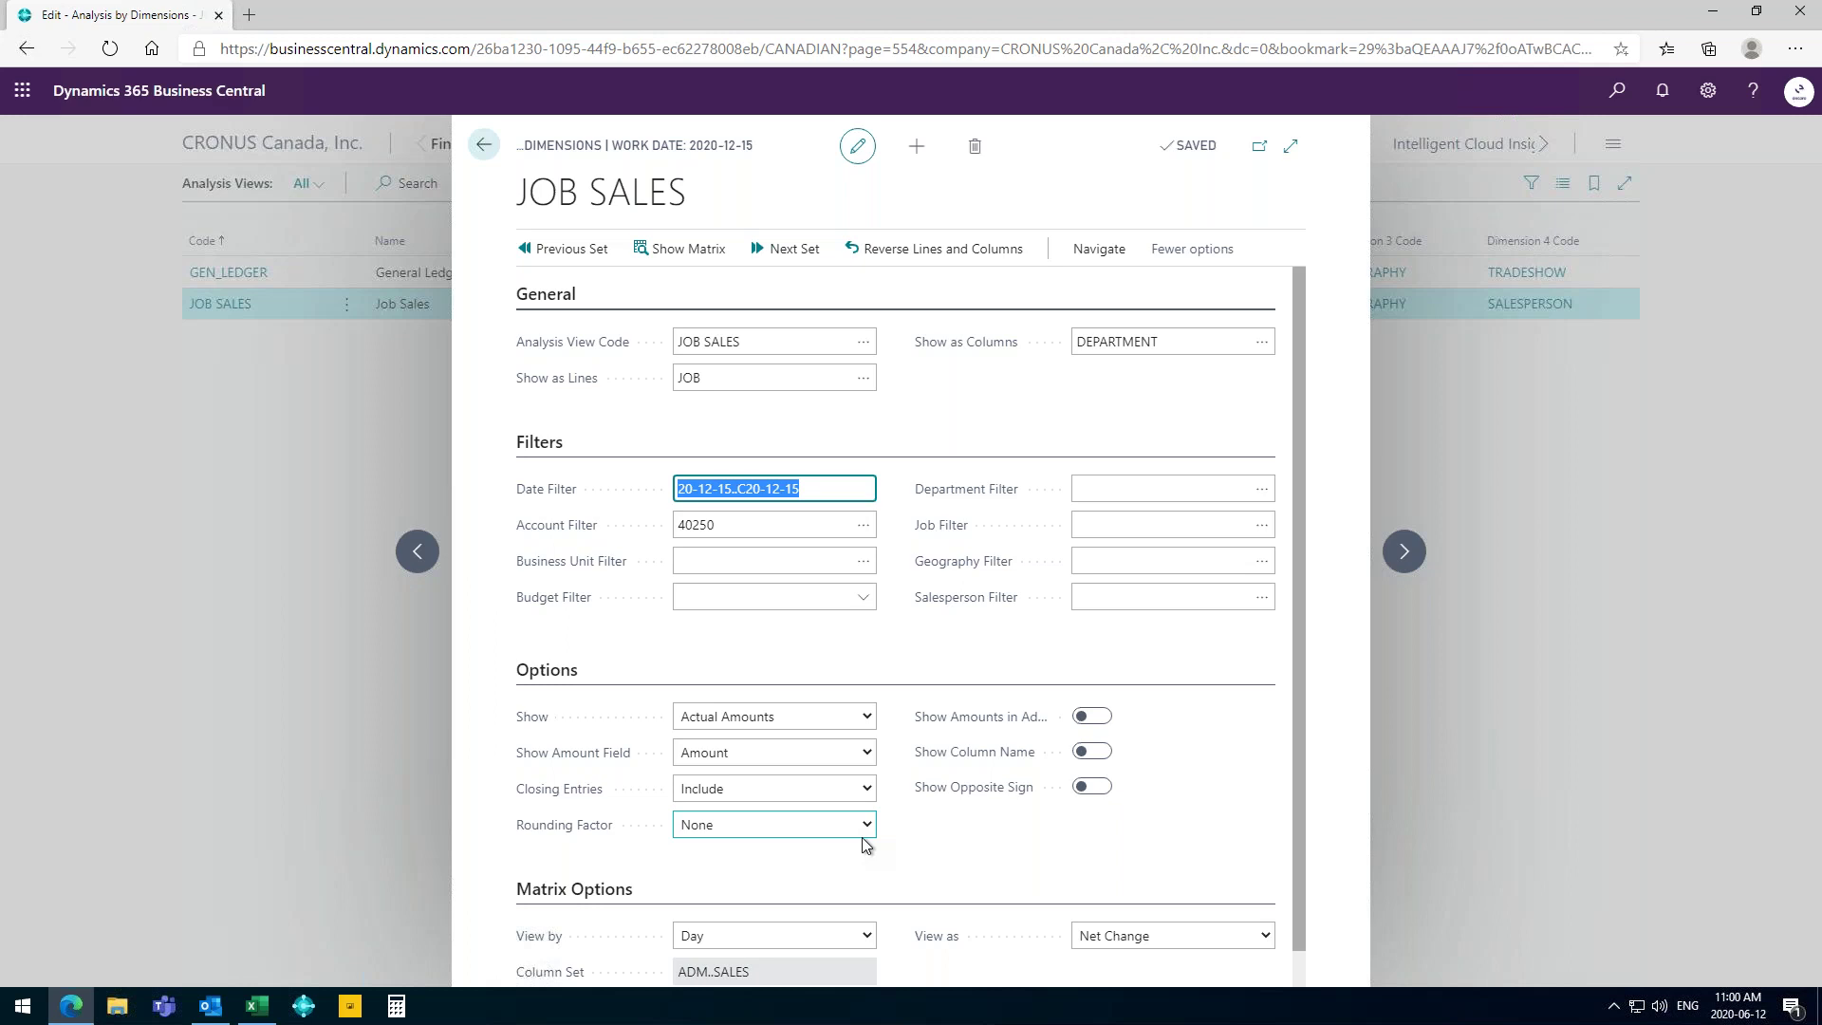
{"action": "type", "text": "P1.."}
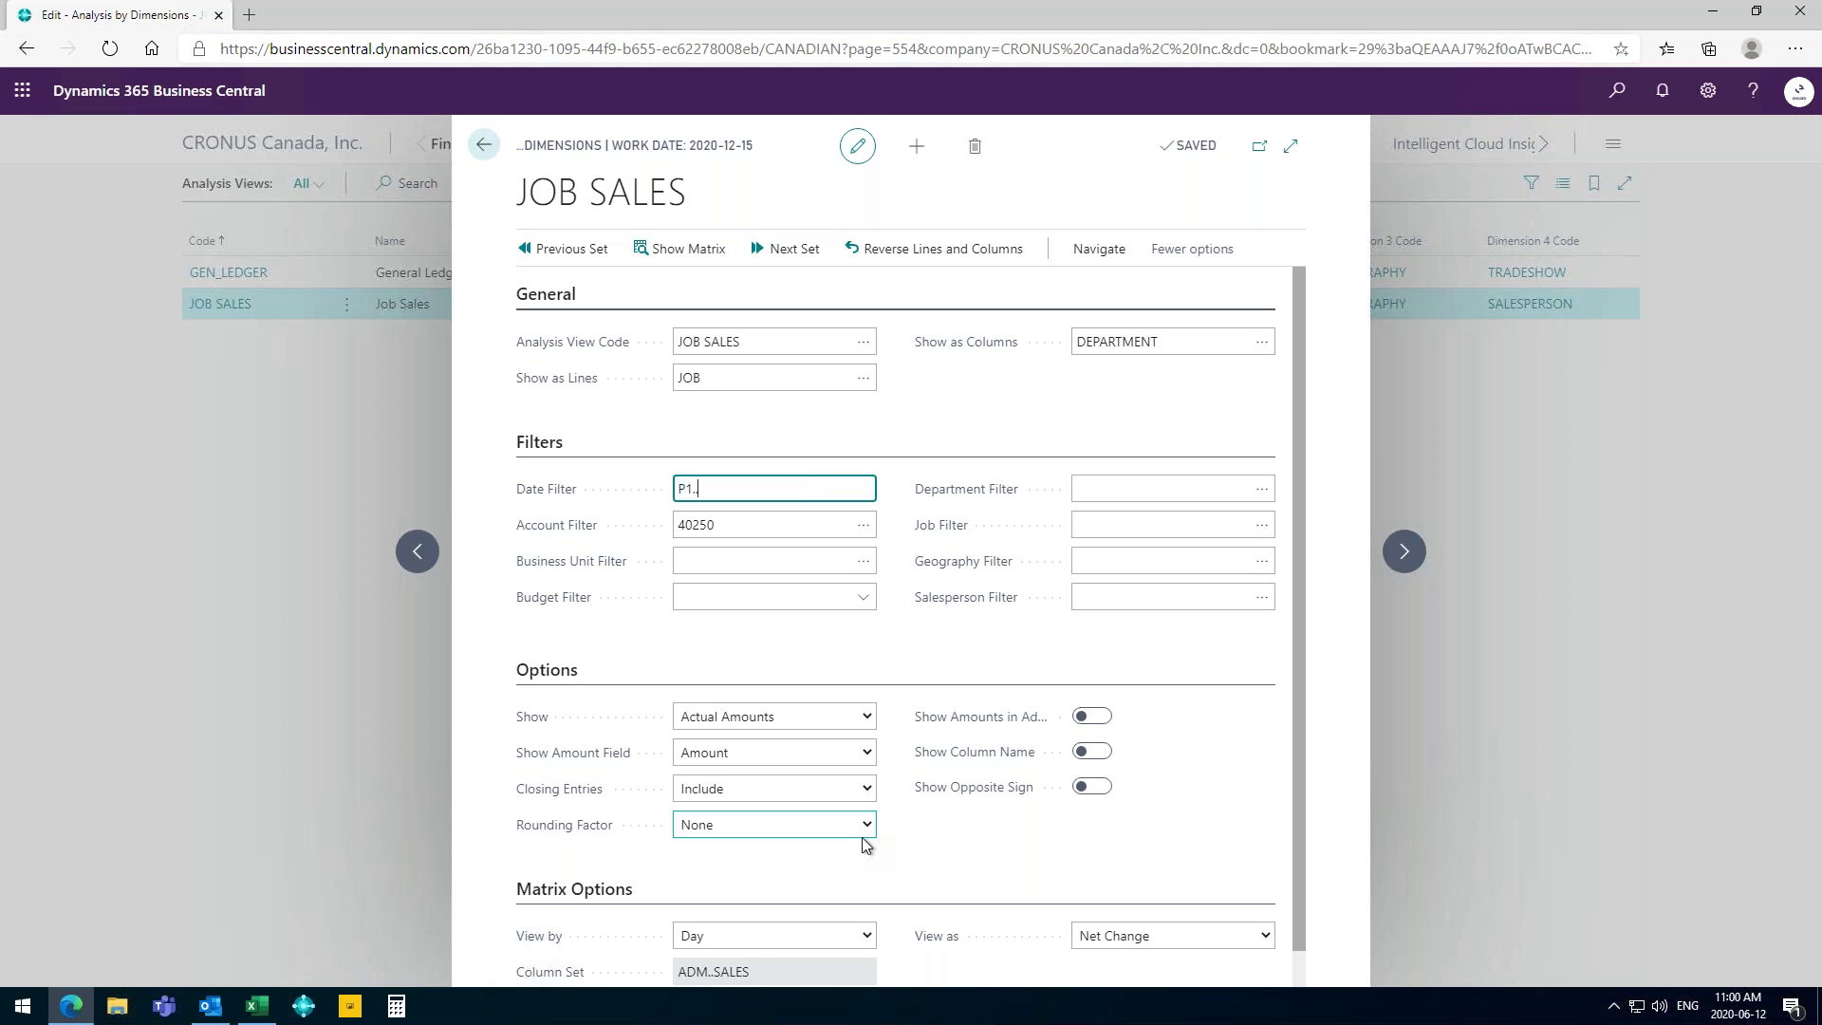
{"action": "type", "text": "P6"}
{"action": "key", "text": "Tab"}
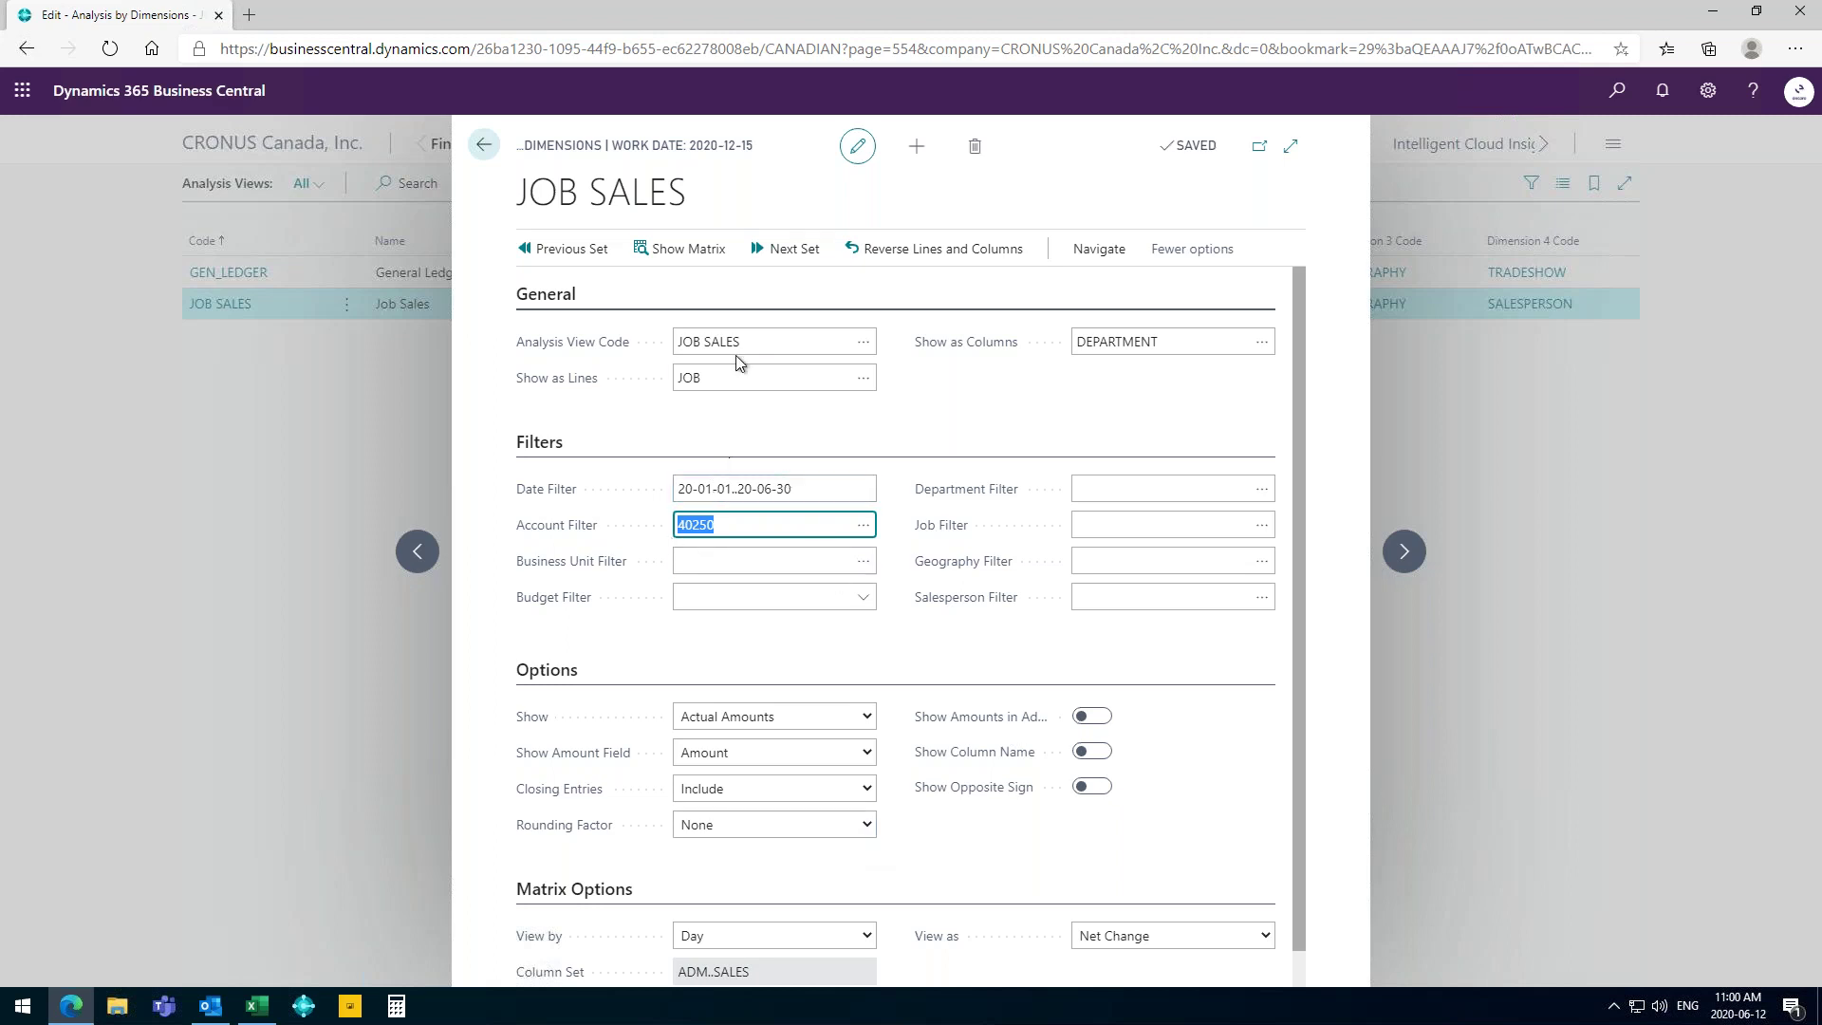
{"action": "left_click", "coordinate": [659, 250]}
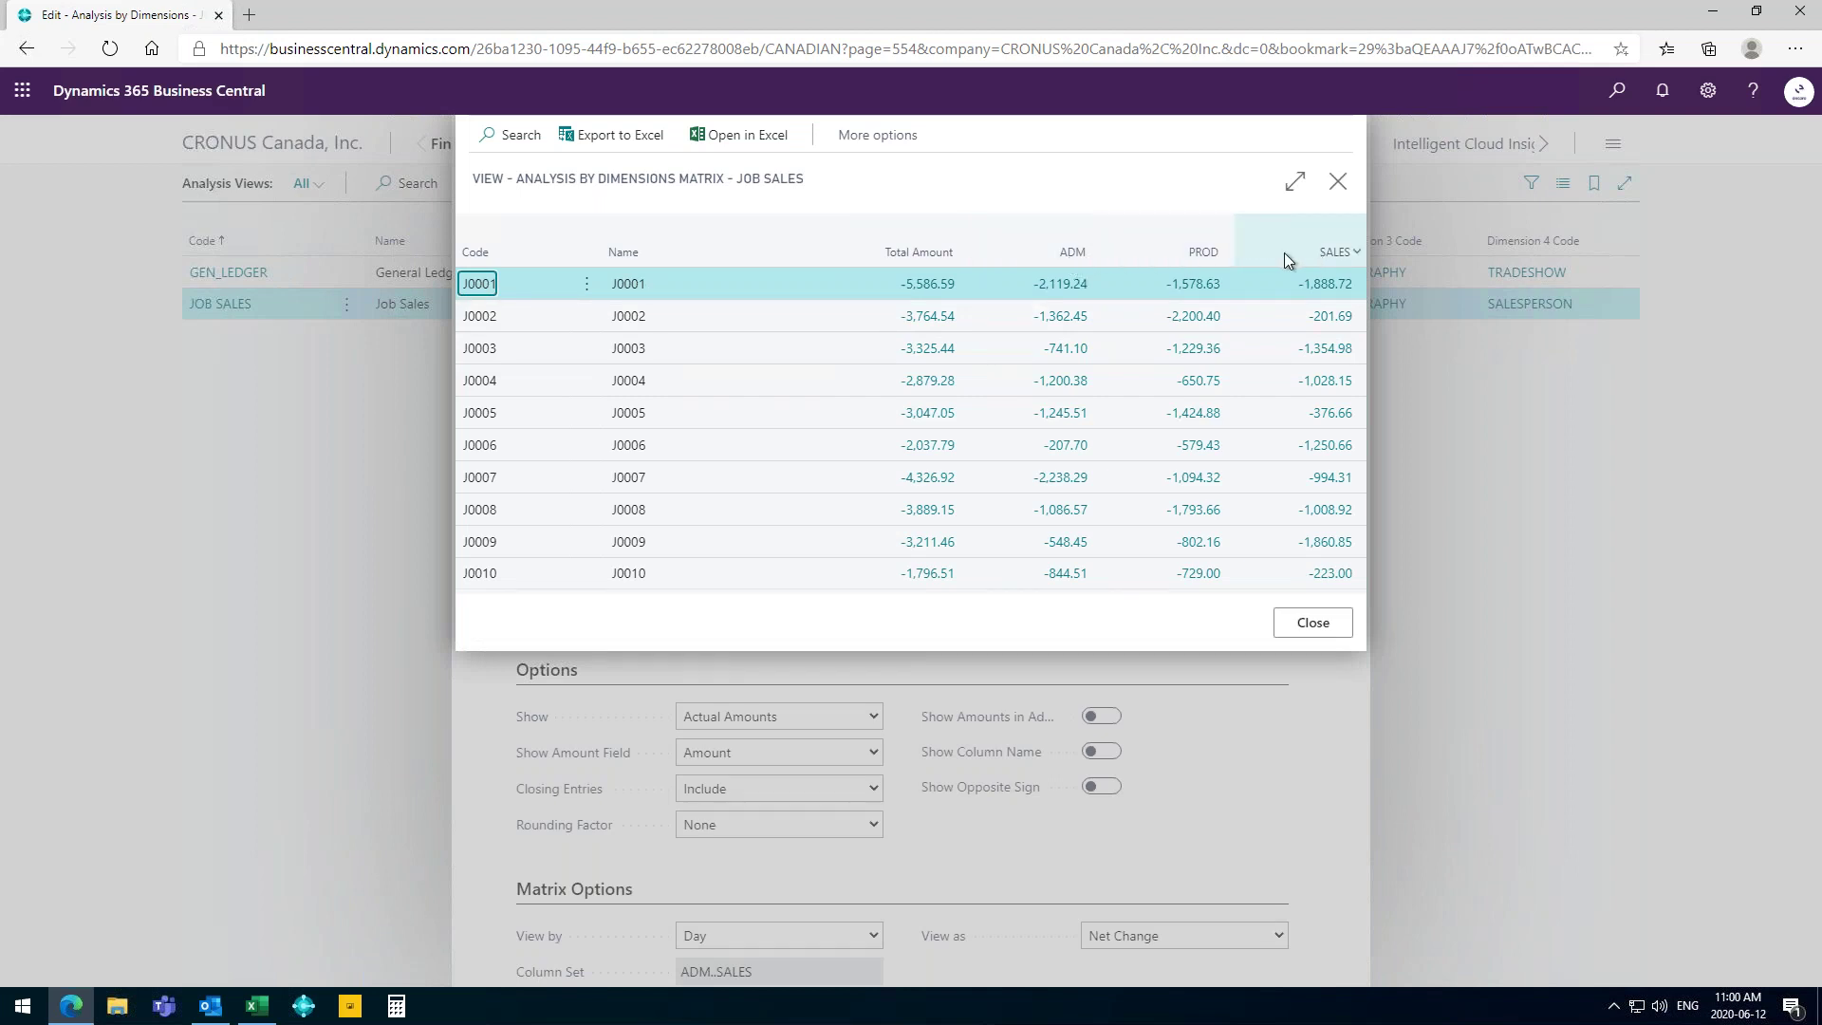
{"action": "left_click", "coordinate": [1313, 624]}
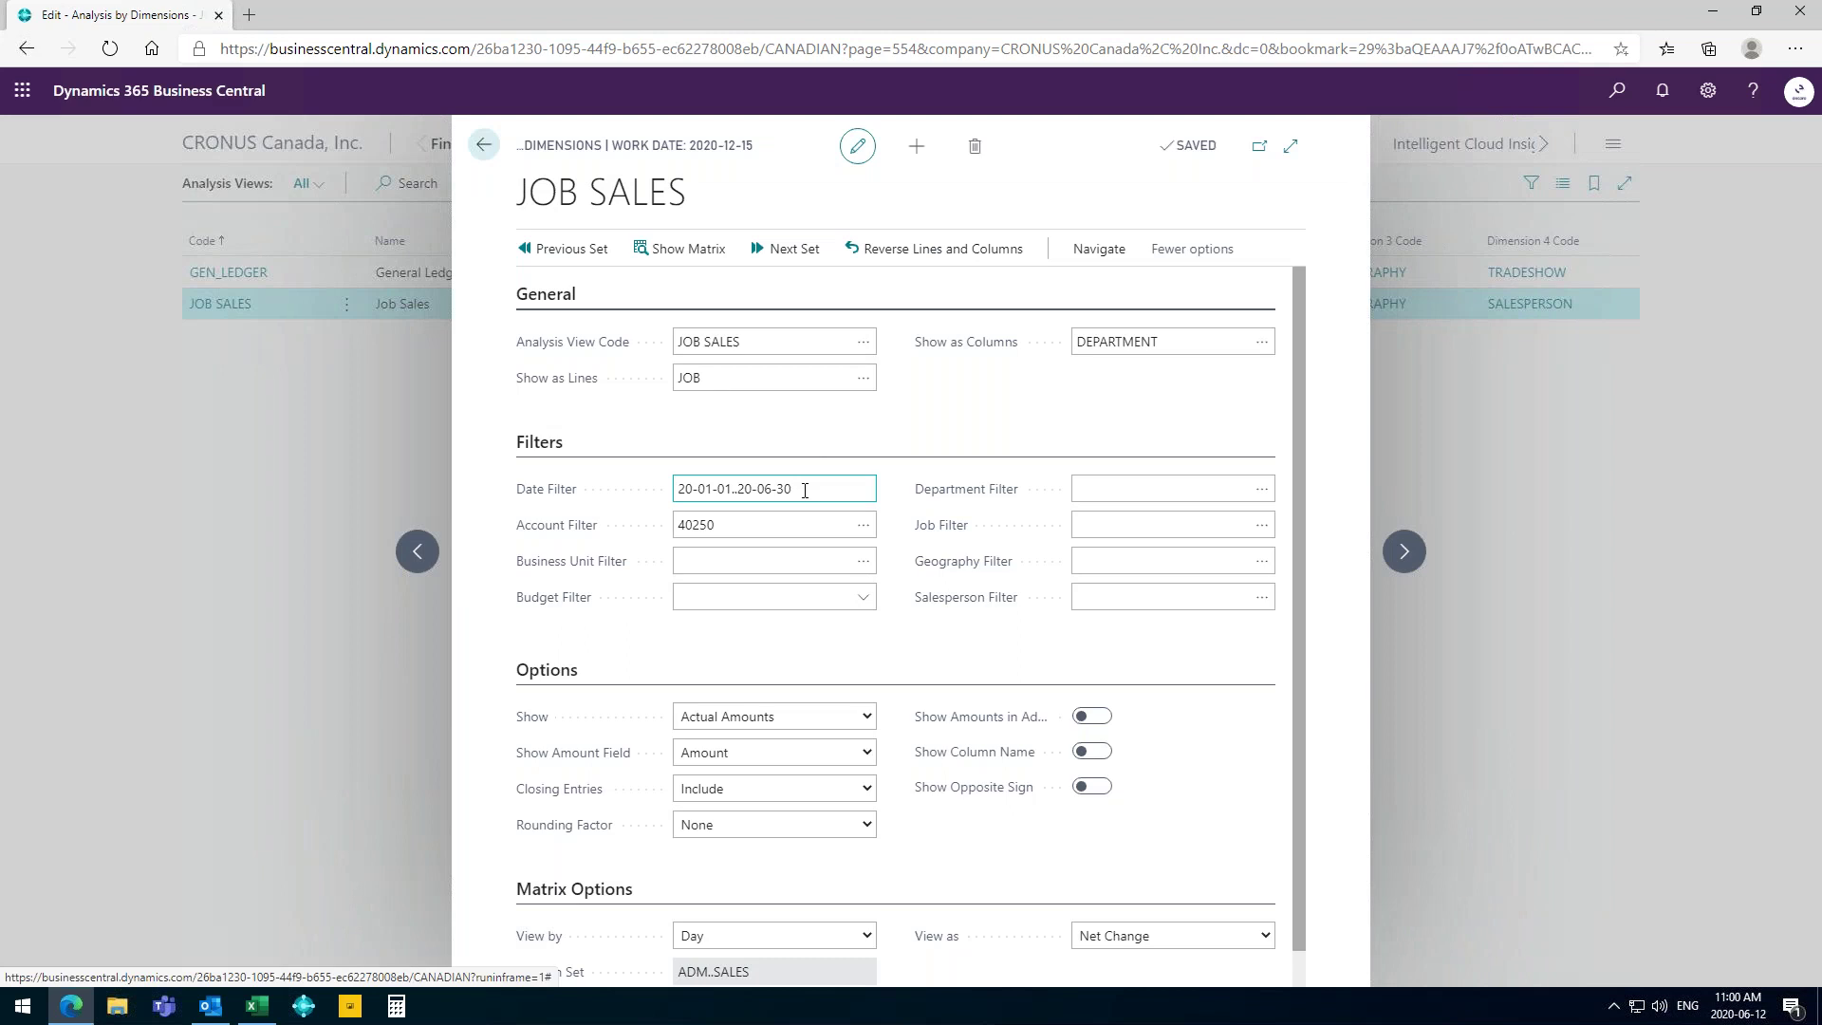
Set the analysis date filter to period P1 and show the matrix again.
{"action": "left_click_drag", "start_coordinate": [806, 488], "coordinate": [607, 497]}
{"action": "type", "text": "p1"}
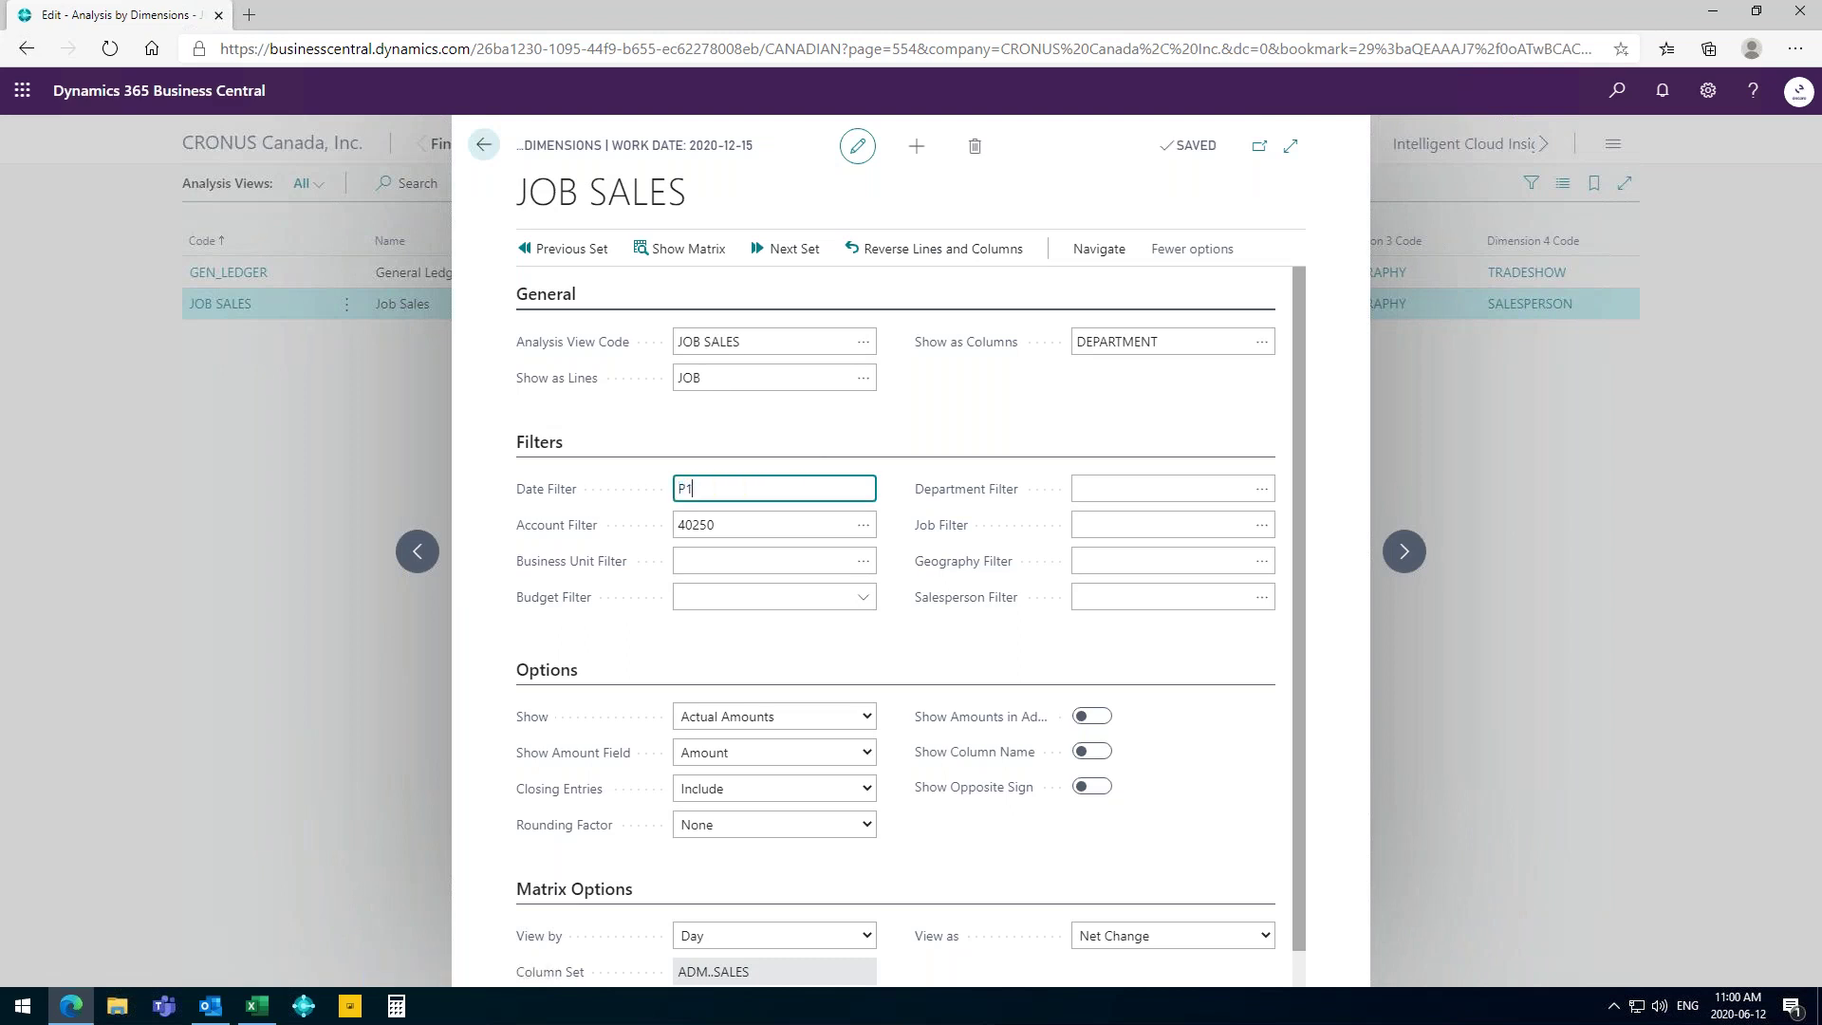
{"action": "key", "text": "Tab"}
{"action": "left_click", "coordinate": [710, 257]}
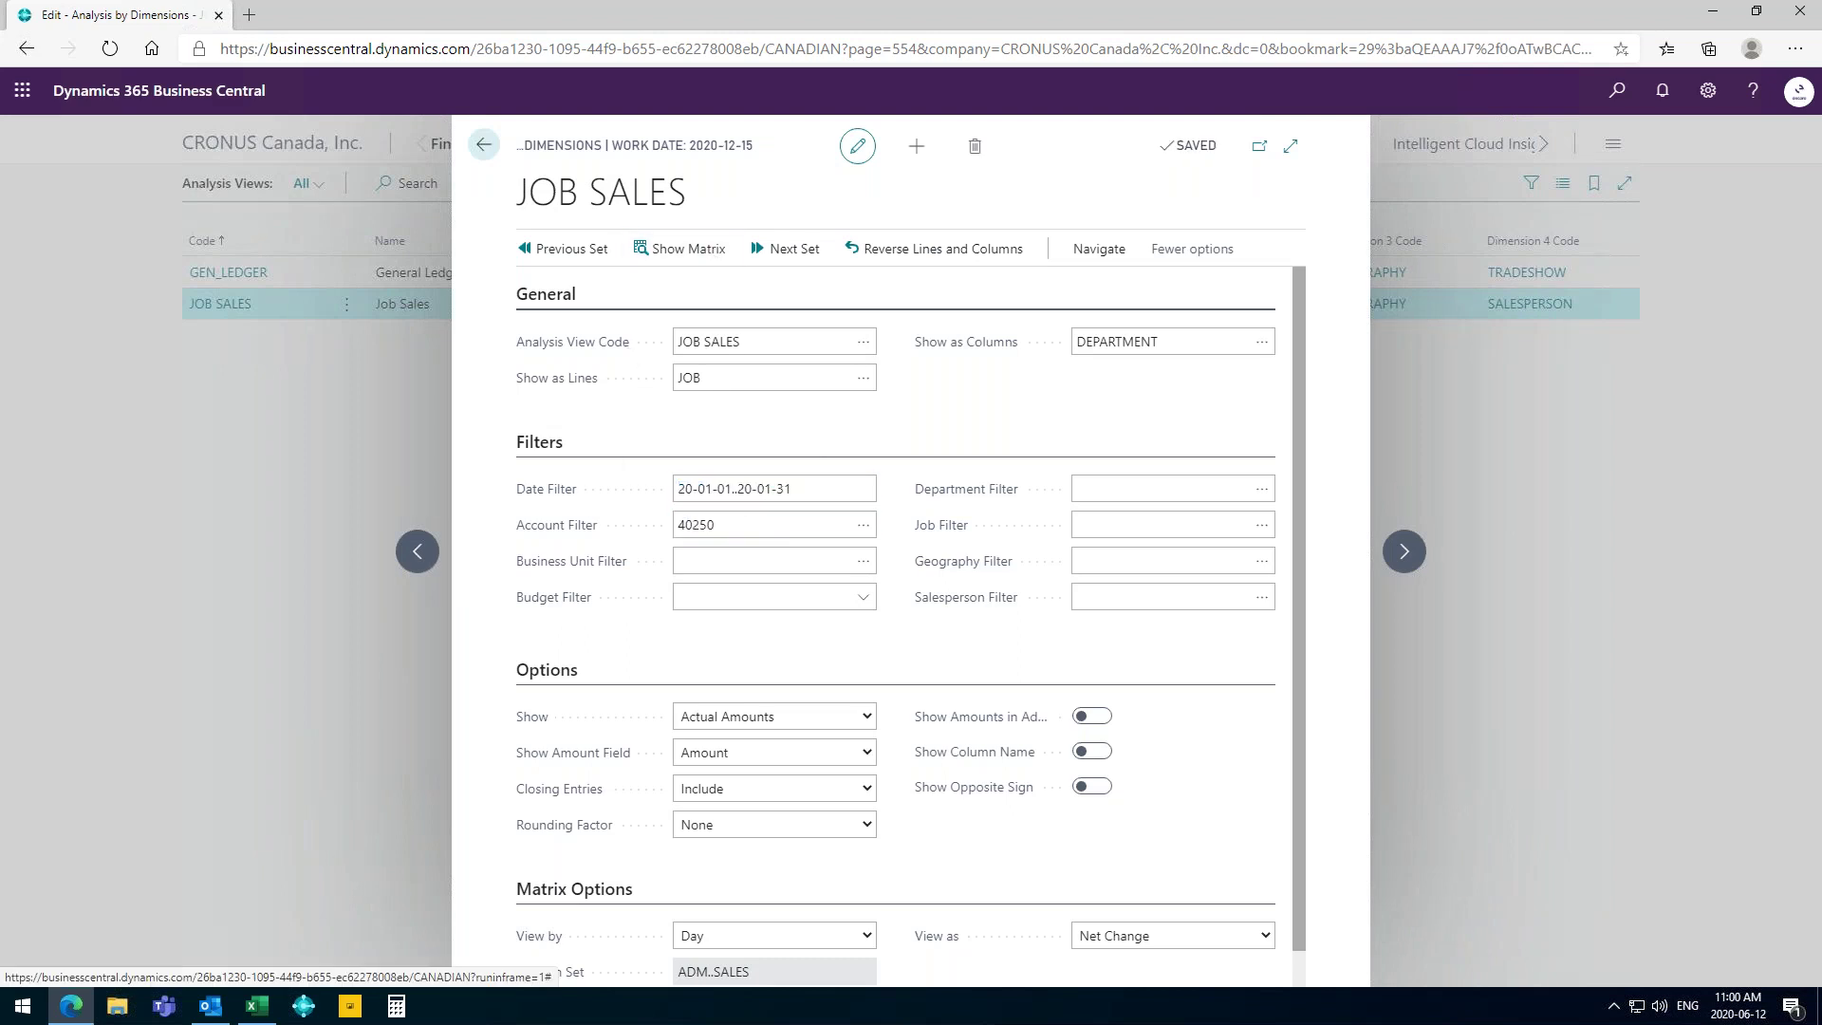
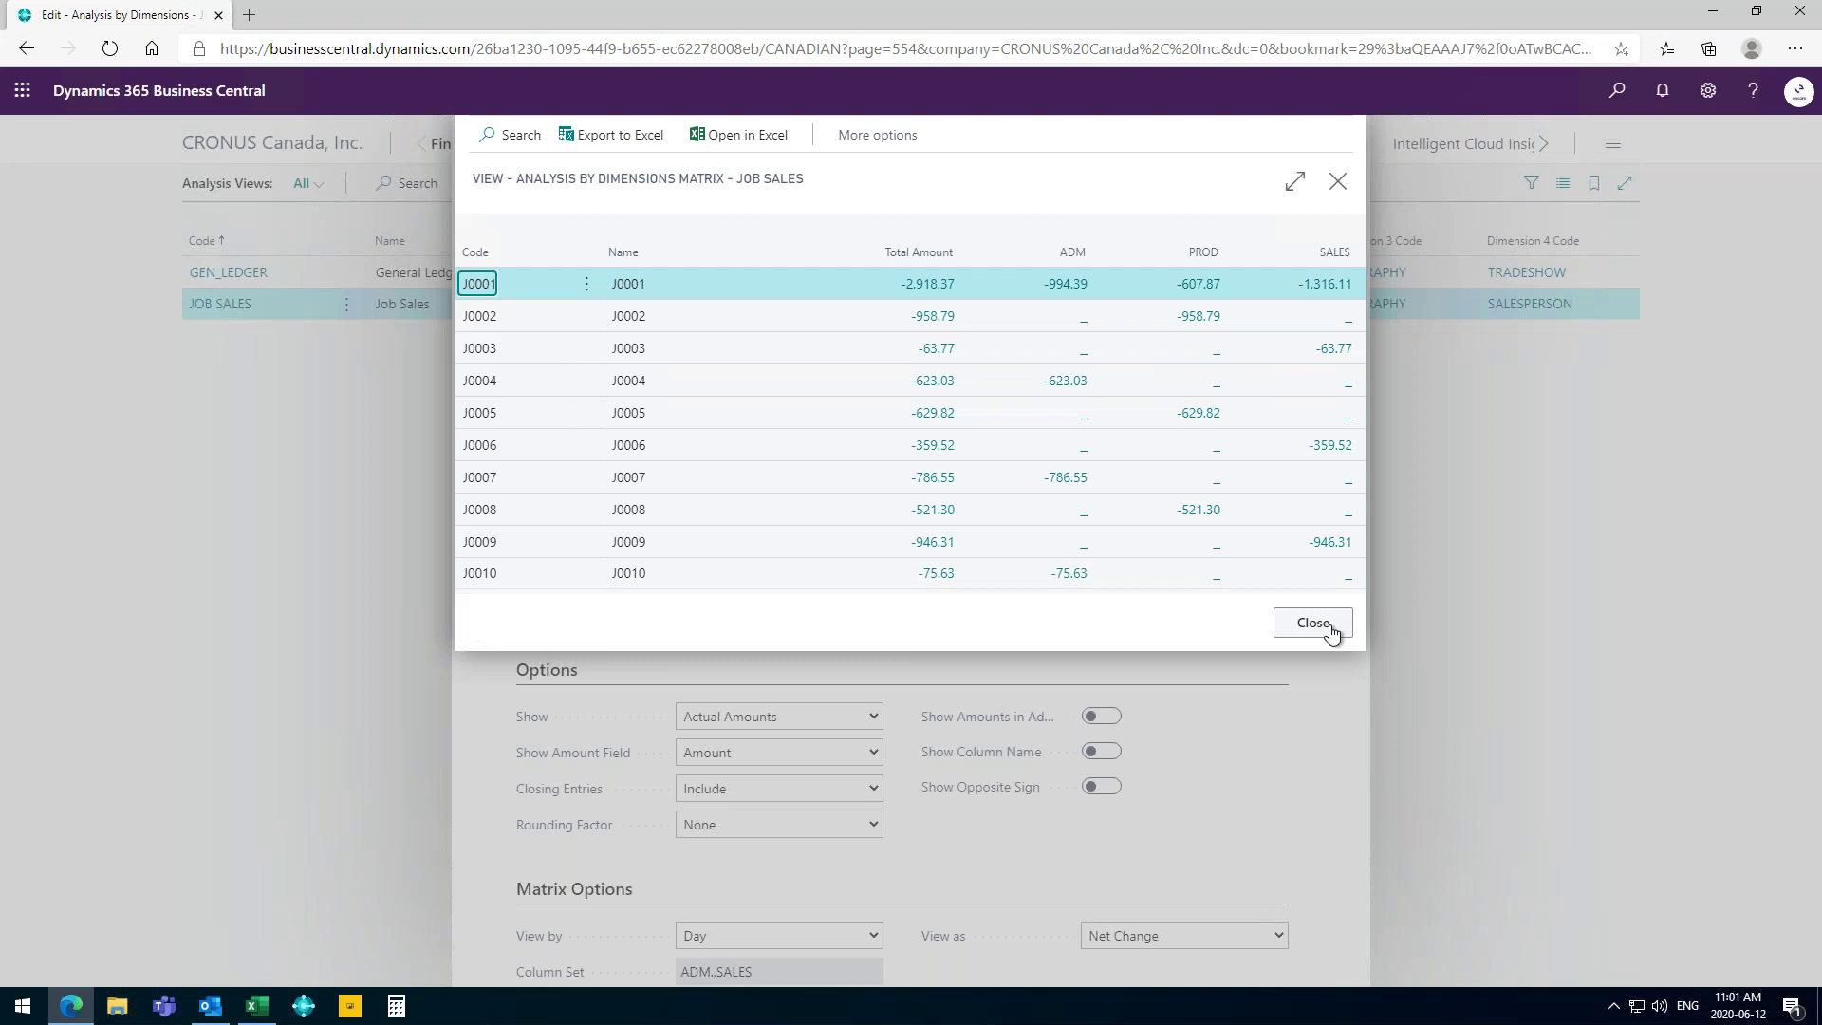
Close the dimensions matrix, switch to Dynamics GP, and browse the payables transactions by Voucher Number to the last voucher.
{"action": "left_click", "coordinate": [1328, 627]}
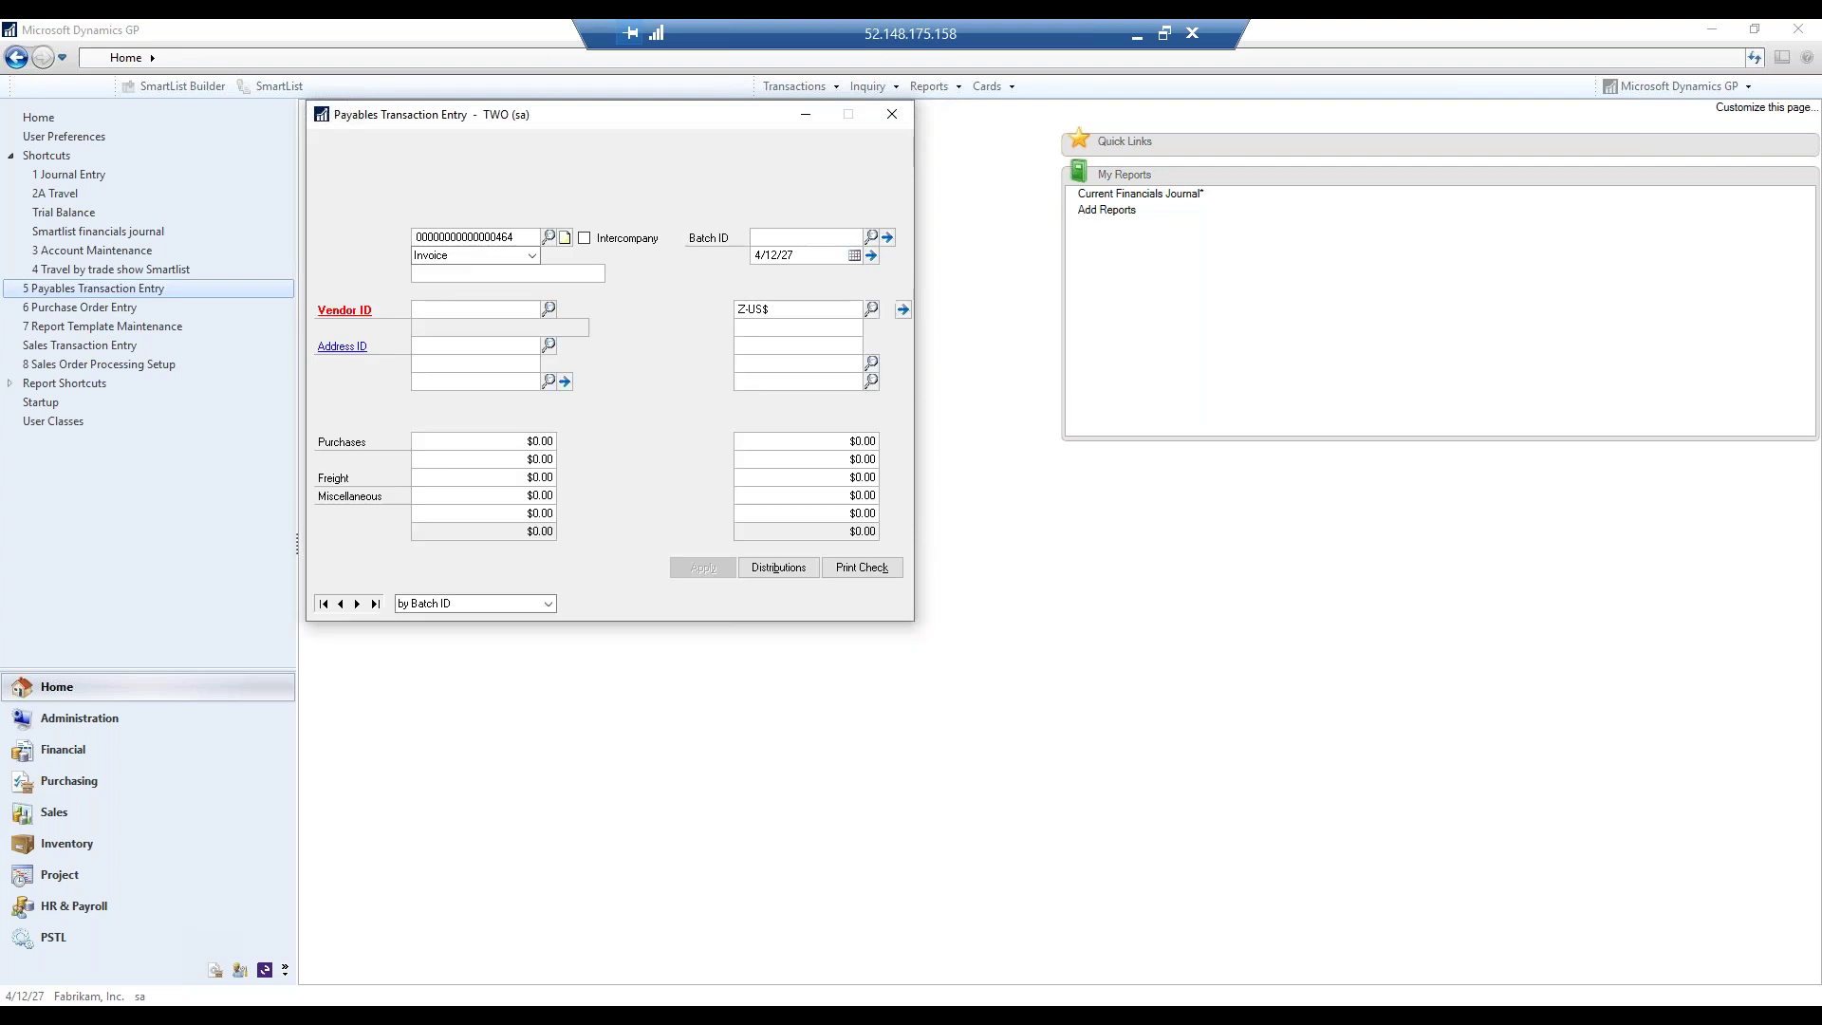
{"action": "left_click", "coordinate": [457, 603]}
{"action": "left_click", "coordinate": [466, 636]}
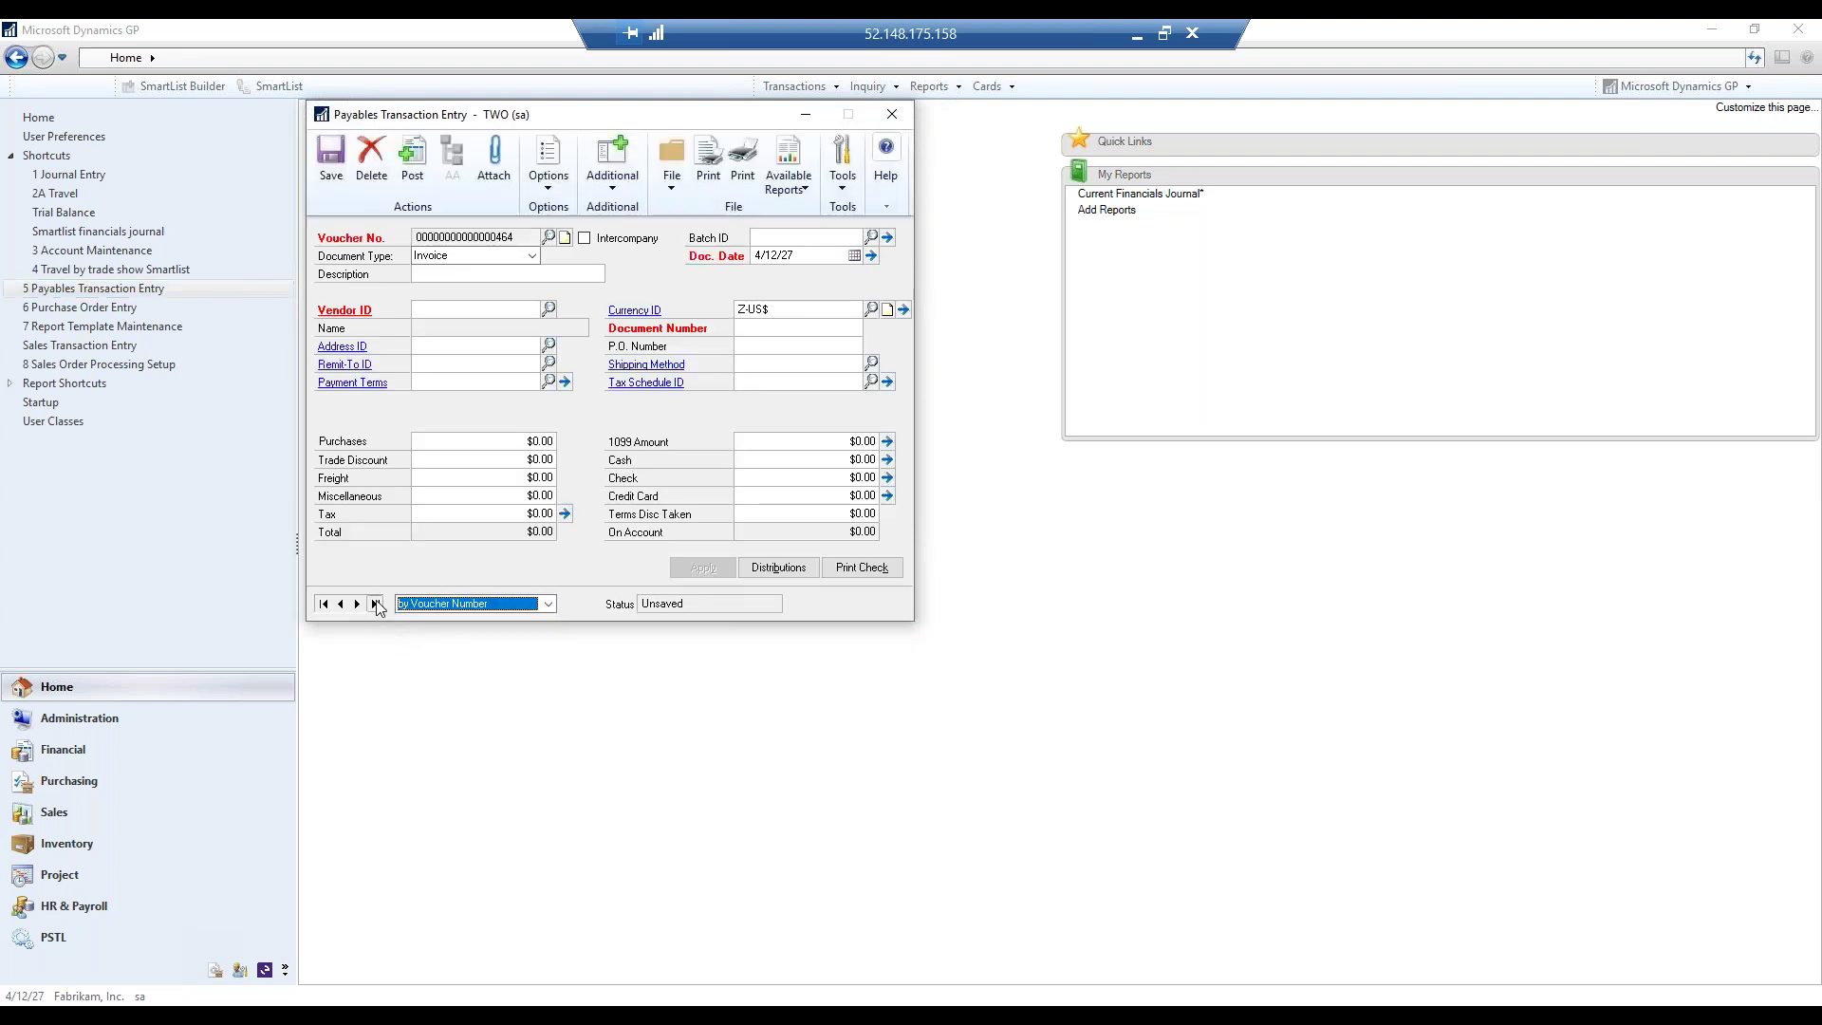
{"action": "left_click", "coordinate": [374, 604]}
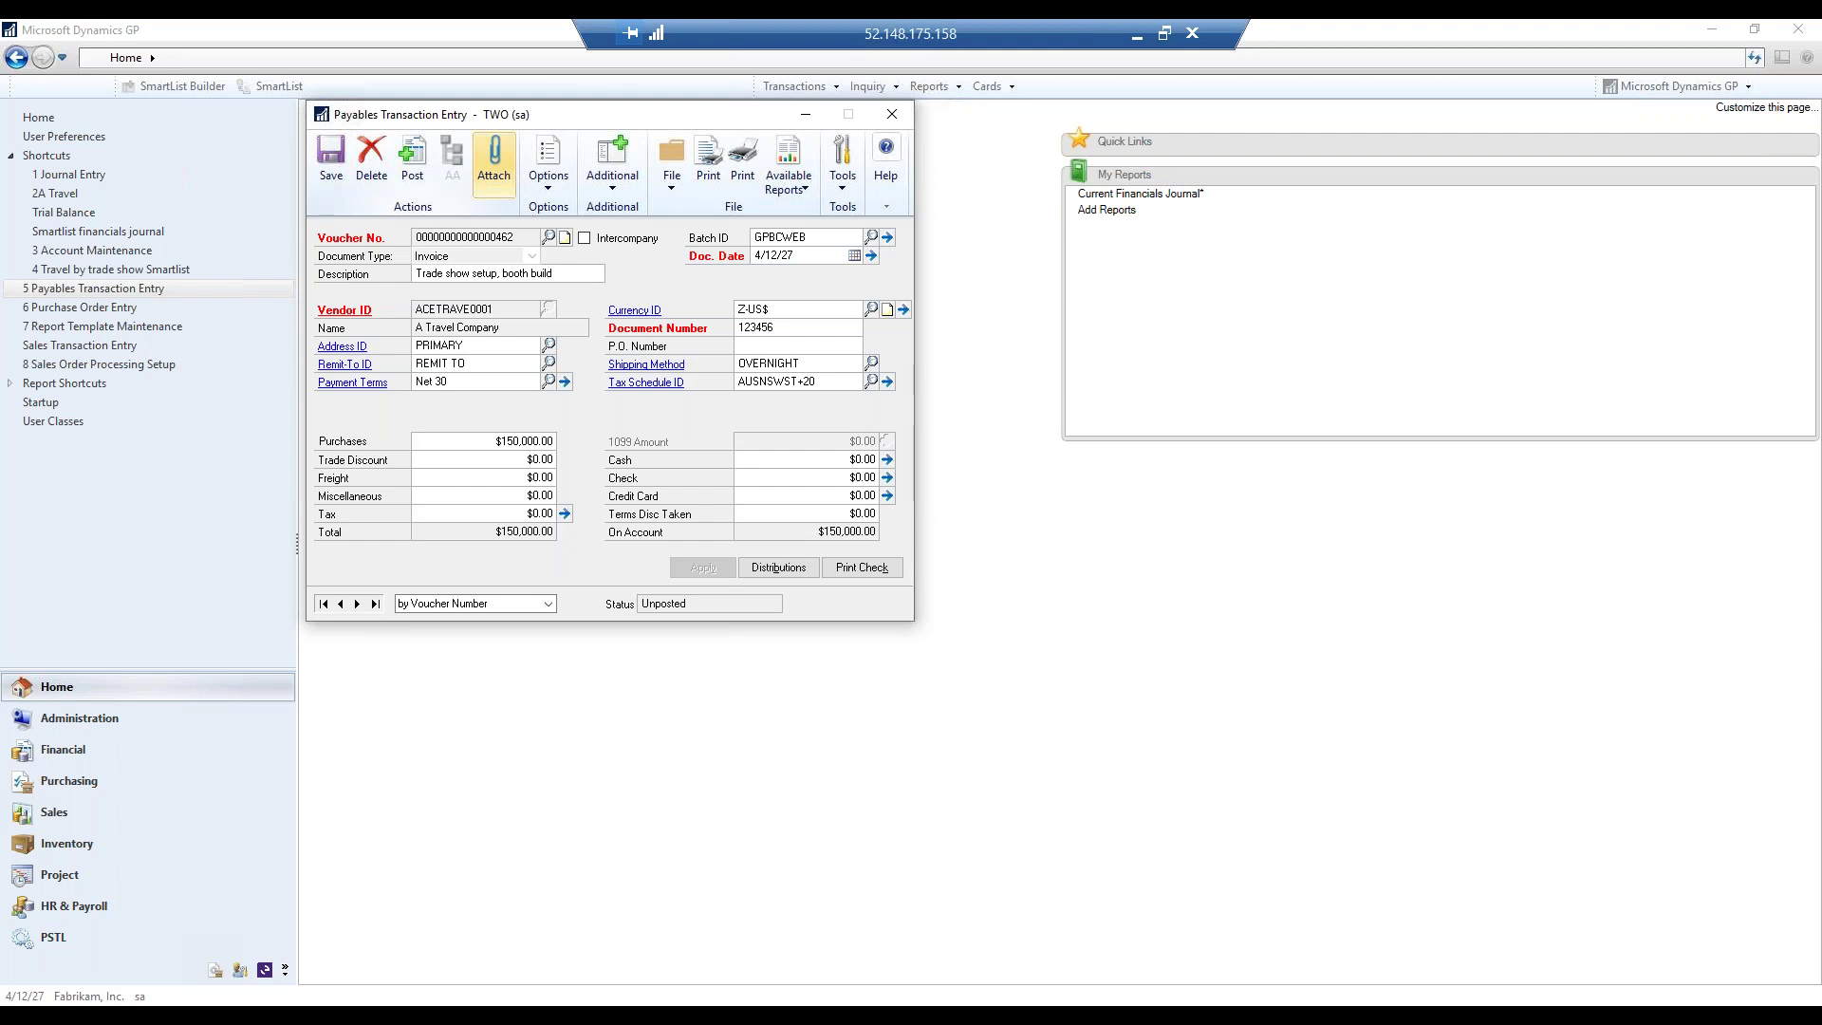
Check the trade show voucher's document attachments and review all of its account distribution lines, closing each window after viewing.
{"action": "left_click", "coordinate": [493, 160]}
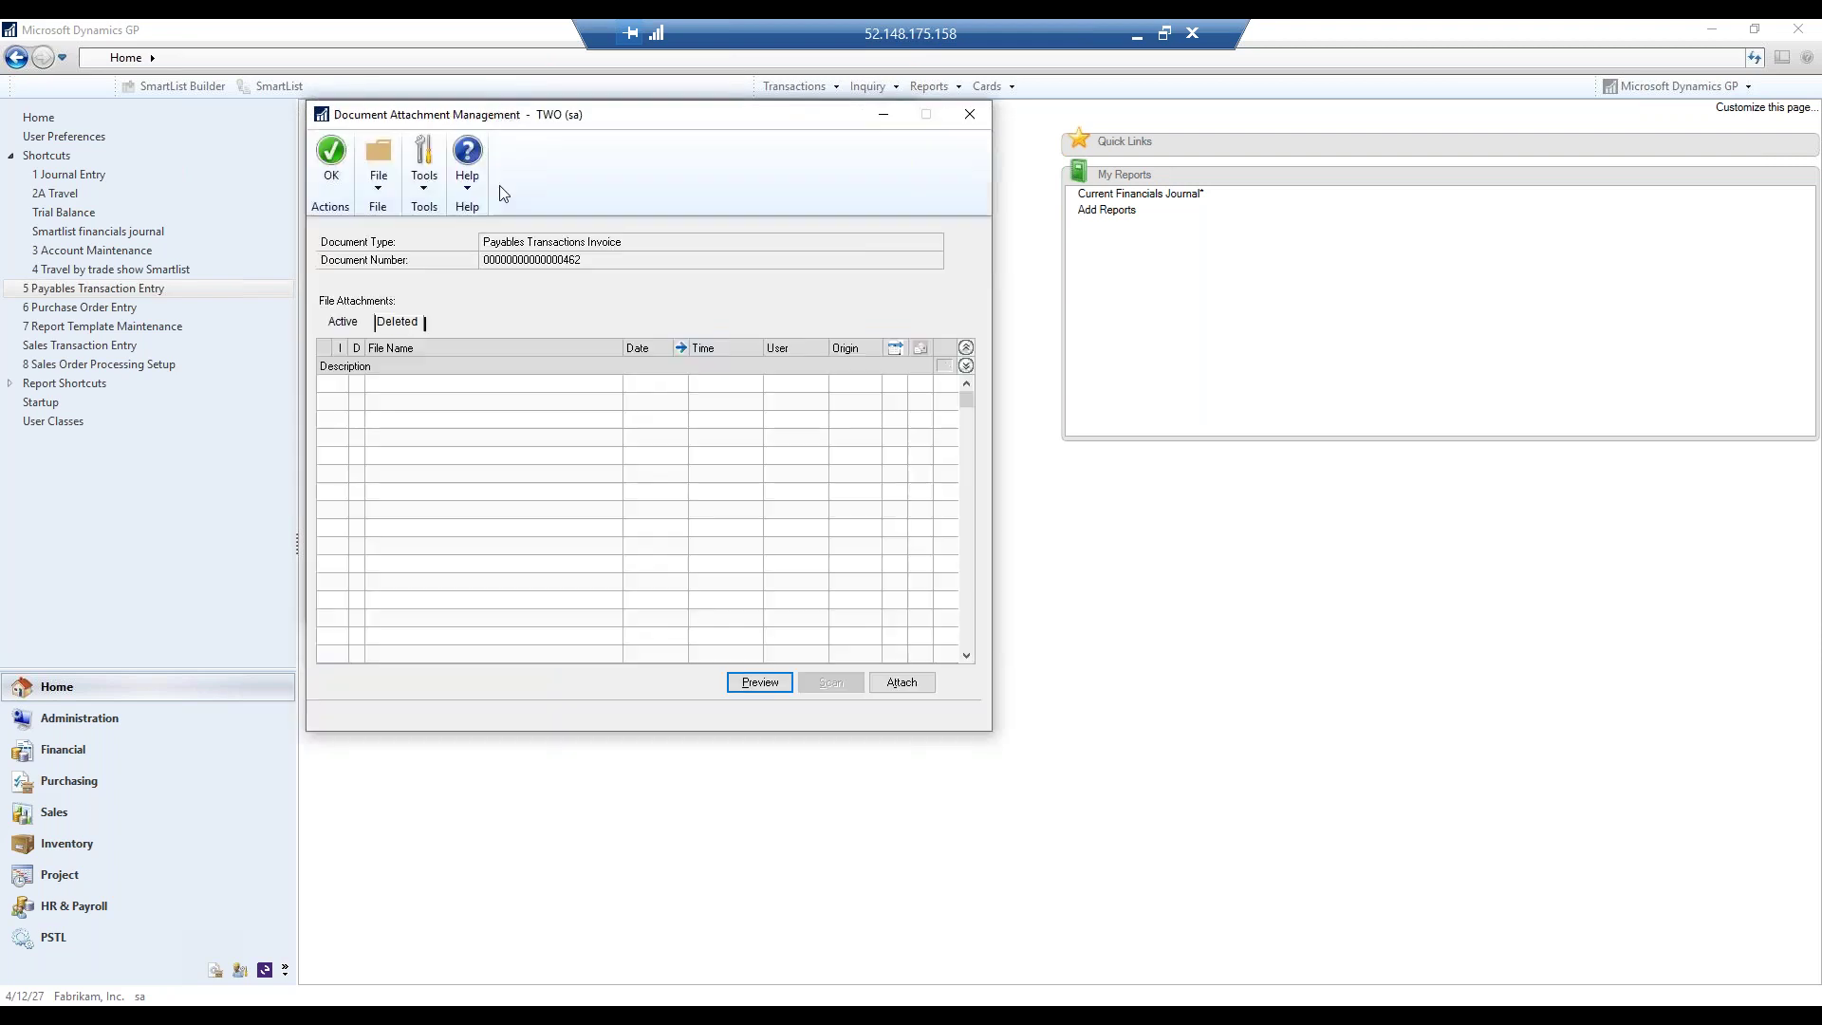
{"action": "left_click", "coordinate": [967, 115]}
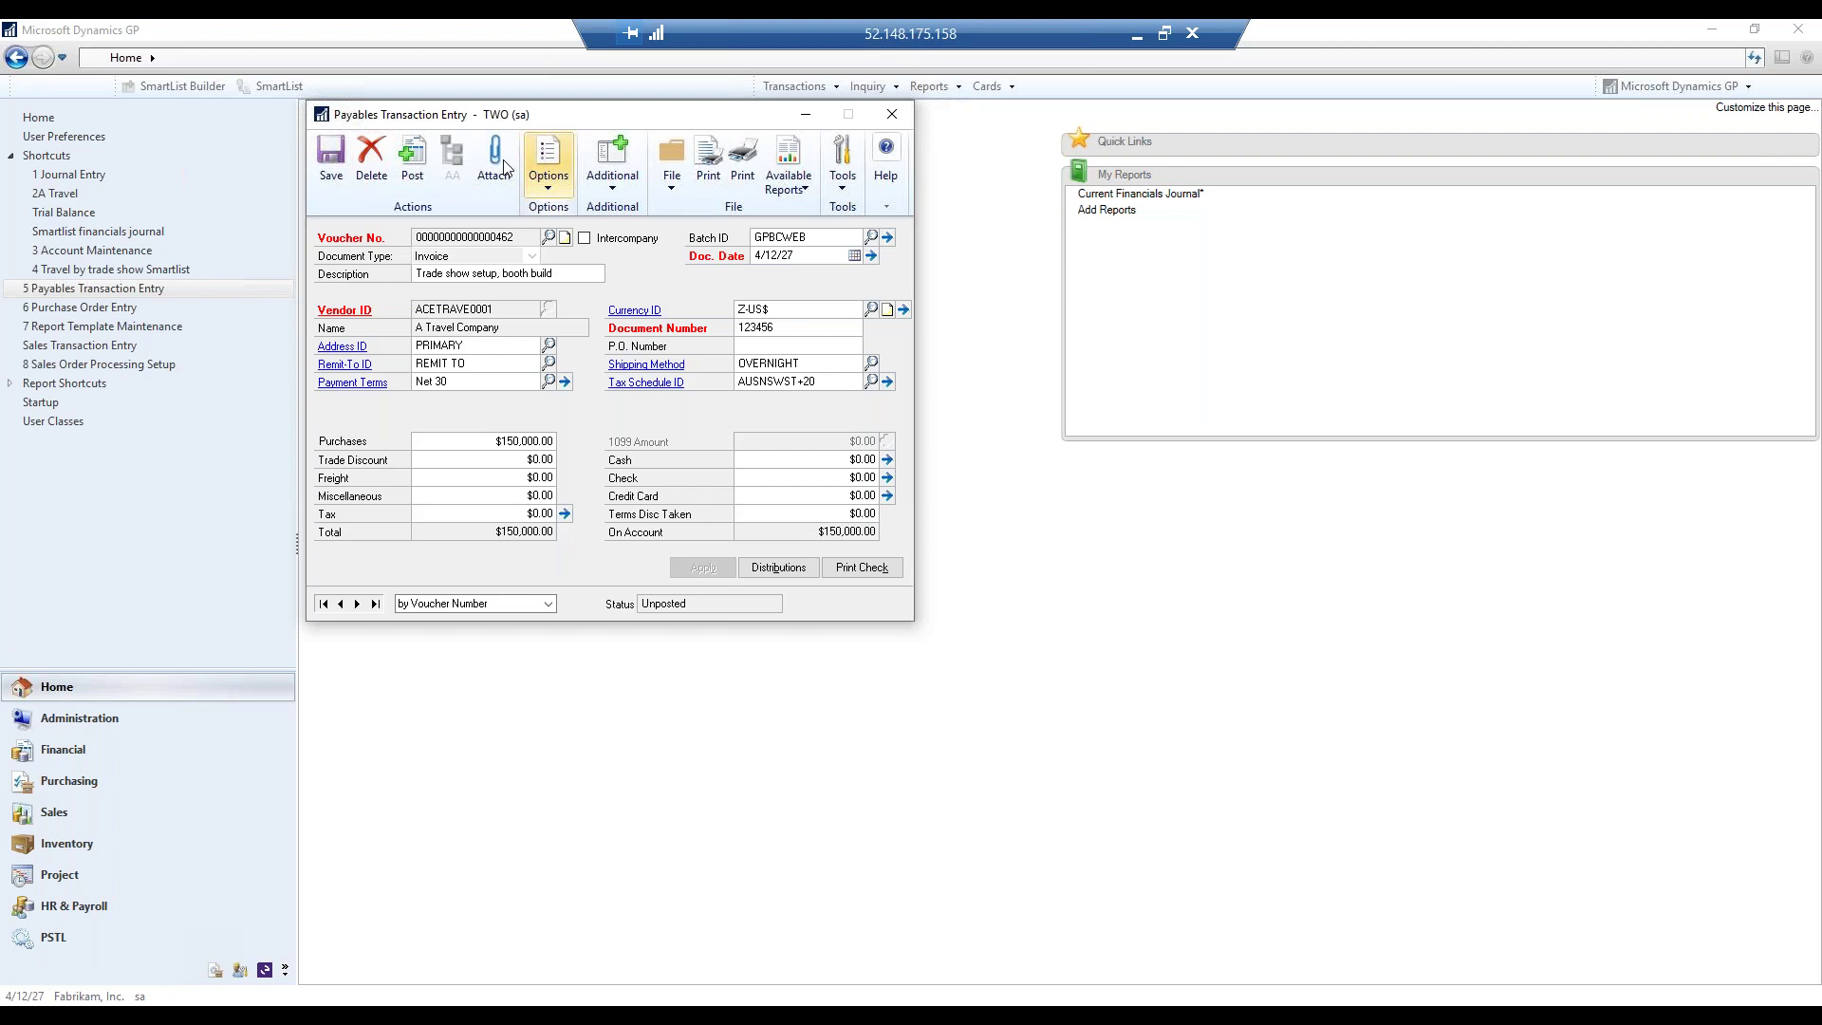
{"action": "key", "text": "alt+d"}
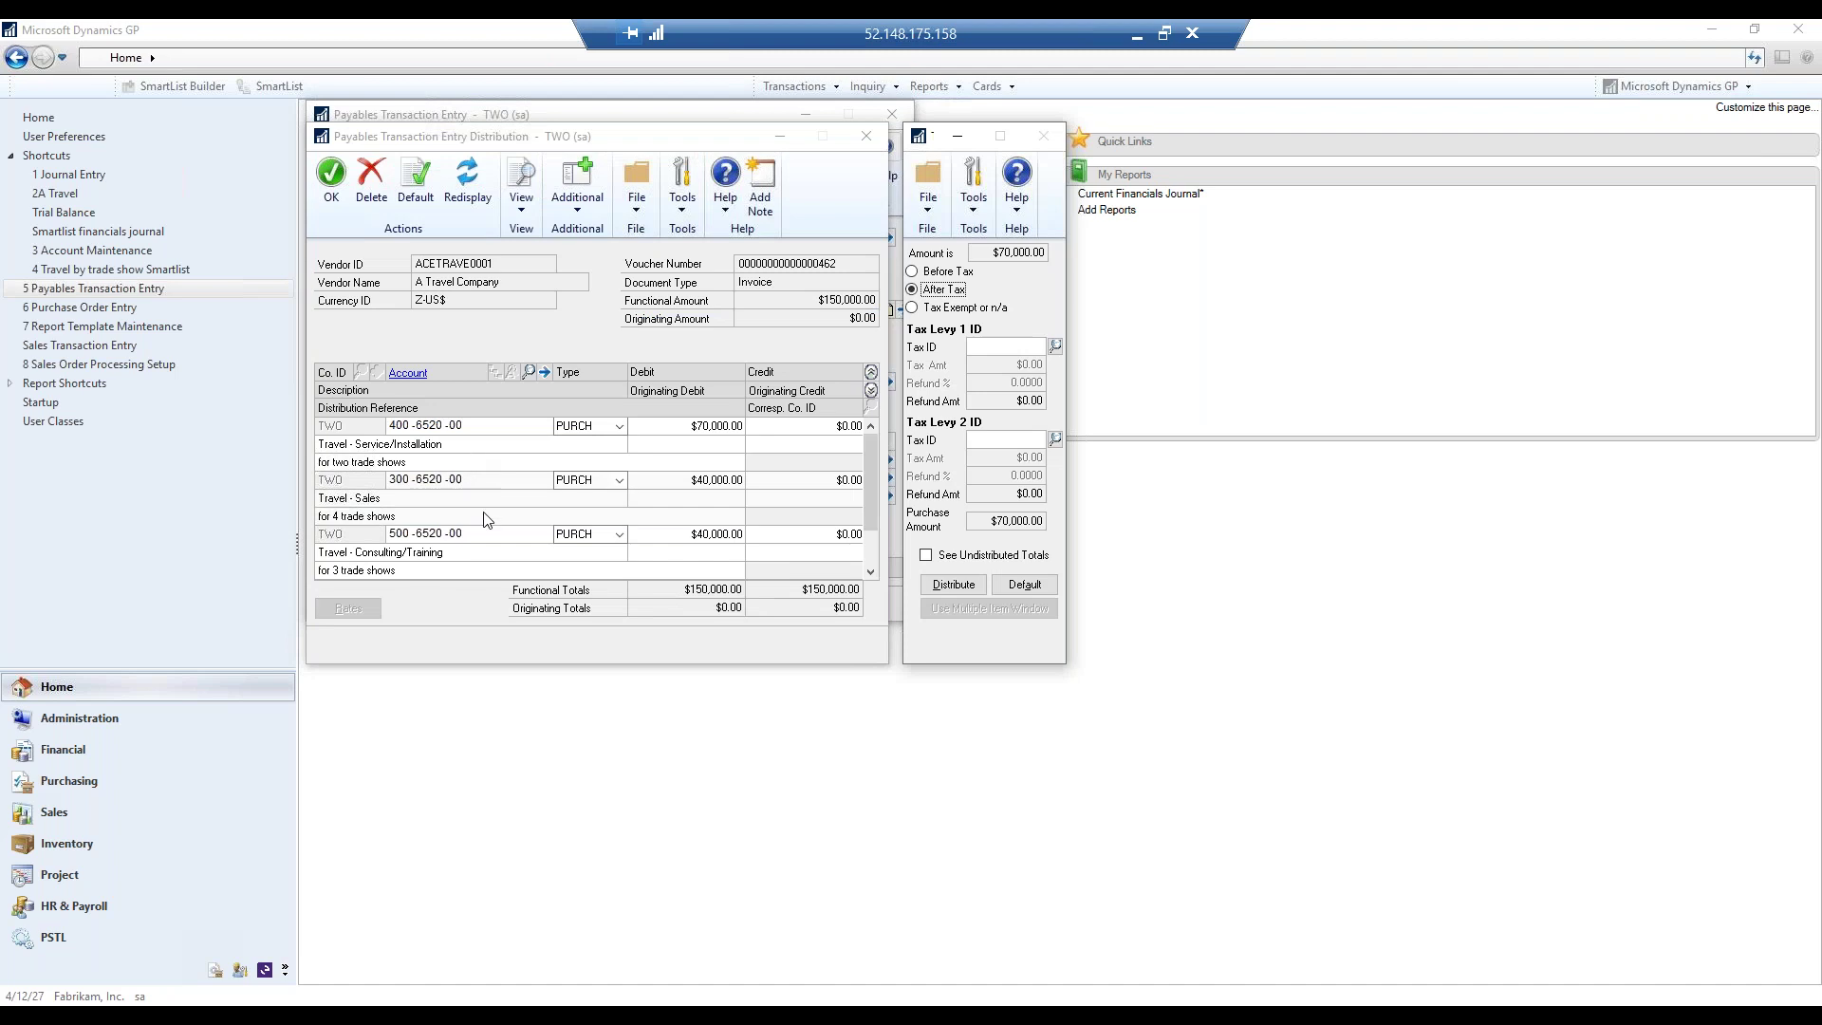
{"action": "left_click", "coordinate": [870, 573]}
{"action": "left_click", "coordinate": [870, 573]}
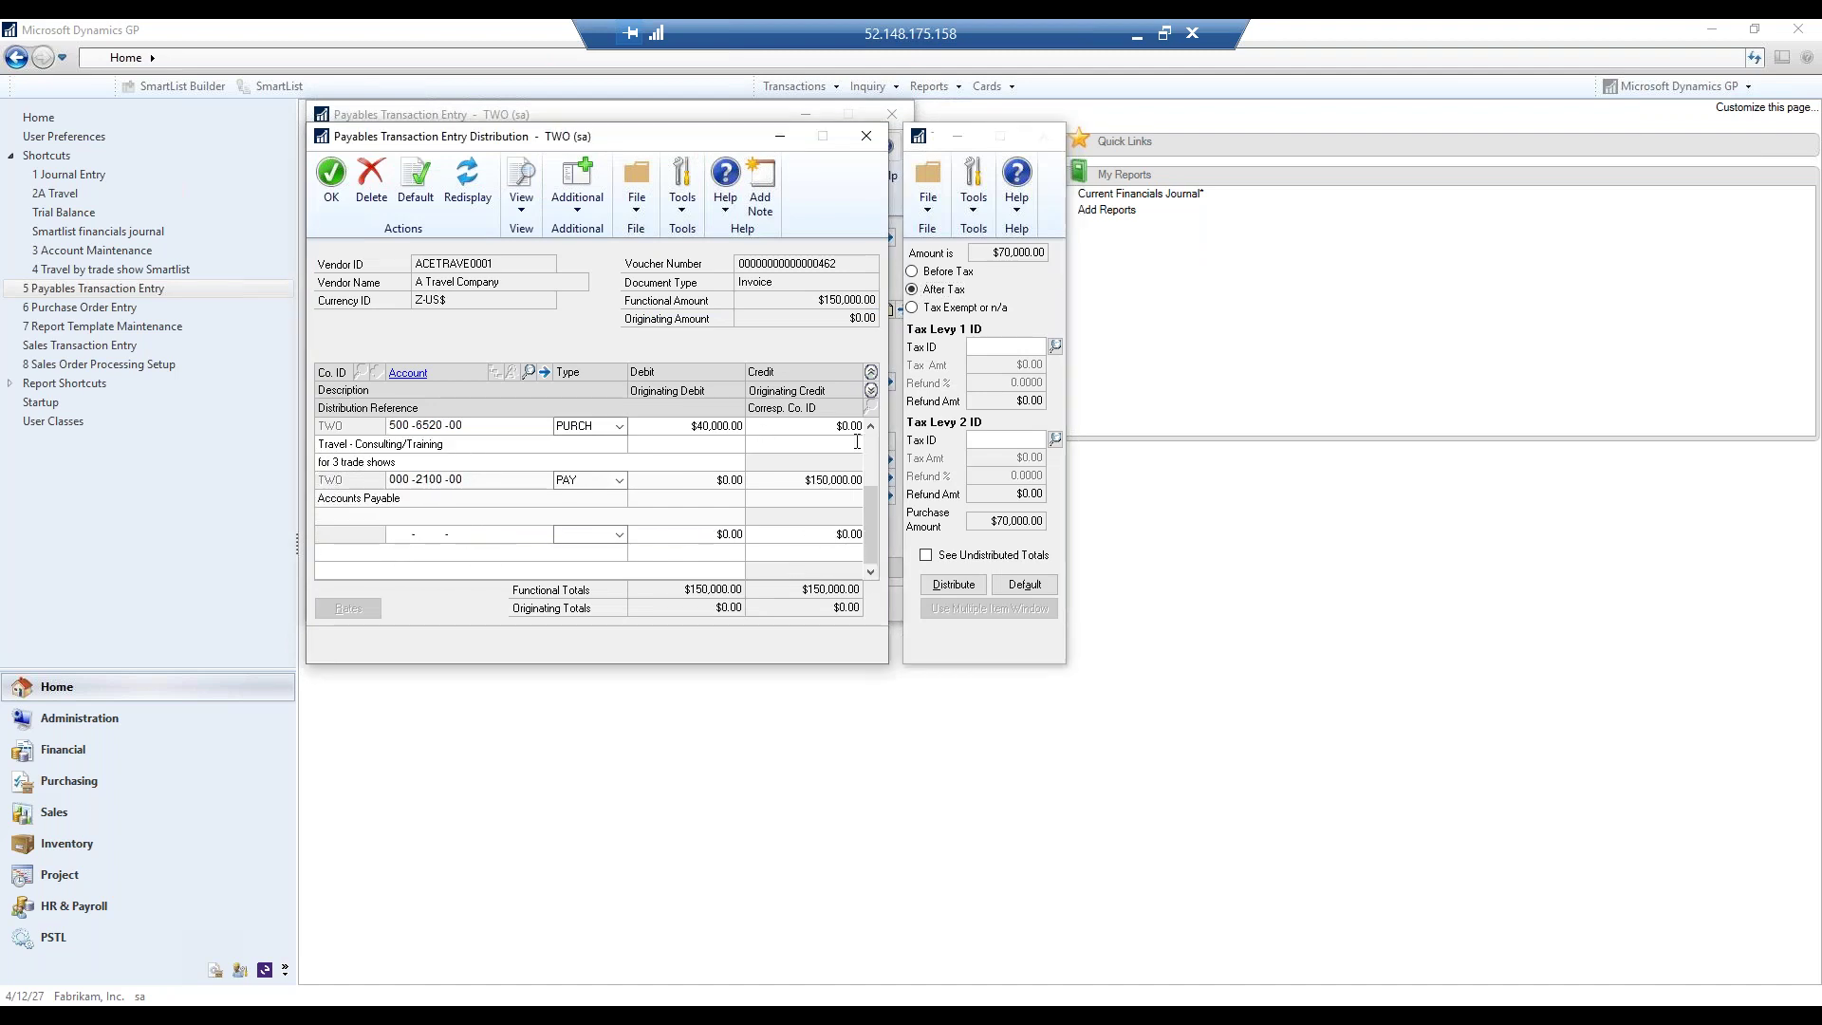
{"action": "scroll", "coordinate": [880, 457], "scroll_direction": "up", "scroll_amount": 2}
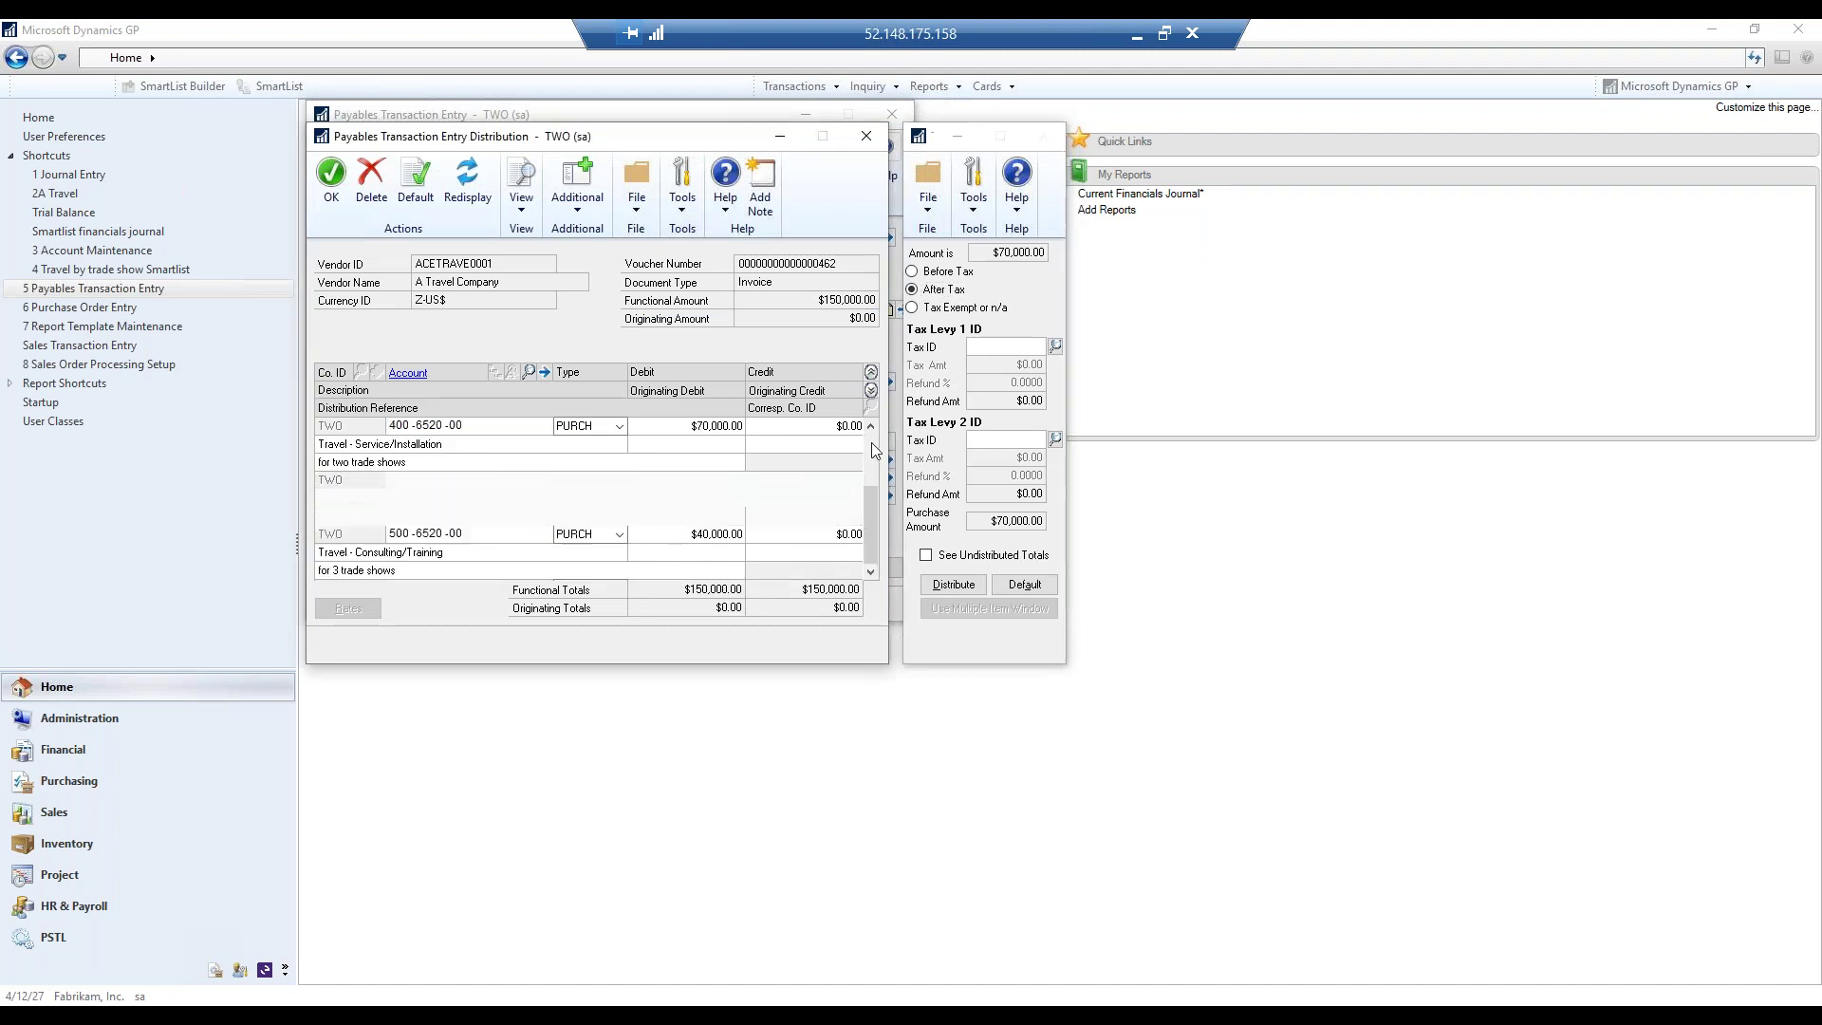
{"action": "left_click", "coordinate": [332, 180]}
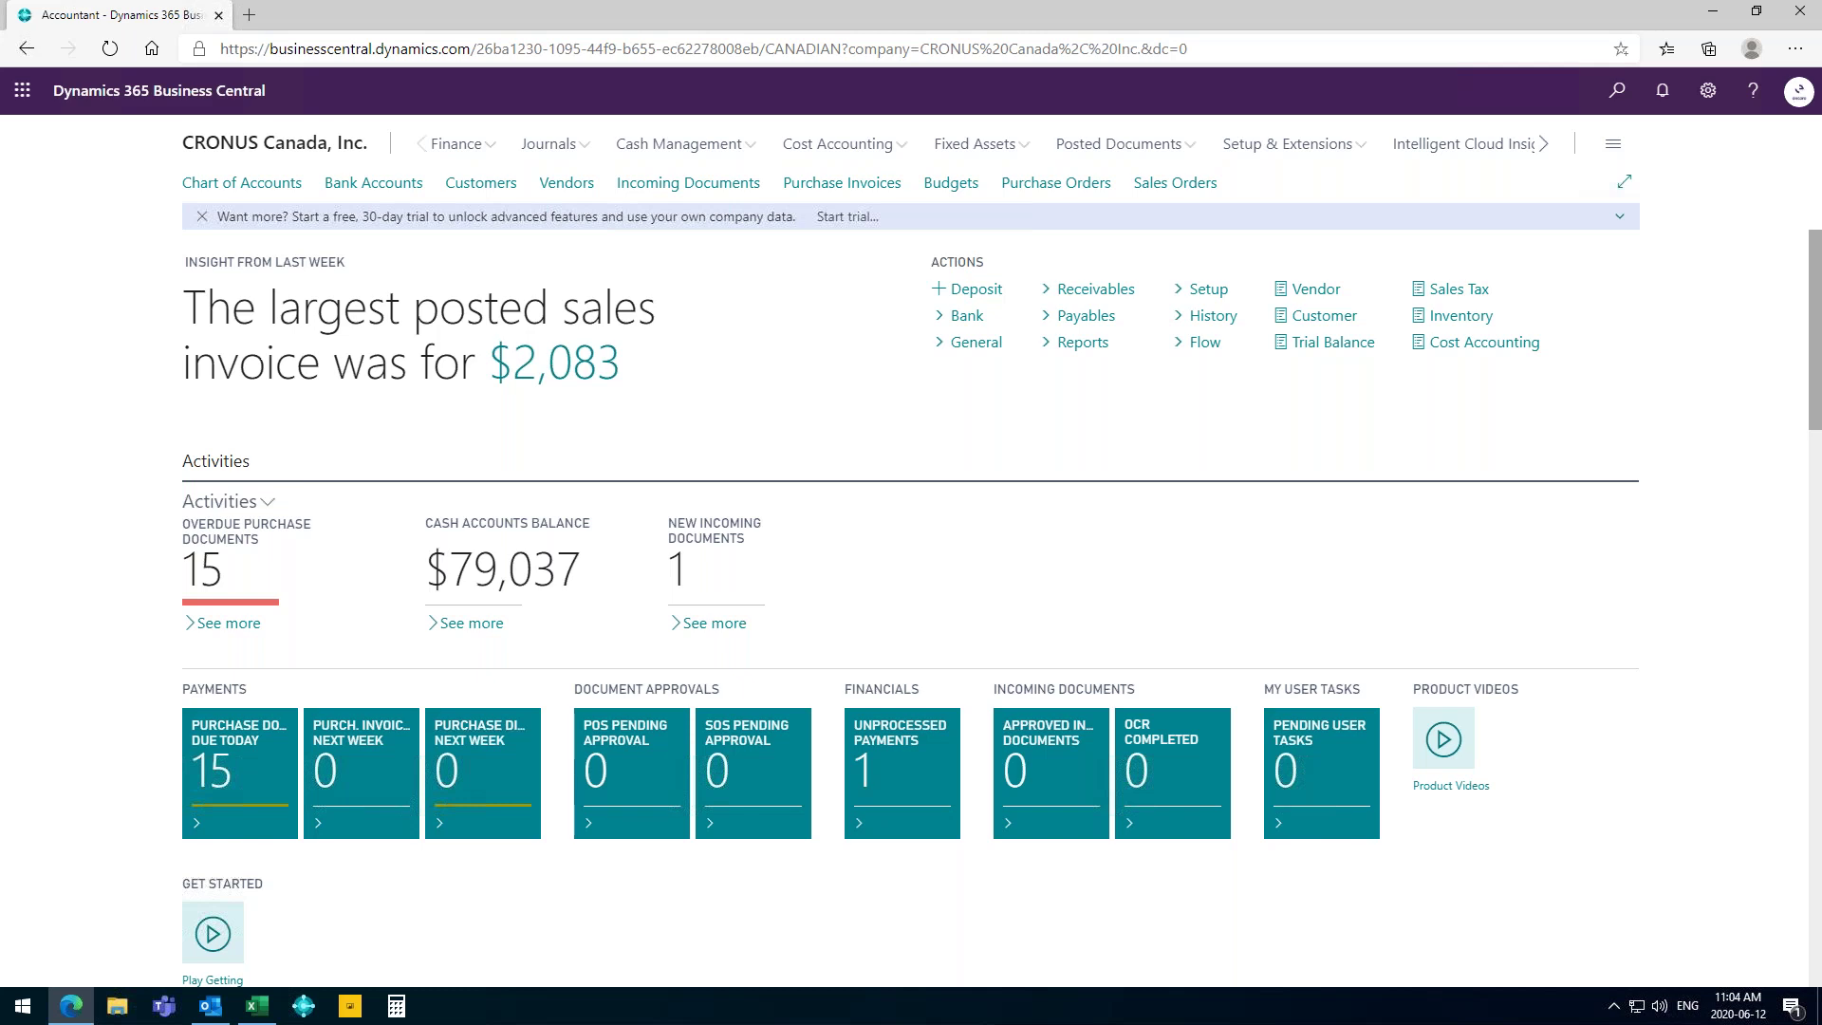
Switch to Business Central and create a new purchase invoice for the vendor Fabrikam, Inc.
{"action": "left_click", "coordinate": [824, 184]}
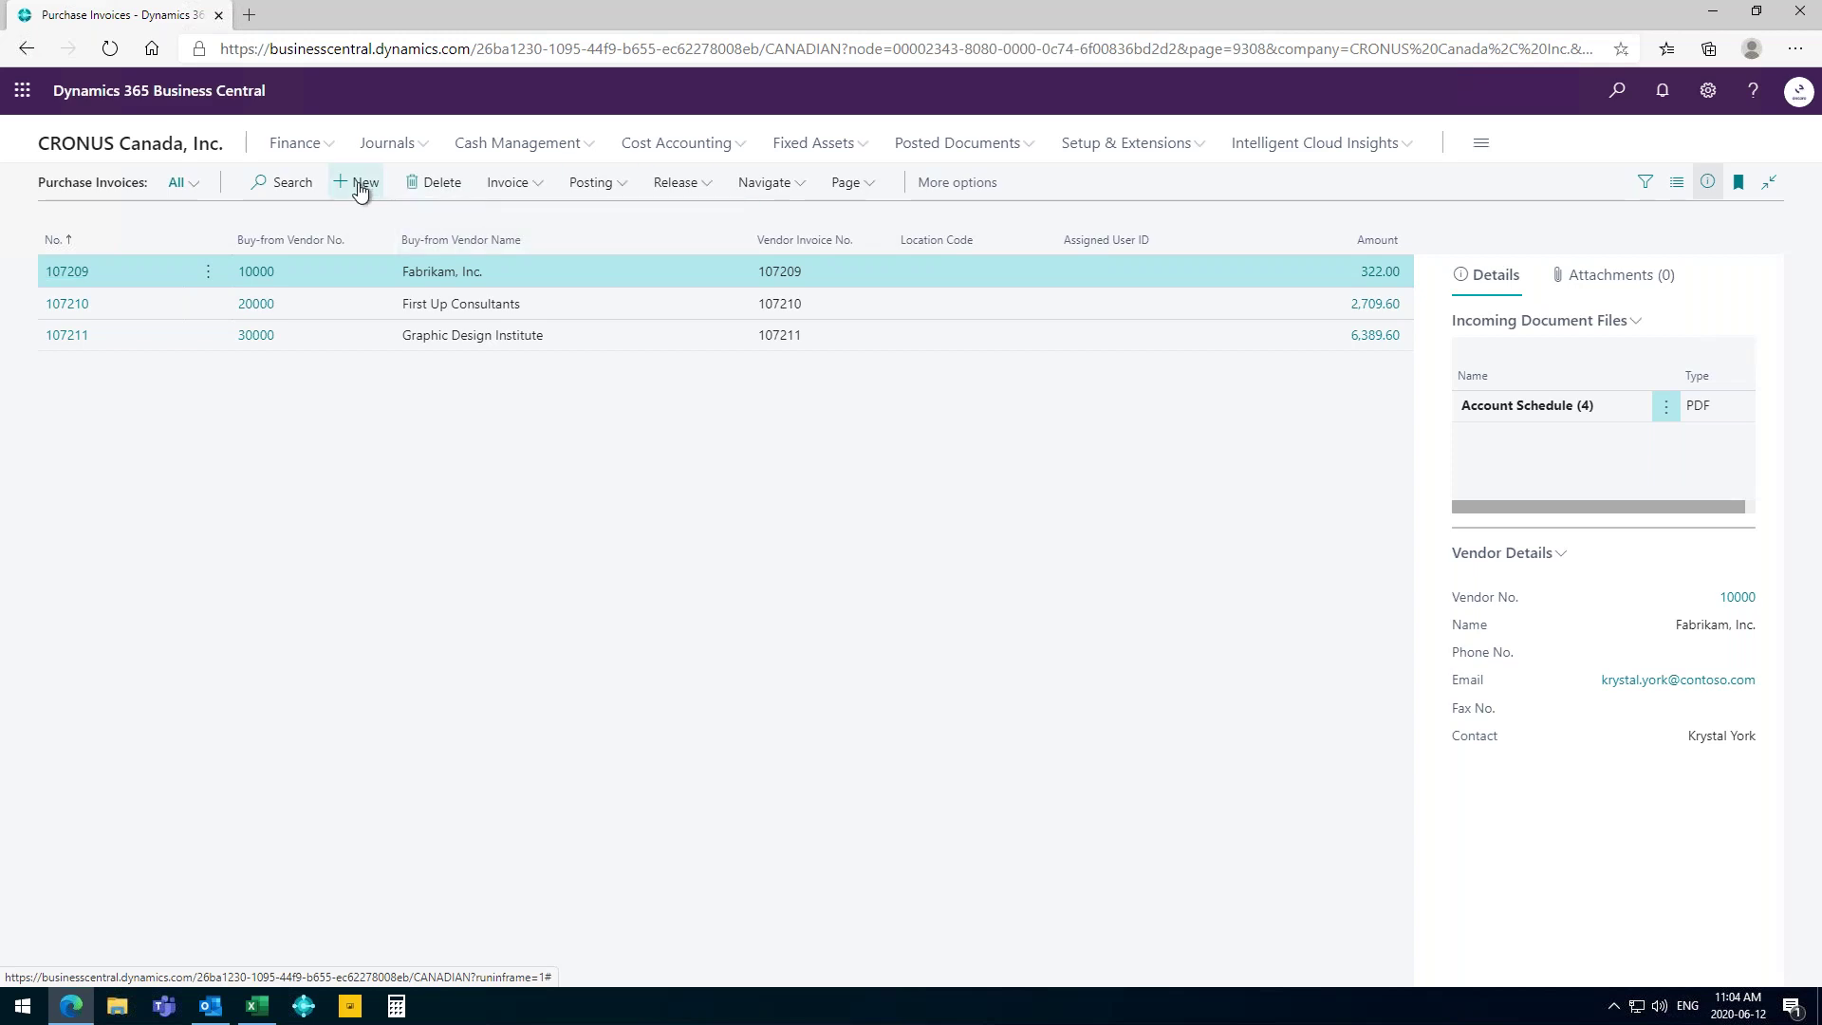
{"action": "left_click", "coordinate": [361, 185]}
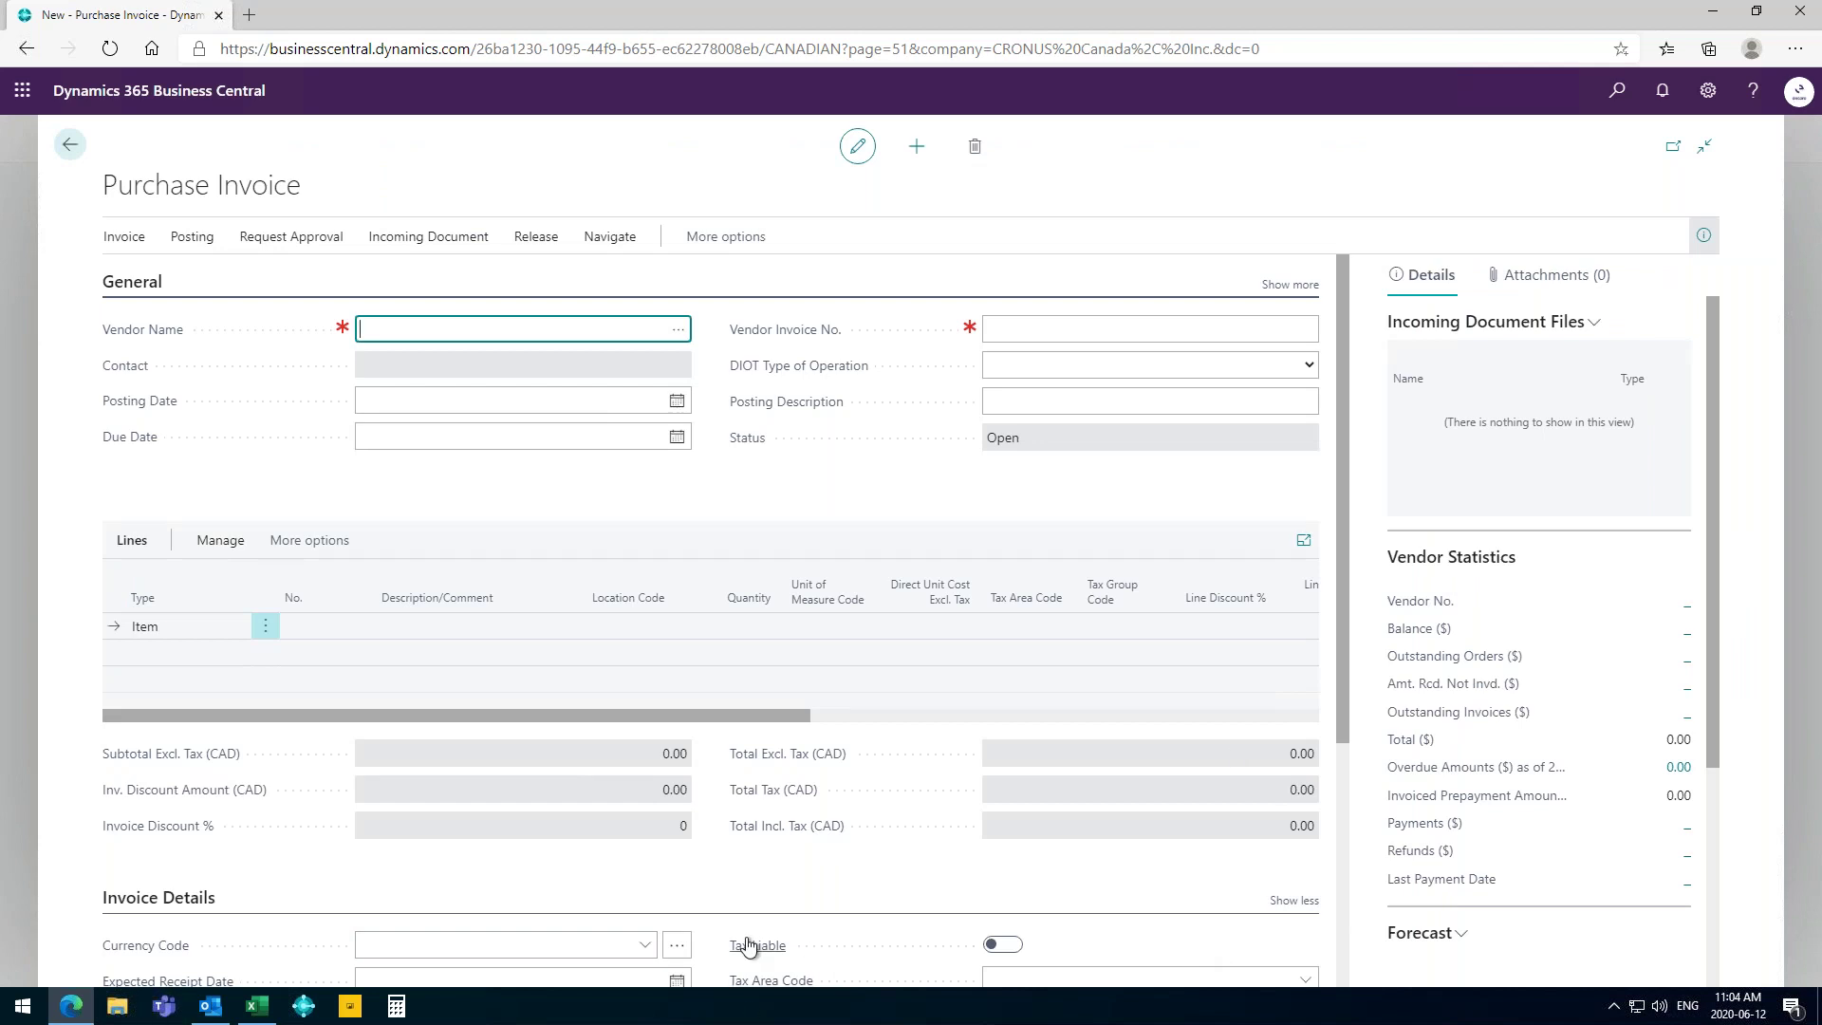
{"action": "mouse_move", "coordinate": [747, 945]}
{"action": "left_click", "coordinate": [677, 334]}
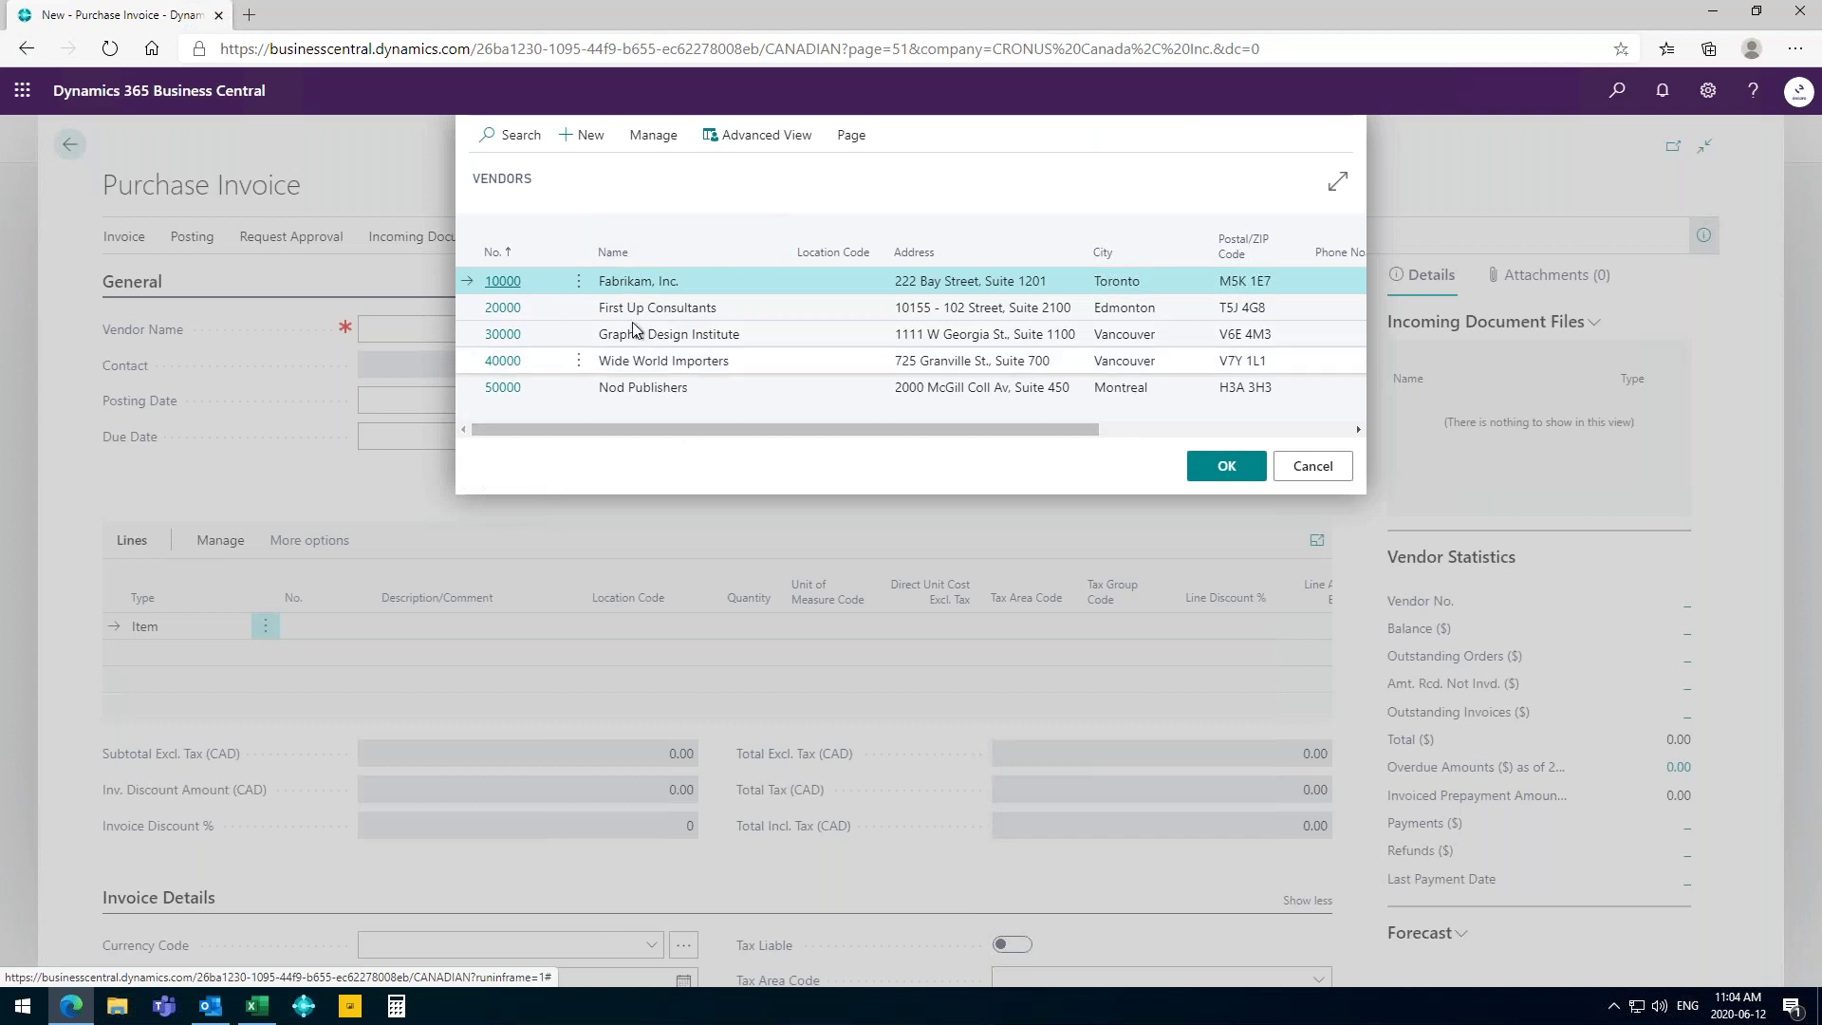
{"action": "left_click", "coordinate": [629, 283]}
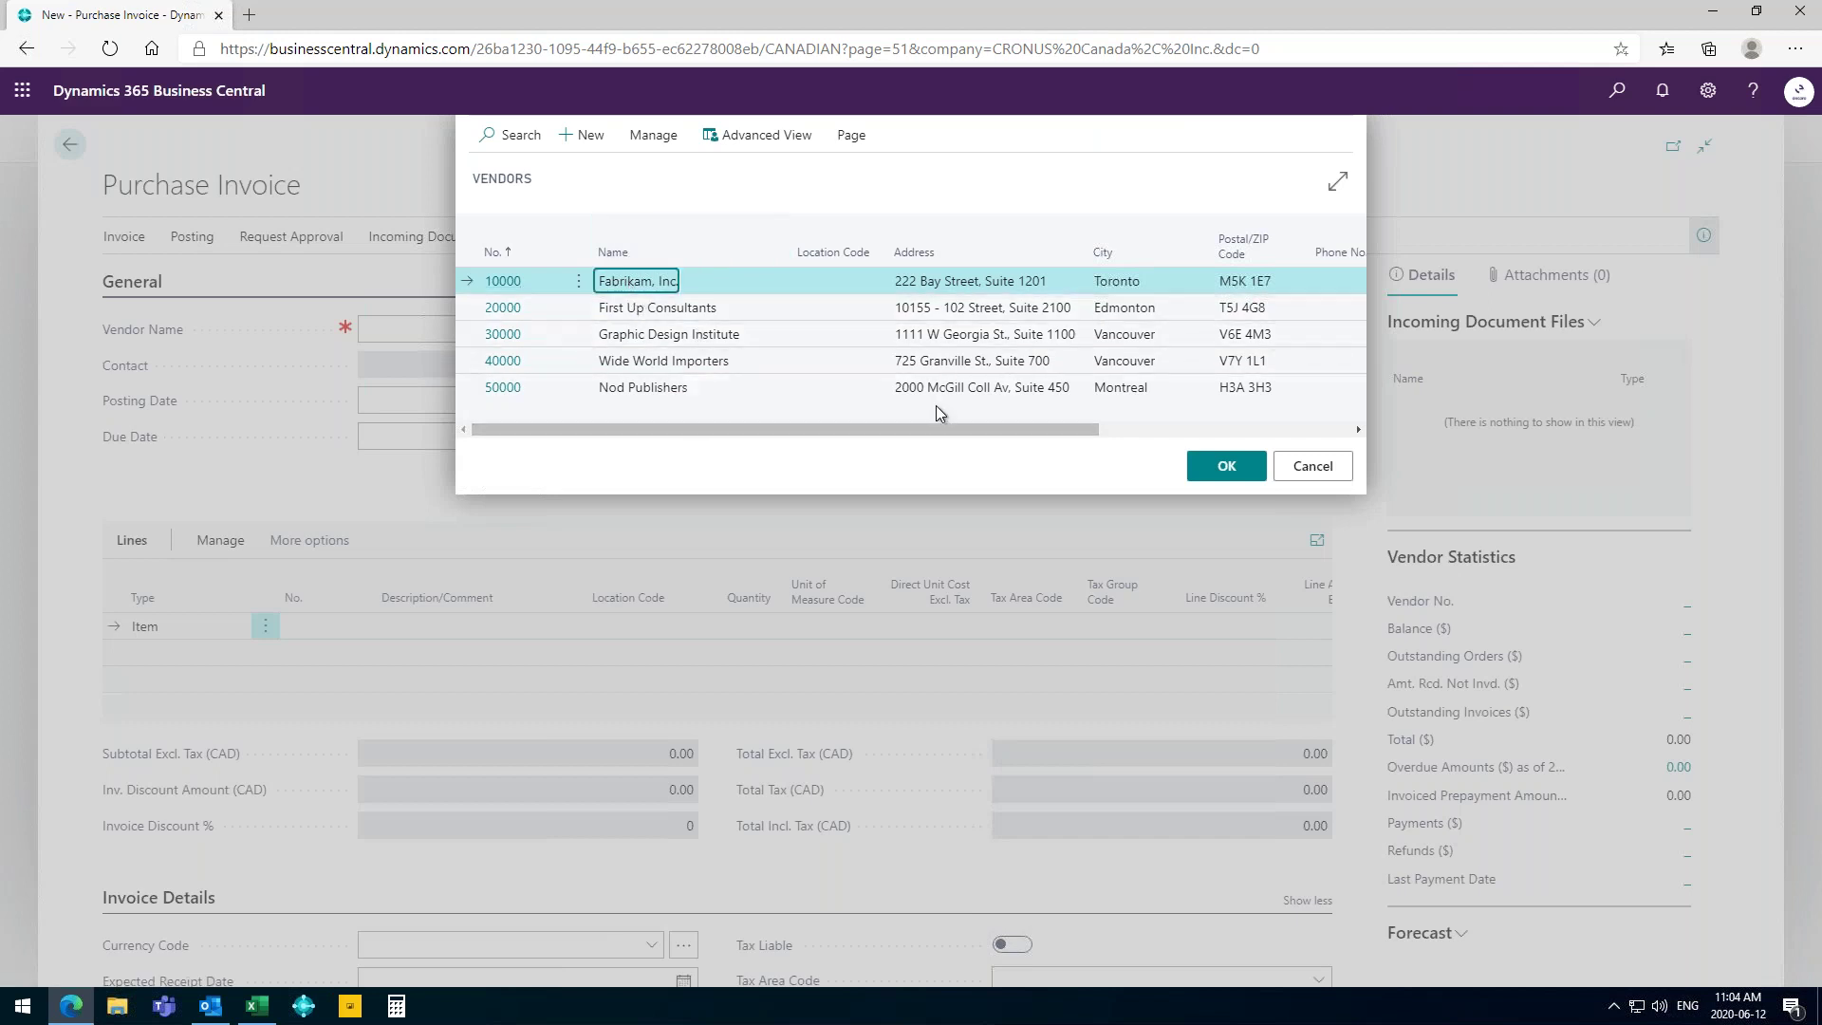
{"action": "left_click", "coordinate": [1238, 467]}
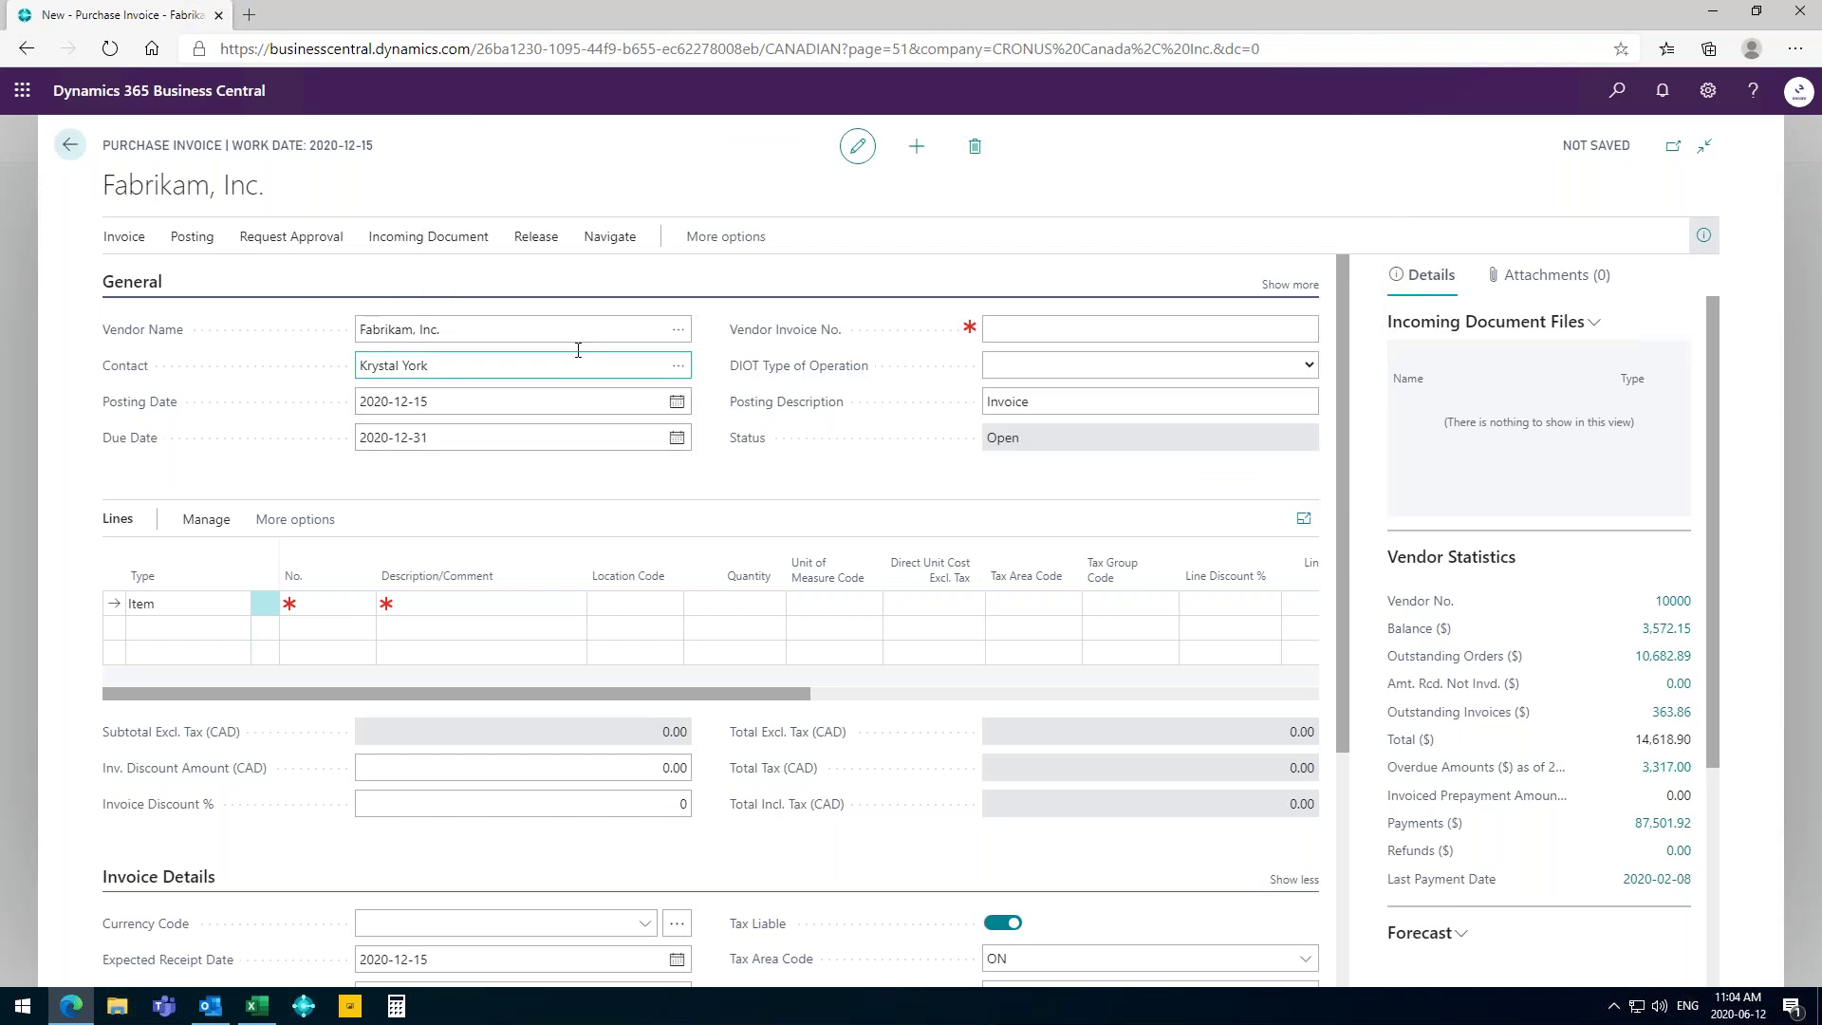
Enter the vendor's invoice number on the Fabrikam, Inc. purchase invoice.
{"action": "left_click", "coordinate": [1059, 325]}
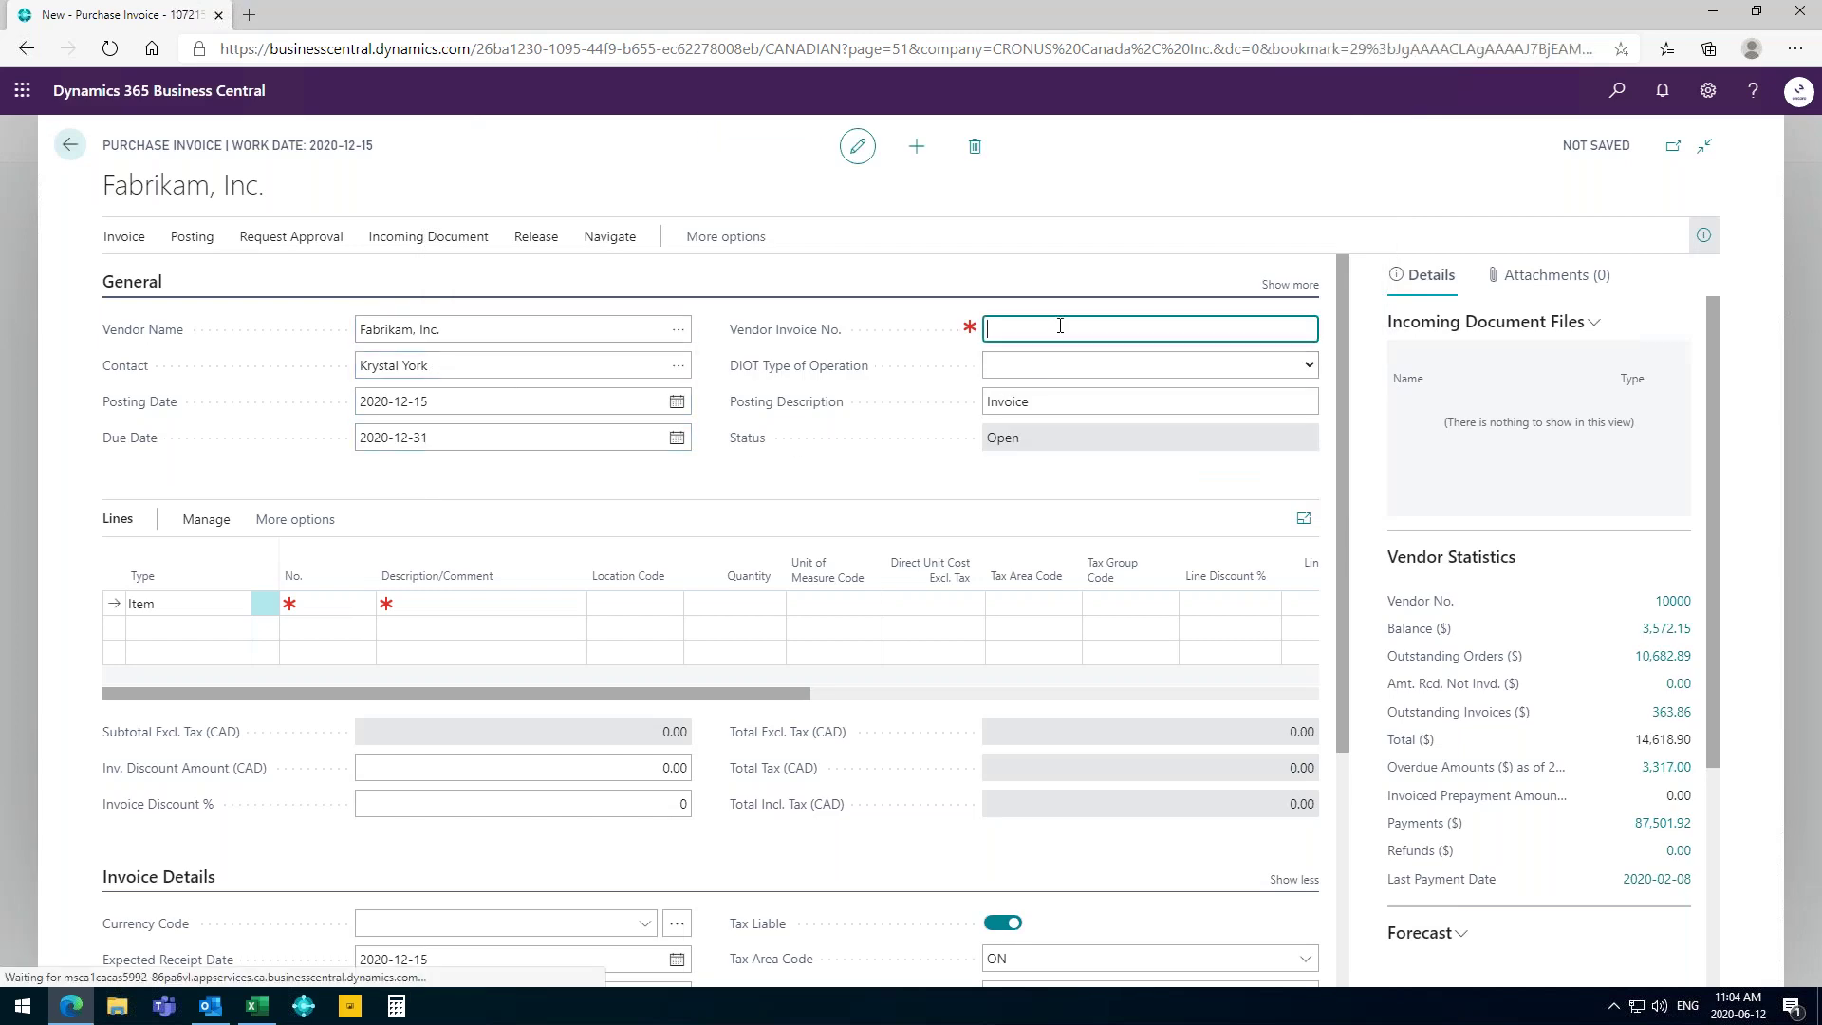
{"action": "type", "text": "09478904575"}
{"action": "key", "text": "Tab"}
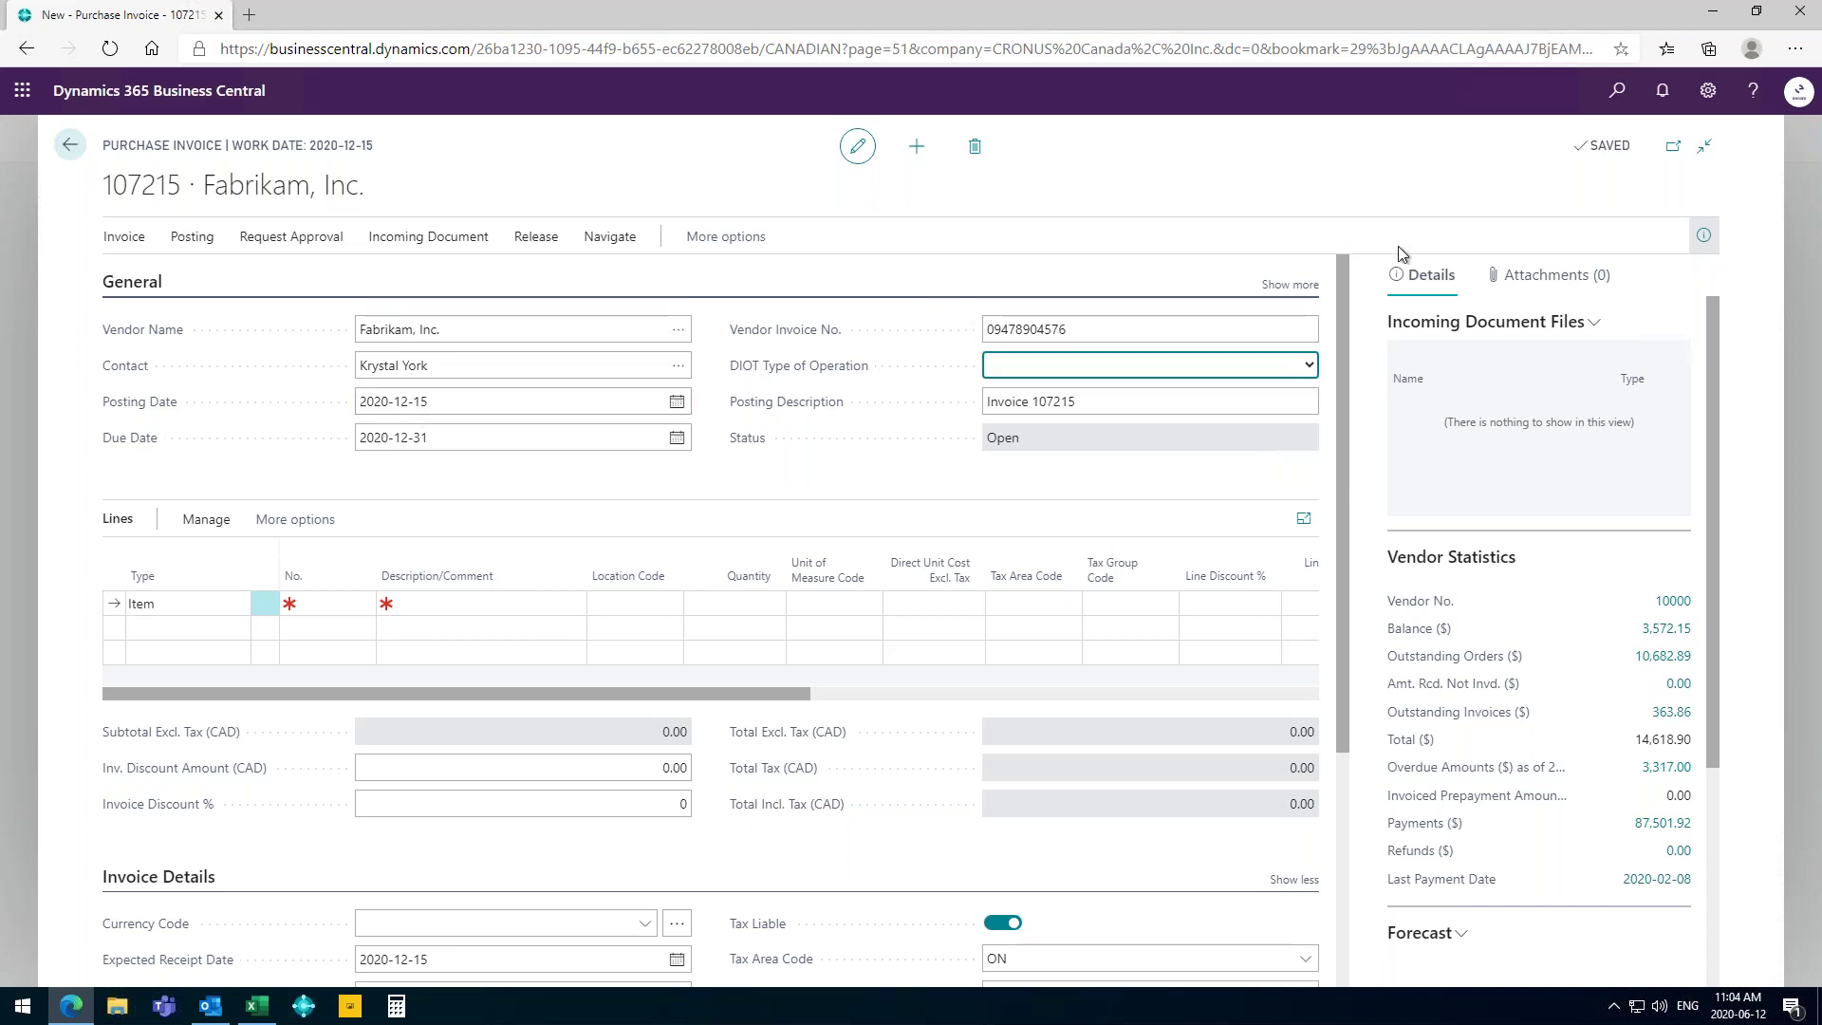
Review the additional General fields of the purchase invoice, then collapse them again.
{"action": "left_click", "coordinate": [1289, 286]}
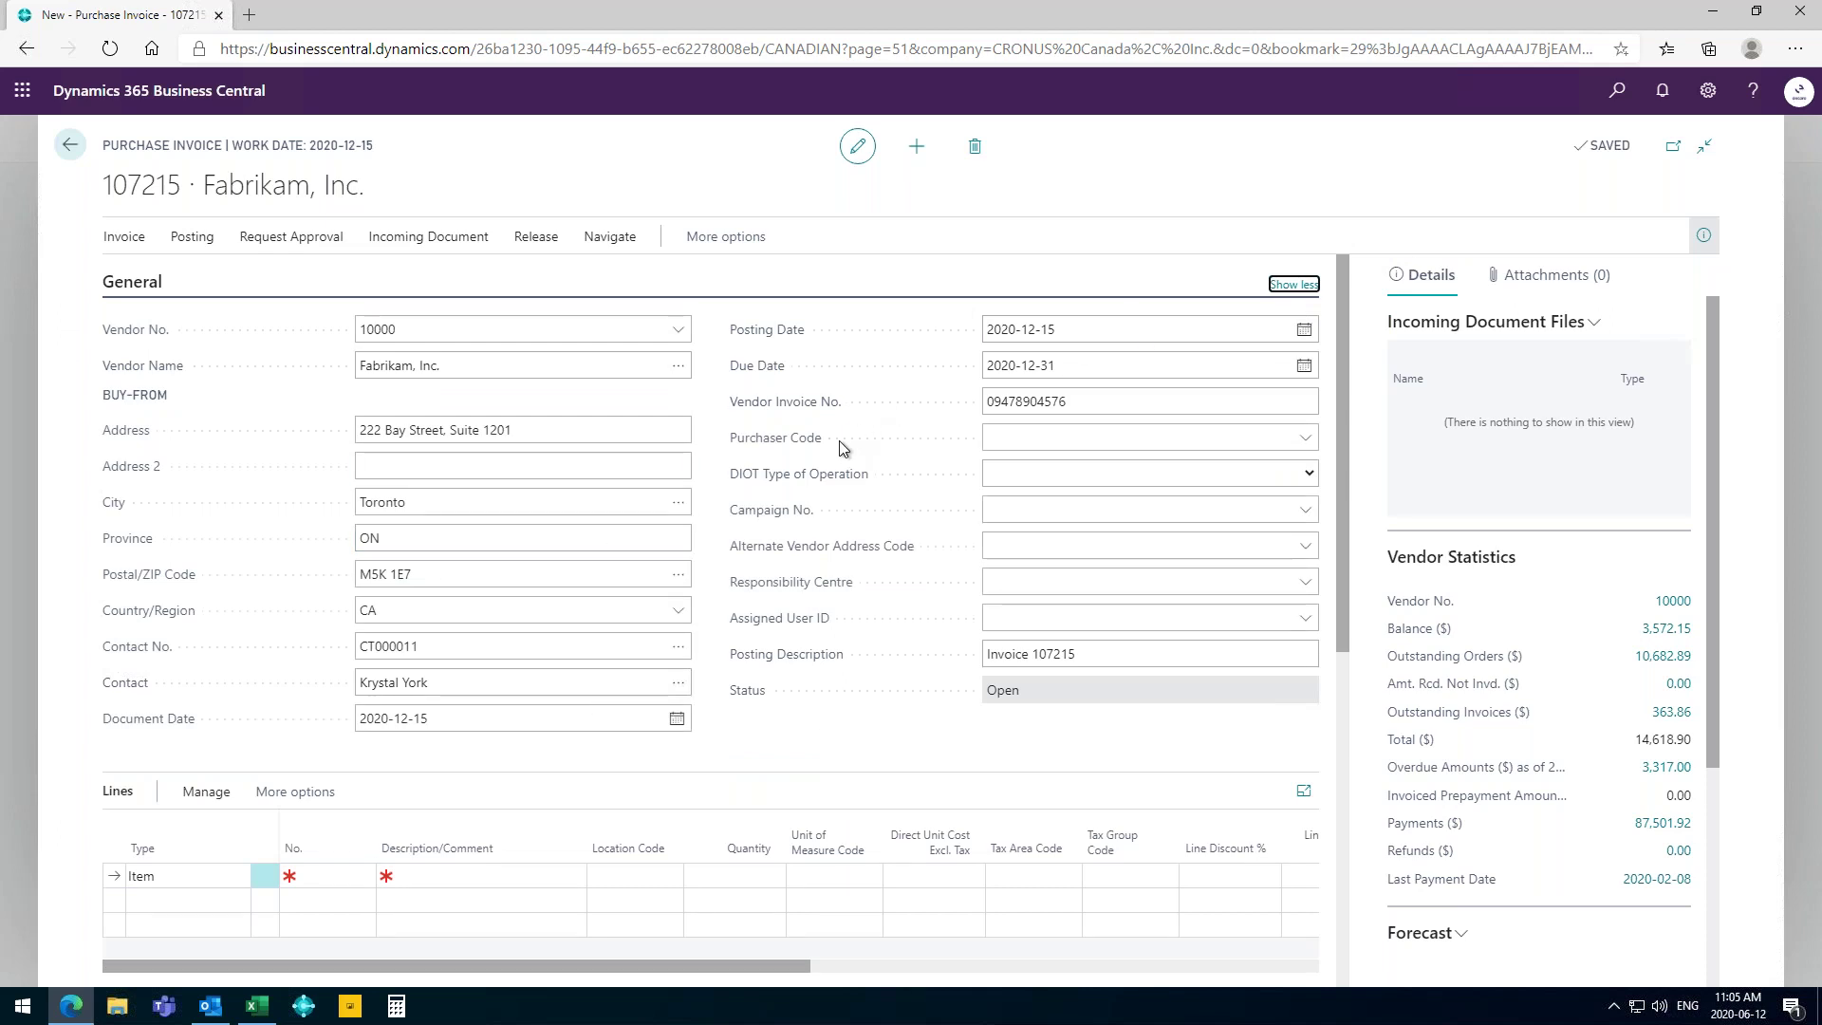
{"action": "left_click", "coordinate": [1291, 285]}
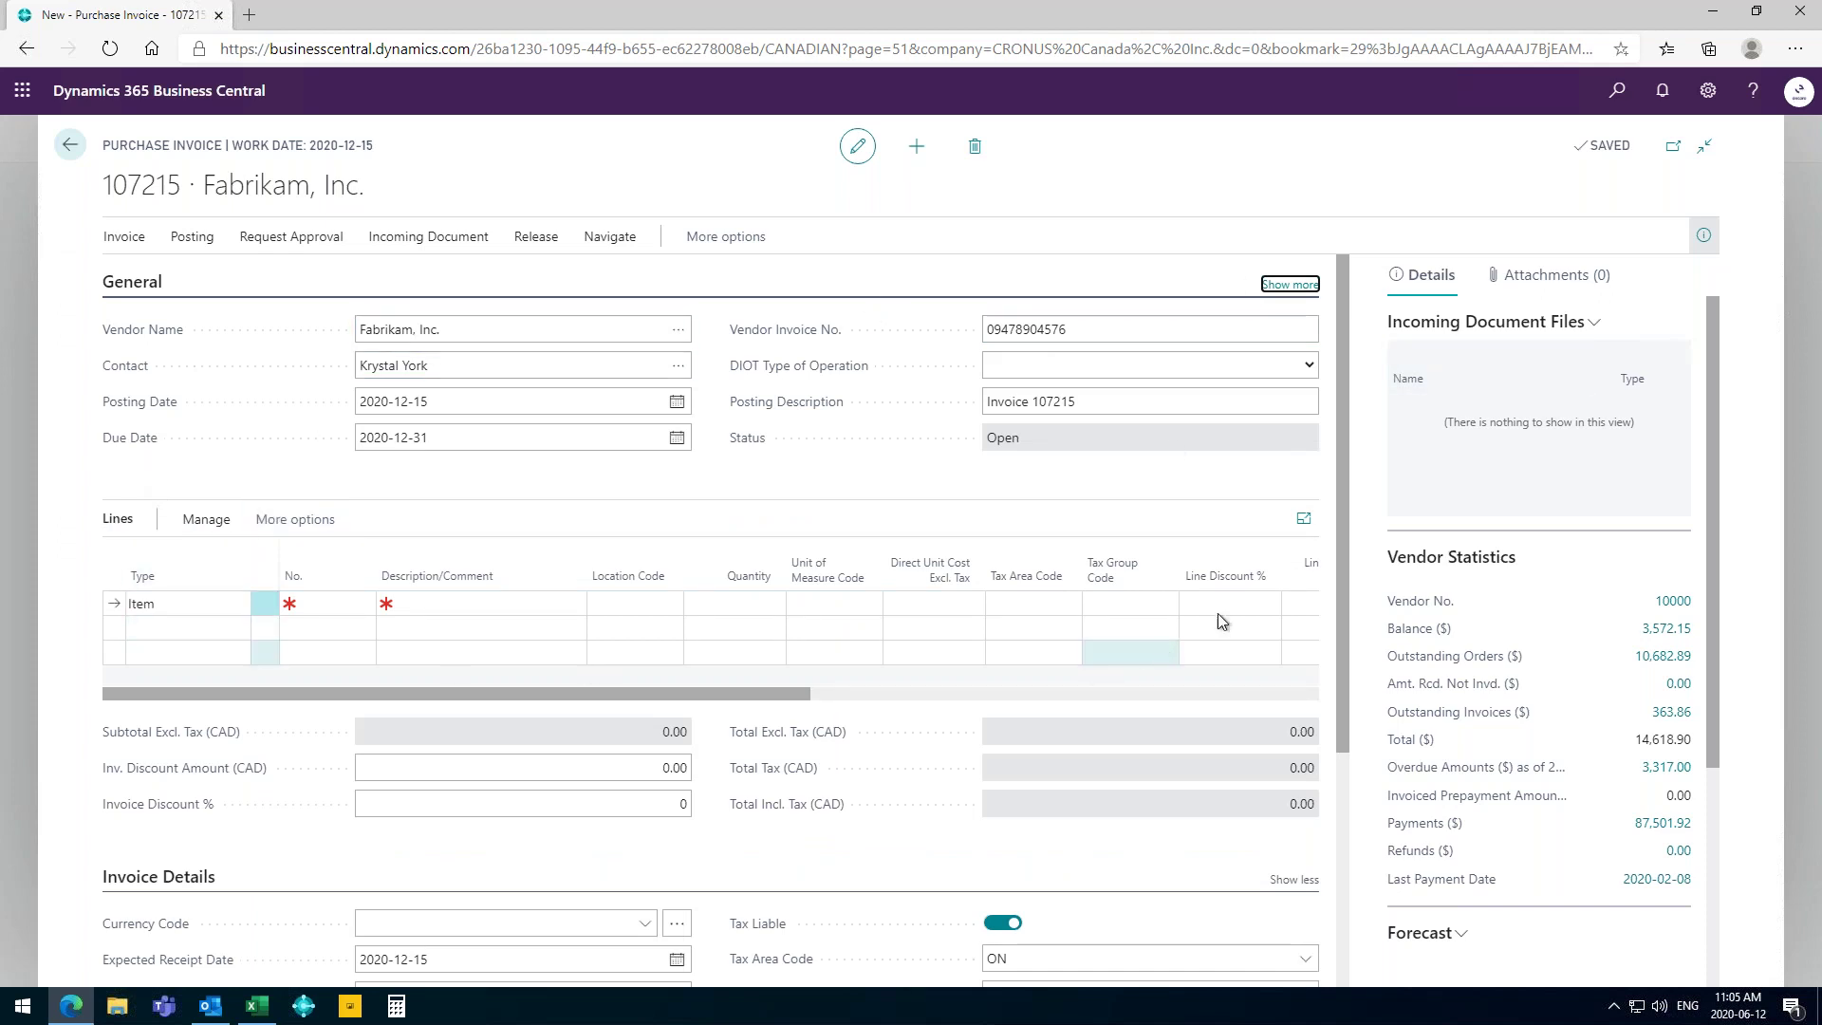
{"action": "mouse_move", "coordinate": [1238, 573]}
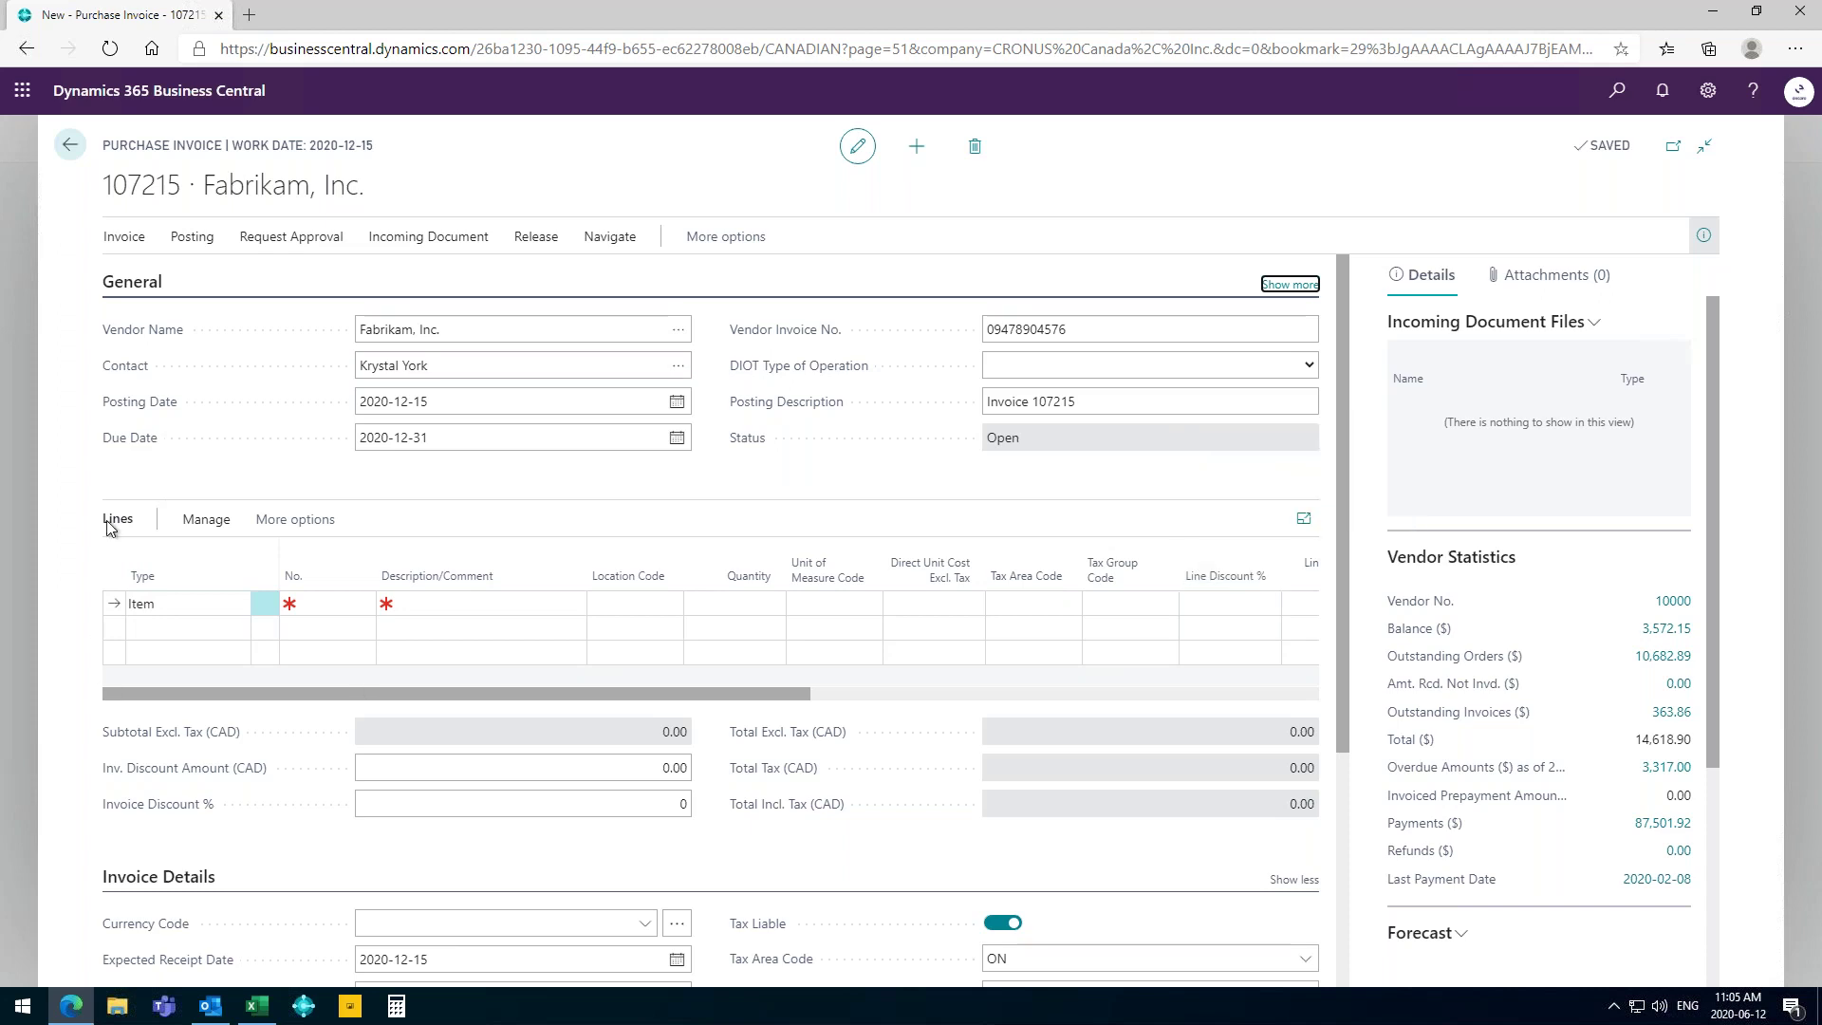
Set the first invoice line to type G/L Account and choose the Travel account.
{"action": "left_click", "coordinate": [178, 605]}
{"action": "left_click", "coordinate": [237, 605]}
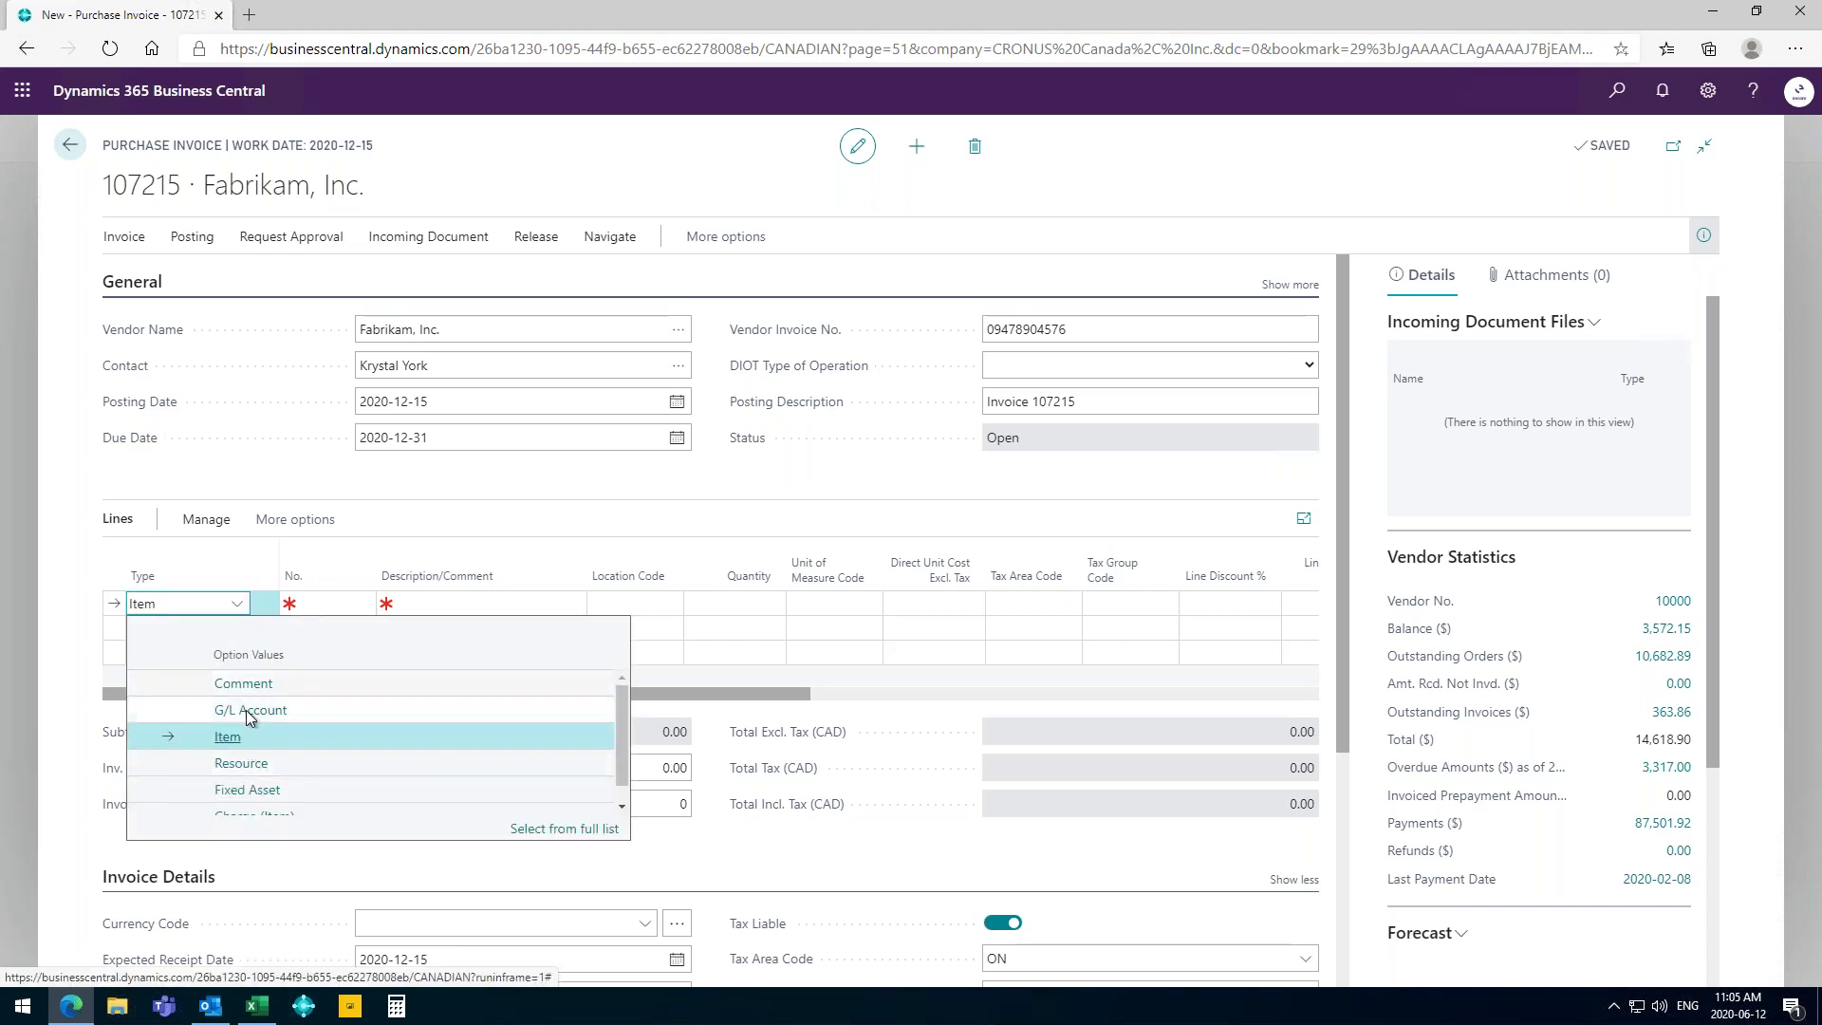
{"action": "left_click", "coordinate": [247, 710]}
{"action": "left_click", "coordinate": [309, 606]}
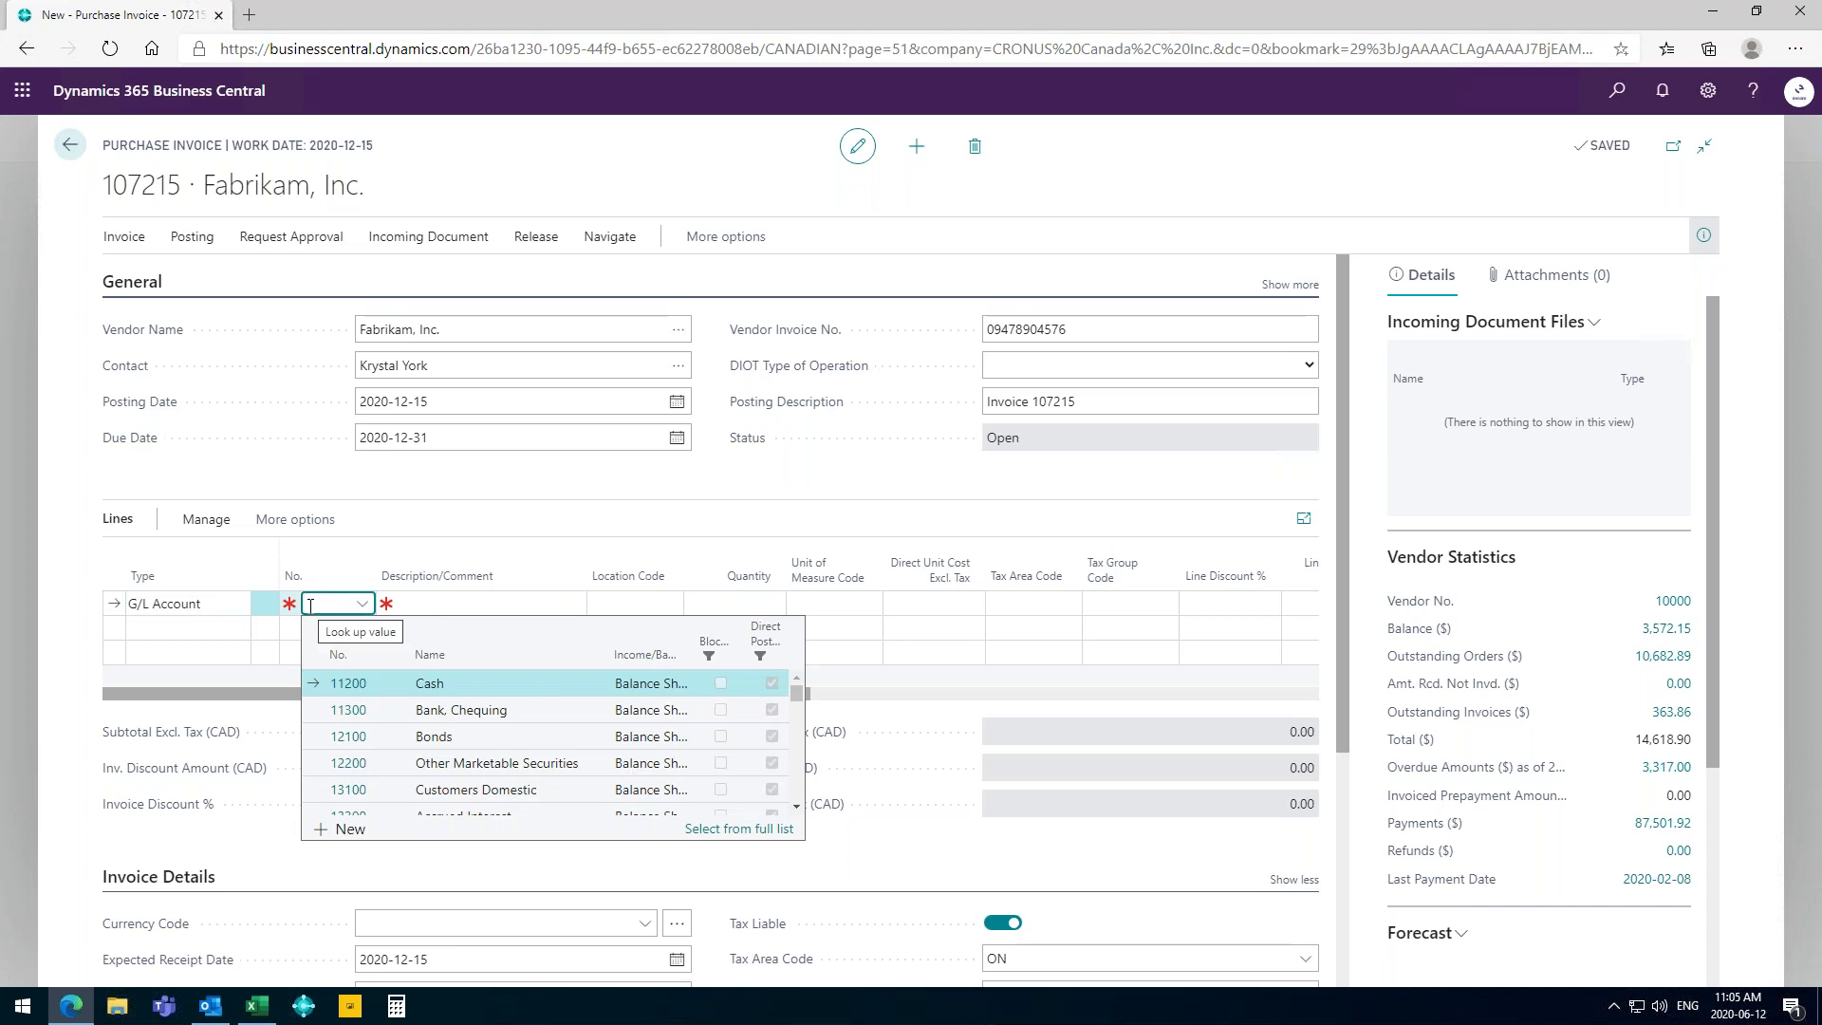
{"action": "type", "text": "Trav"}
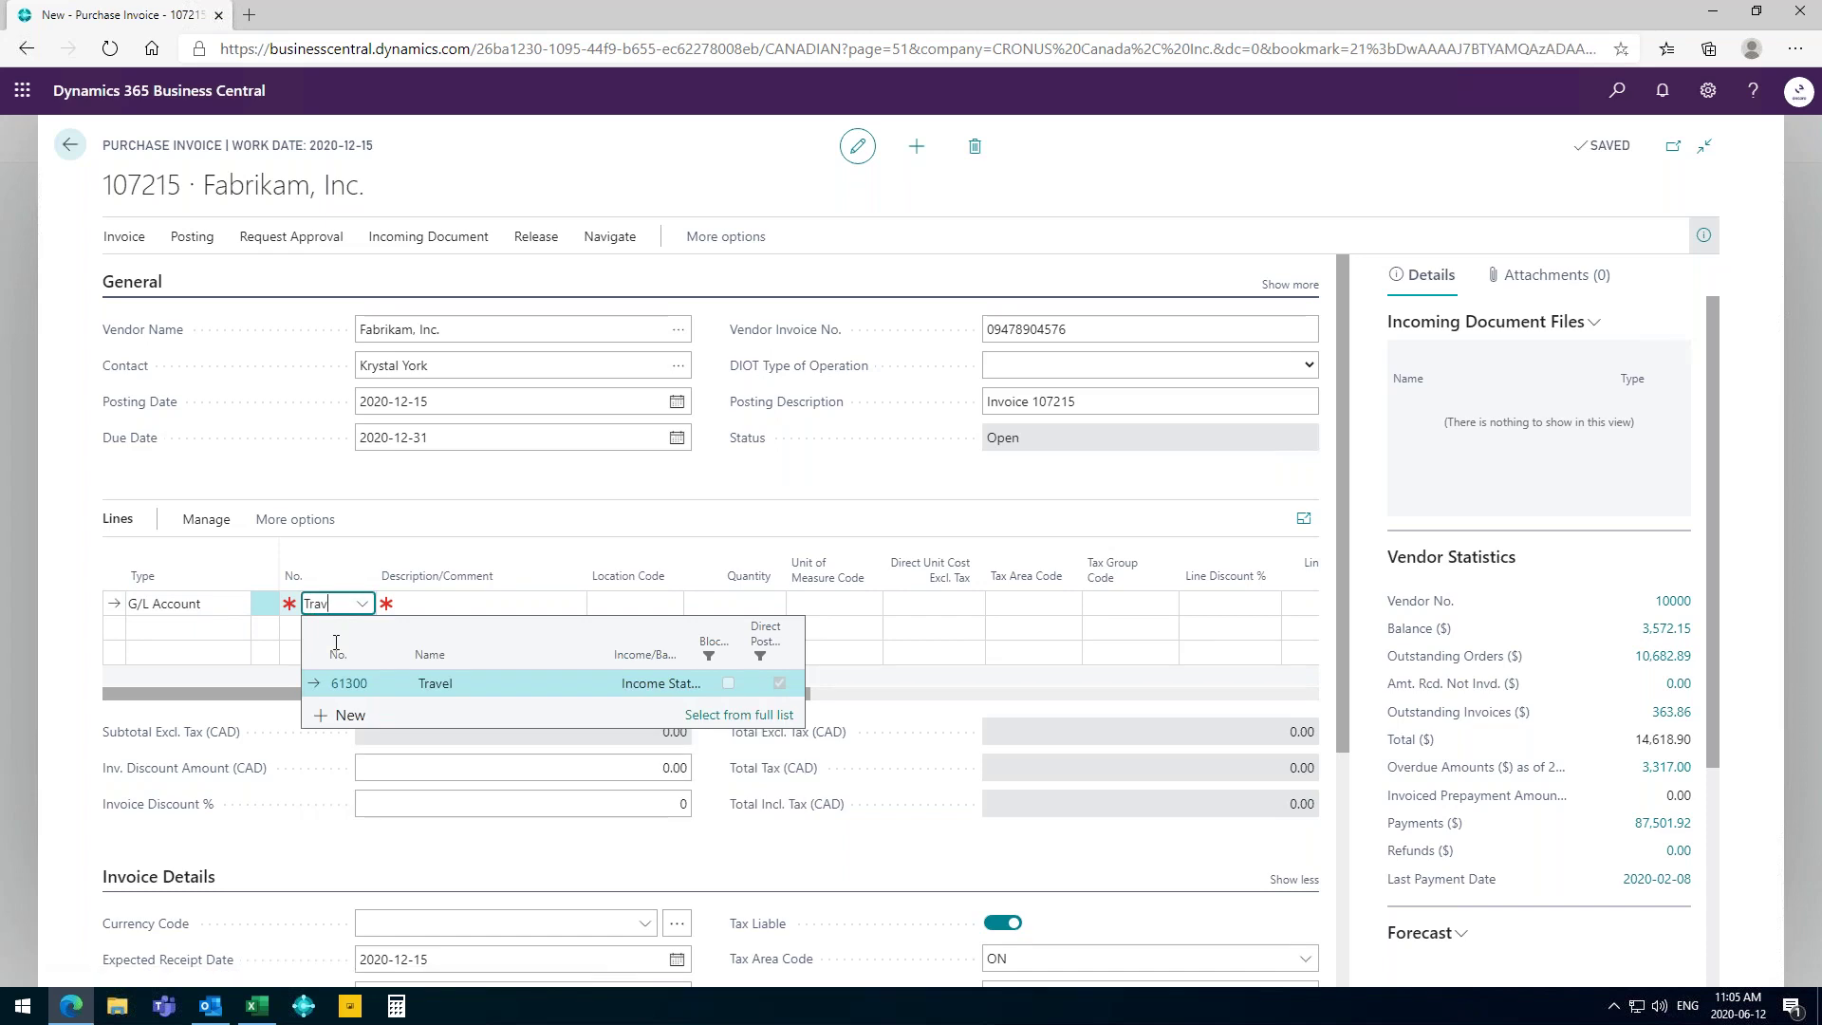
{"action": "left_click", "coordinate": [351, 683]}
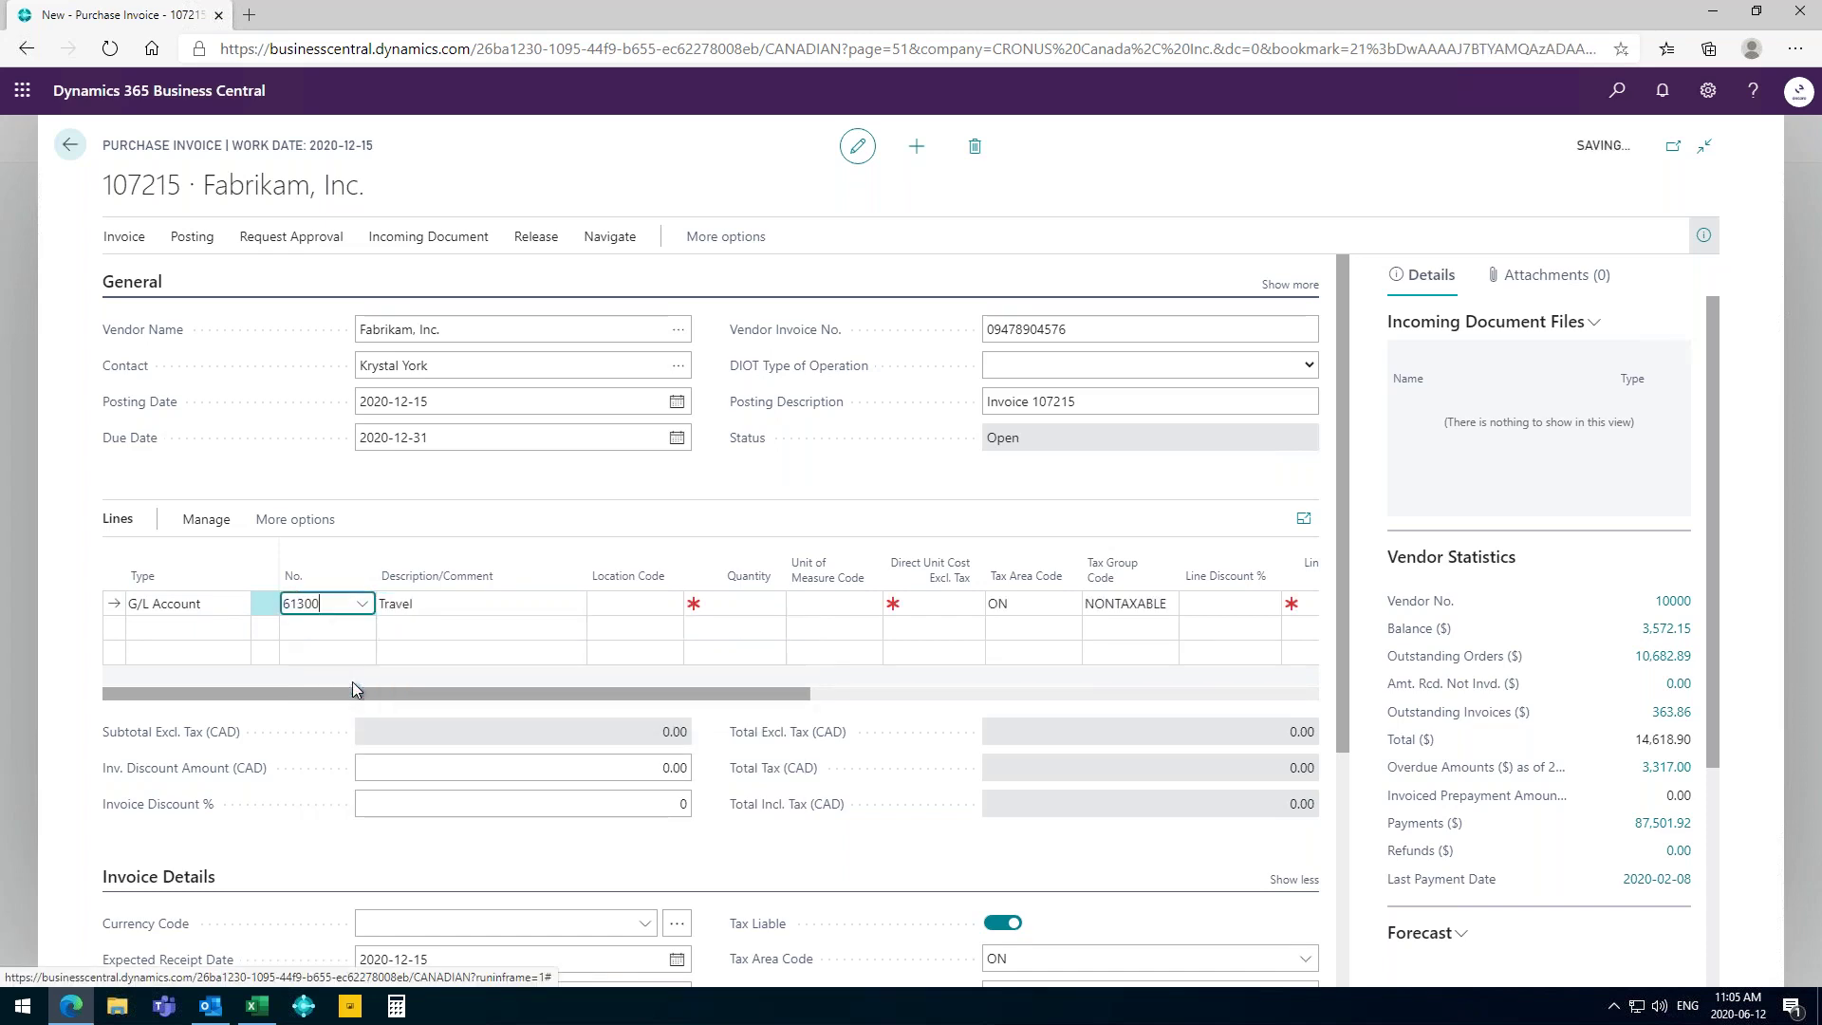
Set the Travel line's quantity to 1 and its direct unit cost excluding tax to 600.
{"action": "key", "text": "Tab"}
{"action": "key", "text": "Tab"}
{"action": "key", "text": "Tab"}
{"action": "key", "text": "Tab"}
{"action": "key", "text": "Tab"}
{"action": "type", "text": "600"}
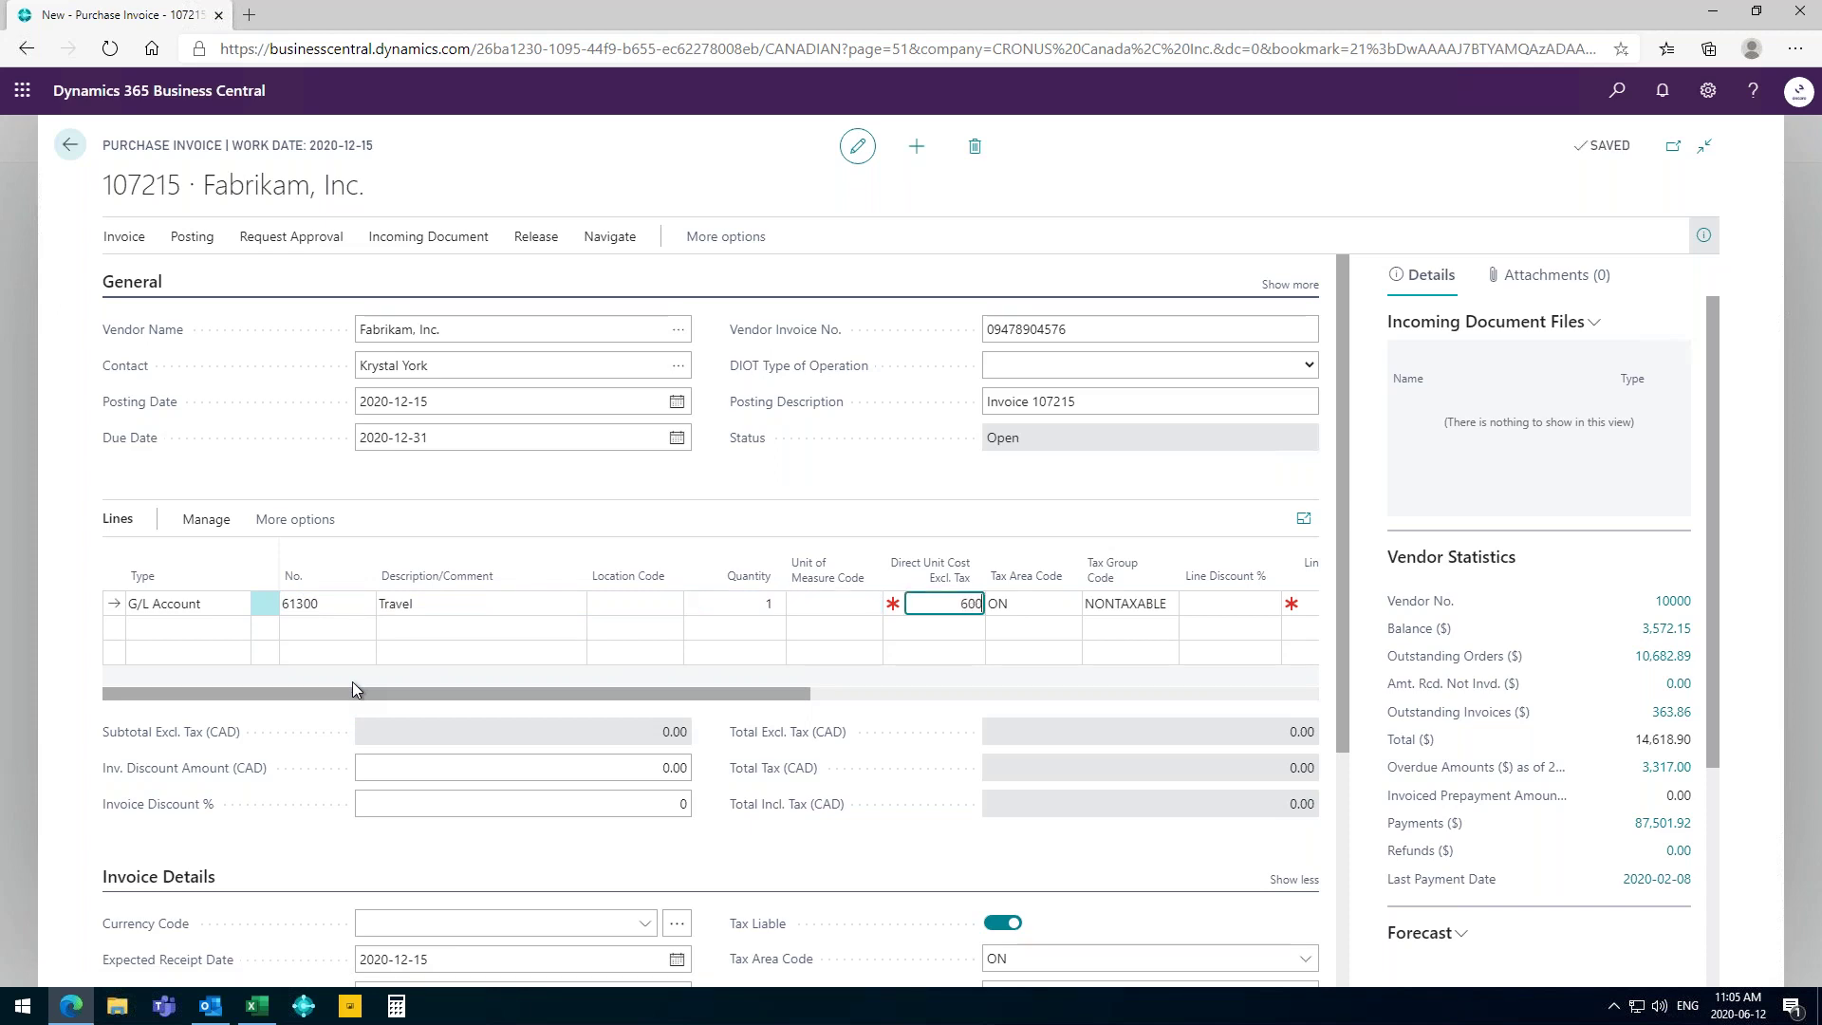
{"action": "key", "text": "Tab"}
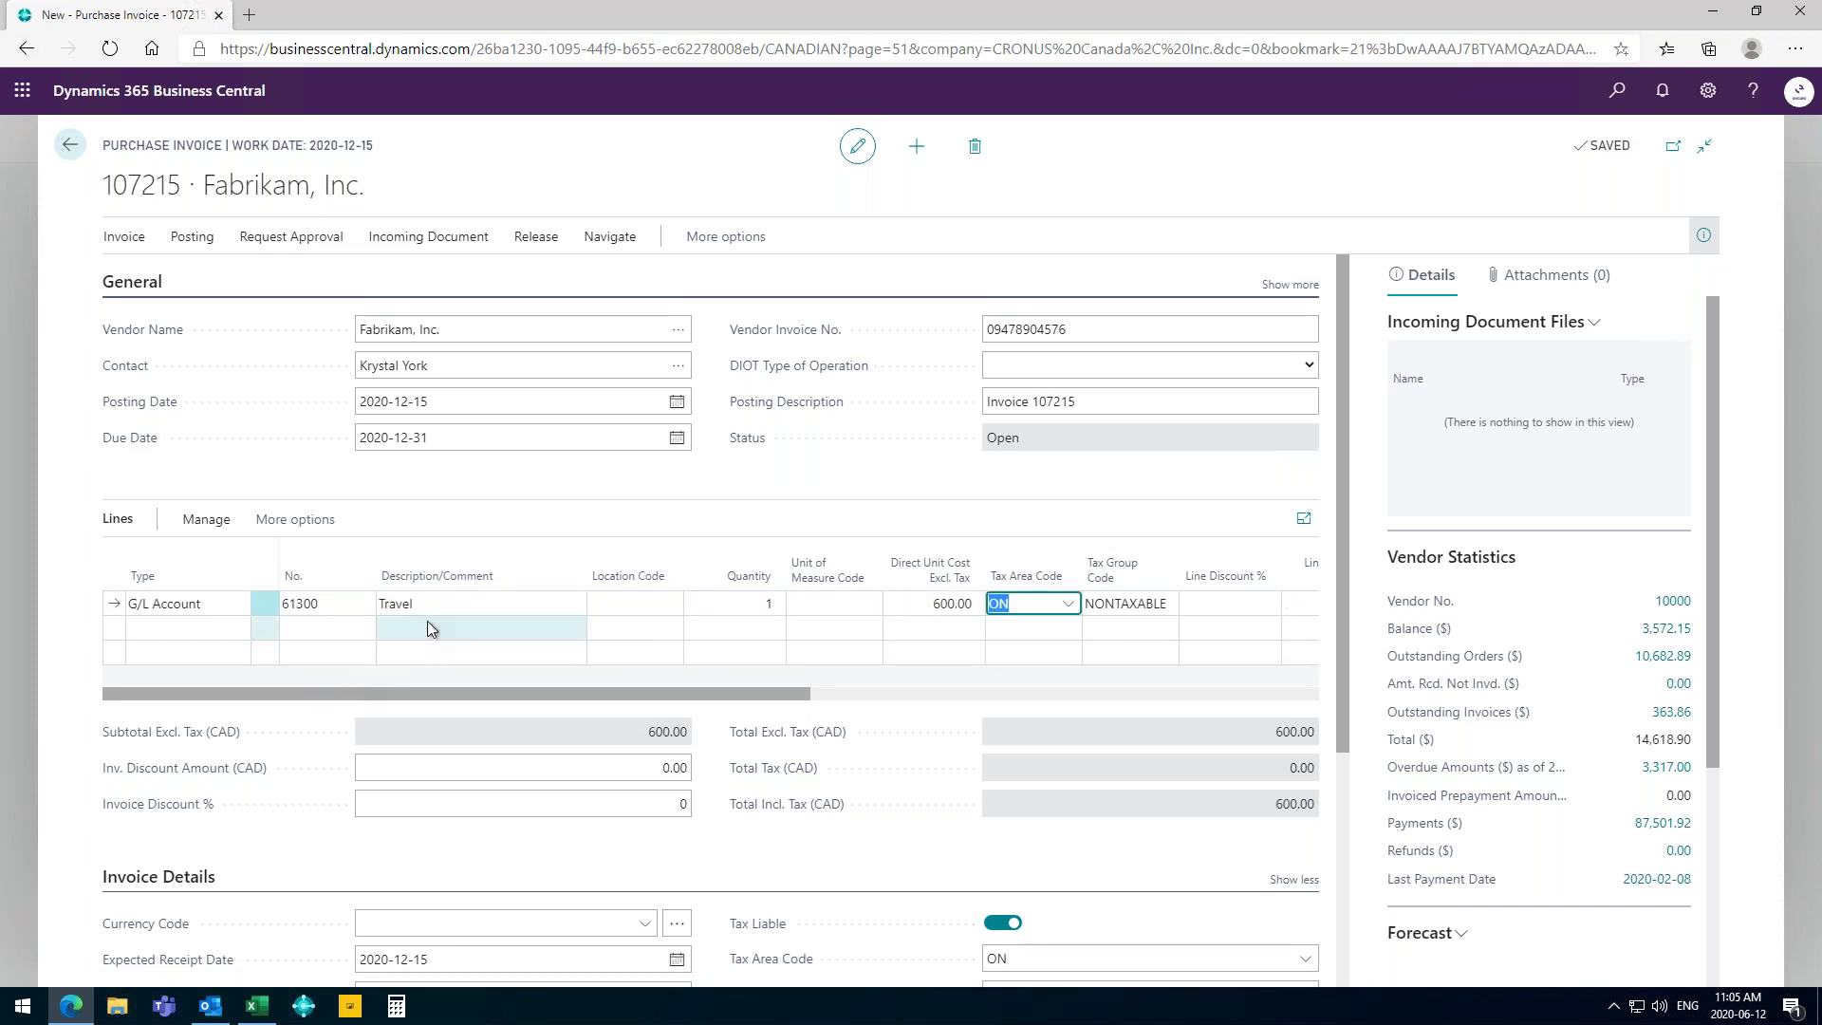
Change the first line's description to "Hotel for Management".
{"action": "left_click", "coordinate": [440, 608]}
{"action": "type", "text": "Hoterl"}
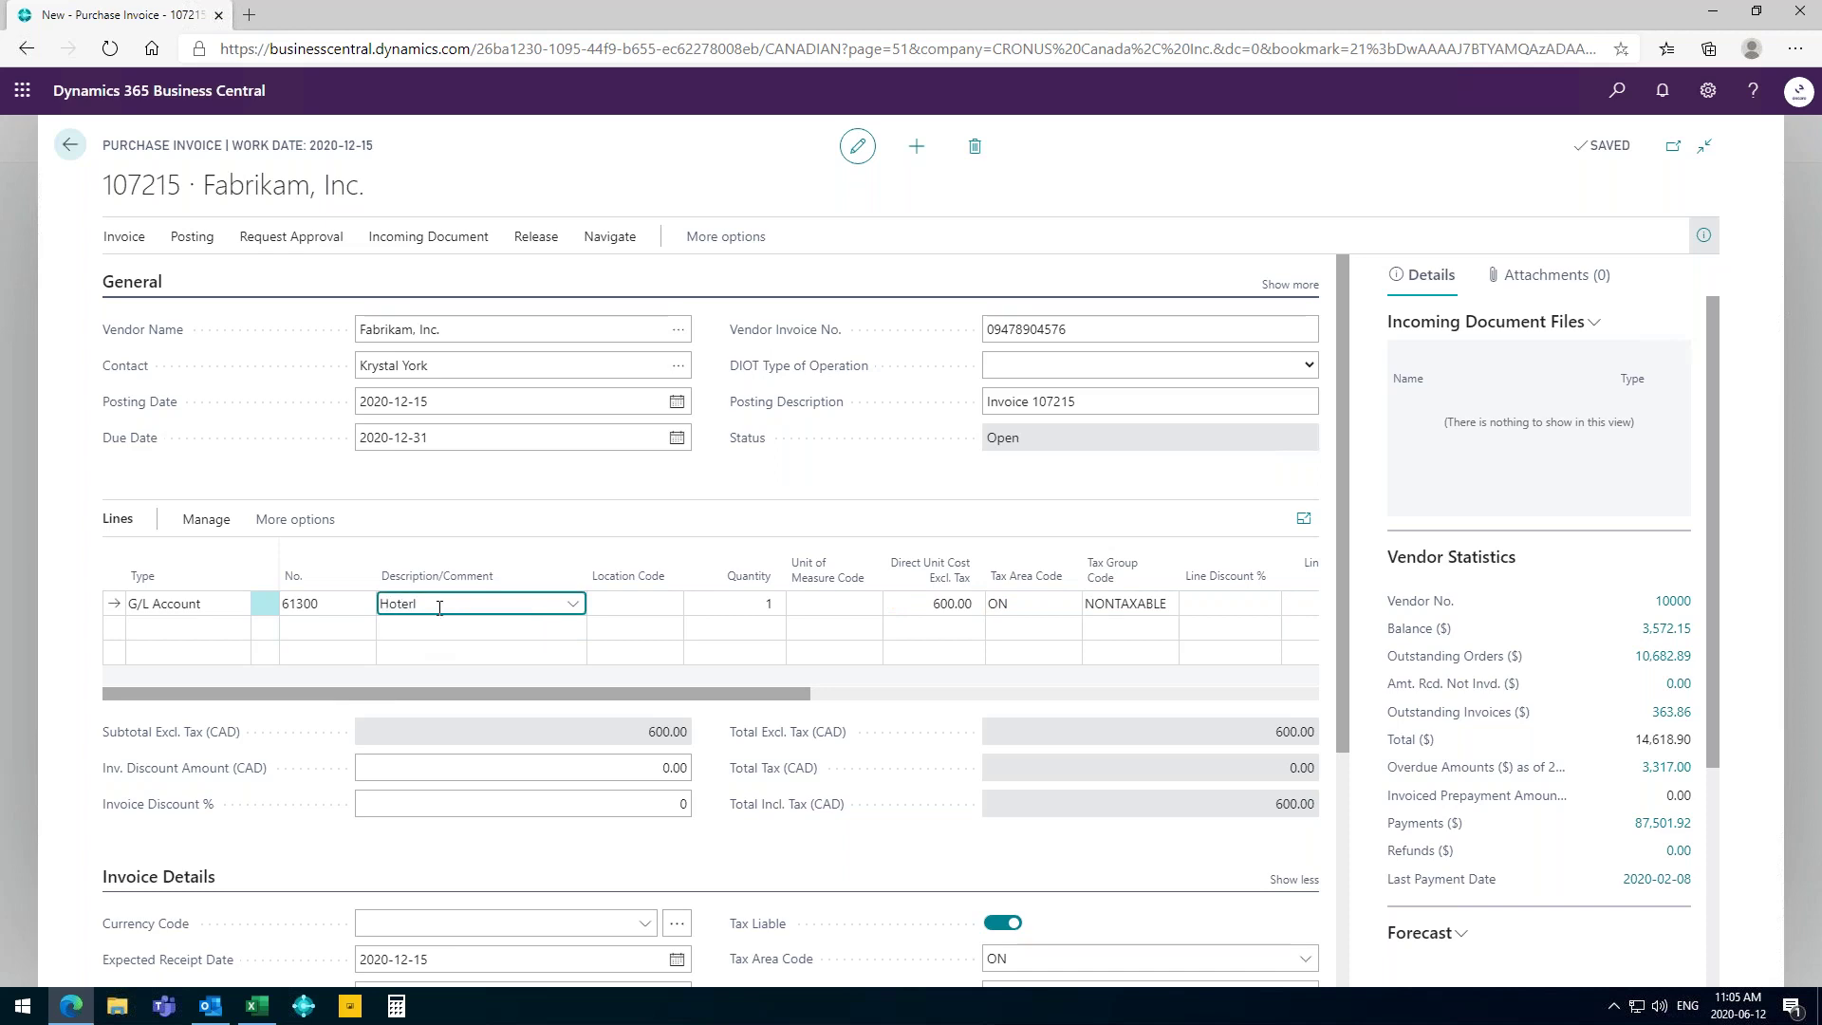
{"action": "key", "text": "BackSpace"}
{"action": "key", "text": "BackSpace"}
{"action": "type", "text": "l for "}
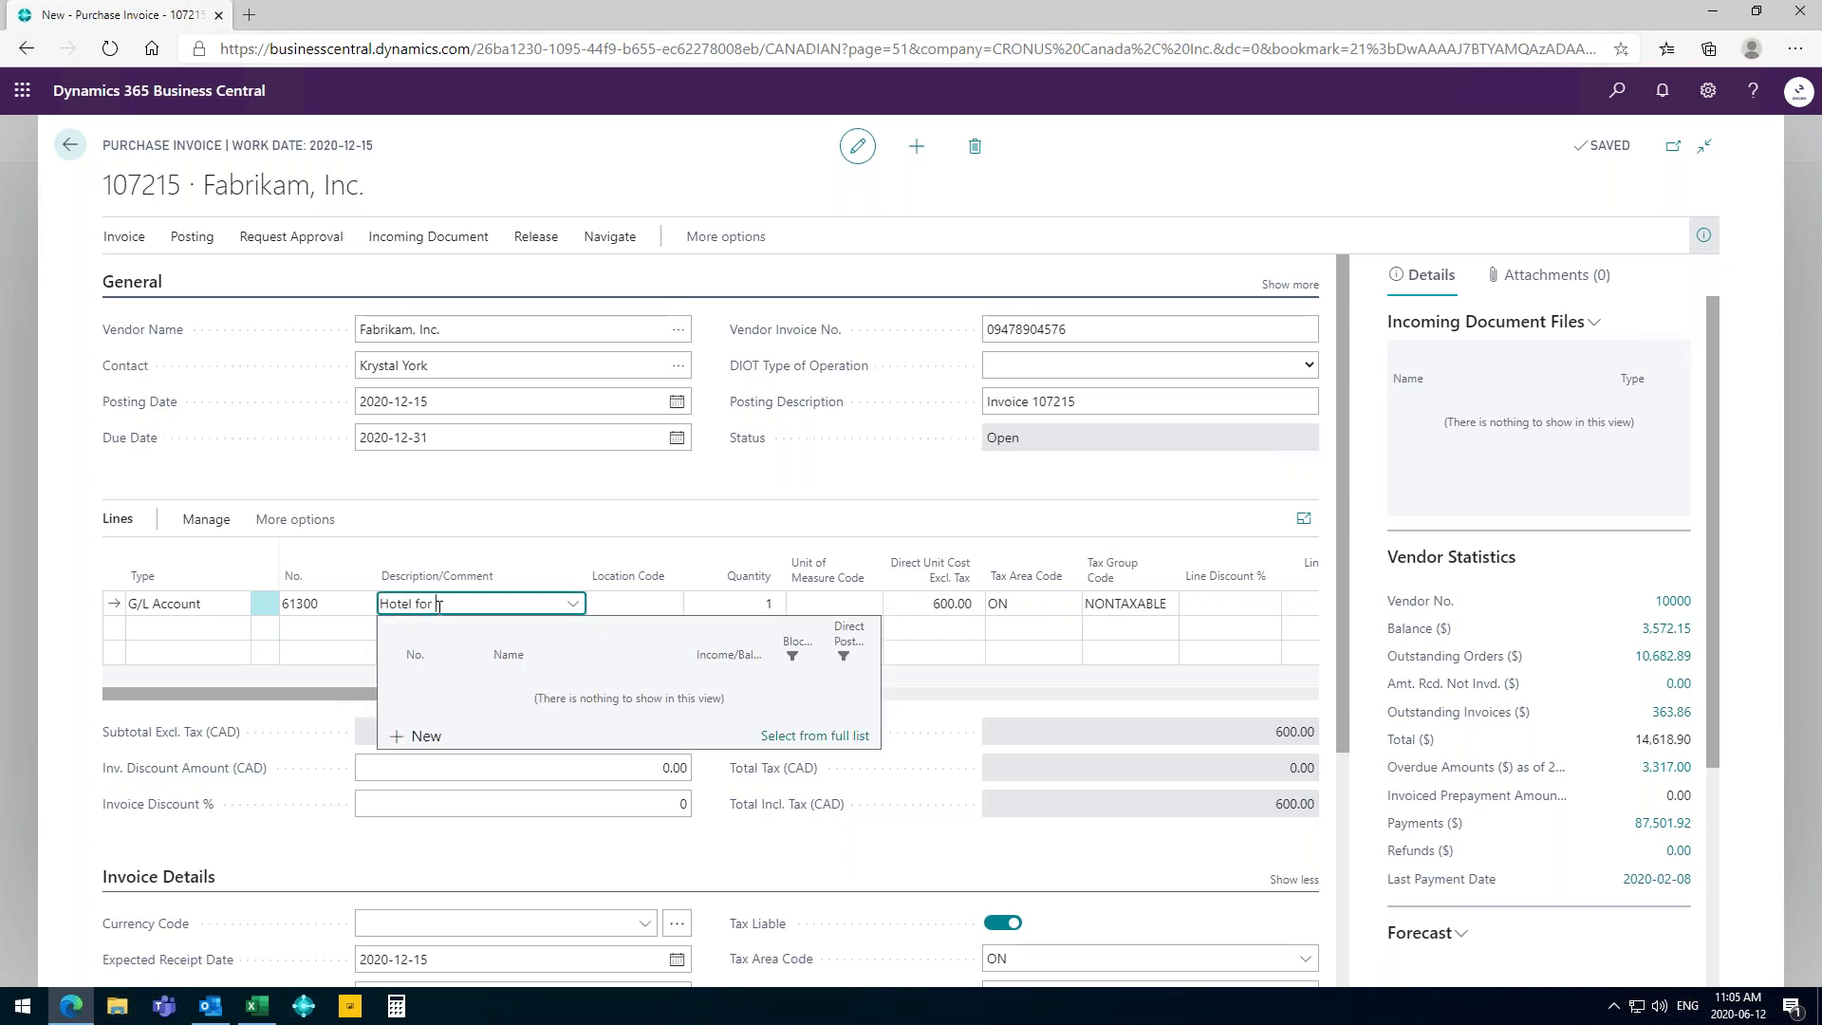
{"action": "type", "text": "Management"}
{"action": "key", "text": "Tab"}
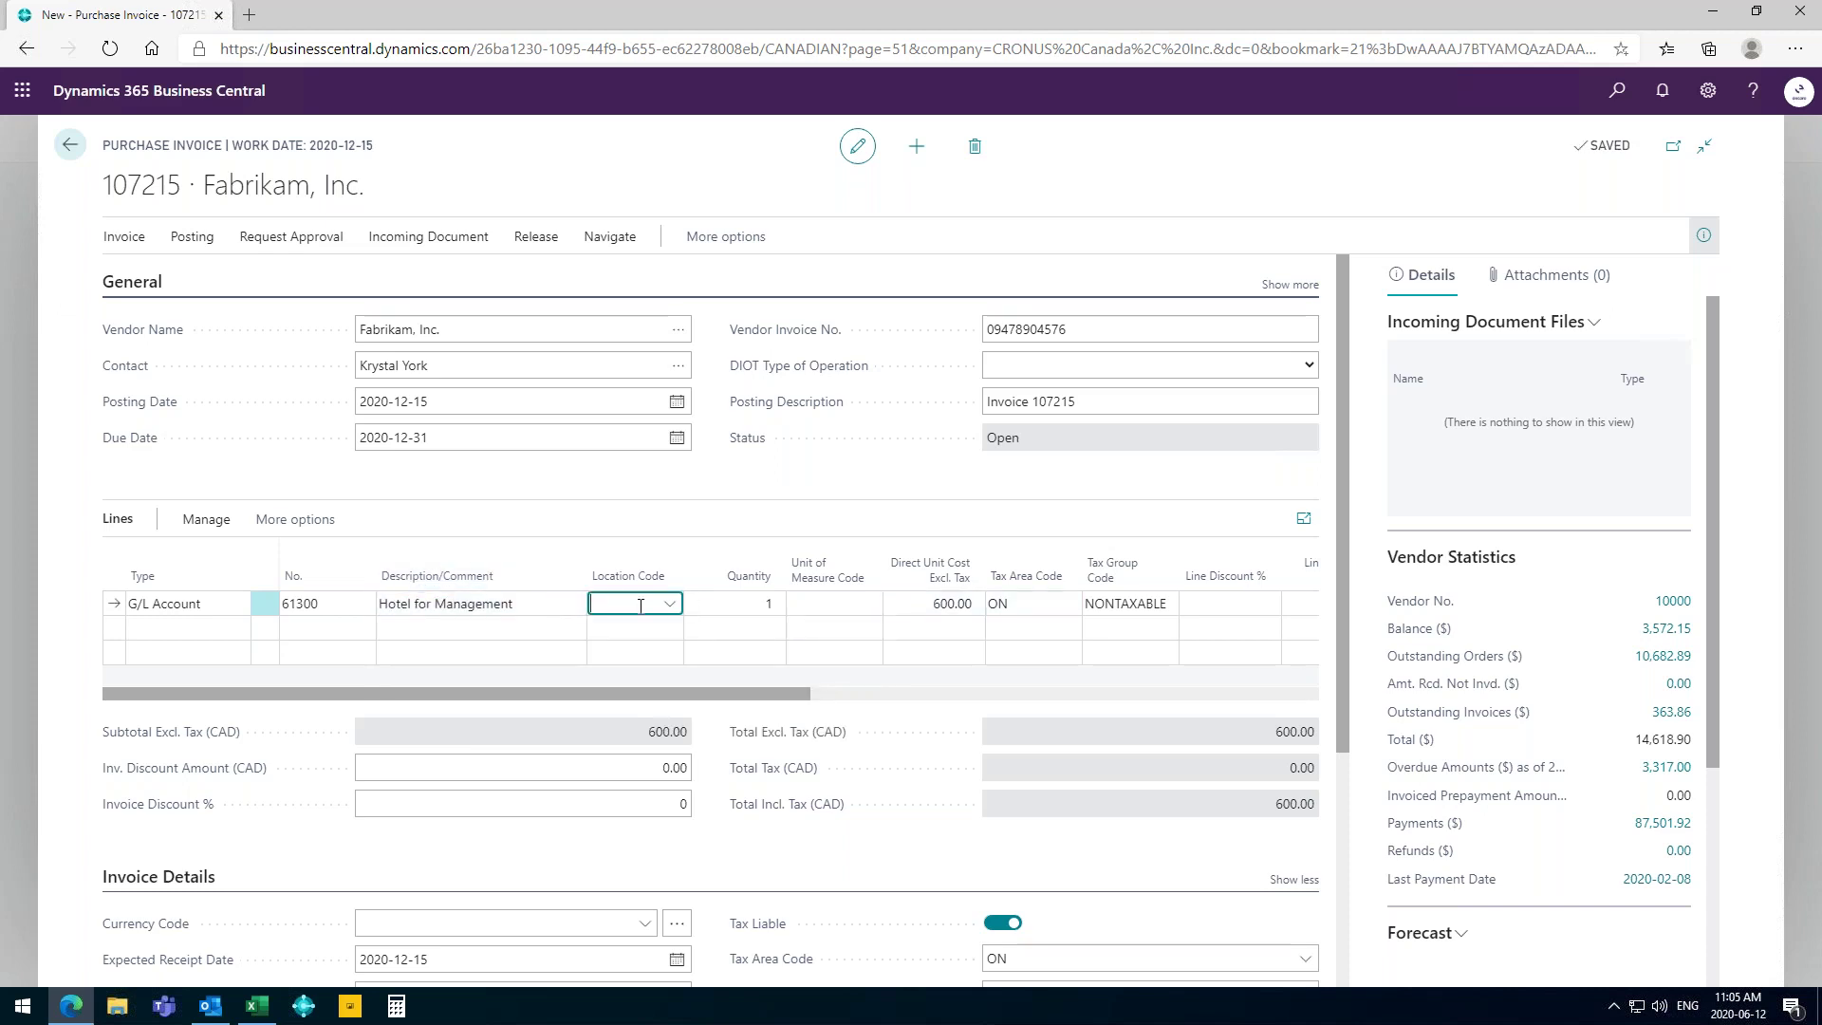
Add a second line of type Item for the ATHENS Desk (1896-S) with a quantity of 1.
{"action": "left_click", "coordinate": [203, 628]}
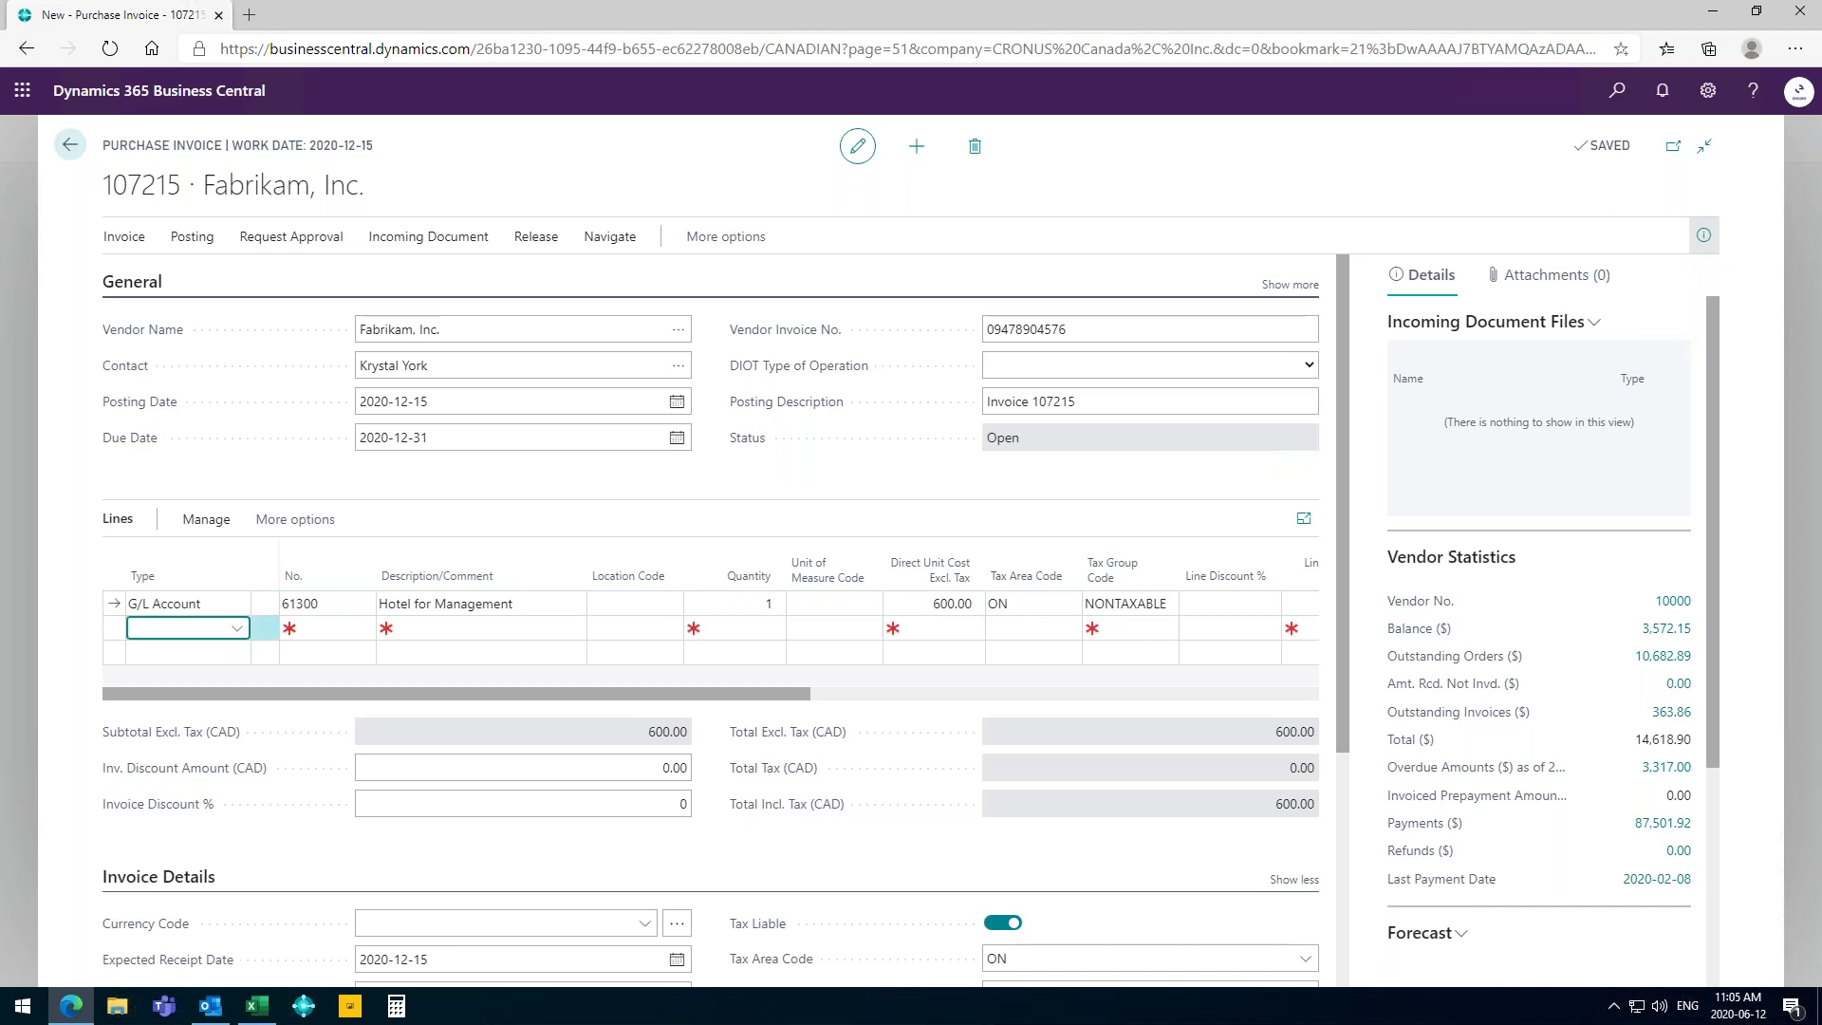
{"action": "left_click", "coordinate": [225, 627]}
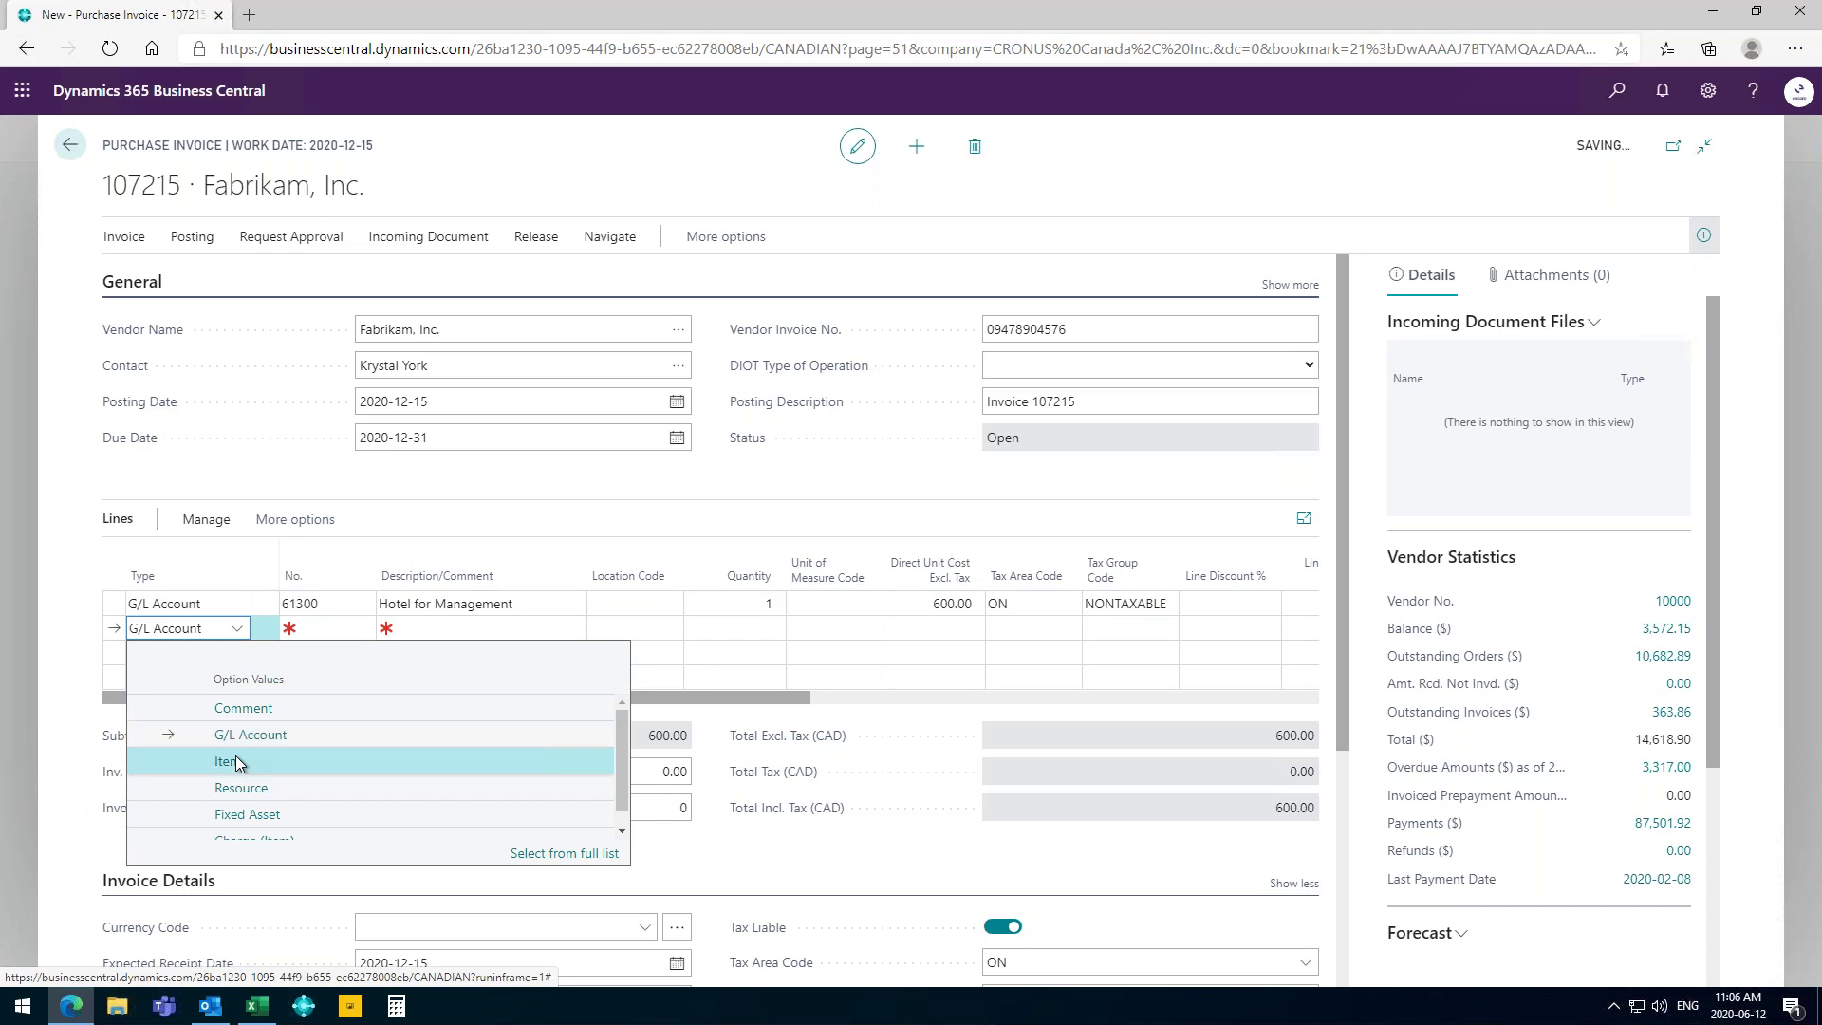
{"action": "left_click", "coordinate": [236, 762]}
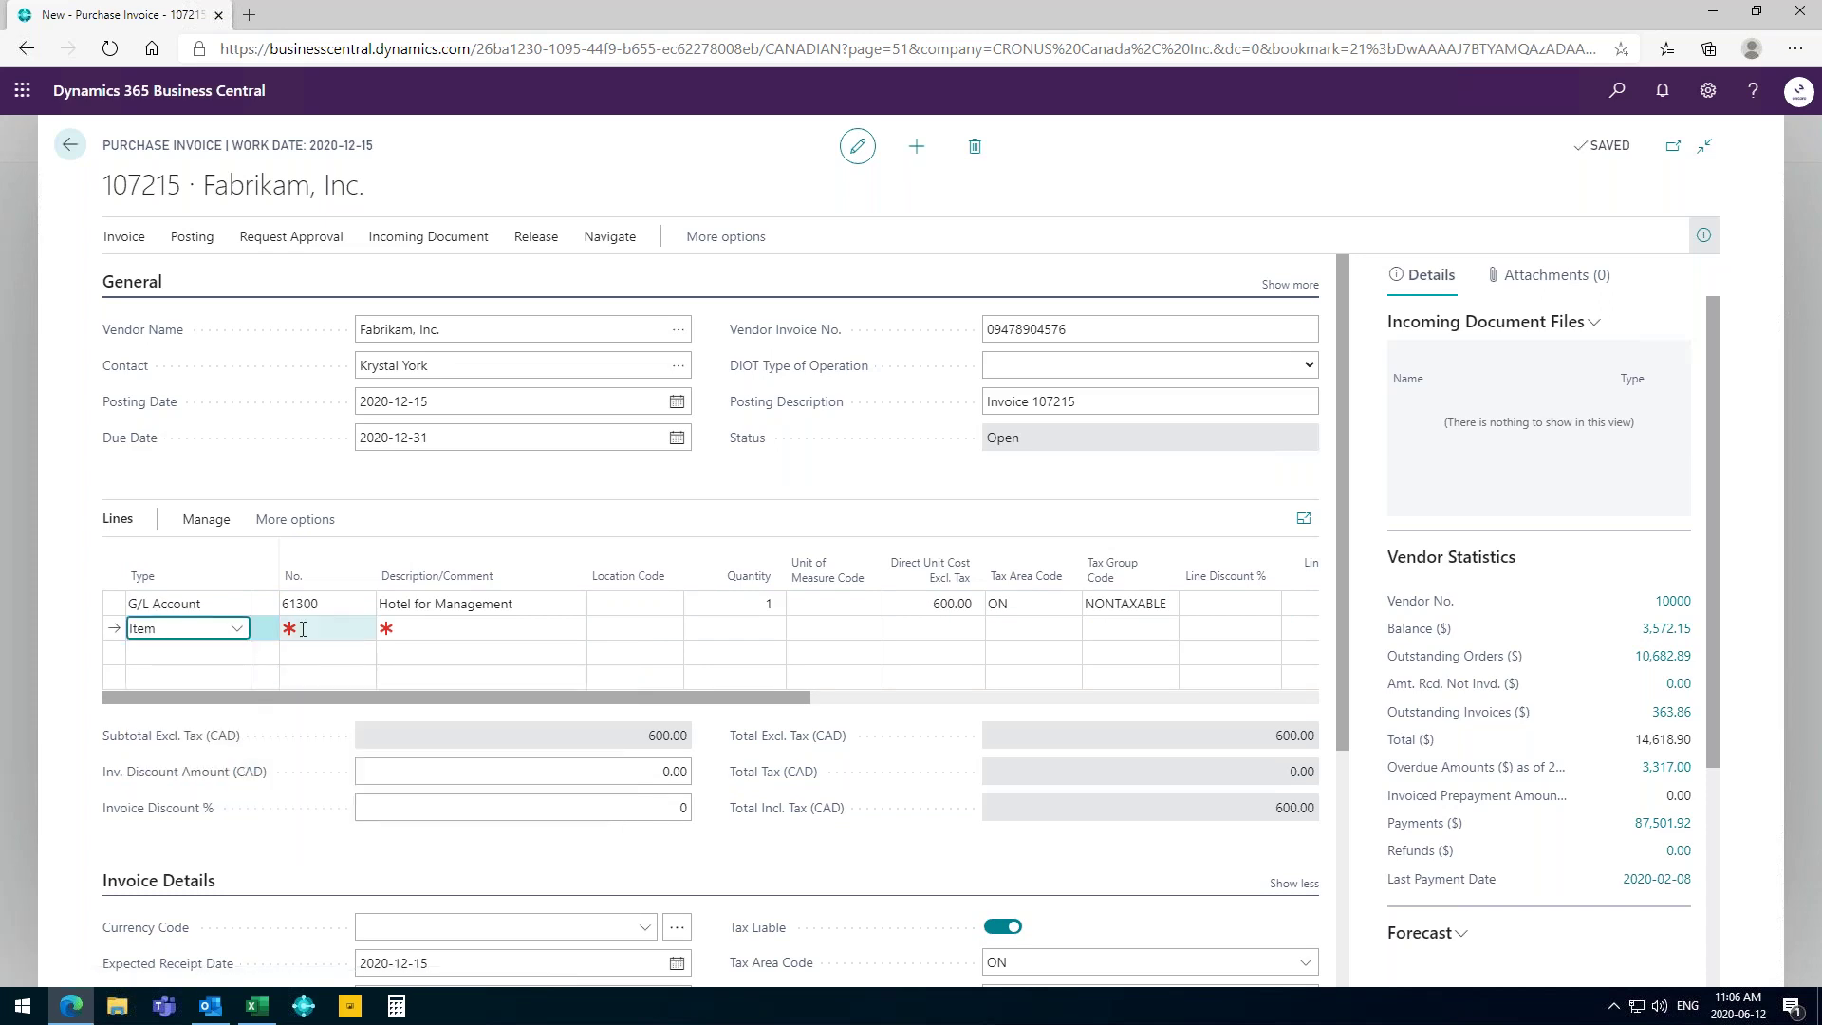
{"action": "left_click", "coordinate": [315, 630]}
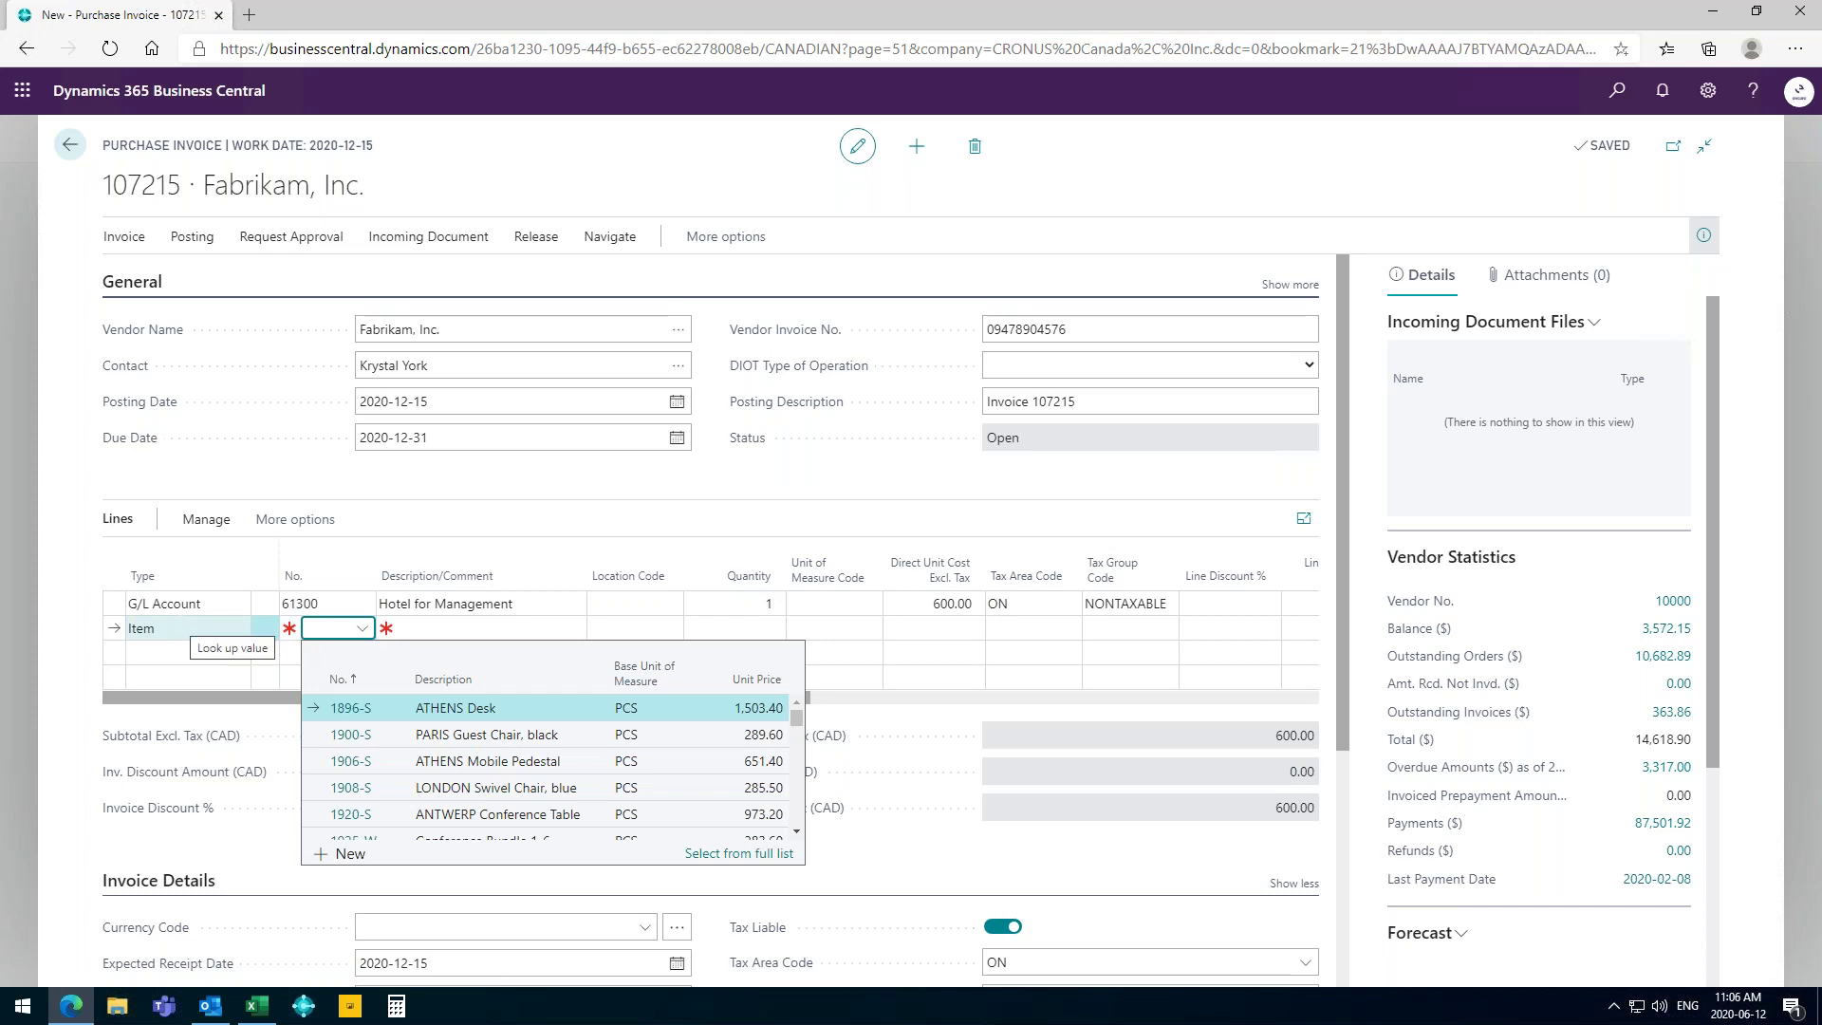
{"action": "left_click", "coordinate": [439, 713]}
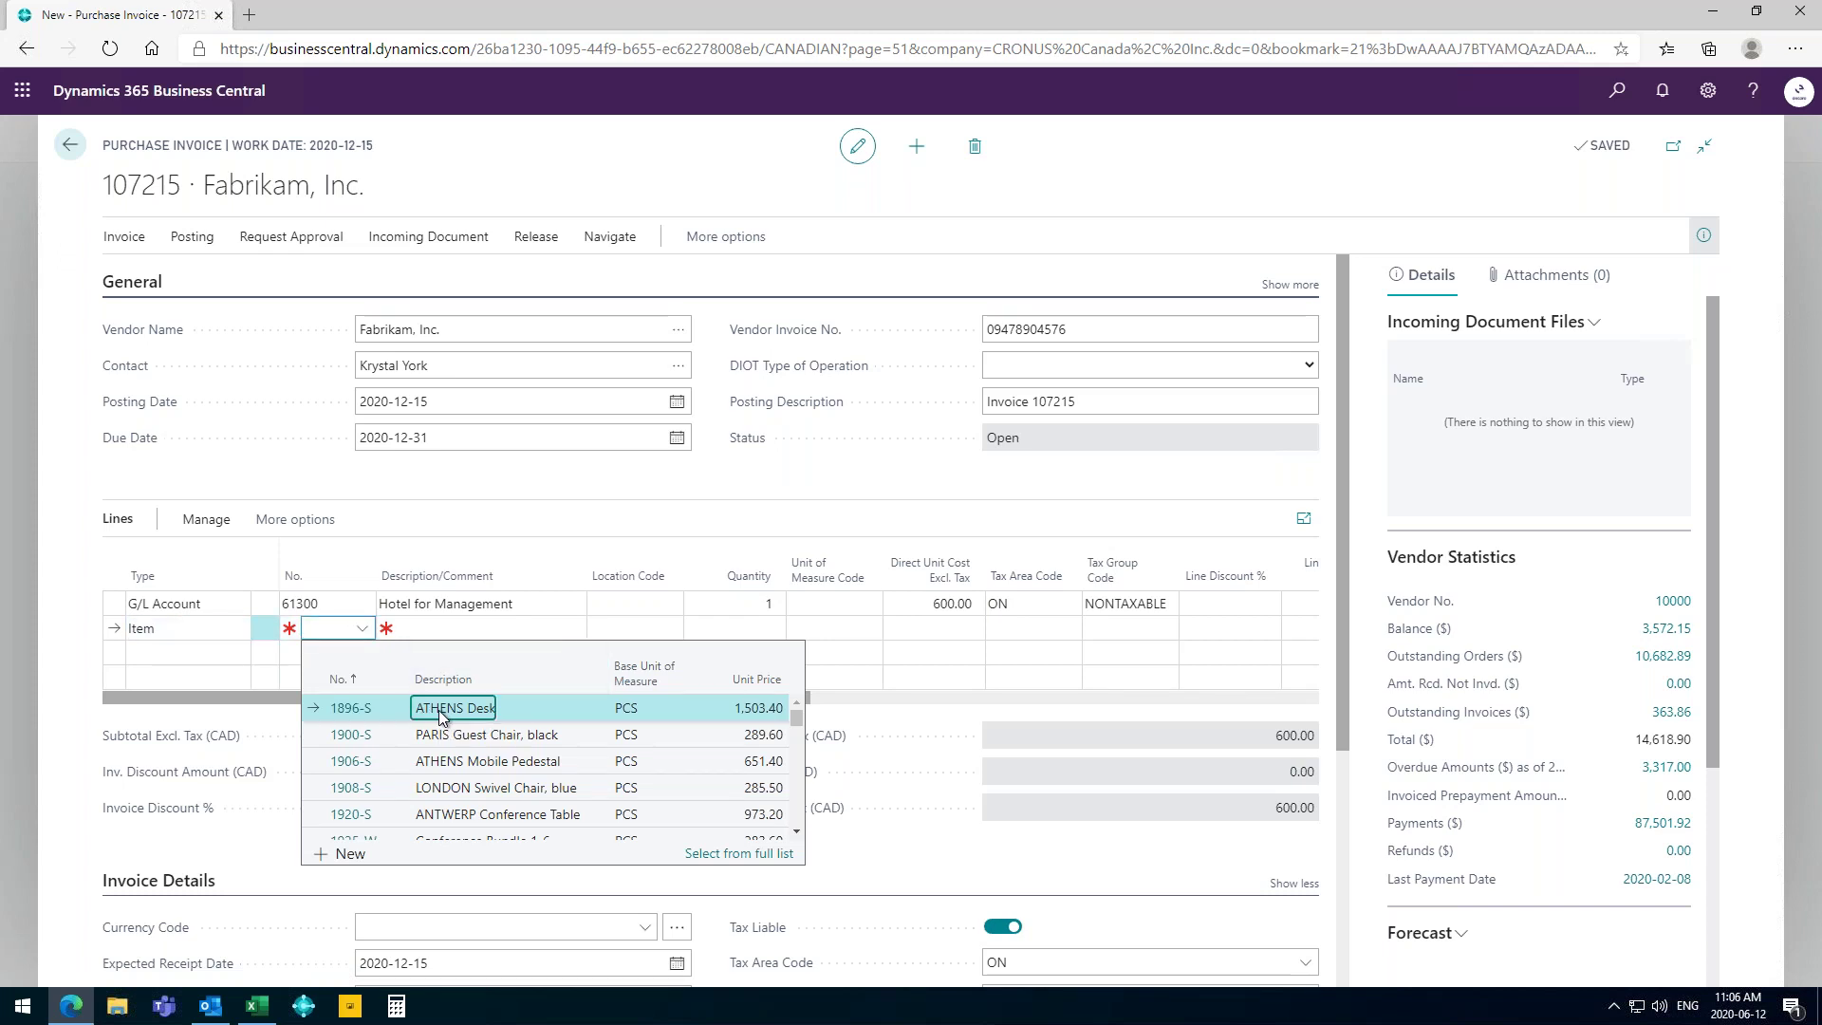
{"action": "left_click", "coordinate": [723, 628]}
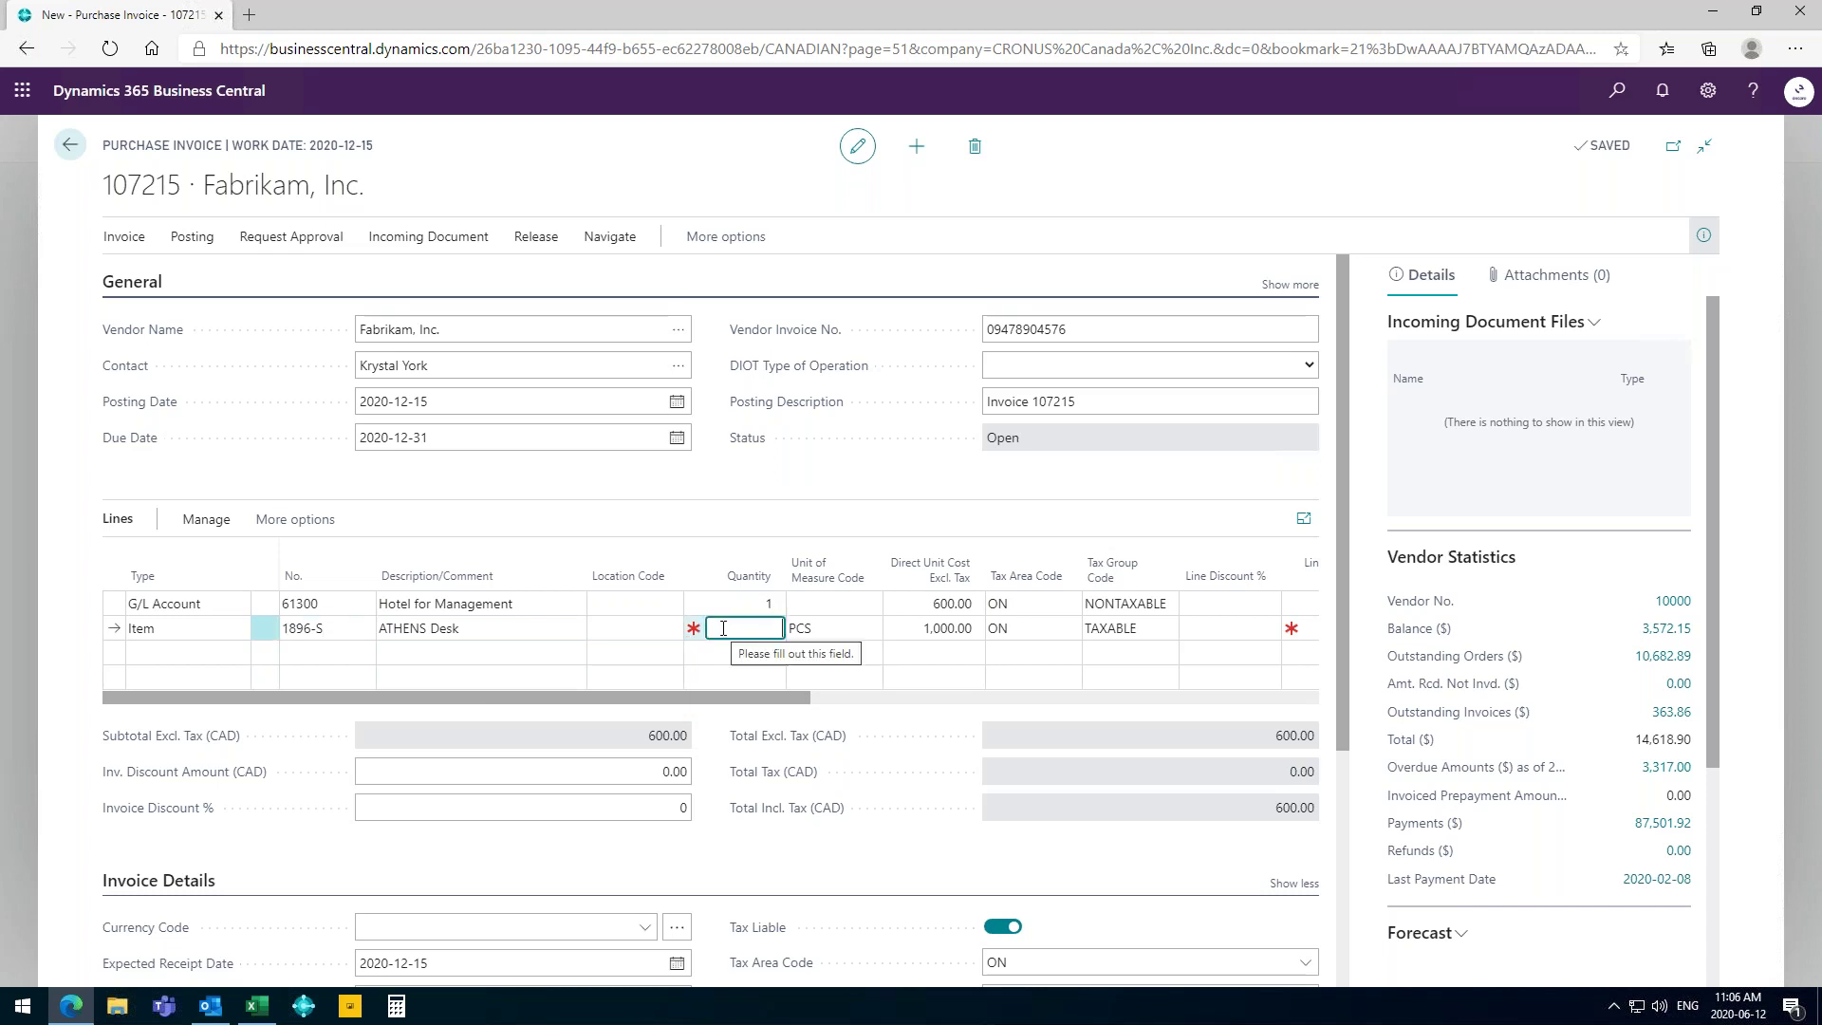
{"action": "type", "text": "1"}
{"action": "key", "text": "Tab"}
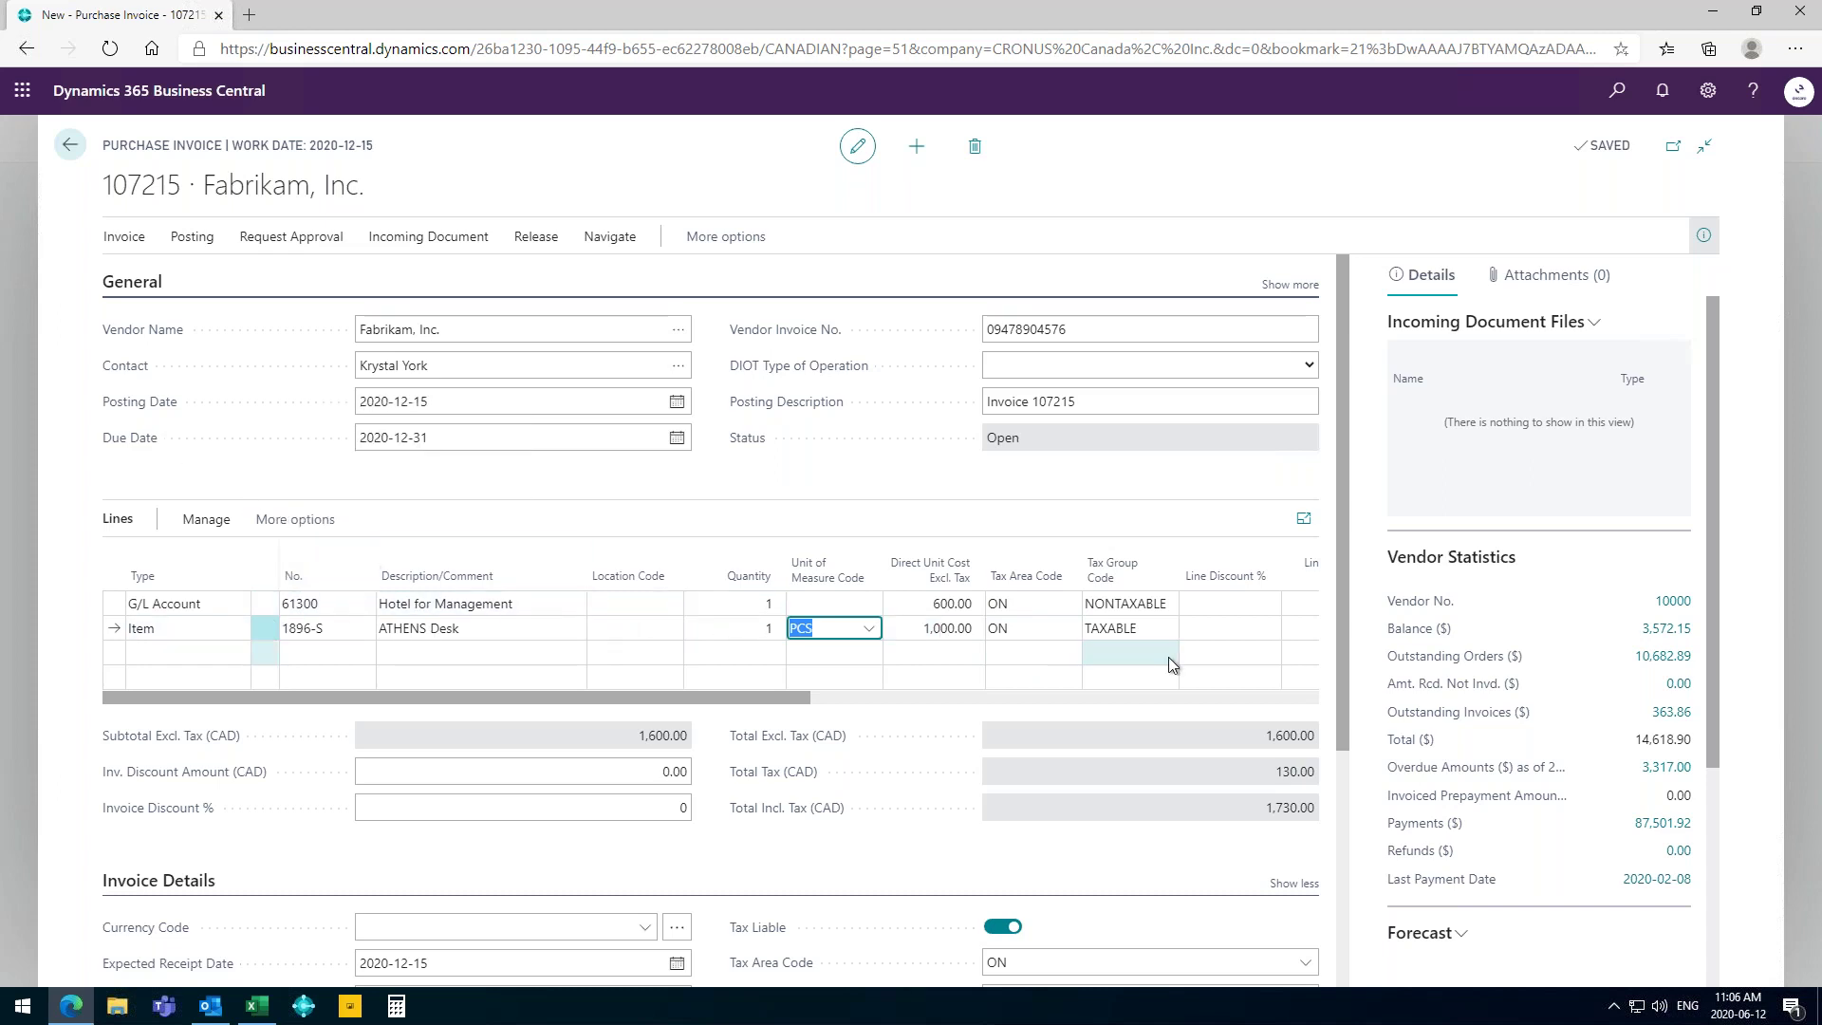
Add a third line of type G/L Account using the Delivery Expenses (Freight), Retail account.
{"action": "left_click", "coordinate": [185, 652]}
{"action": "type", "text": "i"}
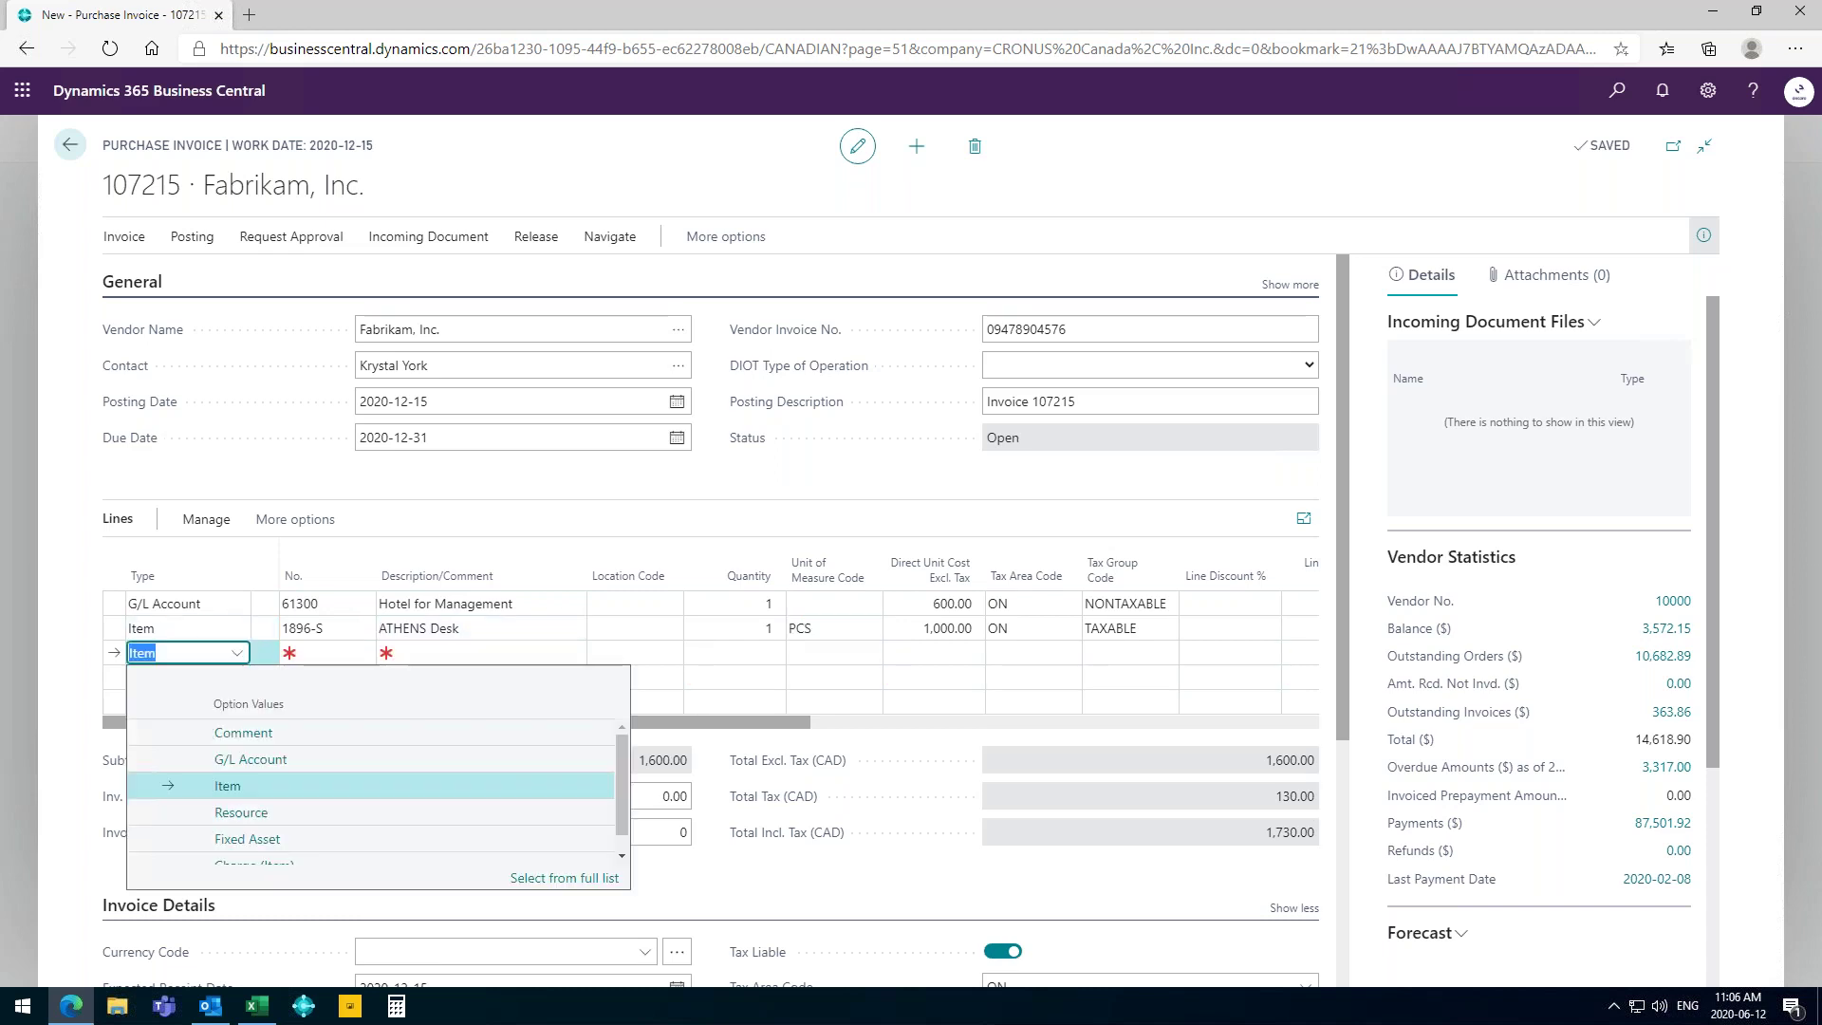
{"action": "type", "text": "g"}
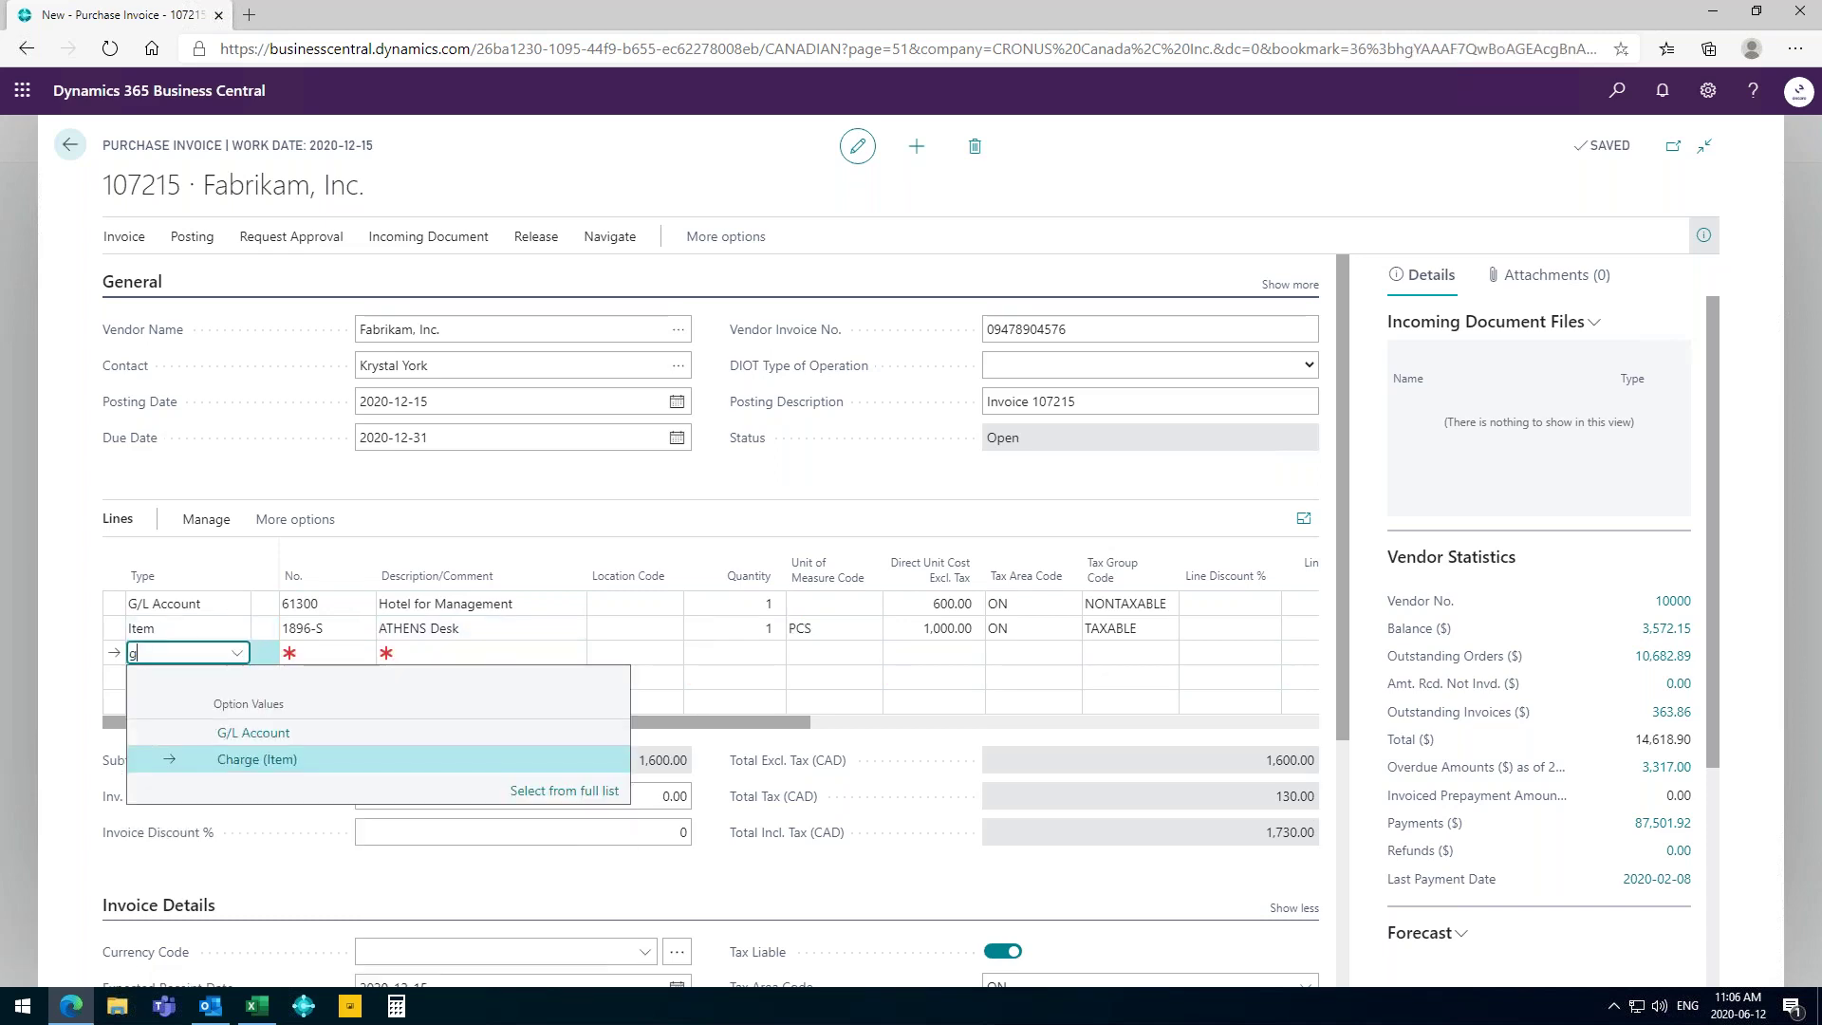
{"action": "key", "text": "Tab"}
{"action": "type", "text": "frei"}
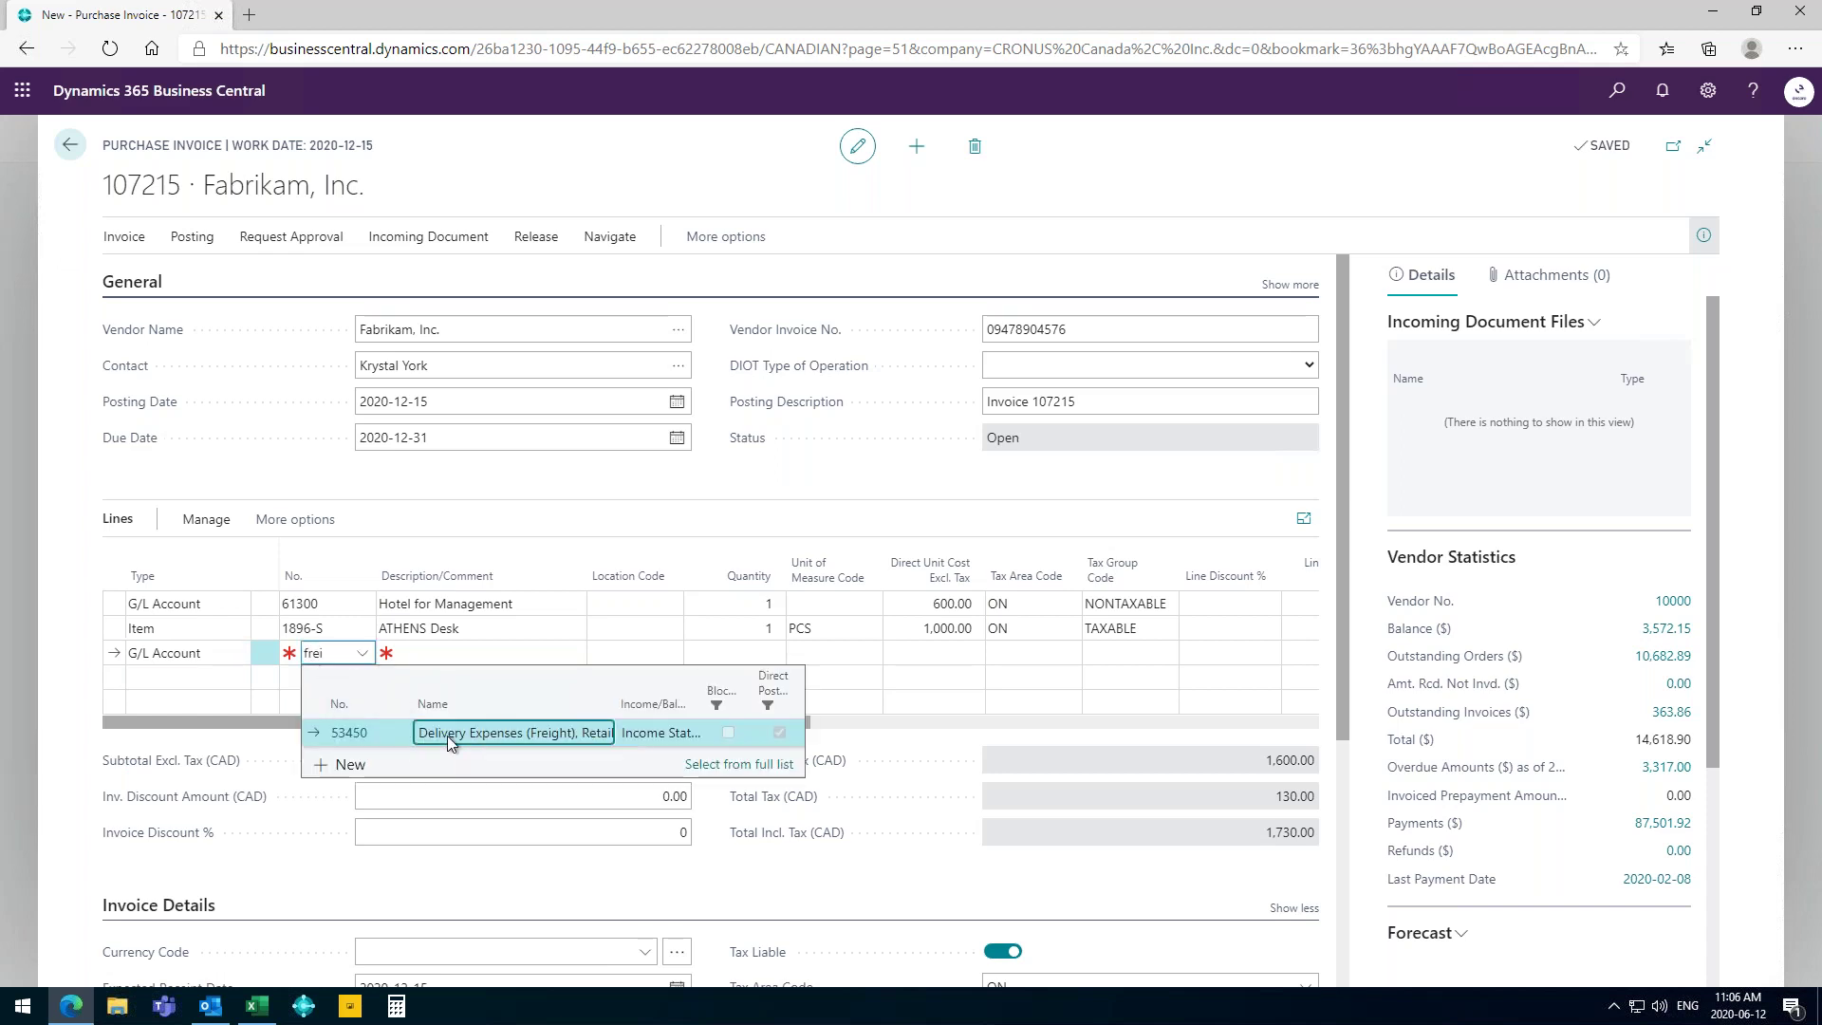
{"action": "key", "text": "Tab"}
Describe the freight line as "freigth for desk" and set its quantity to 1 and direct unit cost to 55.
{"action": "type", "text": "freigth for desk"}
{"action": "key", "text": "Tab"}
{"action": "key", "text": "Tab"}
{"action": "type", "text": "1"}
{"action": "key", "text": "Tab"}
{"action": "key", "text": "Tab"}
{"action": "type", "text": "55"}
{"action": "key", "text": "Tab"}
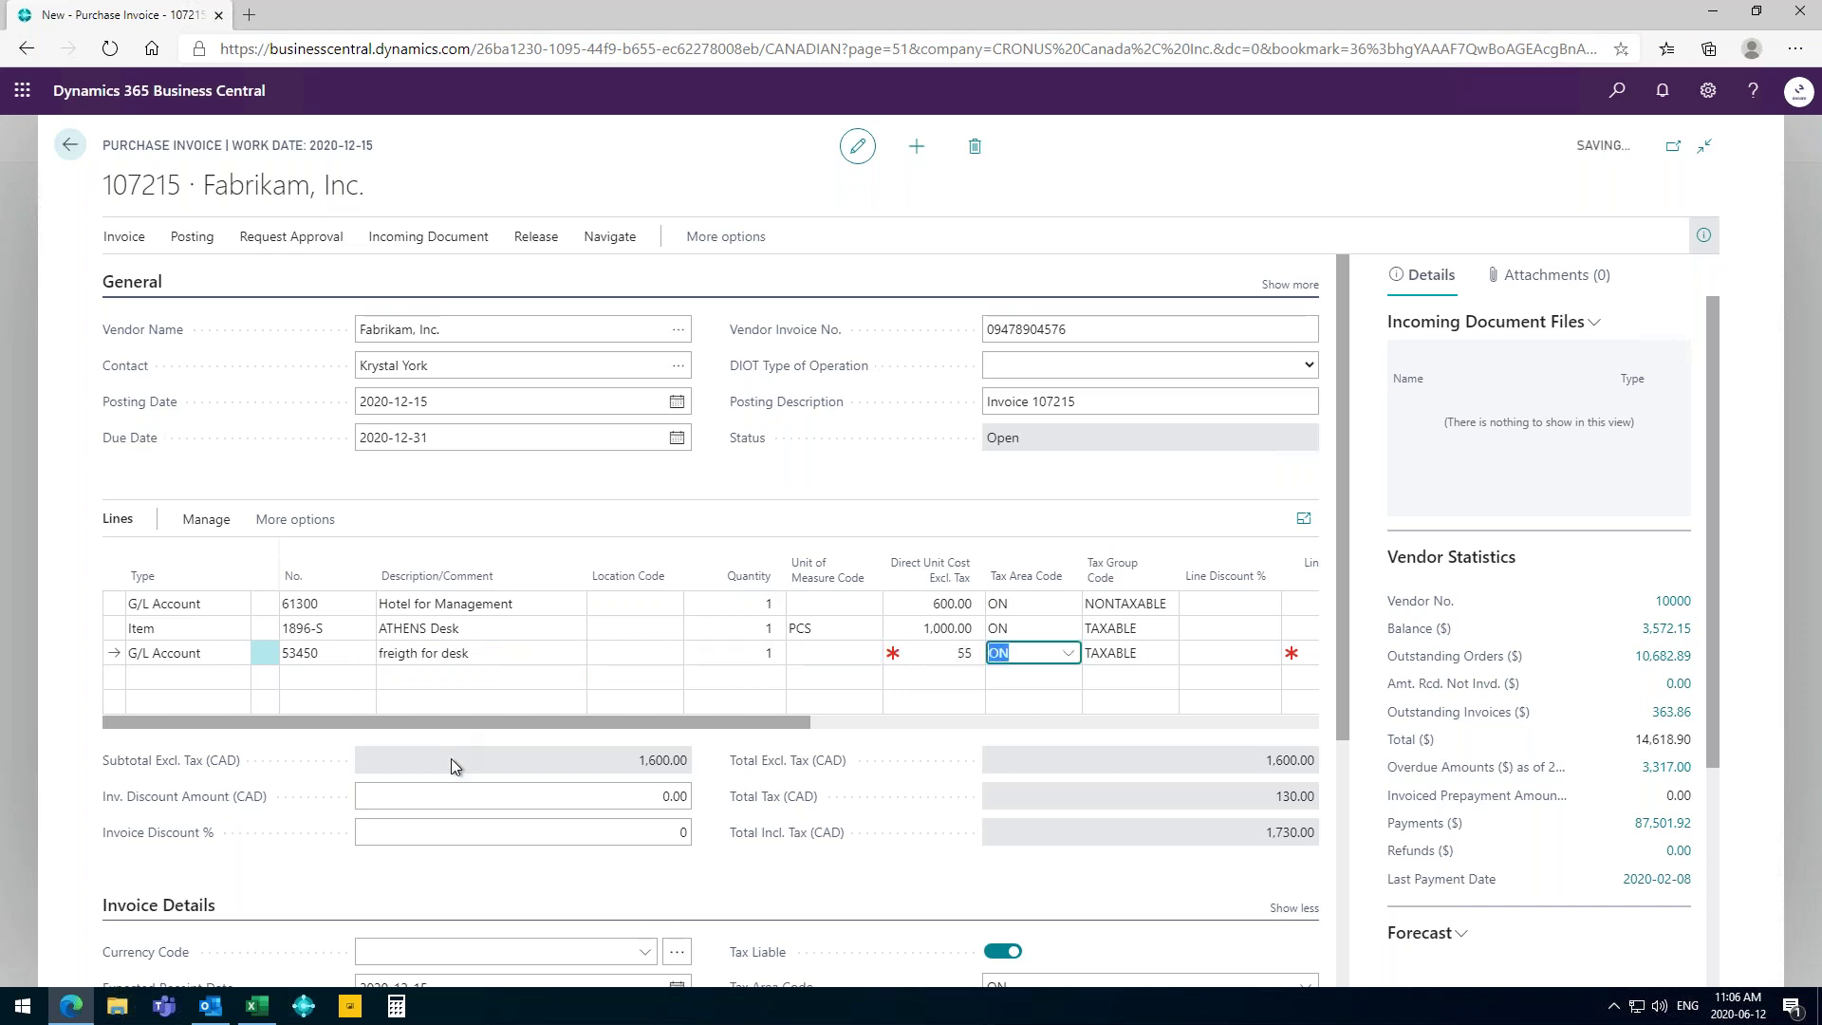
Add a fourth line of type Fixed Asset for the Blue Ford Mustang (FA000100).
{"action": "left_click", "coordinate": [145, 677]}
{"action": "type", "text": "g"}
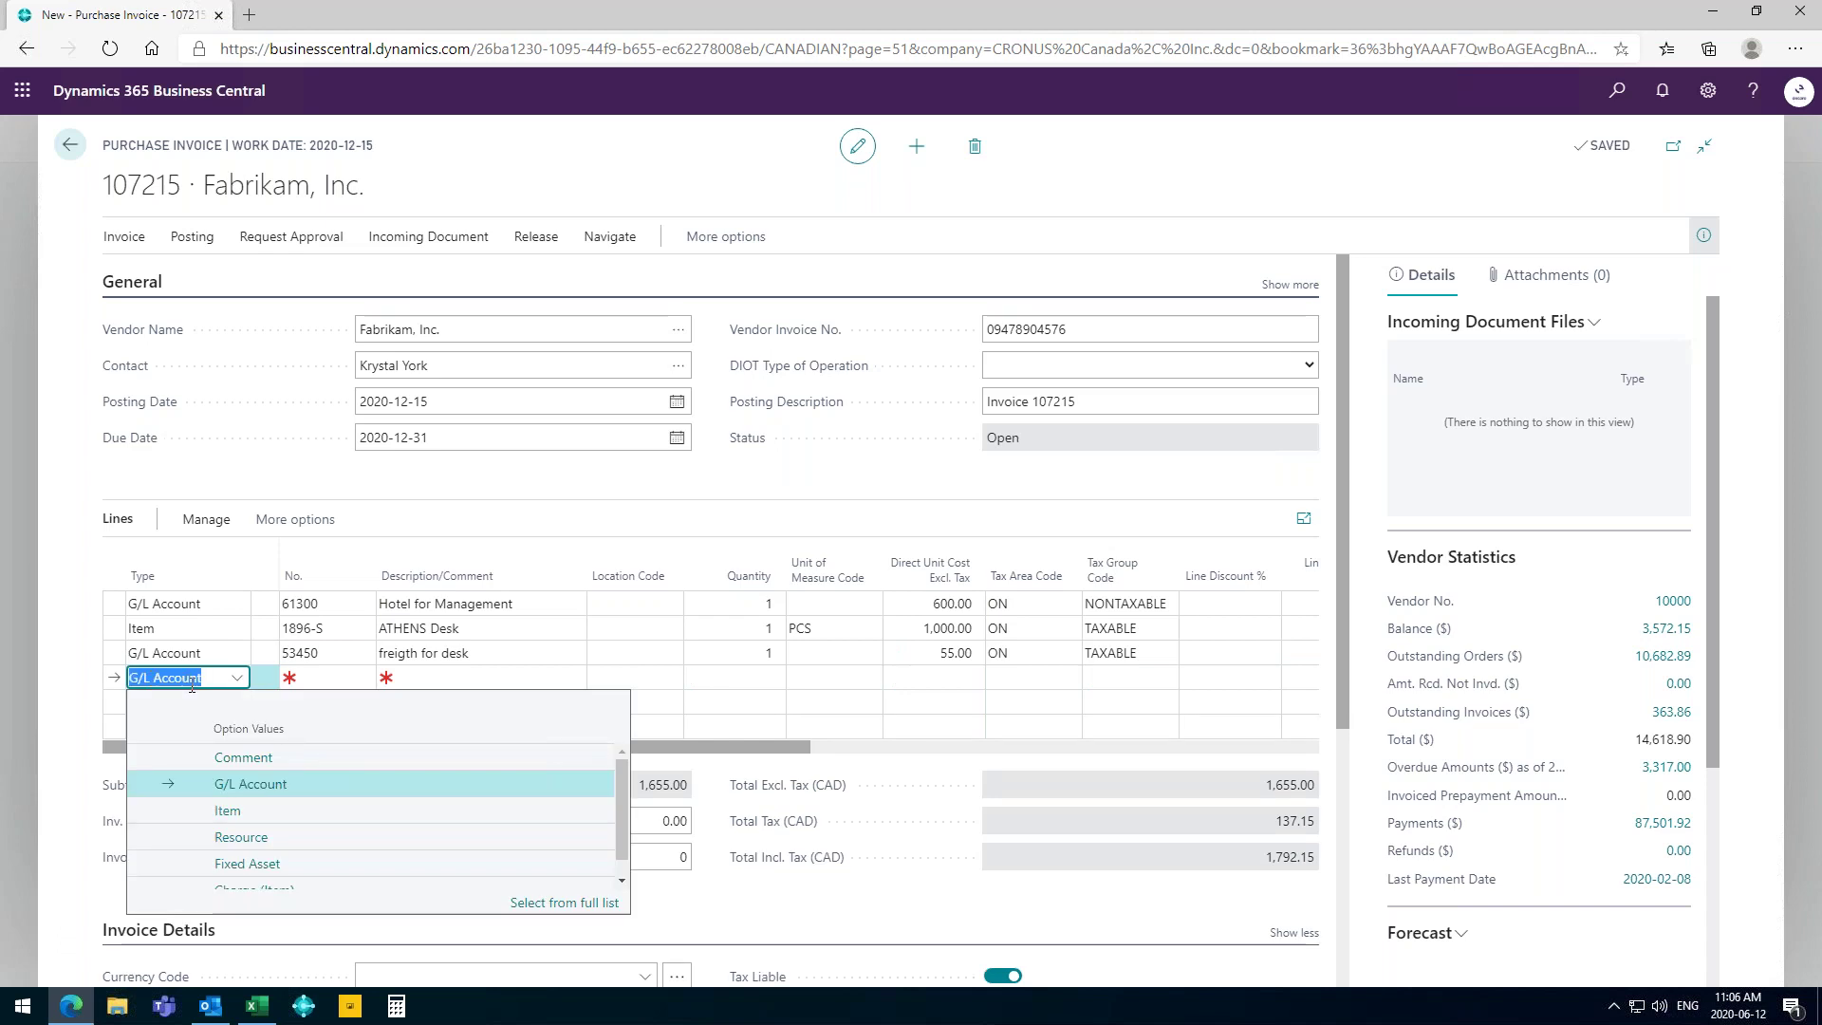
{"action": "left_click", "coordinate": [255, 868]}
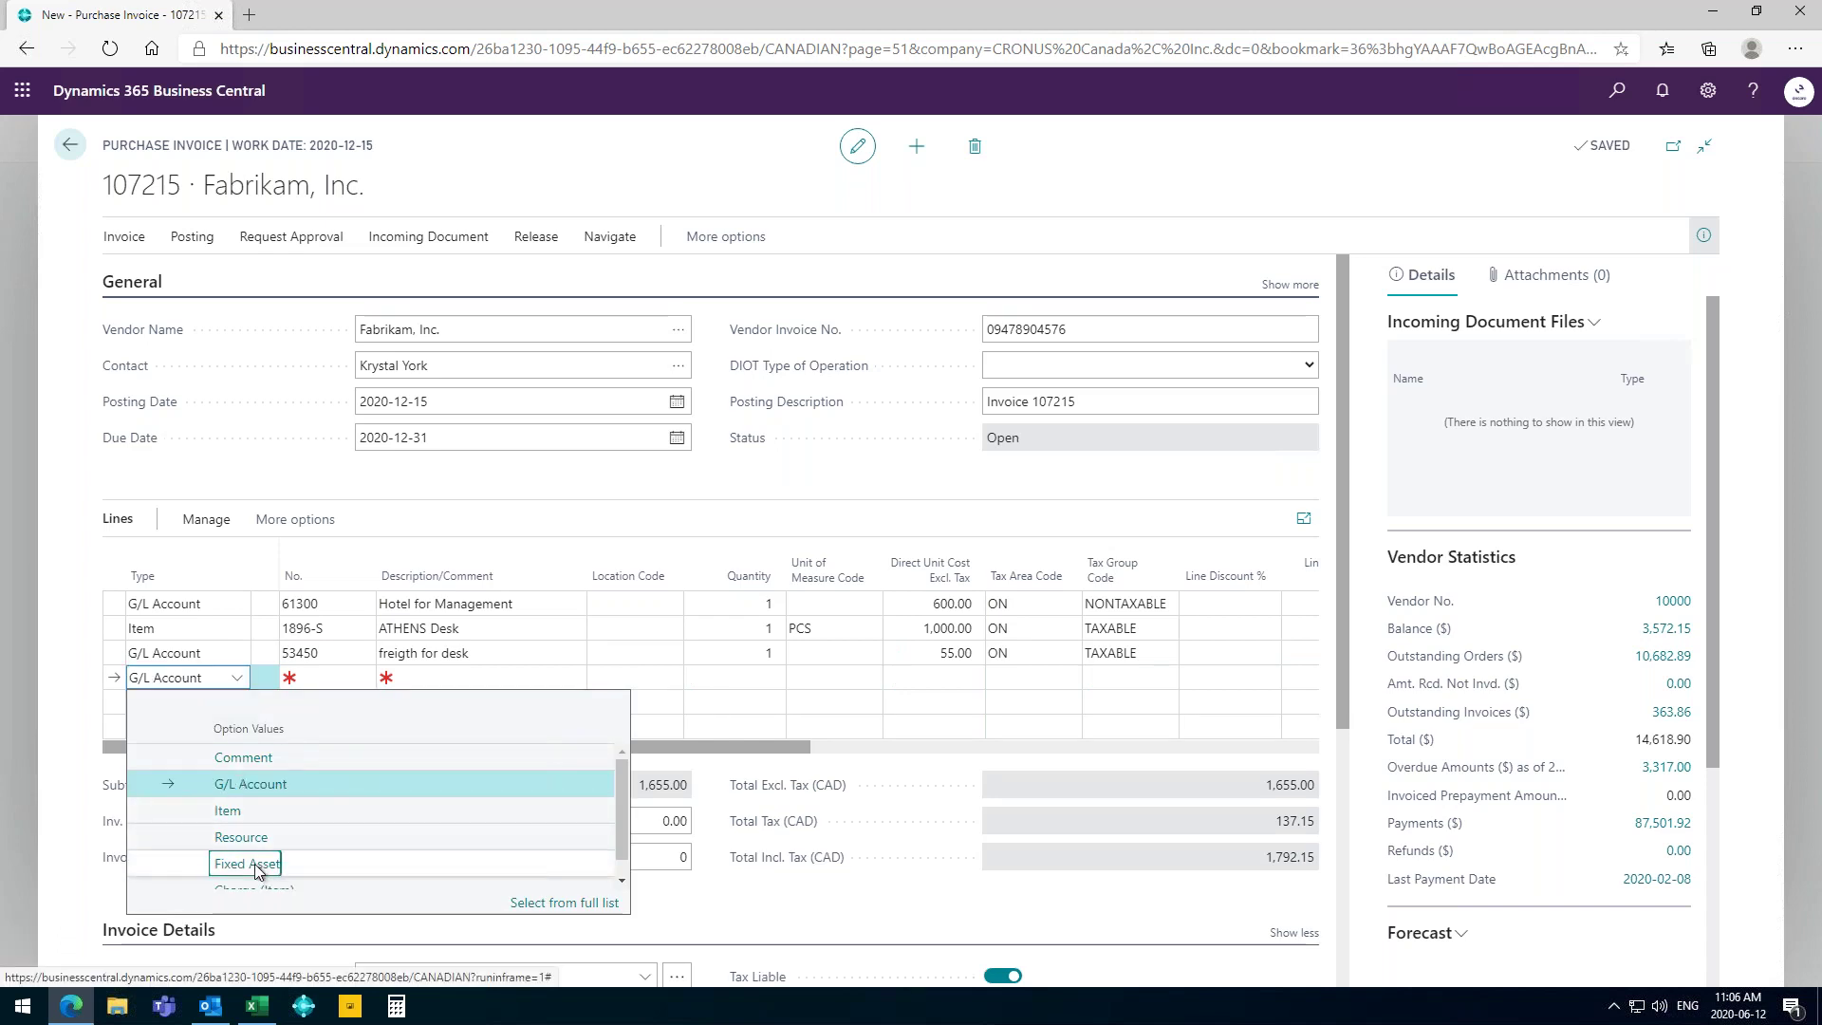
{"action": "left_click", "coordinate": [254, 868]}
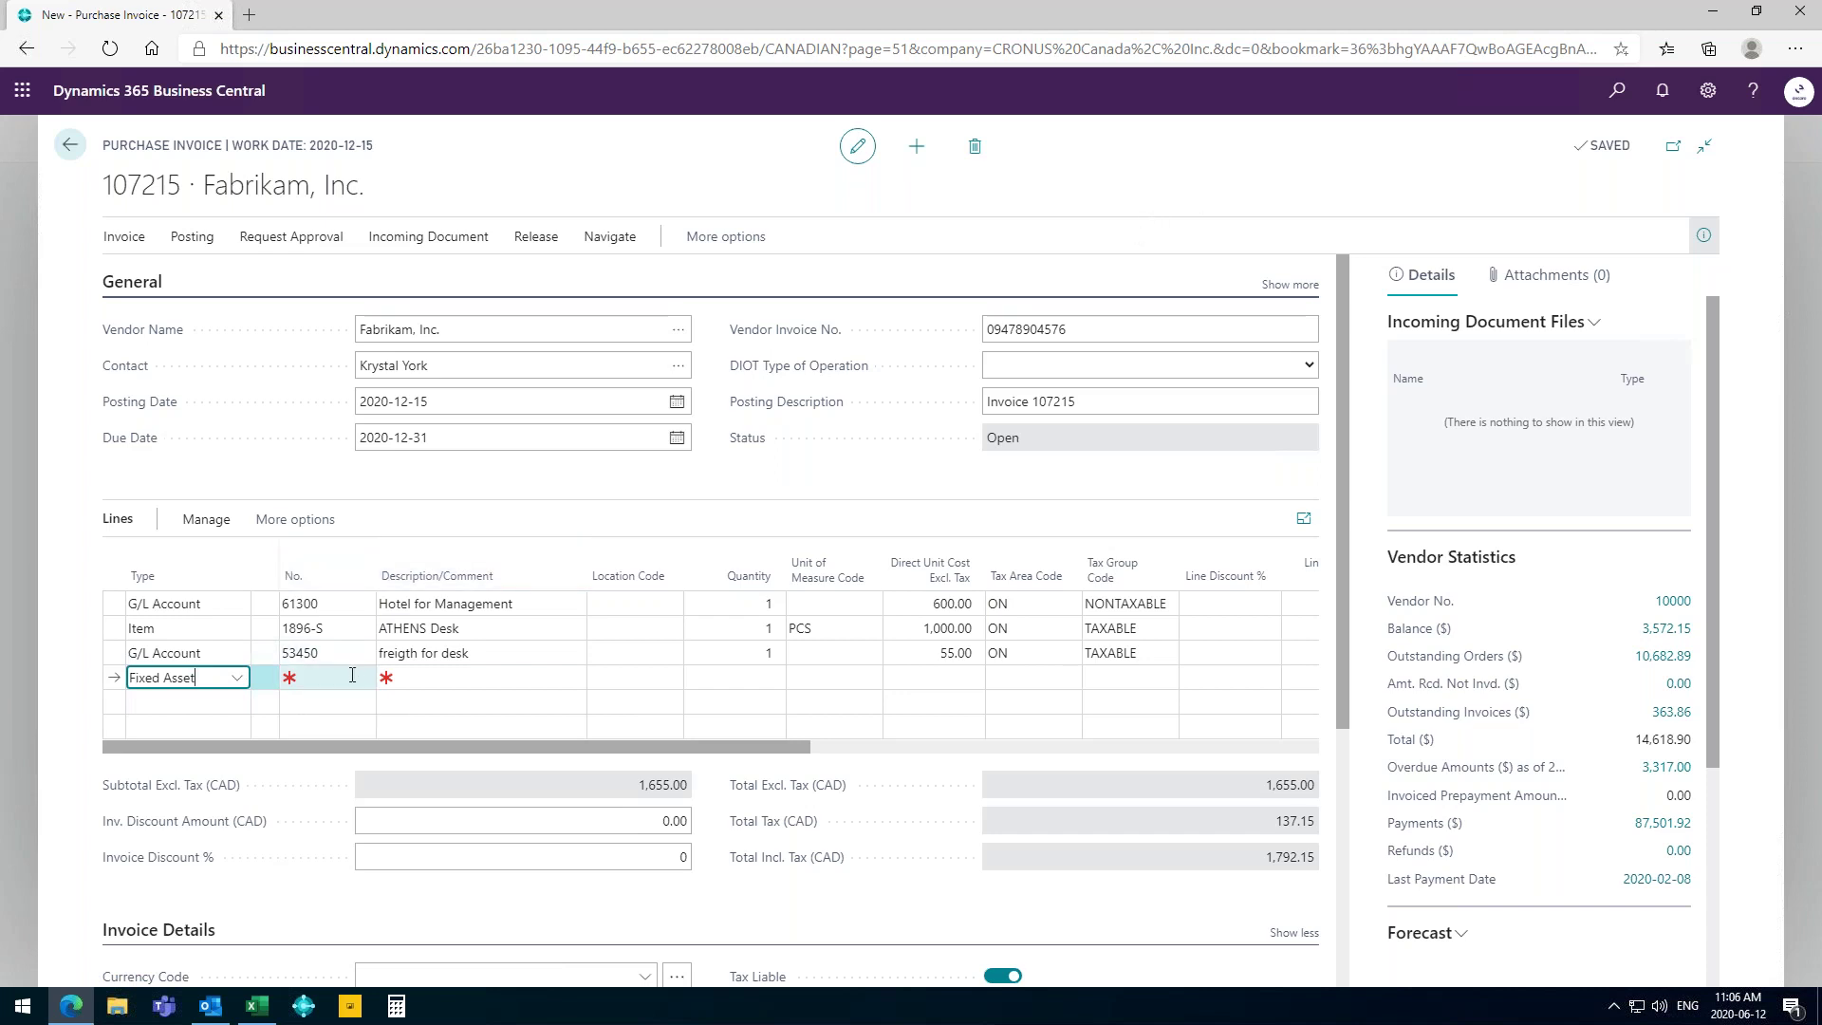
{"action": "left_click", "coordinate": [352, 674]}
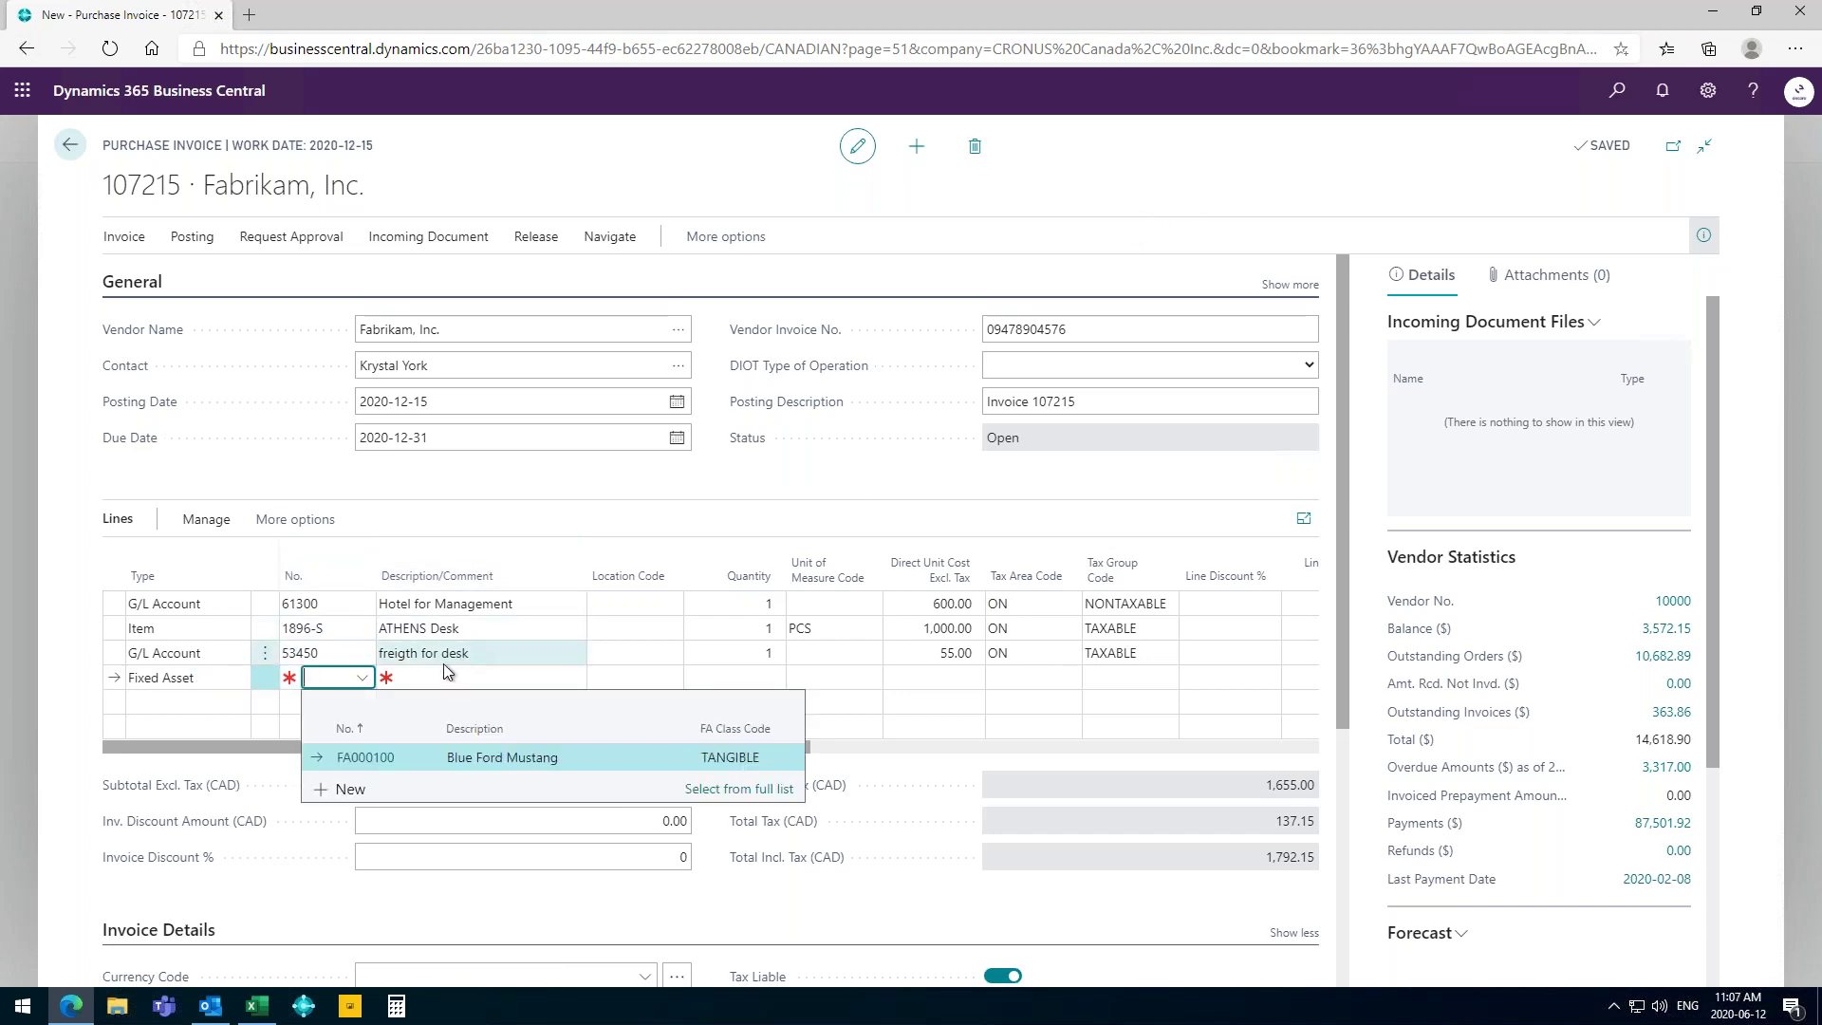
{"action": "left_click", "coordinate": [469, 758]}
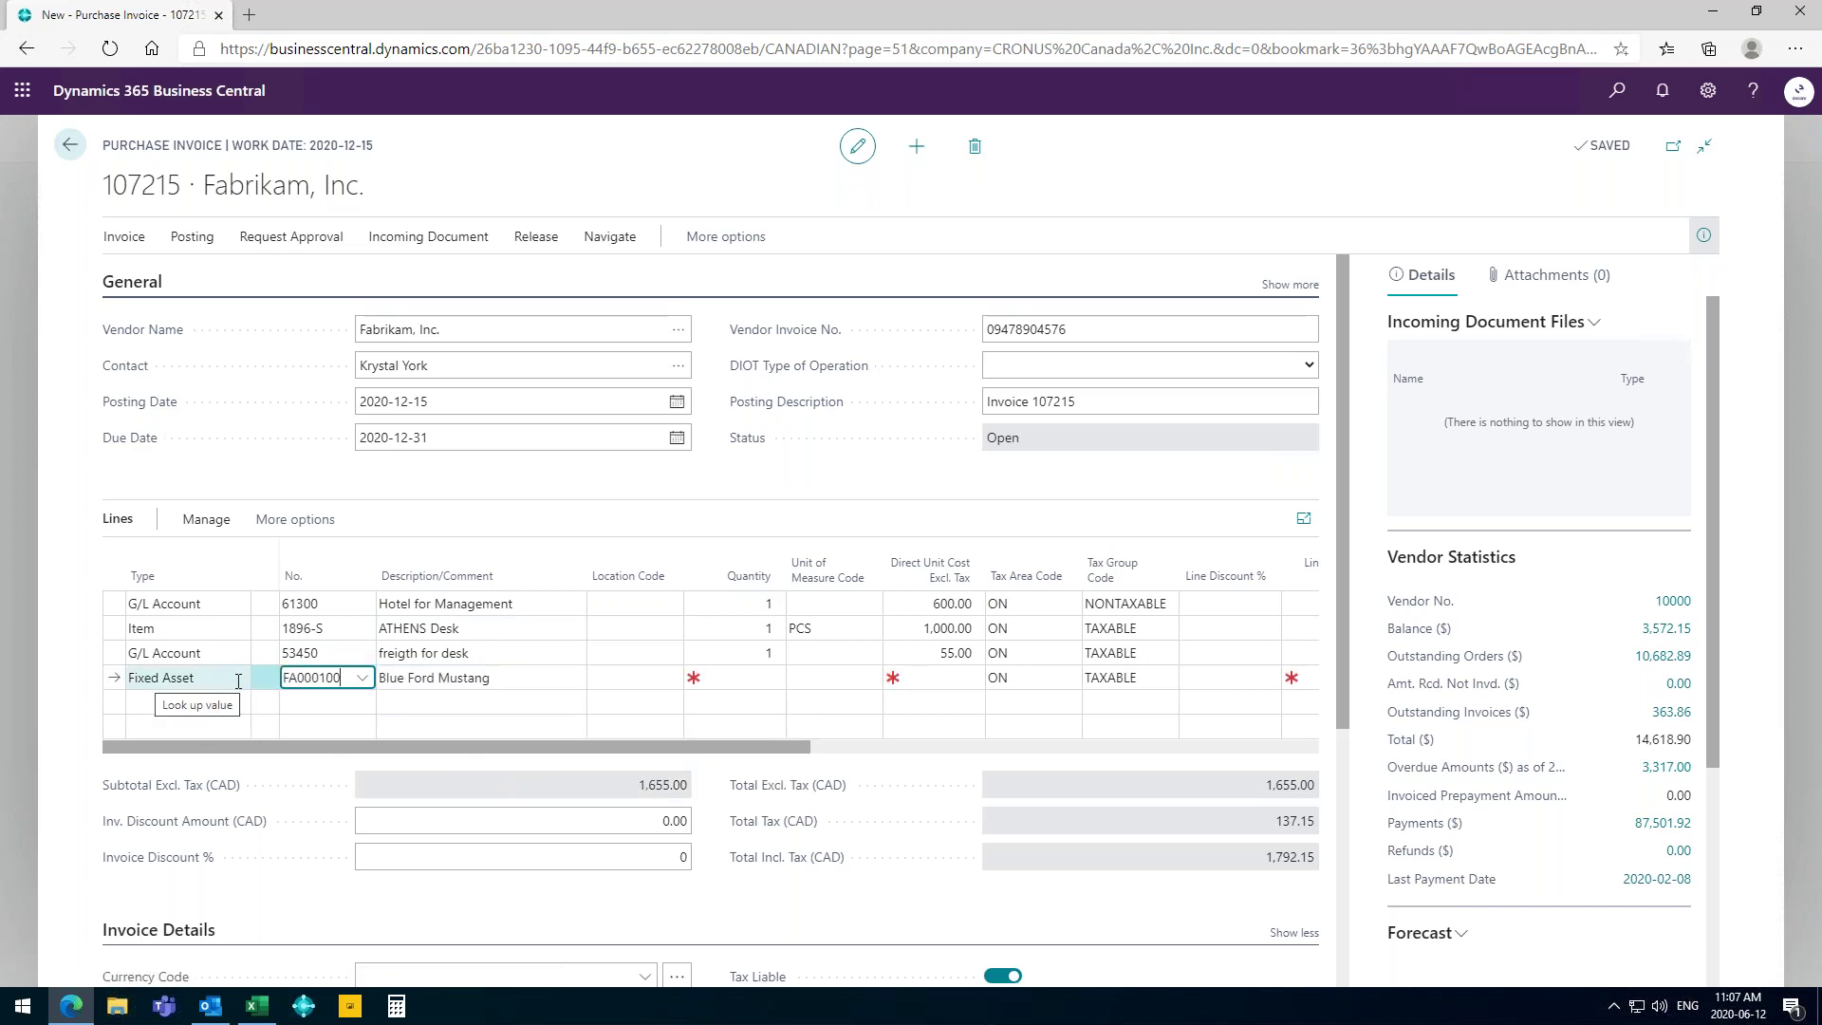
Set the Blue Ford Mustang line's quantity to 1 and its direct unit cost to 60000.
{"action": "left_click", "coordinate": [755, 681]}
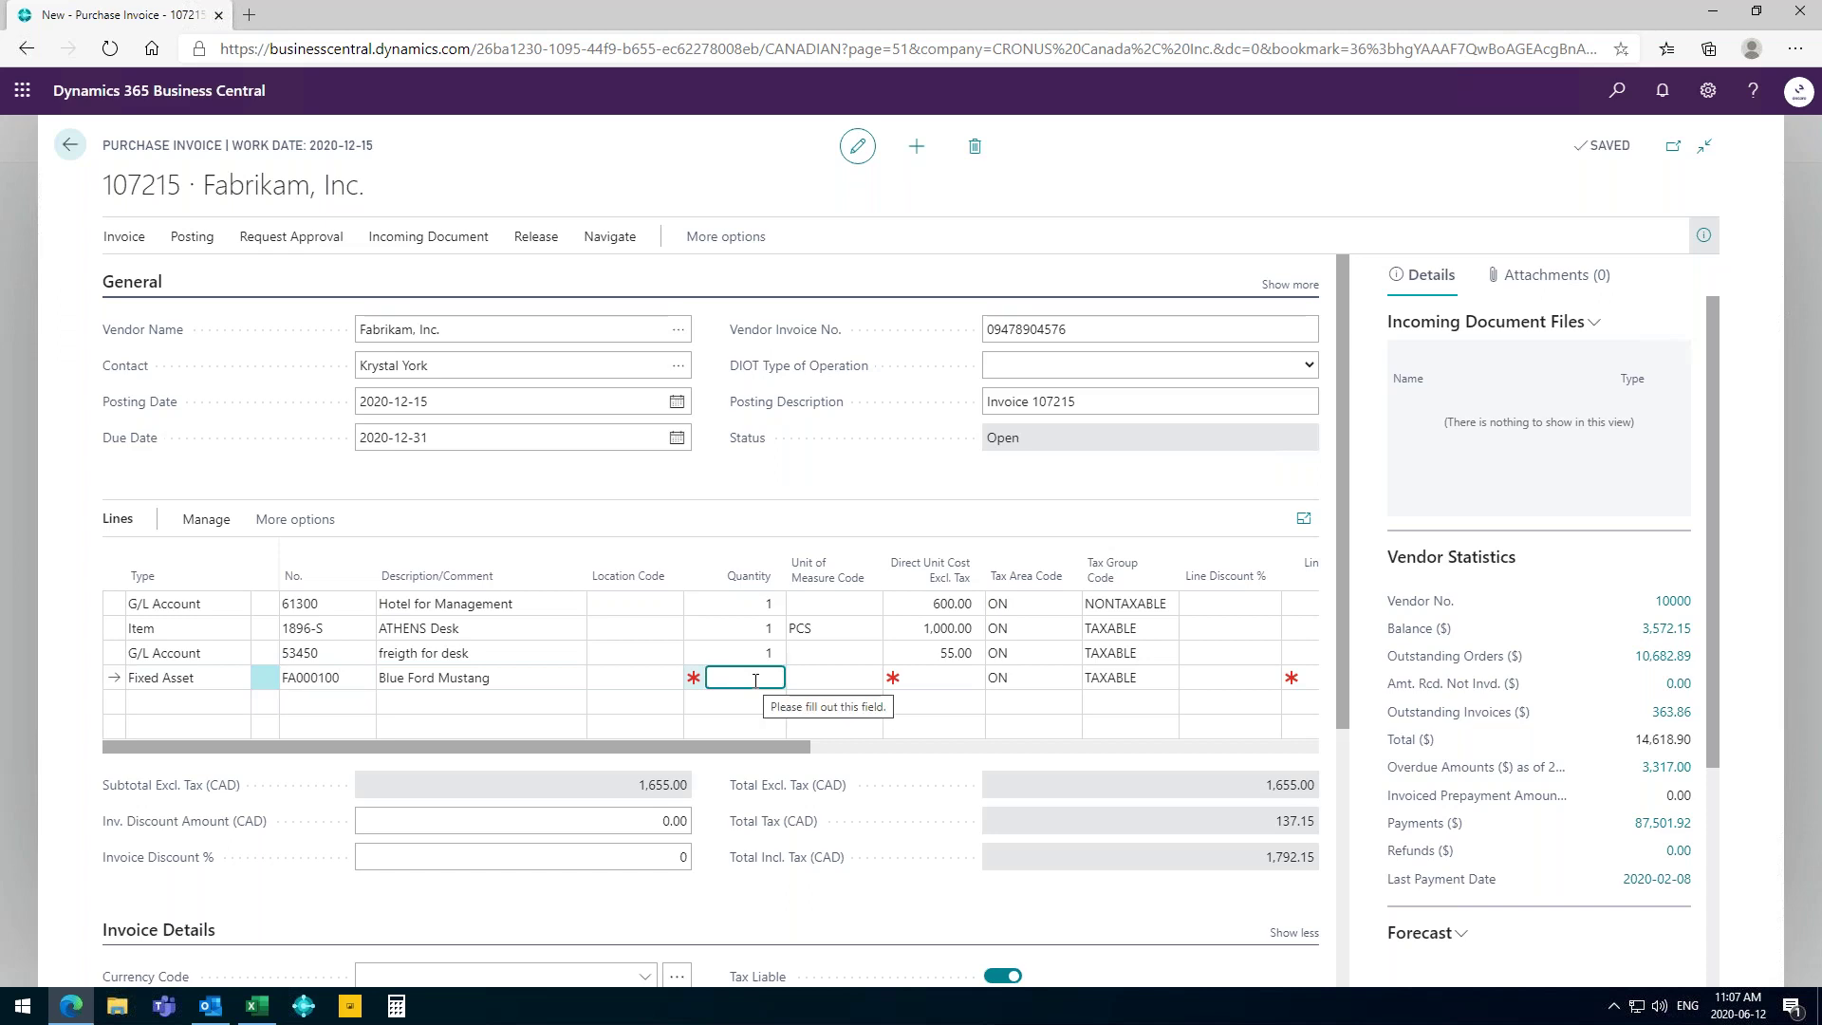
{"action": "type", "text": "1"}
{"action": "key", "text": "Tab"}
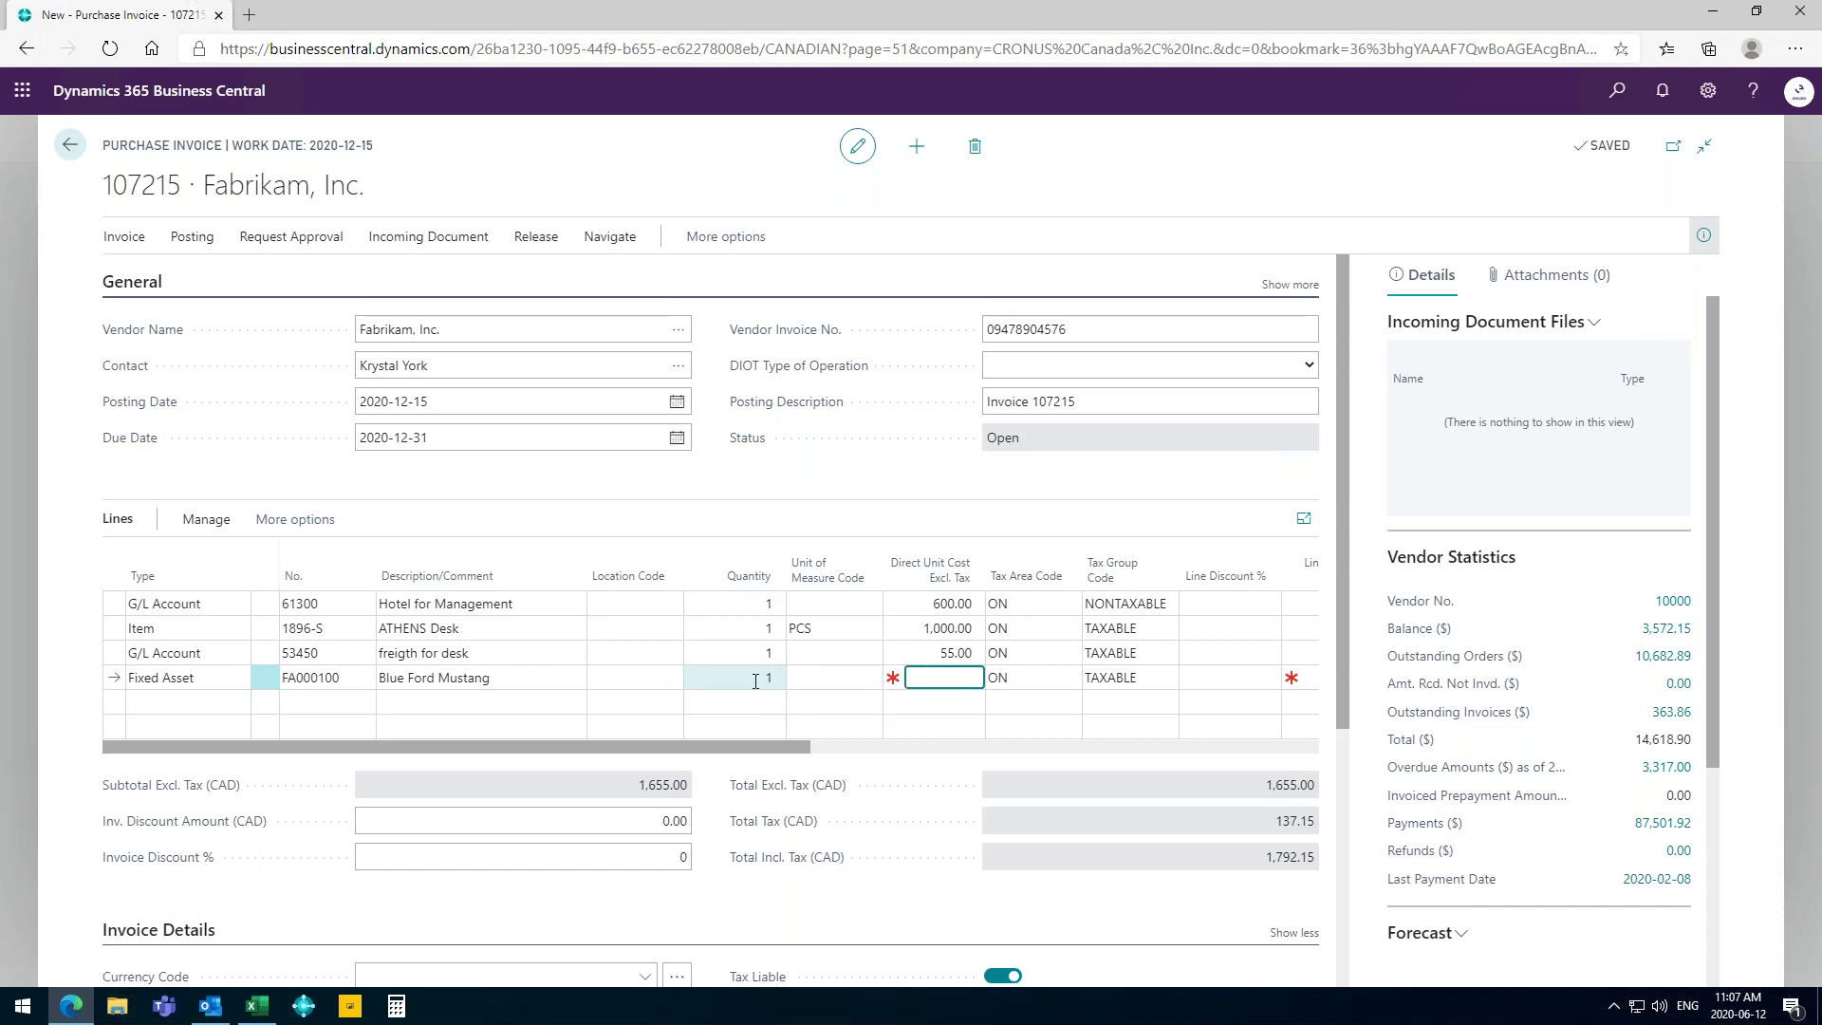
{"action": "type", "text": "60000"}
{"action": "key", "text": "Tab"}
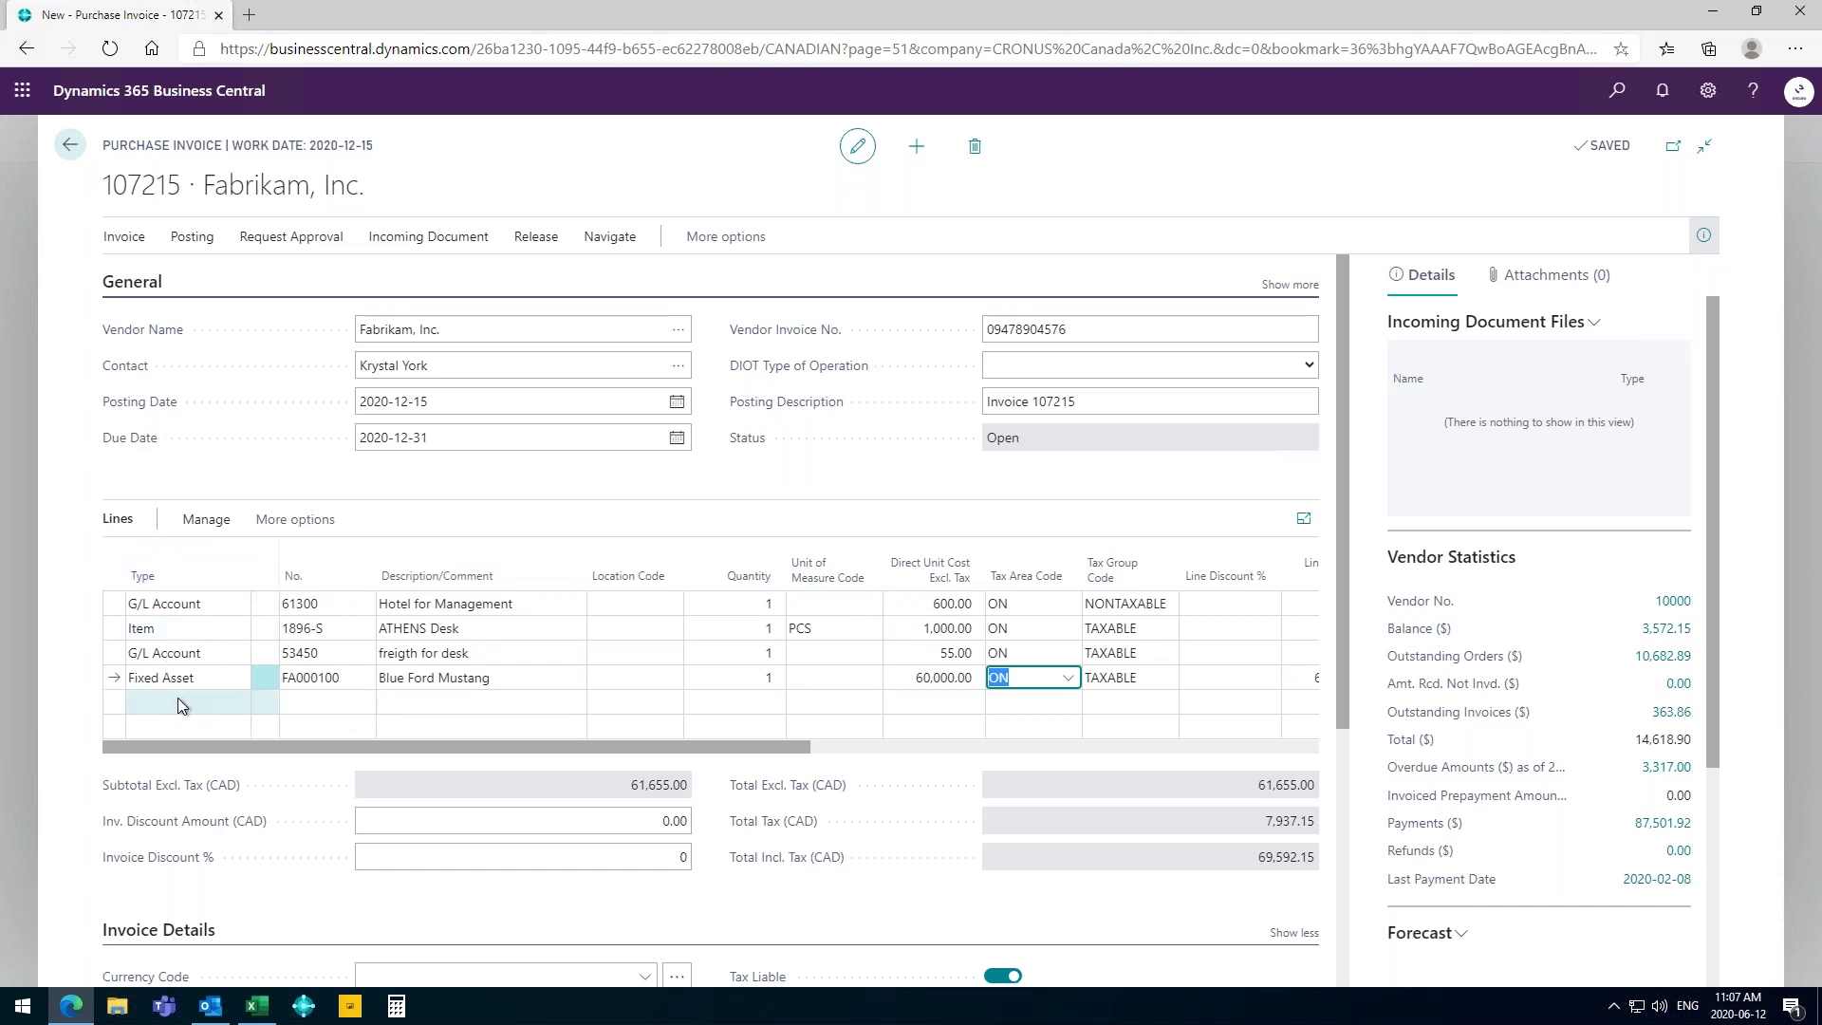
Replace the invoice's posting description with "Invoice for Tradeshow".
{"action": "left_click_drag", "start_coordinate": [1135, 404], "coordinate": [983, 404]}
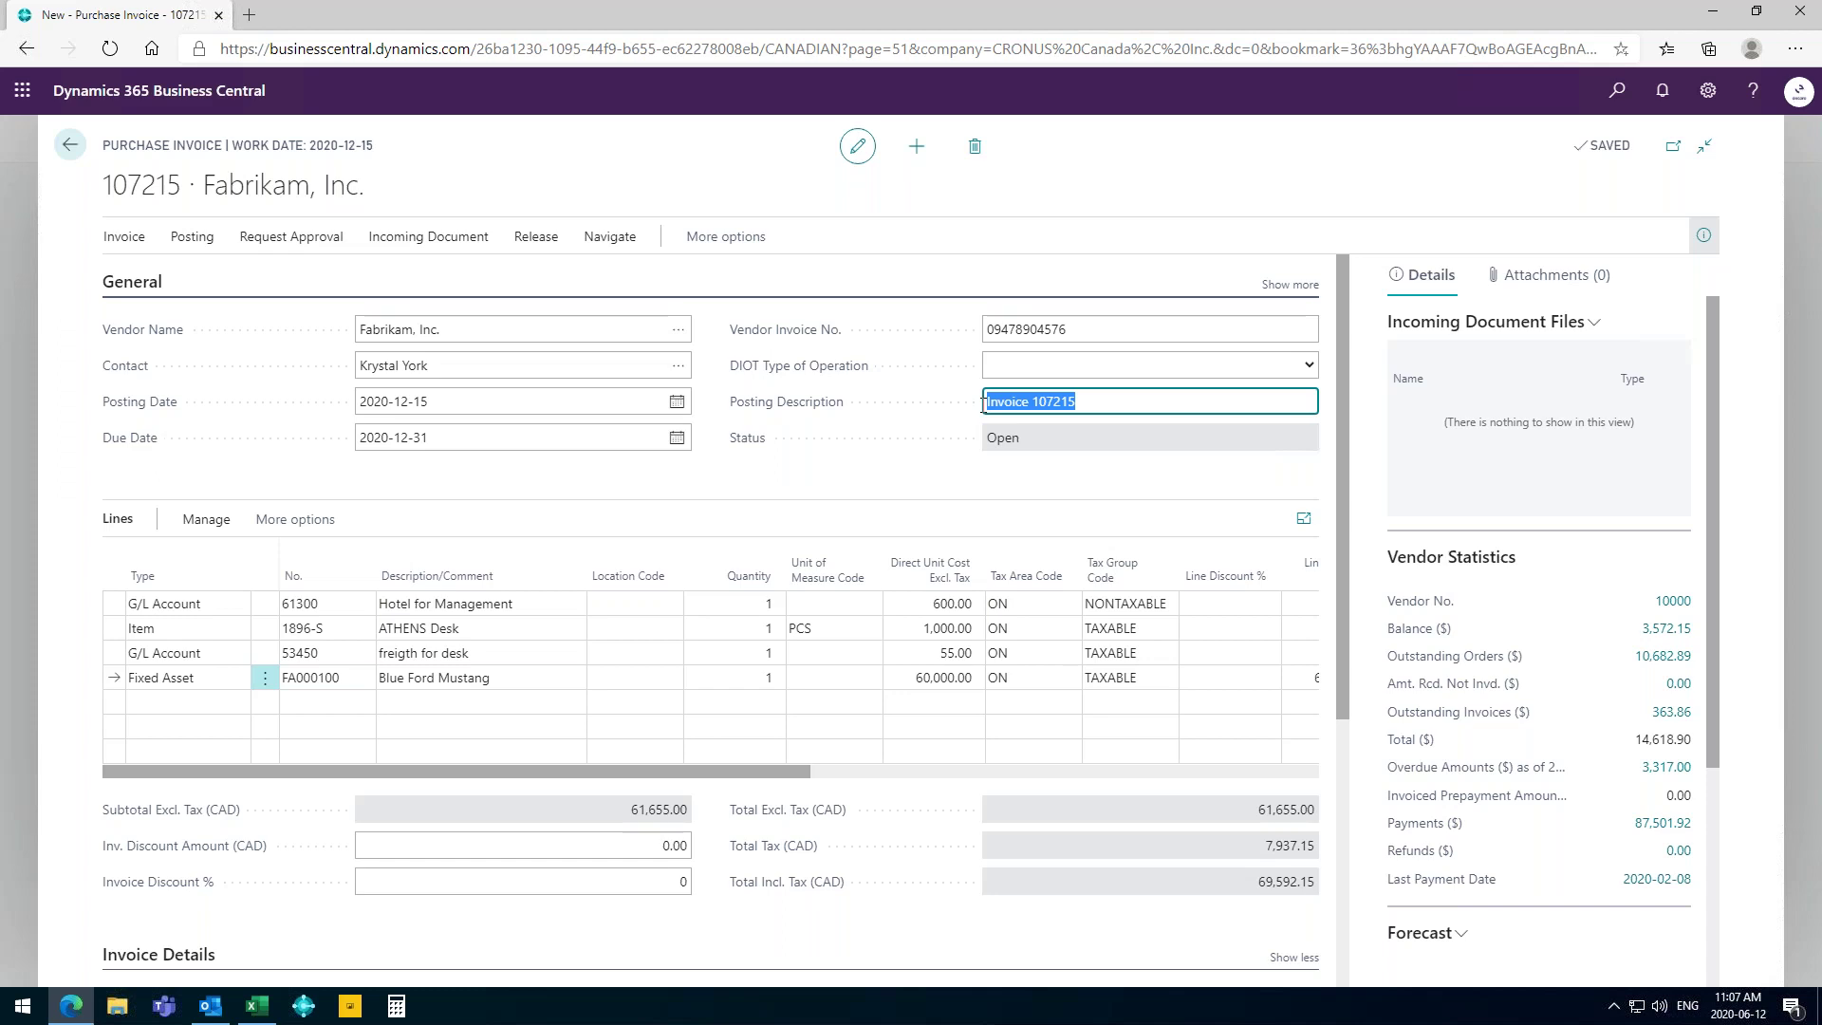
{"action": "type", "text": "Invoice for Tradeshow"}
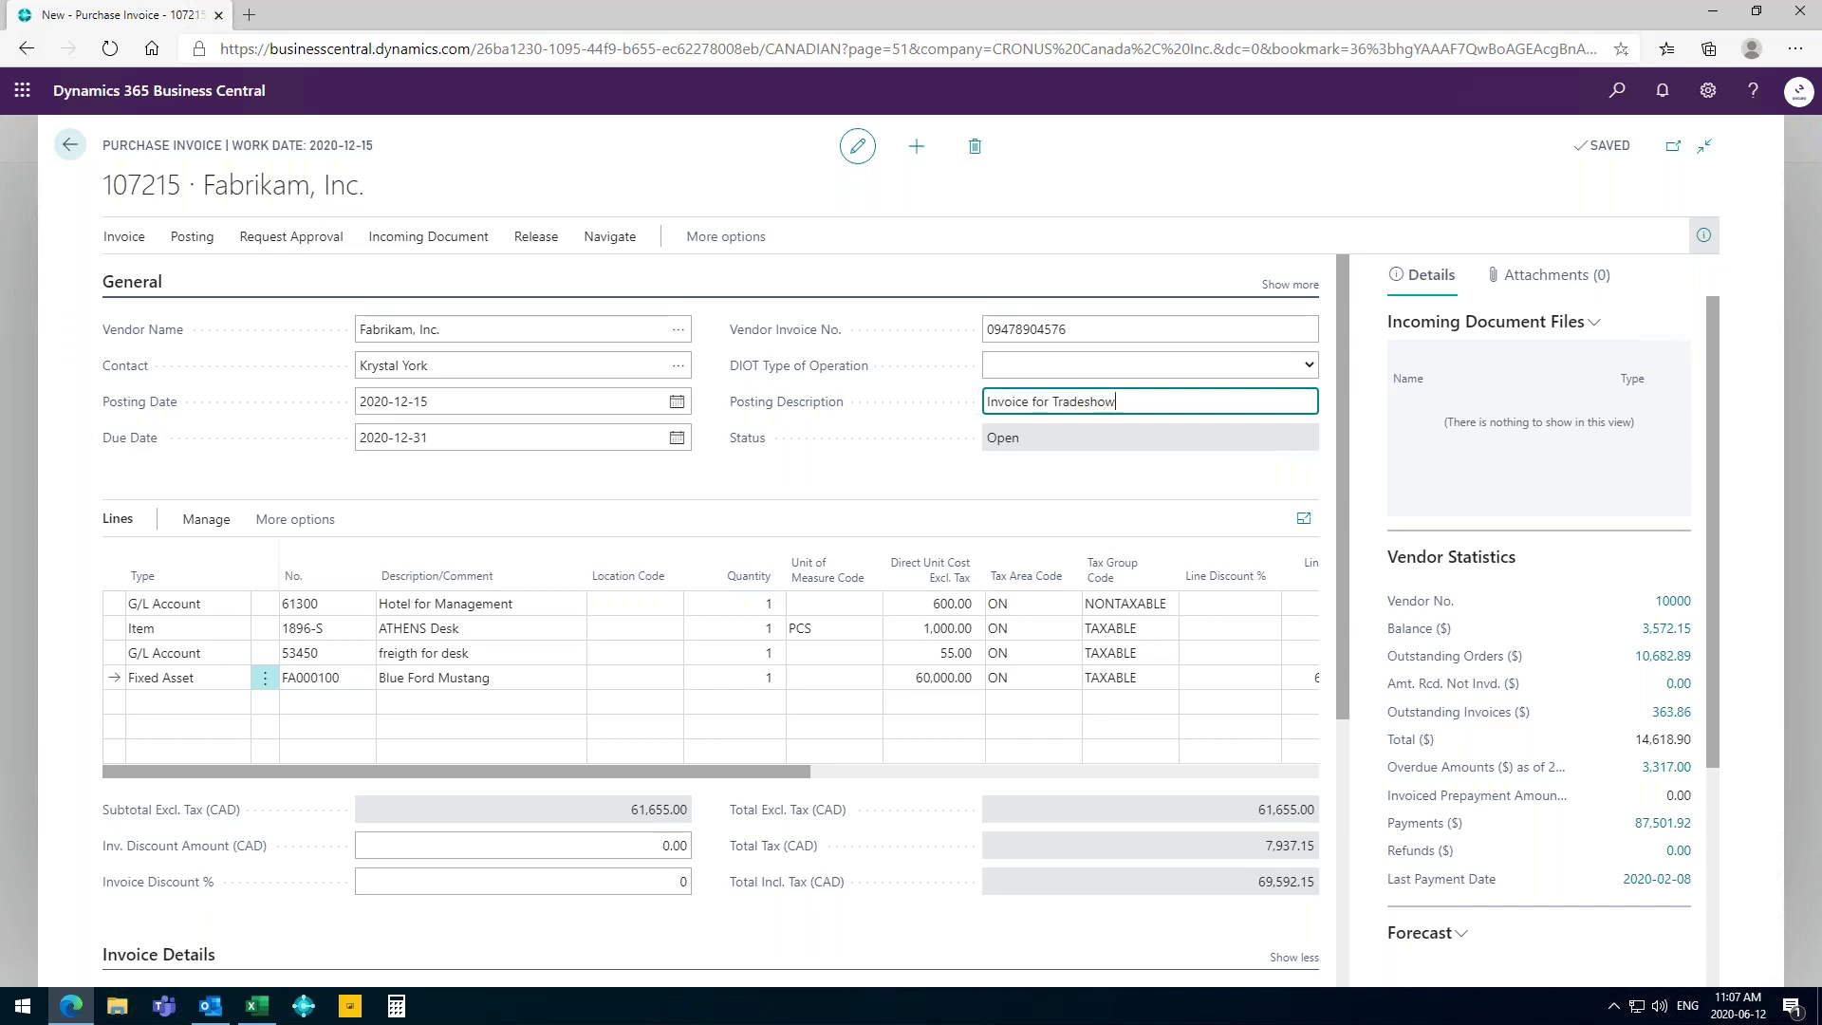
Preview the posting of the Fabrikam, Inc. purchase invoice and open its G/L entries.
{"action": "key", "text": "Tab"}
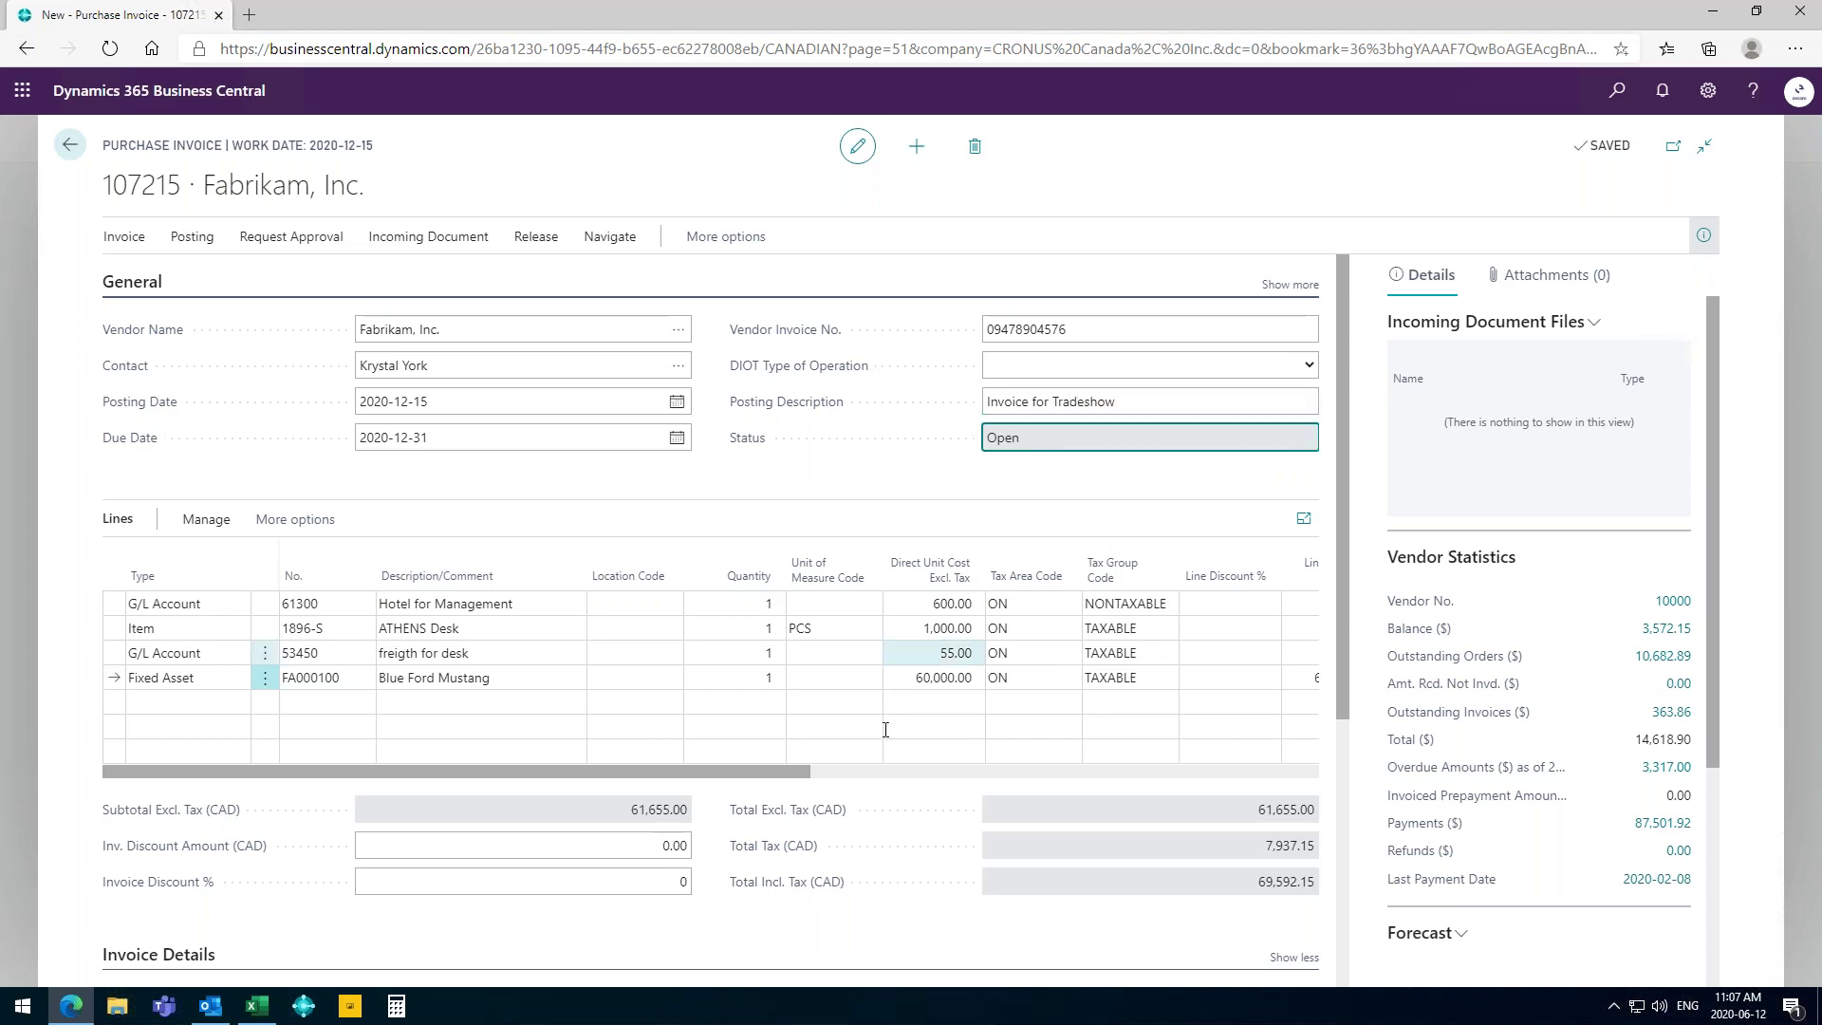
{"action": "left_click", "coordinate": [943, 769]}
{"action": "scroll", "coordinate": [943, 766], "scroll_direction": "right", "scroll_amount": 3}
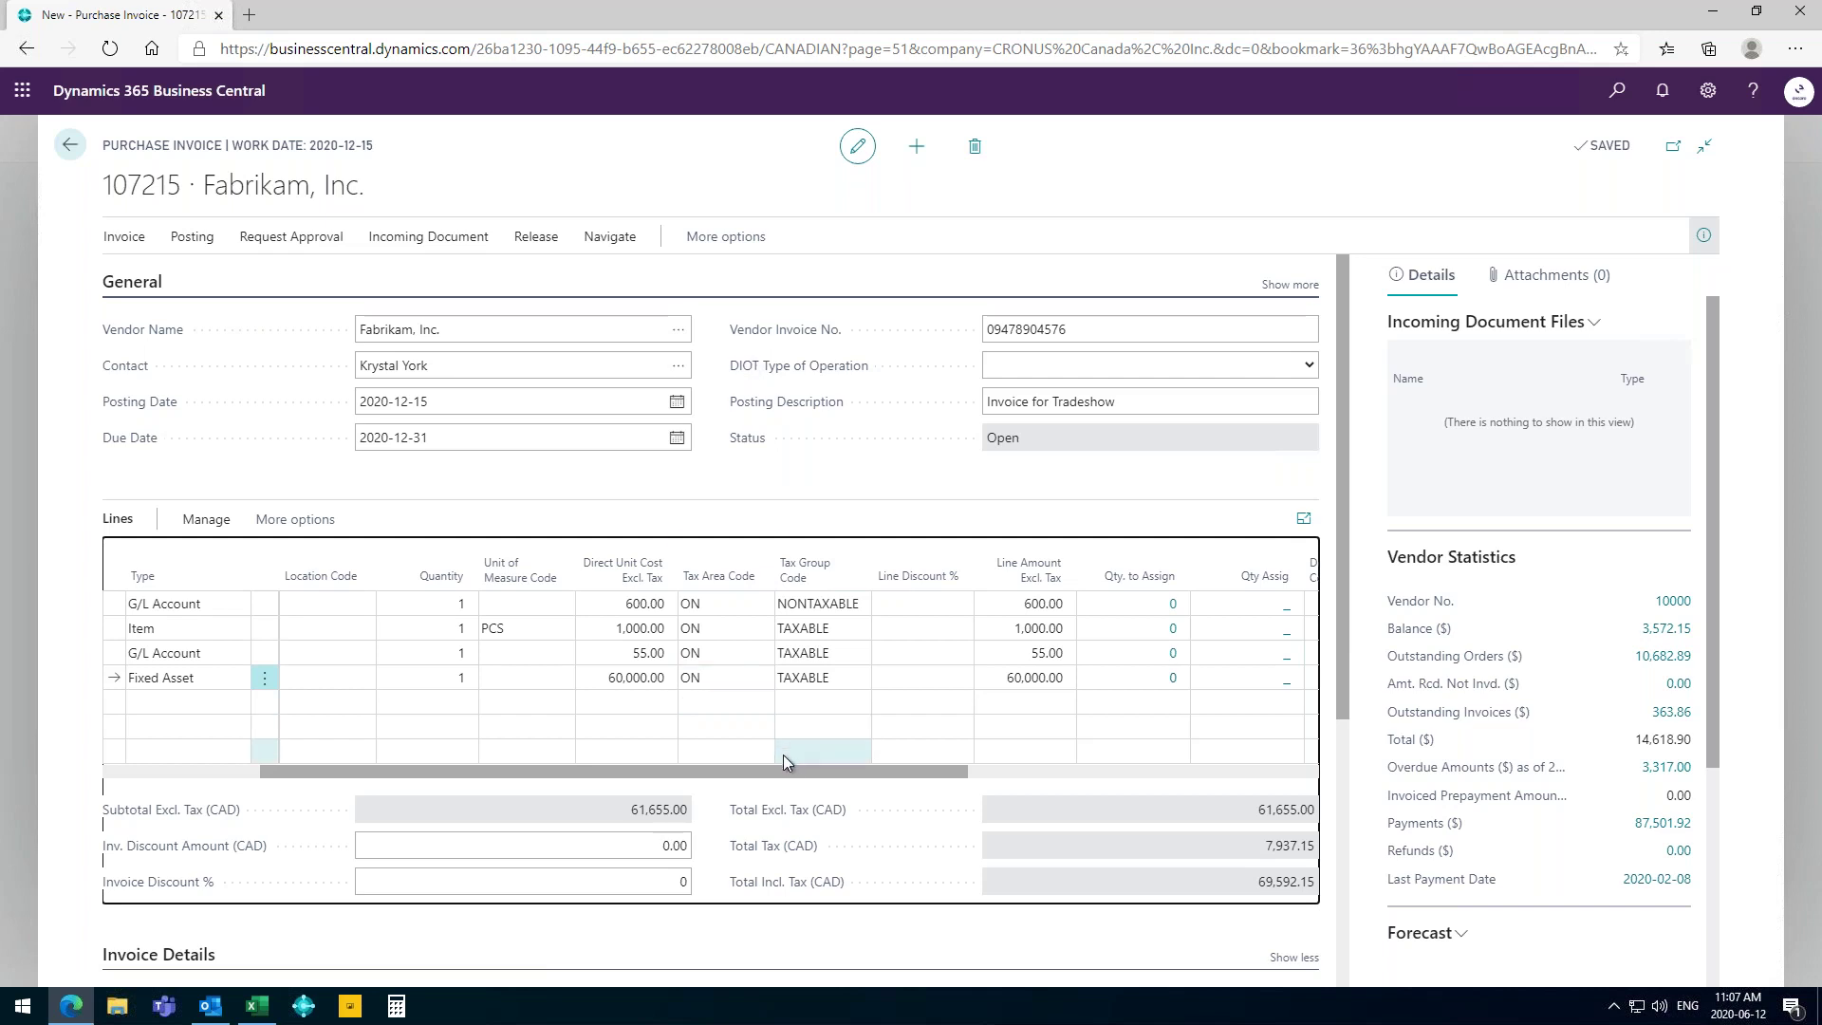
{"action": "left_click_drag", "start_coordinate": [787, 771], "coordinate": [467, 795]}
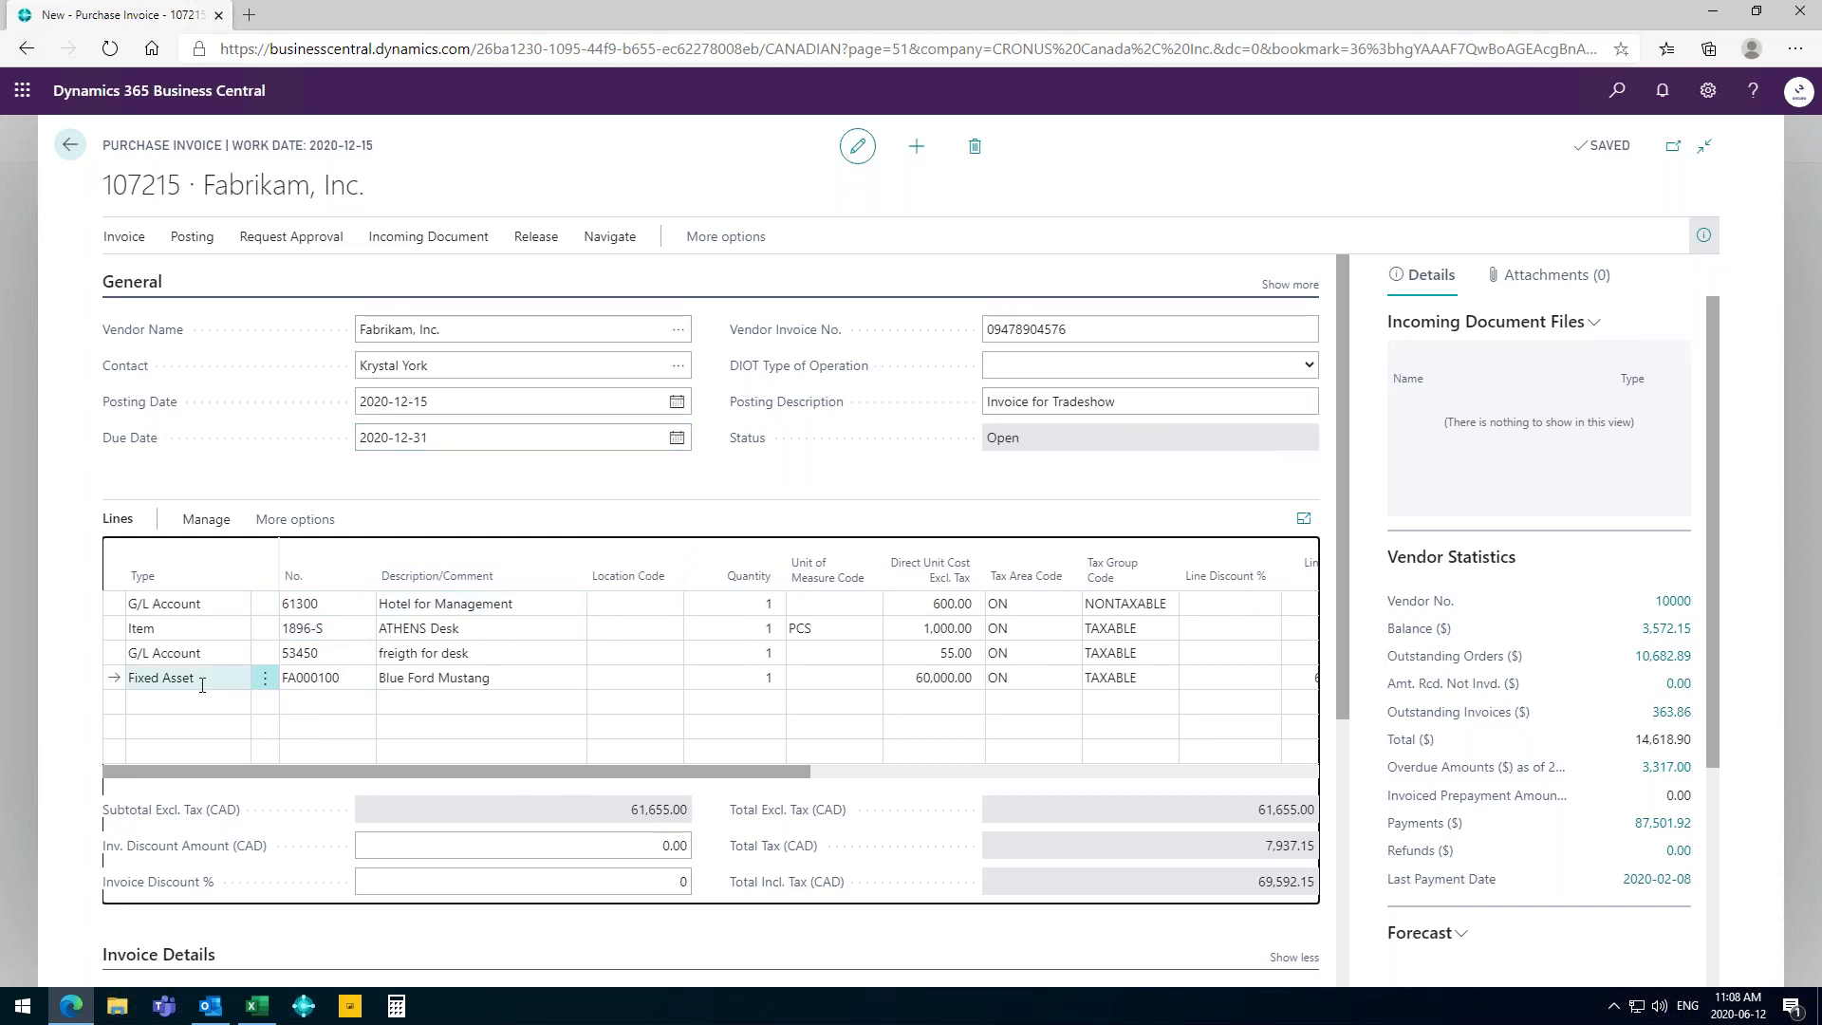
{"action": "scroll", "coordinate": [454, 690], "scroll_direction": "down", "scroll_amount": 1}
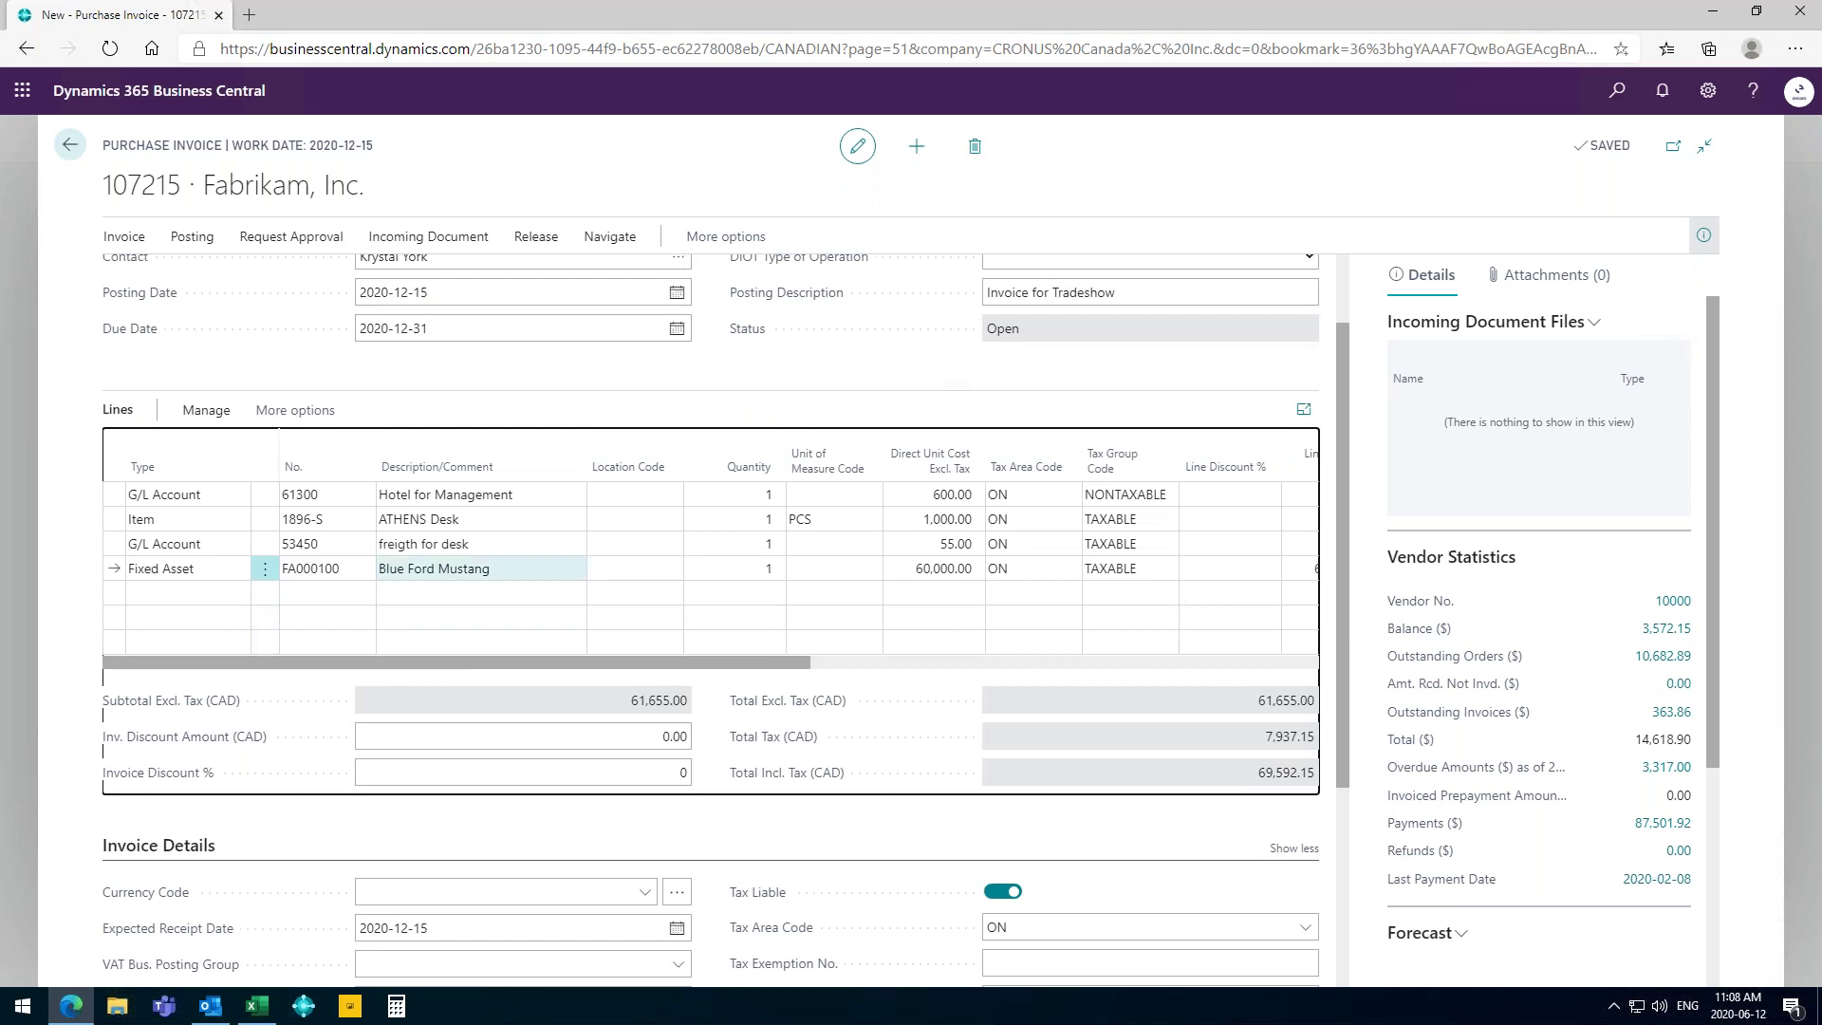
{"action": "scroll", "coordinate": [481, 664], "scroll_direction": "up", "scroll_amount": 1}
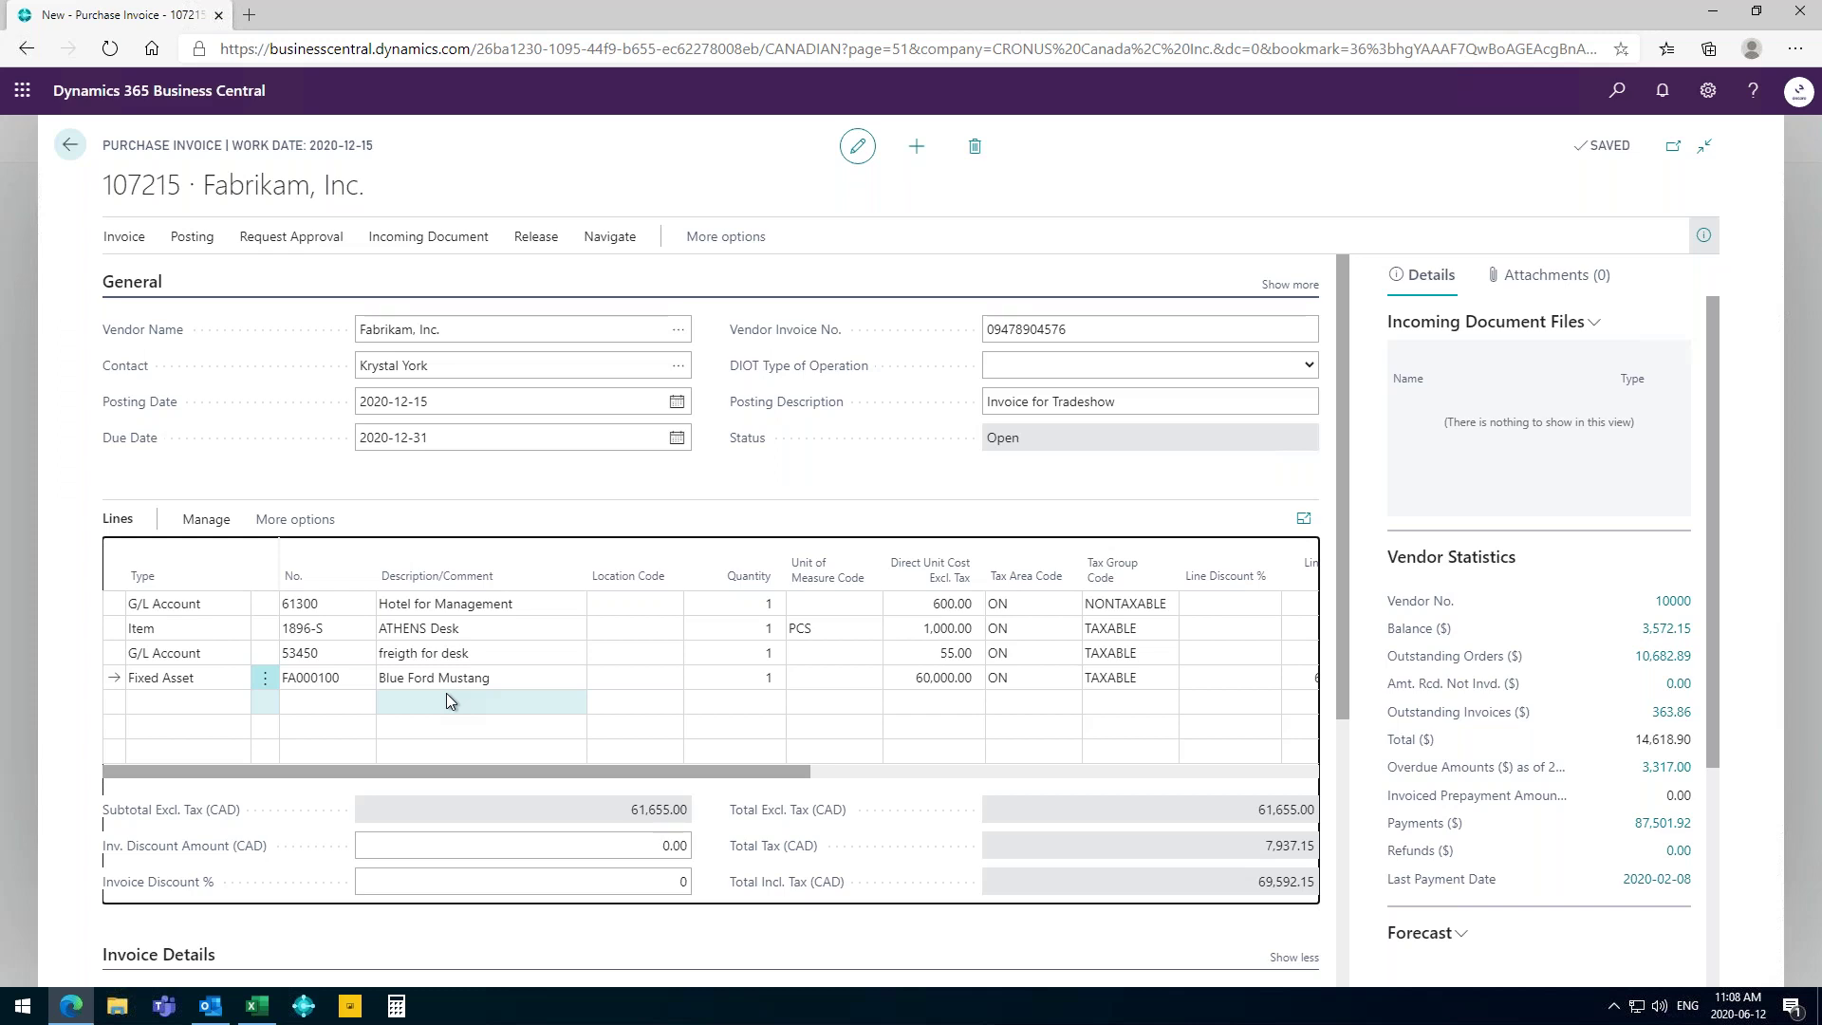
{"action": "left_click", "coordinate": [190, 239]}
{"action": "left_click", "coordinate": [381, 279]}
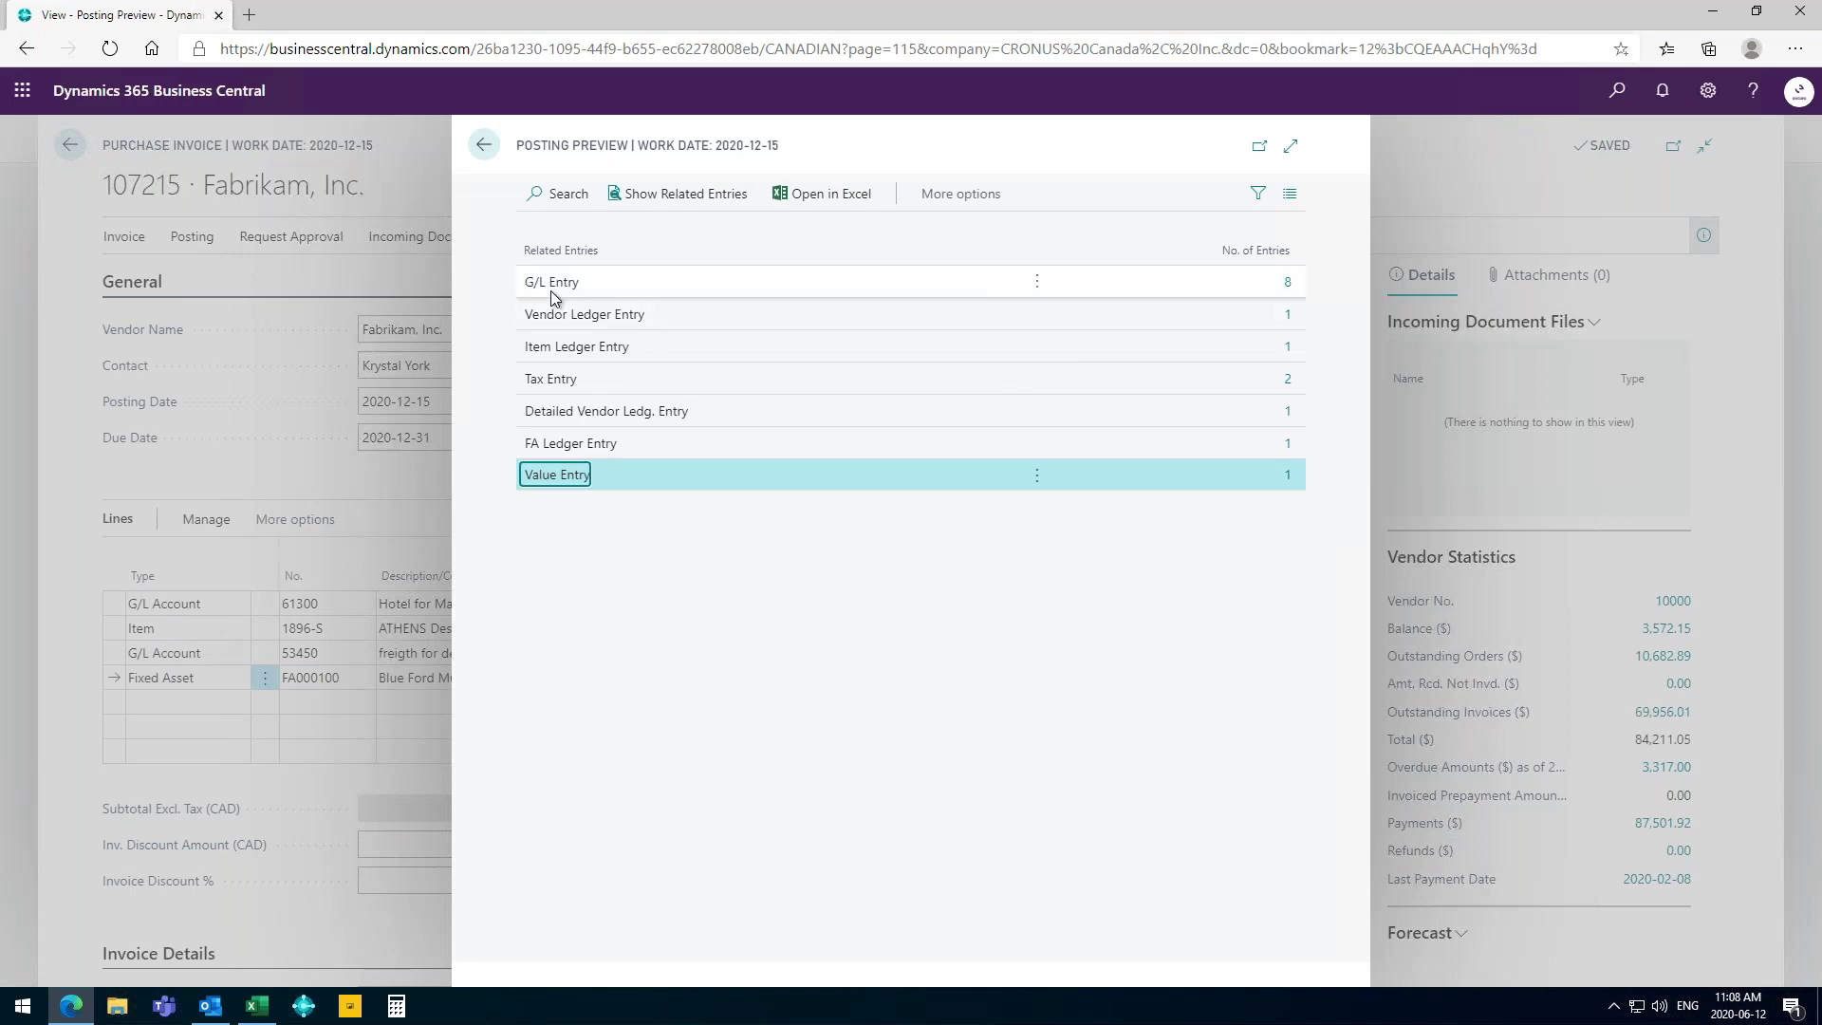
{"action": "left_click", "coordinate": [1289, 285]}
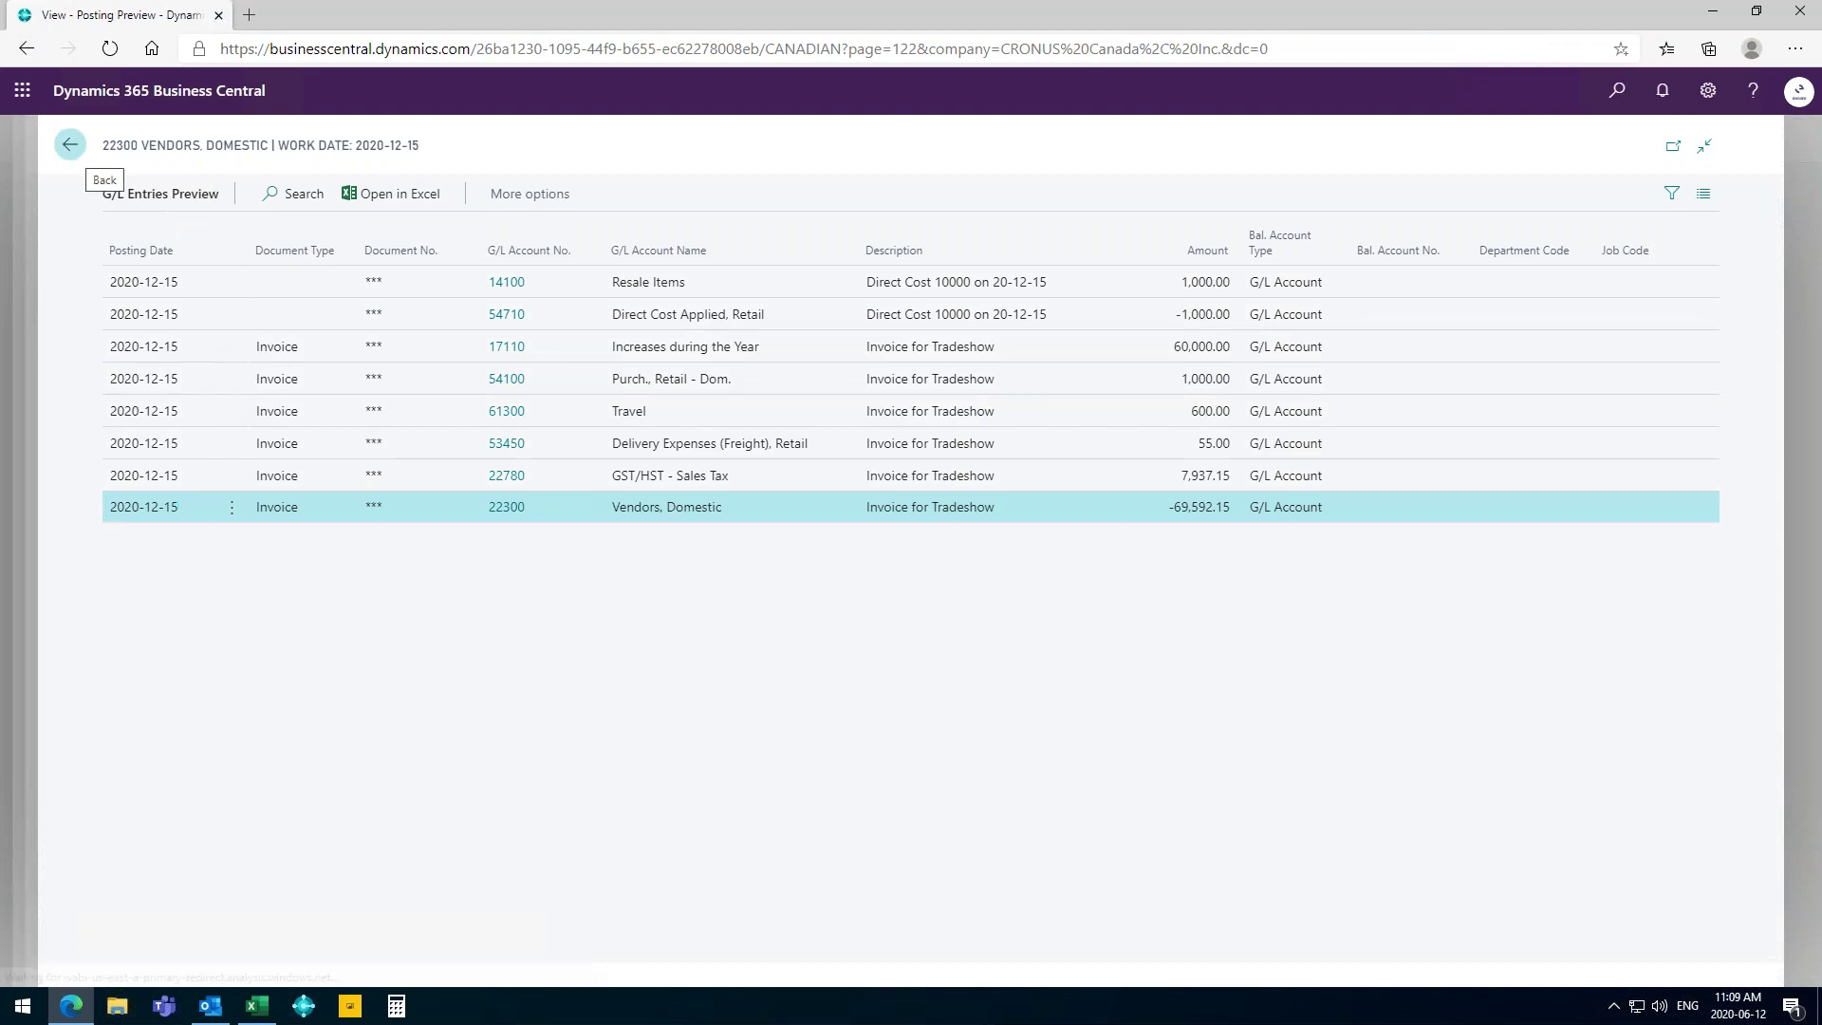
Close the posting preview and exit the purchase invoice without posting it.
{"action": "left_click", "coordinate": [76, 159]}
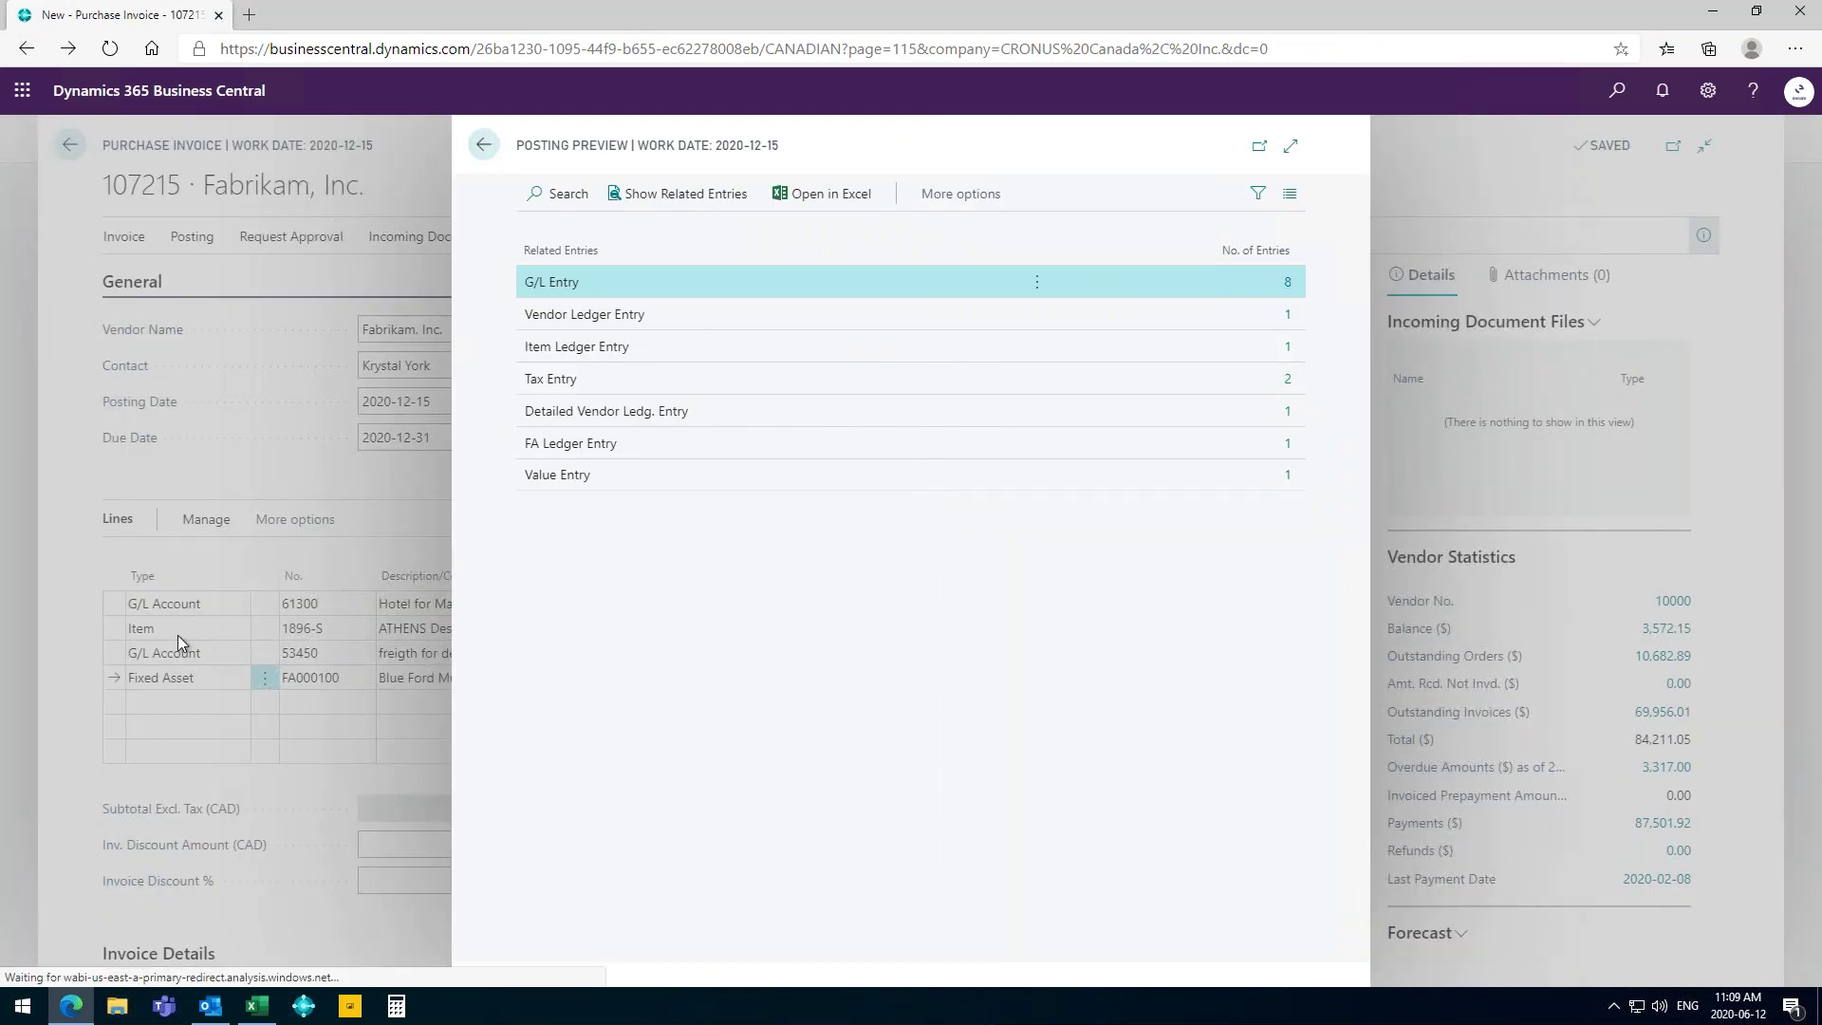
{"action": "key", "text": "Escape"}
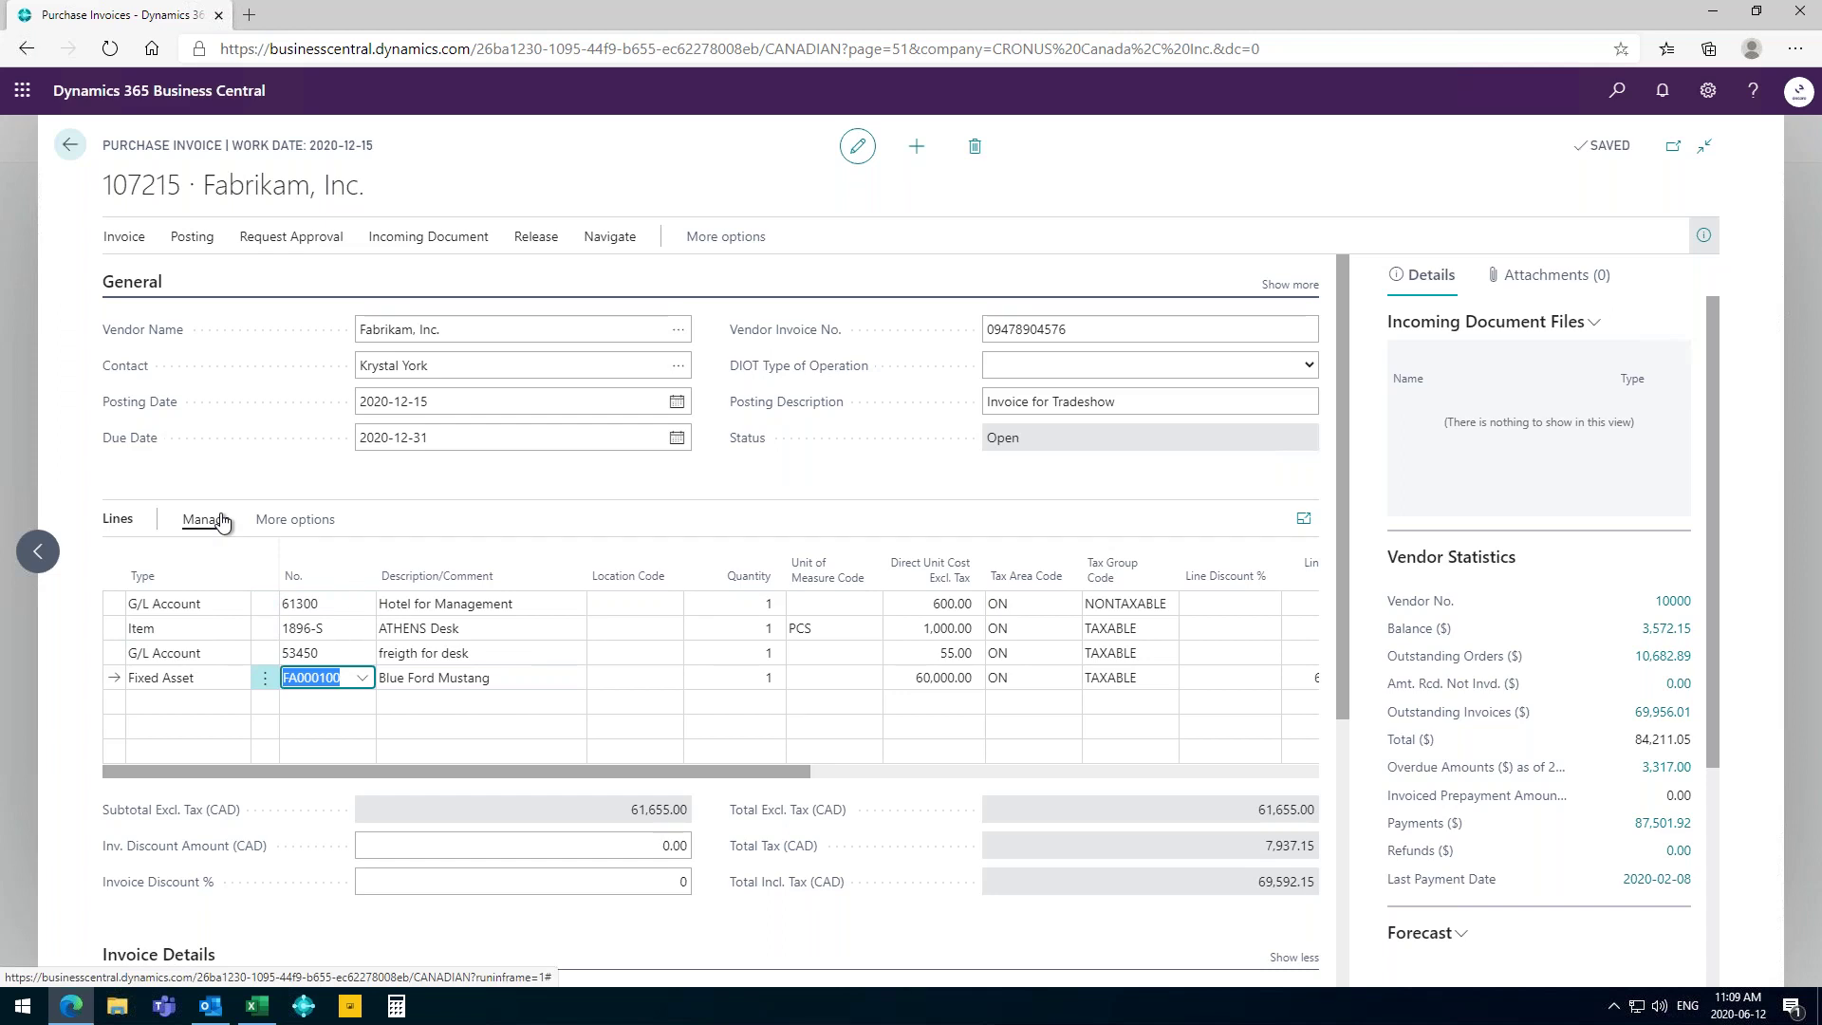
{"action": "left_click", "coordinate": [76, 156]}
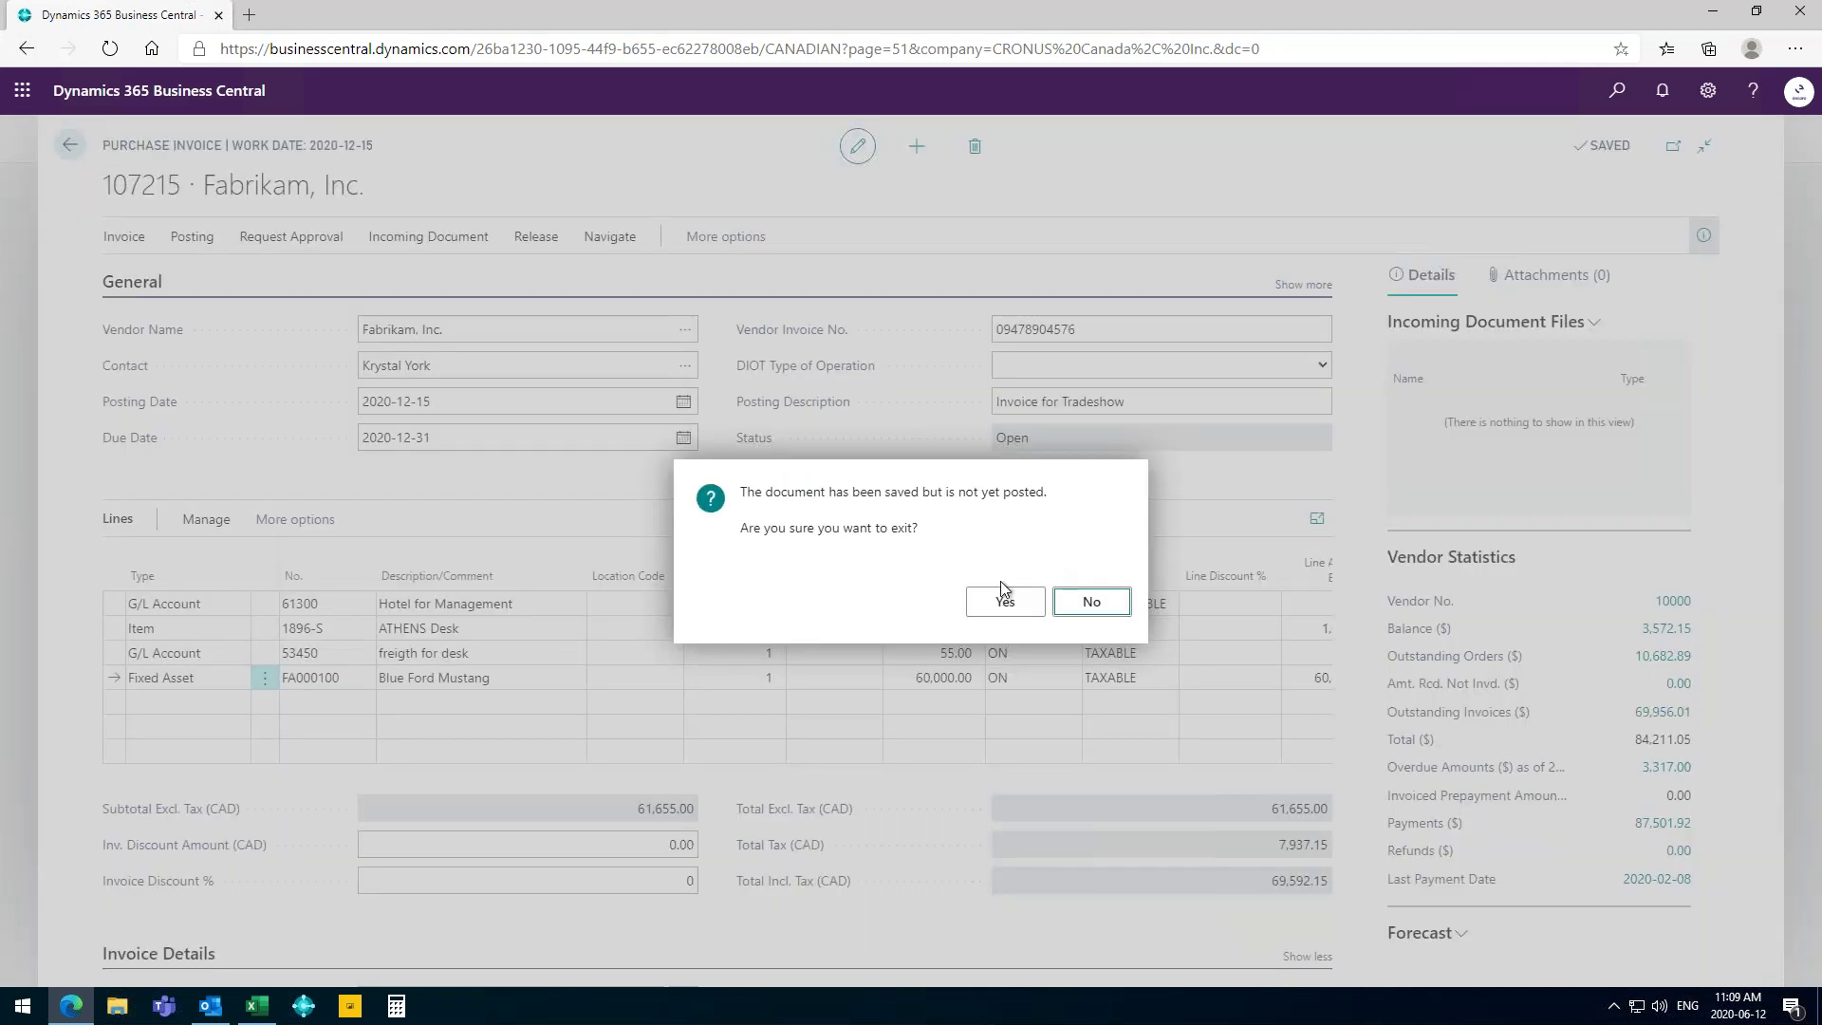
{"action": "left_click", "coordinate": [1006, 605]}
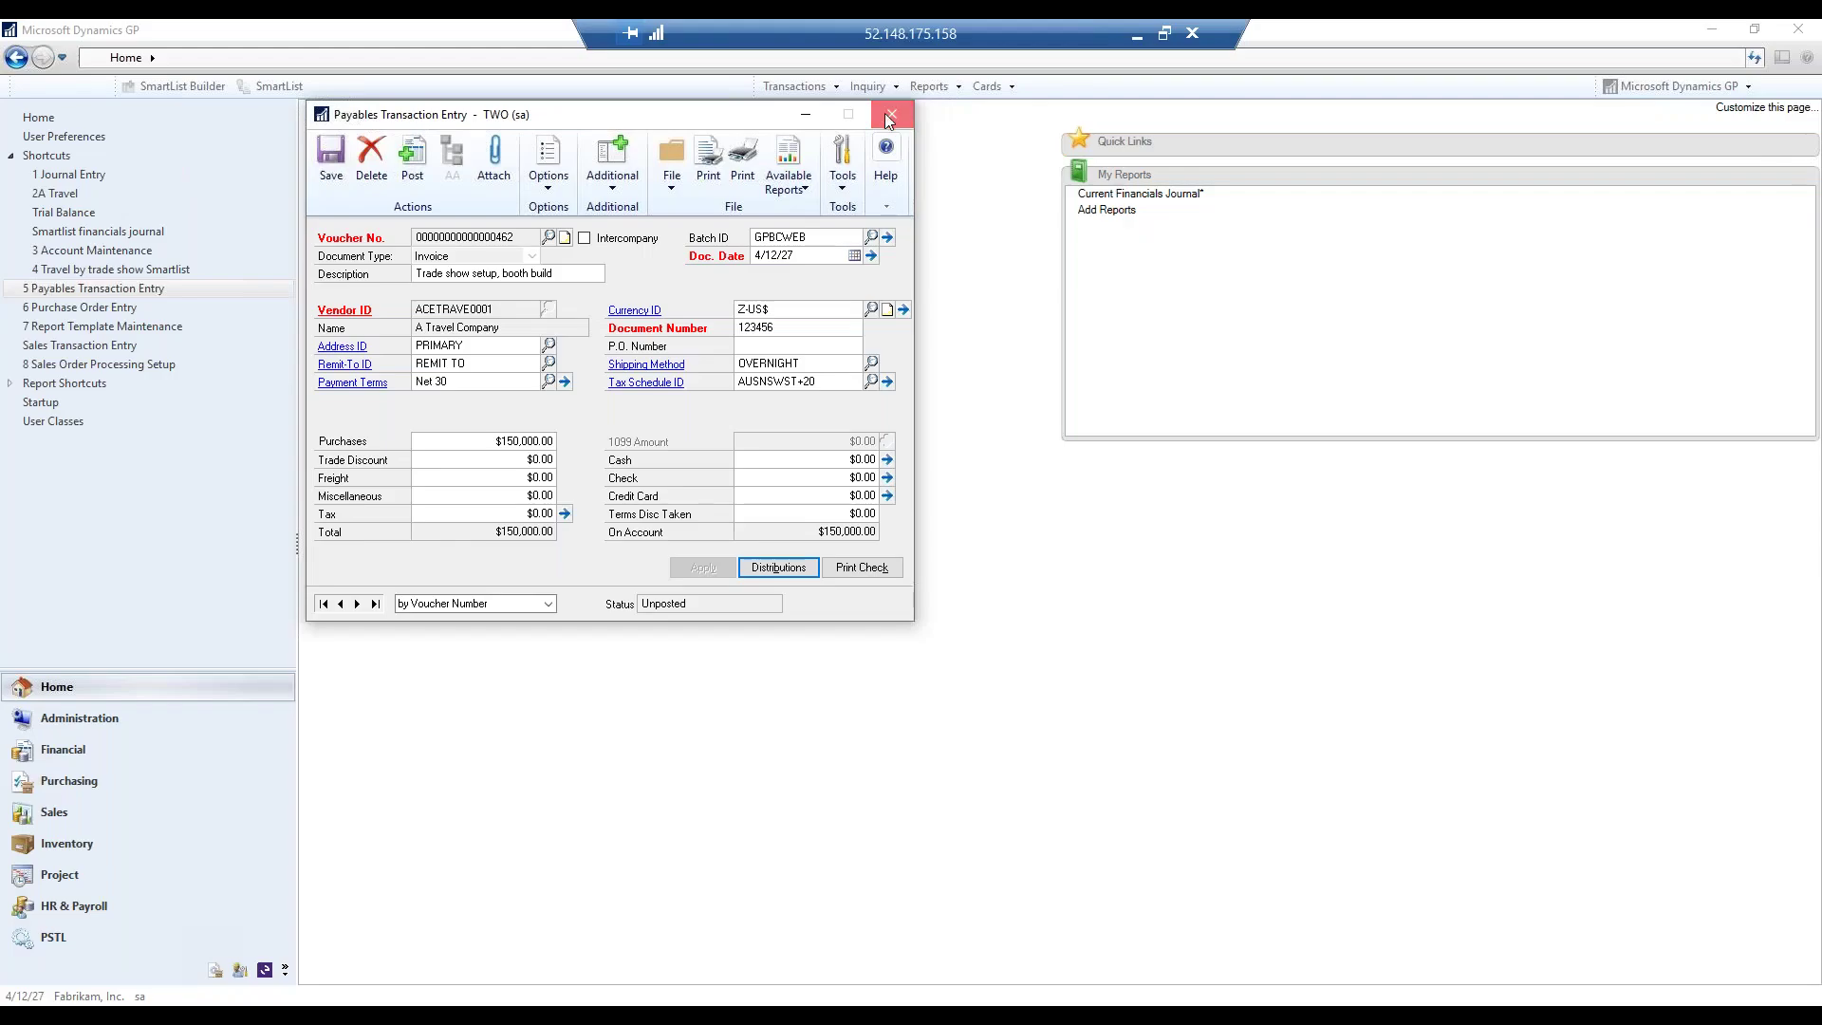
In Microsoft Dynamics GP, close Payables Transaction Entry and bring up the last purchase order in Purchase Order Entry.
{"action": "left_click", "coordinate": [890, 113]}
{"action": "left_click", "coordinate": [815, 578]}
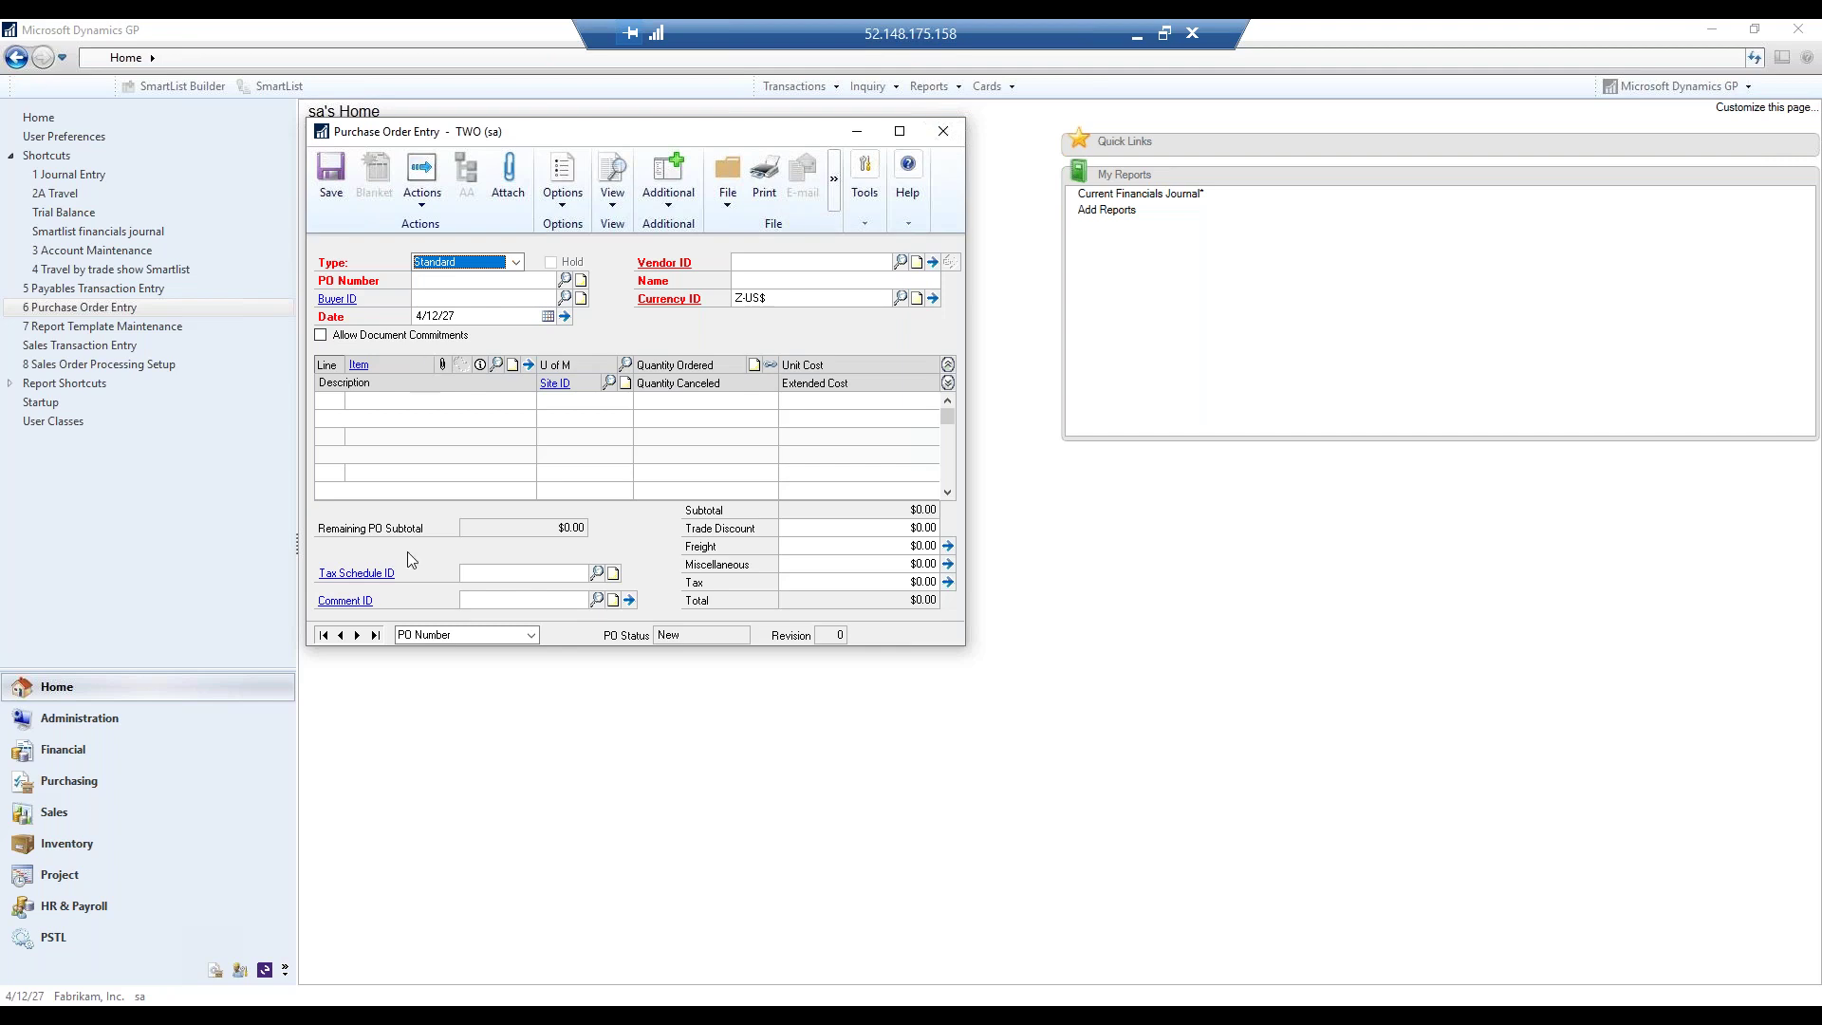
{"action": "left_click", "coordinate": [375, 634]}
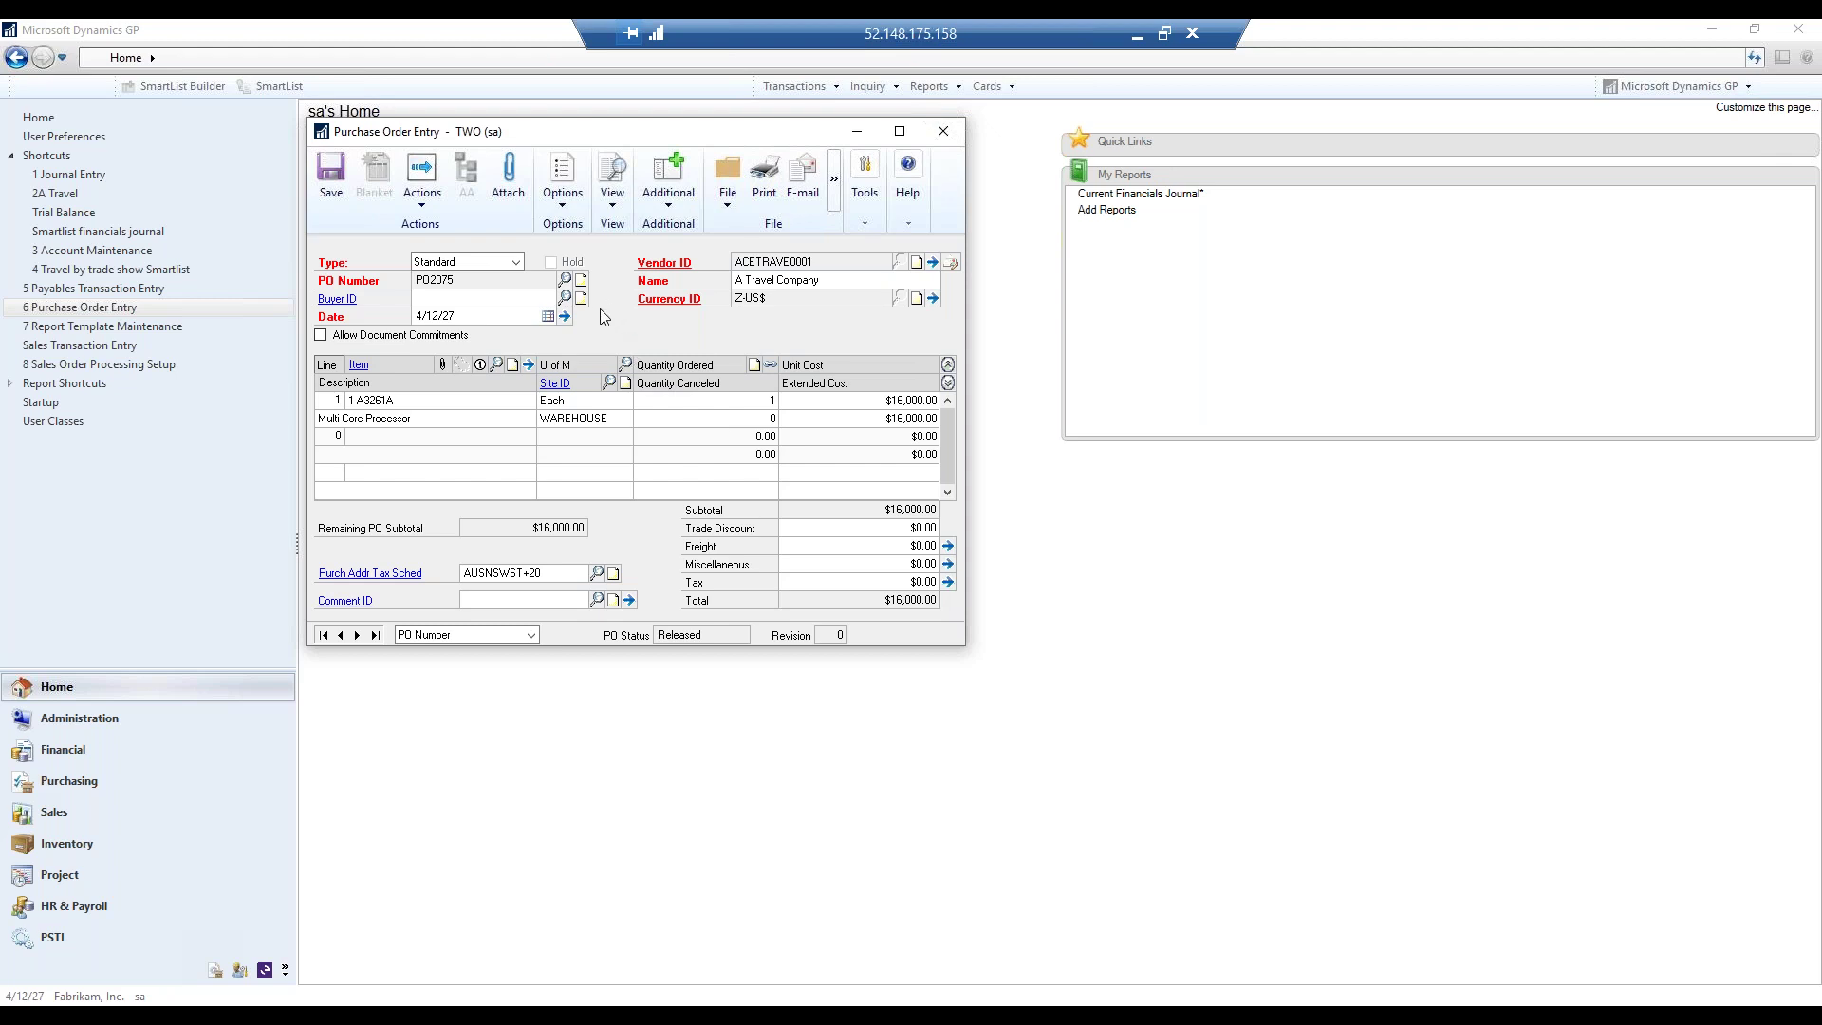
Receive the purchase order's Multi-Core Processor item into a receivings transaction and show the available transaction types.
{"action": "left_click", "coordinate": [421, 201]}
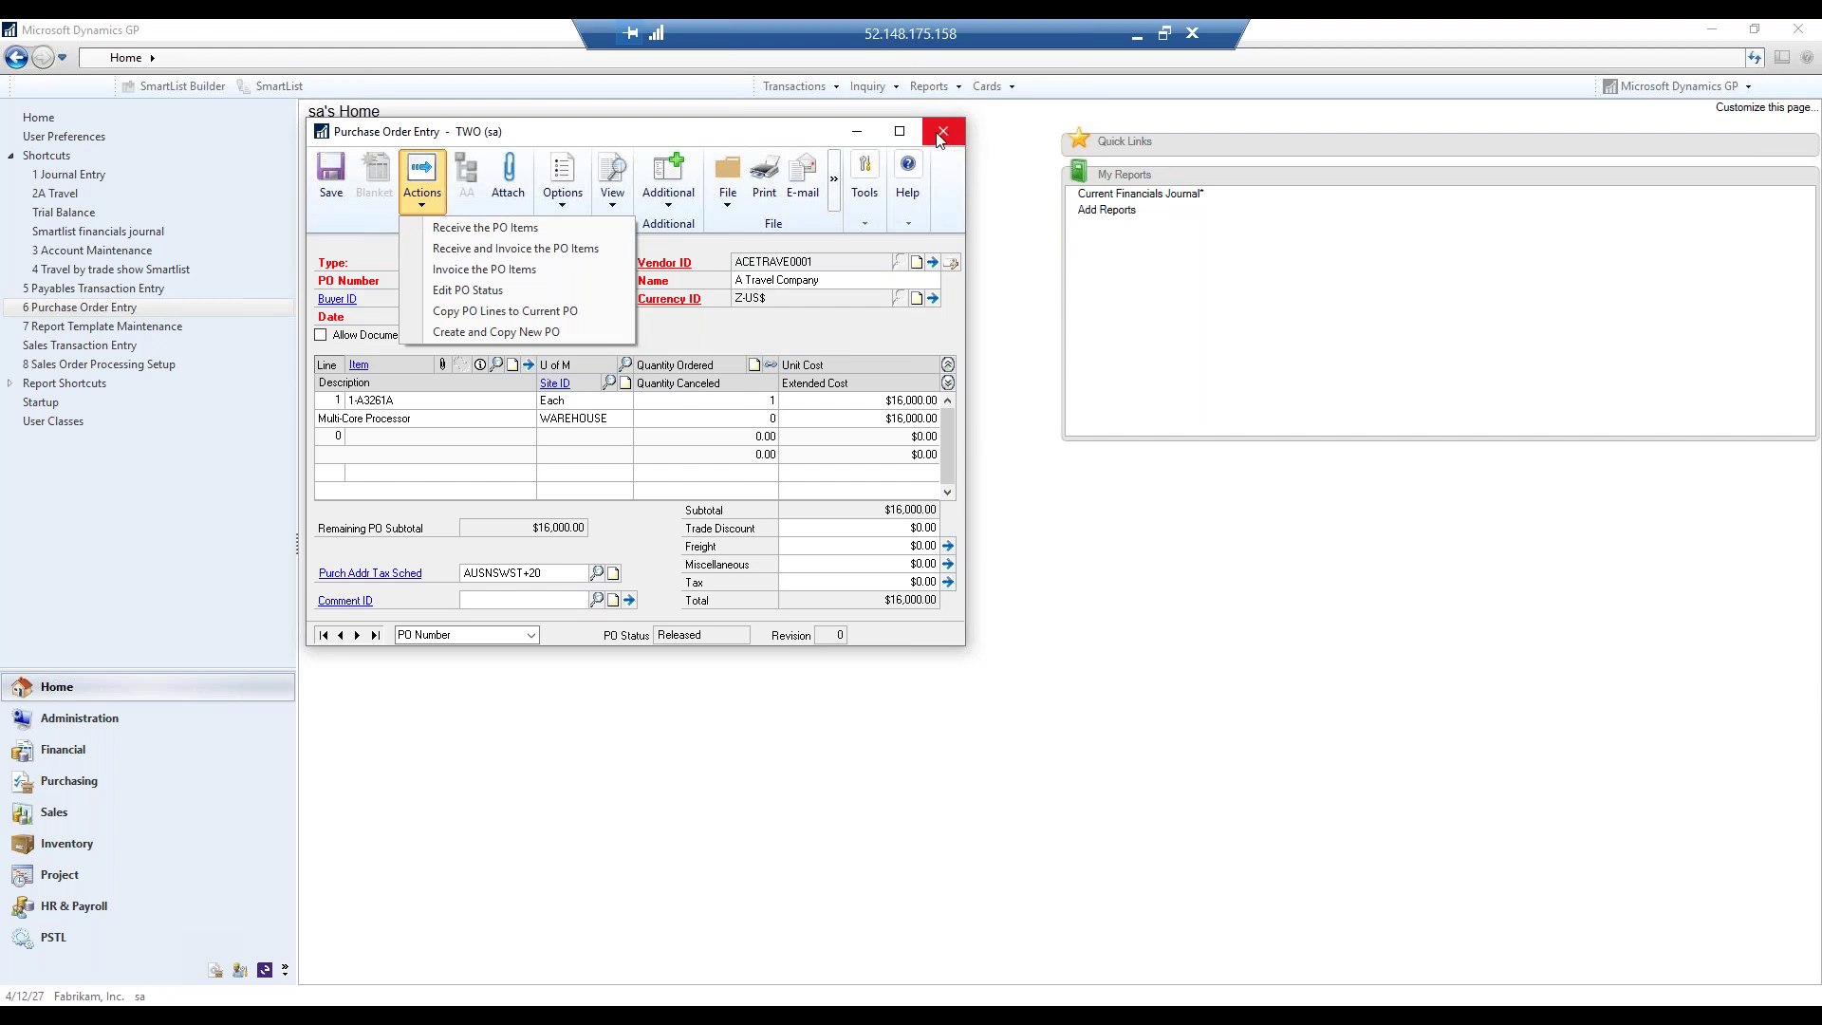
{"action": "left_click", "coordinate": [512, 228]}
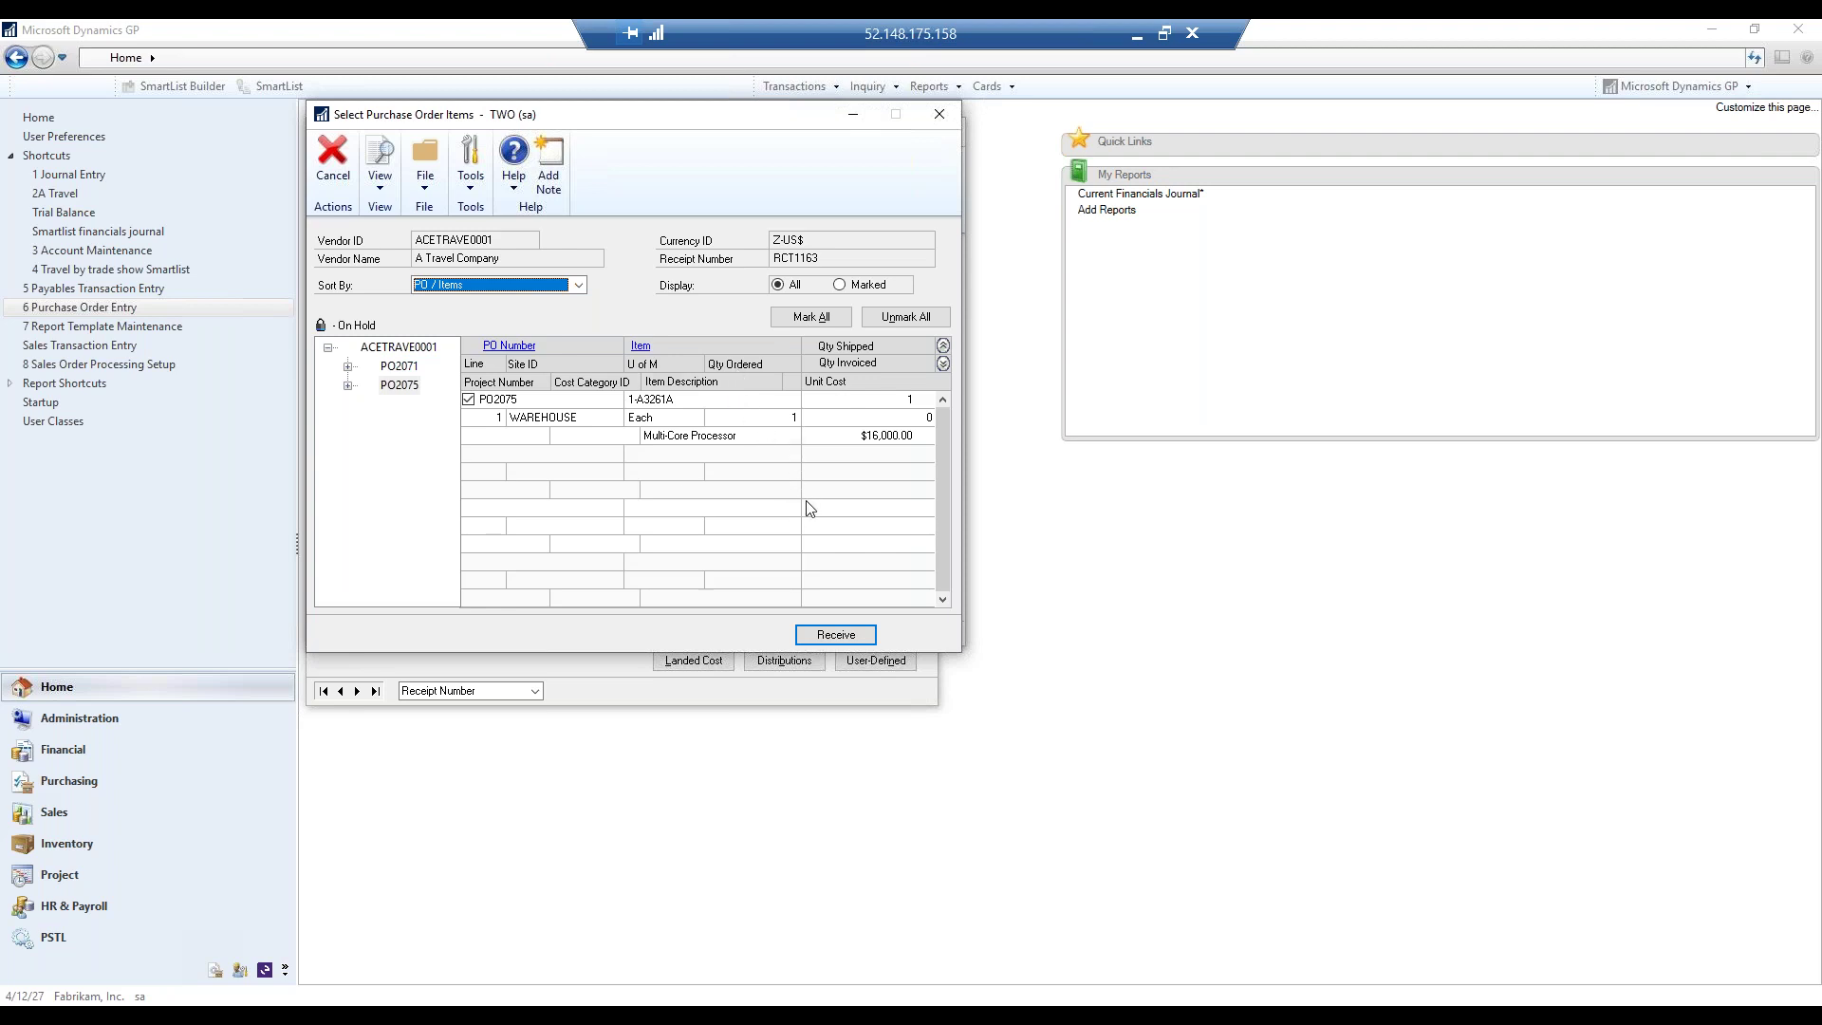
{"action": "left_click", "coordinate": [942, 118]}
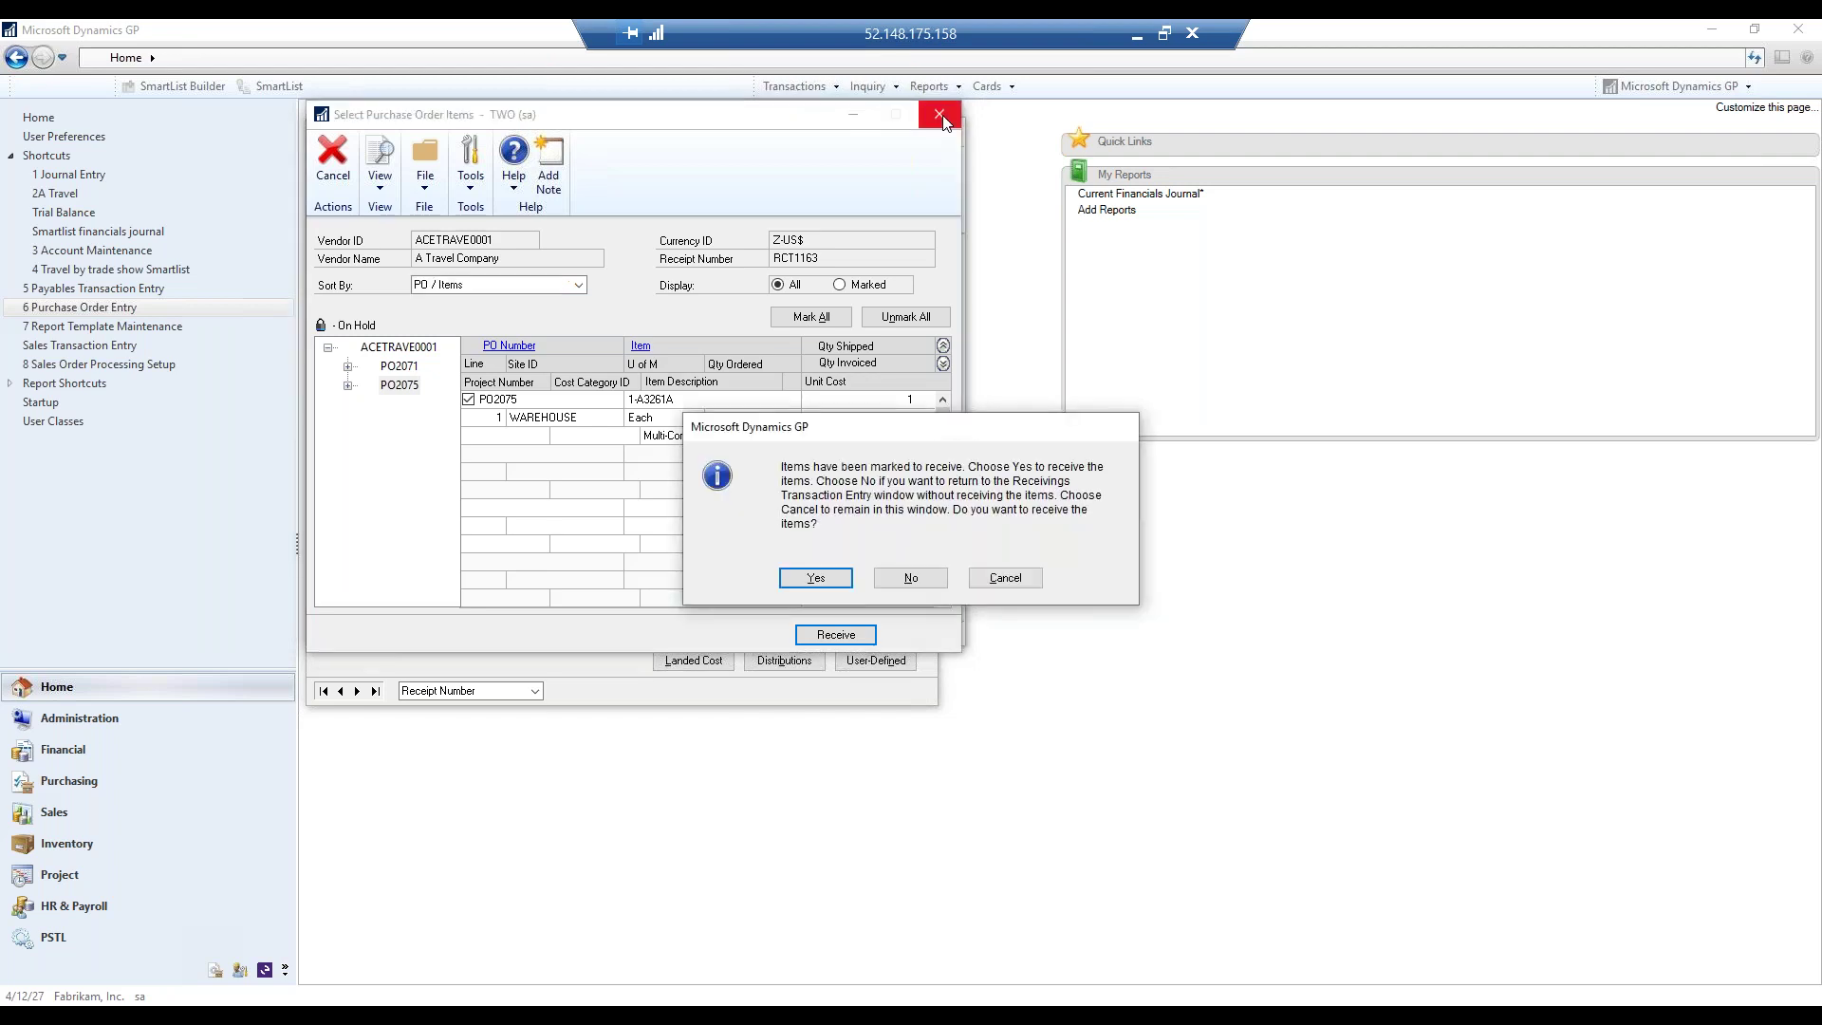
{"action": "left_click", "coordinate": [838, 581]}
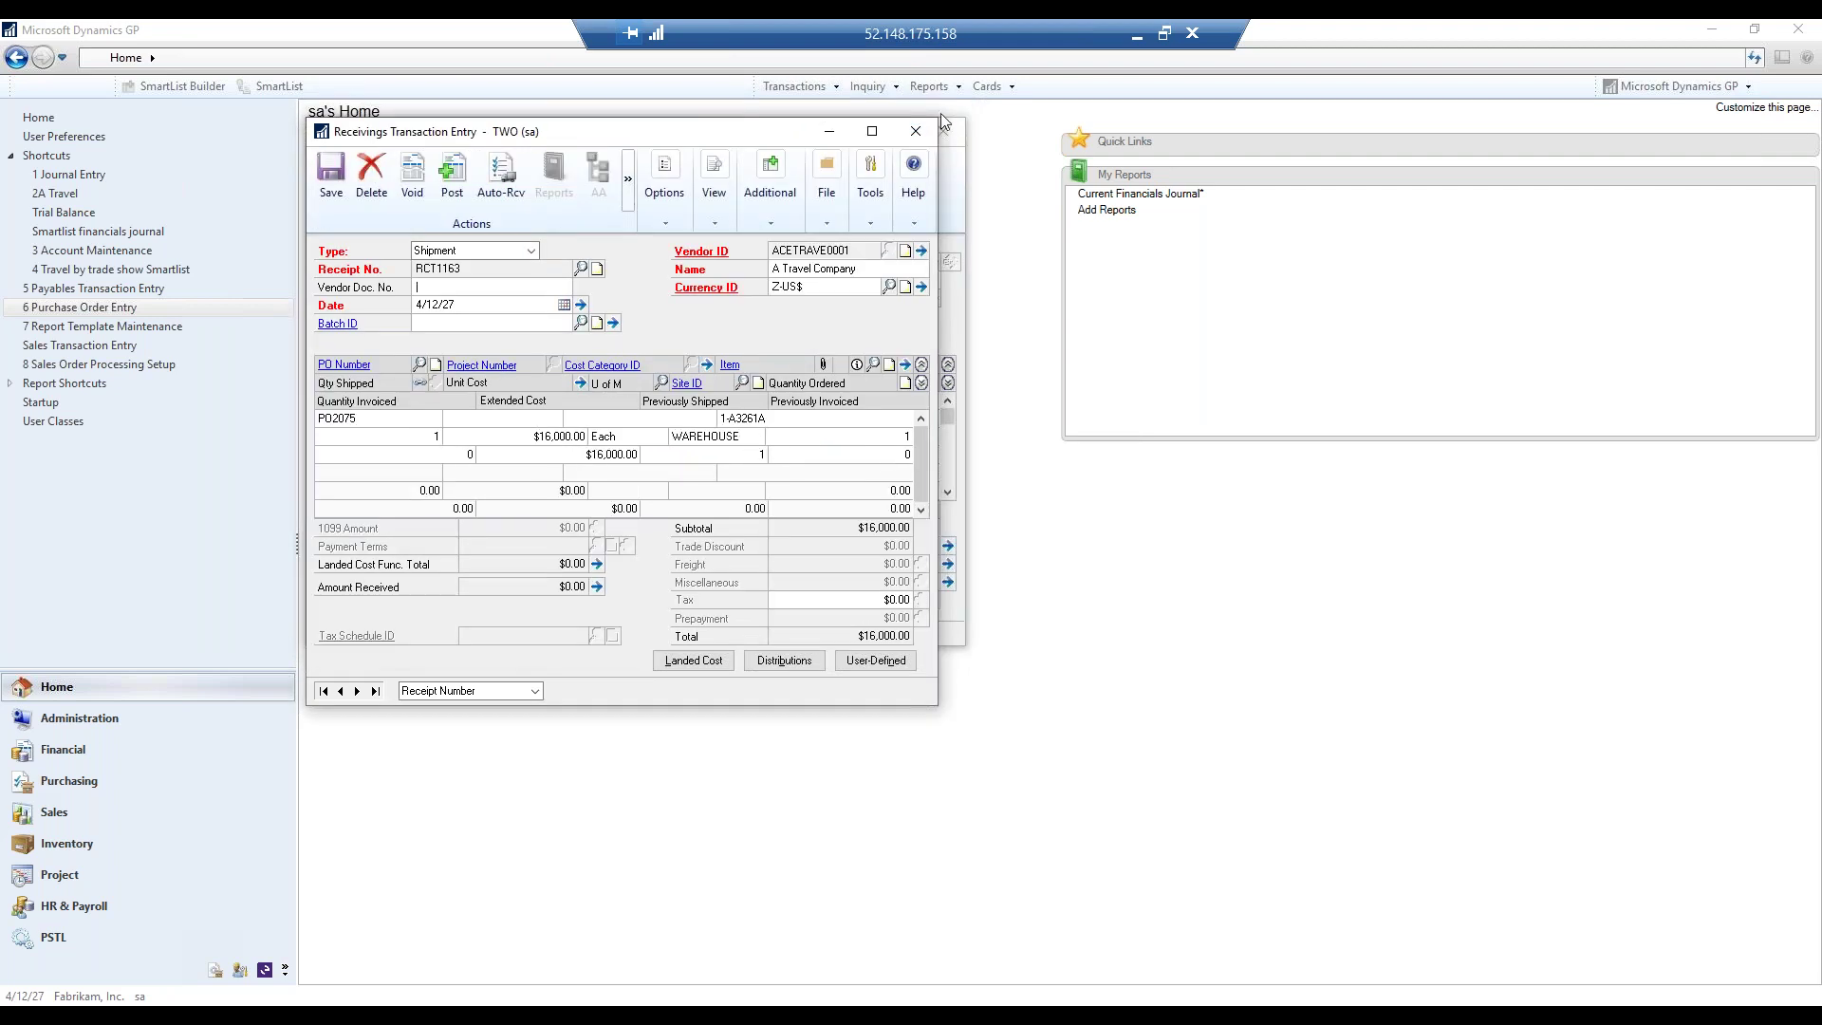
{"action": "left_click", "coordinate": [533, 250]}
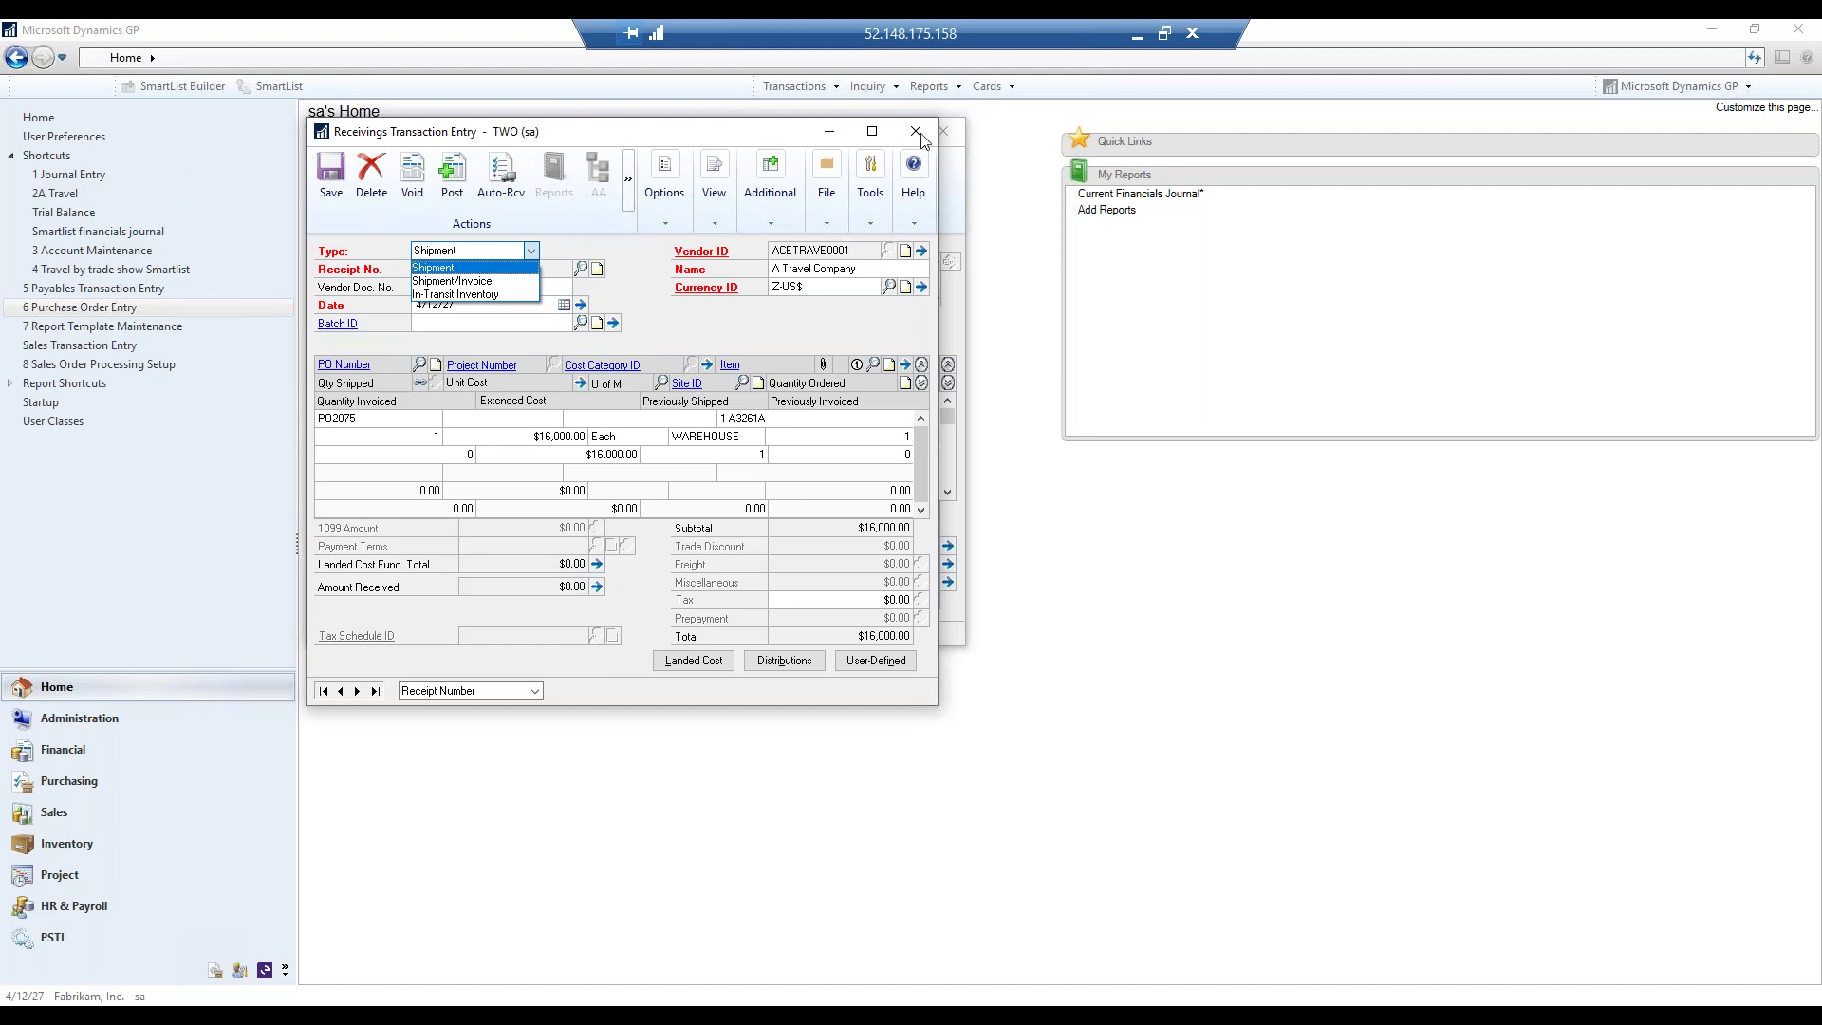
Delete the receivings transaction for the Multi-Core Processor.
{"action": "left_click", "coordinate": [370, 173]}
{"action": "left_click", "coordinate": [369, 173]}
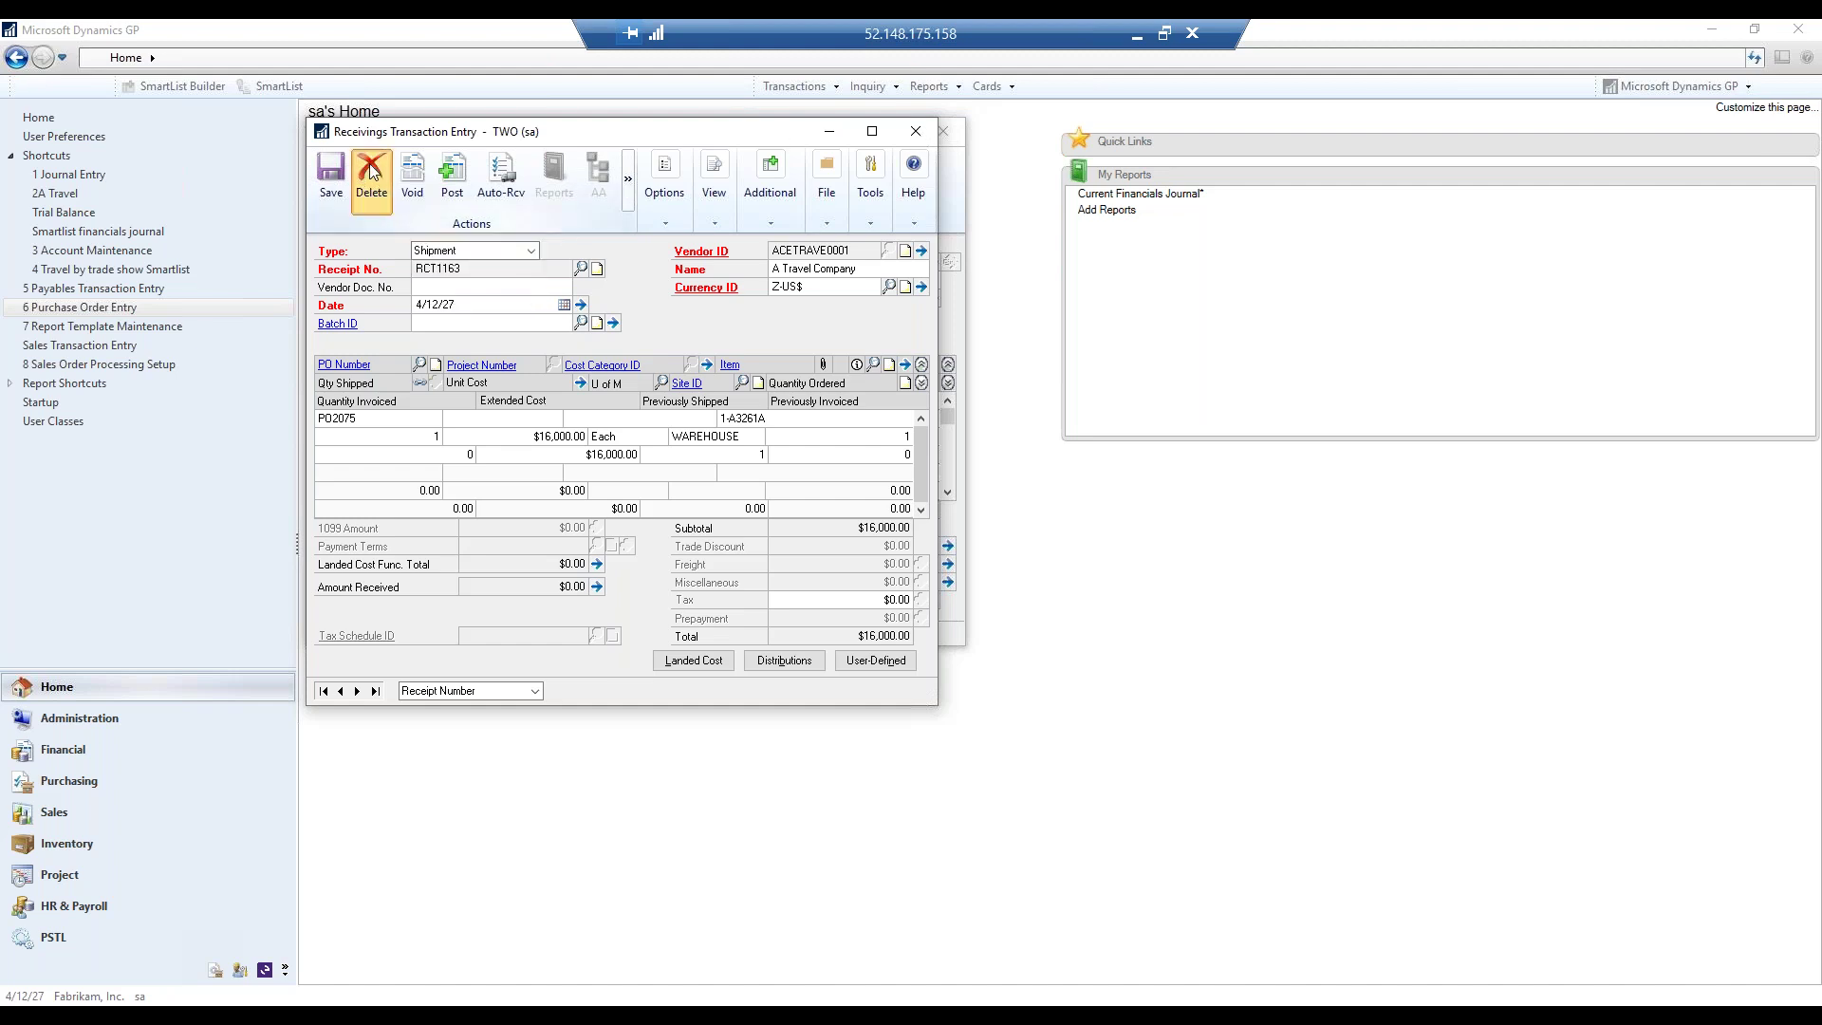
{"action": "left_click", "coordinate": [852, 580]}
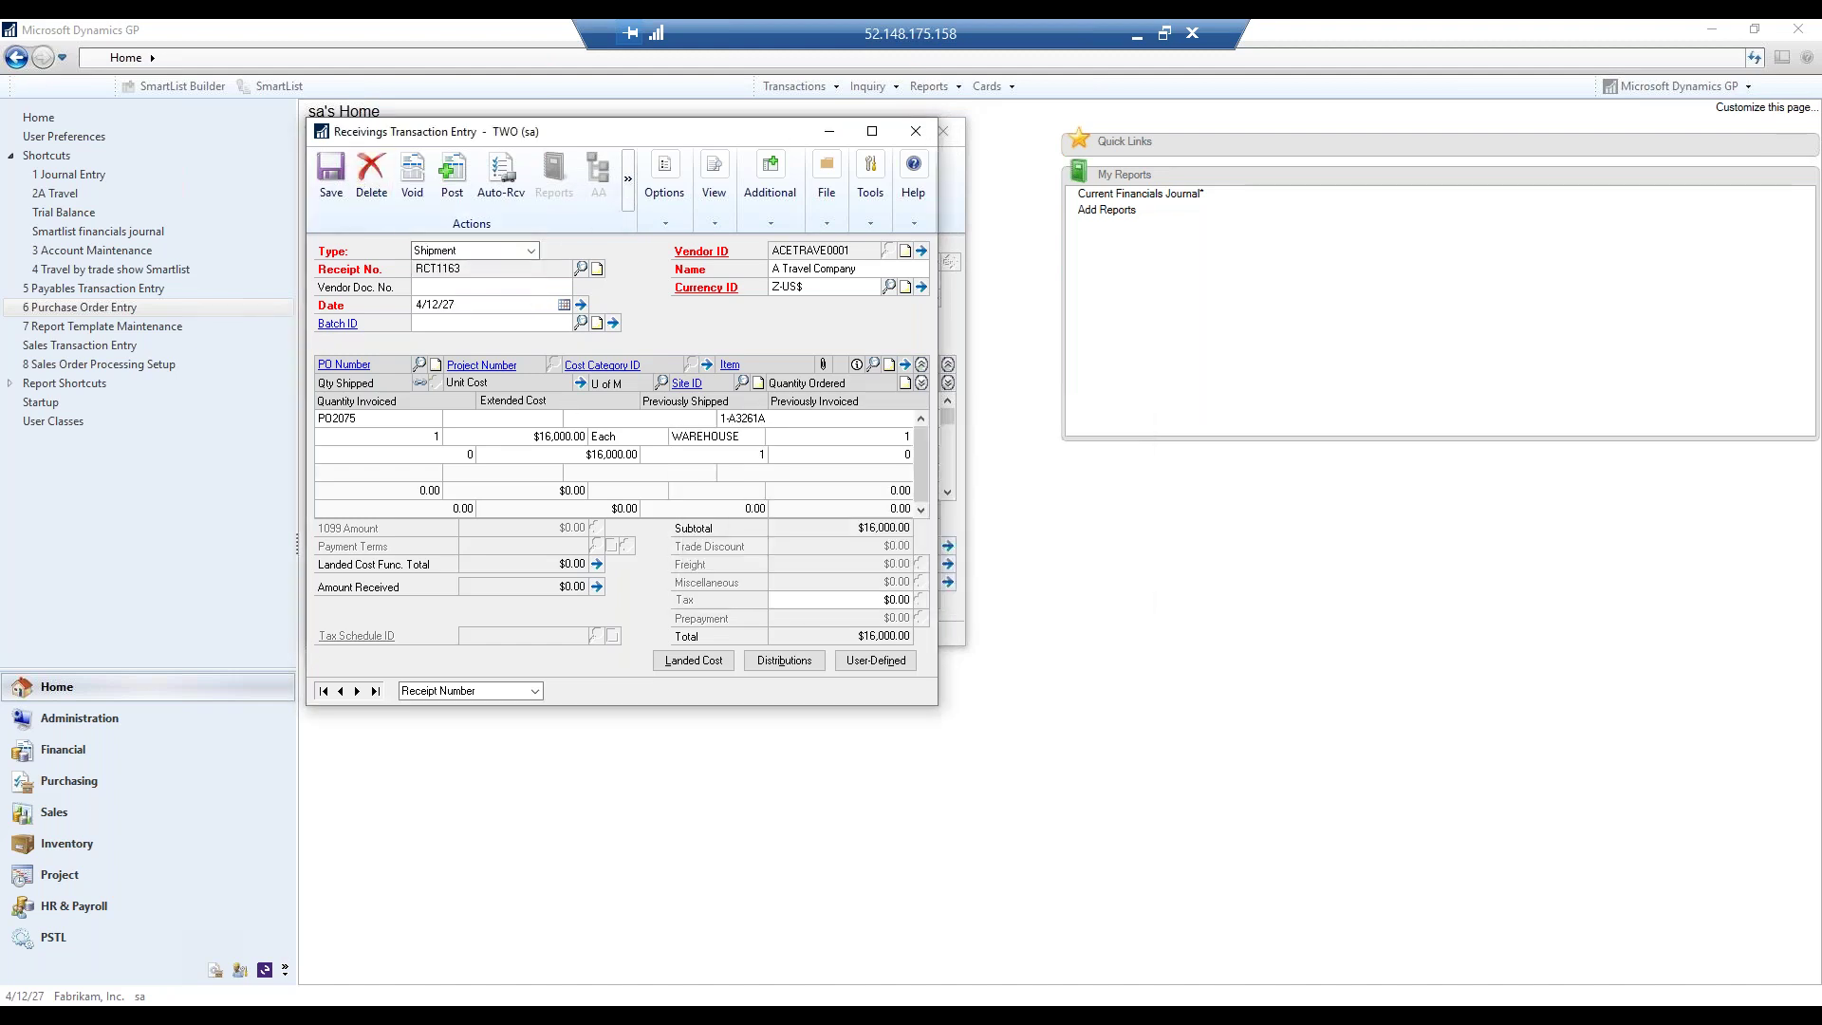
Close Receivings Transaction Entry and Purchase Order Entry, and view the purchasing transactions on offer, including Enter/Match Invoices.
{"action": "left_click", "coordinate": [915, 131]}
{"action": "left_click", "coordinate": [943, 136]}
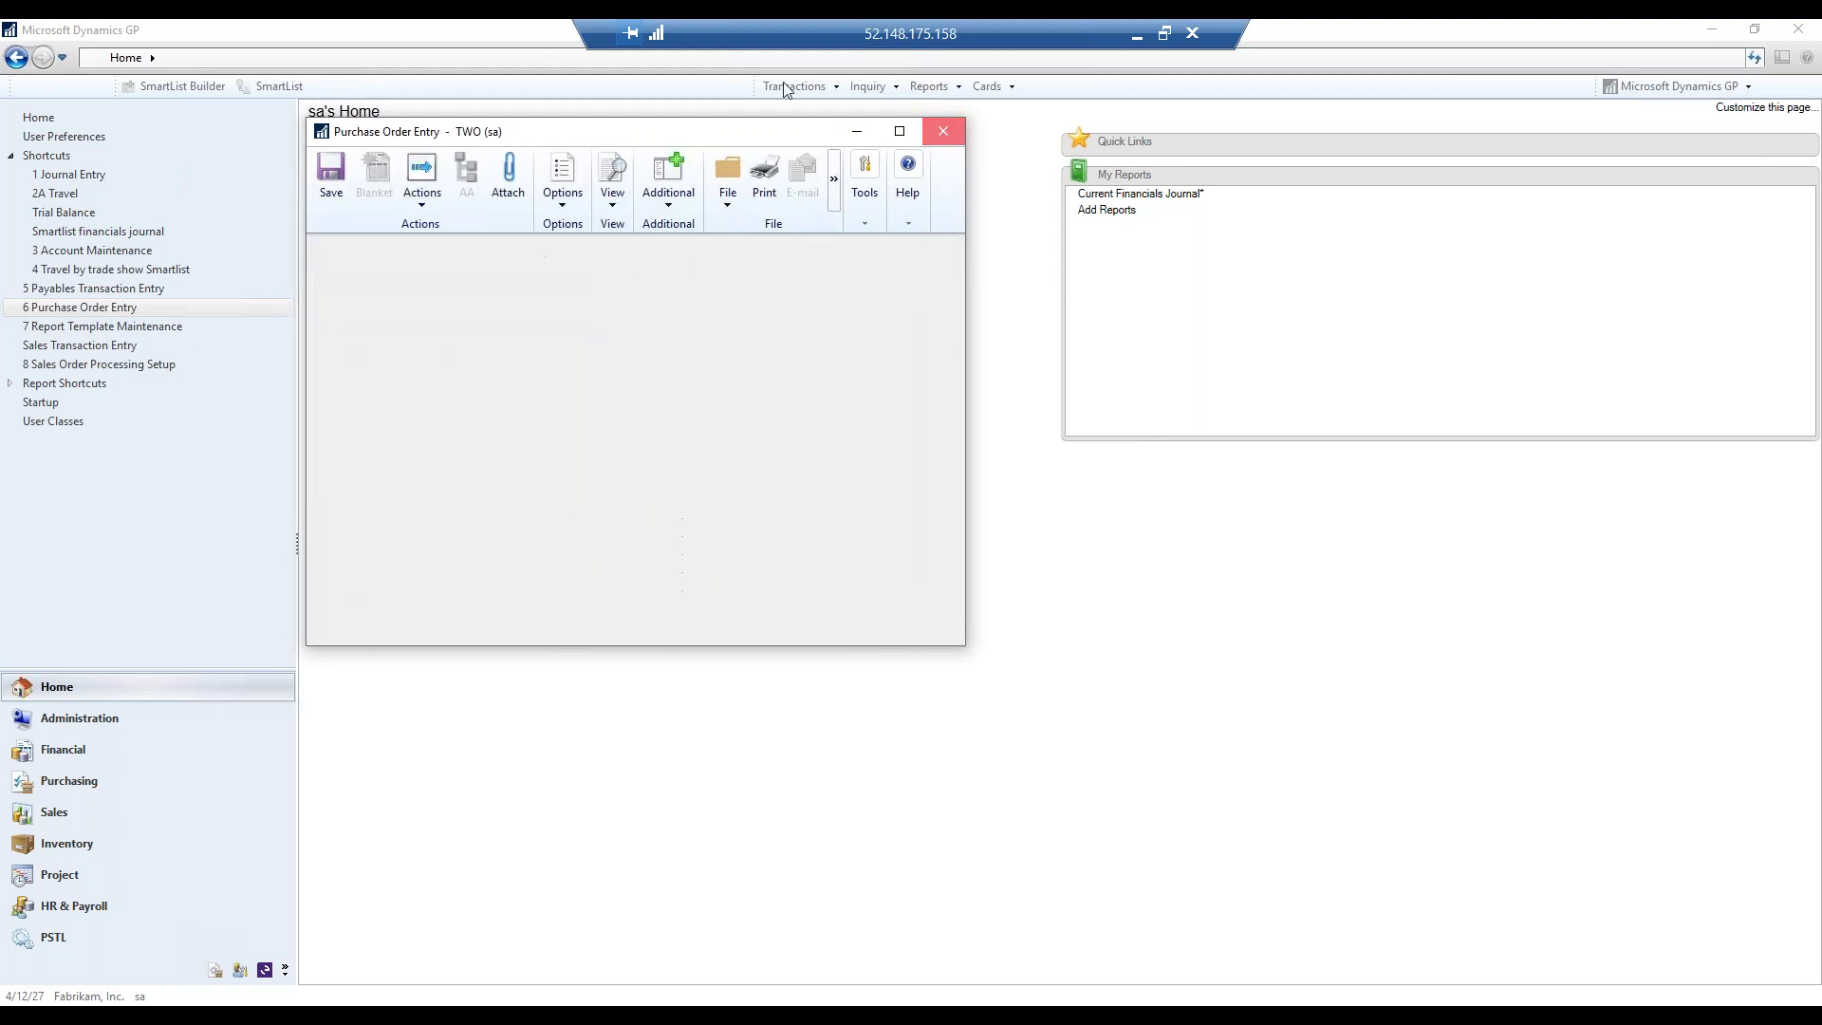
{"action": "left_click", "coordinate": [839, 90]}
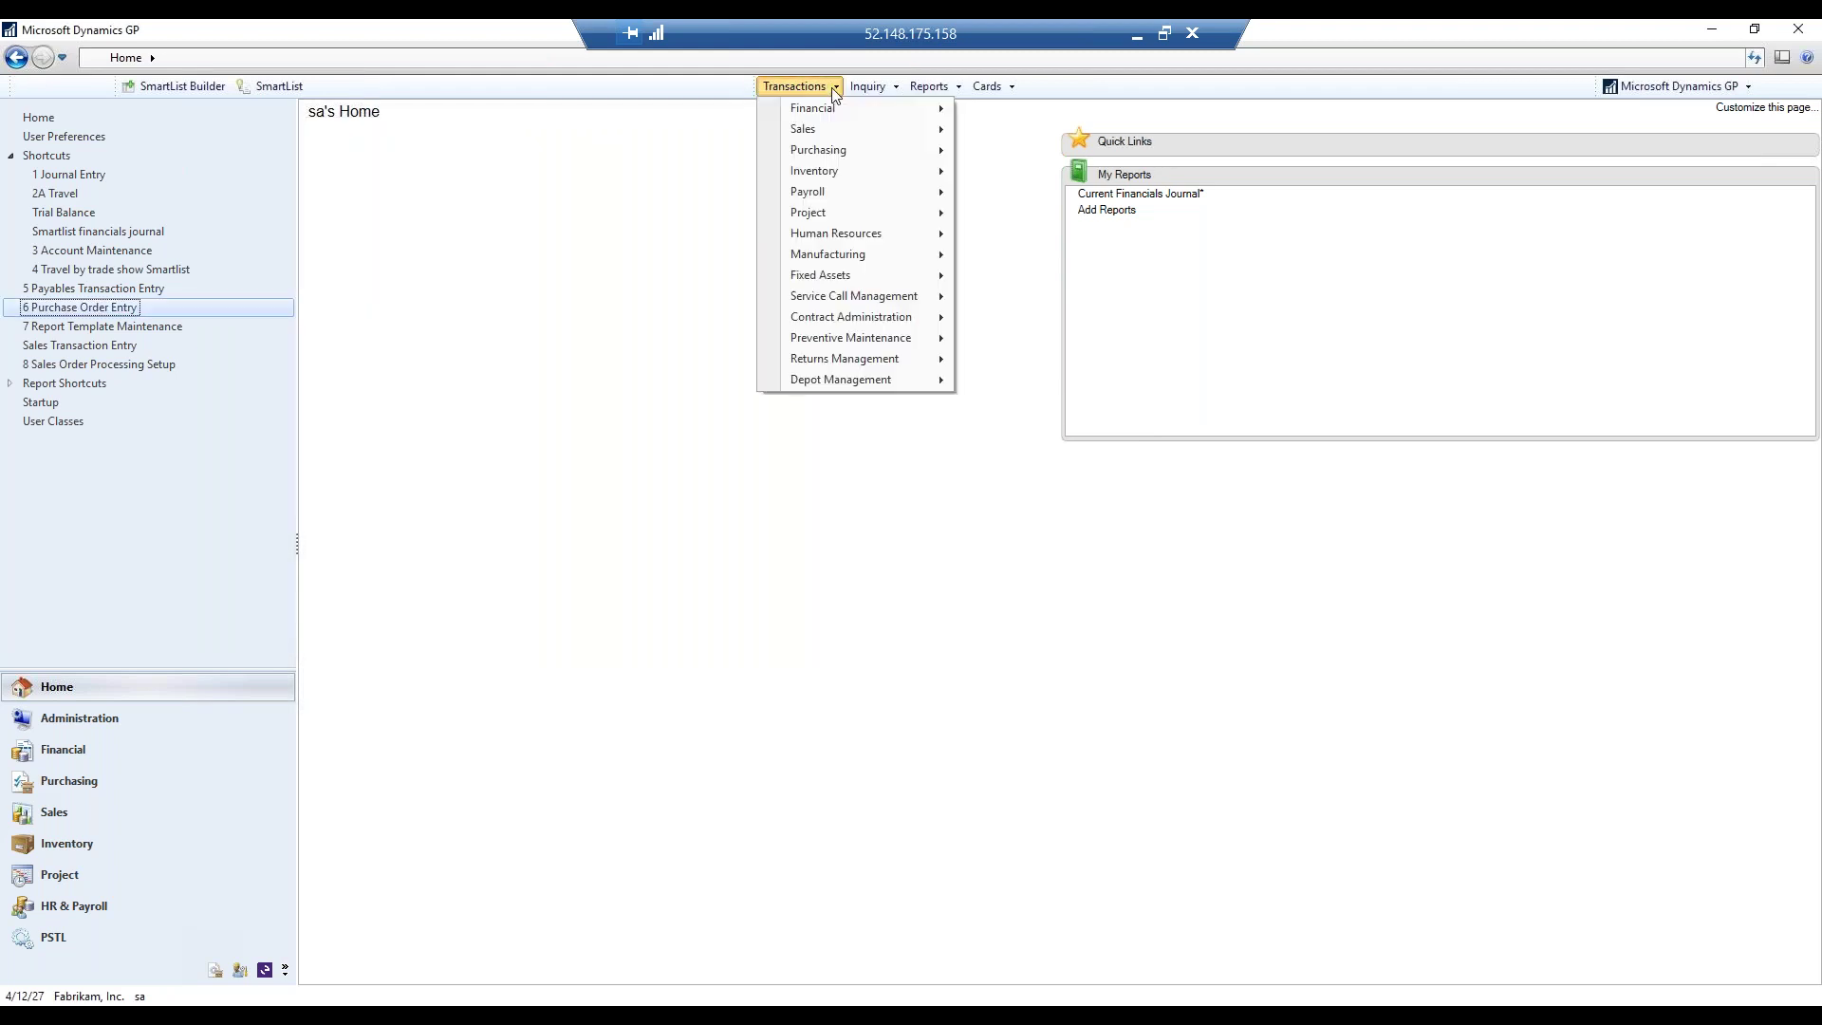
{"action": "mouse_move", "coordinate": [830, 152]}
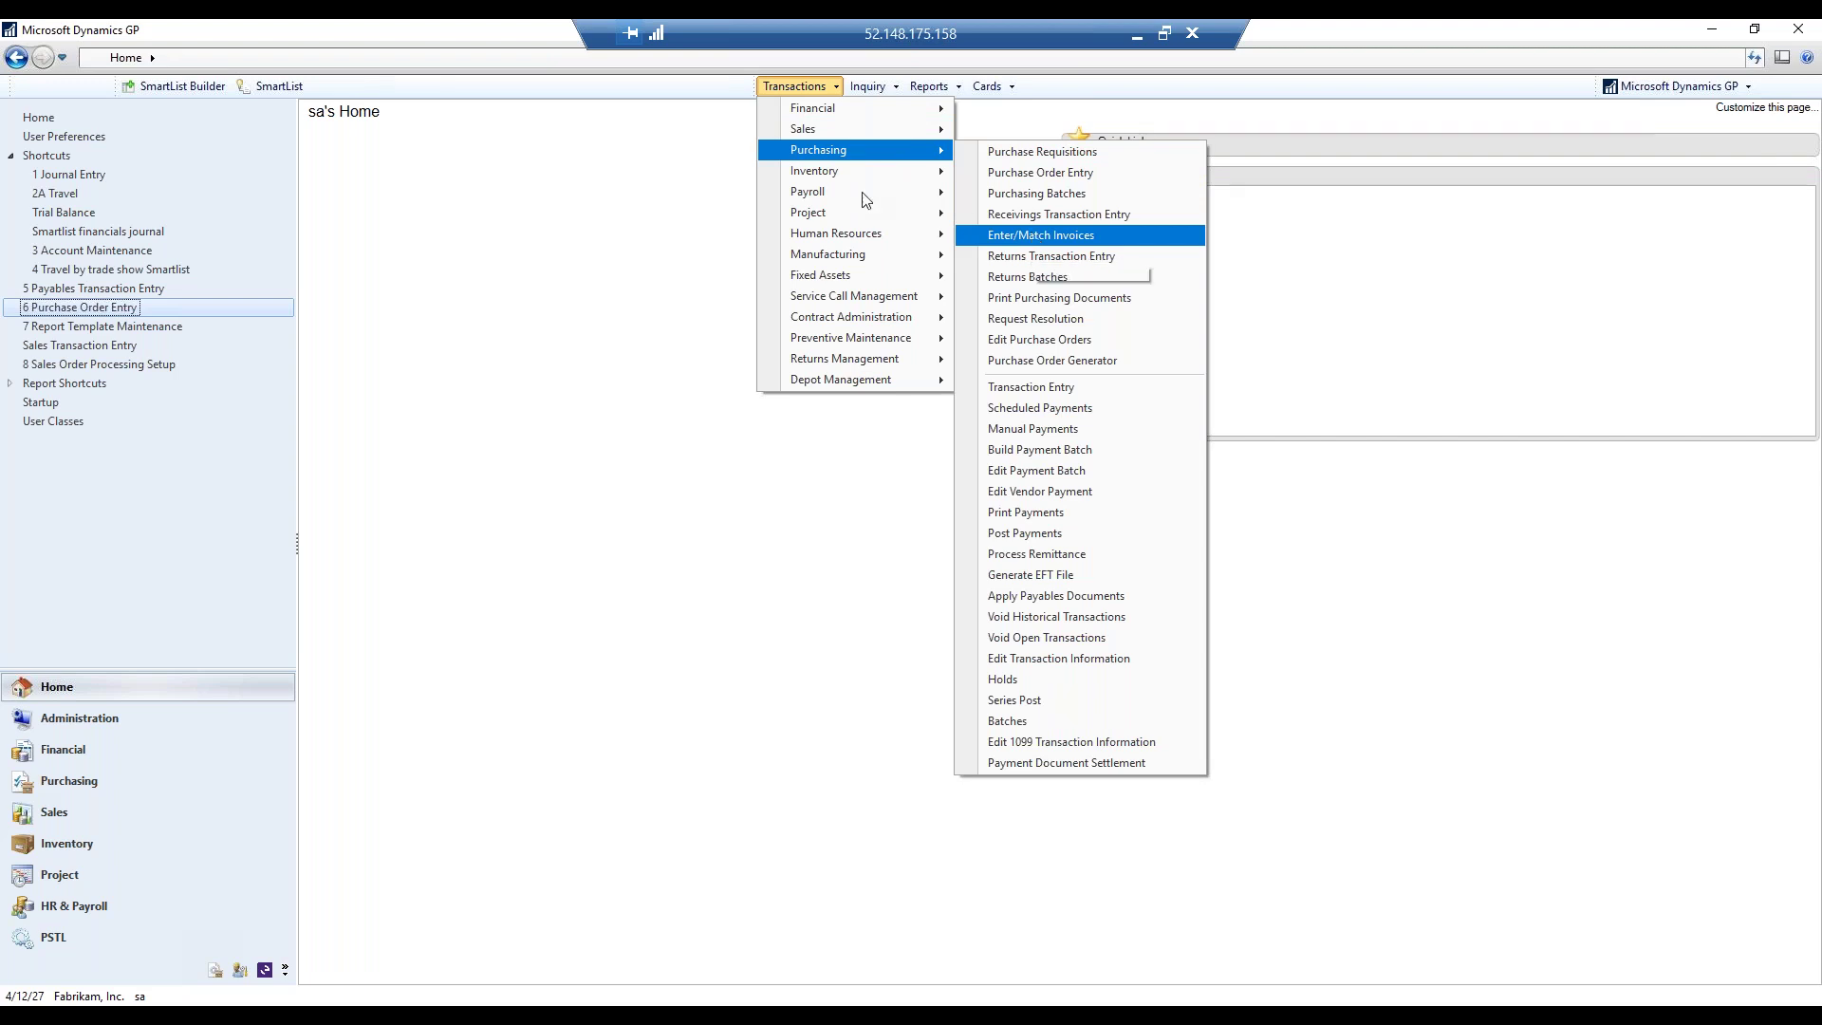
In Business Central, create a new purchase order for vendor Fabrikam, Inc. and show fewer fields in its General section.
{"action": "left_click", "coordinate": [611, 220]}
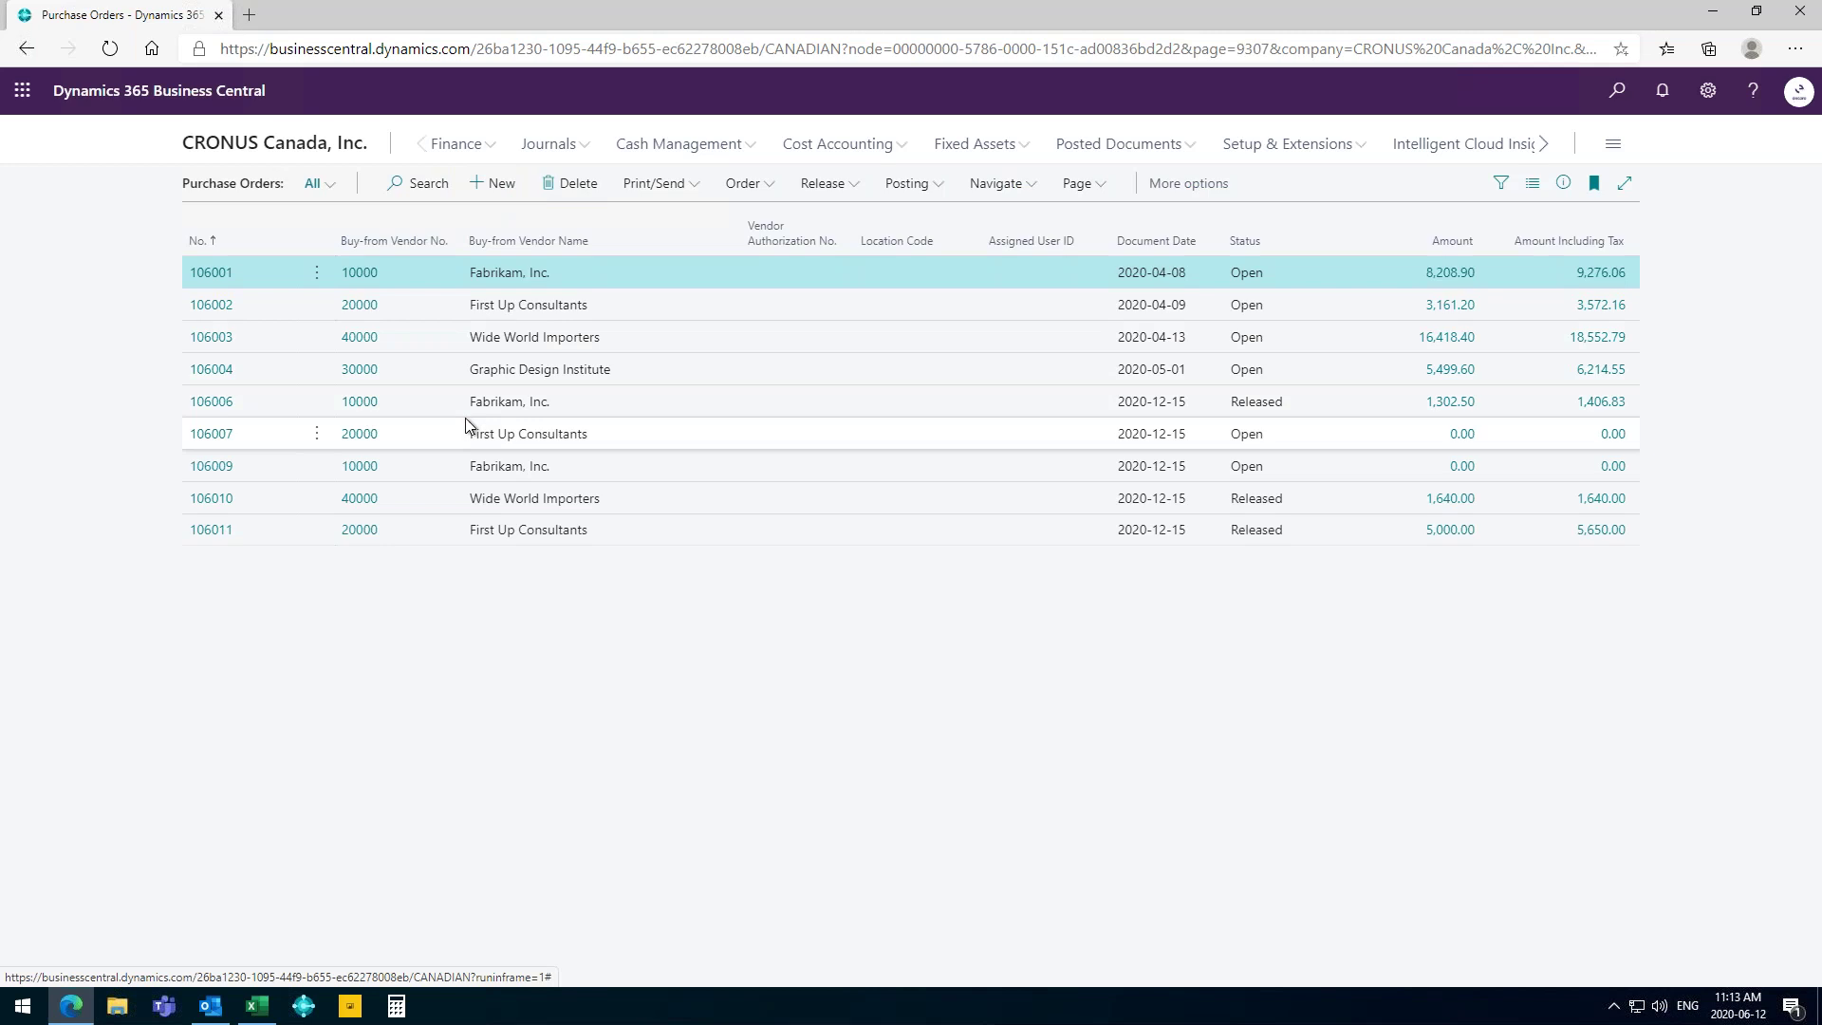
{"action": "key", "text": "alt+n"}
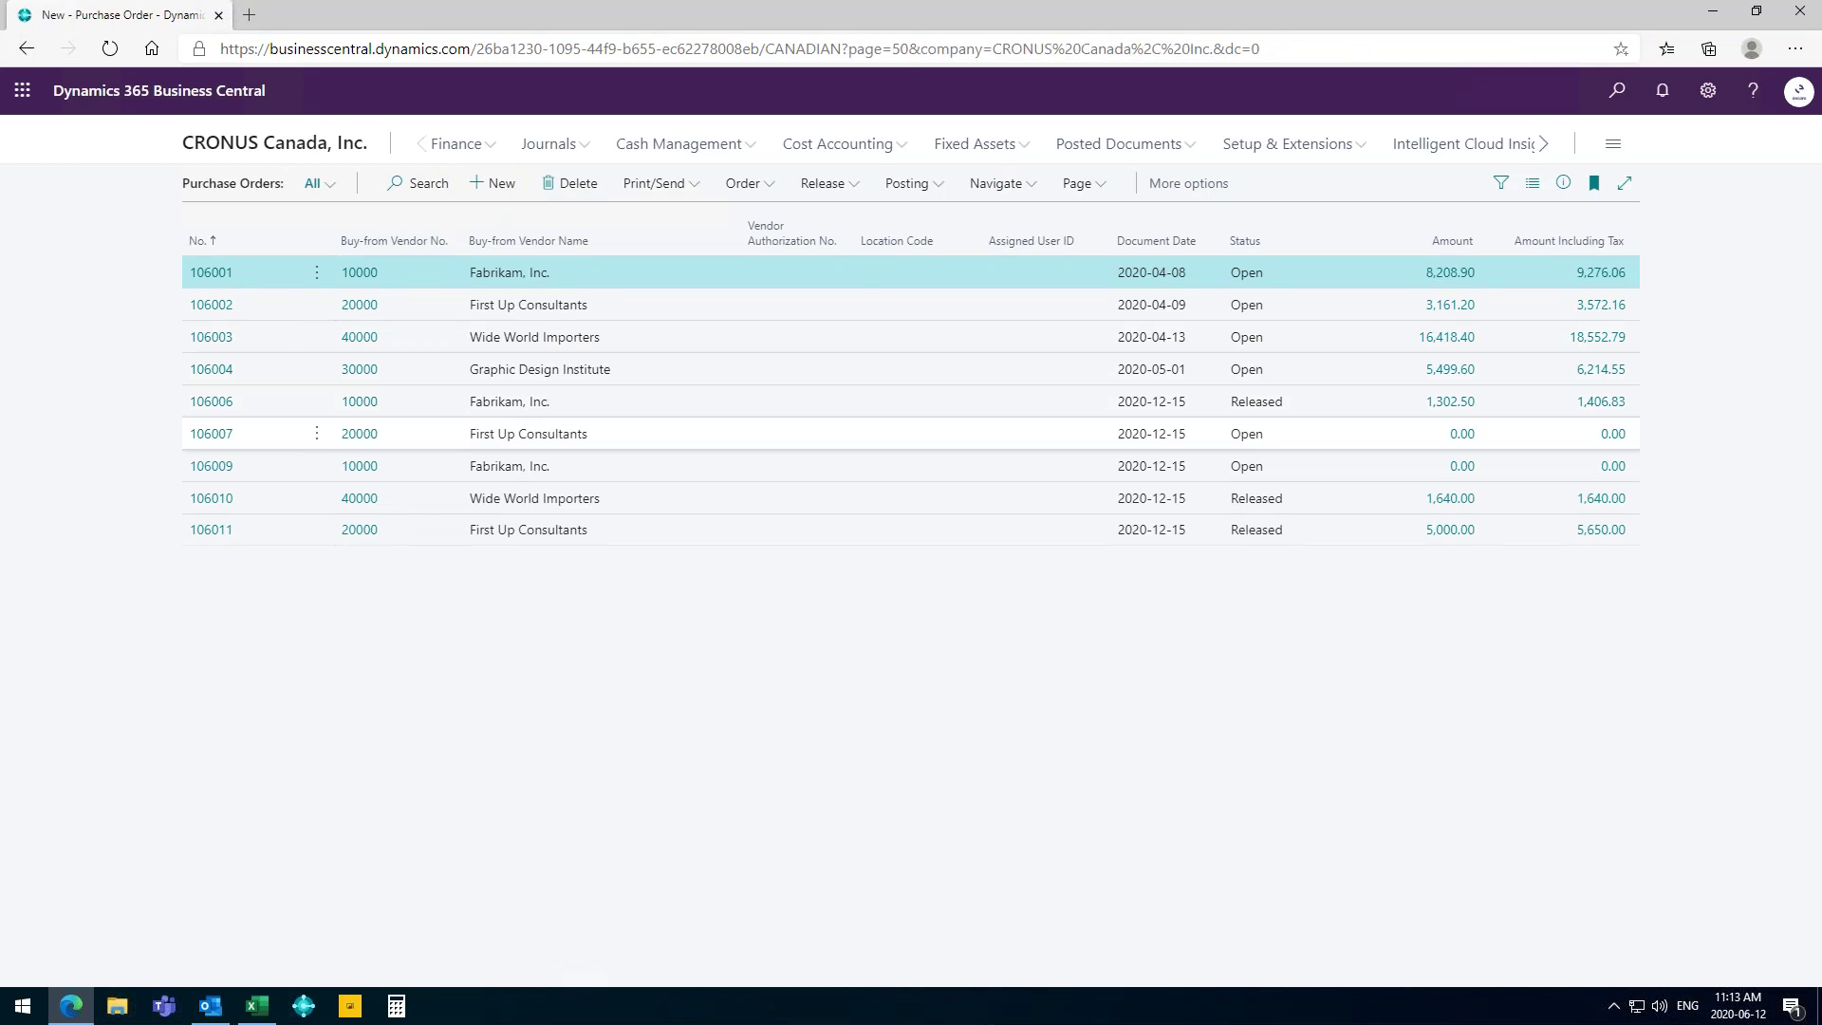
{"action": "type", "text": "b"}
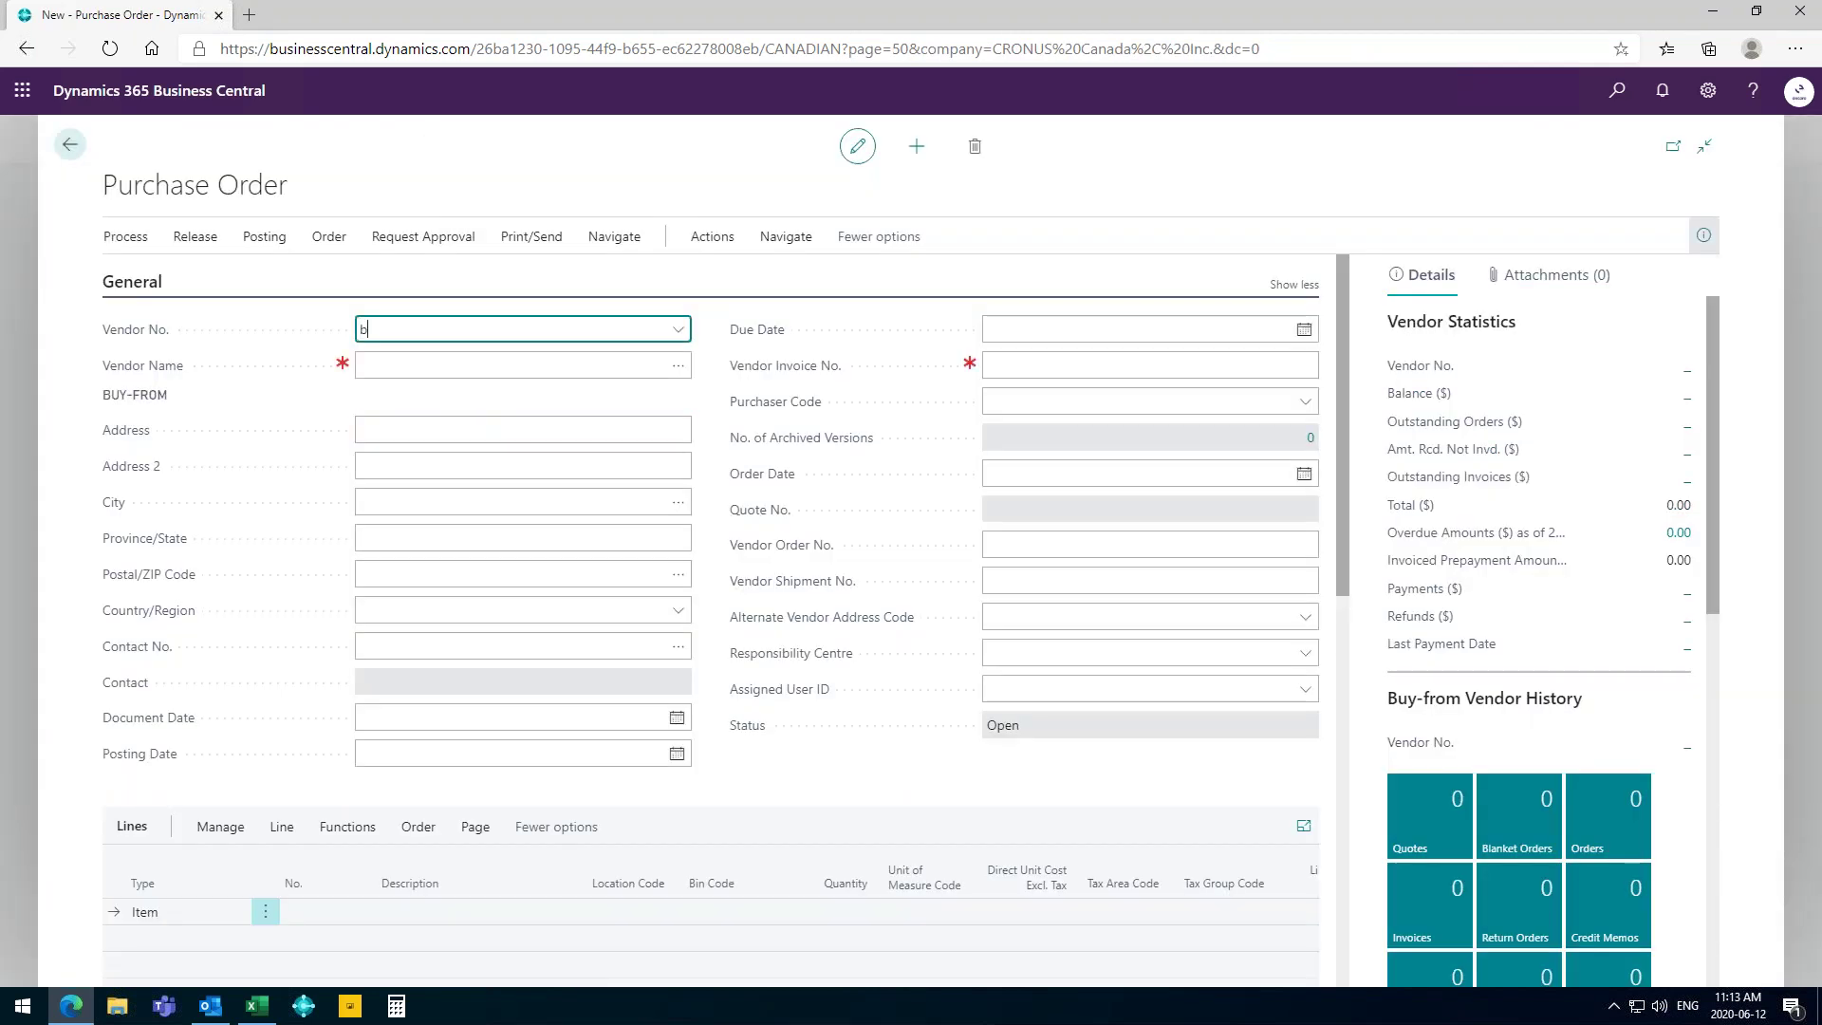
{"action": "key", "text": "BackSpace"}
{"action": "type", "text": "fab"}
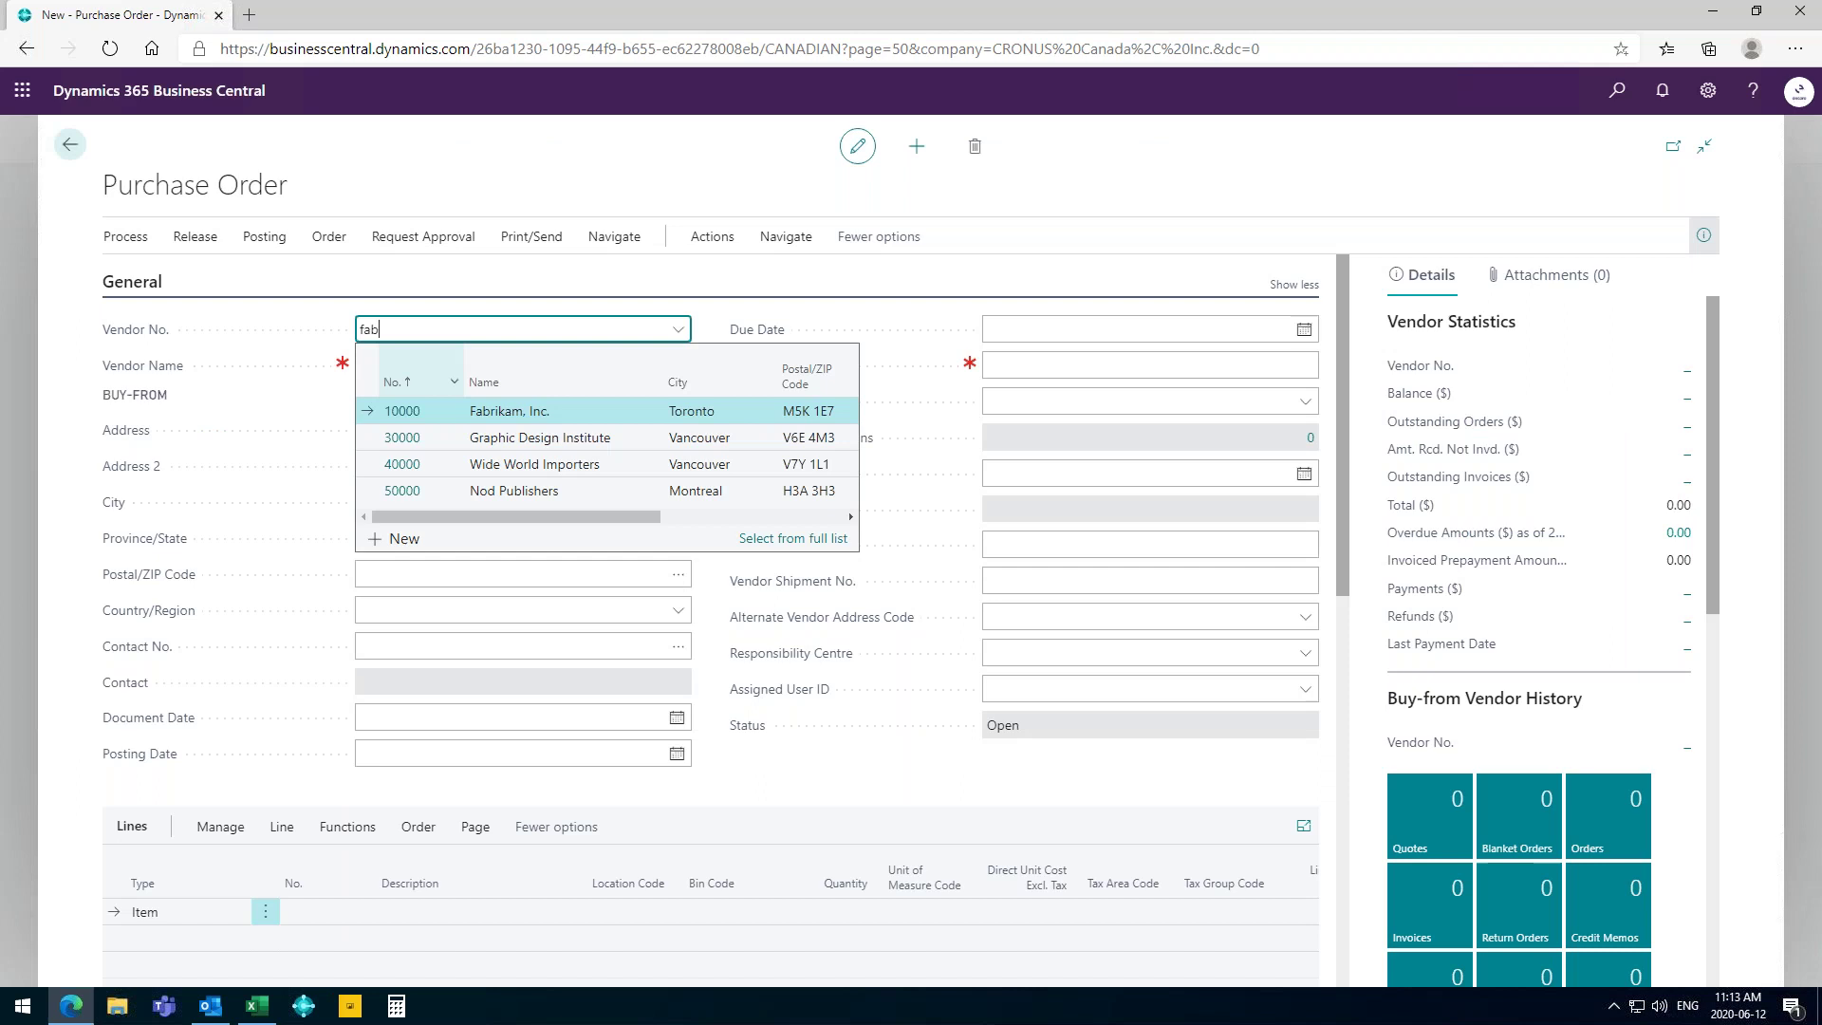
{"action": "left_click", "coordinate": [478, 415]}
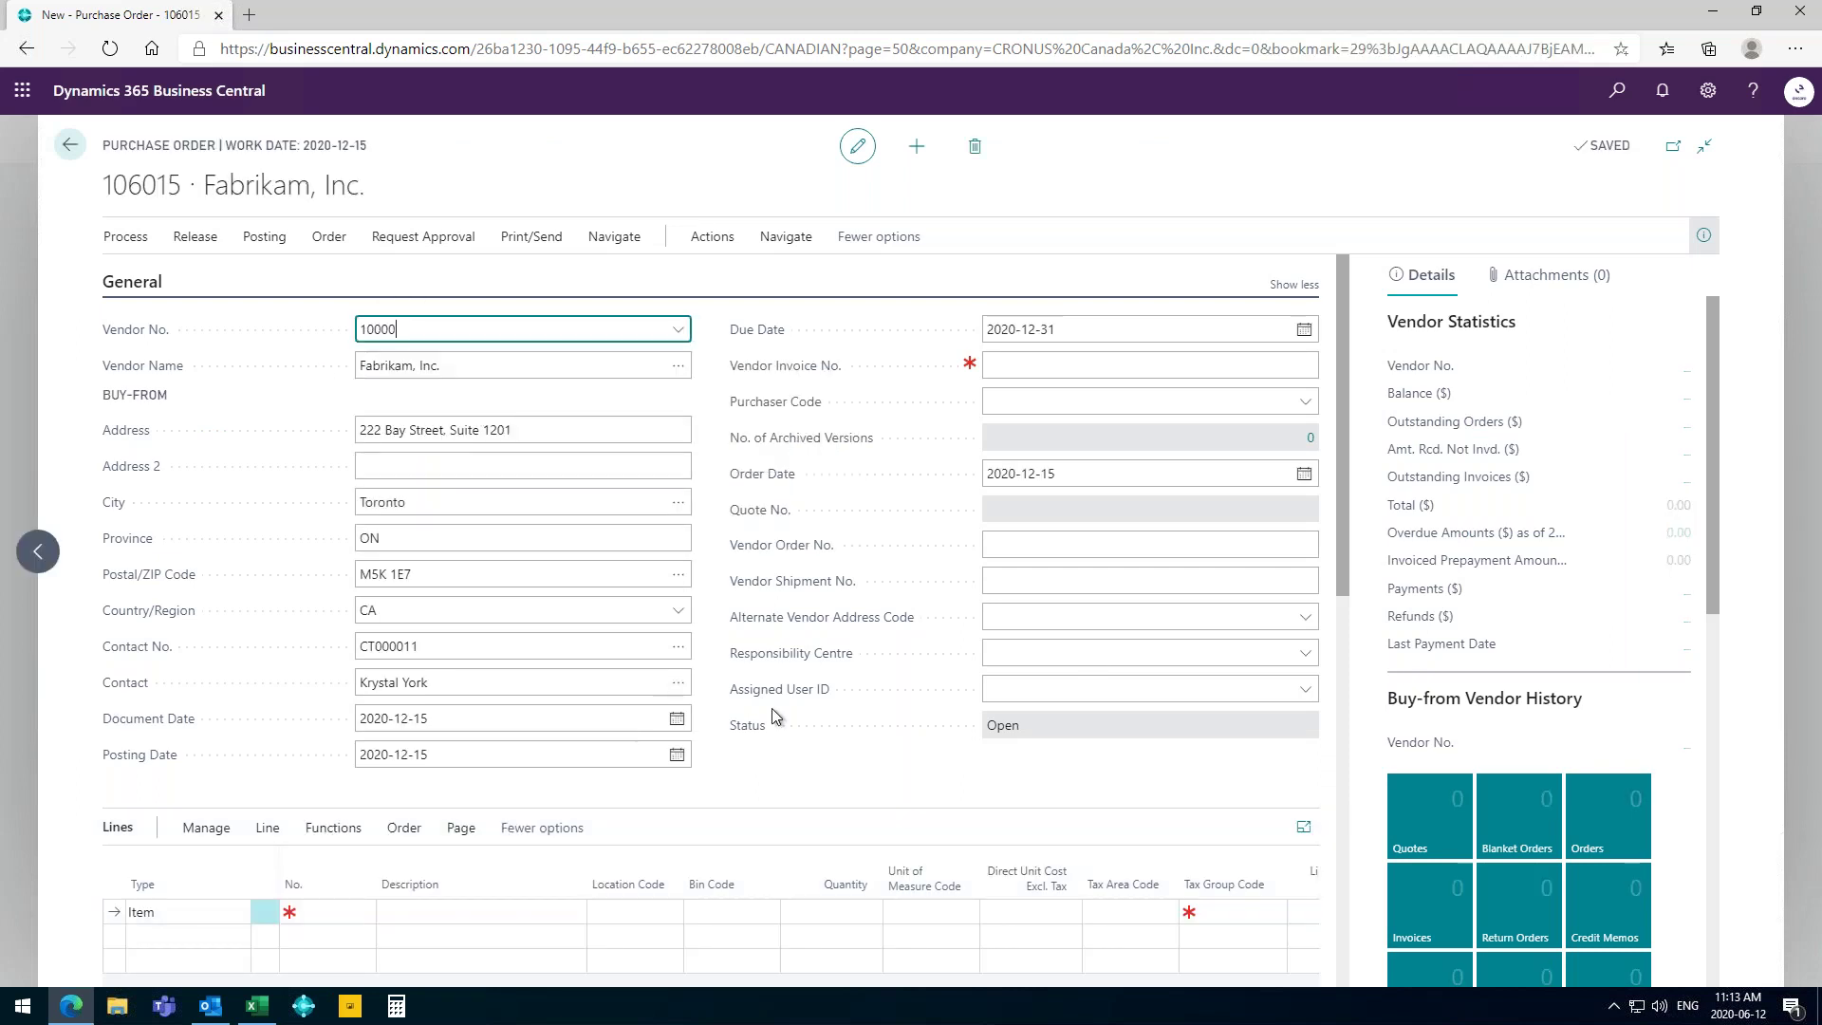
{"action": "left_click", "coordinate": [1292, 285]}
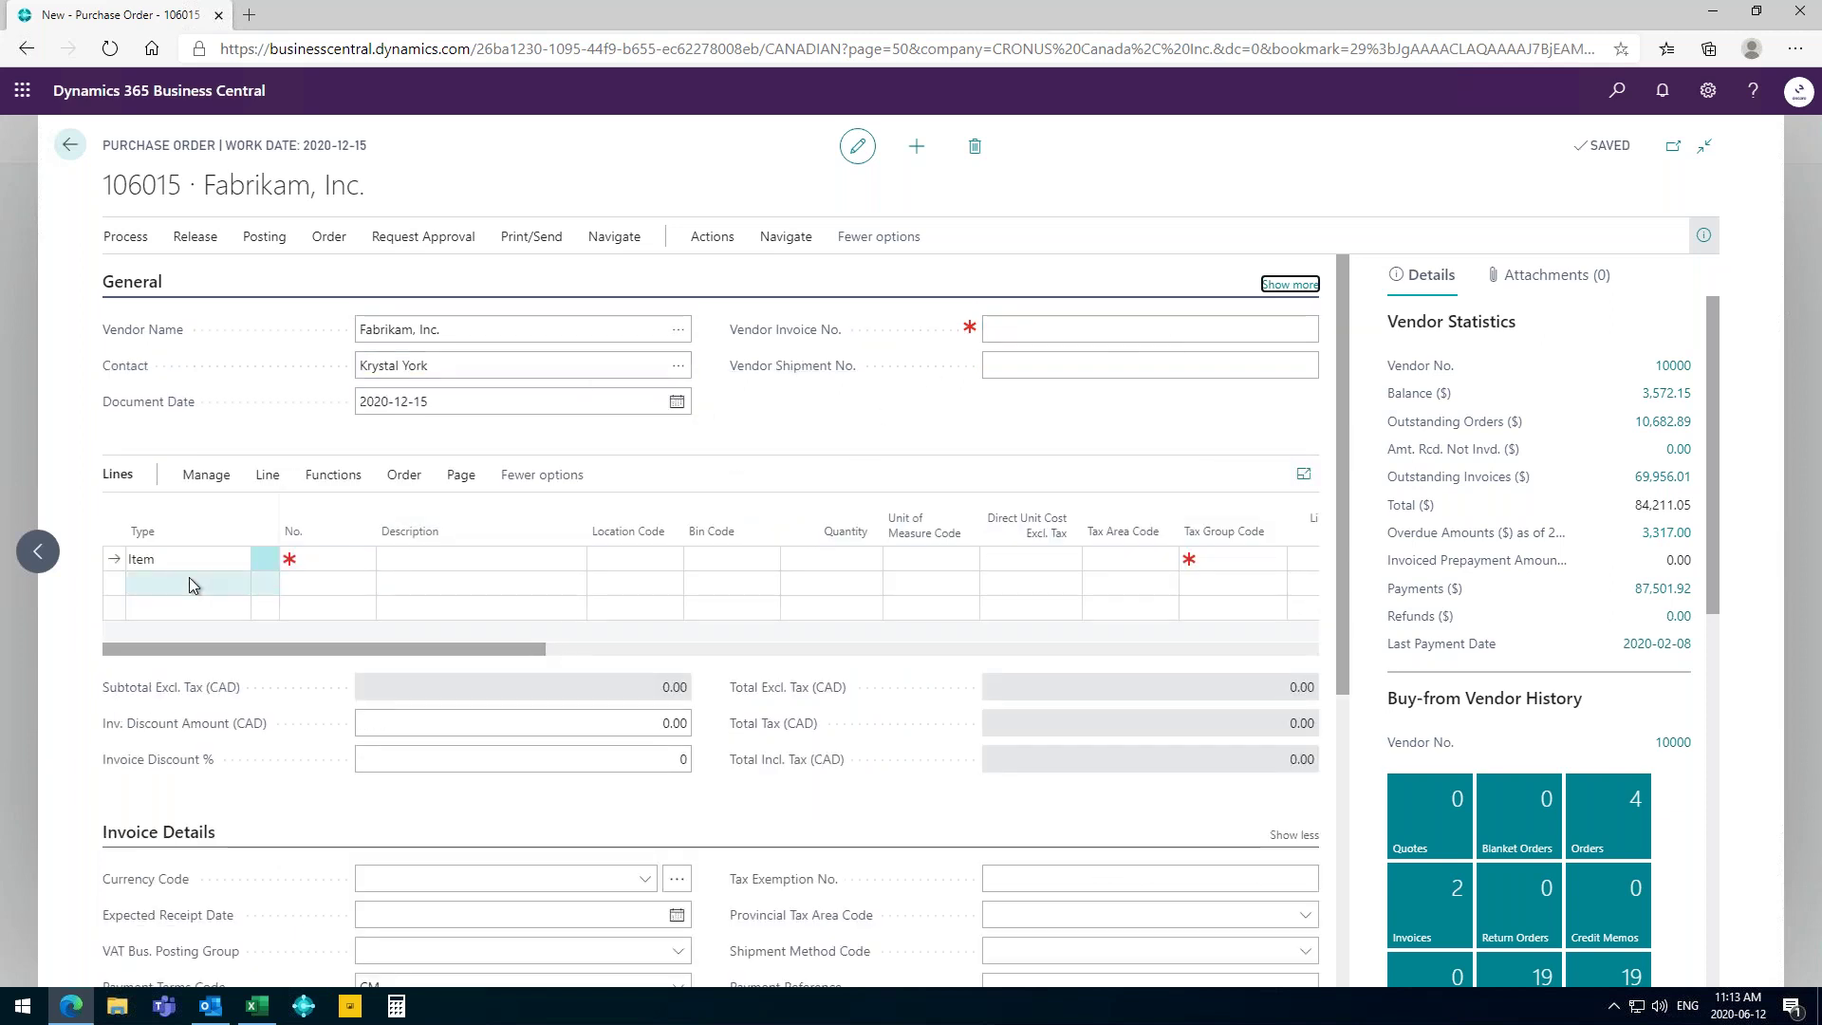
Add item 1896-S (ATHENS Desk) as the purchase order's first line with location code MAIN.
{"action": "left_click", "coordinate": [304, 561]}
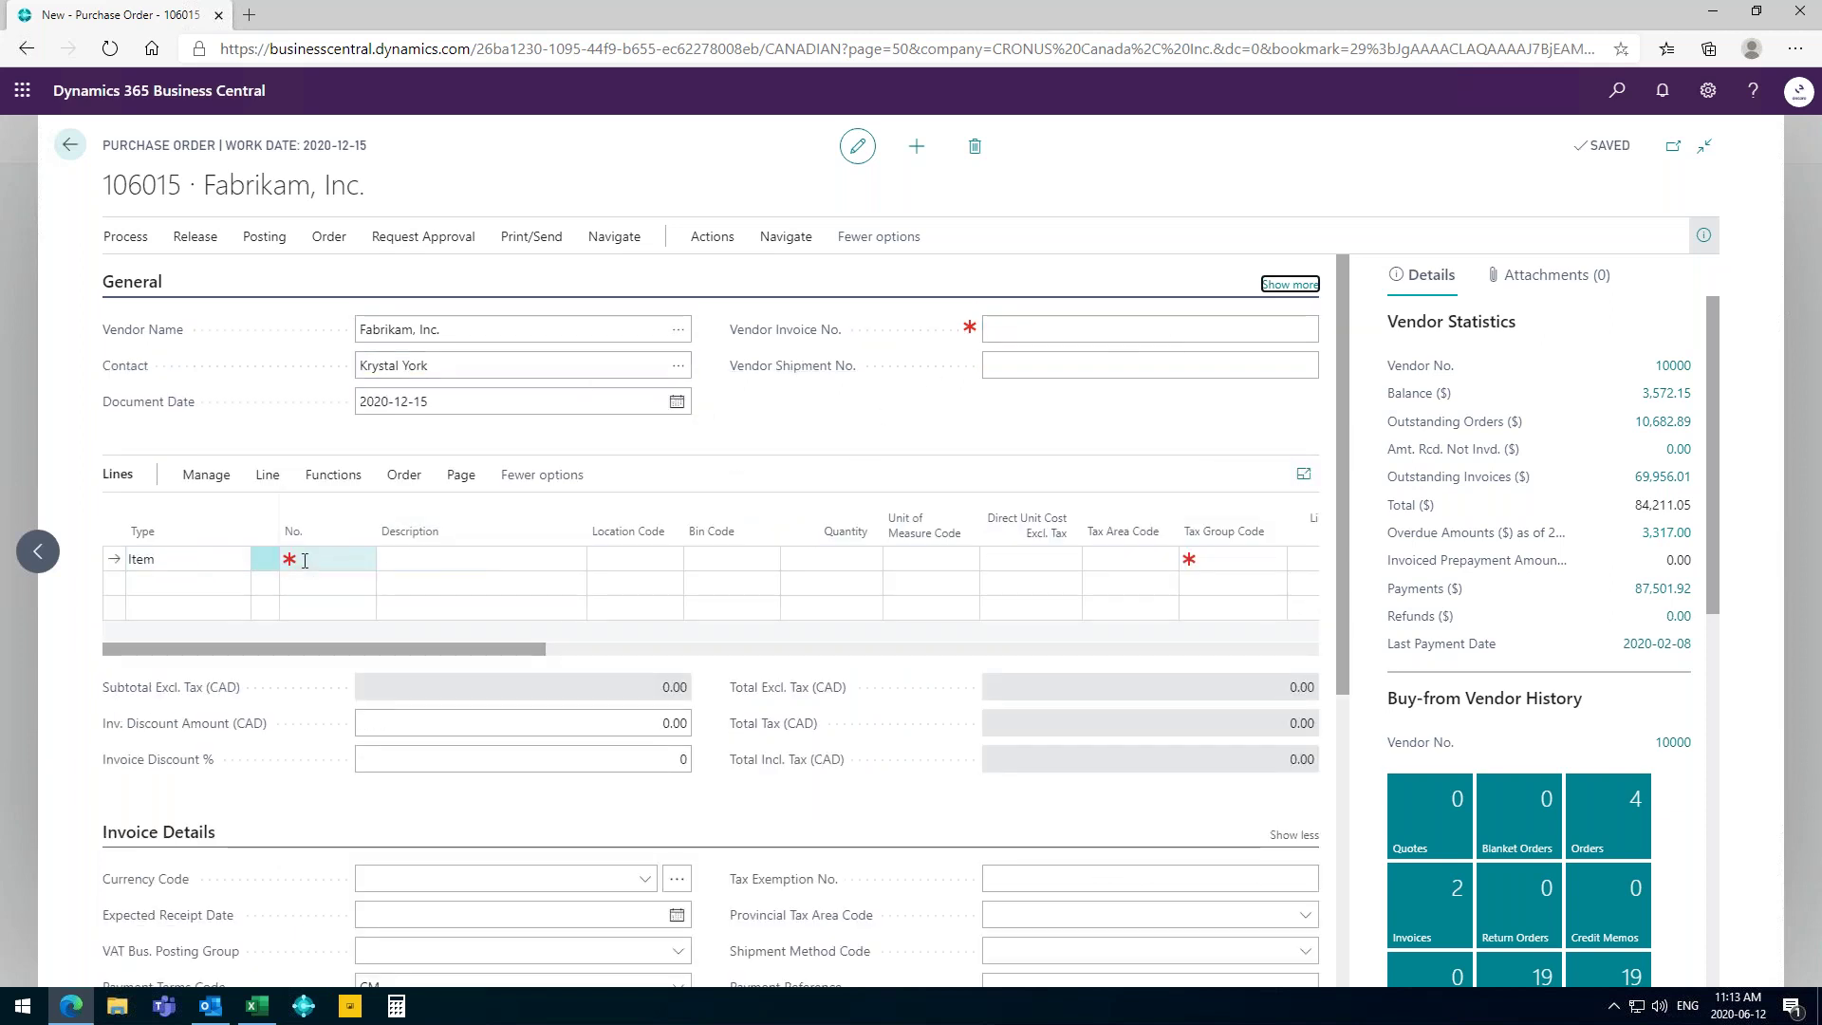
{"action": "left_click", "coordinate": [361, 560]}
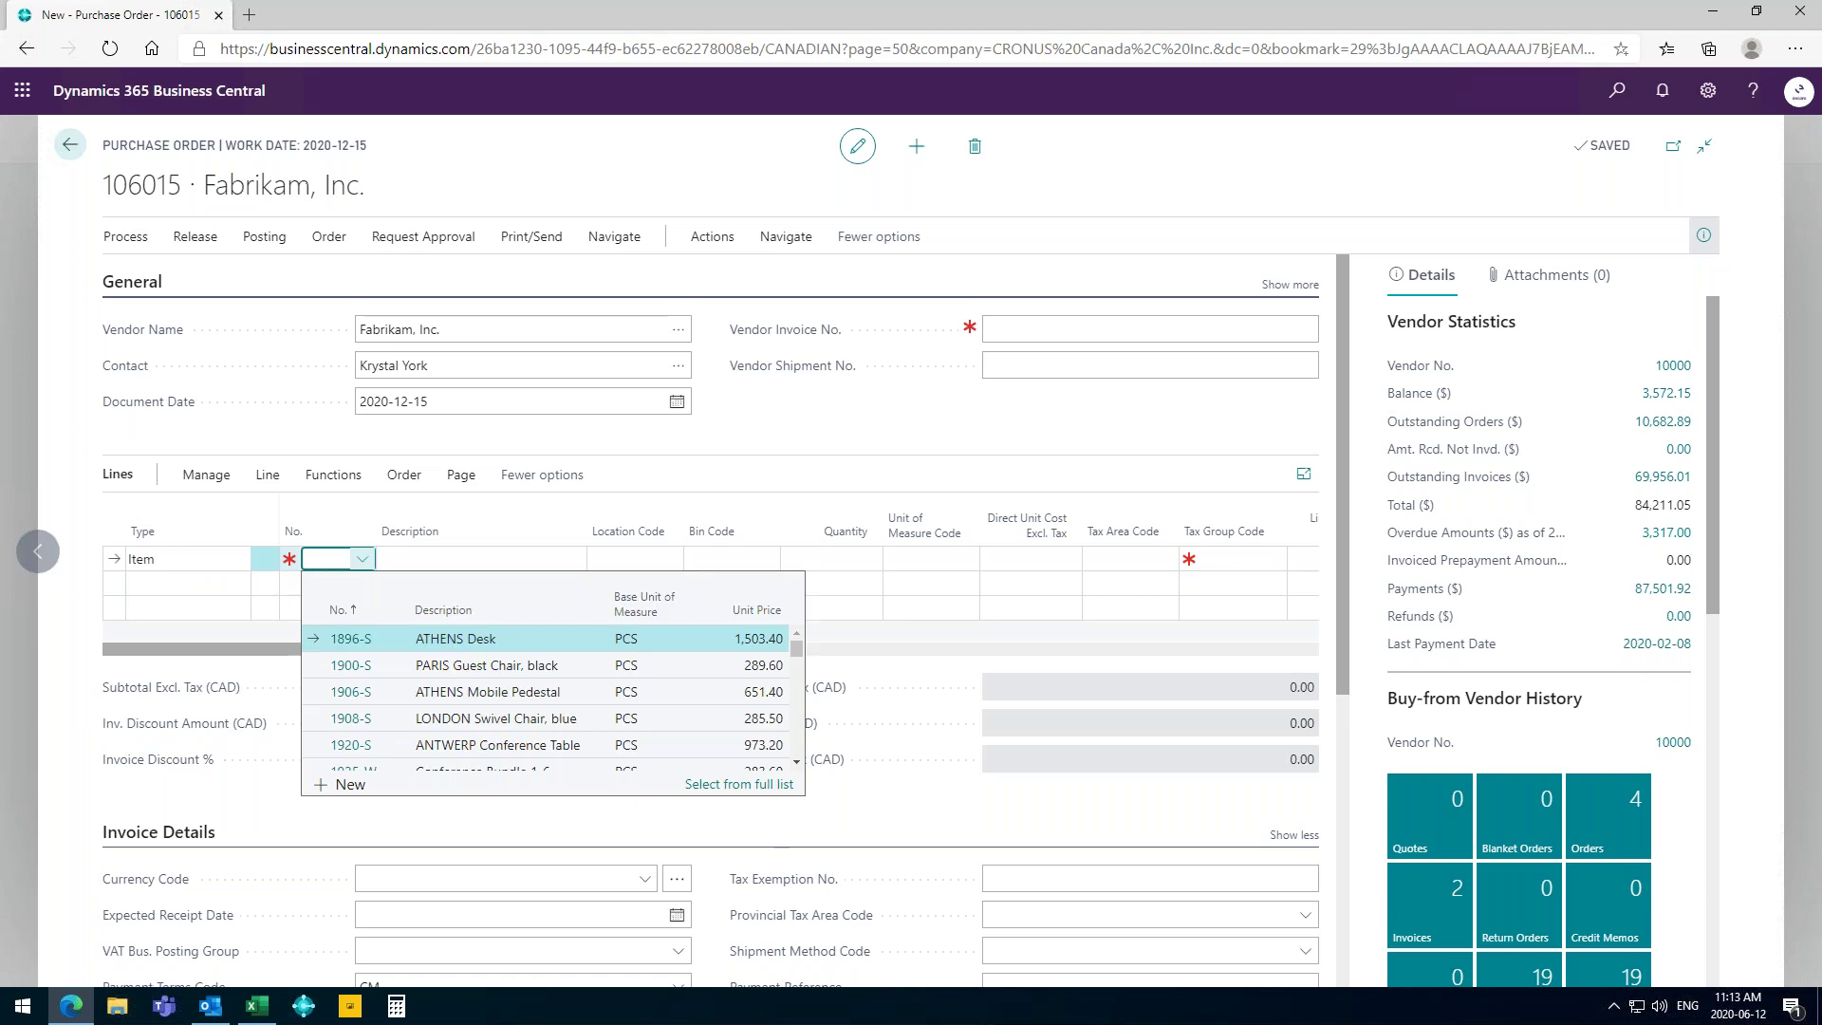
{"action": "left_click", "coordinate": [436, 646]}
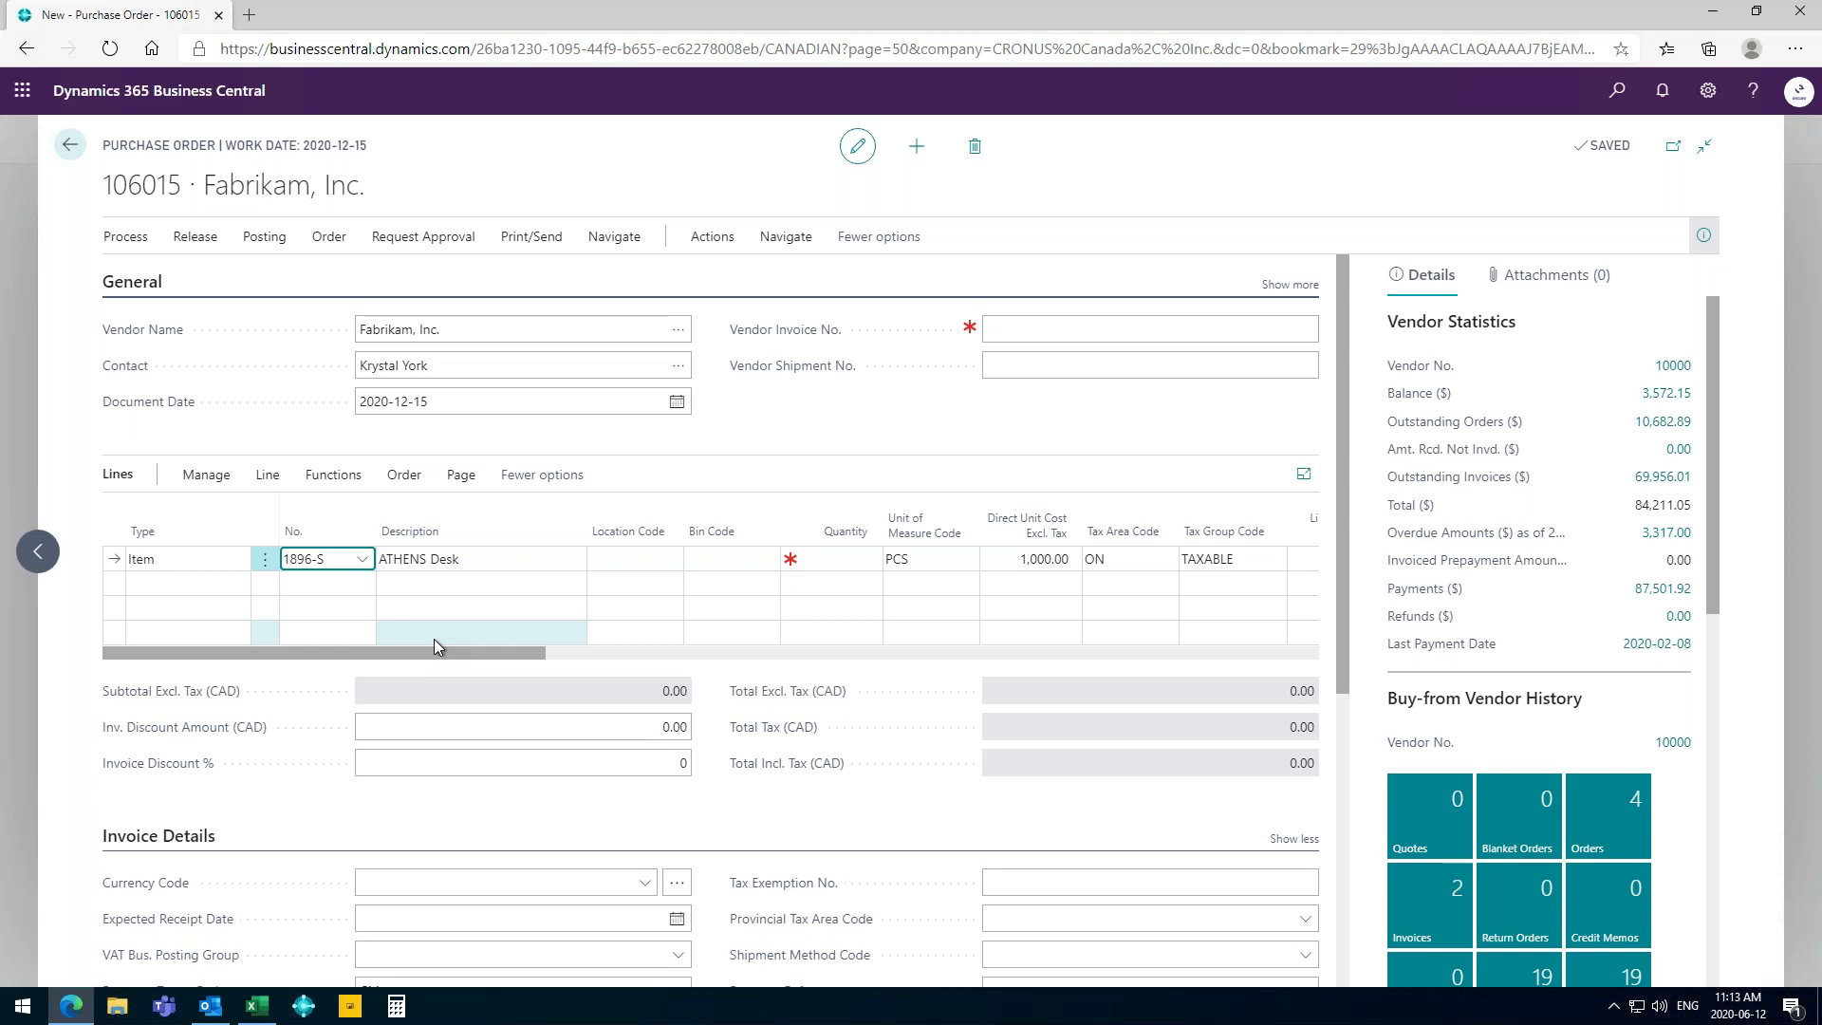
{"action": "key", "text": "Tab"}
{"action": "key", "text": "Tab"}
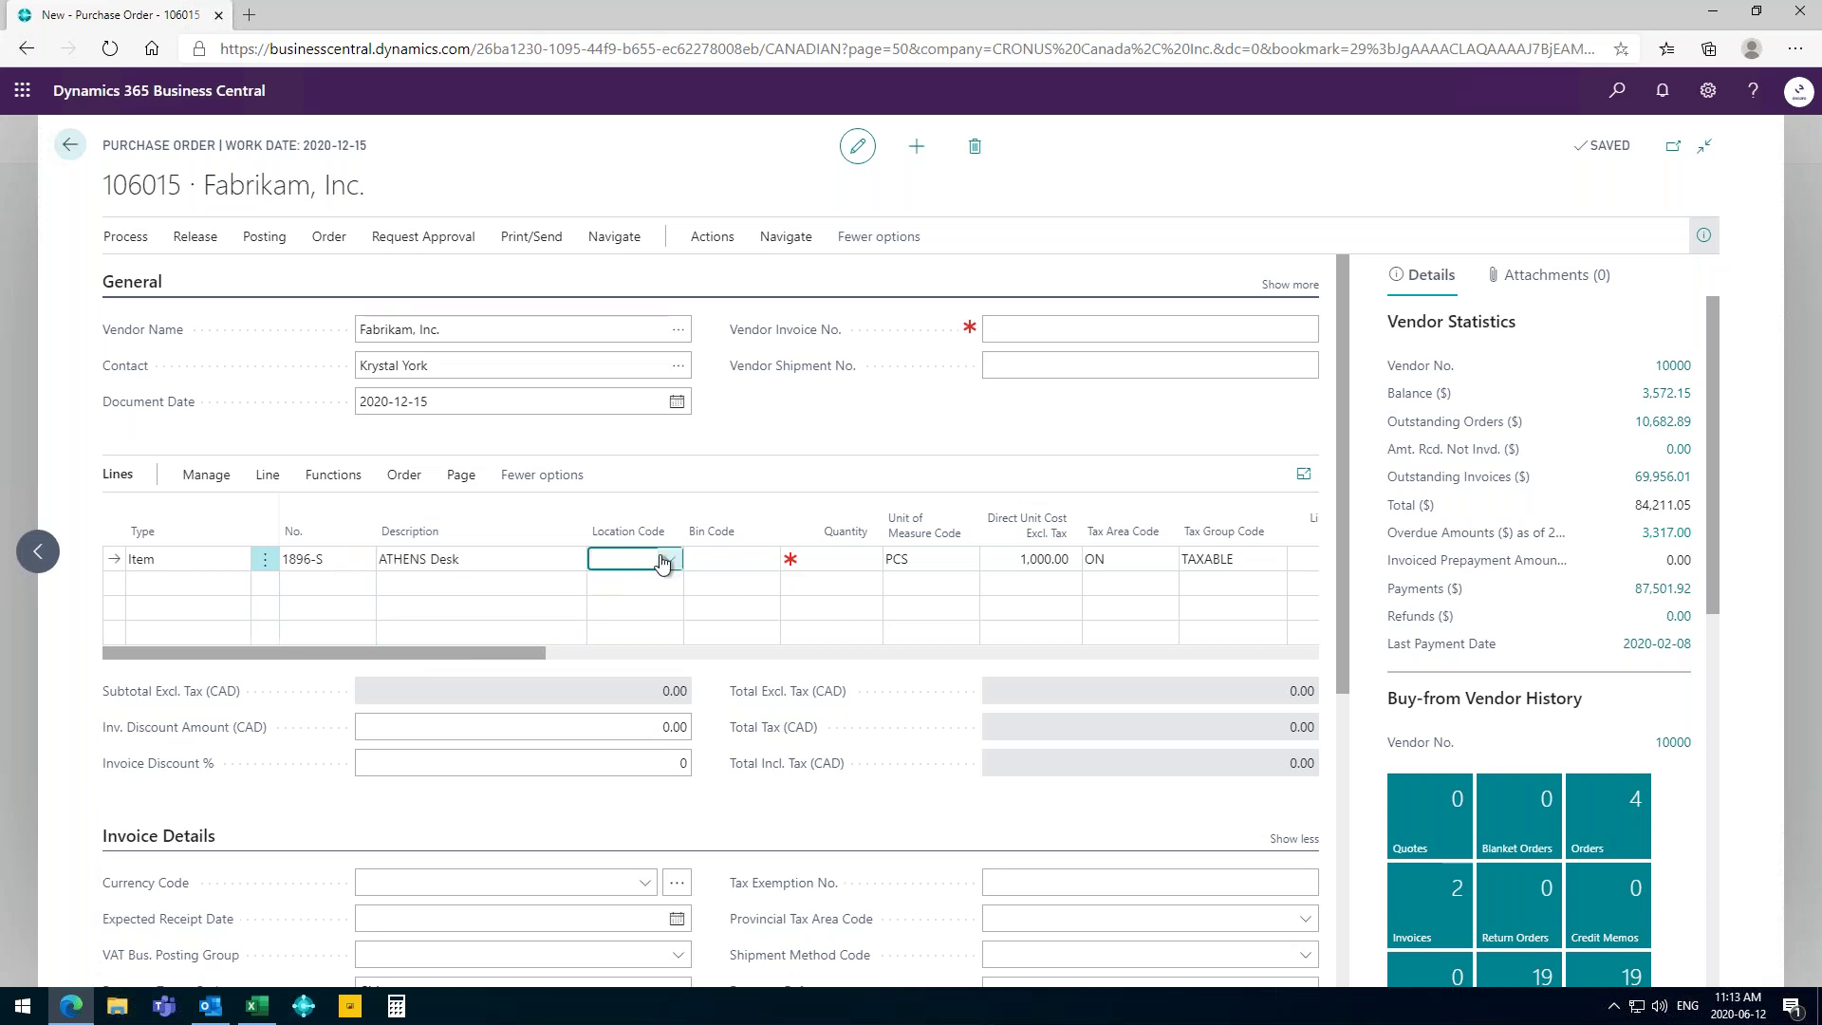
{"action": "left_click", "coordinate": [669, 559]}
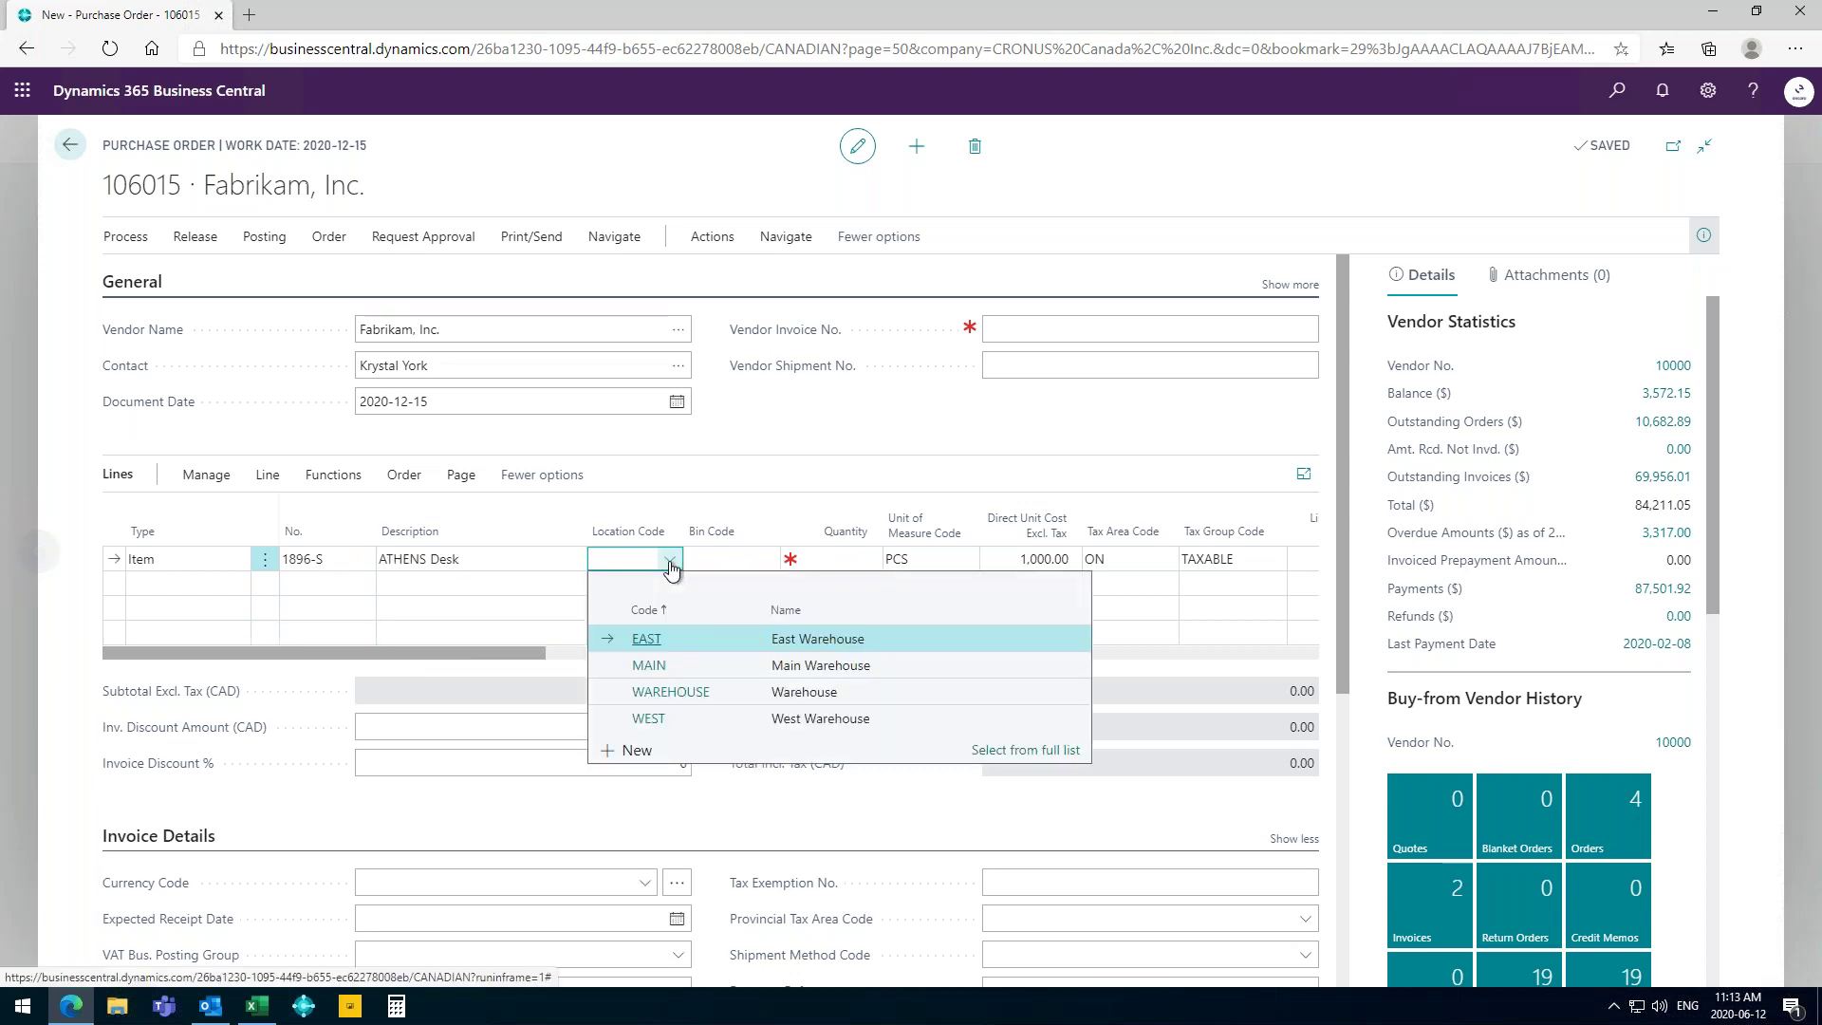
{"action": "left_click", "coordinate": [652, 664]}
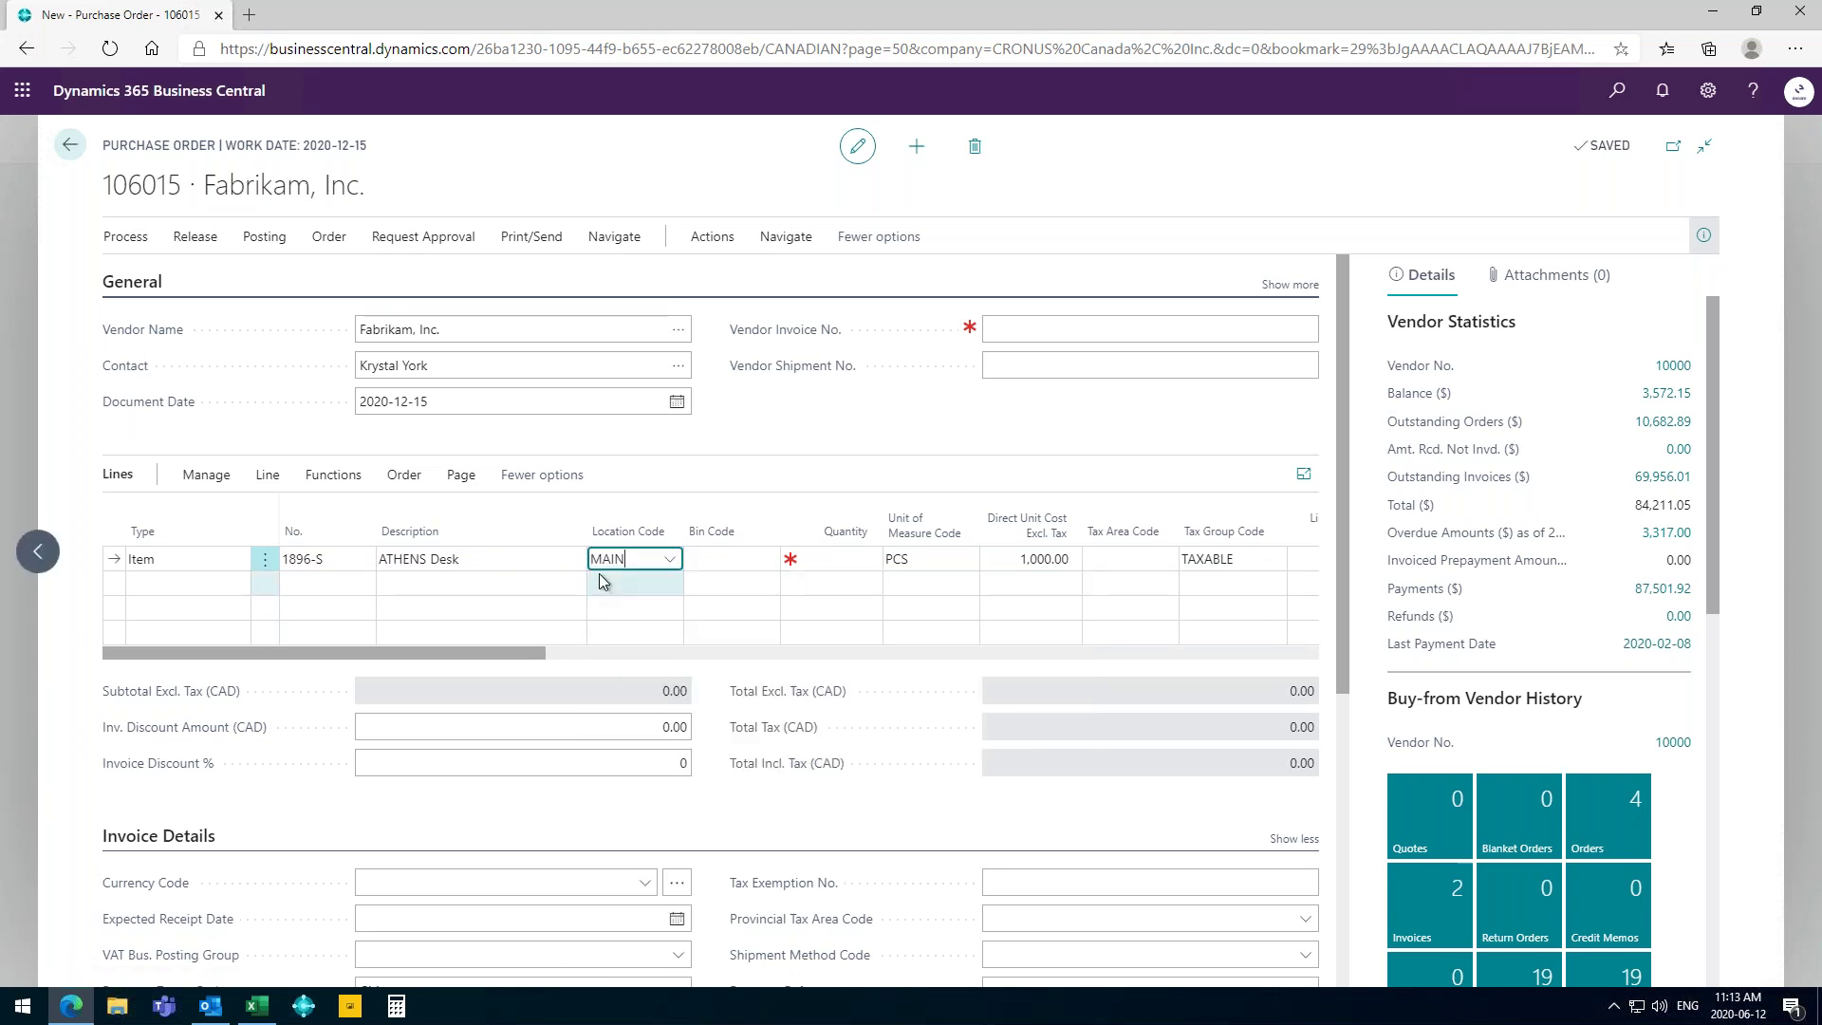
Set the ATHENS Desk line's quantity to 1 and review the line's quantities to receive and to invoice.
{"action": "left_click", "coordinate": [839, 560]}
{"action": "type", "text": "1"}
{"action": "key", "text": "Tab"}
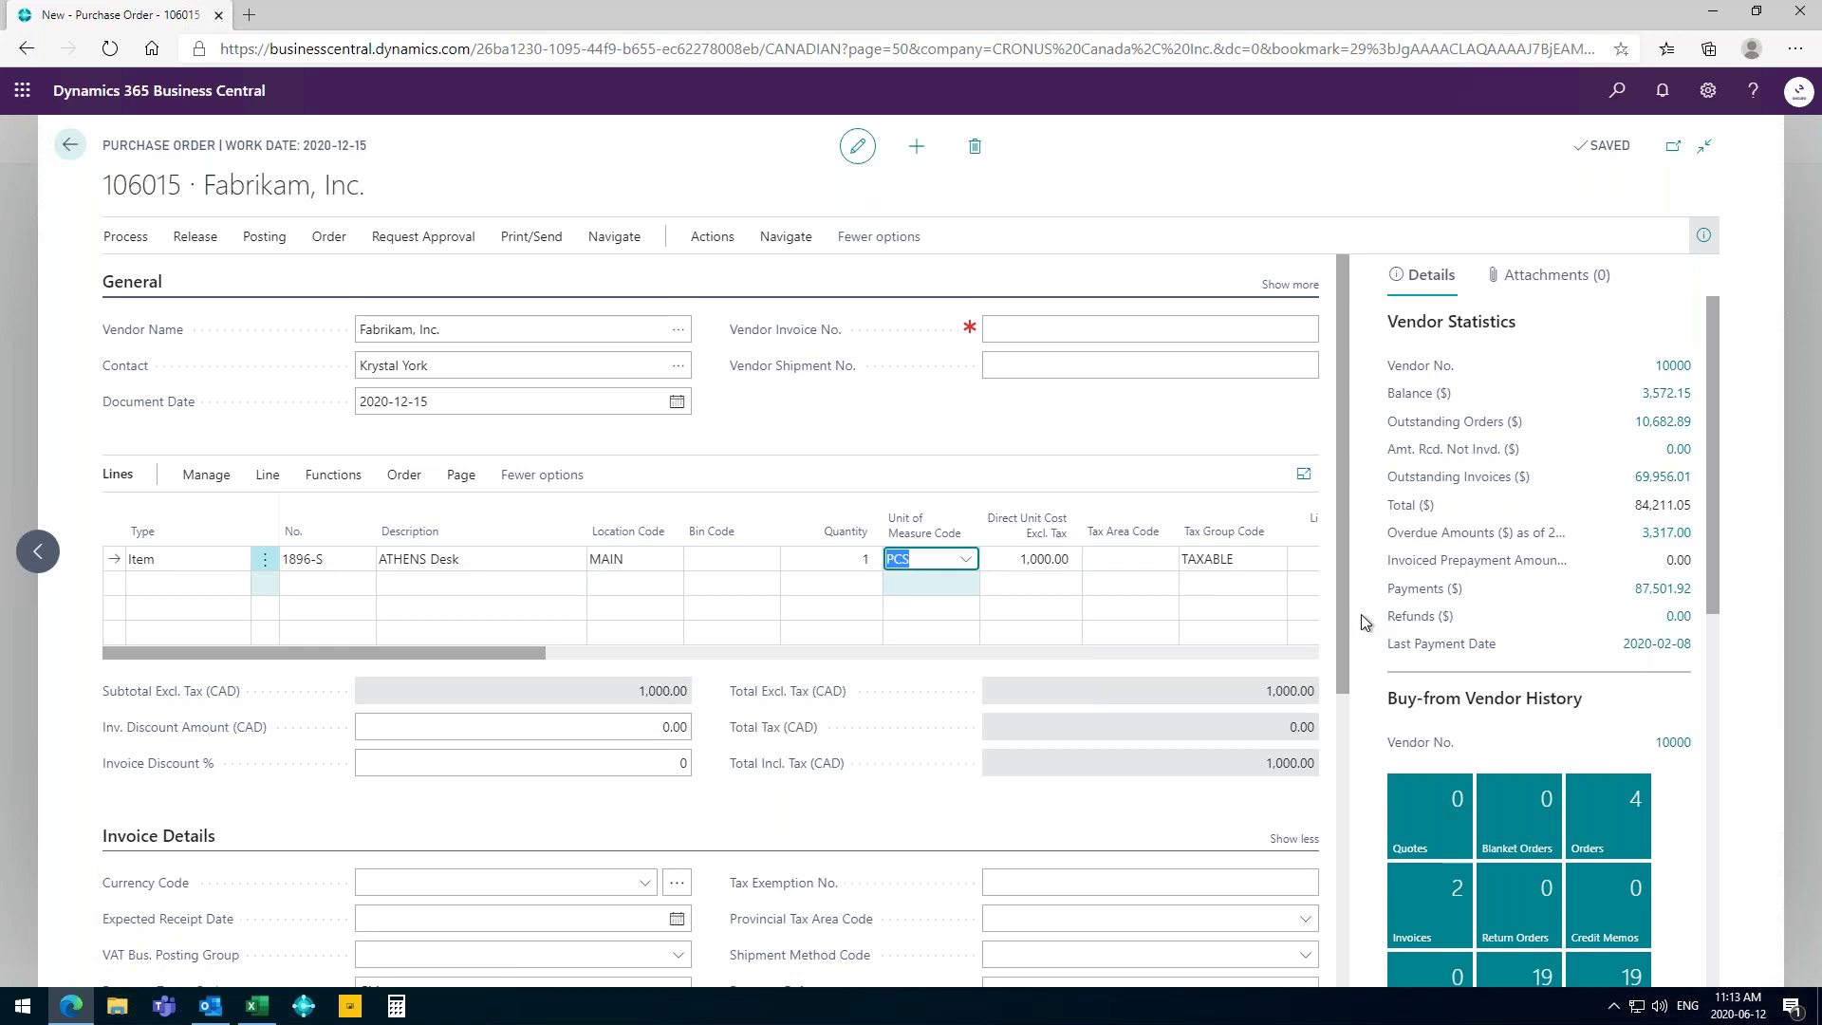
{"action": "left_click_drag", "start_coordinate": [475, 653], "coordinate": [606, 651]}
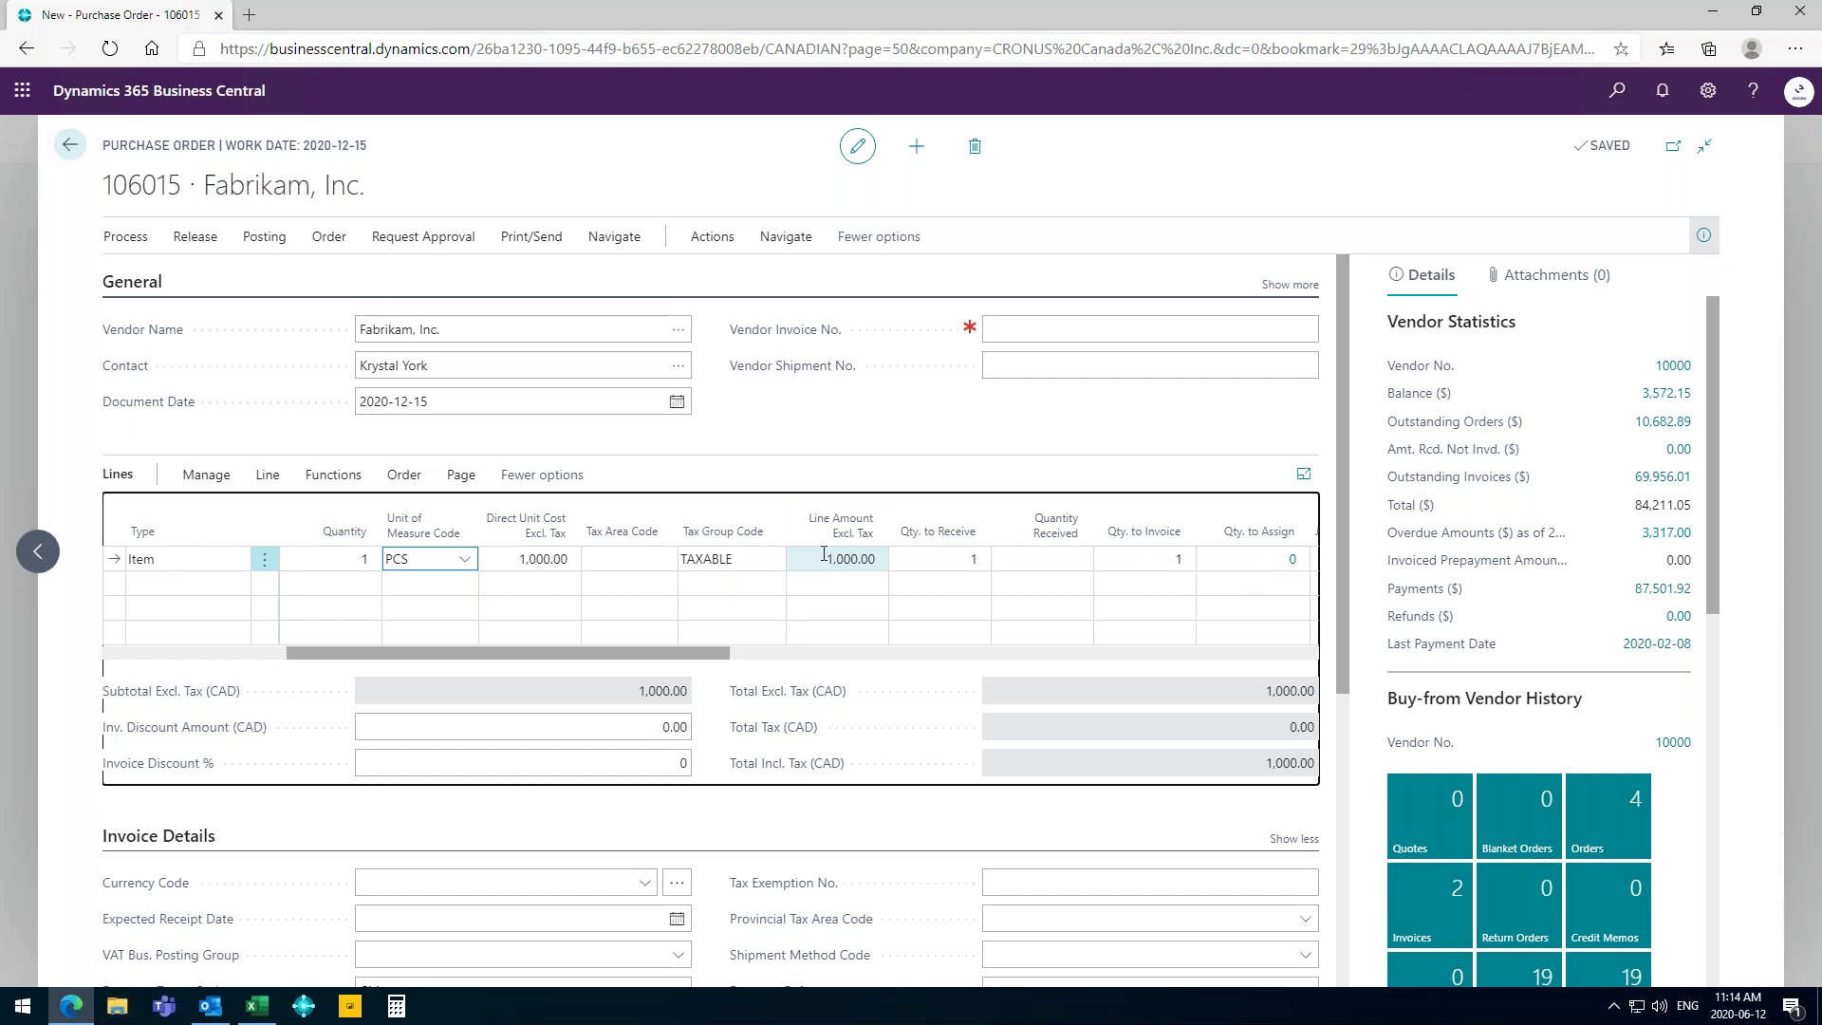
{"action": "mouse_move", "coordinate": [450, 514]}
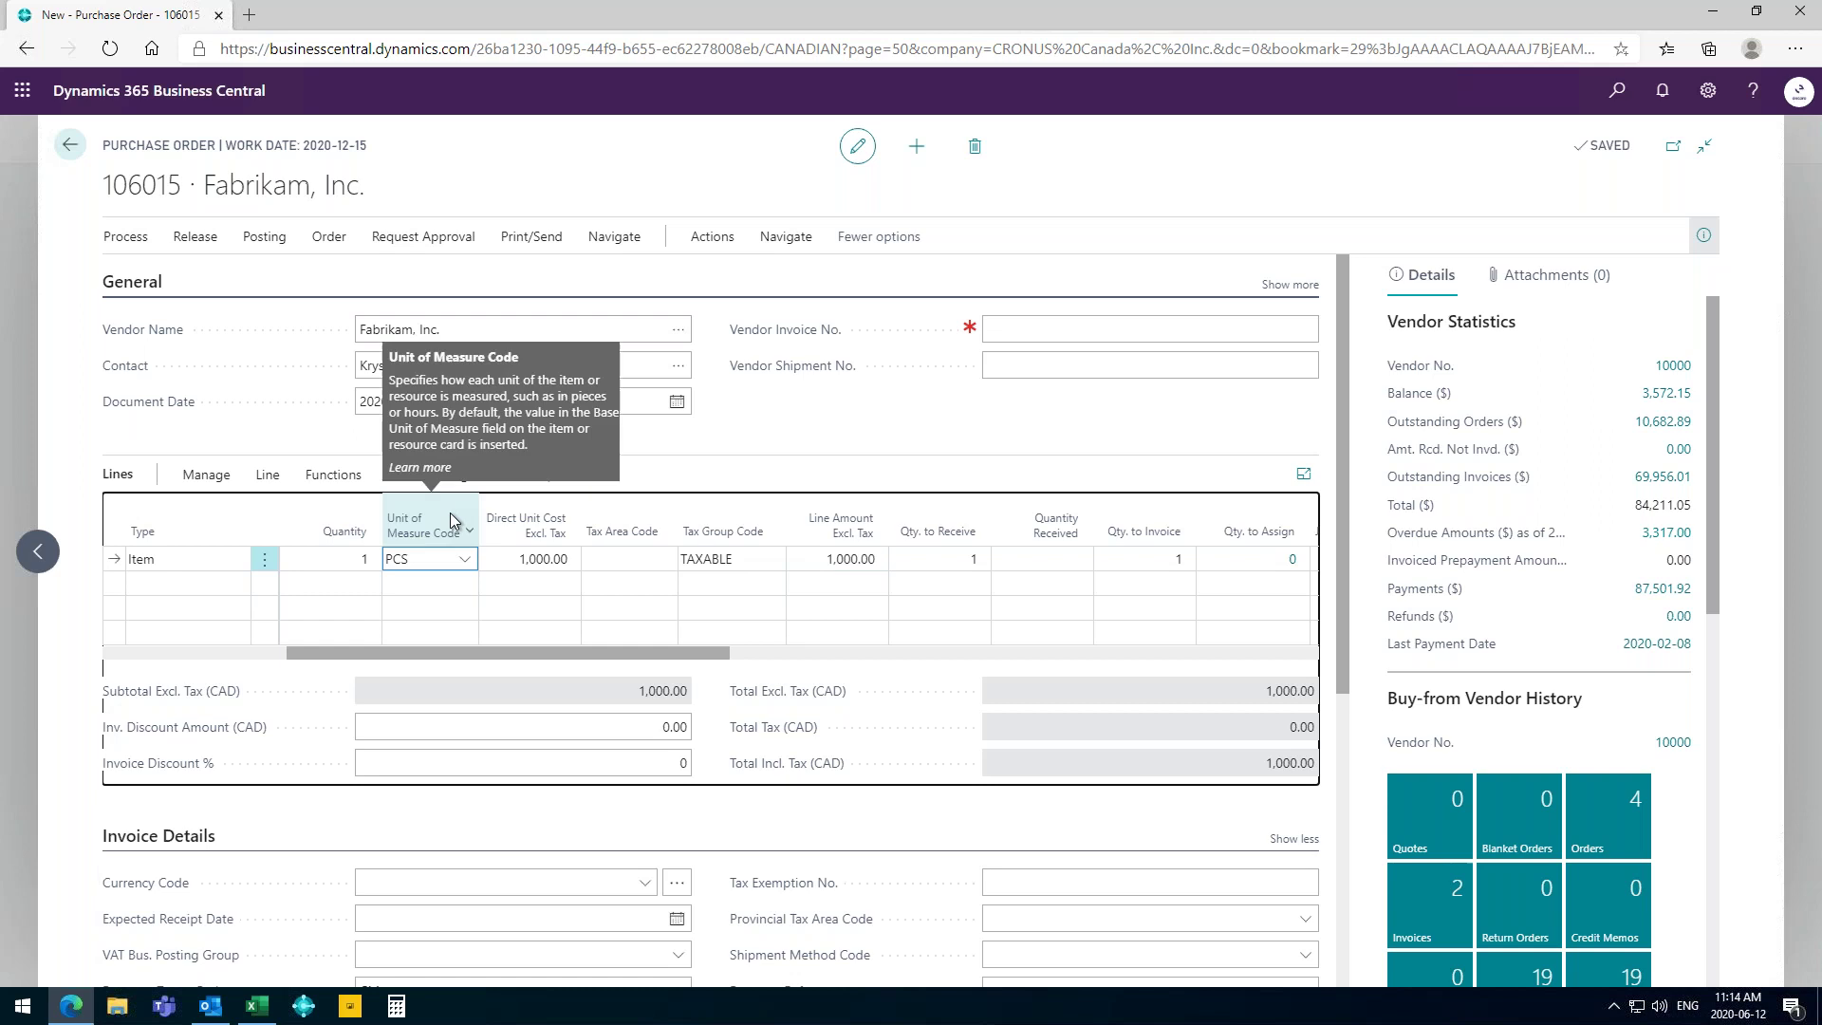
Enter the vendor shipment number in the General section and post the purchase order with the Receive option only.
{"action": "left_click", "coordinate": [1086, 363]}
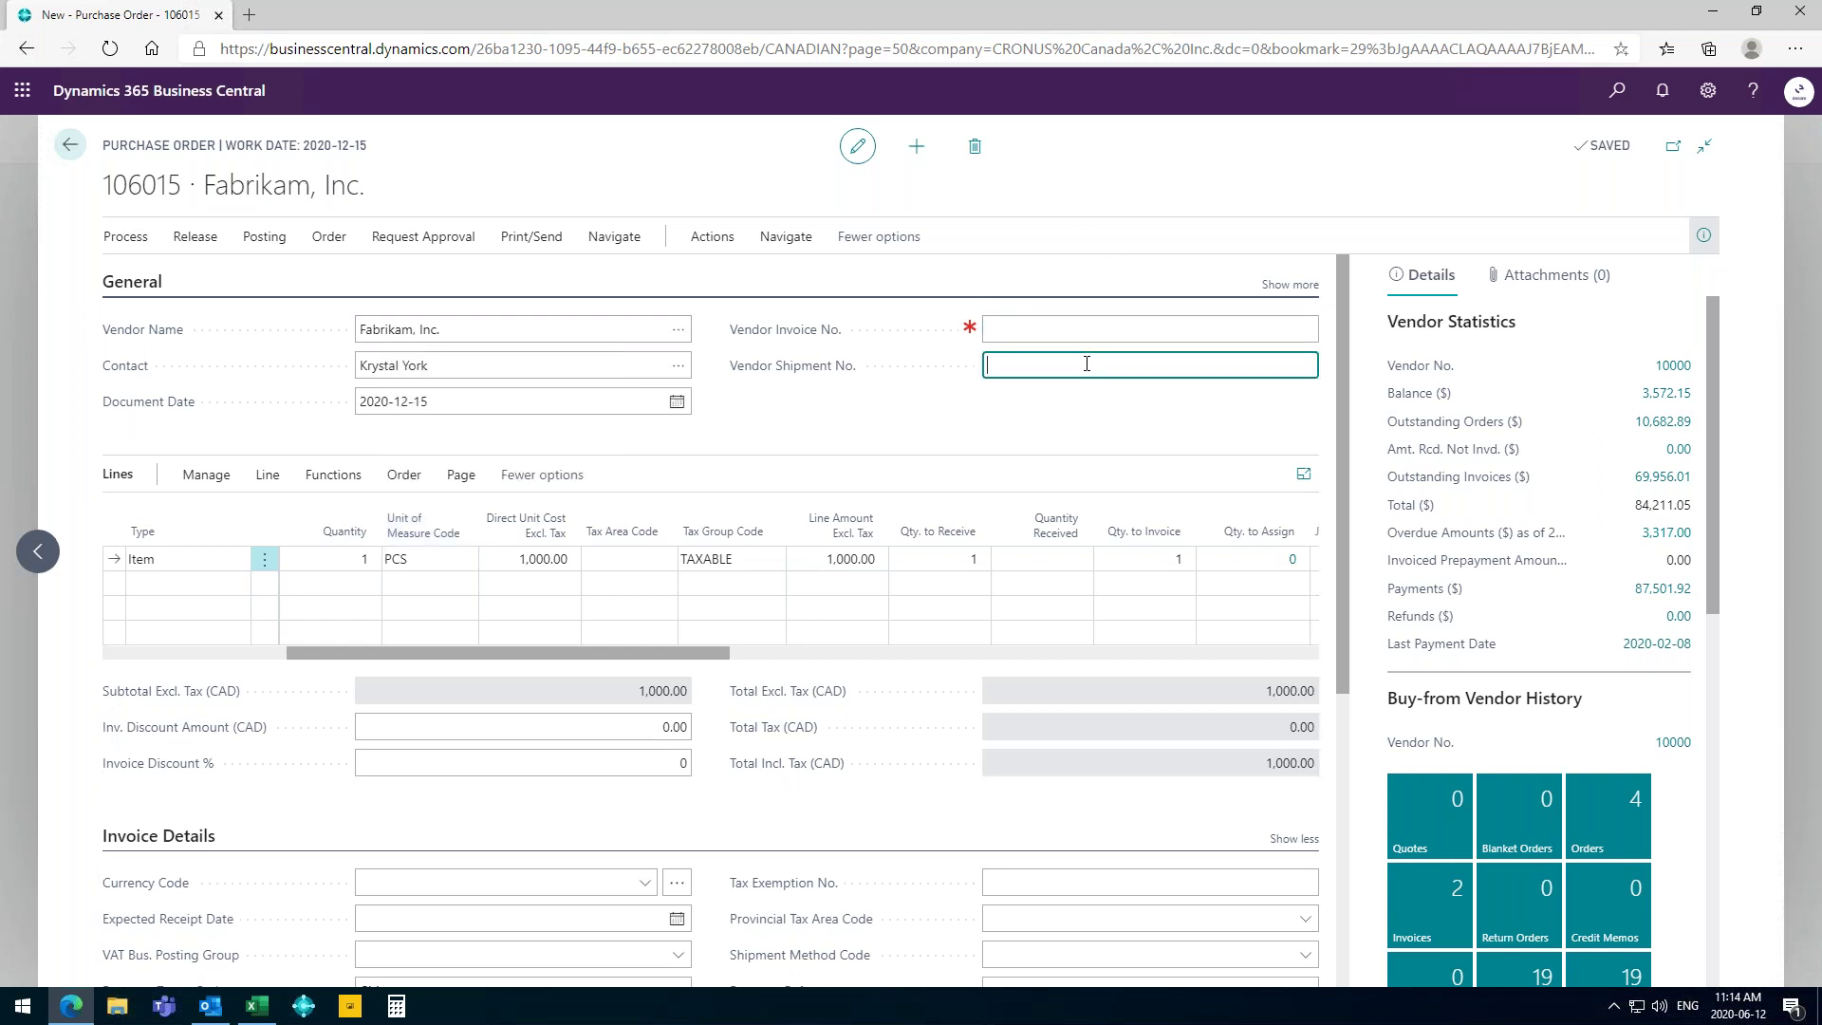
{"action": "type", "text": "35634985698"}
{"action": "key", "text": "Tab"}
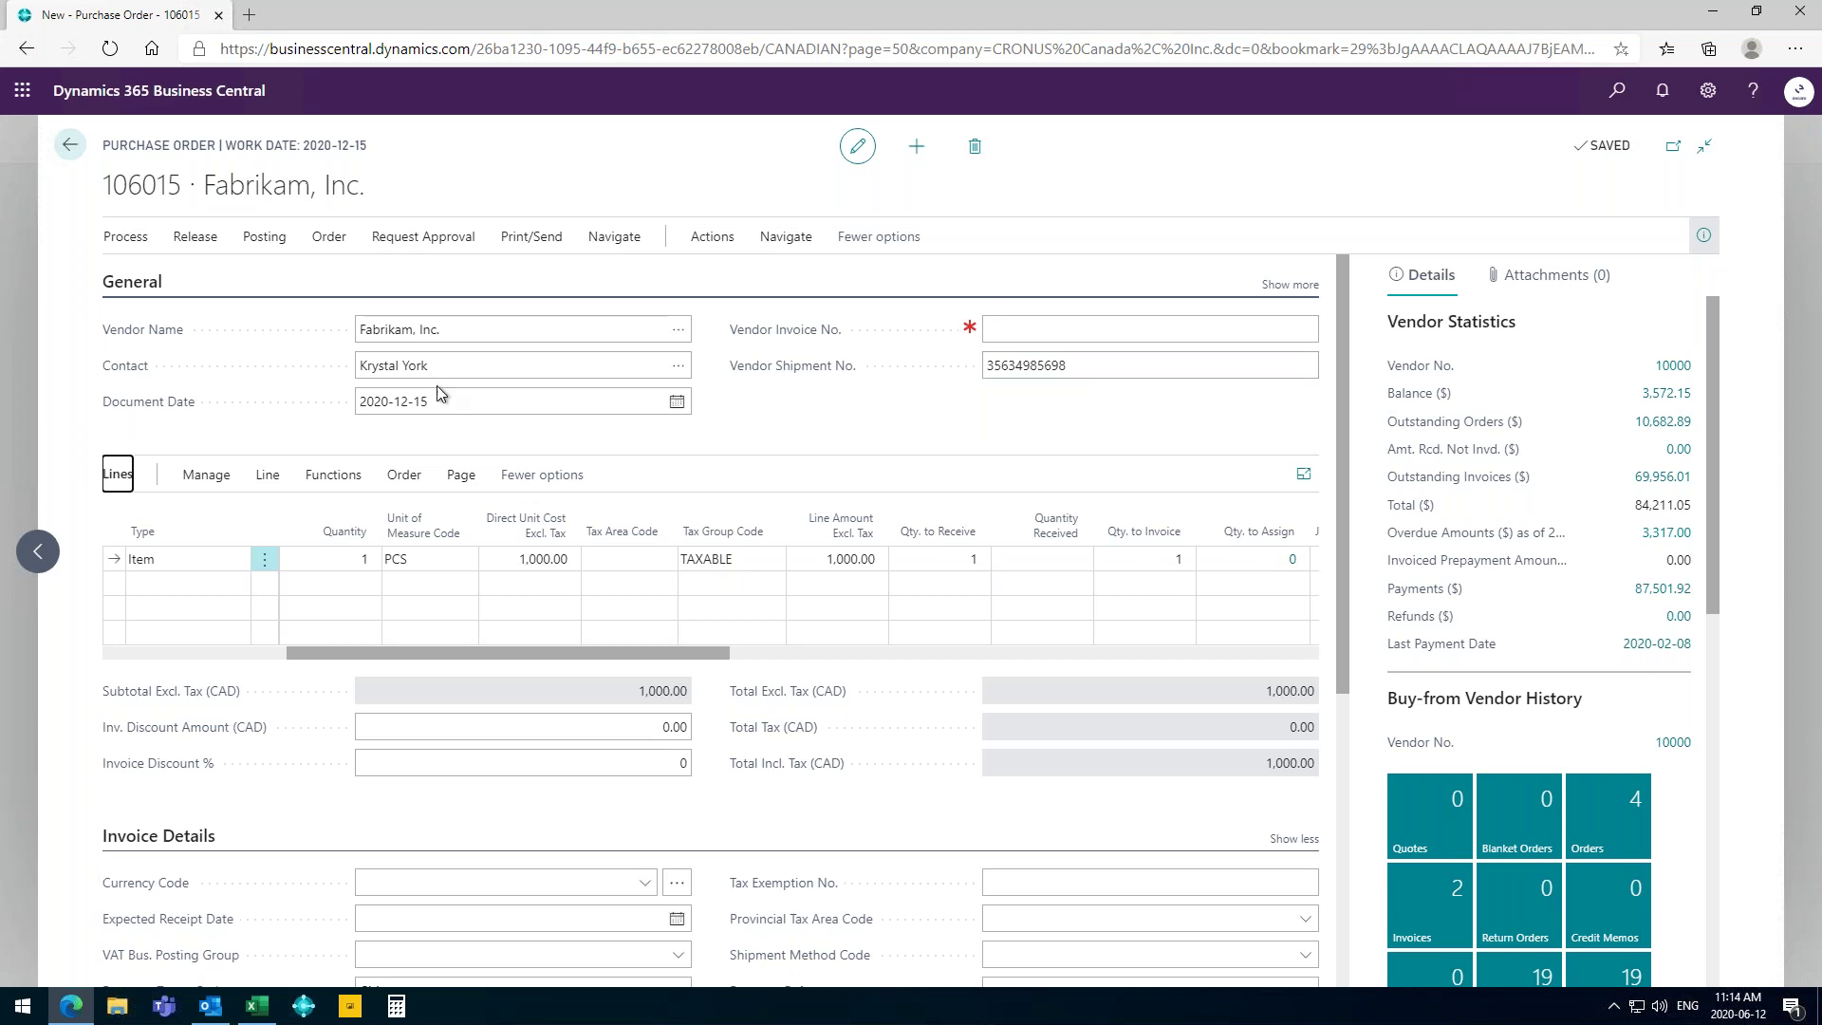
{"action": "left_click", "coordinate": [274, 245]}
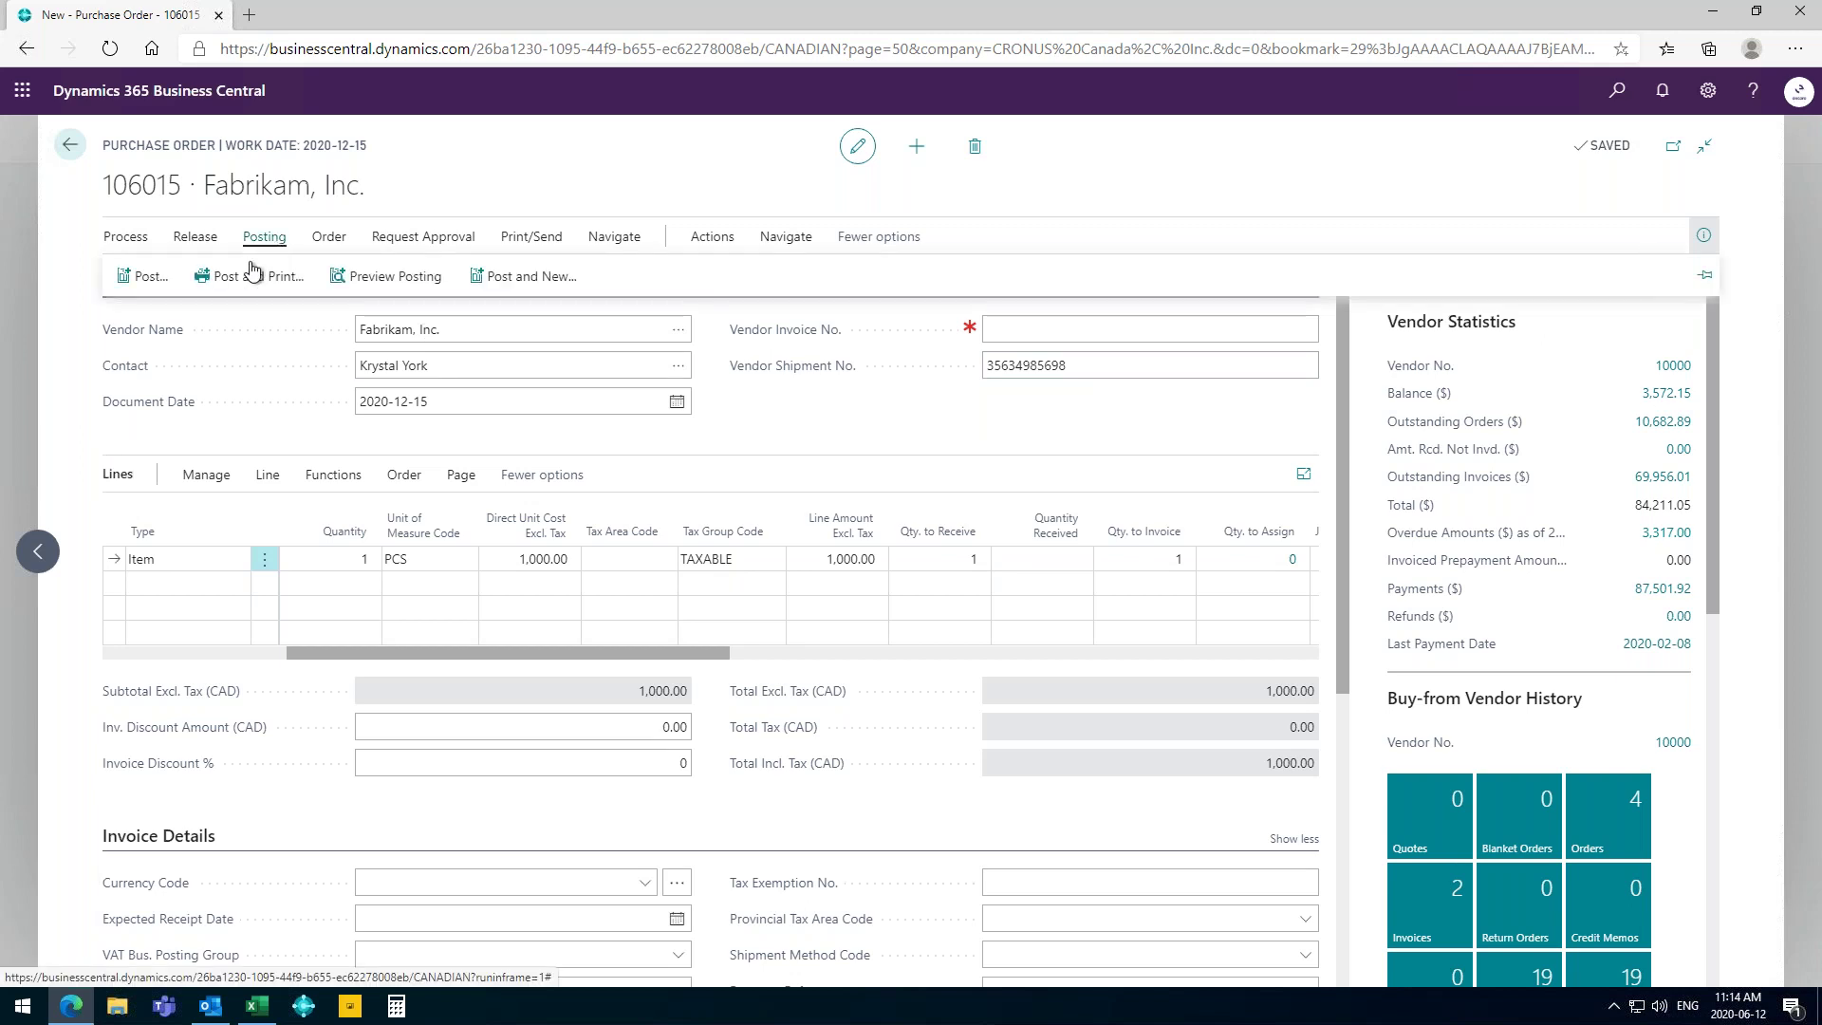
{"action": "left_click", "coordinate": [149, 277]}
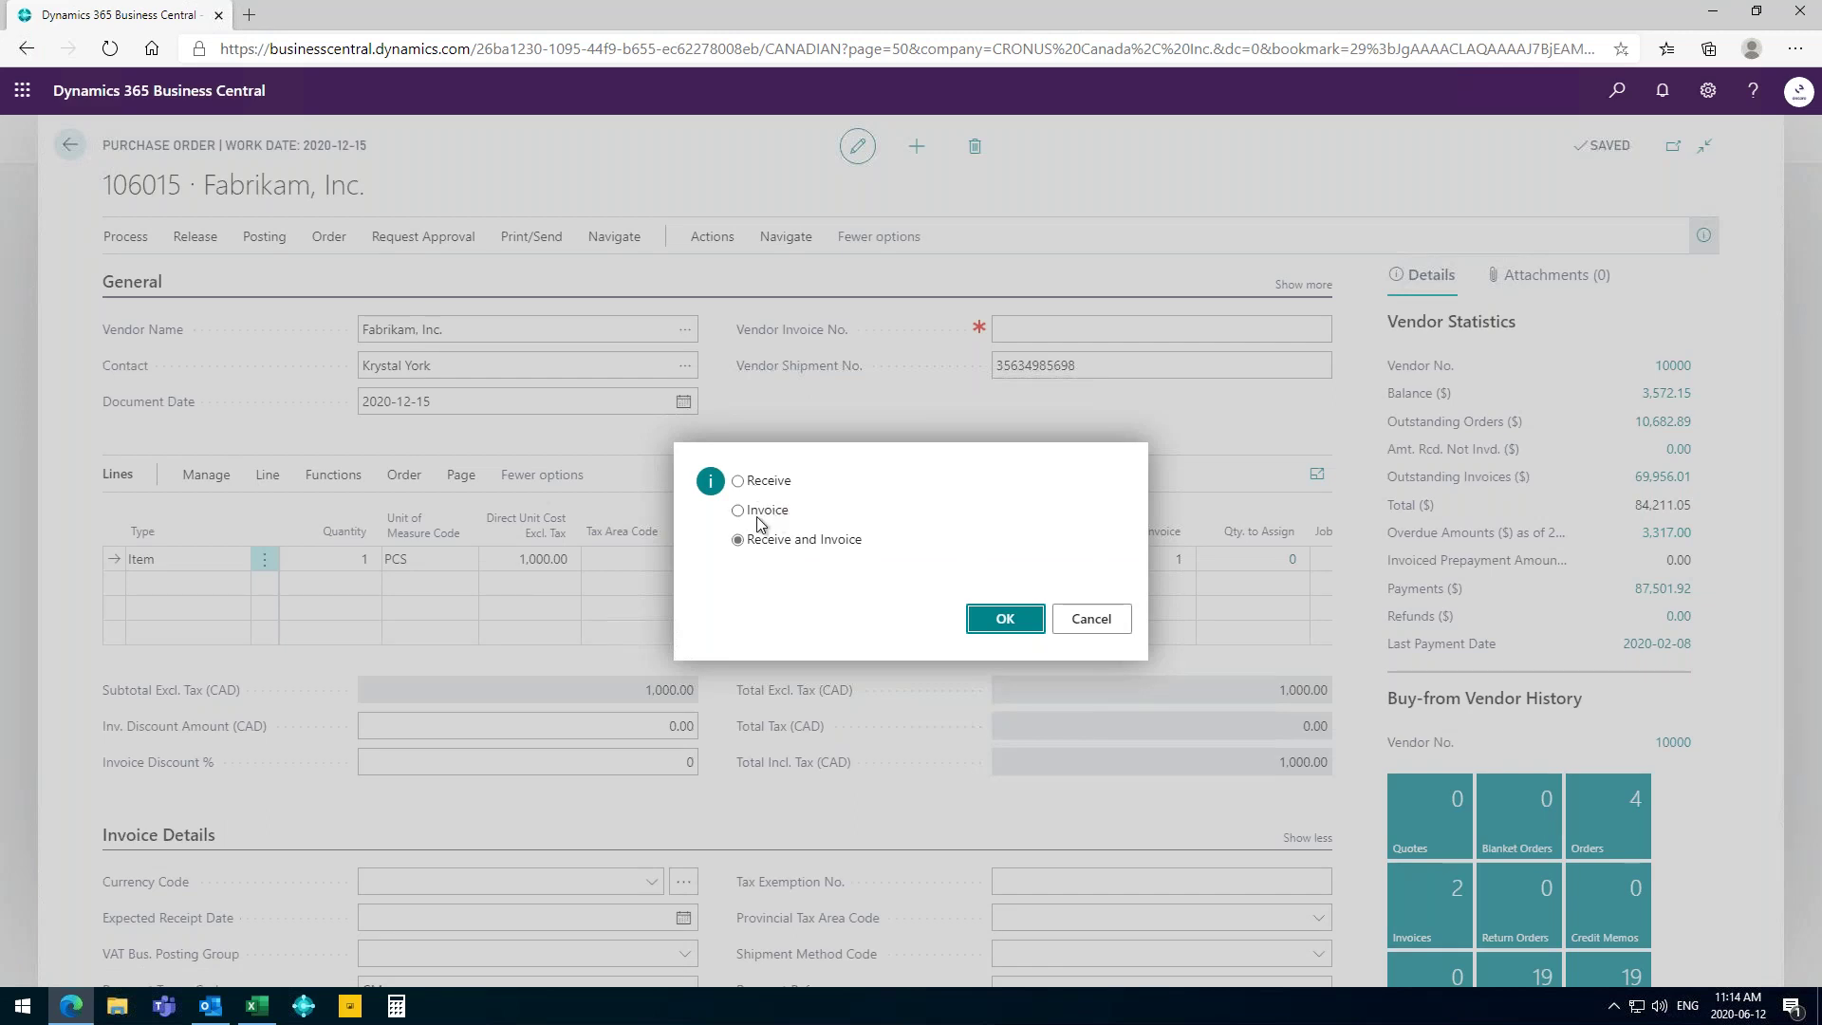
{"action": "left_click", "coordinate": [753, 484]}
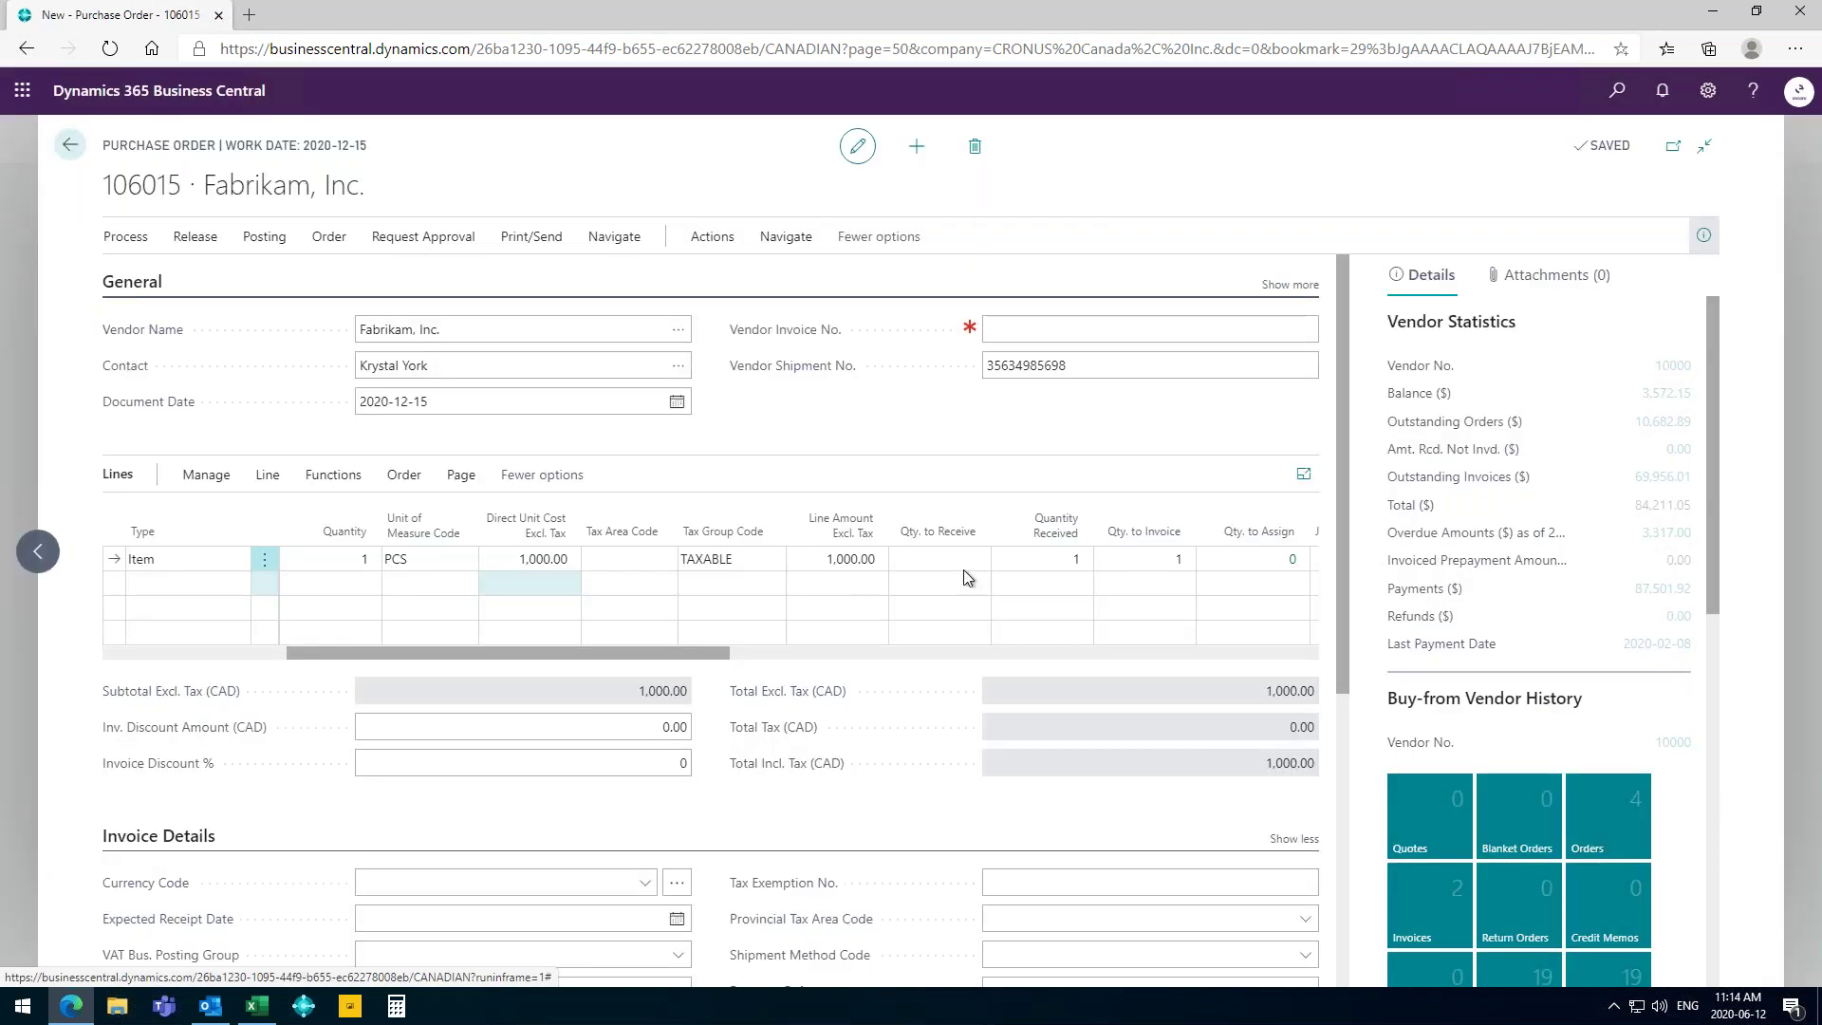
Examine the ATHENS Desk line's Quantity, Qty. to Receive and Quantity Received fields after the receipt posting.
{"action": "left_click", "coordinate": [943, 559]}
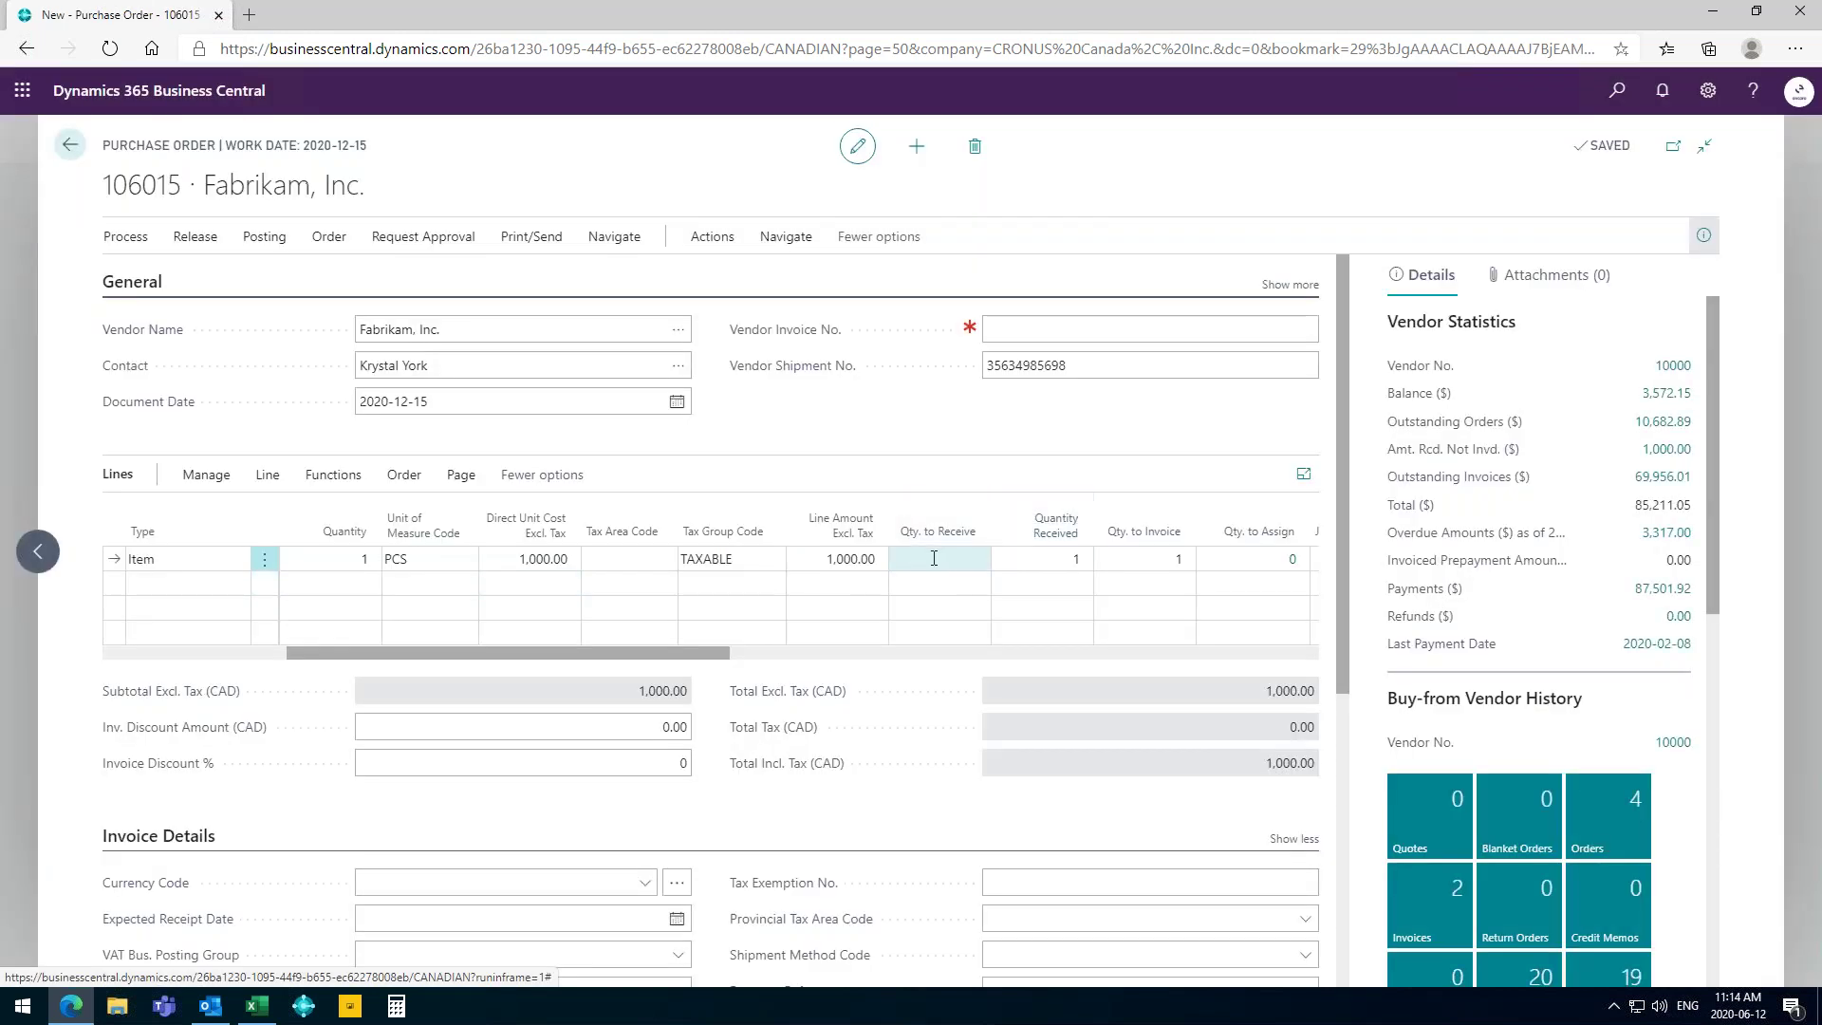
{"action": "left_click", "coordinate": [1075, 563]}
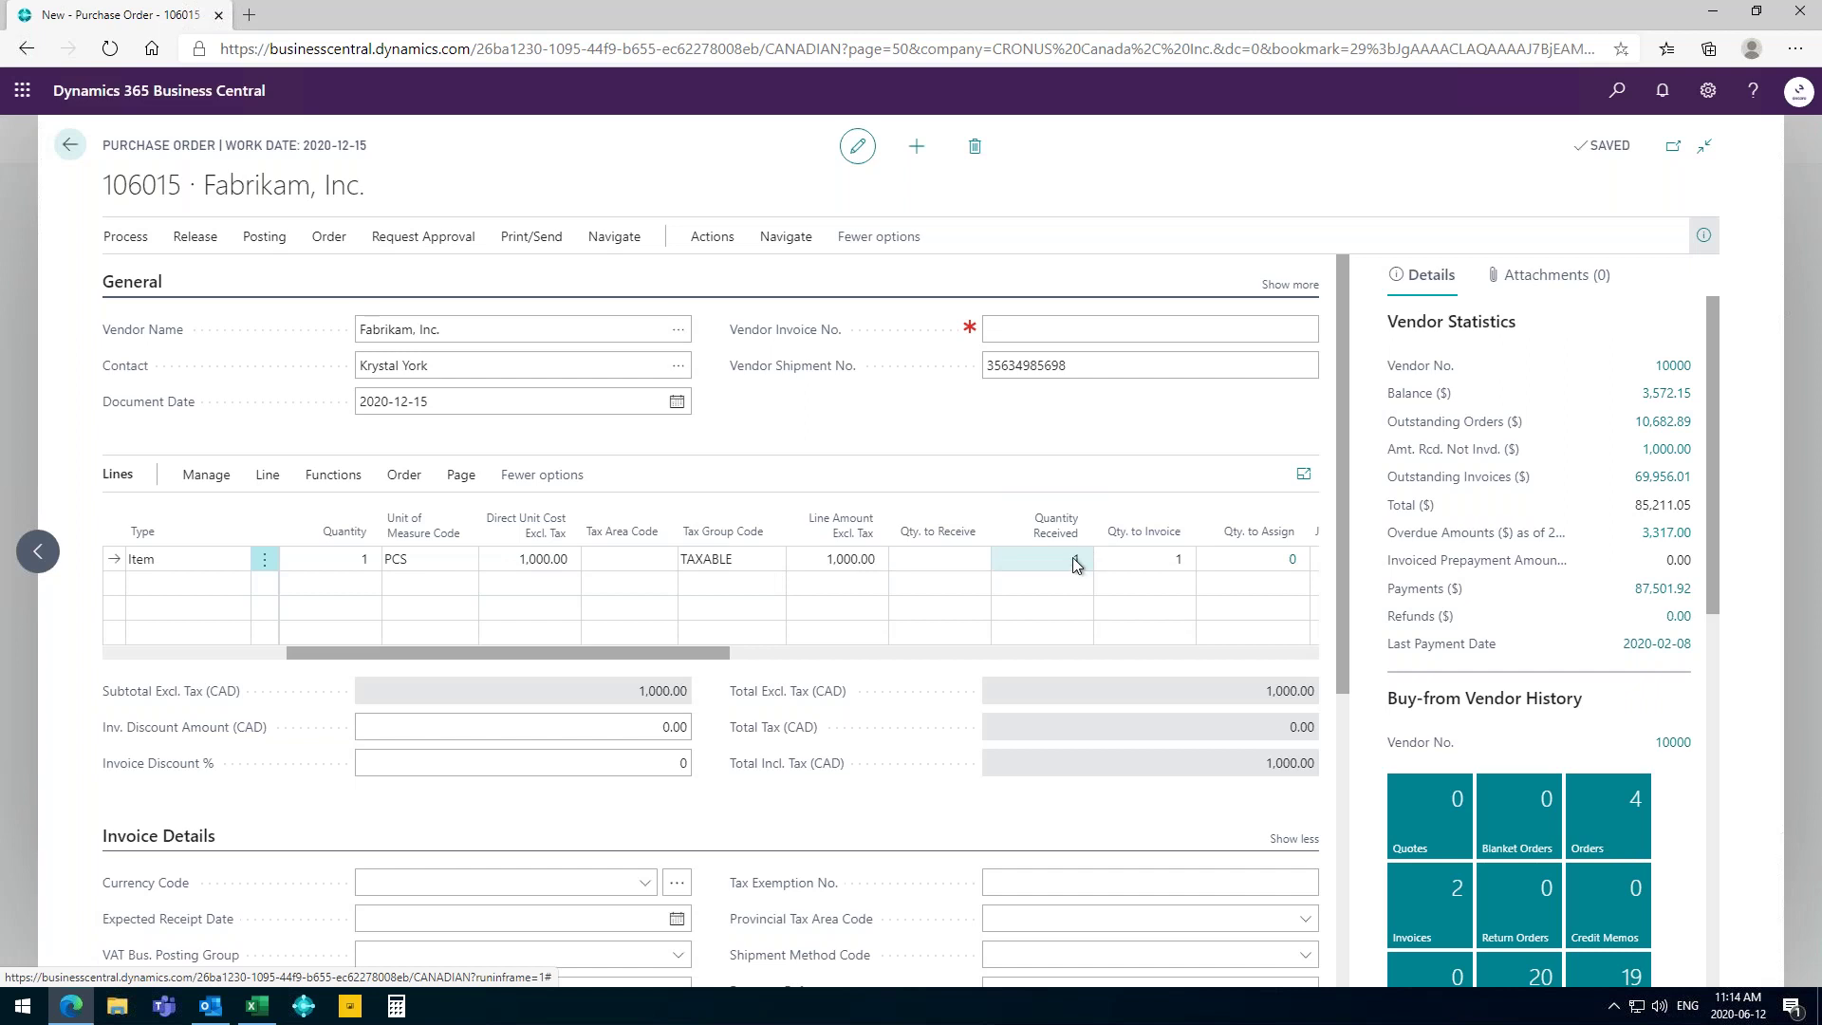
{"action": "left_click", "coordinate": [360, 562]}
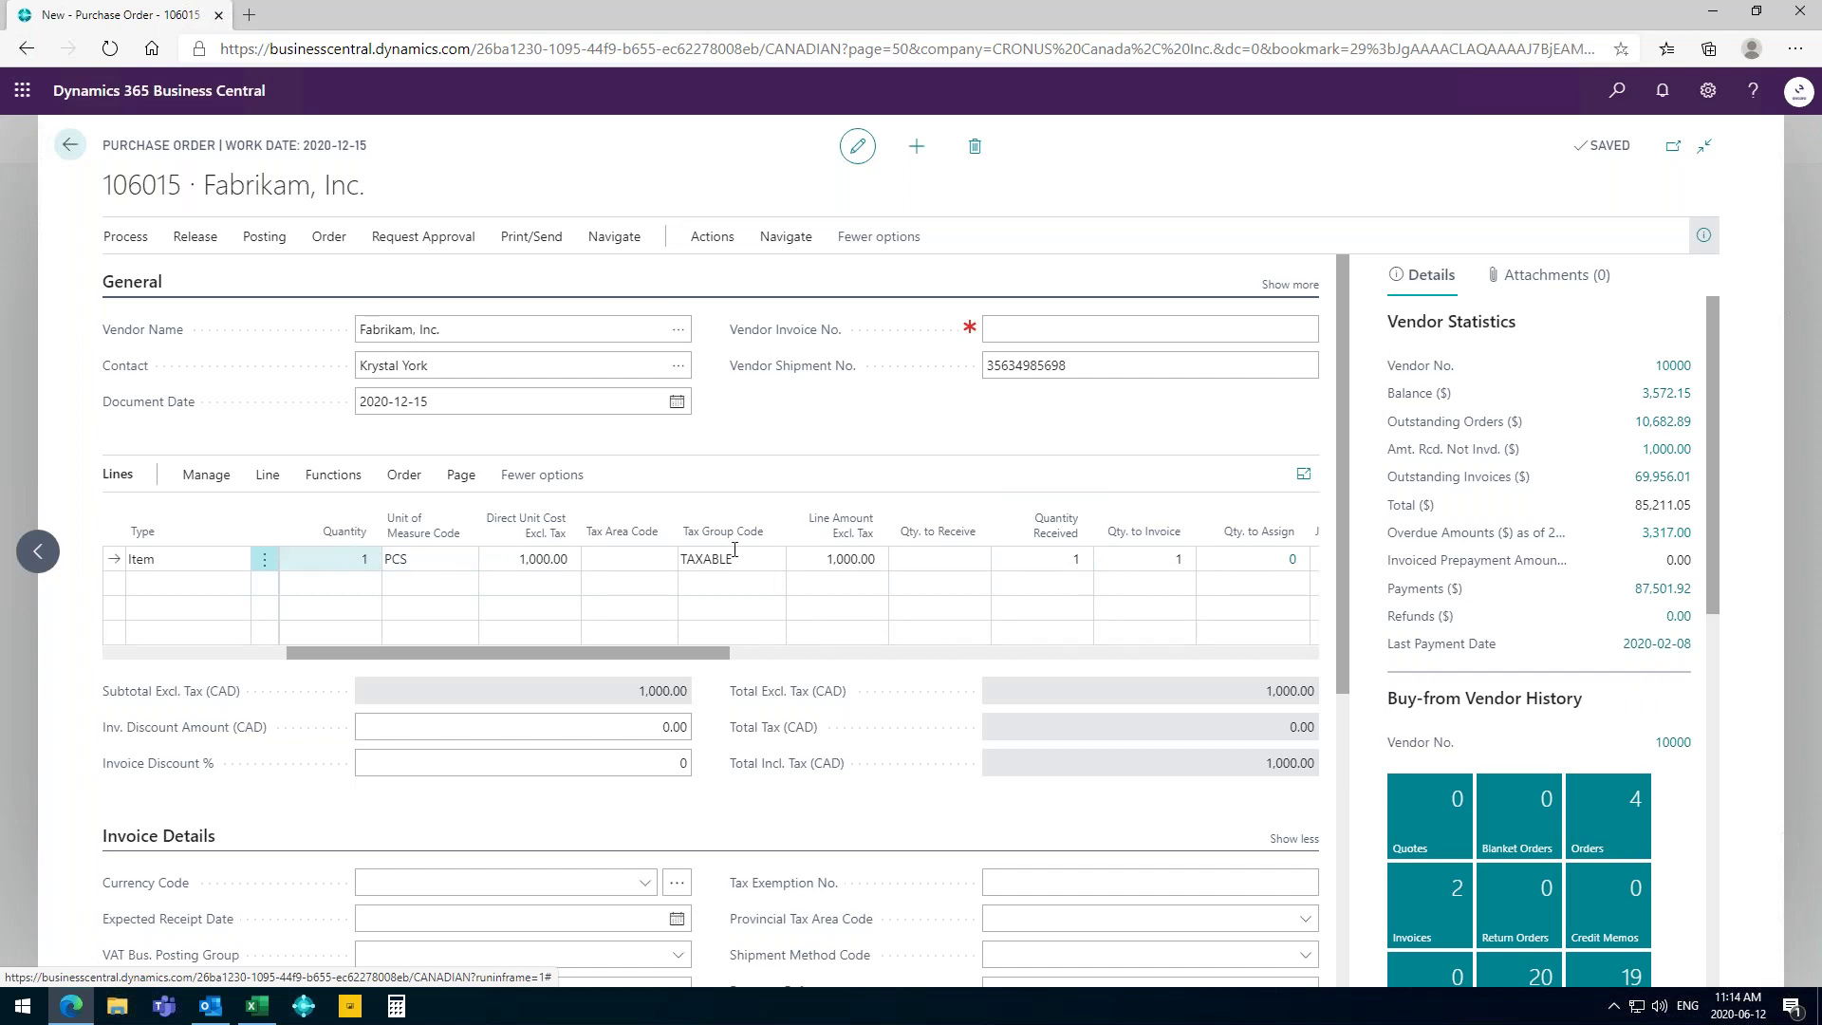
{"action": "left_click", "coordinate": [939, 559]}
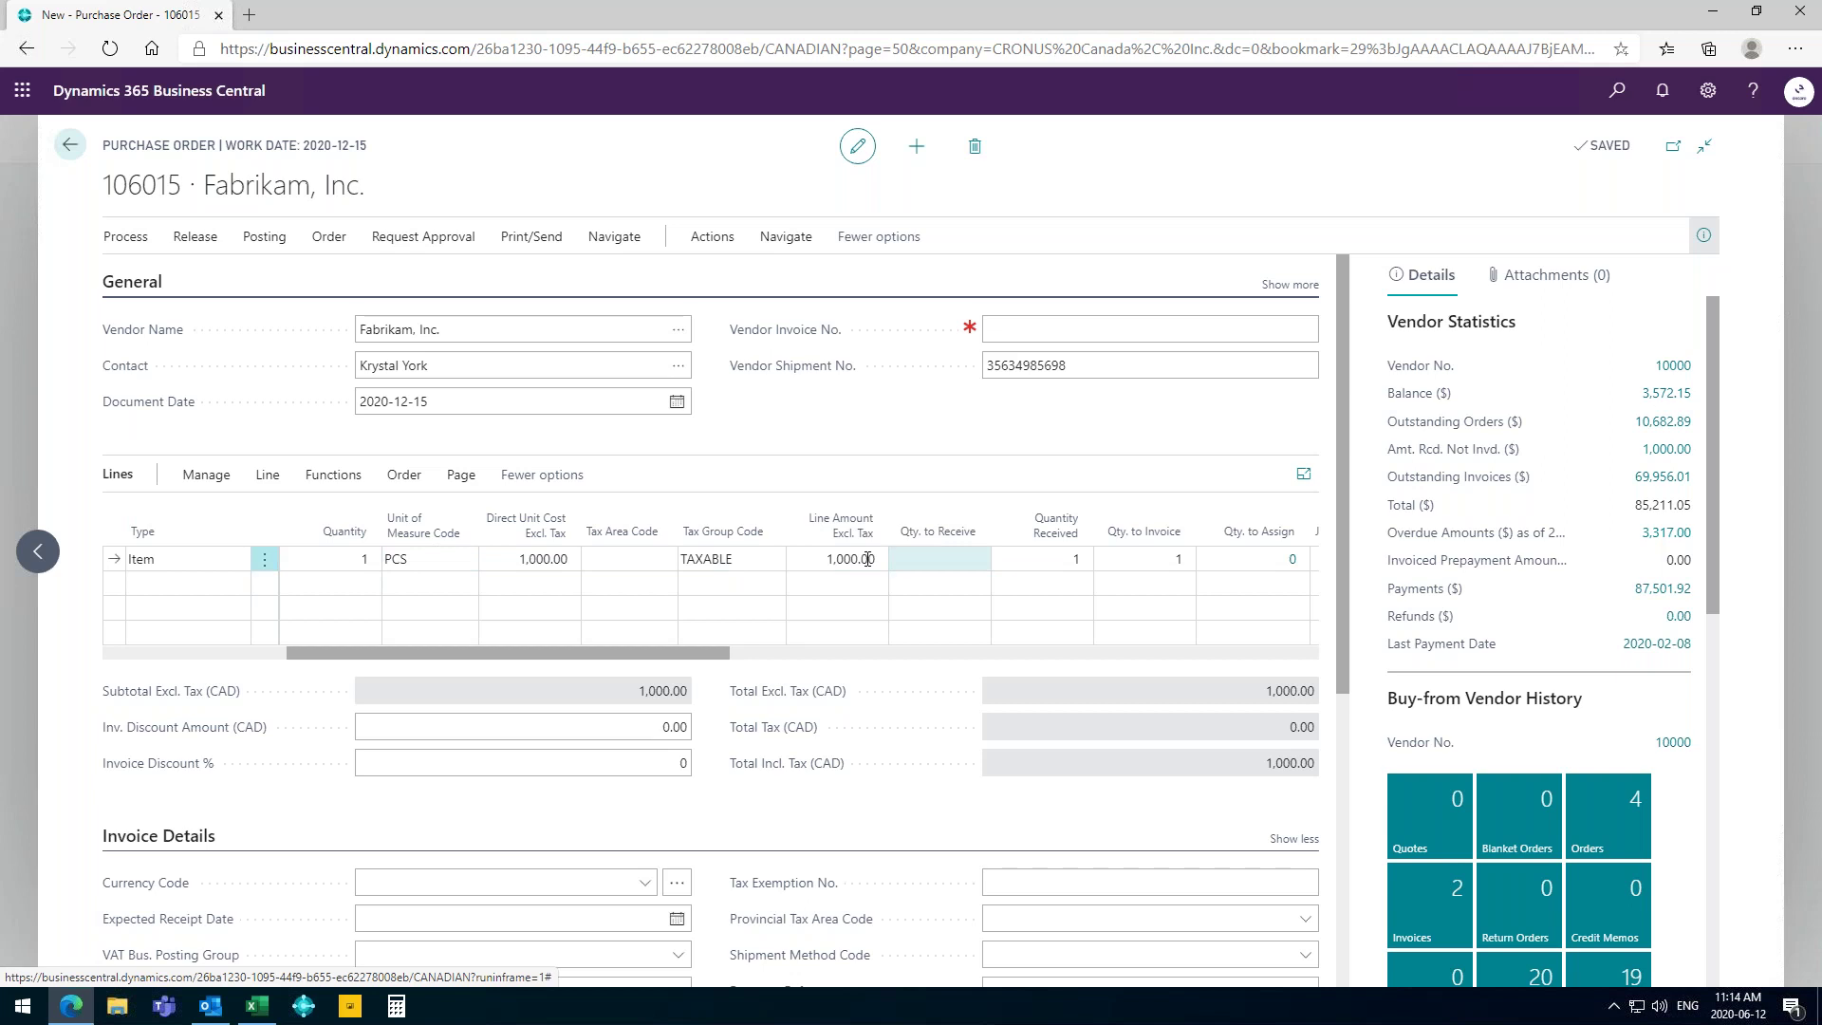
{"action": "left_click", "coordinate": [530, 559]}
{"action": "key", "text": "Tab"}
{"action": "key", "text": "Tab"}
{"action": "key", "text": "Tab"}
{"action": "key", "text": "Tab"}
{"action": "left_click", "coordinate": [387, 559]}
{"action": "left_click", "coordinate": [377, 560]}
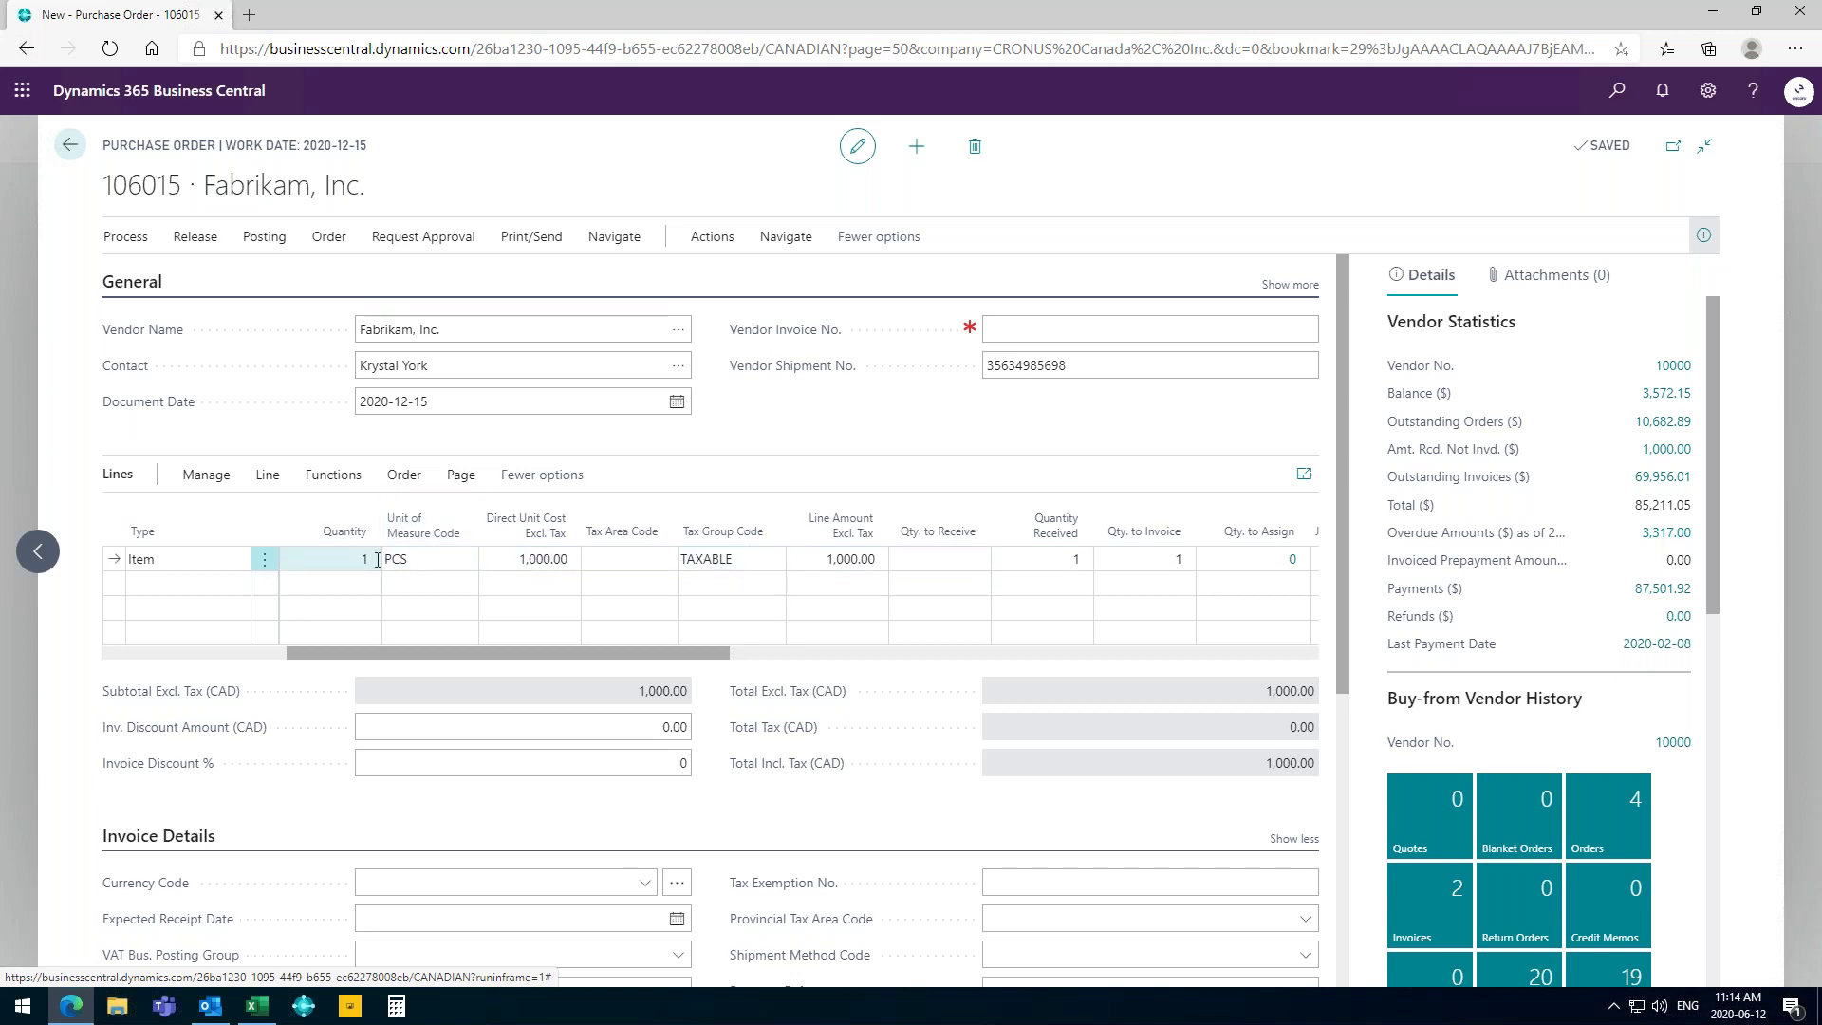
{"action": "left_click", "coordinate": [947, 562]}
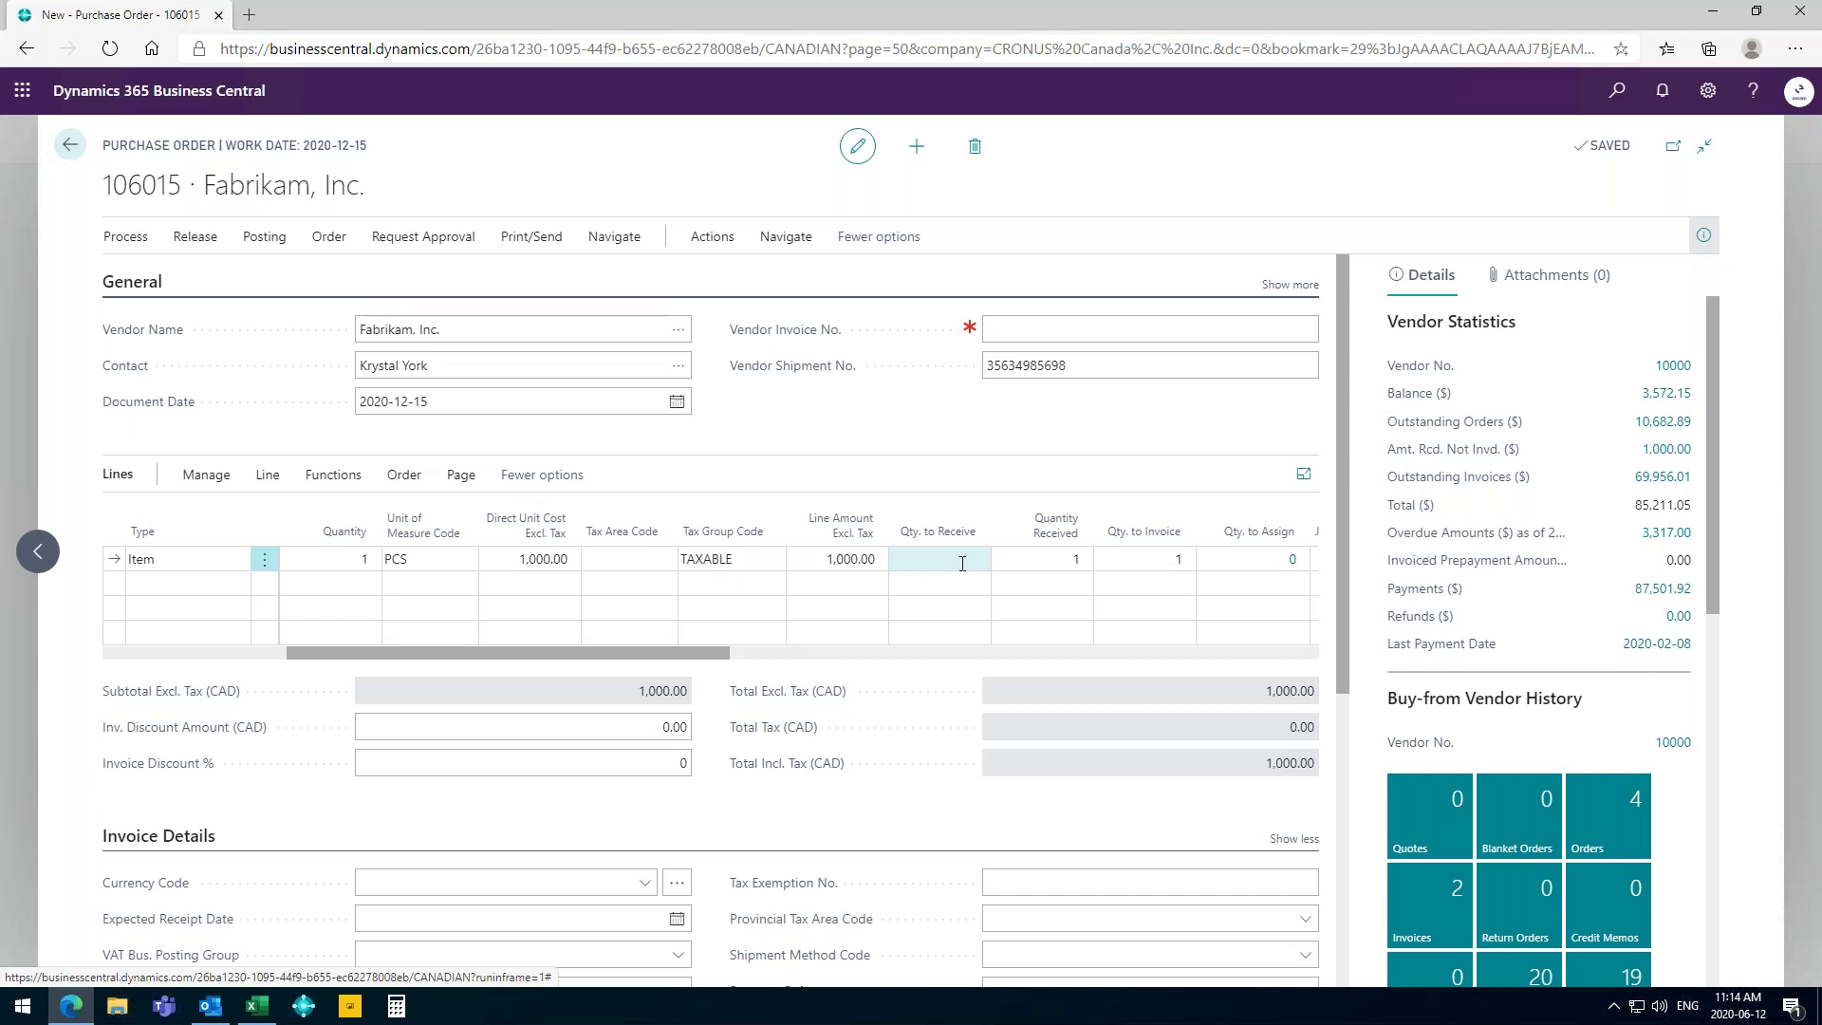
{"action": "key", "text": "Return"}
{"action": "left_click", "coordinate": [1003, 570]}
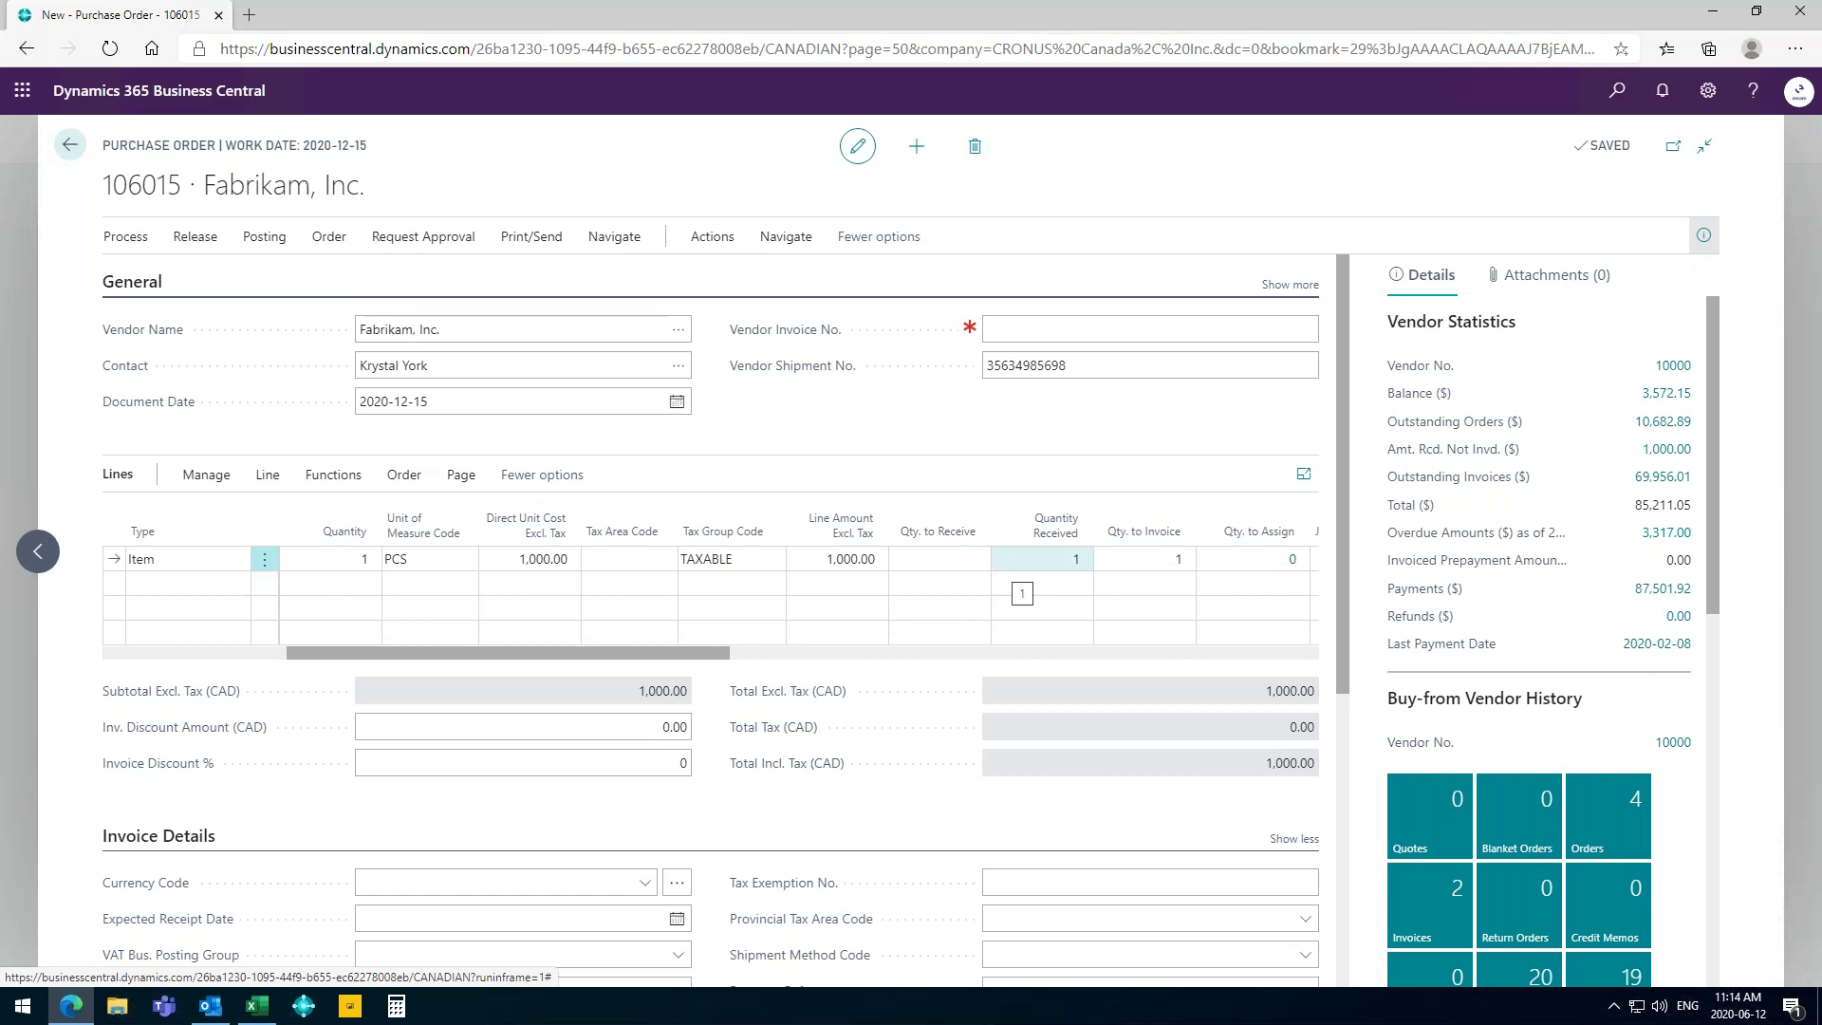
{"action": "left_click", "coordinate": [987, 576]}
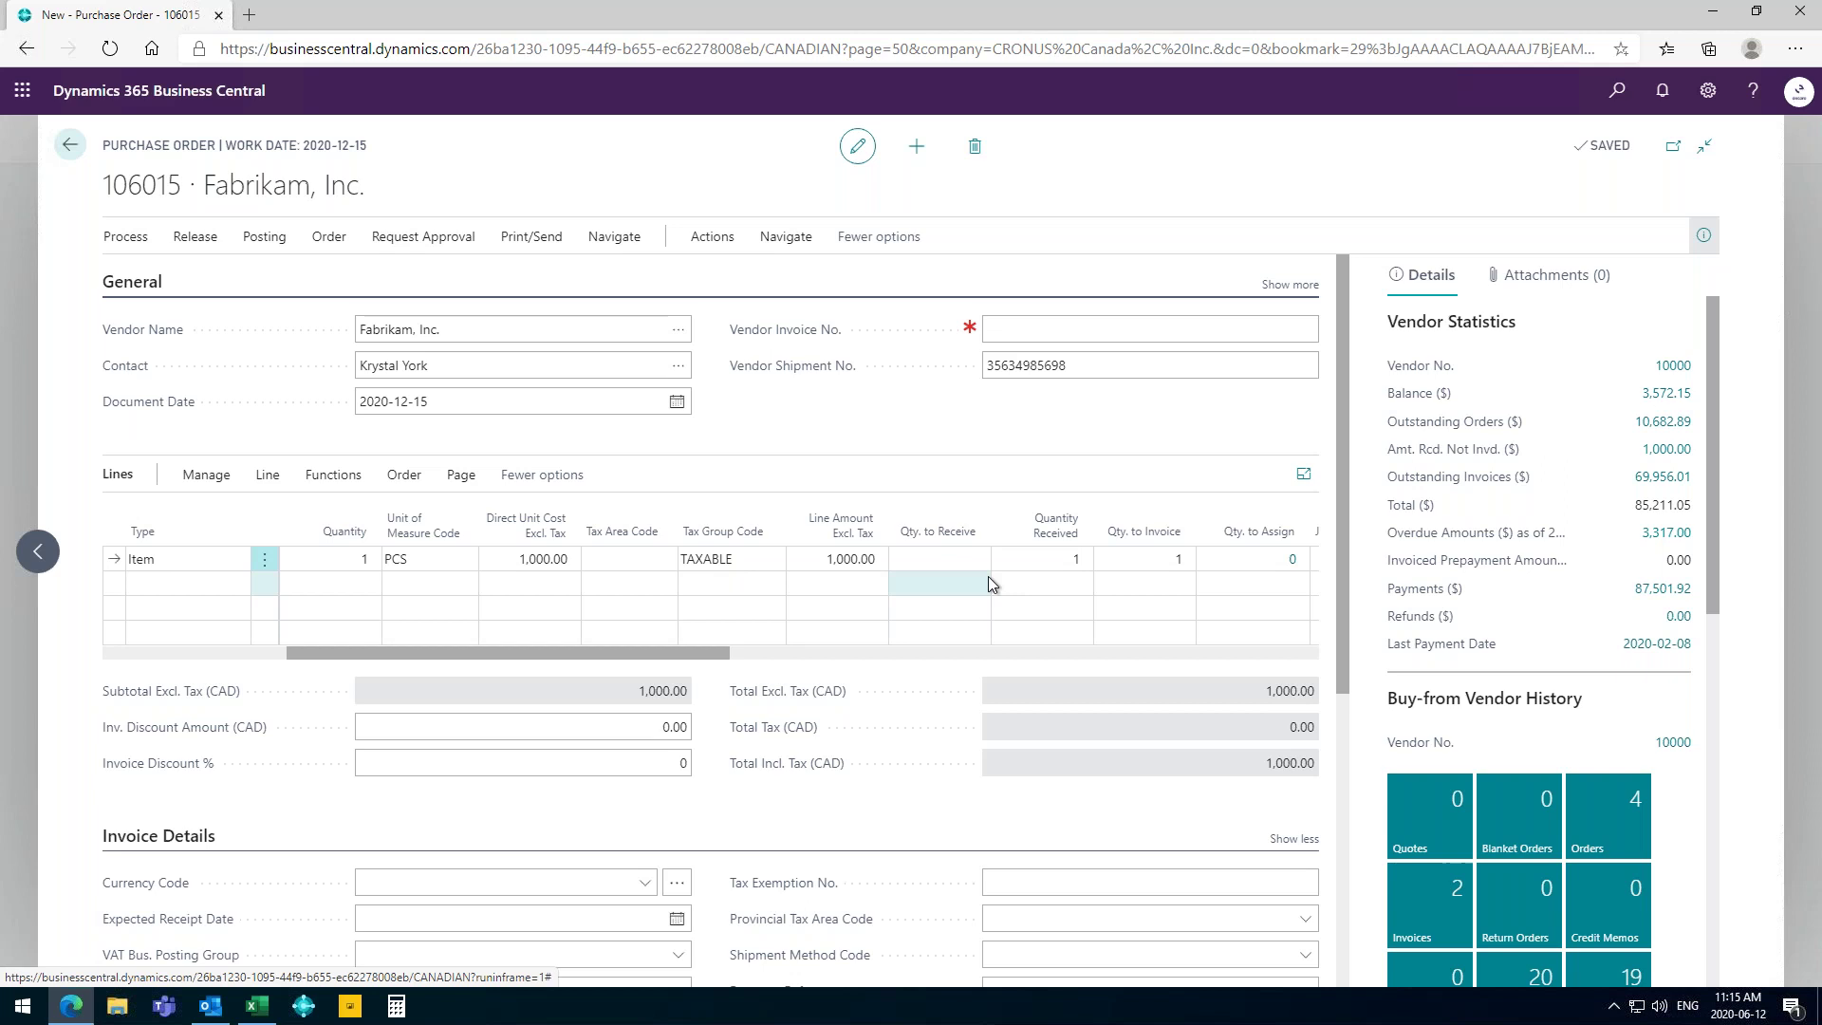
{"action": "left_click", "coordinate": [1011, 567]}
{"action": "left_click", "coordinate": [990, 560]}
{"action": "left_click", "coordinate": [1086, 567]}
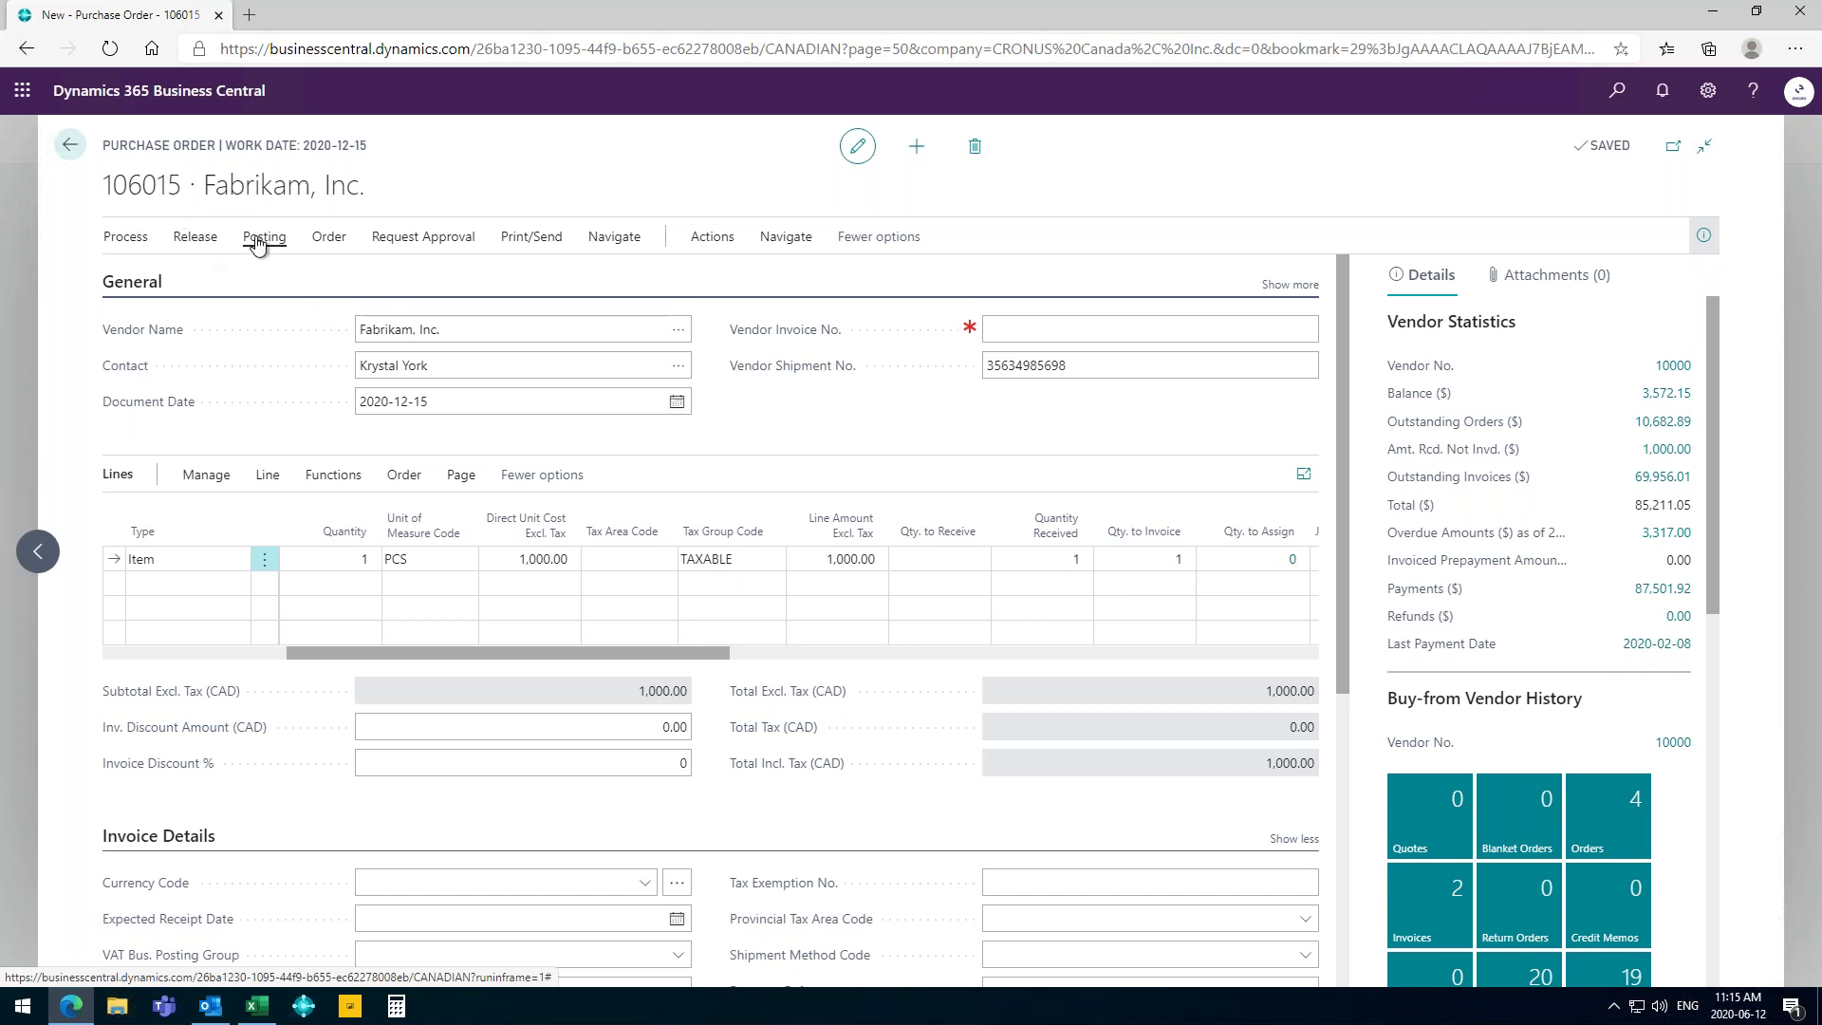
Enter the vendor invoice number in the purchase order's General section.
{"action": "left_click", "coordinate": [256, 240]}
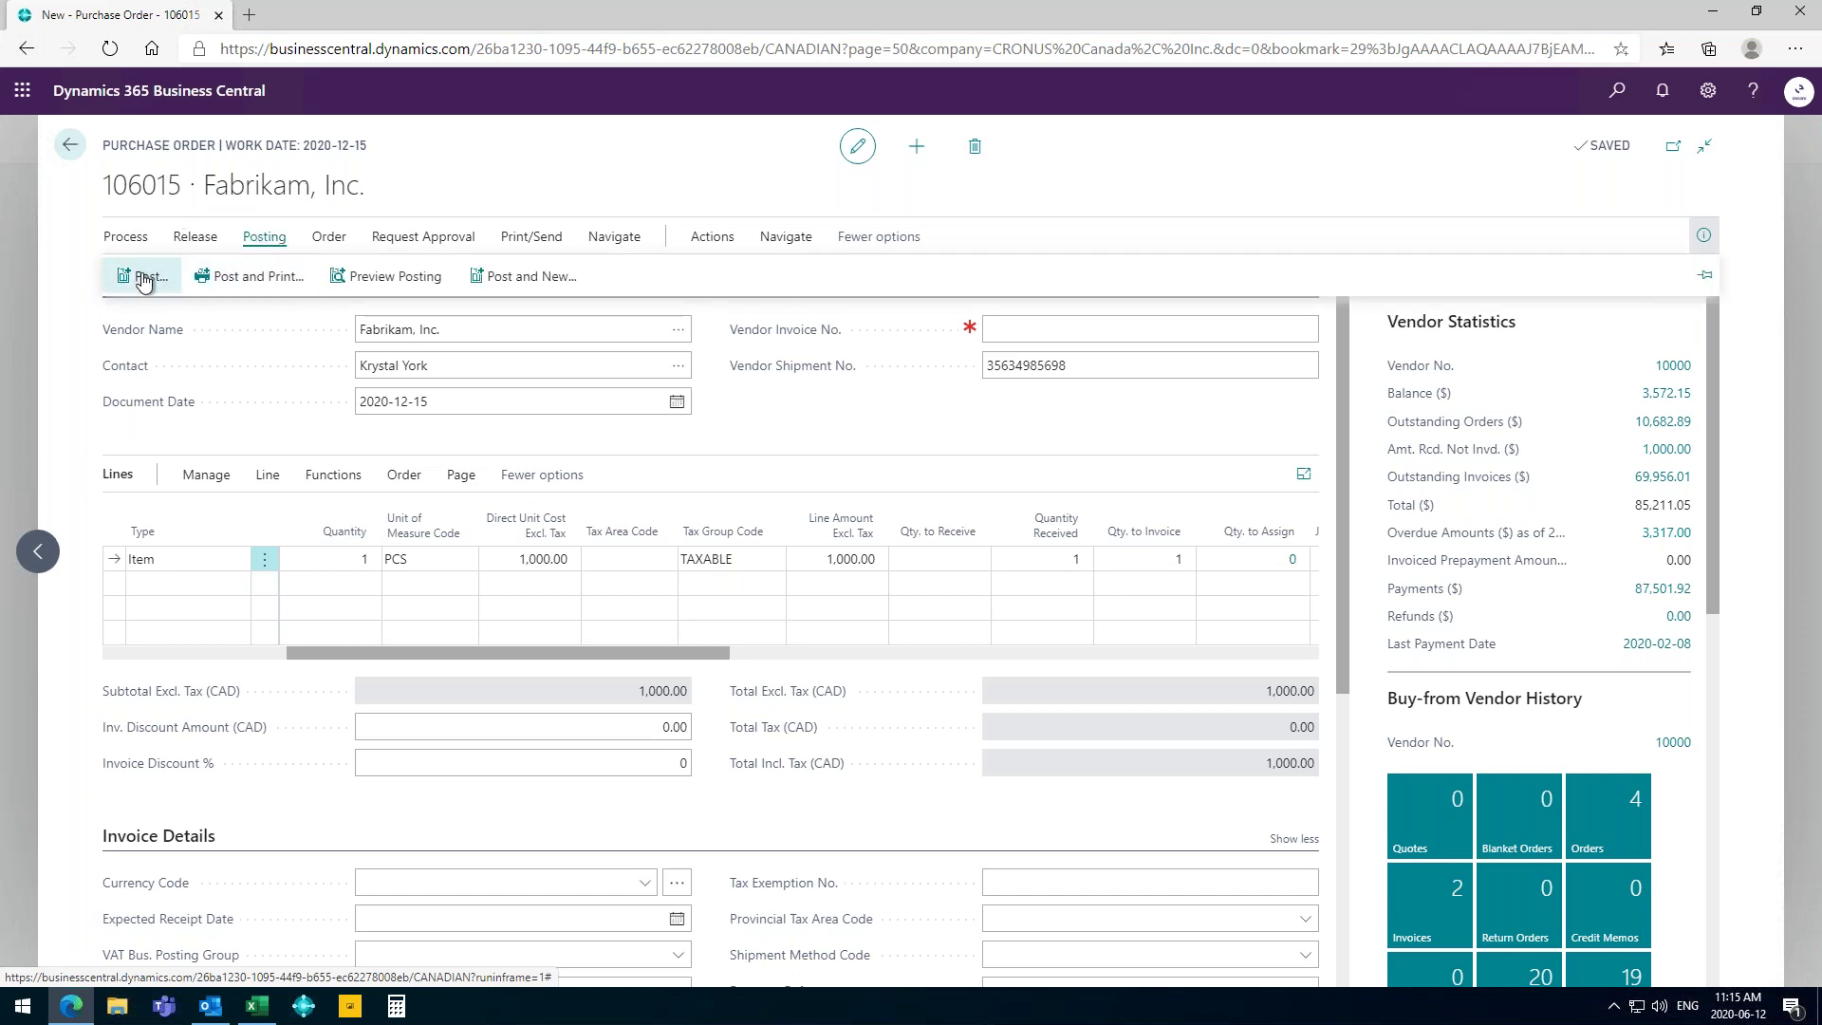
{"action": "left_click", "coordinate": [1179, 332]}
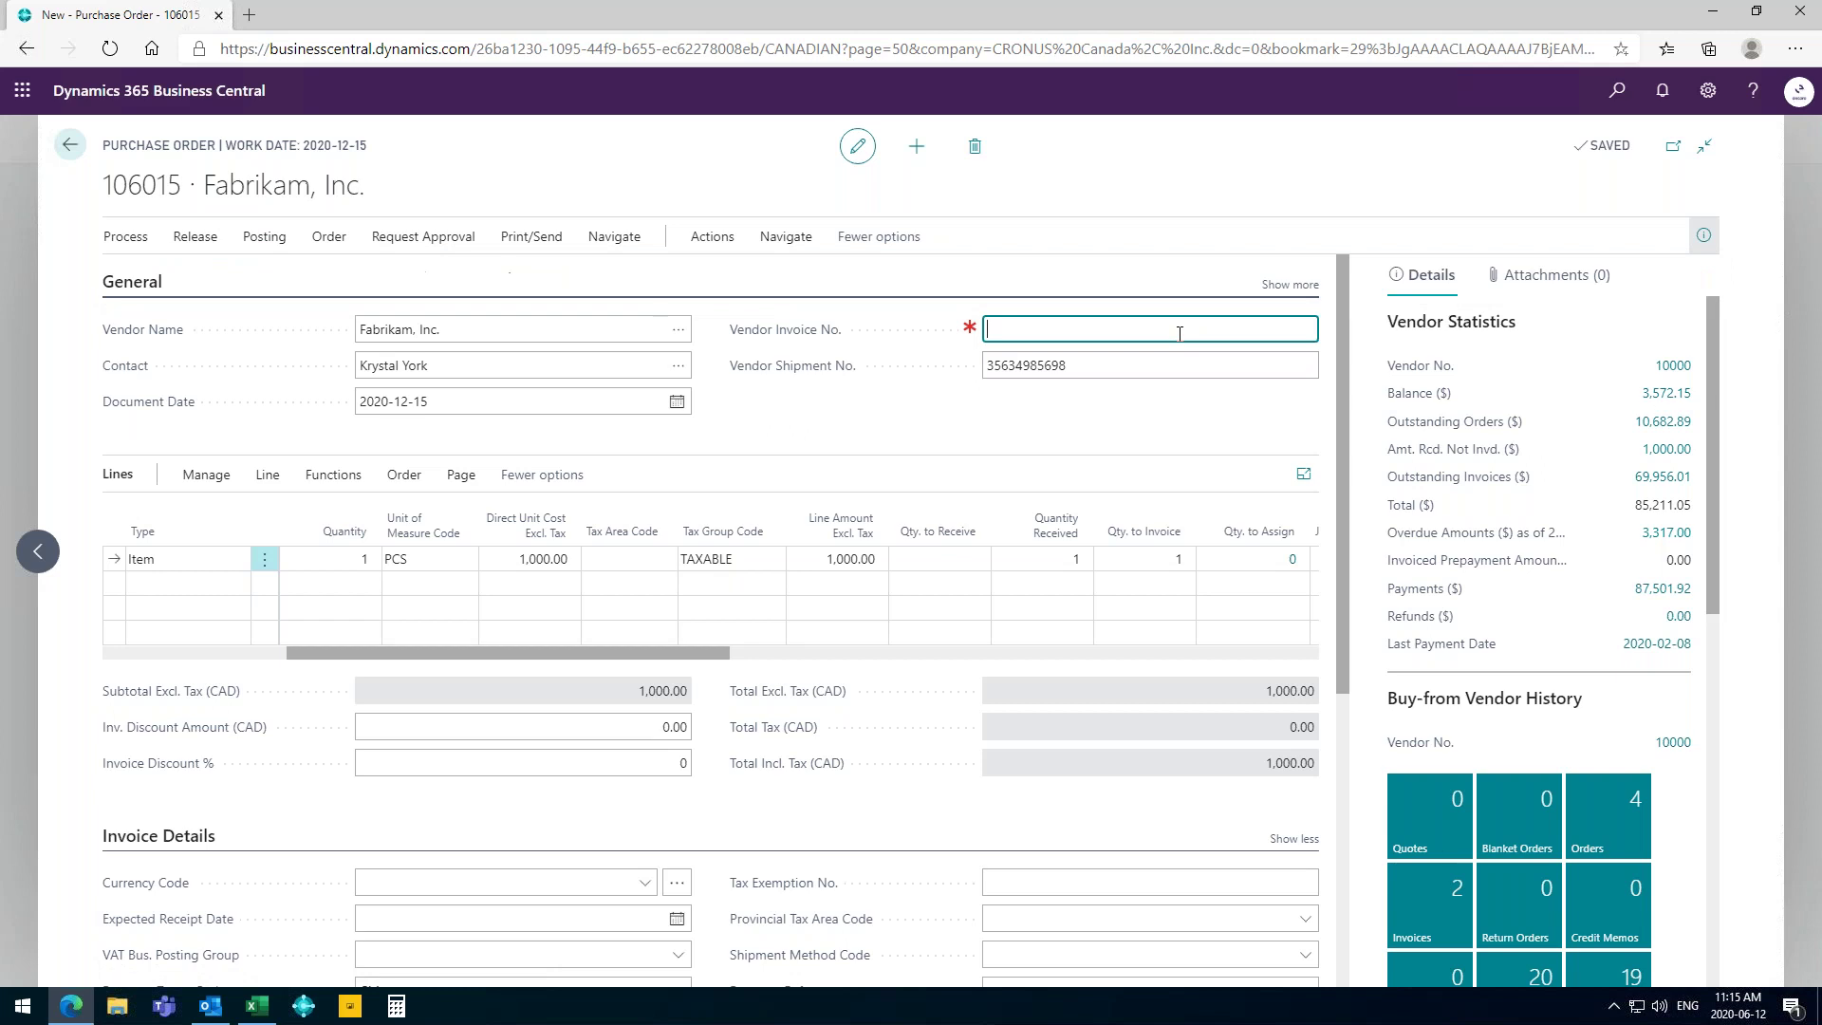
{"action": "type", "text": "retureoityuotriy"}
{"action": "key", "text": "Tab"}
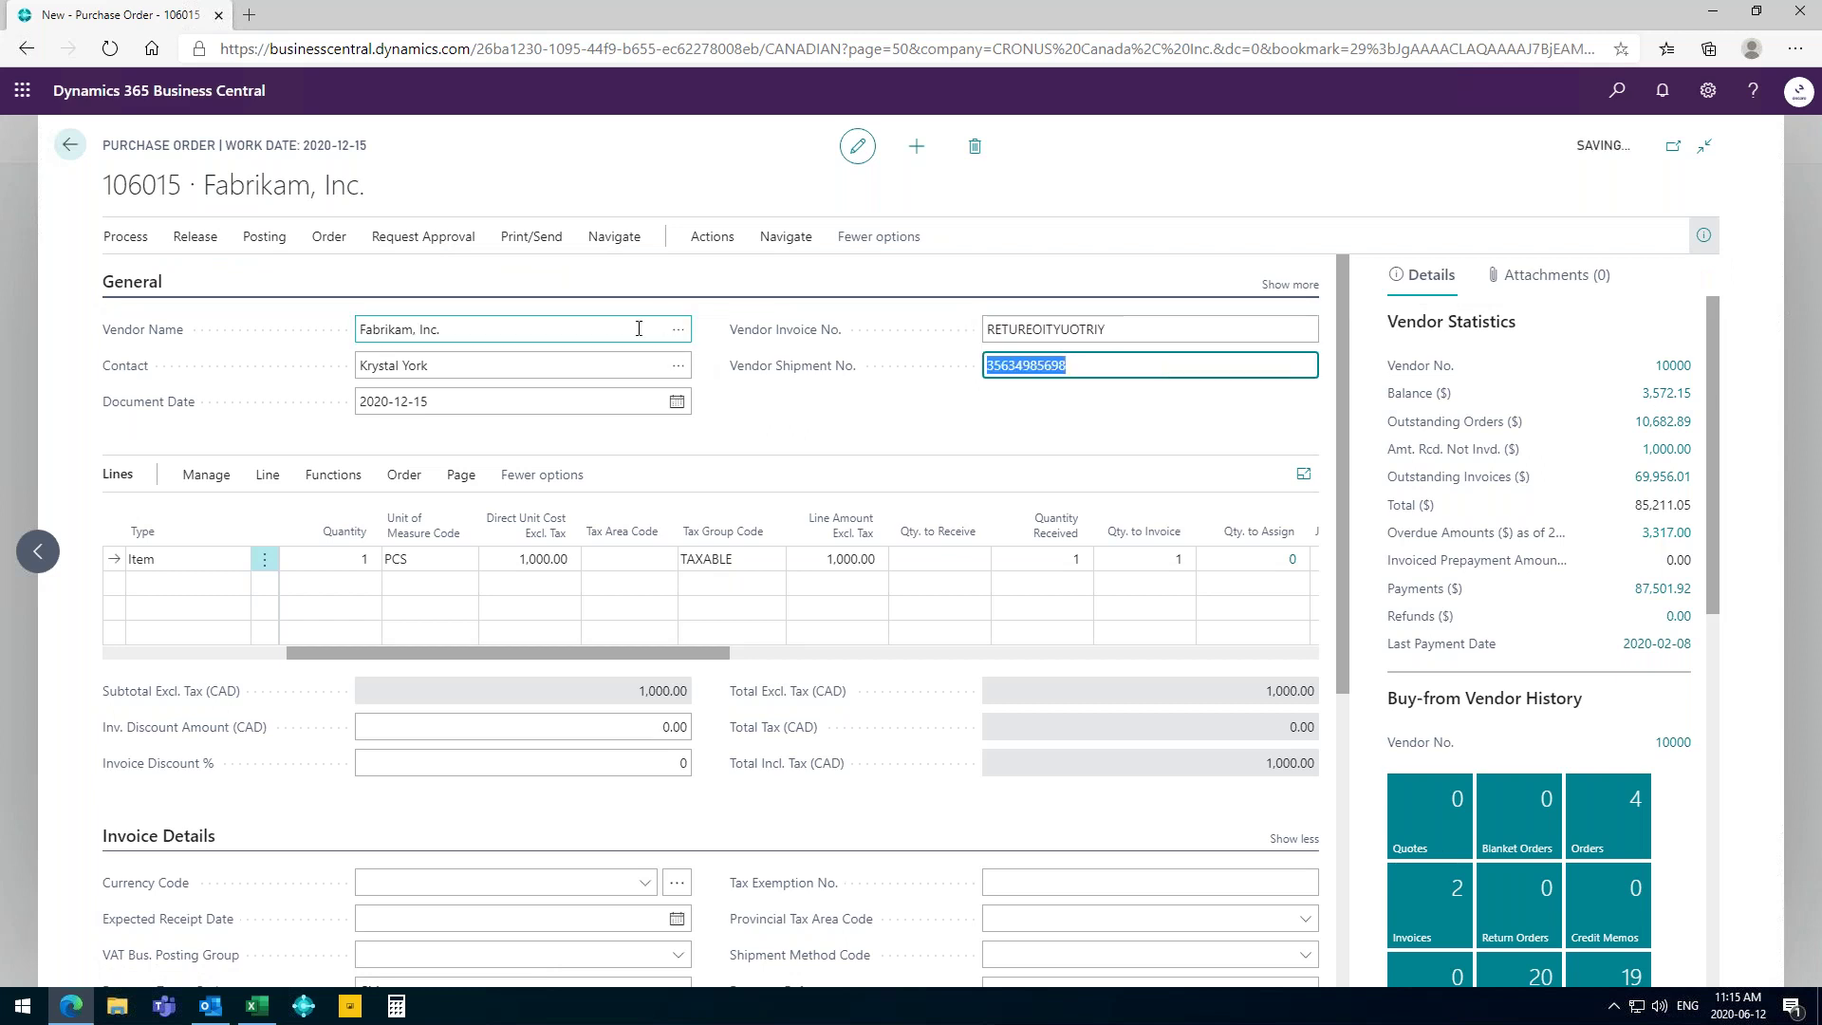
Post the received purchase order with the Invoice option and open the posted purchase invoice.
{"action": "left_click", "coordinate": [265, 249]}
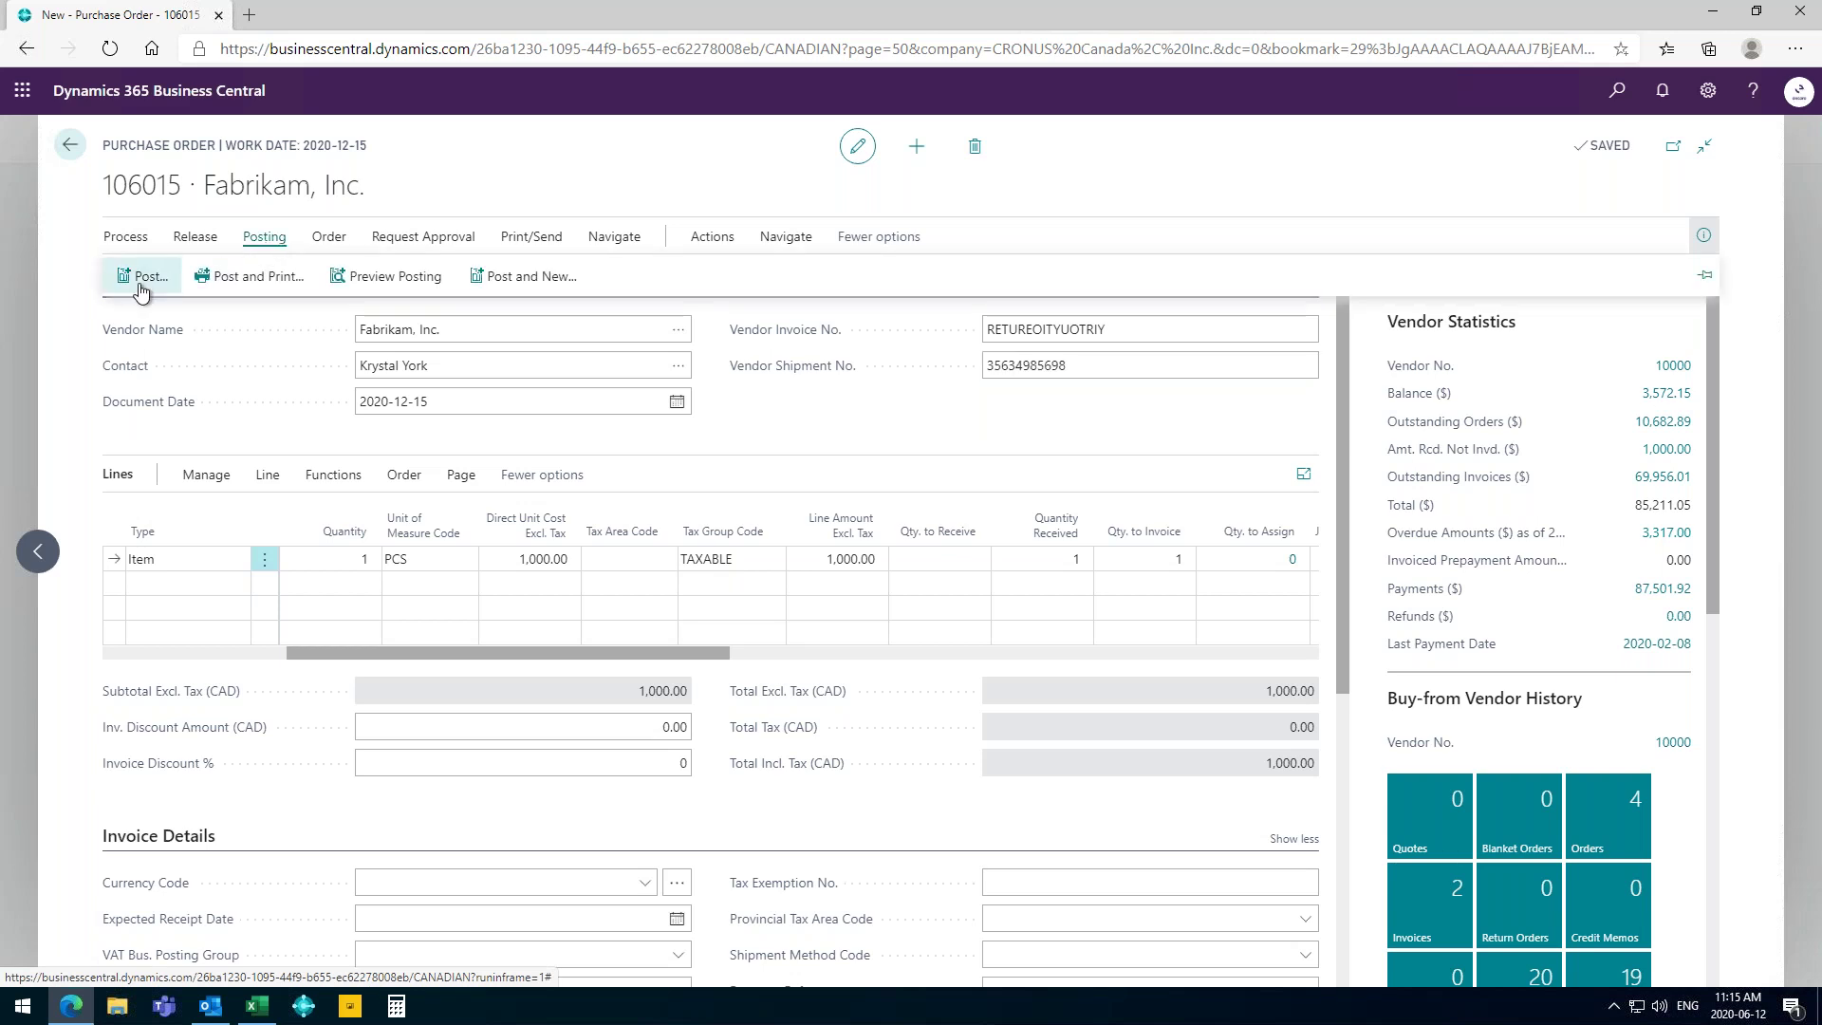
{"action": "left_click", "coordinate": [629, 456]}
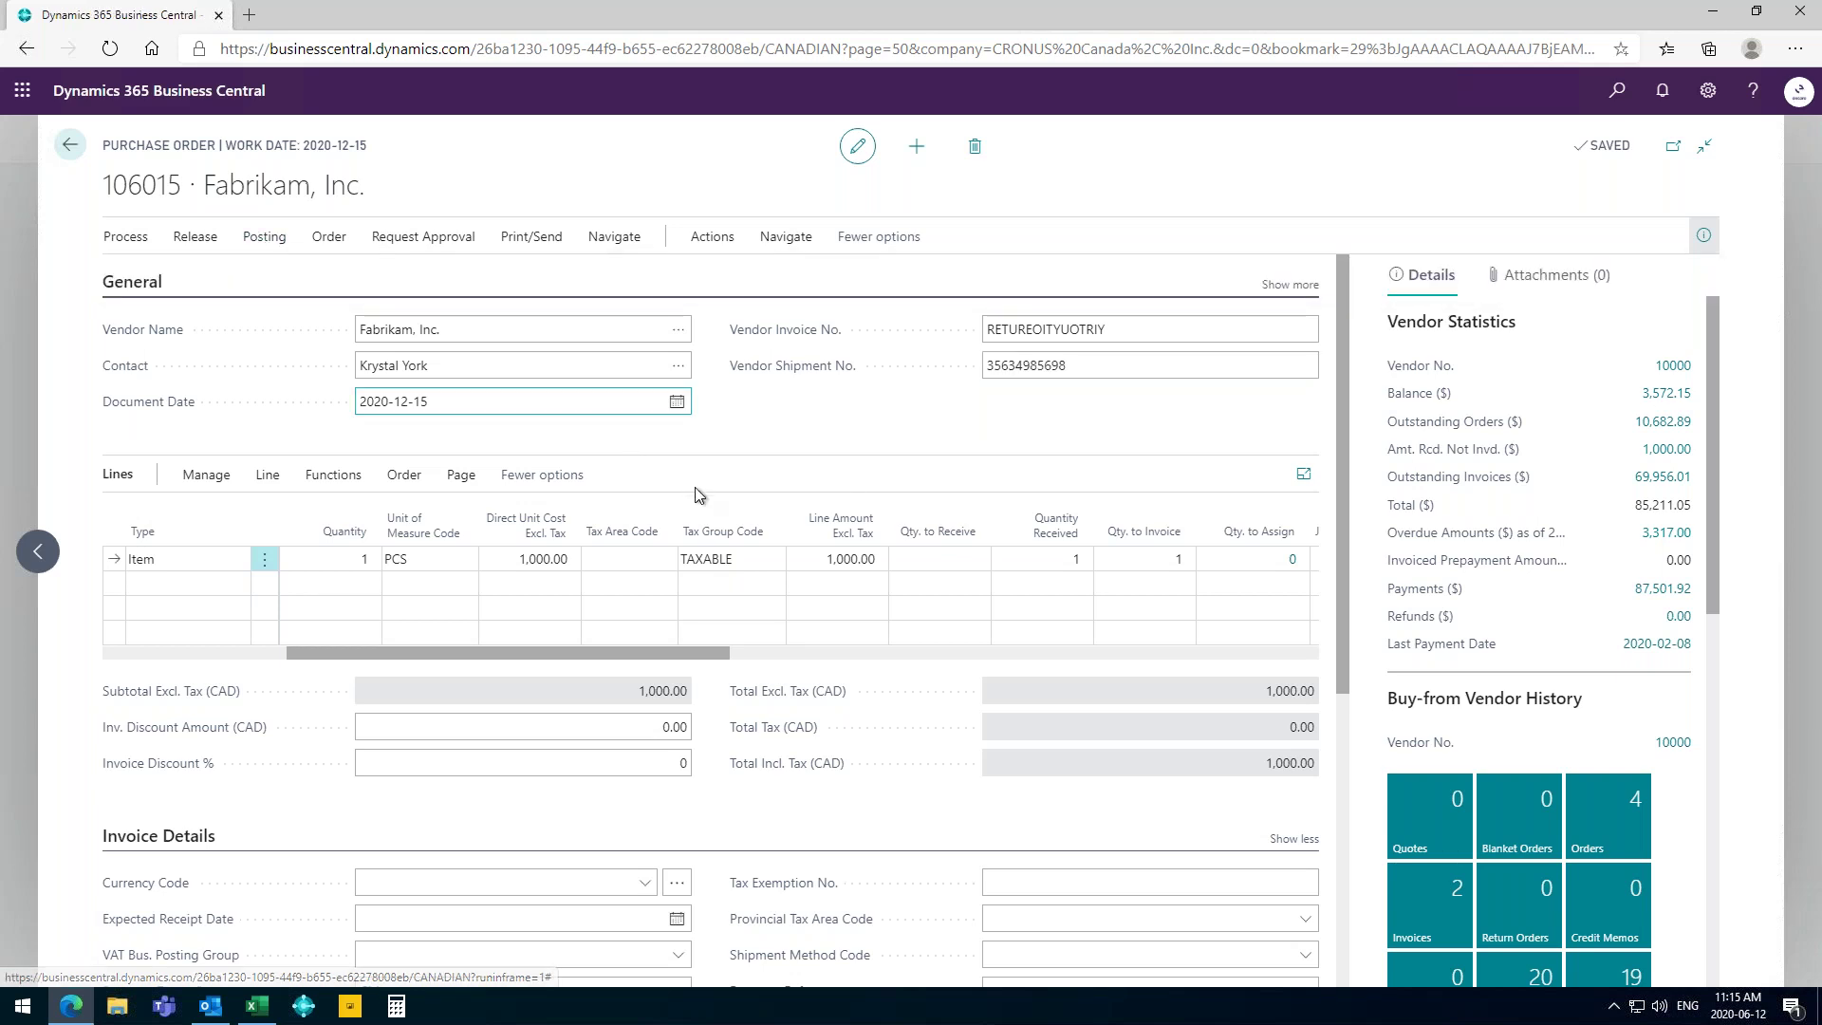
{"action": "key", "text": "F9"}
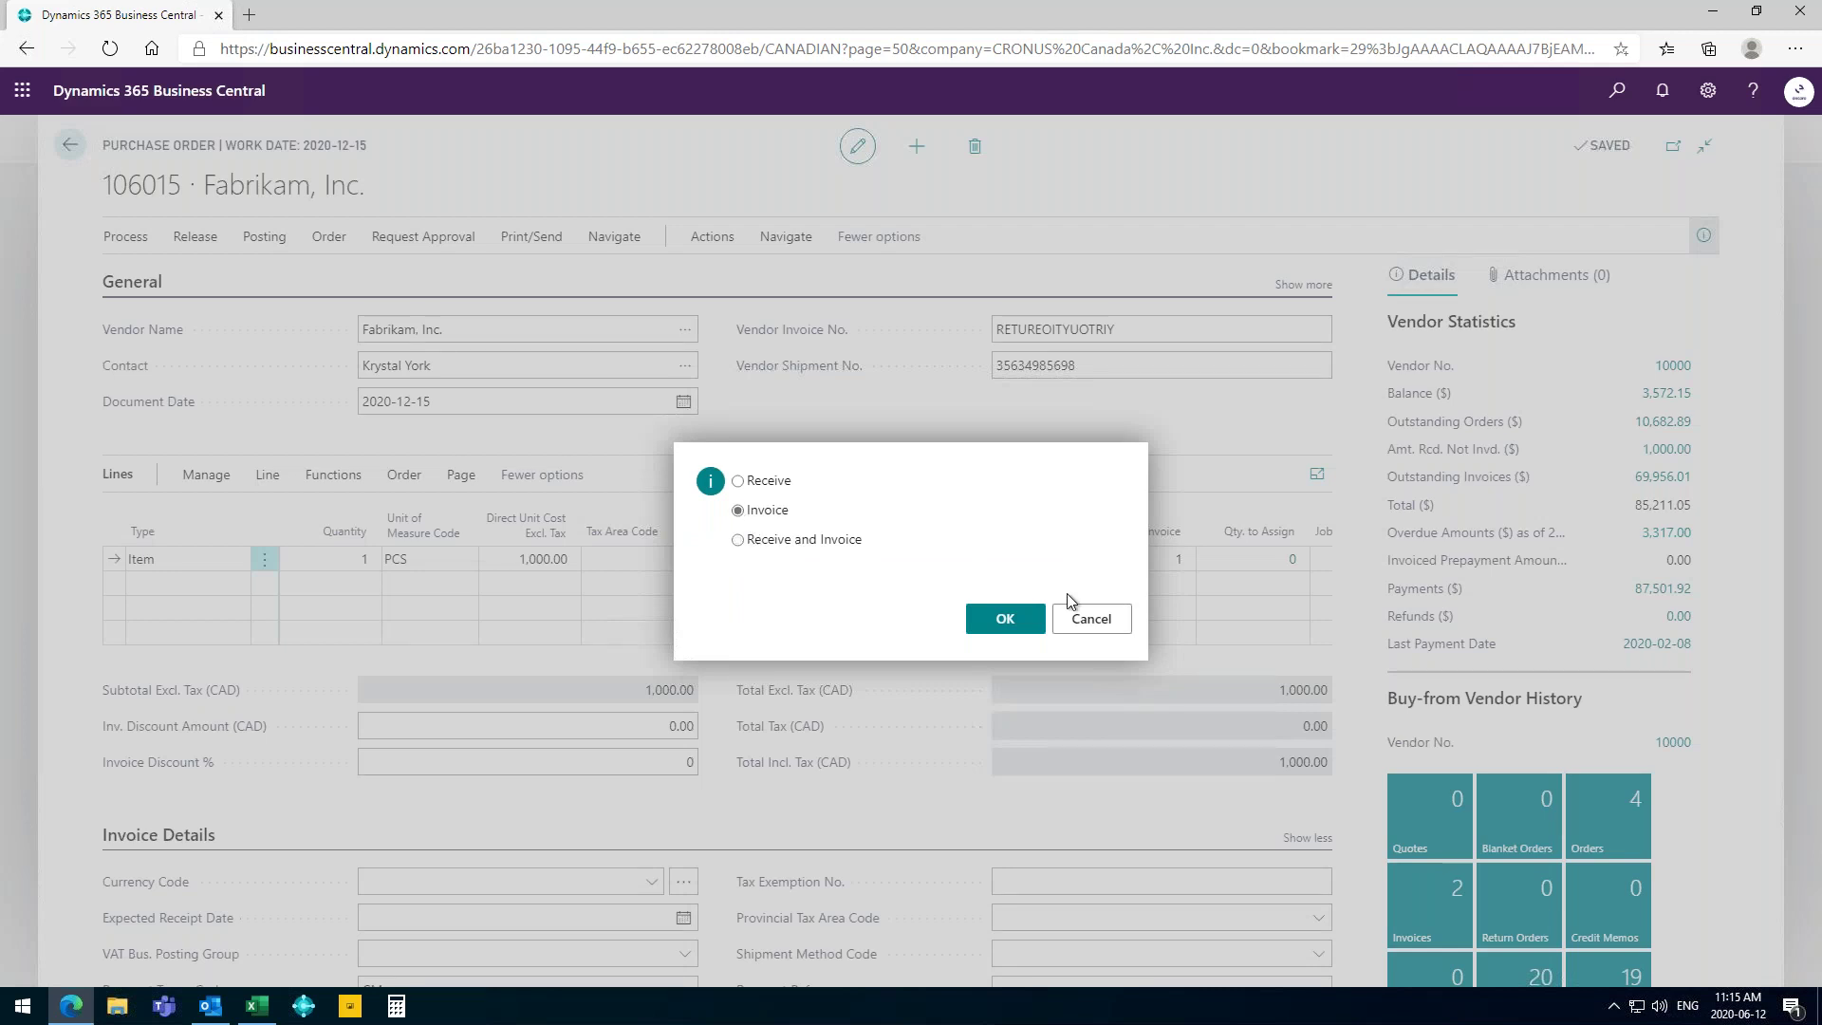
{"action": "left_click", "coordinate": [998, 617]}
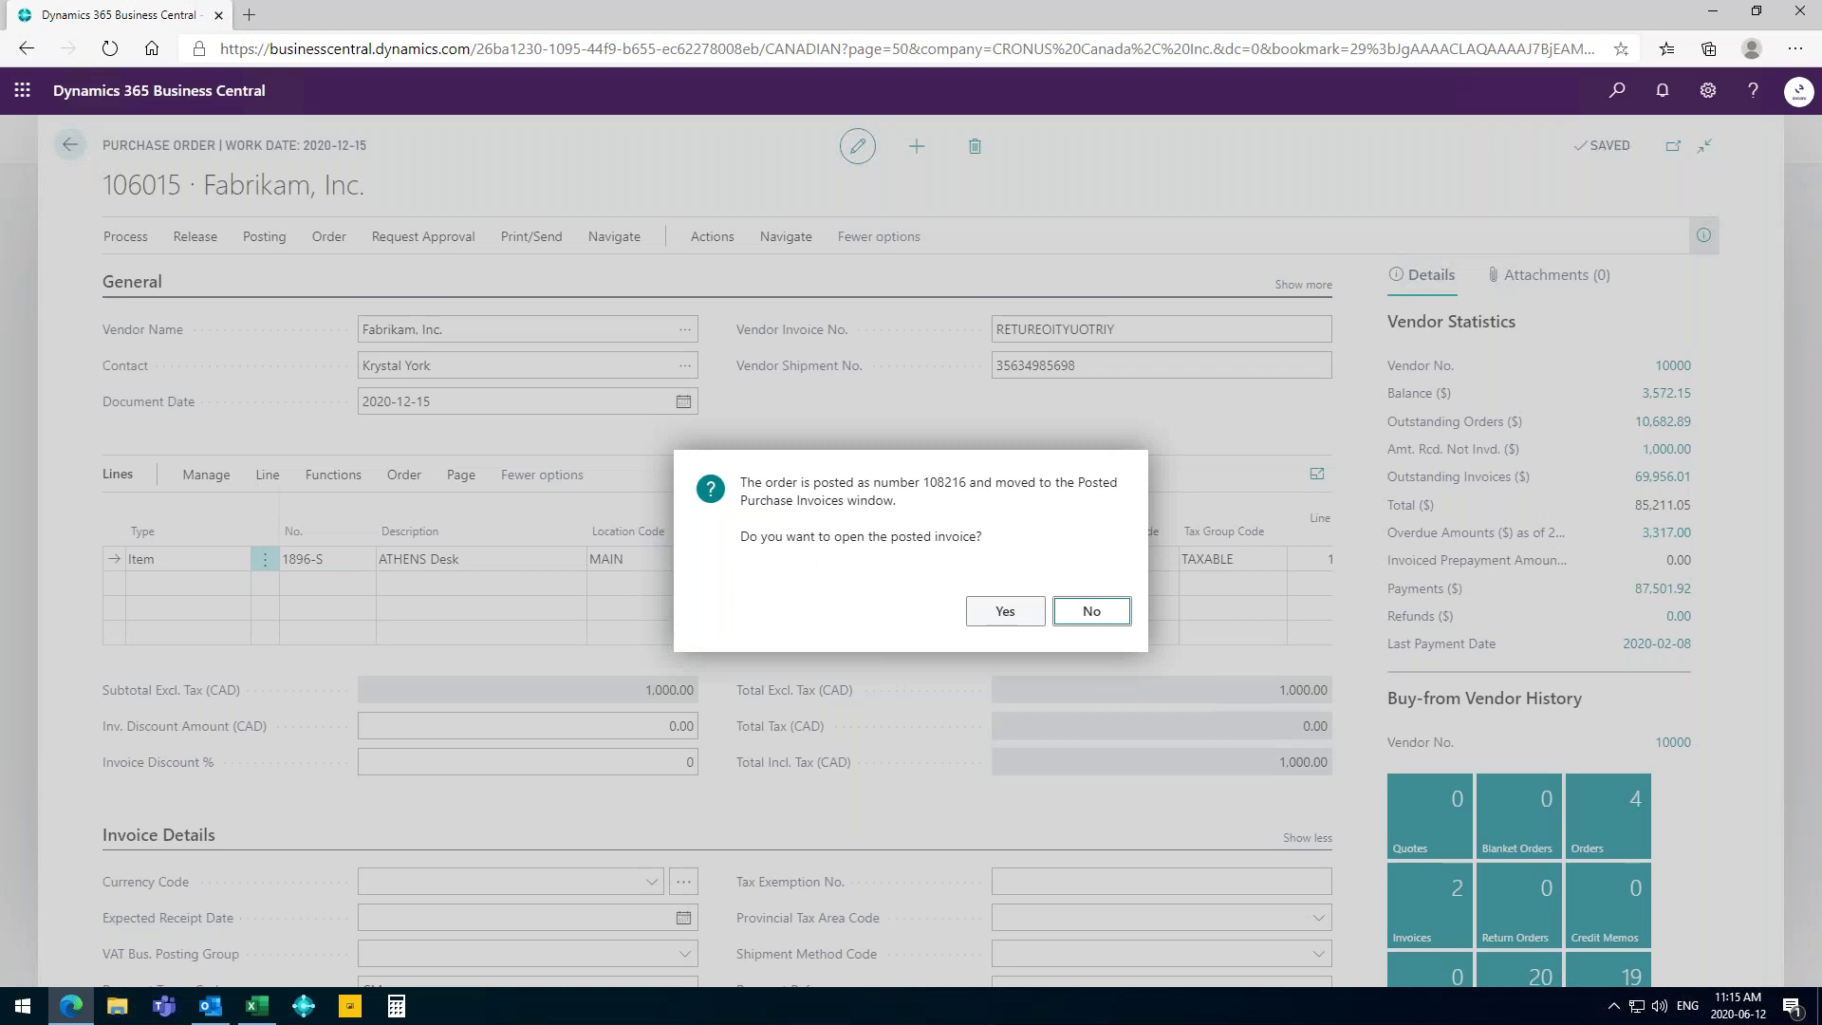
{"action": "left_click", "coordinate": [1012, 617]}
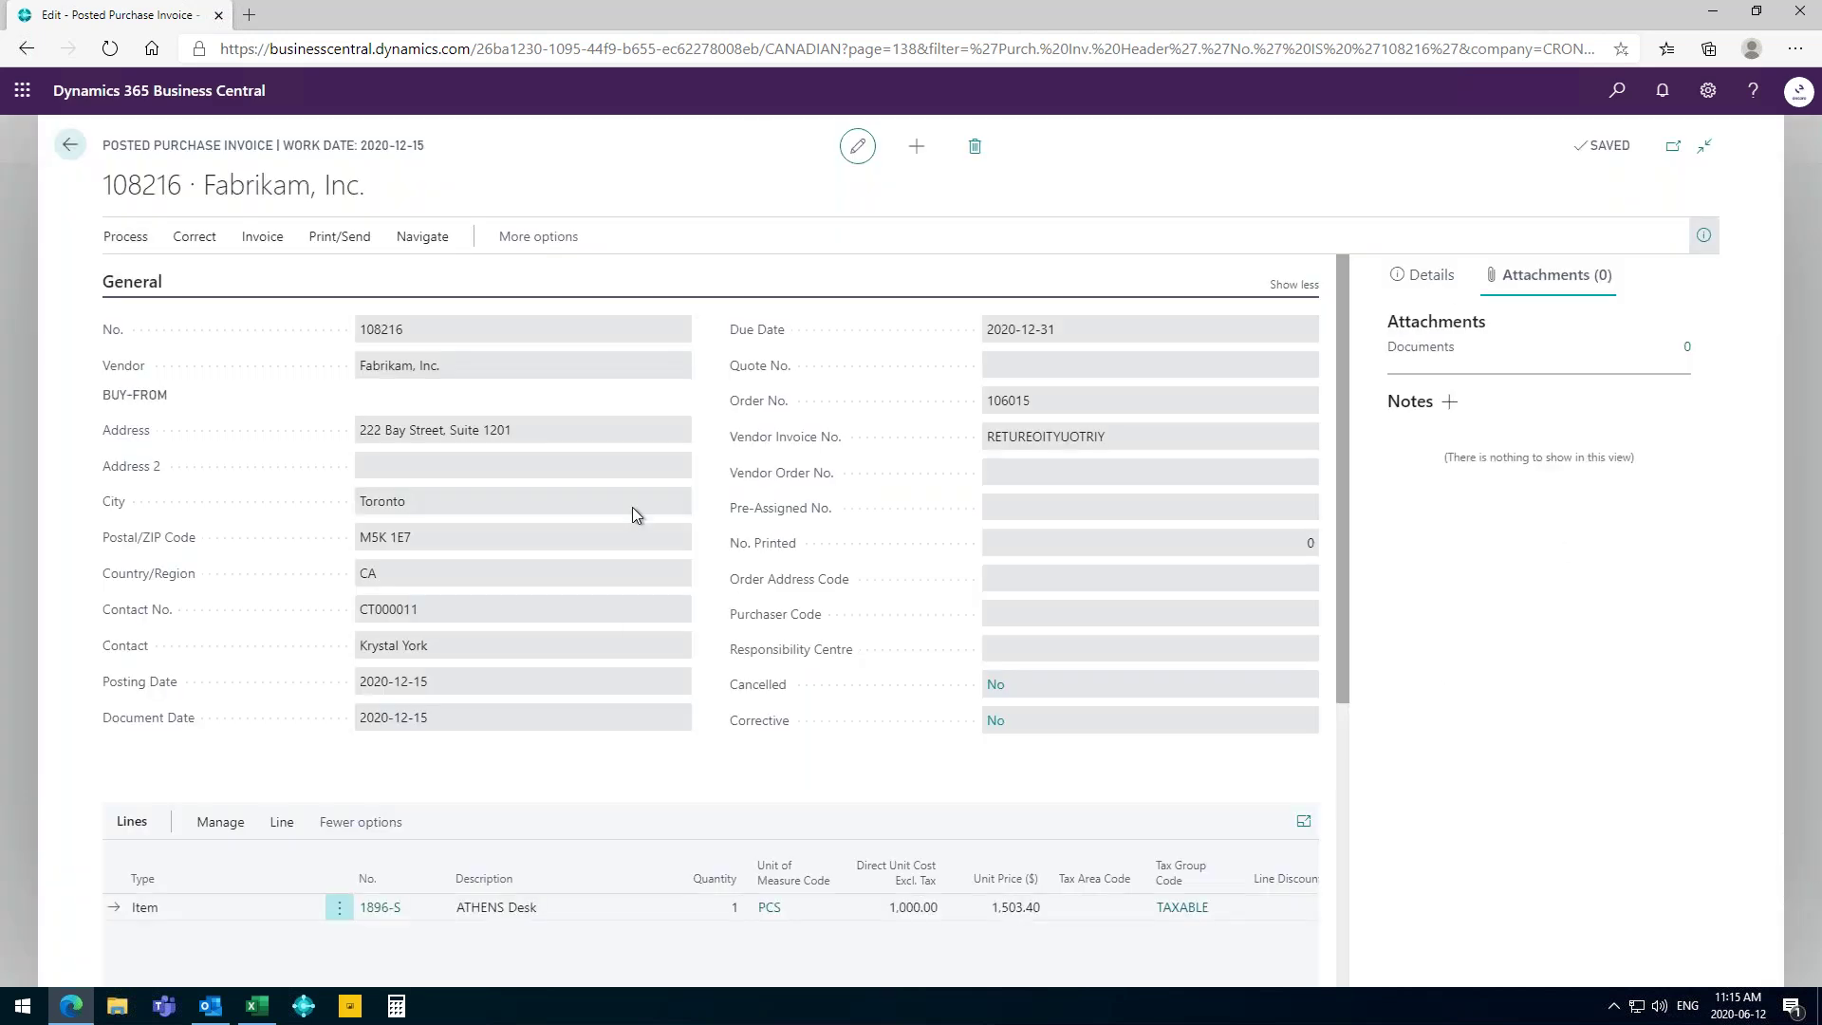
Close the posted purchase invoice and create a new purchase order for vendor Fabrikam, Inc.
{"action": "left_click", "coordinate": [69, 145]}
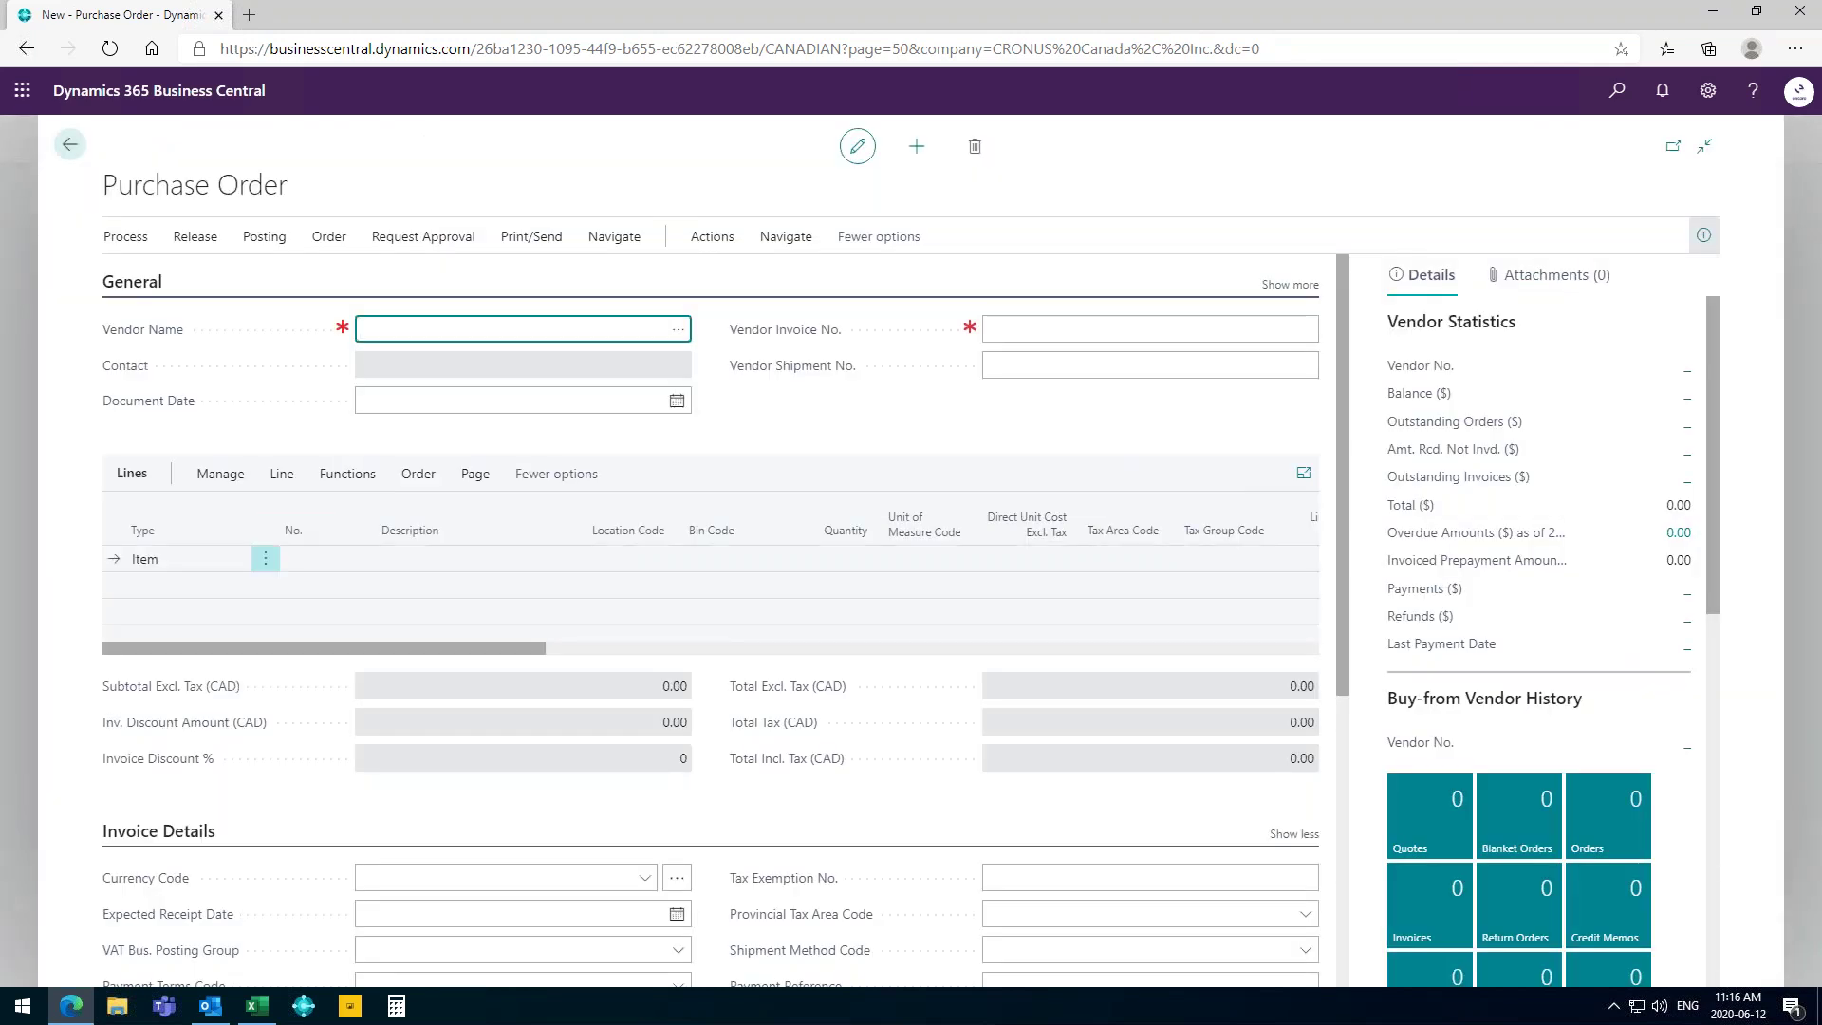
{"action": "type", "text": "fab"}
{"action": "key", "text": "Tab"}
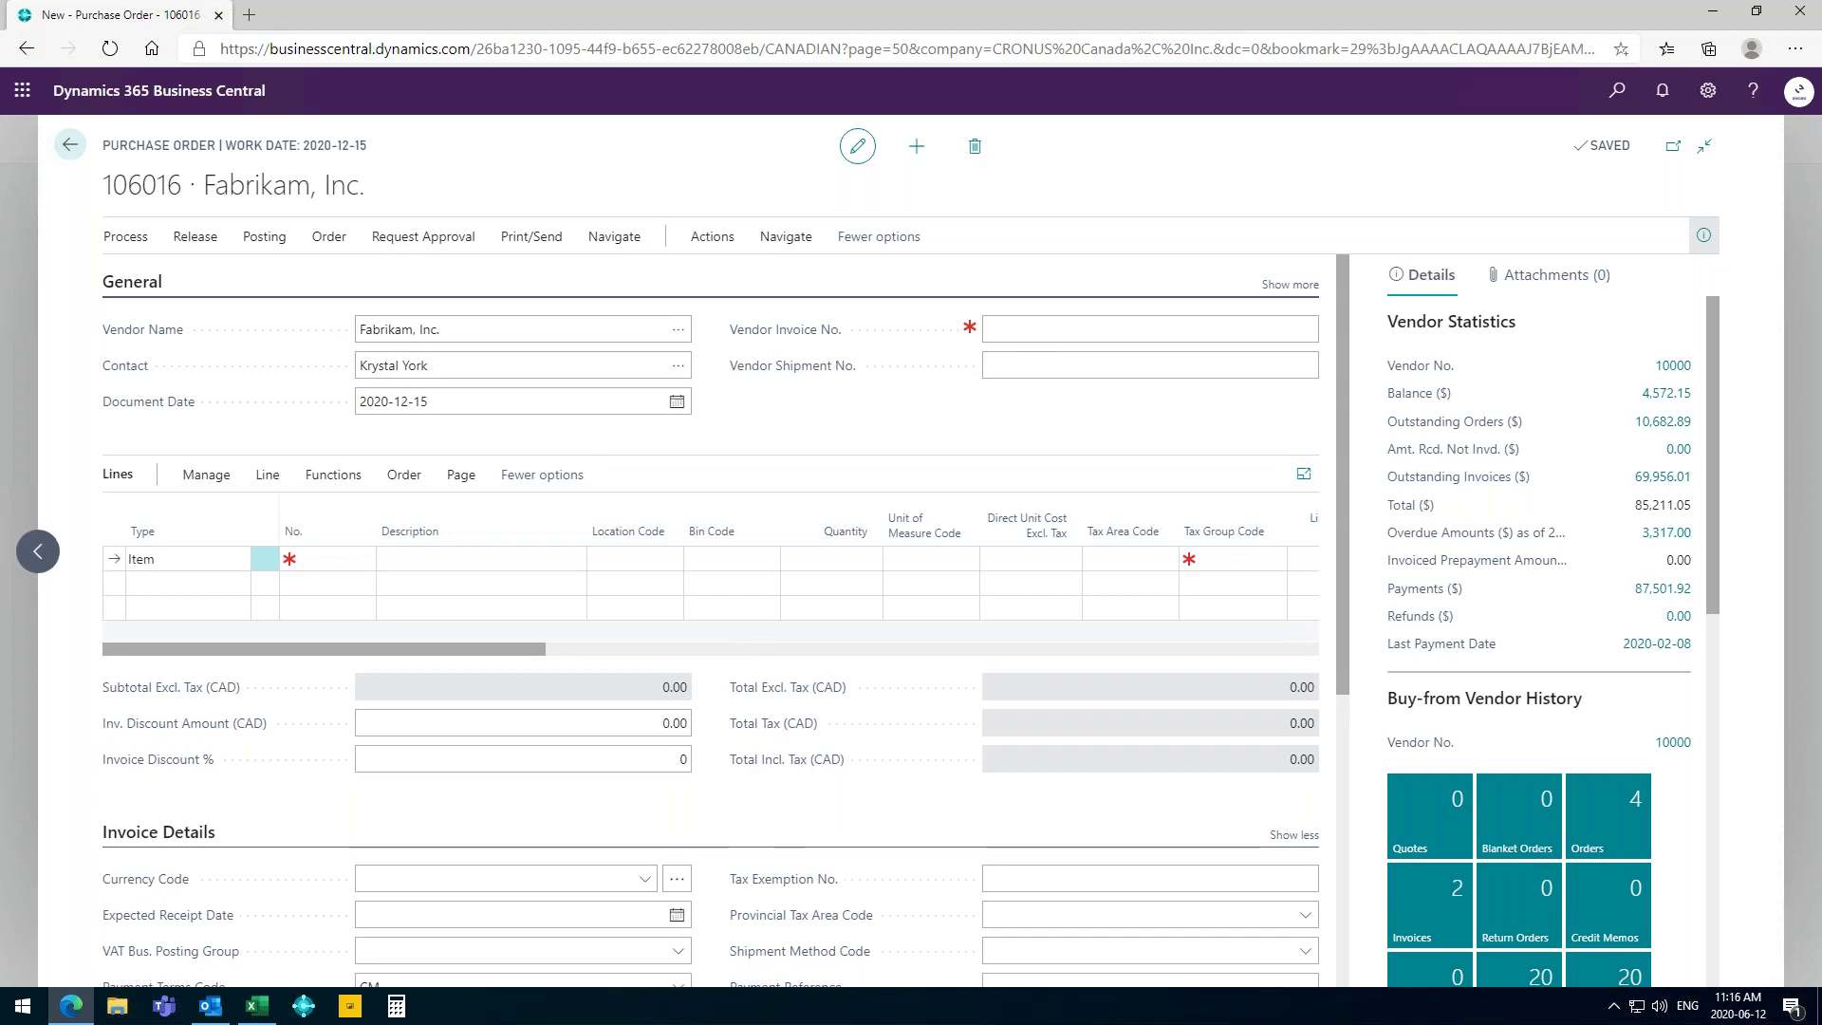
Add item 1896-S (ATHENS Desk) as the new purchase order's first line with location code WAREHOUSE.
{"action": "left_click", "coordinate": [364, 560]}
{"action": "left_click", "coordinate": [364, 561]}
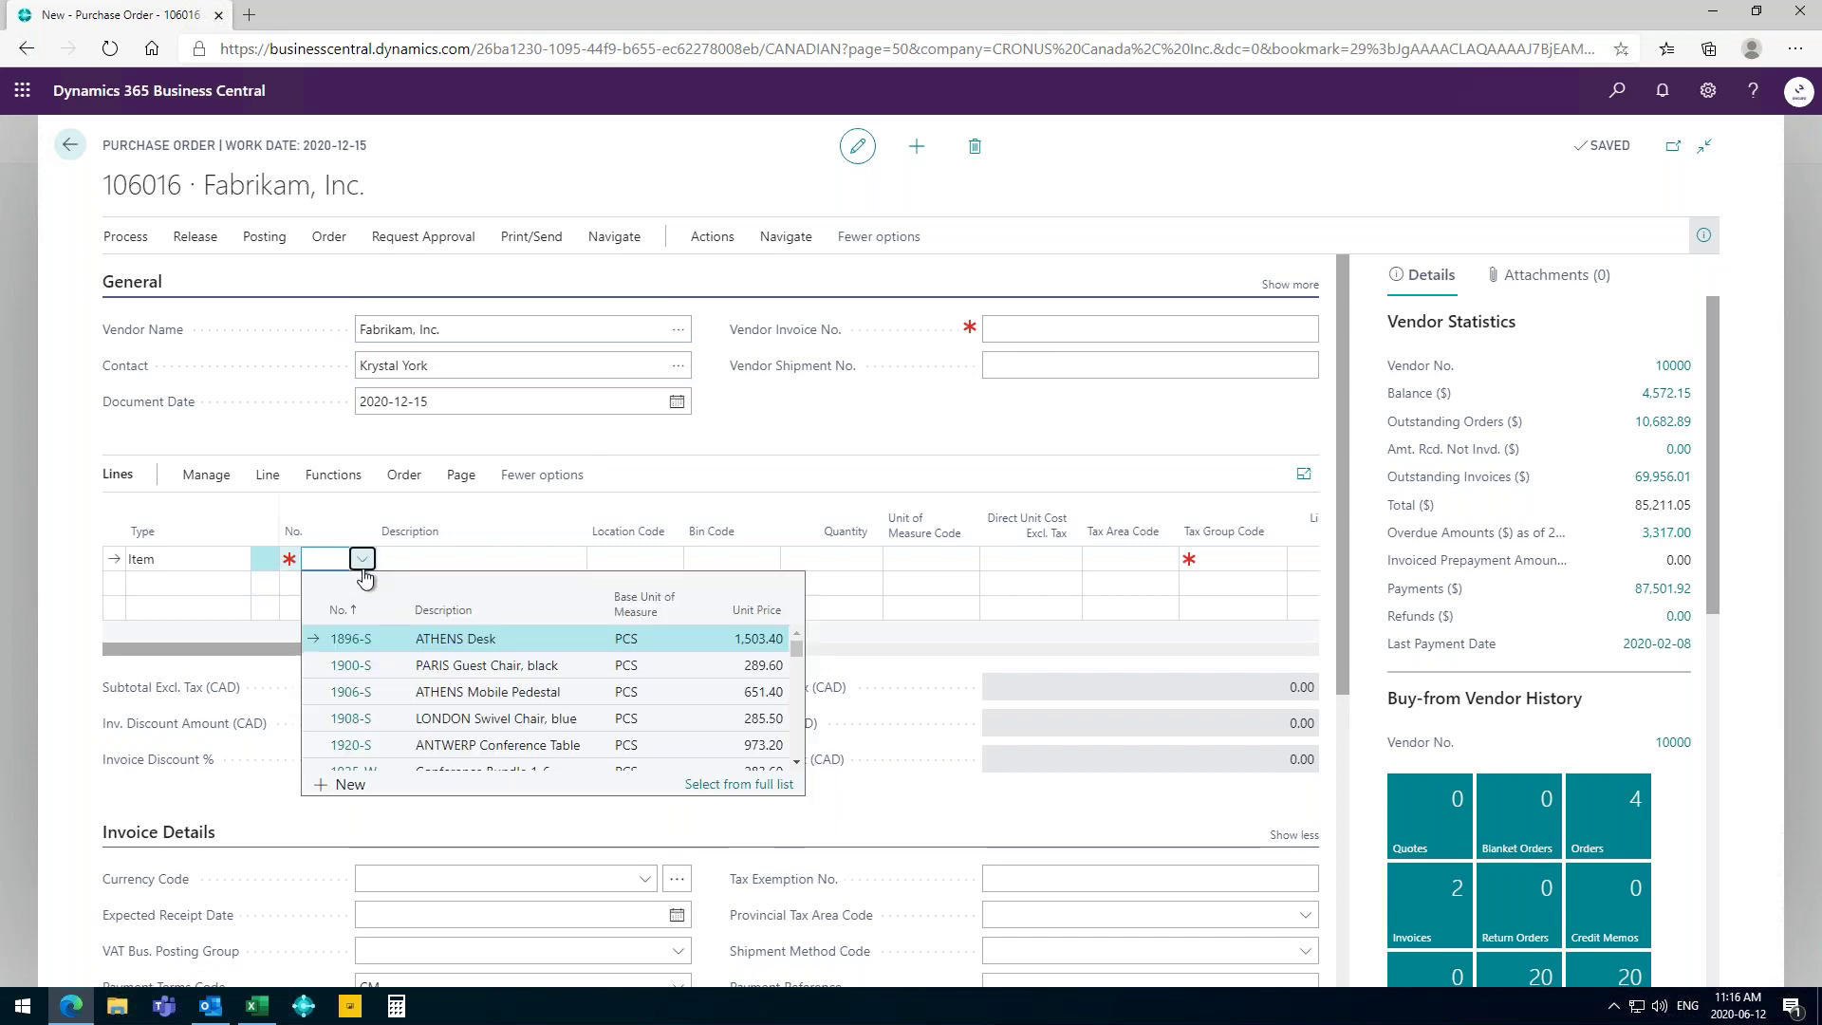
{"action": "left_click", "coordinate": [357, 643]}
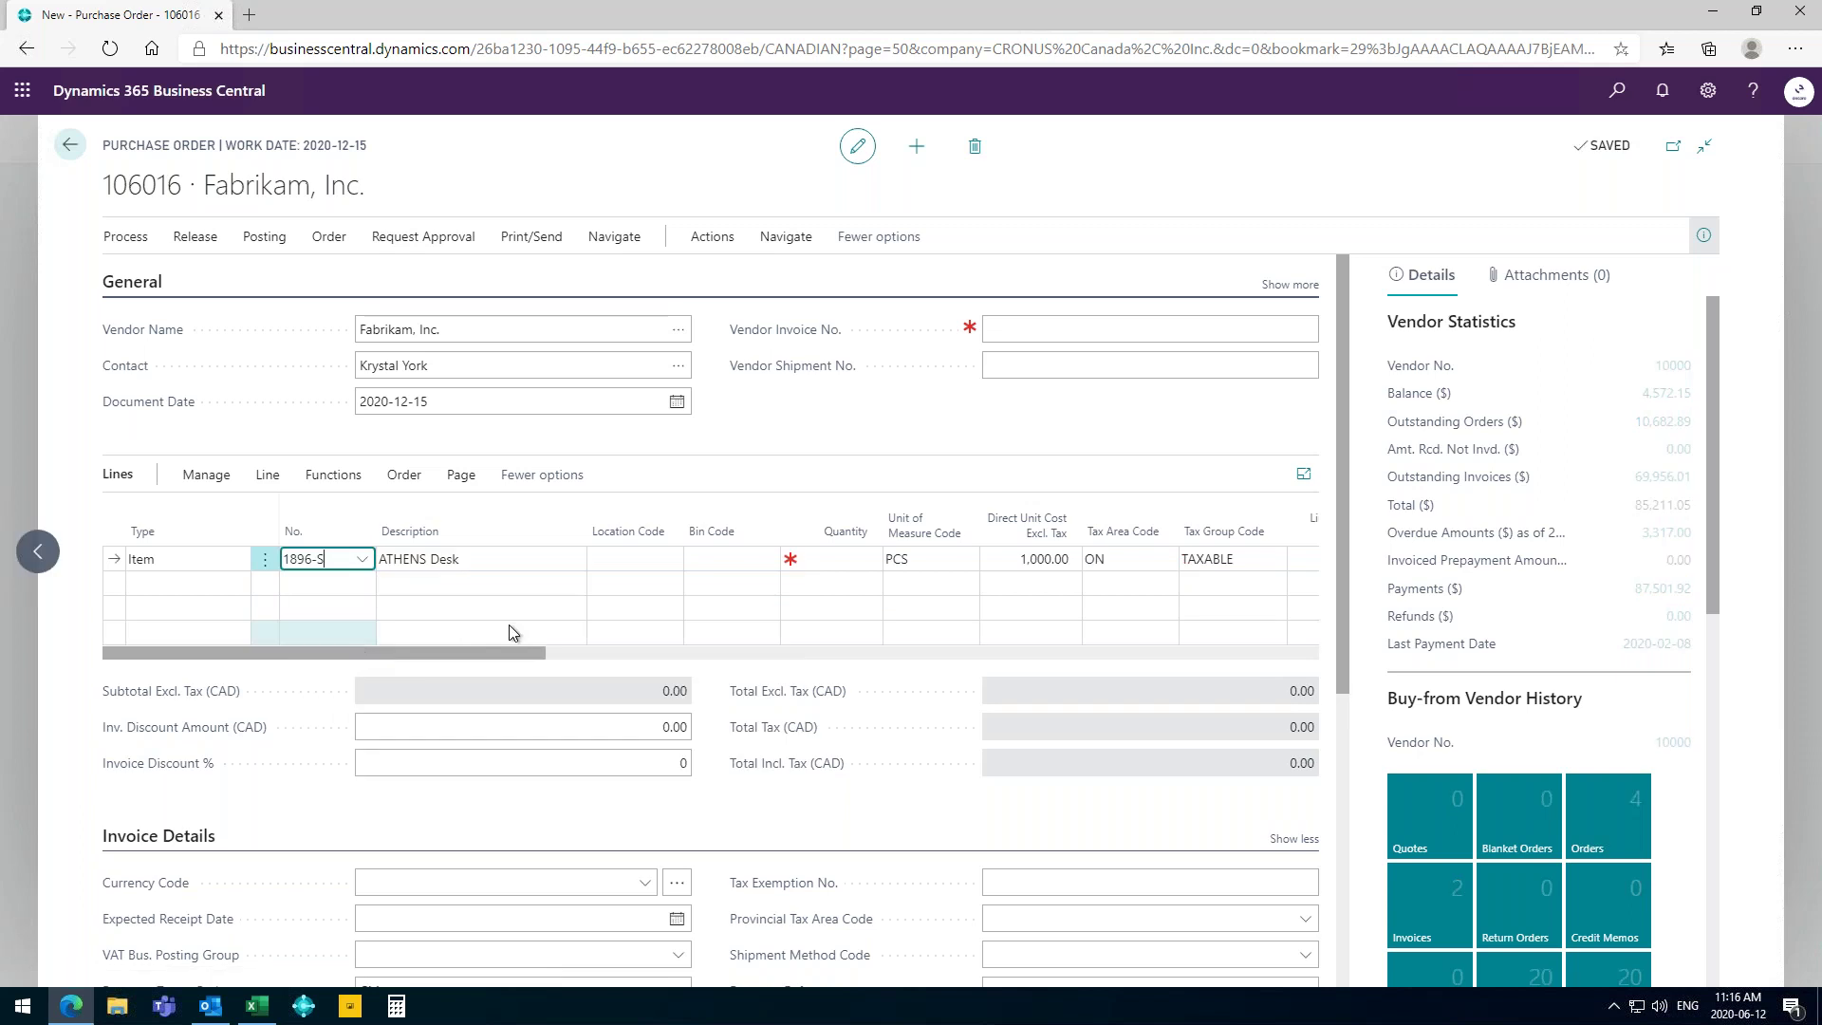
{"action": "key", "text": "Tab"}
{"action": "left_click", "coordinate": [671, 565]}
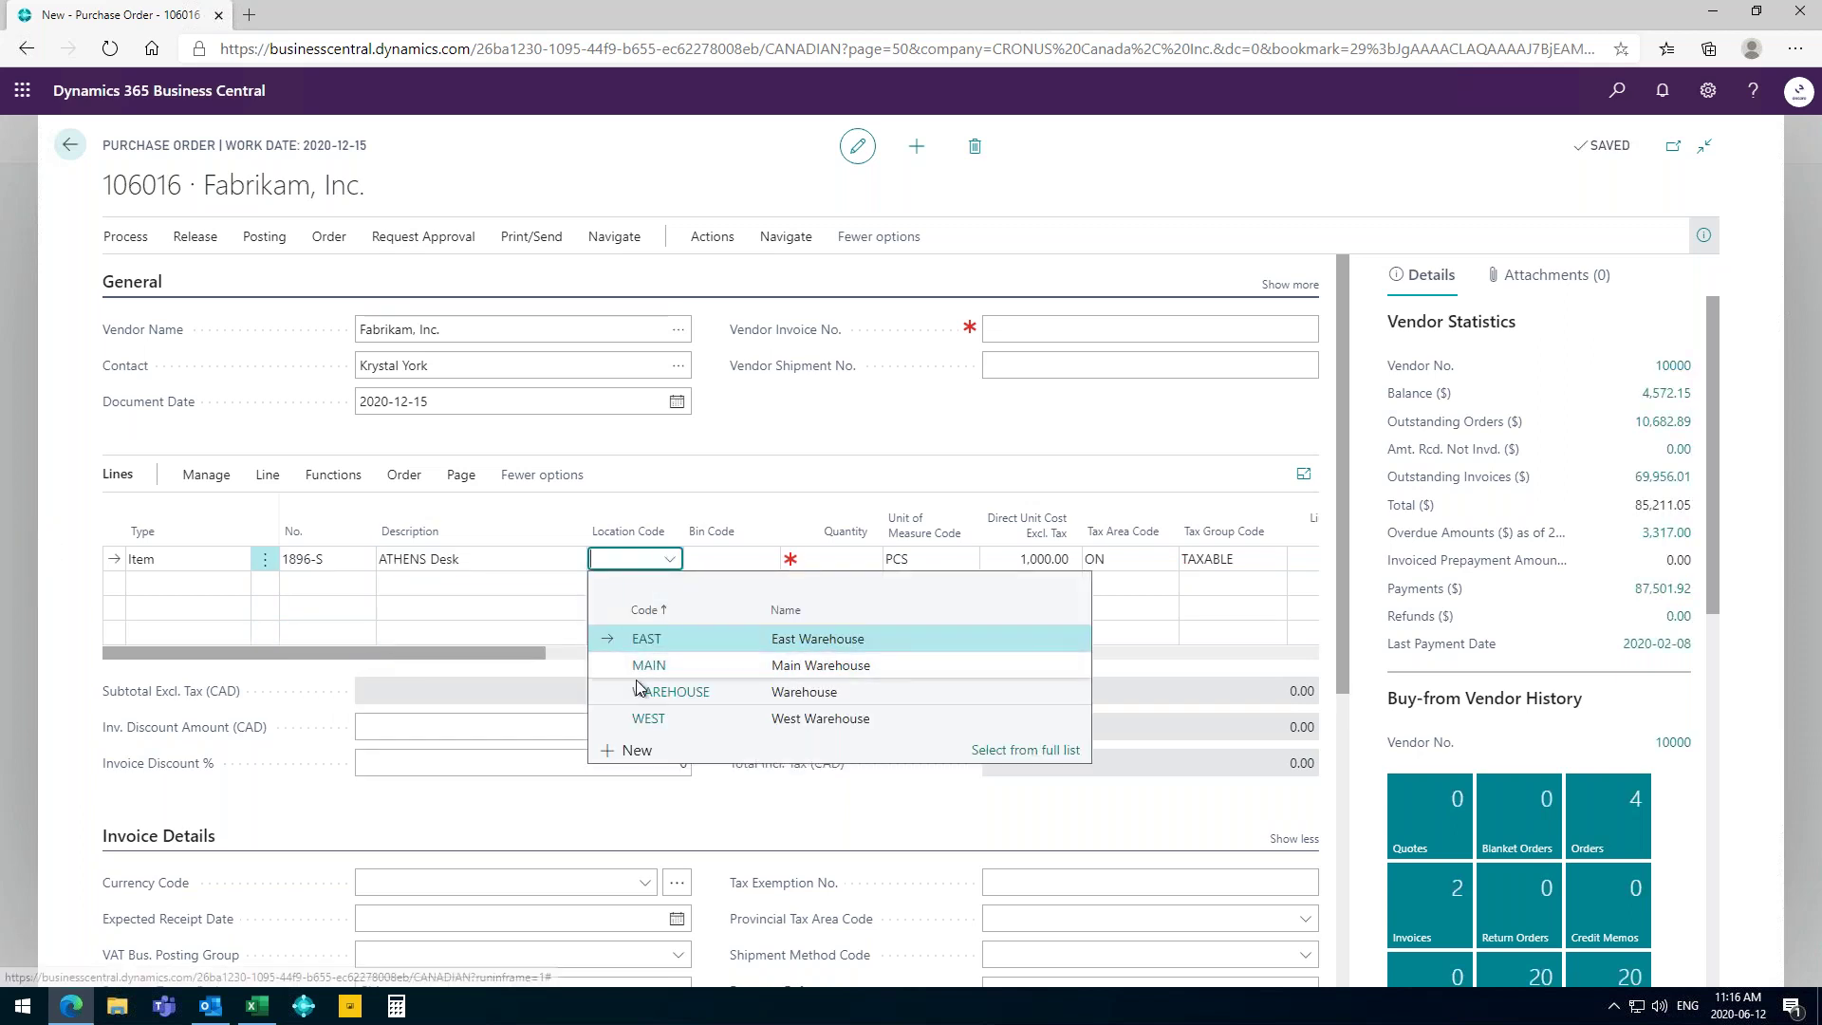
{"action": "left_click", "coordinate": [642, 696]}
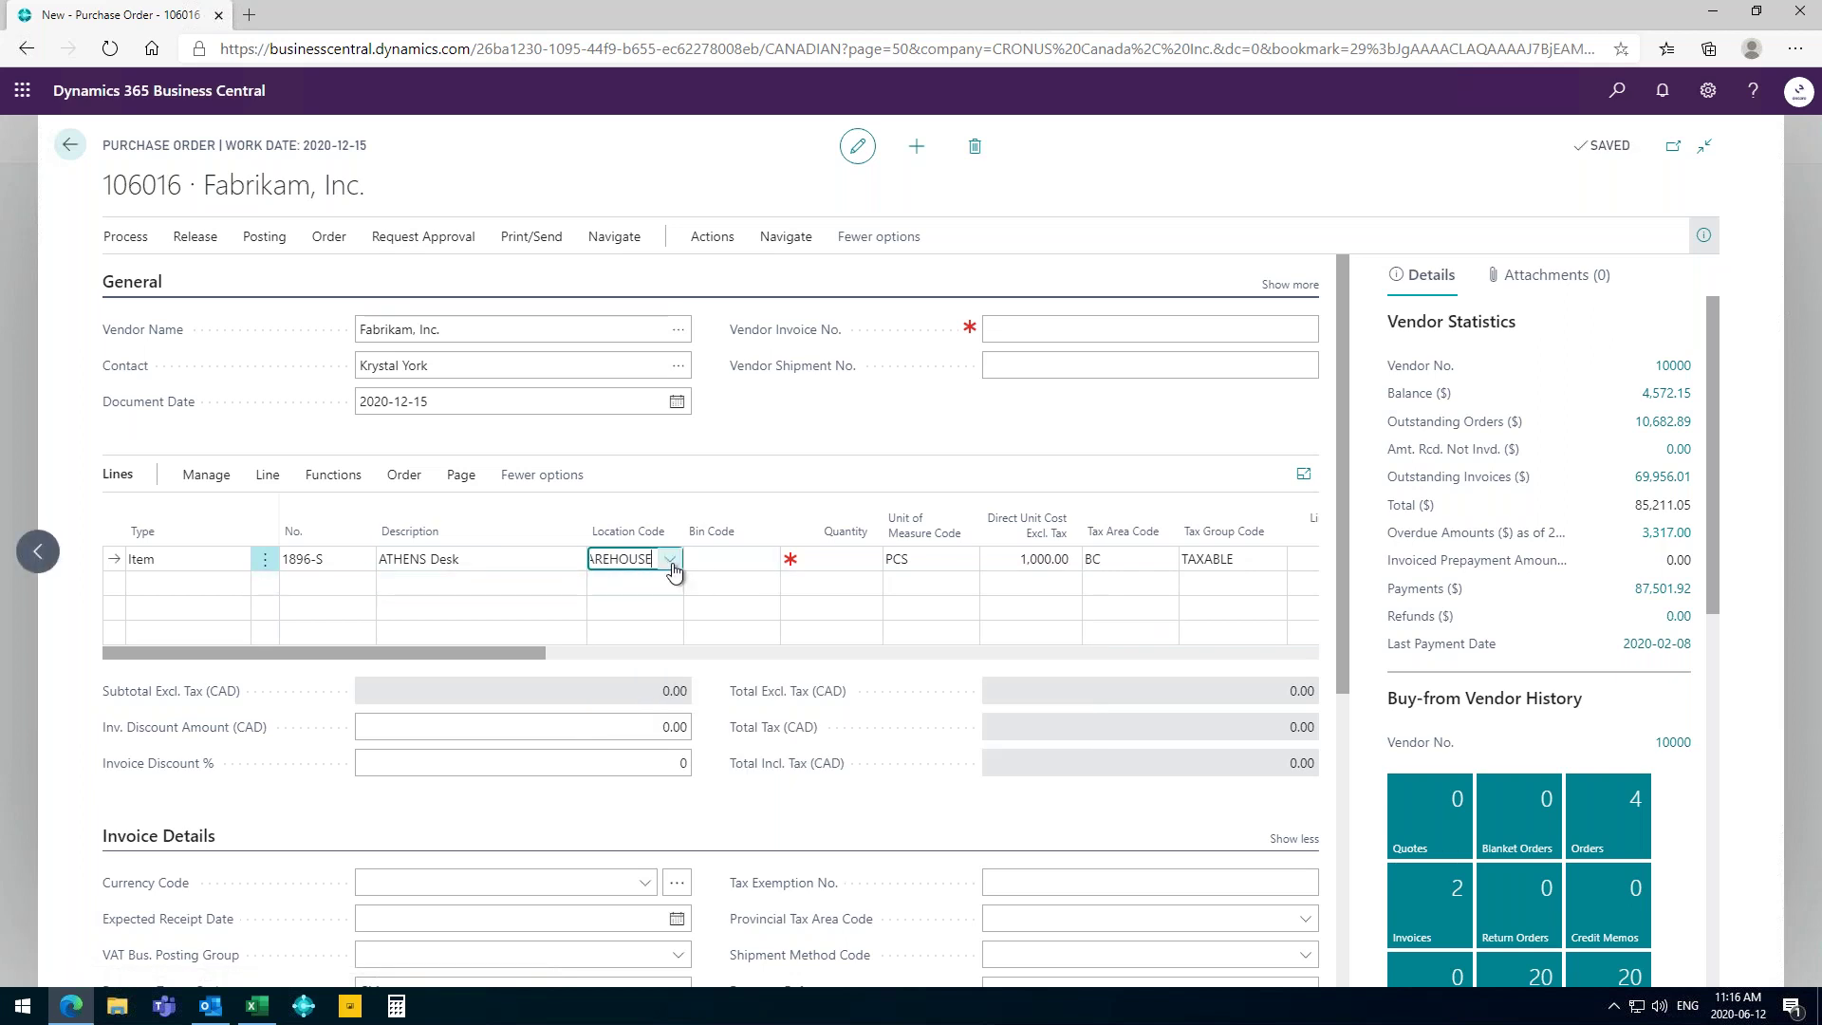
{"action": "left_click", "coordinate": [749, 566]}
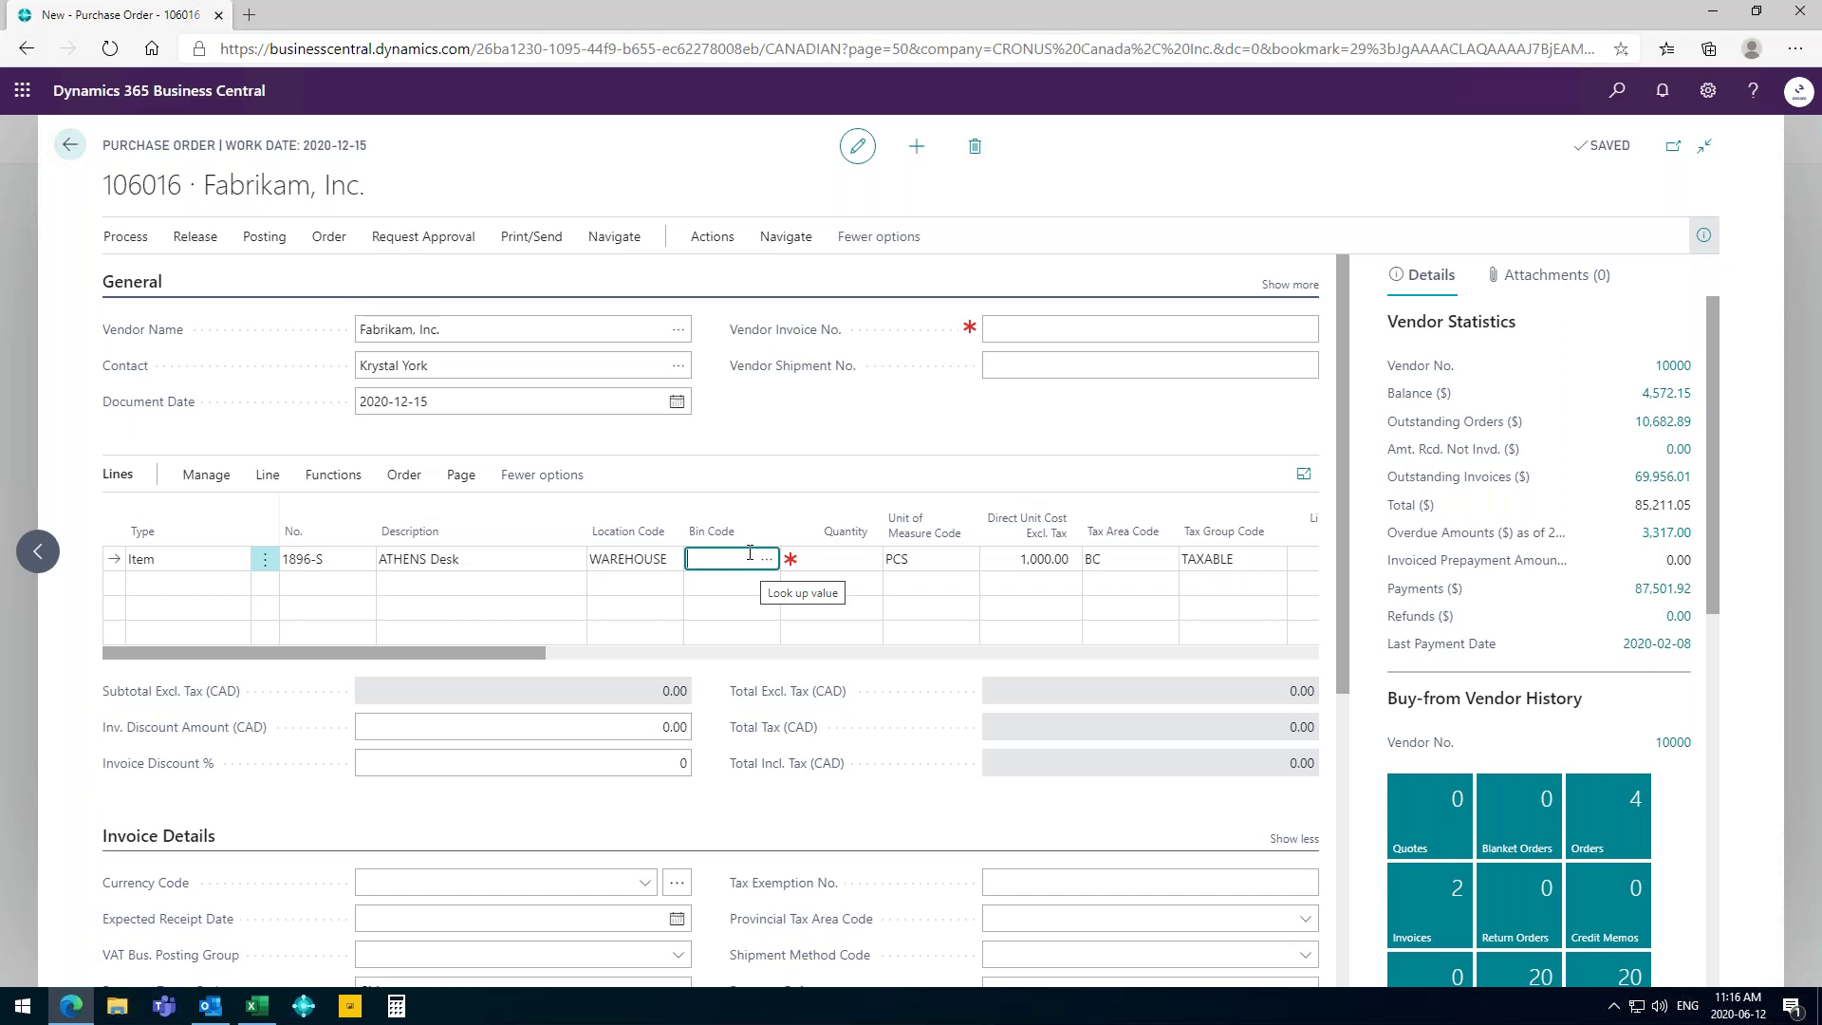
View the order's warehouse actions for creating a warehouse receipt or inventory put-away/pick, and its release options.
{"action": "left_click", "coordinate": [714, 245]}
{"action": "left_click", "coordinate": [438, 281]}
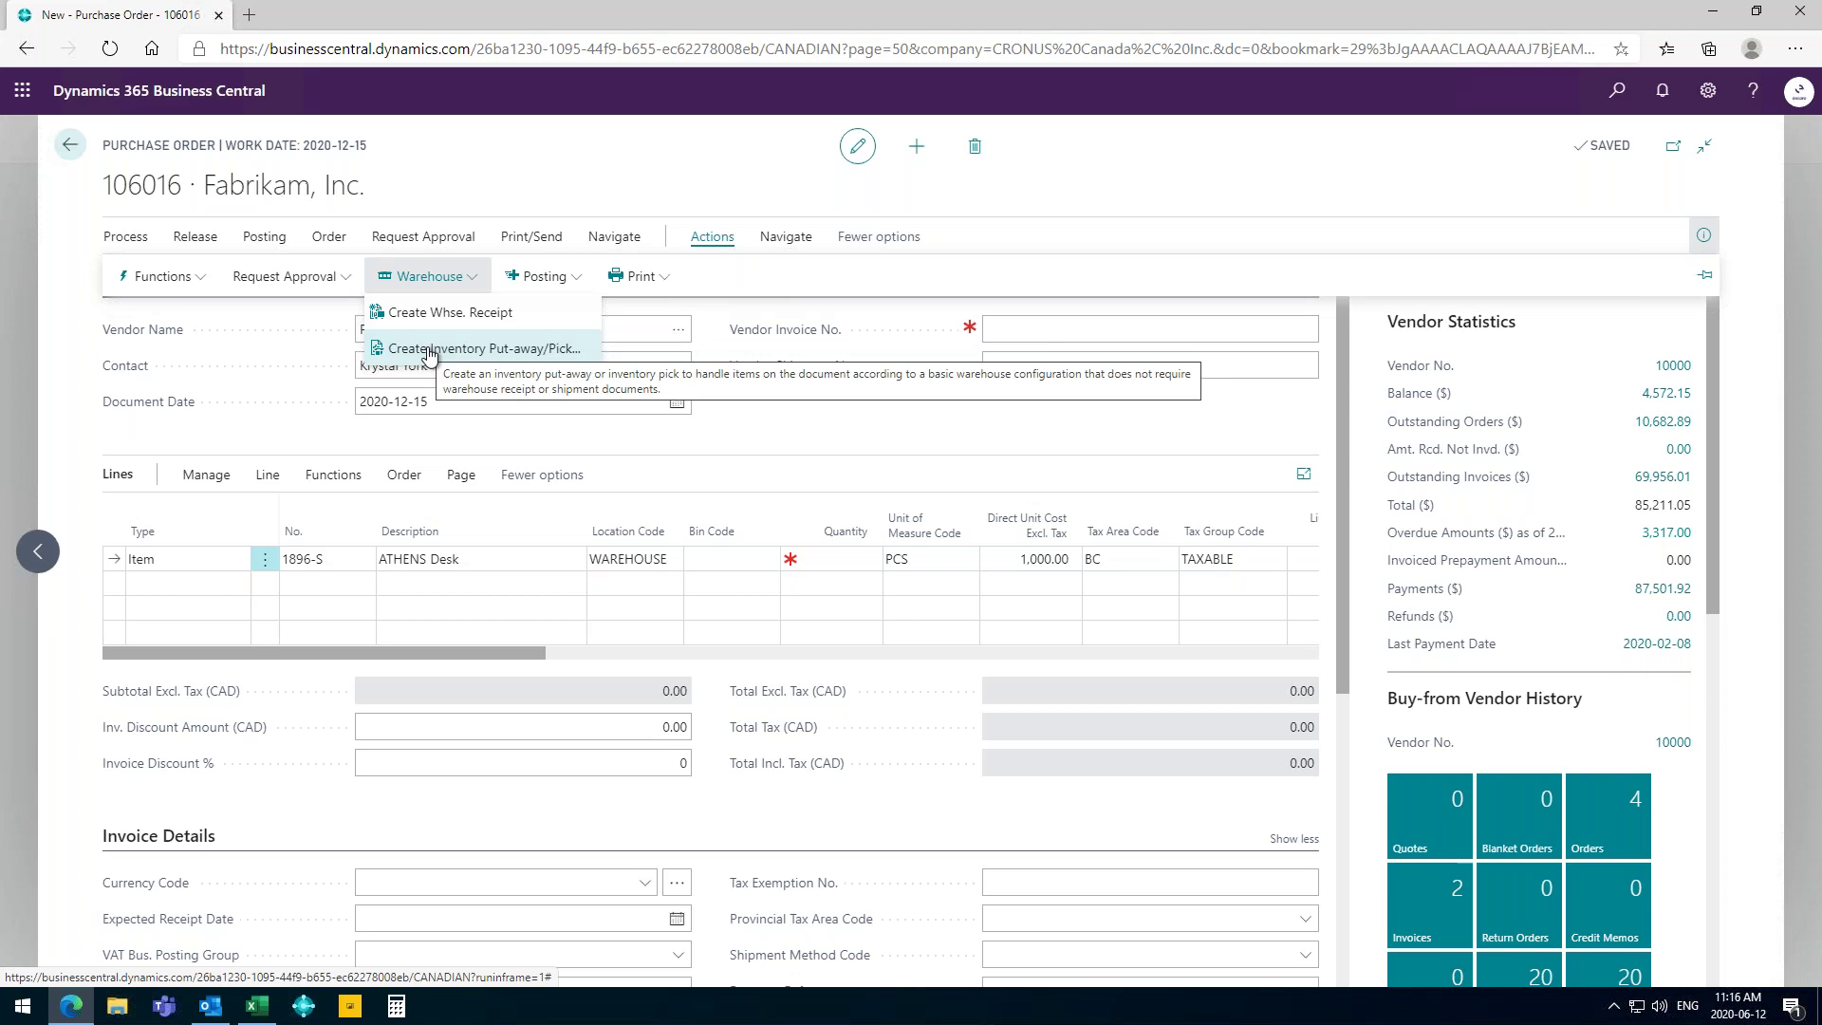
{"action": "left_click", "coordinate": [776, 407]}
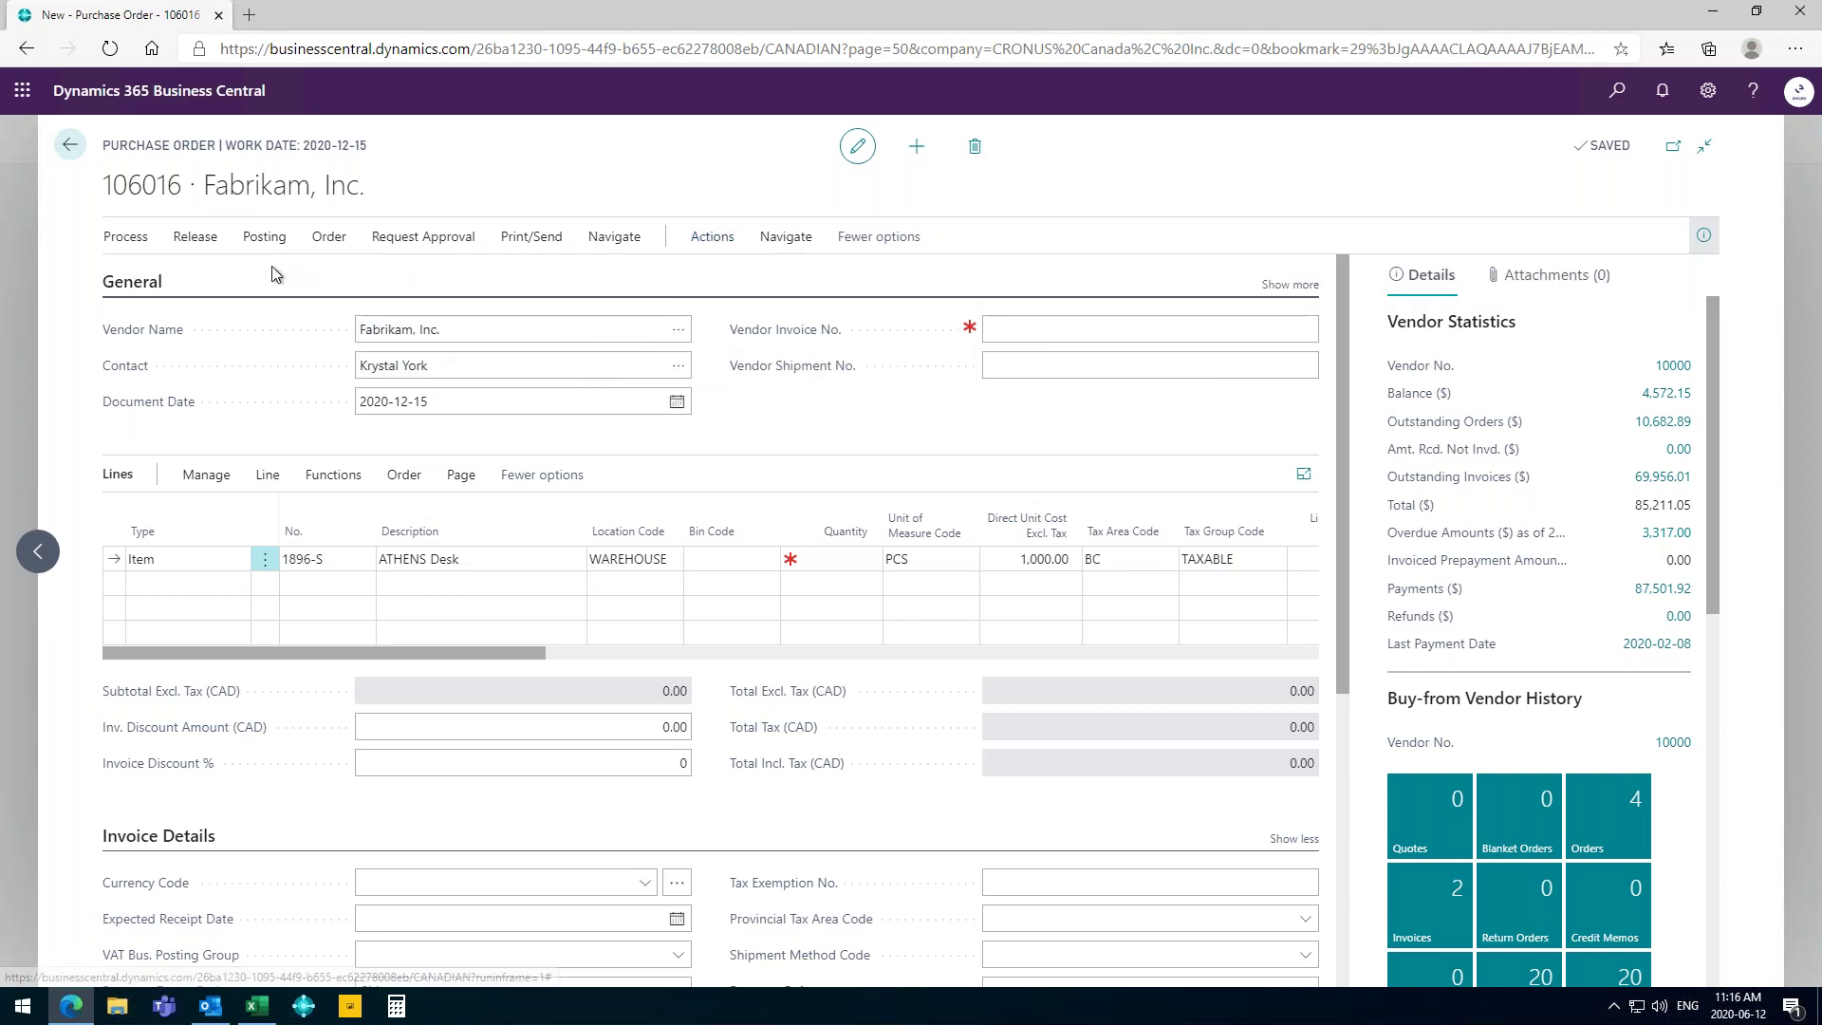
{"action": "left_click", "coordinate": [195, 238]}
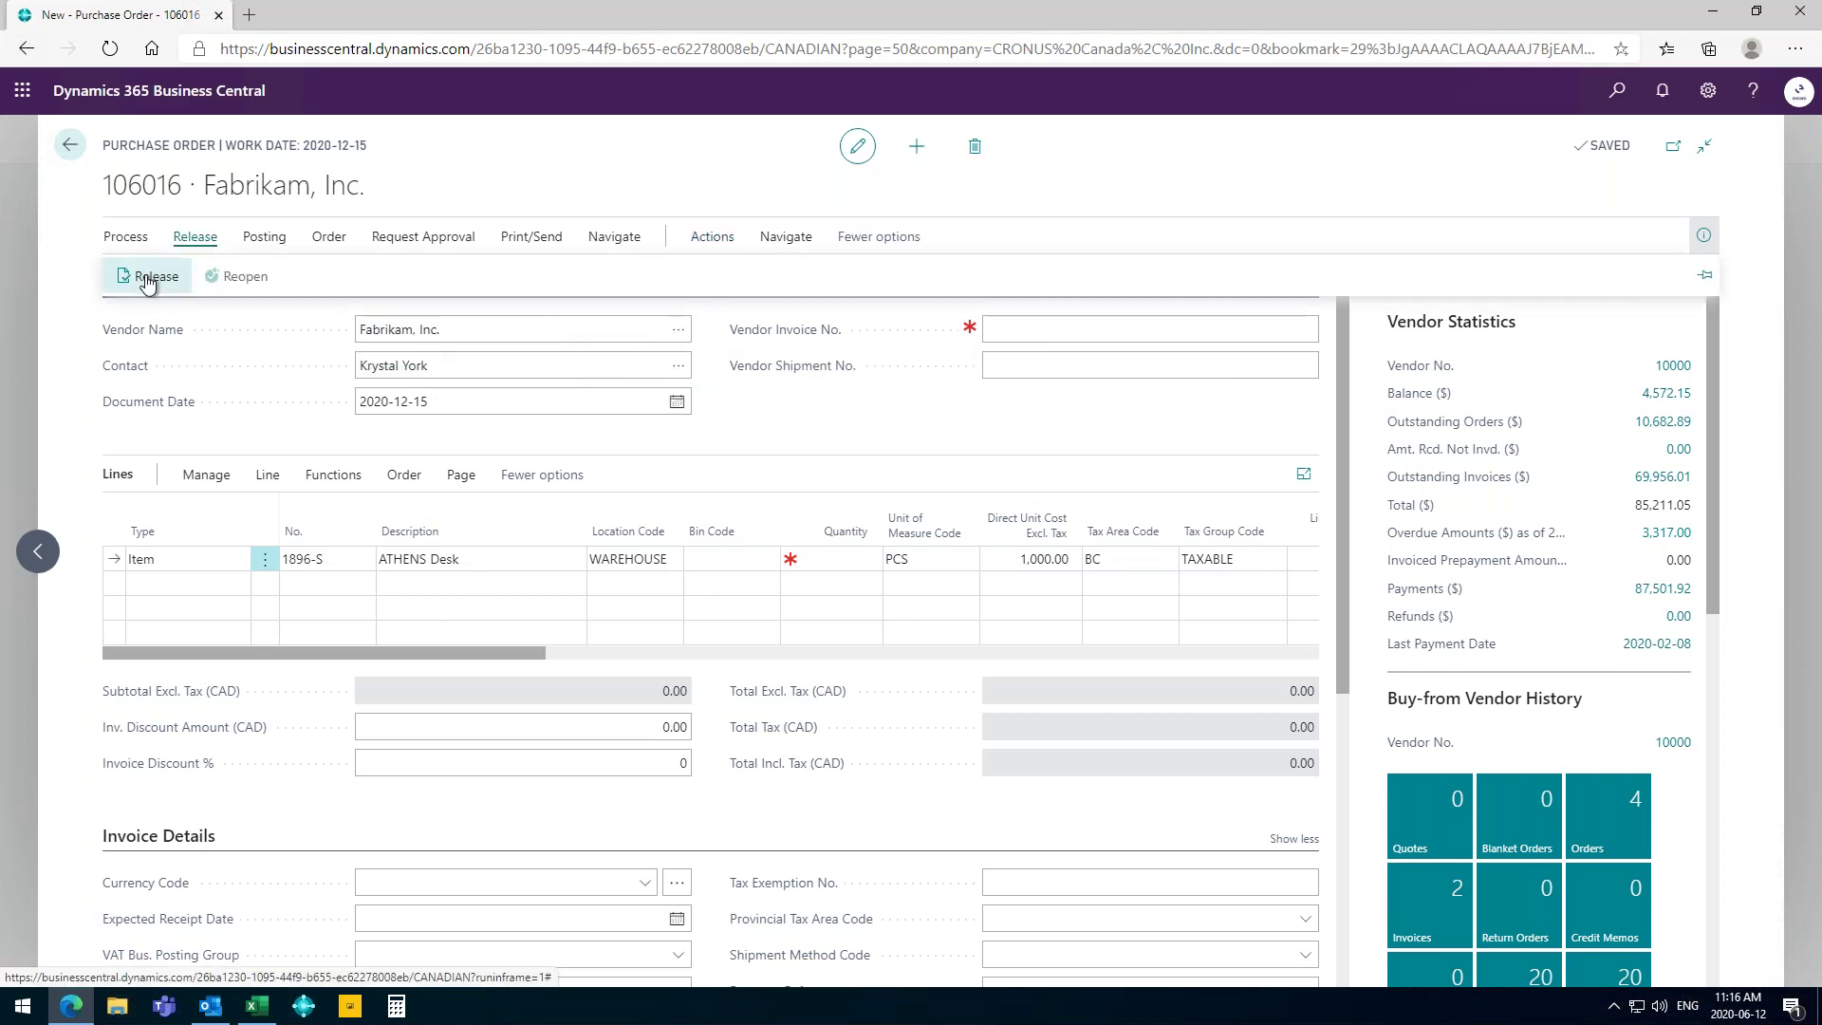
Set the ATHENS Desk line's quantity to 1, release the purchase order and close it.
{"action": "left_click", "coordinate": [147, 277]}
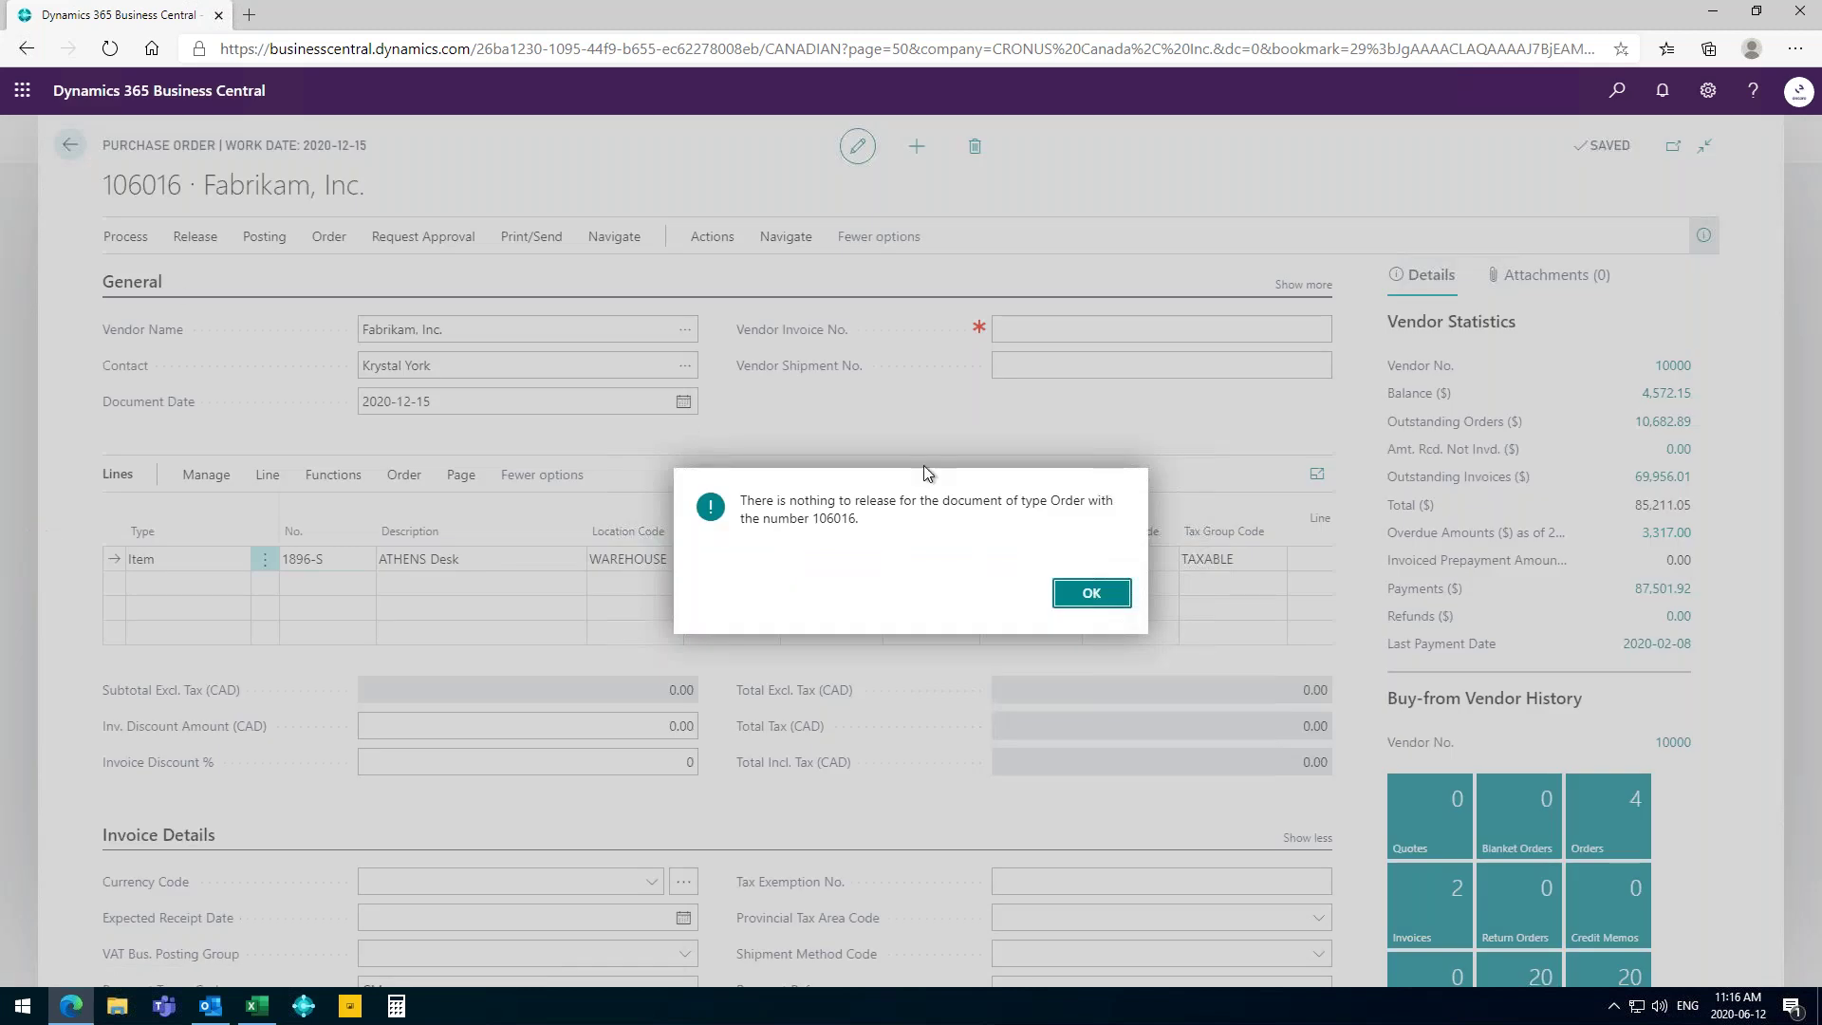
{"action": "left_click", "coordinate": [1064, 593]}
{"action": "left_click", "coordinate": [825, 561]}
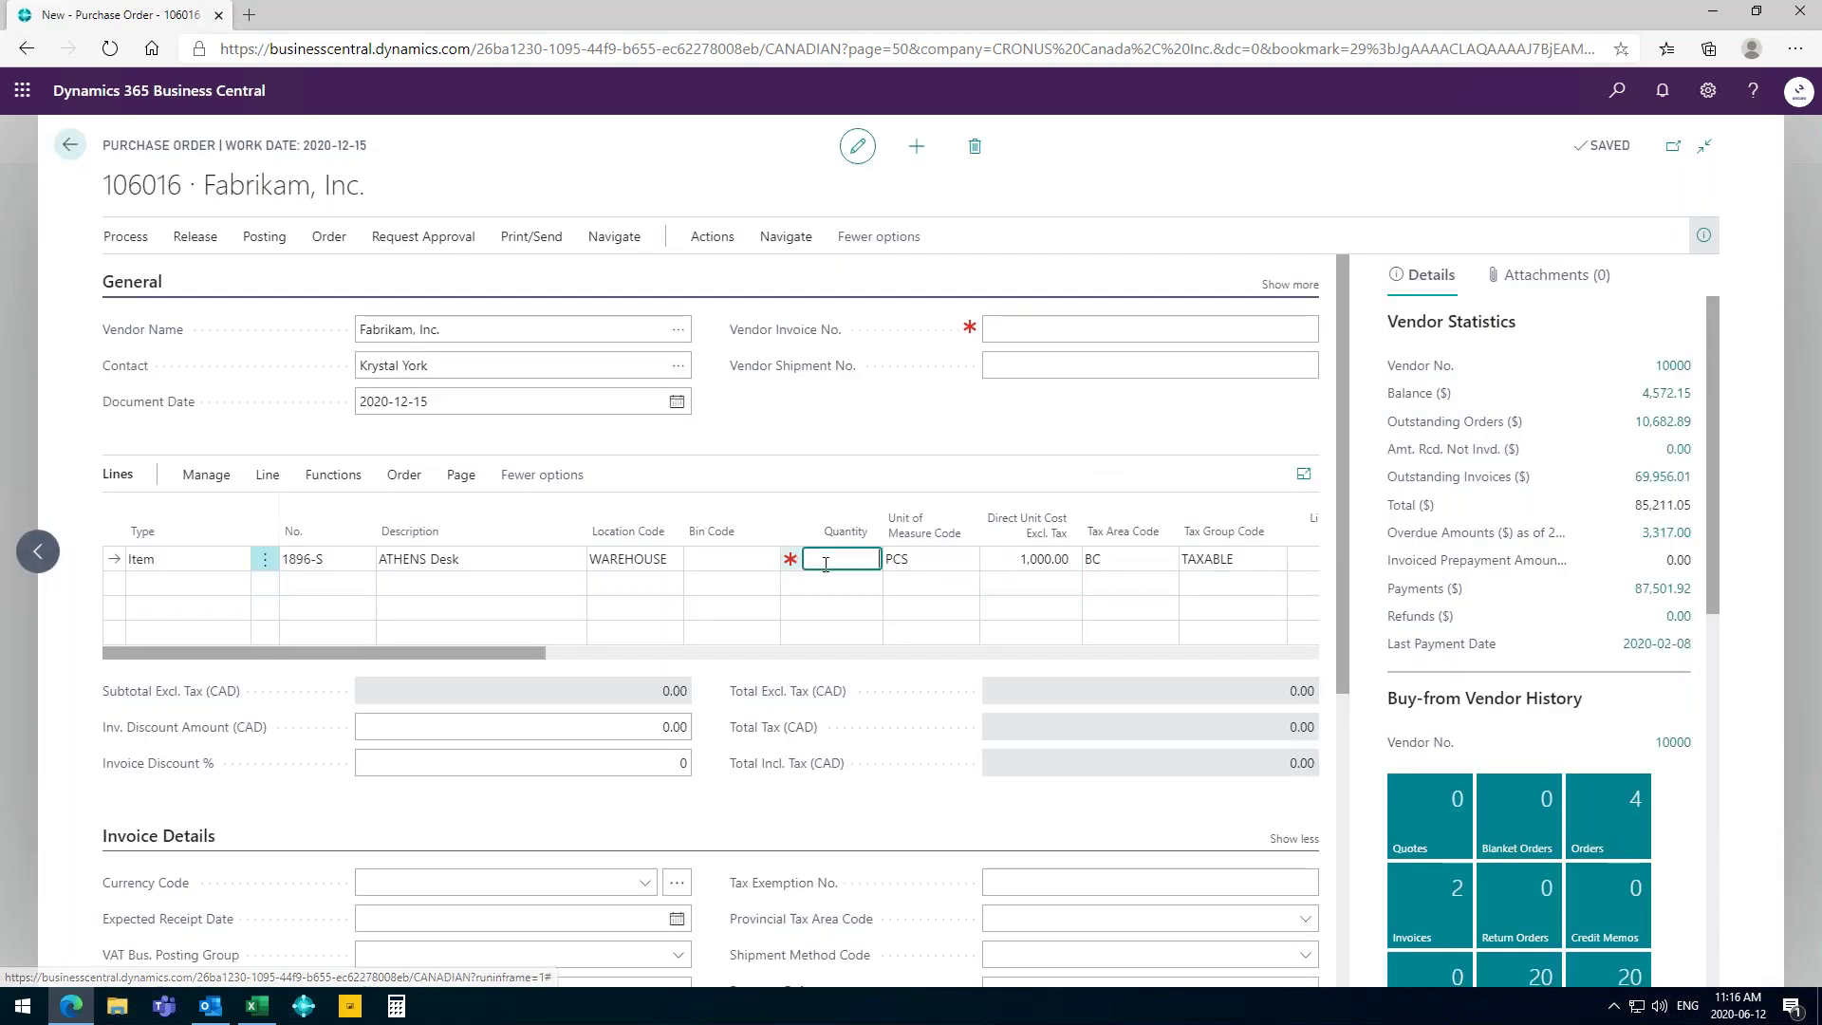
{"action": "type", "text": "1"}
{"action": "key", "text": "Tab"}
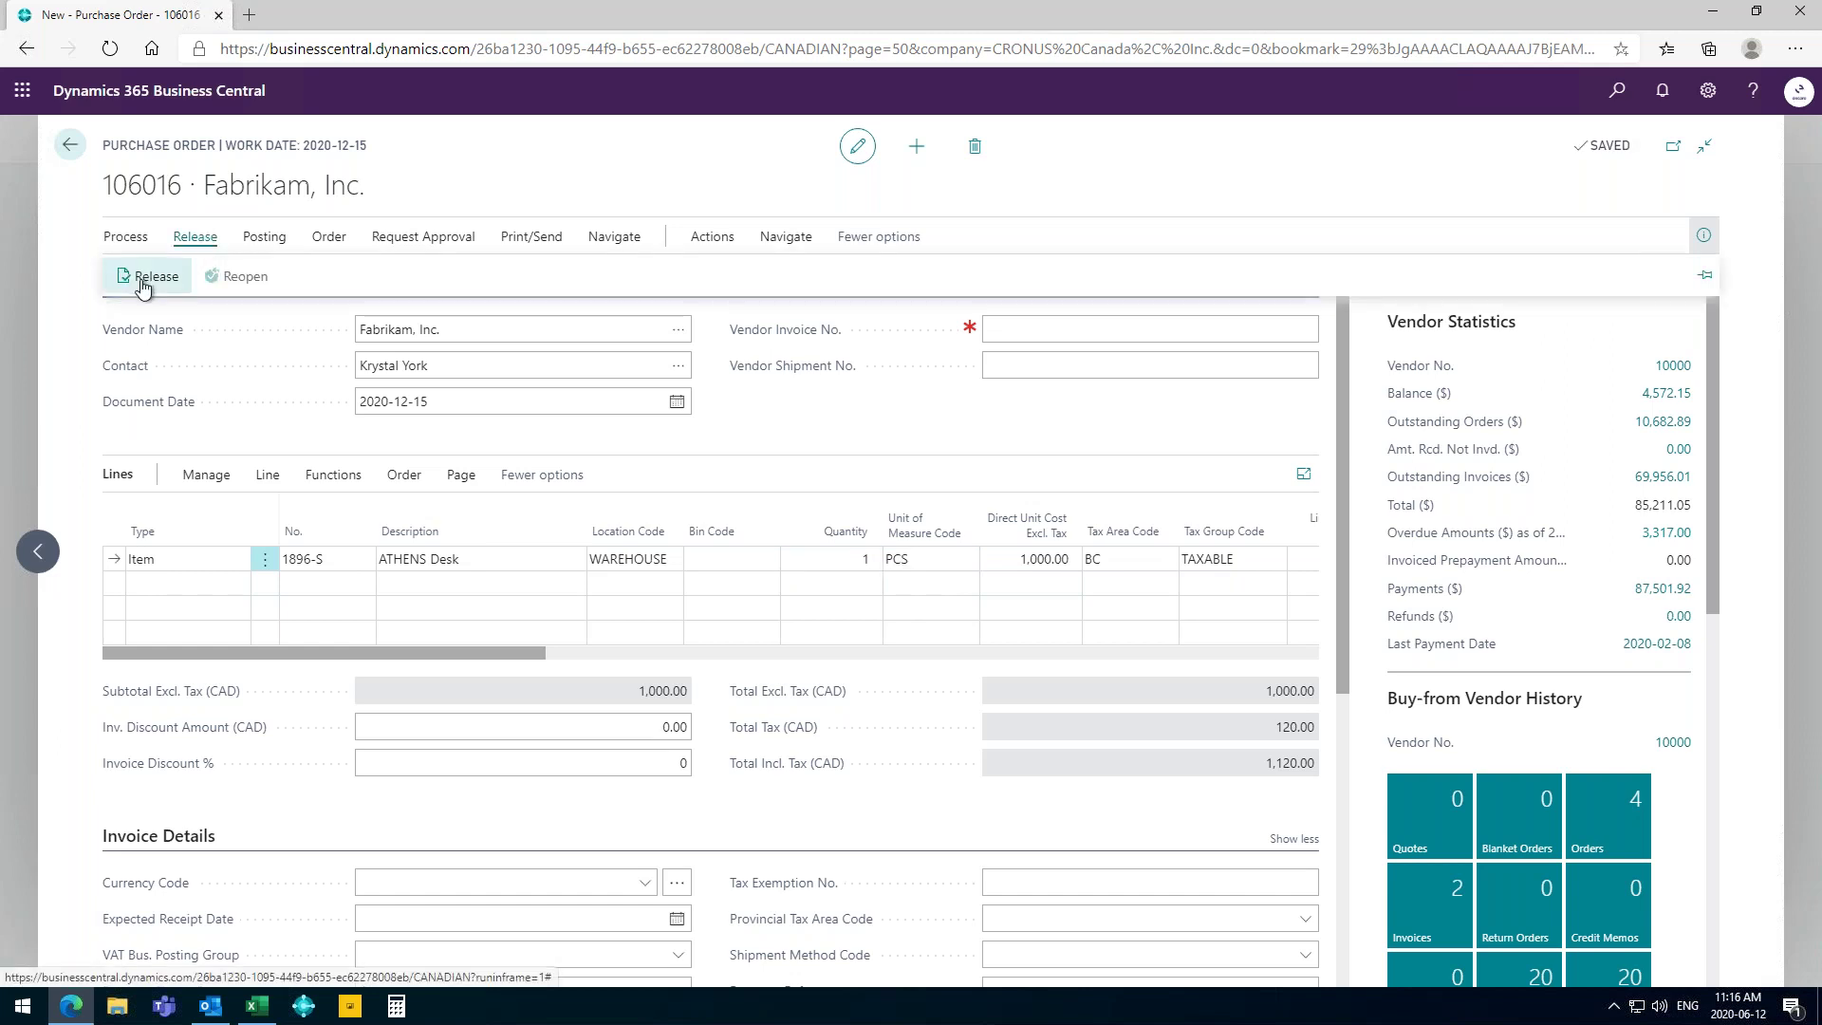
{"action": "left_click", "coordinate": [150, 276]}
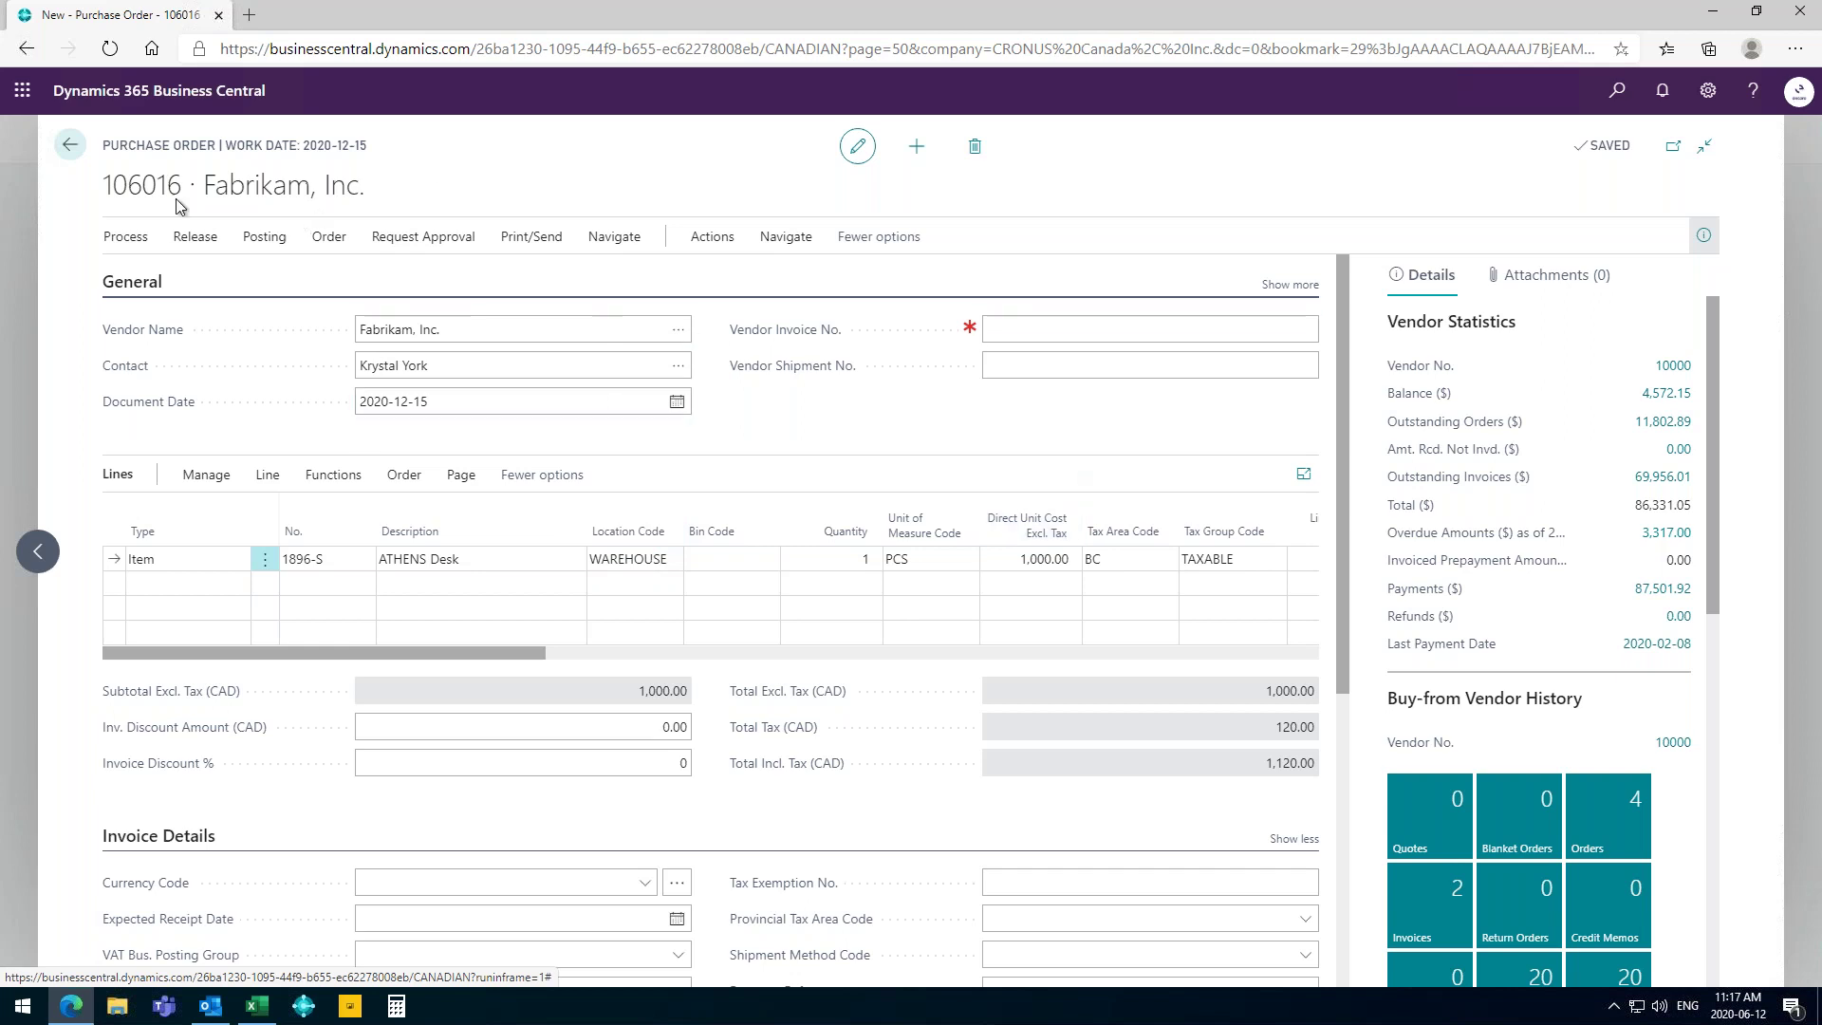
{"action": "left_click", "coordinate": [70, 146]}
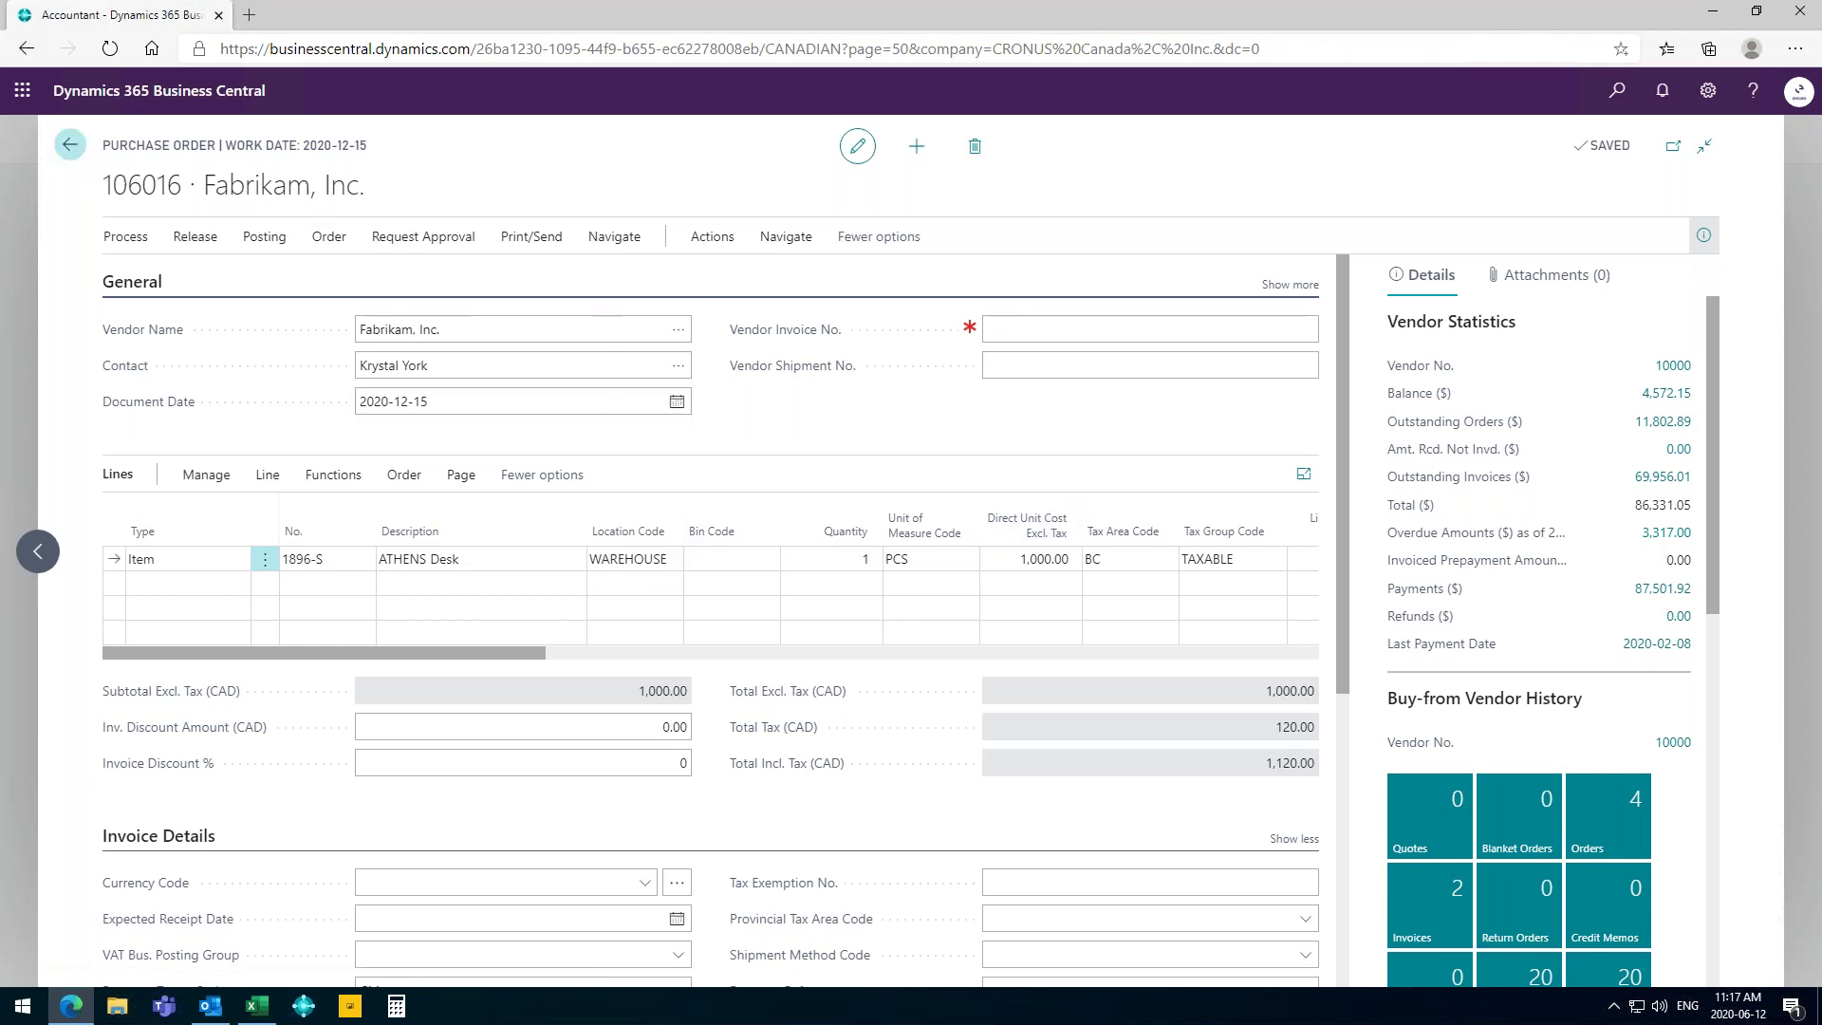
Search for the warehouse receipts list and create a new warehouse receipt with location code WAREHOUSE.
{"action": "left_click", "coordinate": [1617, 92]}
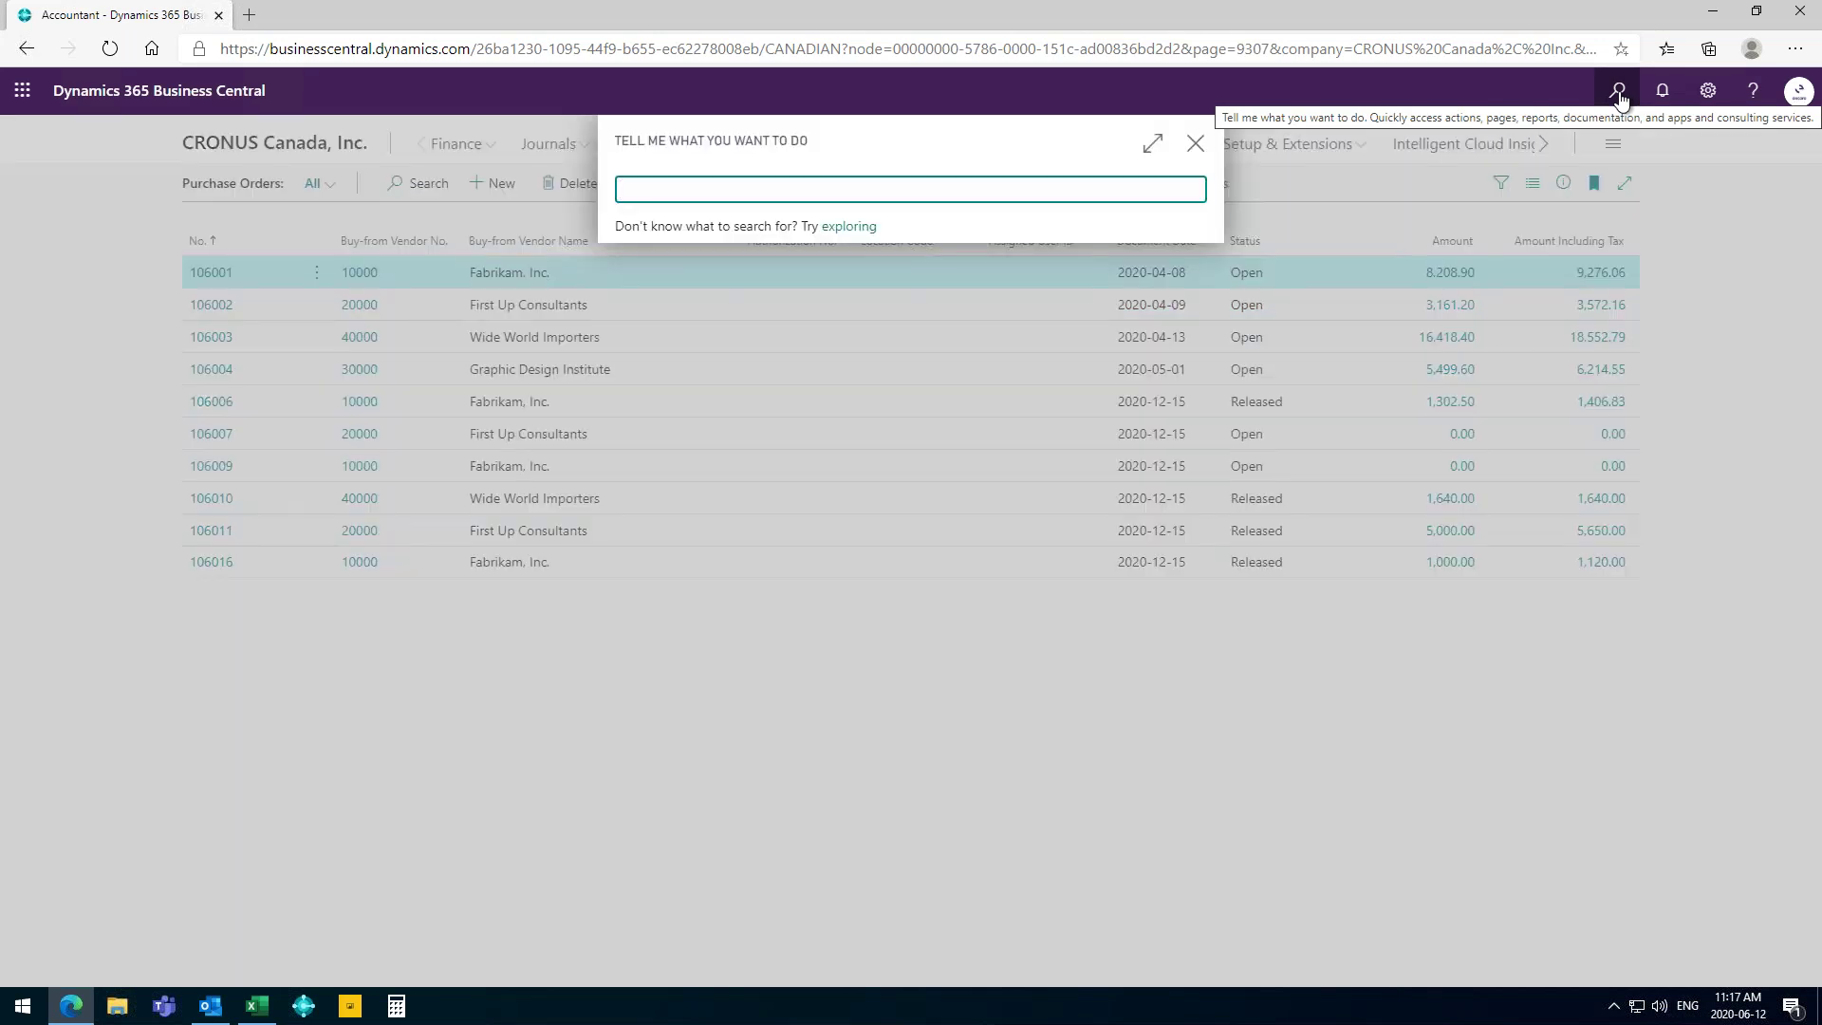
{"action": "type", "text": "ware re"}
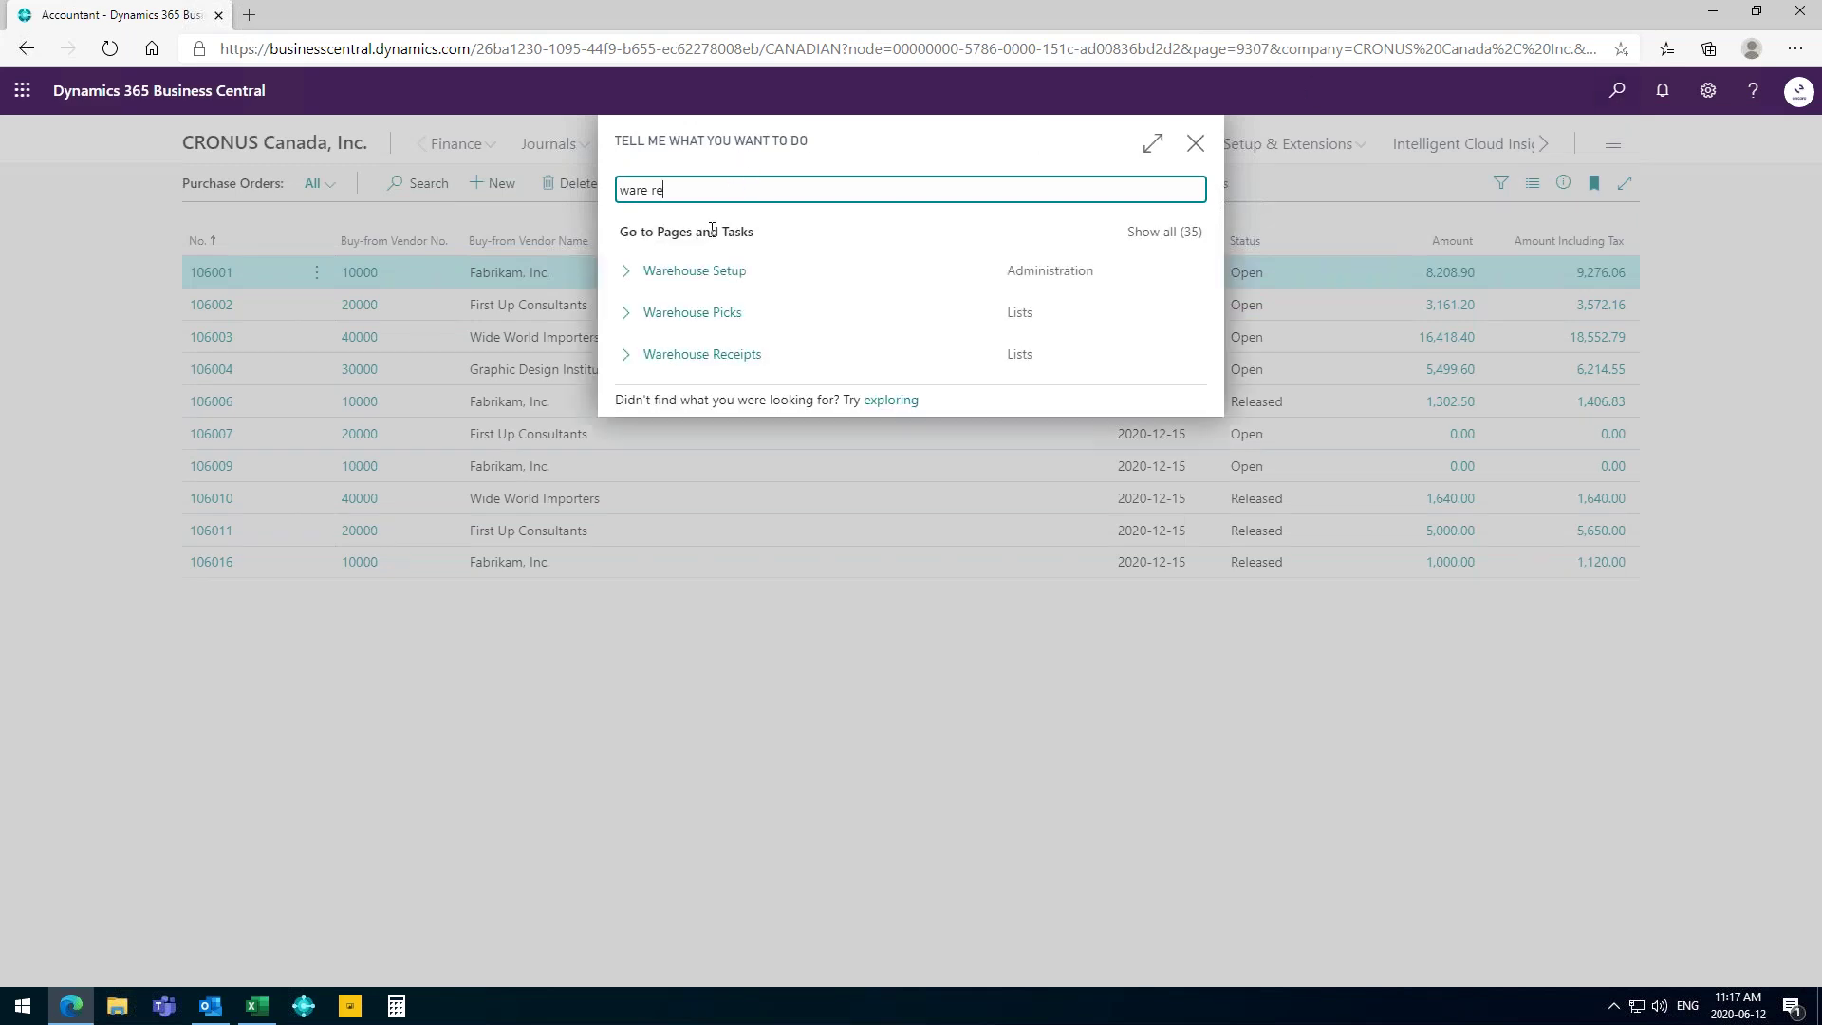
{"action": "left_click", "coordinate": [682, 559]}
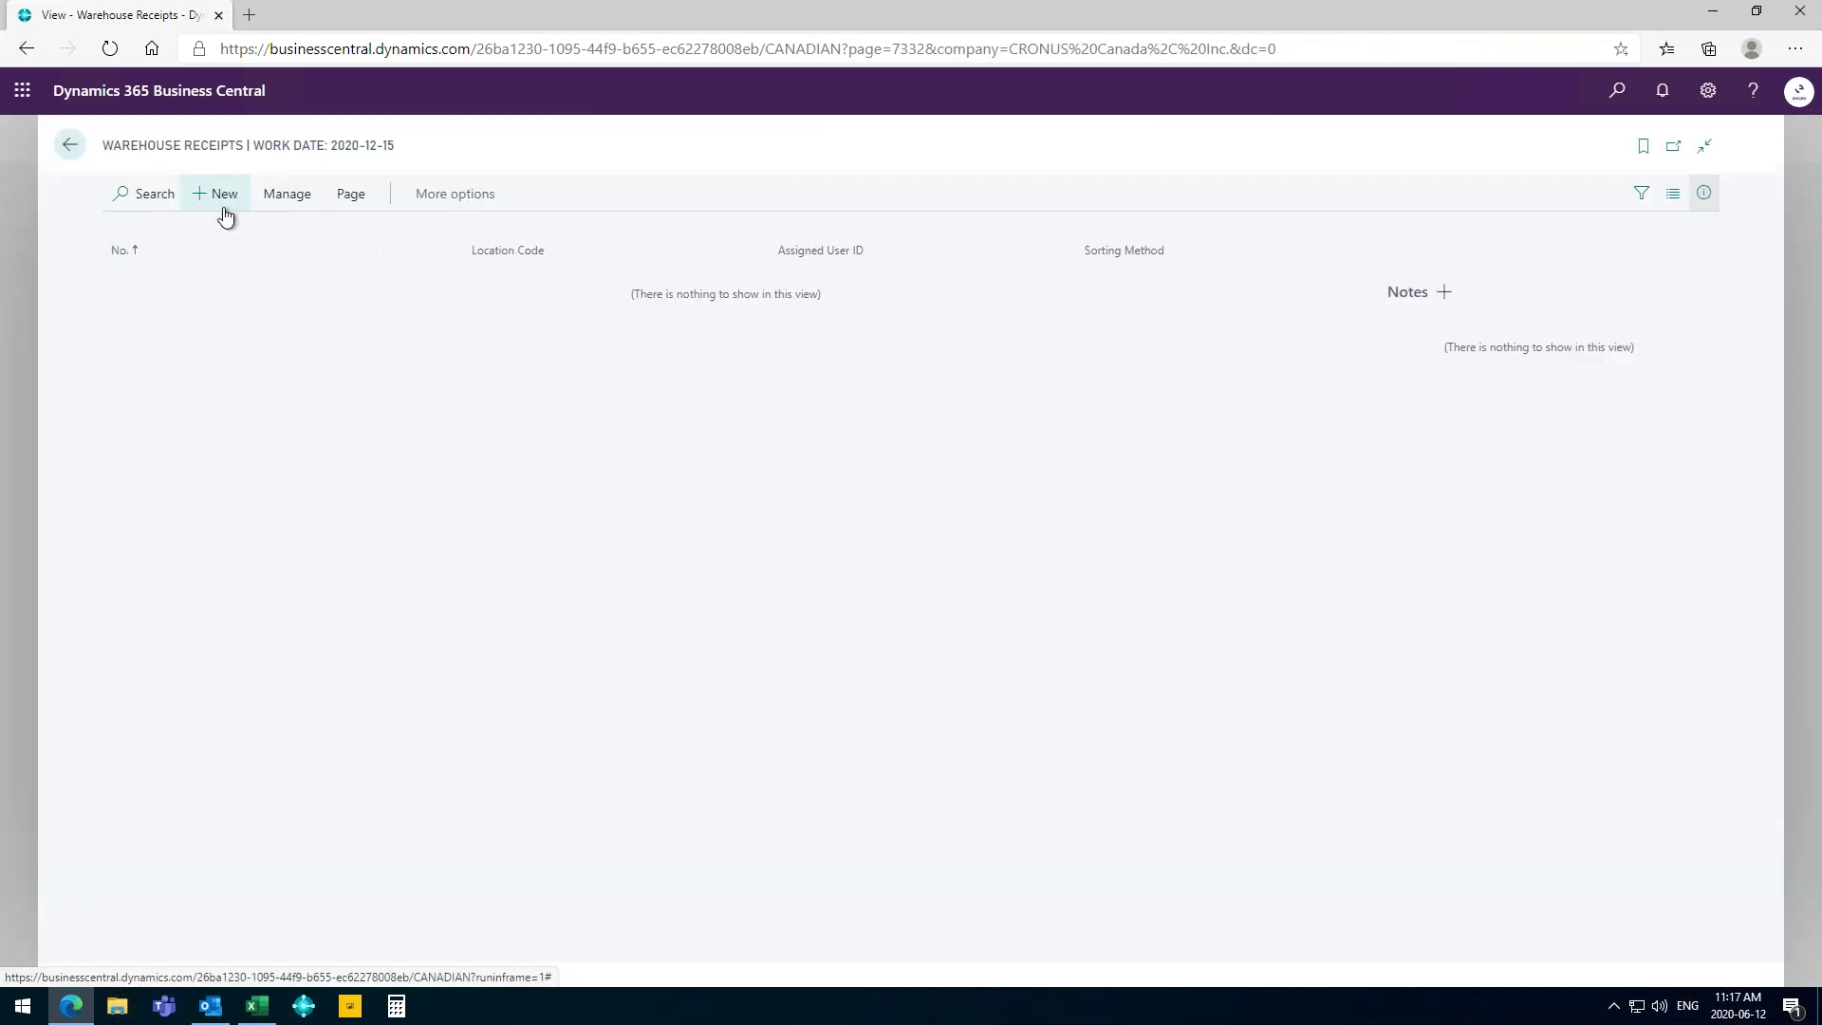
{"action": "left_click", "coordinate": [224, 209]}
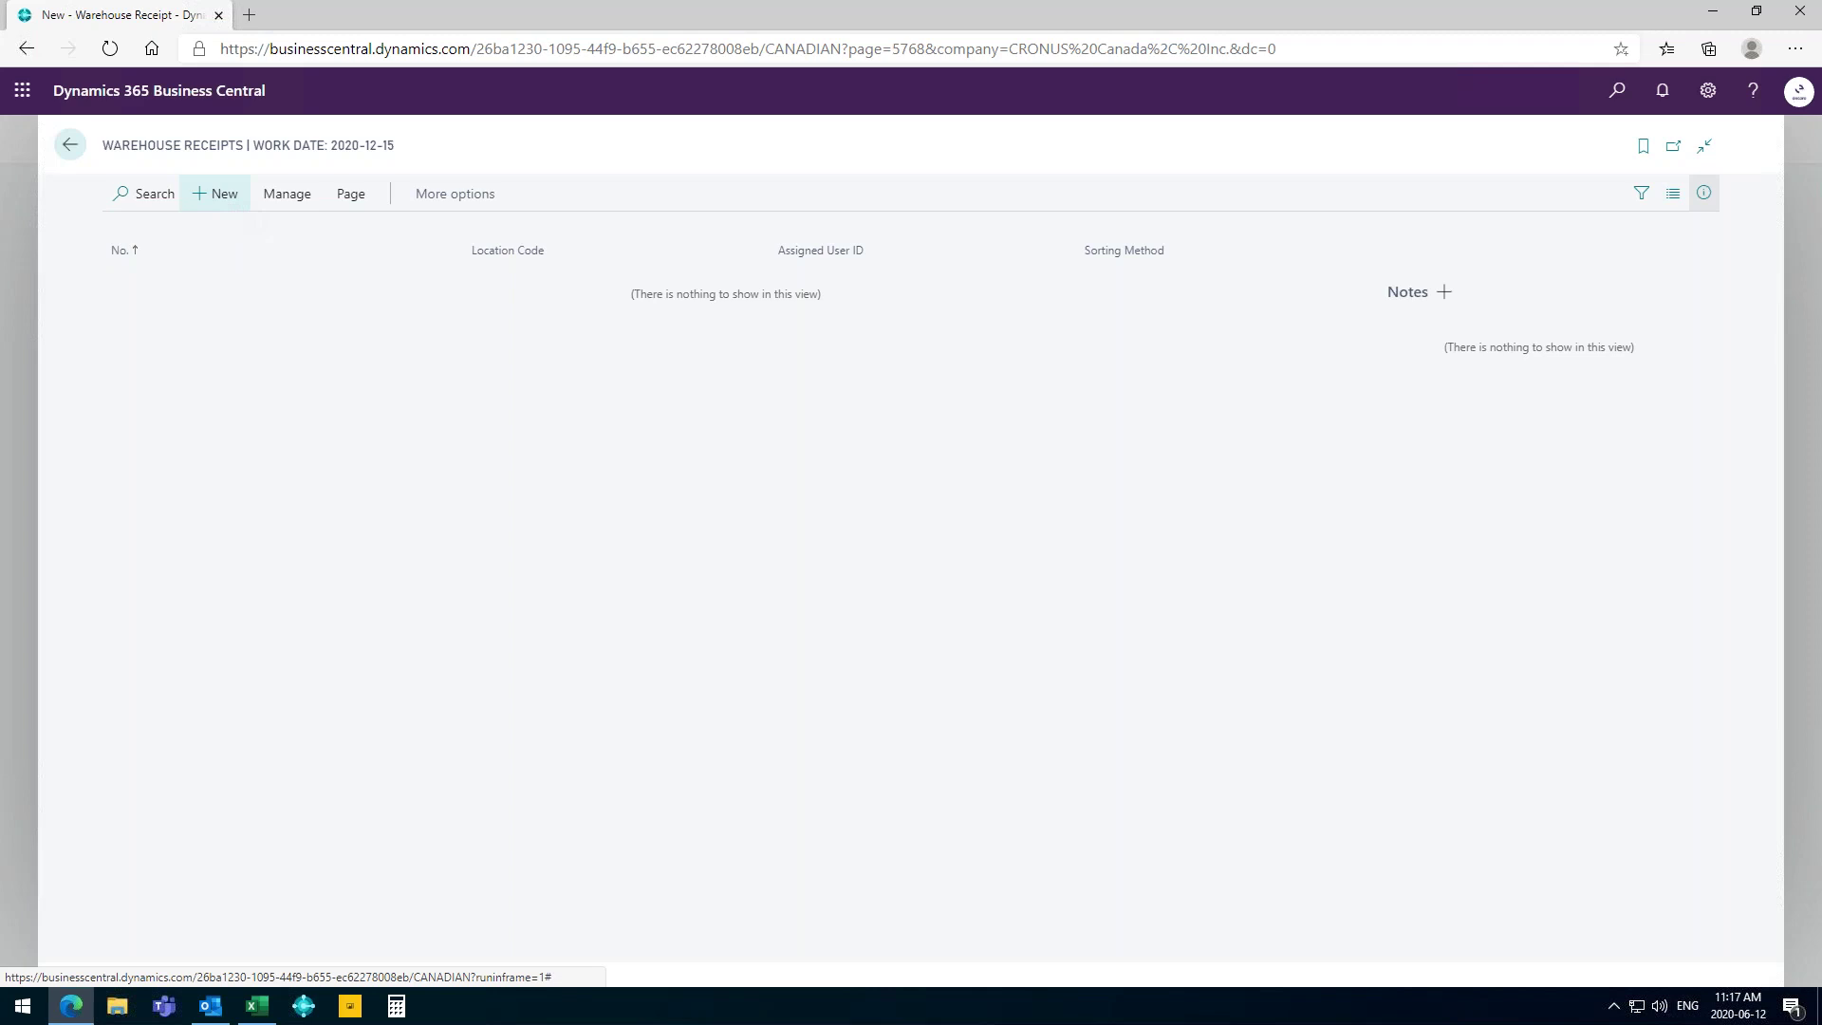
{"action": "left_click", "coordinate": [683, 367]}
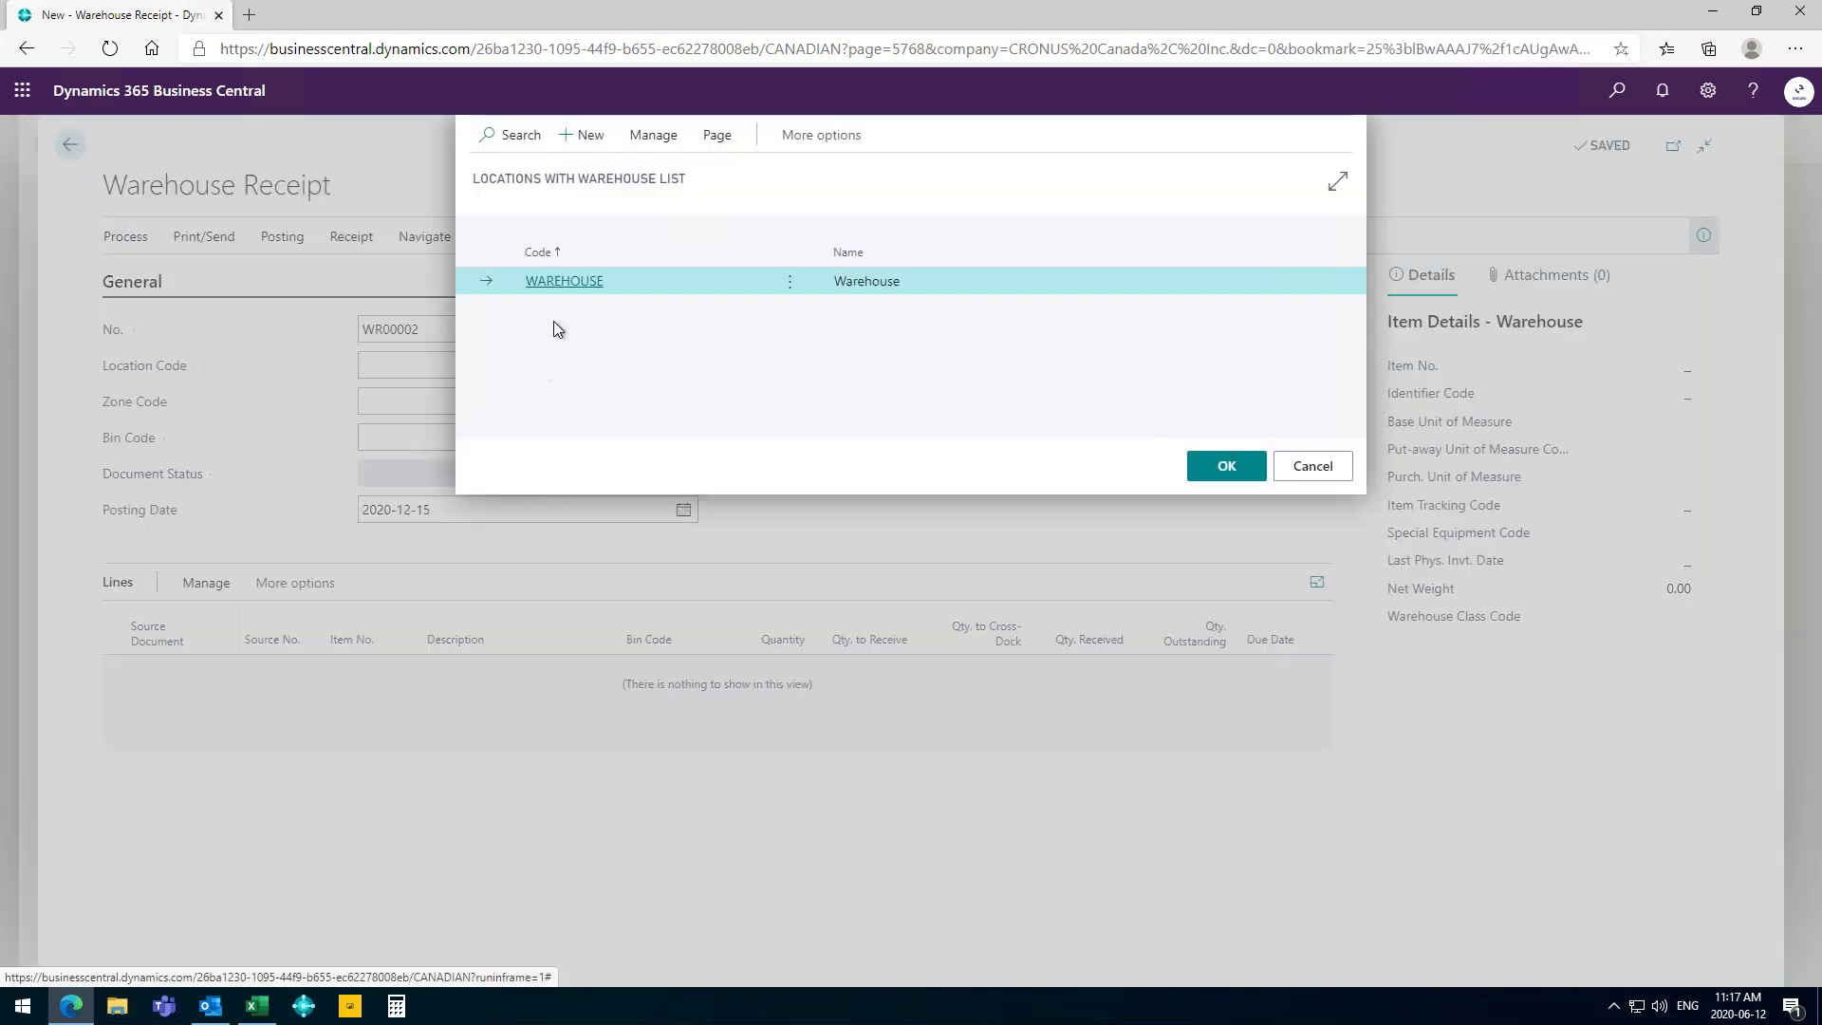
{"action": "left_click", "coordinate": [562, 282]}
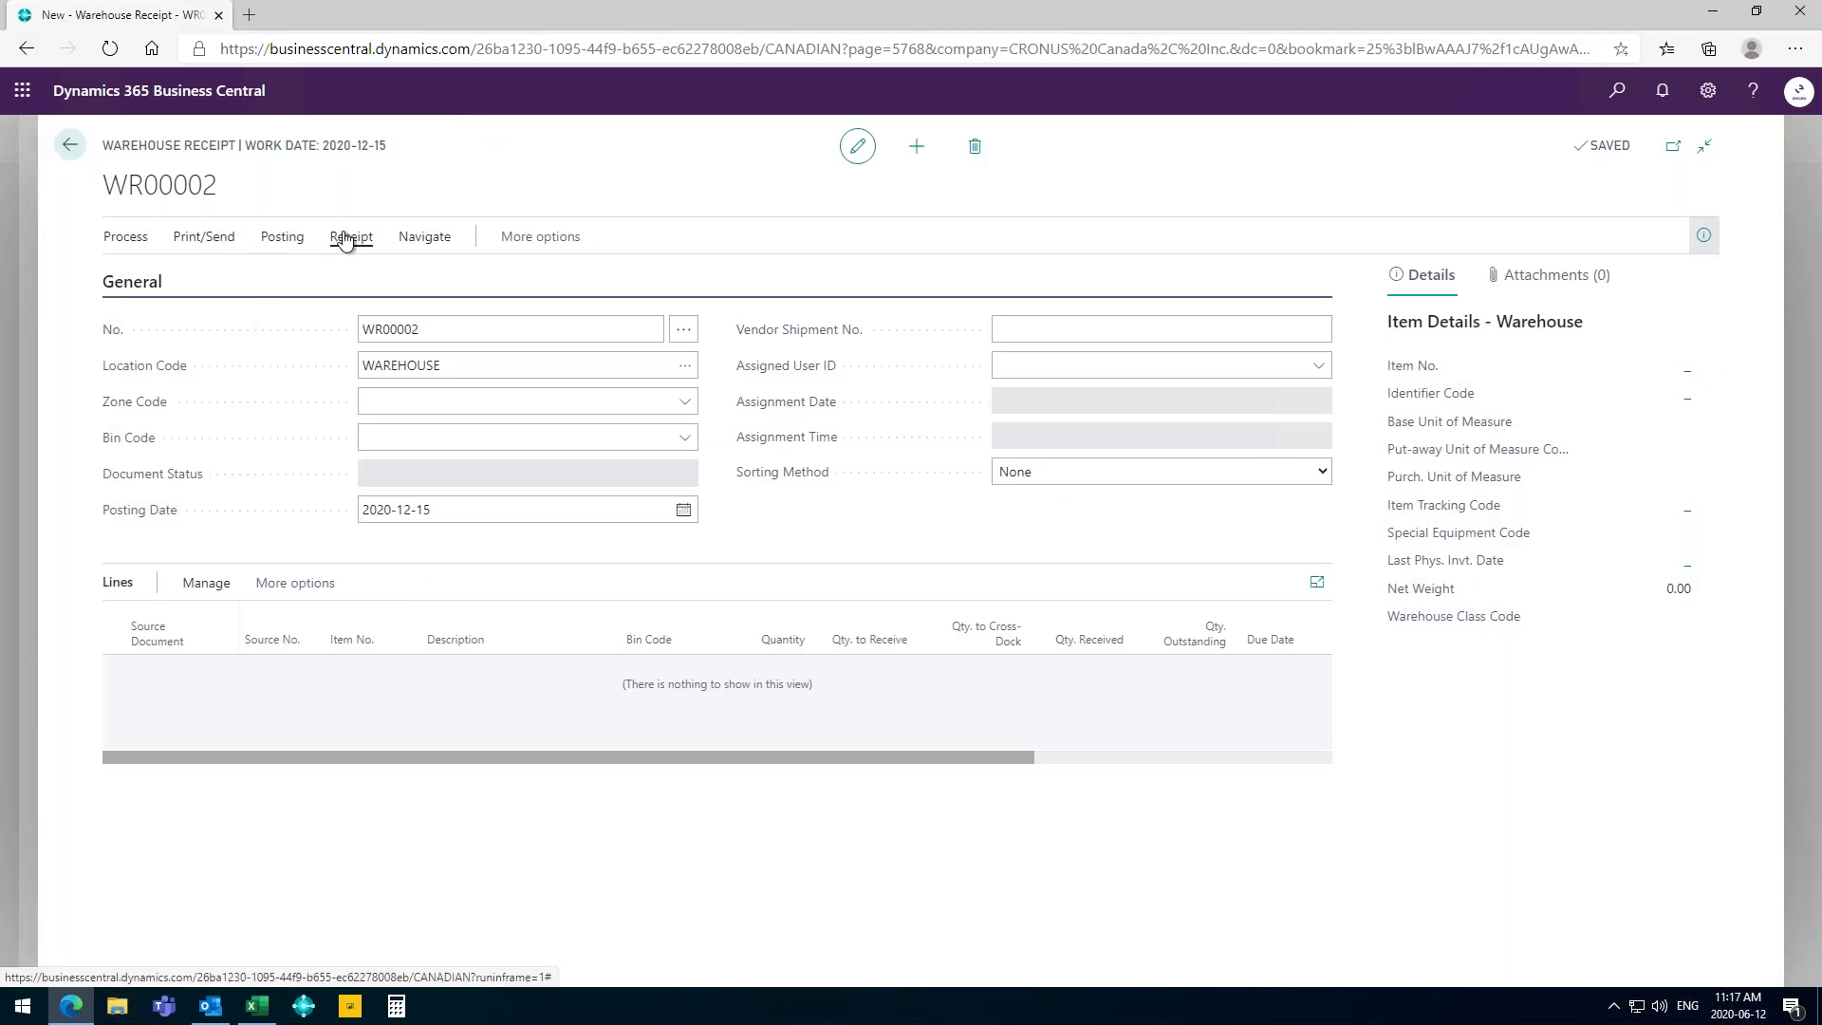
Get the released ATHENS Desk purchase order as the source document for the warehouse receipt, and close the receipt.
{"action": "left_click", "coordinate": [134, 244]}
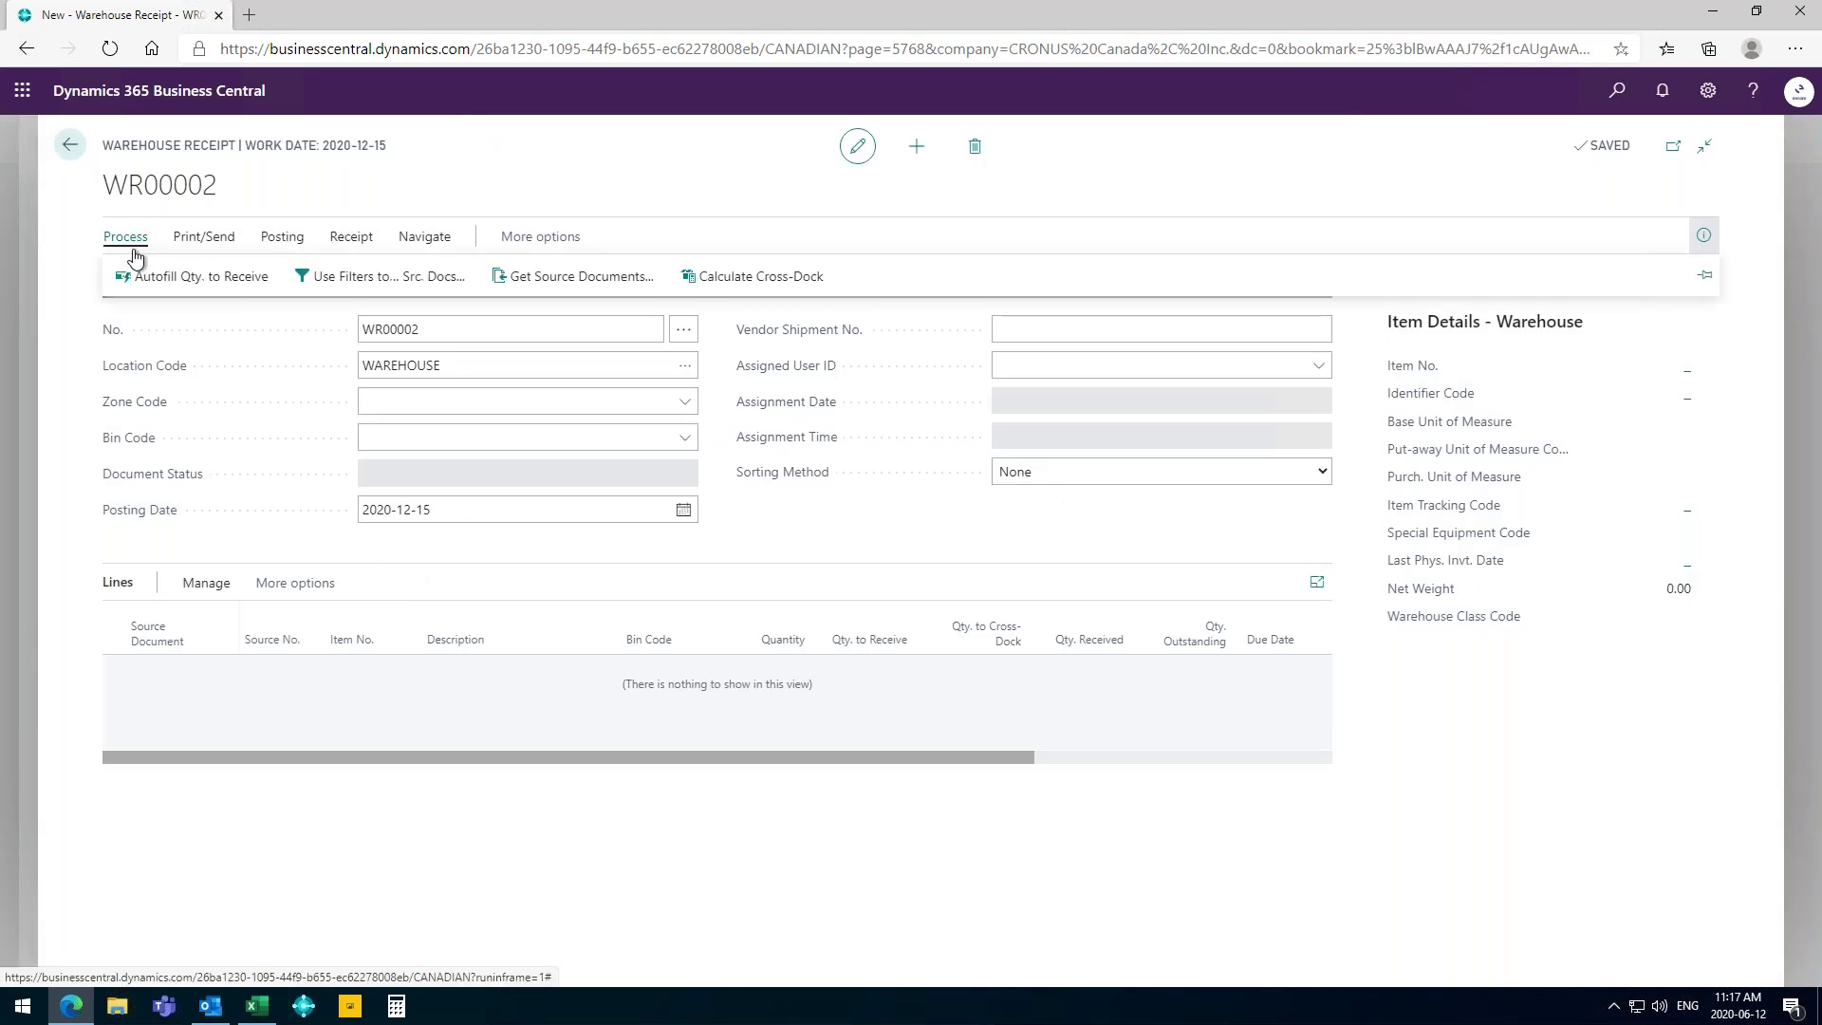
{"action": "left_click", "coordinate": [537, 282]}
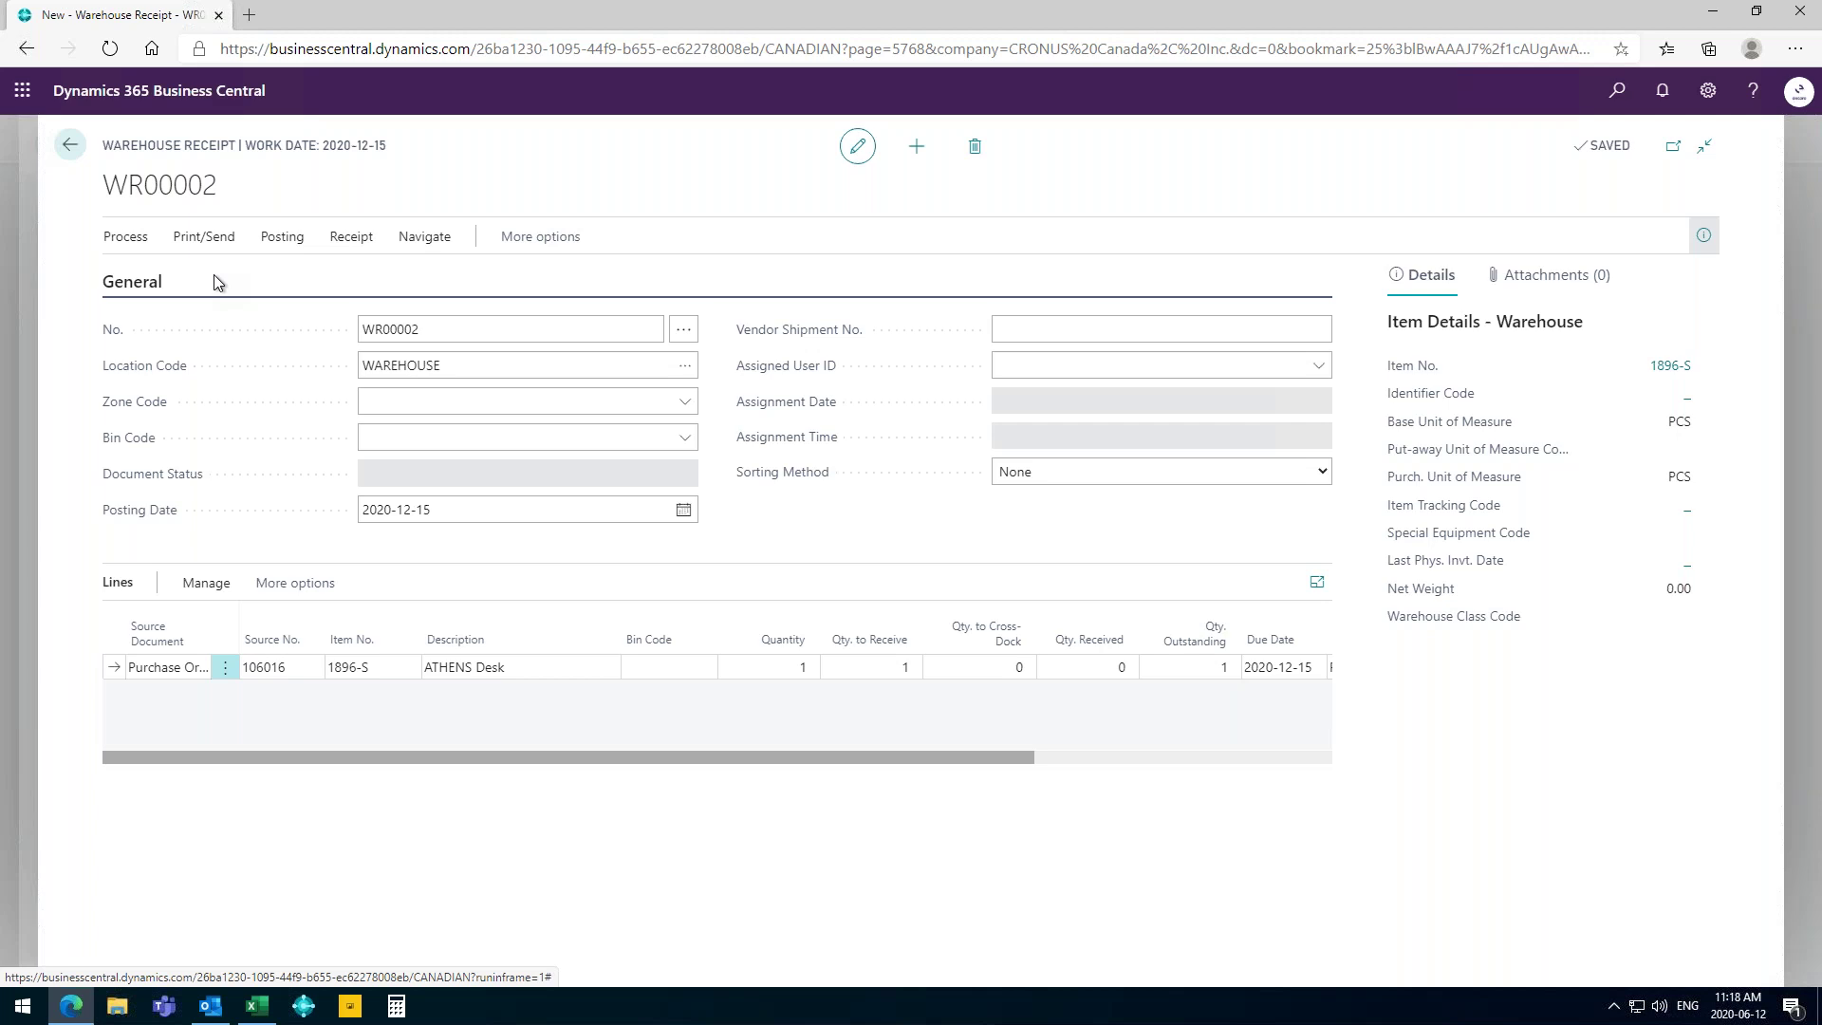
{"action": "key", "text": "Tab"}
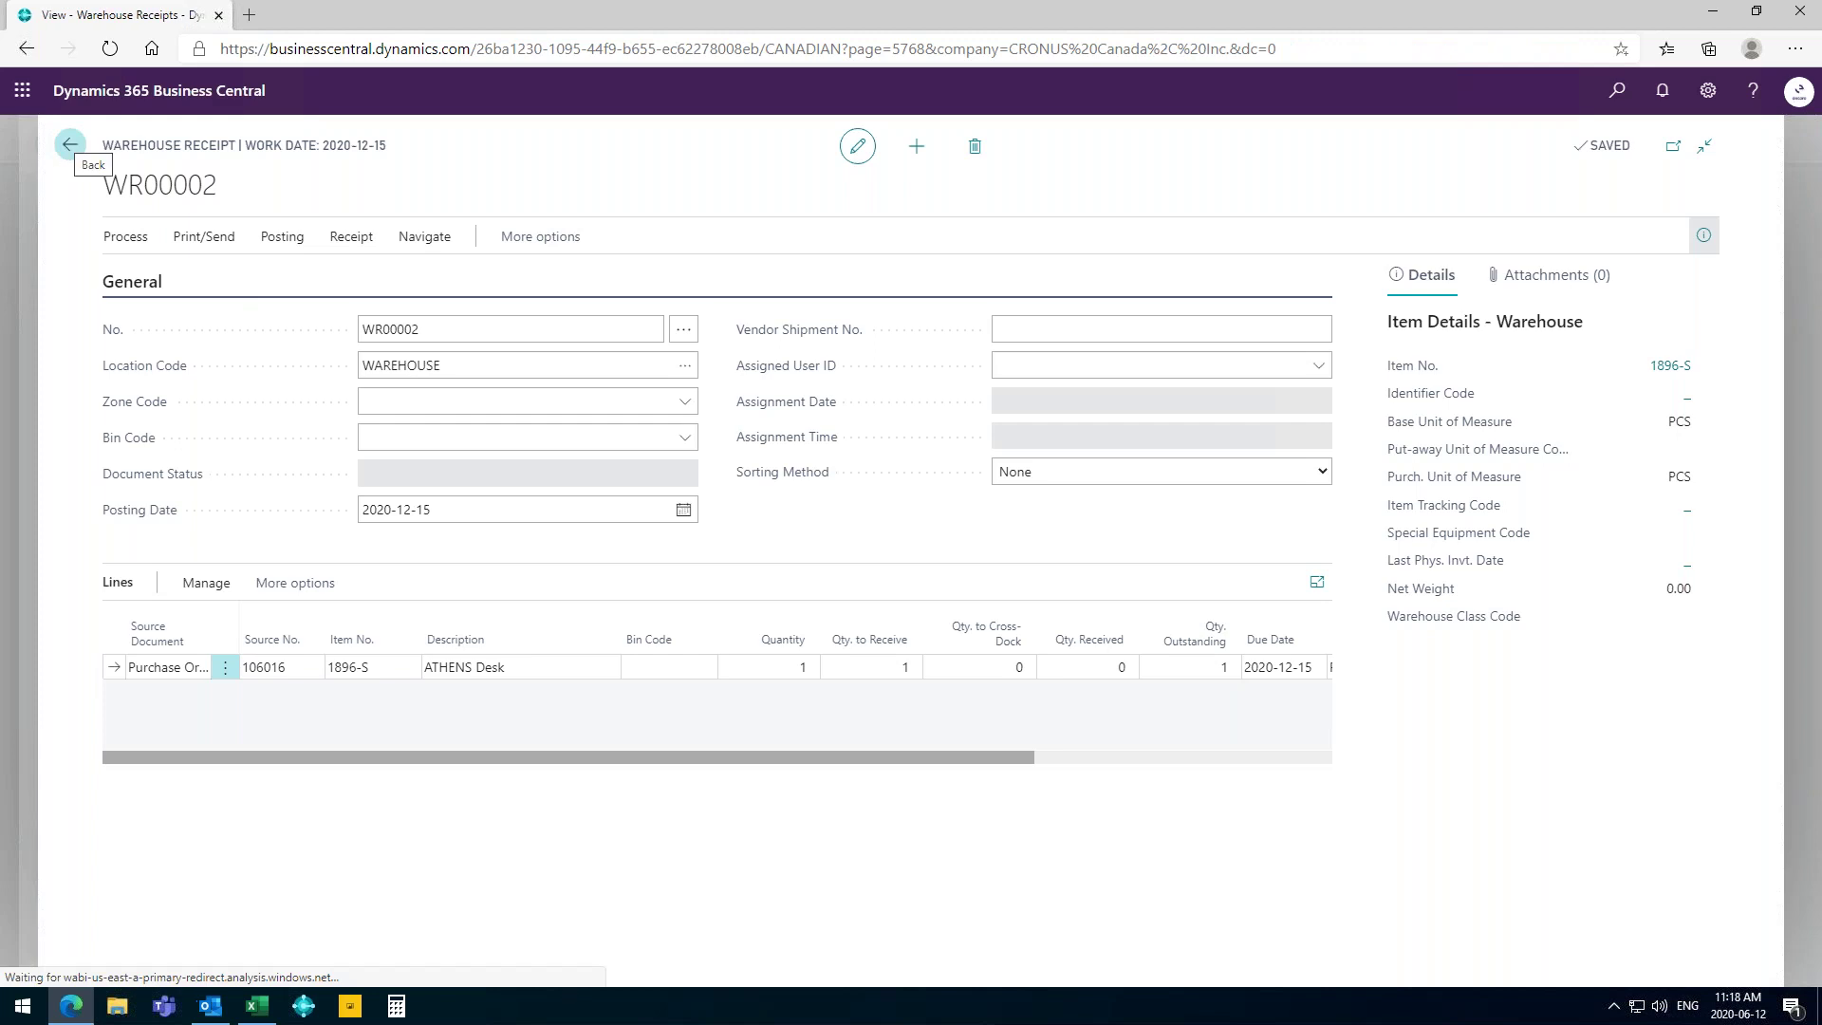
{"action": "left_click", "coordinate": [69, 145]}
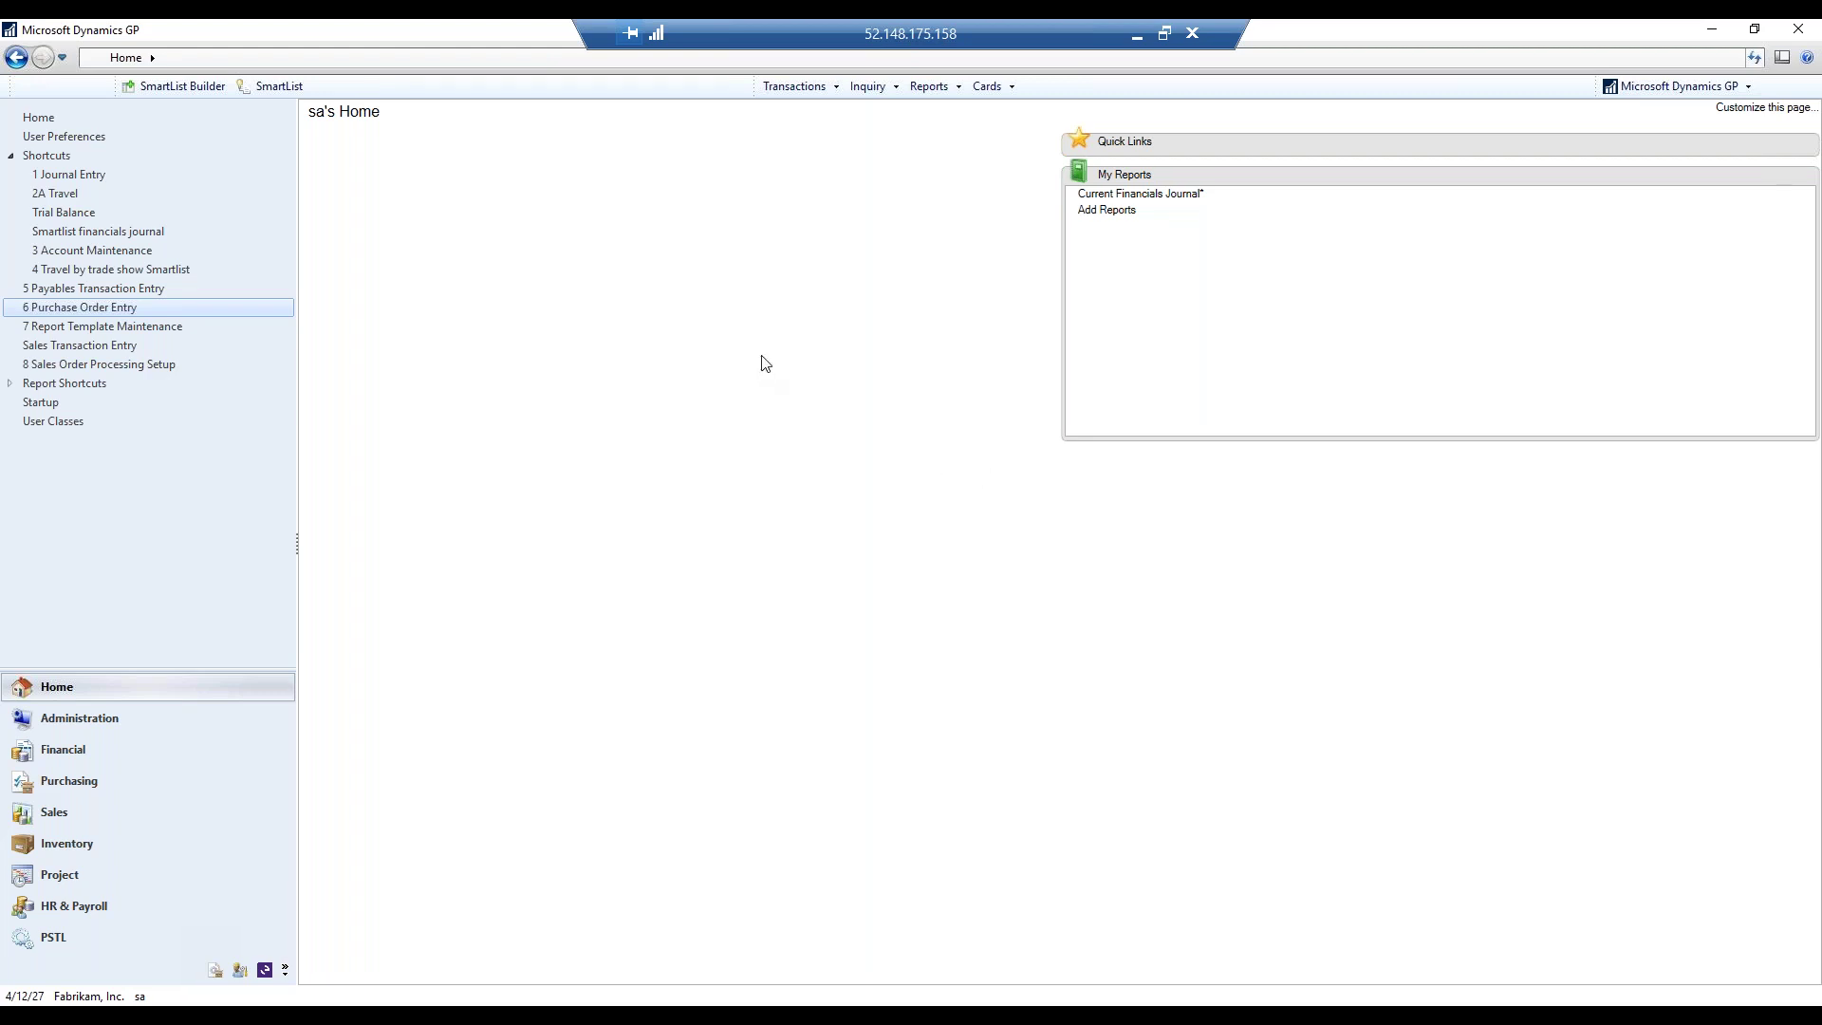
Switch to Dynamics GP and show the templates available for SOP Blank Invoice Form in Report Template Maintenance.
{"action": "left_click", "coordinate": [86, 326]}
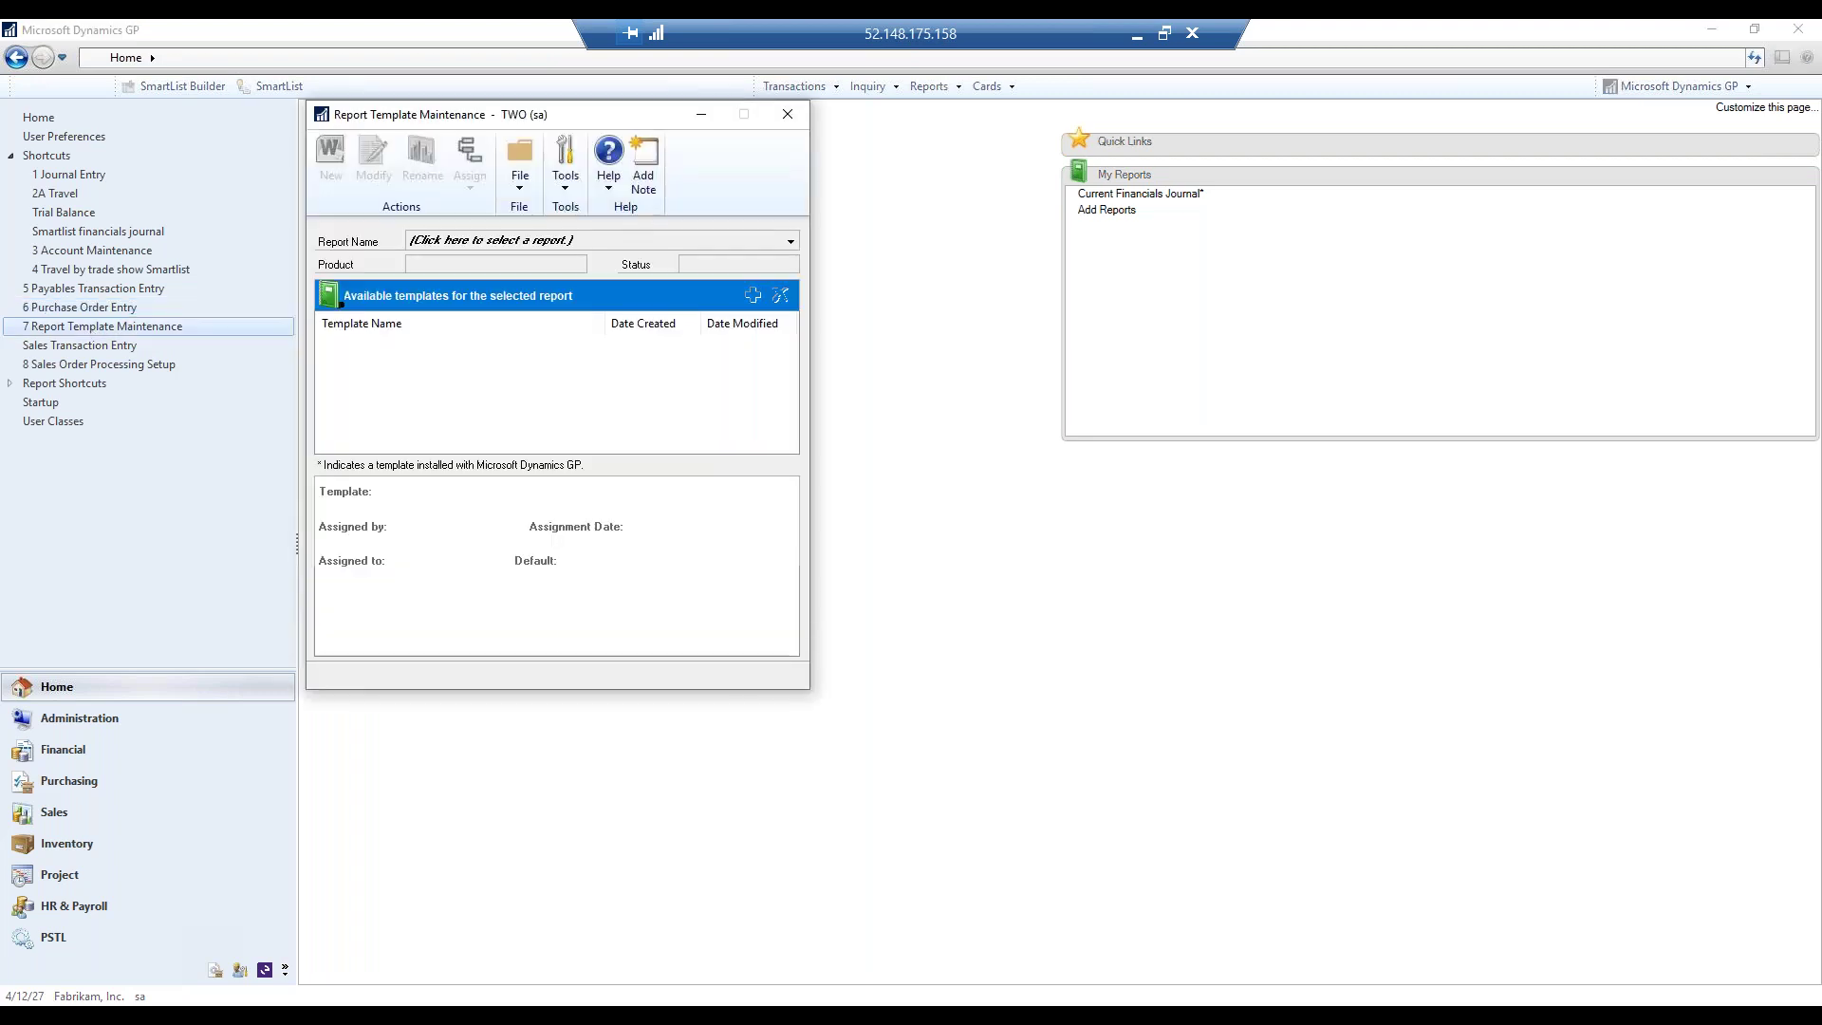
{"action": "left_click", "coordinate": [791, 242]}
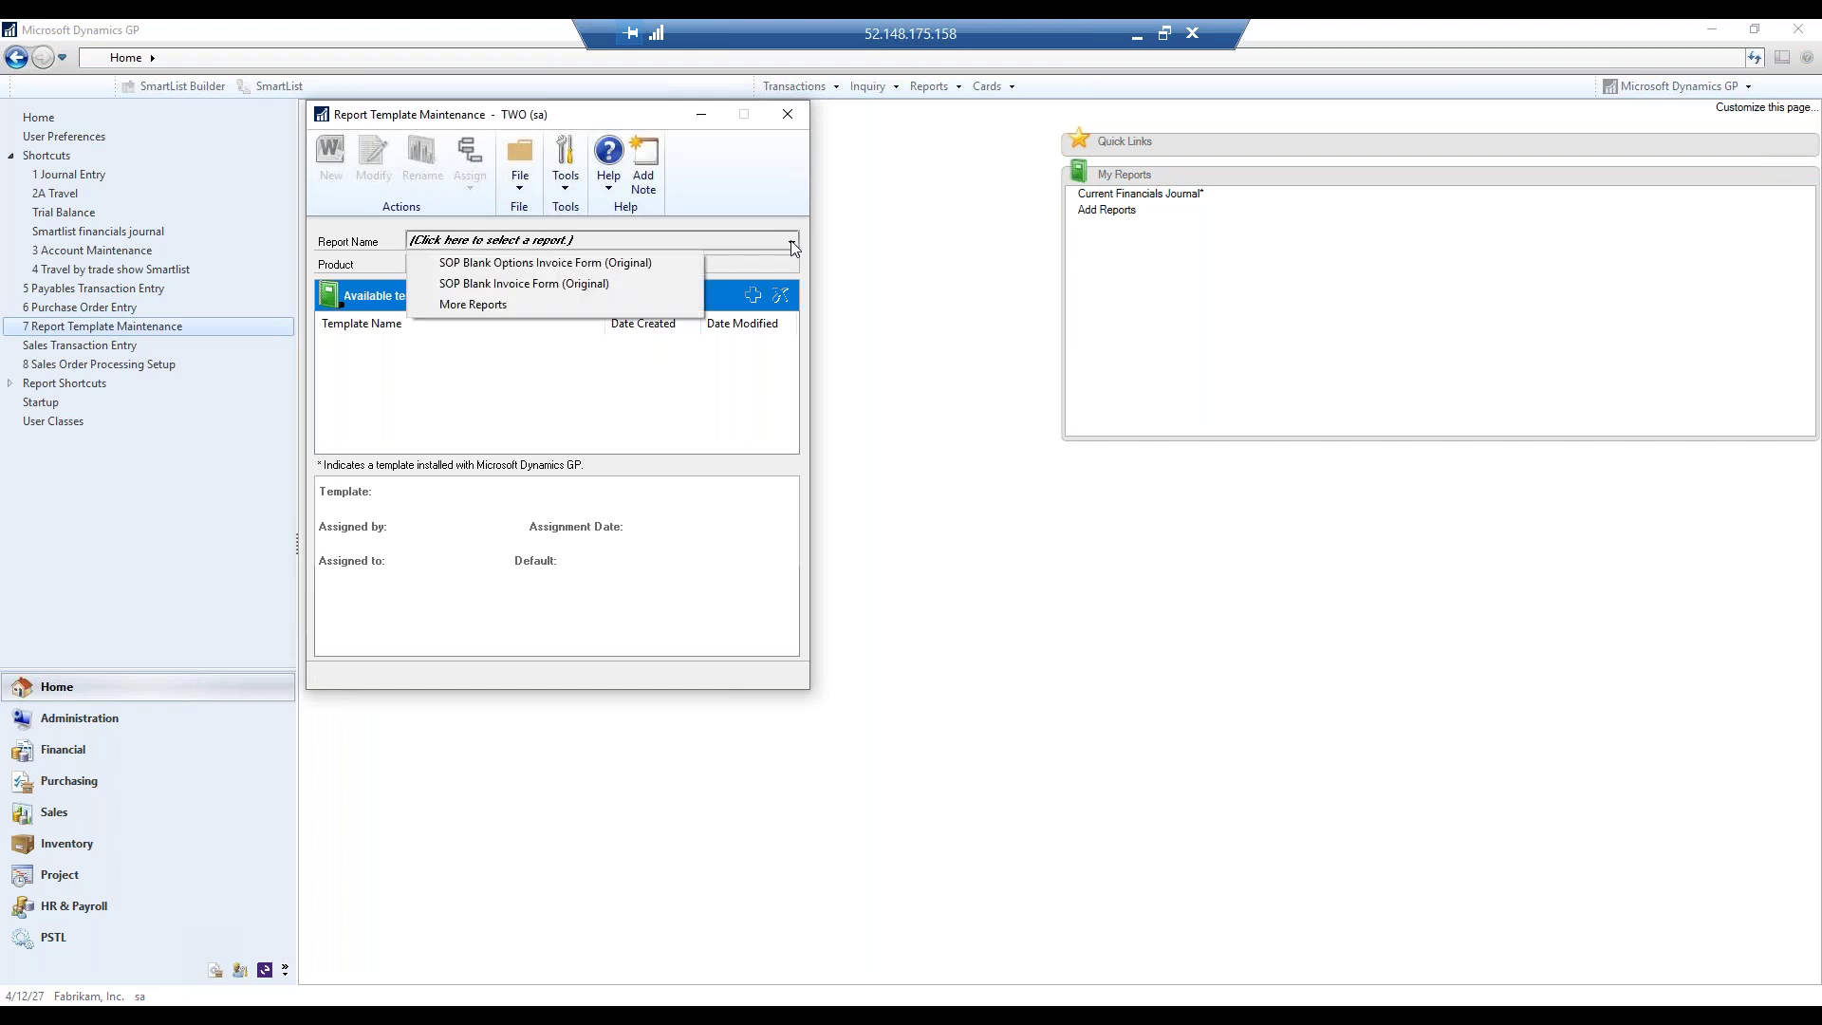
{"action": "left_click", "coordinate": [552, 283]}
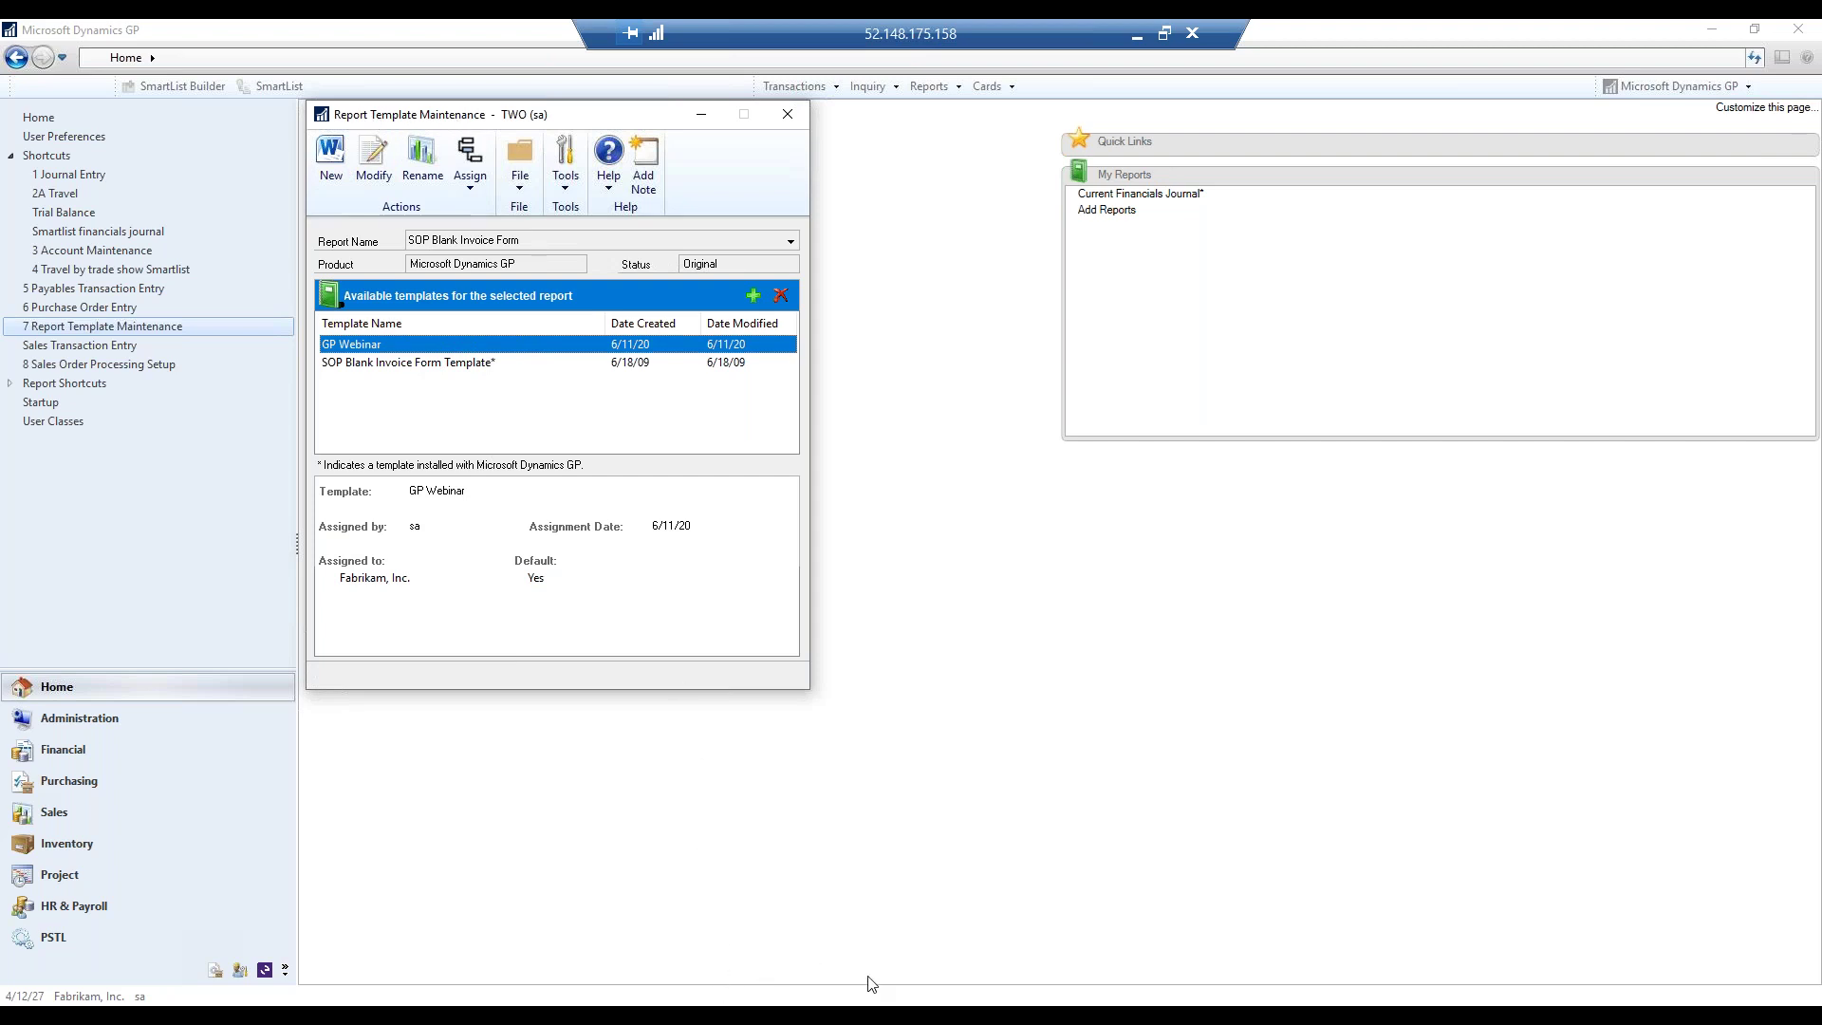
Examine the Word template files Test 1 and GP Webinar from File Explorer, then close them and Report Template Maintenance.
{"action": "left_click", "coordinate": [647, 994]}
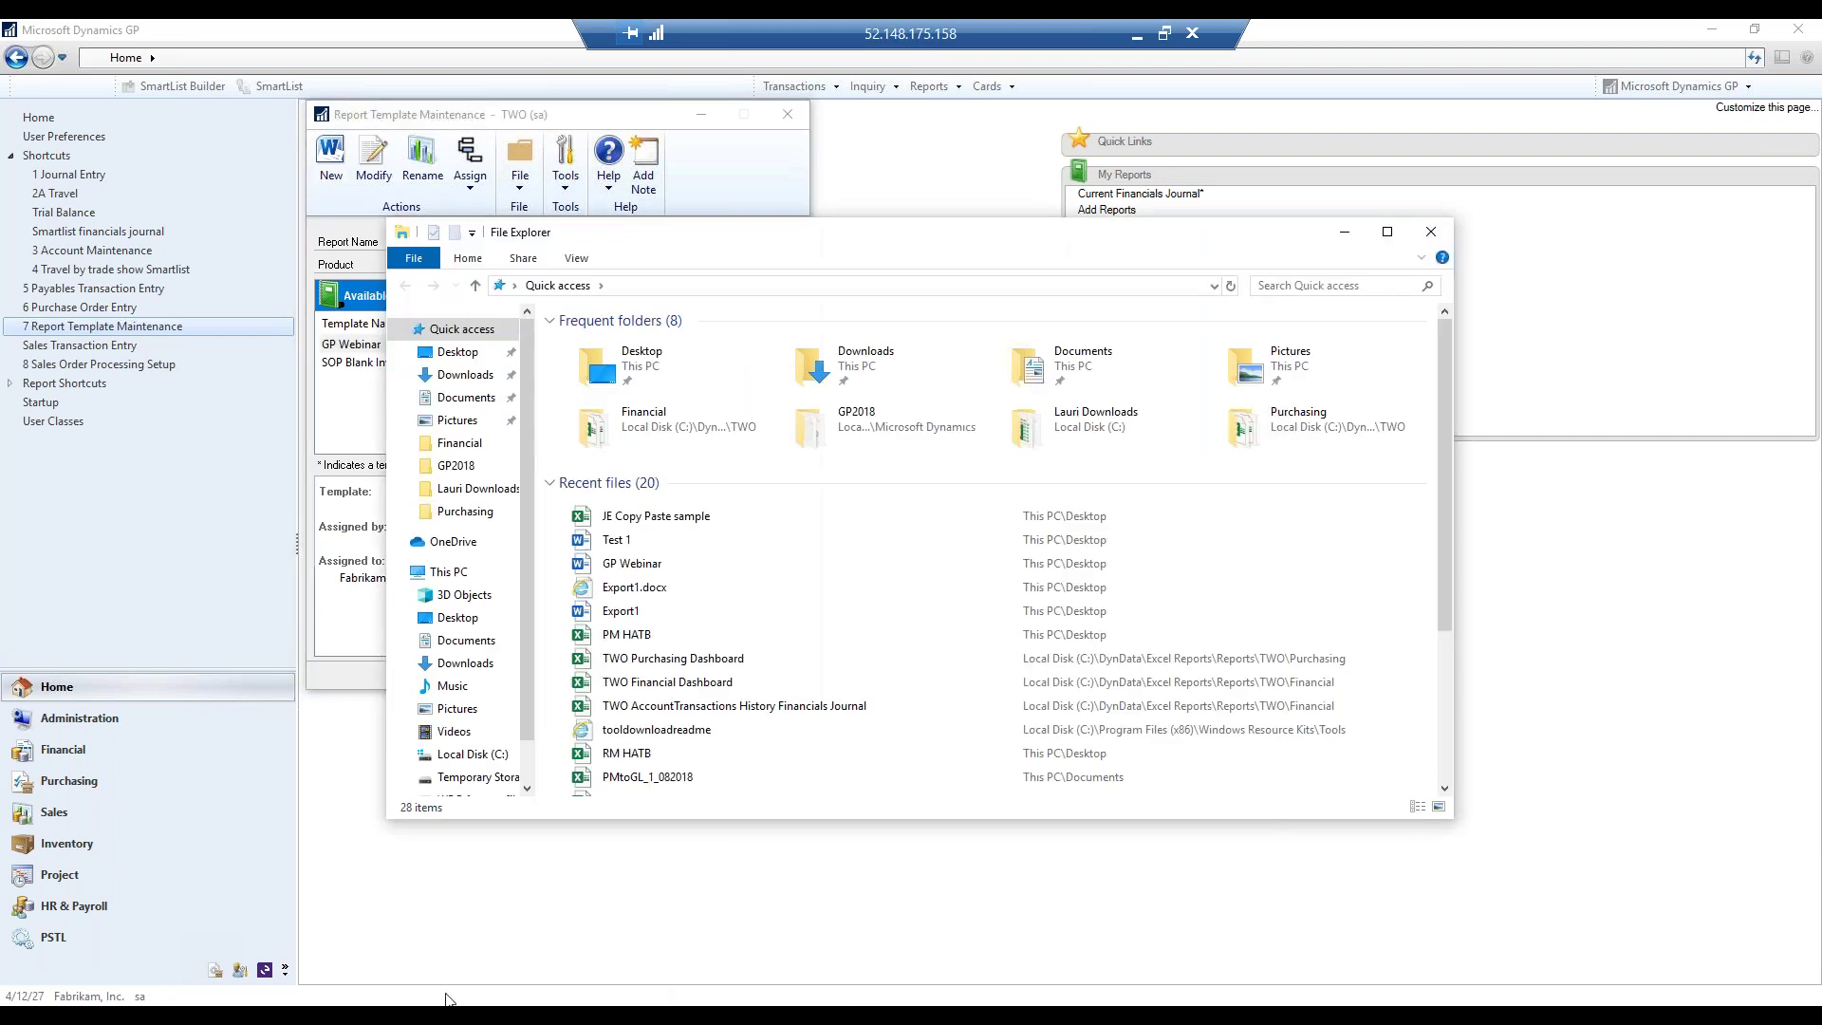
{"action": "left_click", "coordinate": [611, 542]}
{"action": "double_click", "coordinate": [611, 542]}
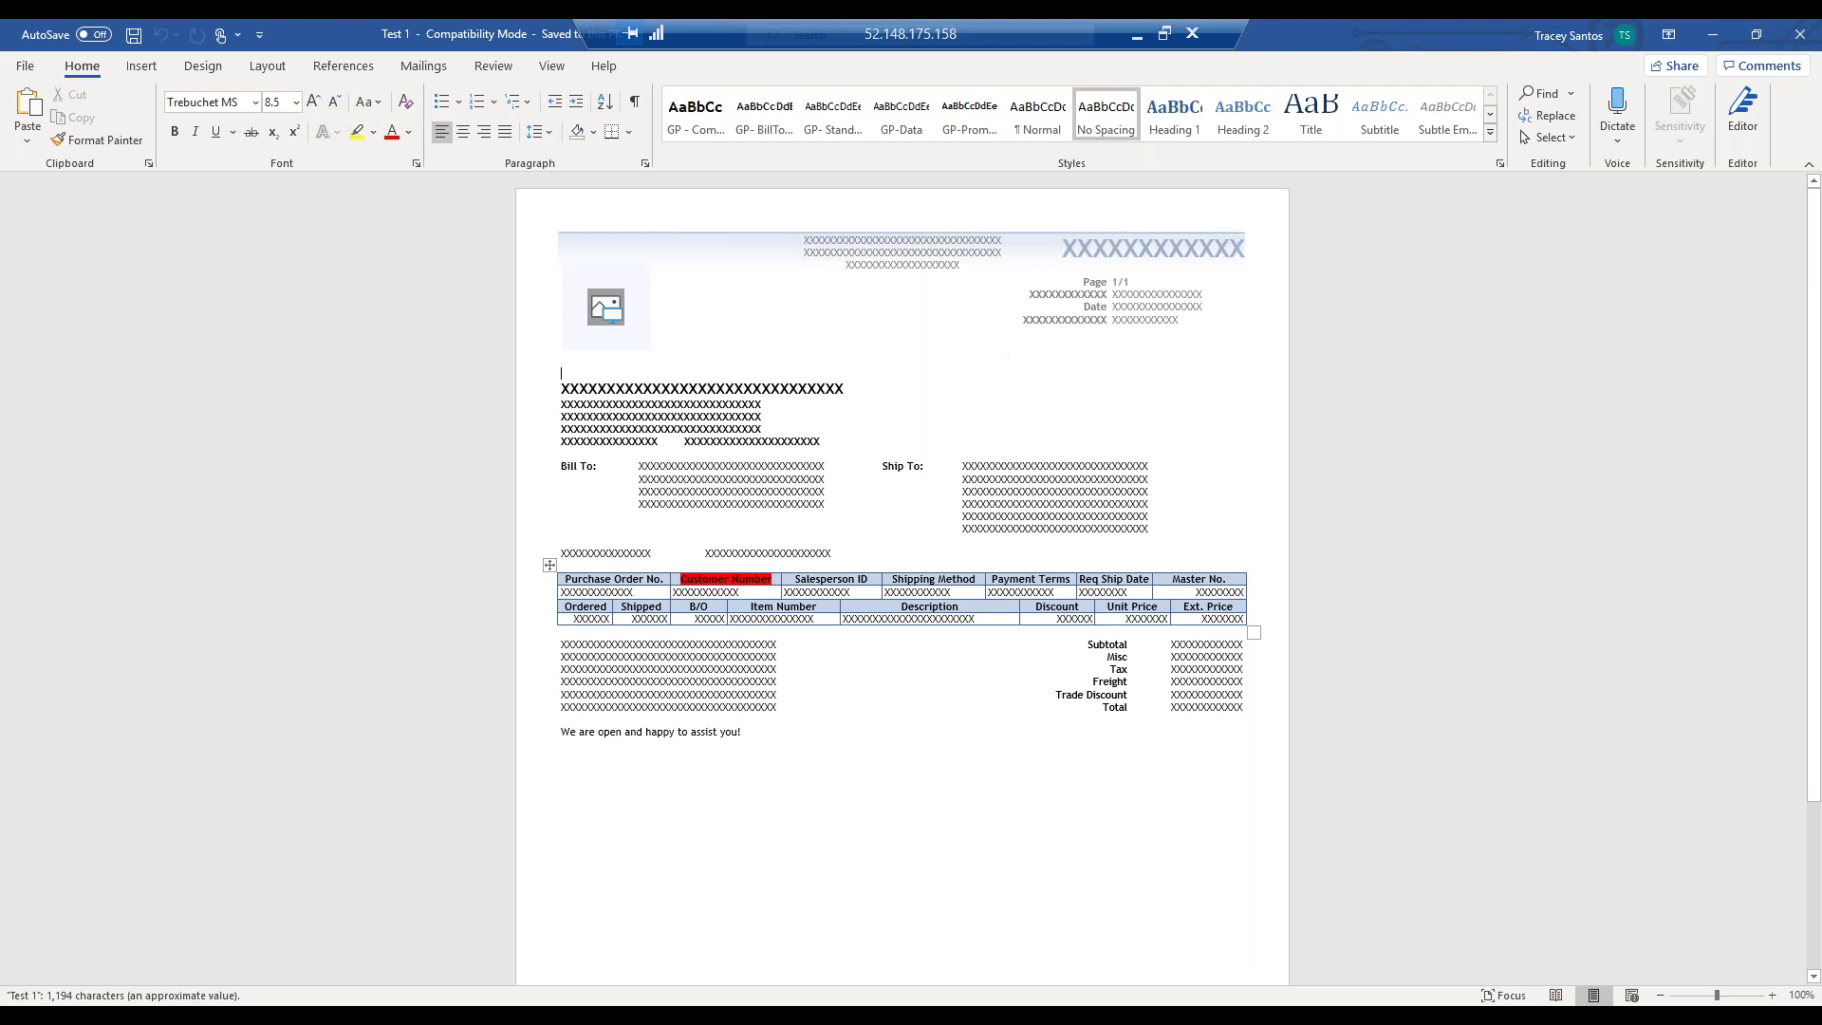
{"action": "left_click", "coordinate": [1799, 34]}
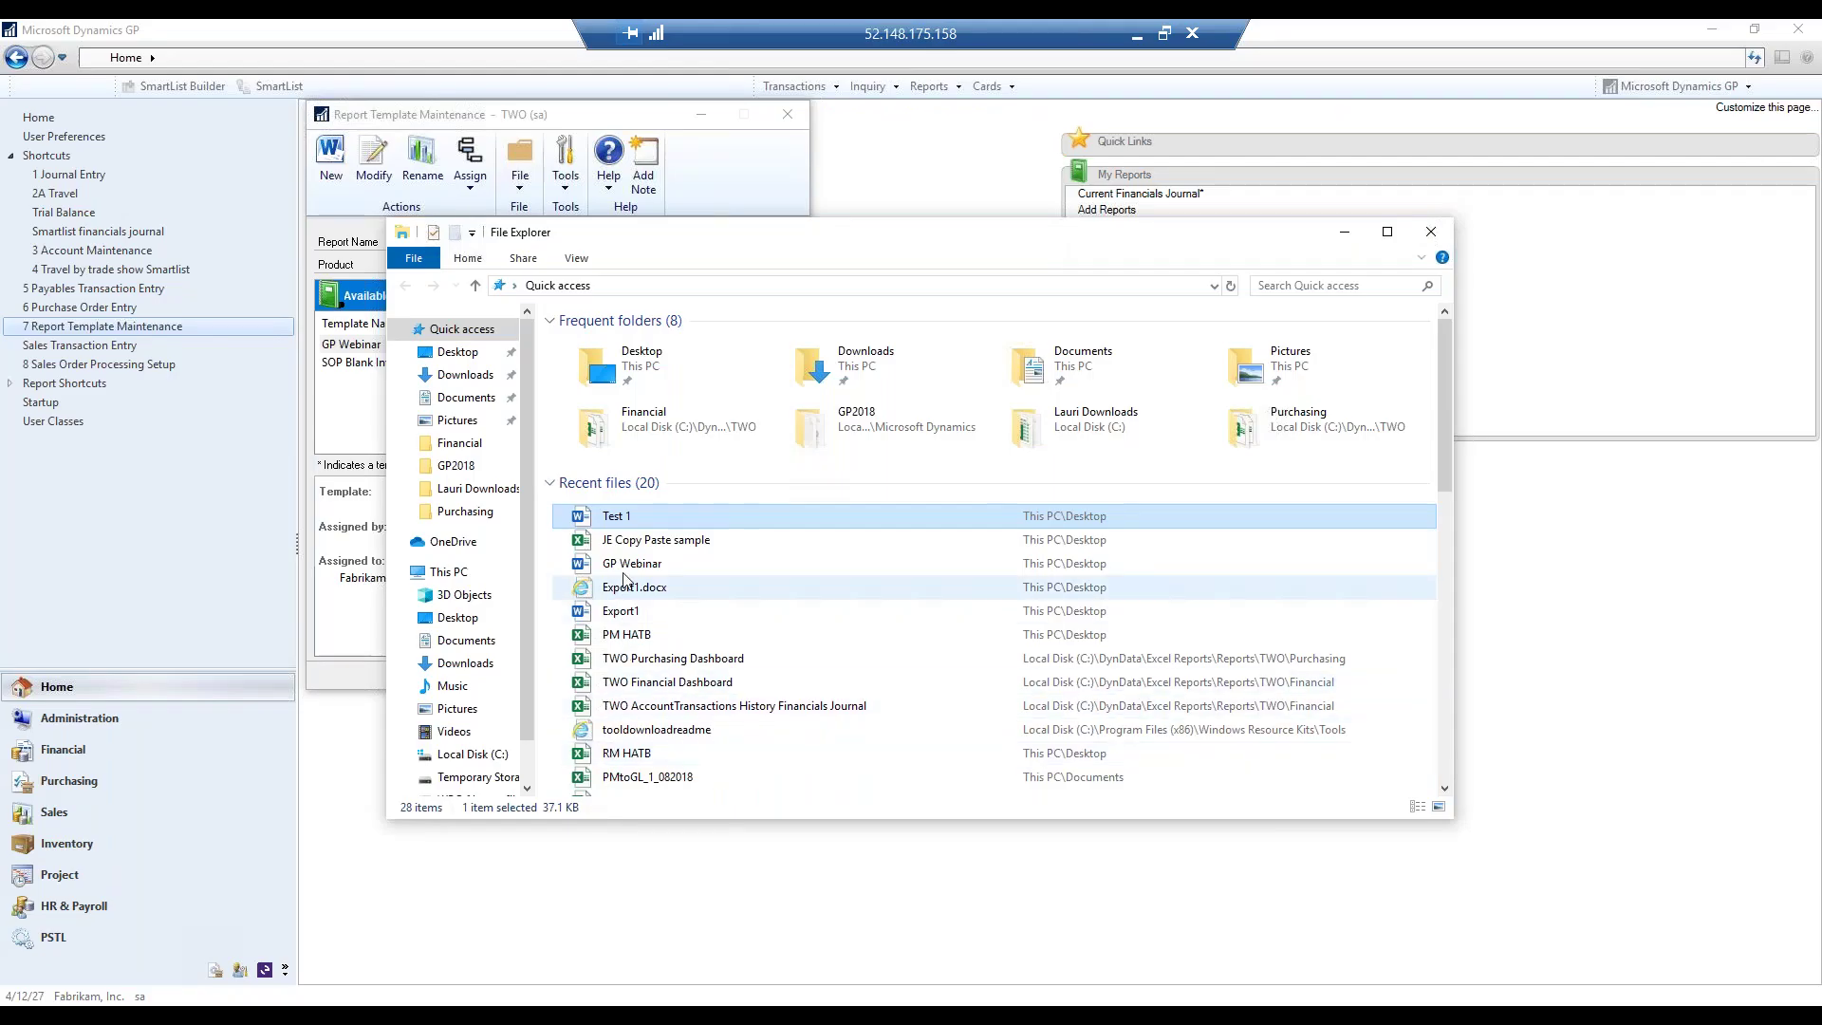
{"action": "left_click", "coordinate": [625, 566]}
{"action": "double_click", "coordinate": [625, 566]}
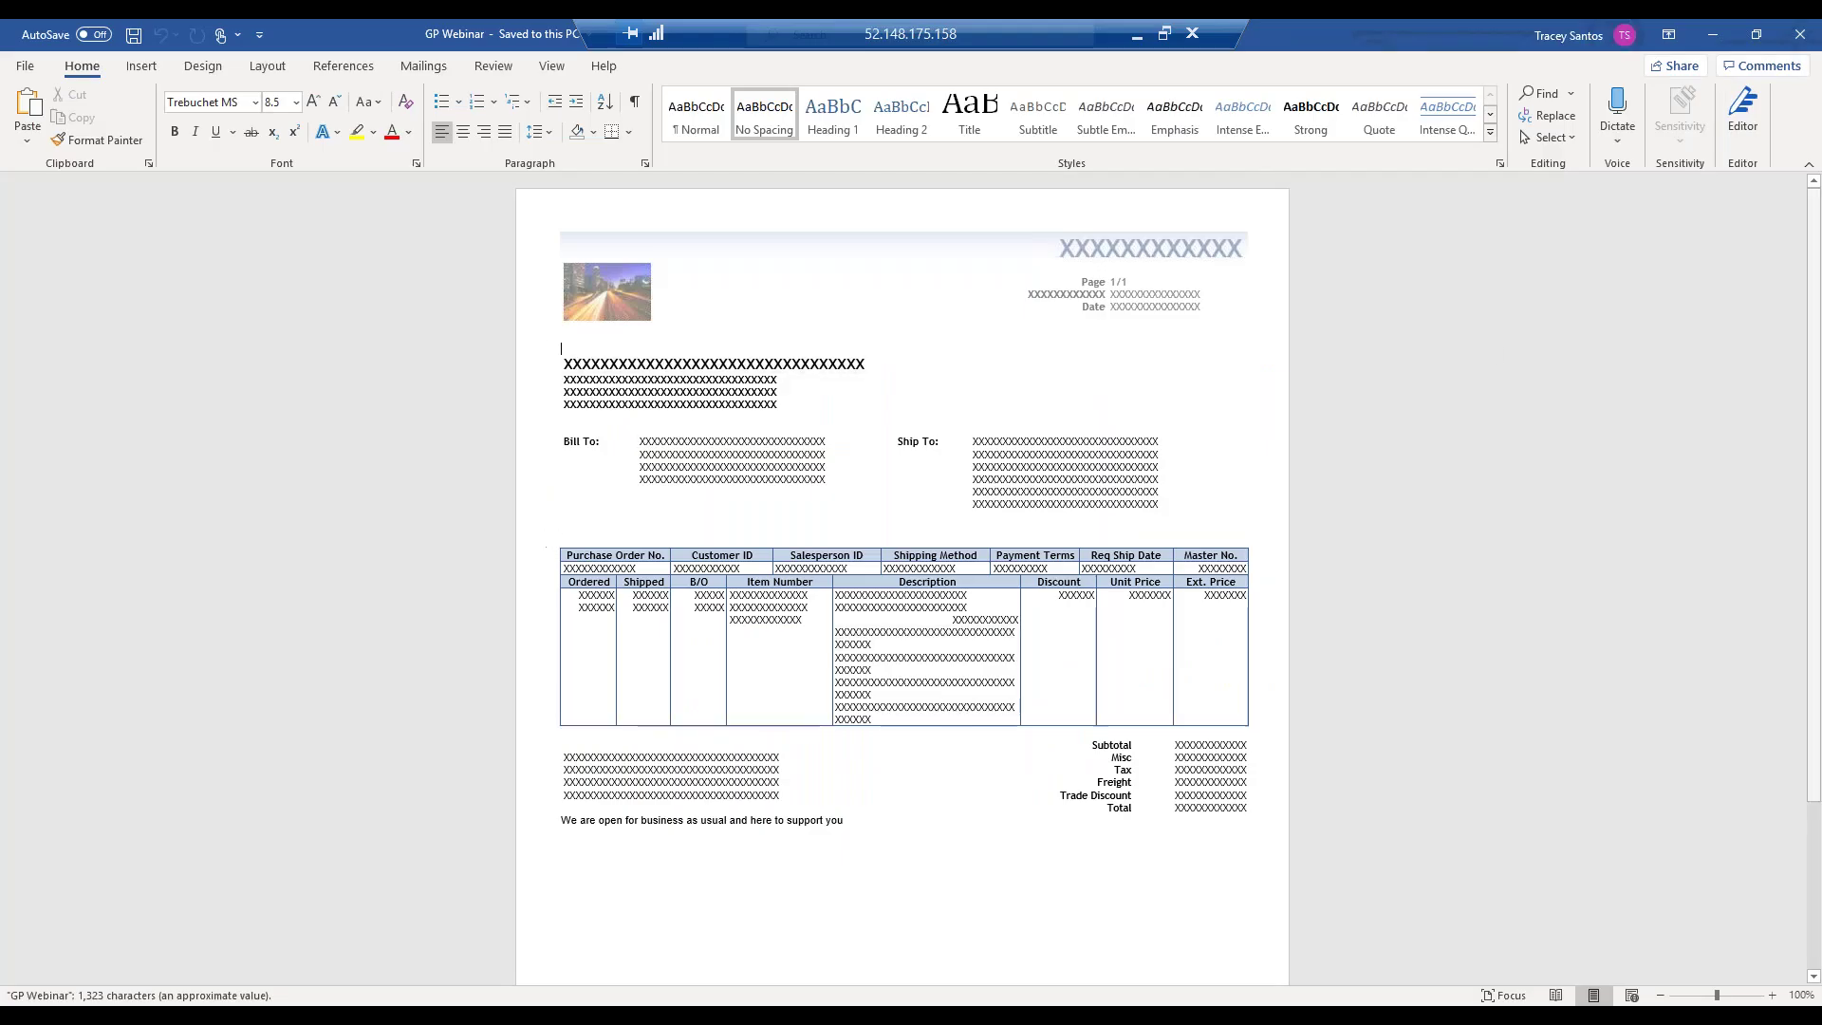
{"action": "left_click", "coordinate": [1799, 34]}
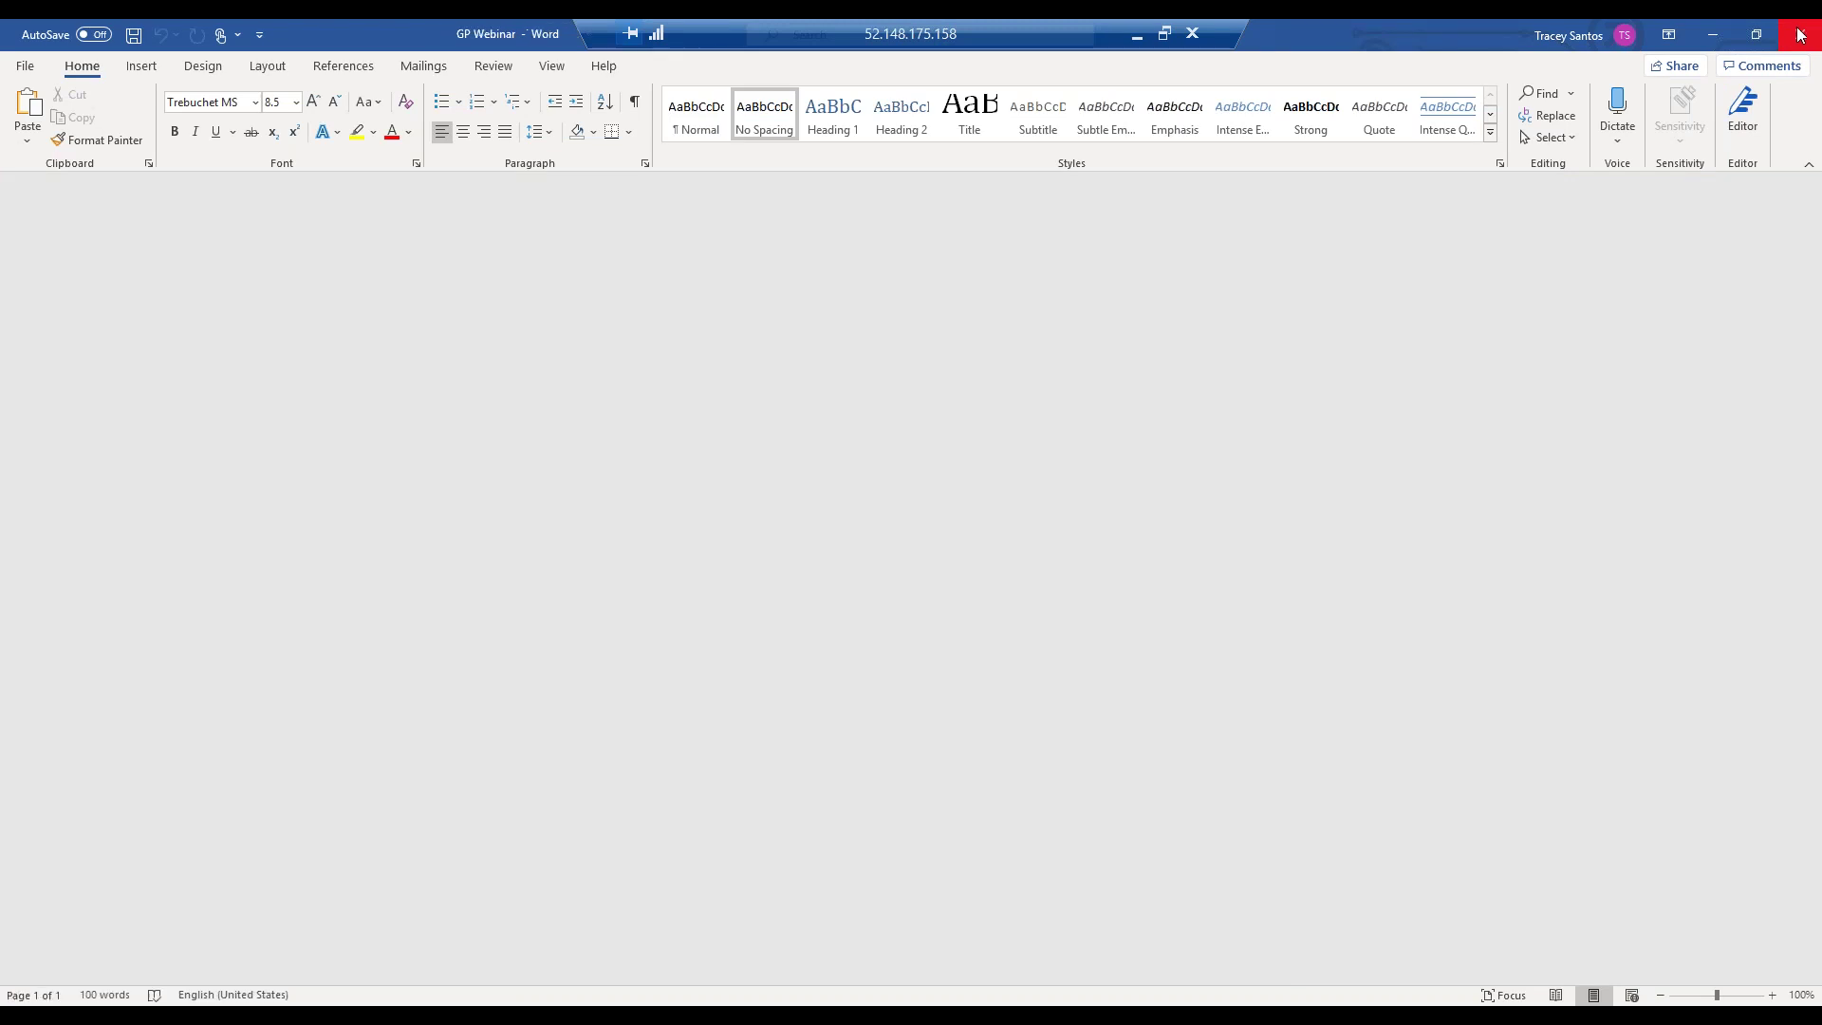
{"action": "left_click", "coordinate": [1430, 232]}
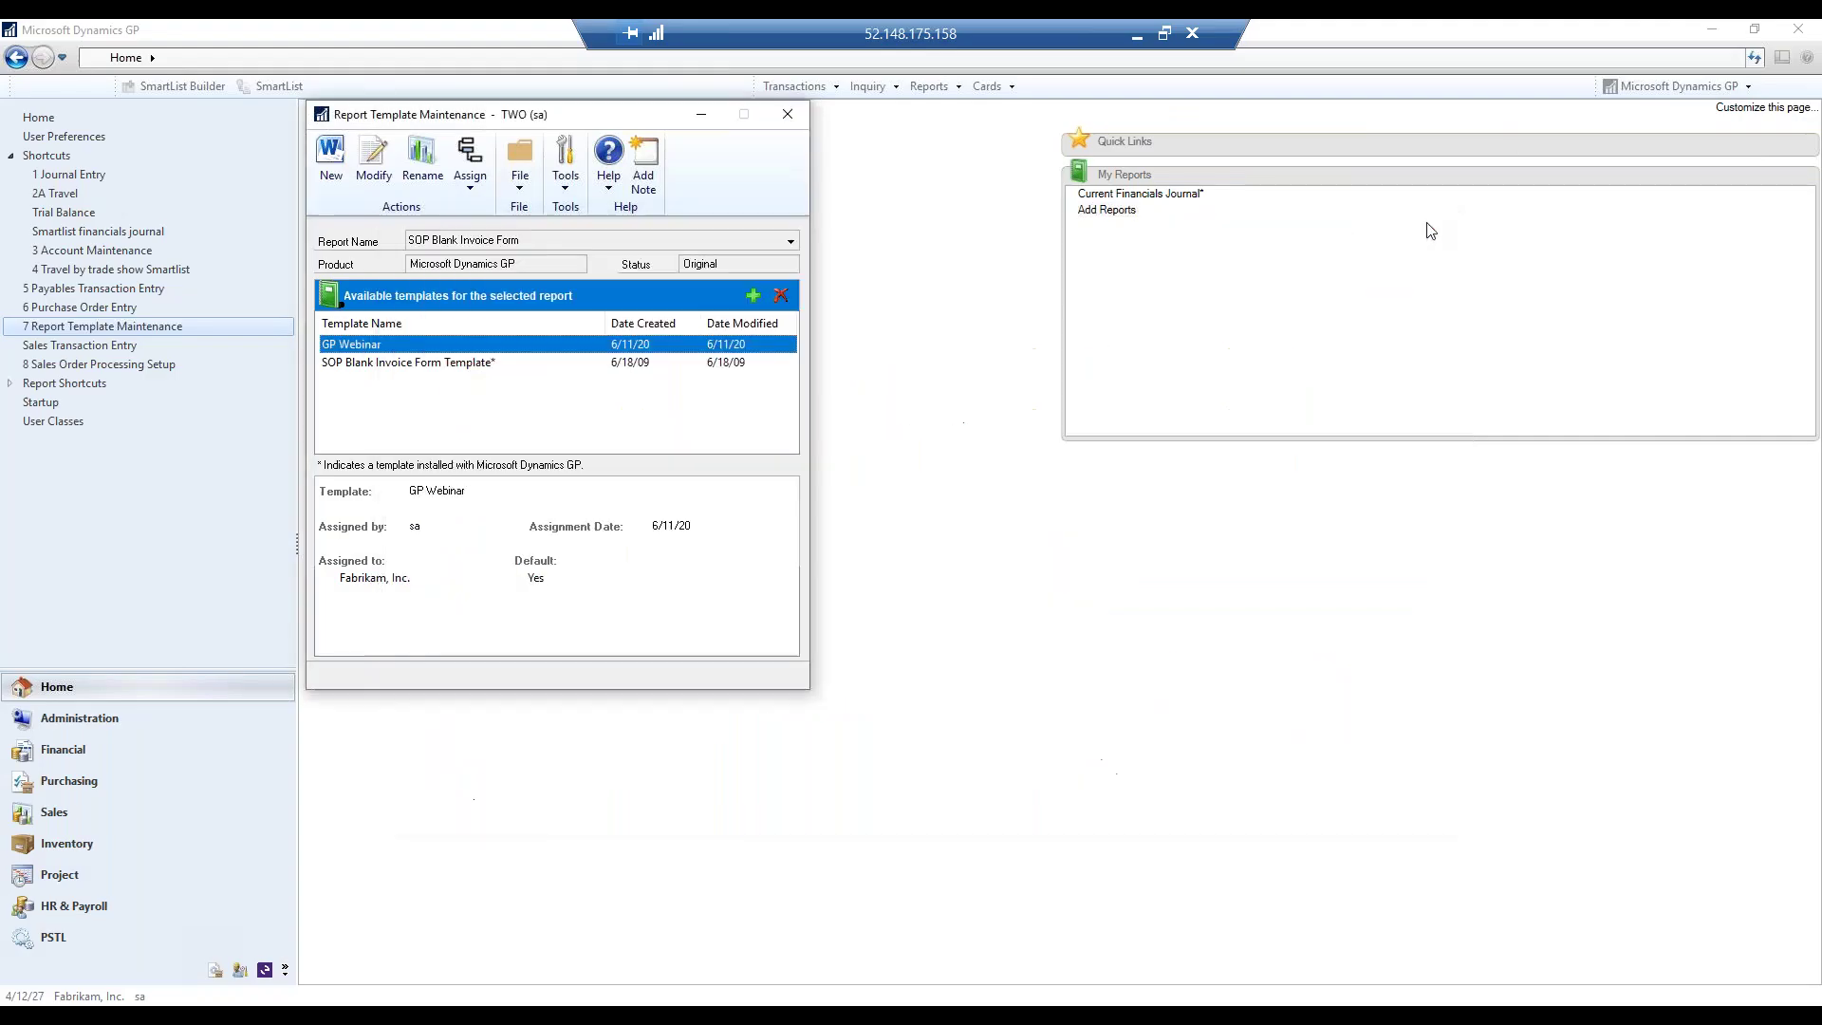
{"action": "left_click", "coordinate": [786, 113]}
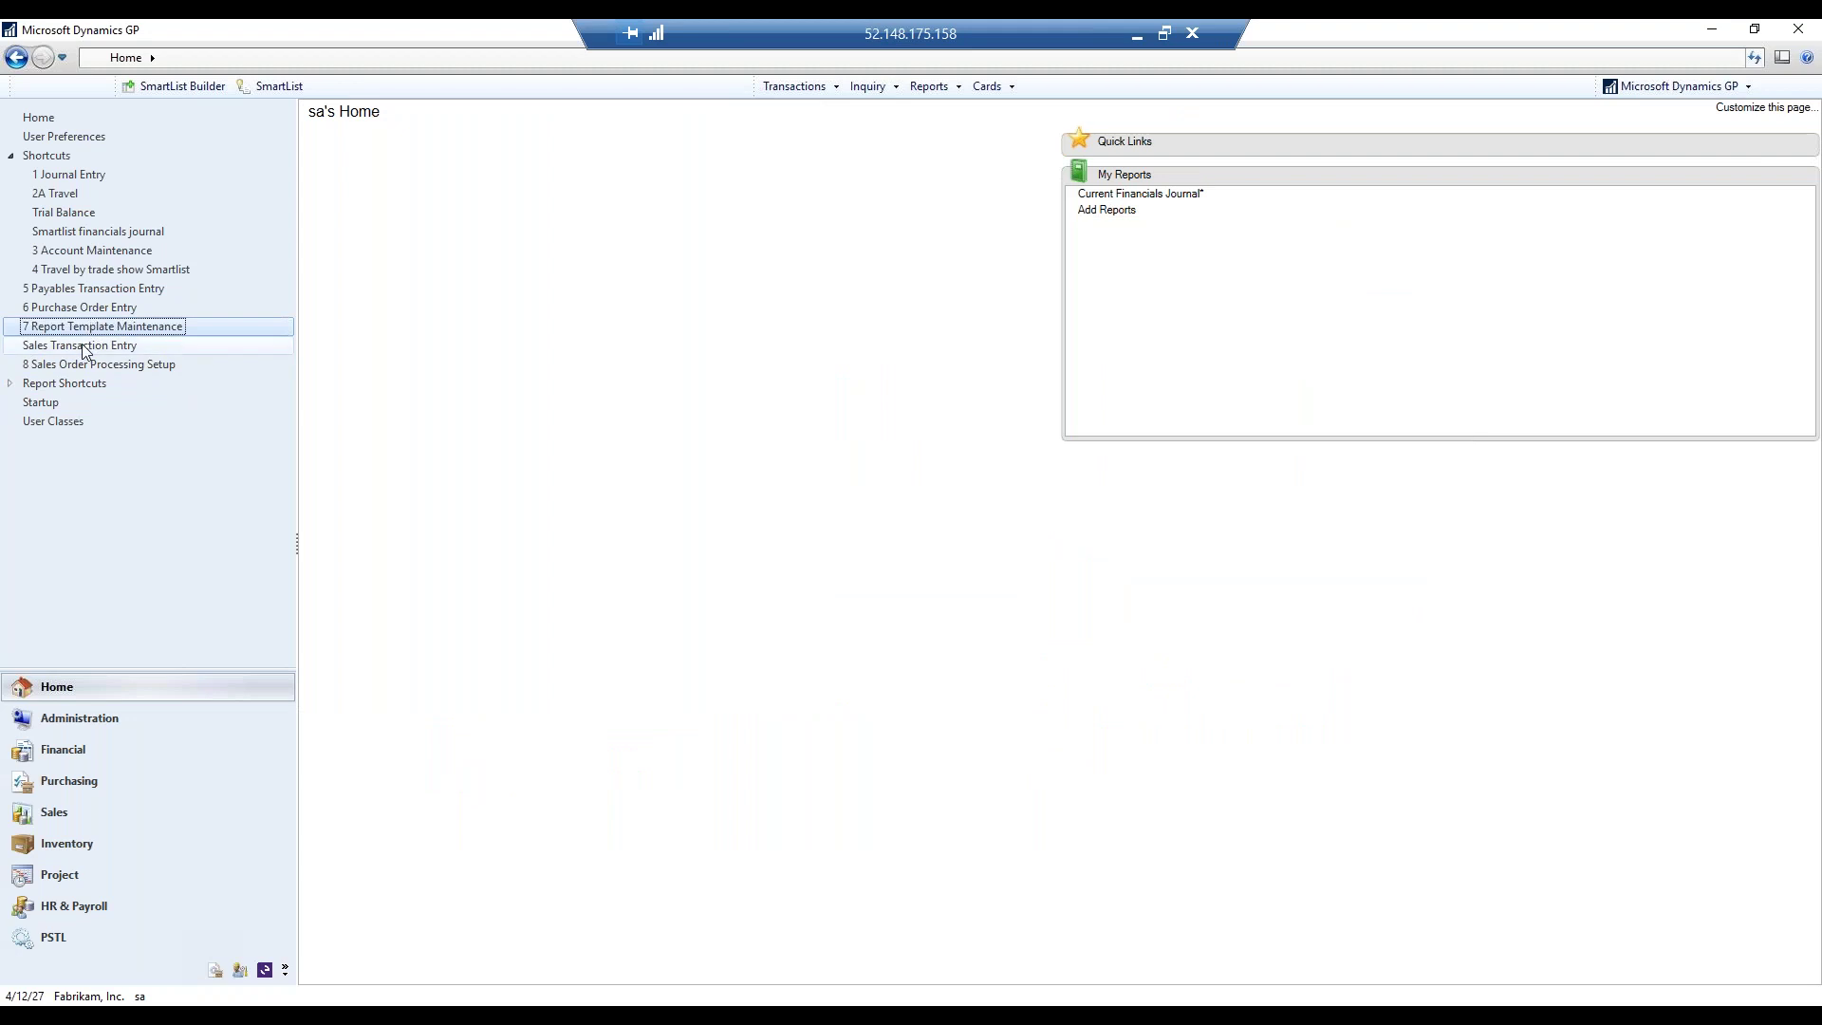
Open Sales Transaction Entry and include Invoices in the sales document print options for the Aaron Fitz Electrical invoice.
{"action": "key", "text": "Down"}
{"action": "key", "text": "Return"}
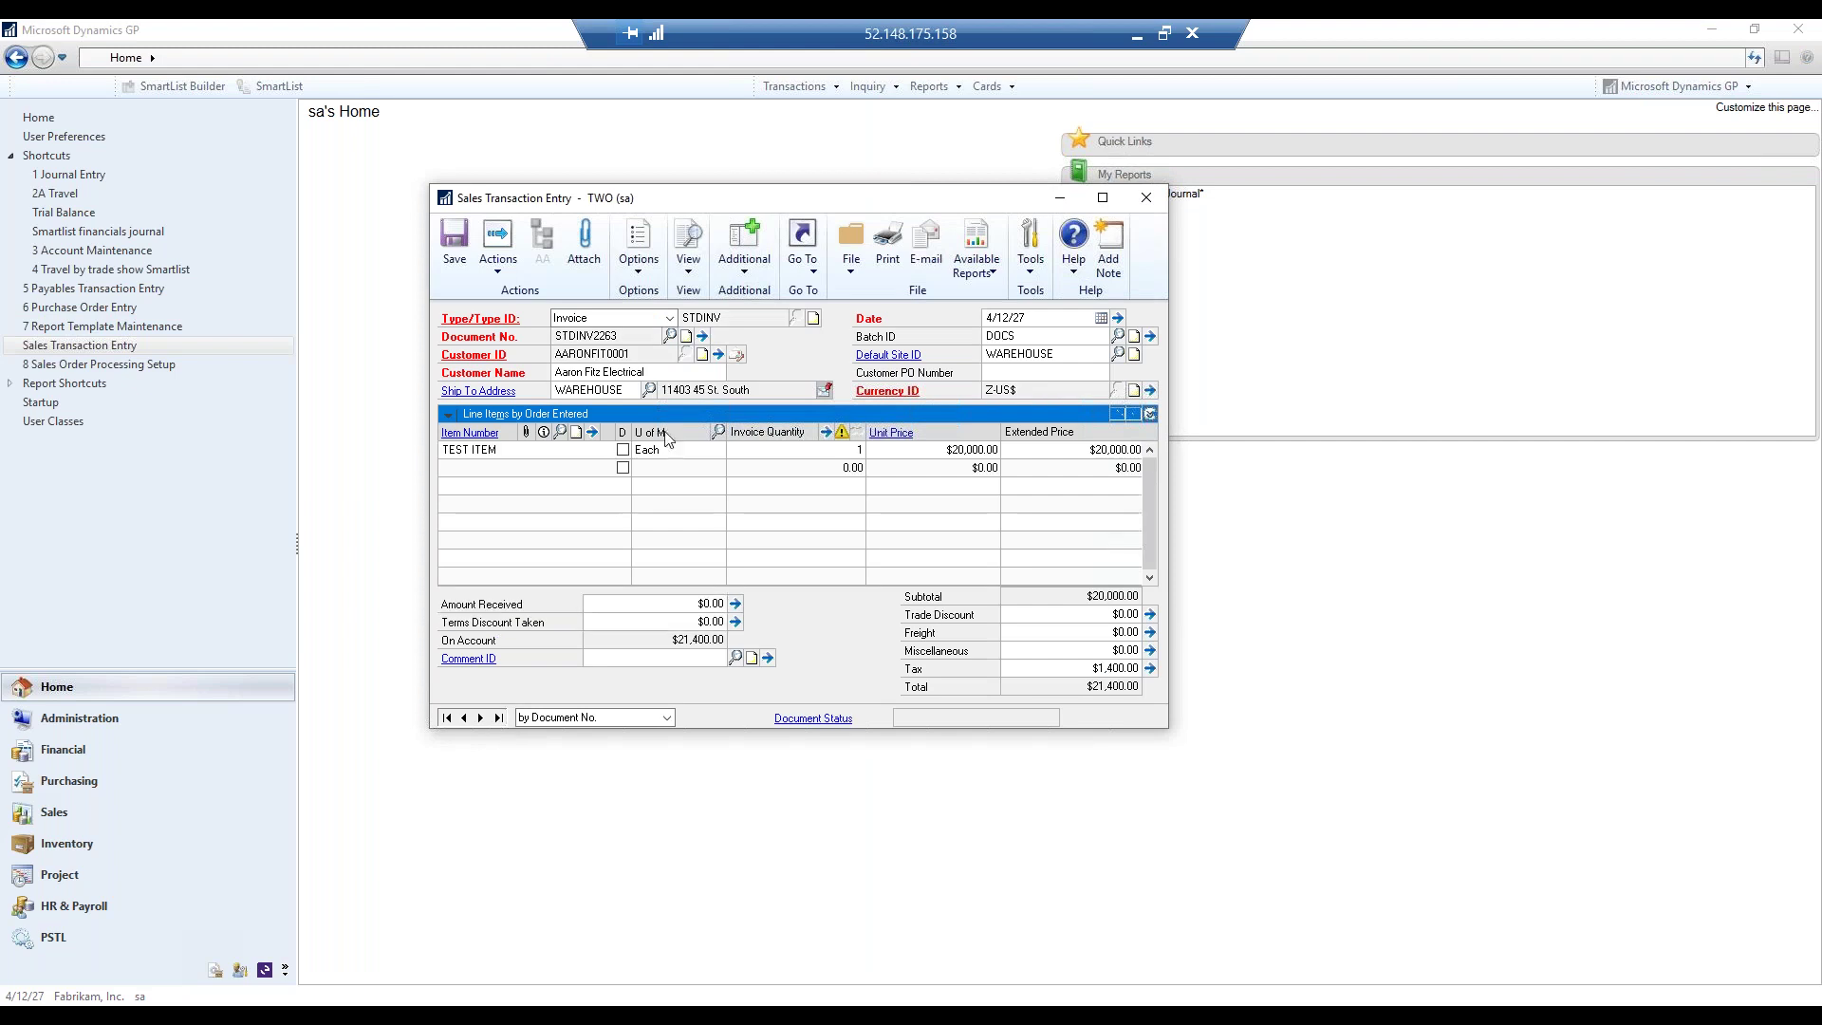
{"action": "left_click", "coordinate": [880, 252]}
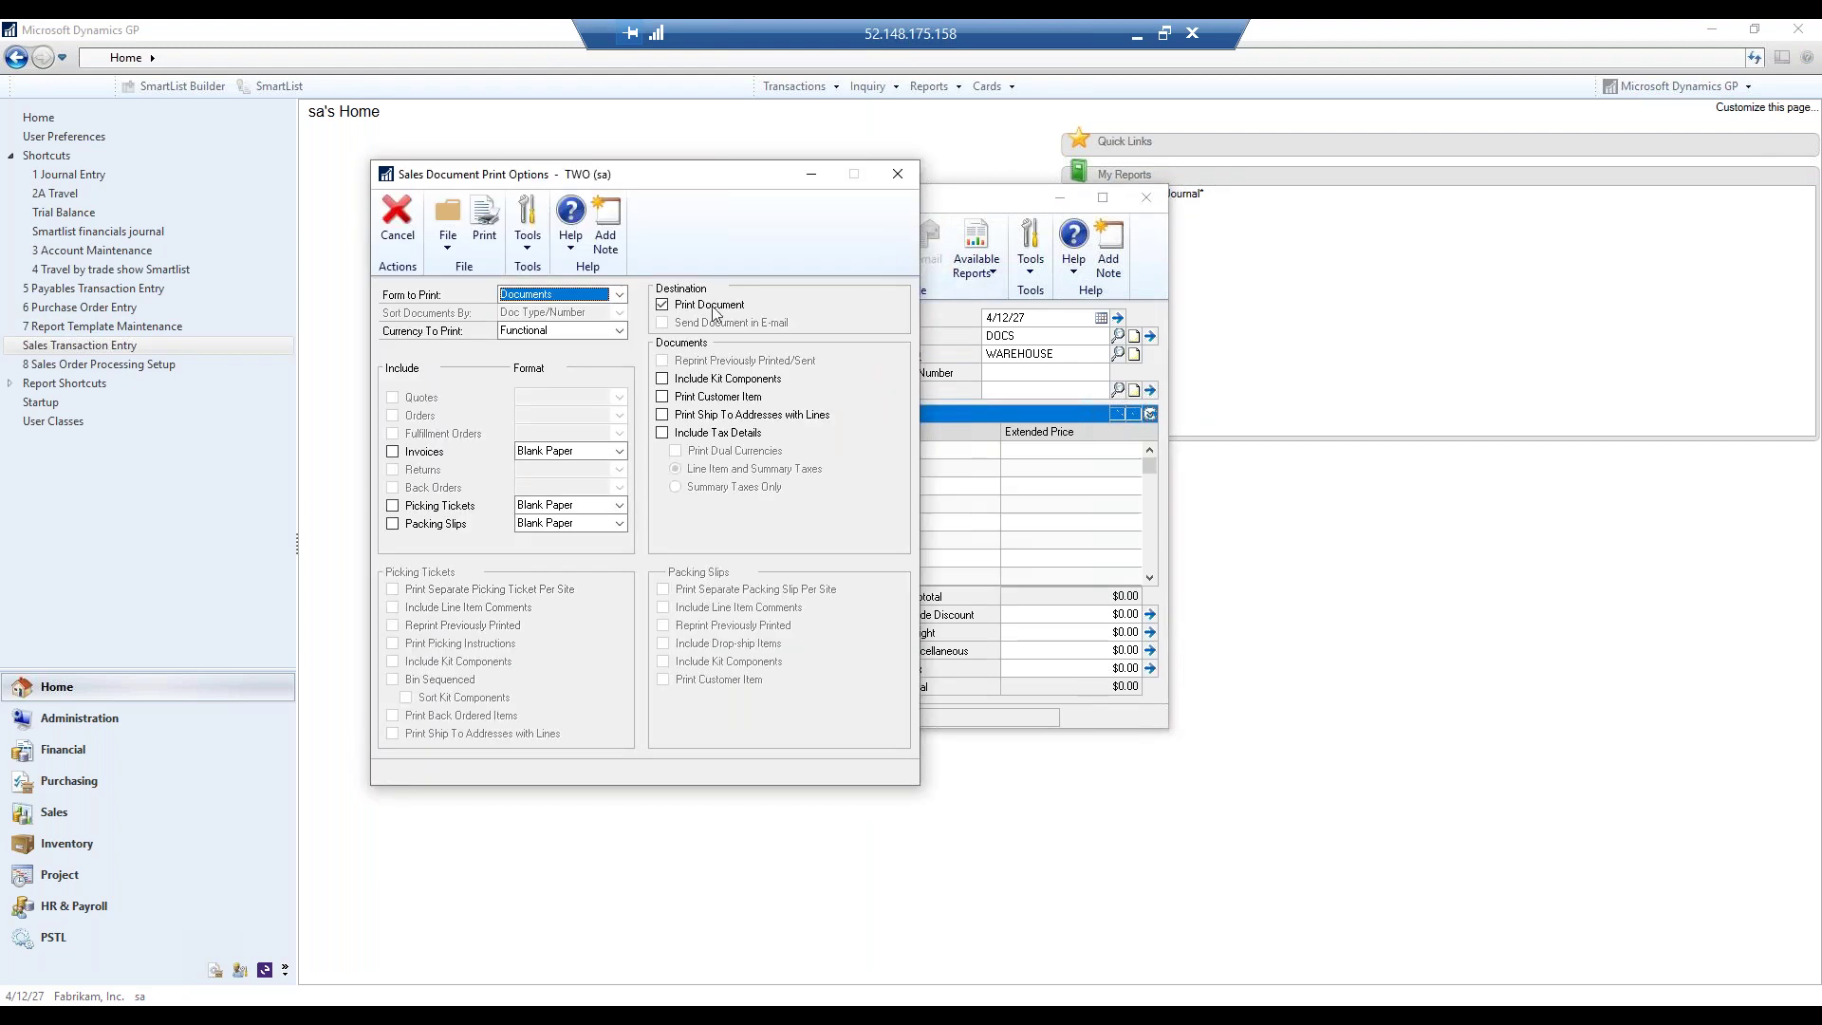
{"action": "left_click", "coordinate": [394, 453]}
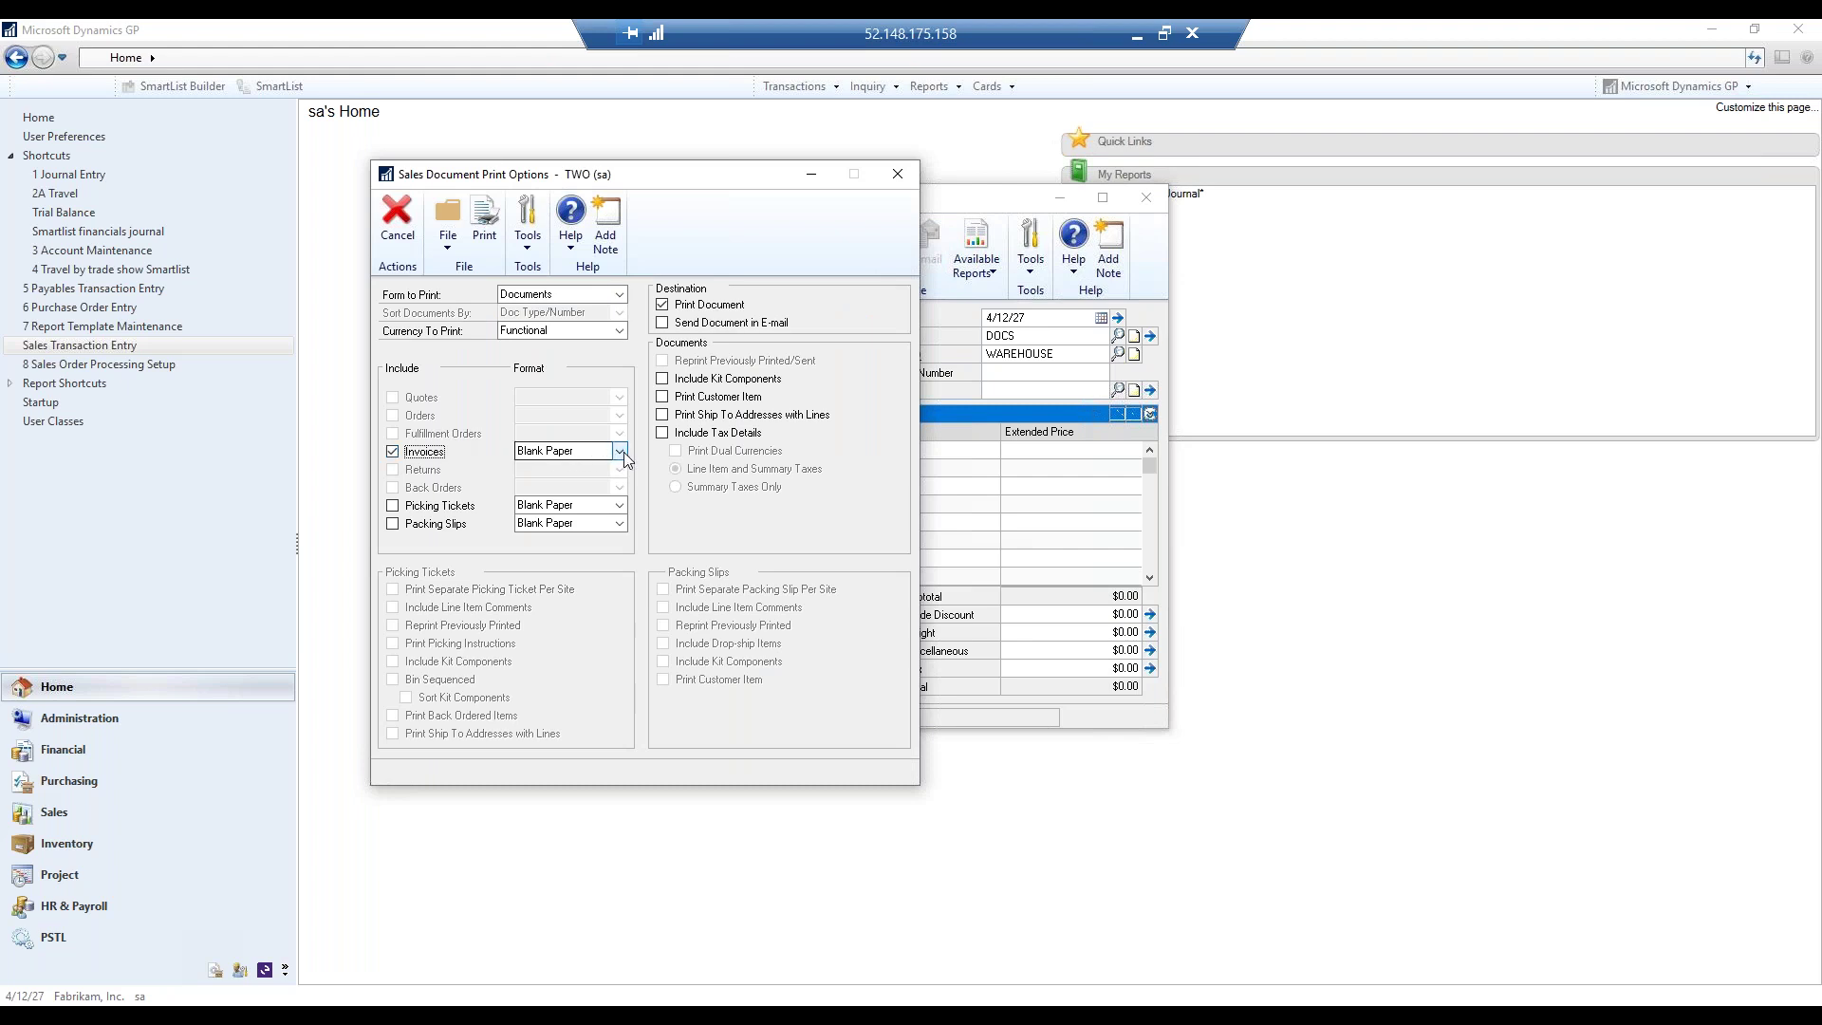
Print the invoice to the screen with the Template report type and close the generated Word document.
{"action": "left_click", "coordinate": [484, 228]}
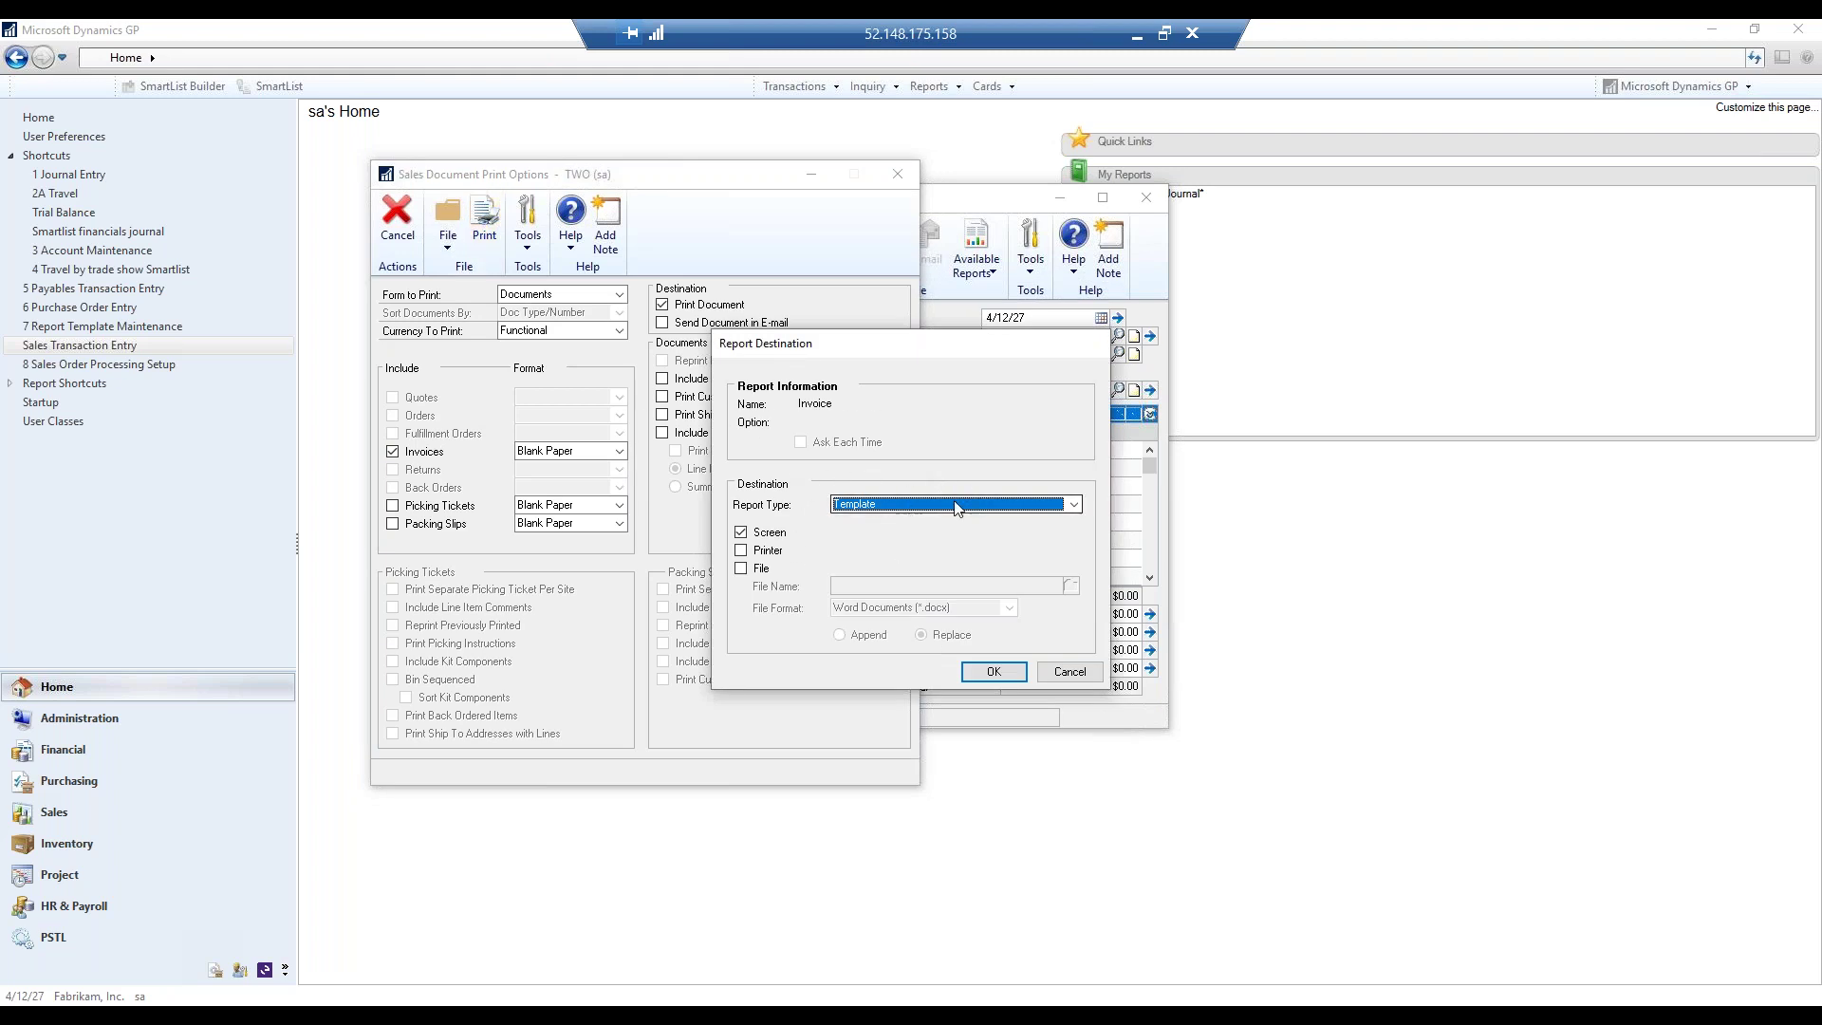
{"action": "left_click", "coordinate": [1073, 507]}
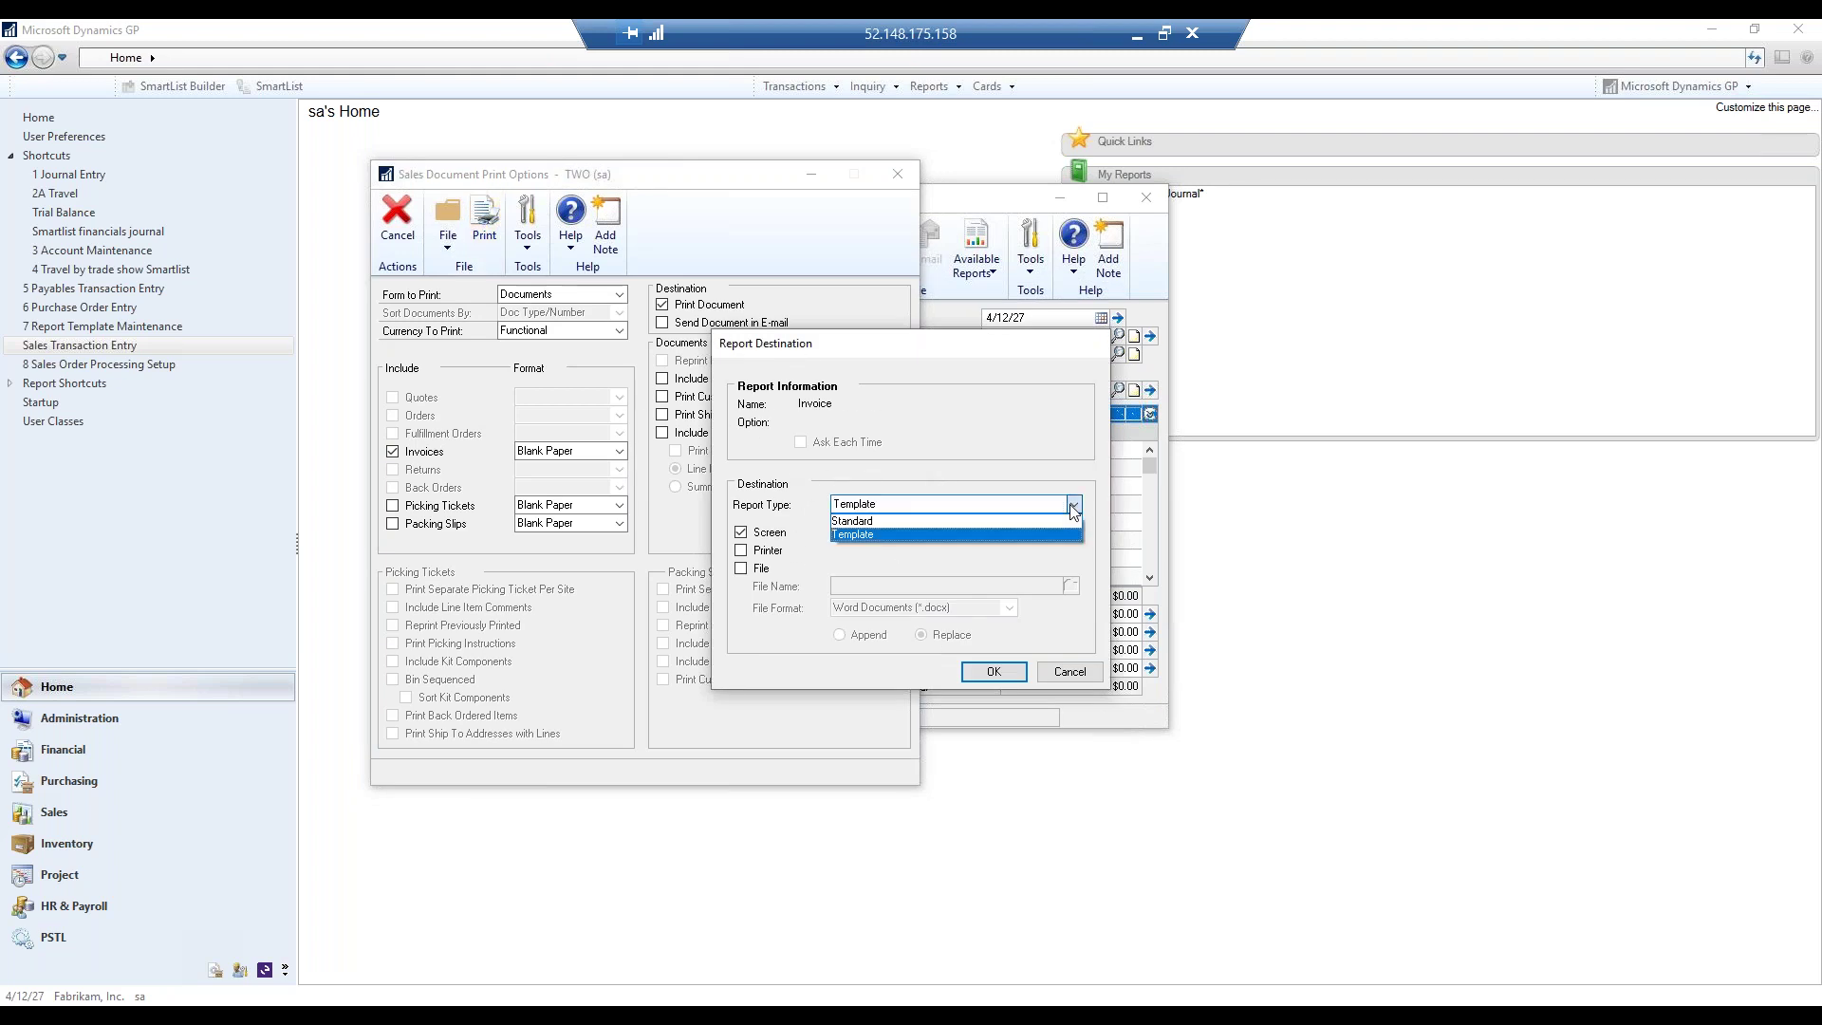
{"action": "left_click", "coordinate": [985, 535]}
{"action": "left_click", "coordinate": [993, 671]}
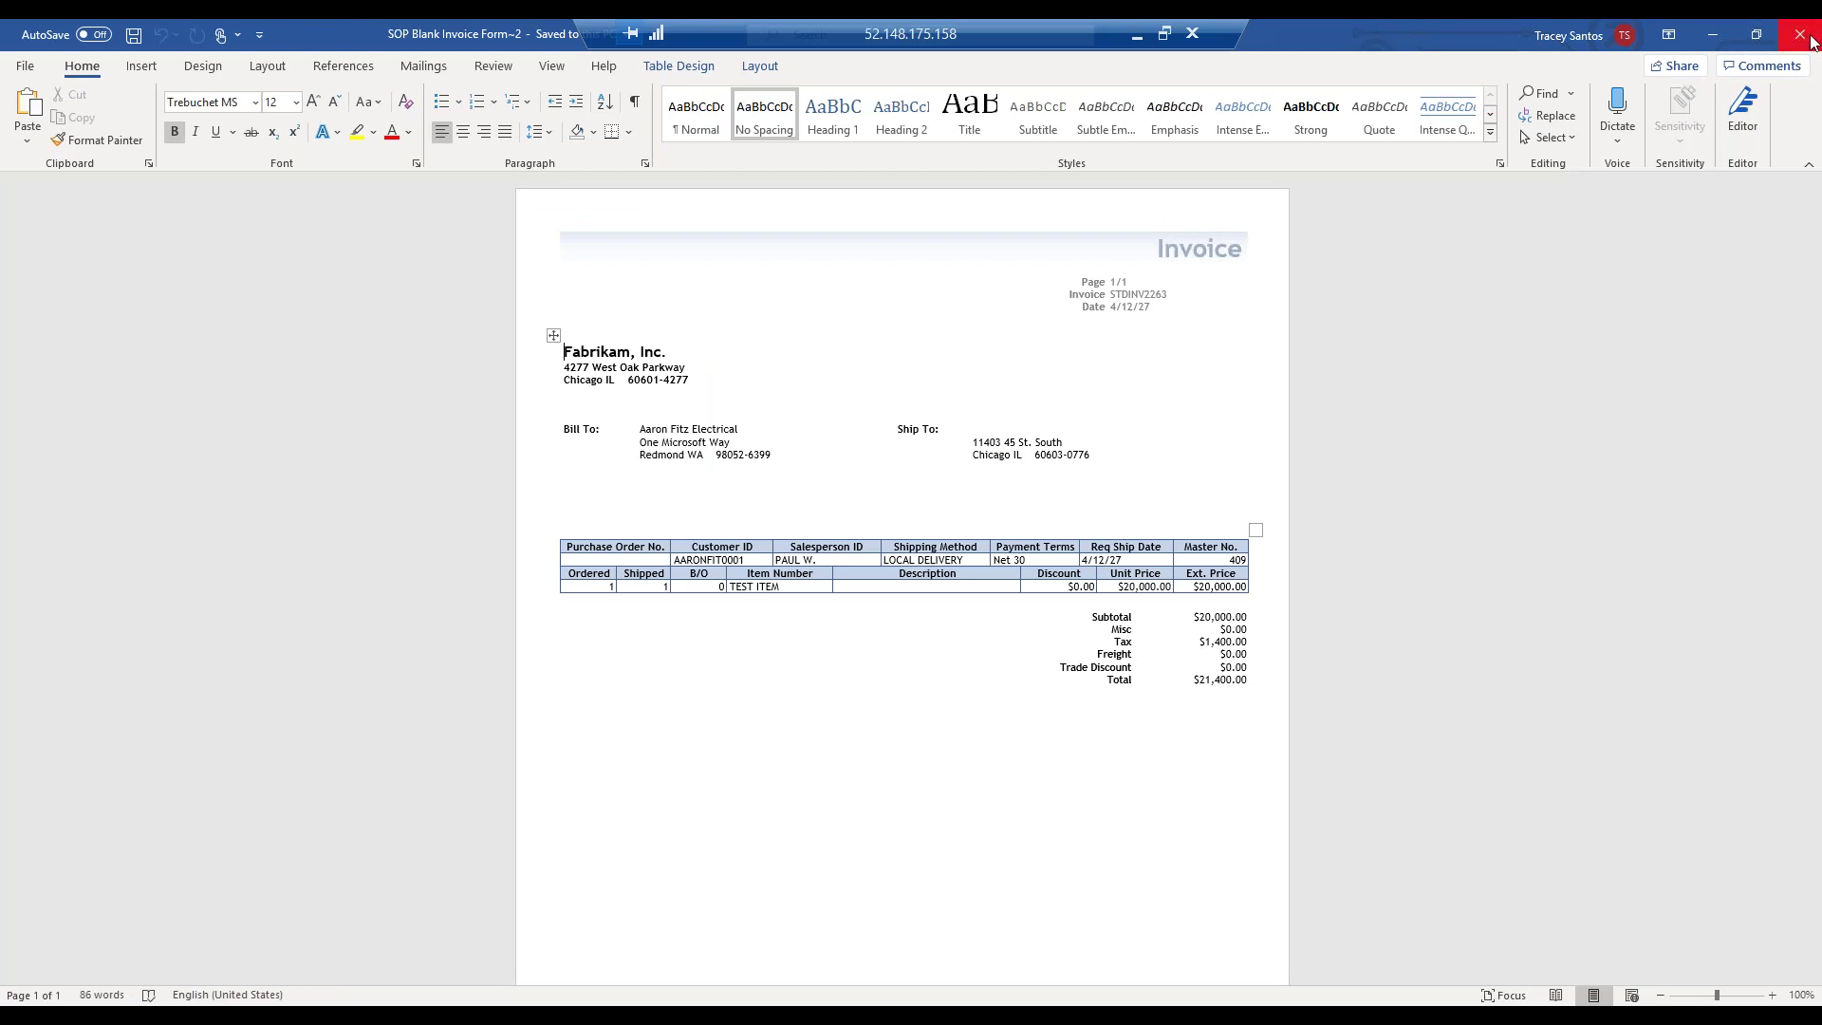
{"action": "left_click", "coordinate": [1807, 40]}
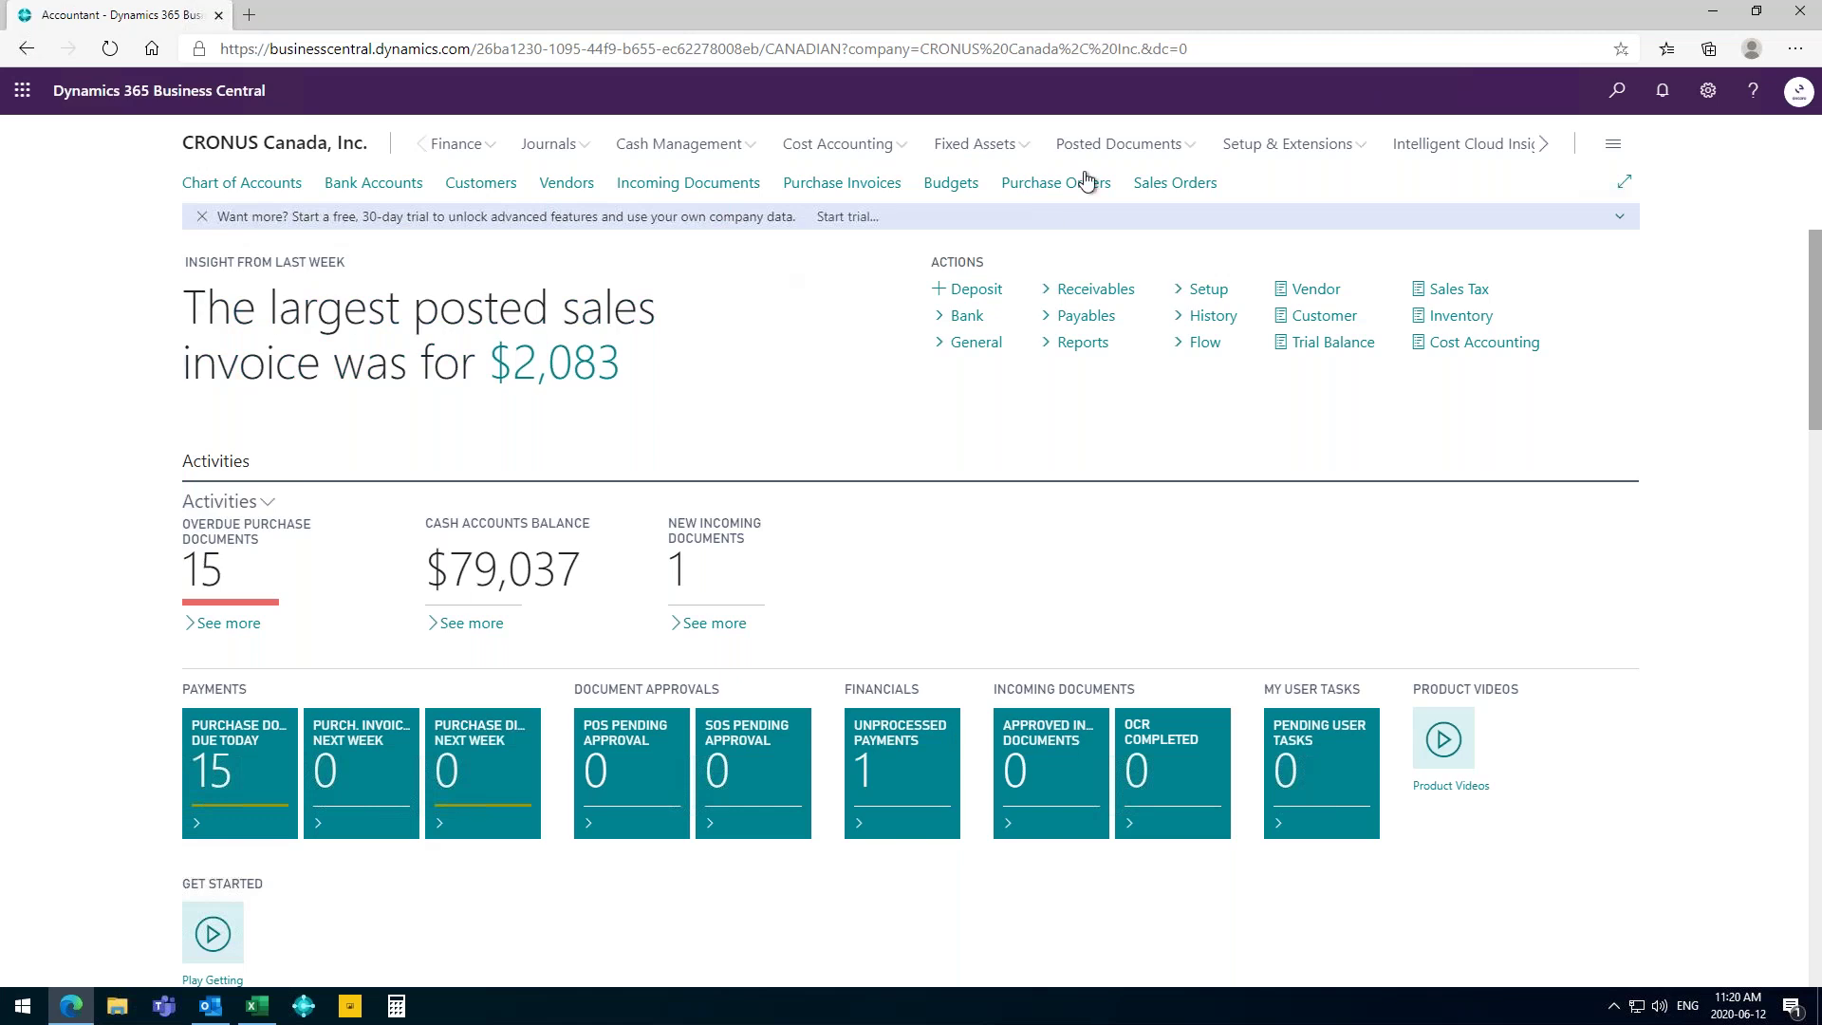
Switch to Business Central and open the first Relecloud invoice in the posted sales invoices list.
{"action": "left_click", "coordinate": [1120, 144]}
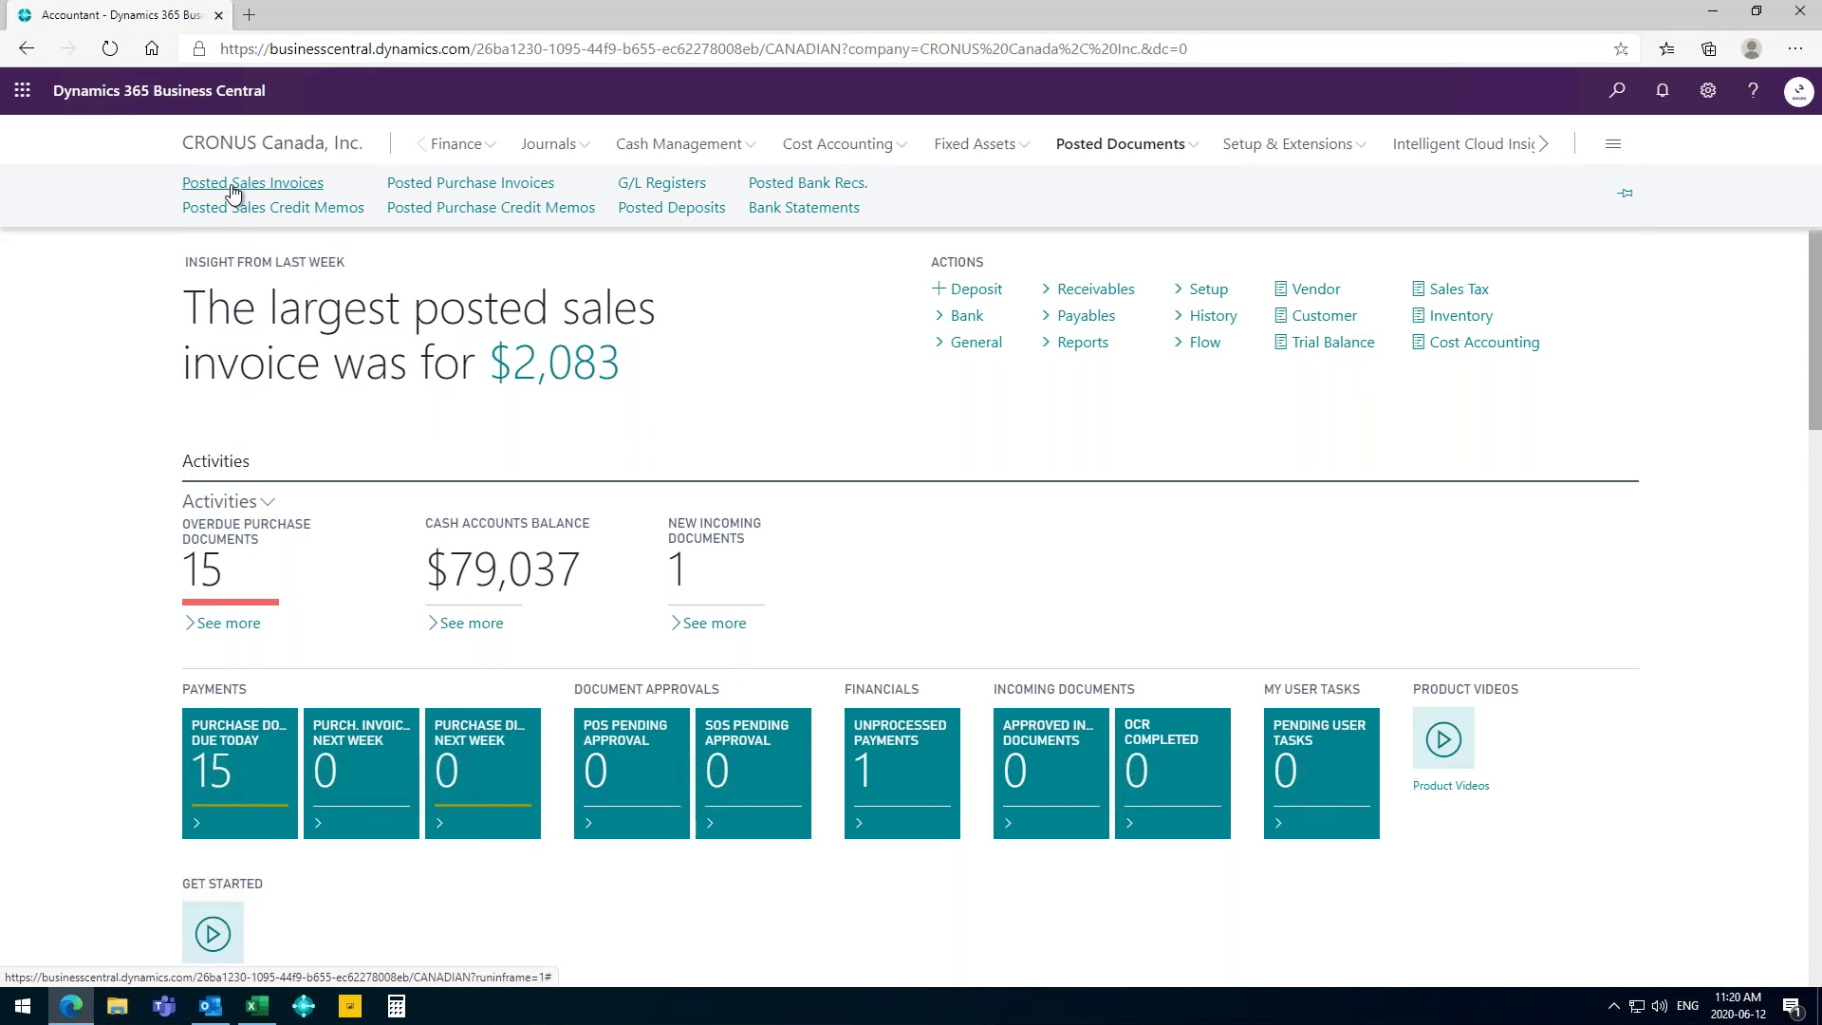
{"action": "left_click", "coordinate": [233, 186]}
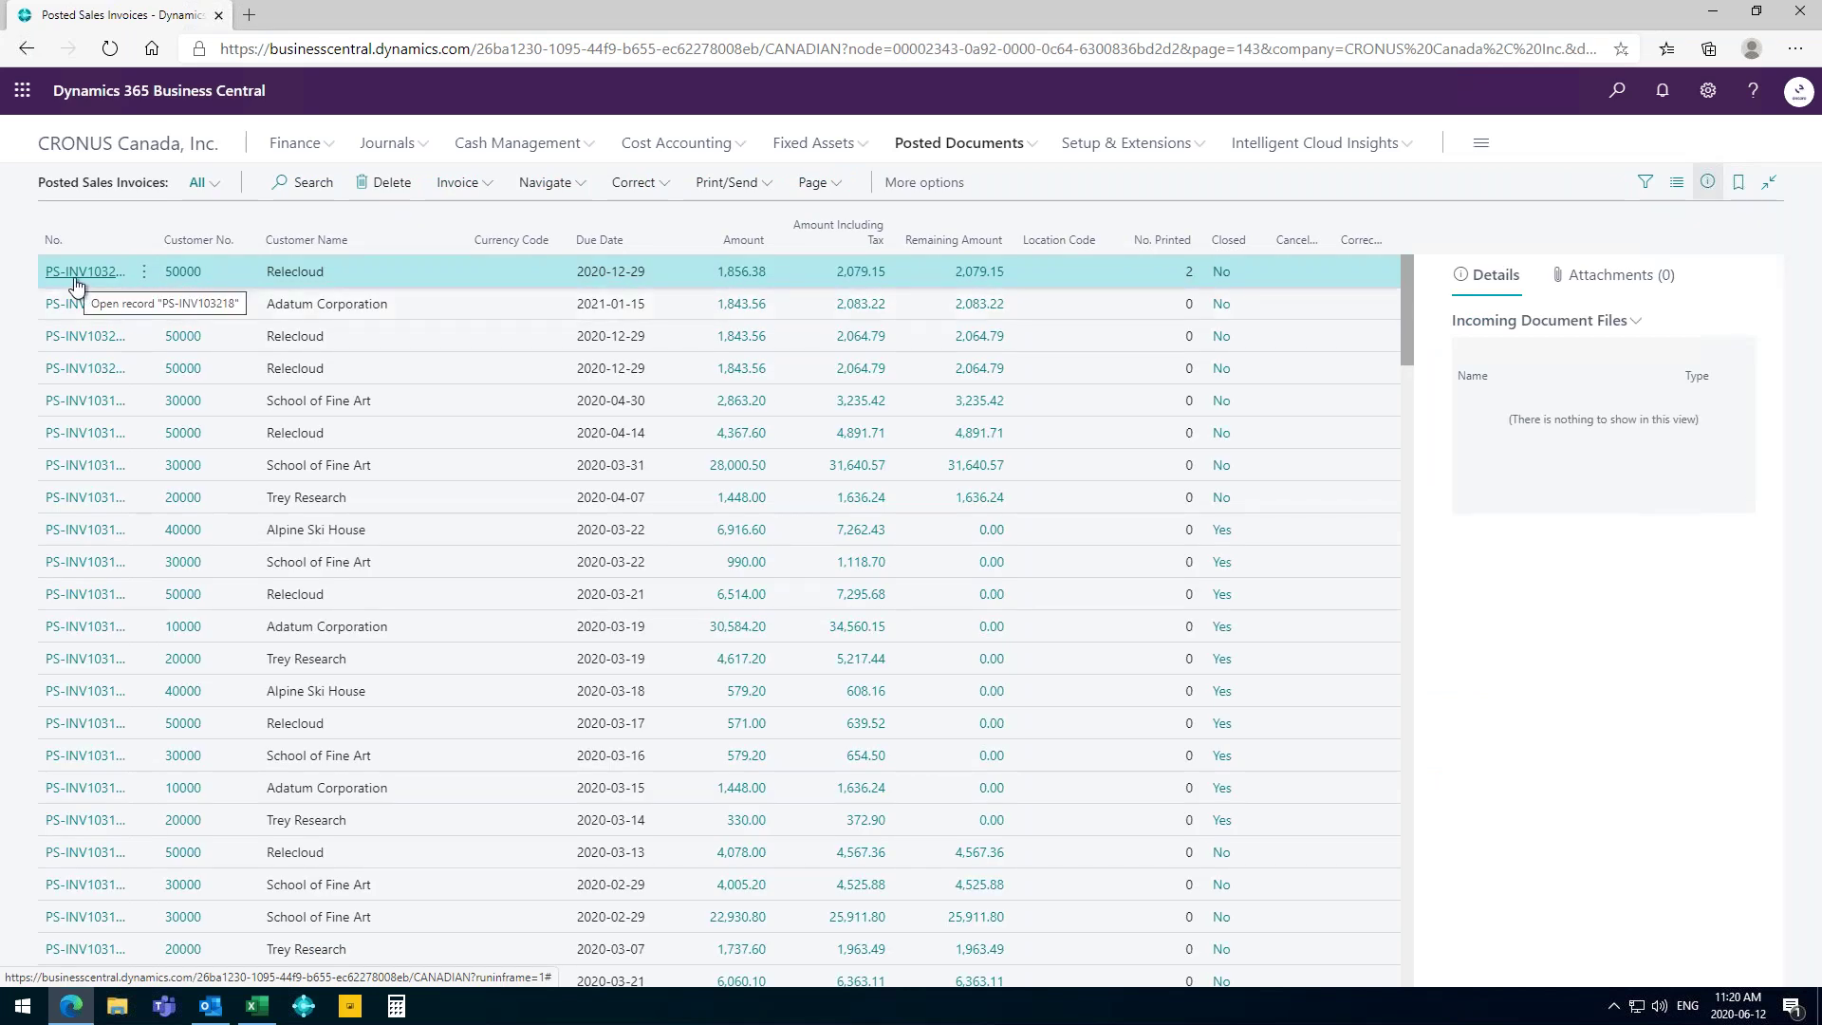
{"action": "left_click", "coordinate": [75, 275]}
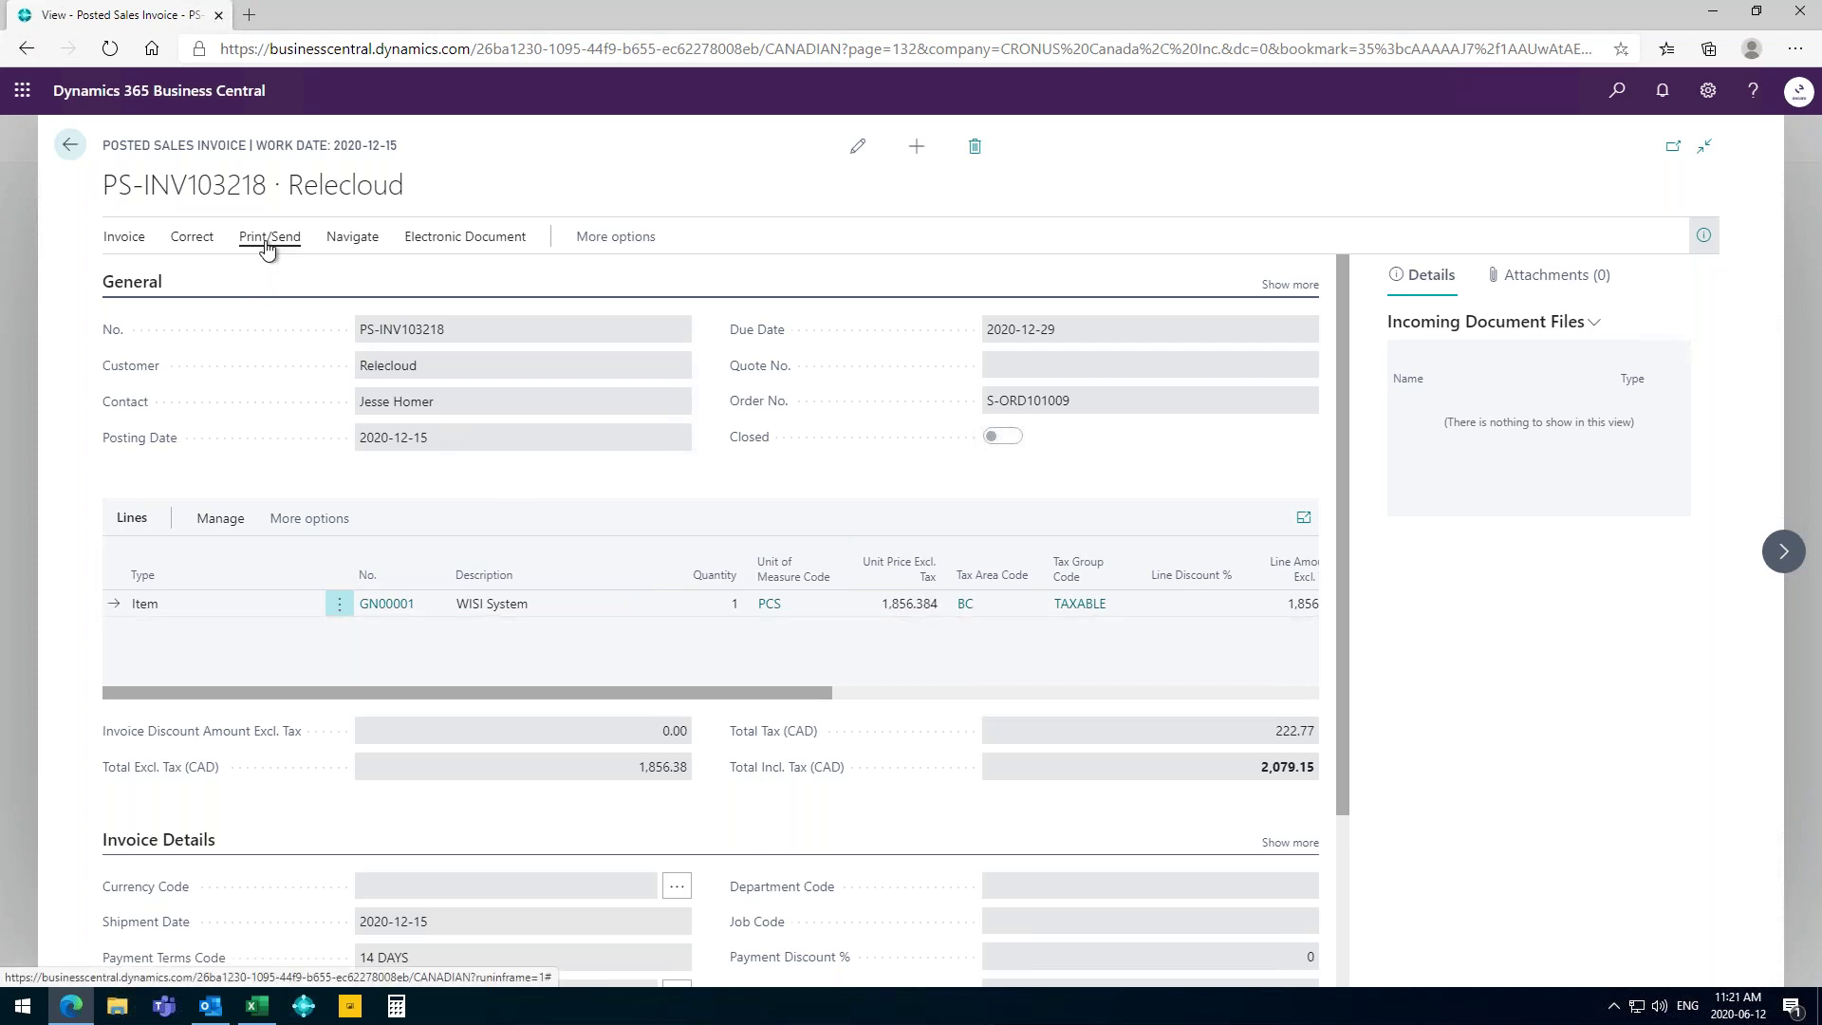
Preview the printout of the posted Relecloud invoice with the last used options and filters.
{"action": "left_click", "coordinate": [266, 239]}
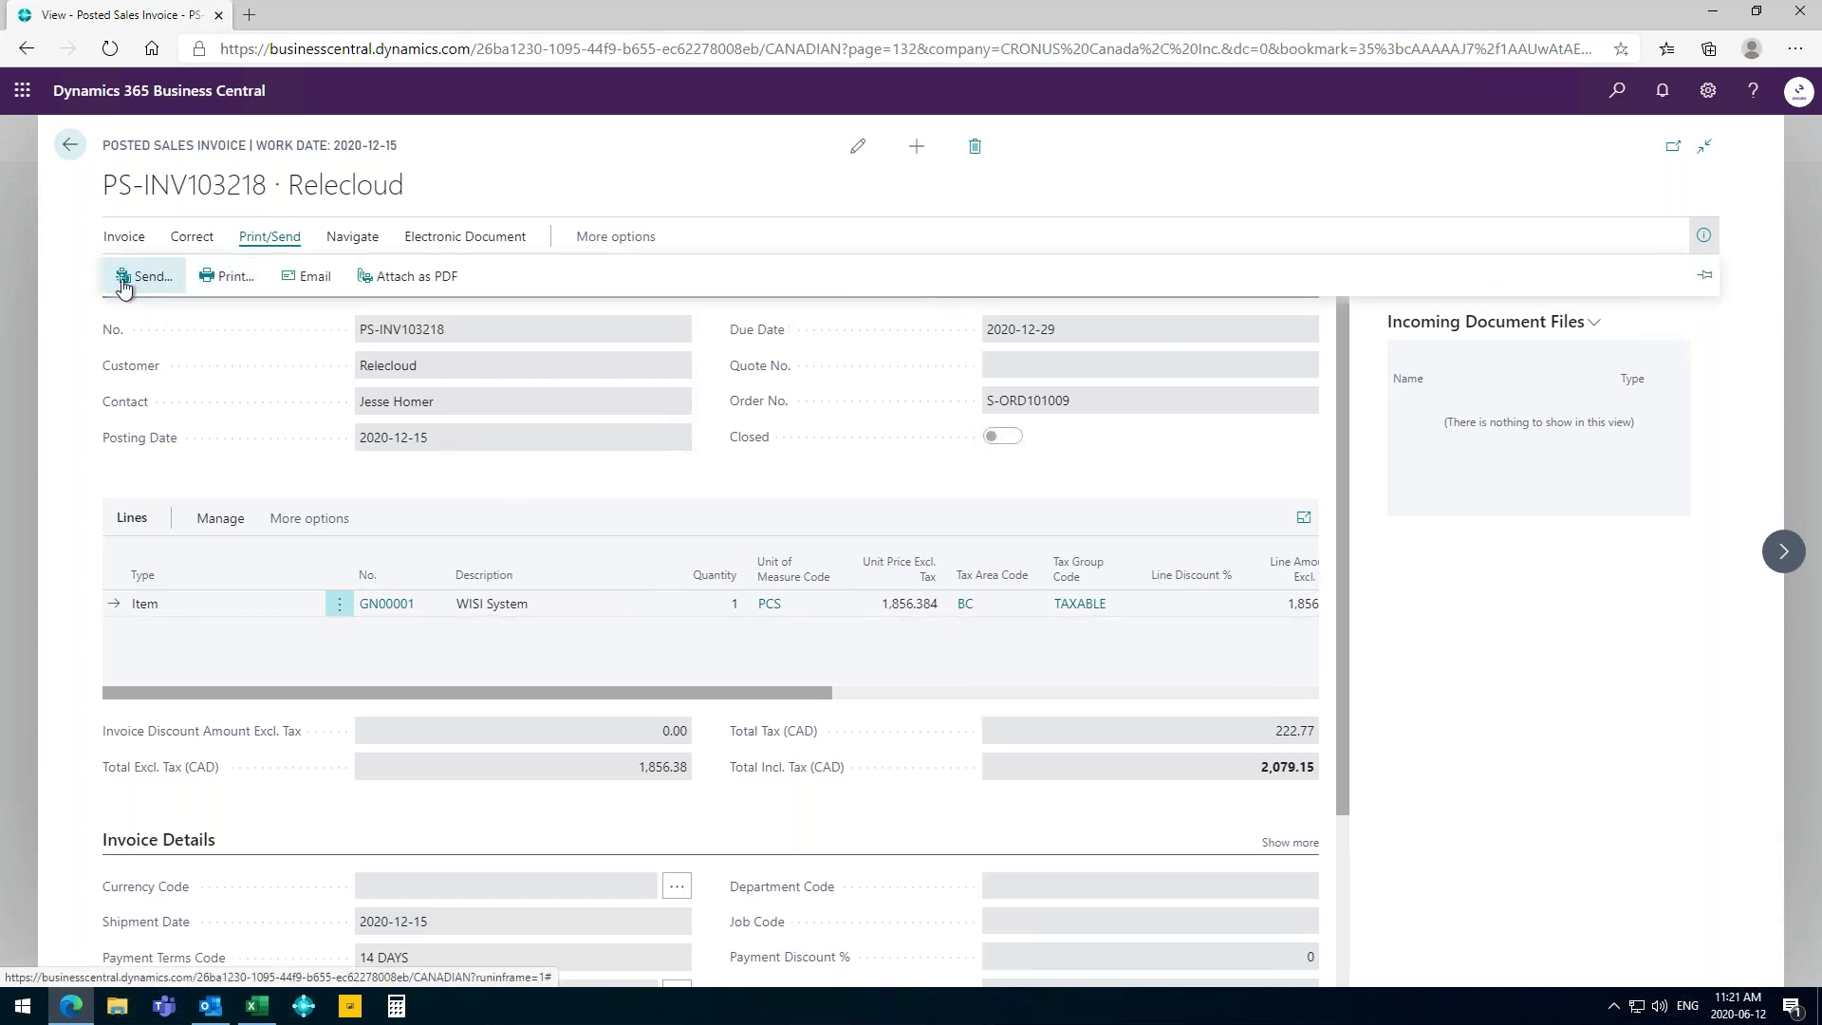
{"action": "left_click", "coordinate": [227, 276]}
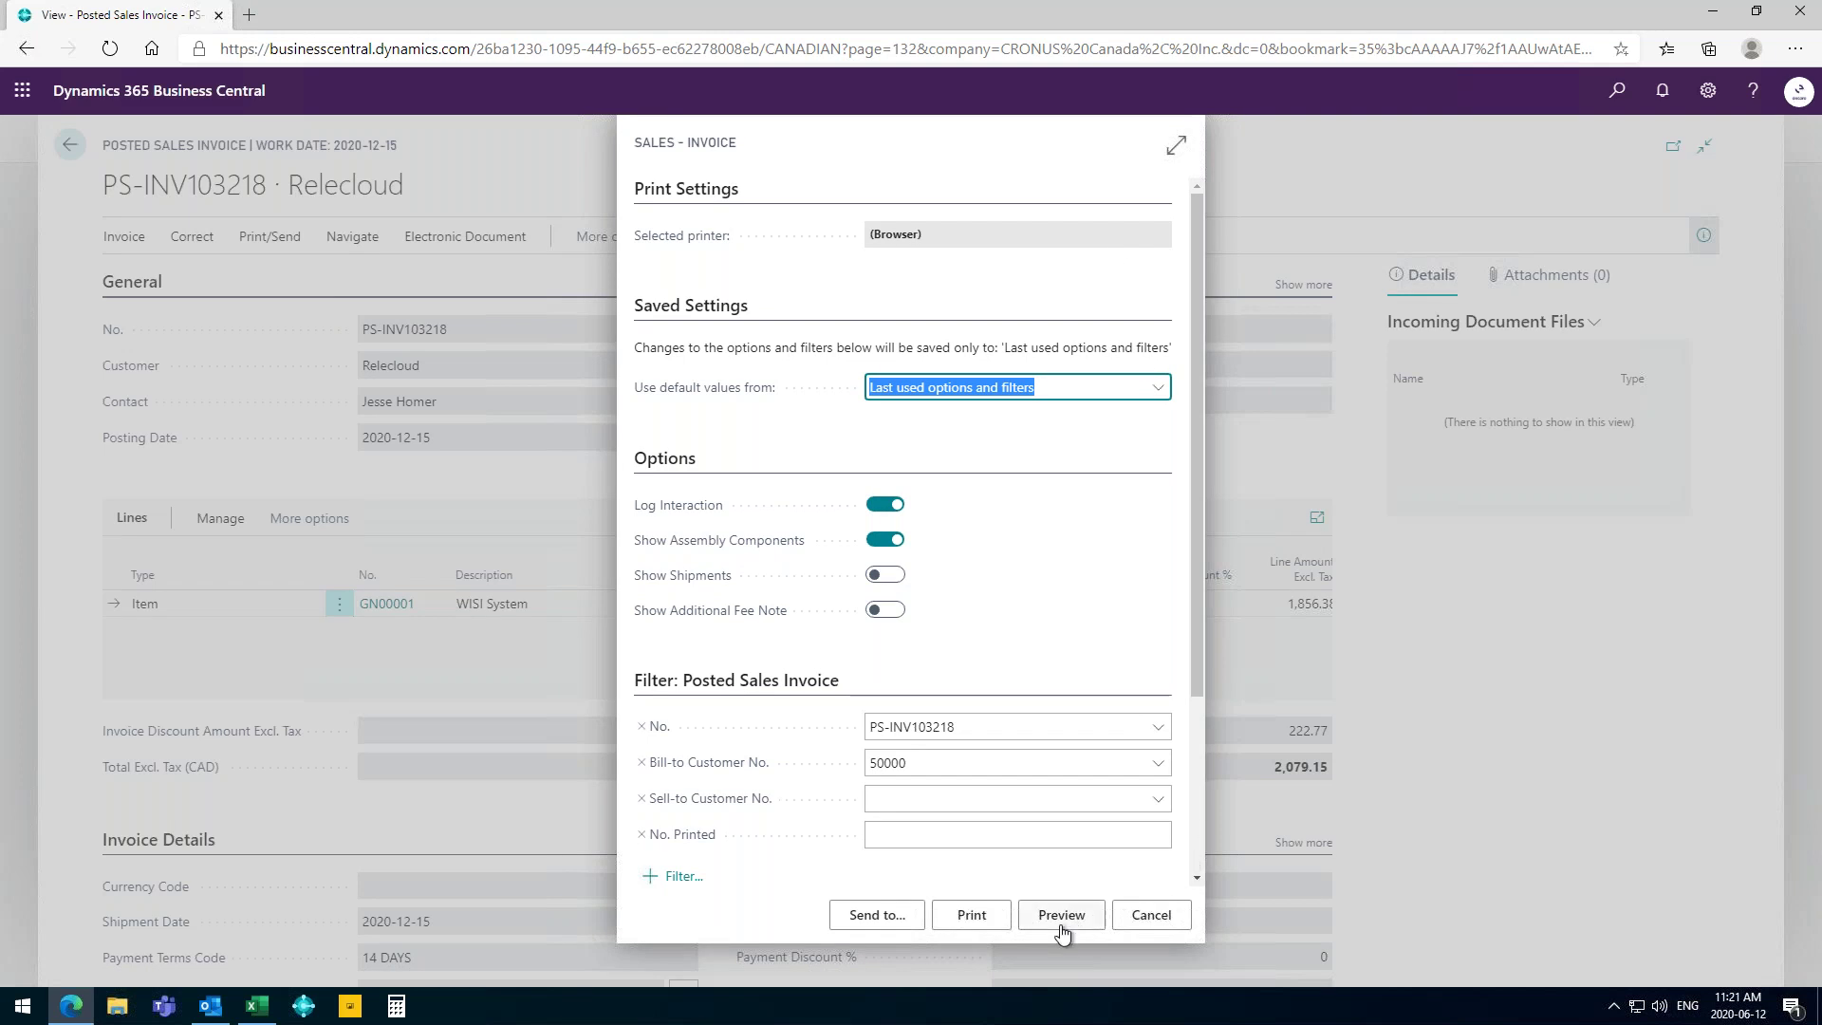
{"action": "left_click", "coordinate": [1061, 925]}
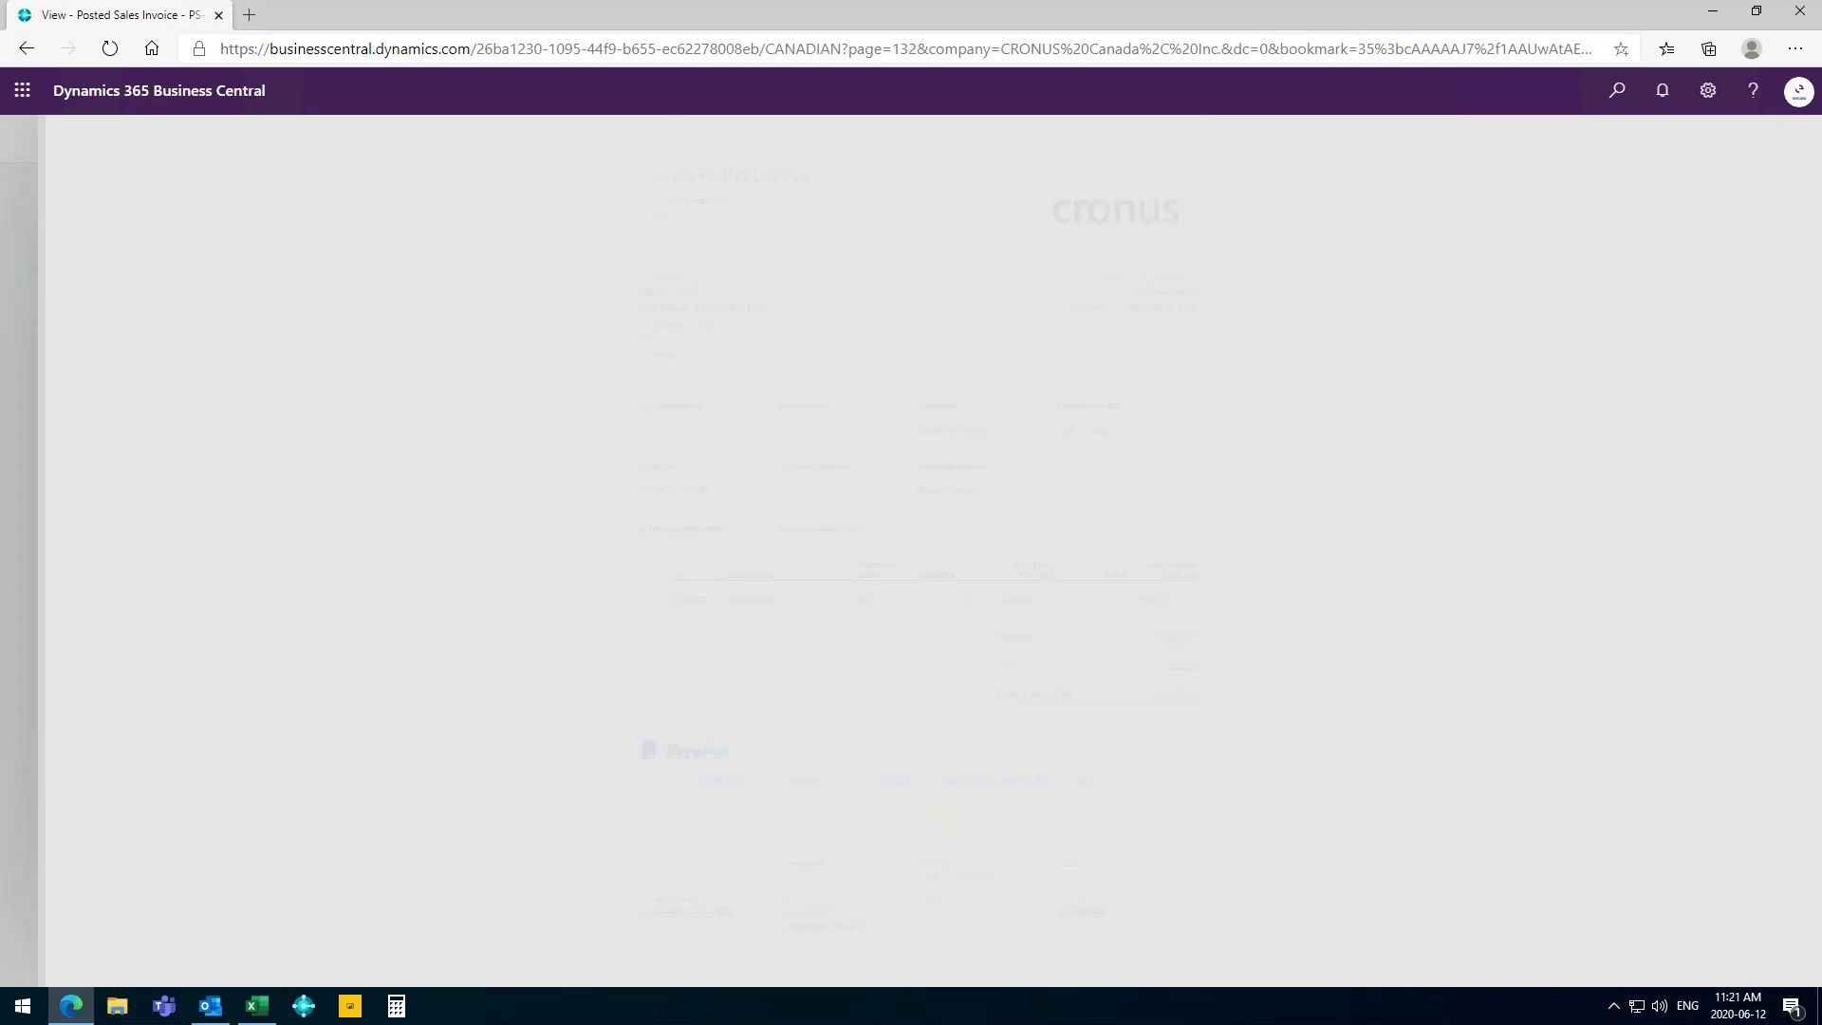
{"action": "left_click", "coordinate": [880, 913]}
Examine the previewed invoice's header, item line, tax breakdown and payment link, then close the preview.
{"action": "scroll", "coordinate": [794, 705], "scroll_direction": "up", "scroll_amount": 3}
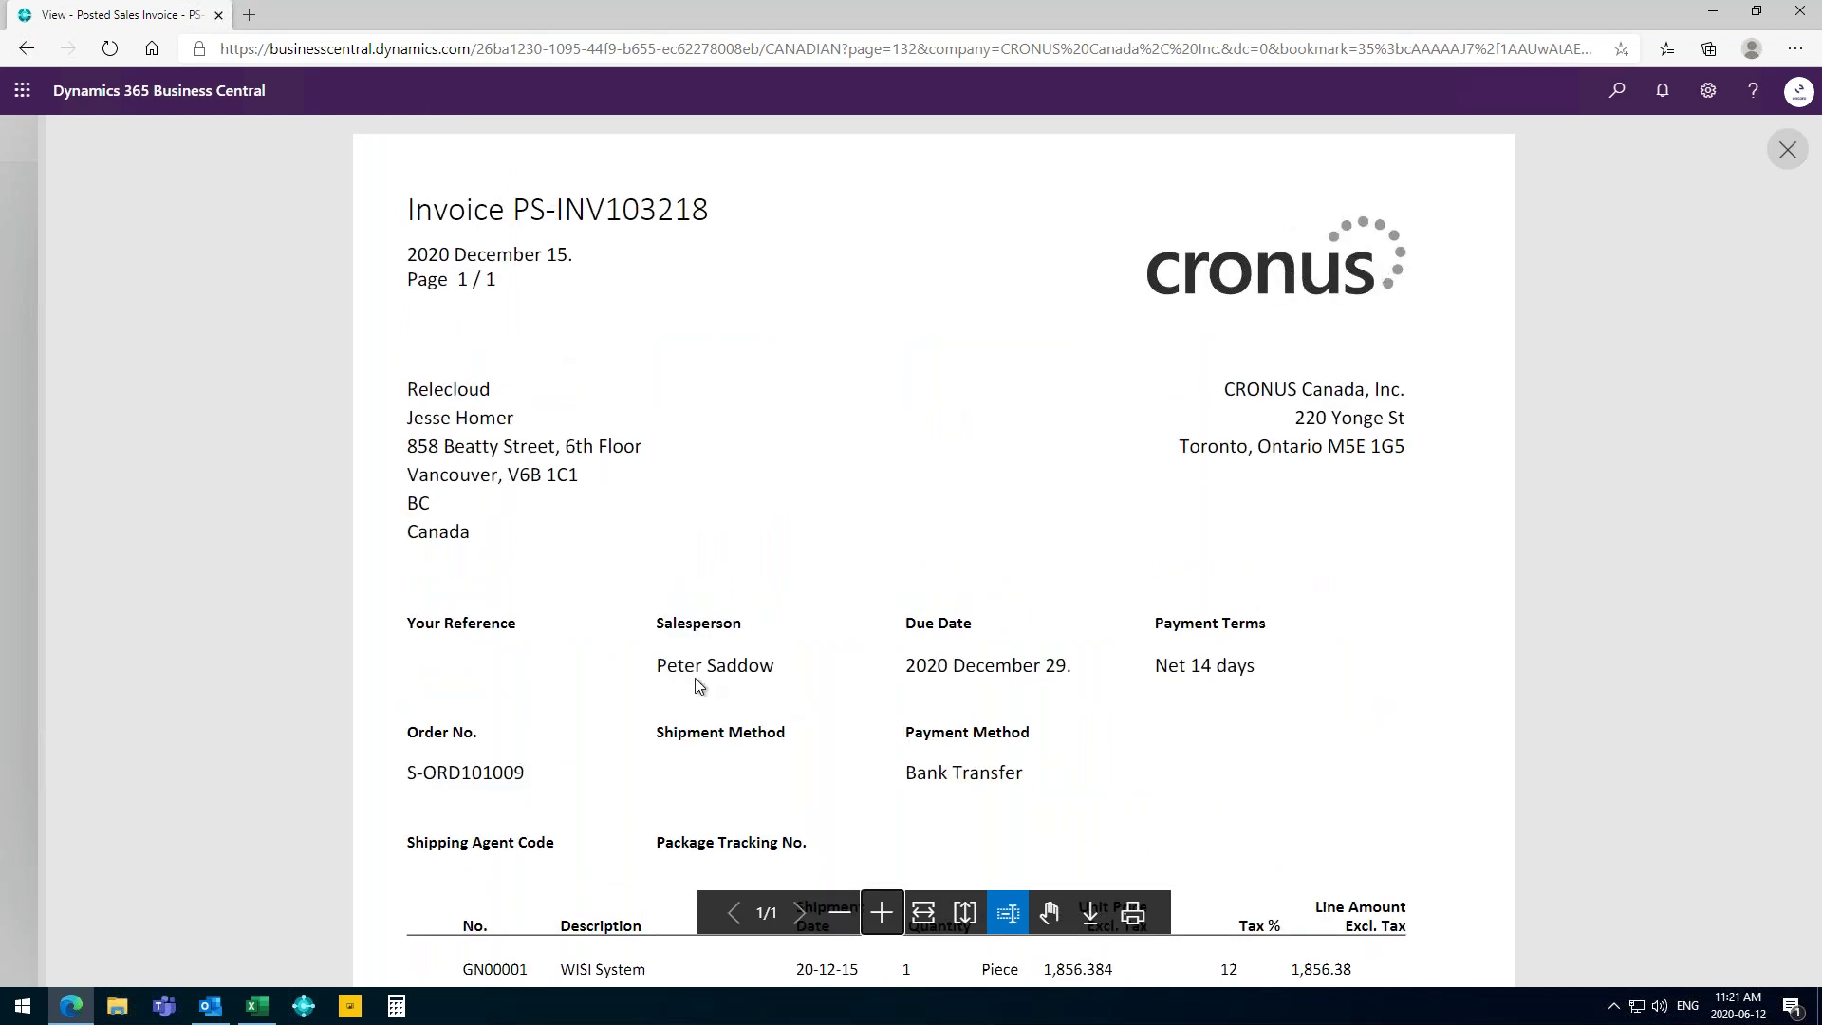
{"action": "scroll", "coordinate": [695, 678], "scroll_direction": "down", "scroll_amount": 1}
{"action": "scroll", "coordinate": [882, 622], "scroll_direction": "down", "scroll_amount": 2}
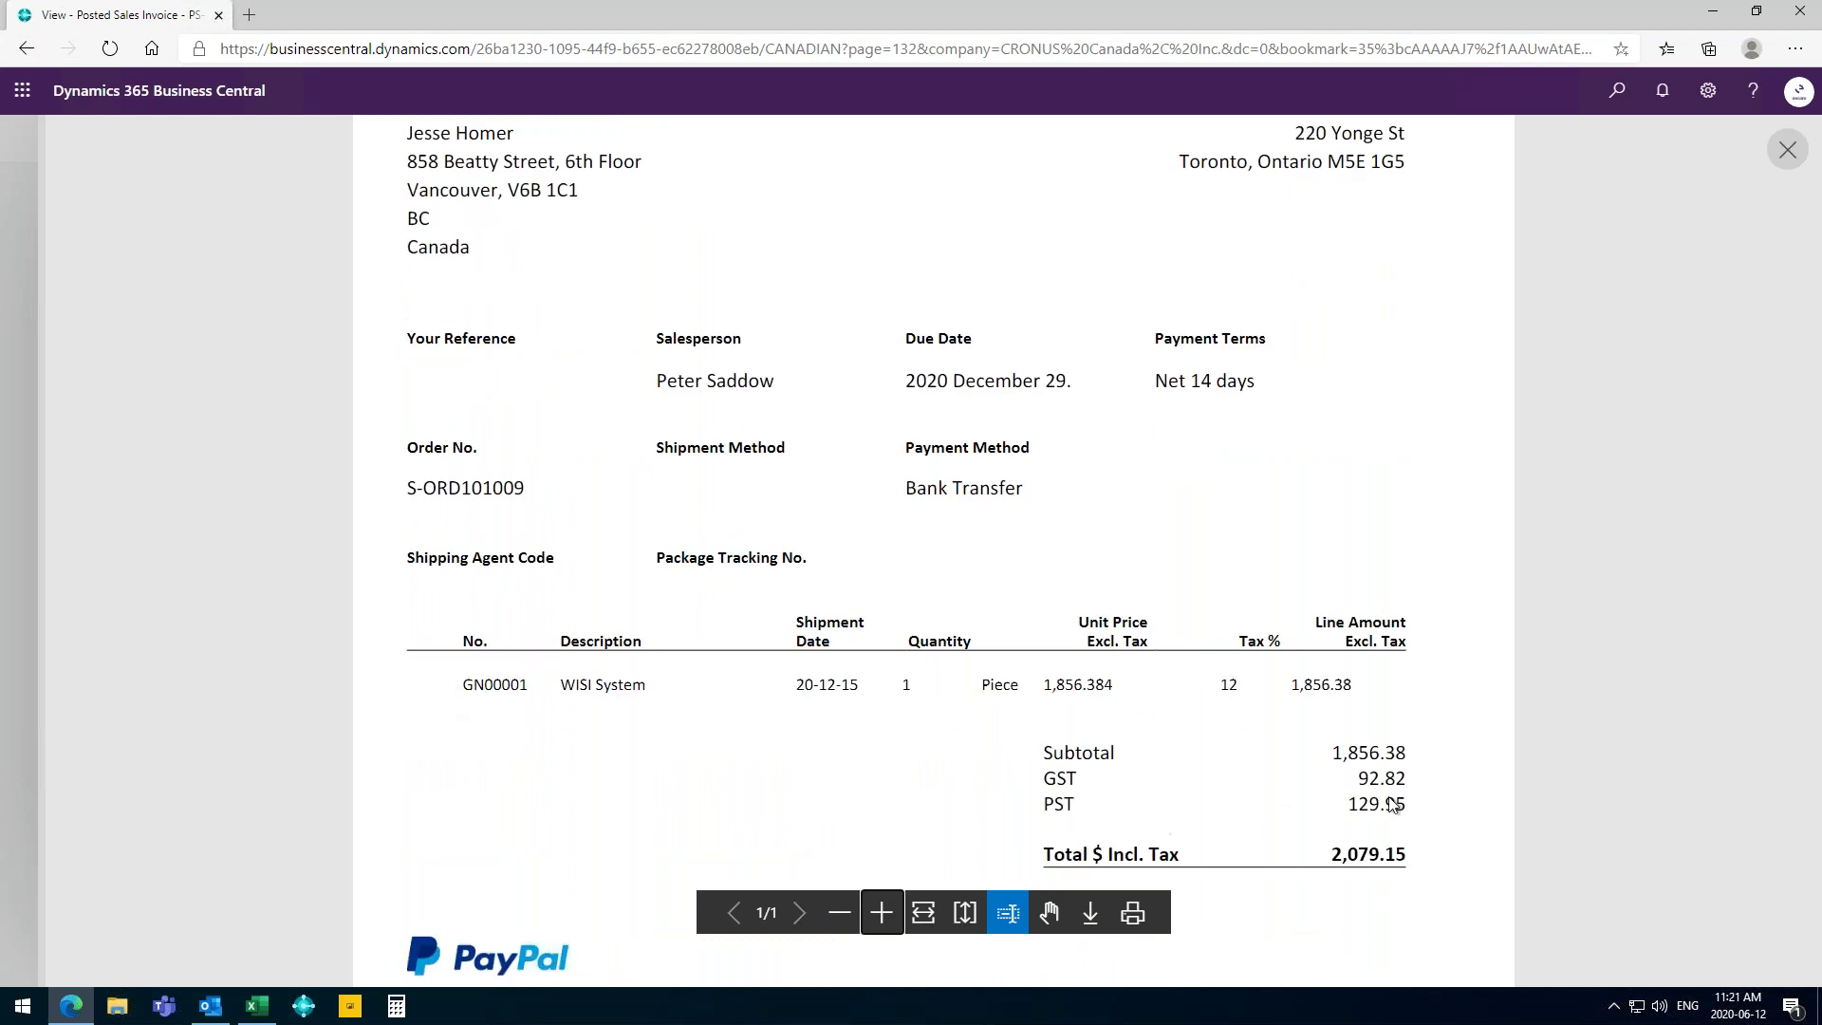
{"action": "scroll", "coordinate": [1392, 804], "scroll_direction": "up", "scroll_amount": 3}
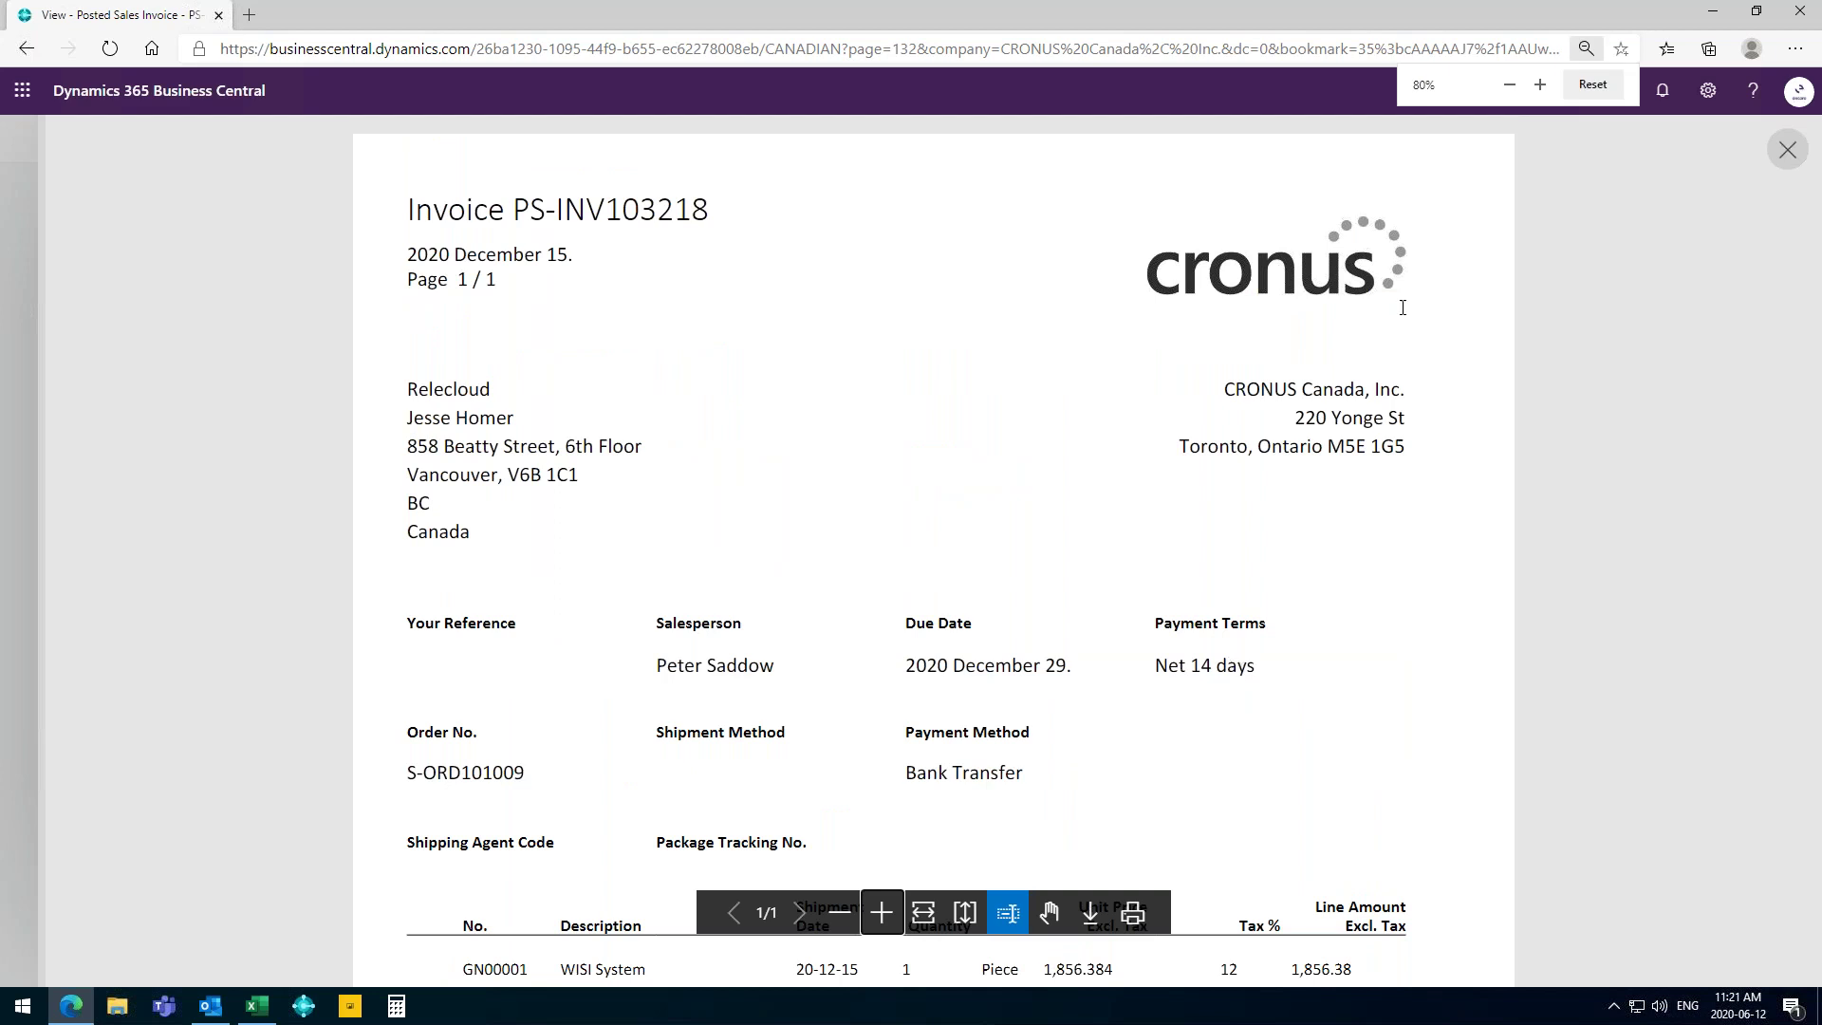
{"action": "scroll", "coordinate": [1305, 521], "scroll_direction": "down", "scroll_amount": 1}
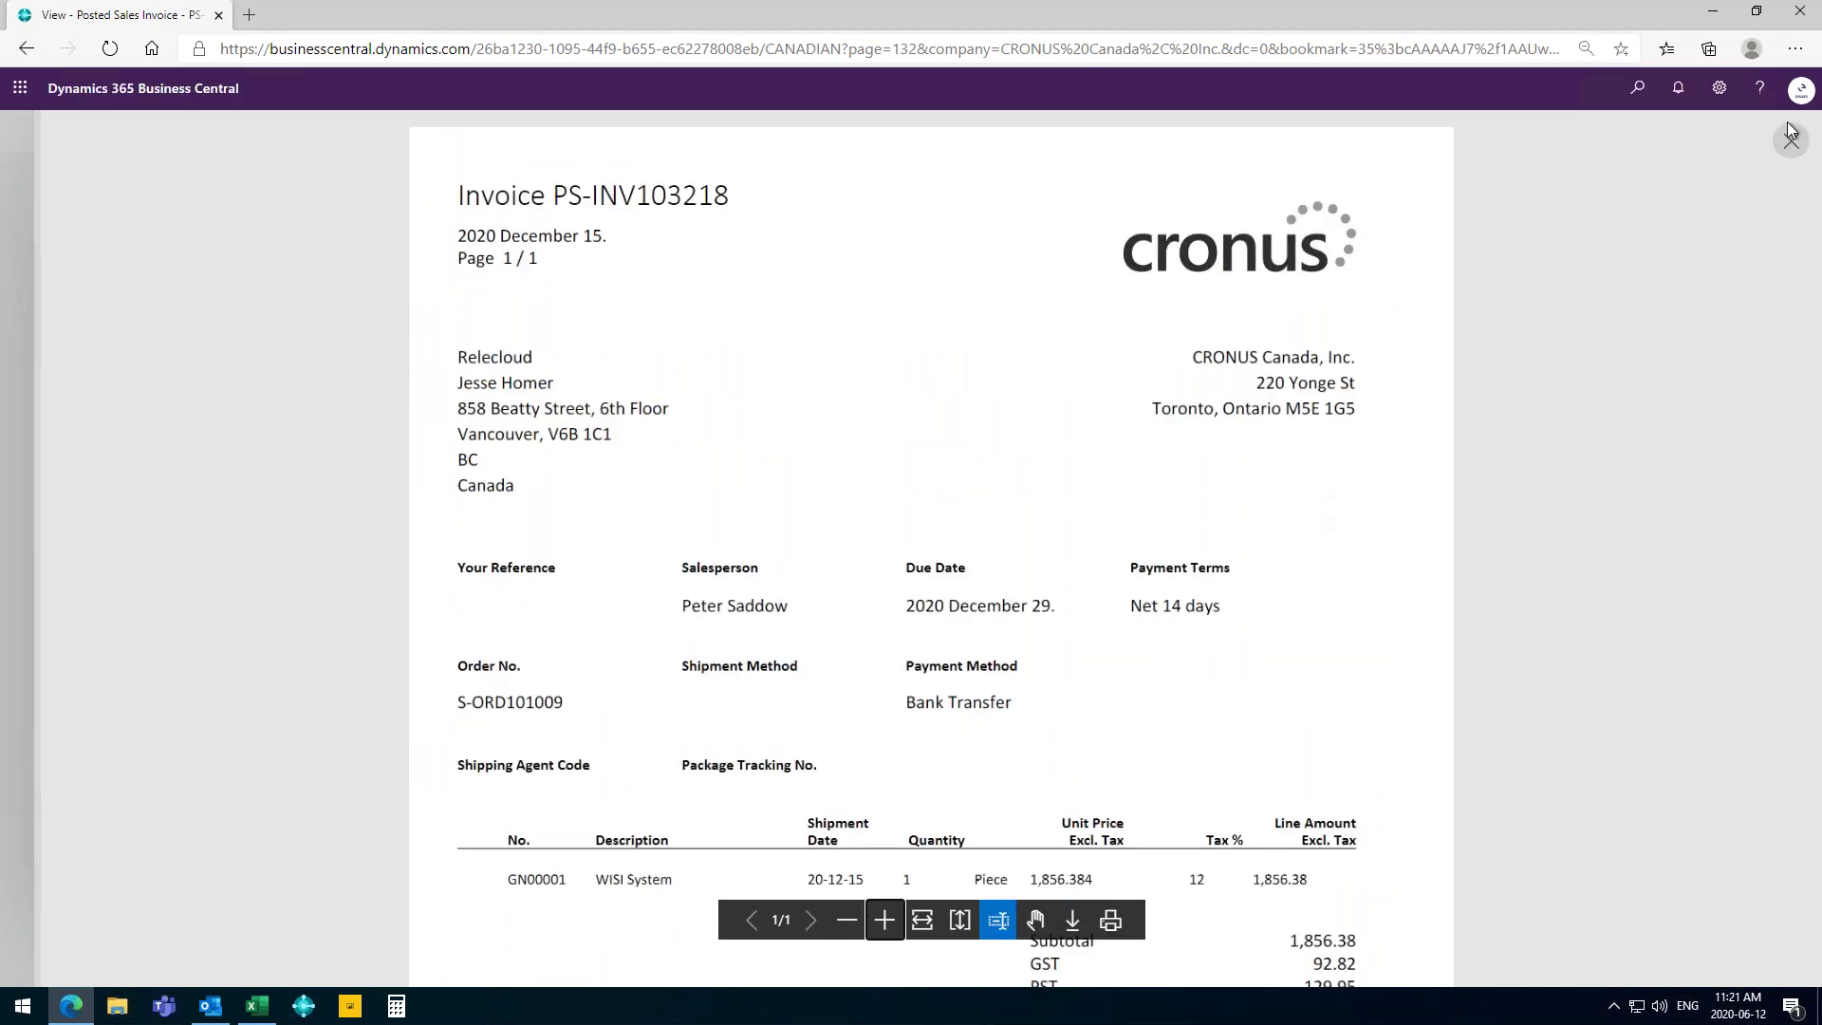
{"action": "scroll", "coordinate": [1789, 130], "scroll_direction": "down", "scroll_amount": 1}
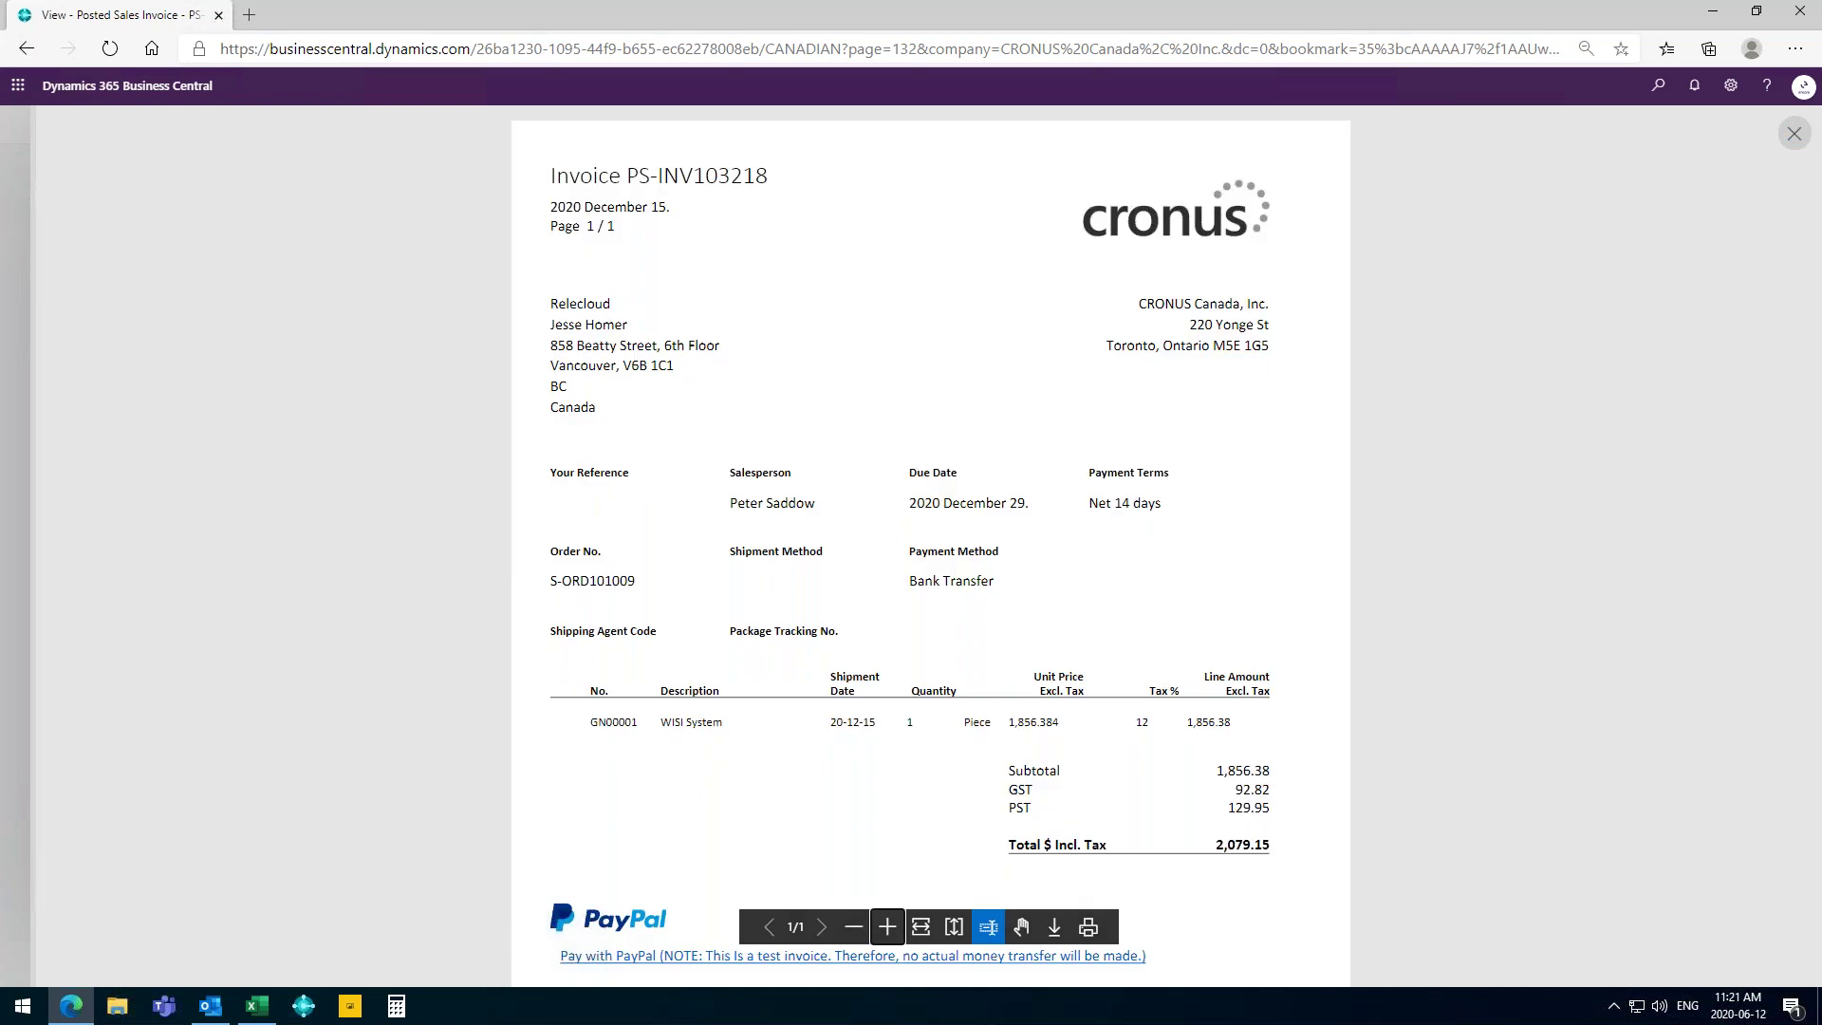
{"action": "left_click", "coordinate": [1793, 134]}
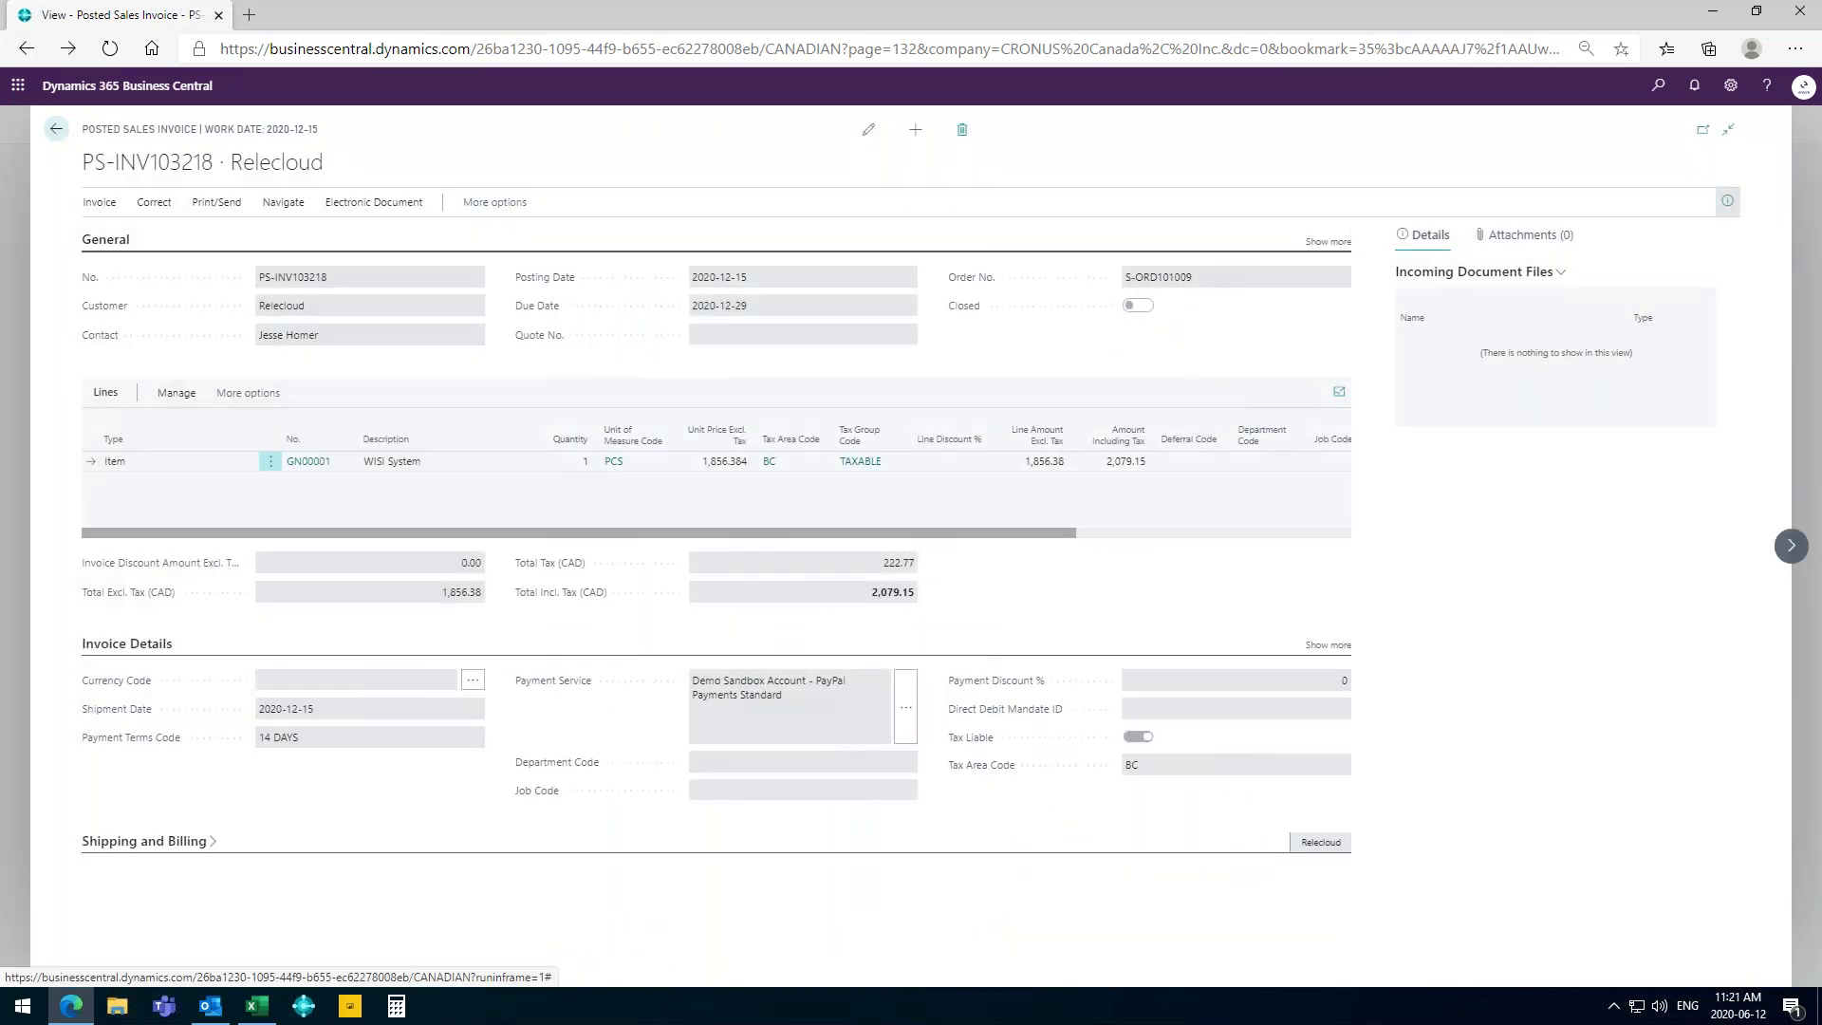
{"action": "key", "text": "ctrl+0"}
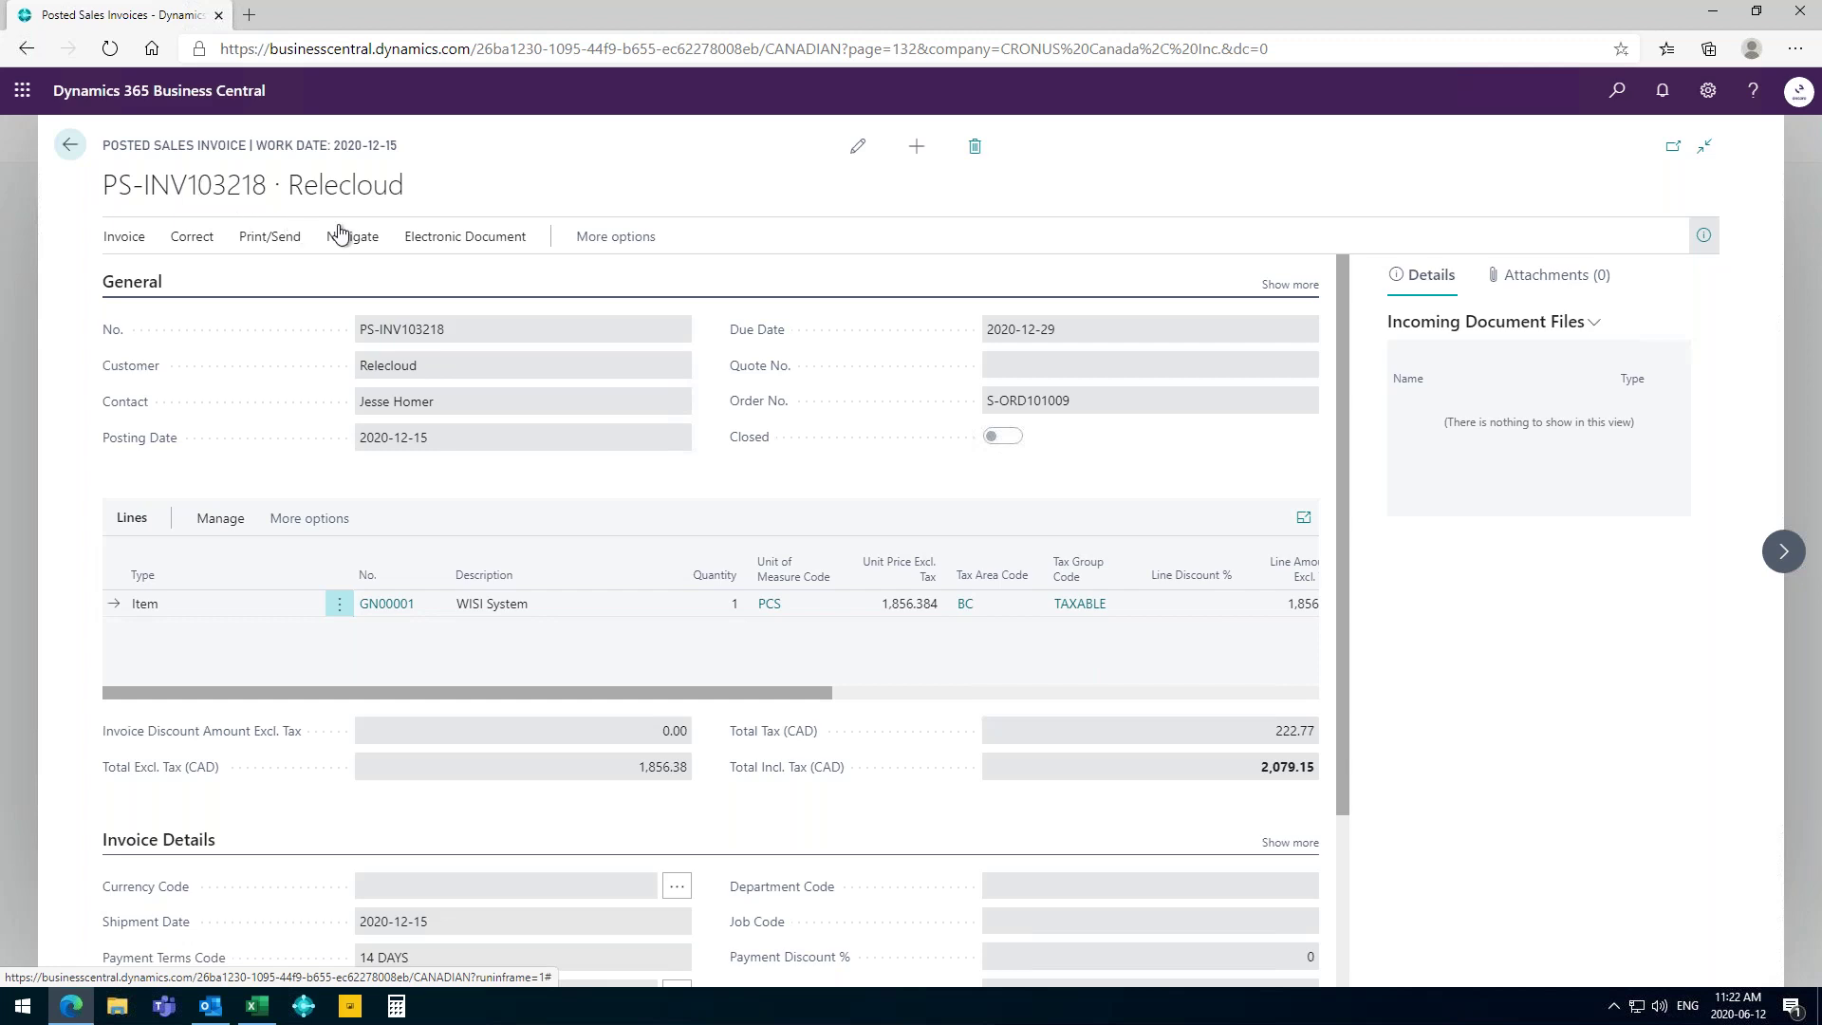
Open the document layouts of the invoice's customer and list the custom layouts available for the Invoice usage.
{"action": "left_click", "coordinate": [349, 236]}
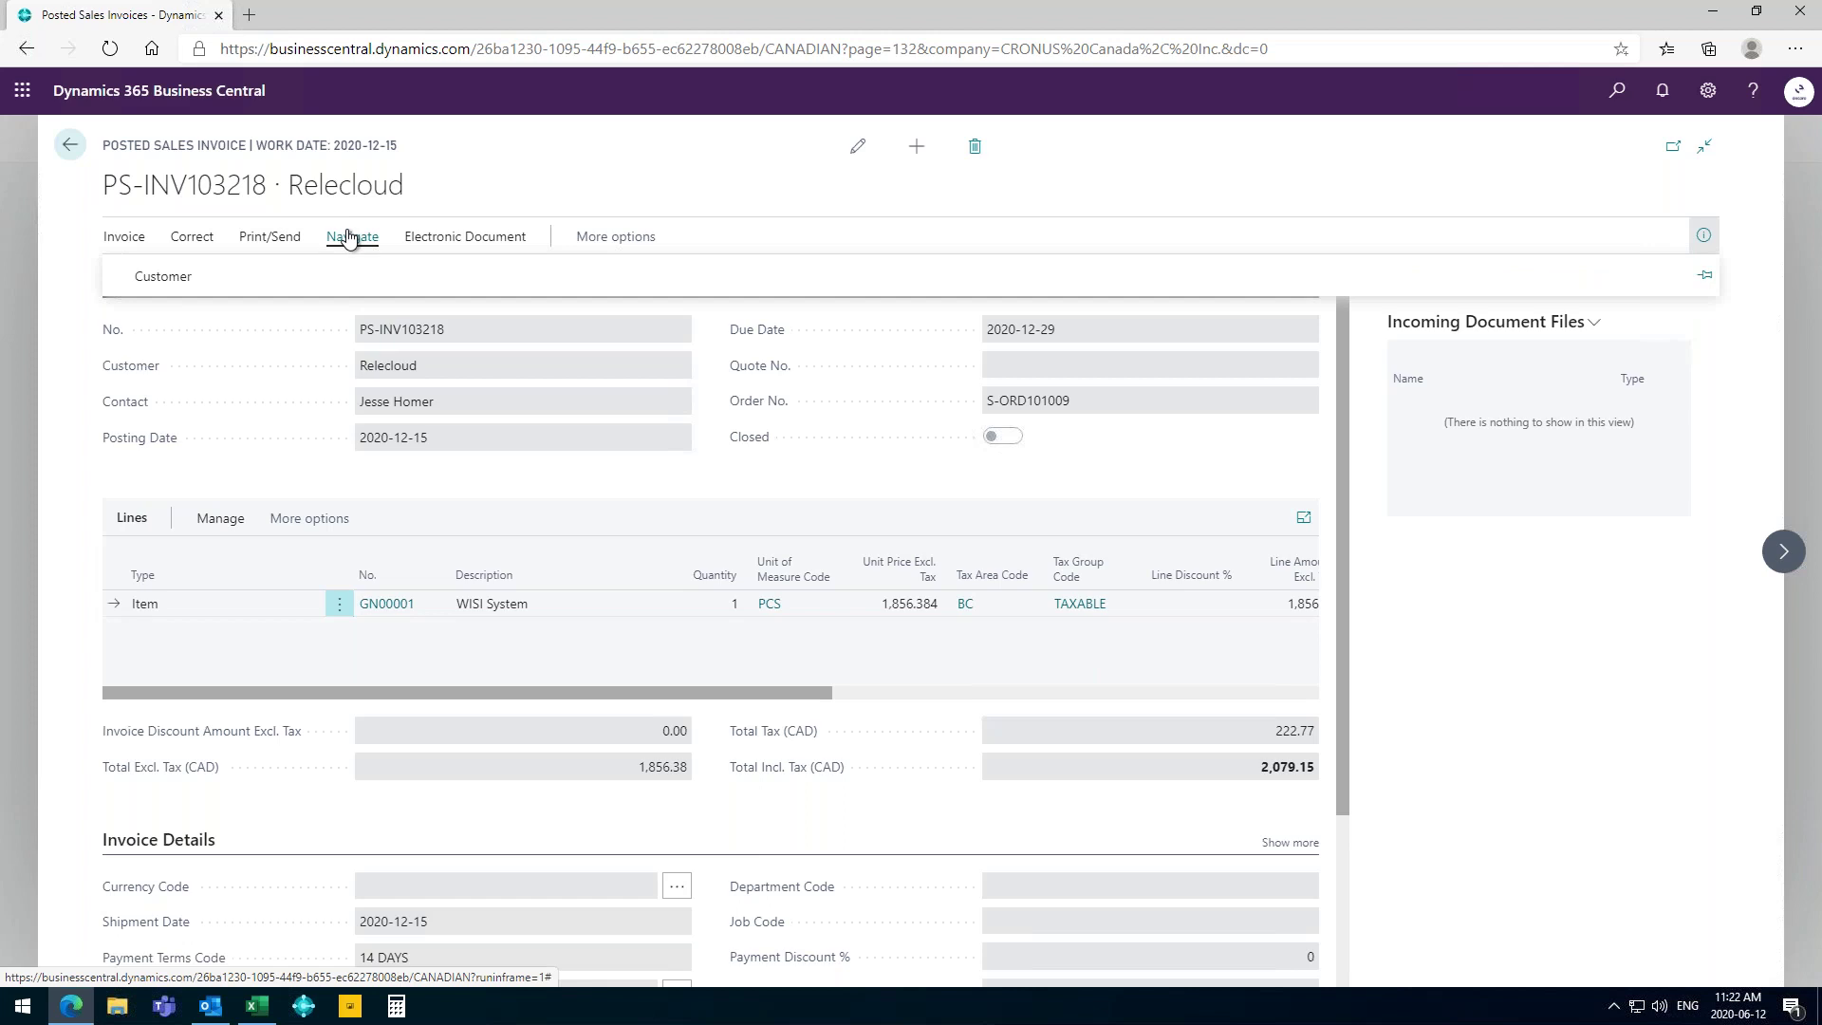
{"action": "left_click", "coordinate": [157, 281]}
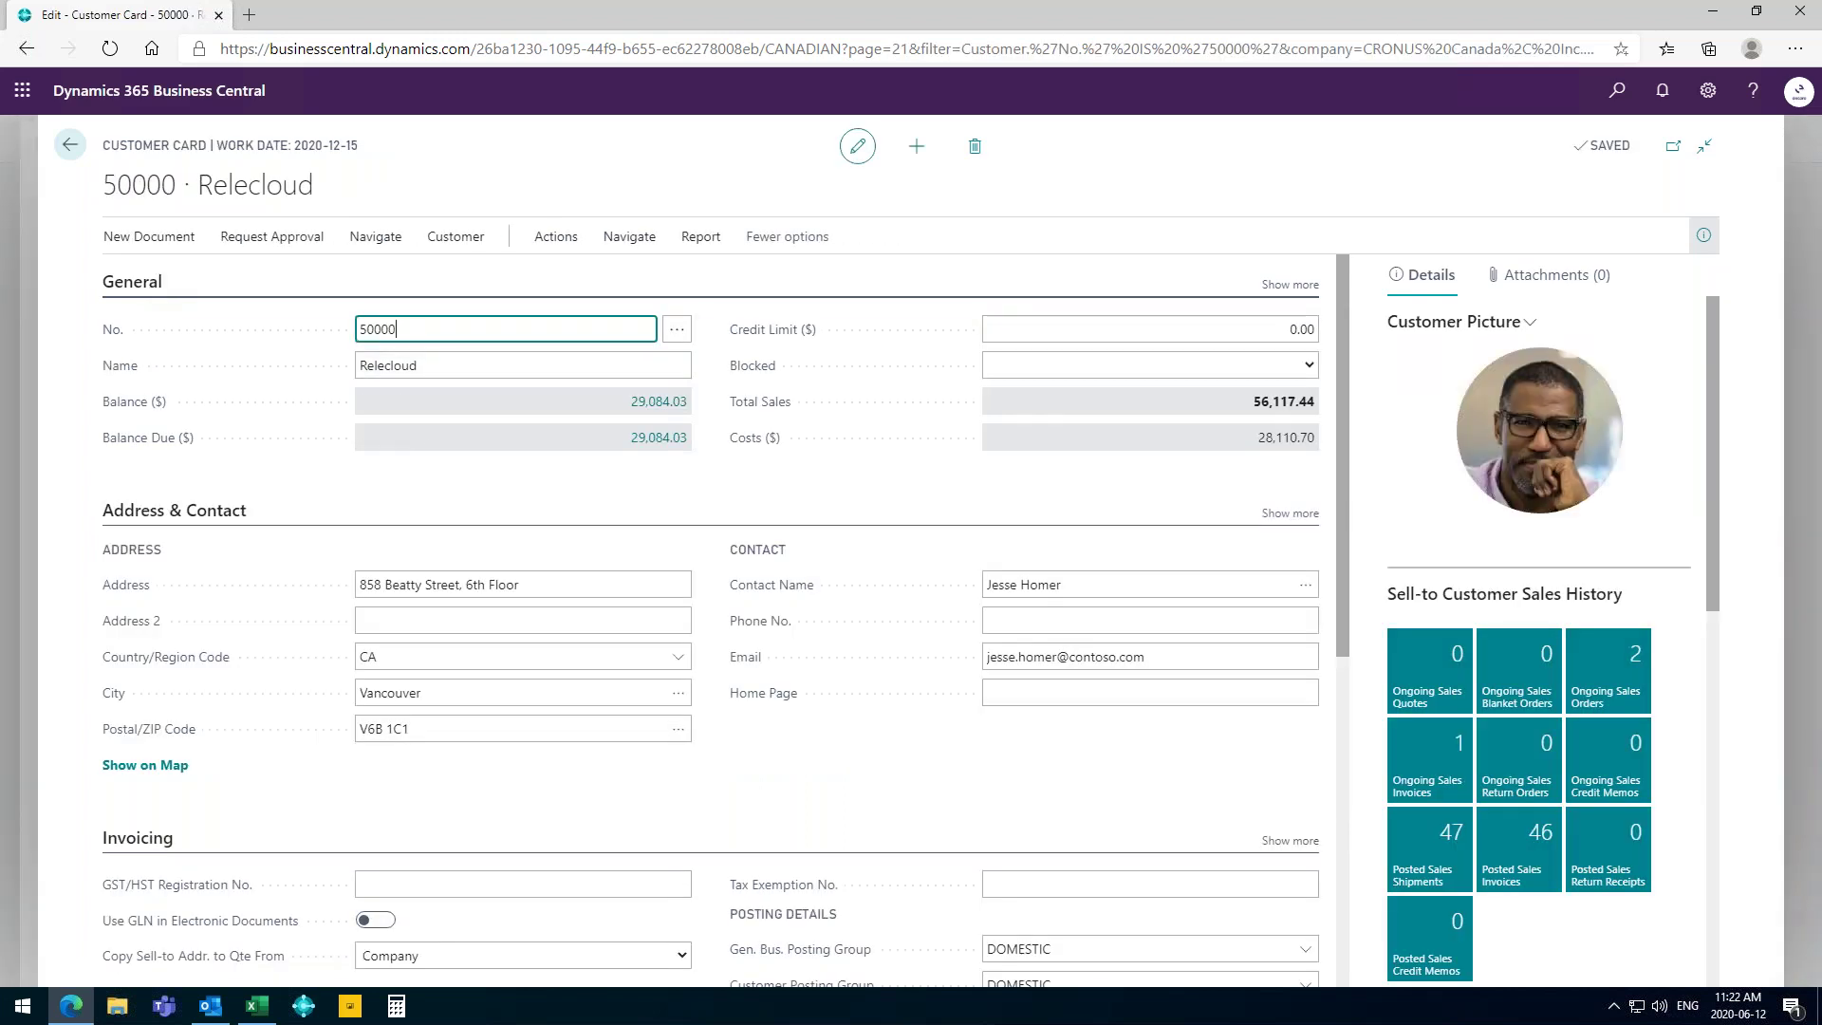
{"action": "left_click", "coordinate": [619, 239]}
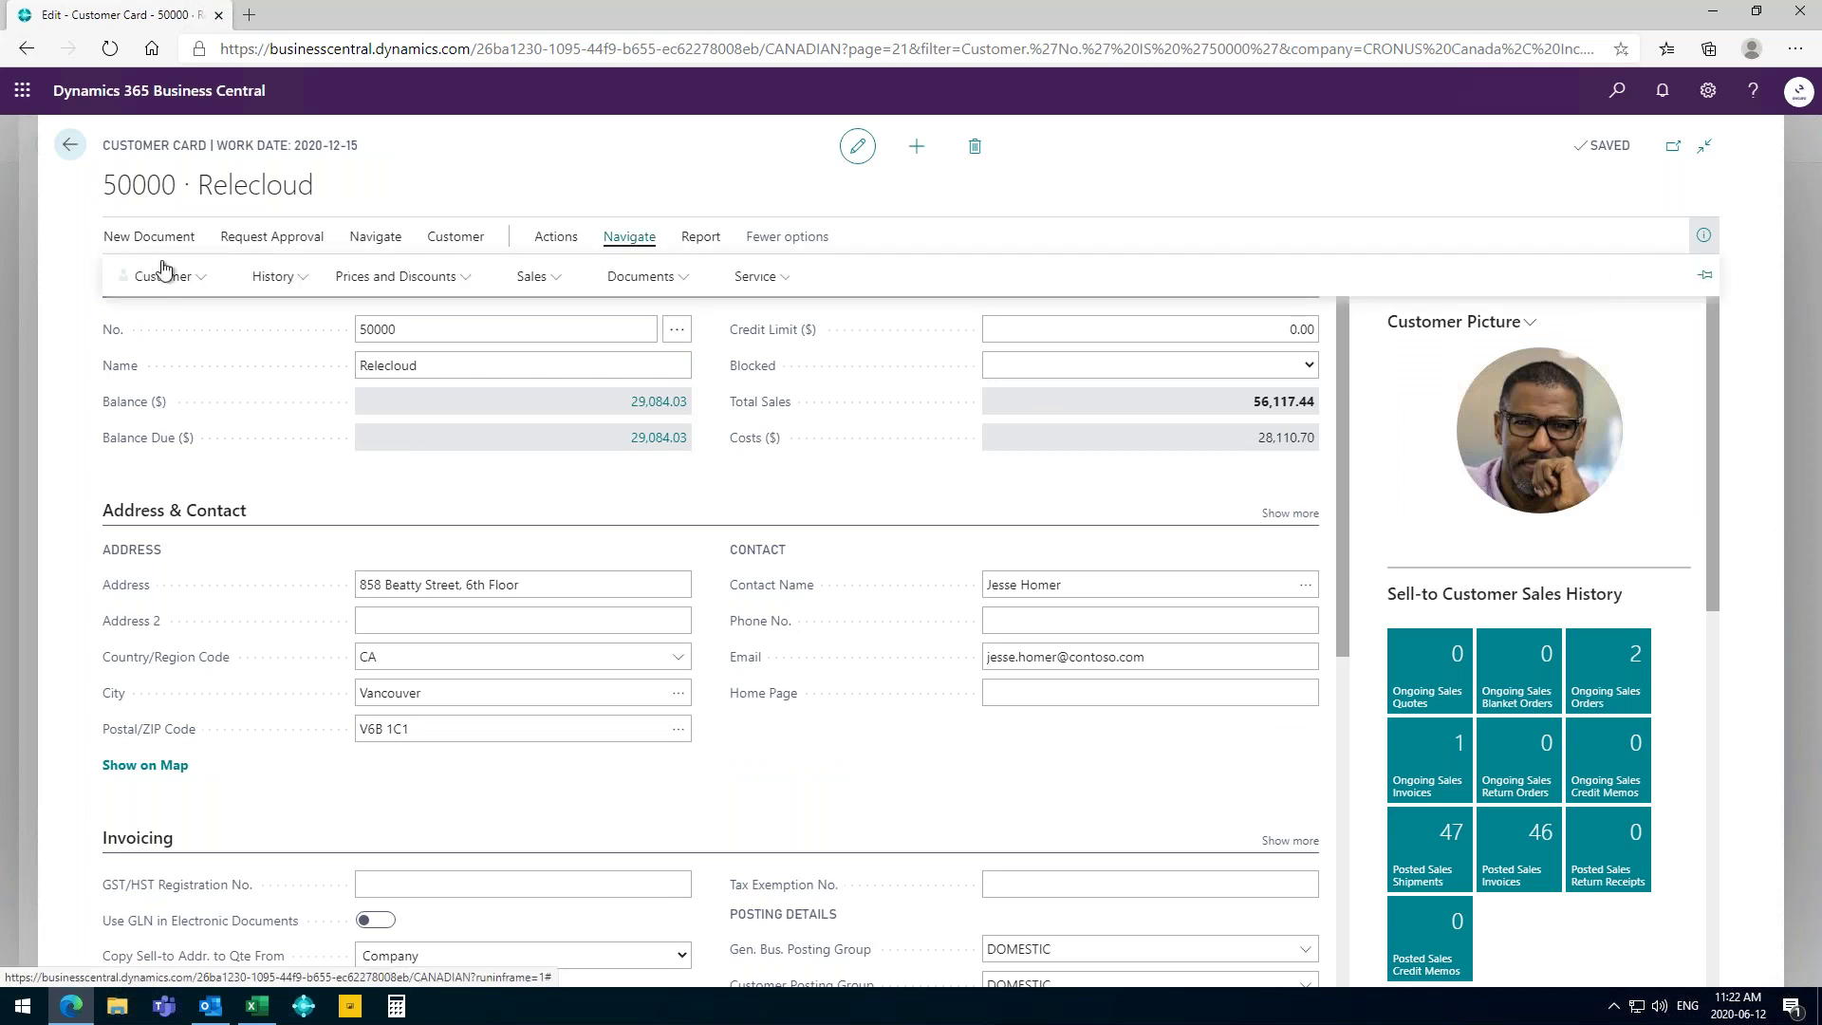
{"action": "left_click", "coordinate": [138, 285]}
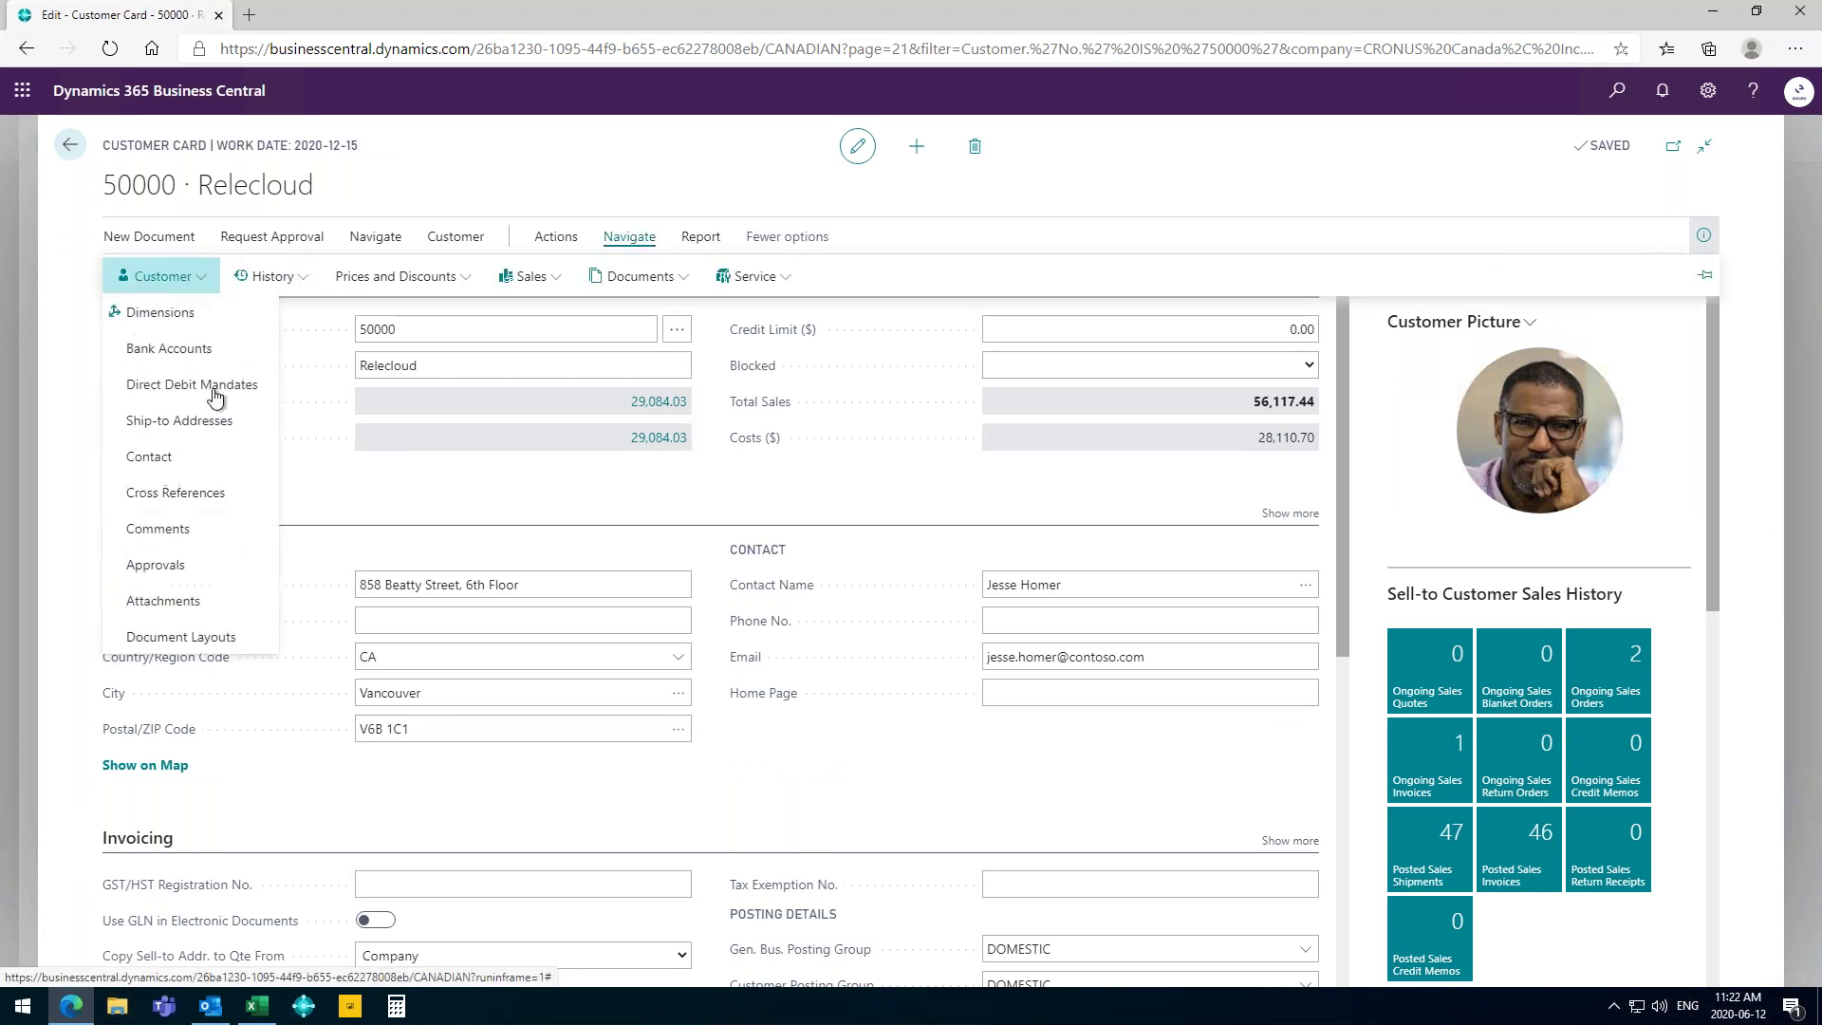
{"action": "left_click", "coordinate": [176, 639]}
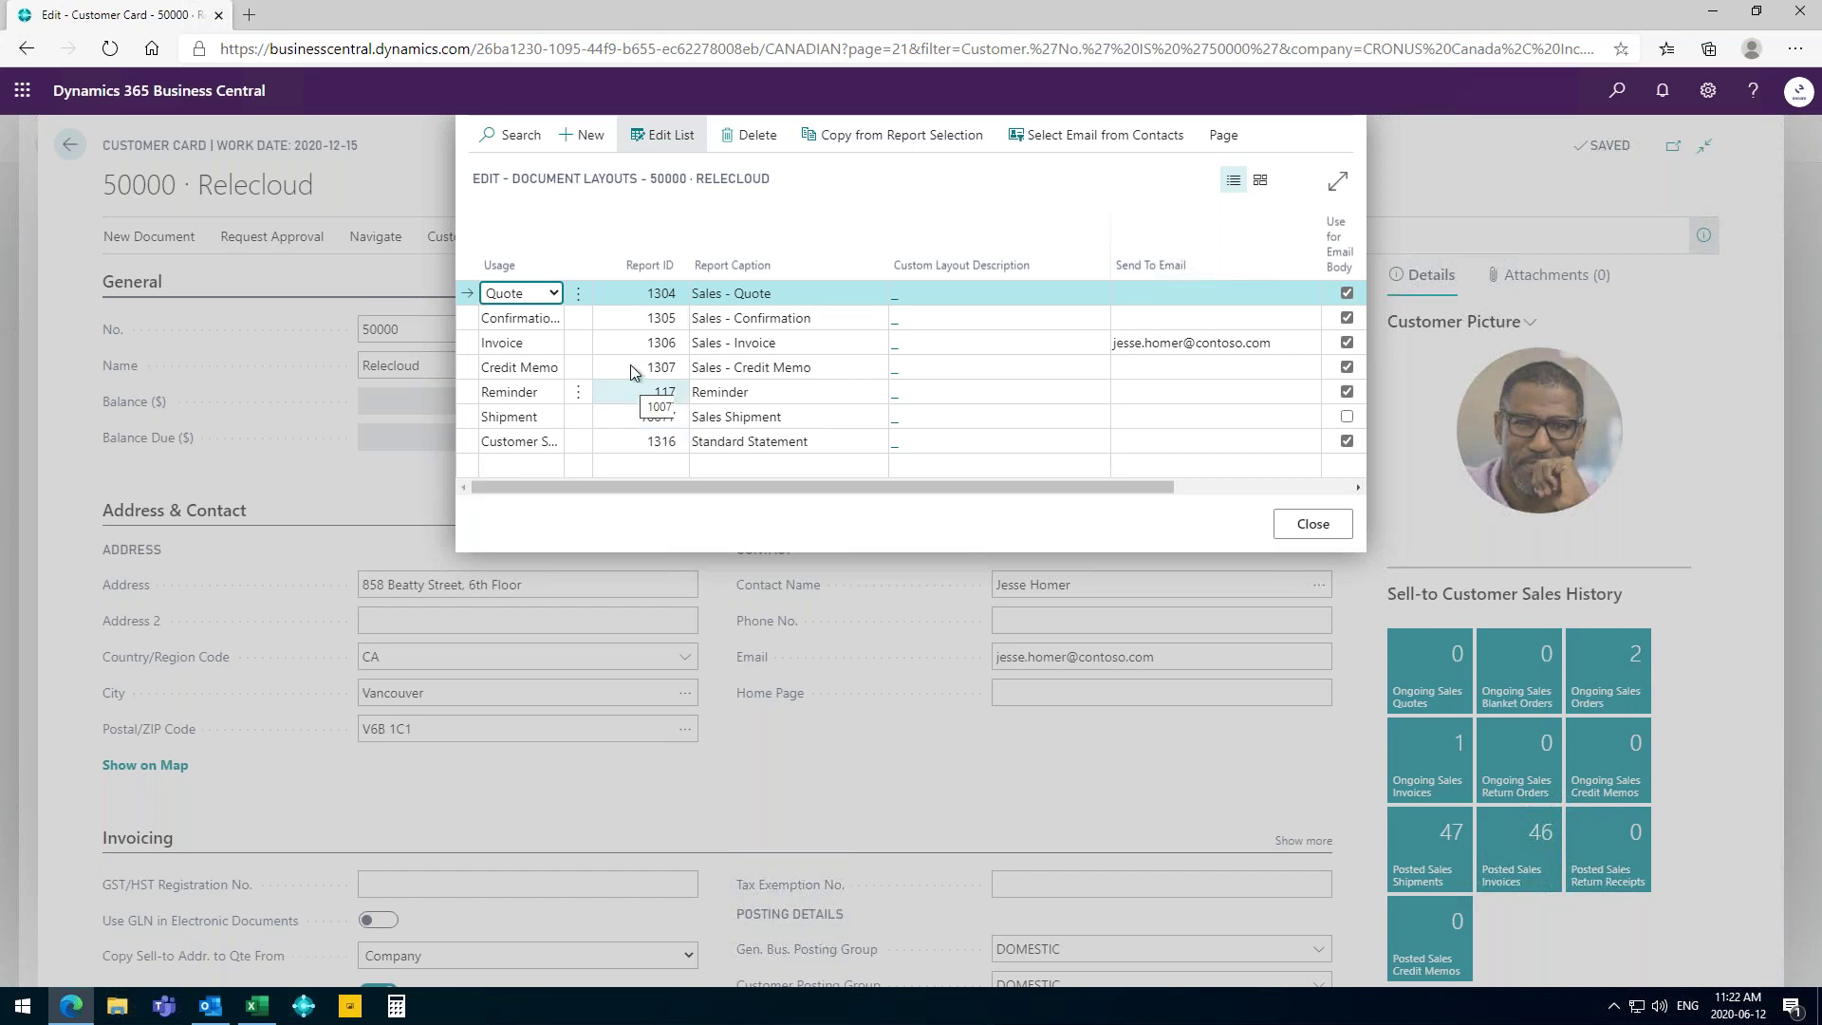
{"action": "left_click", "coordinate": [911, 352]}
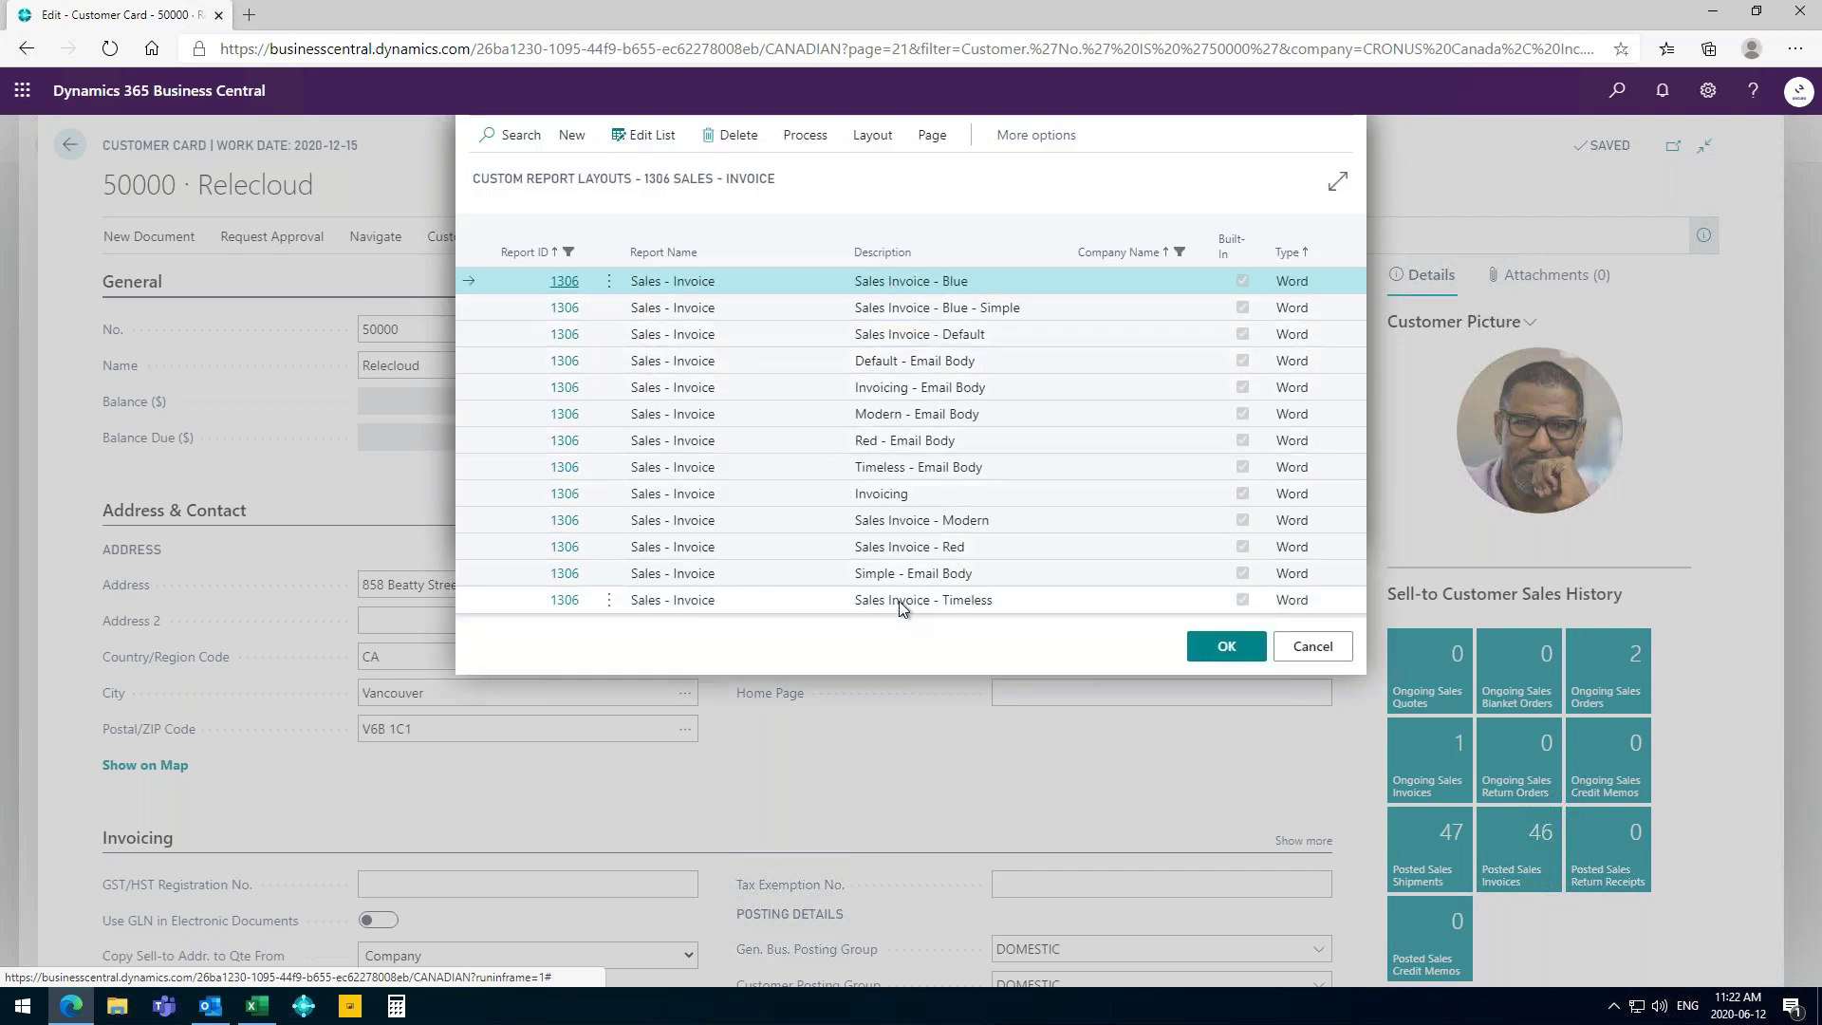
Run the Sales Invoice - Blue layout as a preview of the posted invoice, then close the preview.
{"action": "left_click", "coordinate": [882, 283]}
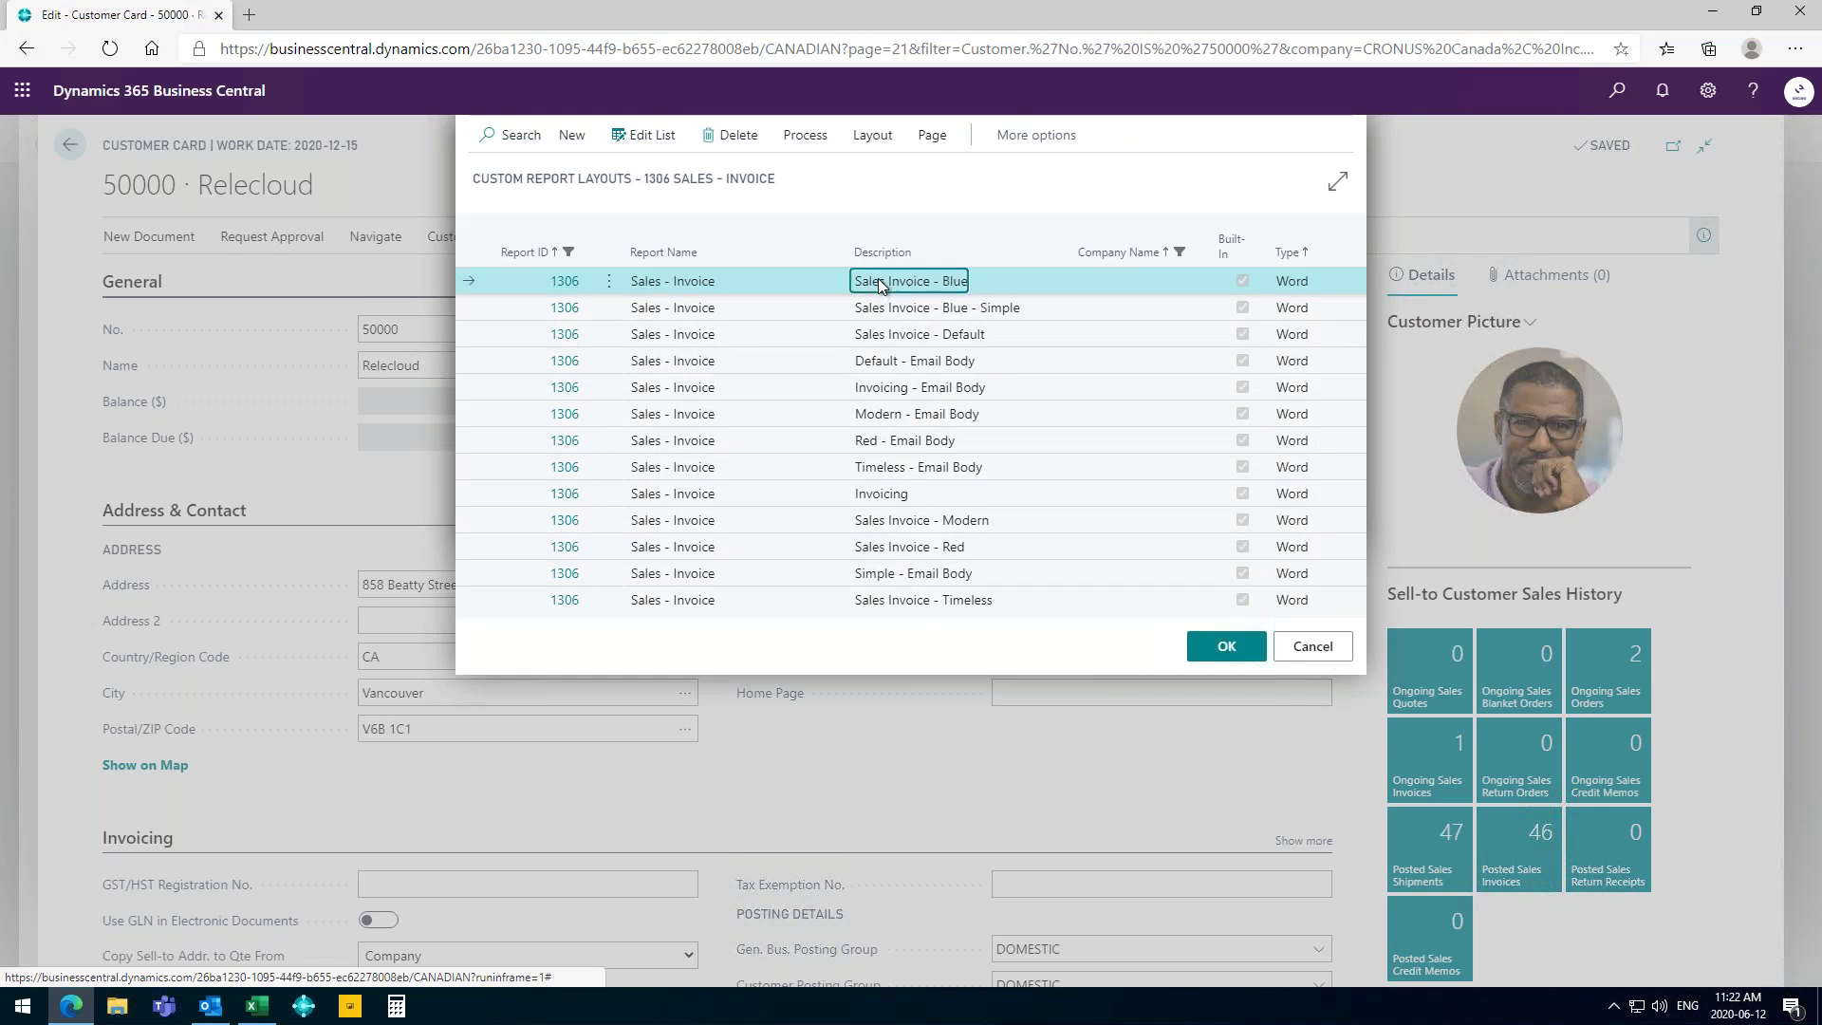
{"action": "left_click", "coordinate": [804, 135]}
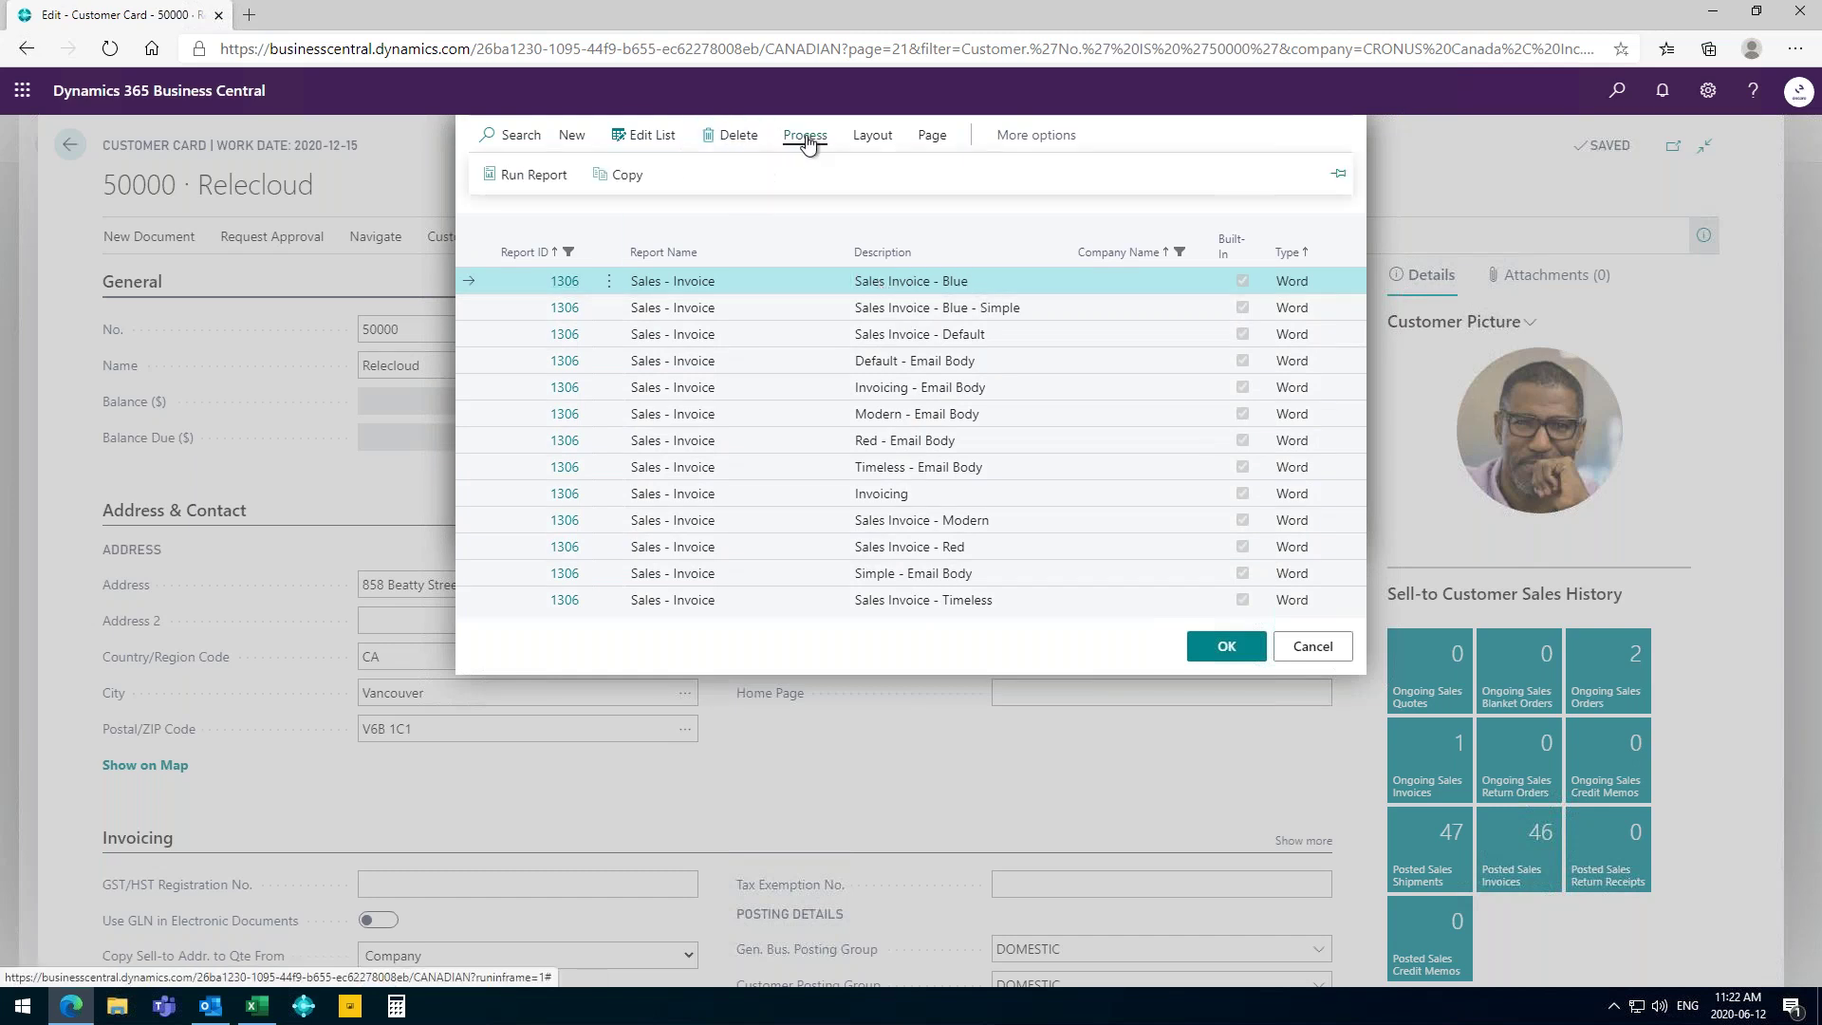
{"action": "left_click", "coordinate": [528, 176]}
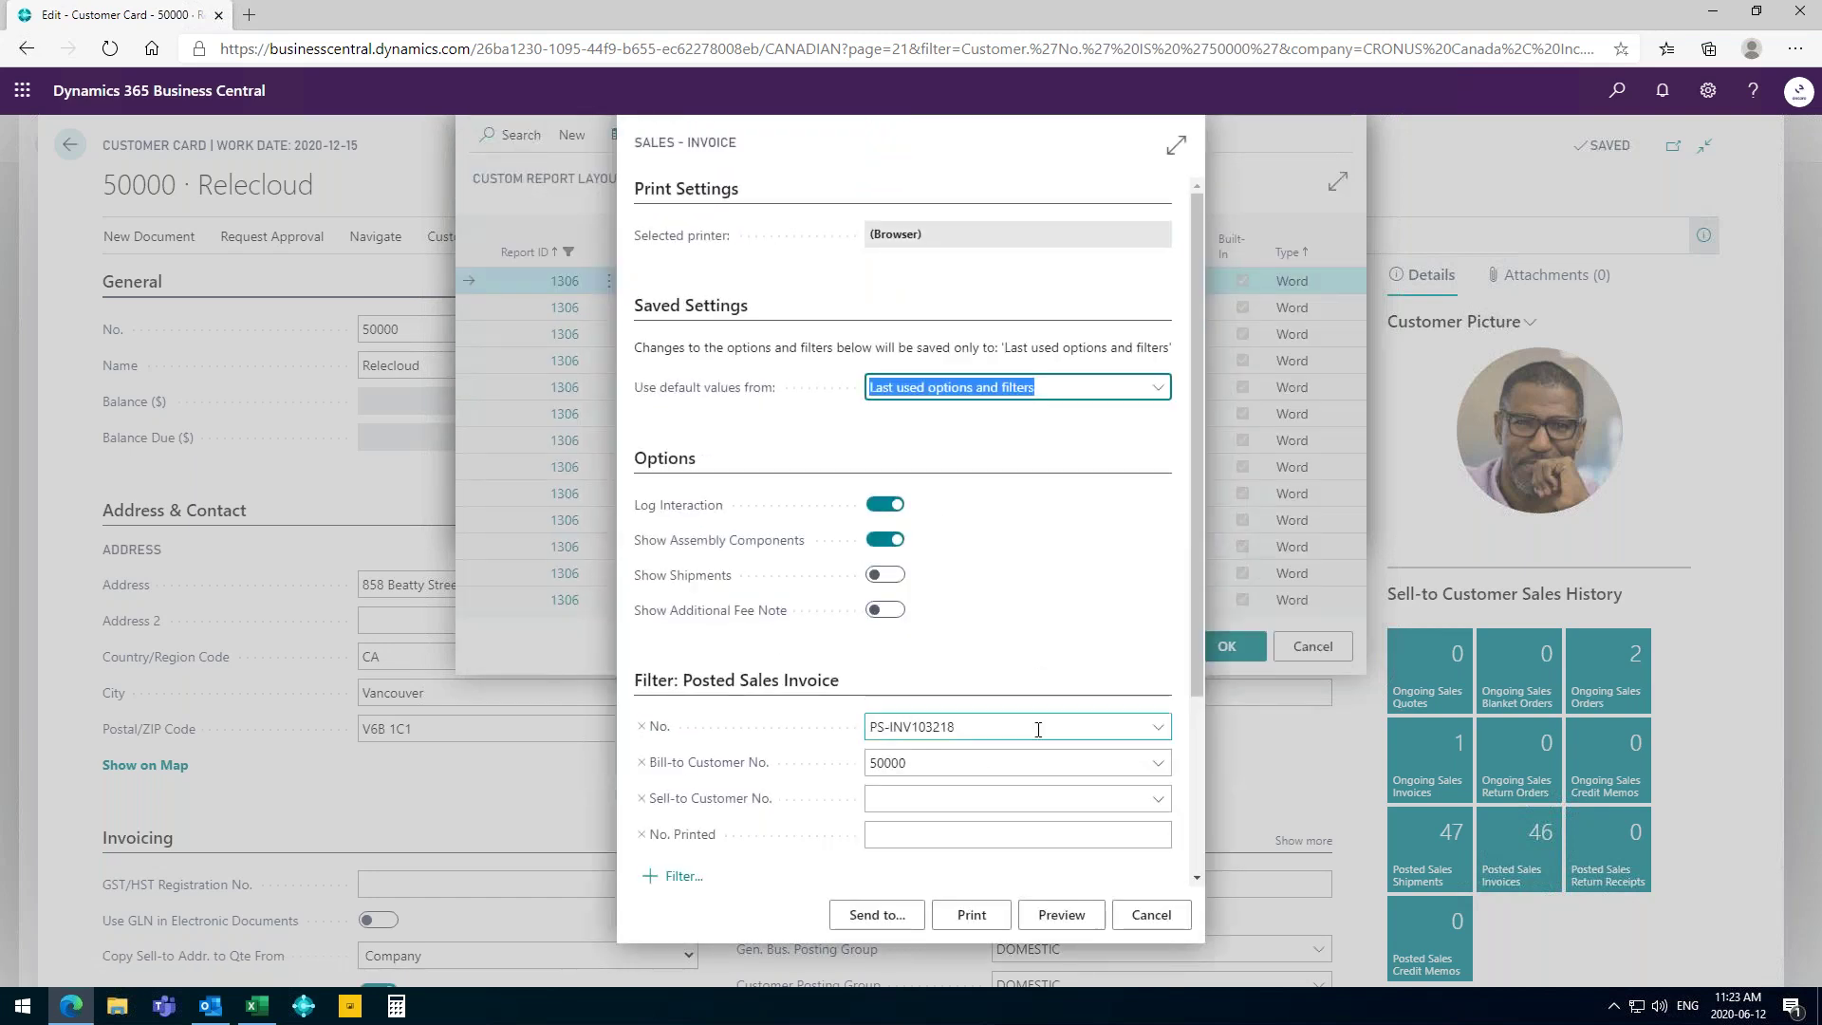
{"action": "left_click", "coordinate": [1063, 916]}
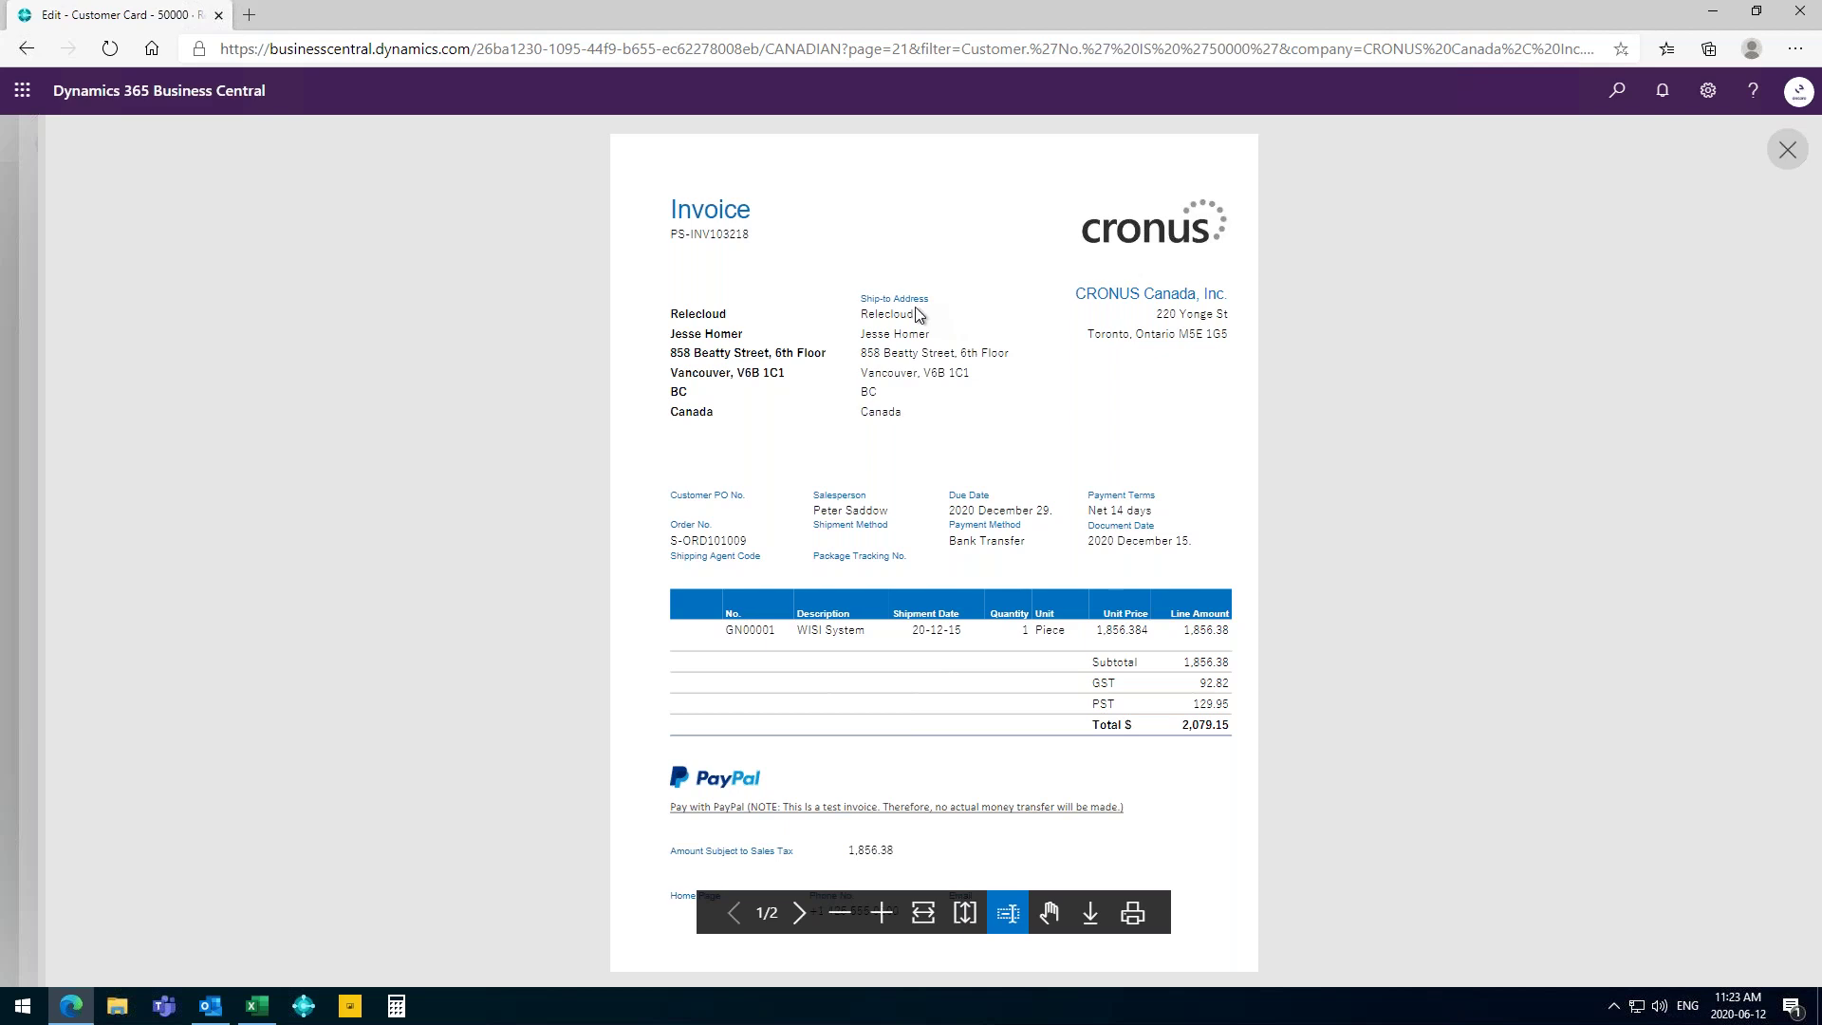
{"action": "left_click", "coordinate": [1786, 152]}
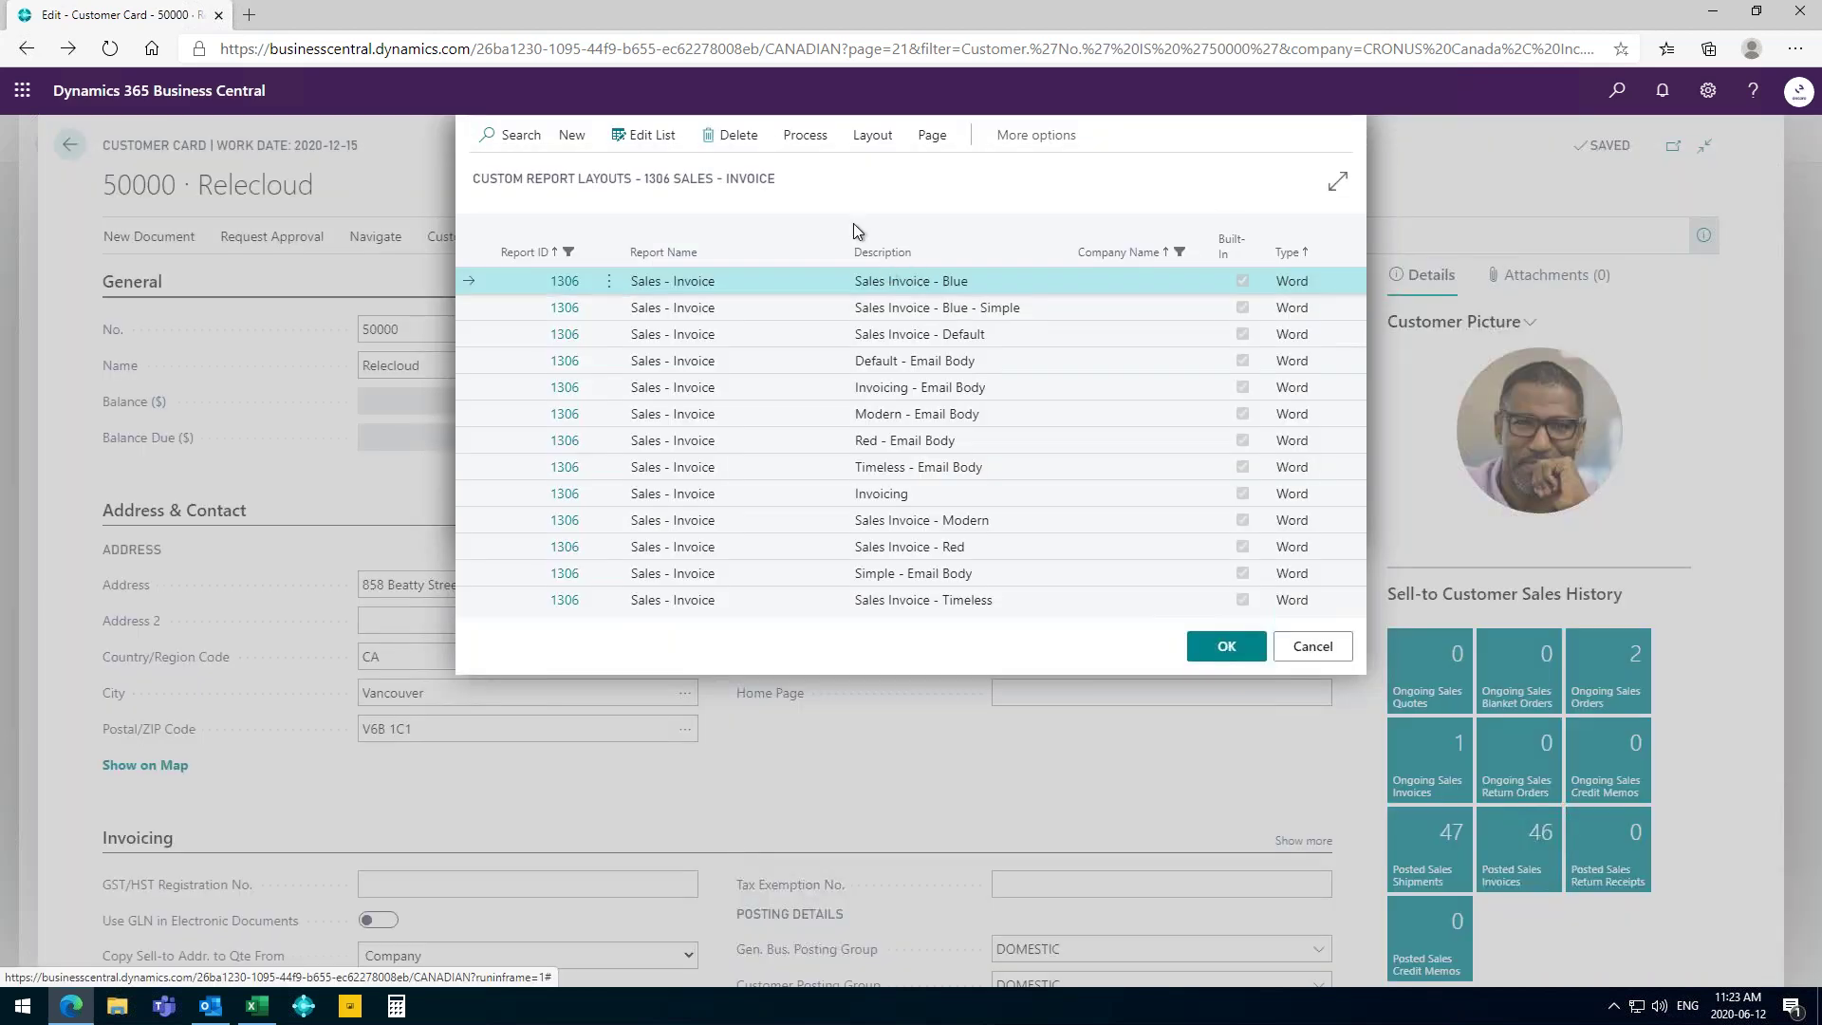
Make a copy of the built-in Sales Invoice - Blue report layout.
{"action": "left_click", "coordinate": [870, 142]}
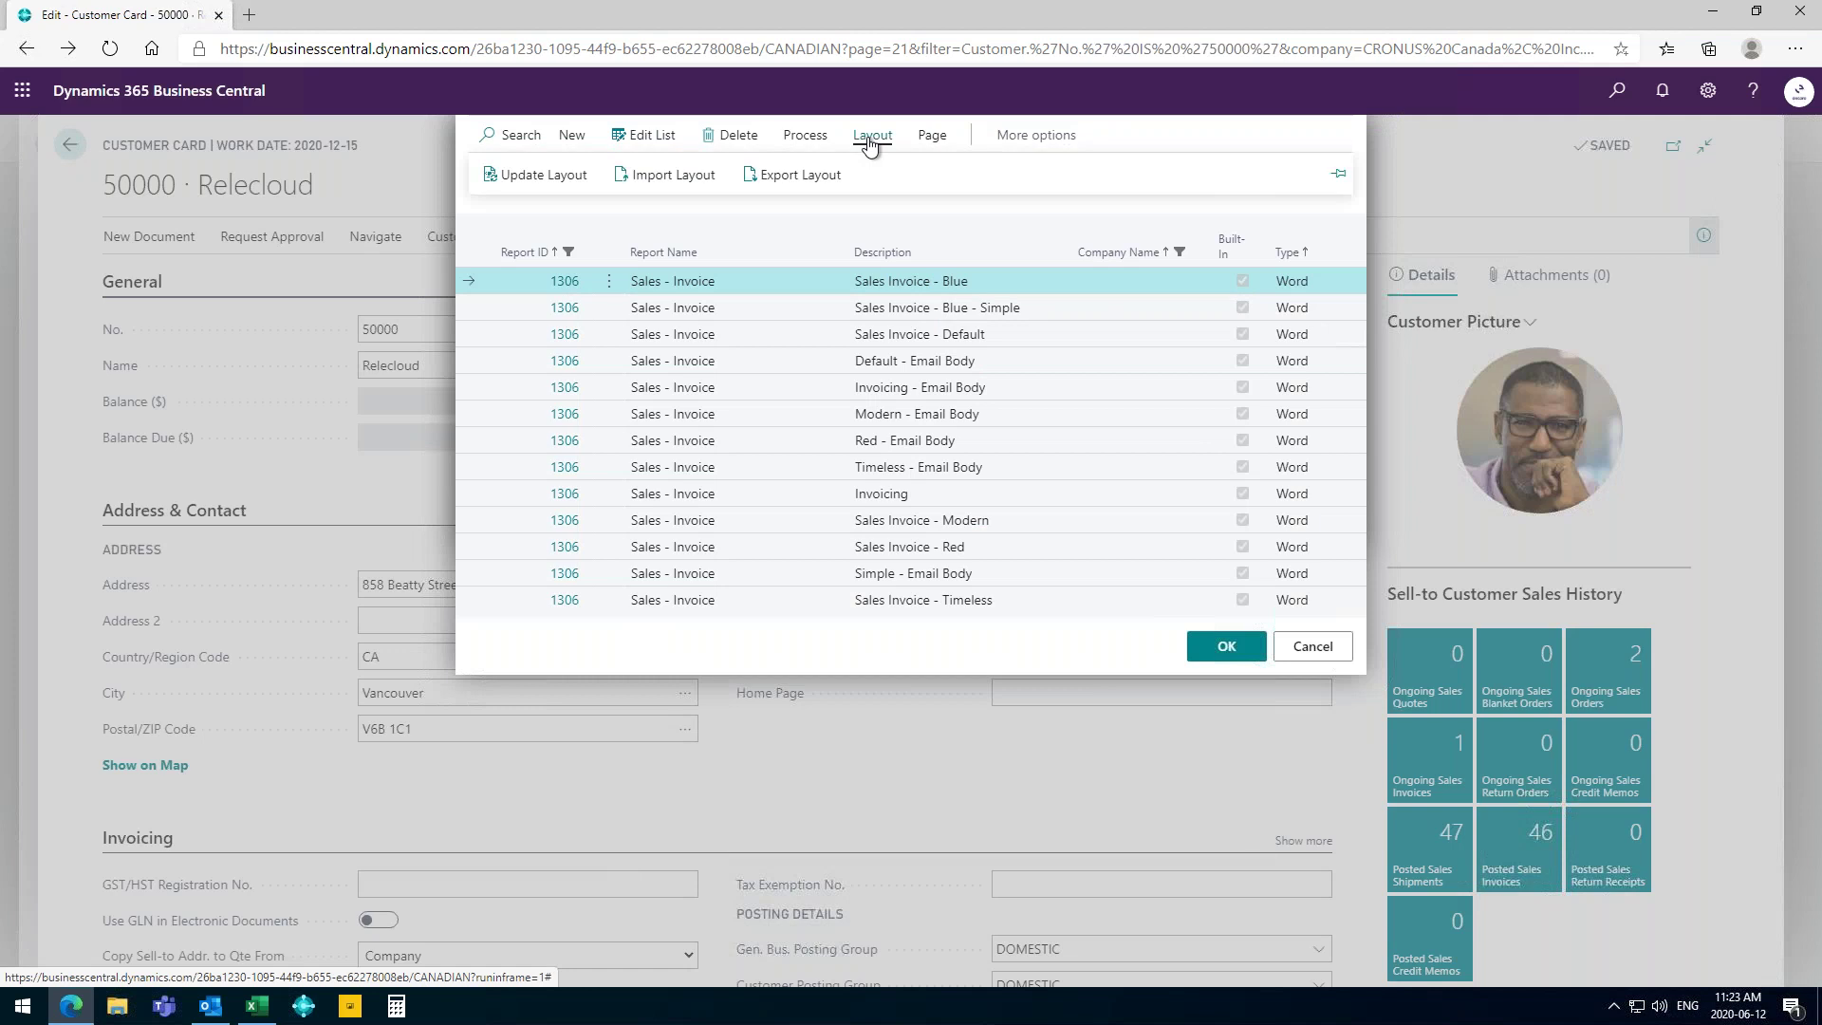
{"action": "left_click", "coordinate": [793, 139]}
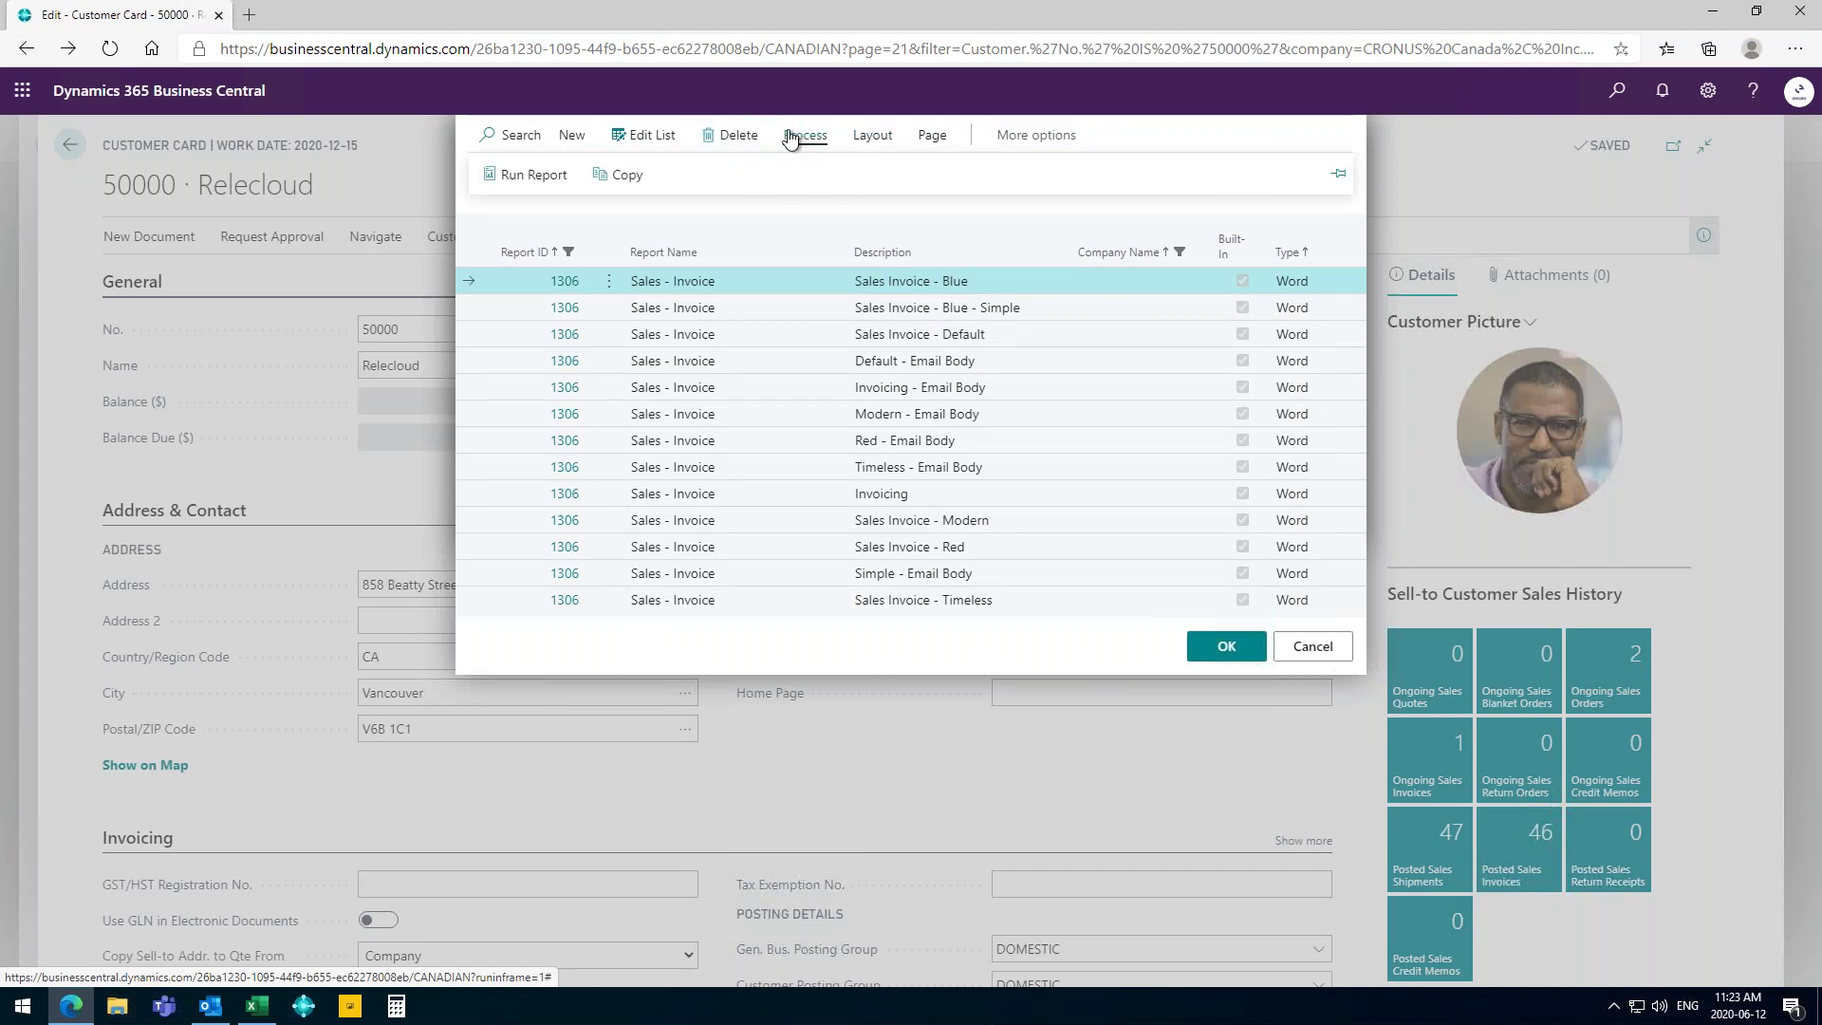
{"action": "left_click", "coordinate": [621, 174]}
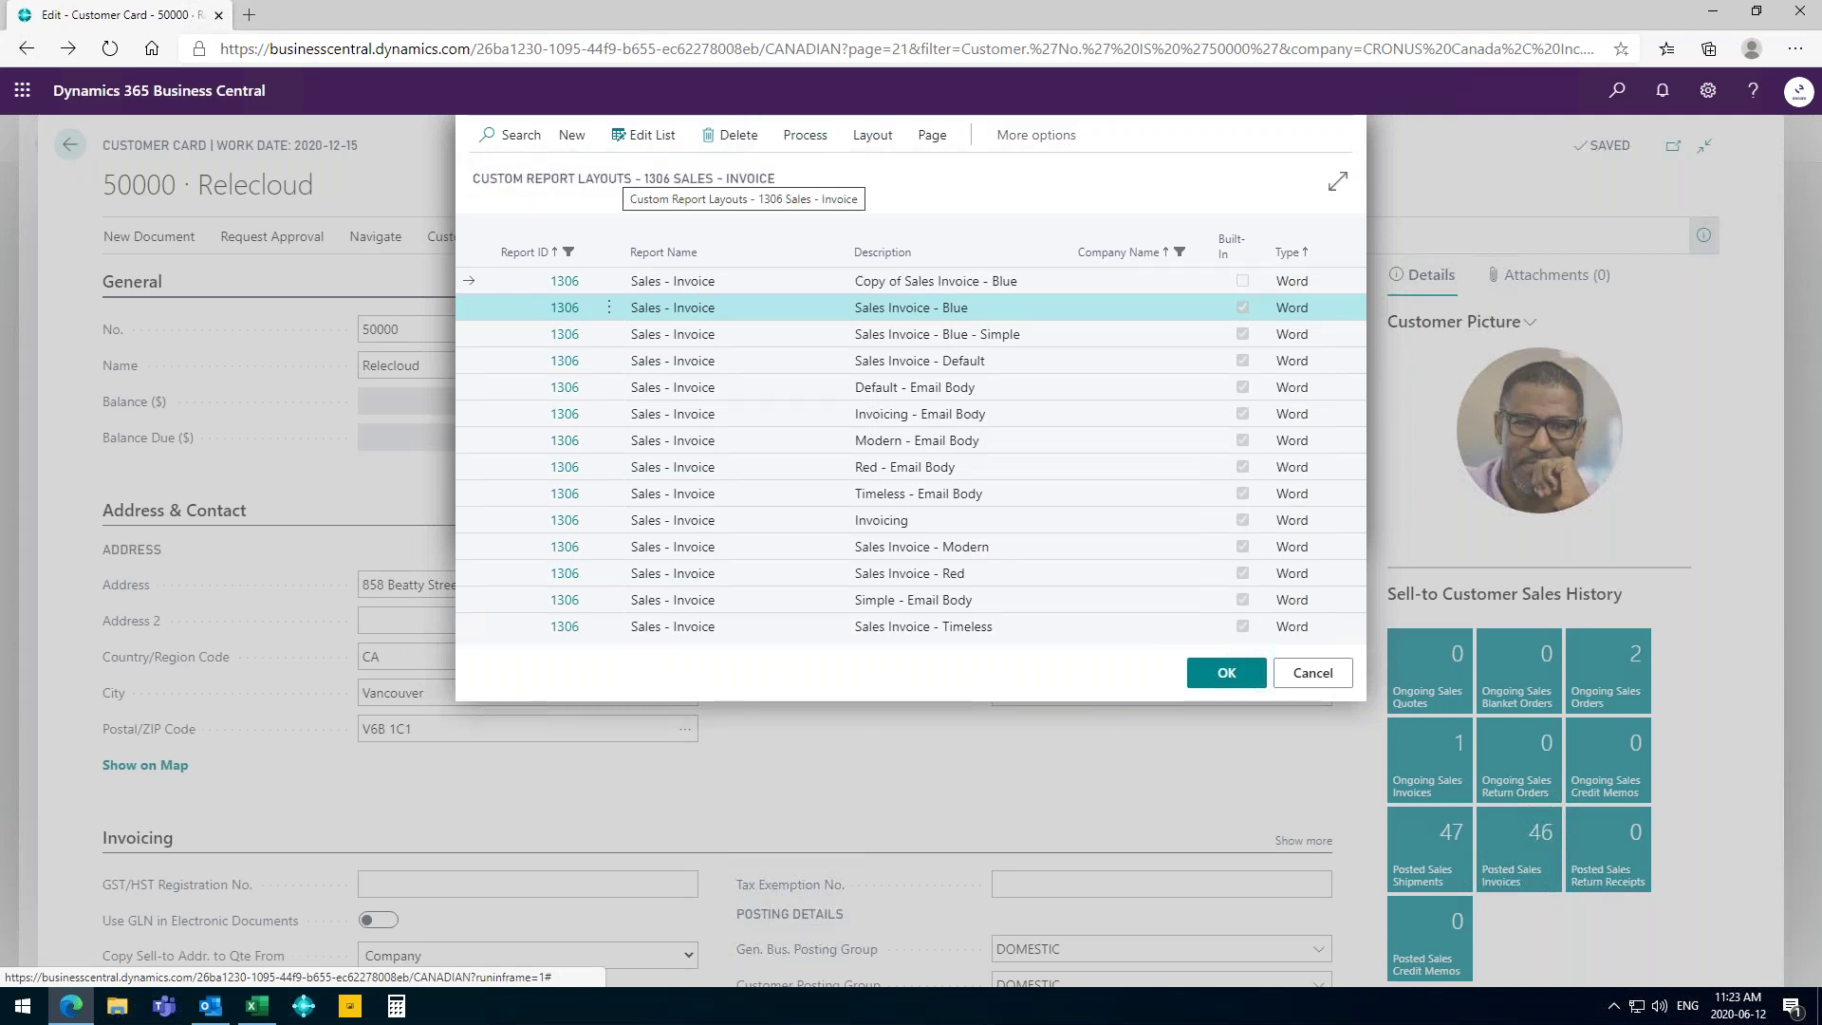
Change the copied layout's description to Copy of Sales Invoice - Green.
{"action": "left_click", "coordinate": [972, 279]}
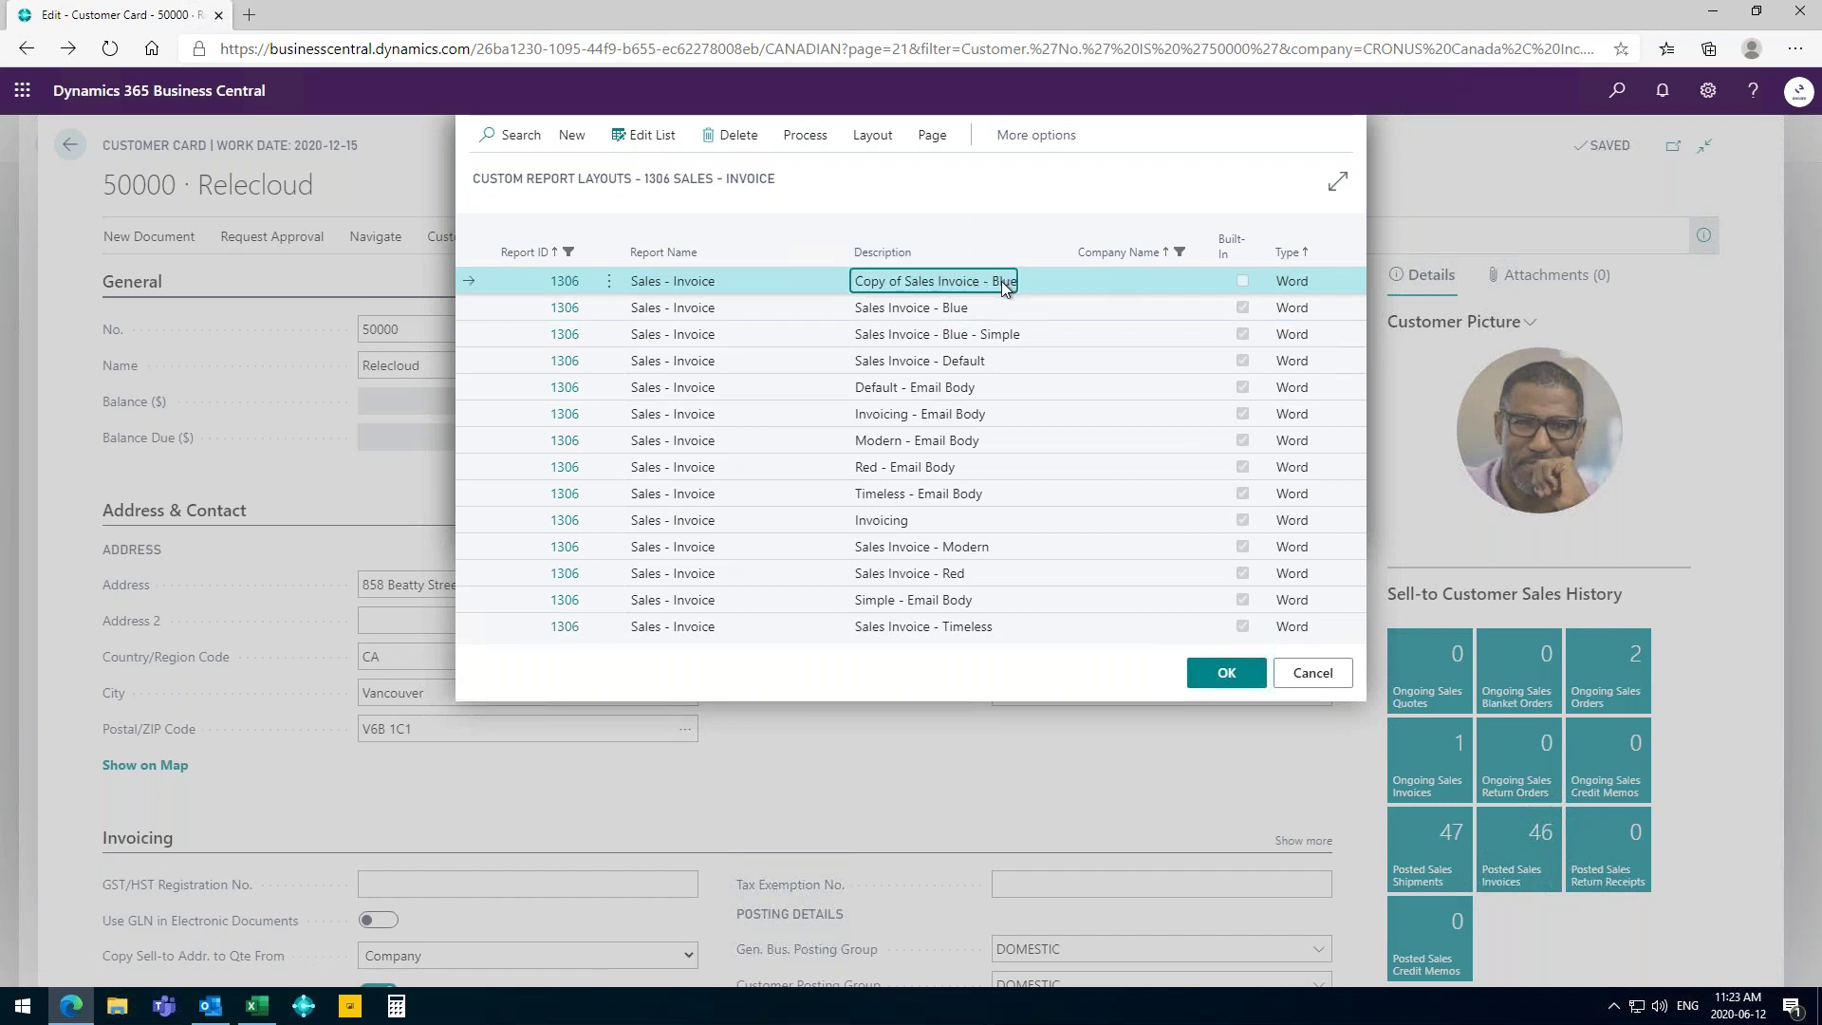
{"action": "left_click", "coordinate": [655, 140]}
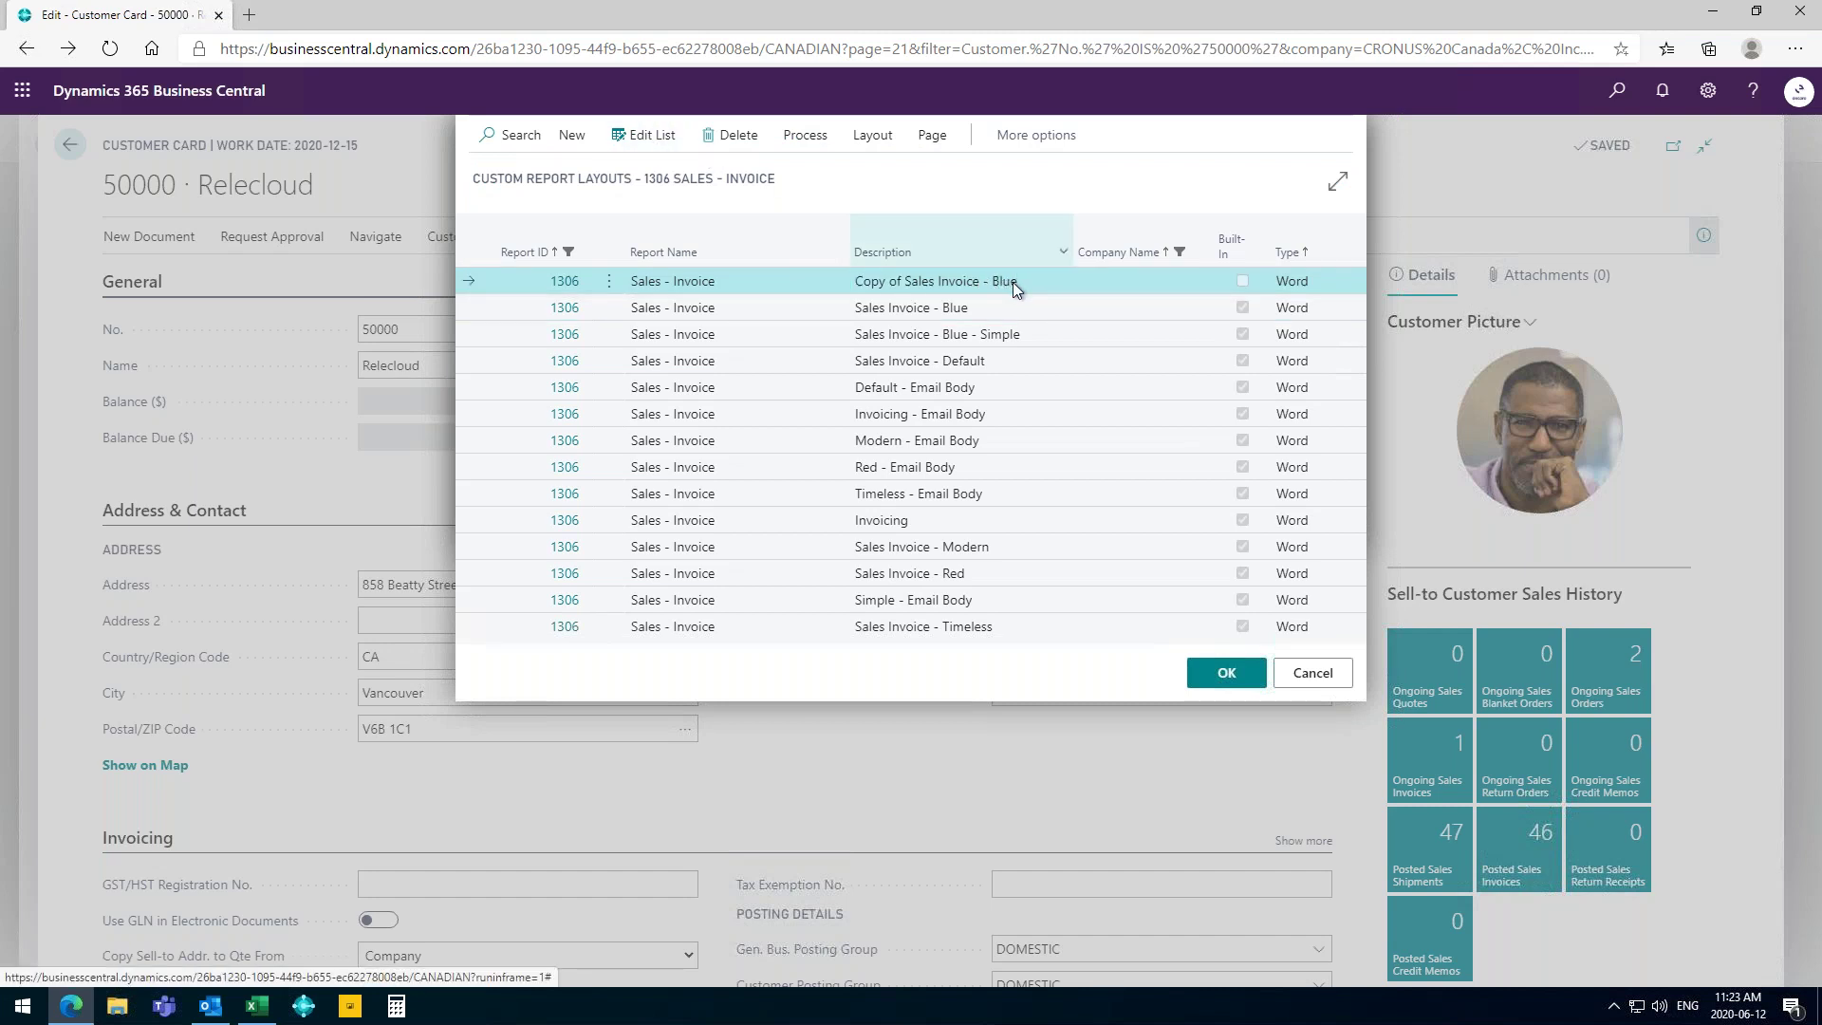
{"action": "left_click", "coordinate": [996, 282]}
{"action": "left_click", "coordinate": [1052, 277]}
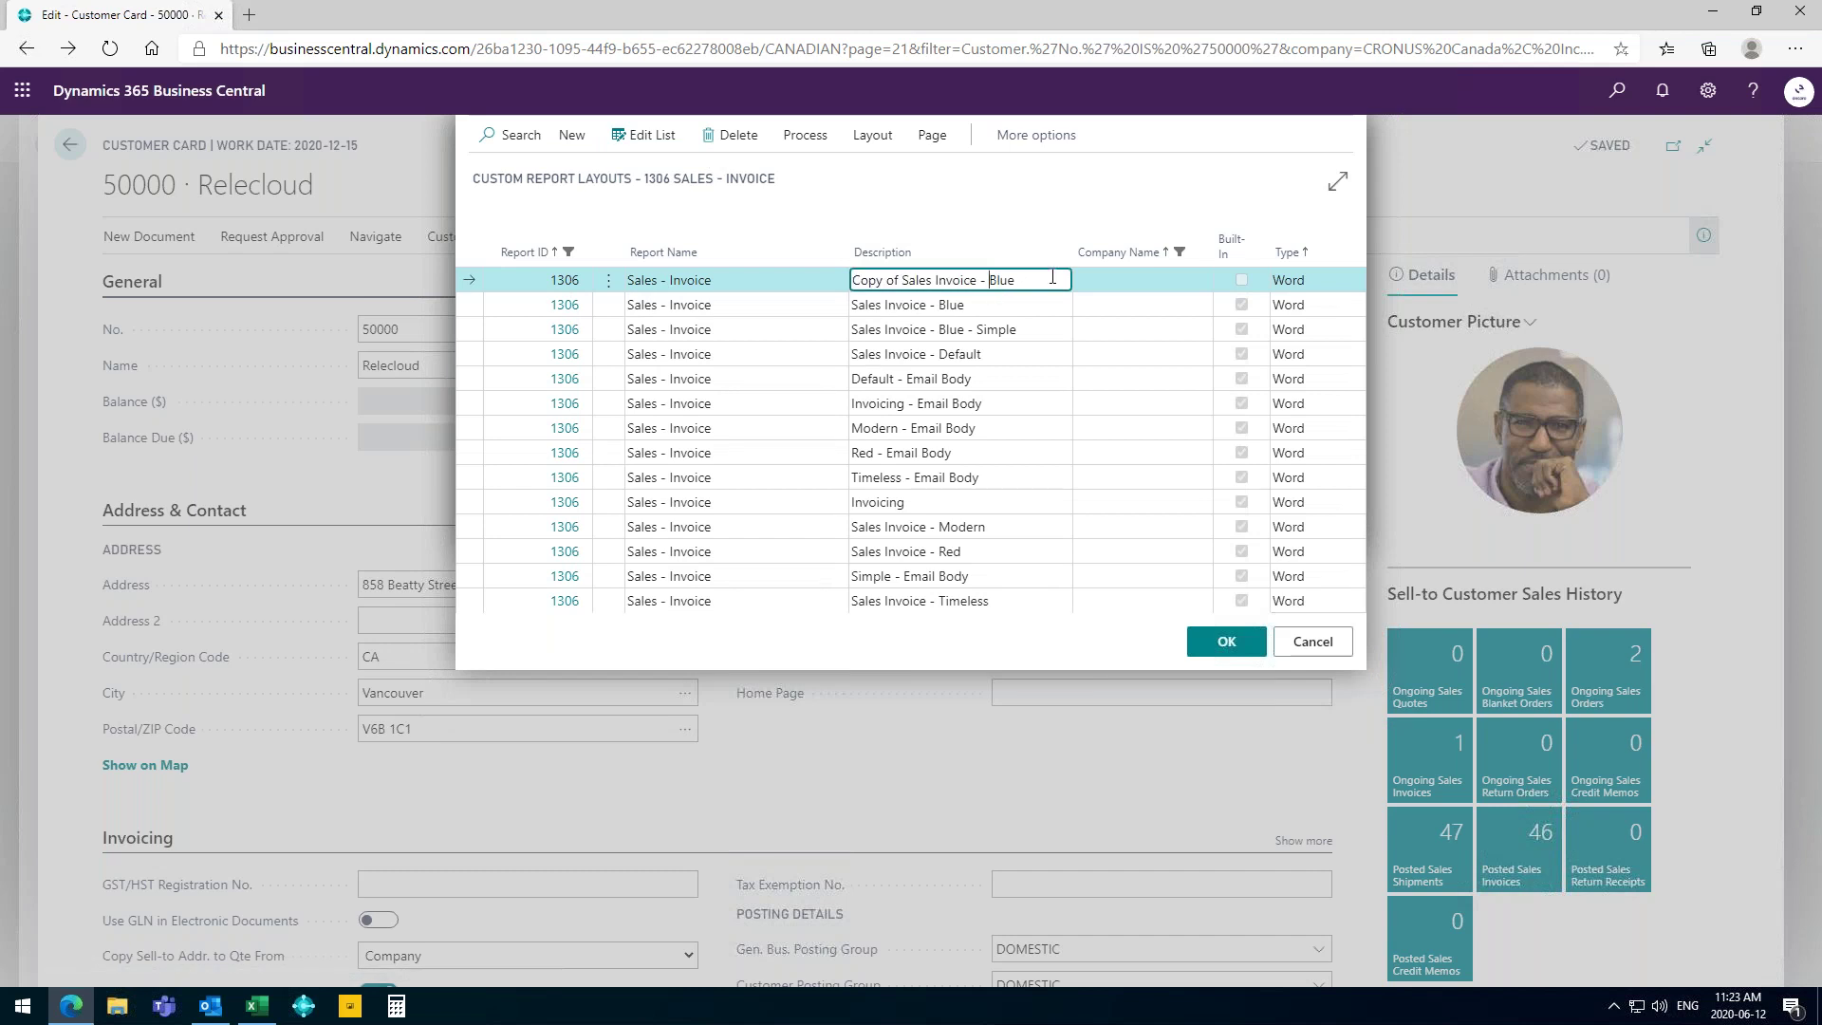
{"action": "key", "text": "BackSpace"}
{"action": "key", "text": "BackSpace"}
{"action": "key", "text": "BackSpace"}
{"action": "key", "text": "BackSpace"}
{"action": "type", "text": "e - Gree"}
{"action": "key", "text": "Tab"}
{"action": "left_click", "coordinate": [1052, 277]}
Export the green layout copy, open the downloaded document in Word and enable editing.
{"action": "left_click", "coordinate": [868, 134]}
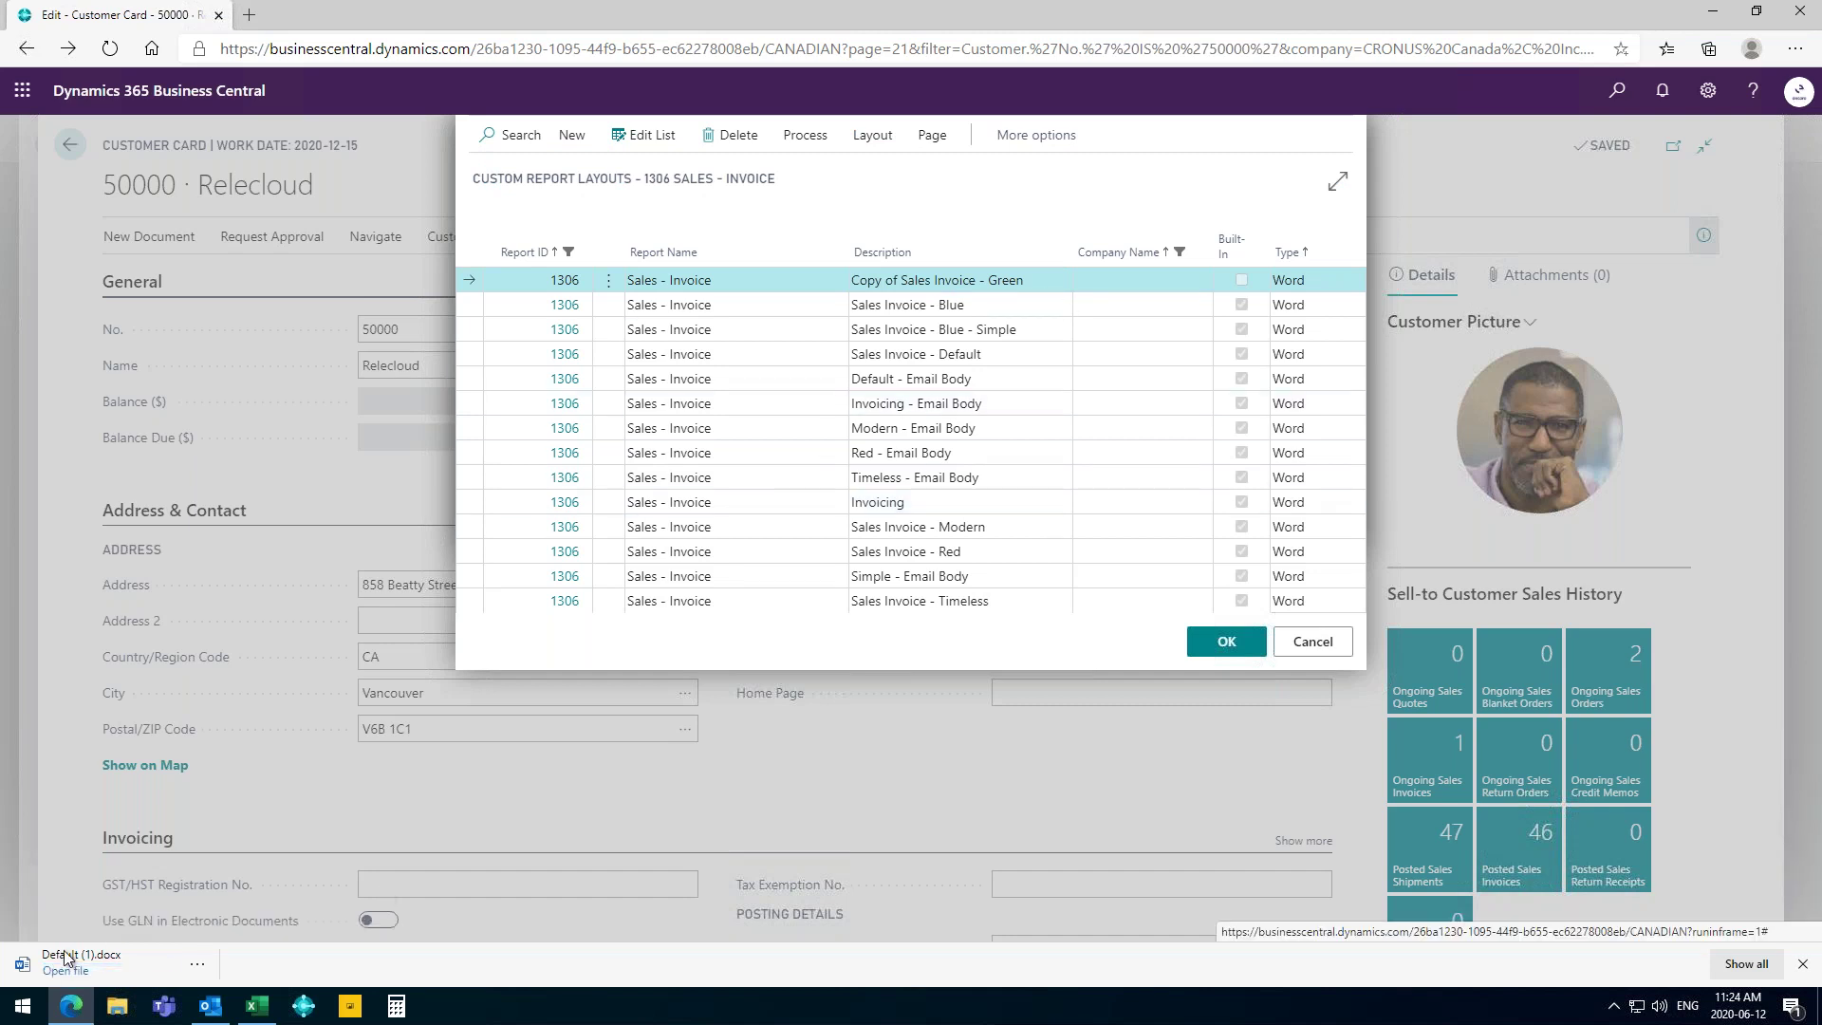
{"action": "left_click", "coordinate": [49, 969]}
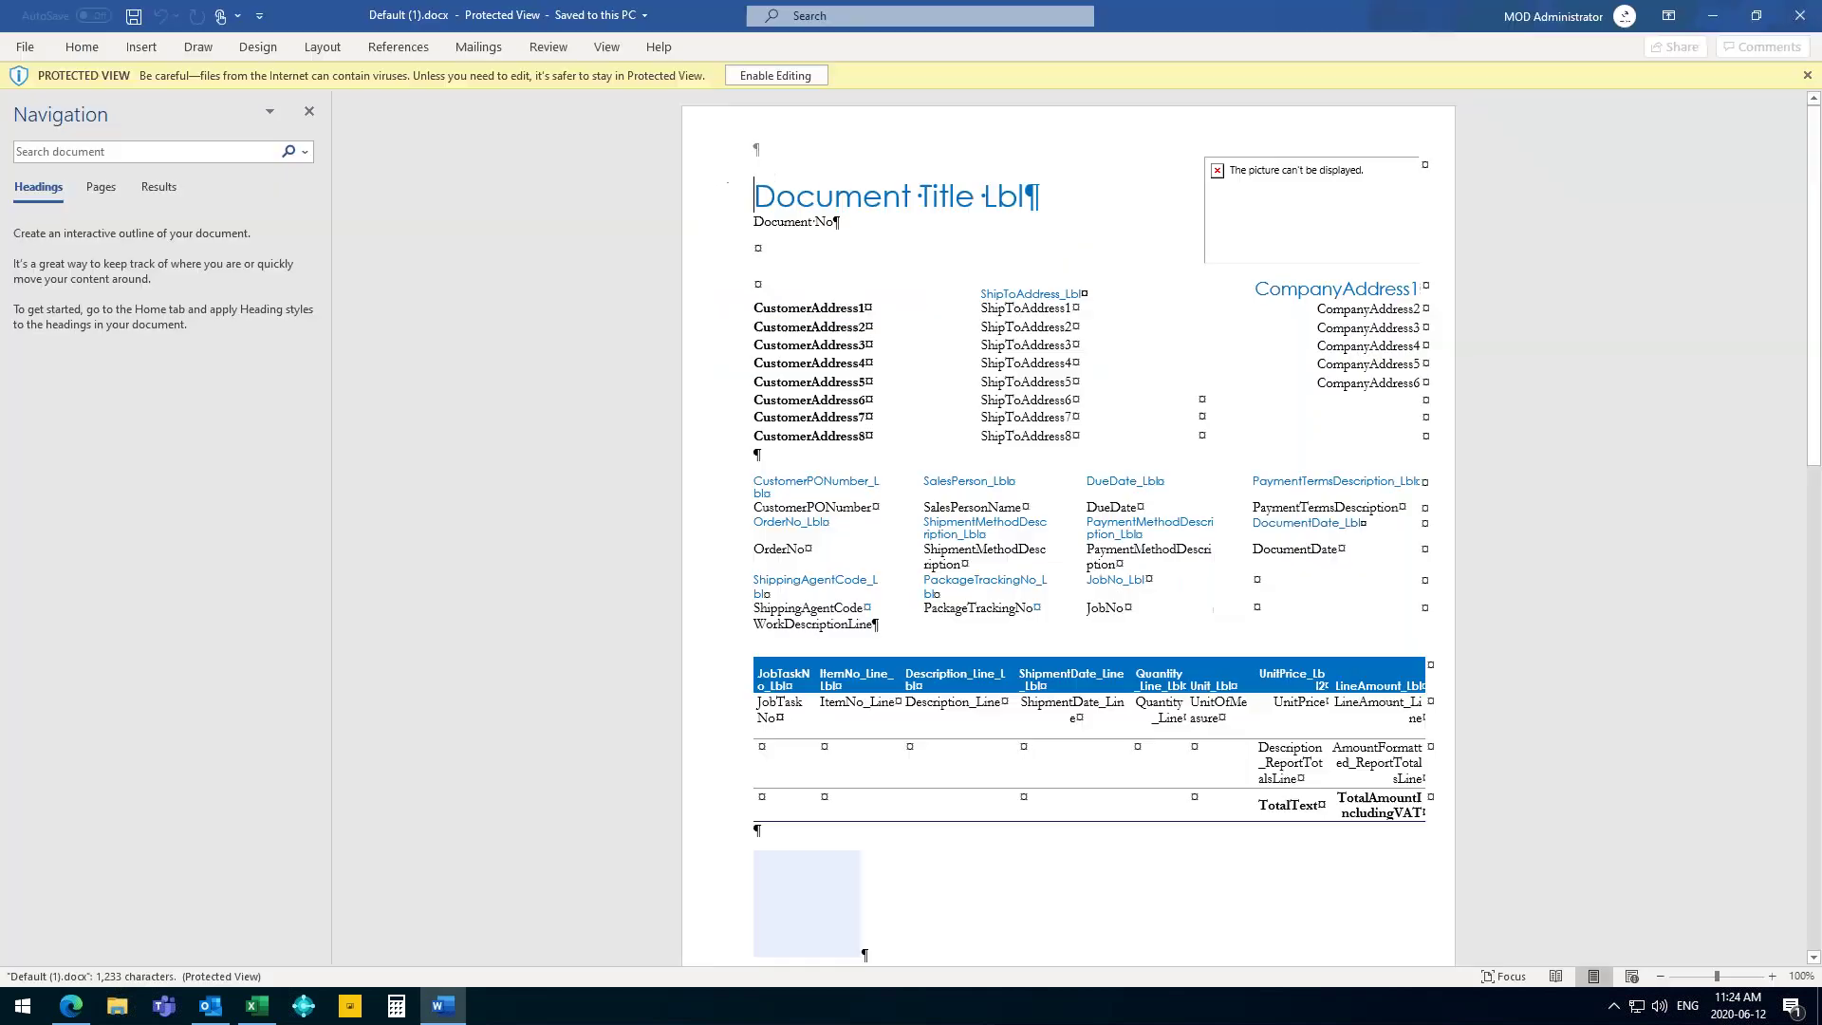
{"action": "left_click", "coordinate": [741, 88]}
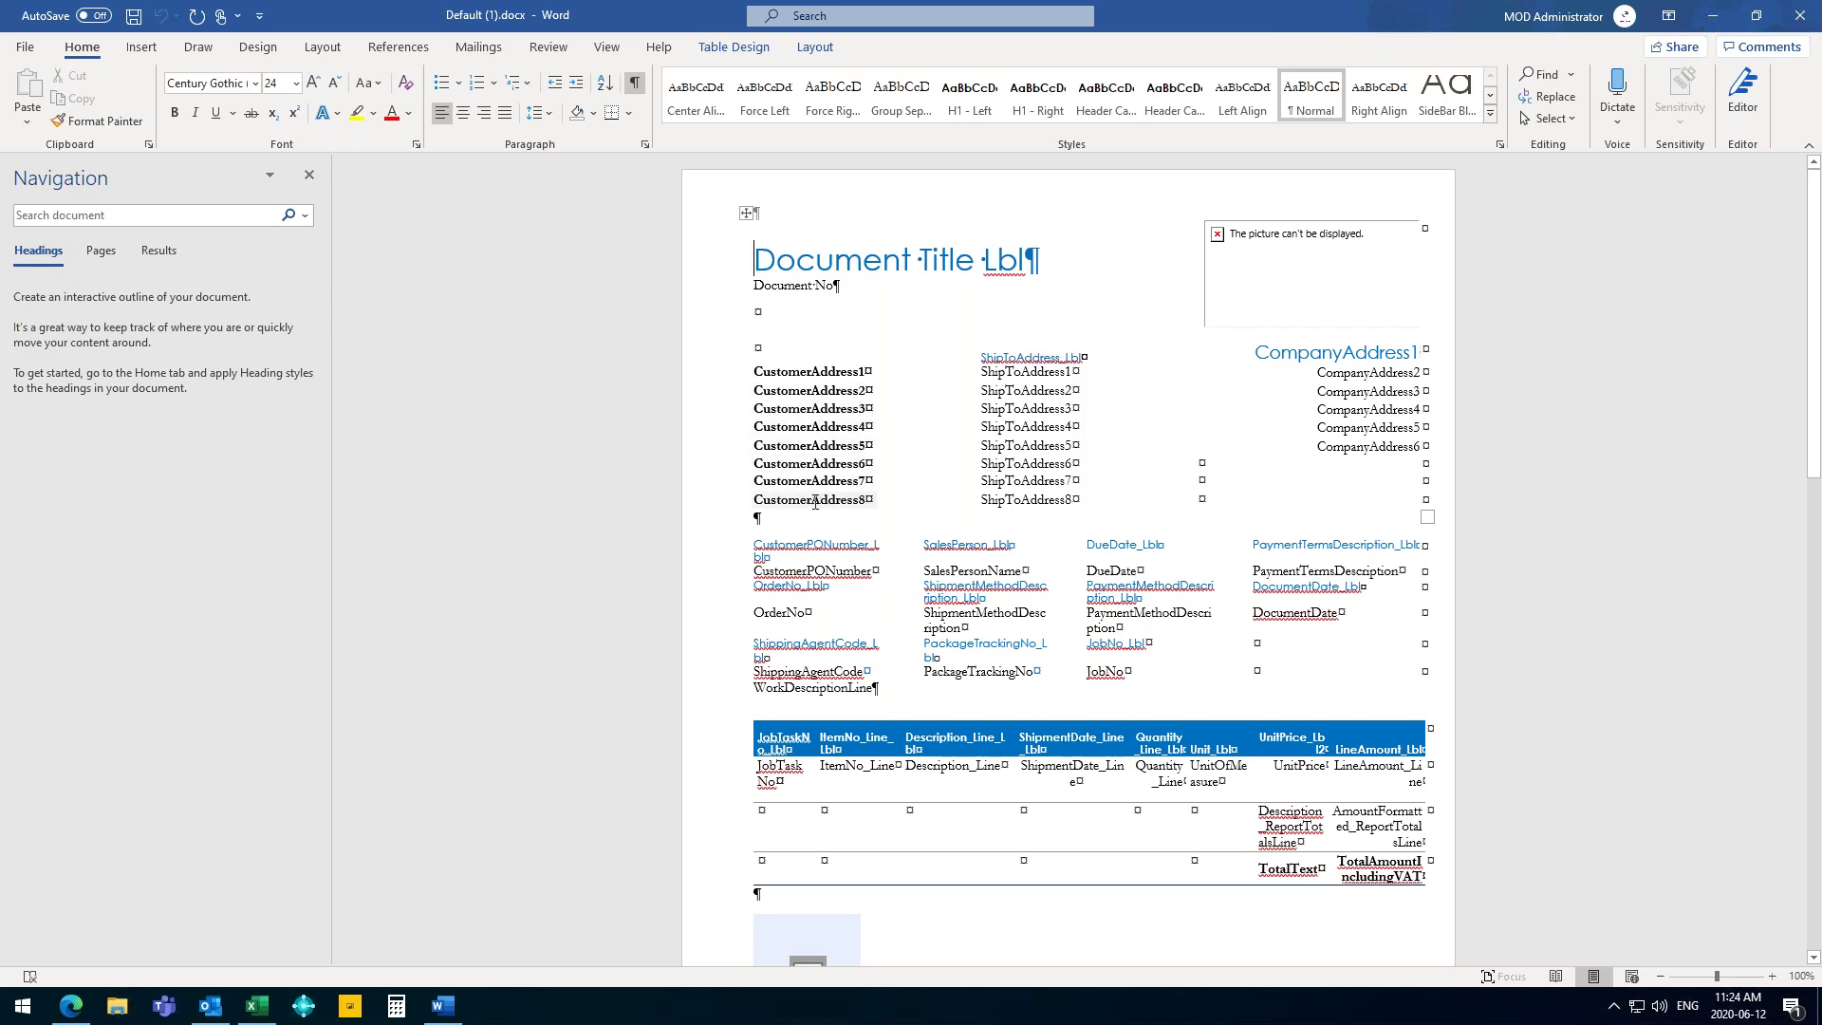
Change the font color of the Document Title label to the standard green.
{"action": "left_click", "coordinate": [756, 264]}
{"action": "left_click_drag", "start_coordinate": [799, 266], "coordinate": [1030, 266]}
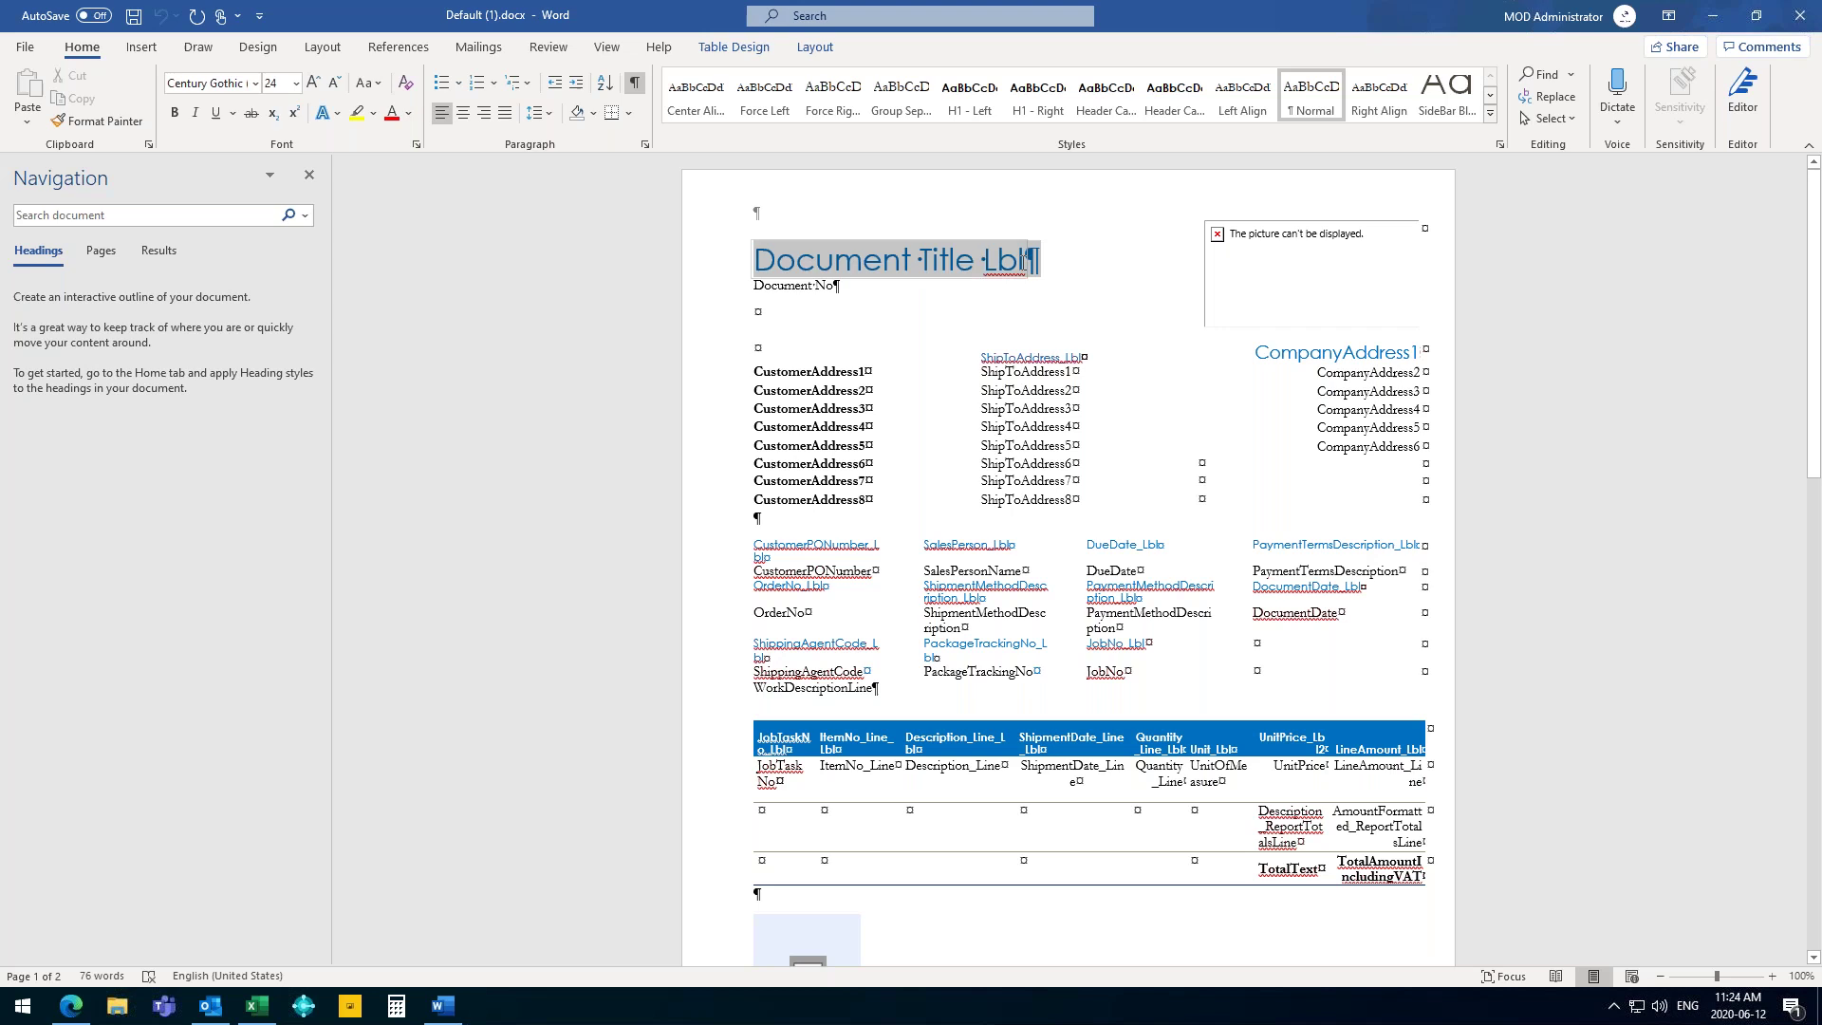
{"action": "left_click", "coordinate": [408, 122]}
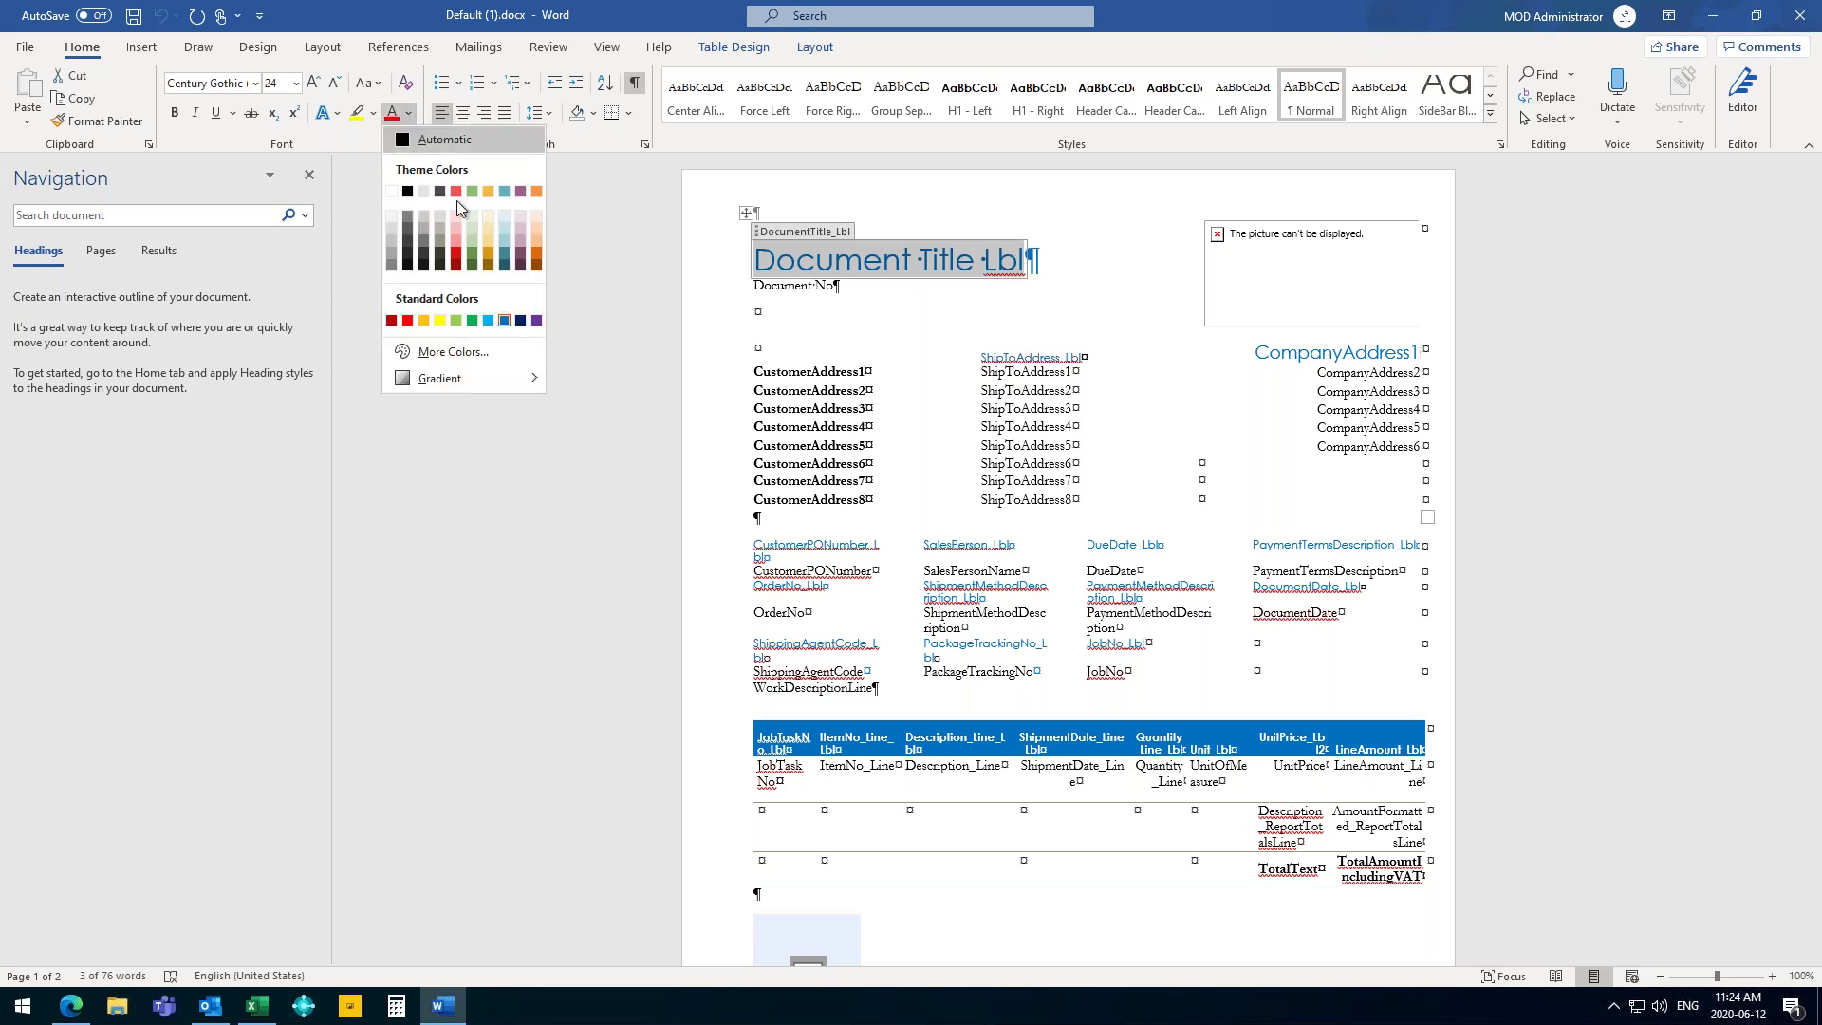
{"action": "left_click", "coordinate": [475, 323]}
Select the header row of the invoice lines table and change its shading to light green.
{"action": "left_click", "coordinate": [802, 738]}
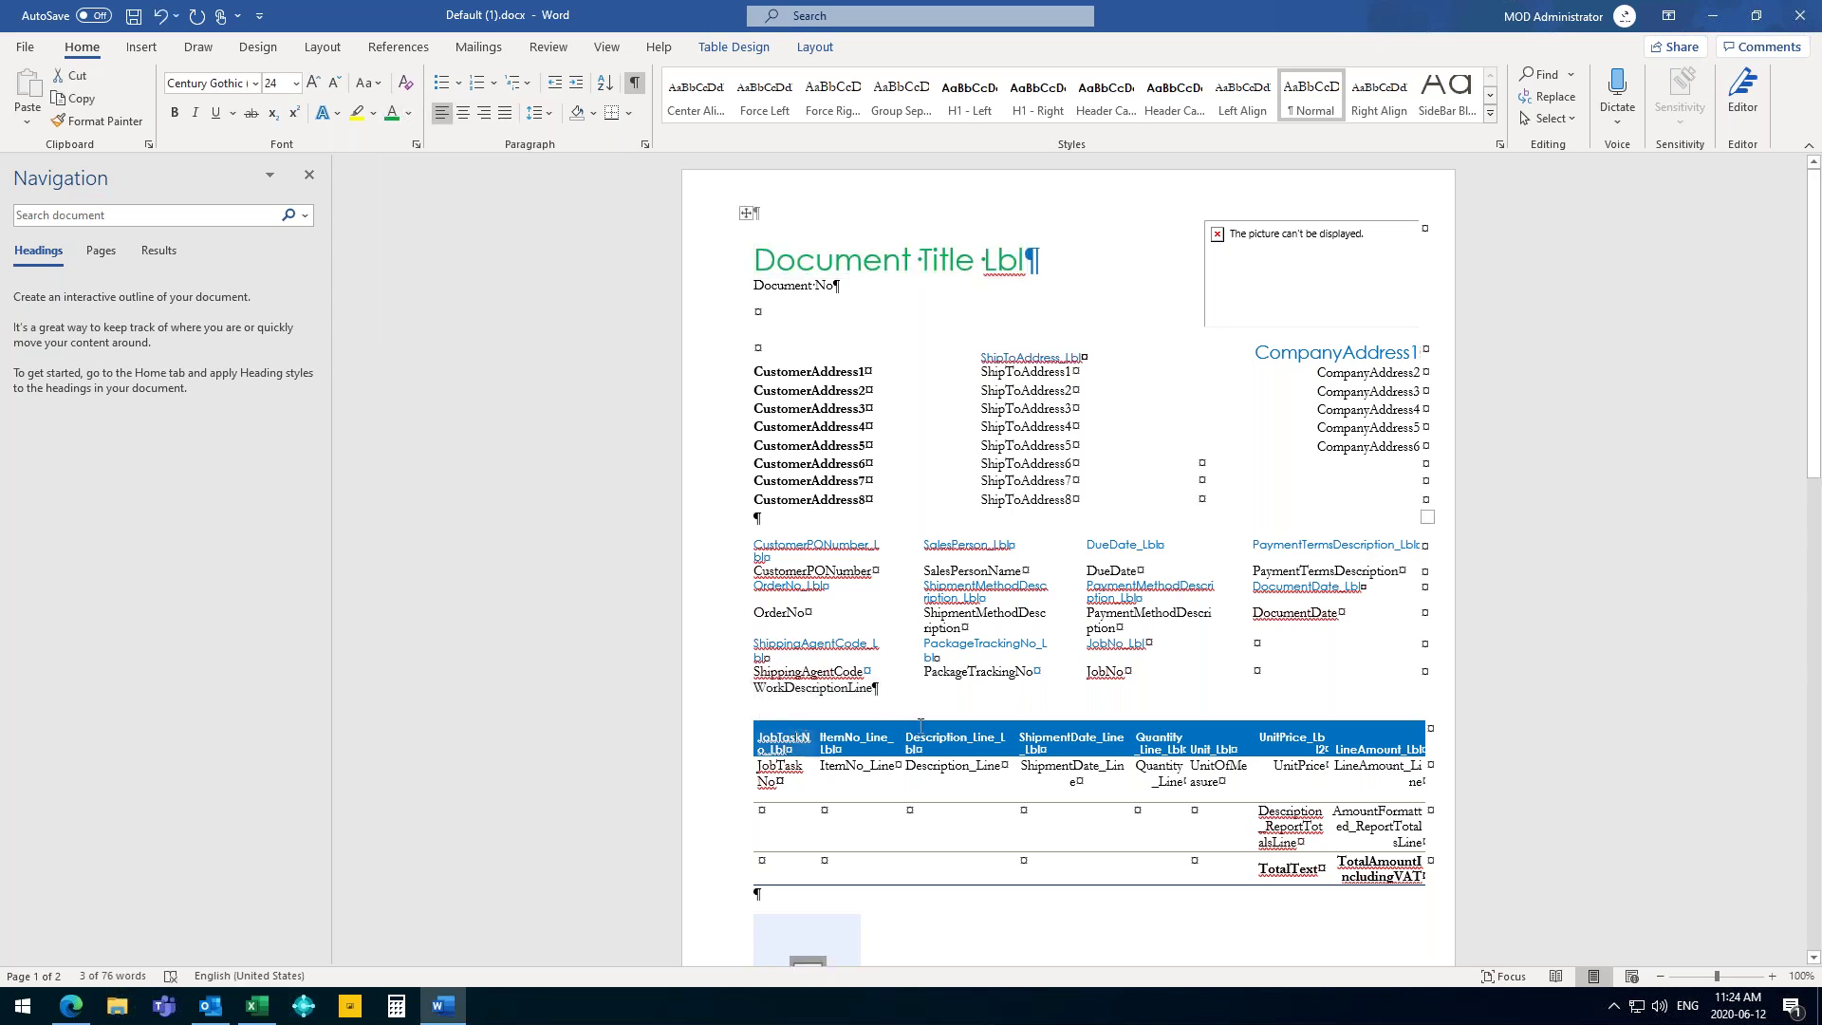
{"action": "left_click", "coordinate": [1271, 735]}
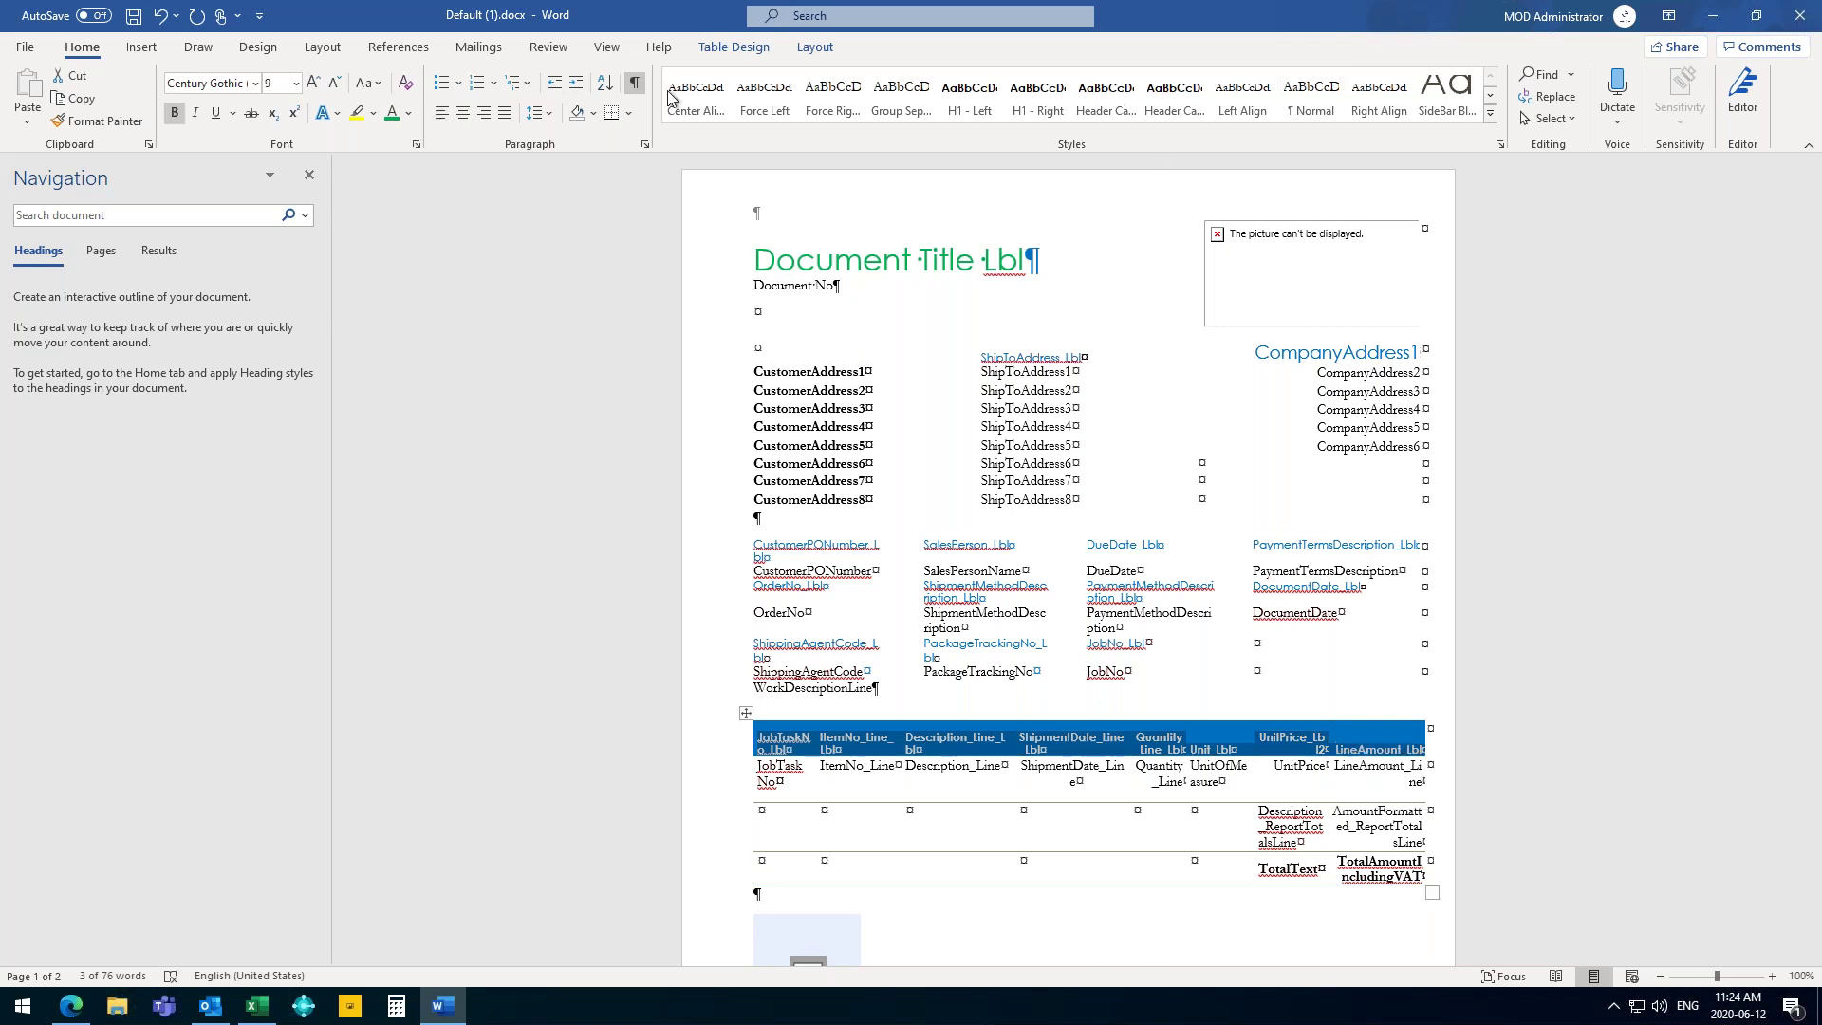
{"action": "left_click", "coordinate": [752, 47]}
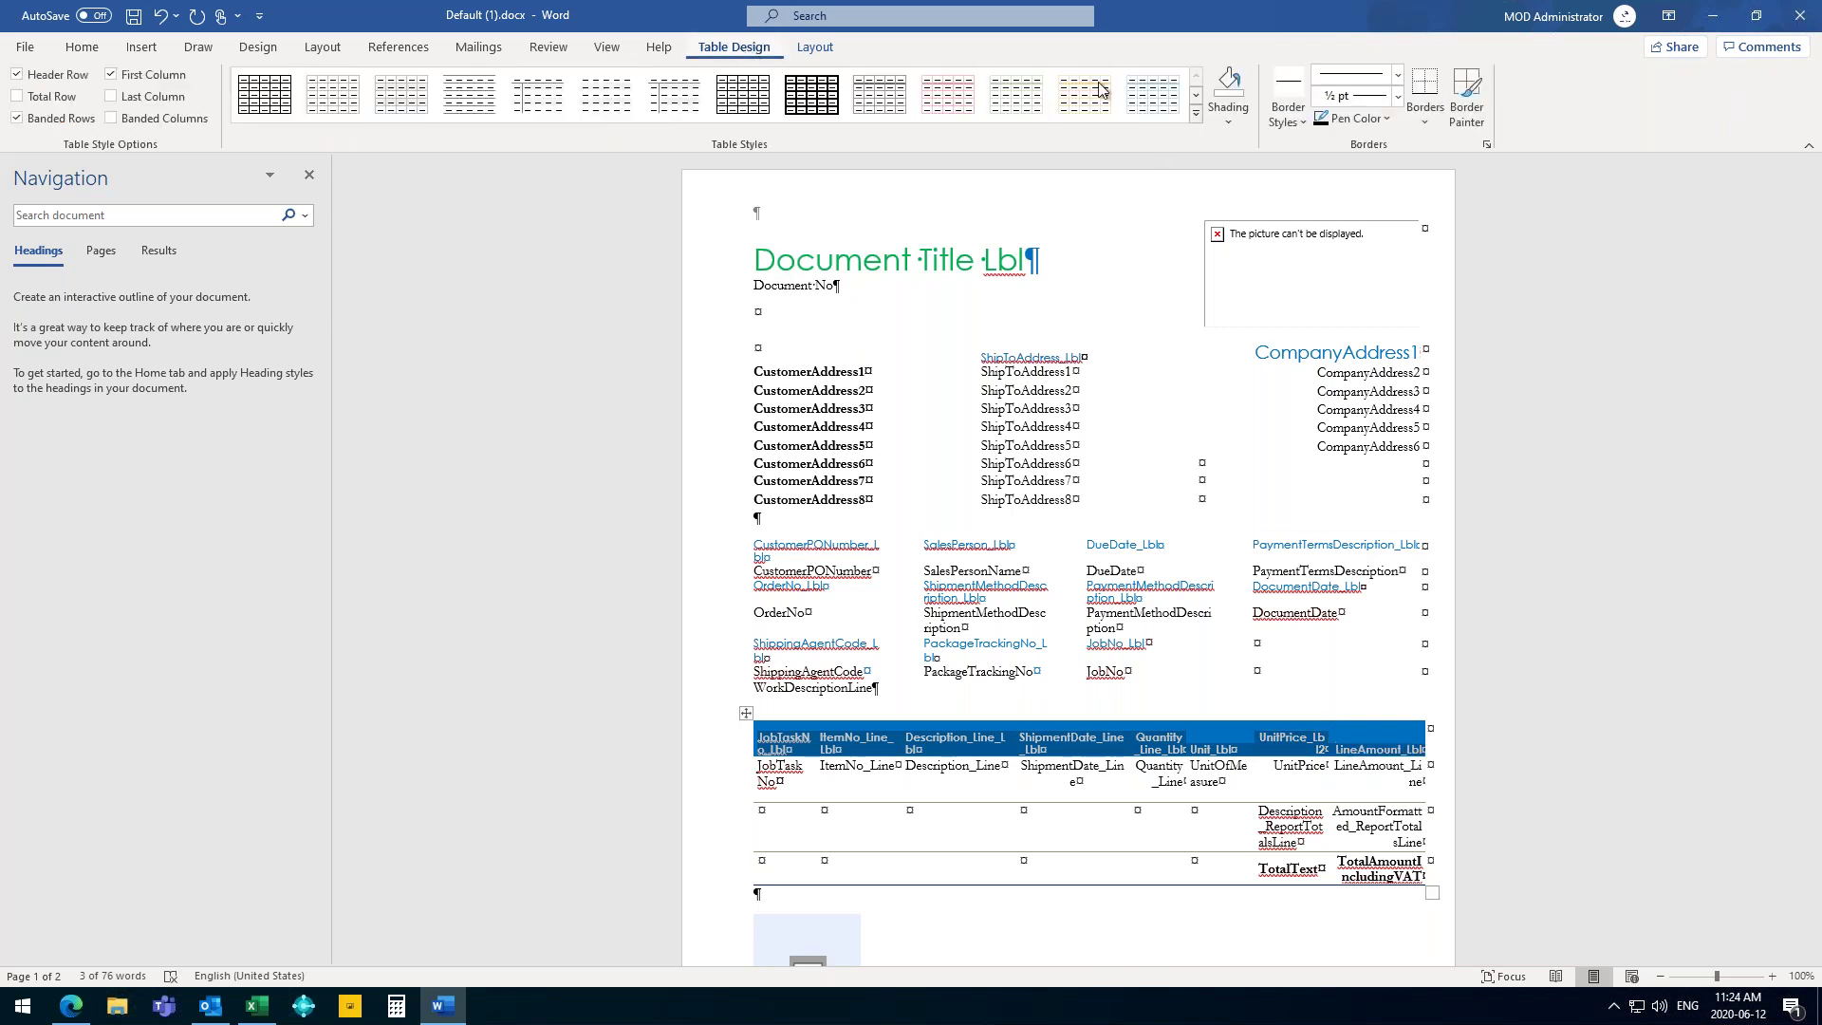
{"action": "left_click", "coordinate": [1228, 112]}
{"action": "left_click", "coordinate": [1294, 170]}
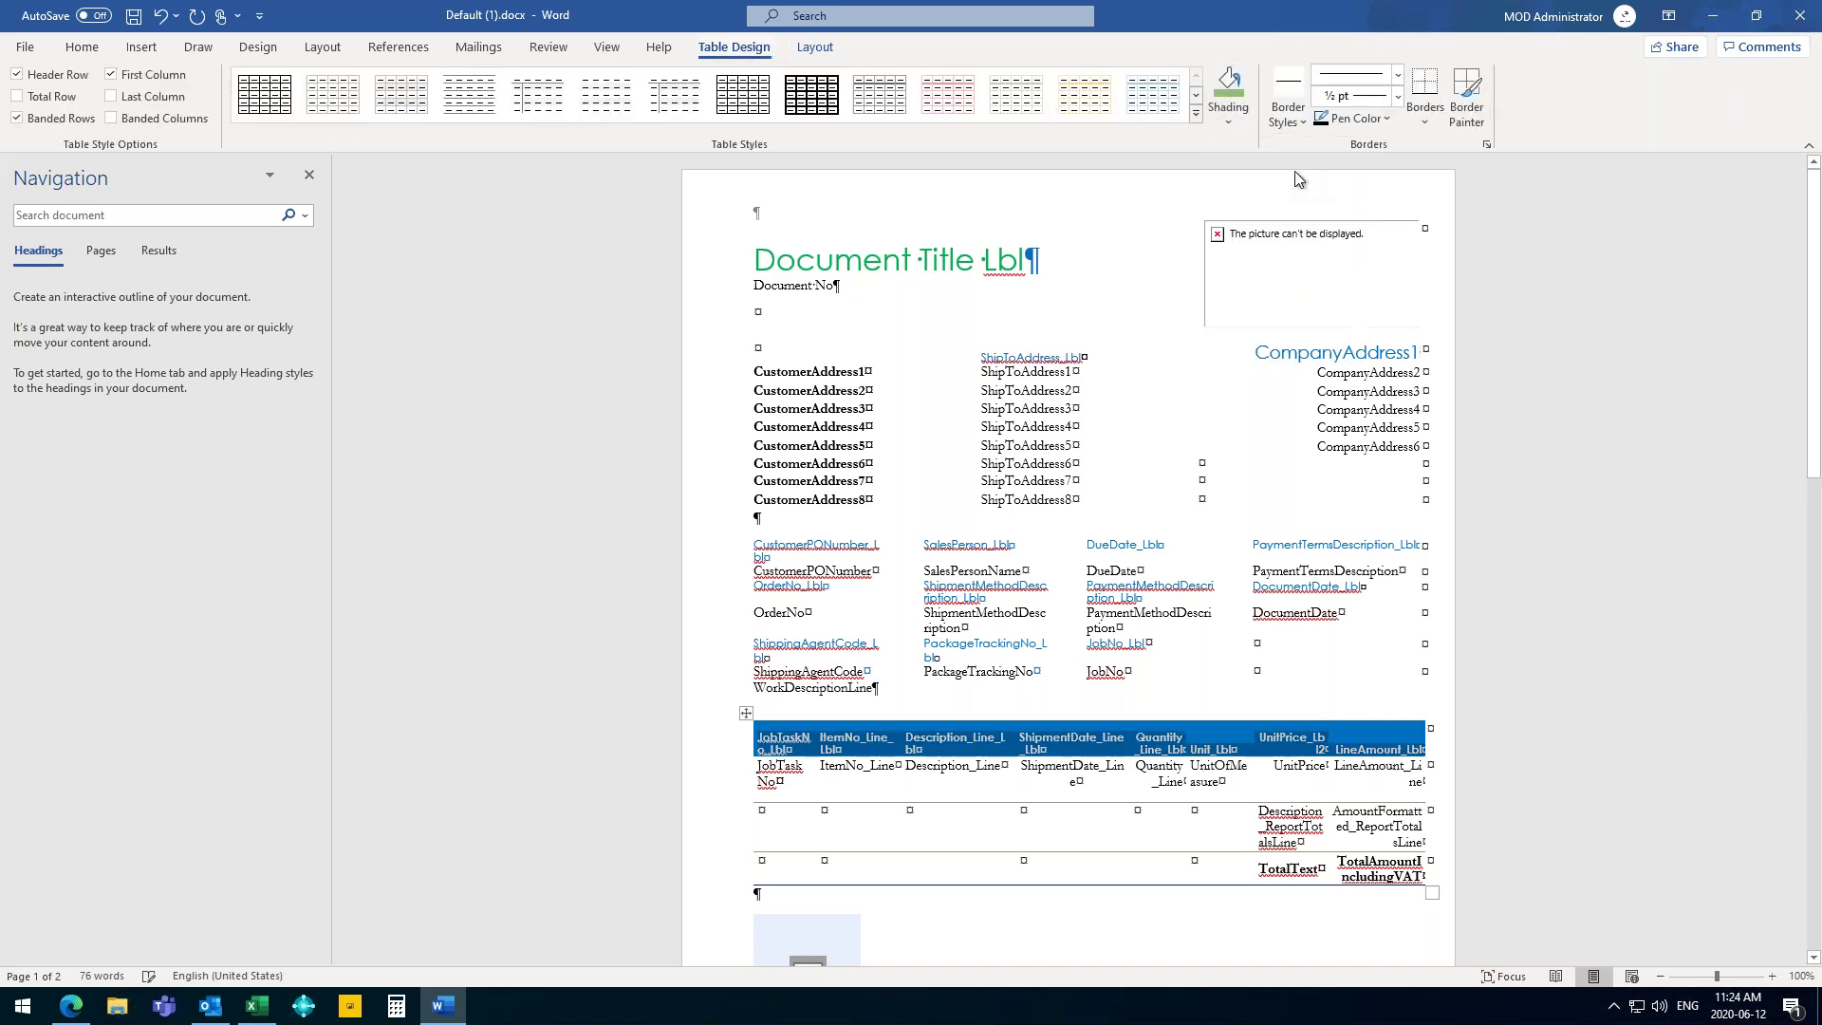
Apply a light grid table style to the whole order details table that starts with the customer PO number.
{"action": "left_click", "coordinate": [757, 545]}
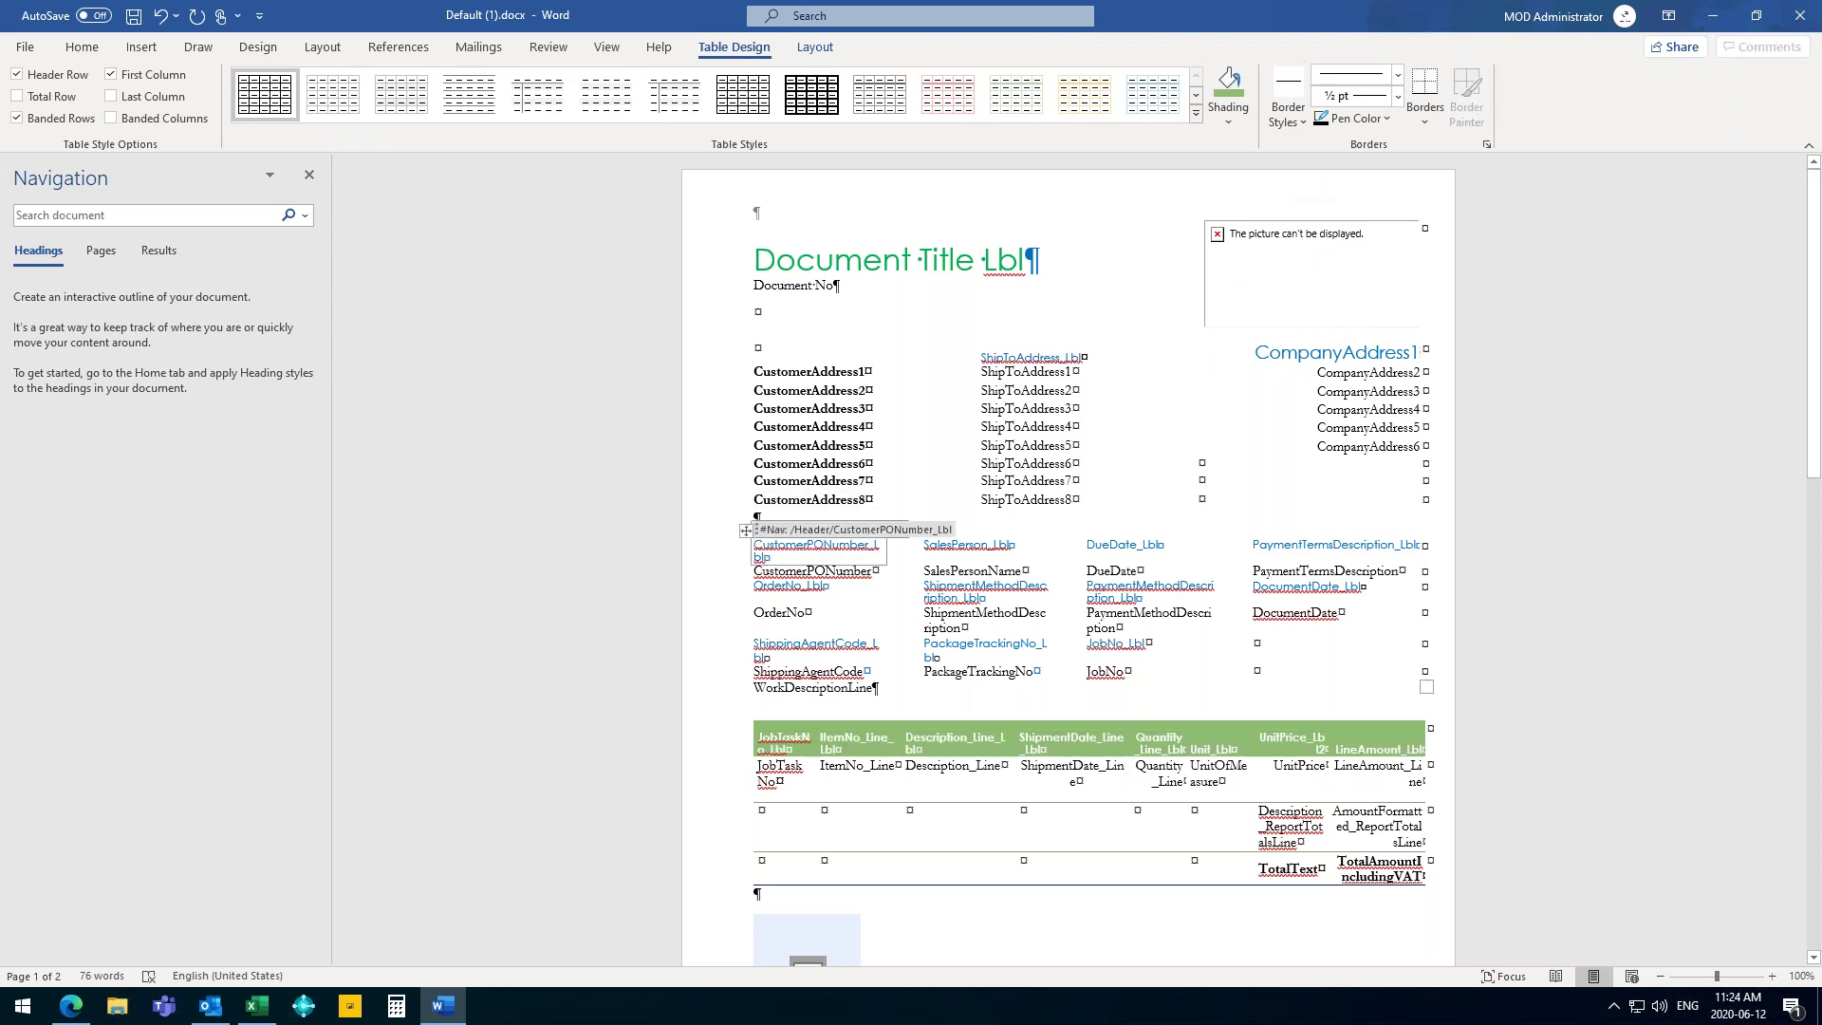
{"action": "left_click", "coordinate": [746, 530]}
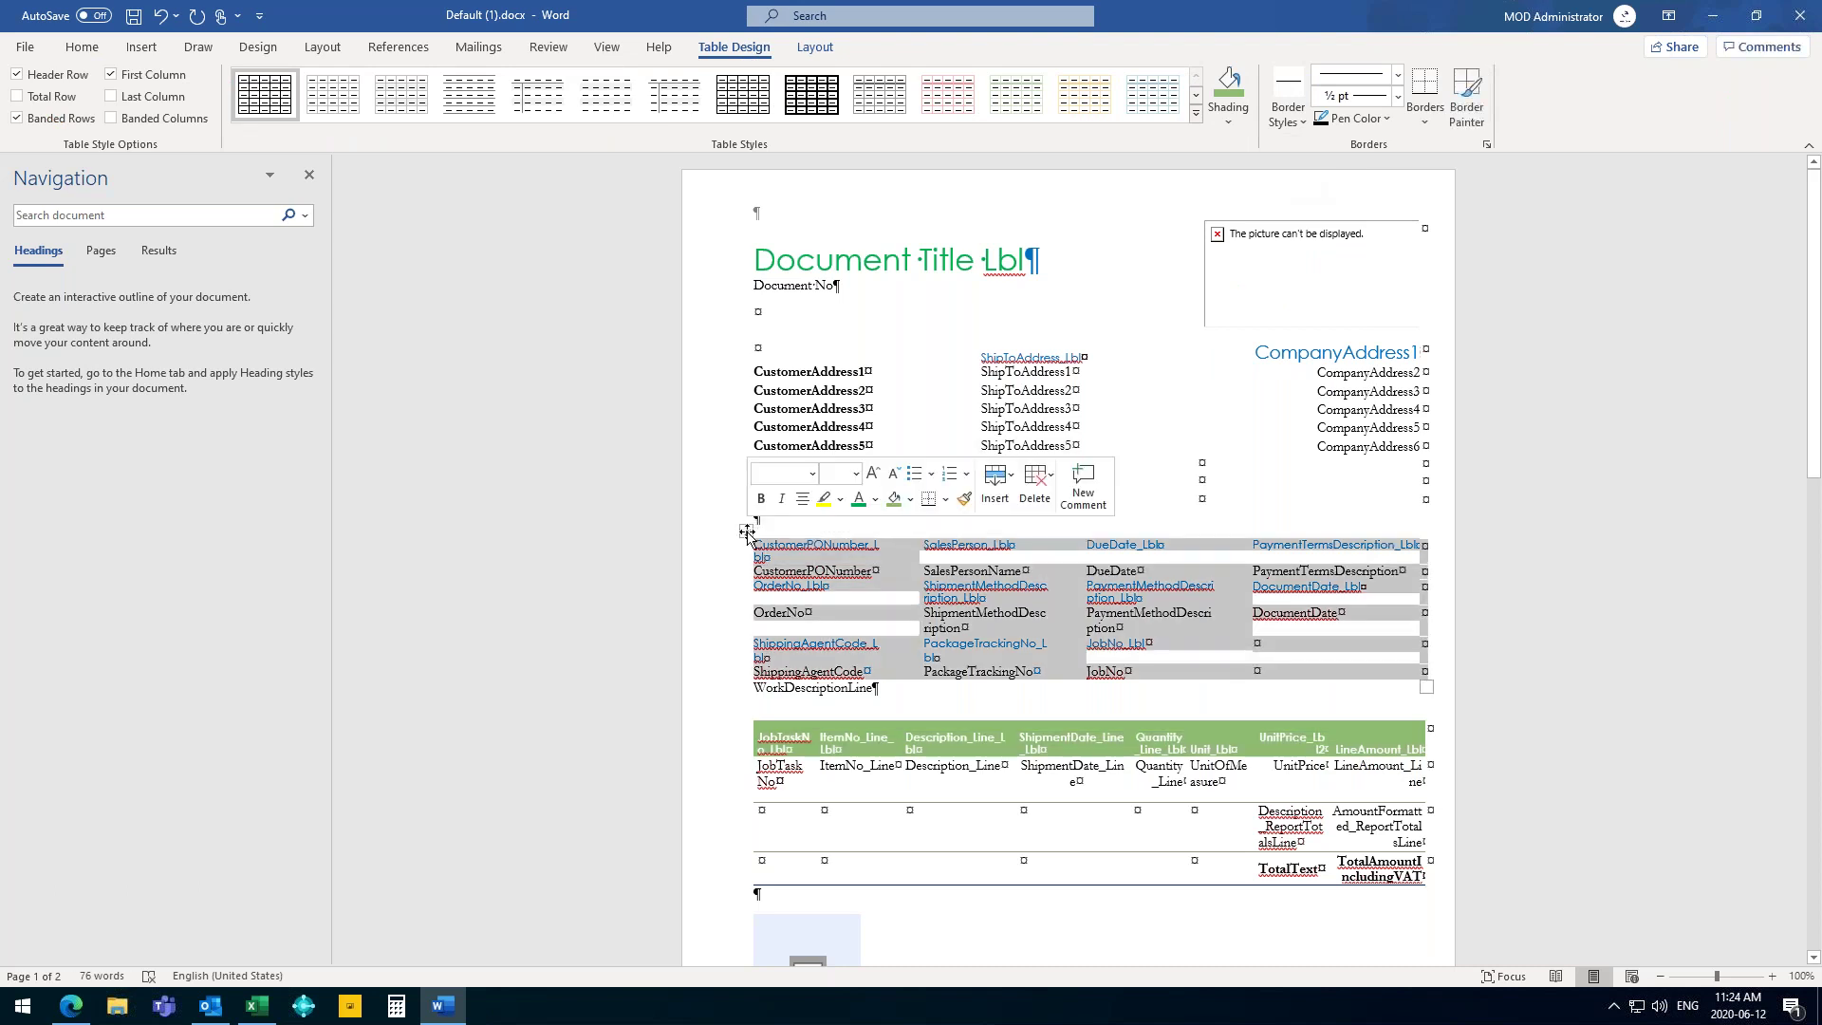
{"action": "left_click", "coordinate": [317, 109]}
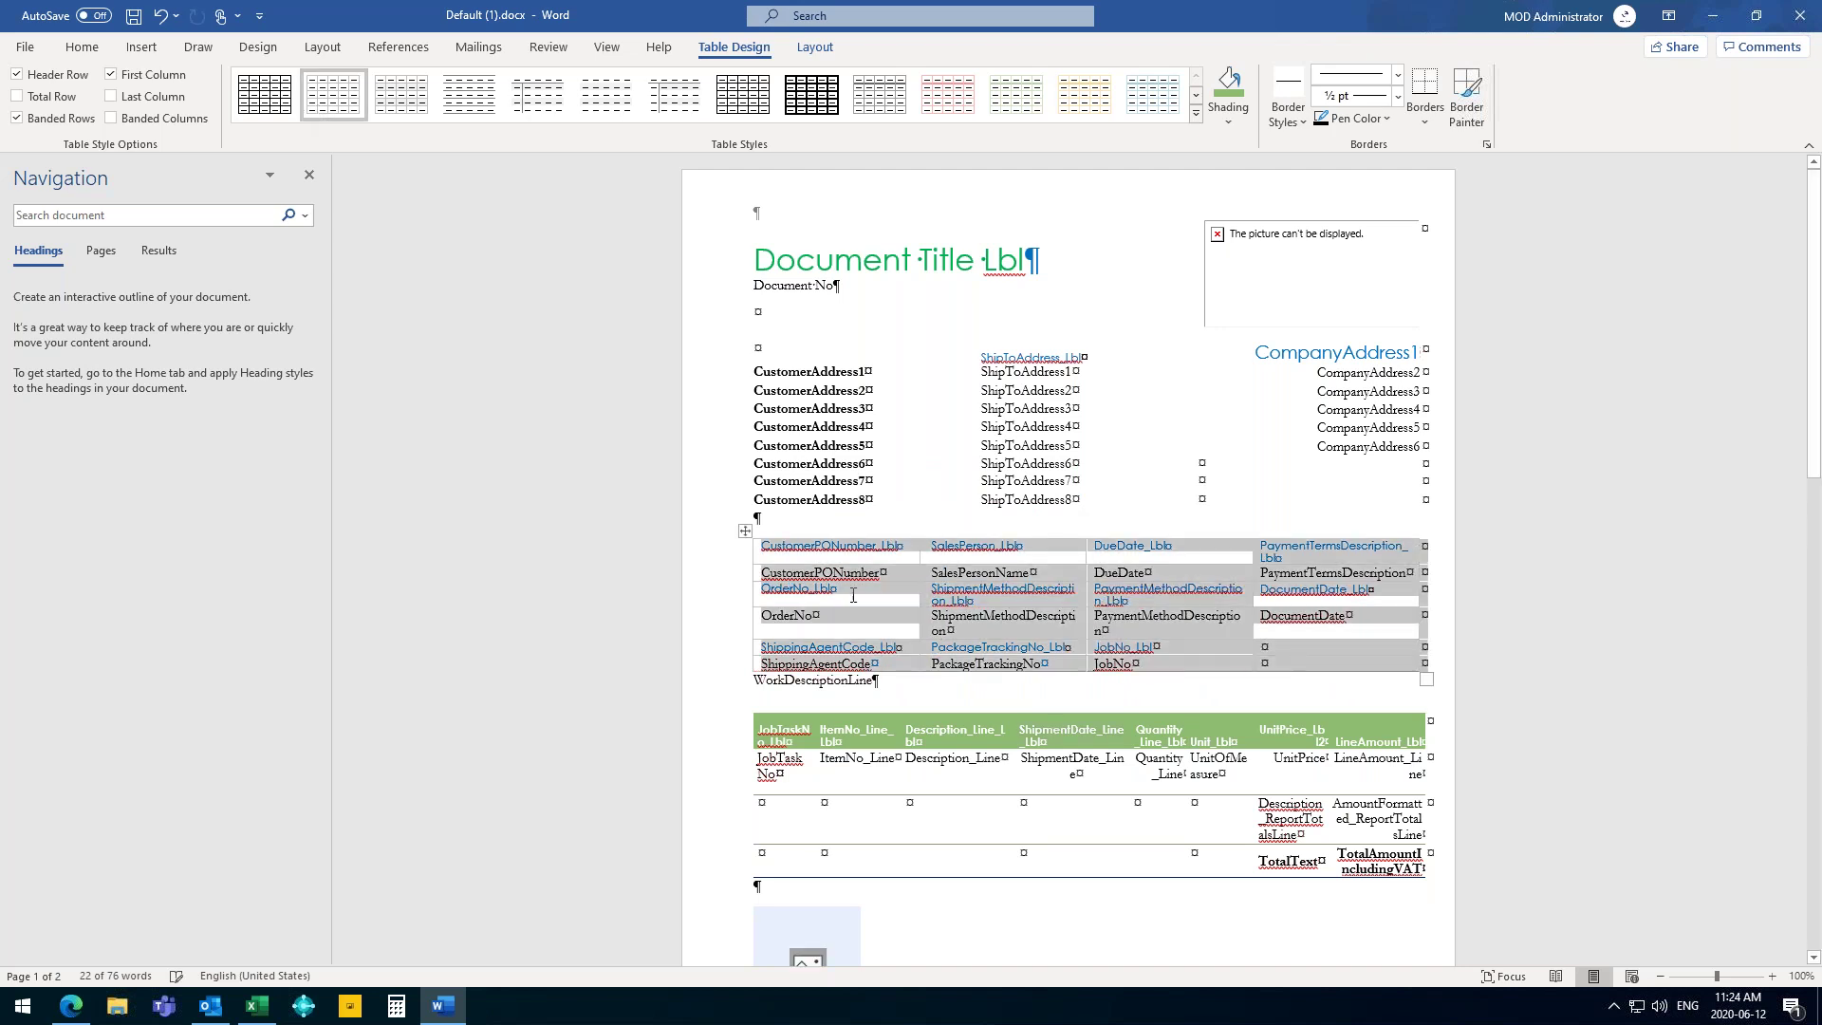
Delete the shipping agent code, package tracking number and job number labels and fields from the order details table.
{"action": "left_click", "coordinate": [1242, 692]}
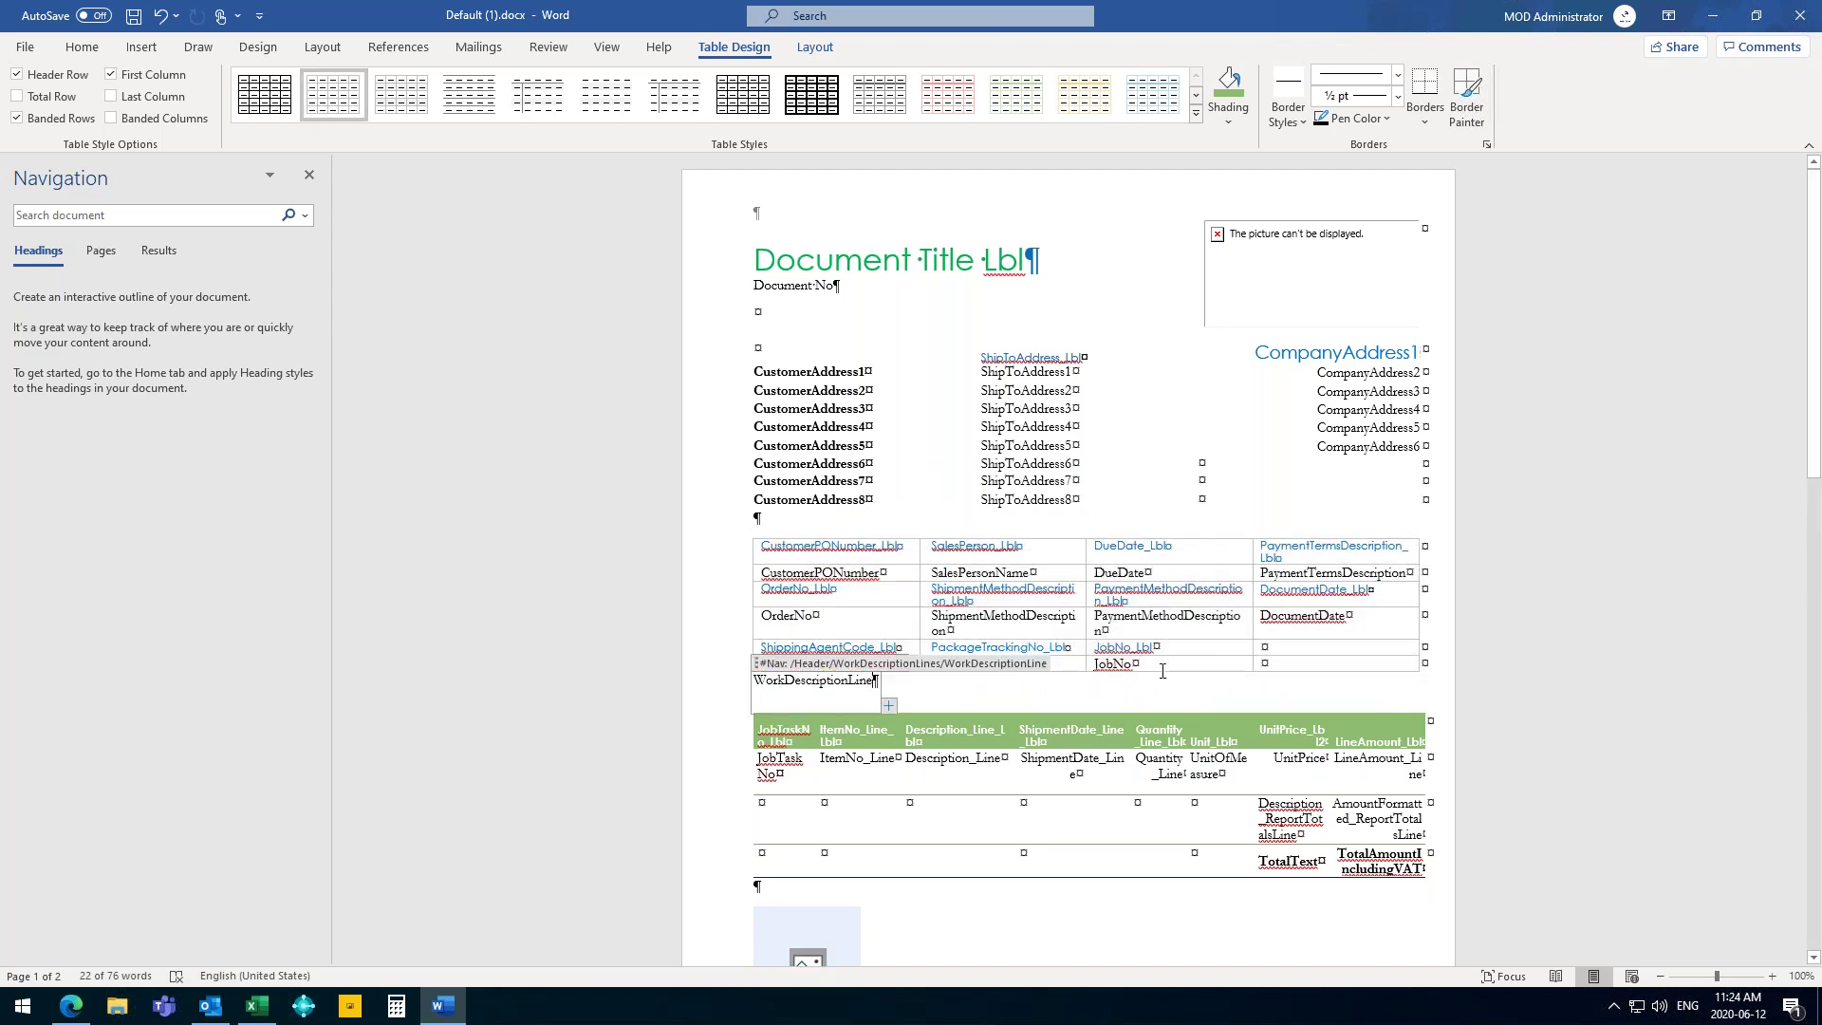
{"action": "left_click", "coordinate": [1186, 665]}
{"action": "left_click", "coordinate": [1099, 646]}
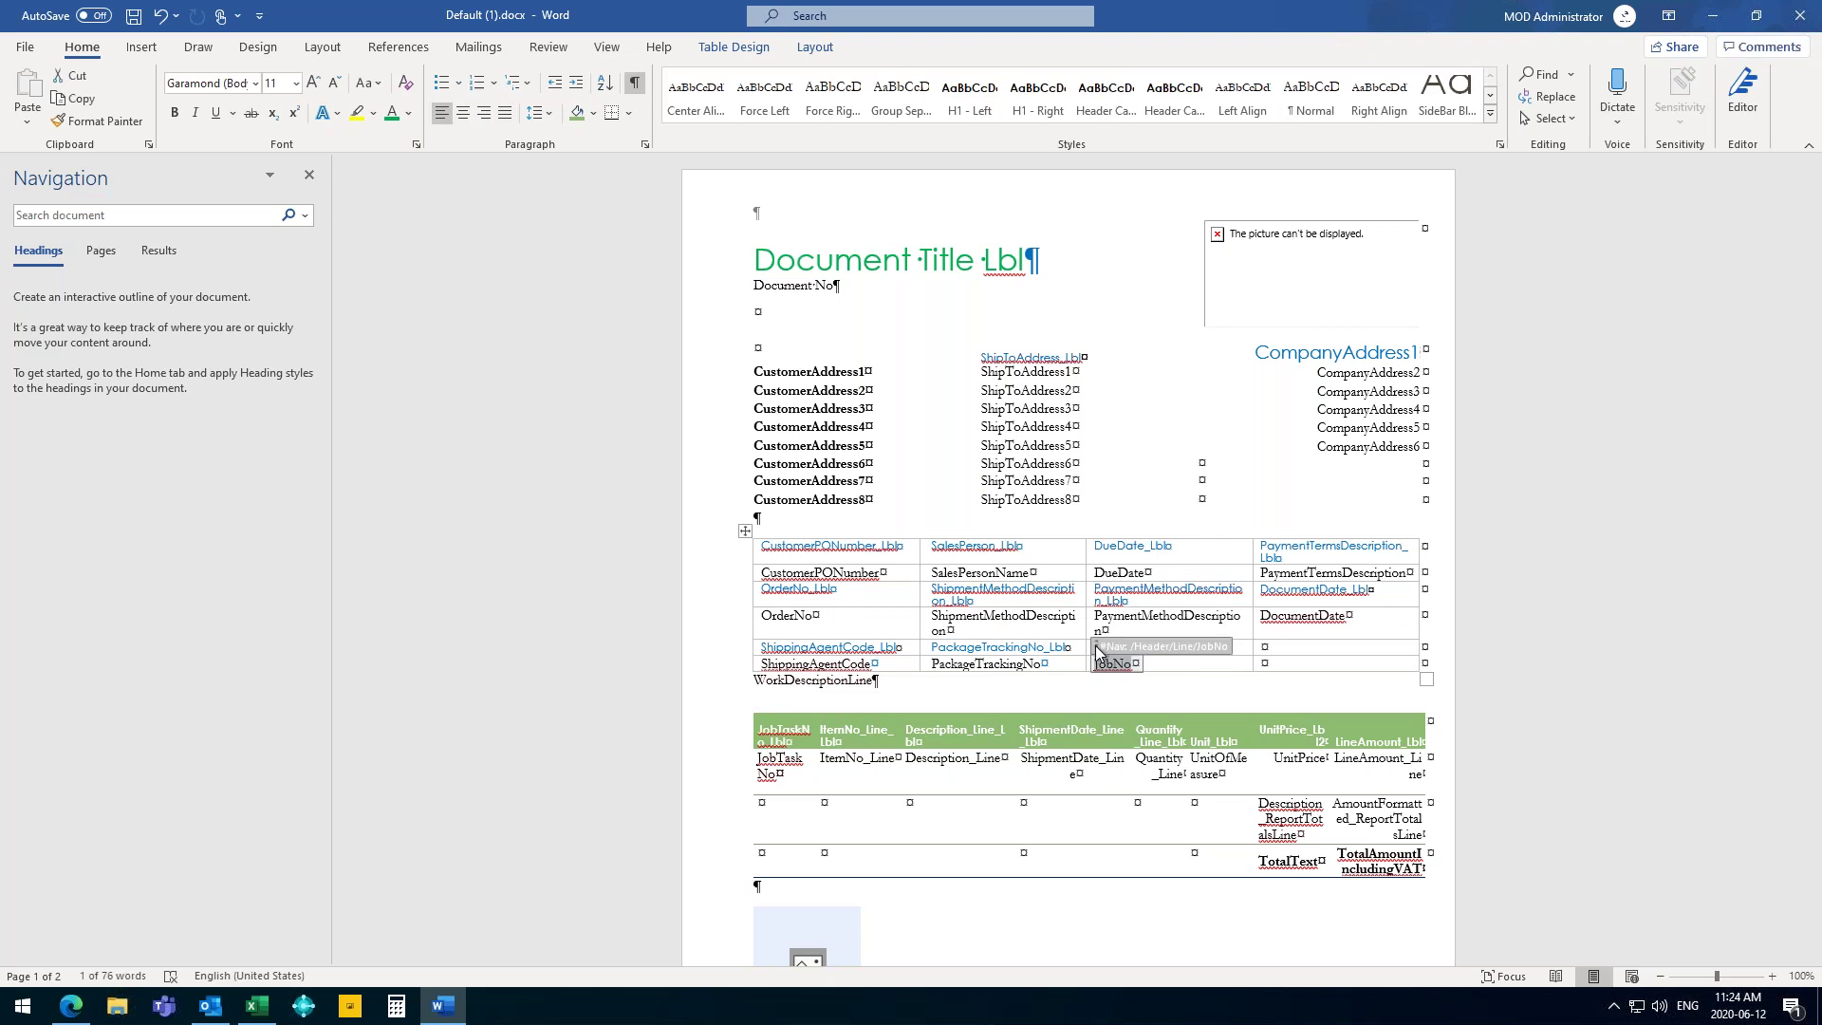
{"action": "left_click", "coordinate": [1167, 681]}
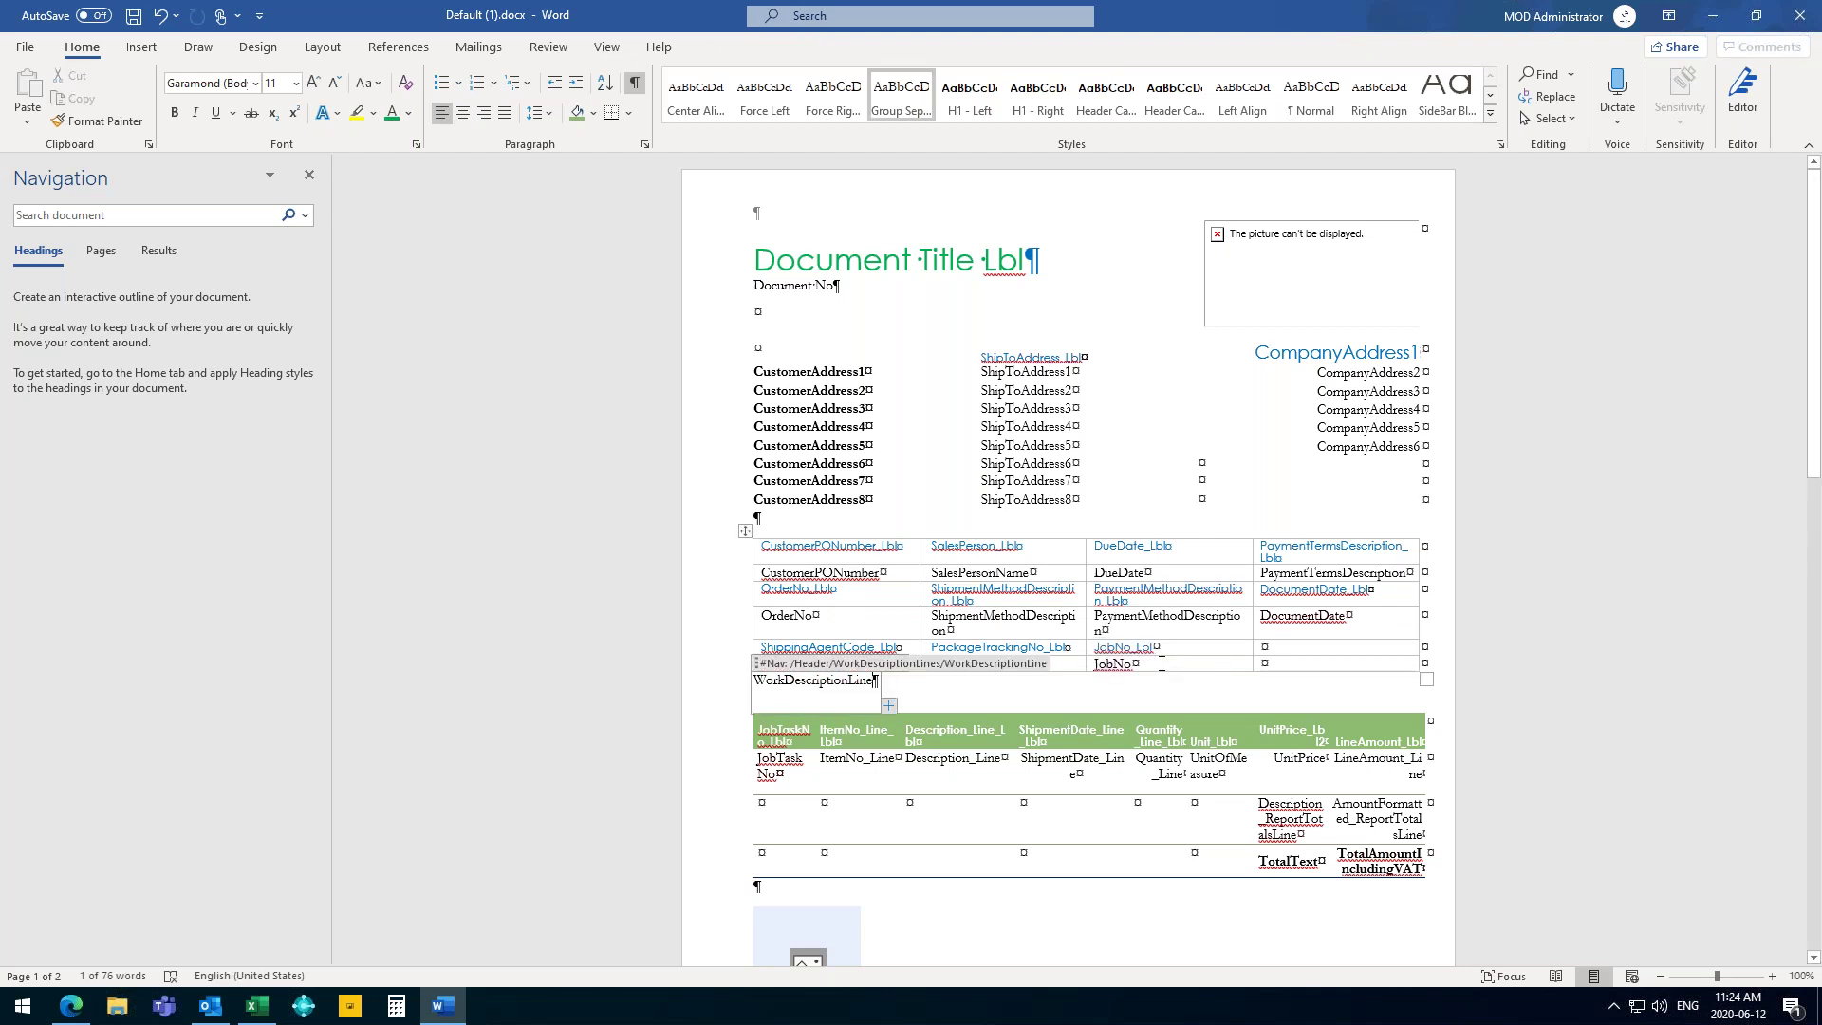
{"action": "left_click_drag", "start_coordinate": [1161, 663], "coordinate": [769, 650]}
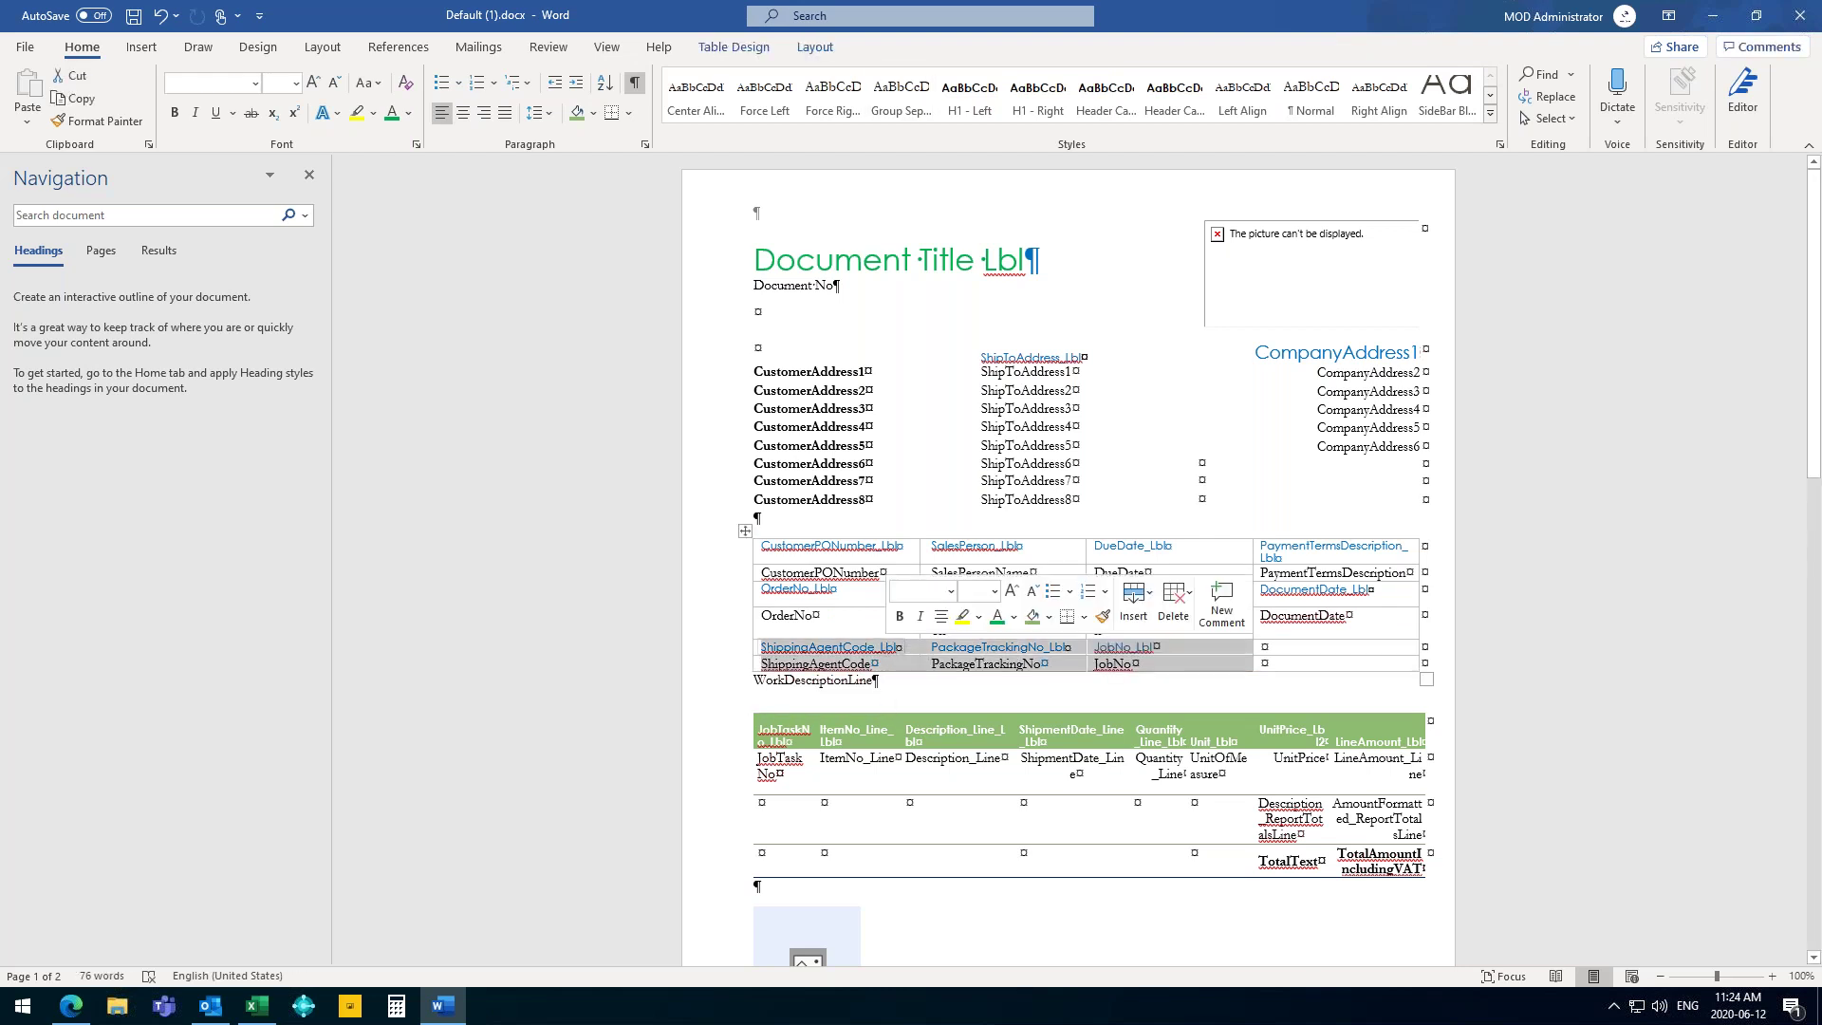
{"action": "key", "text": "Delete"}
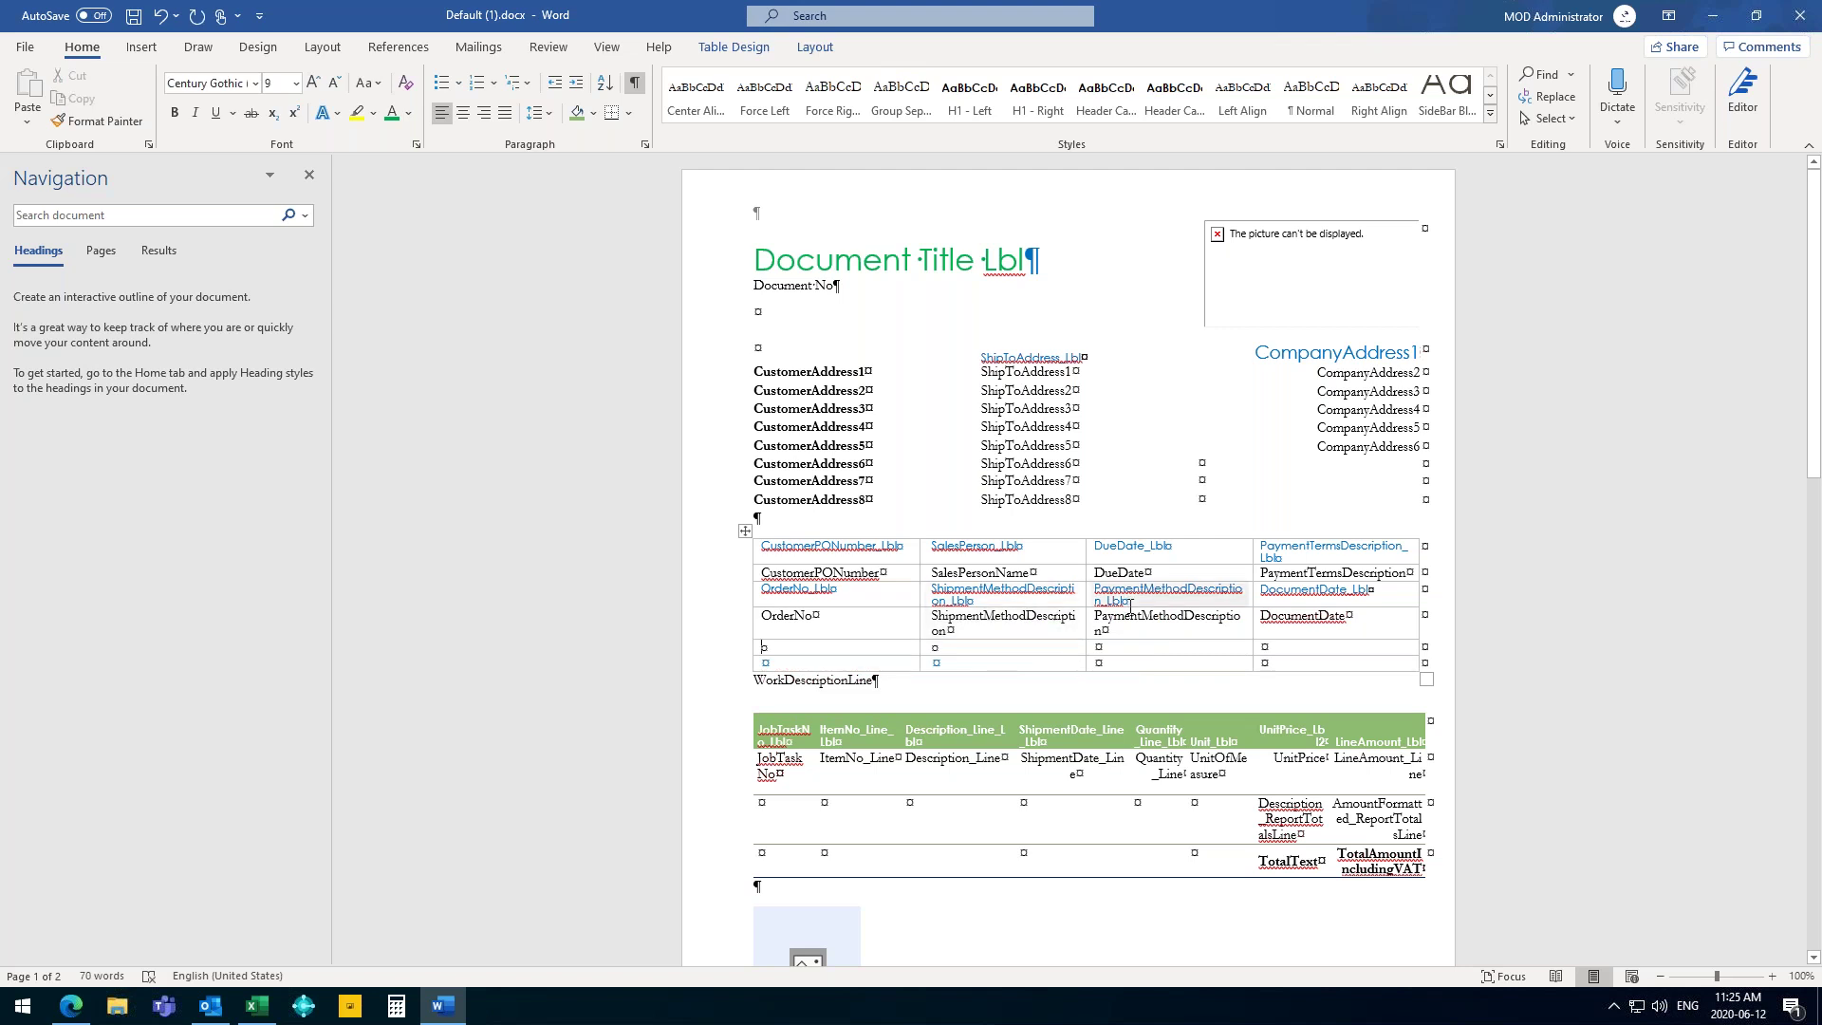
Look over the rest of the edited invoice layout, save the document and close Word.
{"action": "left_click", "coordinate": [664, 550]}
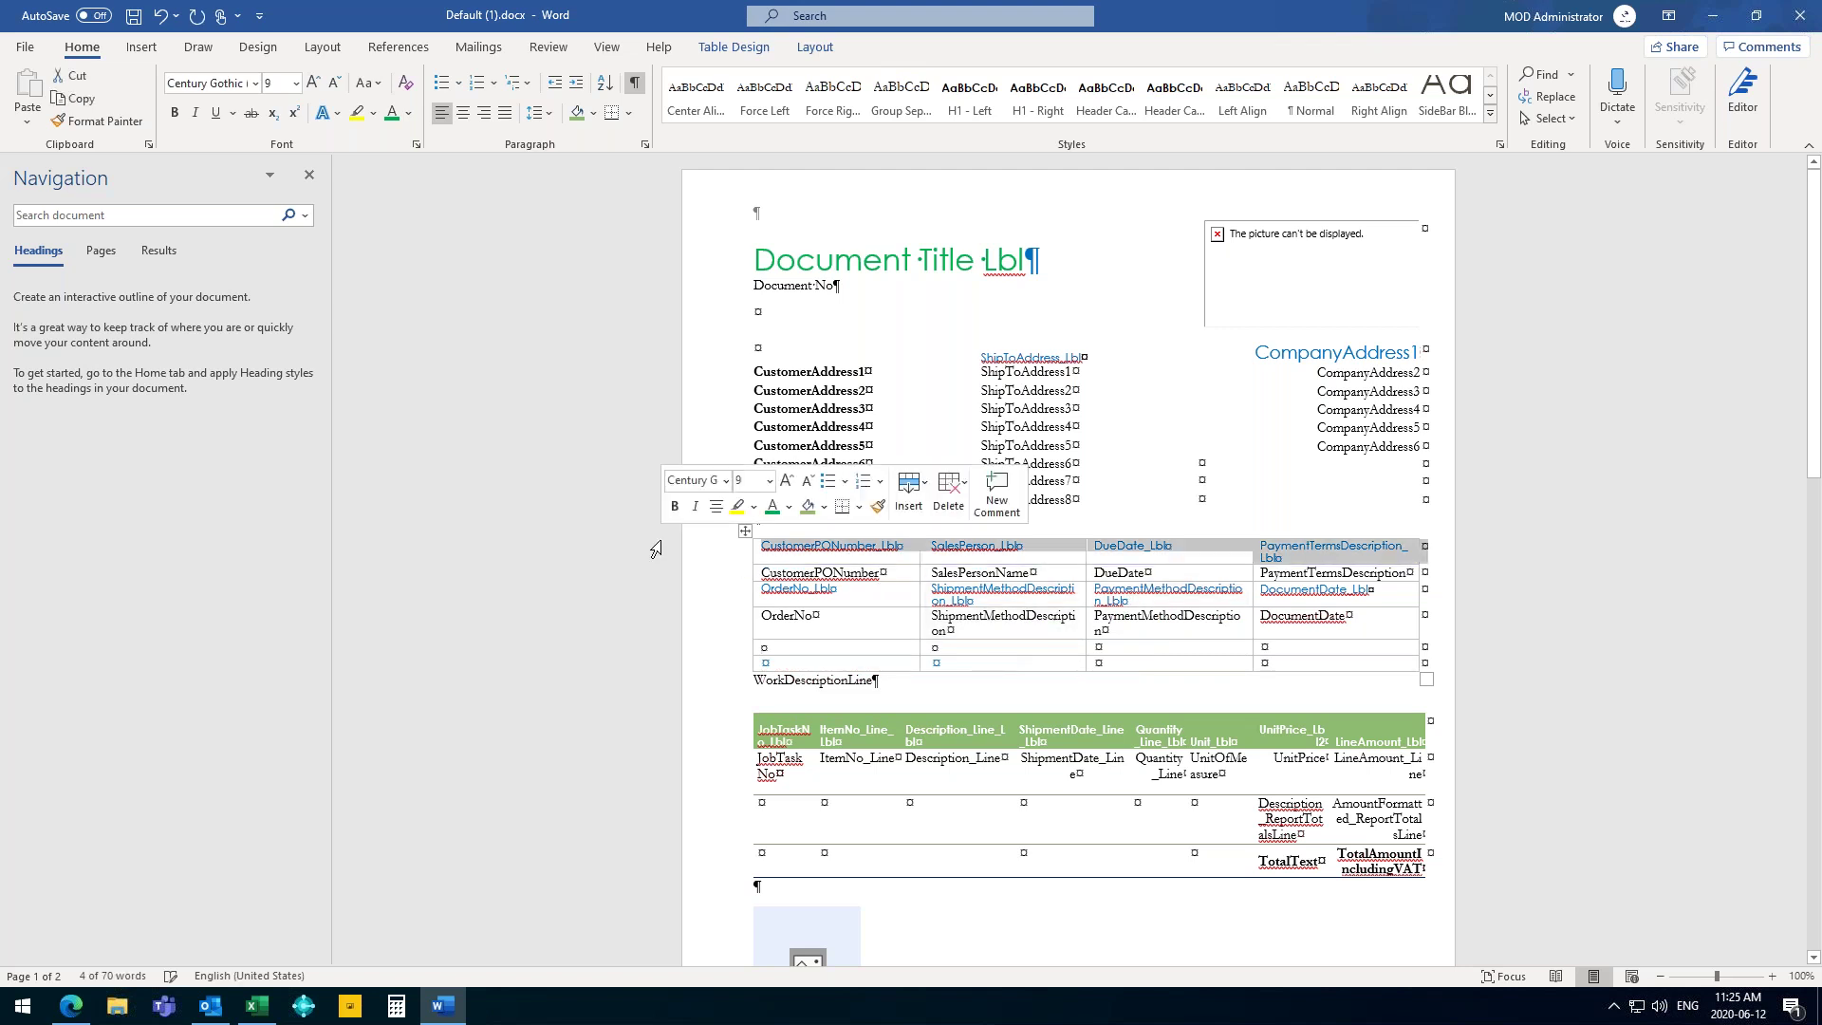
{"action": "scroll", "coordinate": [705, 581], "scroll_direction": "down", "scroll_amount": 5}
{"action": "scroll", "coordinate": [839, 689], "scroll_direction": "down", "scroll_amount": 3}
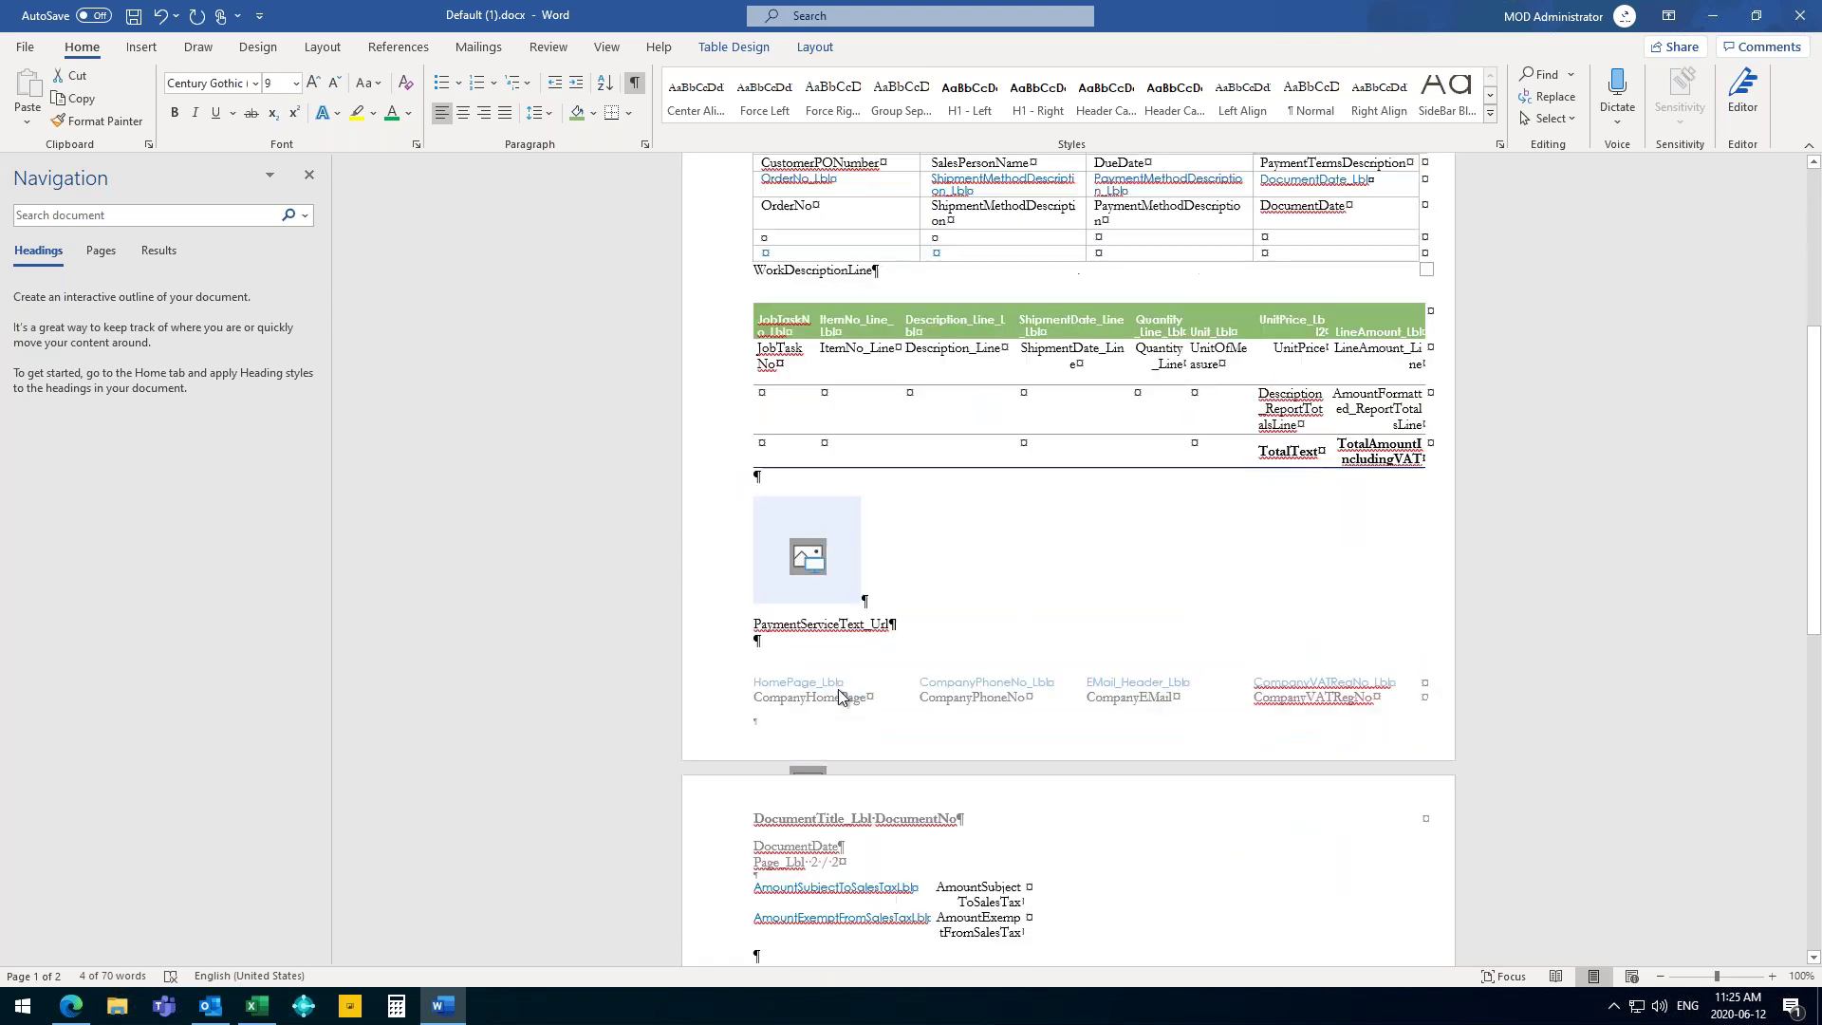
{"action": "scroll", "coordinate": [940, 640], "scroll_direction": "up", "scroll_amount": 3}
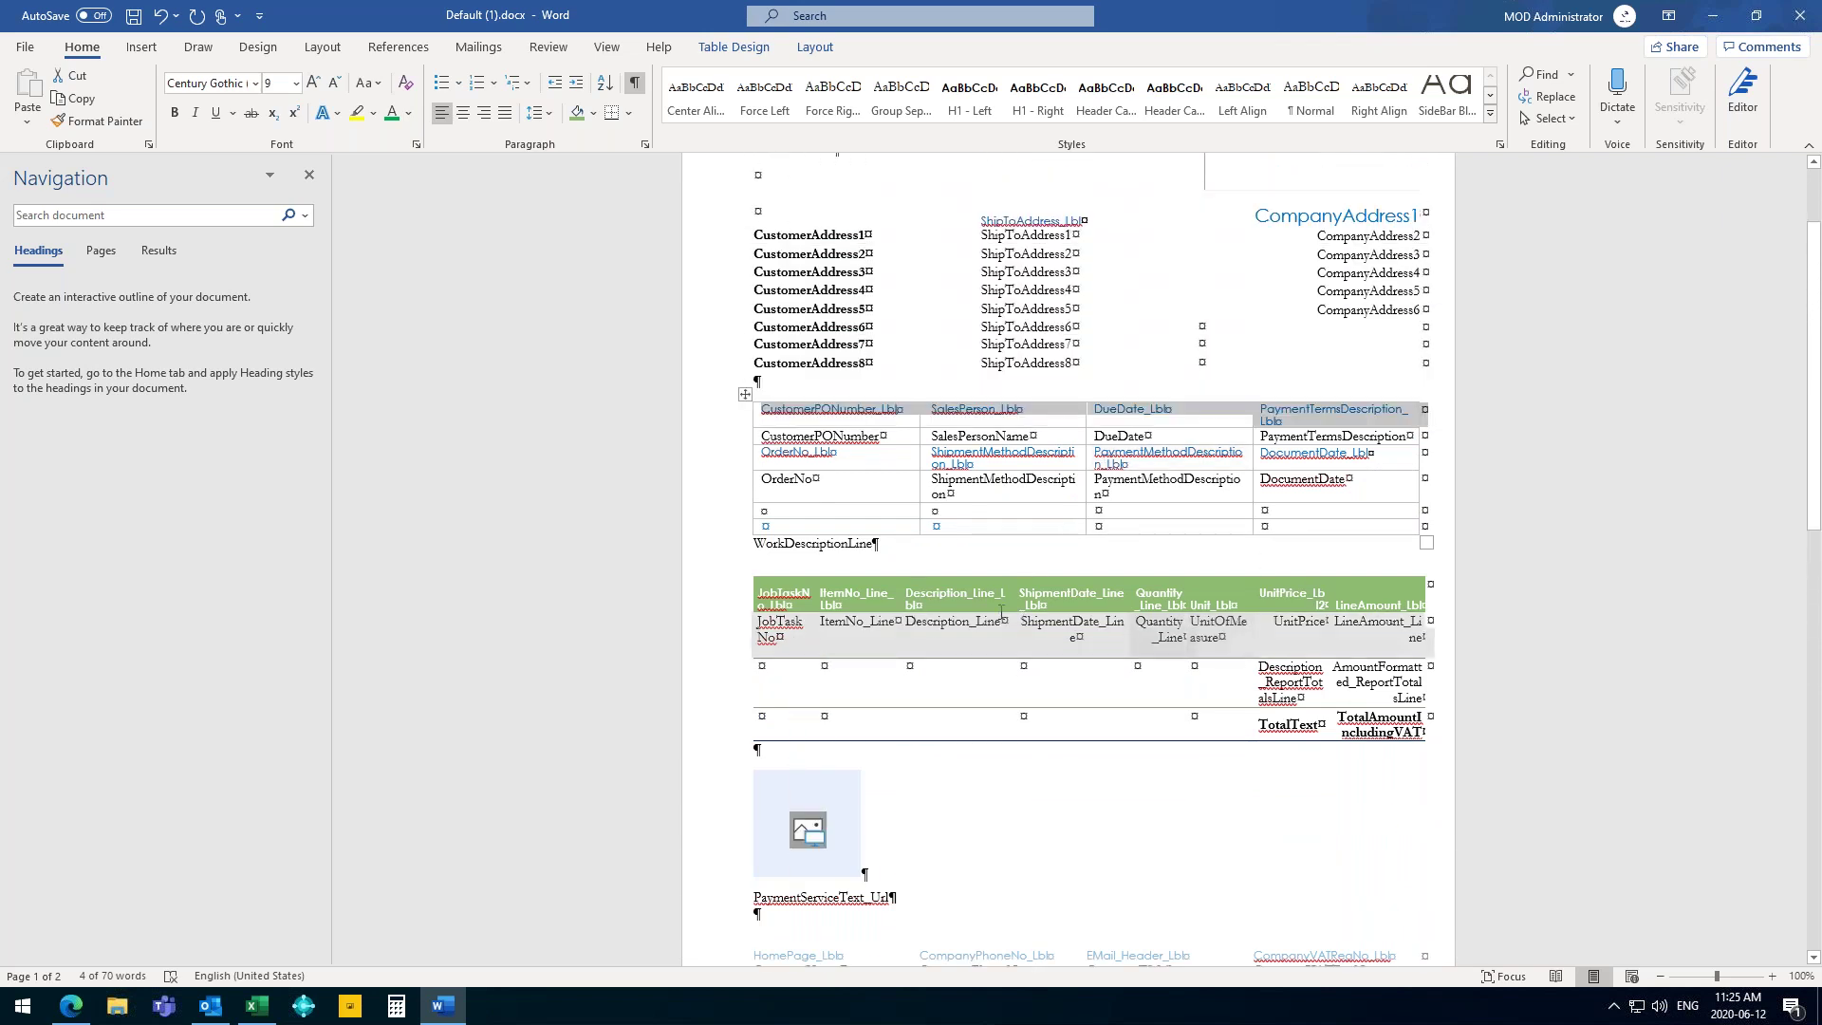
{"action": "scroll", "coordinate": [824, 498], "scroll_direction": "up", "scroll_amount": 1}
{"action": "scroll", "coordinate": [823, 498], "scroll_direction": "up", "scroll_amount": 2}
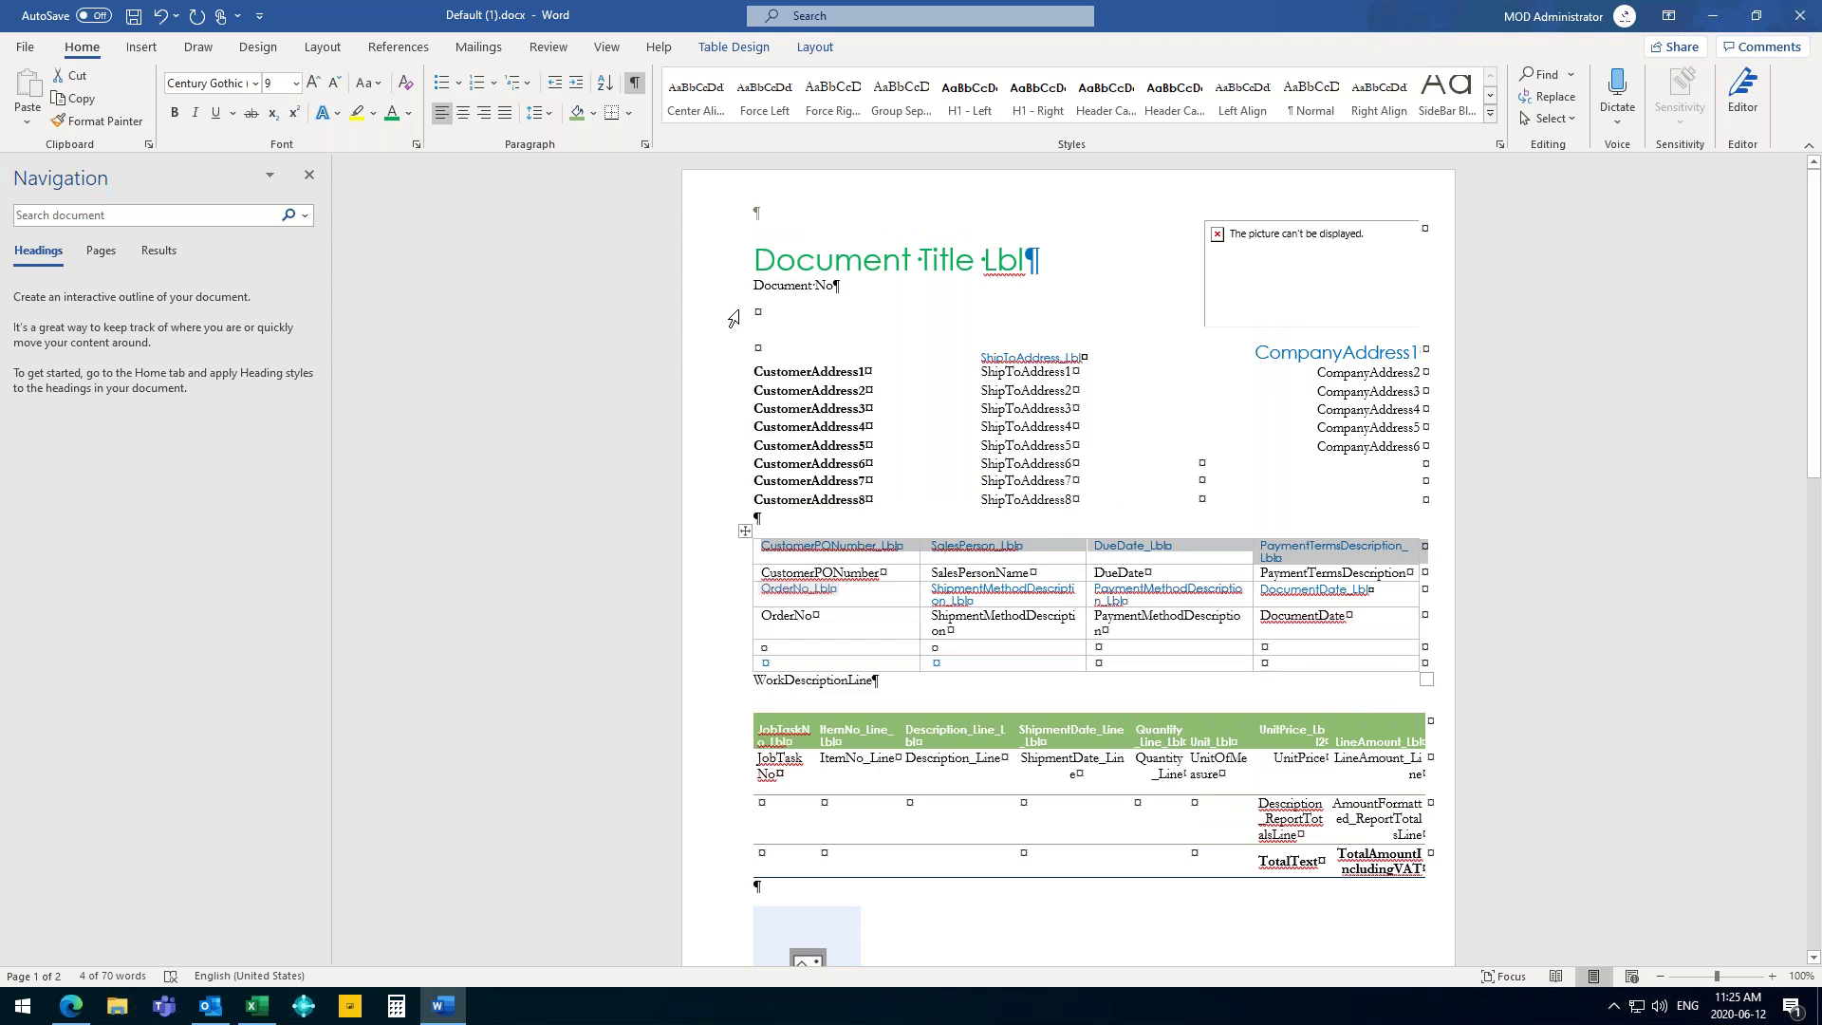
{"action": "left_click", "coordinate": [133, 17]}
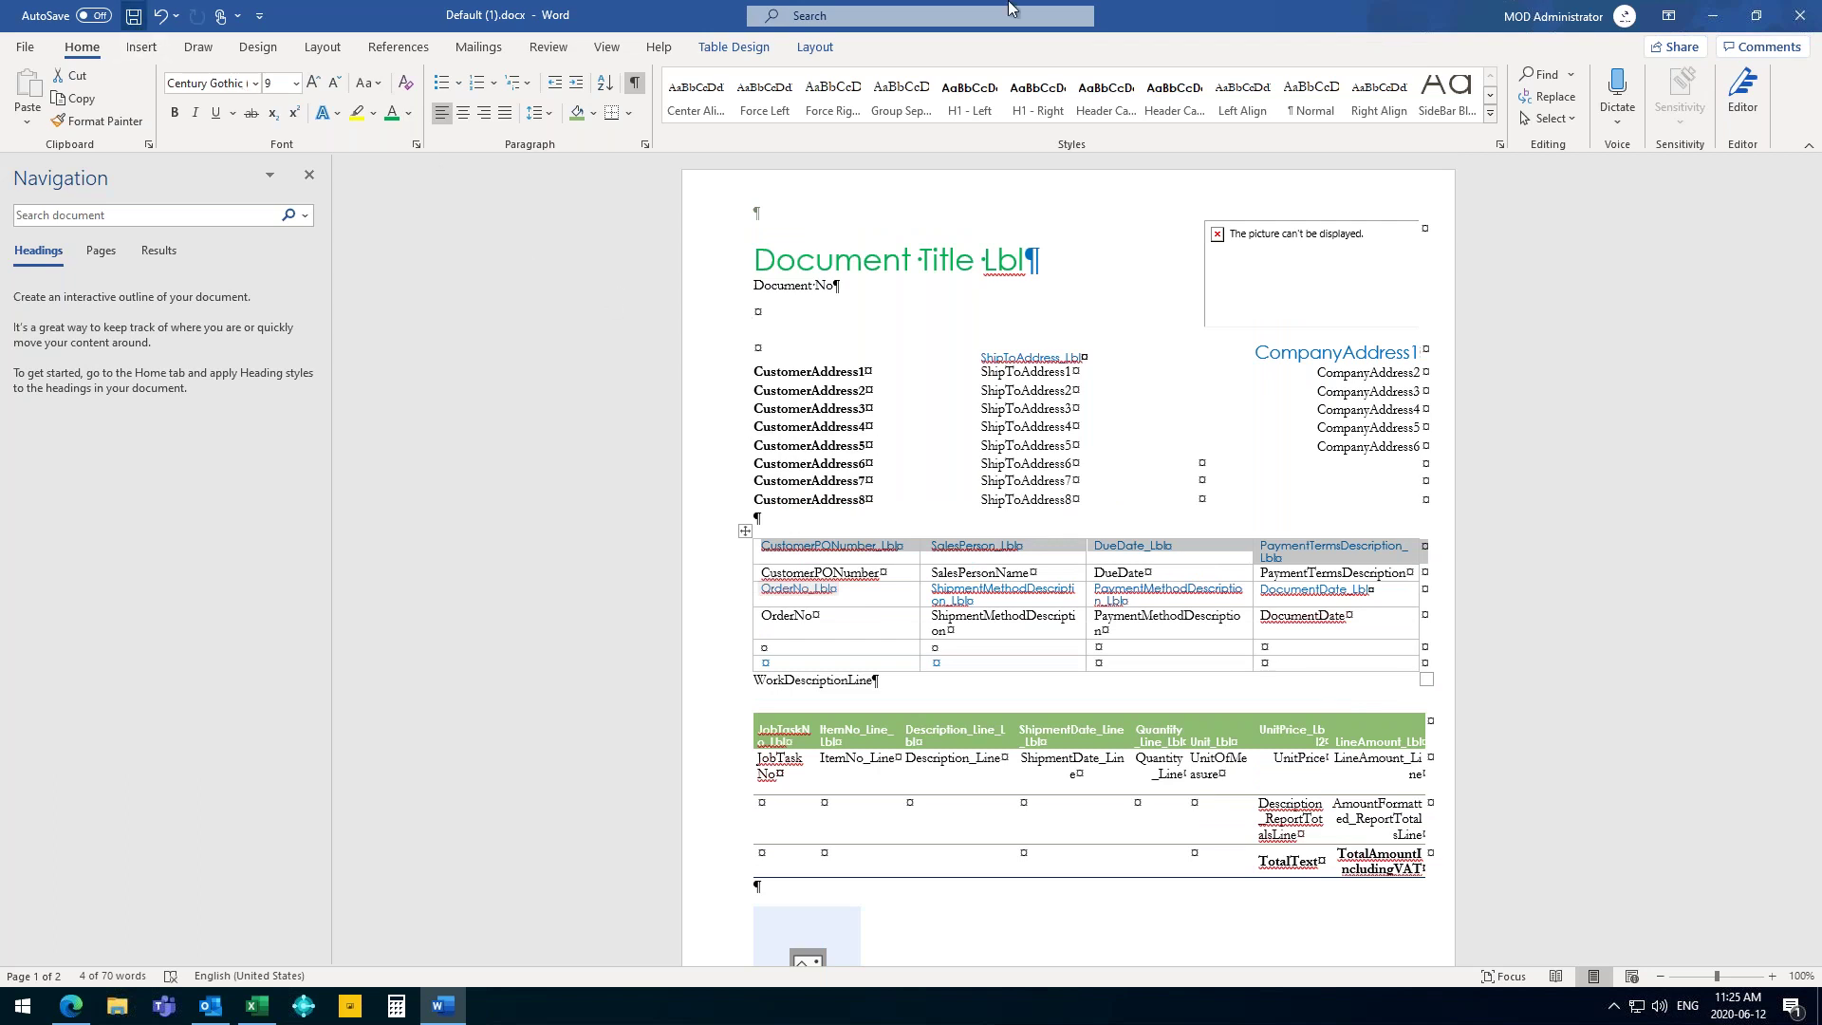
{"action": "left_click", "coordinate": [1801, 19]}
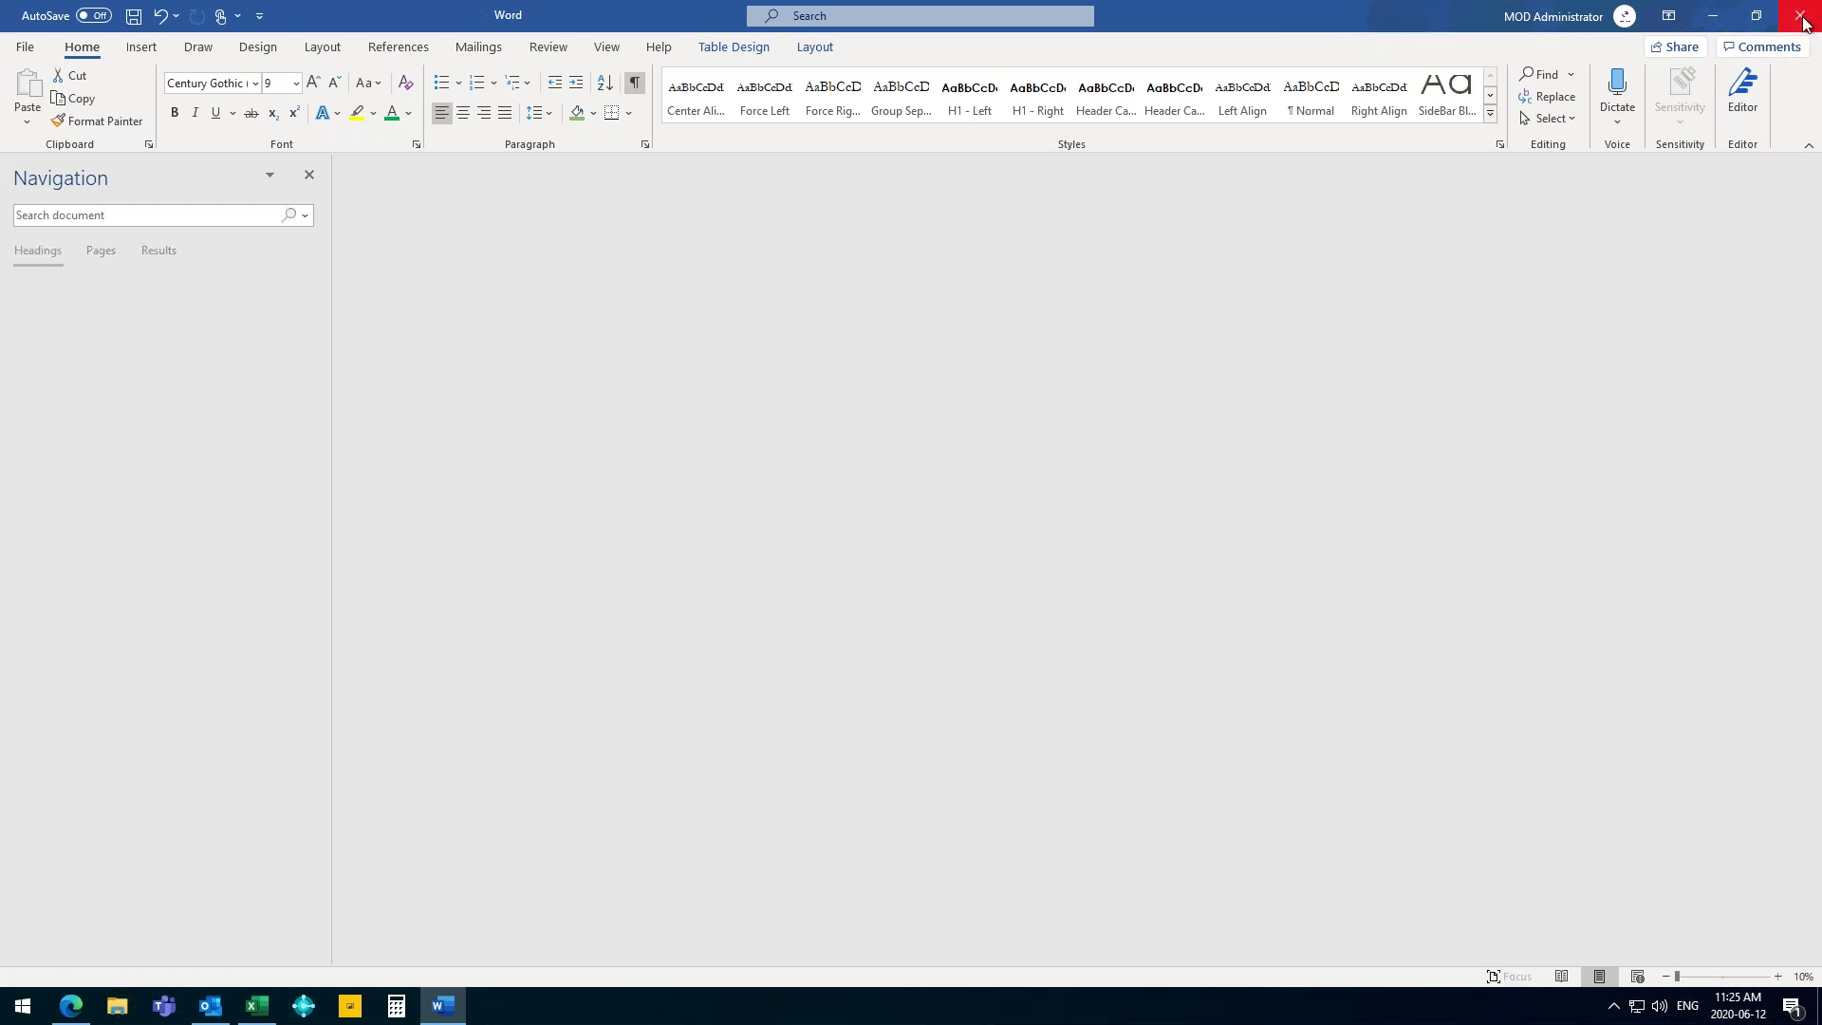
{"action": "left_click", "coordinate": [1800, 19]}
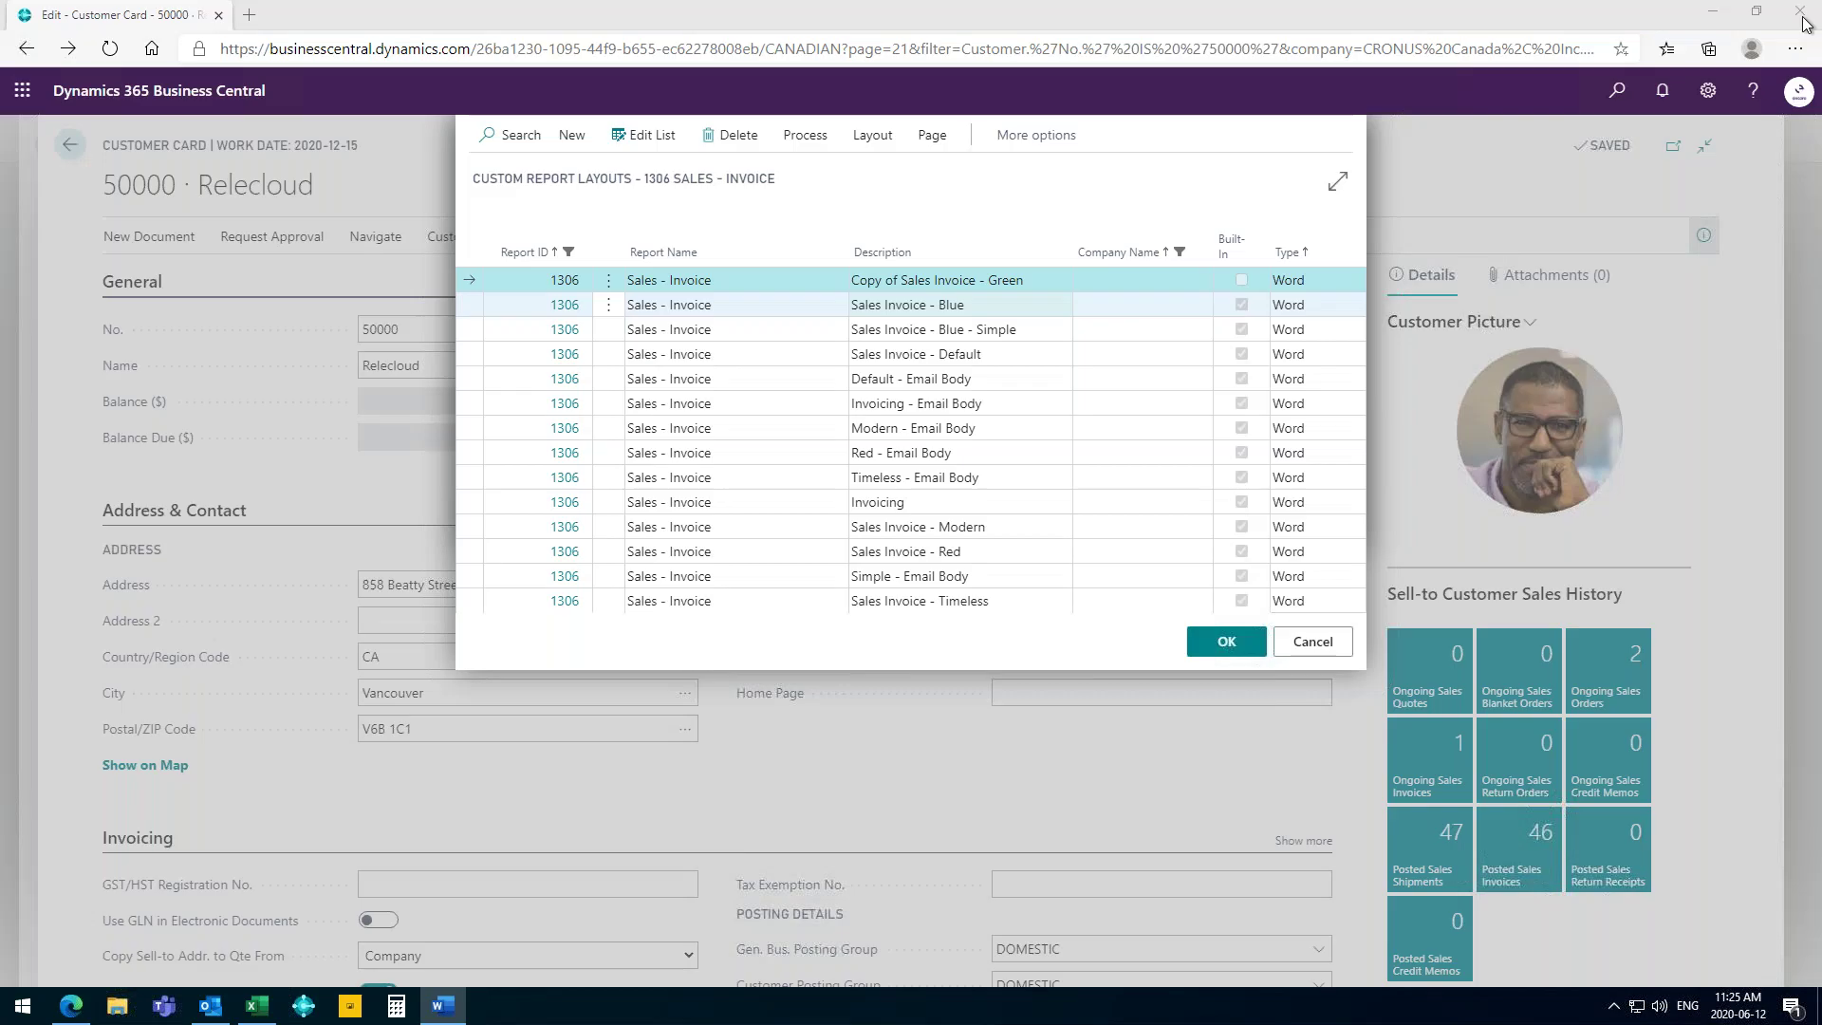
Import Default (1).docx from Downloads into the Copy of Sales Invoice - Green report layout.
{"action": "left_click", "coordinate": [873, 138]}
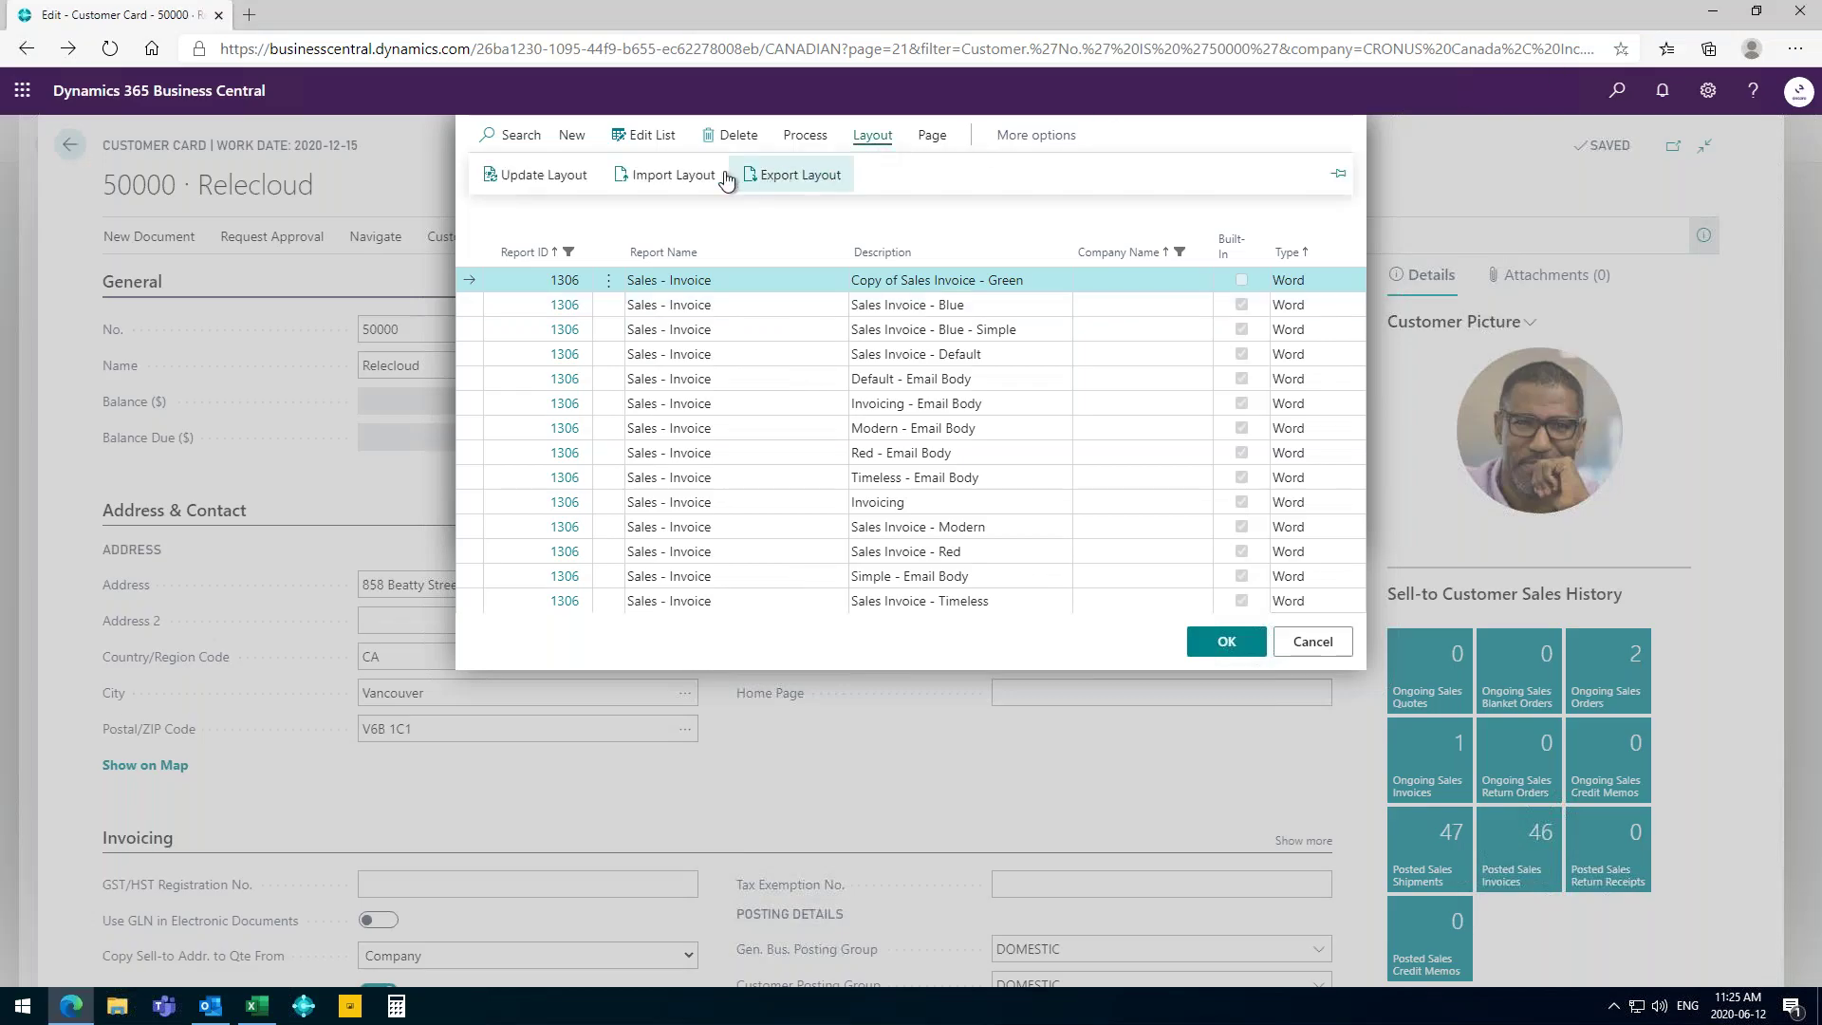
{"action": "left_click", "coordinate": [626, 177]}
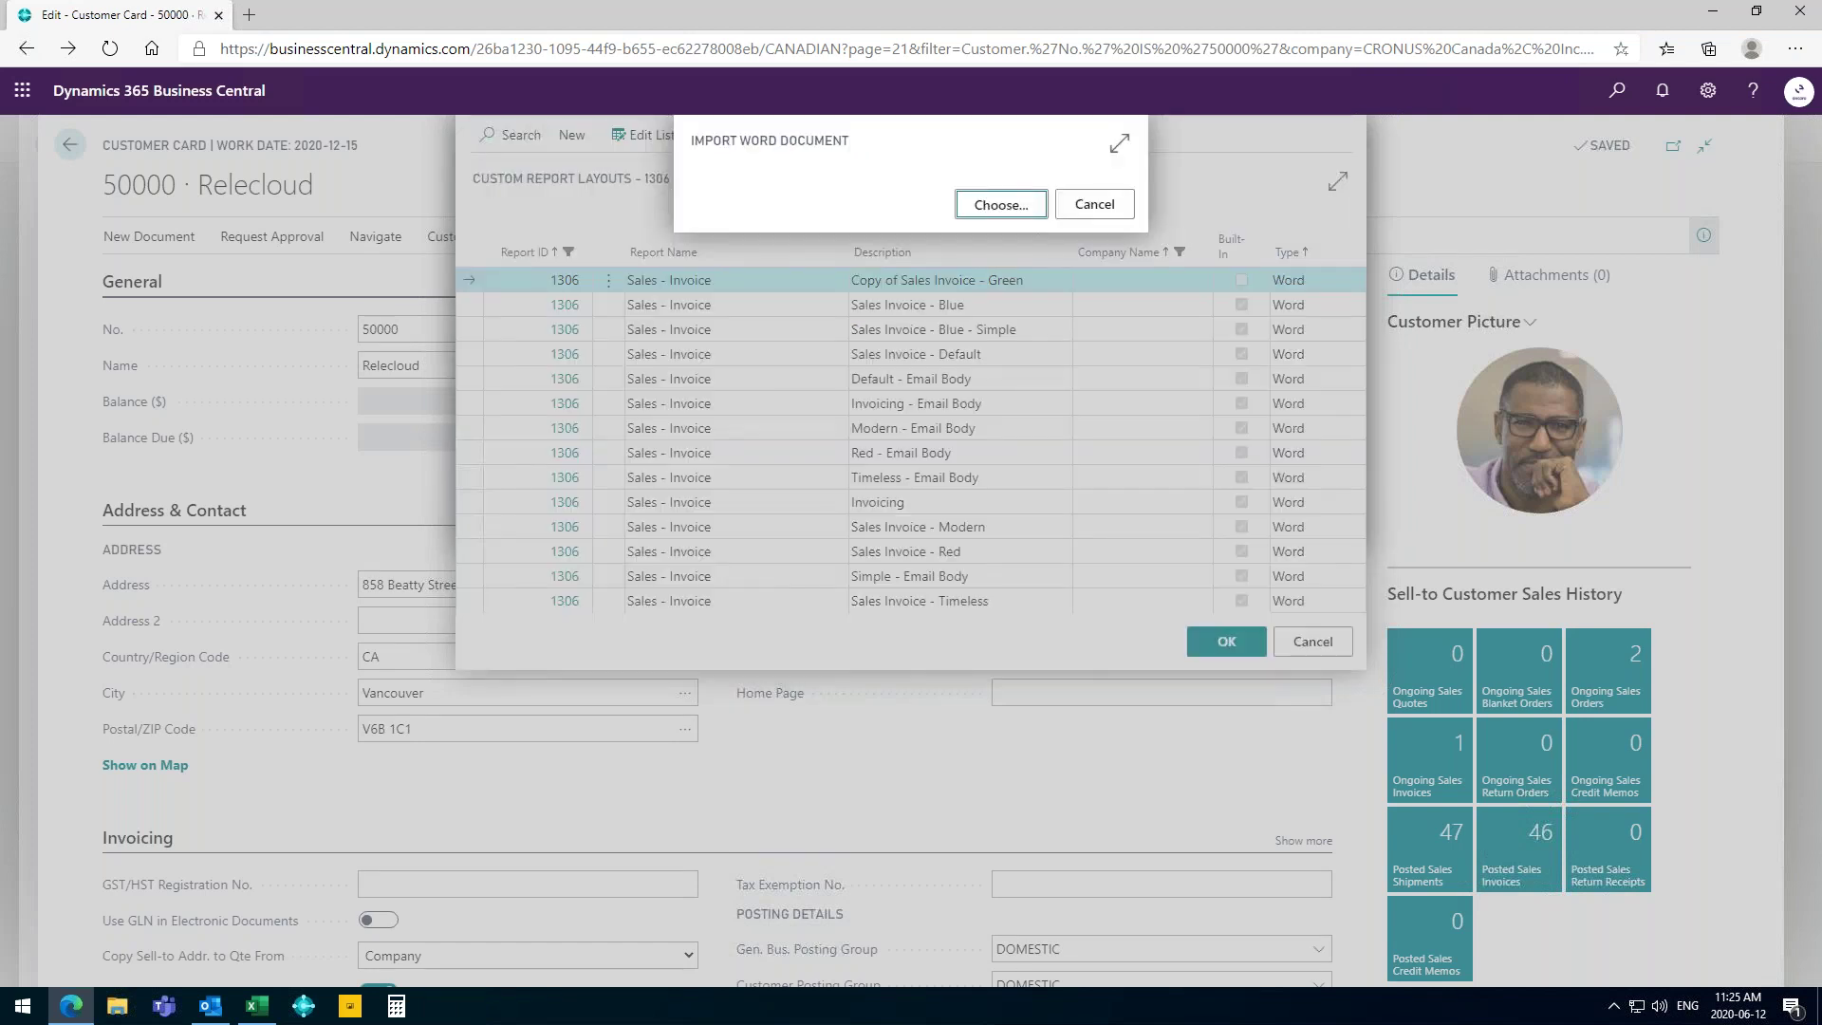
{"action": "left_click", "coordinate": [1001, 205]}
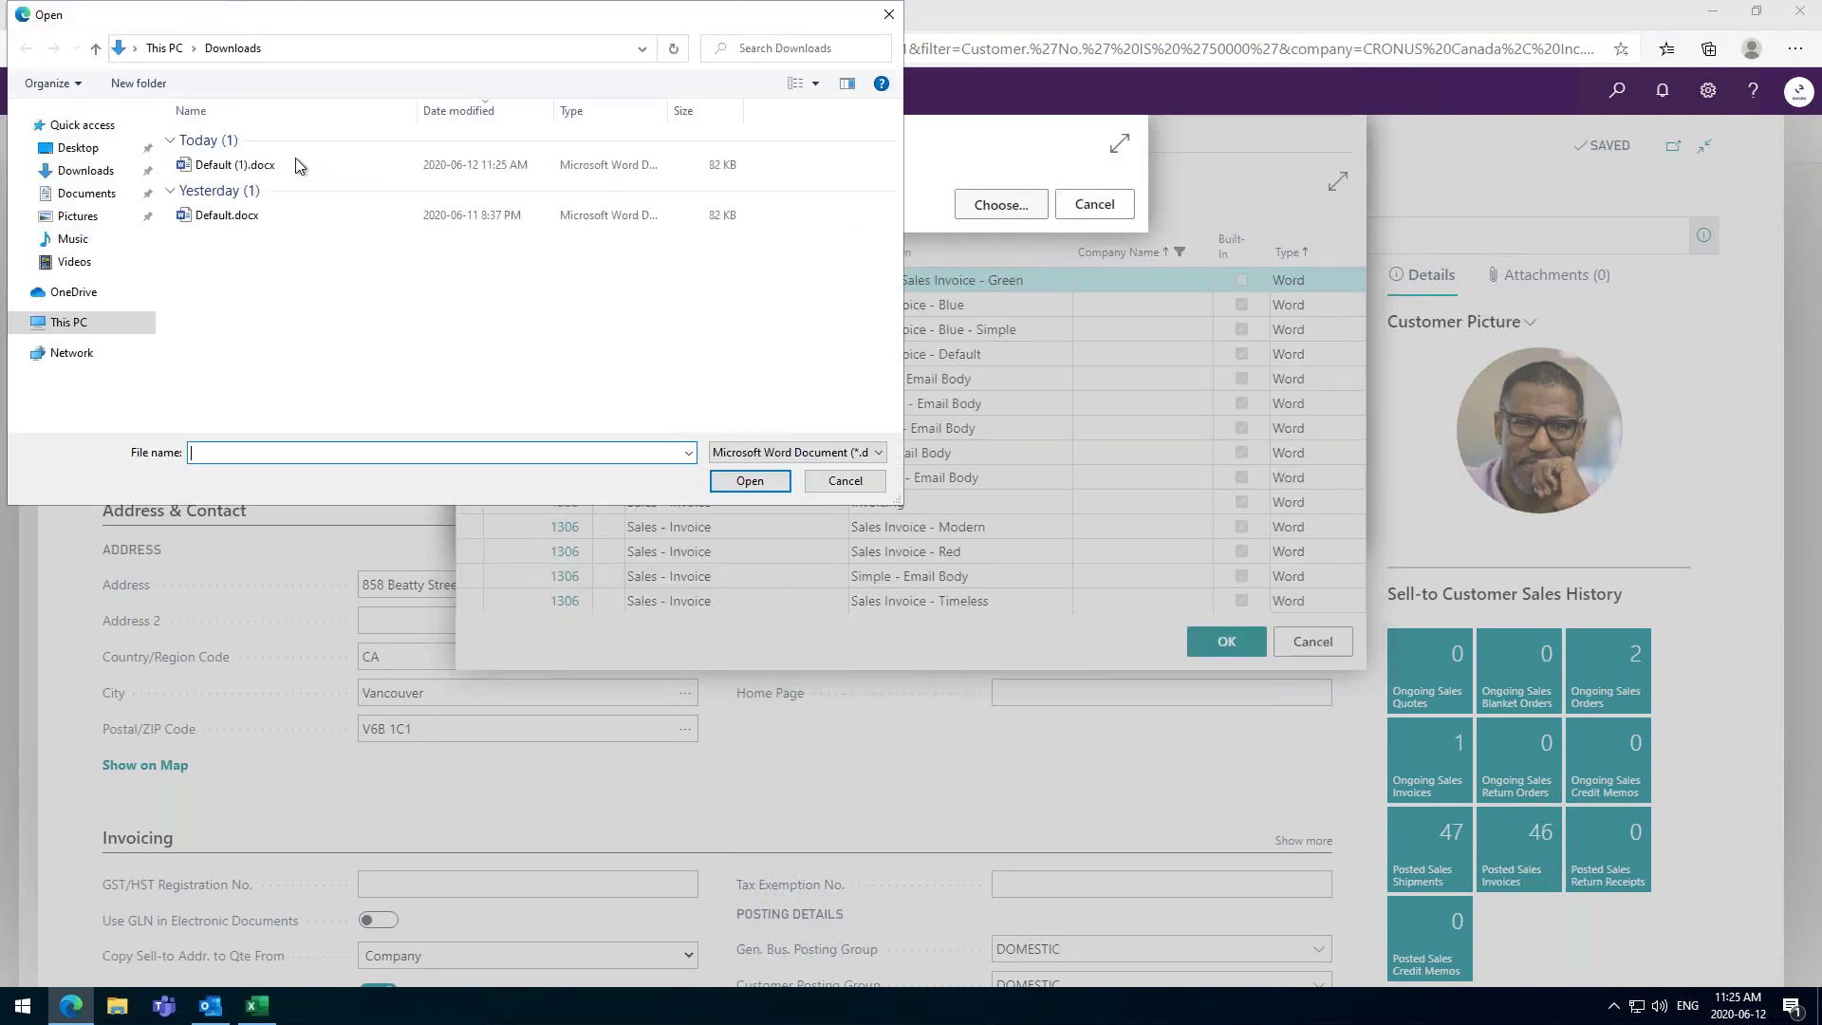
{"action": "left_click", "coordinate": [221, 167]}
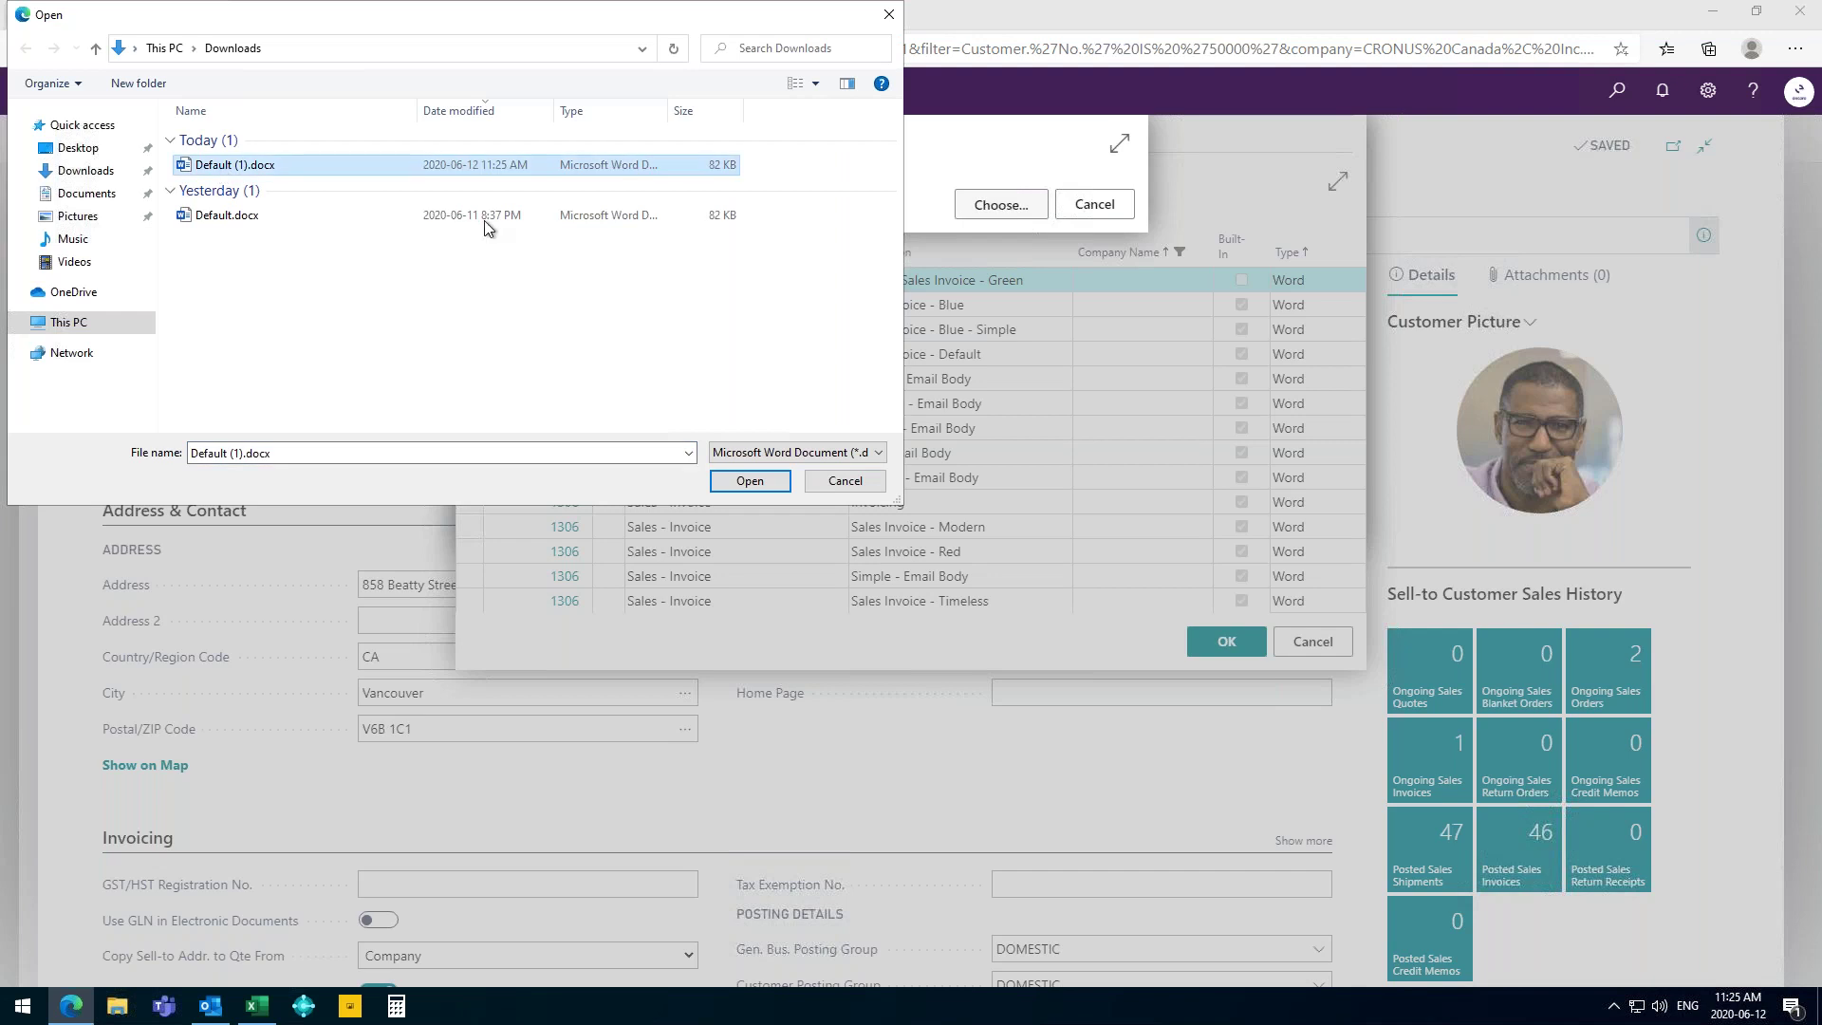
{"action": "left_click", "coordinate": [748, 481]}
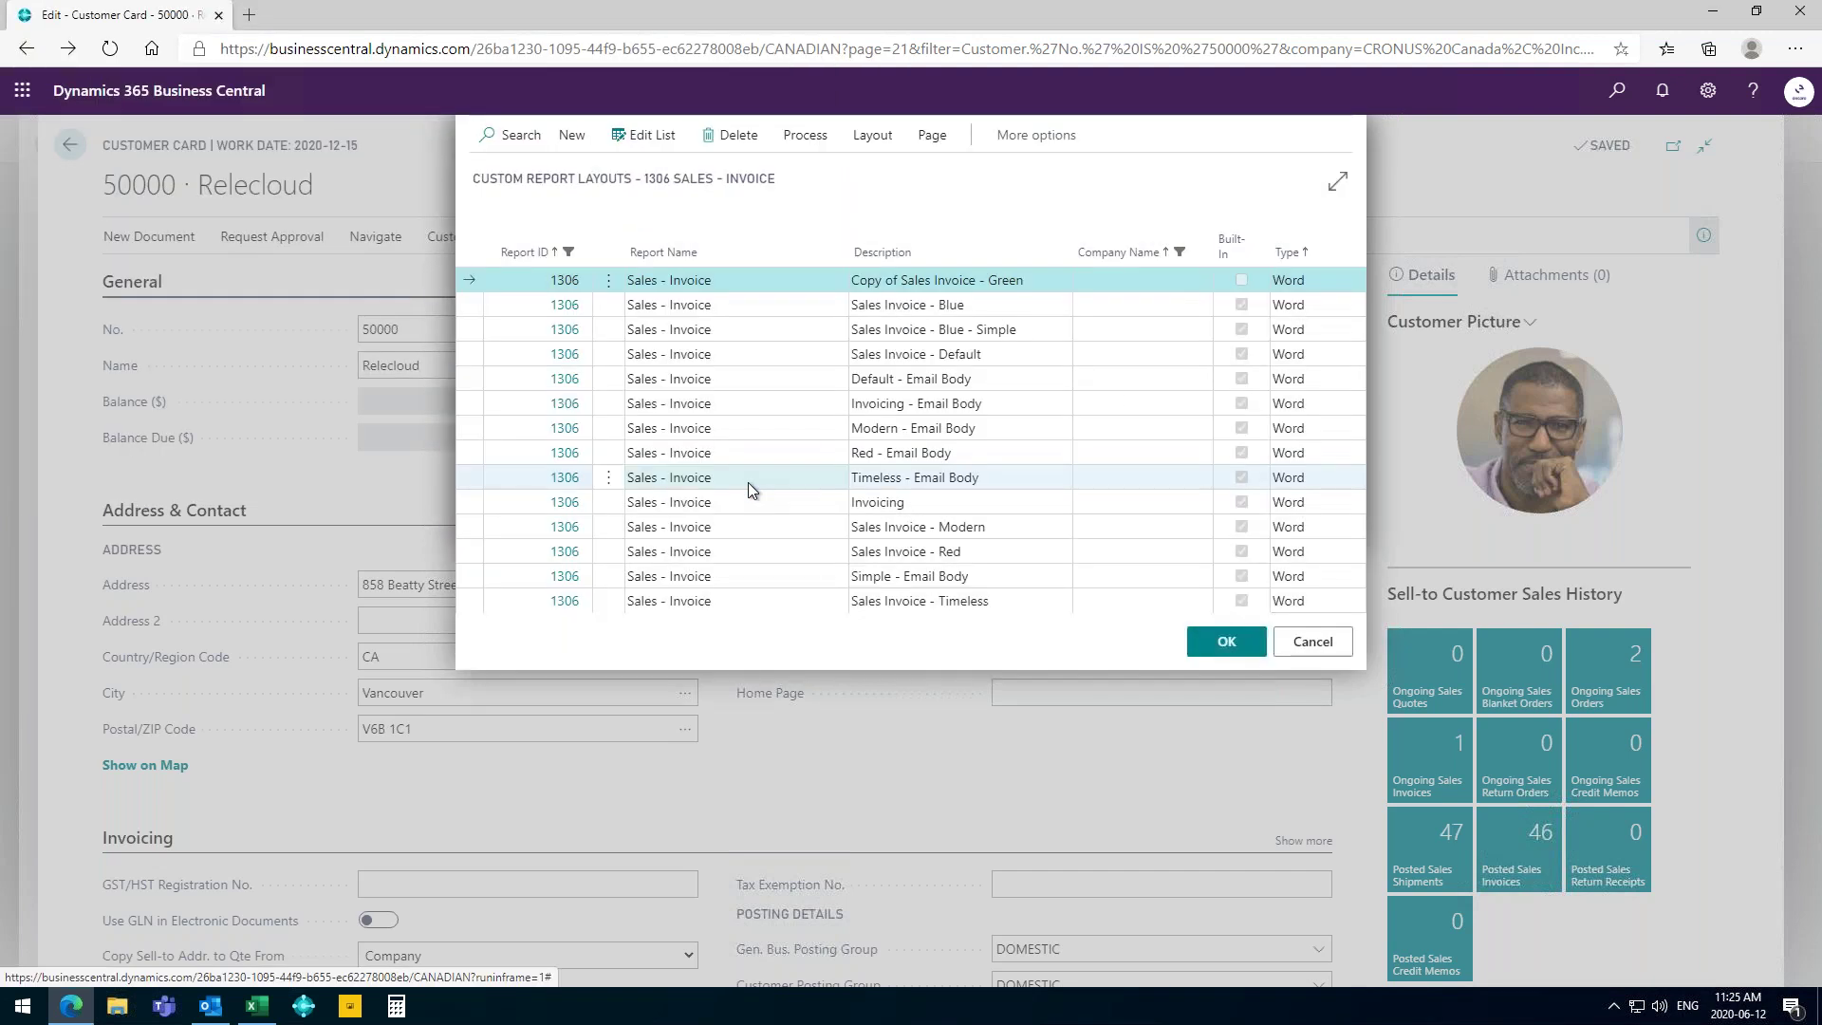
Run the Sales - Invoice report from the green layout copy and preview the posted invoice.
{"action": "left_click", "coordinate": [792, 141]}
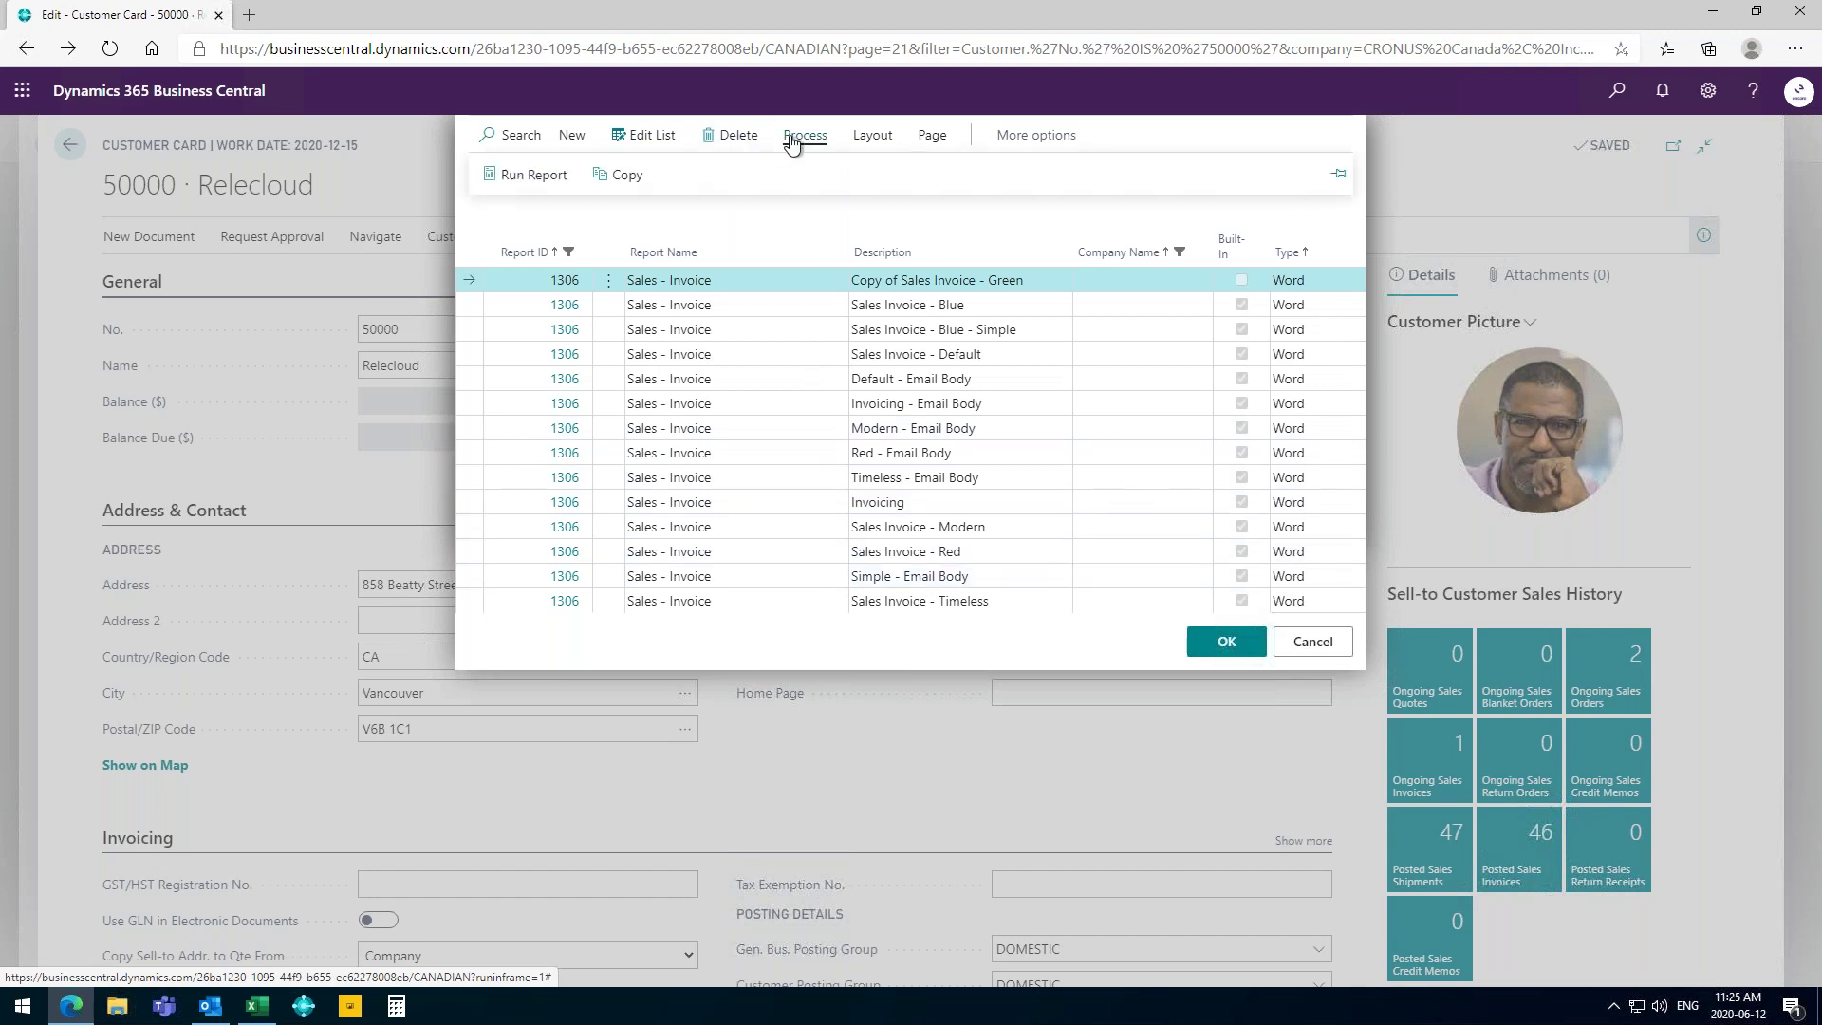
{"action": "left_click", "coordinate": [516, 179]}
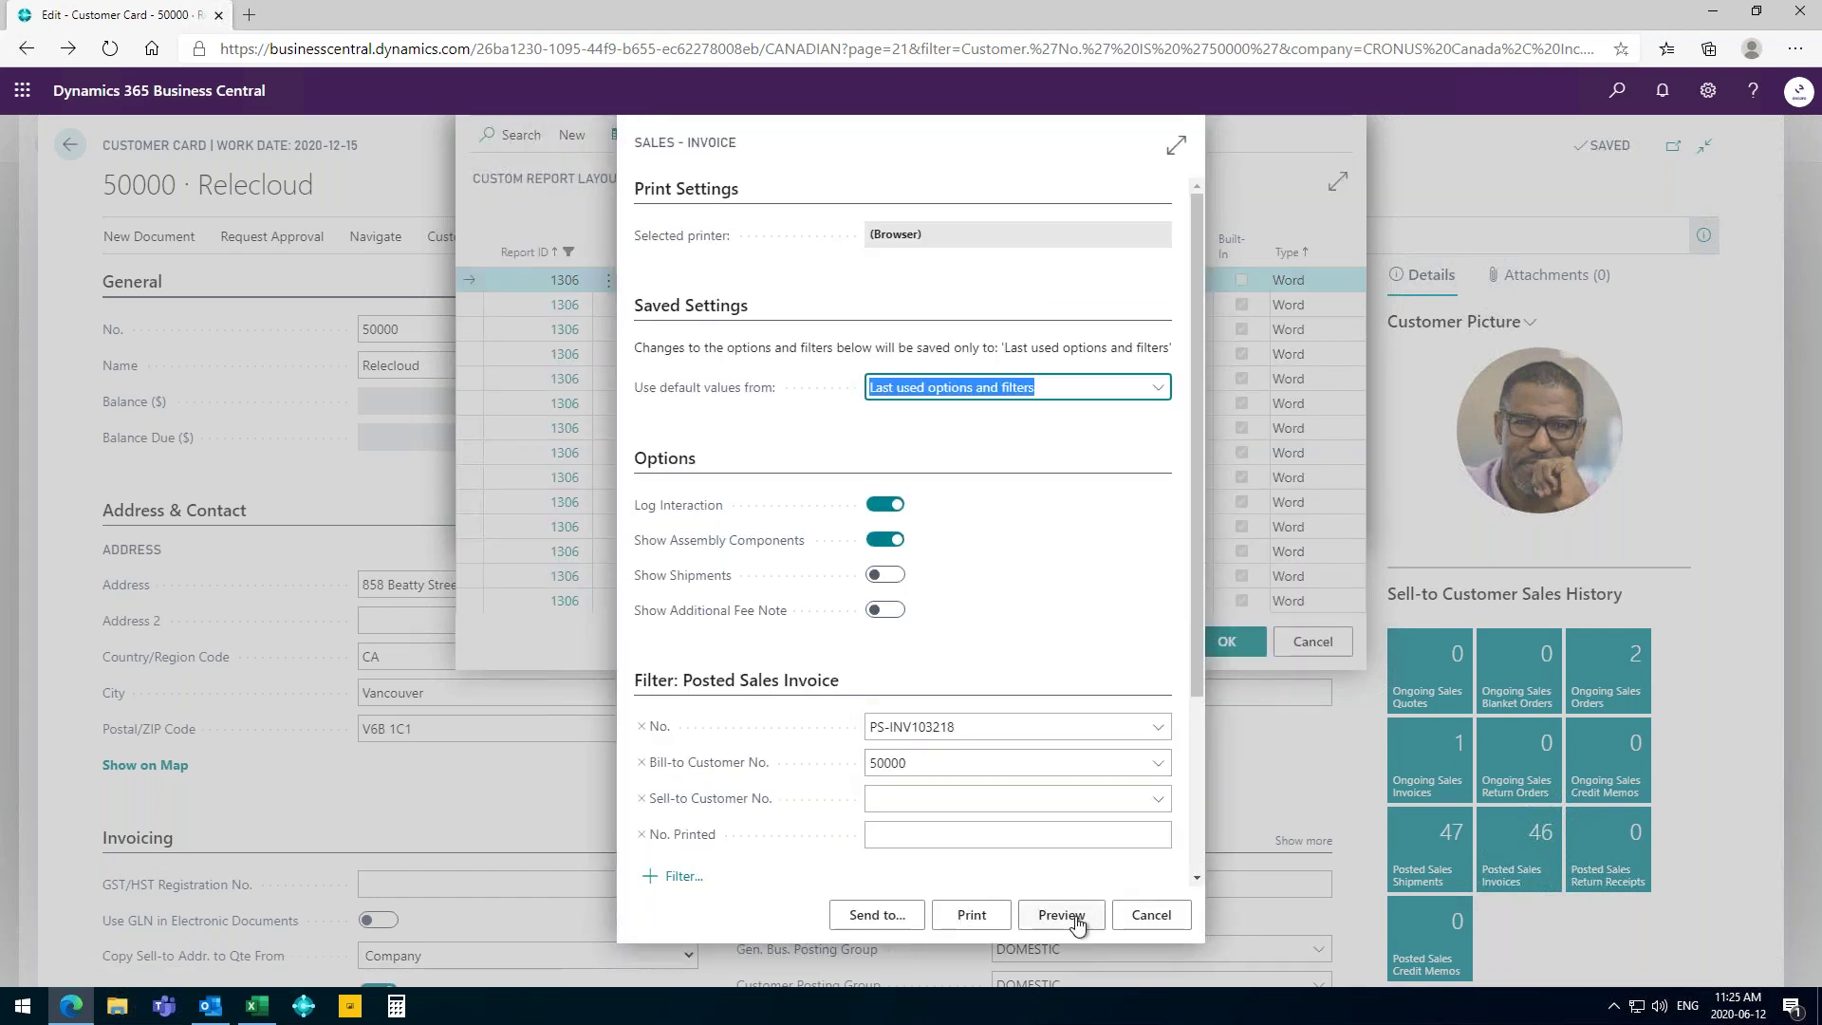
{"action": "left_click", "coordinate": [1075, 920]}
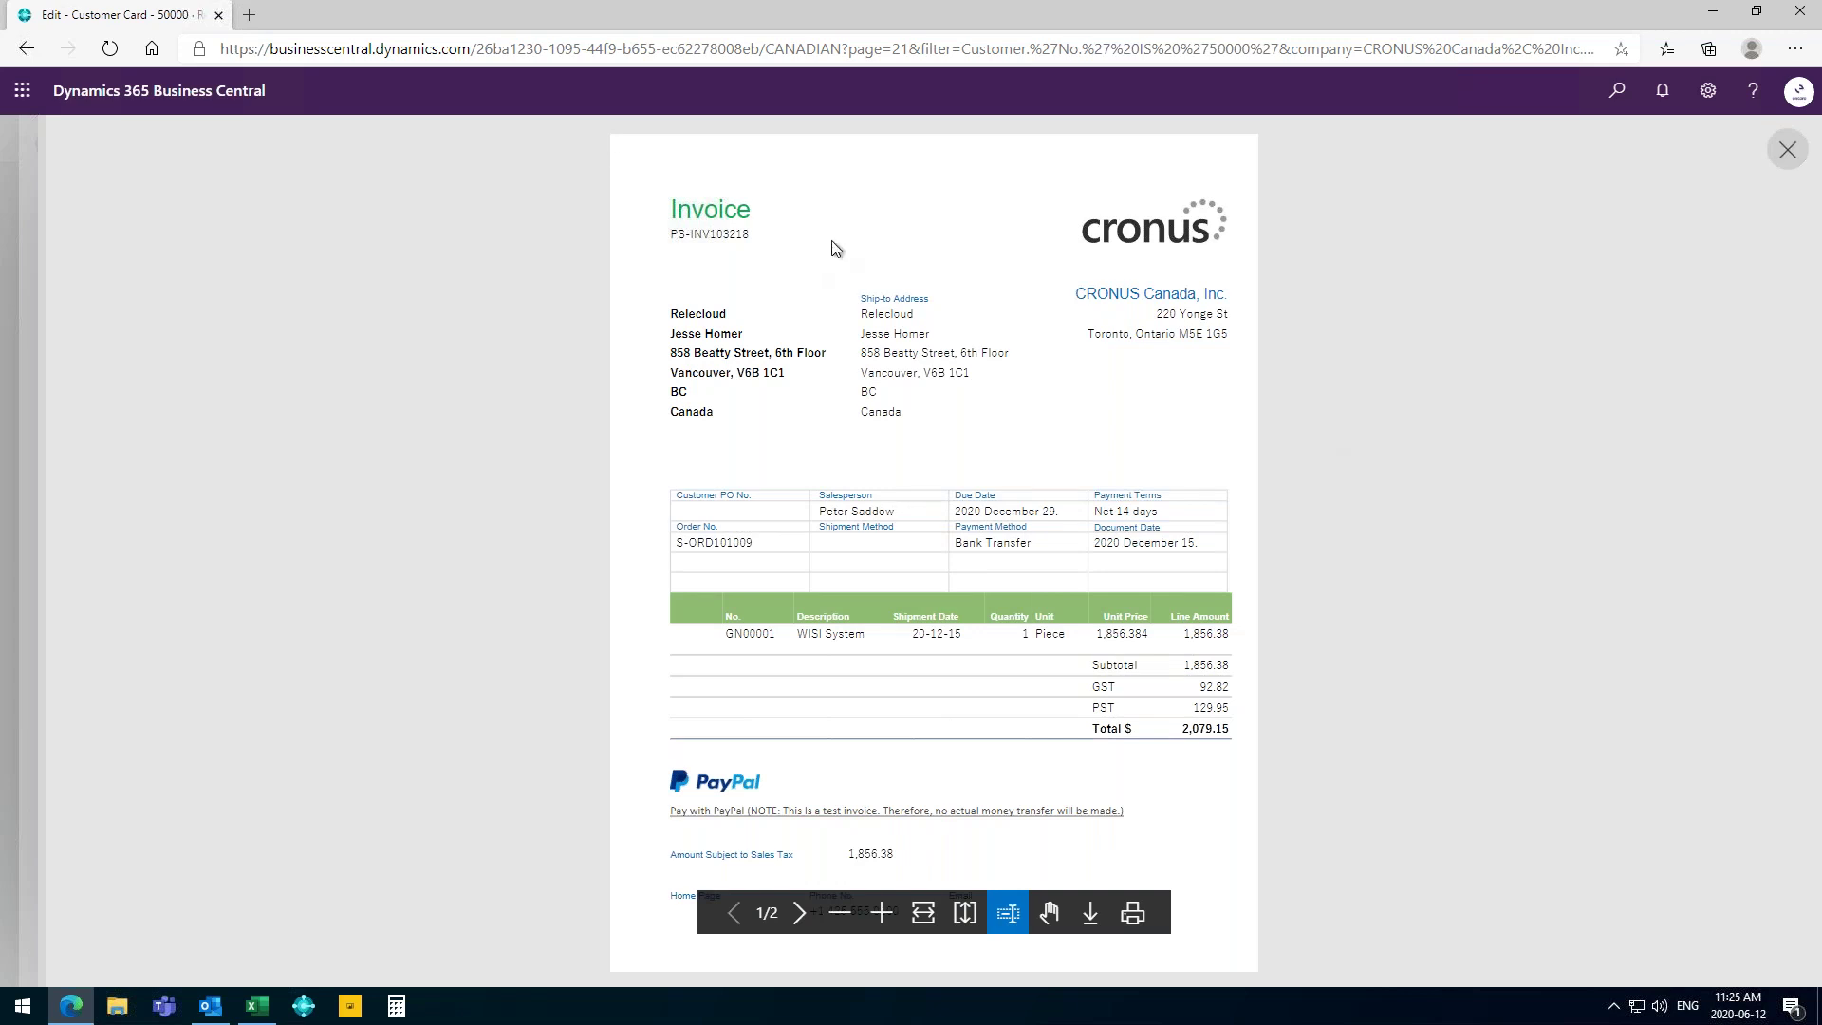
Close the invoice preview and document layouts, and return from the customer card to the posted sales invoice.
{"action": "left_click", "coordinate": [1793, 155]}
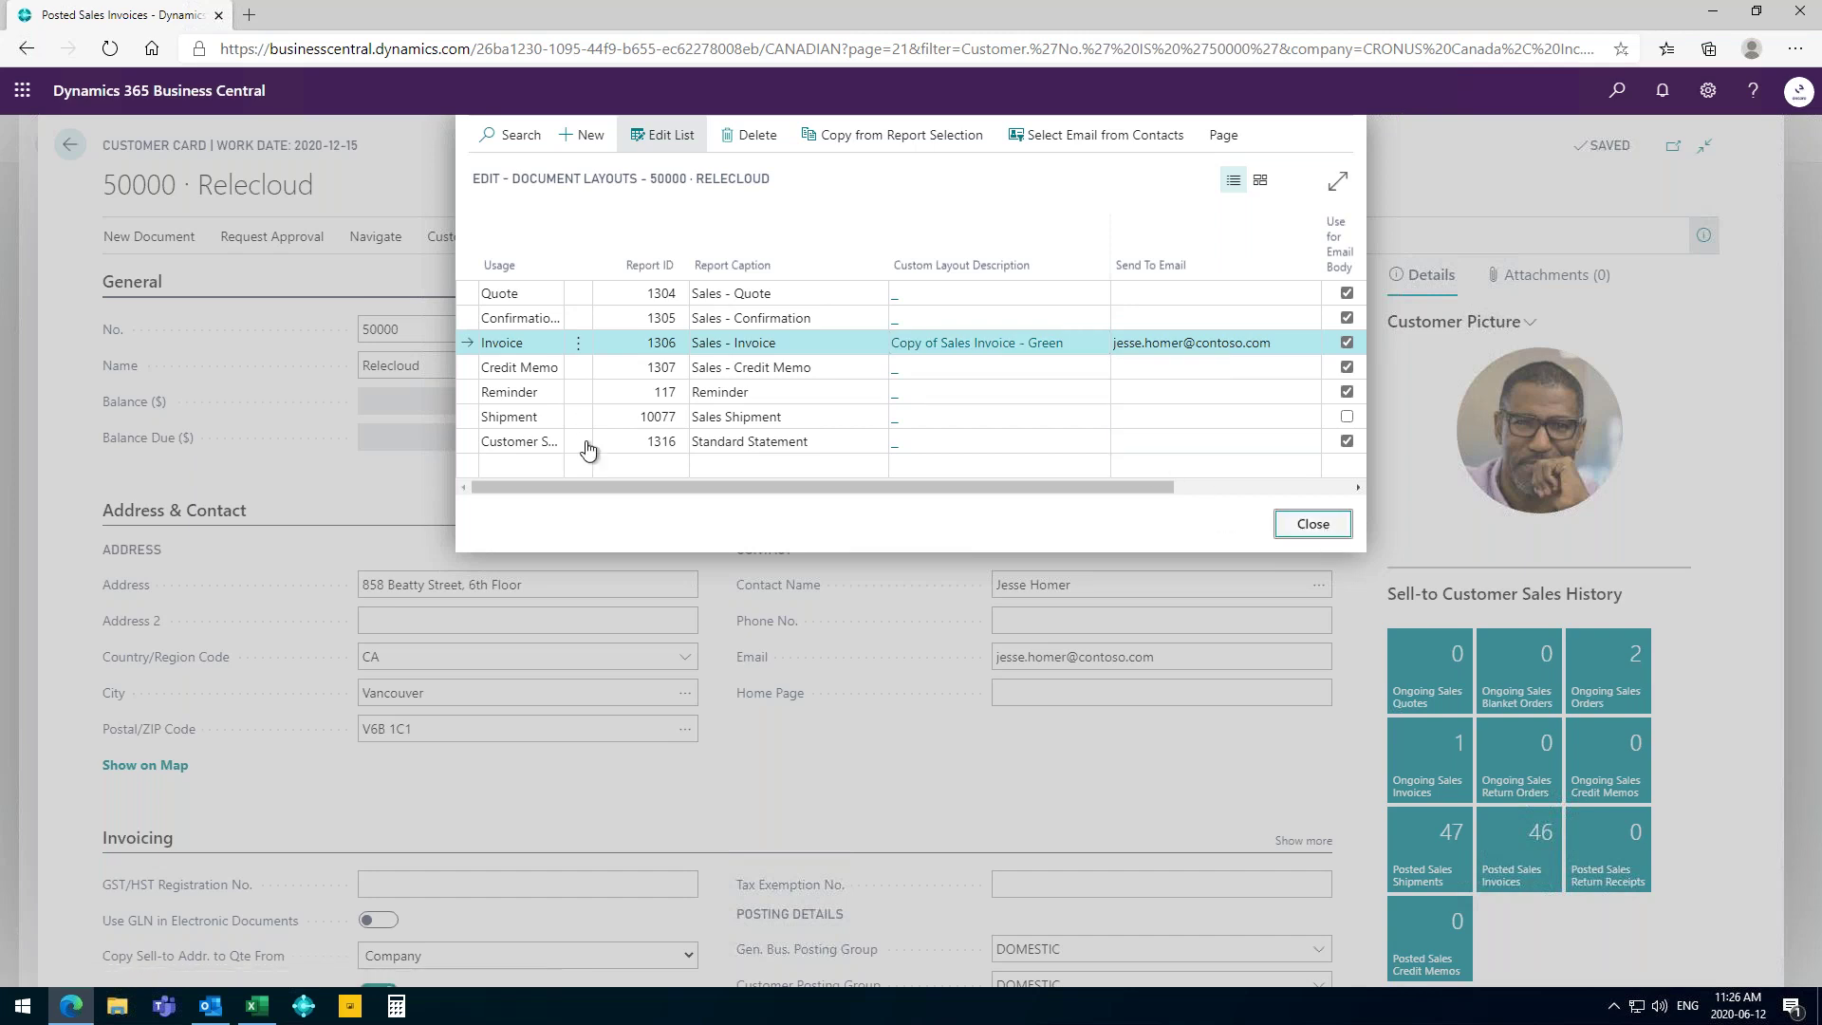
{"action": "key", "text": "Escape"}
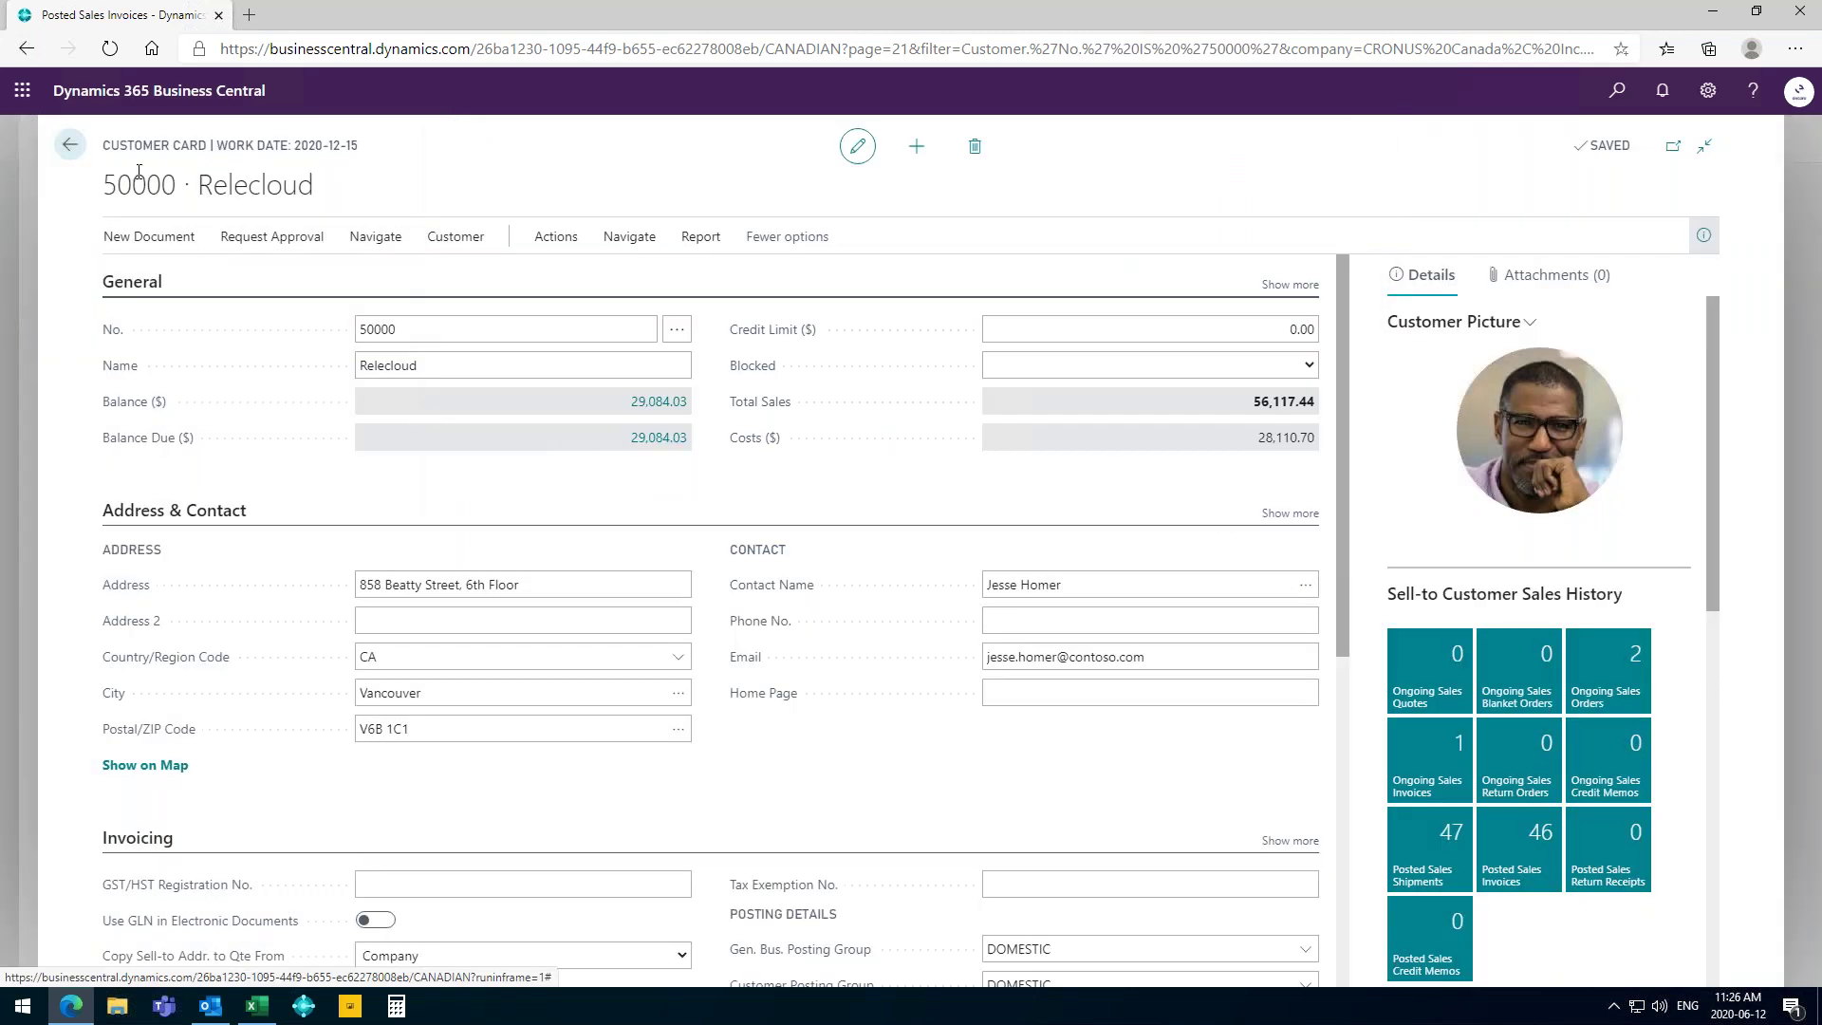
{"action": "left_click", "coordinate": [68, 145]}
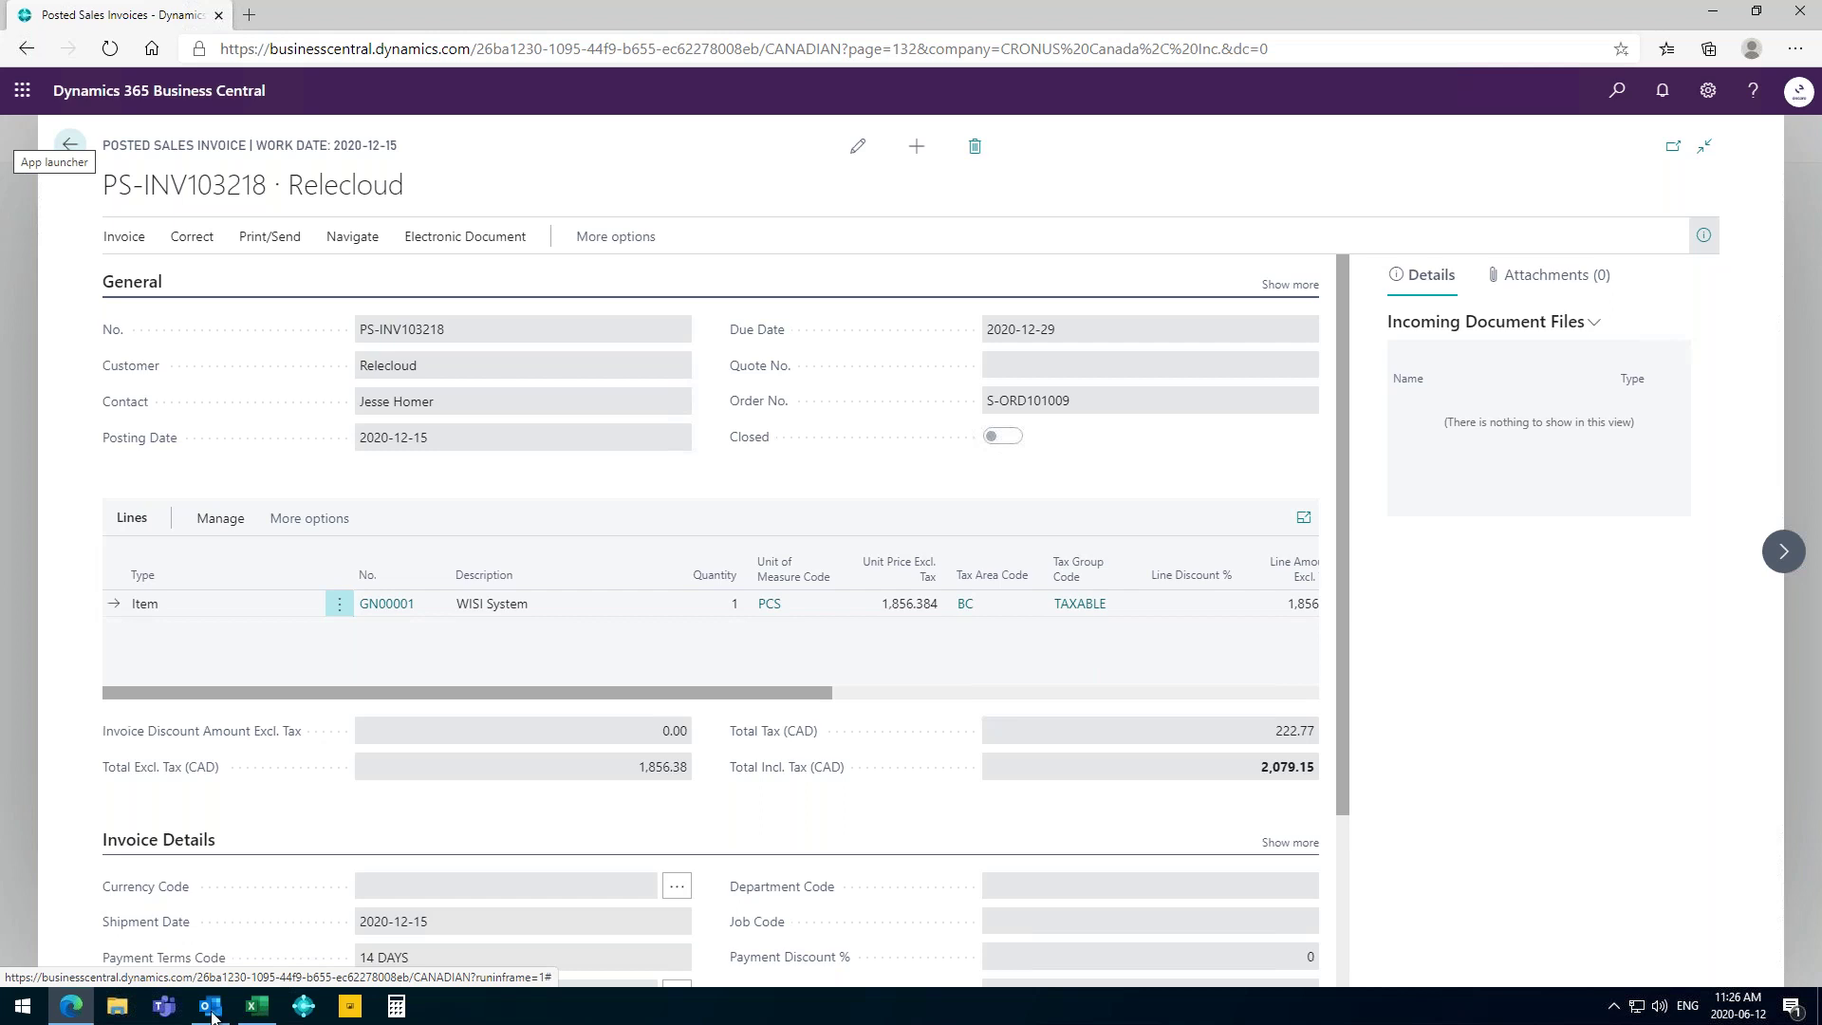
Switch to Outlook, open Contact Insights for the Business Inbox welcome message and review Adatum Corporation's sales history and customer statistics.
{"action": "left_click", "coordinate": [210, 1006]}
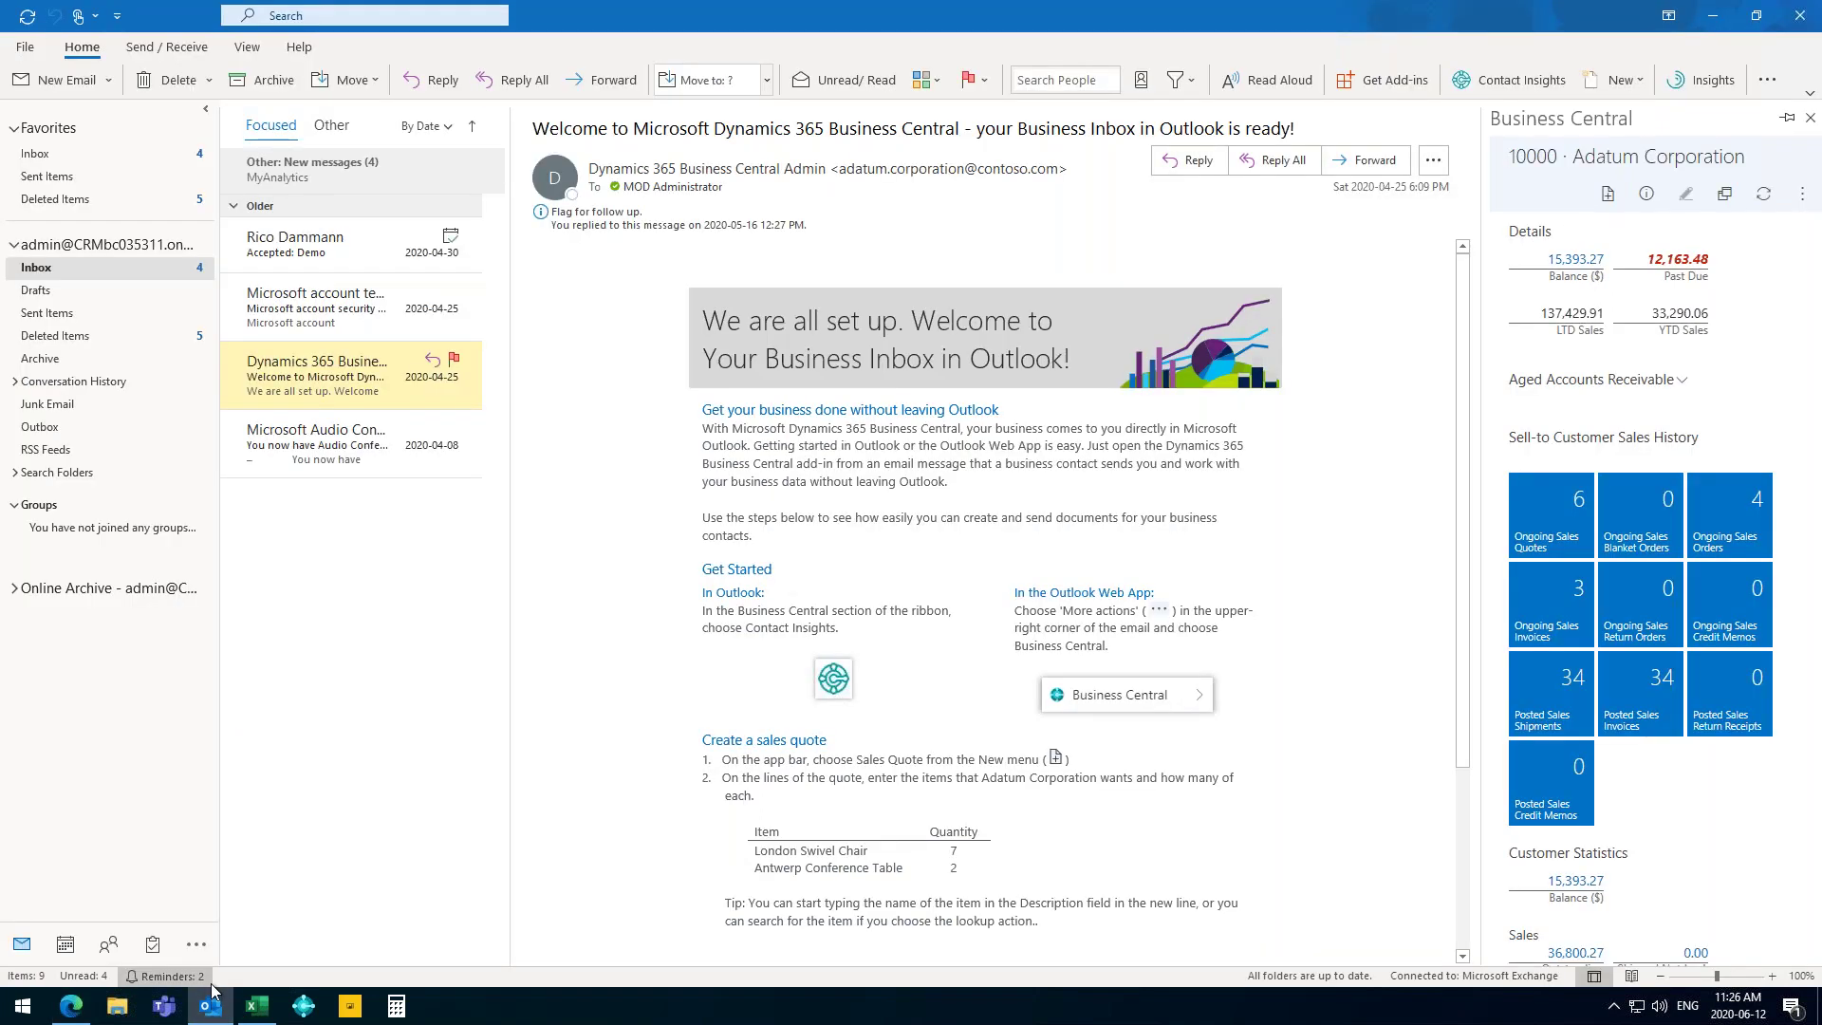
{"action": "left_click", "coordinate": [362, 319]}
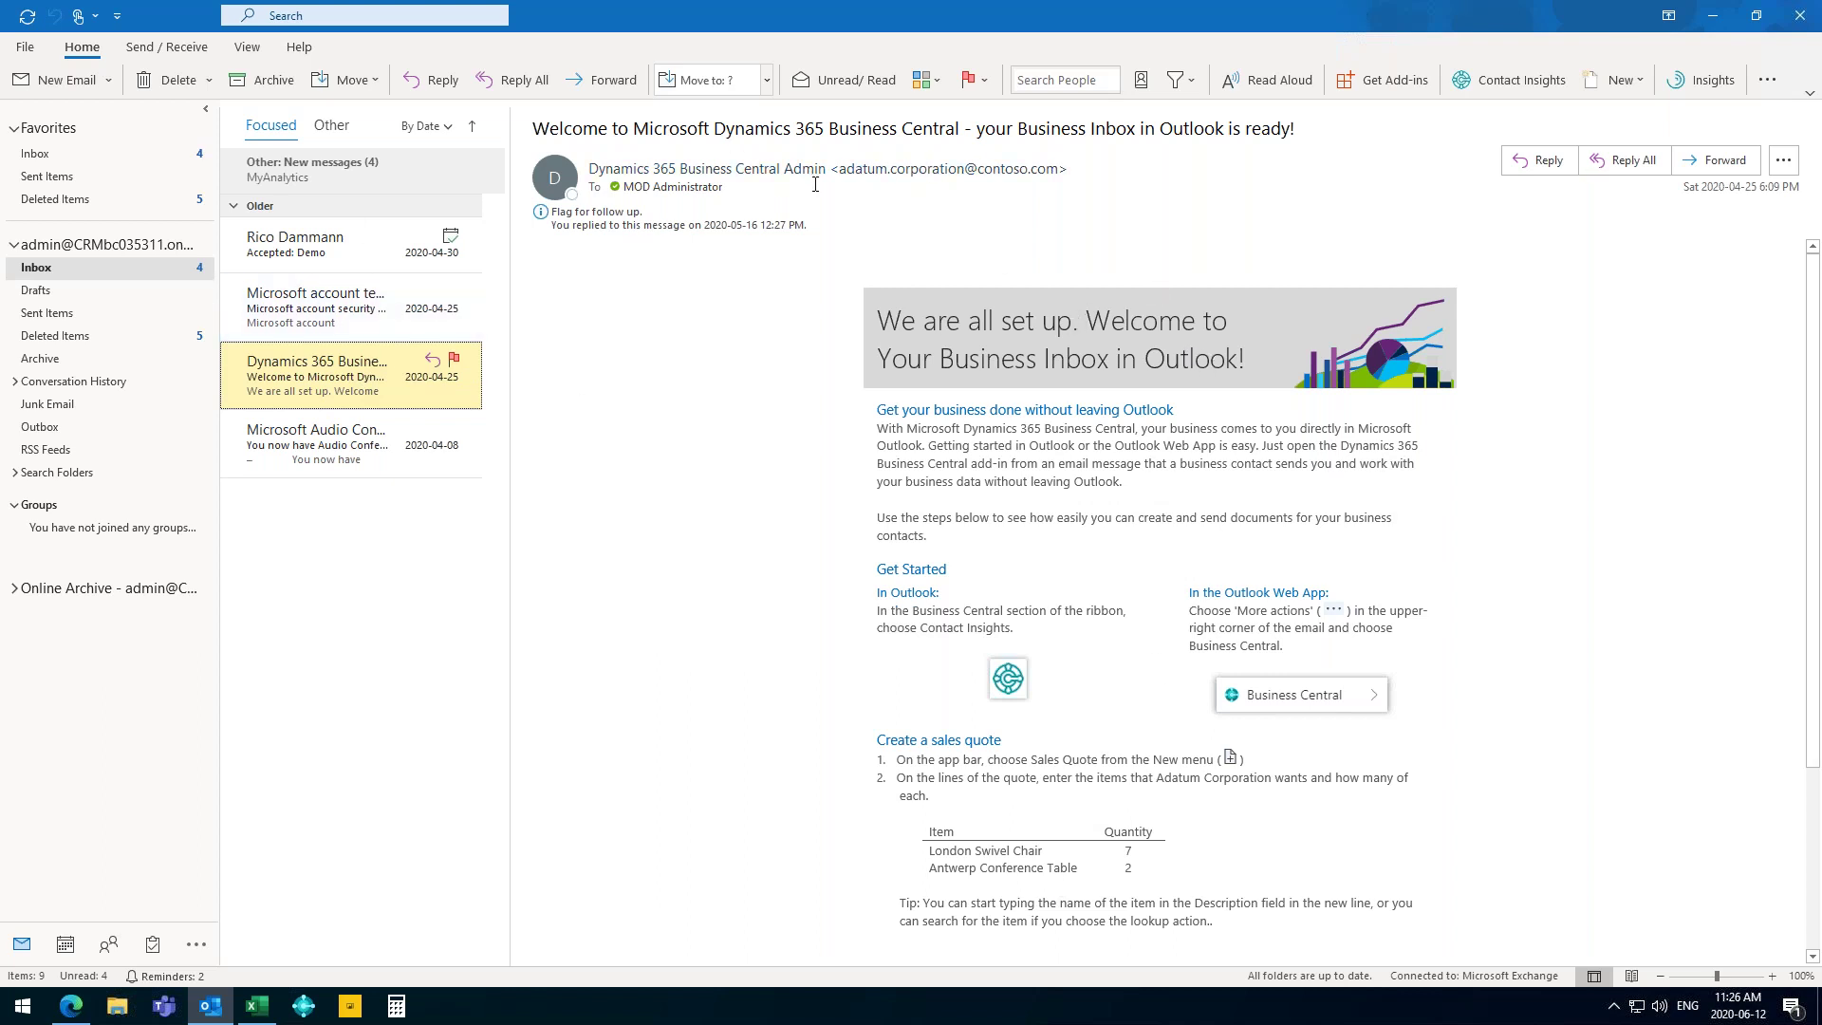
{"action": "left_click", "coordinate": [1507, 82]}
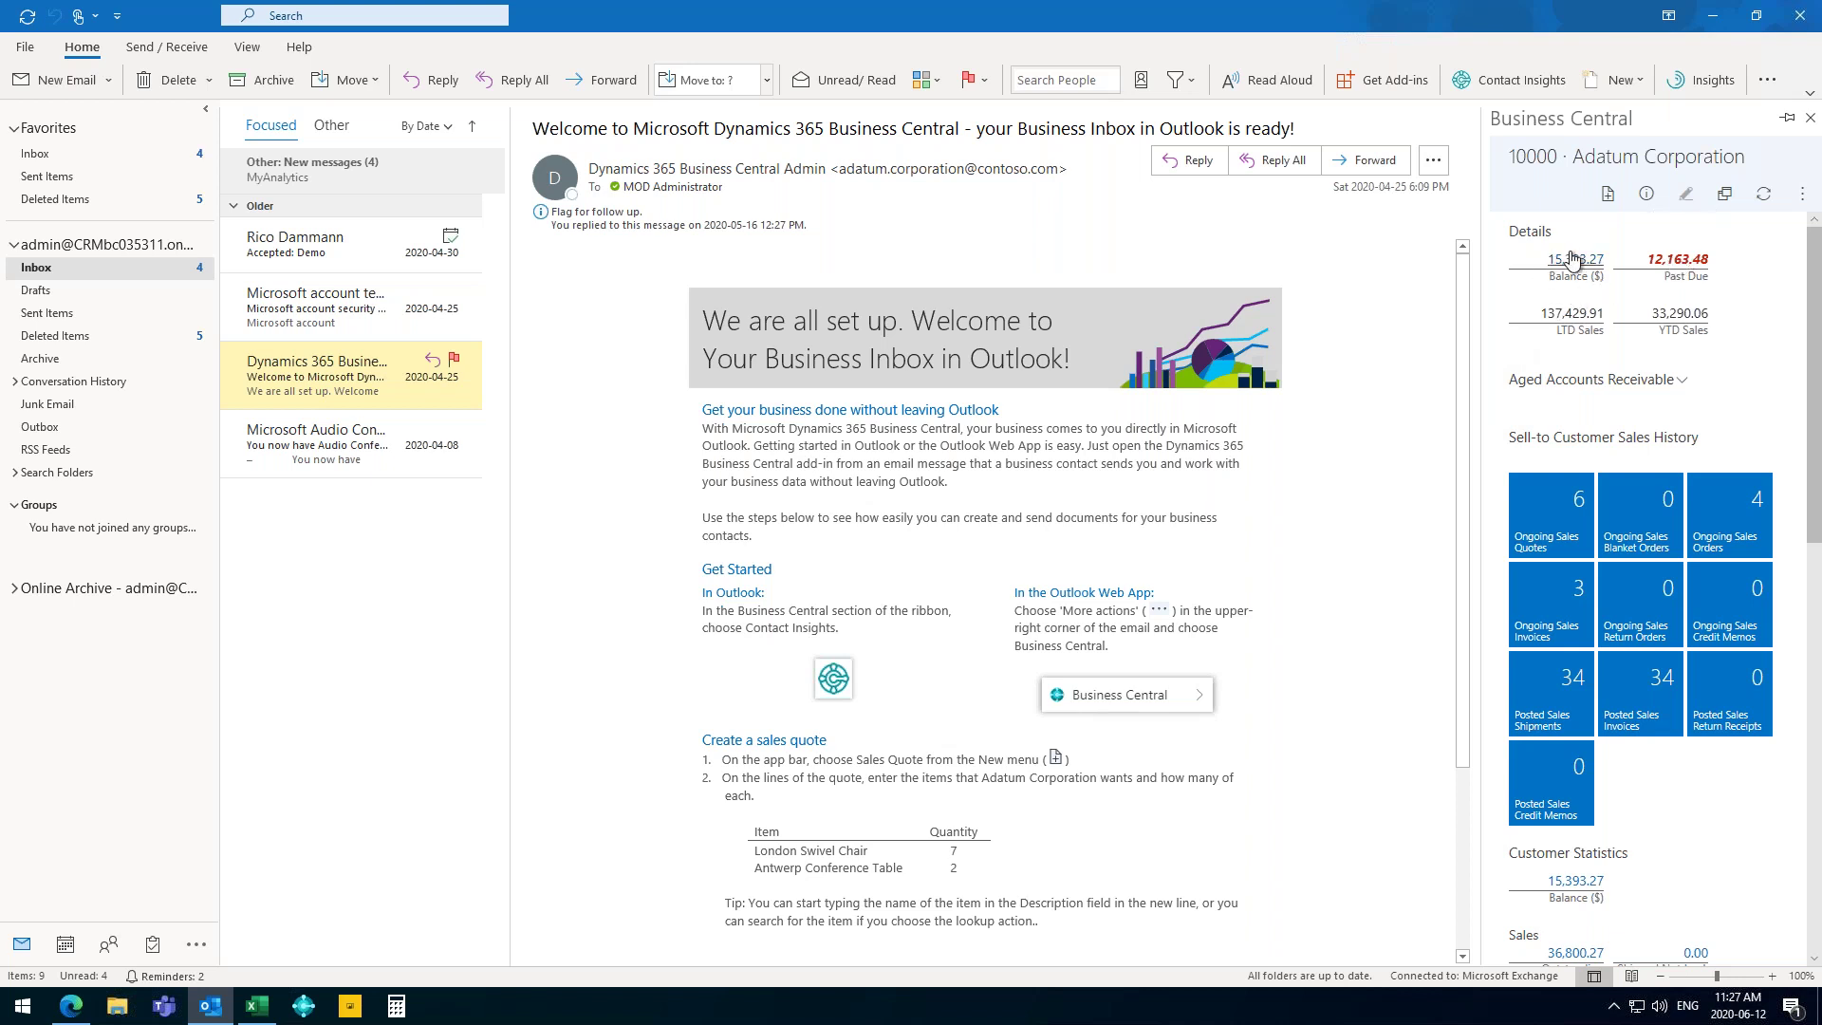
{"action": "scroll", "coordinate": [1627, 751], "scroll_direction": "down", "scroll_amount": 6}
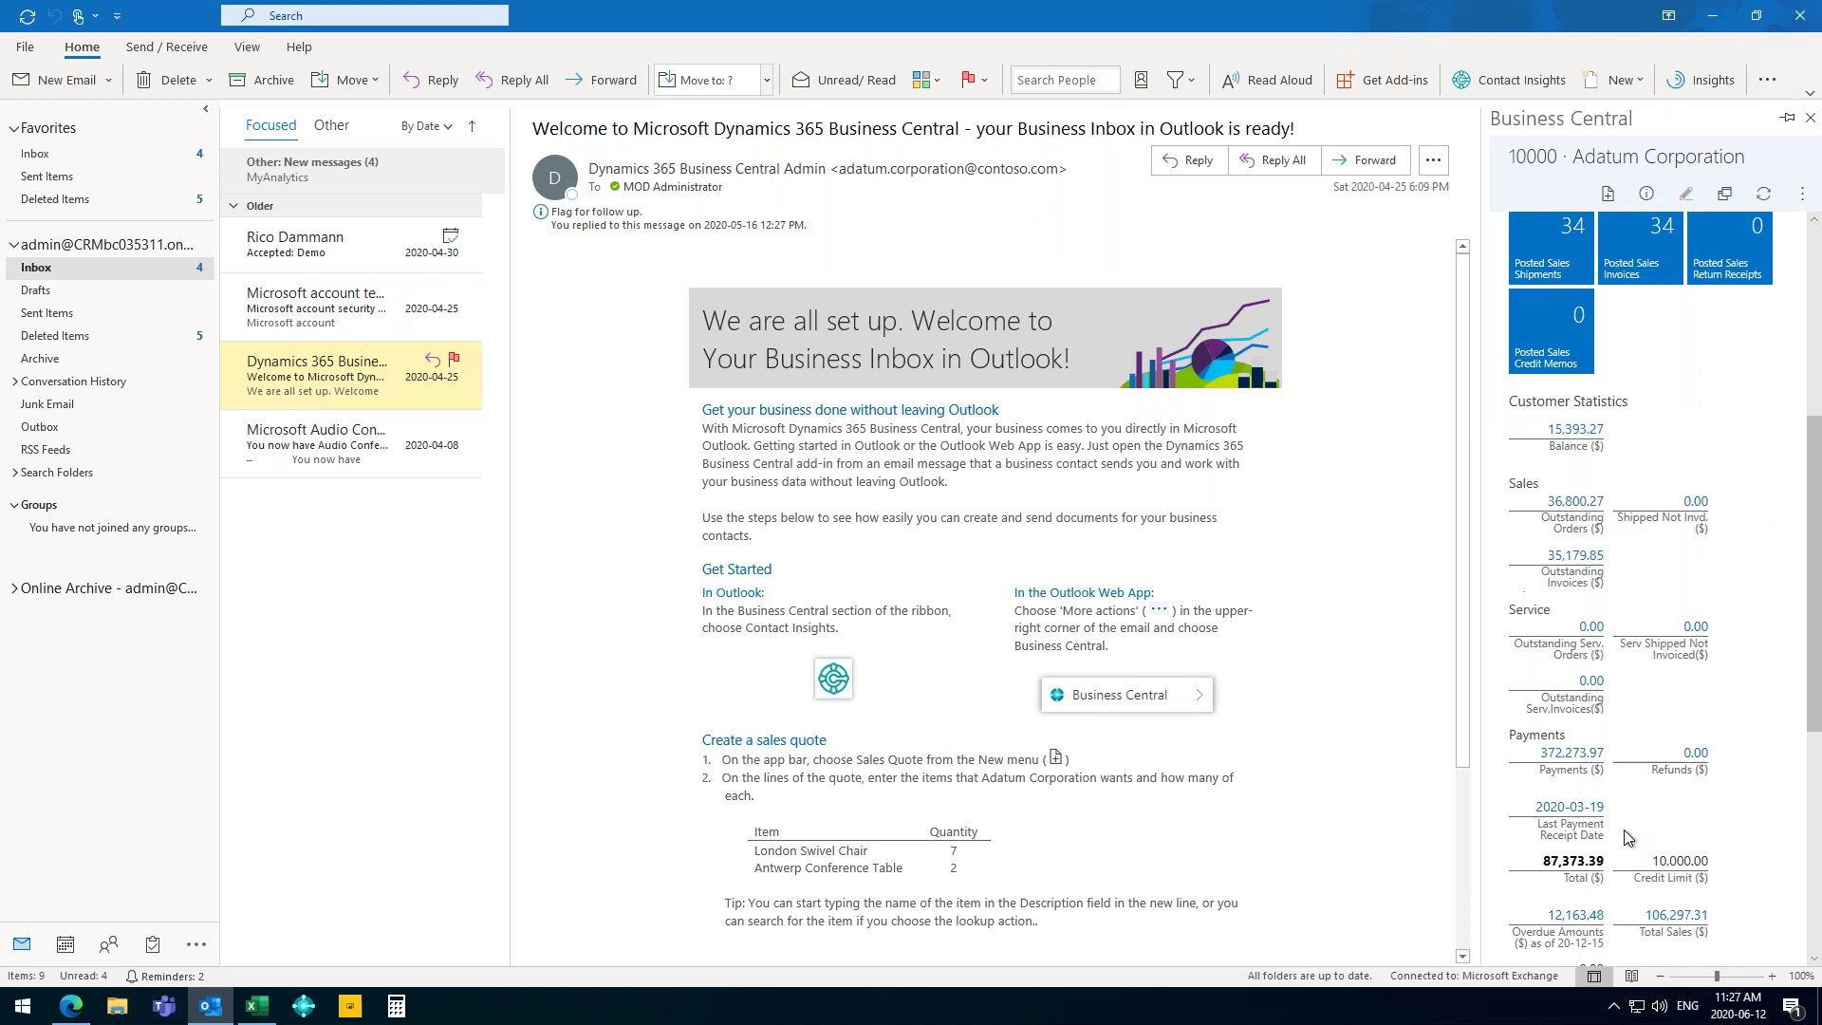
{"action": "scroll", "coordinate": [1640, 669], "scroll_direction": "down", "scroll_amount": 4}
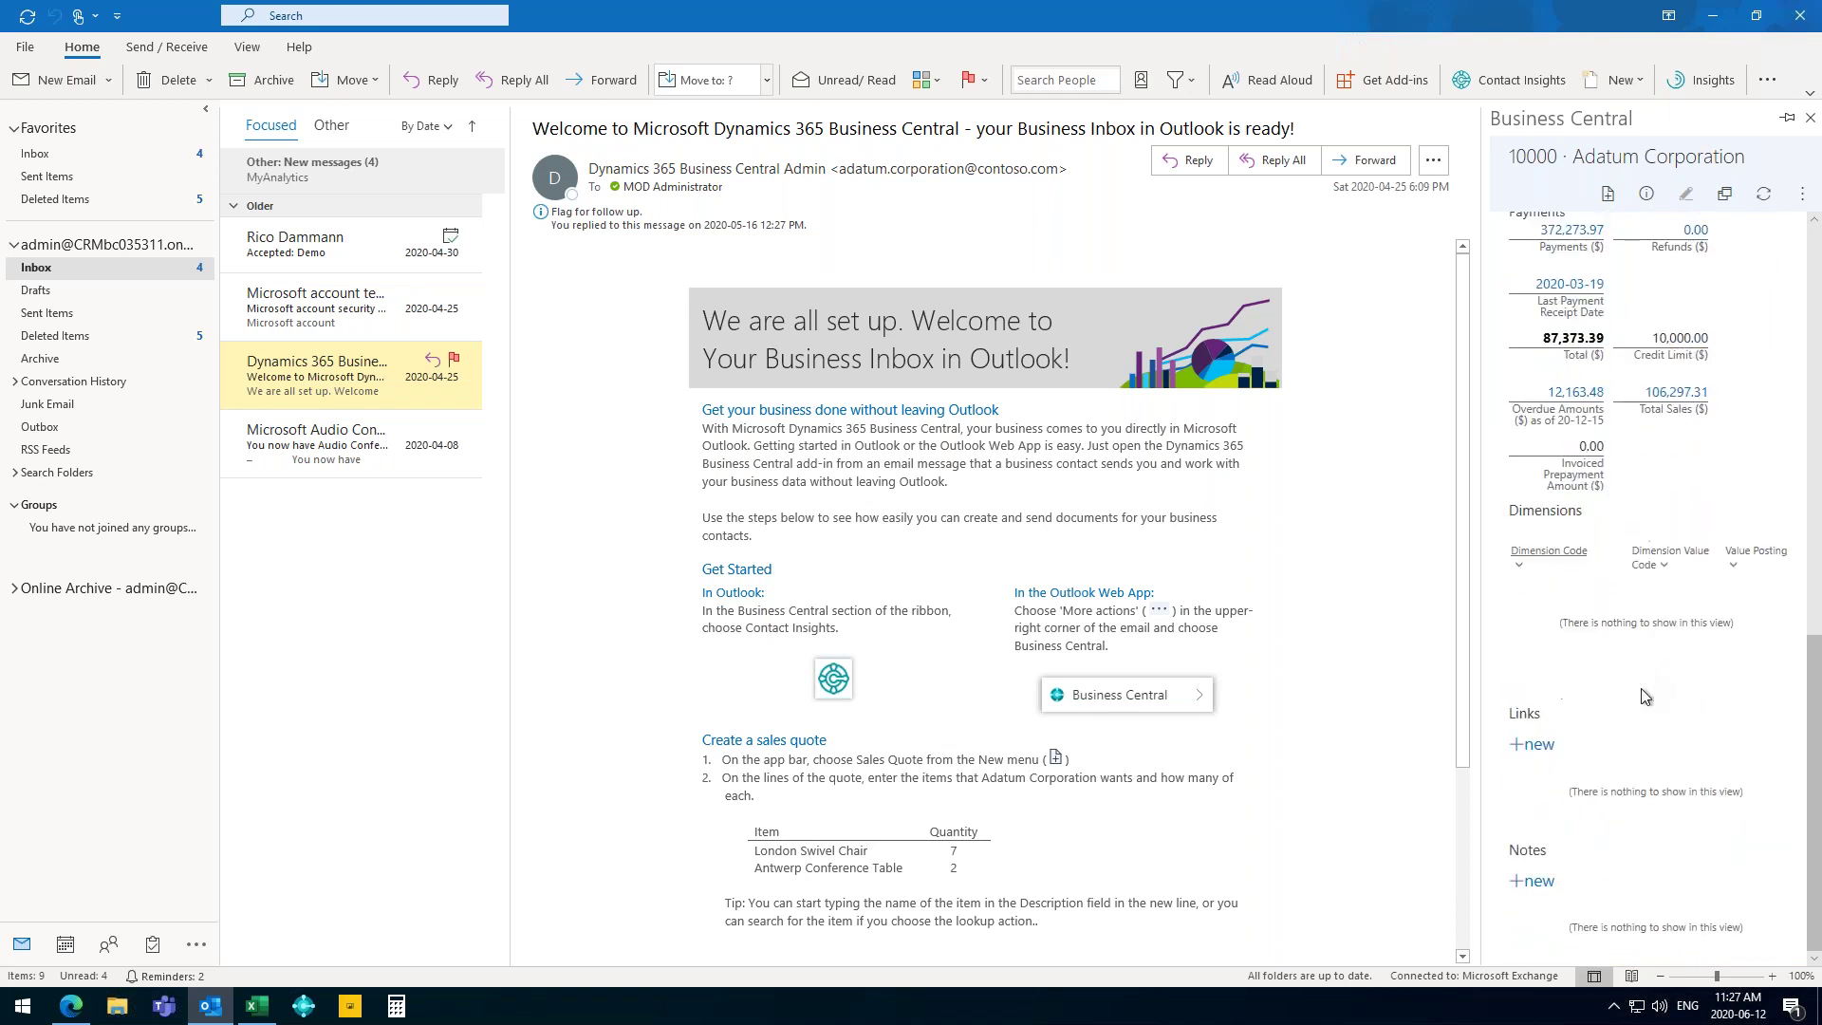
Open the last of Adatum Corporation's ongoing sales quotes and widen the Business Central pane to show its line details.
{"action": "scroll", "coordinate": [1643, 696], "scroll_direction": "up", "scroll_amount": 10}
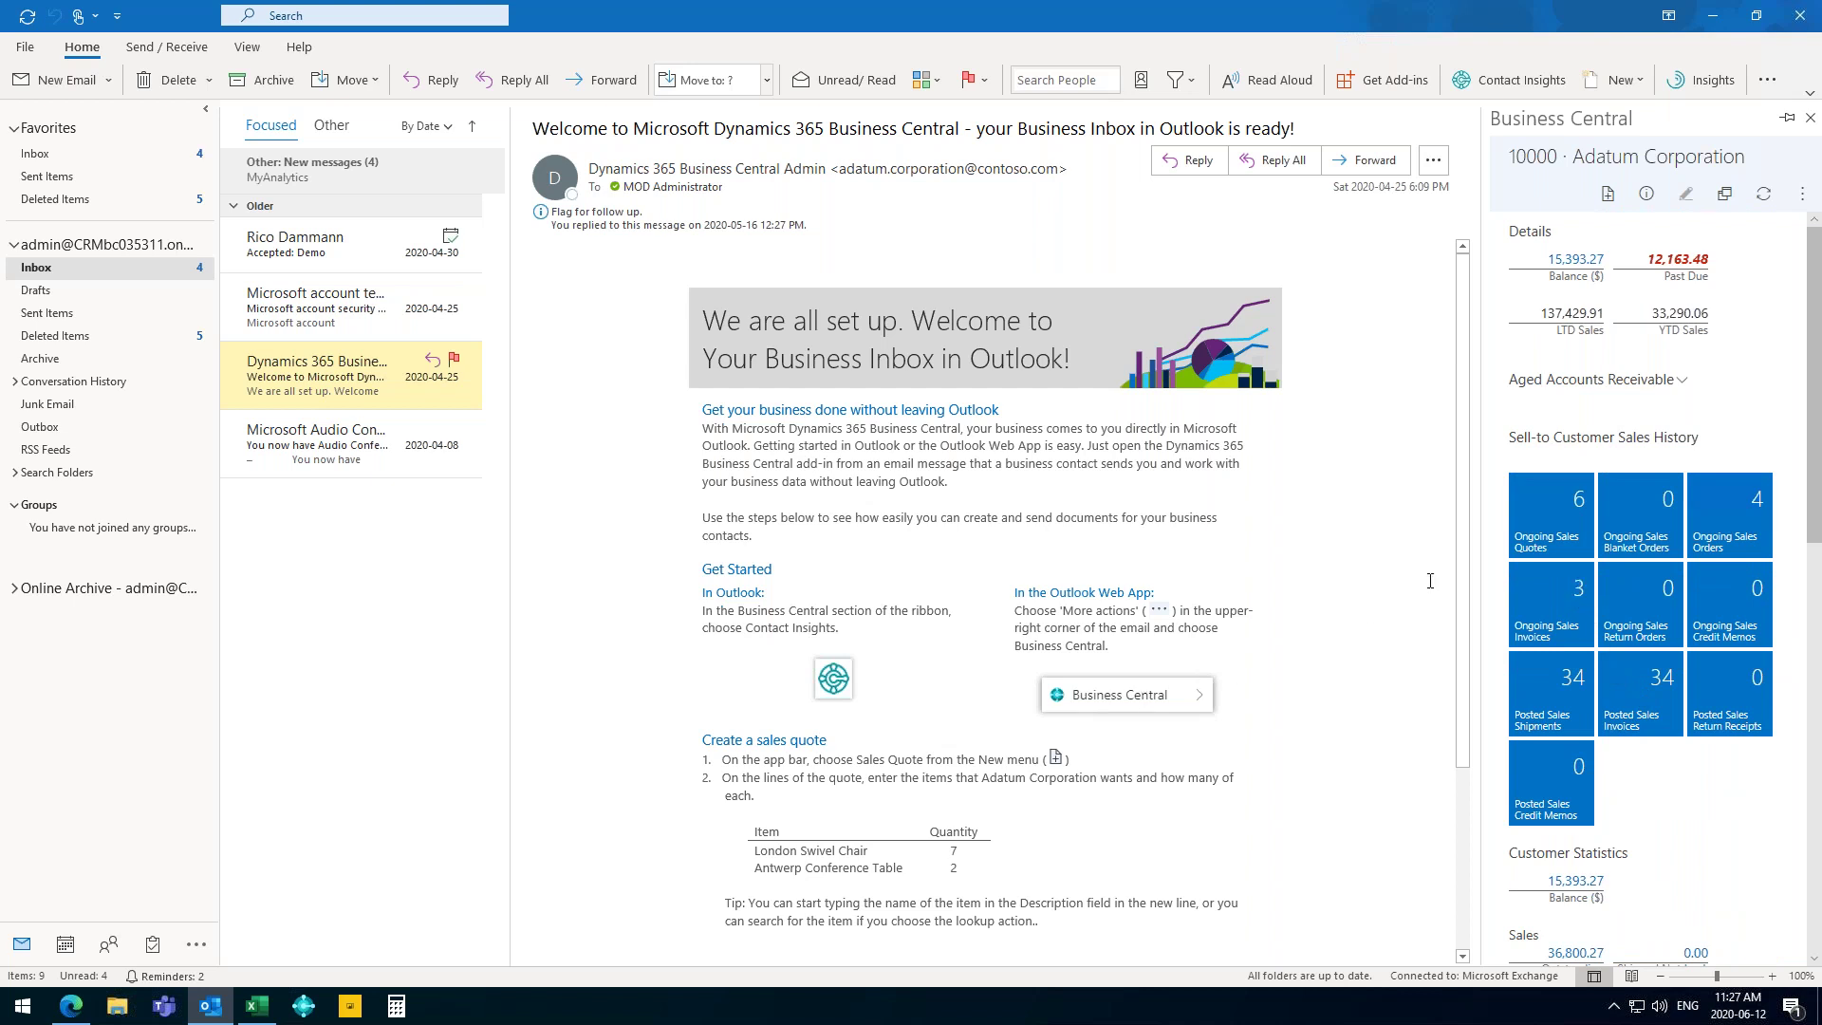
{"action": "left_click", "coordinate": [1536, 529]}
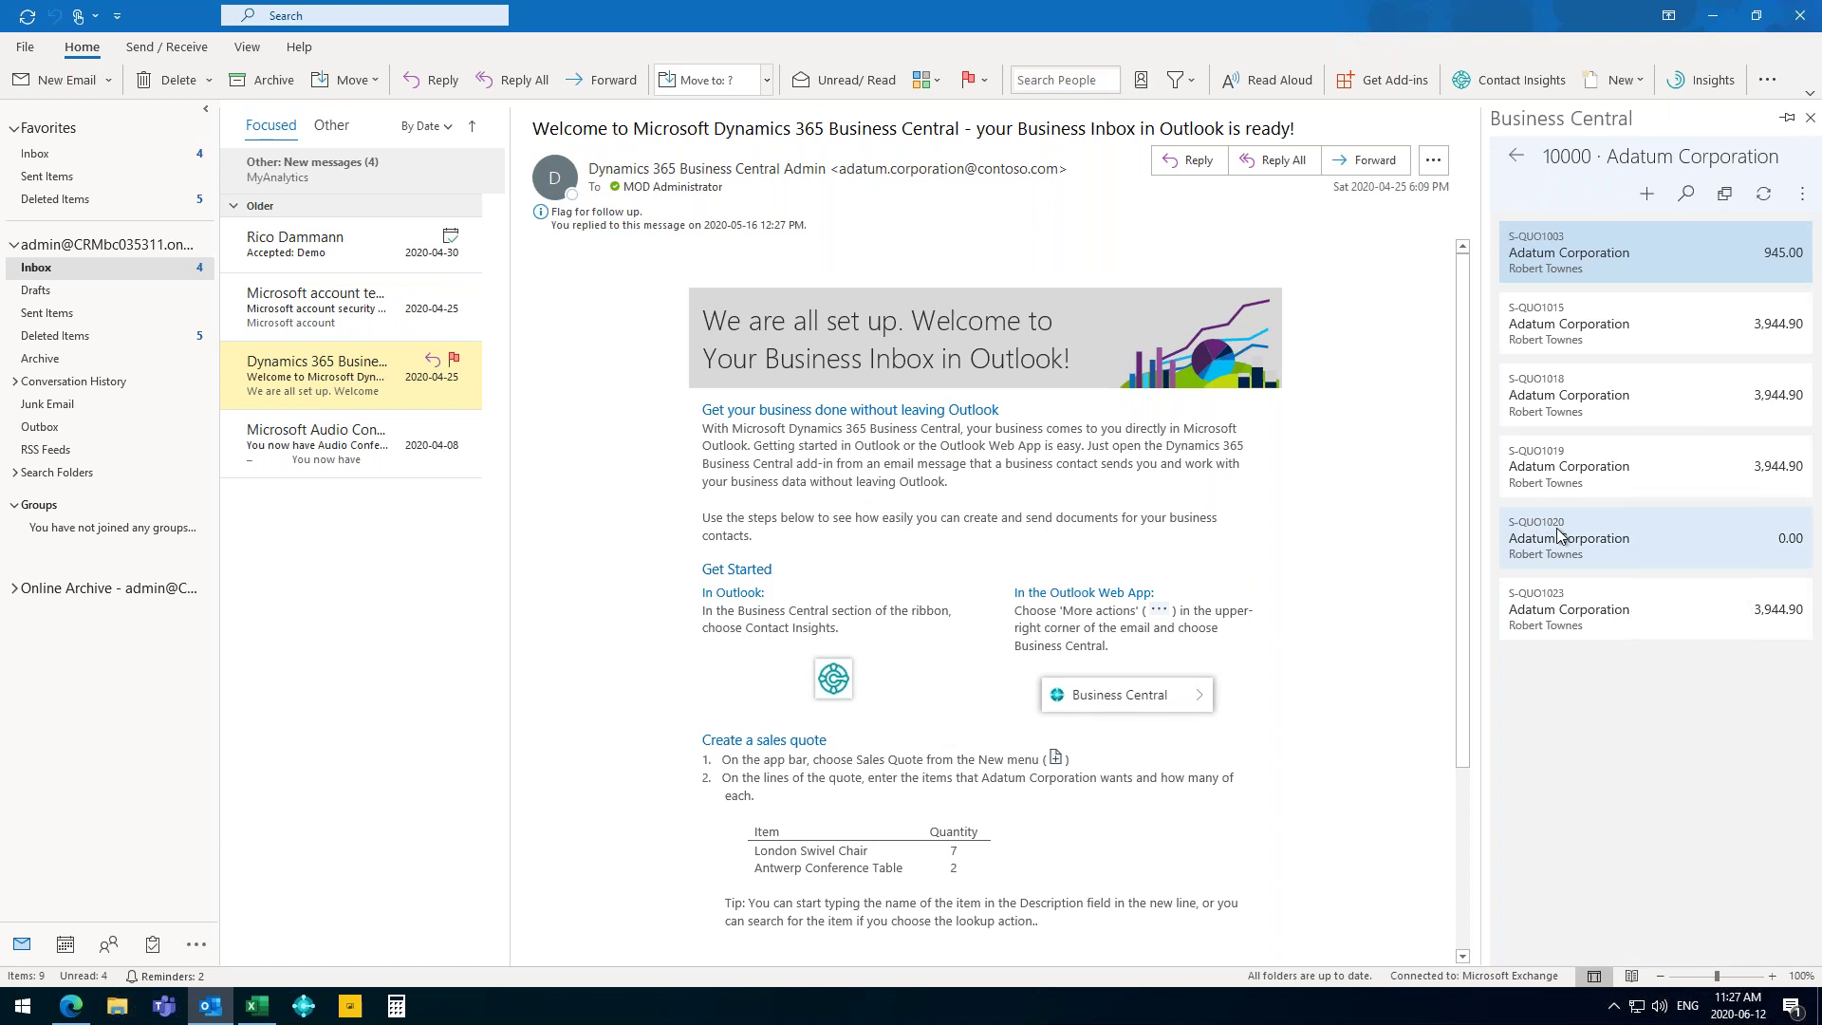
{"action": "left_click", "coordinate": [1557, 618]}
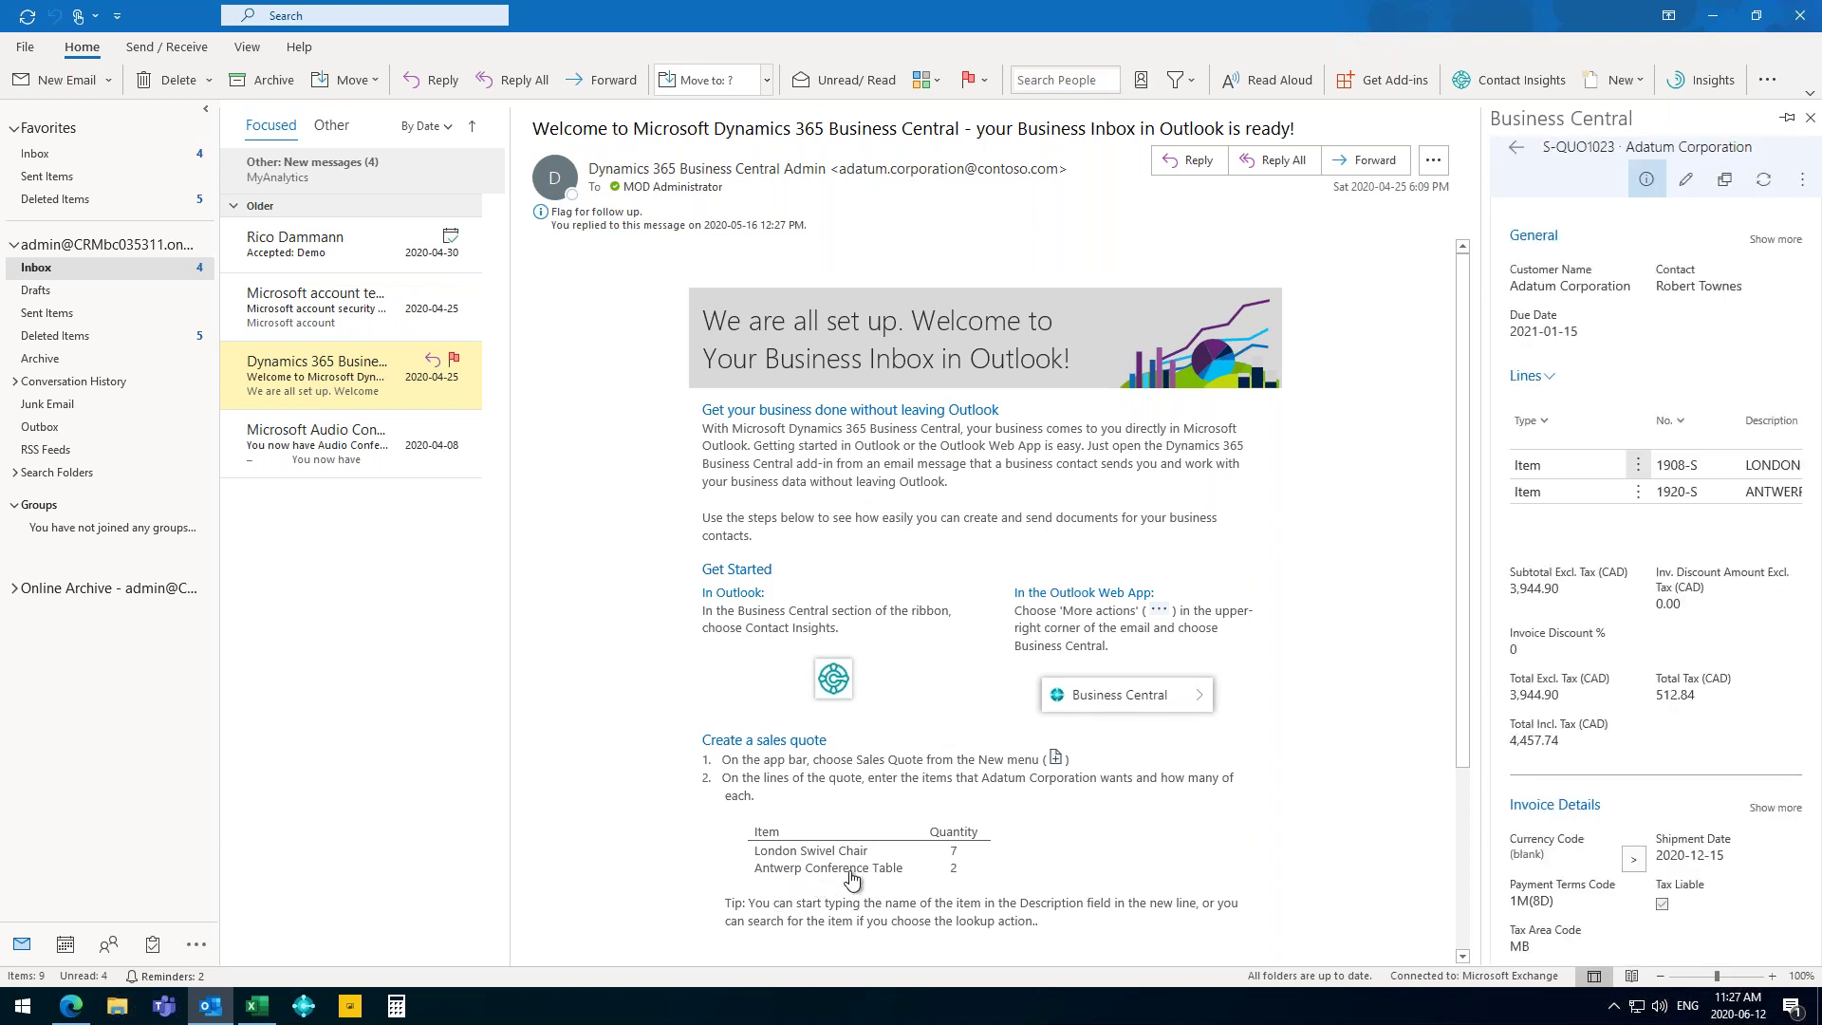
{"action": "left_click_drag", "start_coordinate": [1483, 567], "coordinate": [1223, 566]}
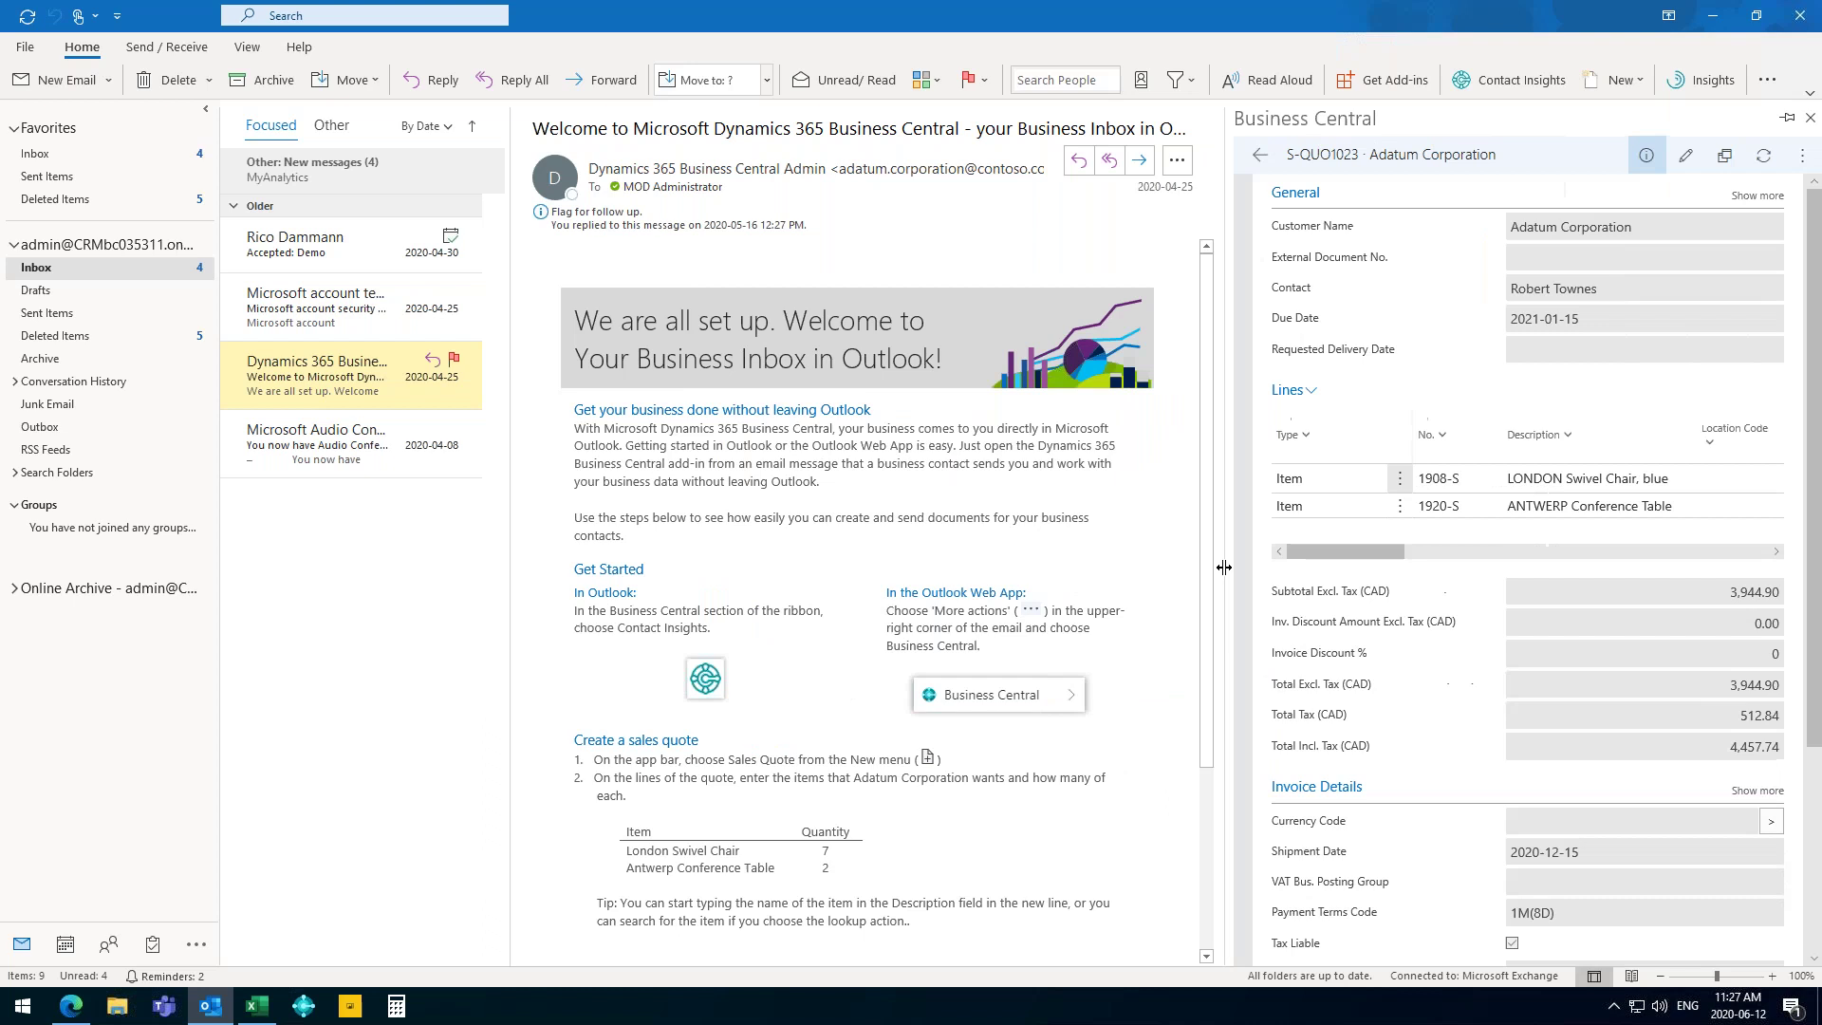
{"action": "left_click_drag", "start_coordinate": [1378, 552], "coordinate": [994, 580]}
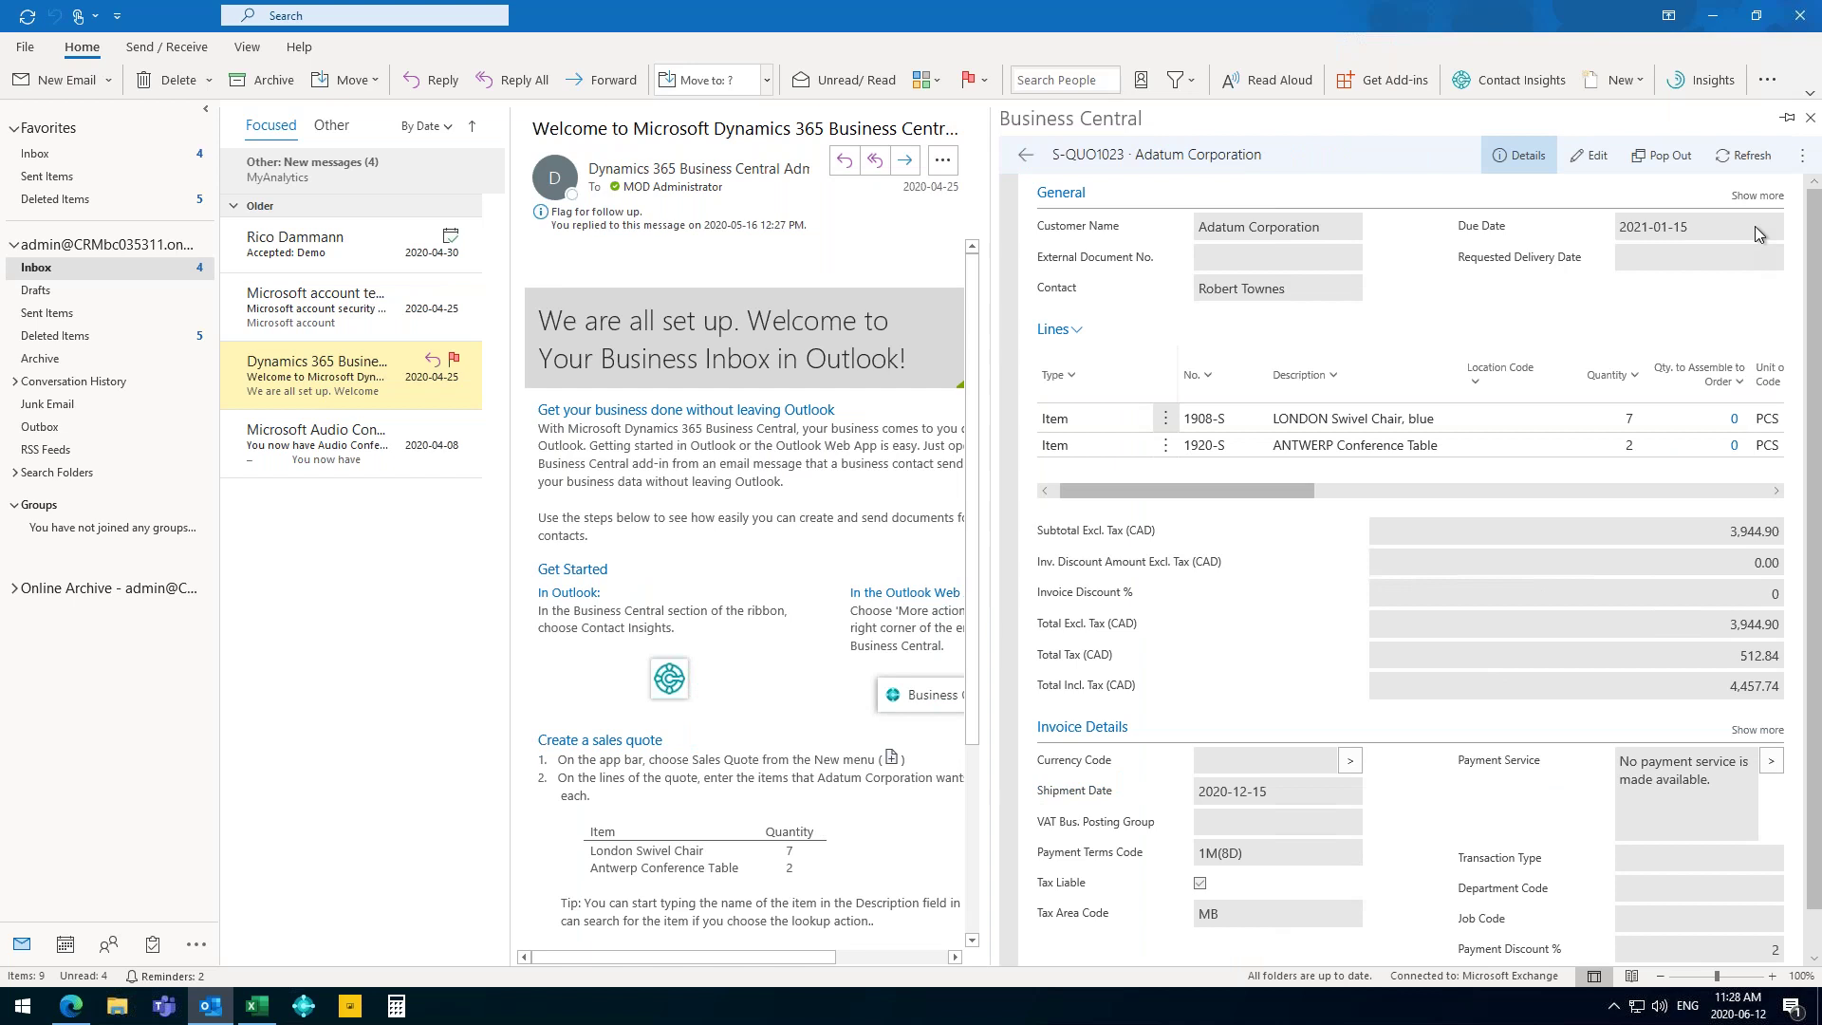
Create a Send by Email message for the sales quote and open its attached PDF for review.
{"action": "left_click", "coordinate": [1801, 155]}
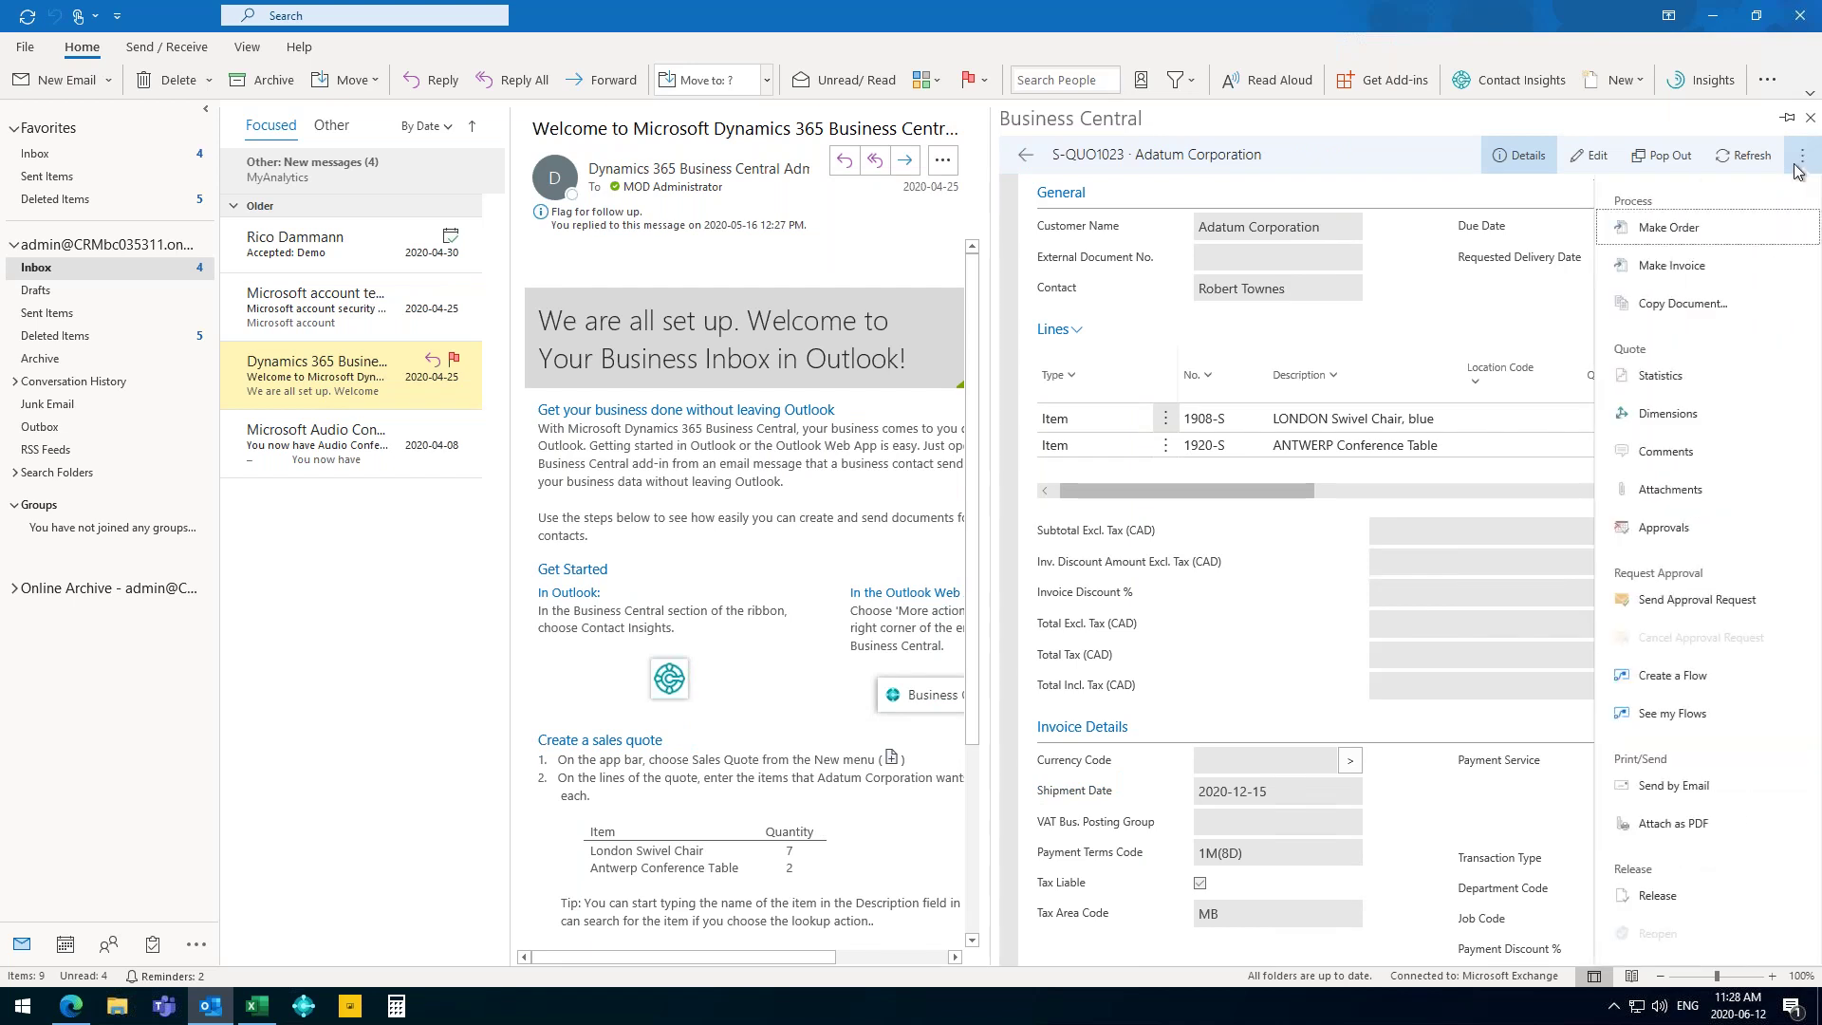
{"action": "left_click", "coordinate": [1656, 787]}
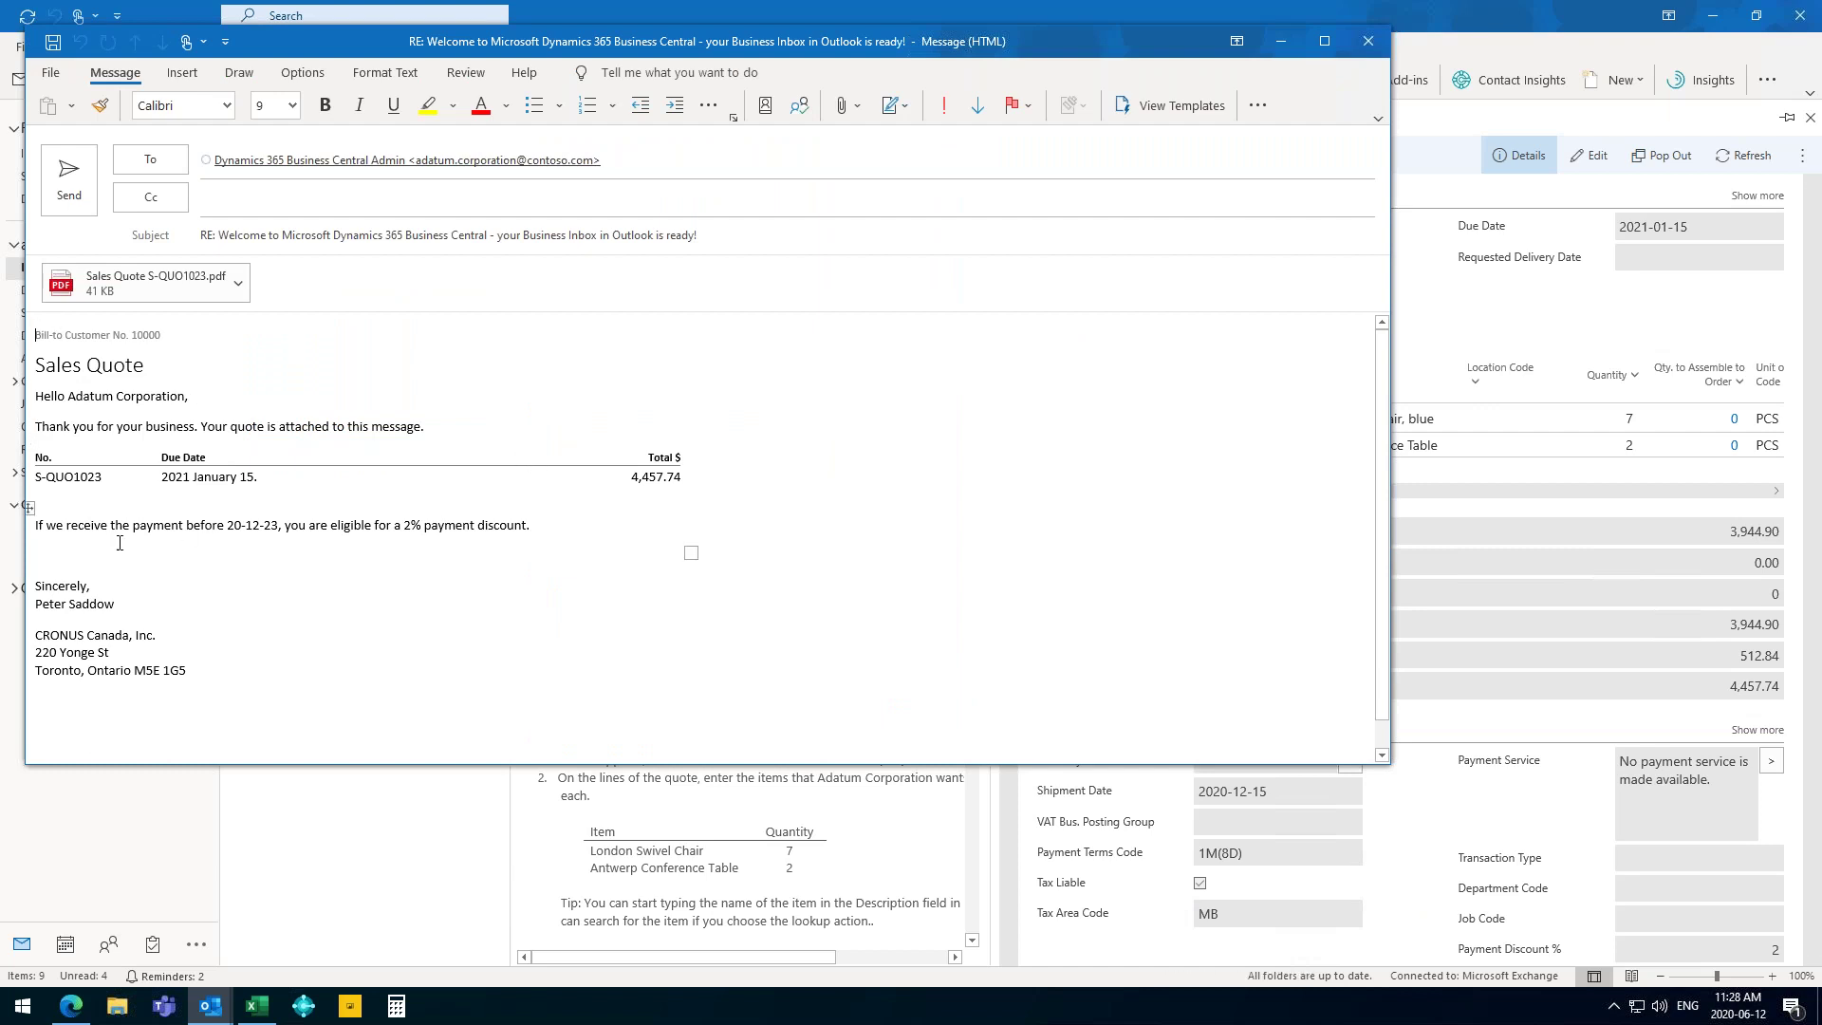
{"action": "double_click", "coordinate": [142, 285]}
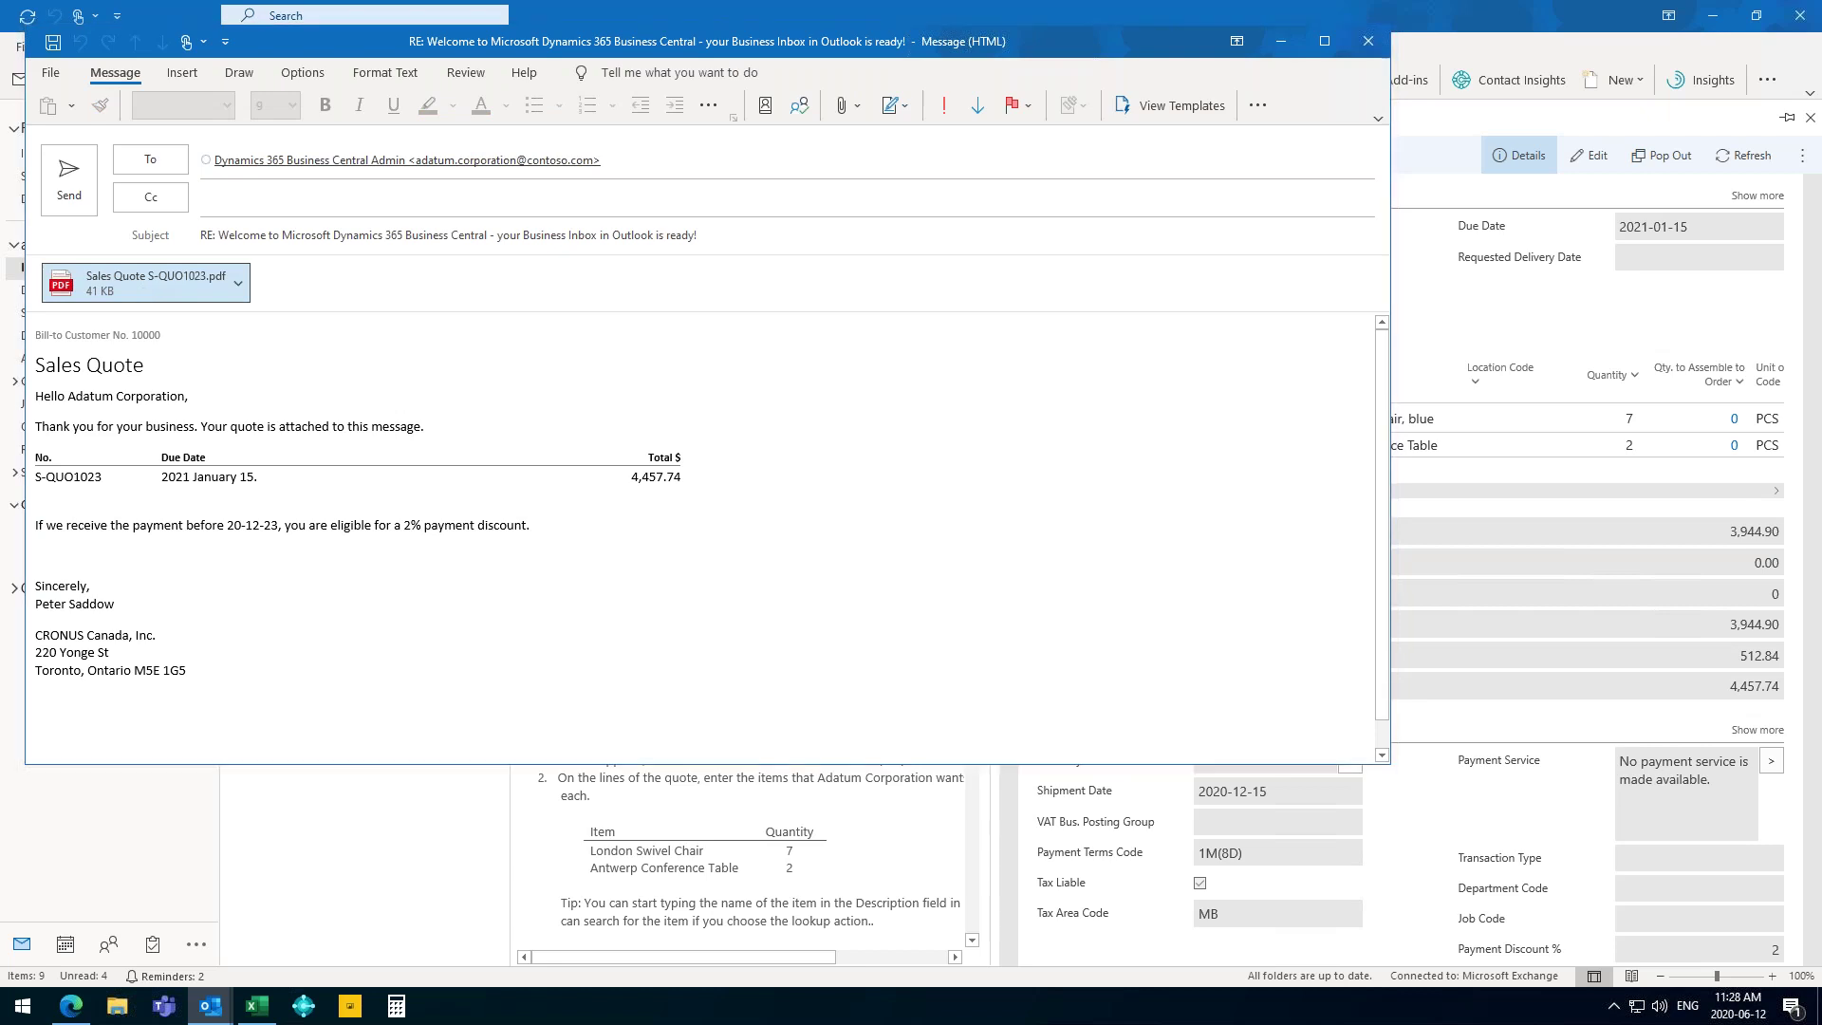
{"action": "left_click", "coordinate": [609, 459]}
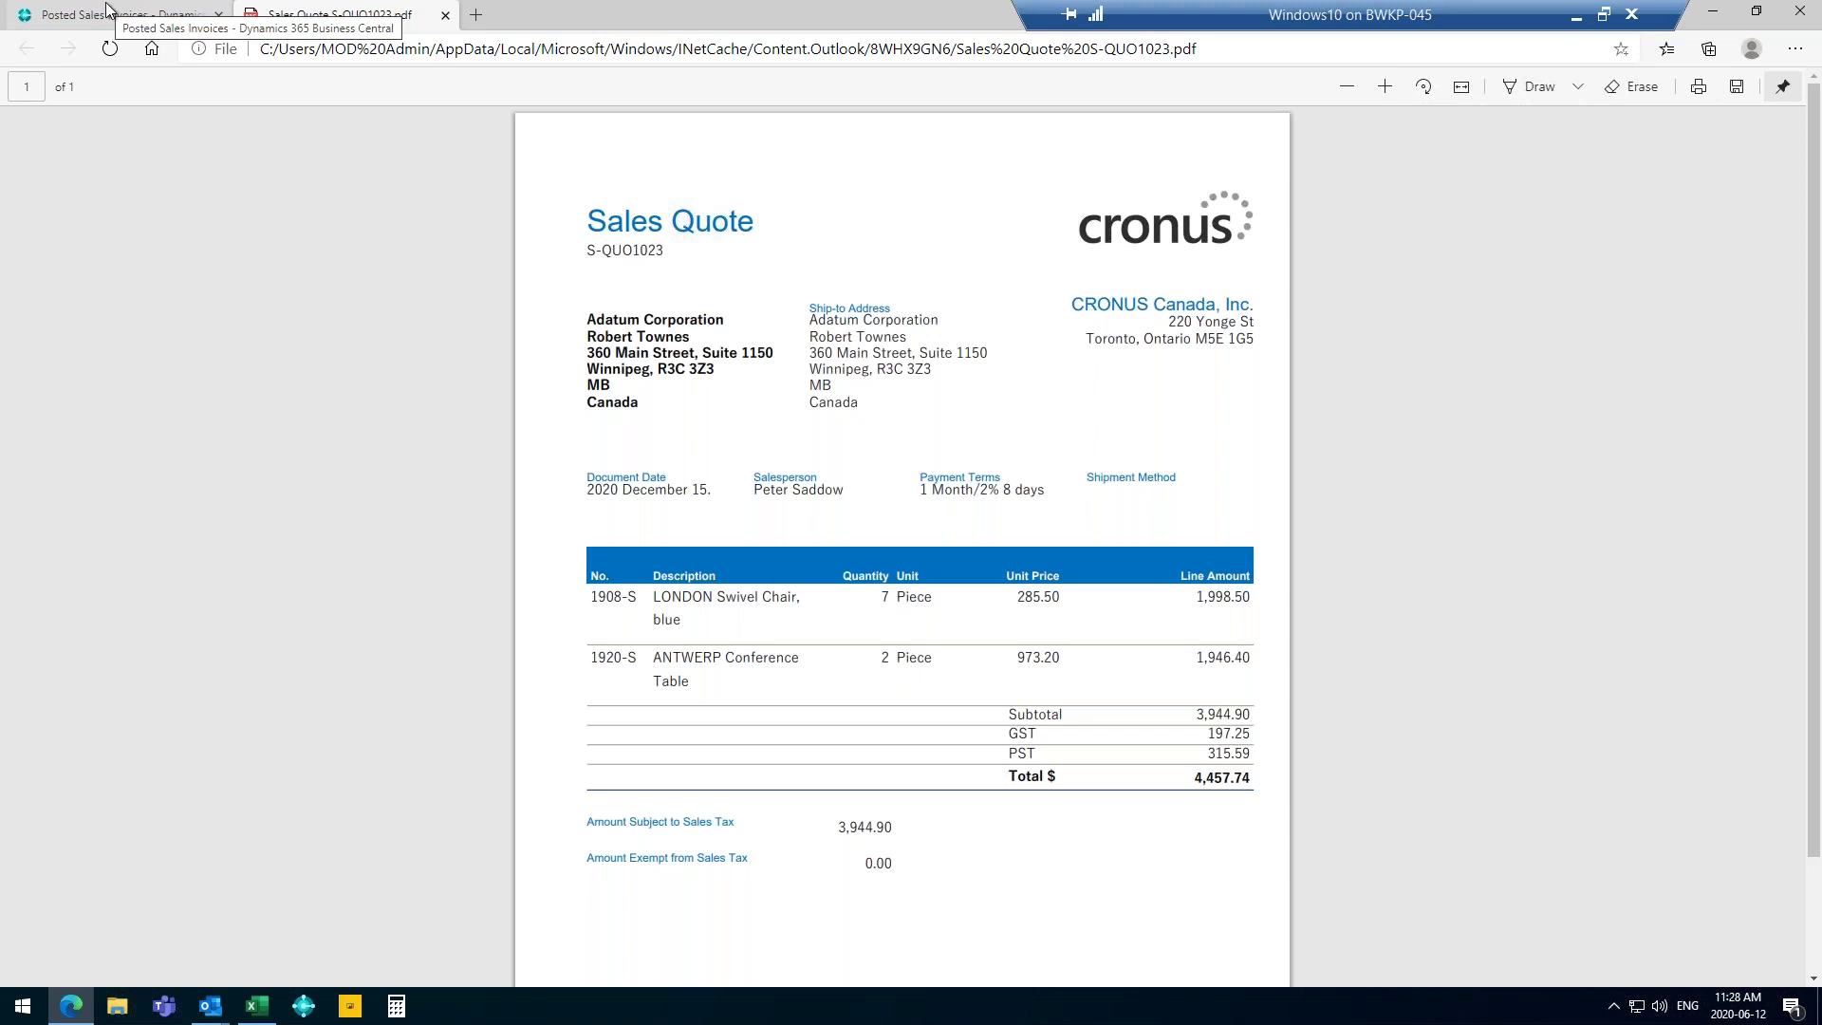
{"action": "left_click_drag", "start_coordinate": [1013, 9], "coordinate": [1171, 6]}
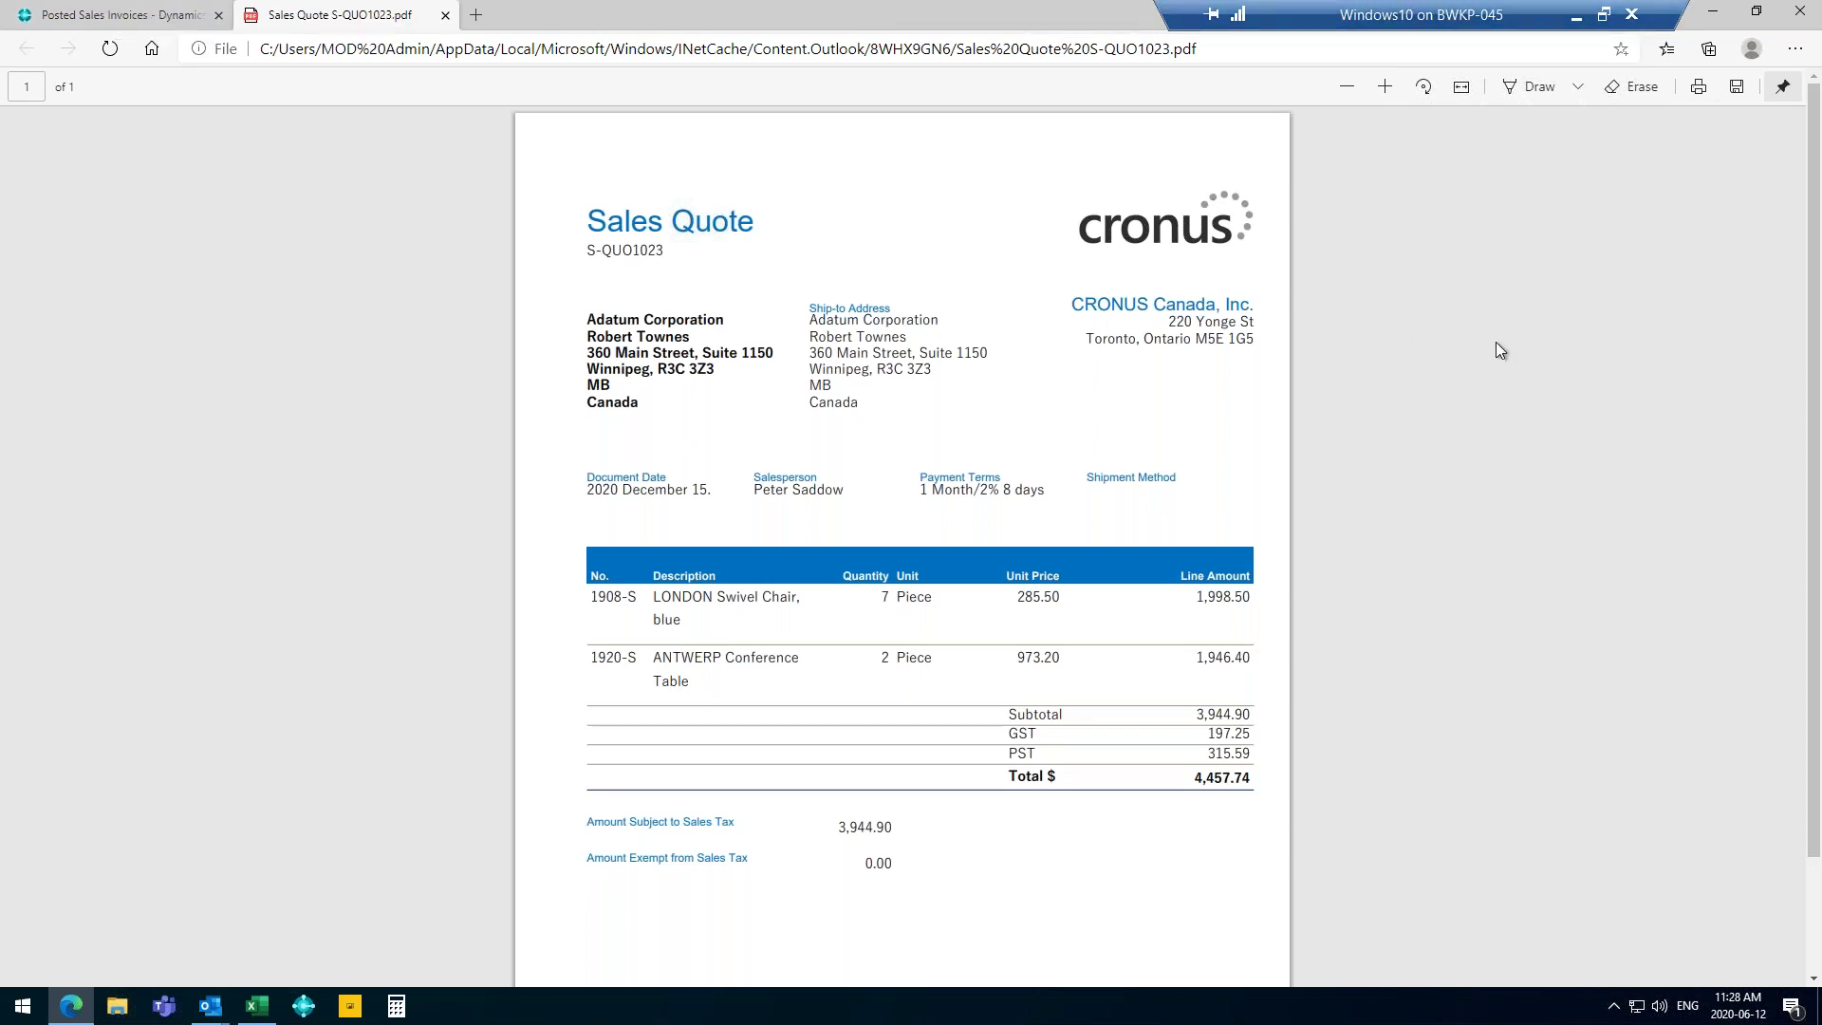
Minimize the PDF and close the quote email, then return to Adatum Corporation's quote list in a narrower Business Central pane.
{"action": "left_click", "coordinate": [1712, 12]}
{"action": "left_click", "coordinate": [1364, 51]}
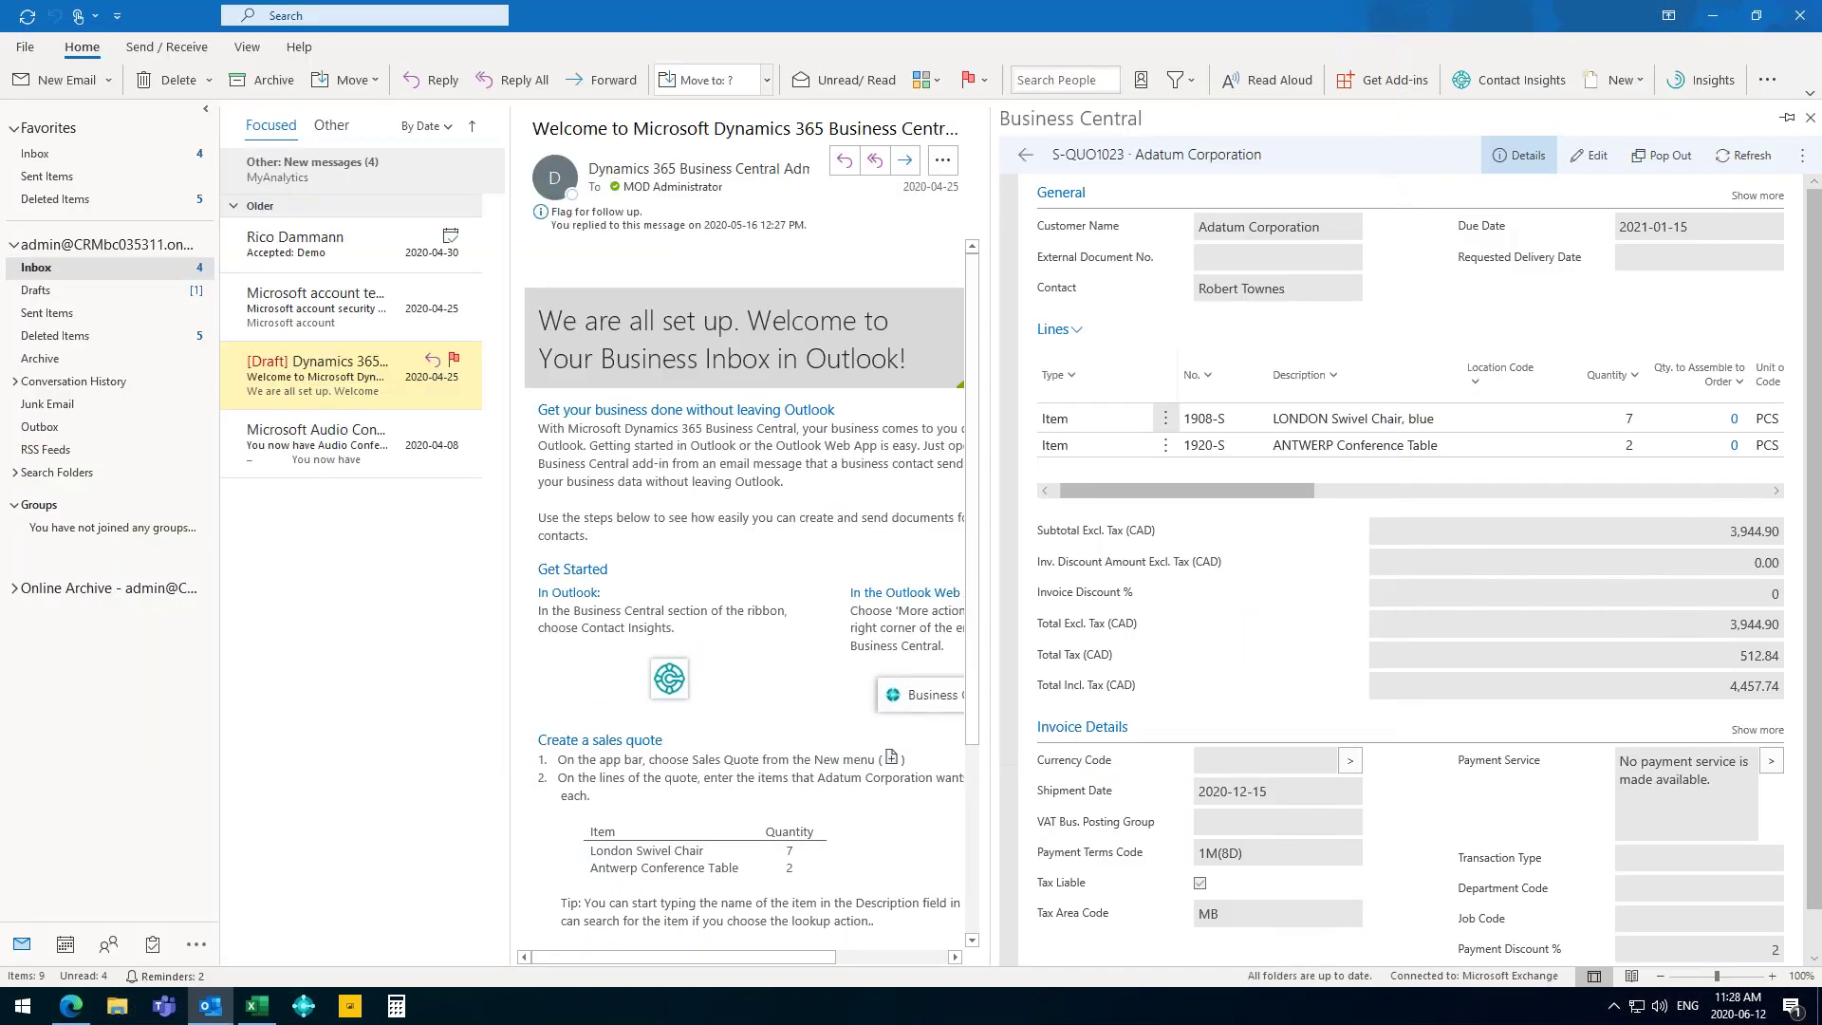
{"action": "left_click", "coordinate": [1023, 164]}
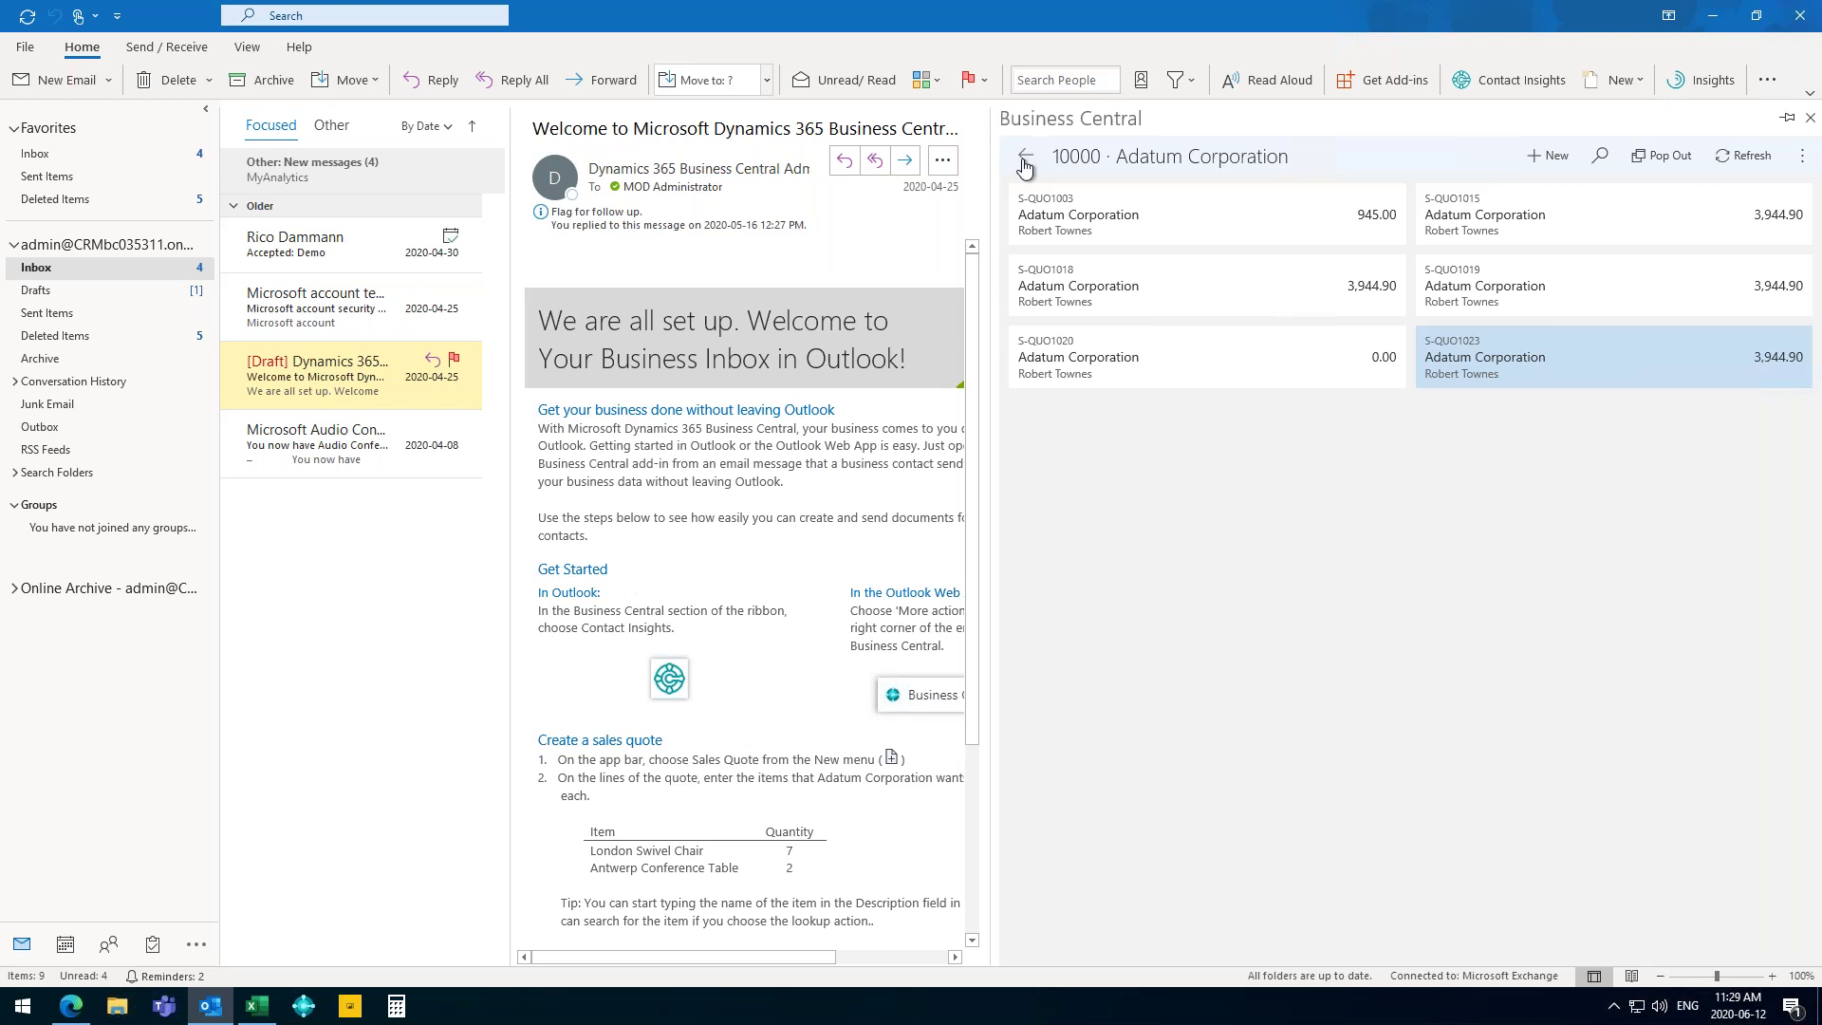
{"action": "left_click_drag", "start_coordinate": [998, 189], "coordinate": [1323, 175]}
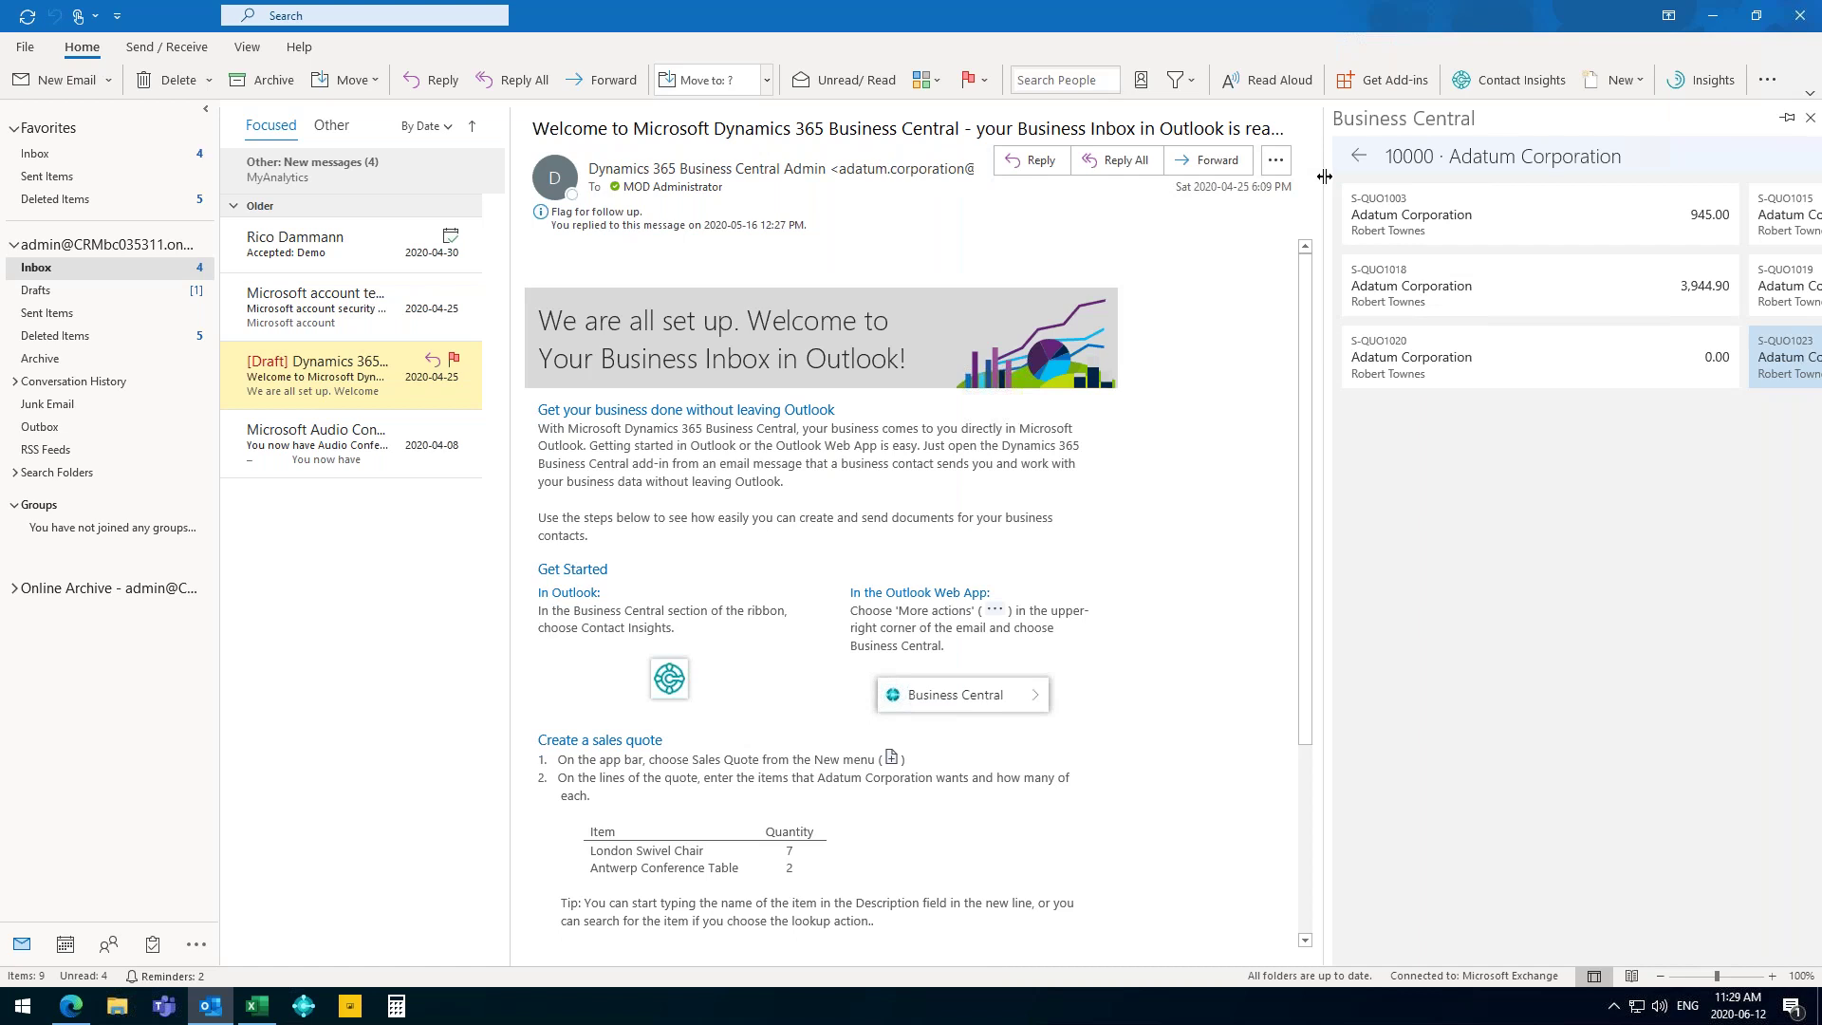